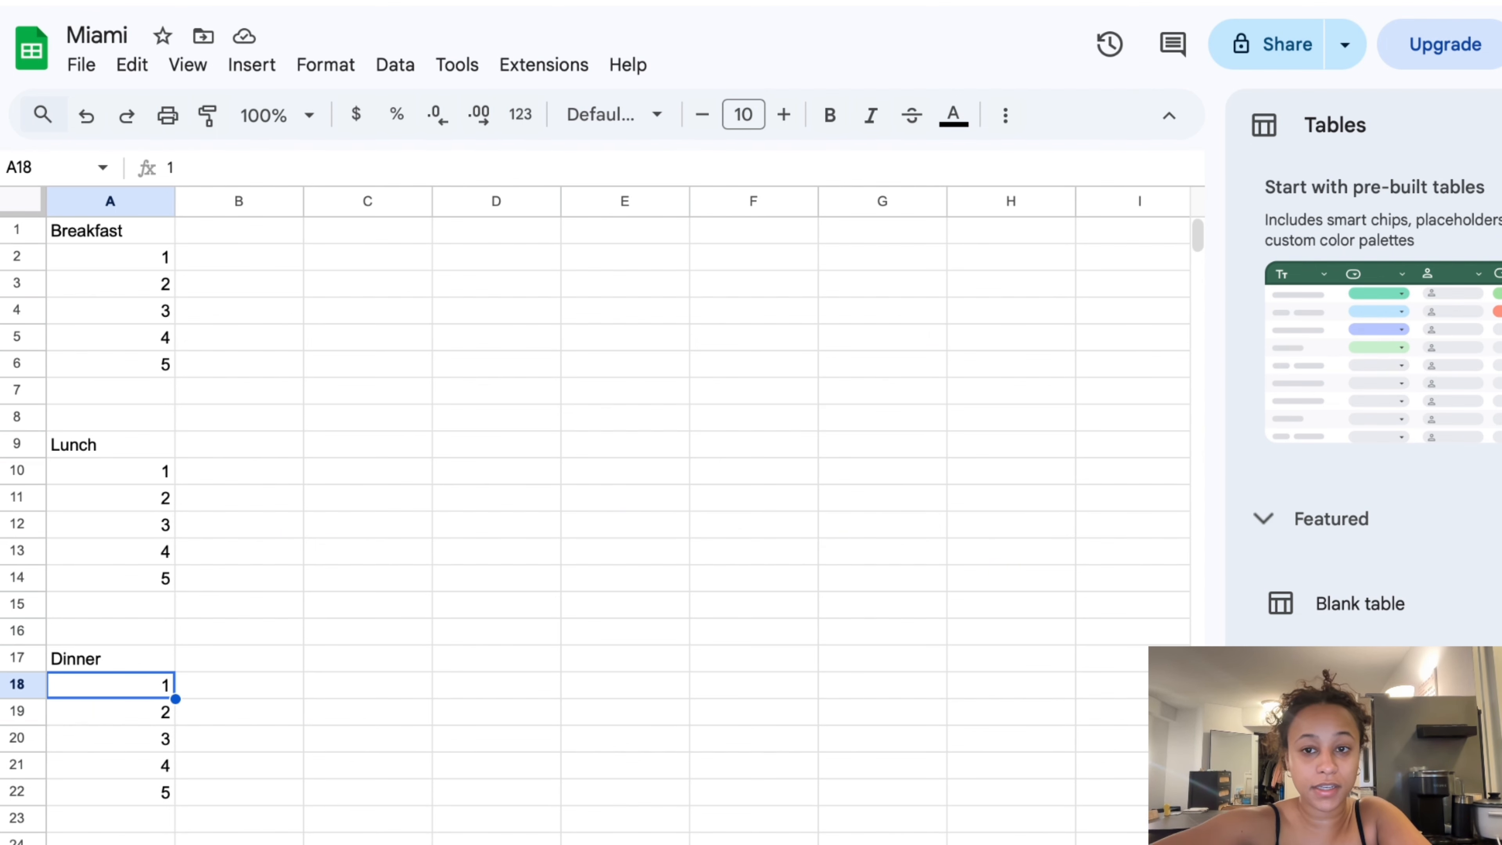
Add the heading "Excursions" in cell G1, beside the meal lists
click(554, 236)
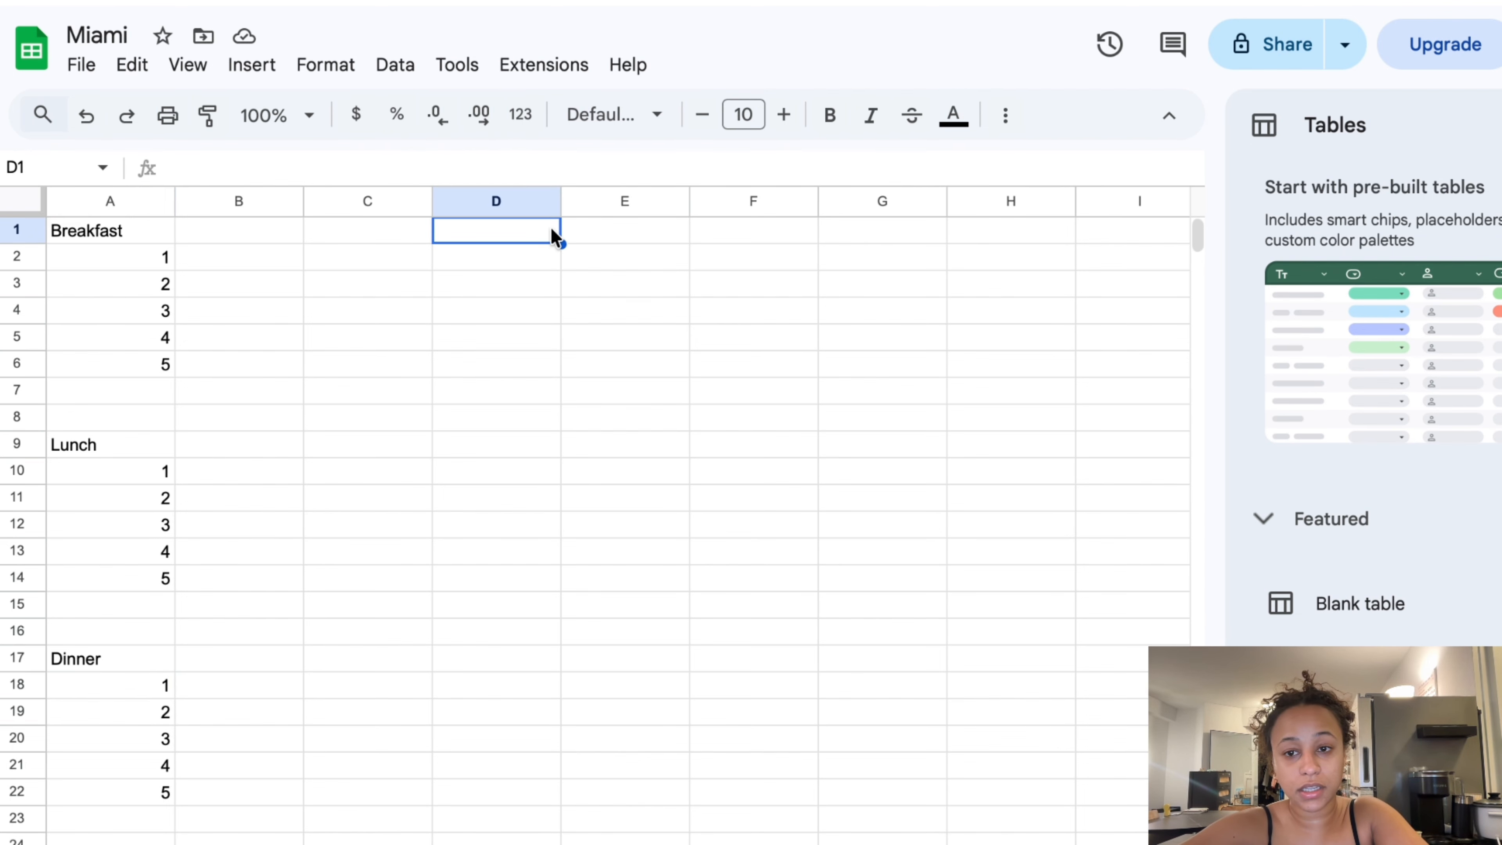
text(E)
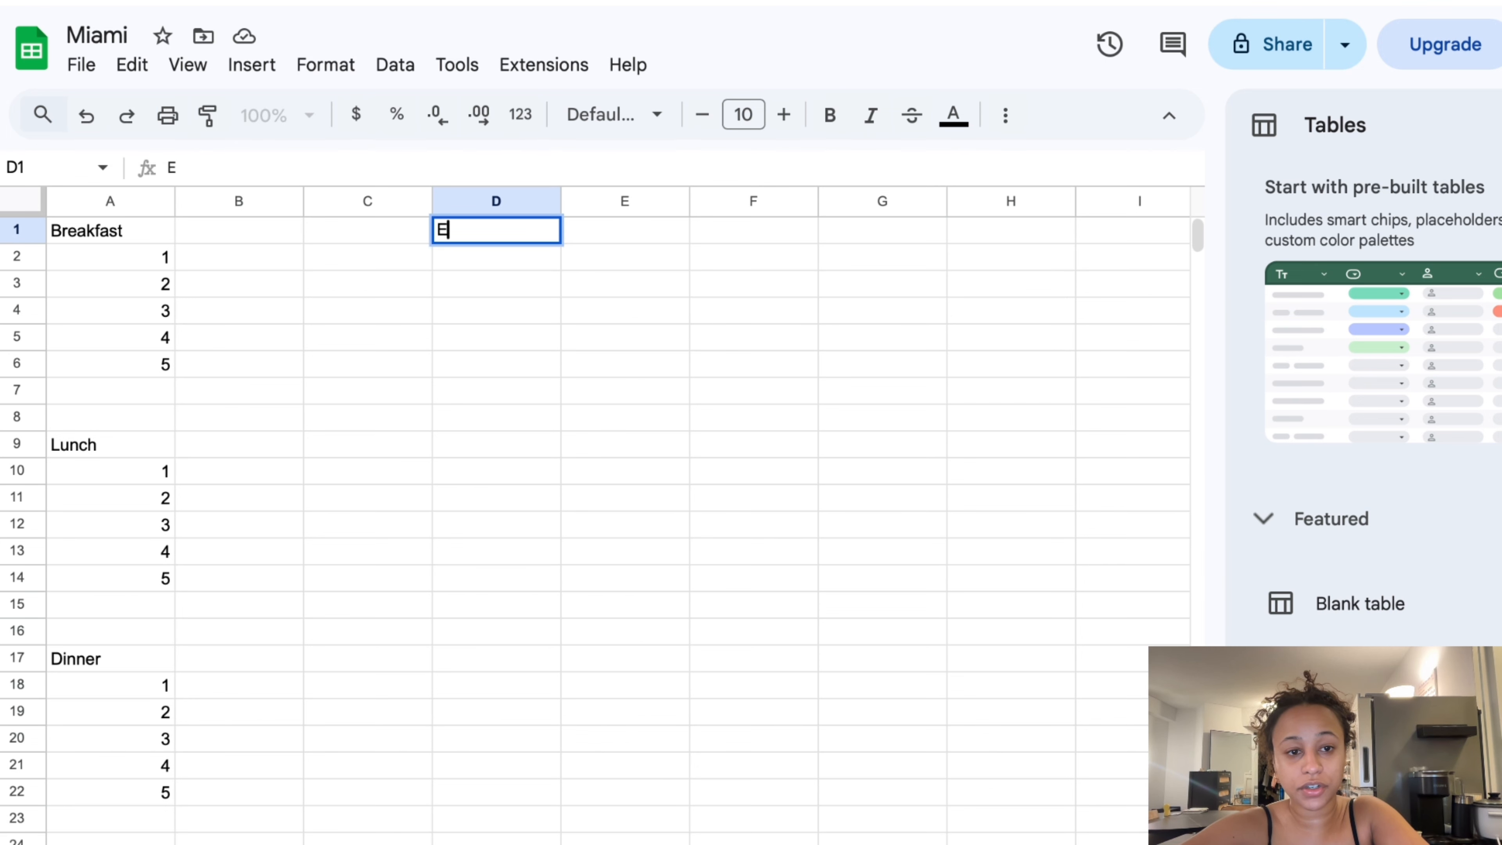
click(825, 225)
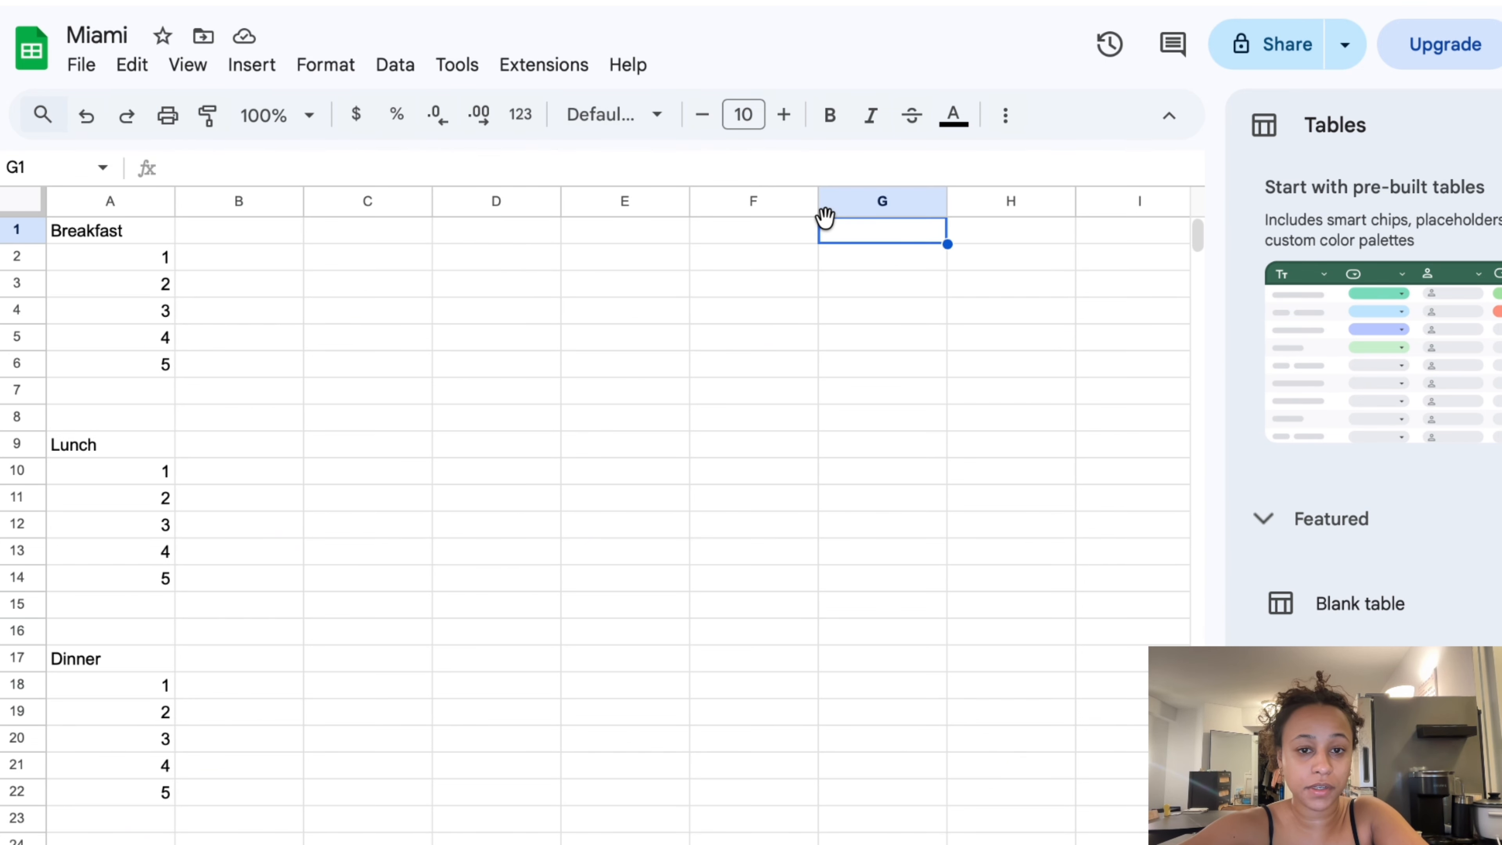
text(Excursions)
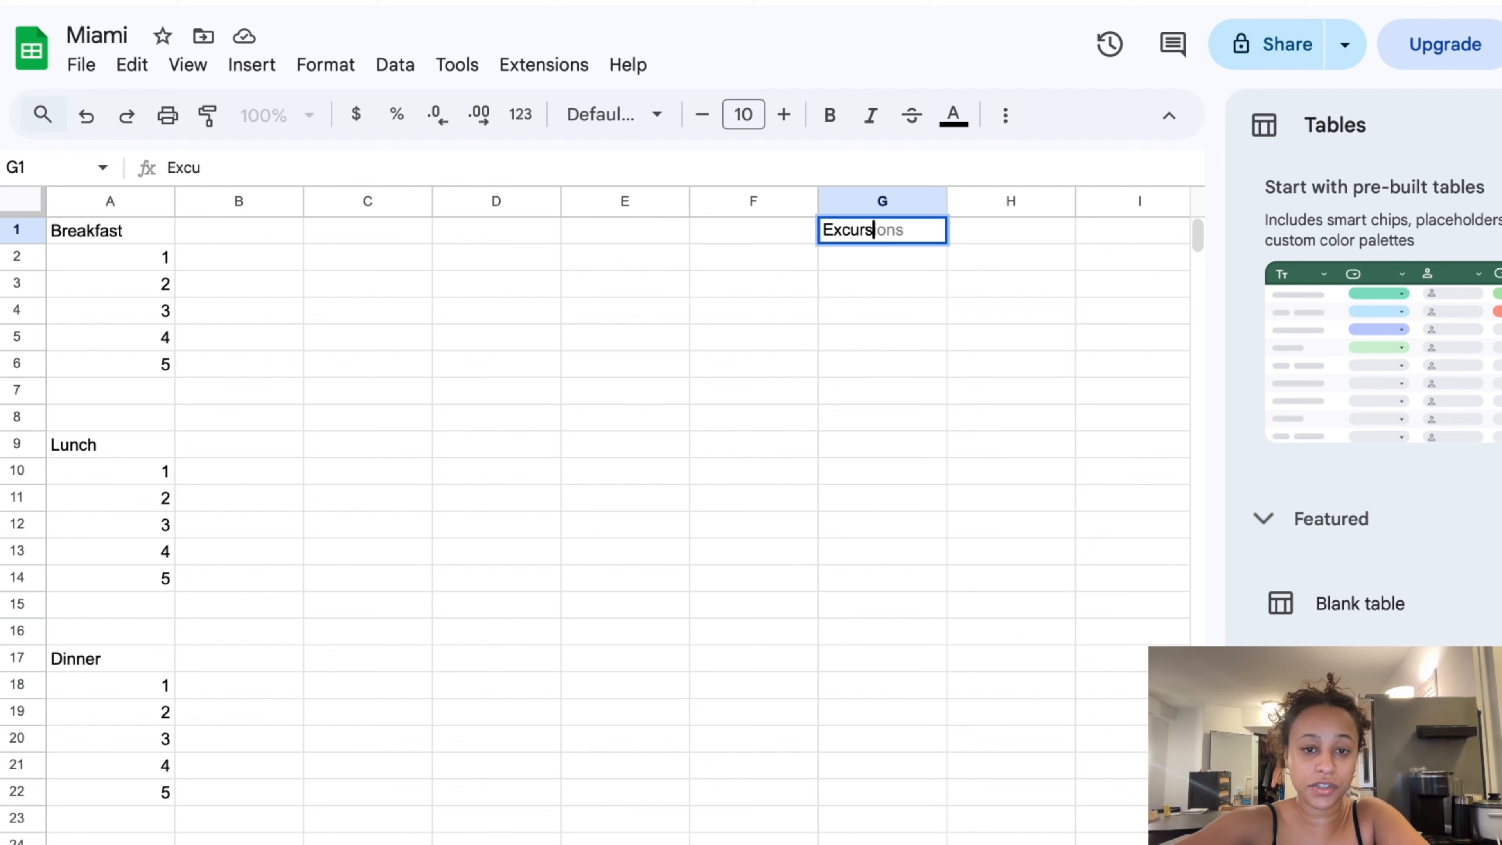
key(Return)
key(Down)
key(Down)
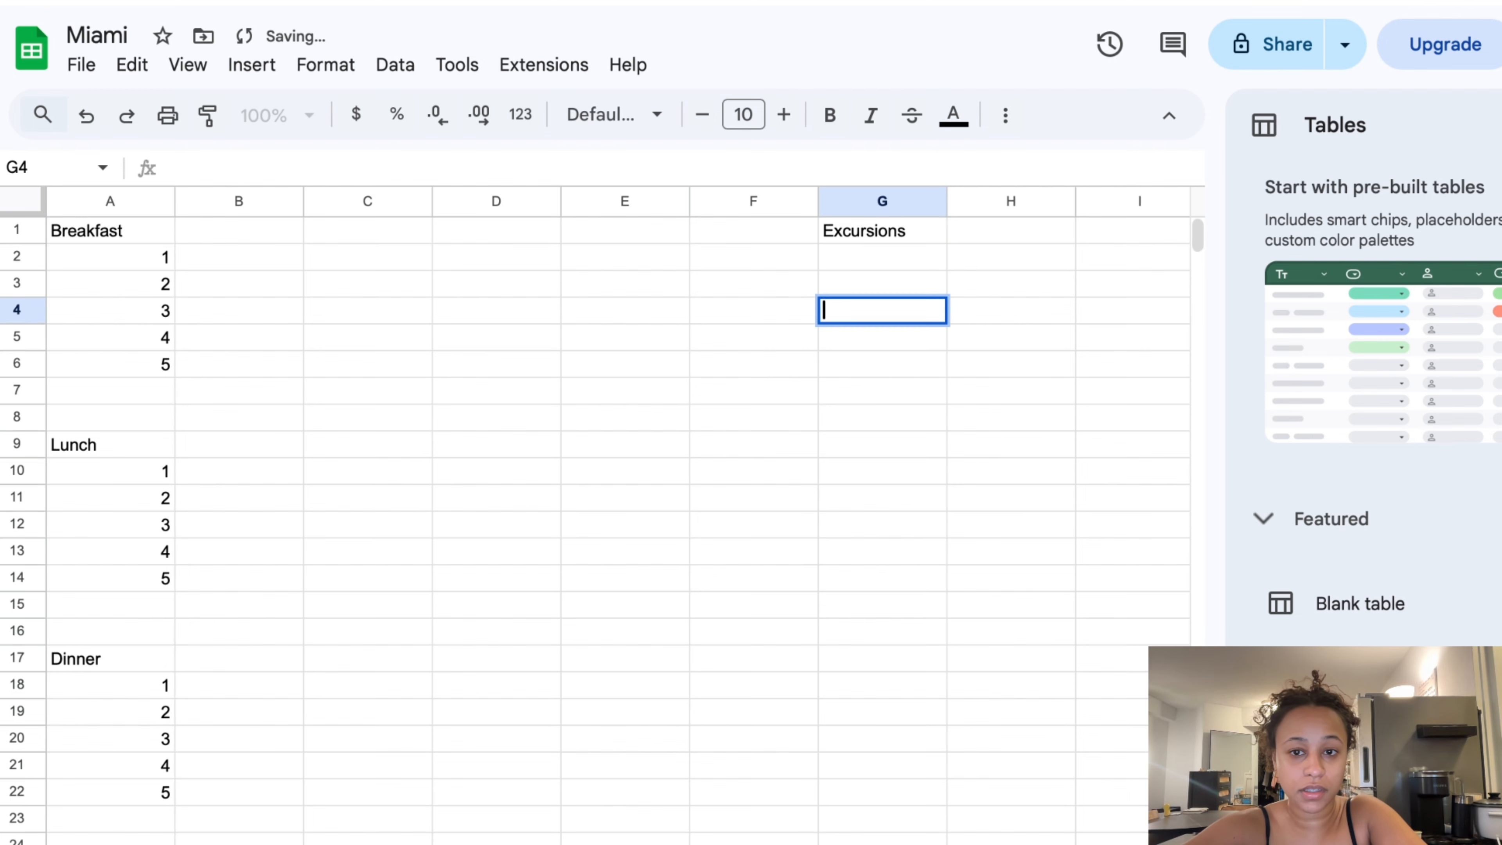
click(388, 427)
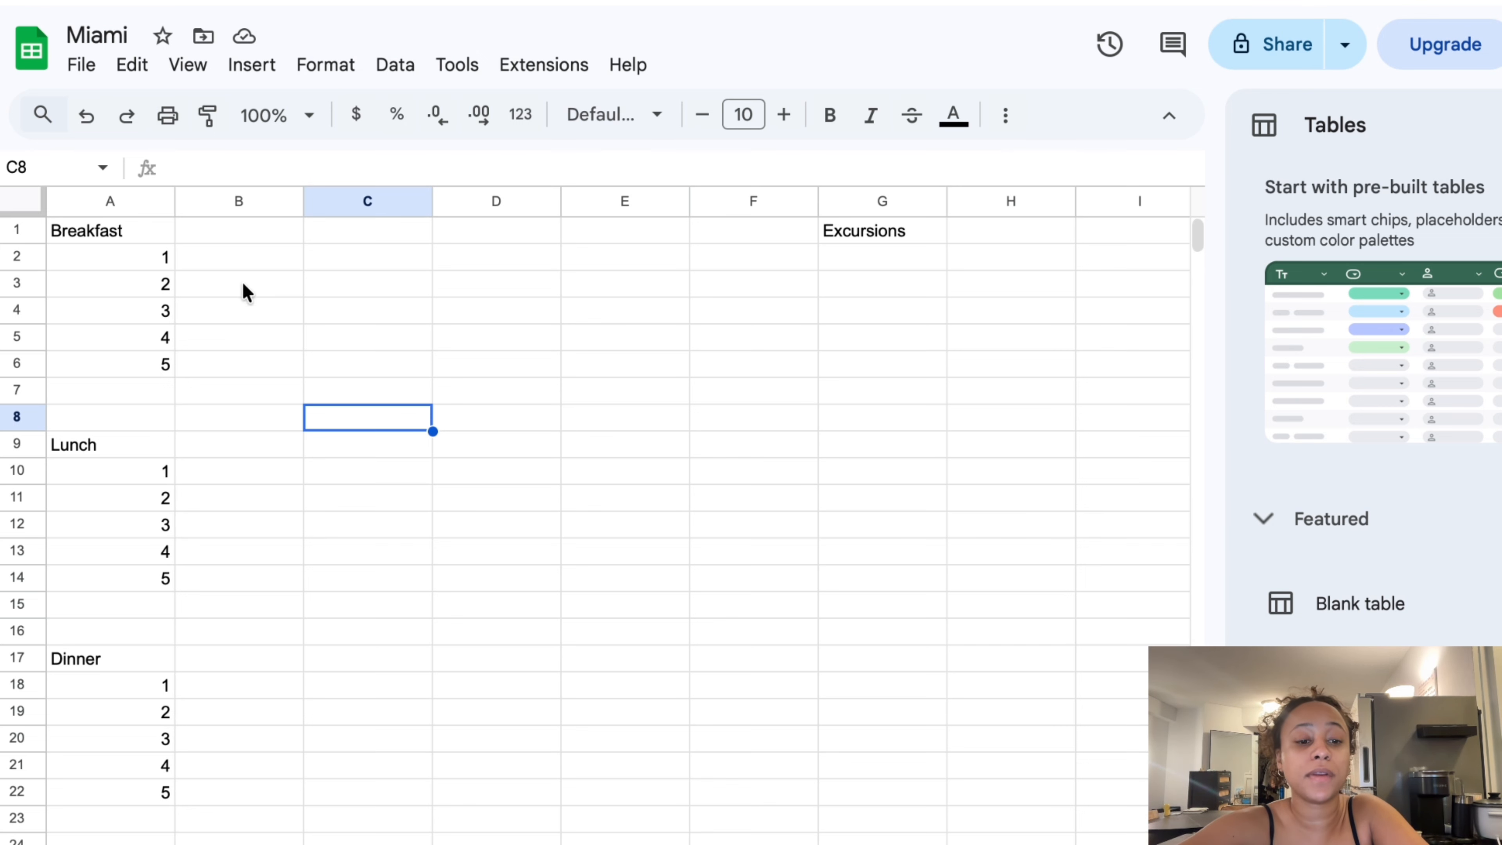
Add a new sheet and enter "Day 1" in cell A1 and "Saturday" in A2
key(shift+F11)
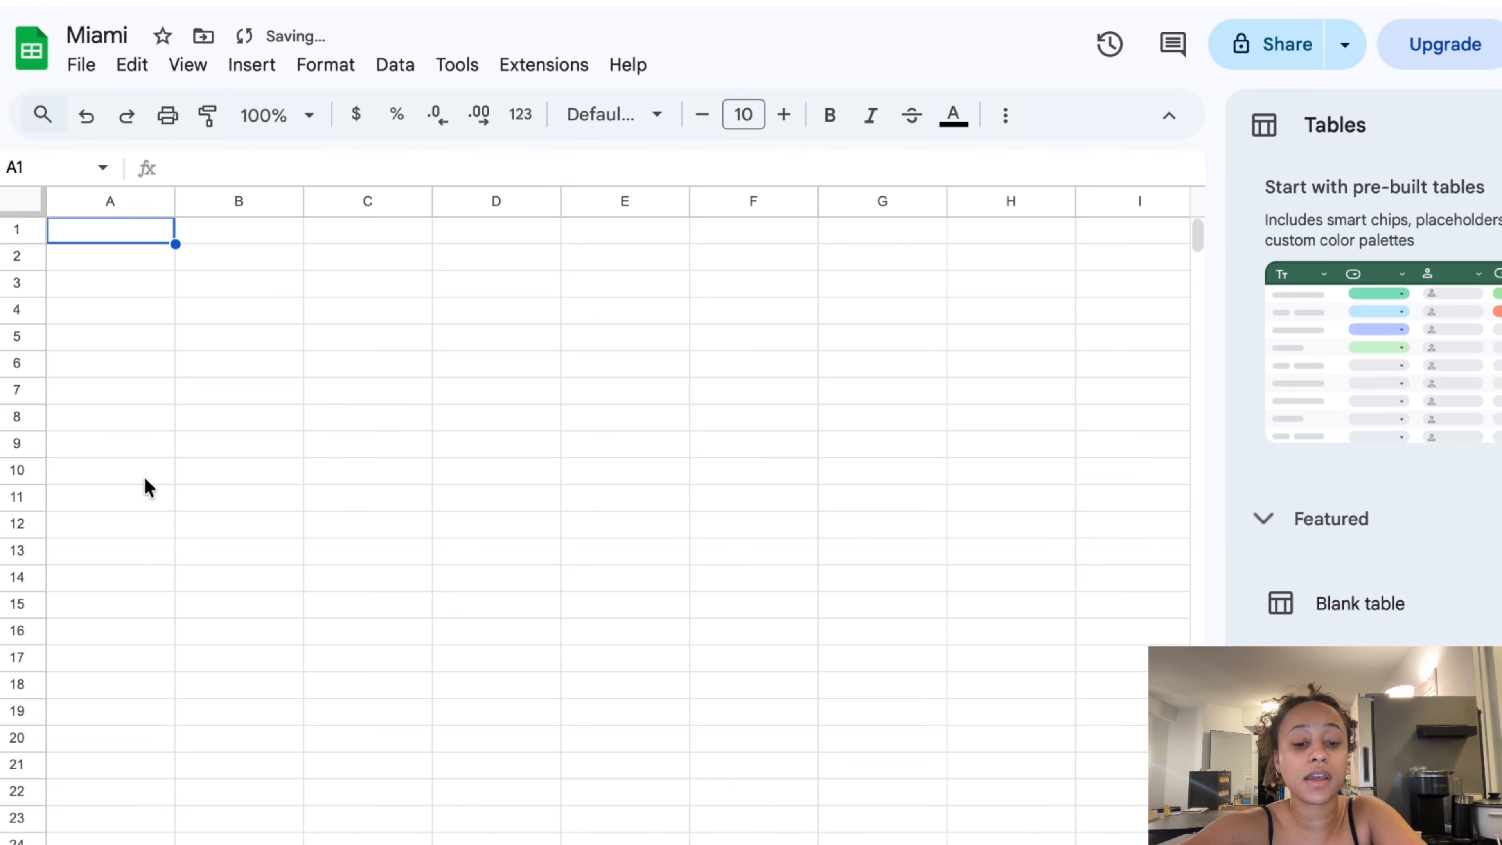
text(Da)
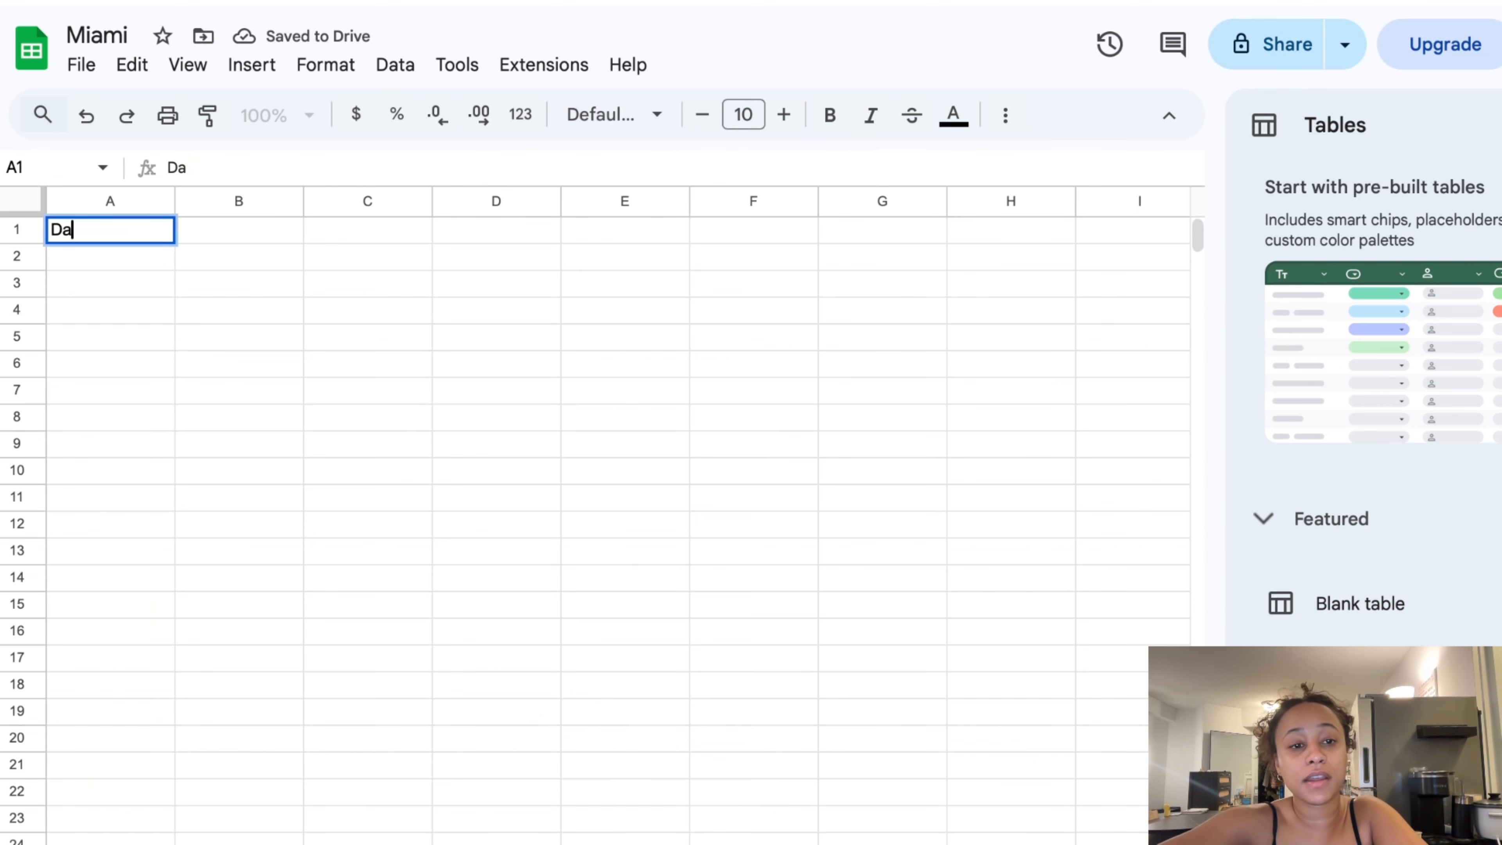
text(y 1)
key(Return)
text(Saturday)
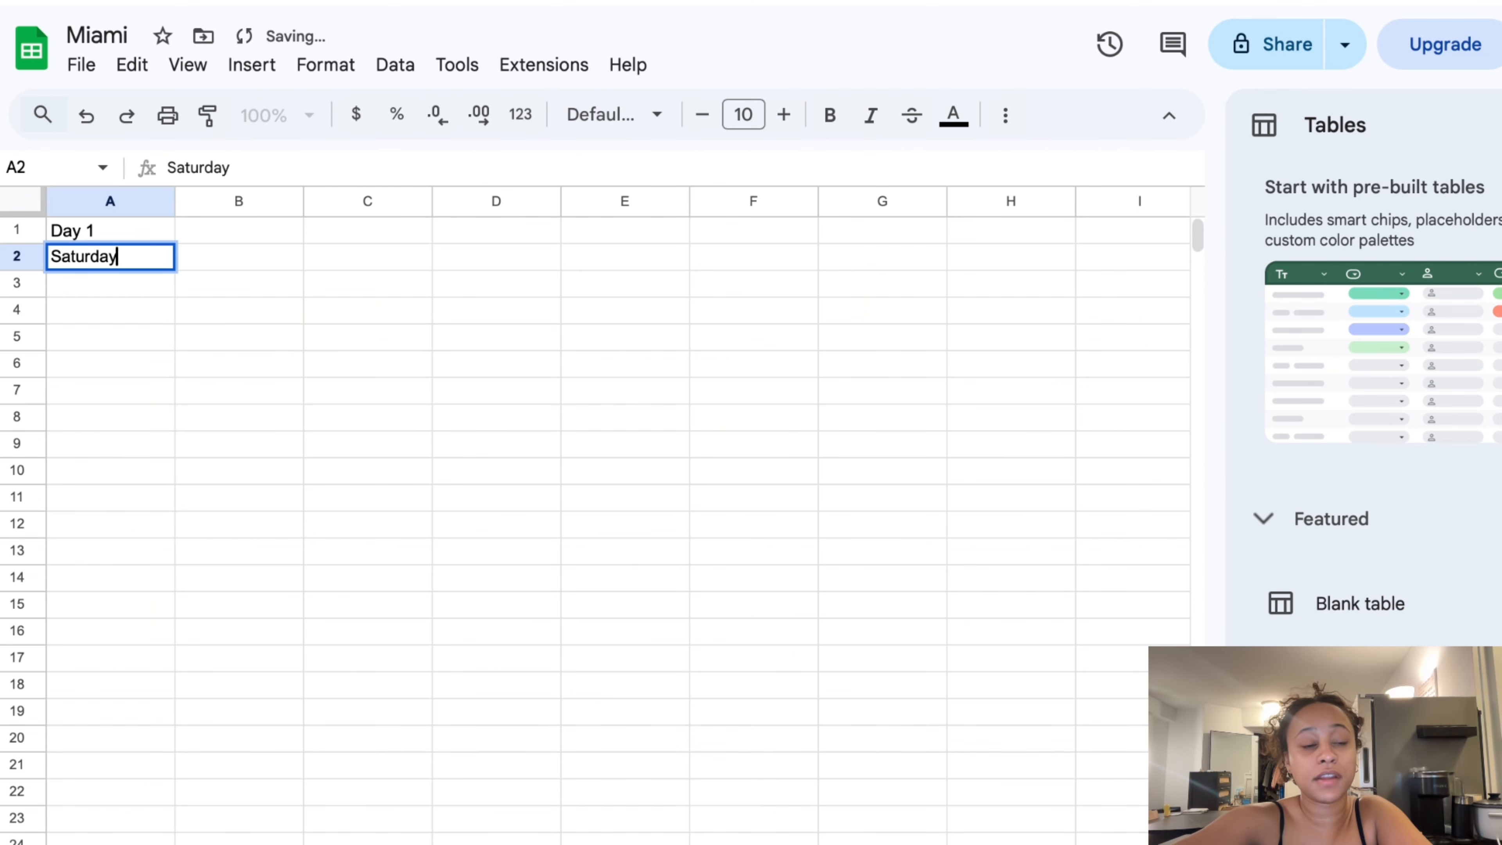
key(Return)
Enter "Arrive" in cell B2, beside Saturday
click(275, 255)
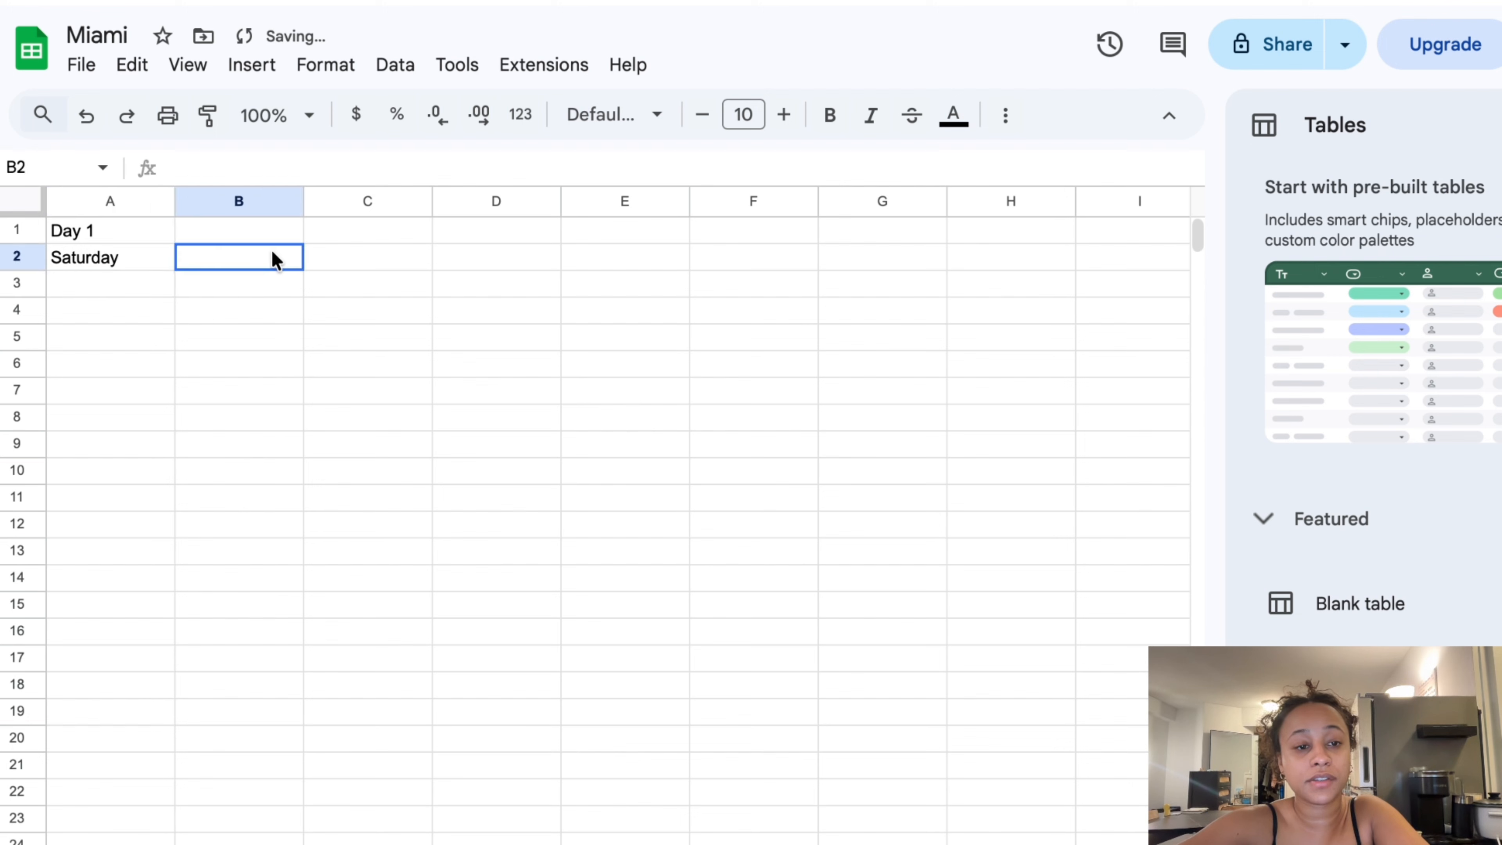
text(Arrive)
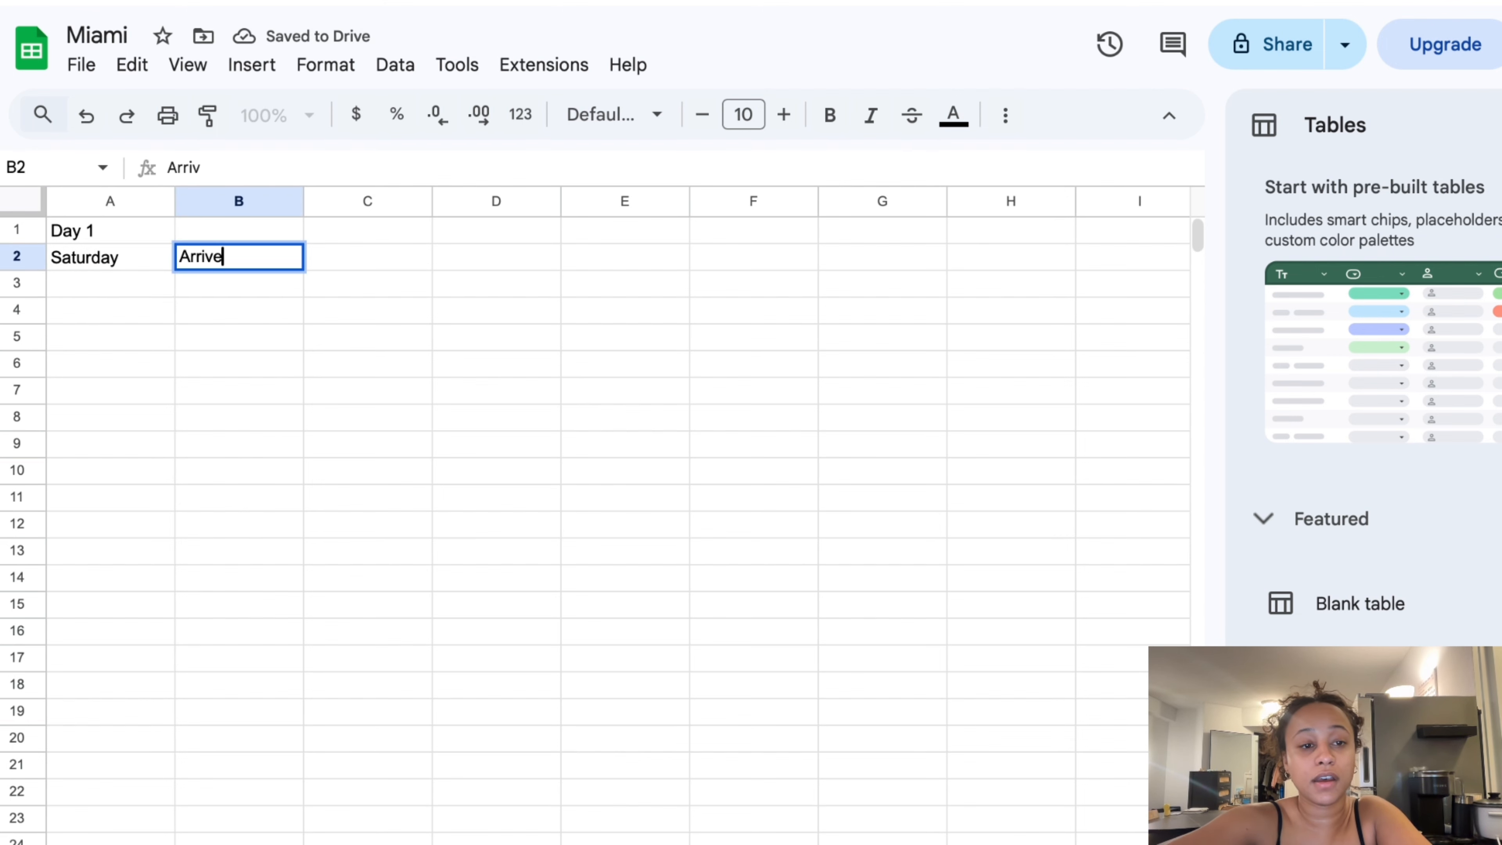
key(Tab)
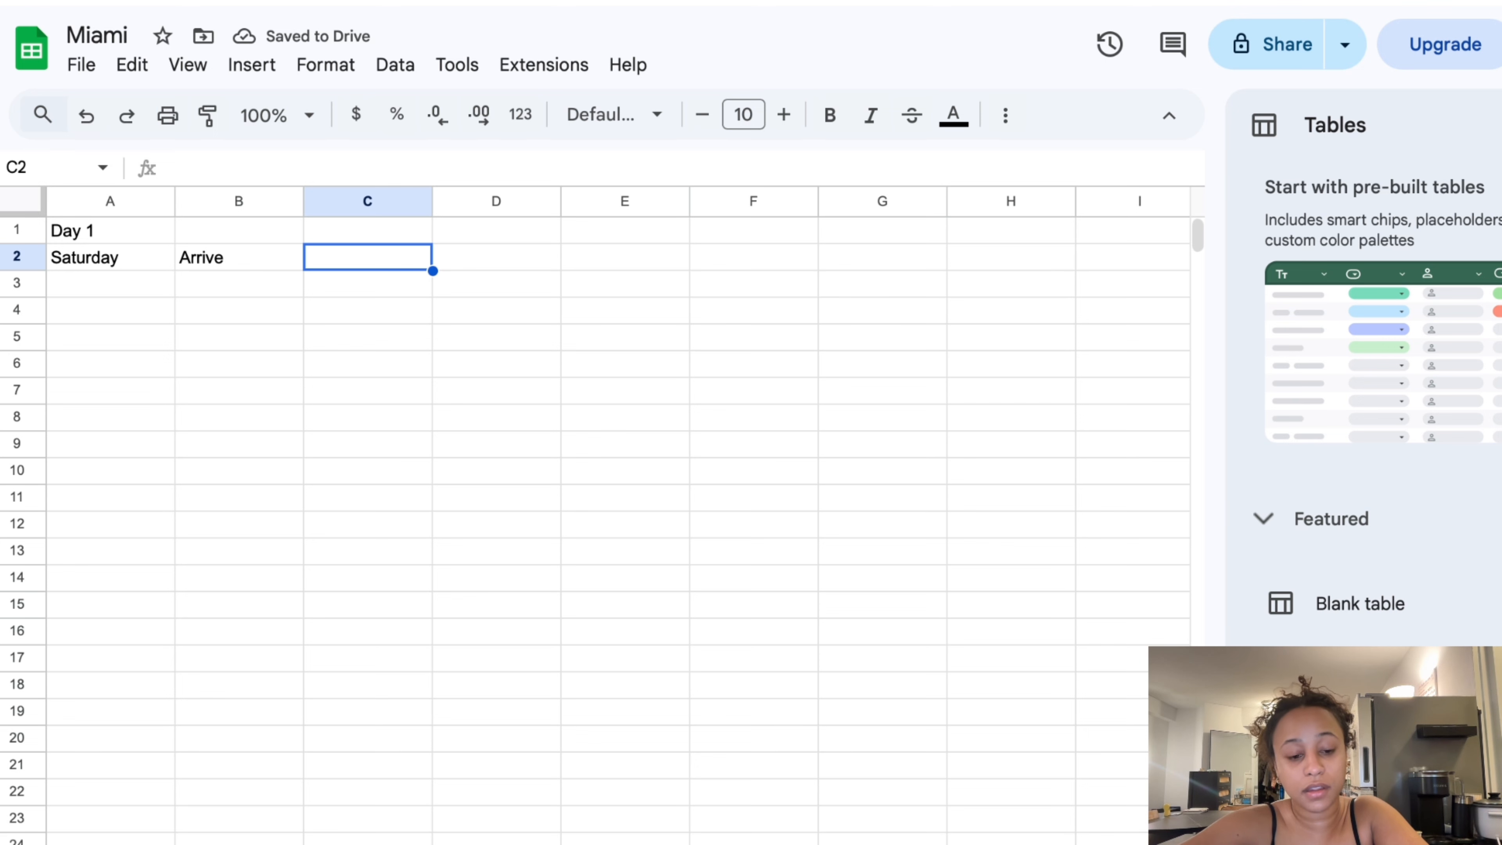
text(noon)
key(Return)
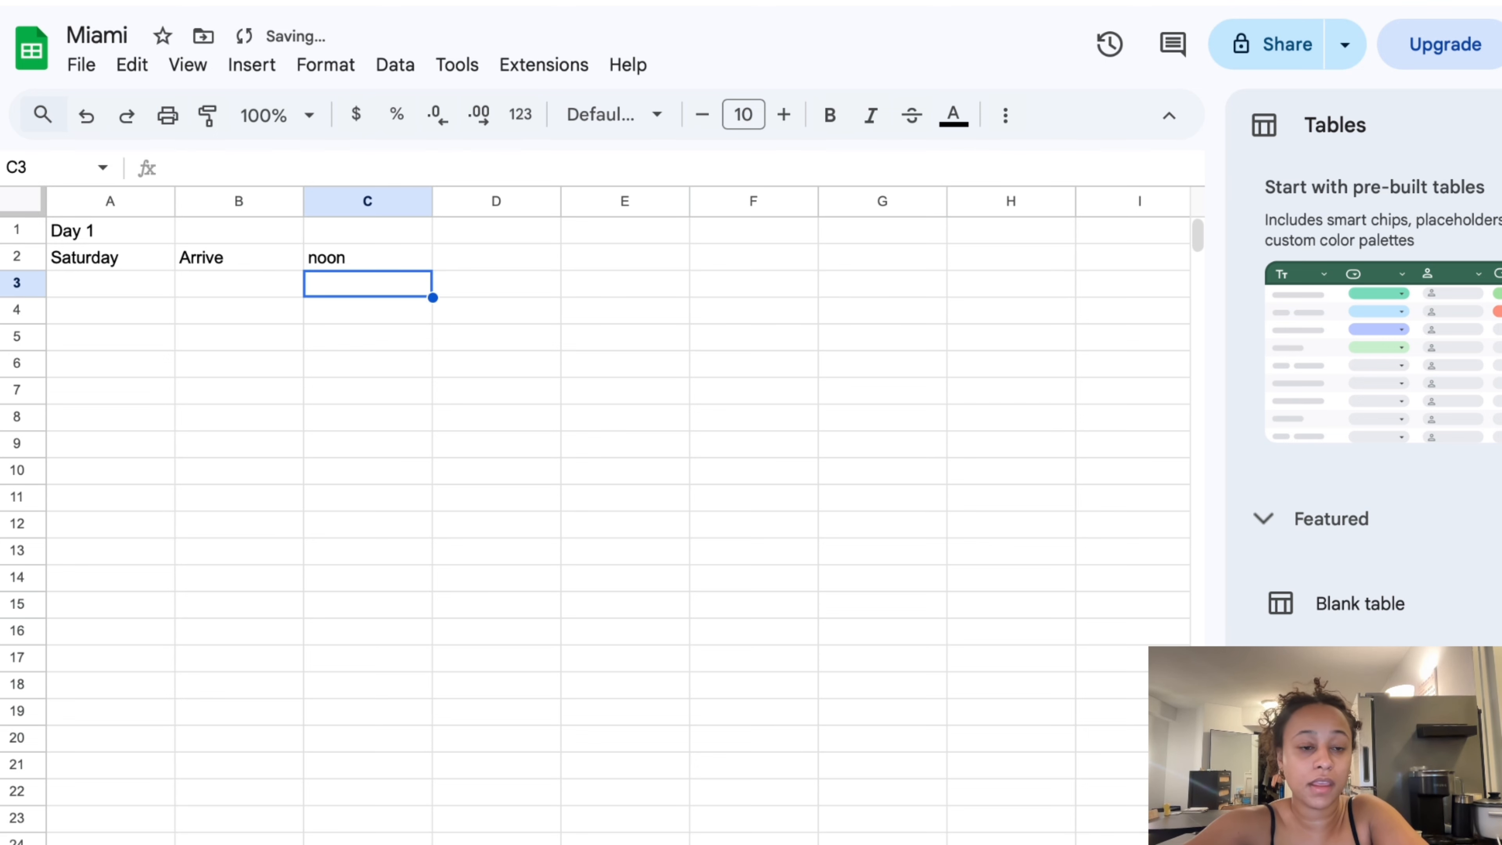
key(Down)
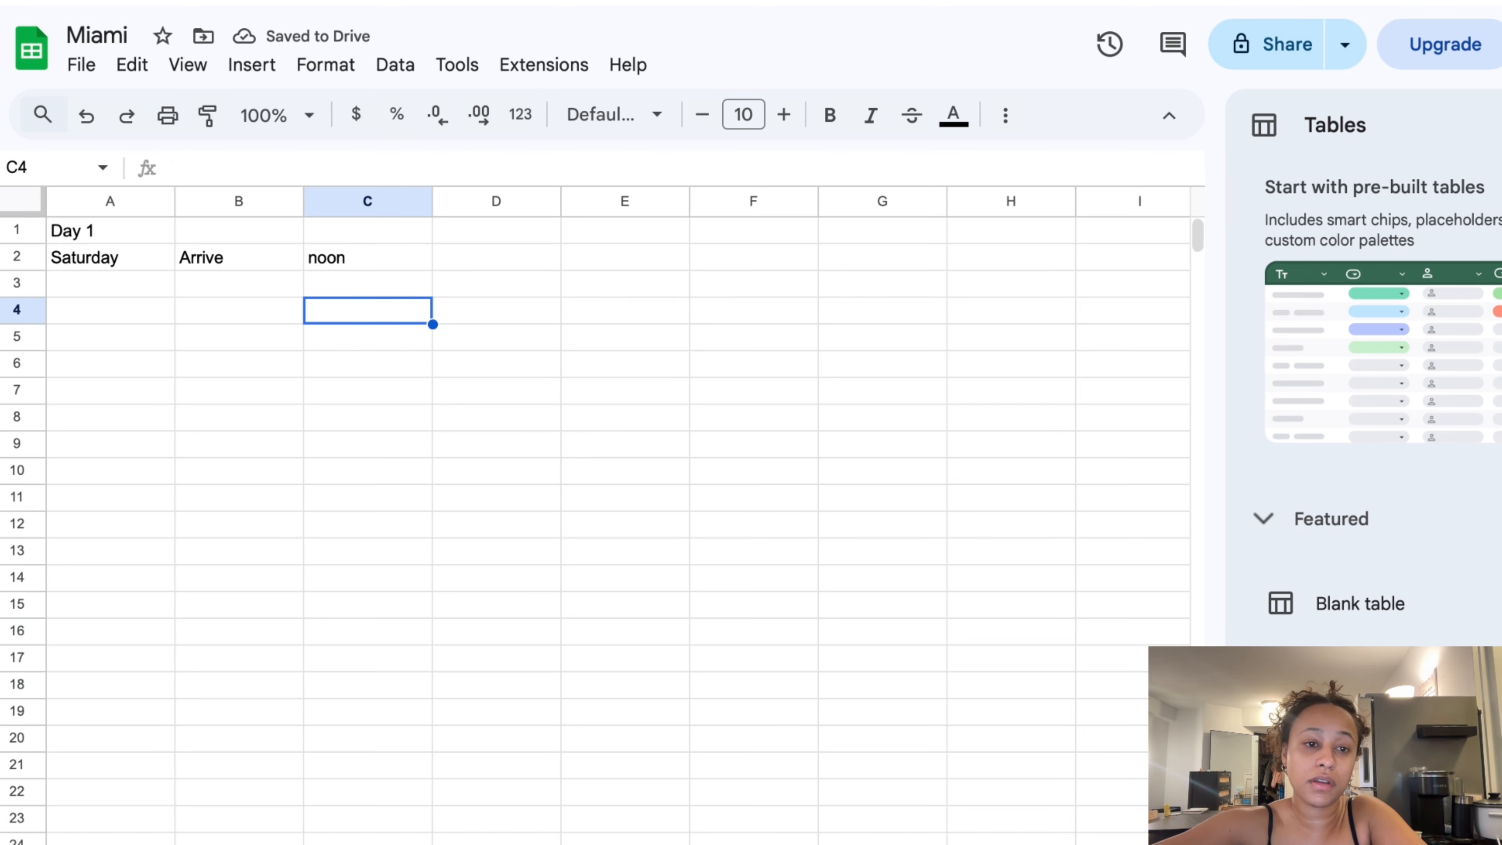
key(Up)
key(Up)
key(BackSpace)
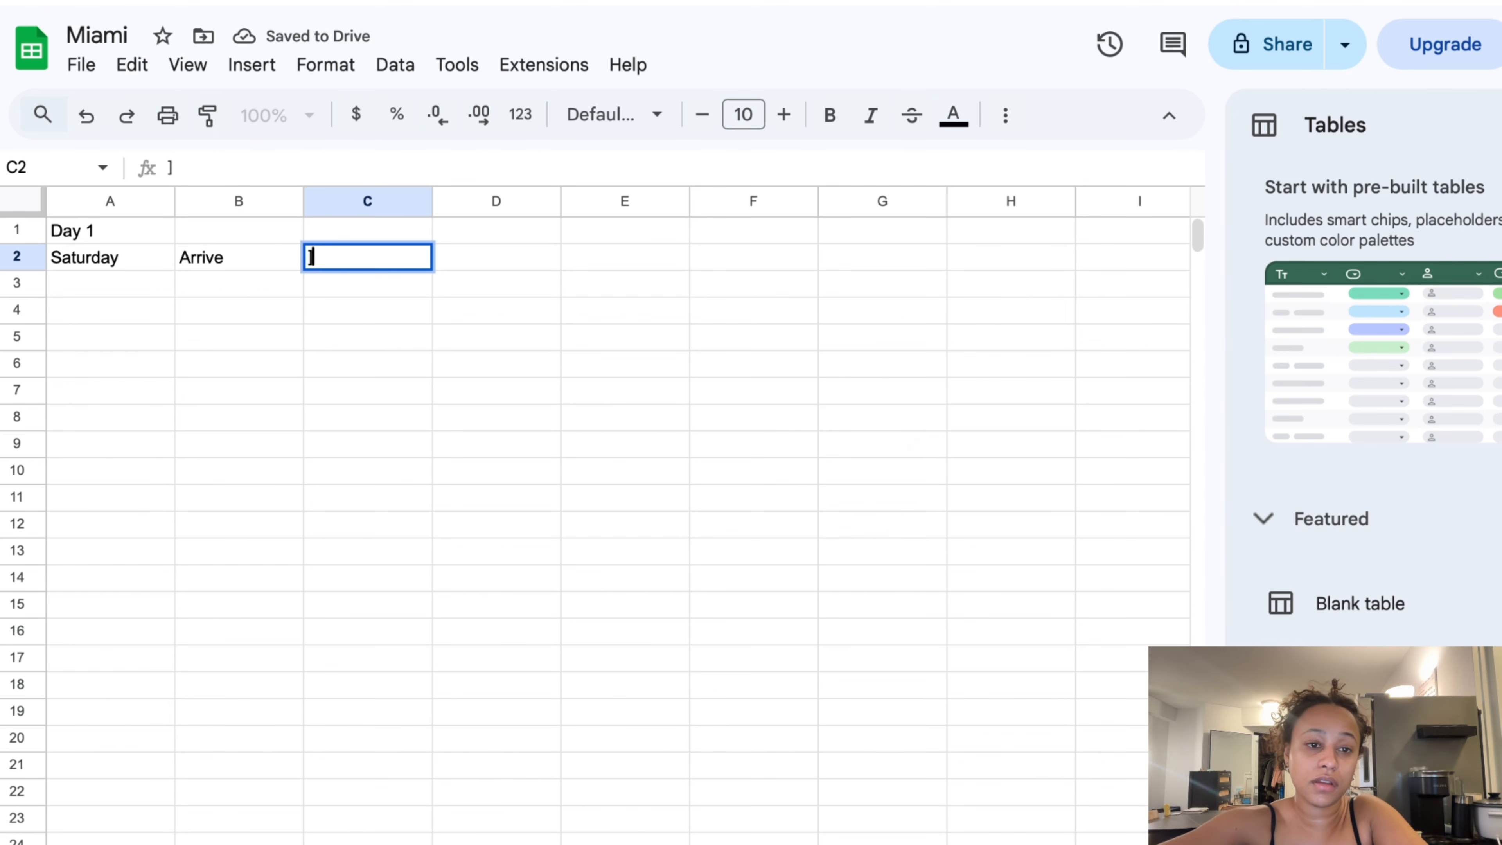
Enter "check-in" in cell C2 and "noon" in B3 under Arrive
text(CHEC)
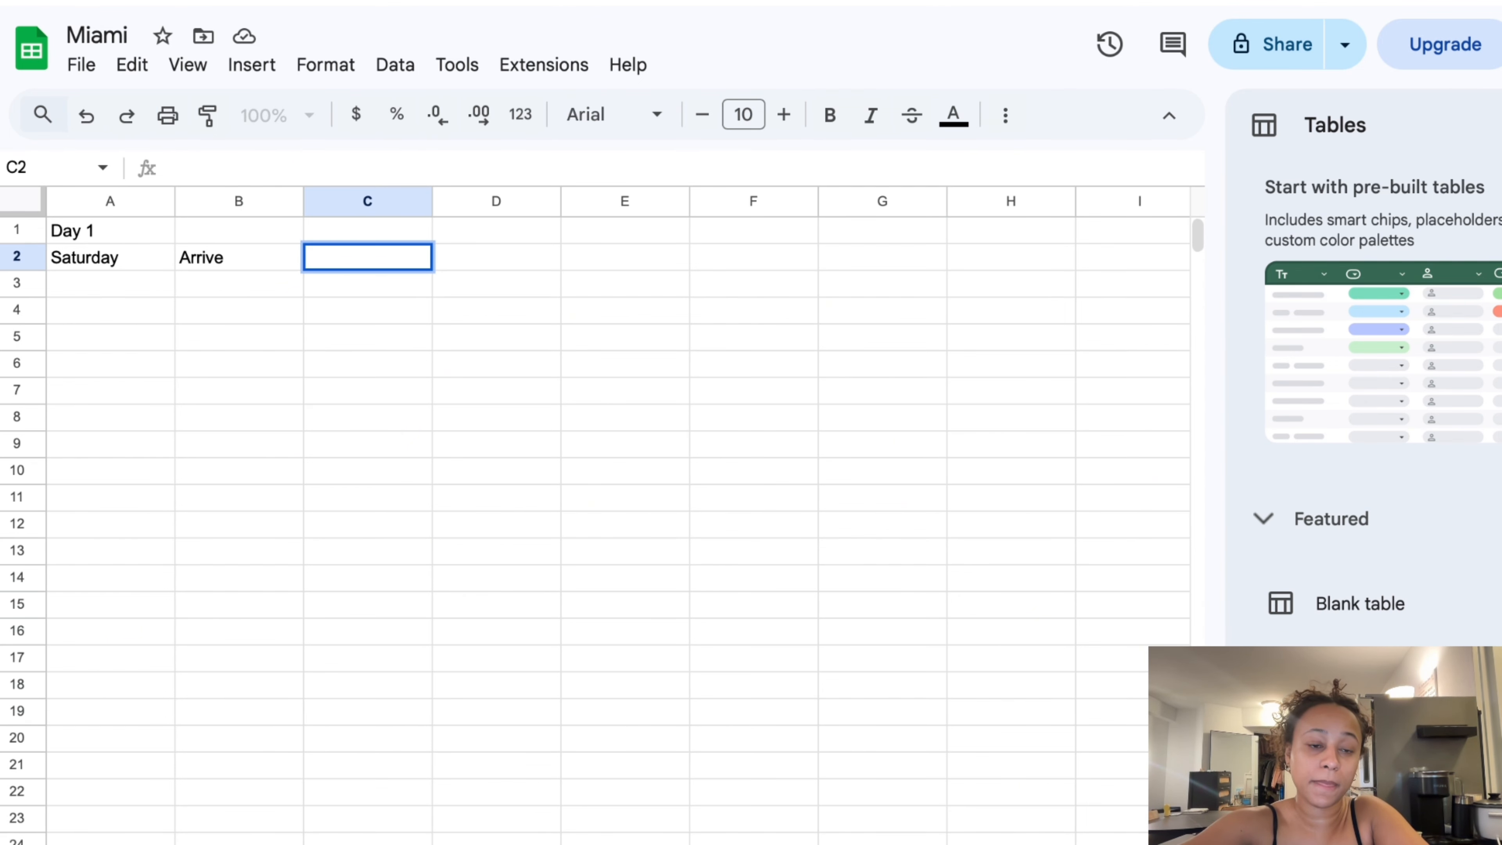
text(check-in)
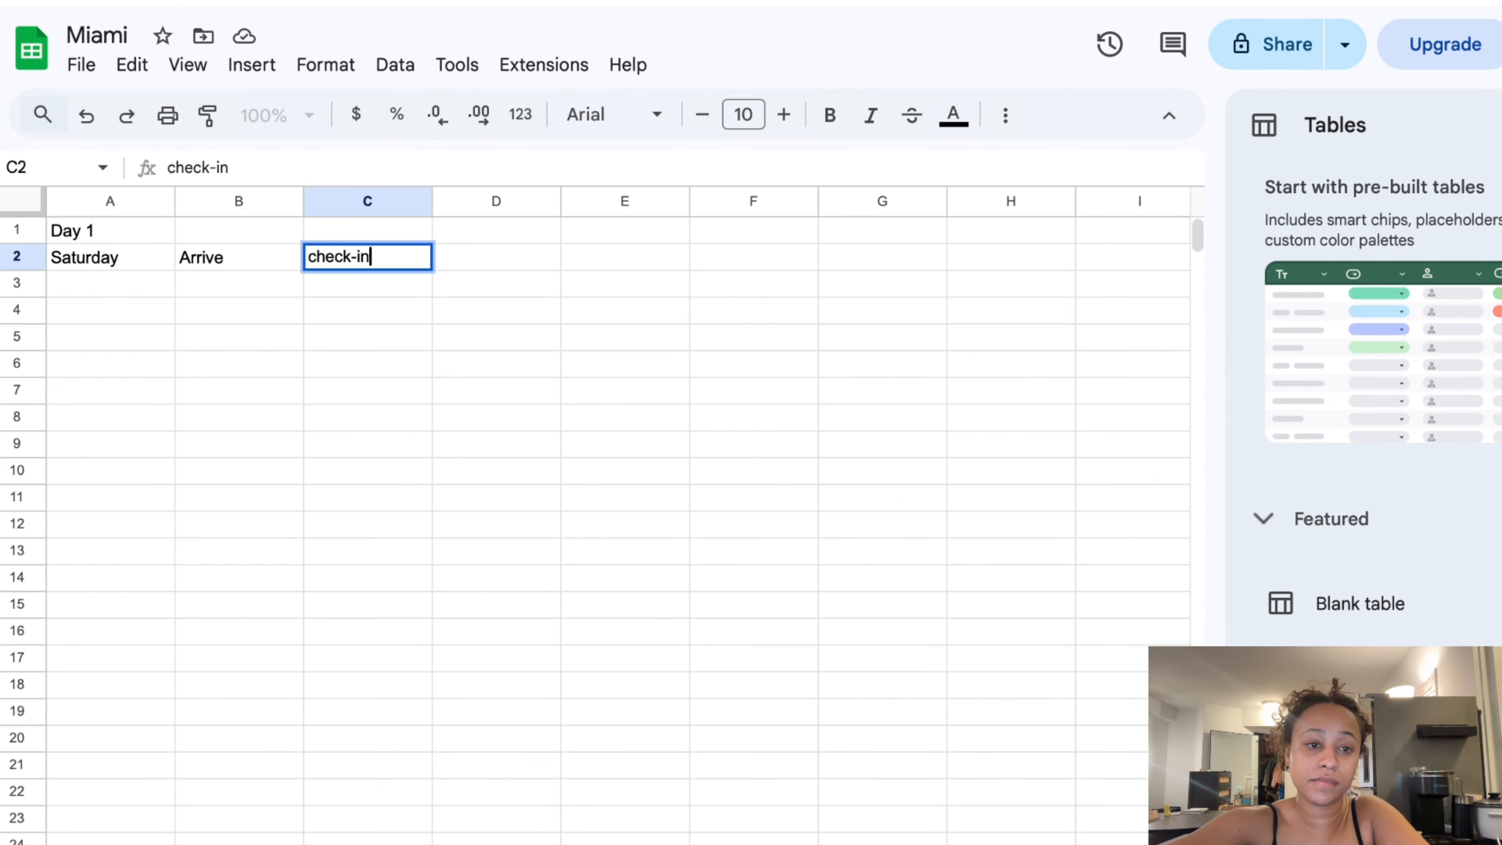
click(187, 278)
text(noon)
key(Return)
key(Return)
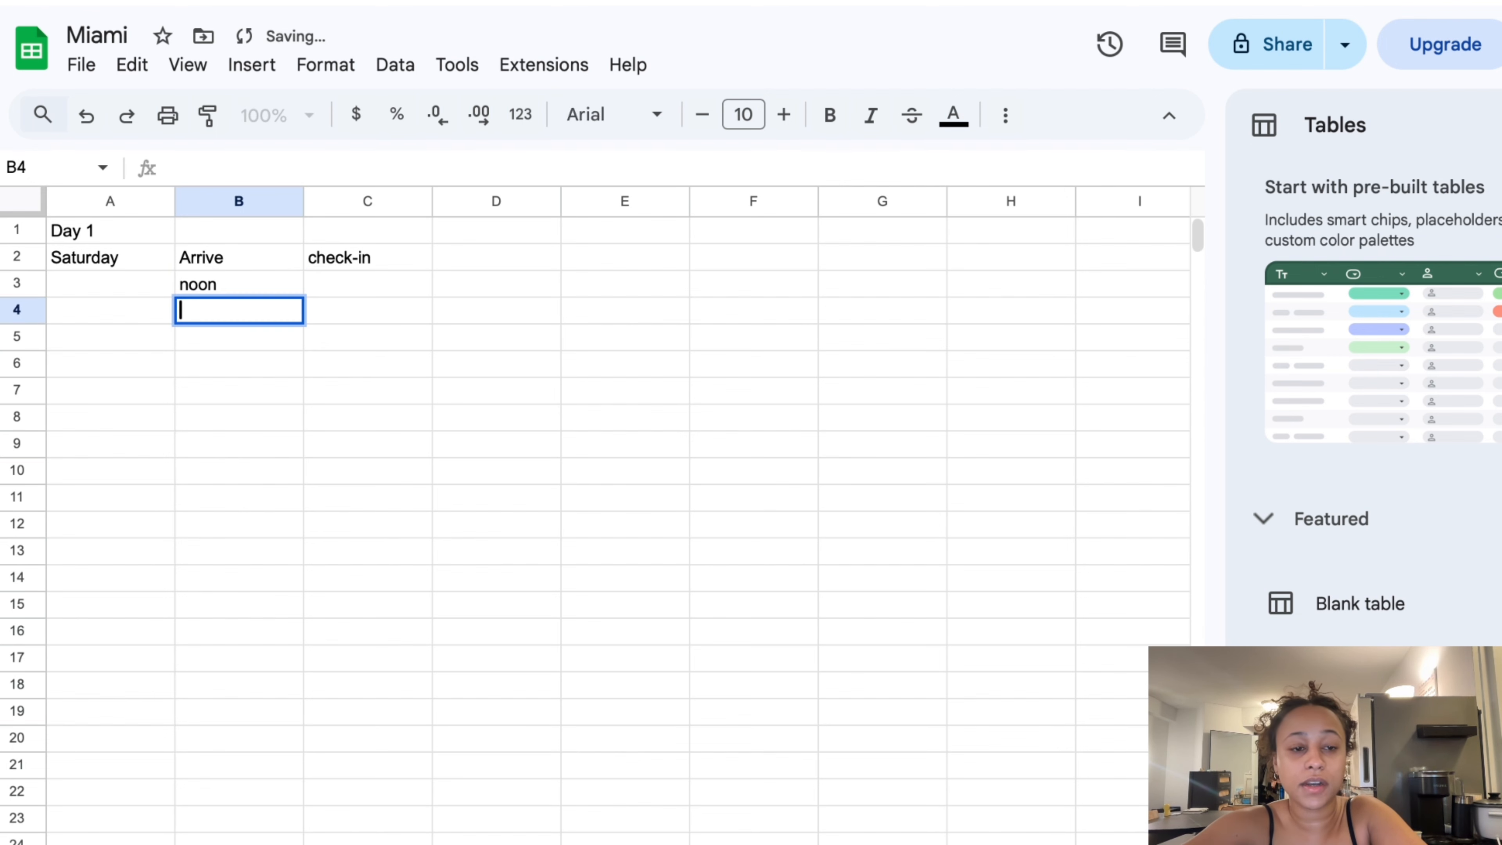
key(Return)
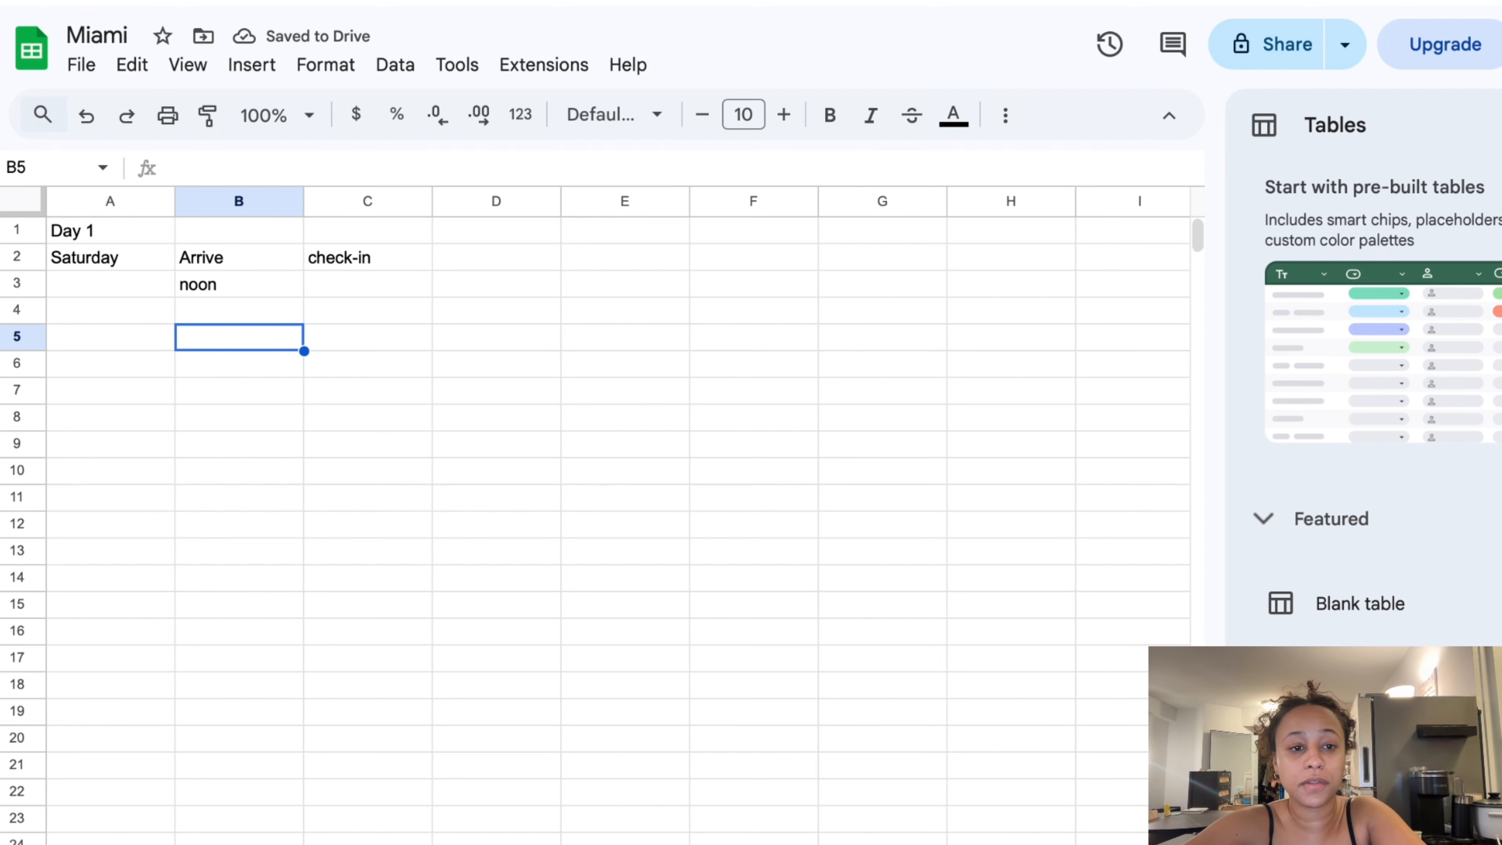
Add the afternoon plan with "Afternoon" in cell B5 and "Beach" in C5
text(After)
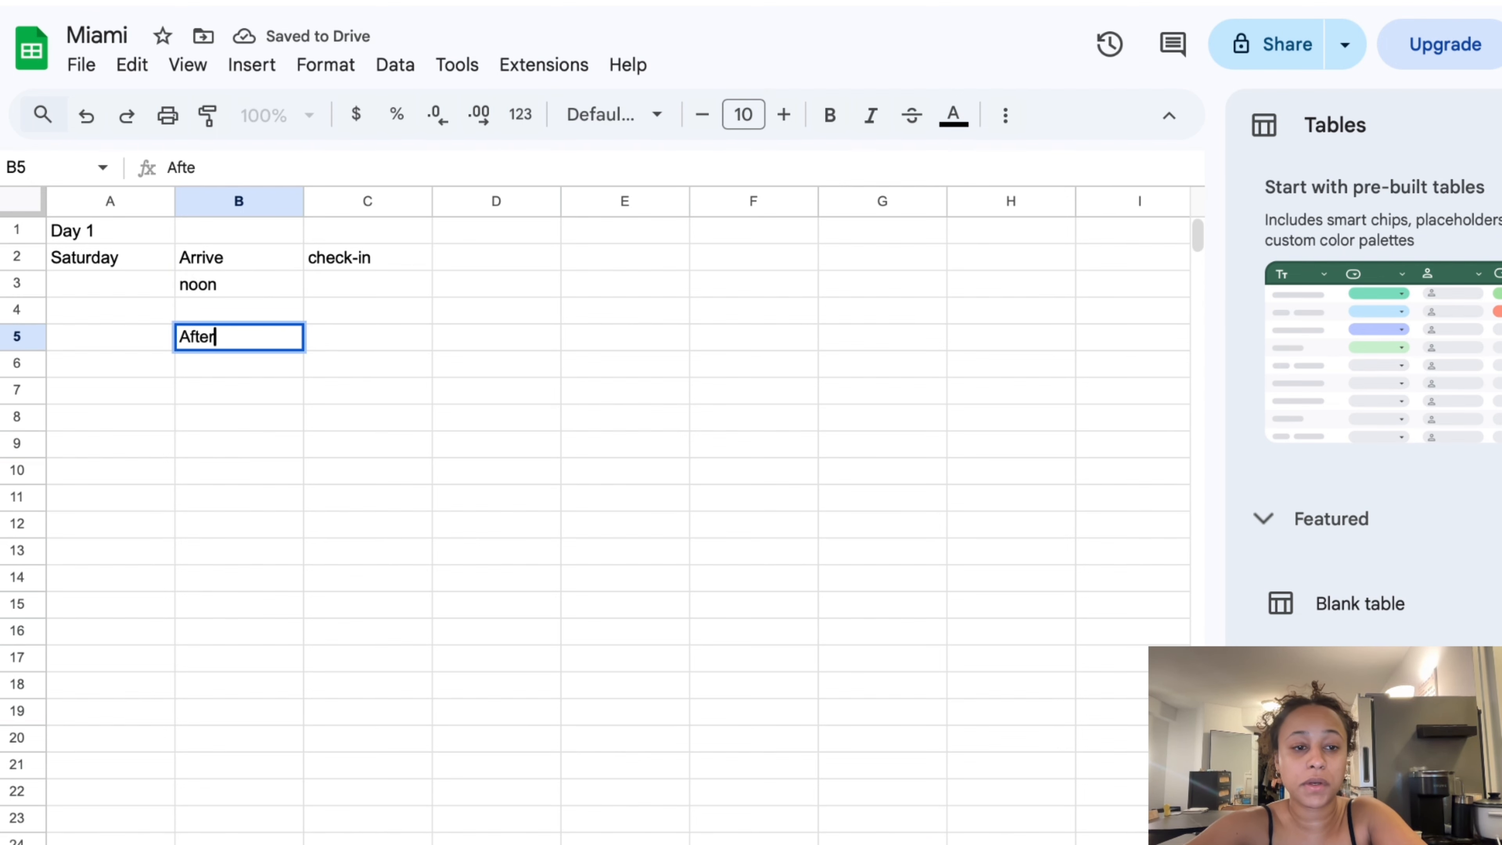
text(noon)
key(Tab)
text(B)
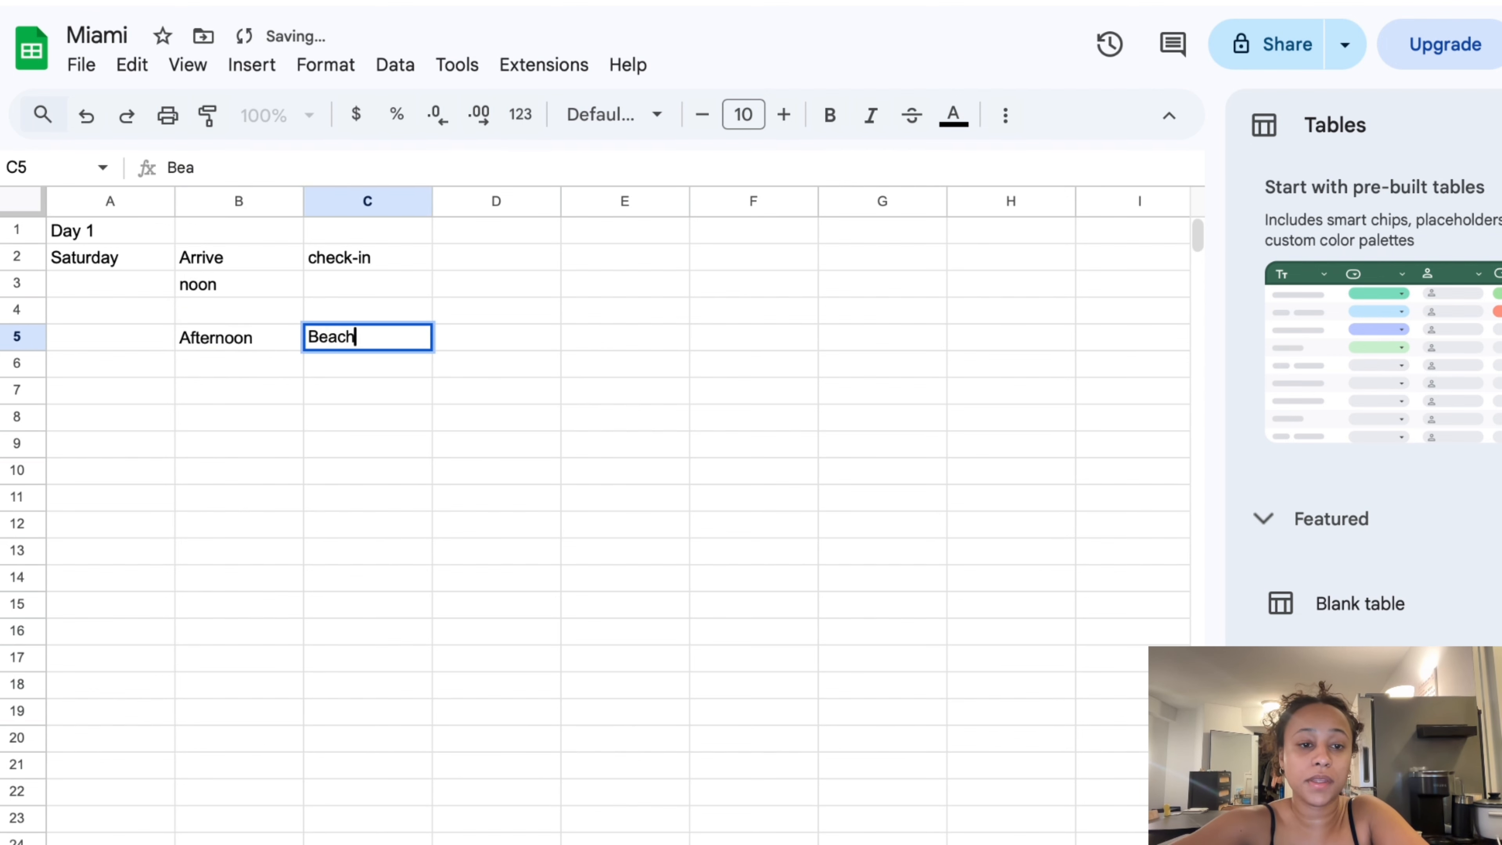
text(each)
key(Return)
key(Return)
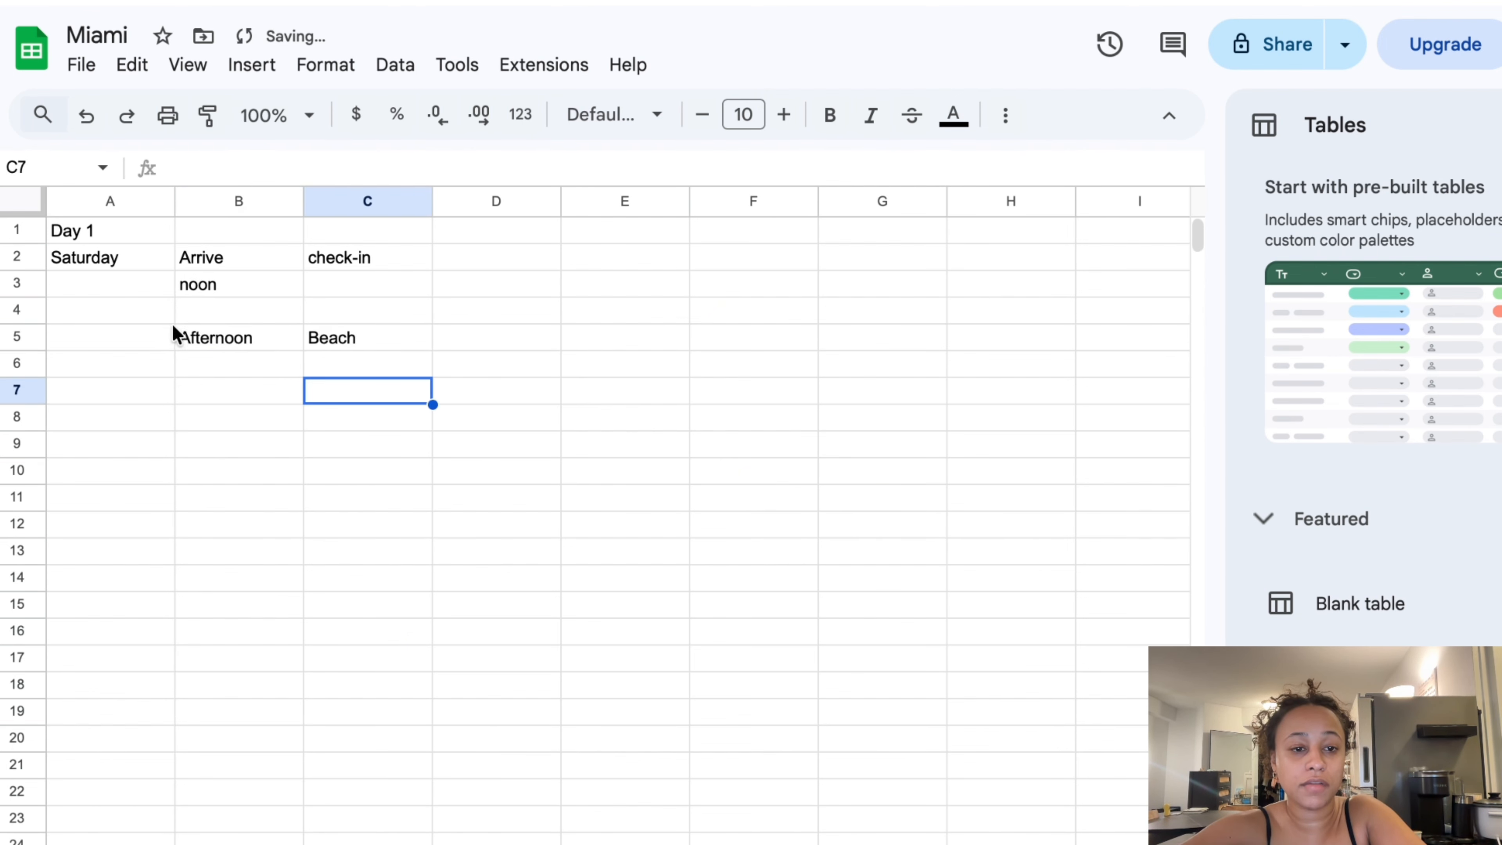
Add the dinner plan with "Dinner" in cell B7 and the restaurant "Call me Gabby" in C7
click(209, 370)
click(218, 422)
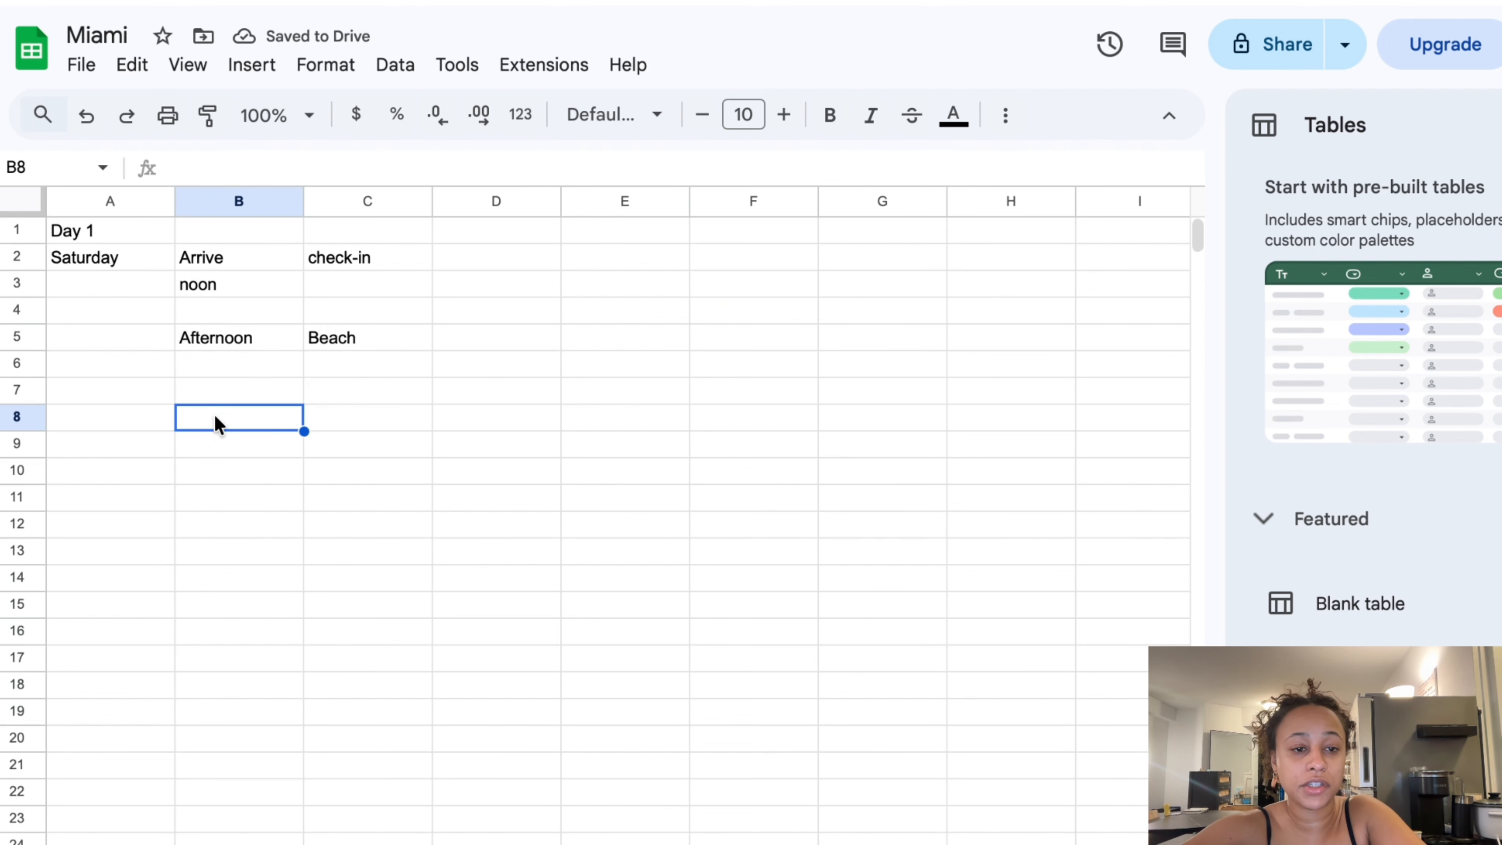
click(216, 384)
text(Dinner)
key(Tab)
text(Gaby)
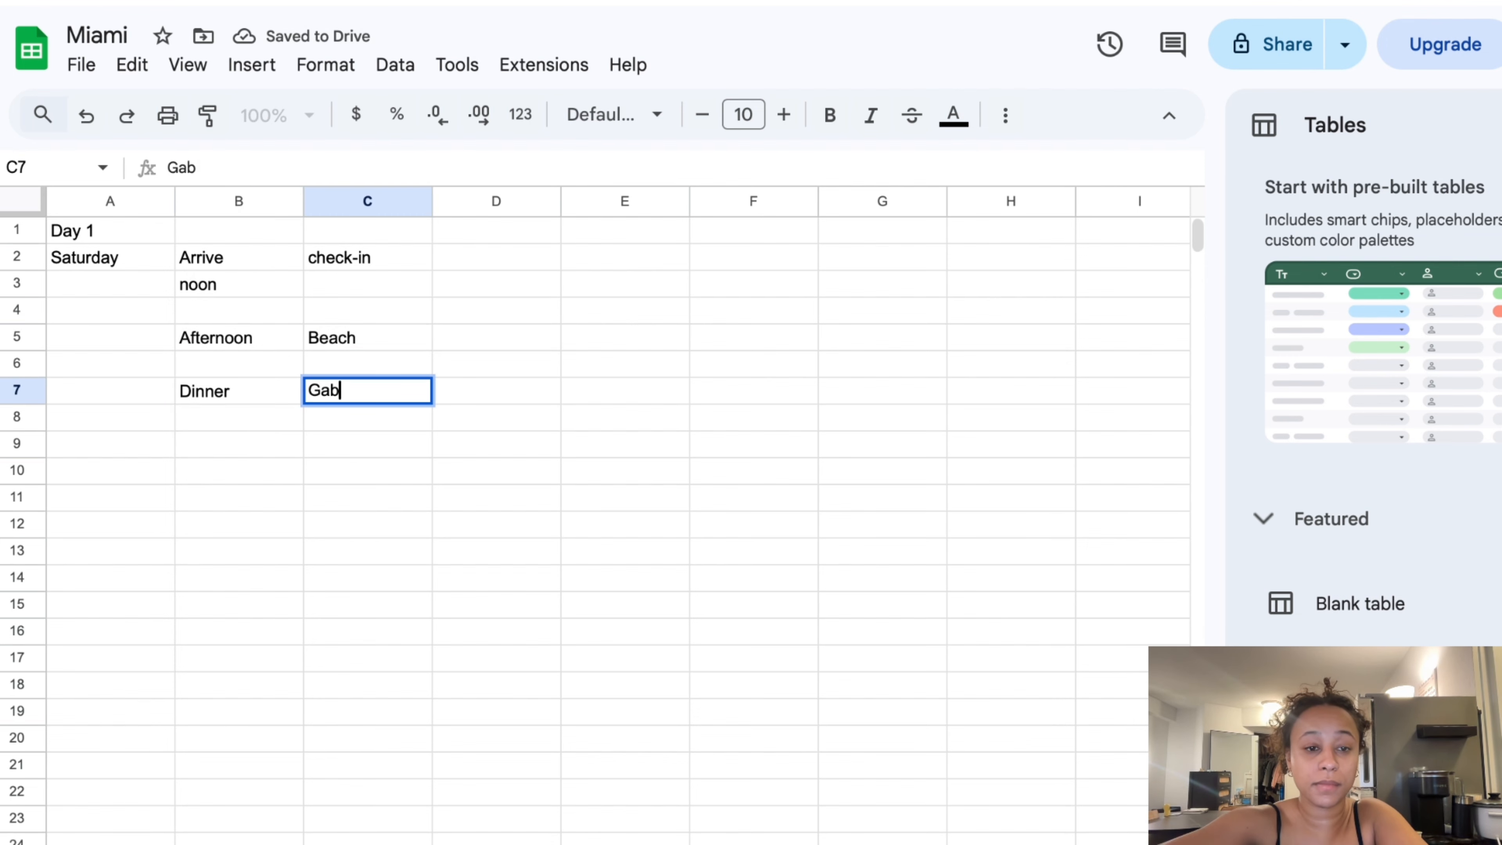
key(BackSpace)
key(BackSpace)
key(BackSpace)
key(BackSpace)
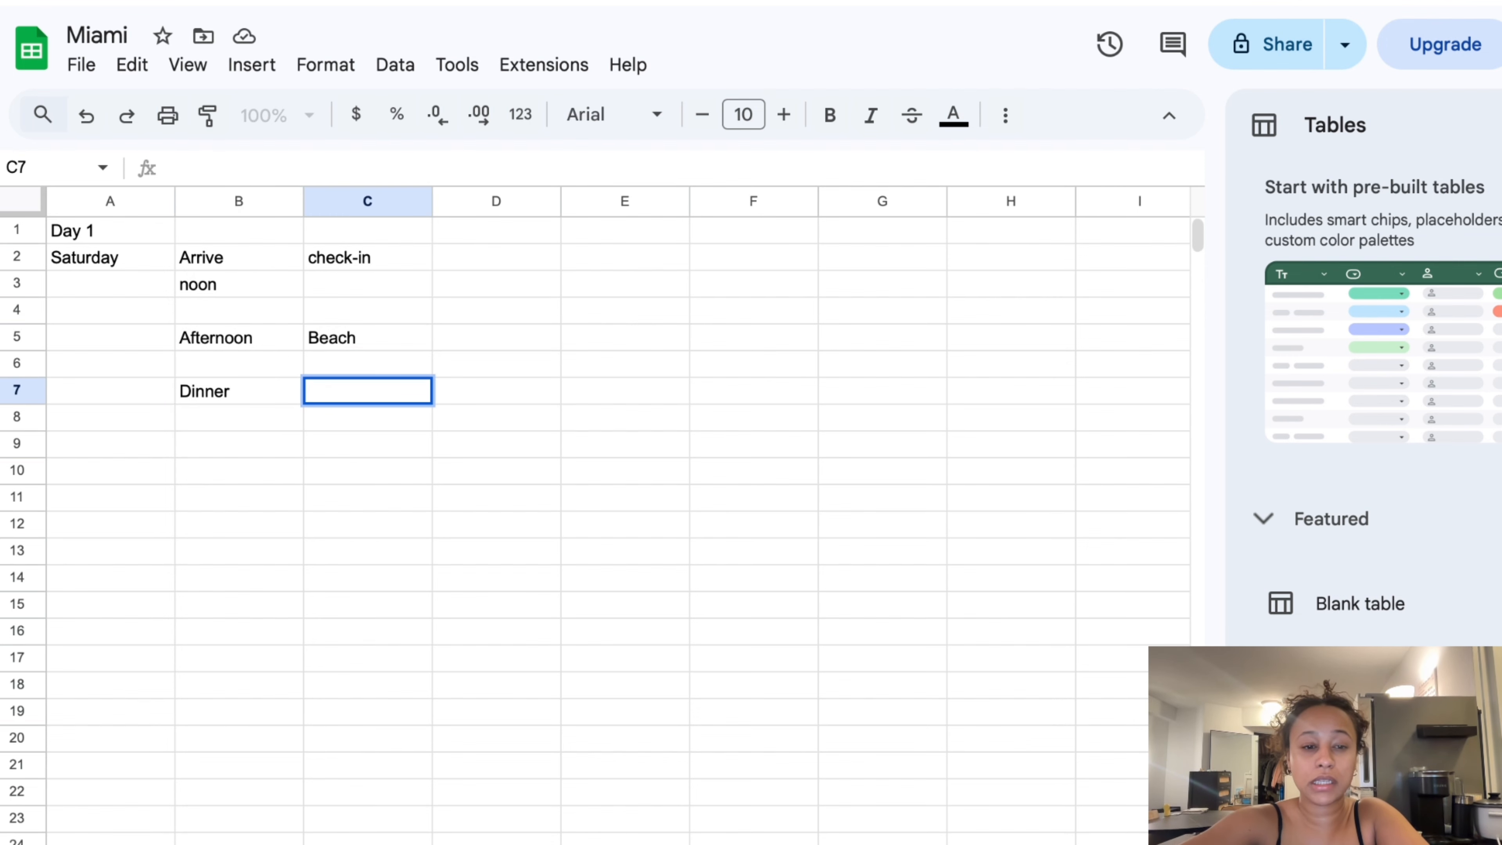
text(Call me Gabby)
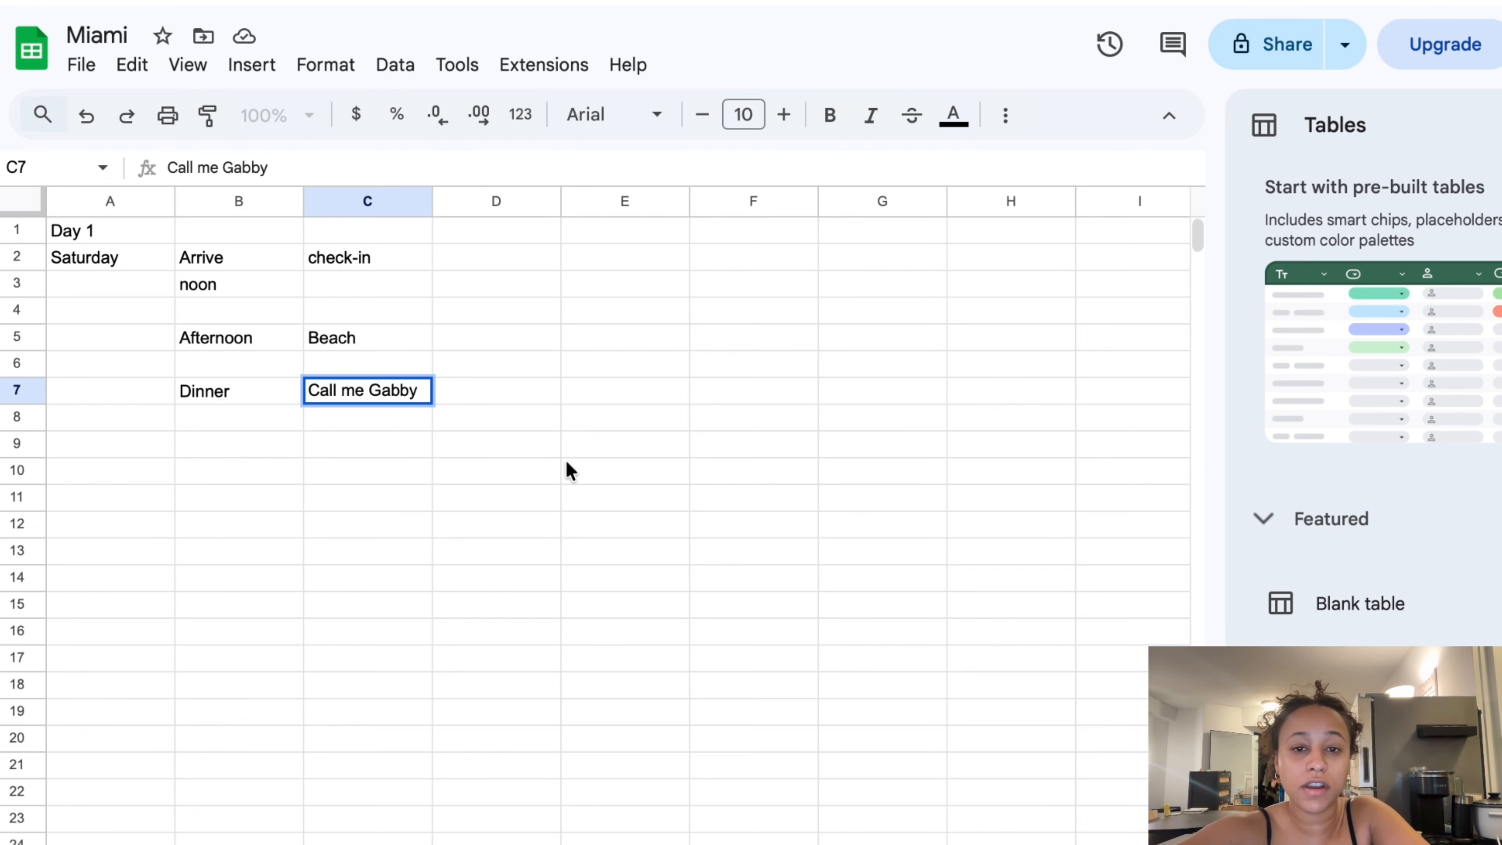
click(704, 663)
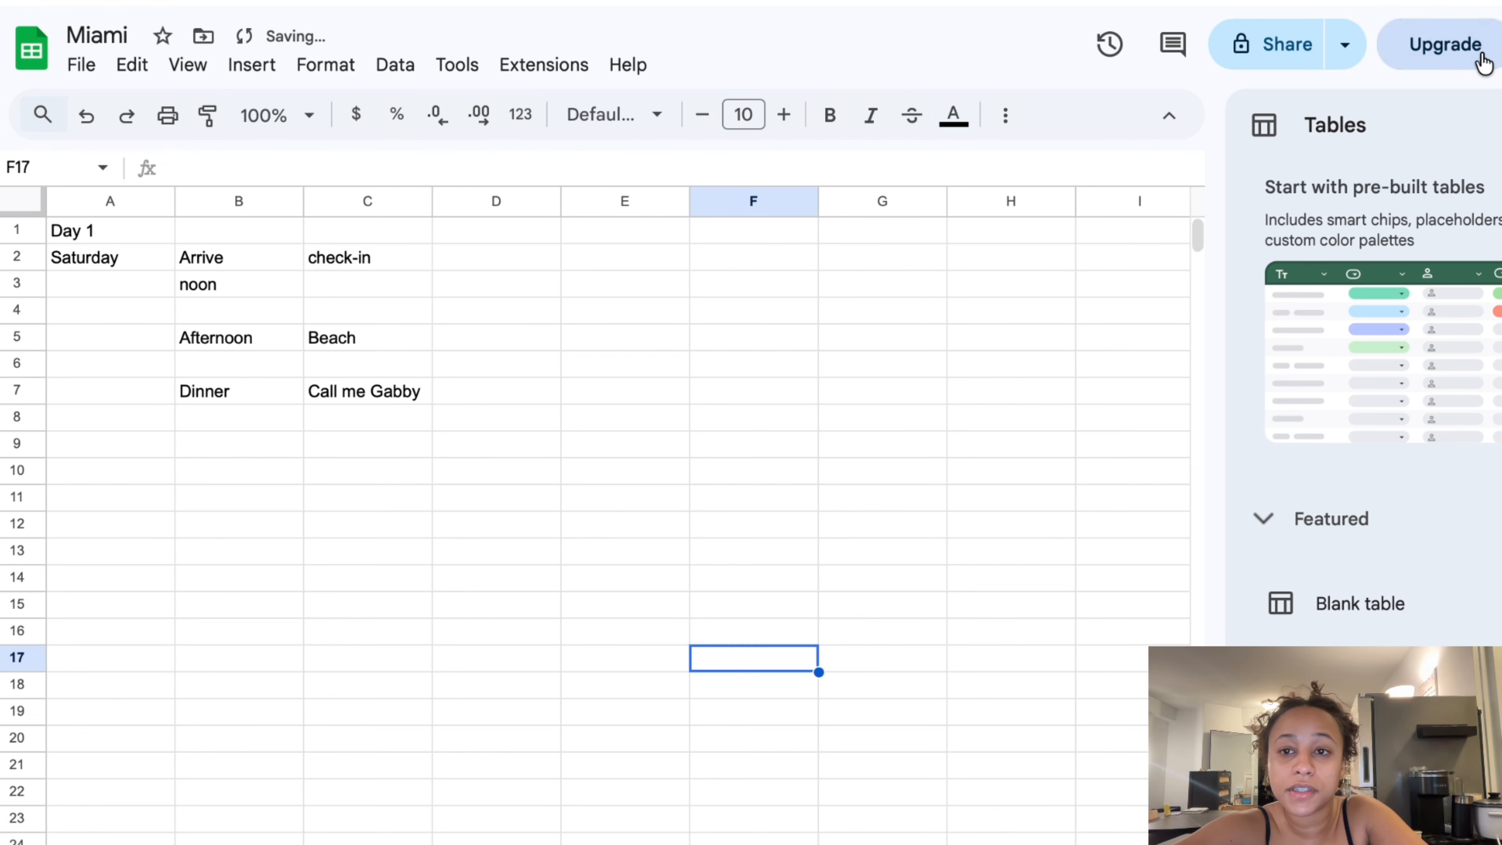
Look up the restaurant "Call me Gabby" from cell C7 in Google Search, examining its listing and short videos
click(333, 392)
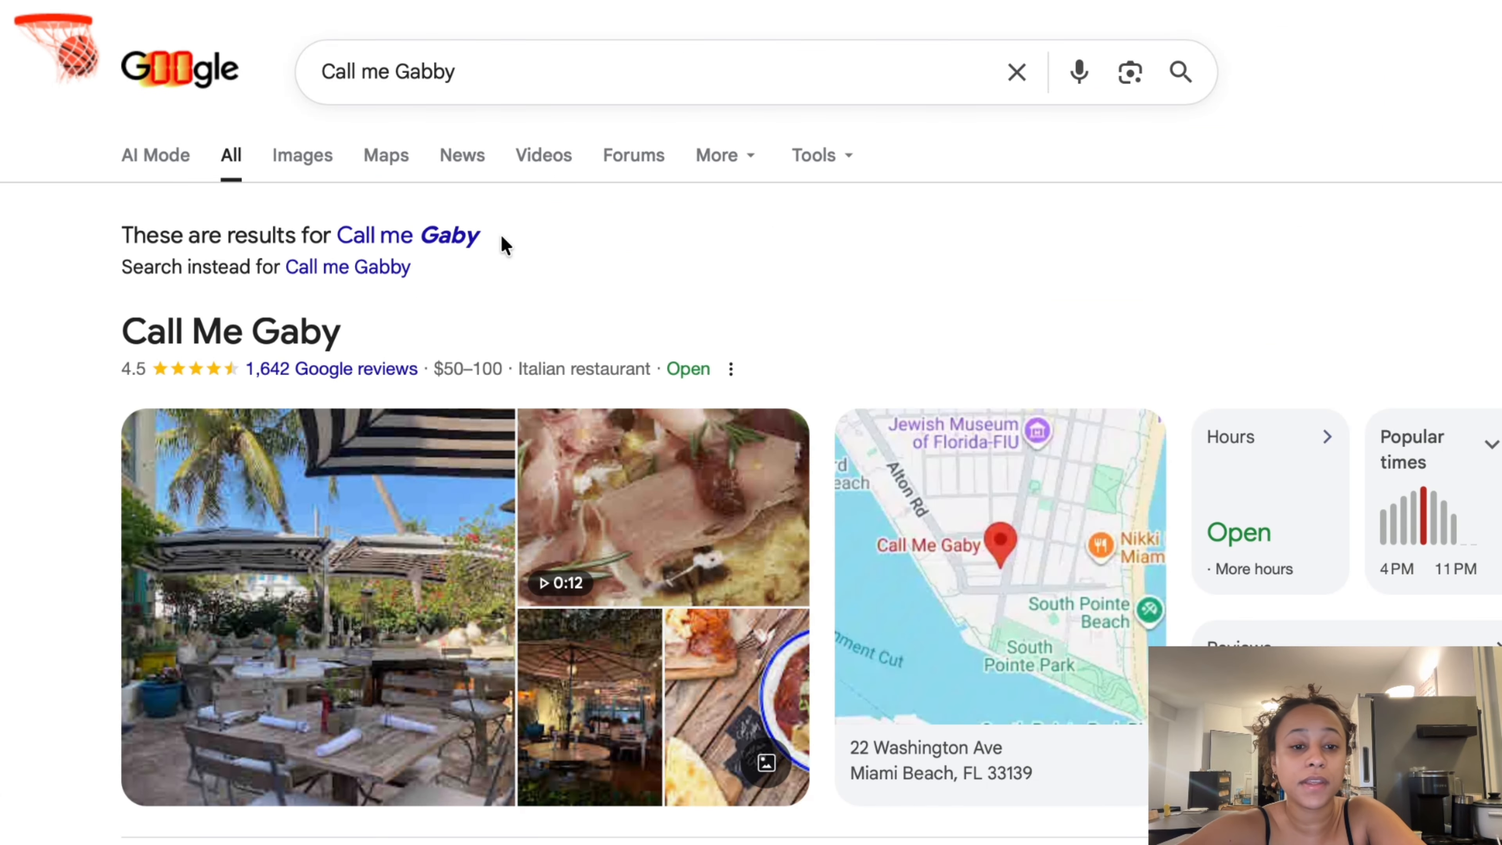
scroll(501, 235, down, 2)
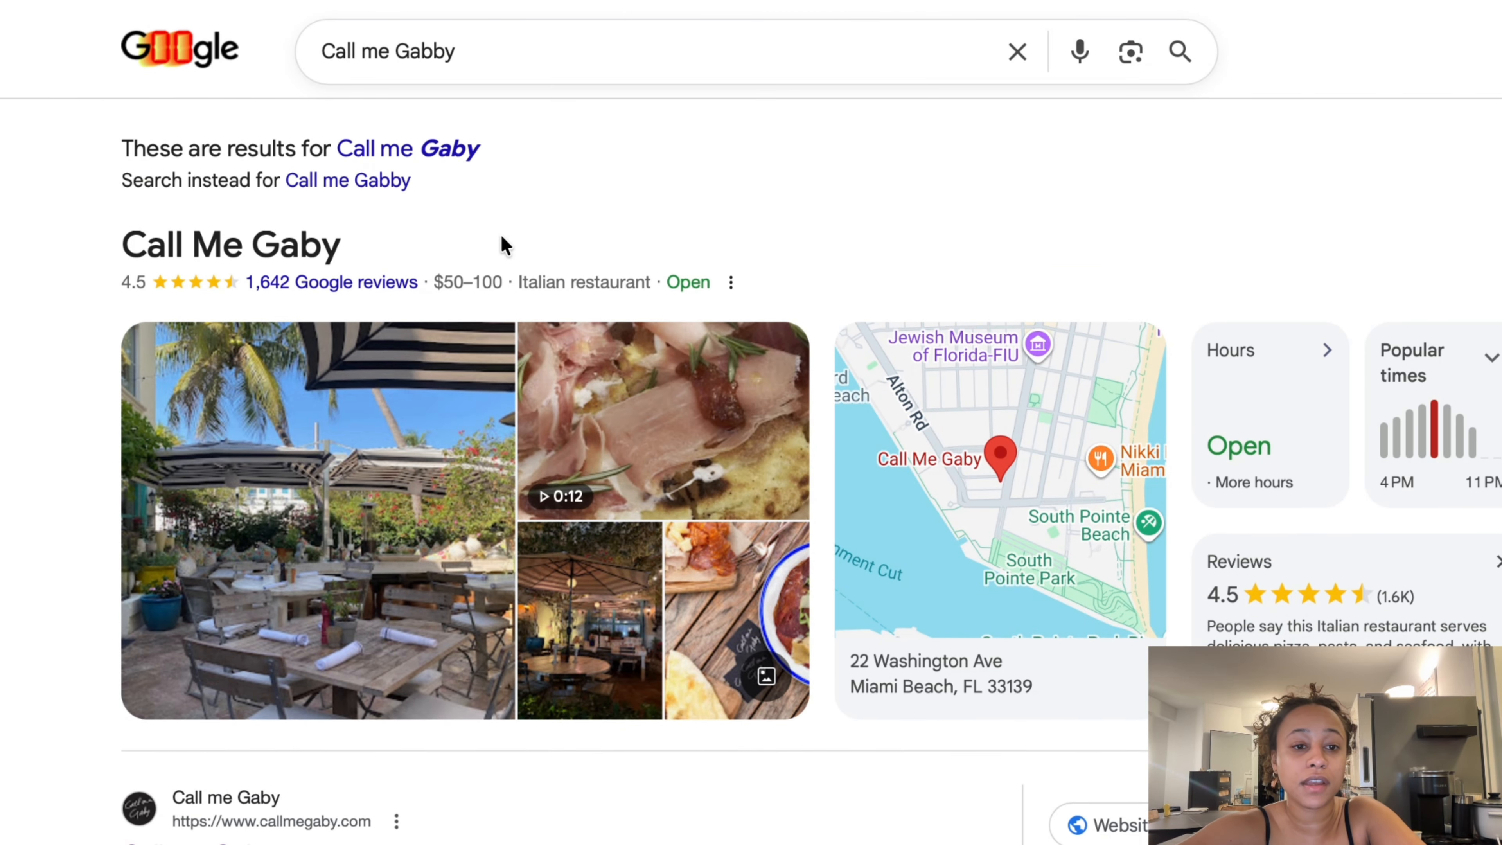
scroll(501, 237, down, 1)
scroll(491, 261, down, 4)
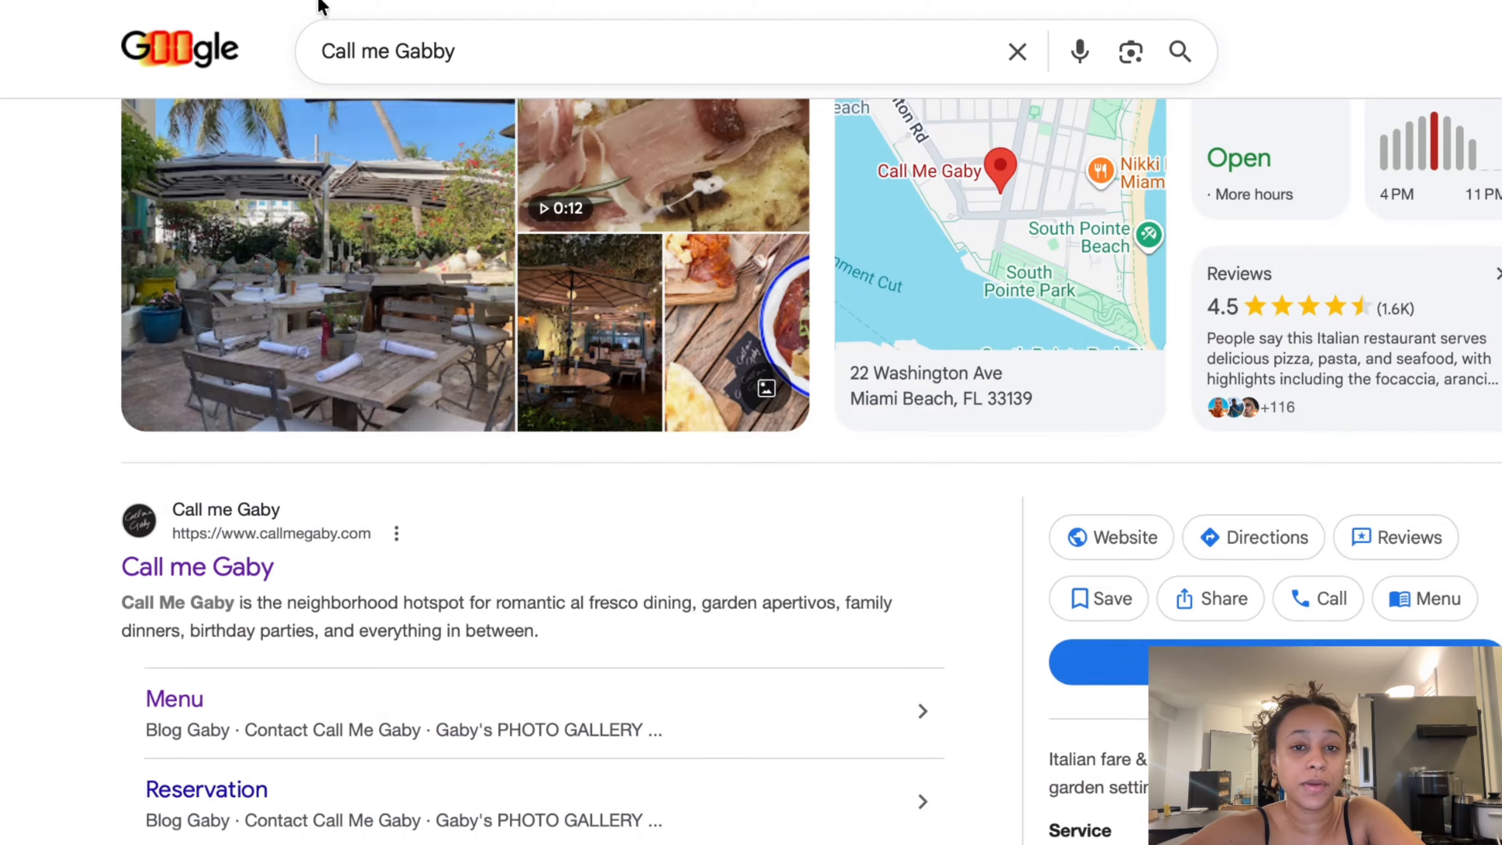
scroll(502, 216, up, 5)
scroll(502, 216, down, 1)
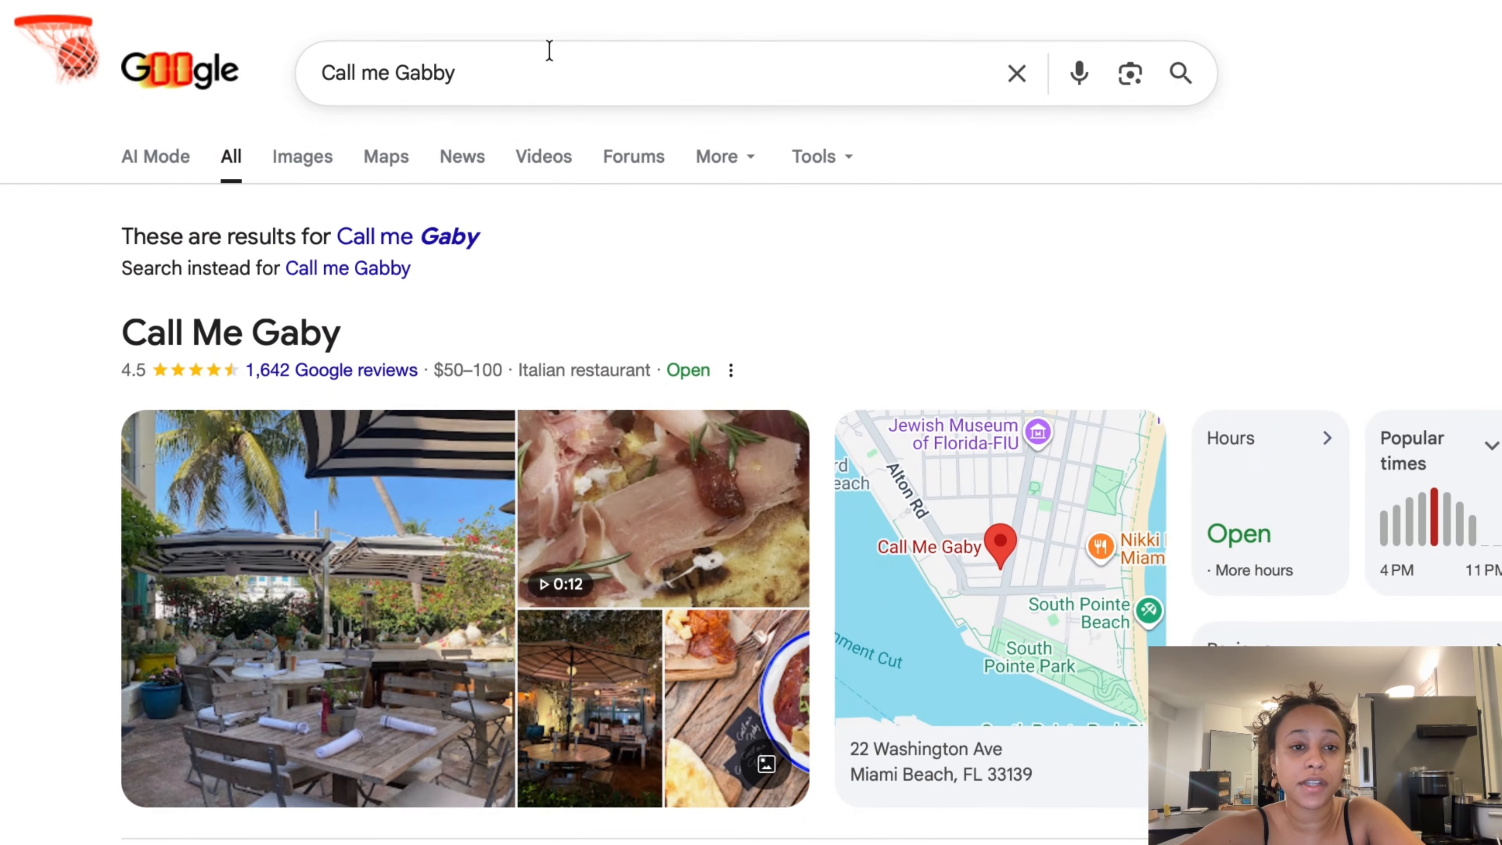
click(717, 155)
click(772, 290)
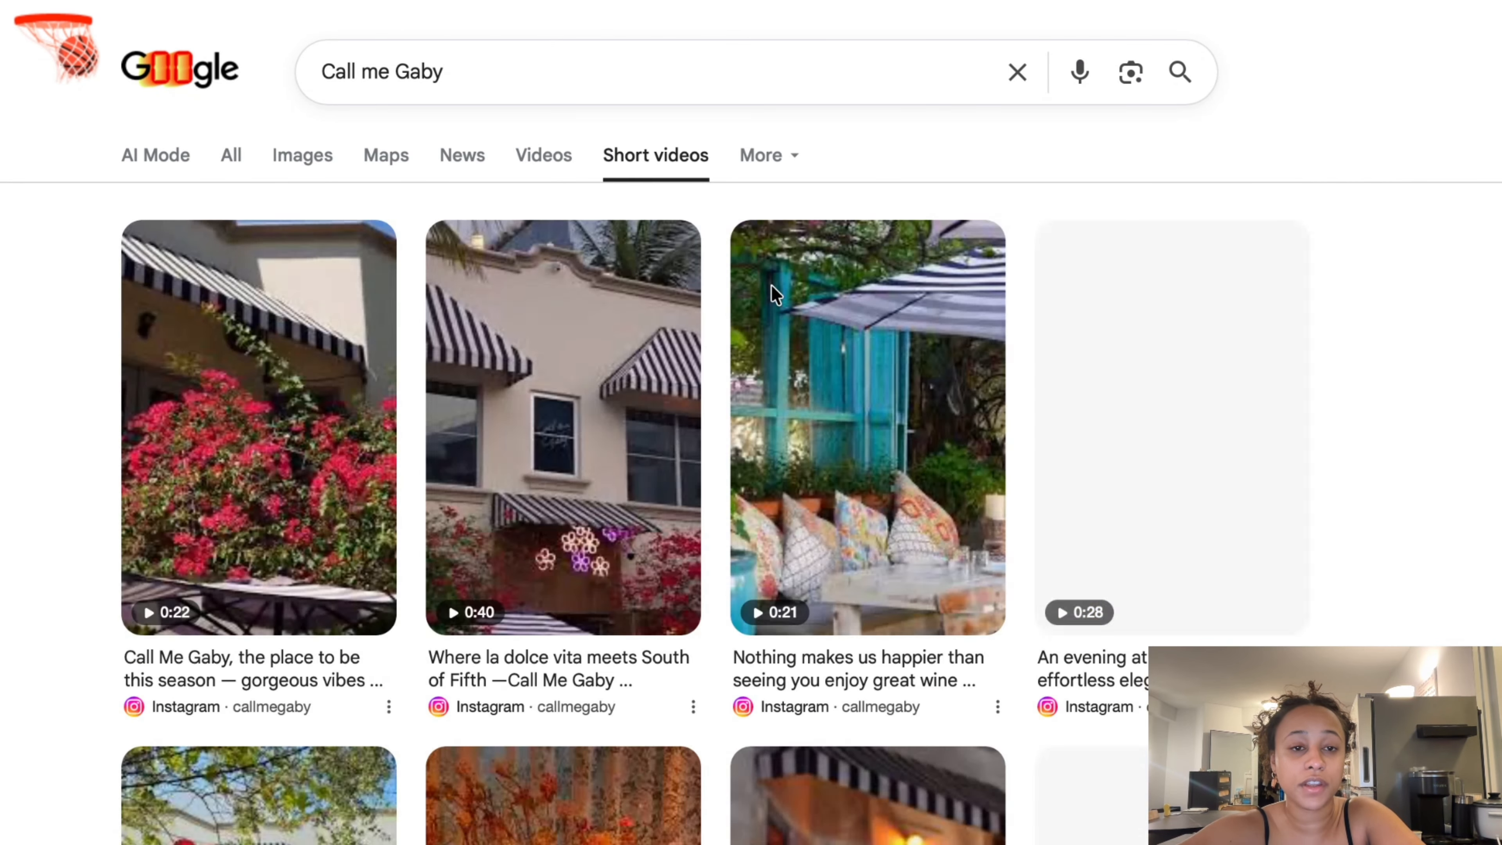
Search Google for "dolores but call me lolita" and examine the restaurant's listing among all results
click(480, 52)
text(dolores but cal)
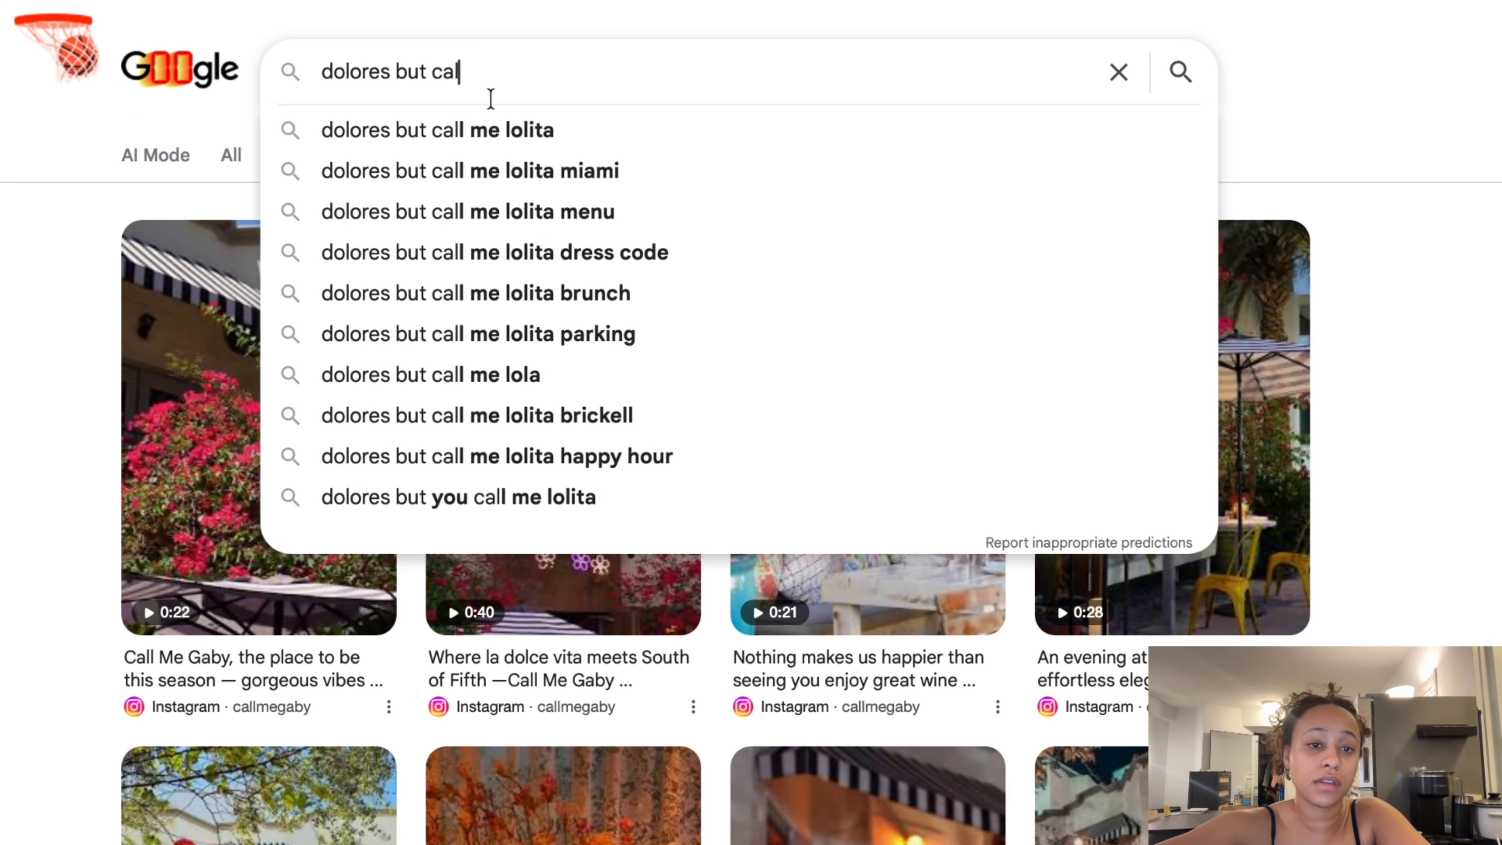
click(486, 129)
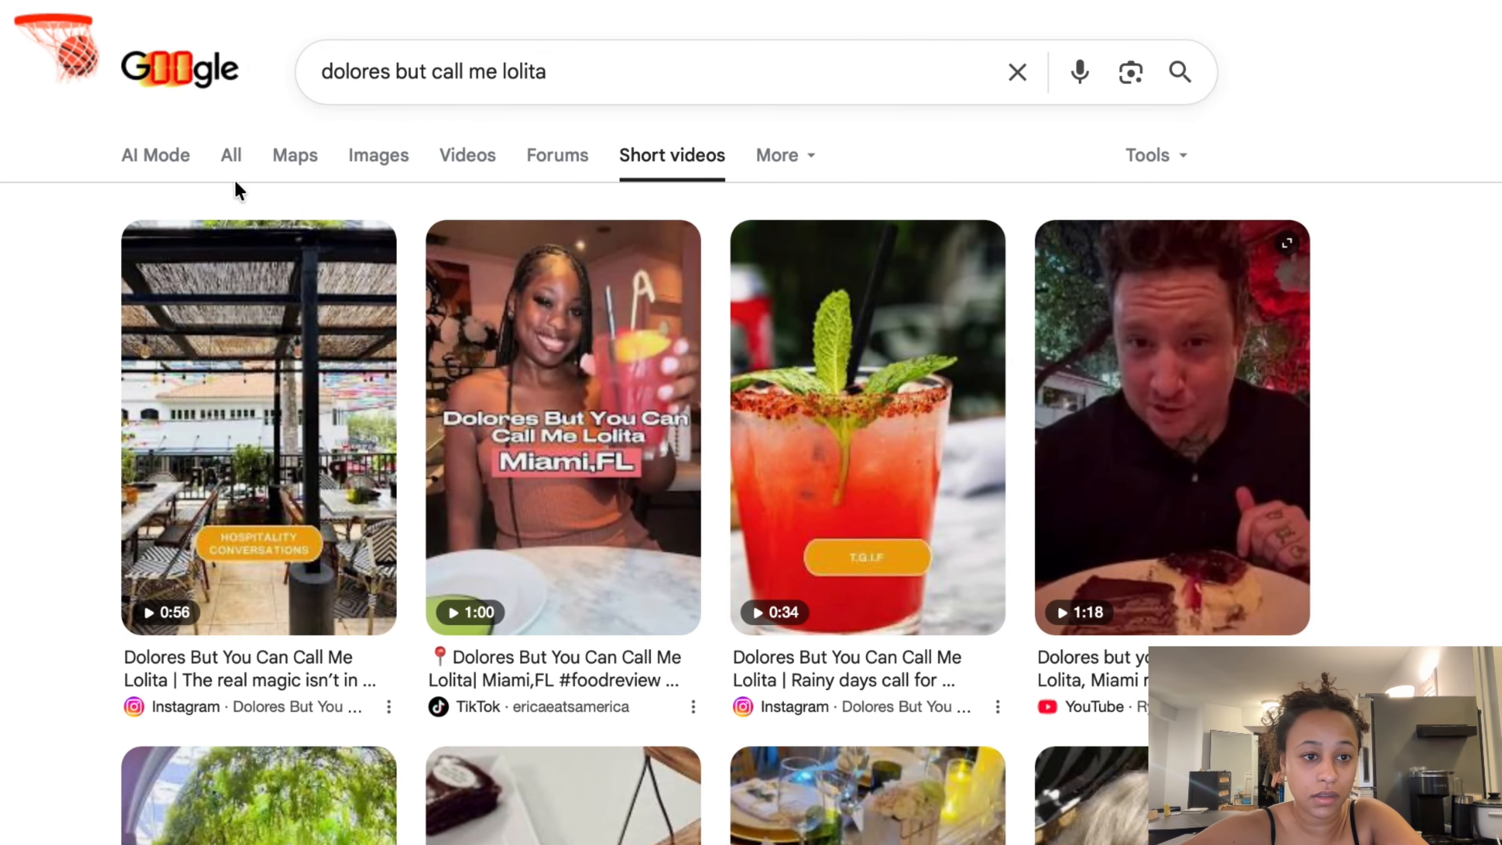
click(220, 160)
scroll(242, 305, down, 5)
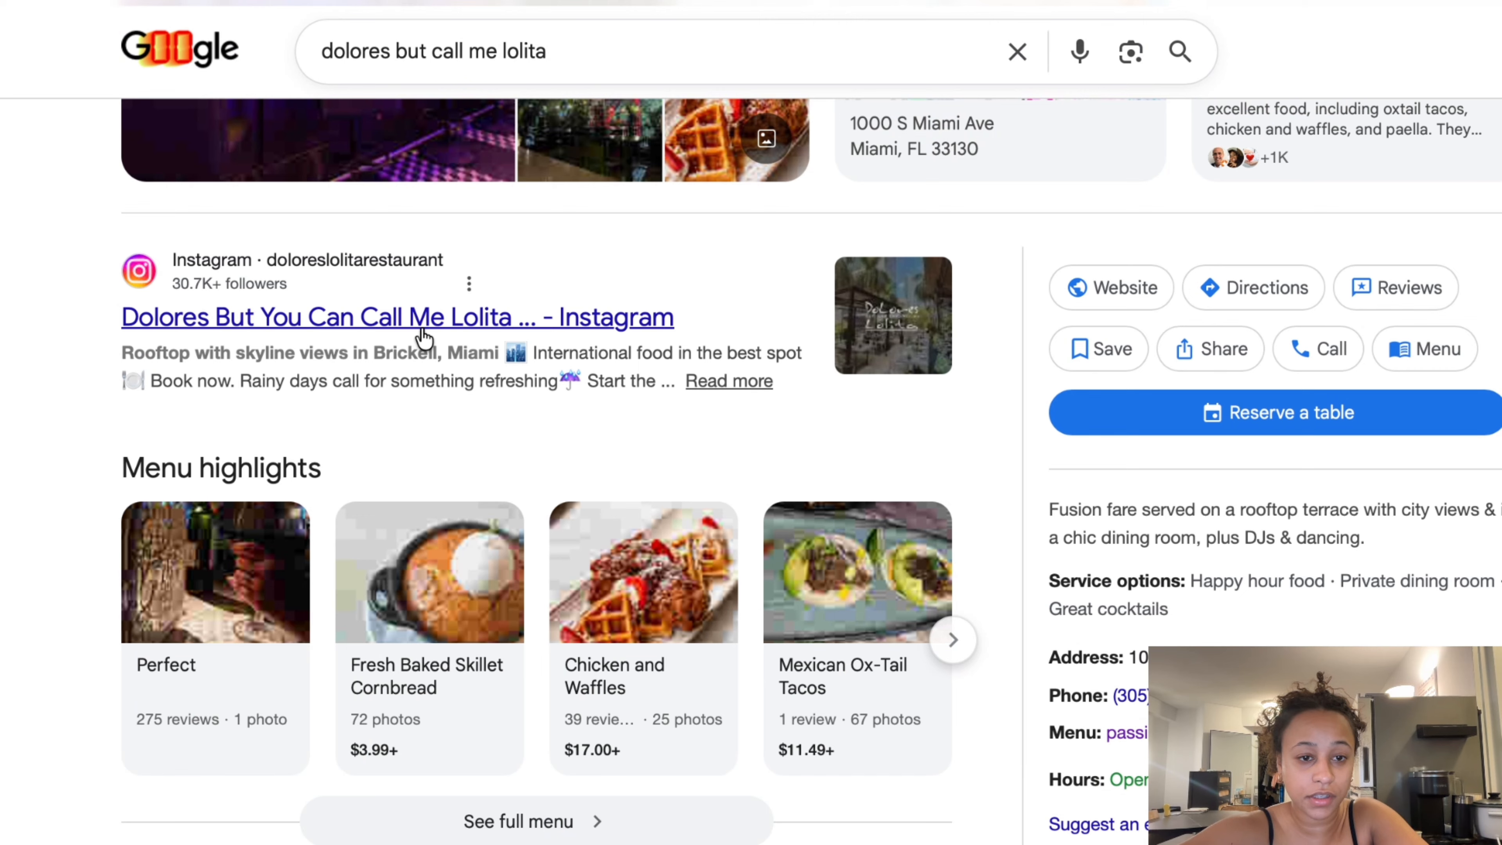
Open the restaurant's Instagram profile doloreslolitarestaurant from the results, look over its posts and copy the profile's web address
click(691, 158)
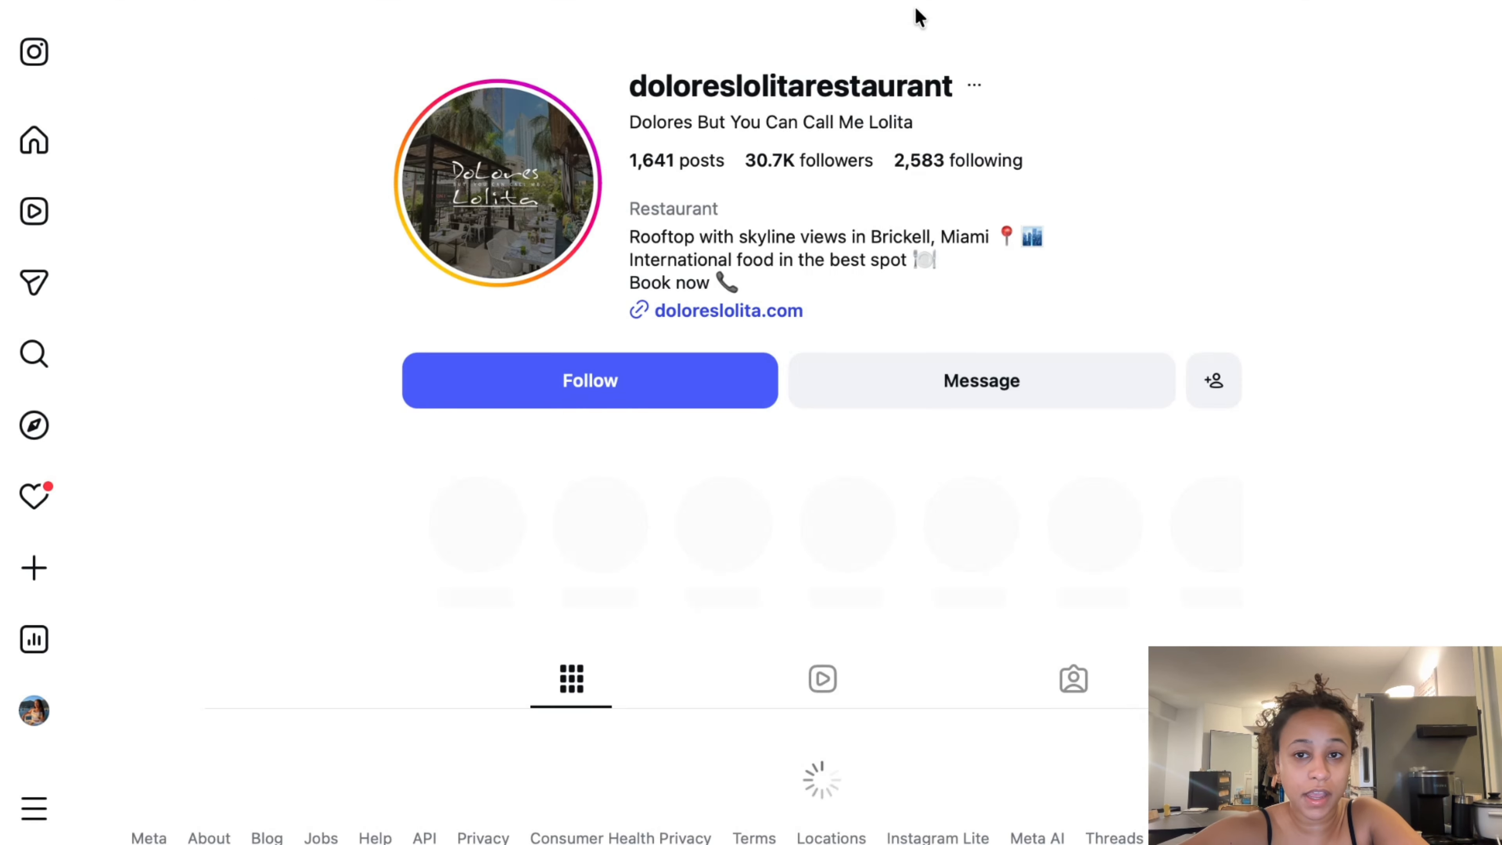
scroll(755, 254, down, 2)
scroll(752, 256, down, 3)
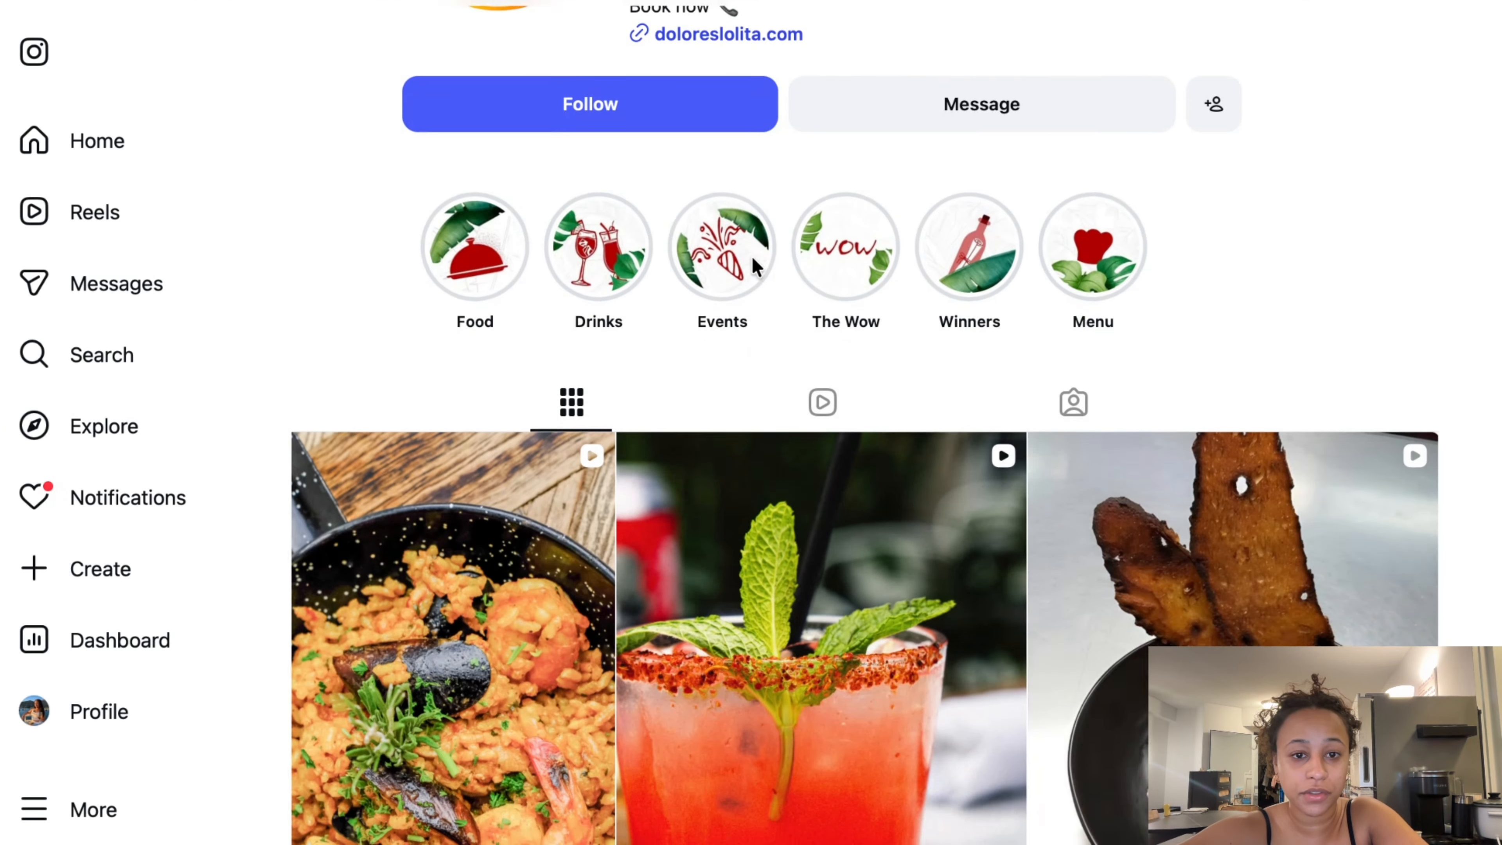
scroll(752, 260, up, 5)
key(super+l)
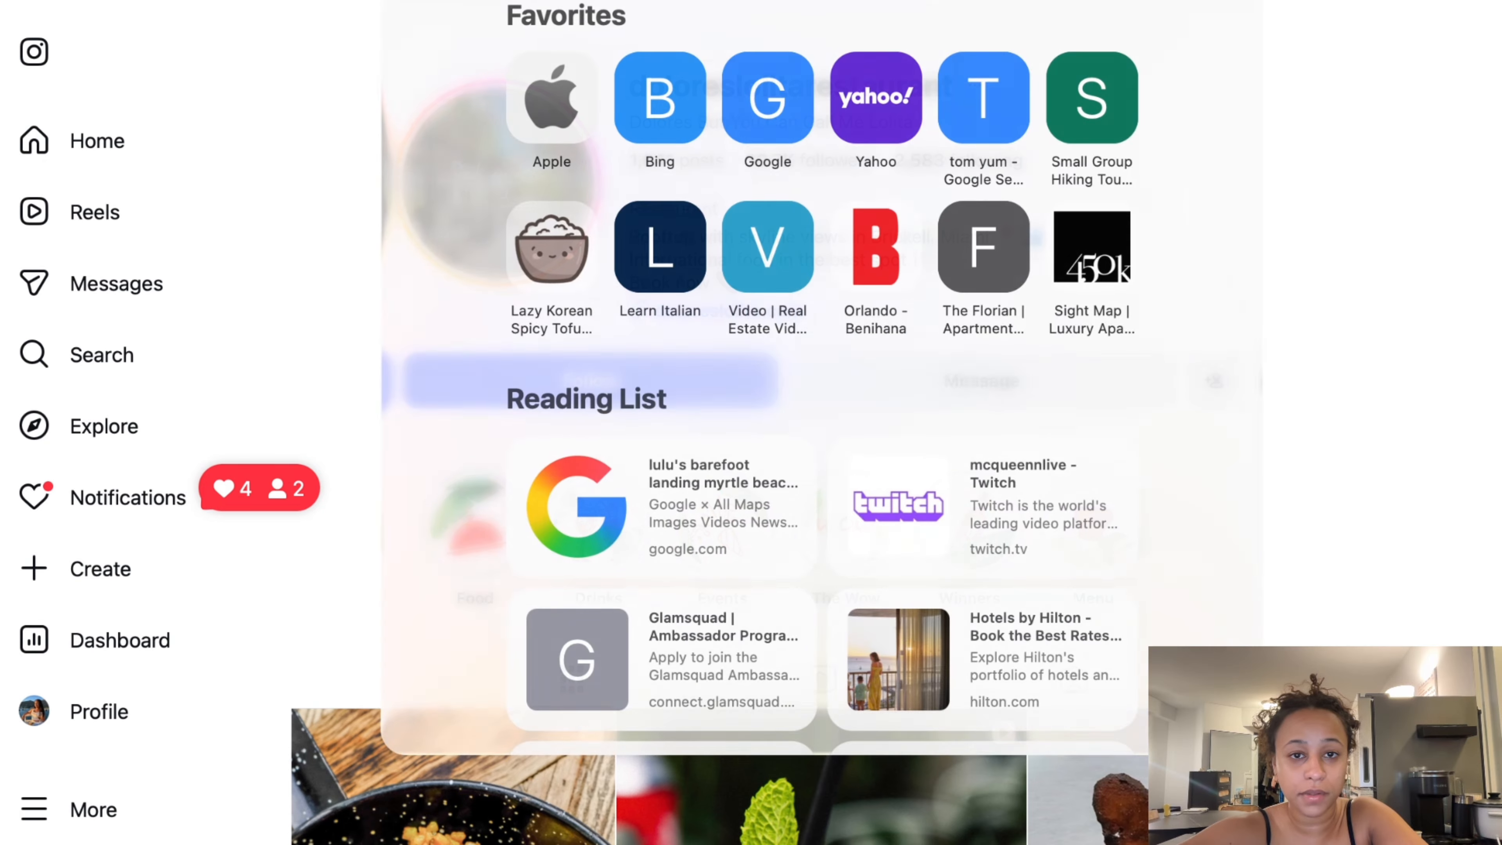
key(Escape)
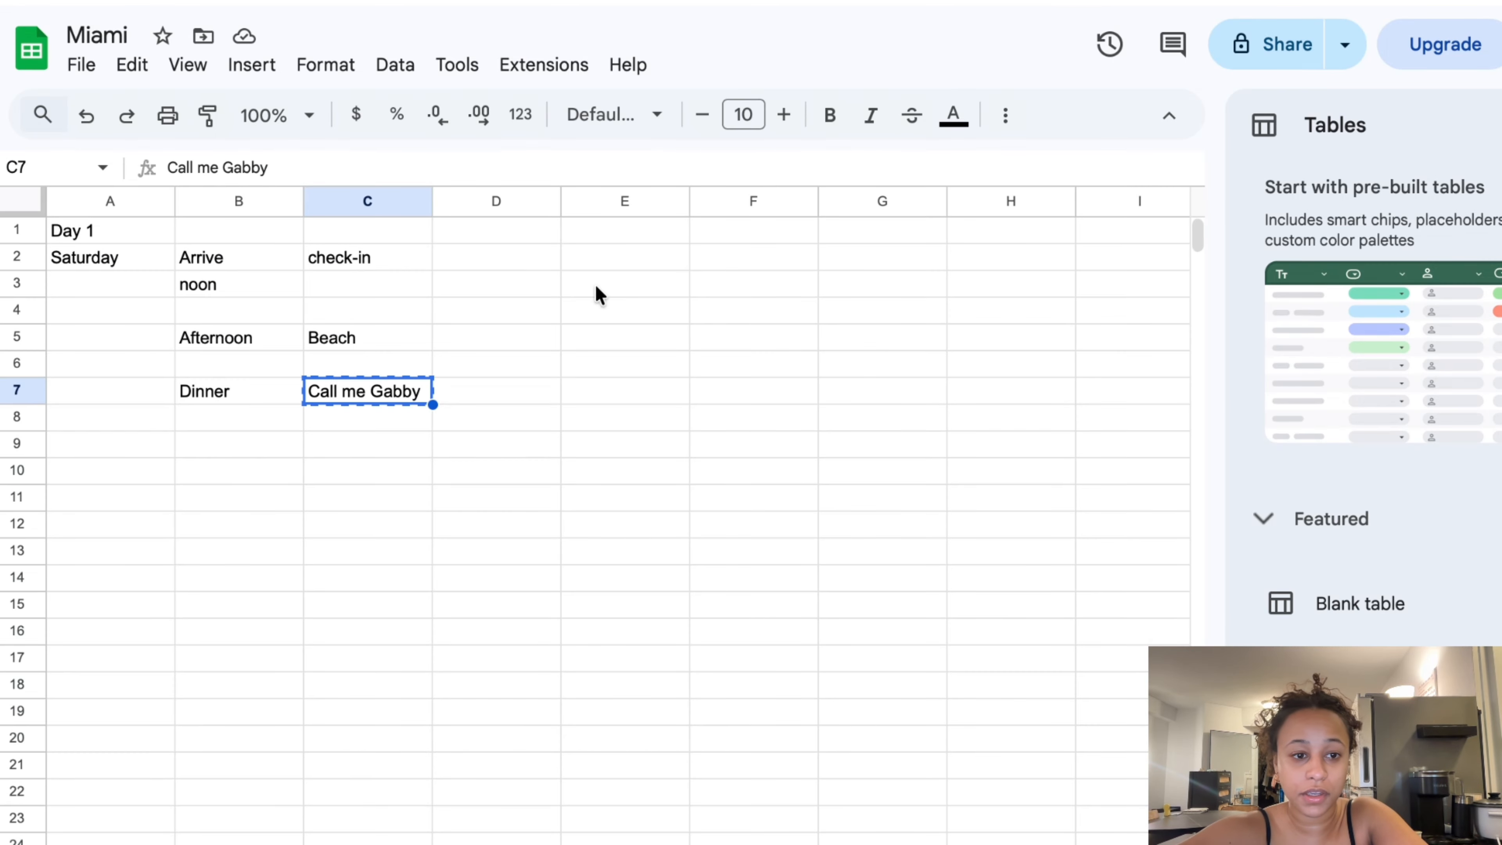
Switch to the Miami spreadsheet, replace the dinner restaurant in C7 with "Dolores but call me lolita" and paste its Instagram link in D7
click(453, 402)
click(388, 397)
text(Do)
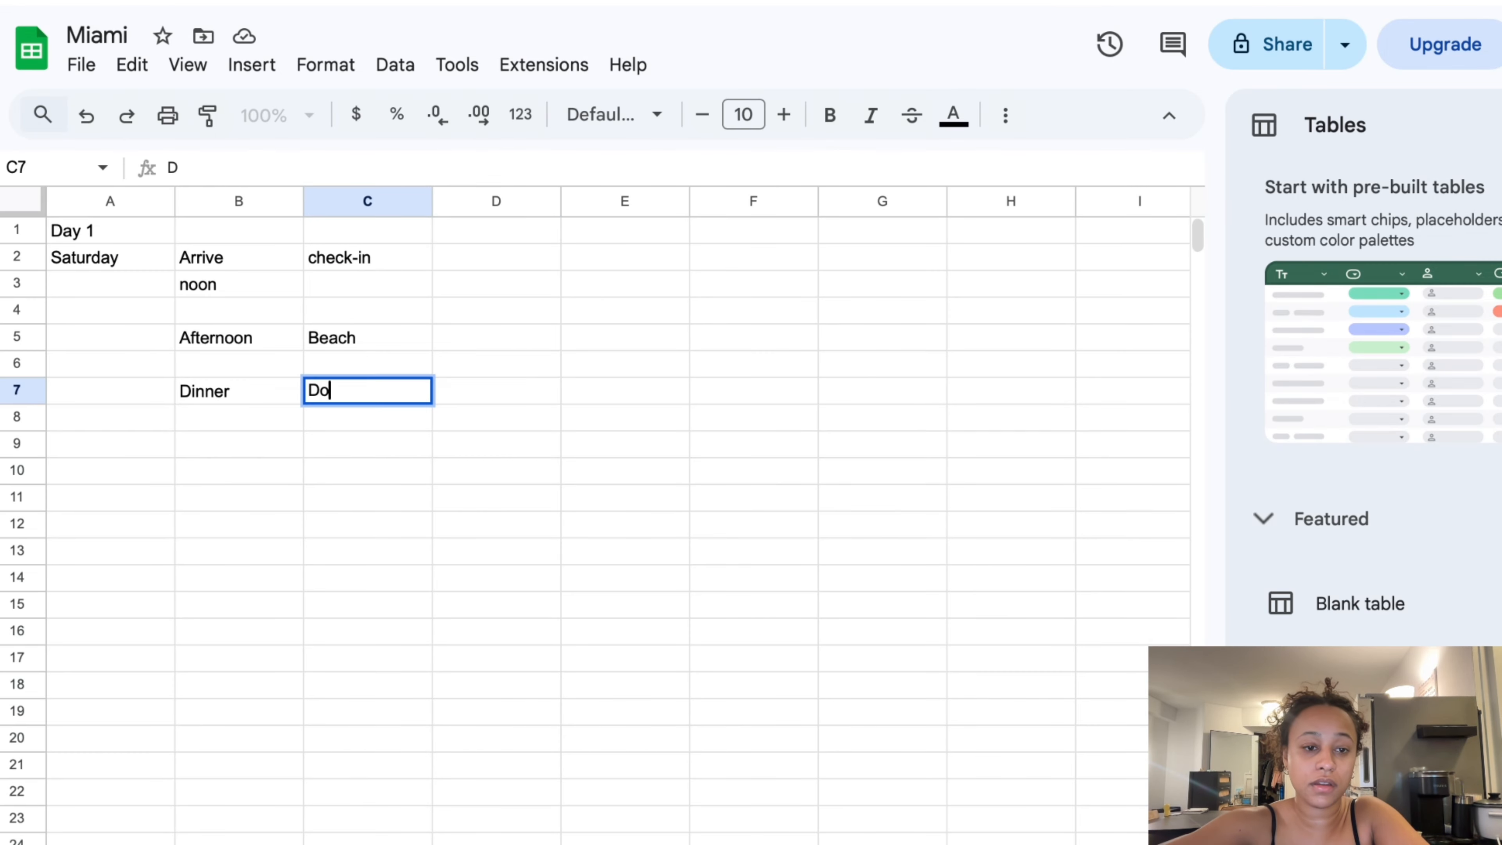
text(lores but call me )
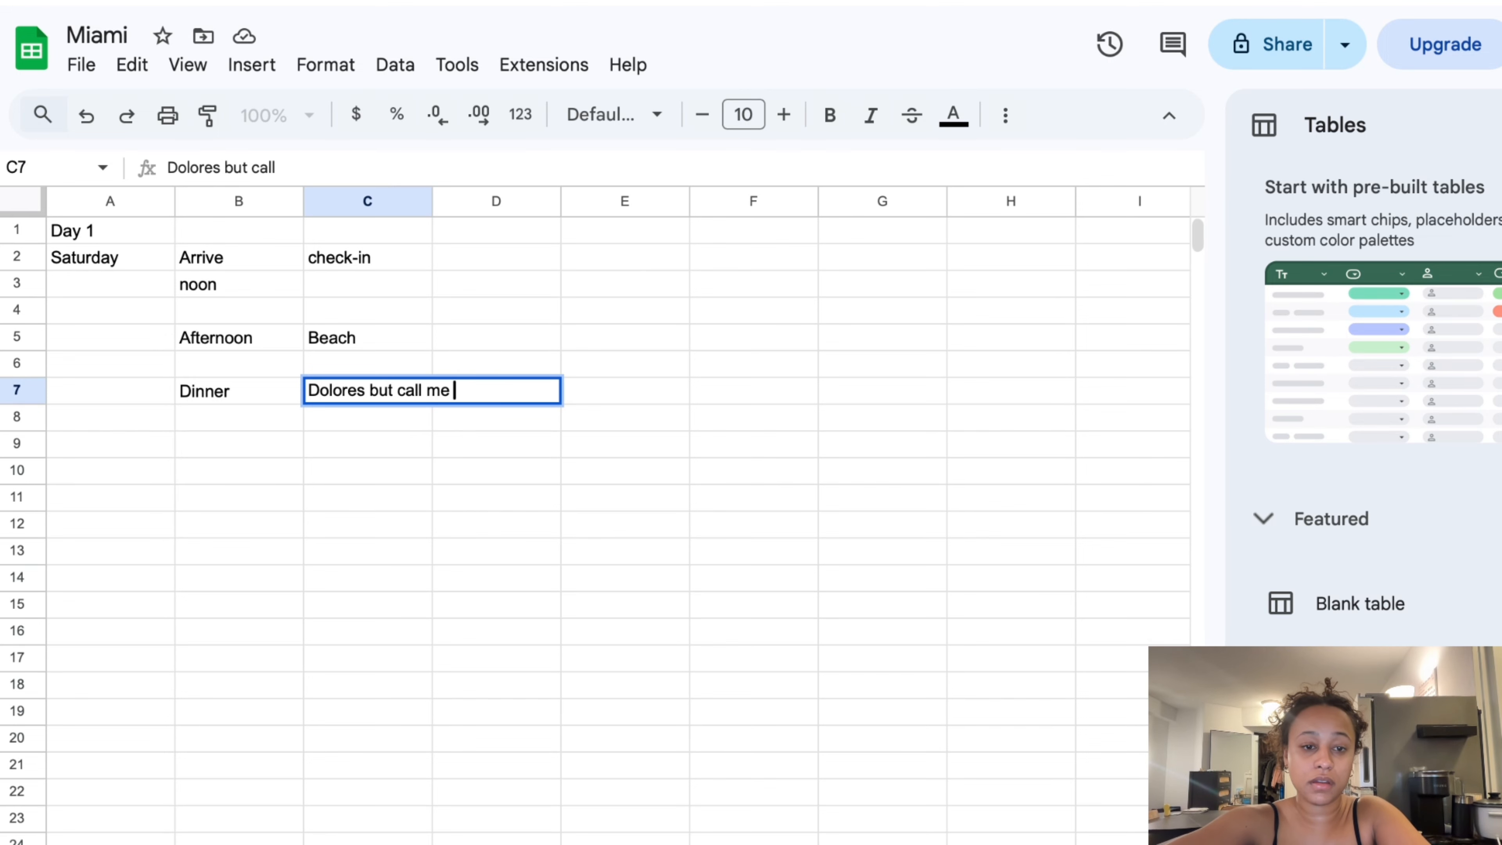
text(lolita)
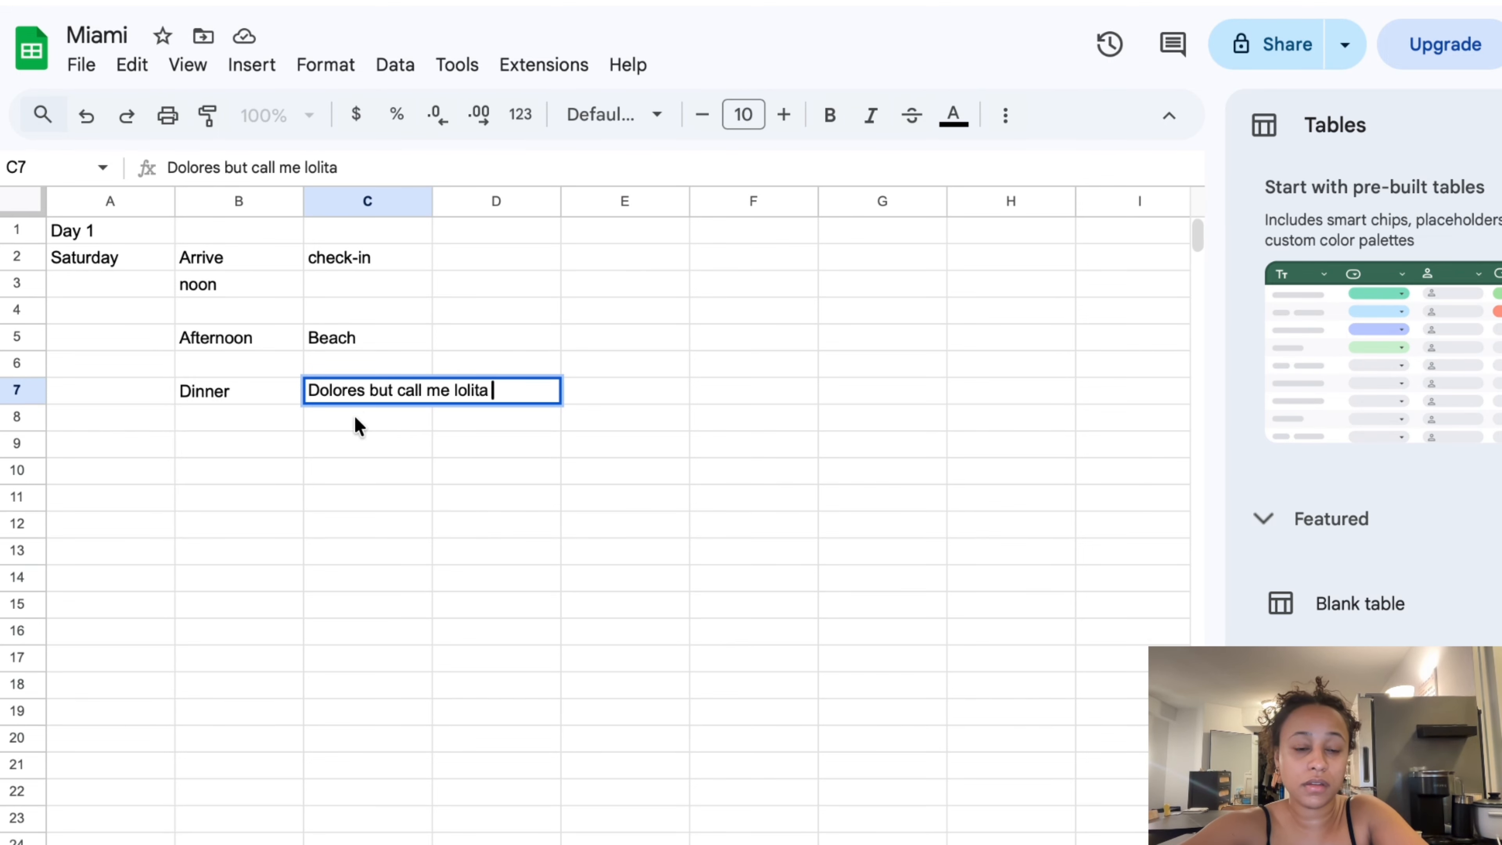
click(476, 442)
click(470, 389)
text(https://www.instagram.com/doloreslolitarestaurant/?hl=en)
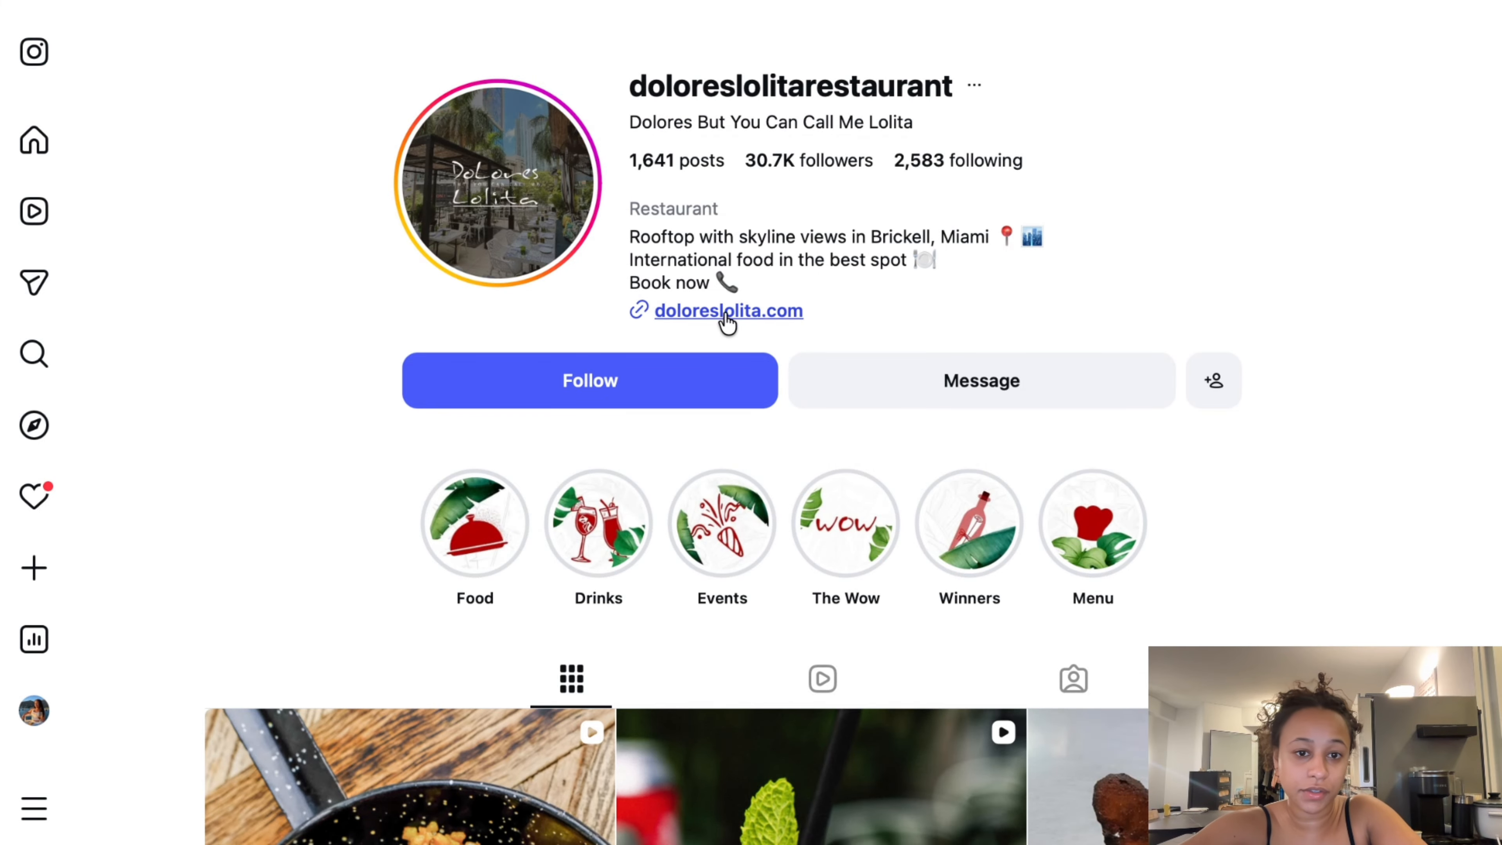
Open the restaurant's website doloreslolita.com from its Instagram profile and look through the page for dining information
click(734, 311)
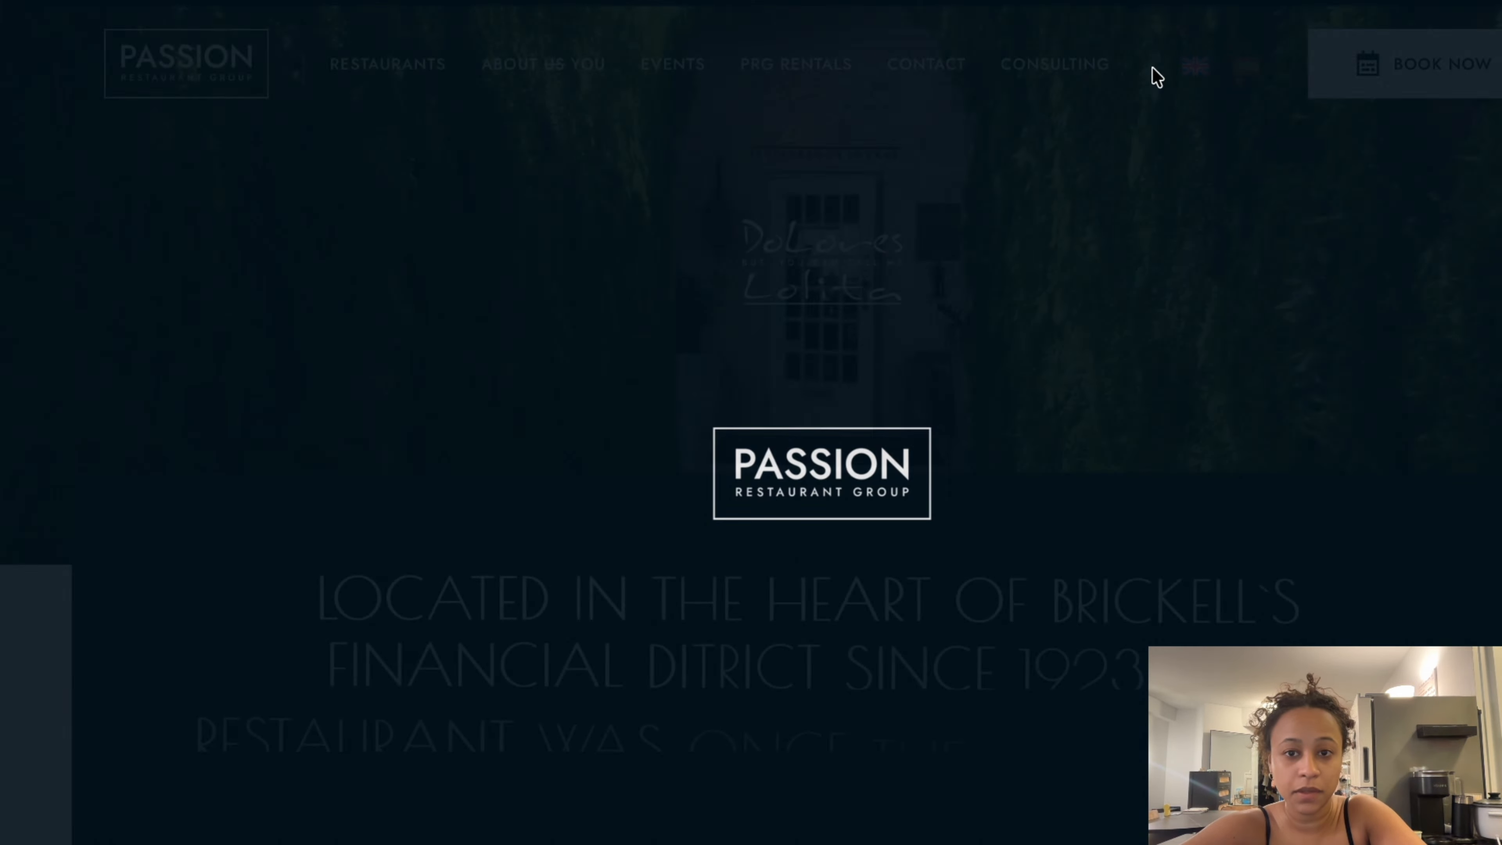
scroll(946, 249, down, 5)
scroll(933, 275, down, 3)
scroll(930, 263, up, 10)
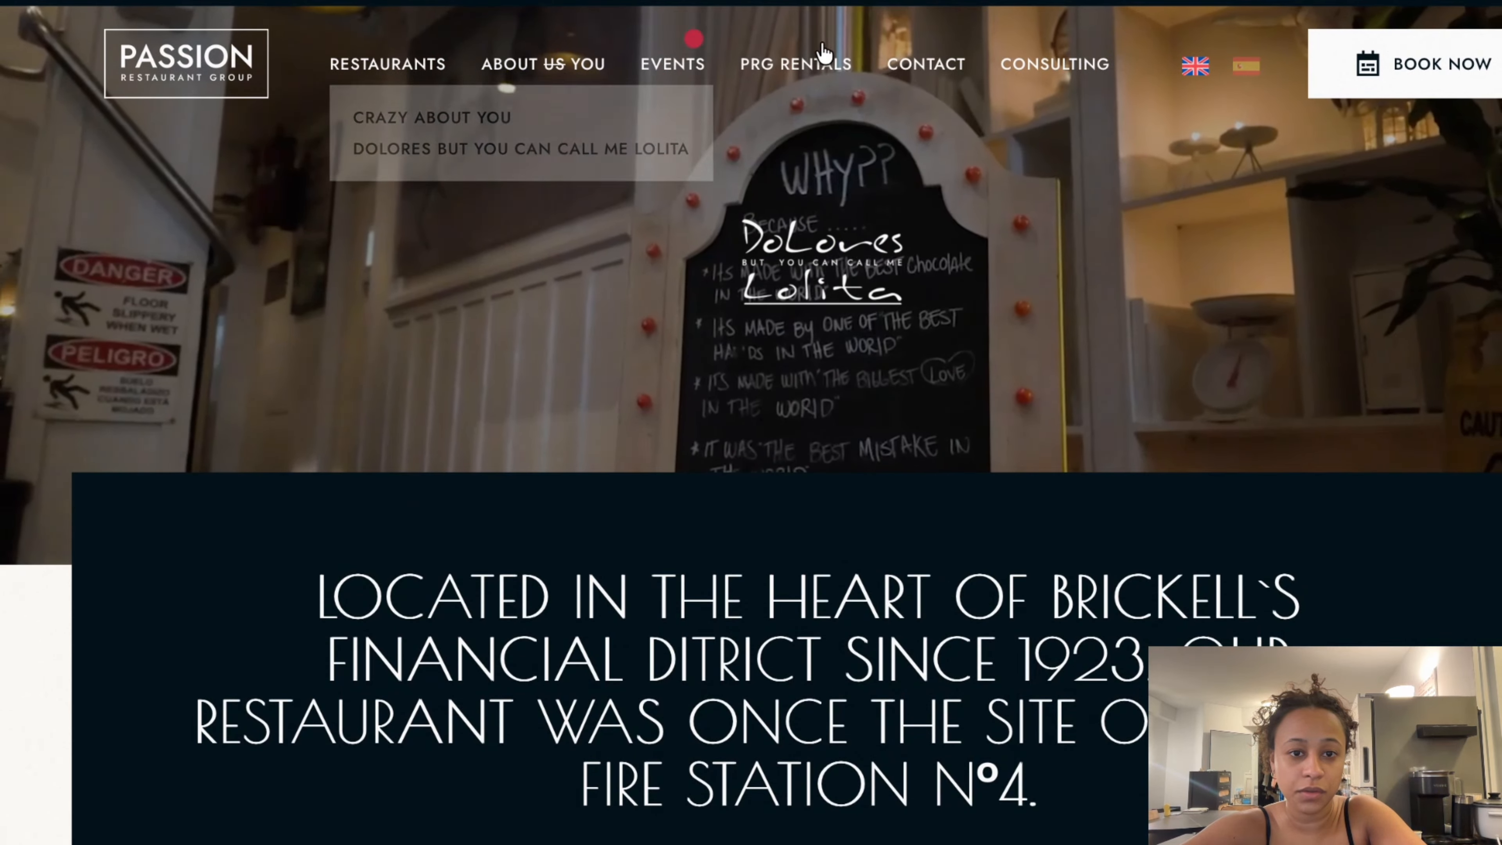
mouse_move(390, 69)
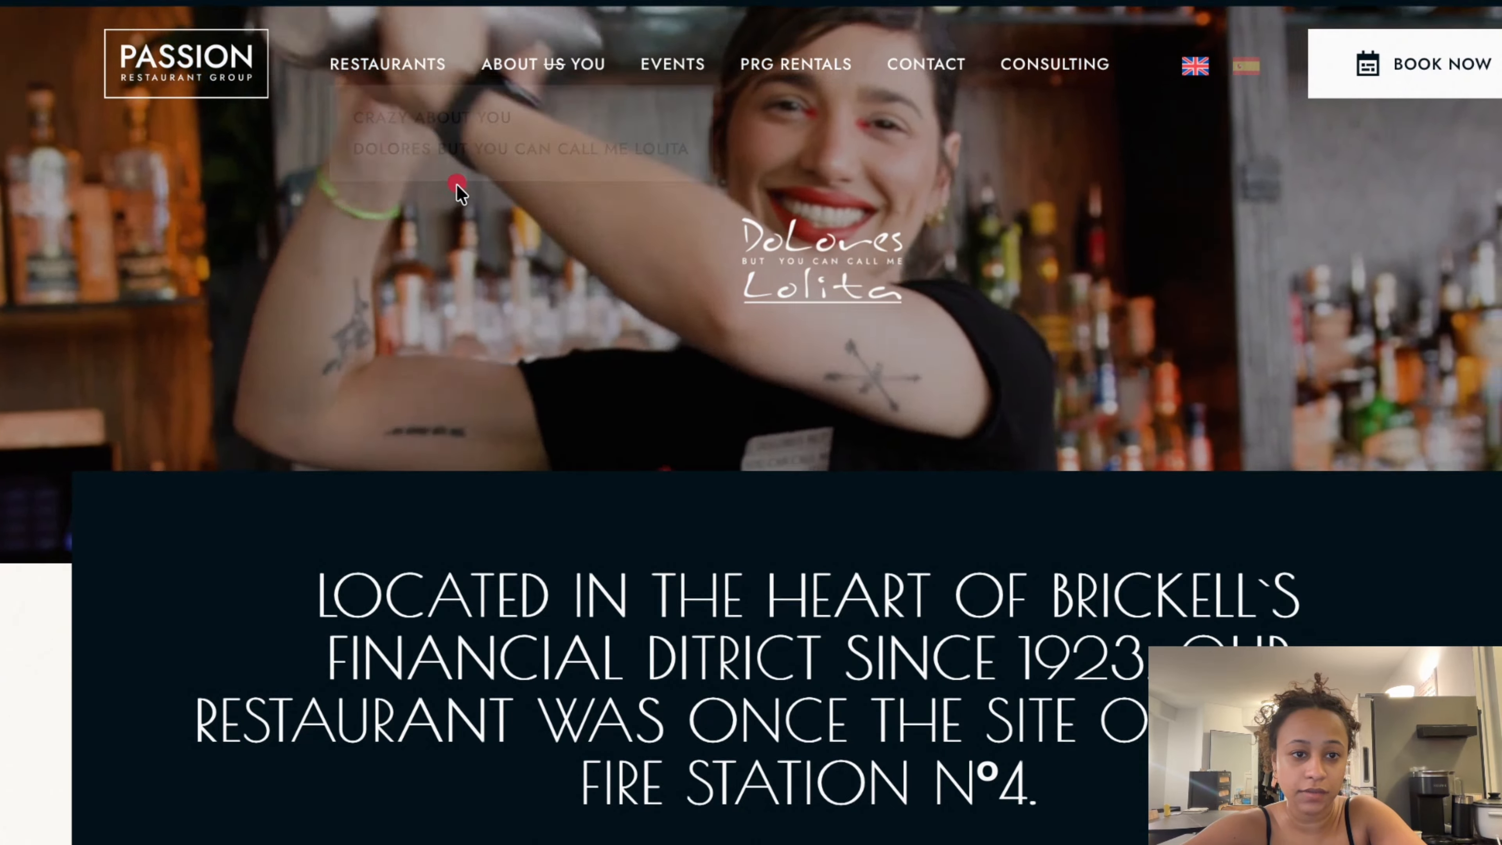
scroll(457, 187, down, 20)
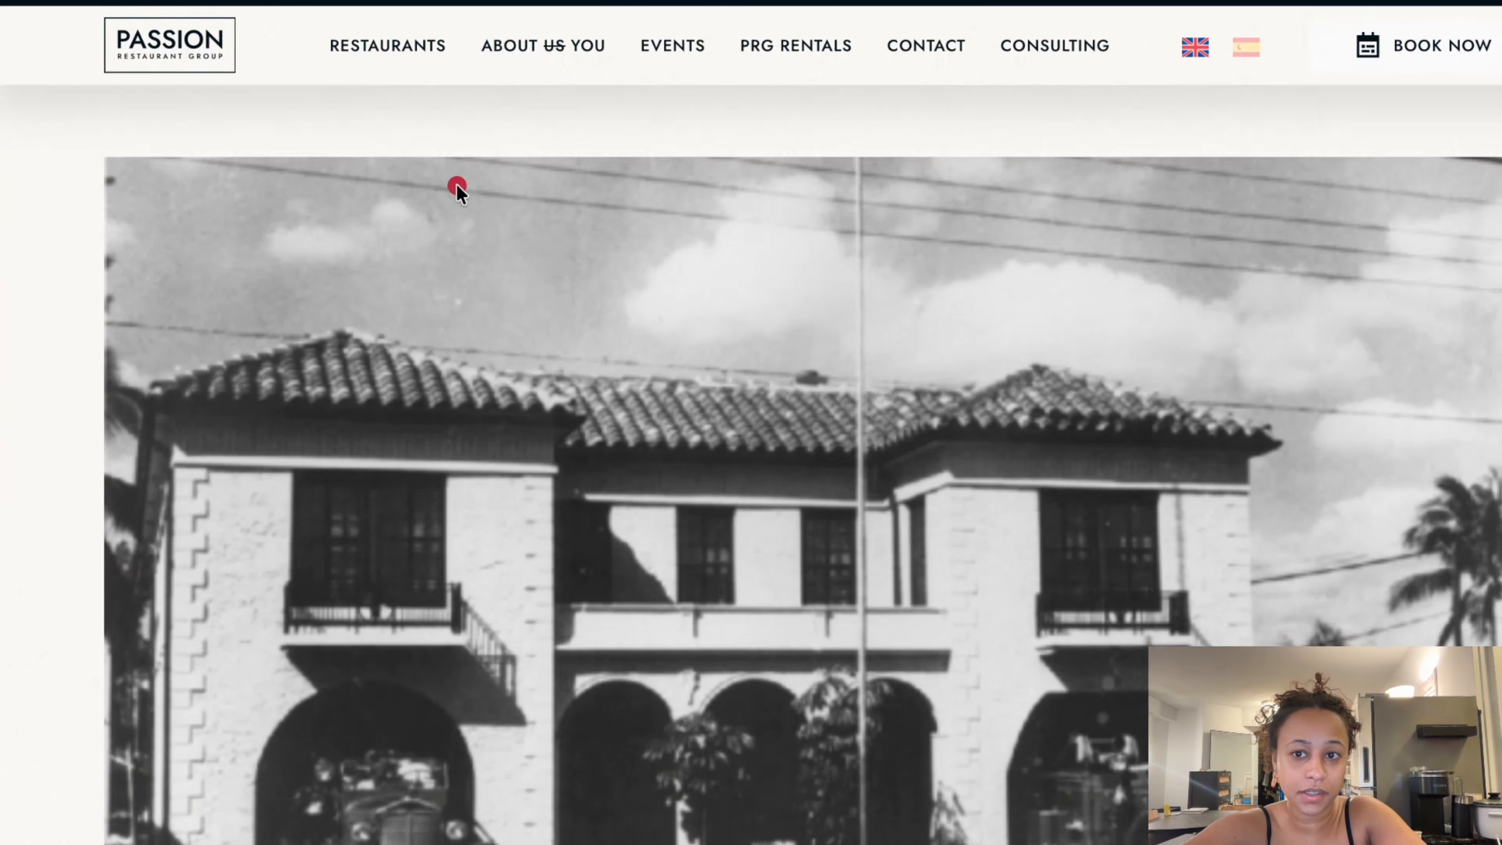
scroll(454, 216, up, 12)
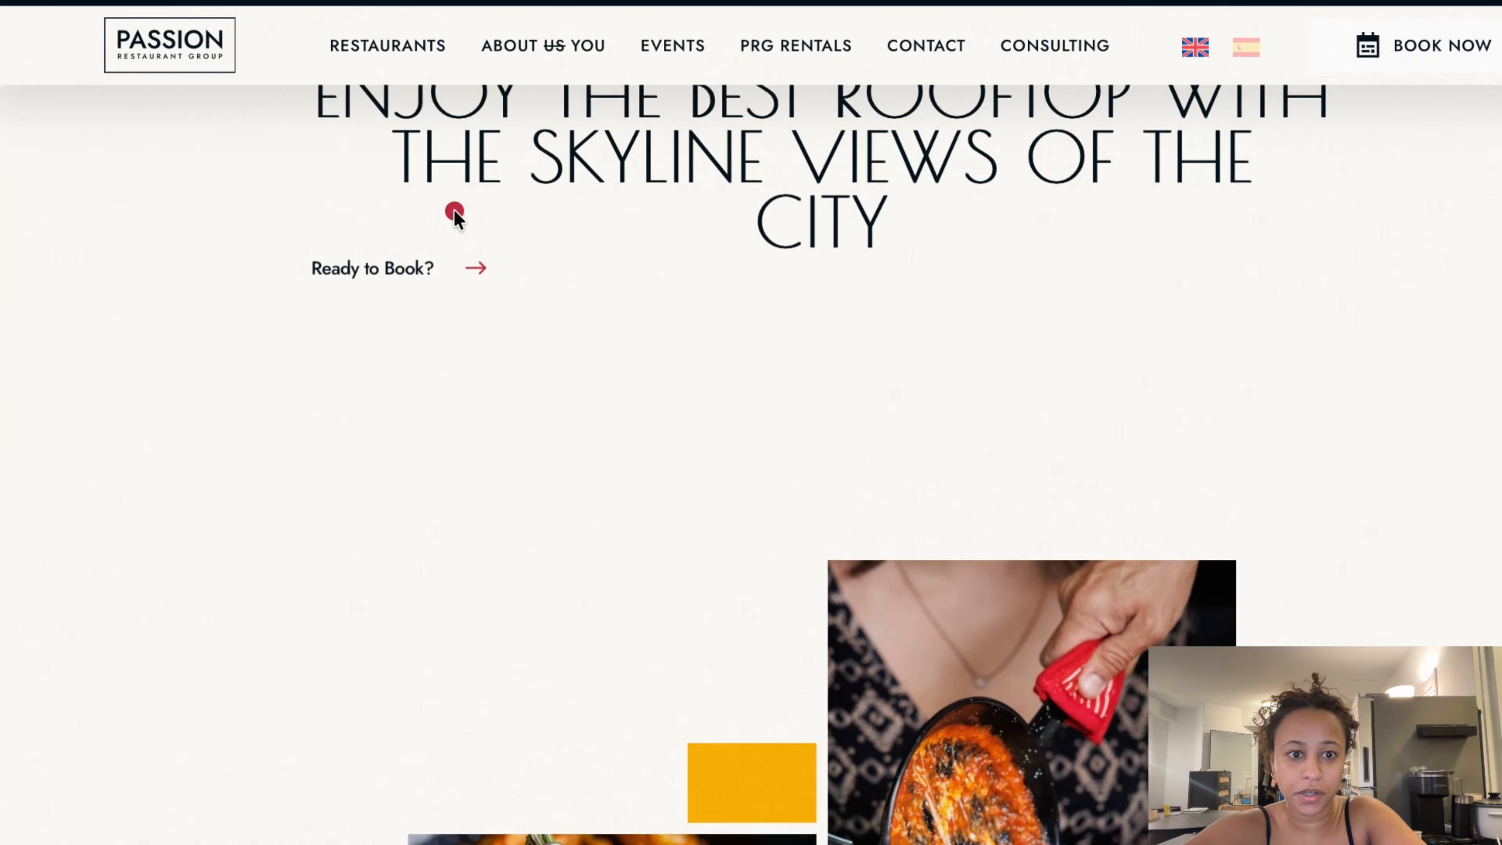
View the sister restaurant Crazy About You, return to the Dolores But You Can Call Me Lolita page and read through it
click(421, 105)
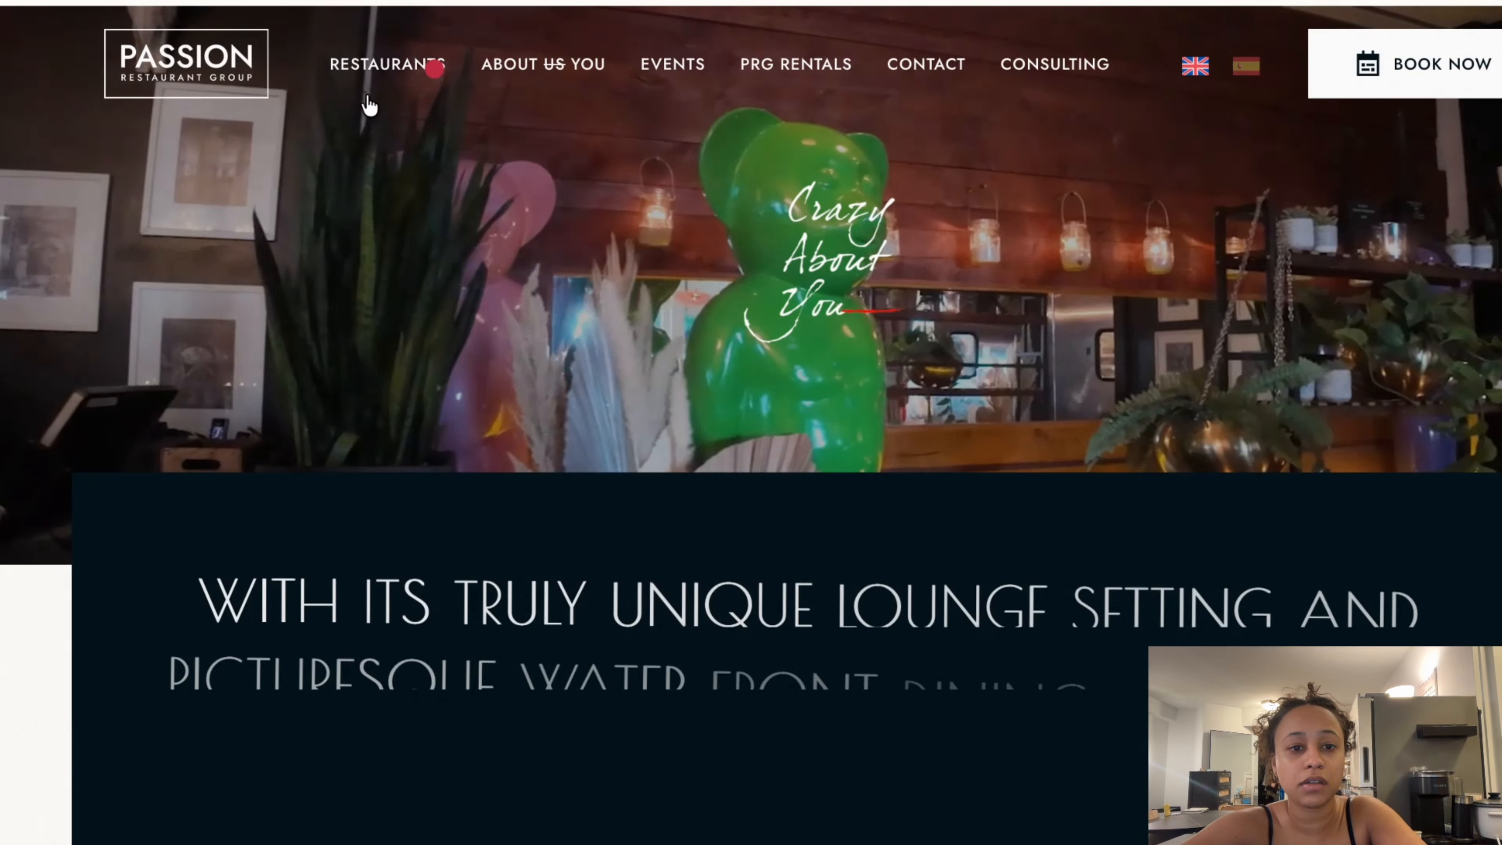
mouse_move(369, 58)
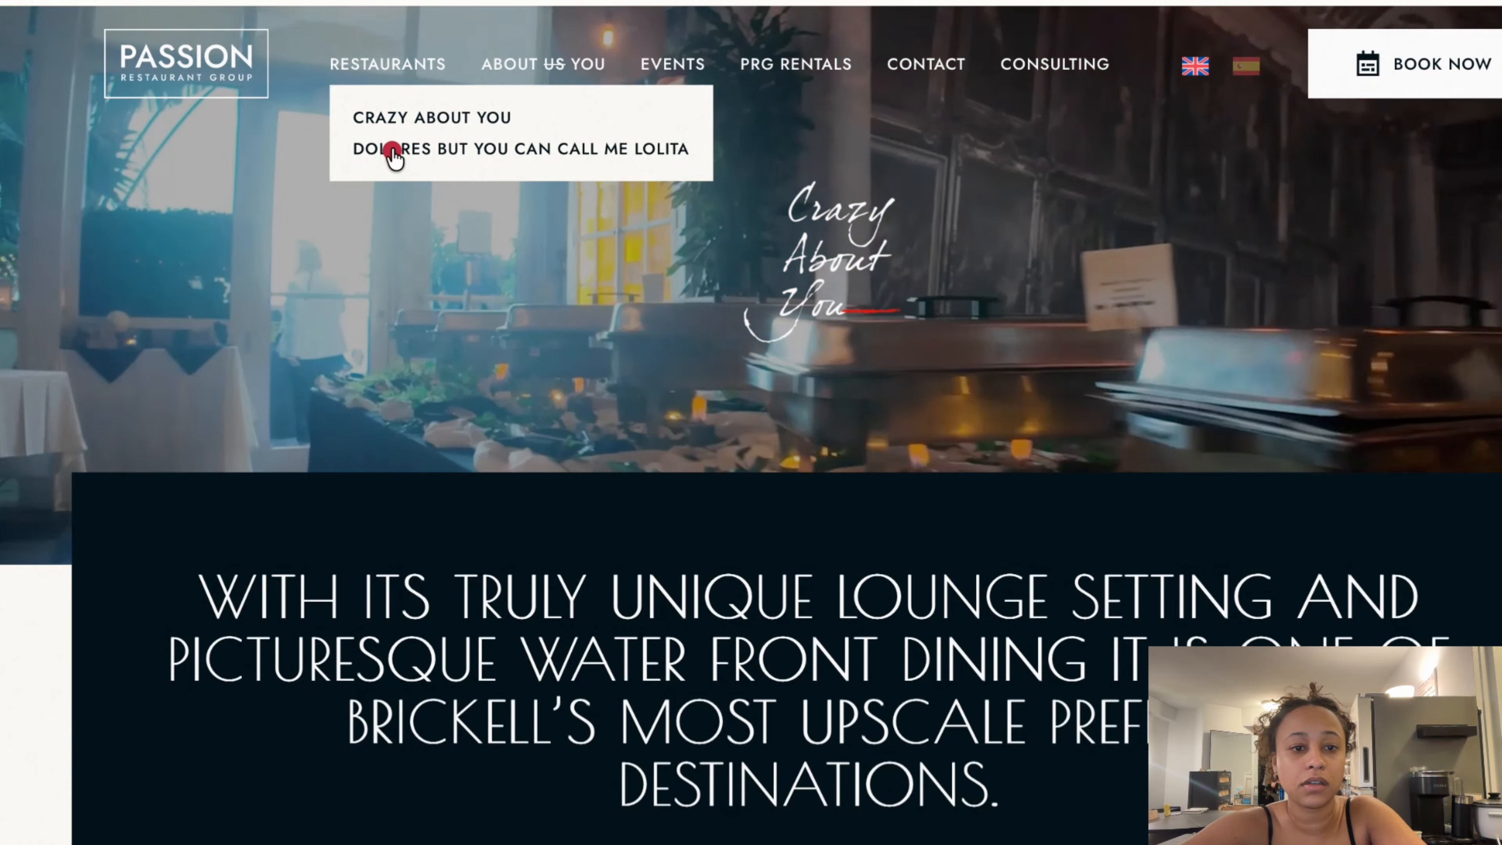
click(391, 149)
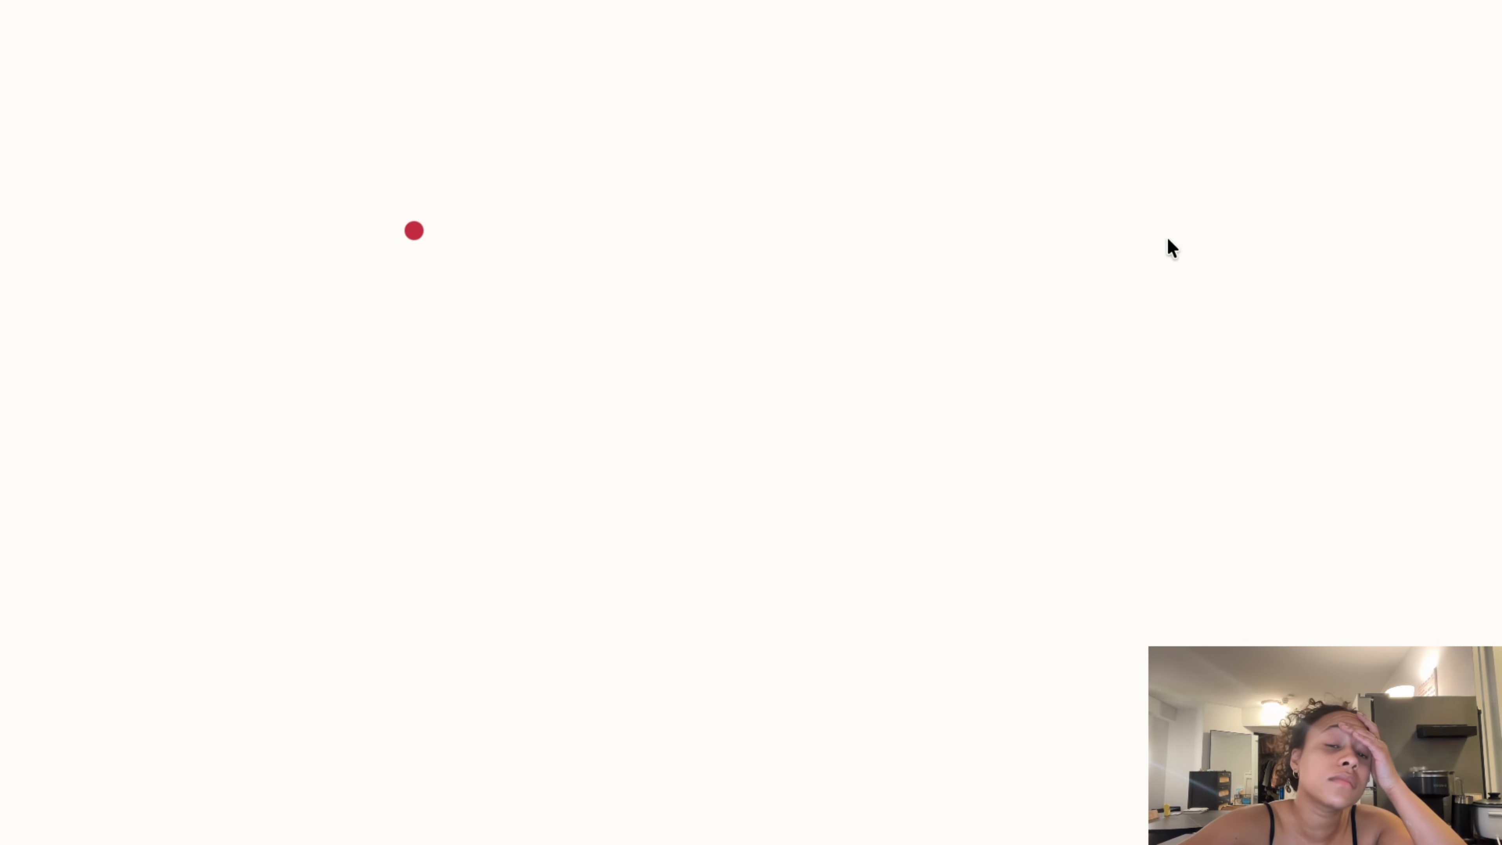
scroll(1148, 207, down, 5)
scroll(1148, 210, down, 5)
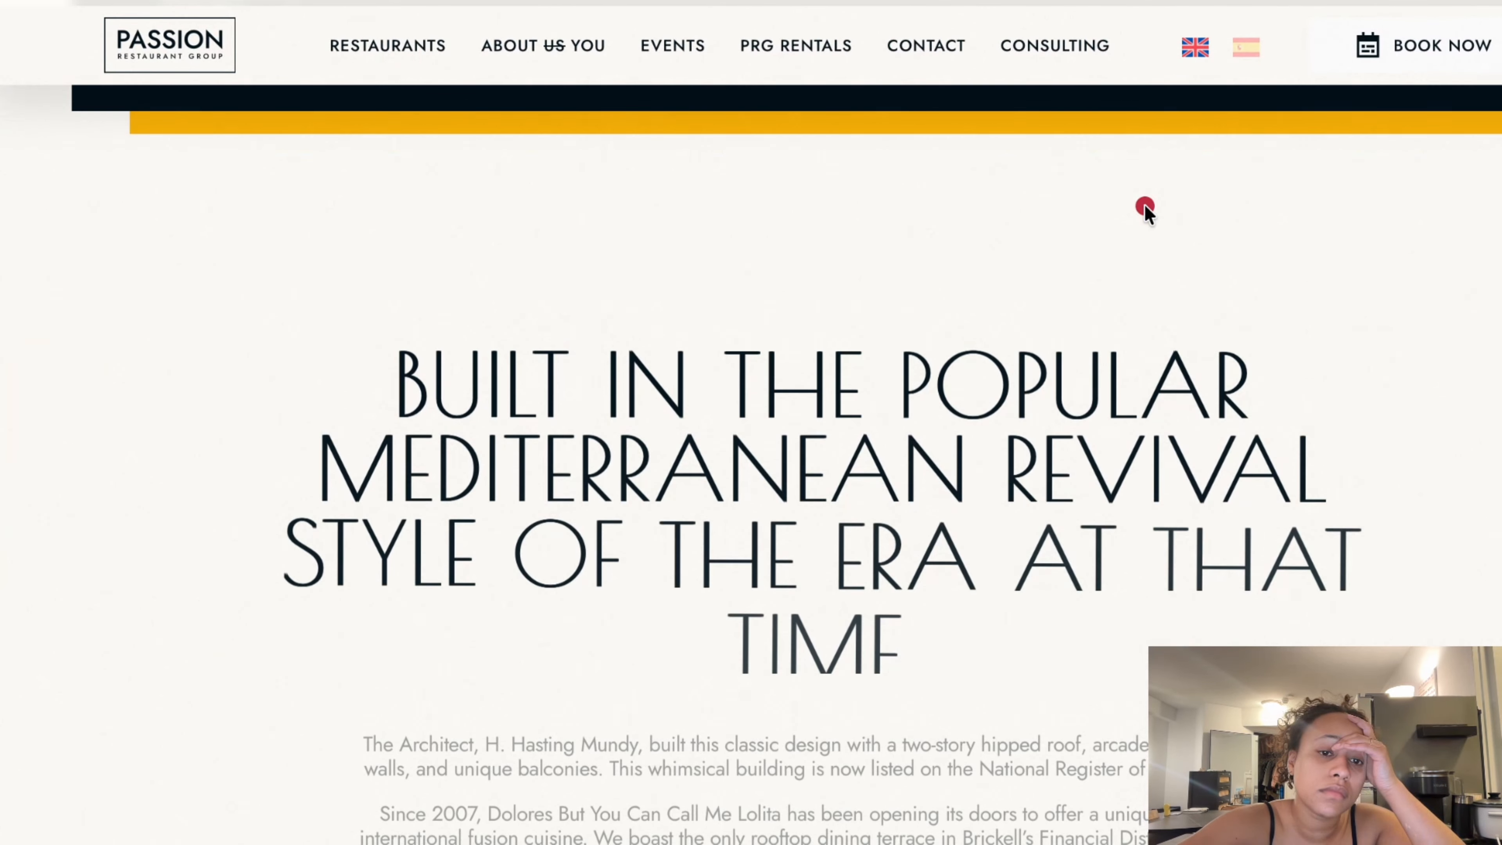
scroll(1148, 210, up, 2)
scroll(1148, 210, down, 4)
scroll(1145, 210, down, 10)
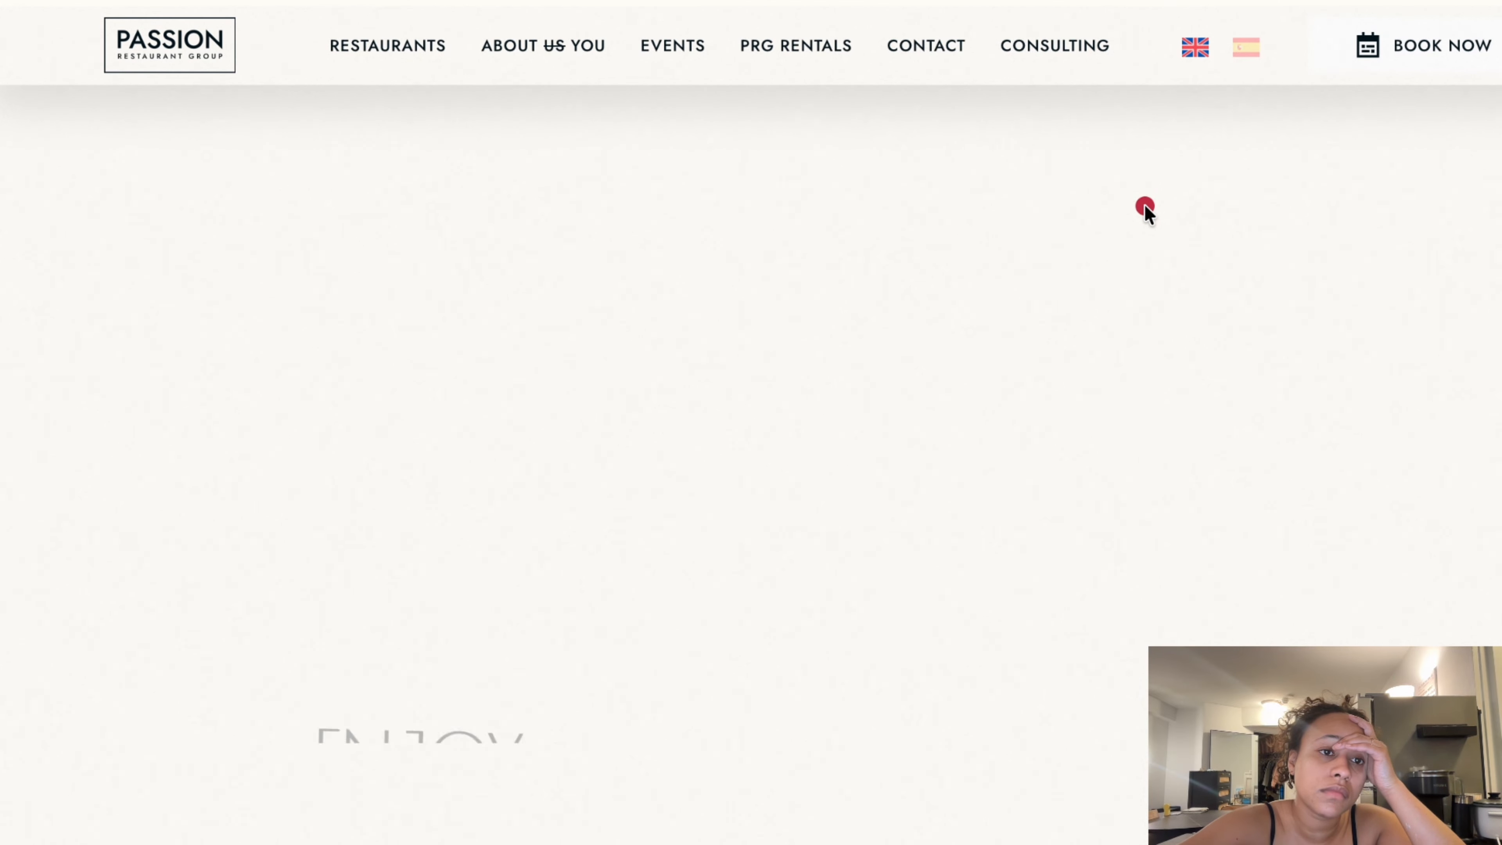
scroll(1146, 210, down, 5)
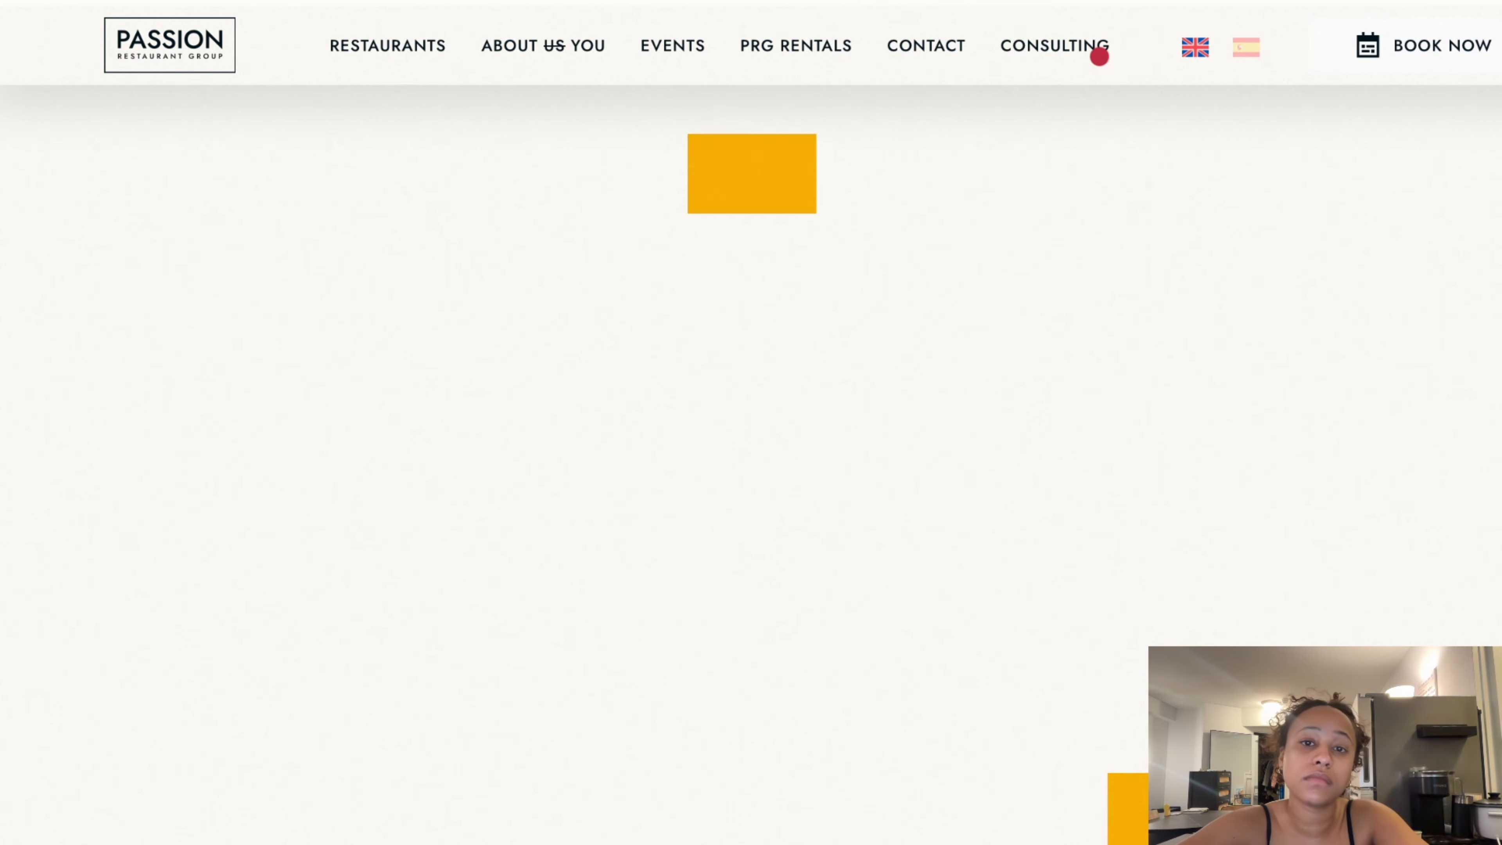
Search Google for "menu but call me lolita" and open a site with the restaurant's menu from the results
key(super+l)
text(menu)
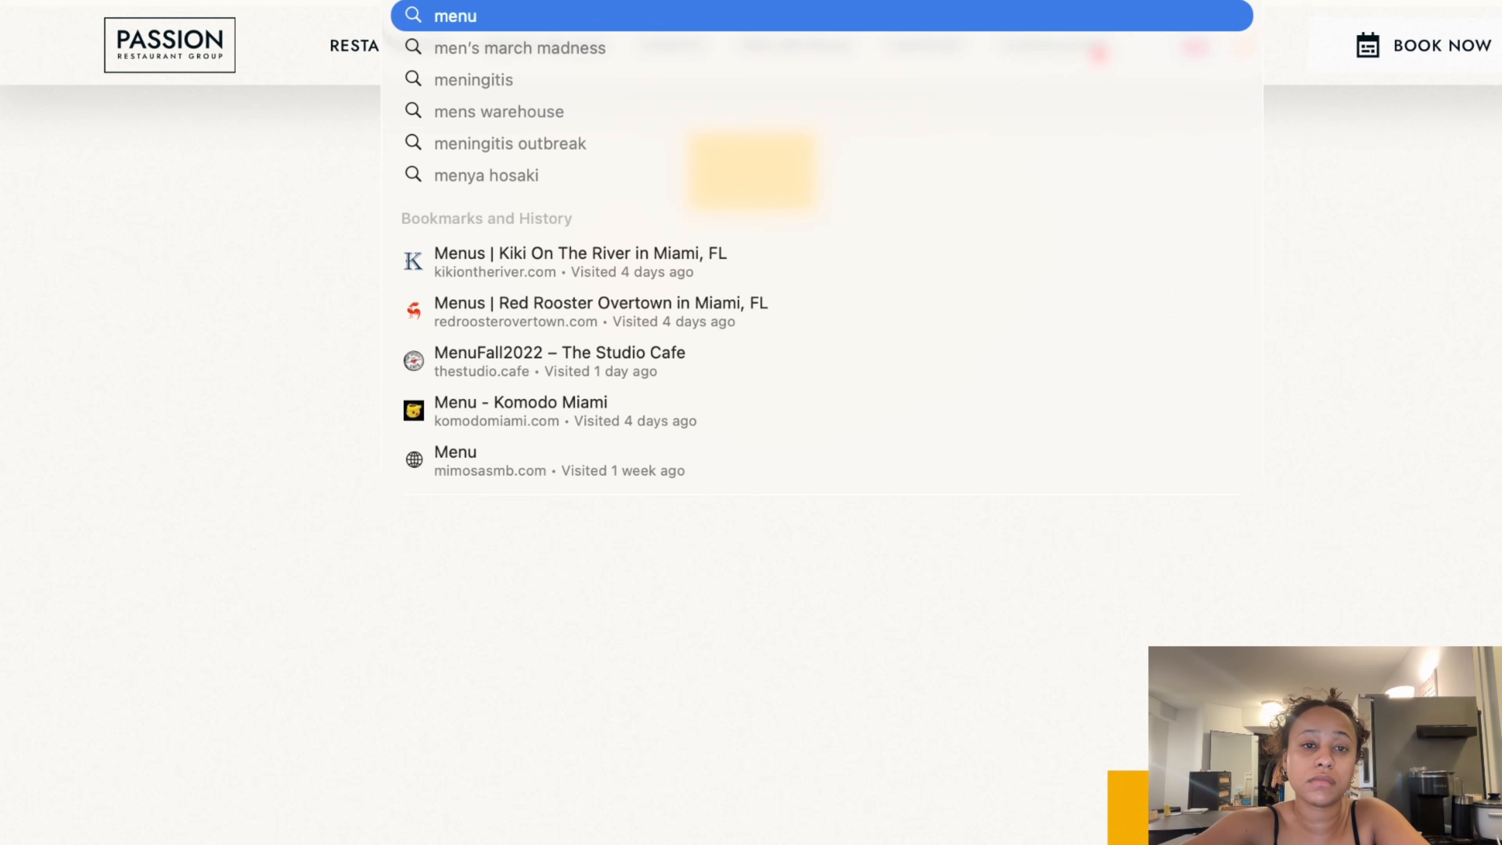
text( but call)
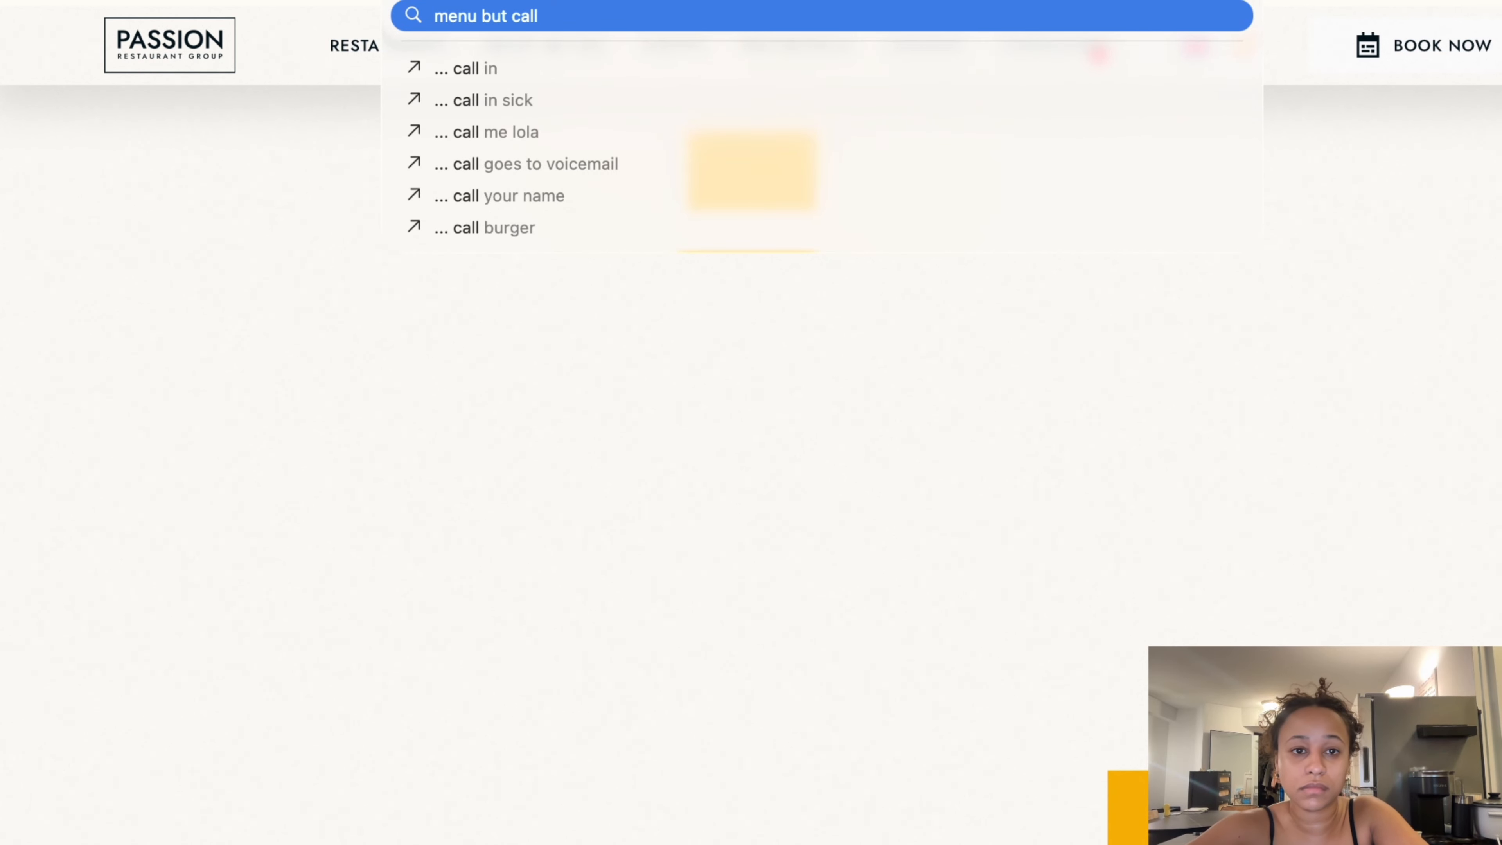
text( me lo)
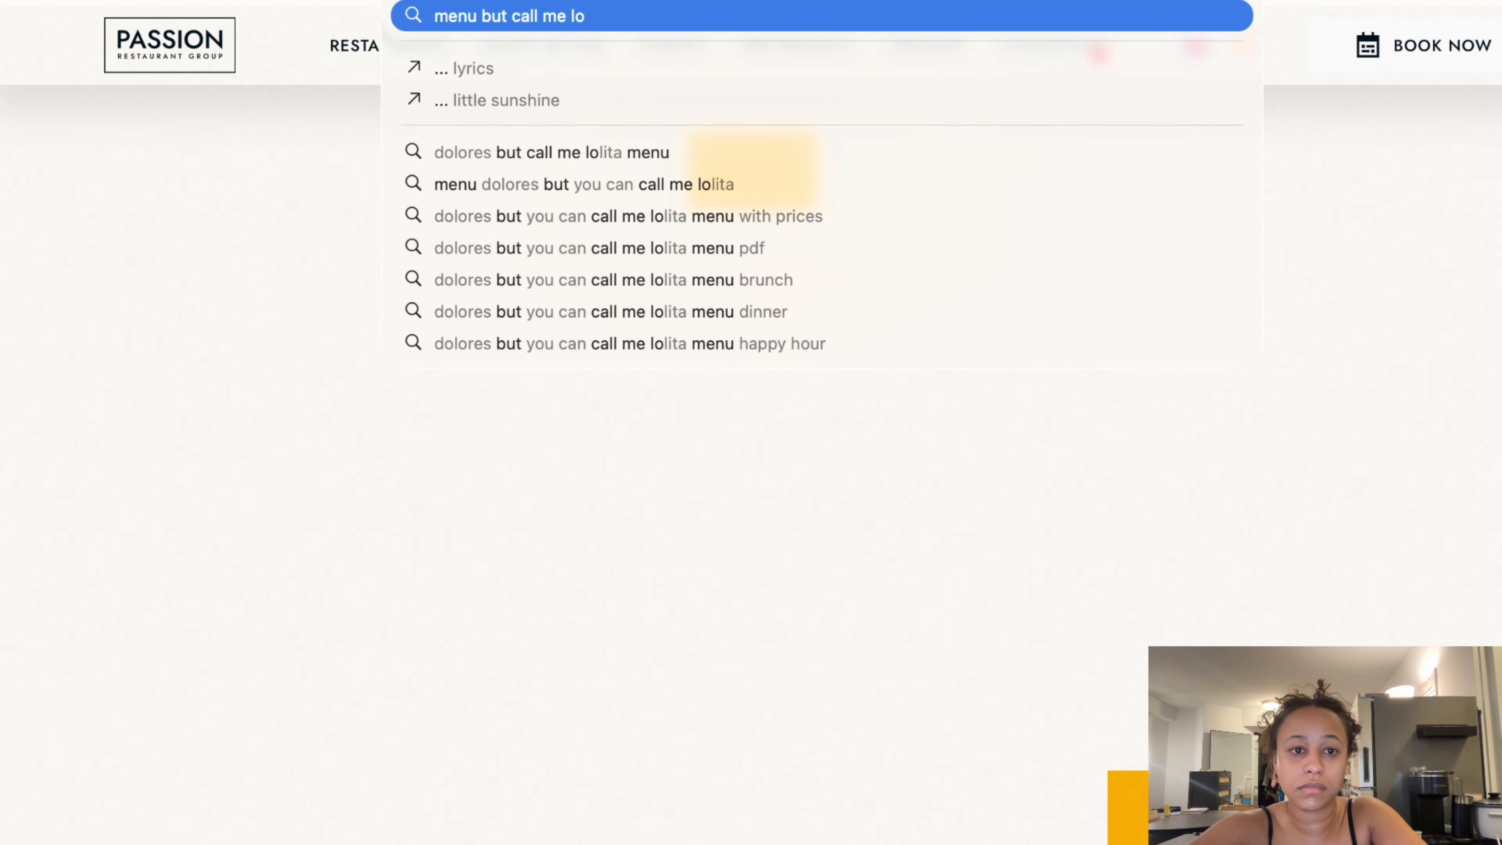
text(lita)
key(Return)
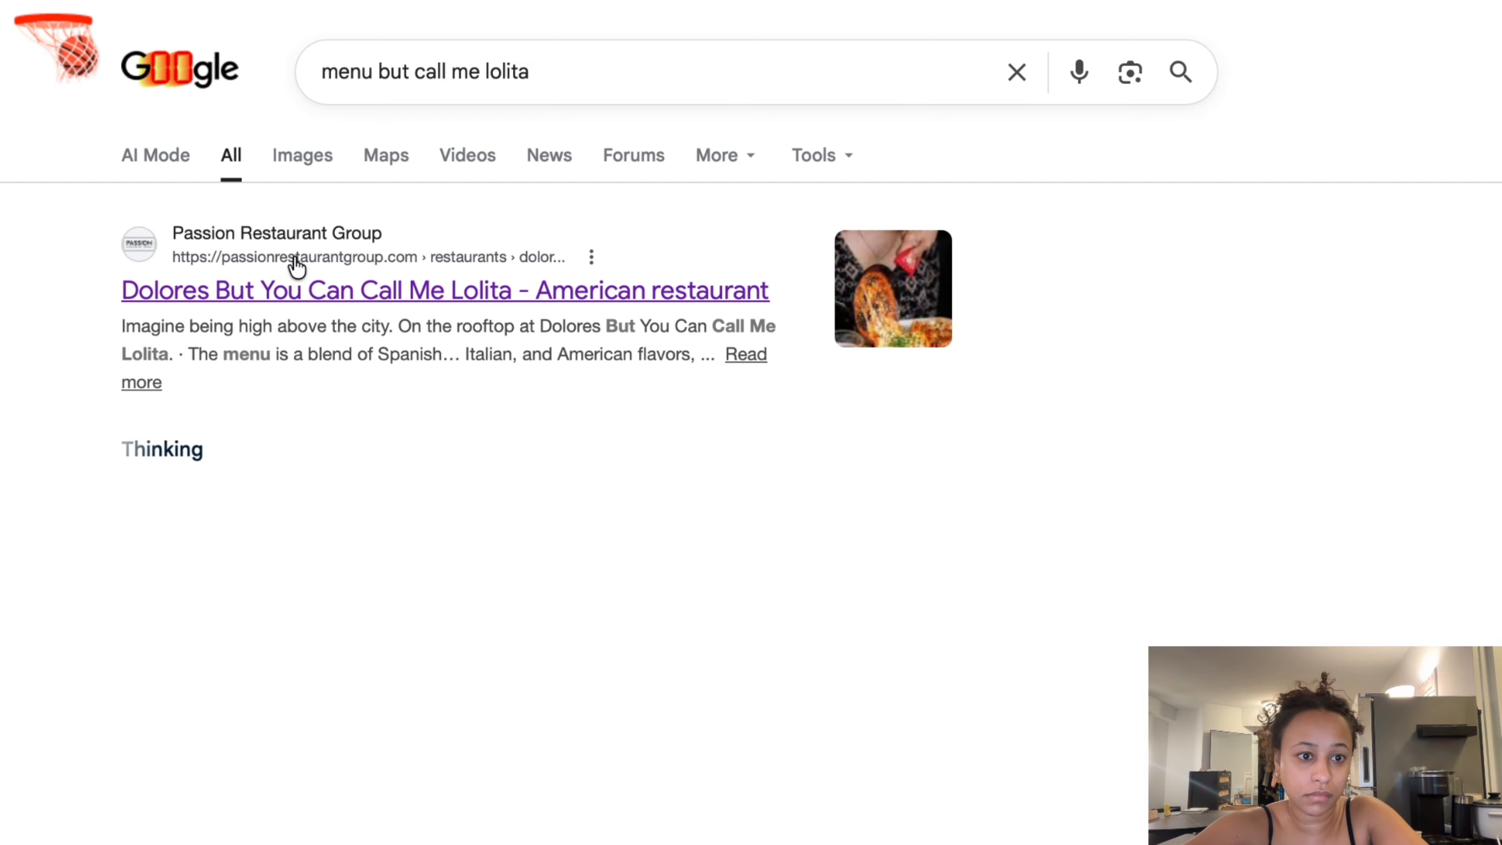
scroll(305, 307, down, 10)
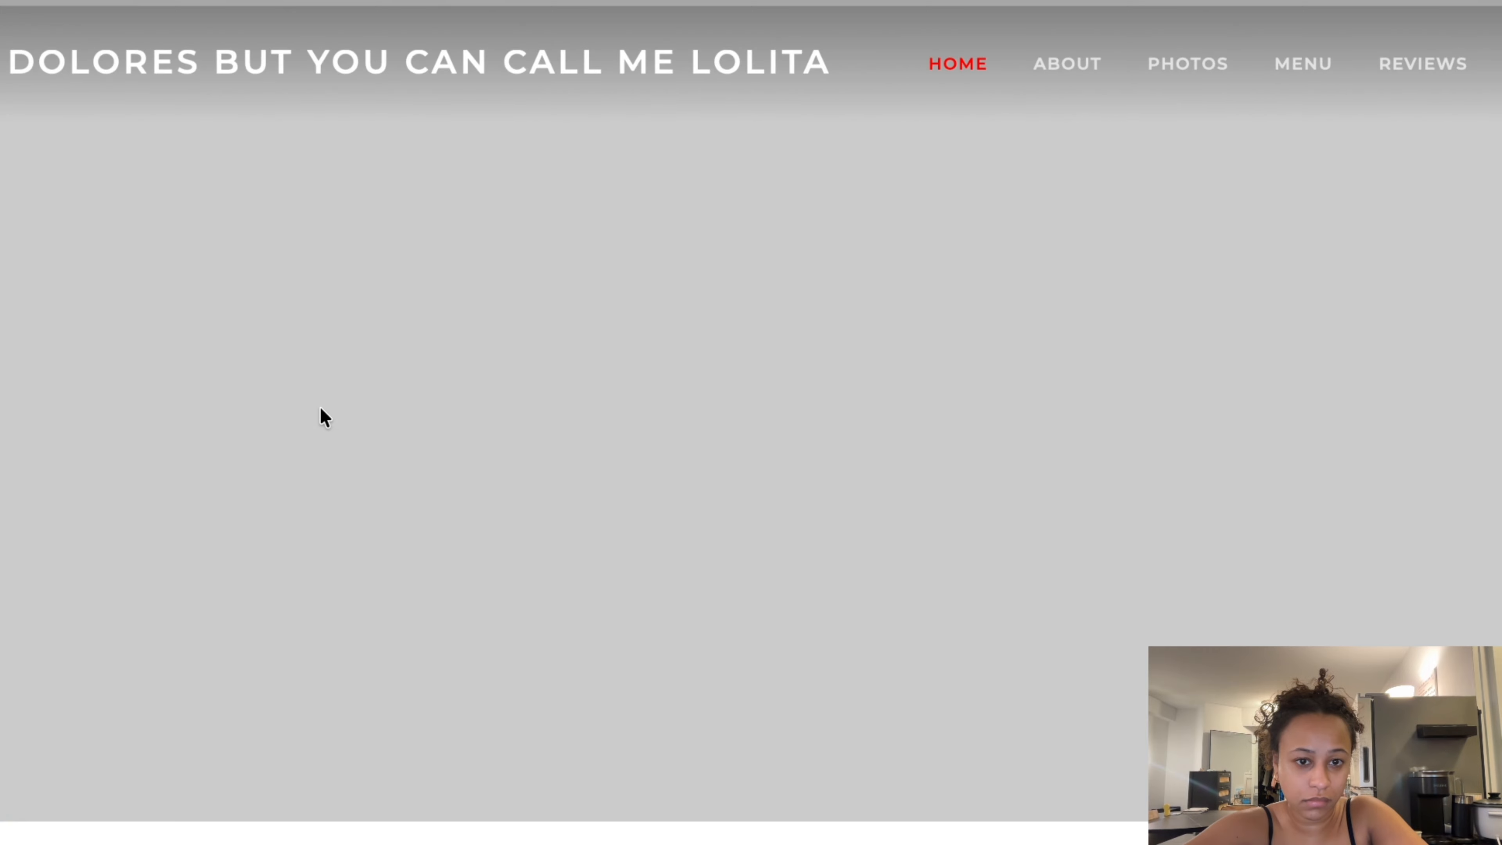
Examine the site's featured dishes, business info, location, opening hours and recommended places
scroll(320, 407, down, 2)
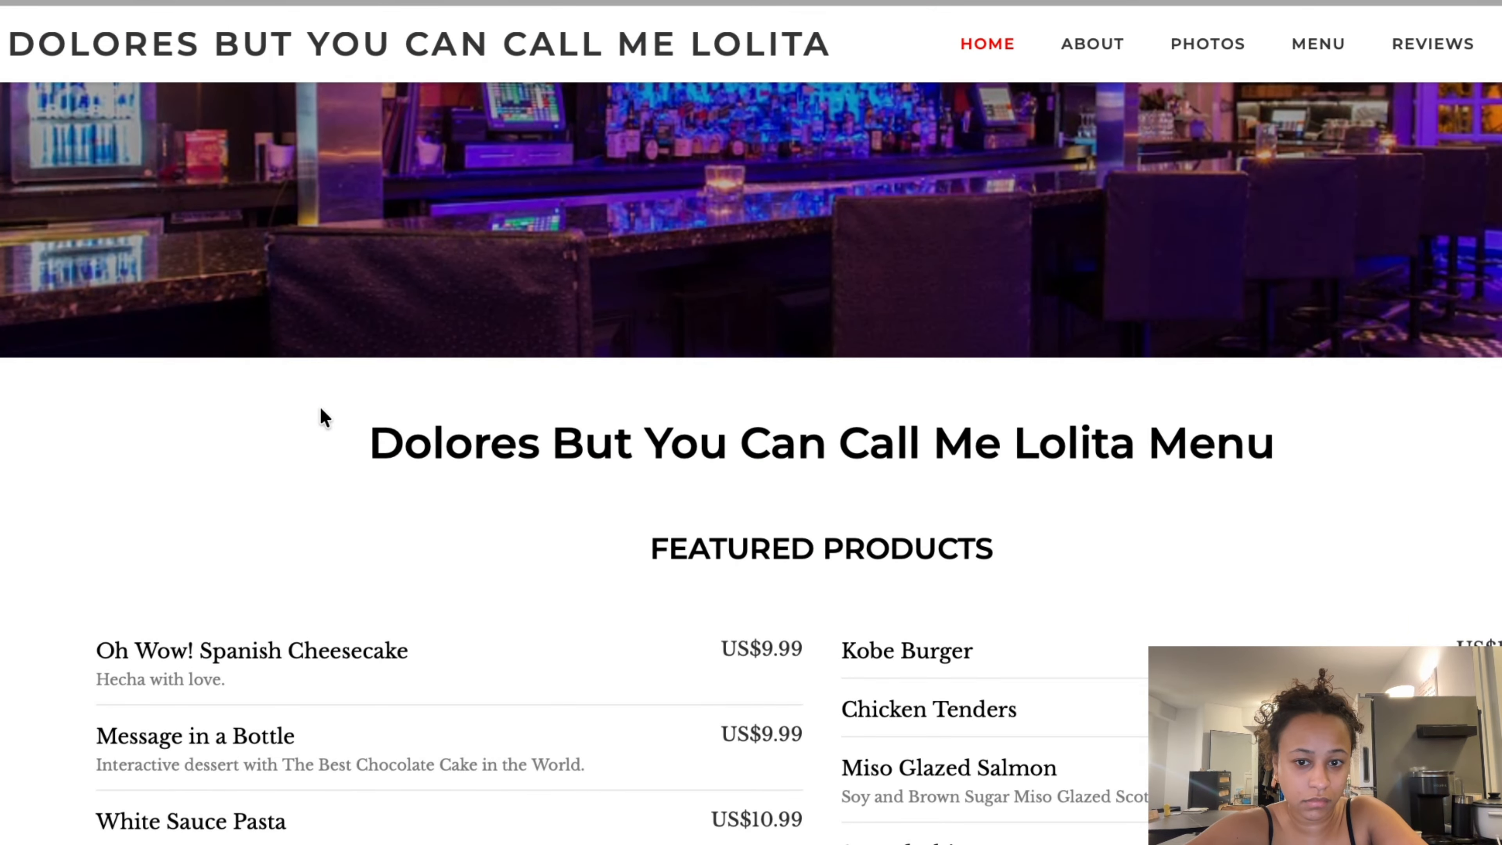
scroll(320, 408, up, 7)
scroll(314, 289, down, 1)
scroll(316, 295, down, 10)
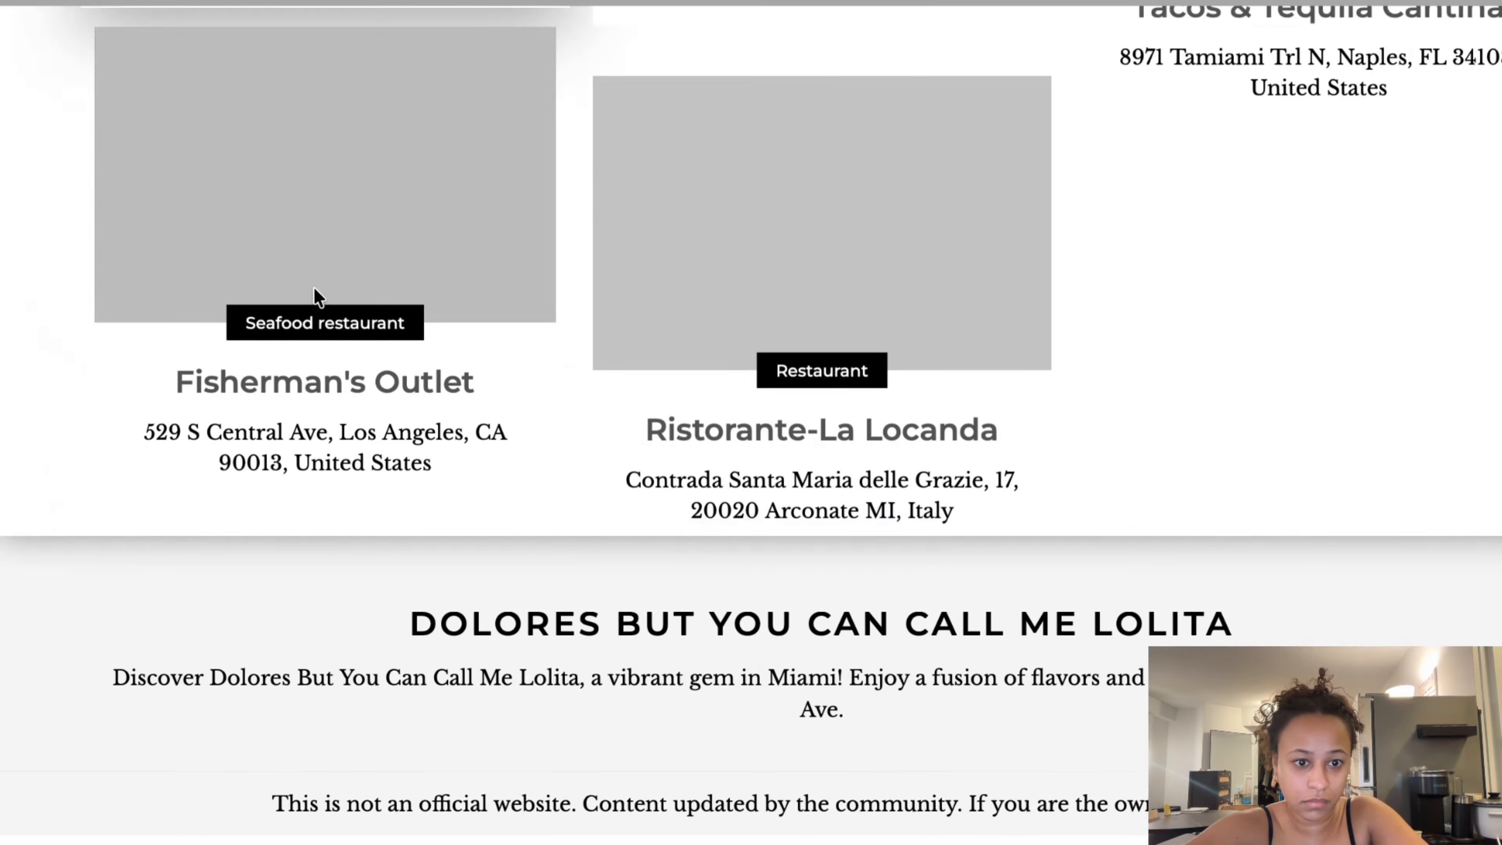
scroll(315, 296, up, 5)
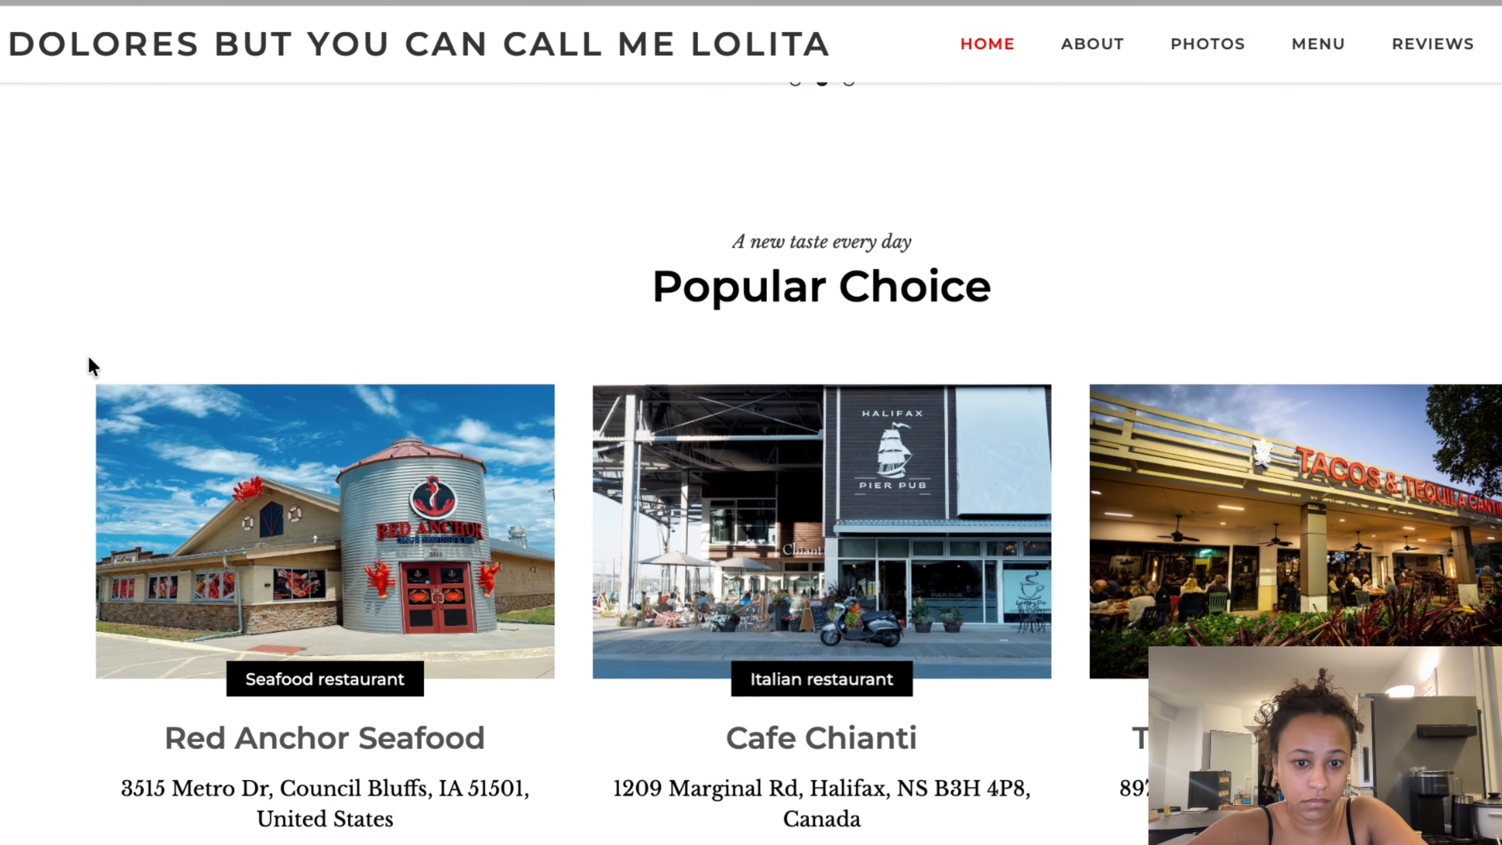
scroll(90, 364, down, 8)
scroll(89, 358, down, 1)
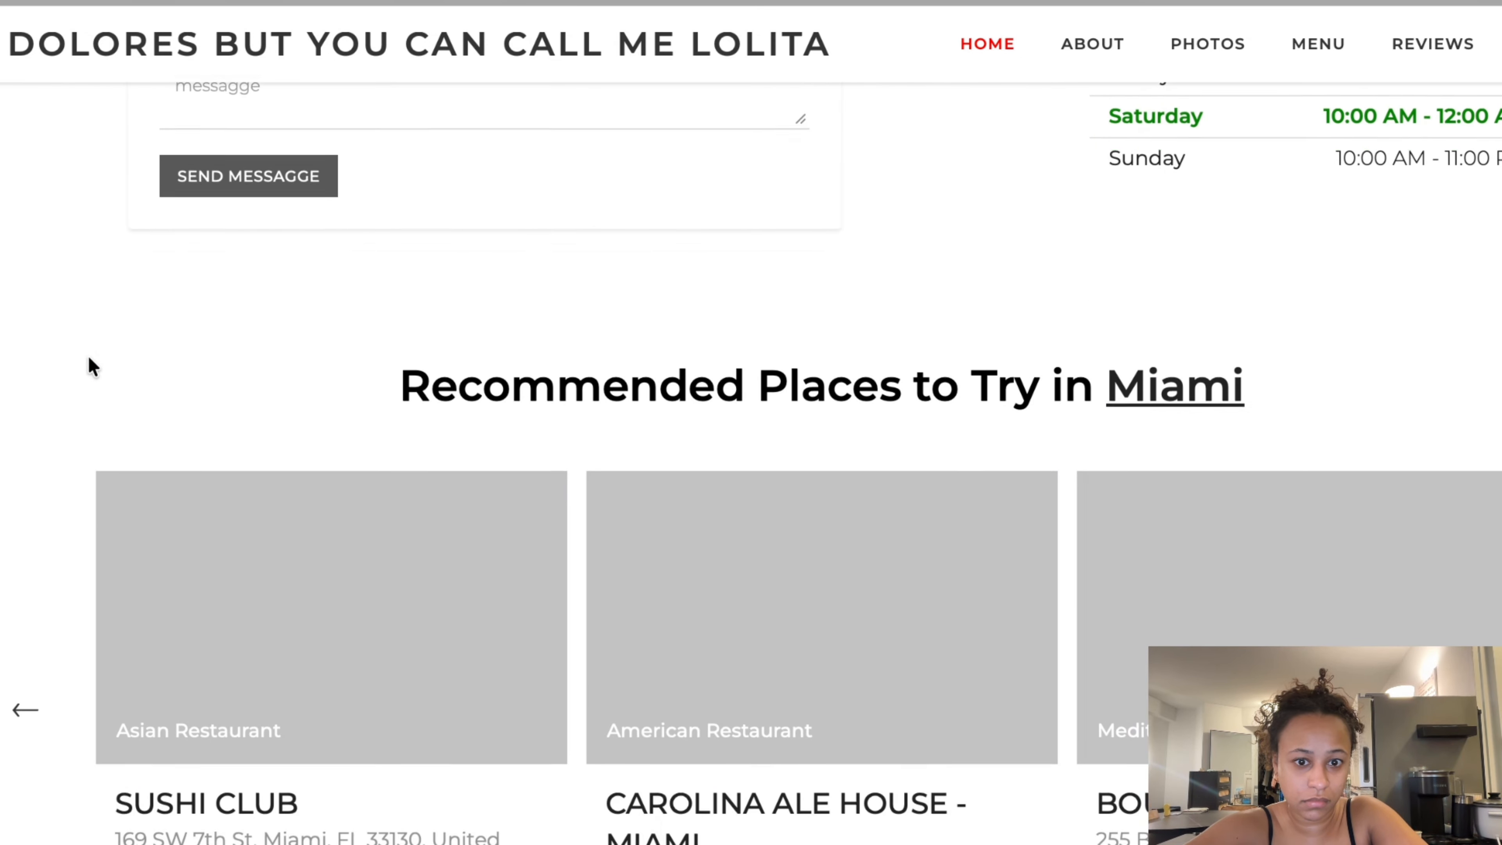
scroll(88, 359, up, 5)
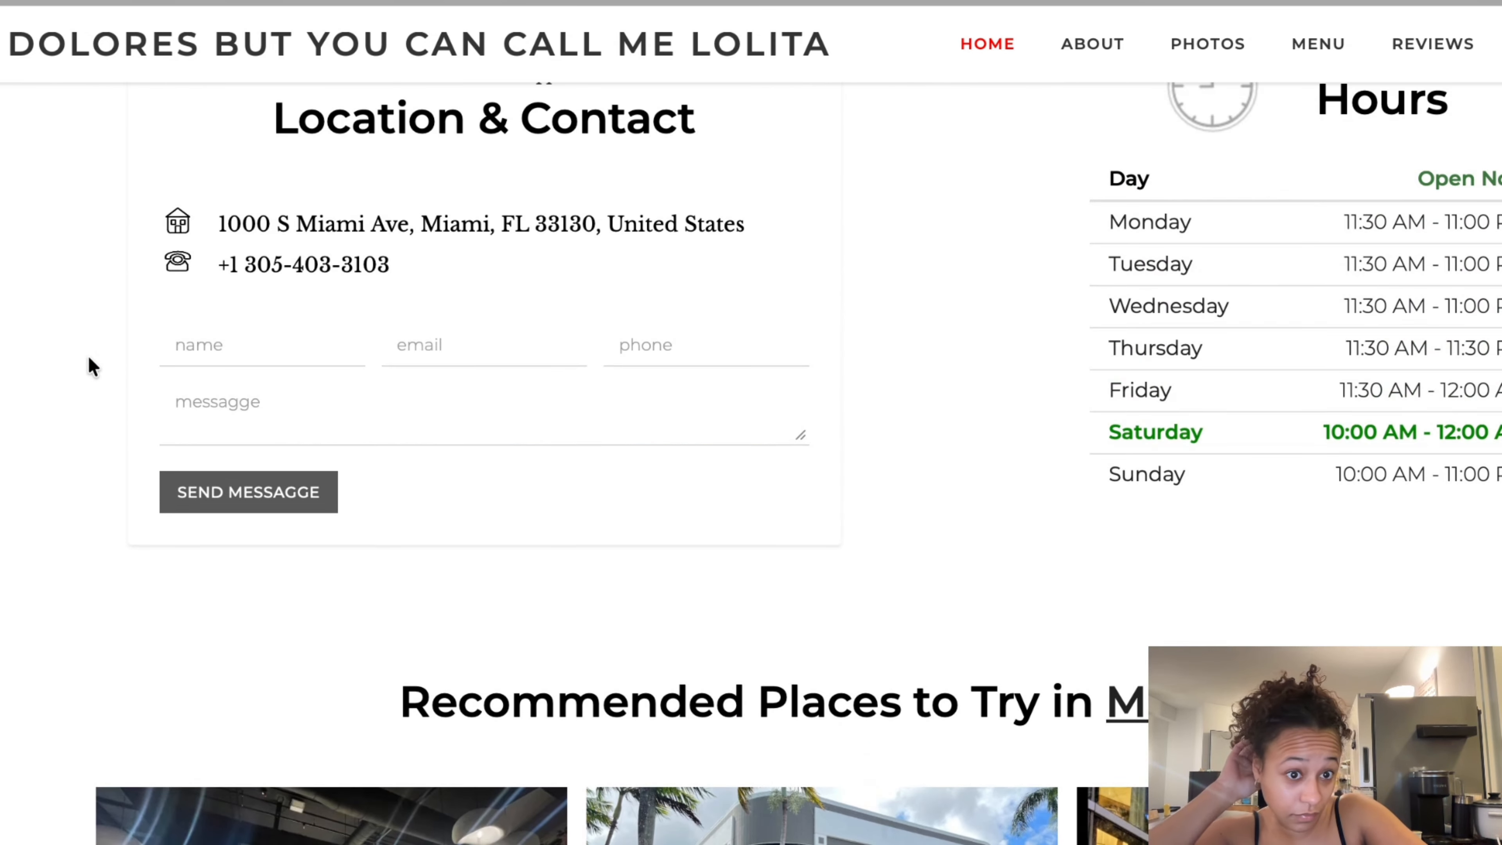
scroll(88, 355, up, 20)
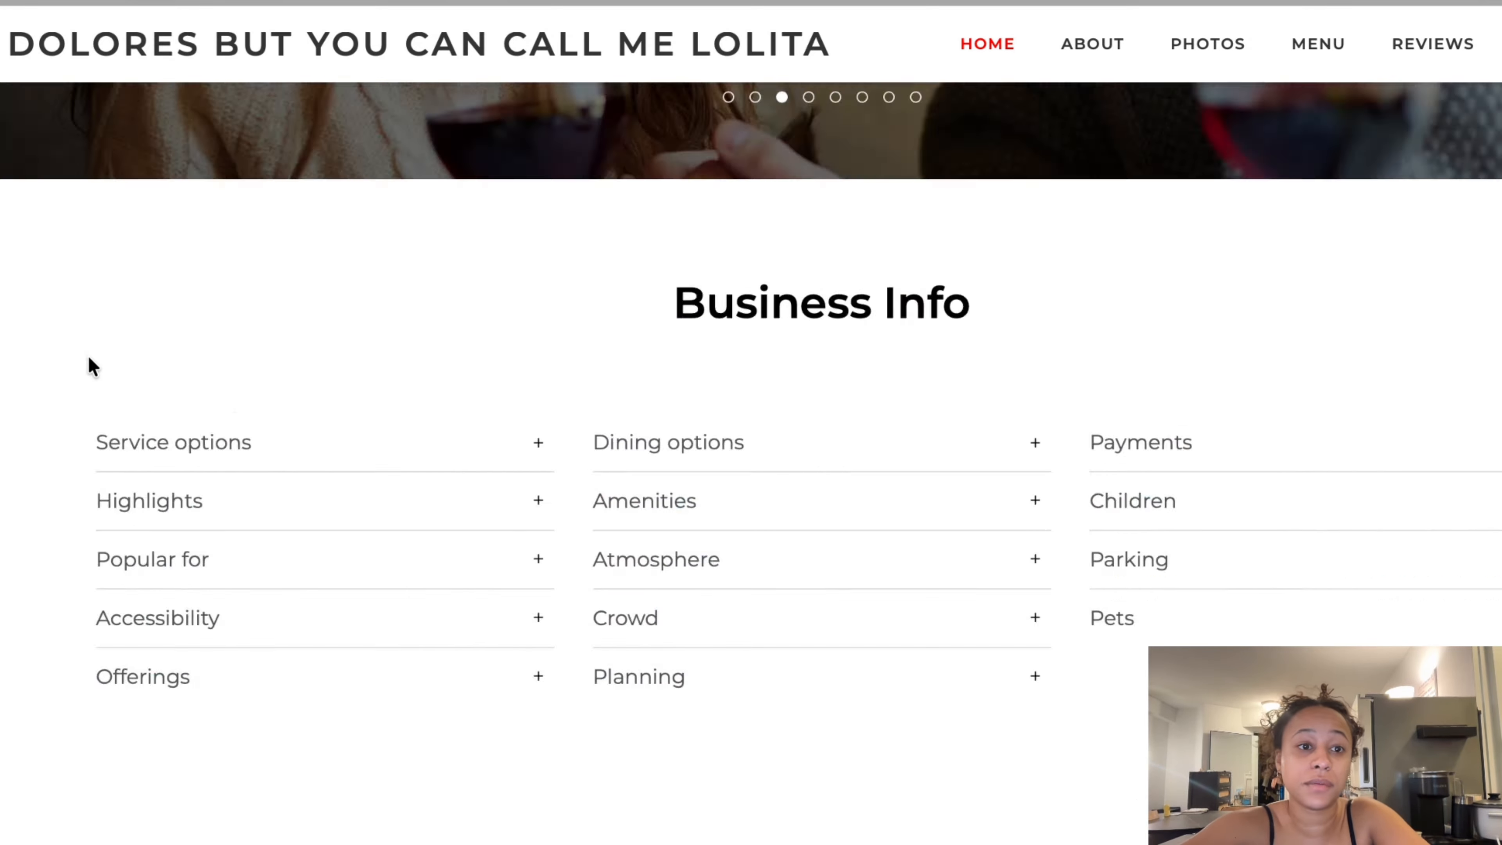
scroll(88, 355, down, 10)
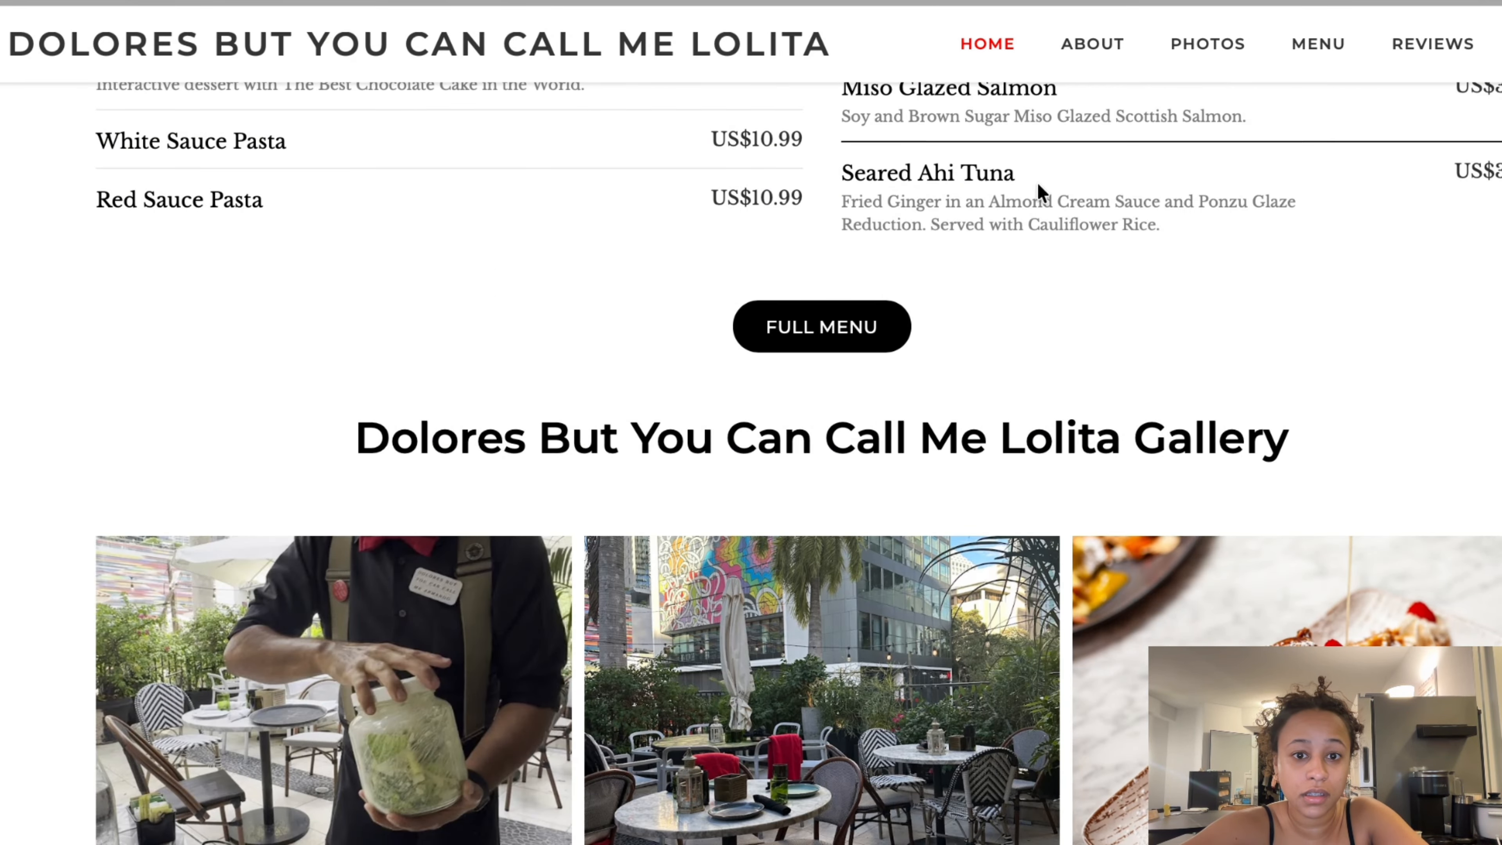
Open the restaurant's full menu, enlarge a menu photo with tapas and entrees to read it, and return to the spreadsheet
click(851, 325)
scroll(846, 322, down, 5)
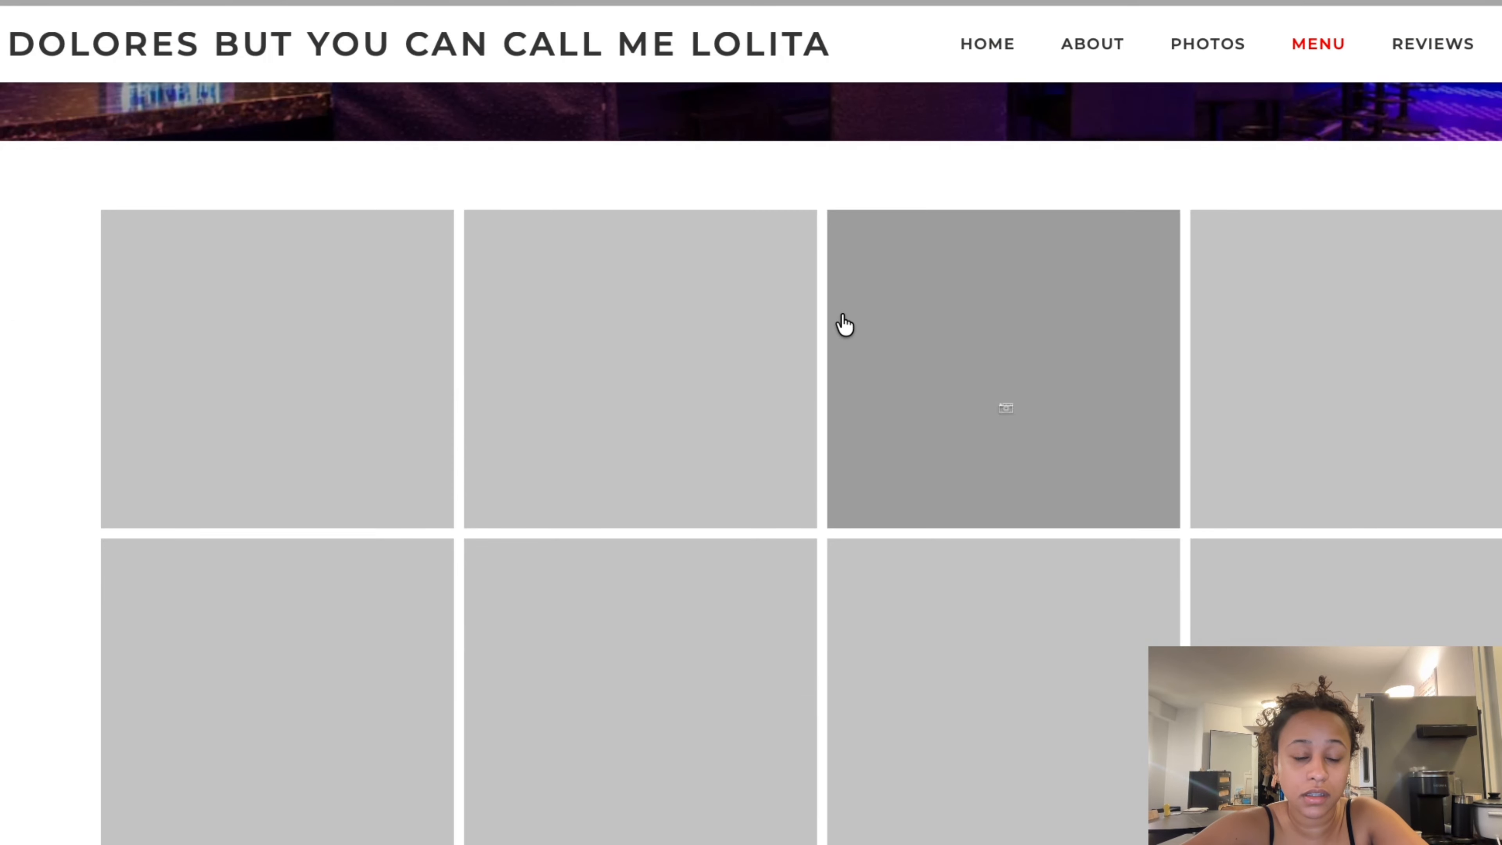
scroll(178, 373, down, 5)
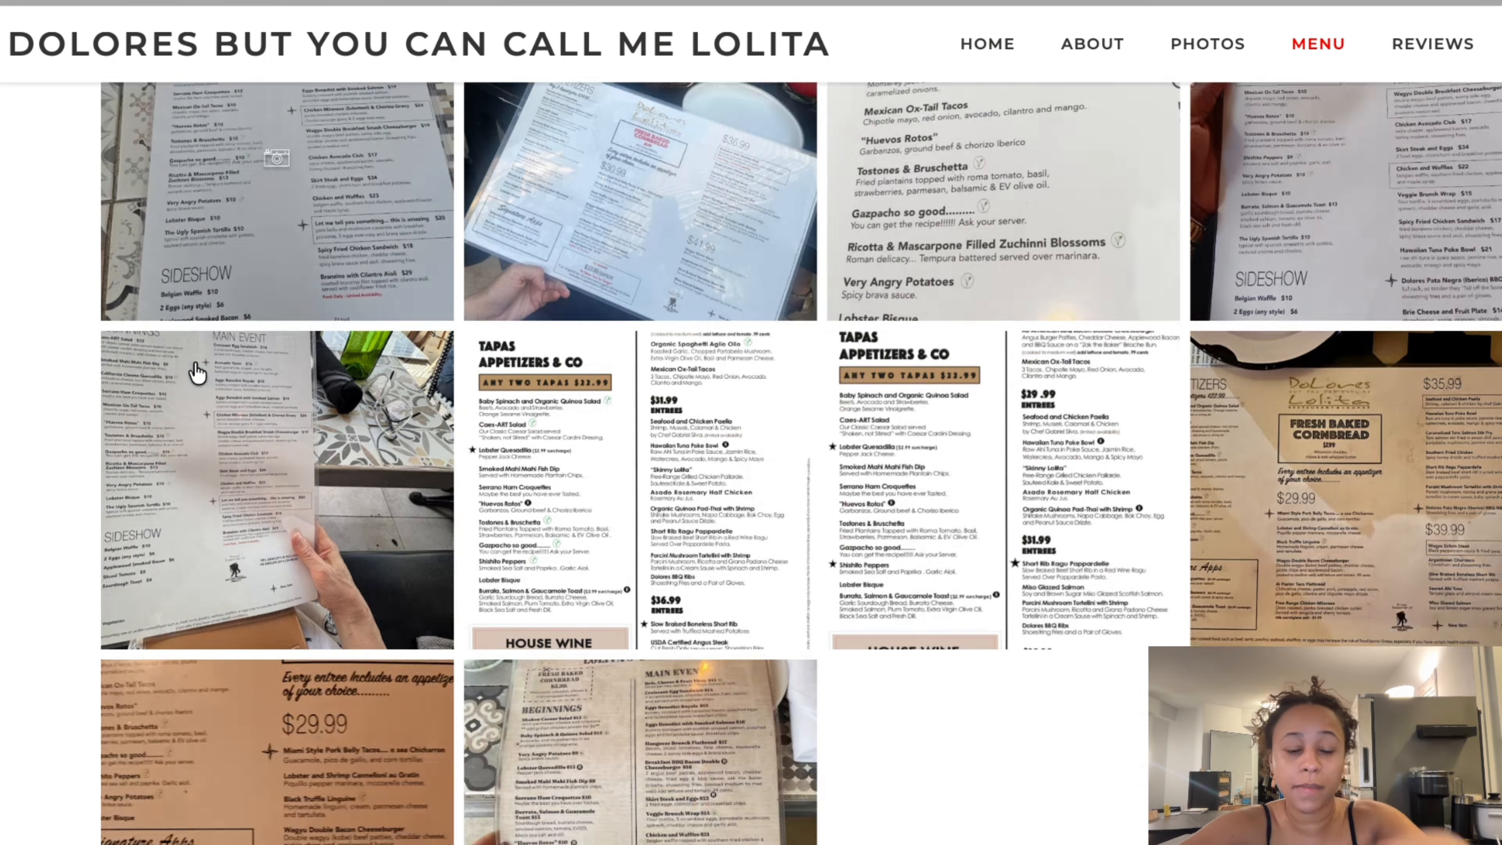
scroll(249, 376, up, 2)
click(646, 507)
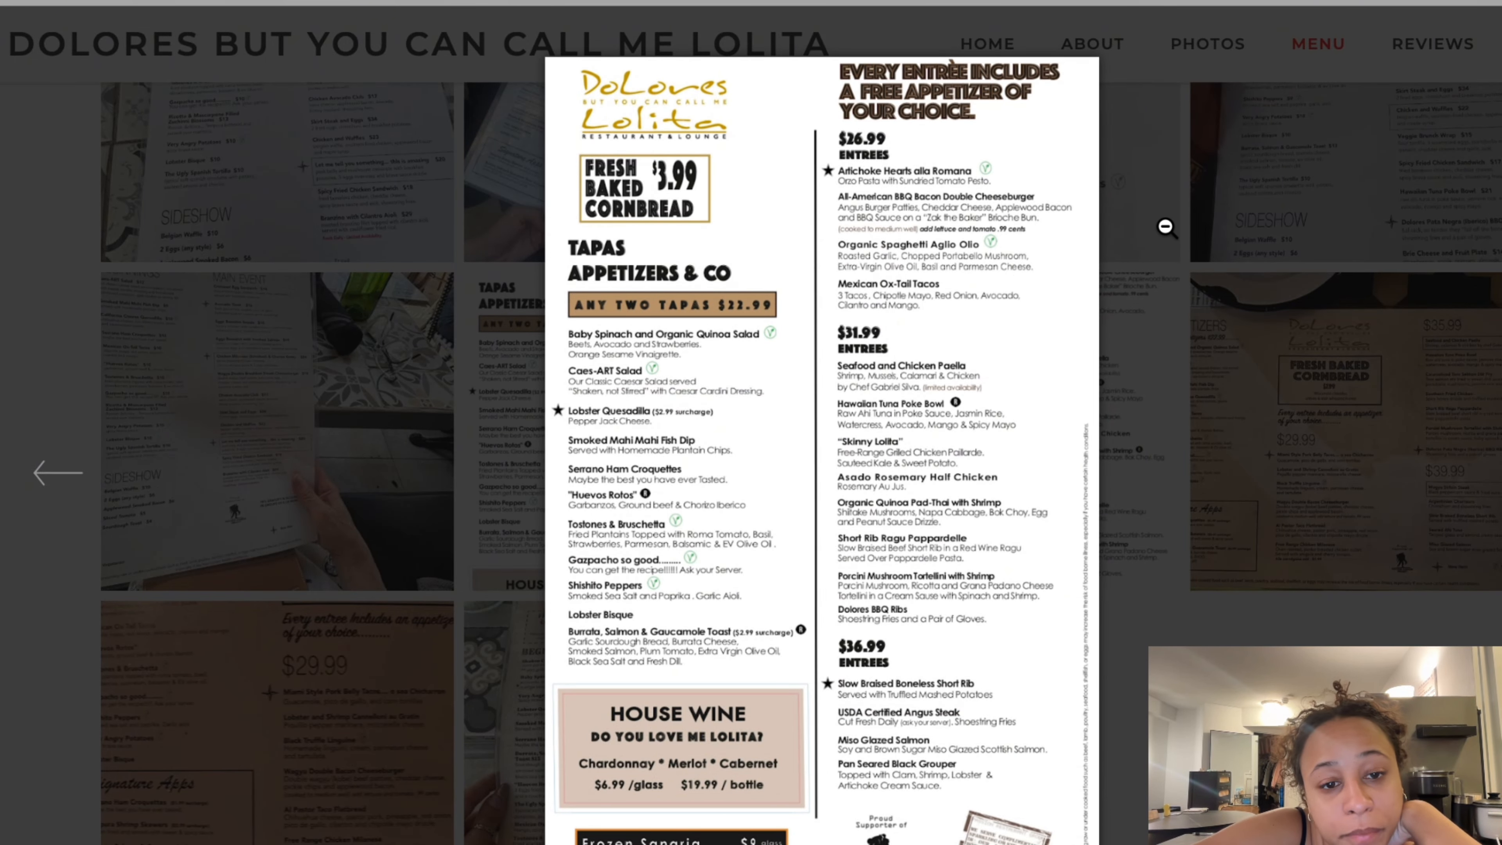
click(1166, 213)
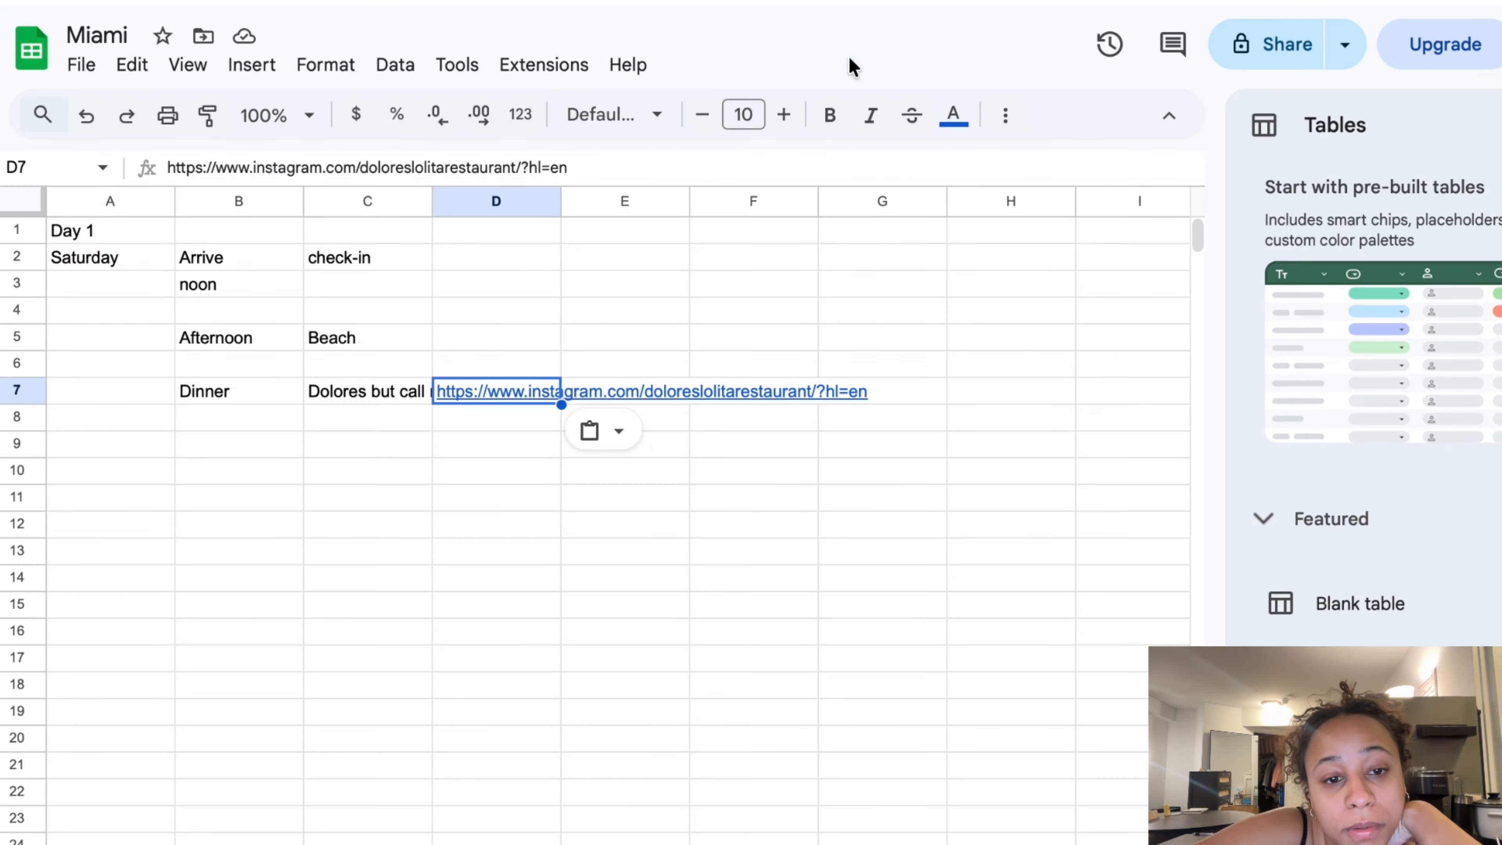
Add Sunday to the itinerary in cell A10 with a Morning slot beside it in B10
click(278, 498)
click(141, 477)
text(Sunday)
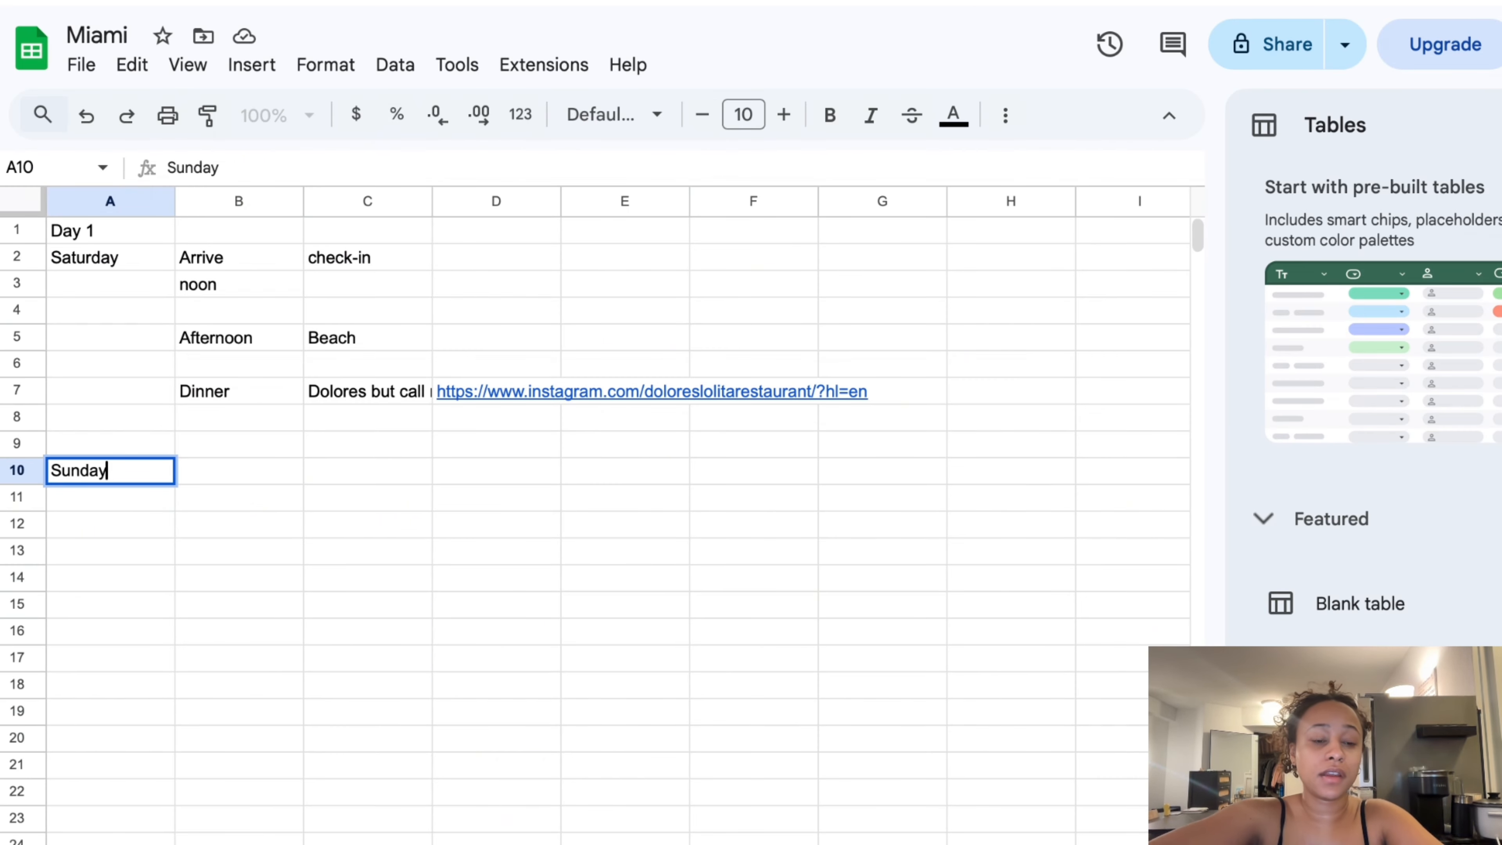
key(Tab)
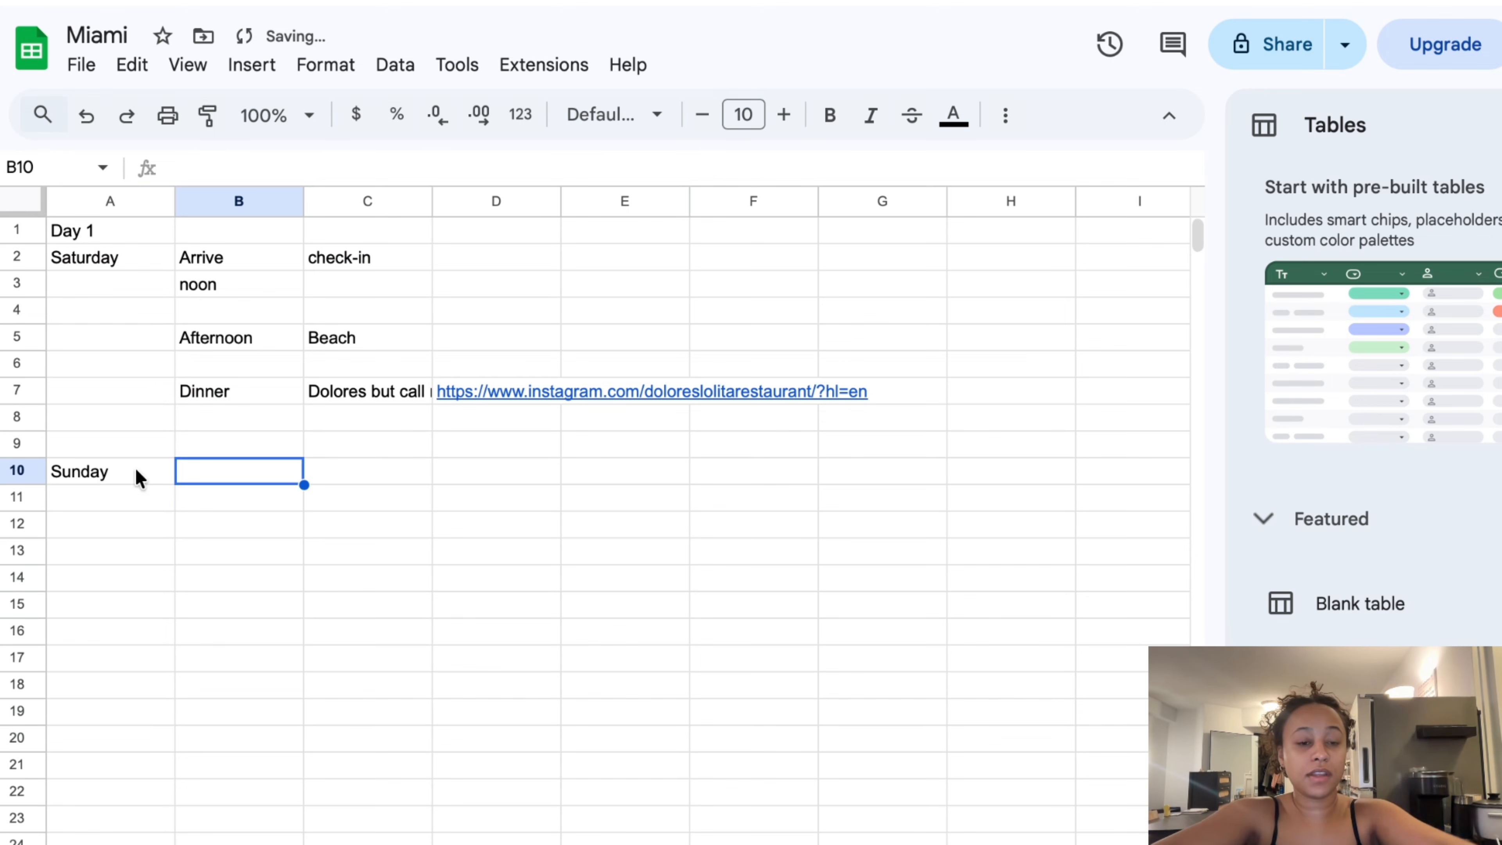
text(Morning)
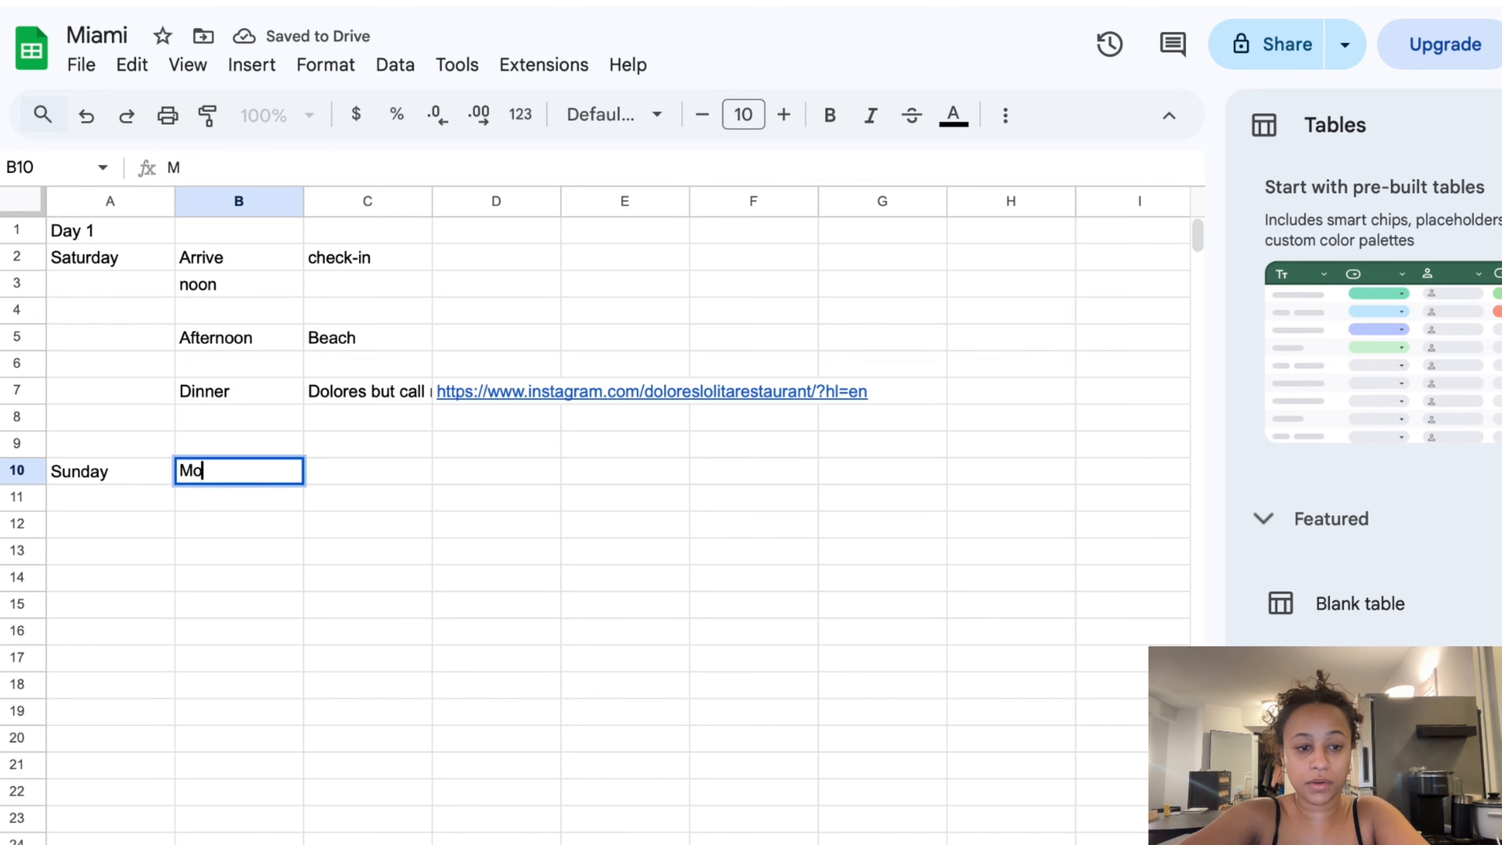
key(Return)
Add the remaining Sunday time slots: Afternoon in cell B13 and Evening in cell B16
key(Return)
key(Return)
key(Return)
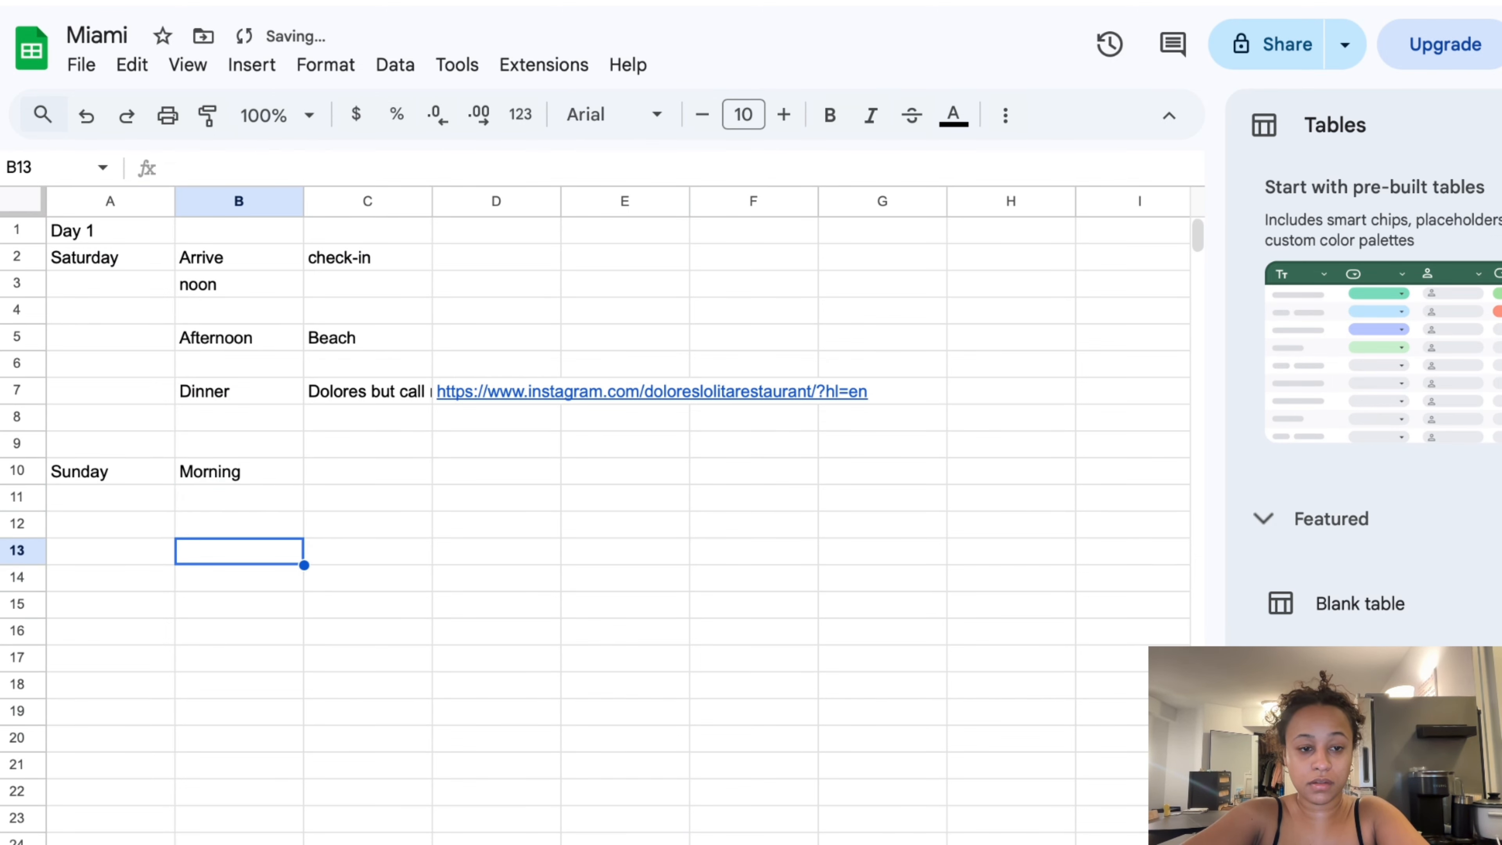
text(Afternoon)
key(Return)
key(Return)
key(Return)
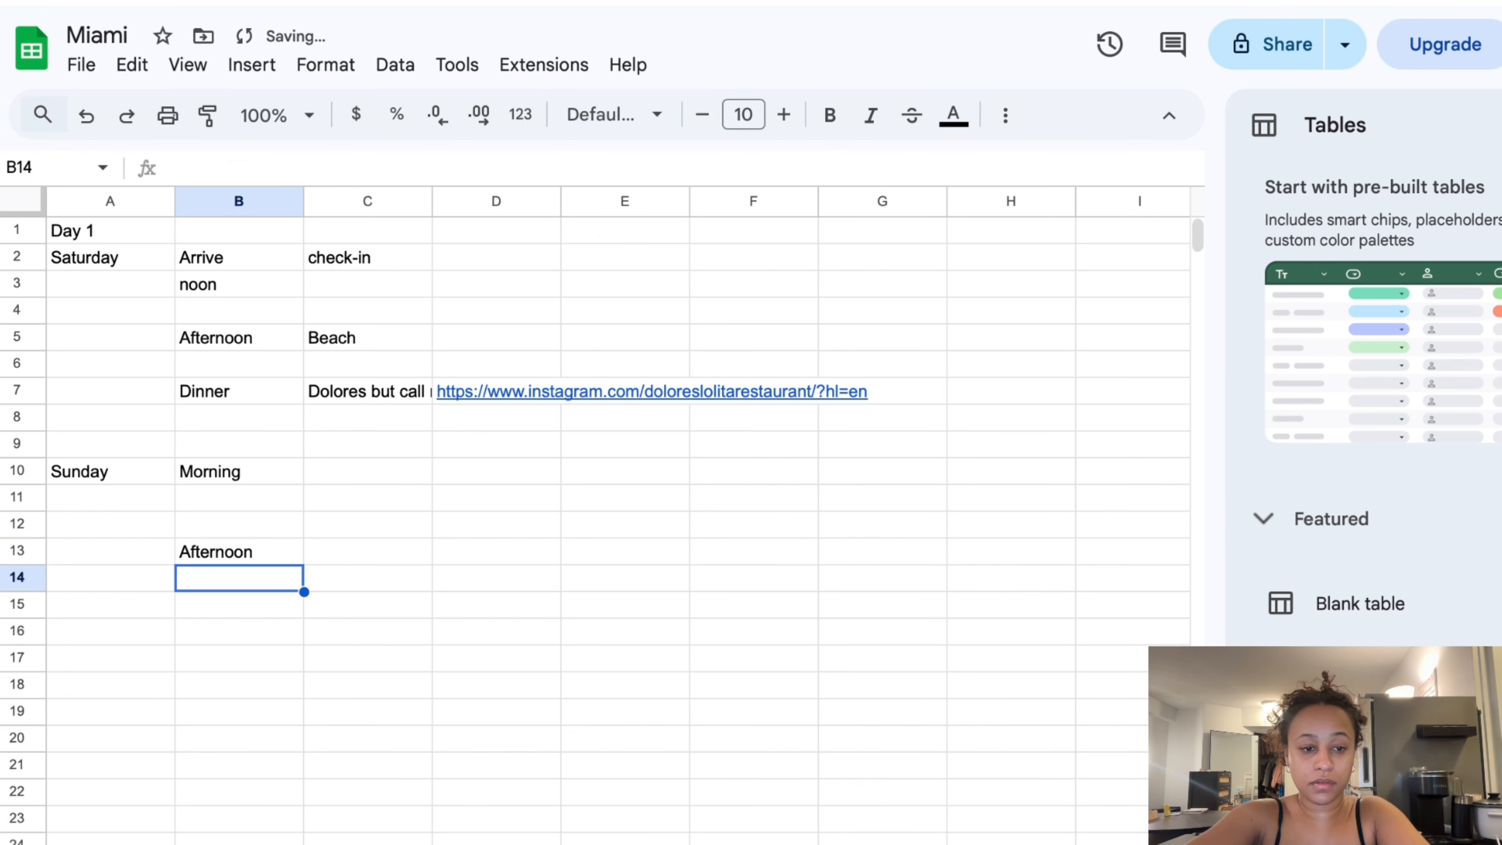
text(Evening)
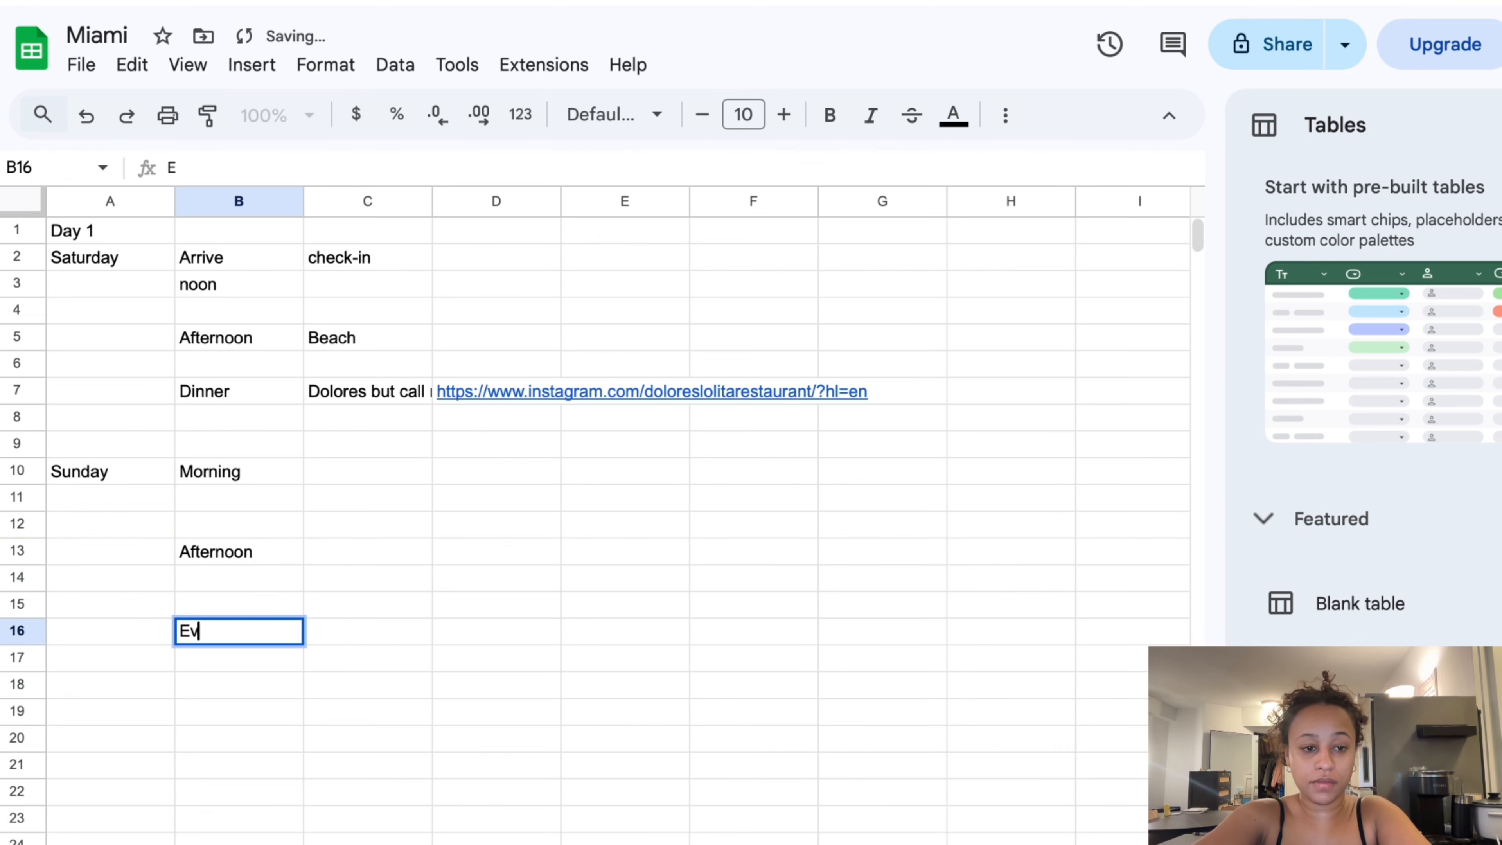
key(Return)
key(Return)
key(Return)
key(Return)
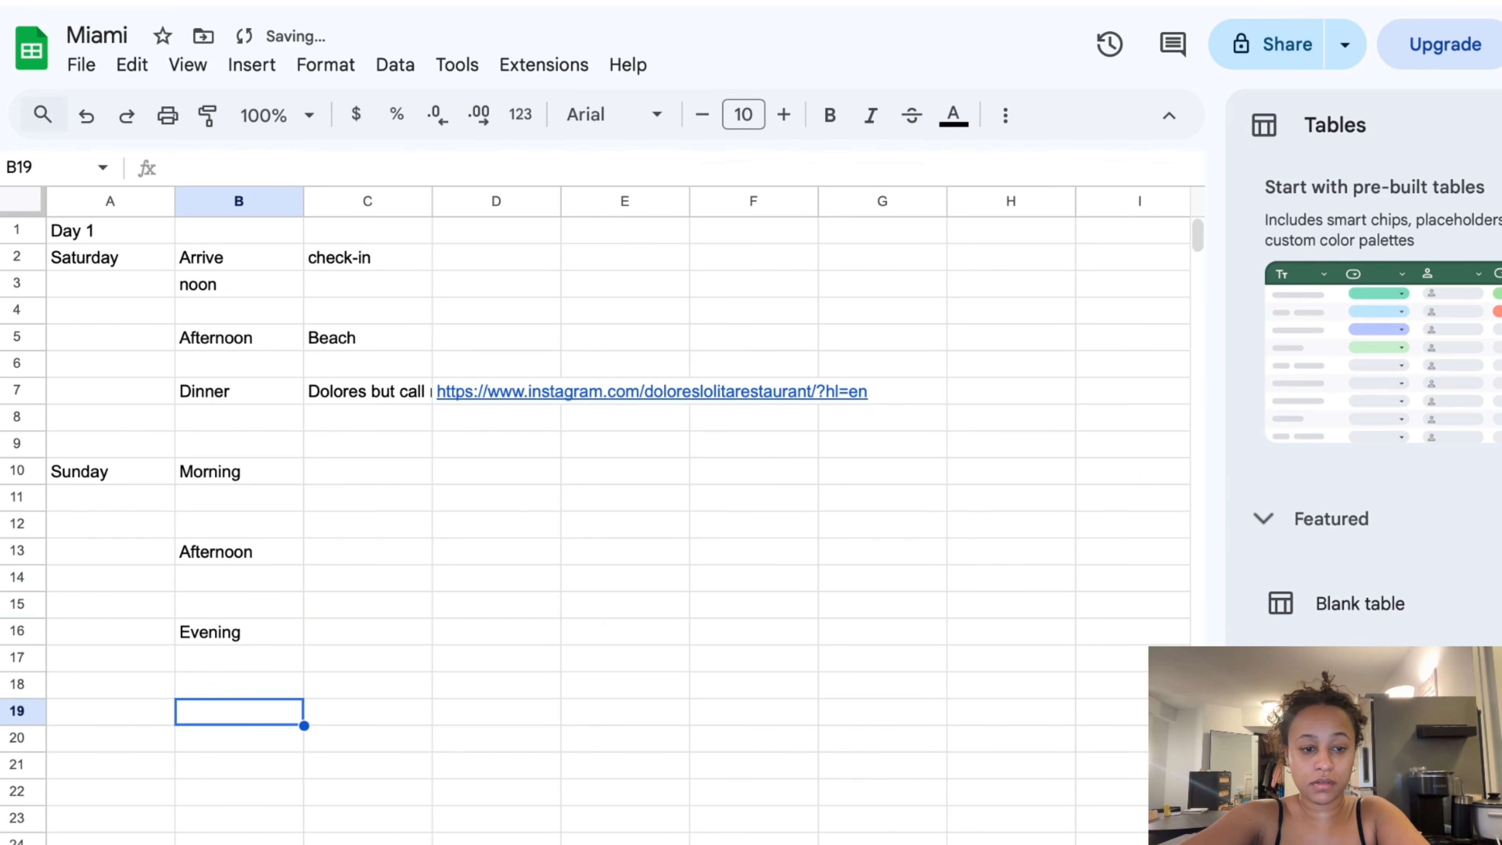
text(MO)
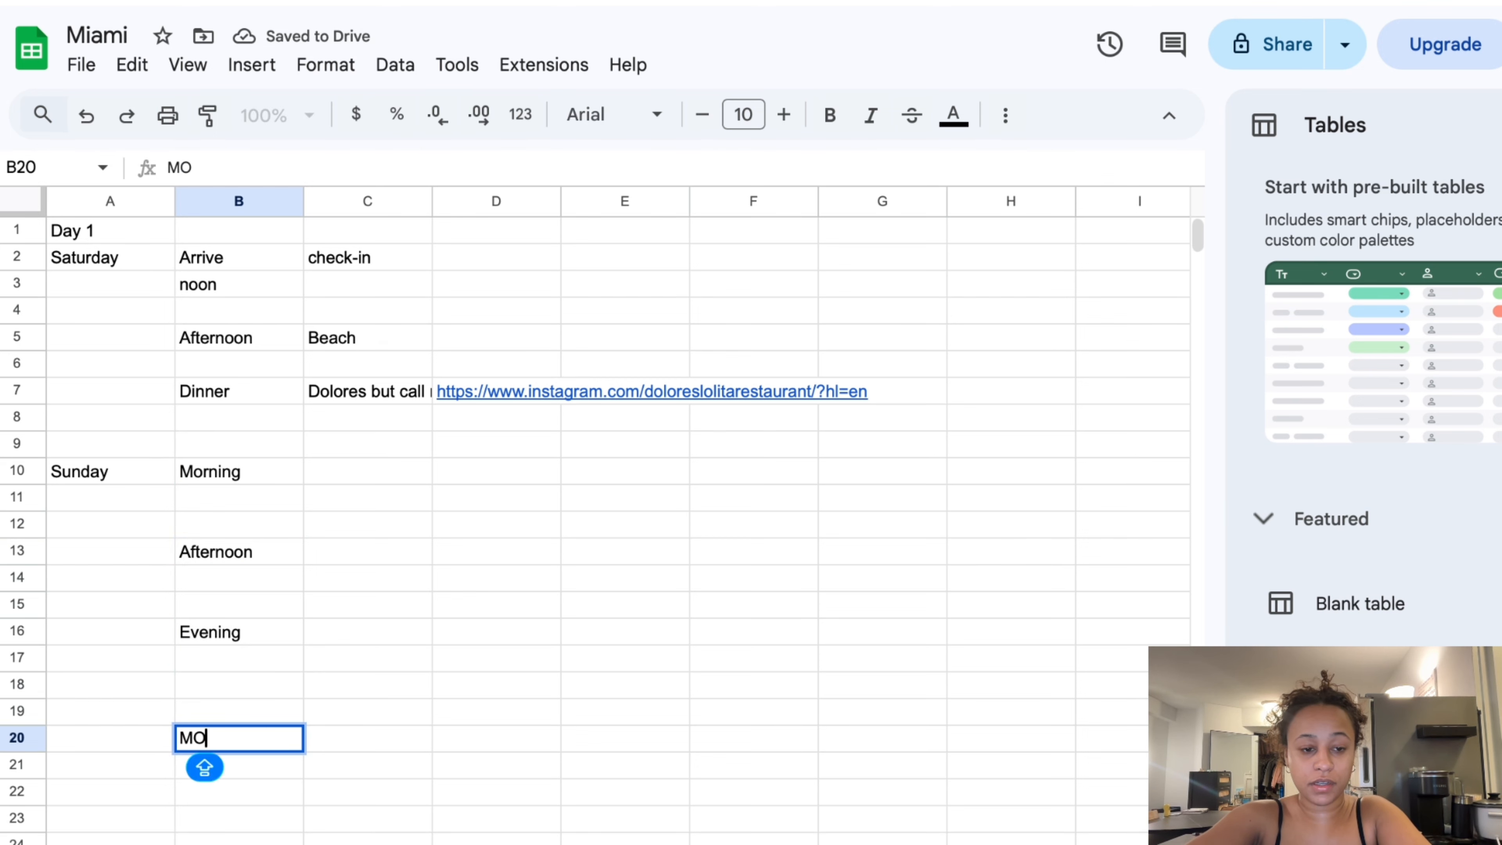
key(Escape)
Enter Monday as the next day of the itinerary in cell A20
click(87, 763)
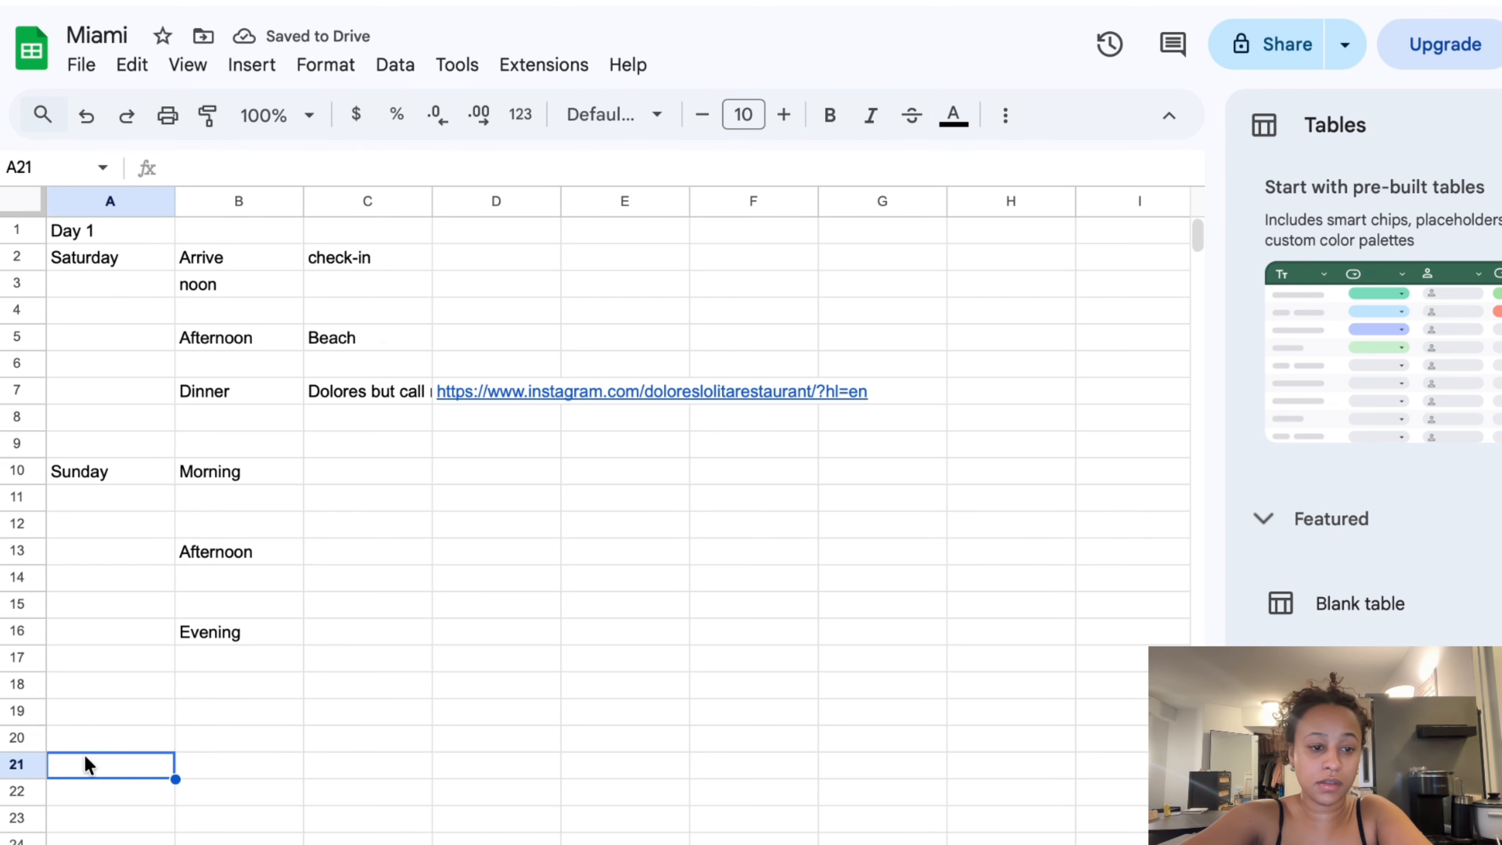
click(96, 730)
text(m)
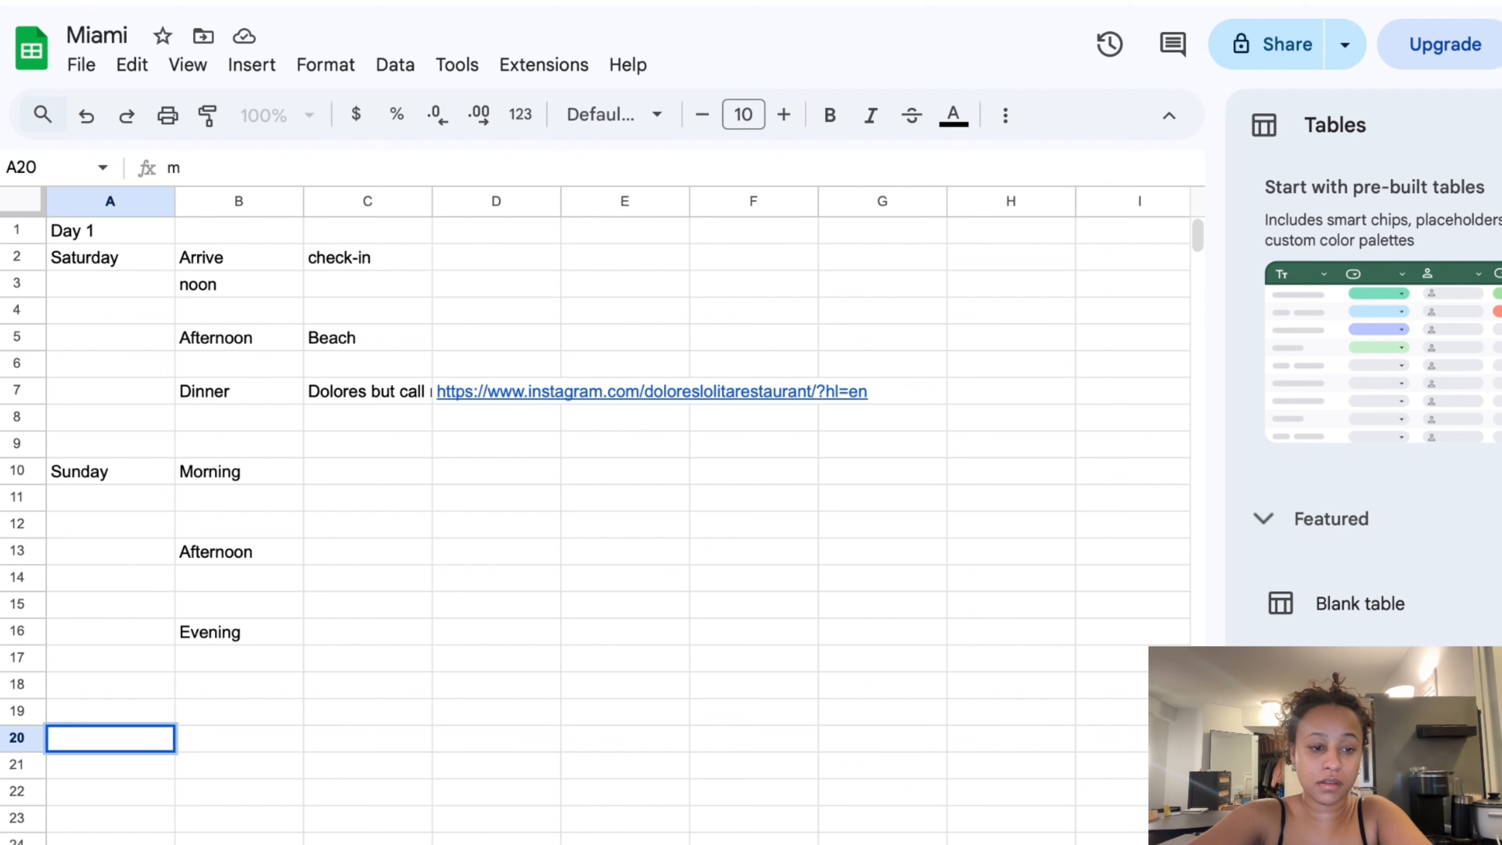
text(OMonday)
key(Return)
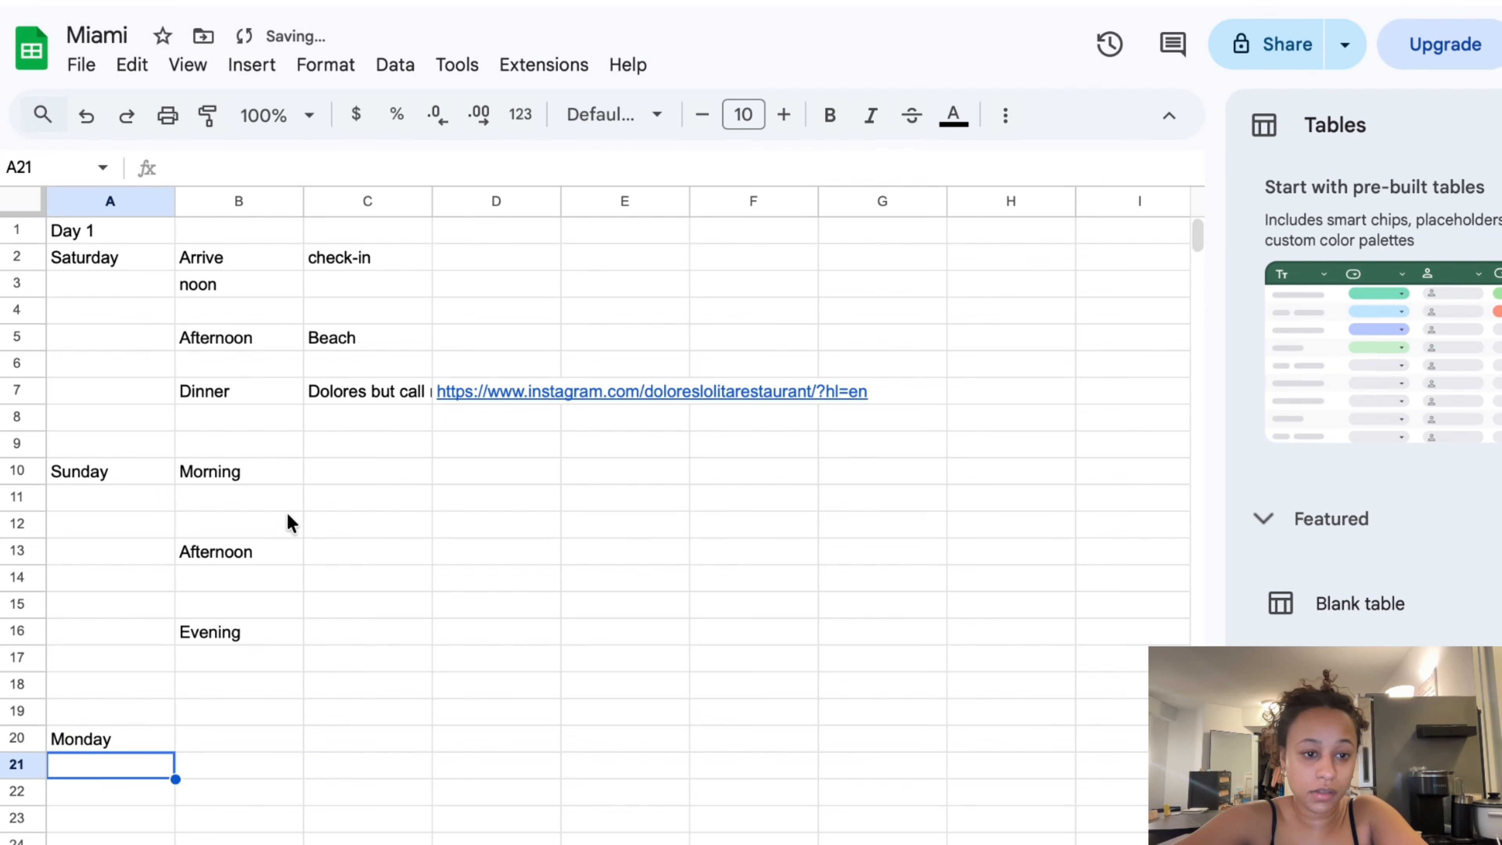
Copy Sunday's Morning, Afternoon and Evening slots from B10:B17 to the Monday block starting at B20
drag(245, 473, 245, 661)
key(ctrl+c)
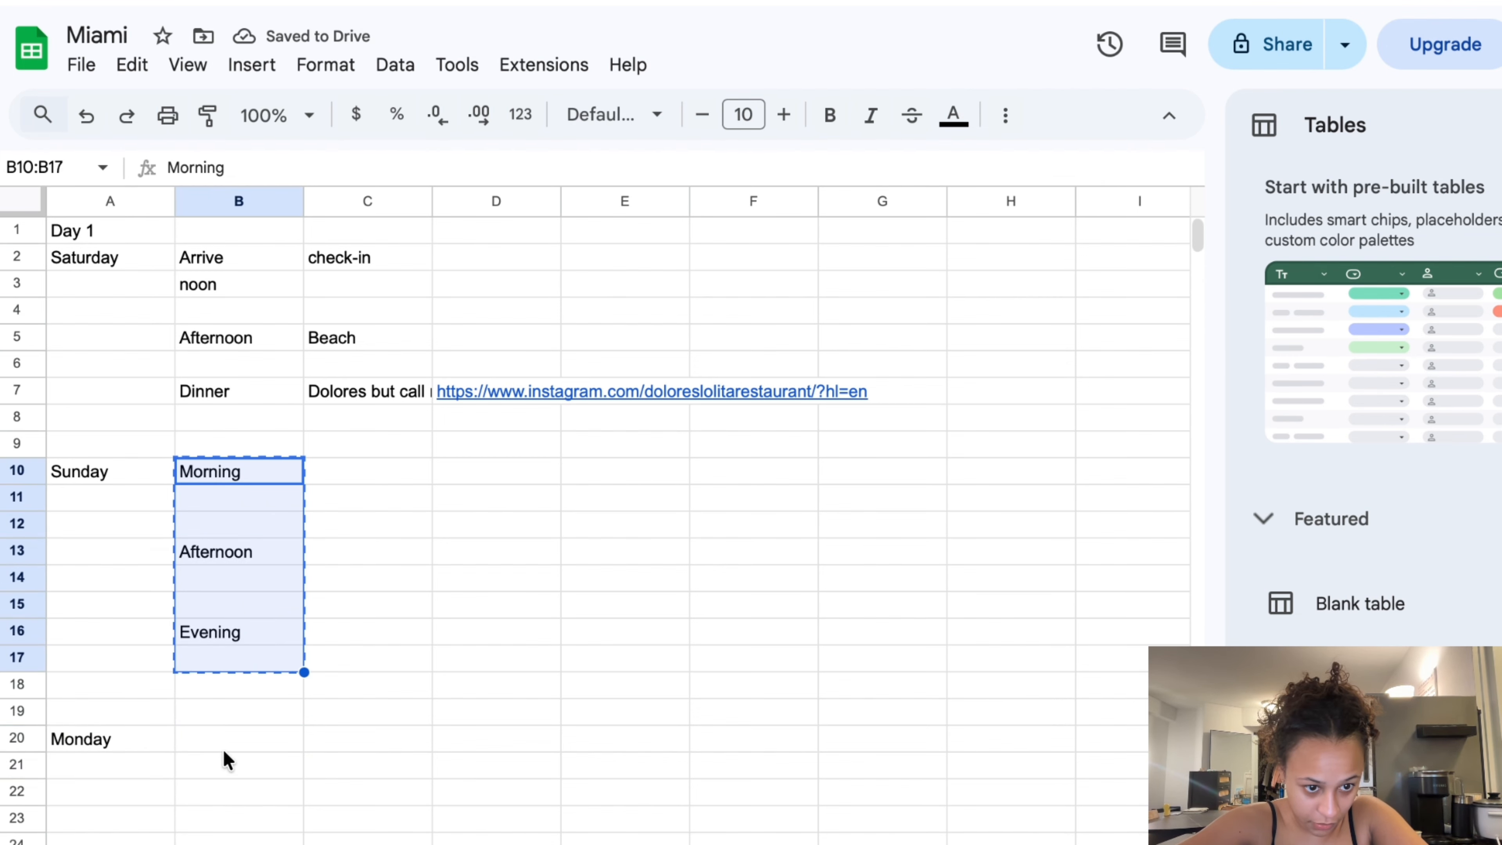
click(222, 738)
key(ctrl+v)
scroll(370, 746, down, 5)
click(214, 589)
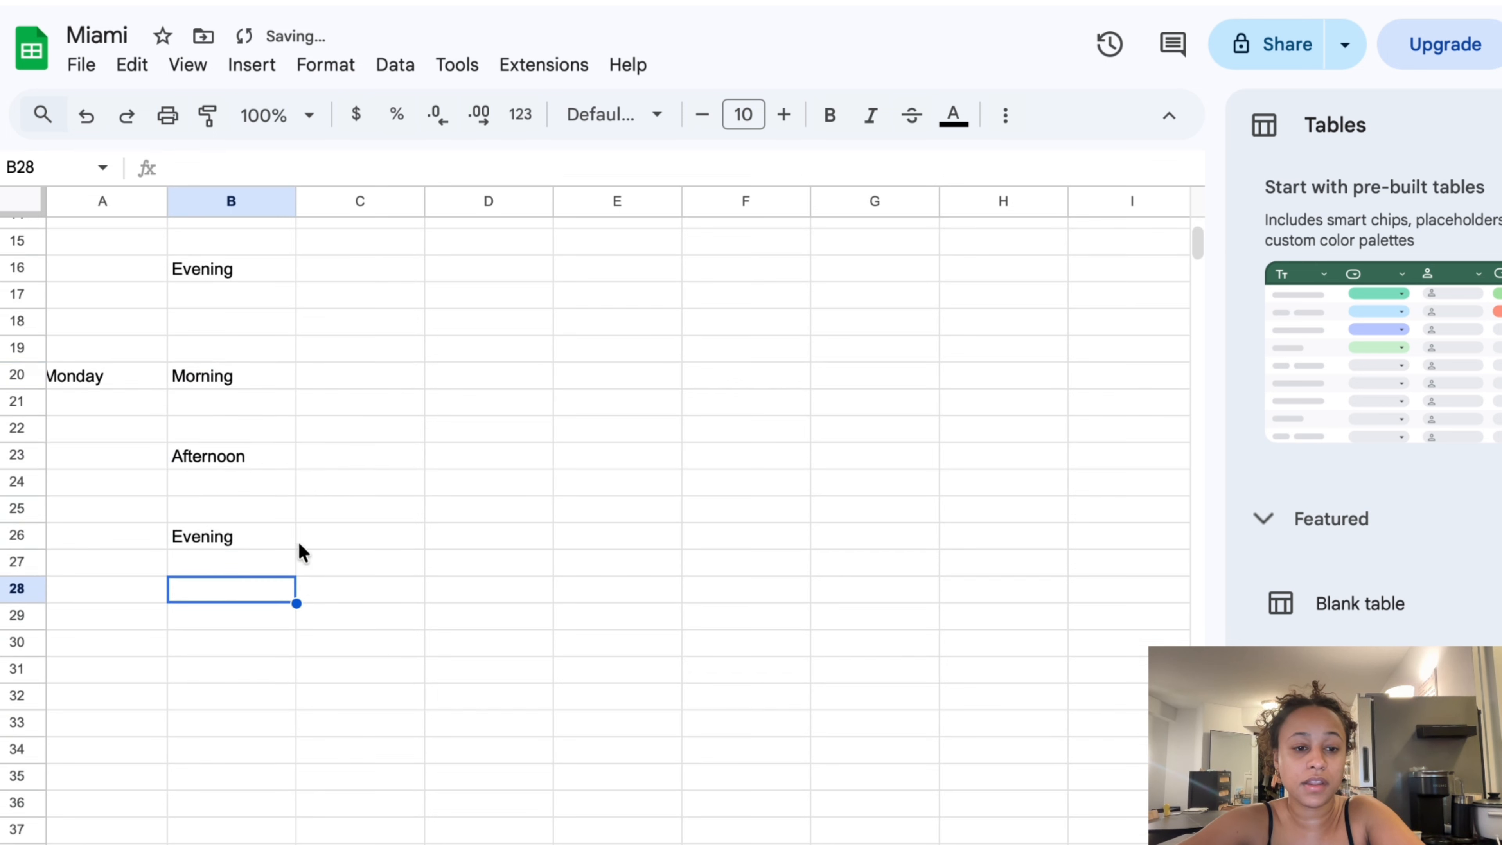
Fill in Monday's plans with Flight Back for the evening in C26 and Drive Back for the afternoon in C23
click(324, 536)
text(Flight Back)
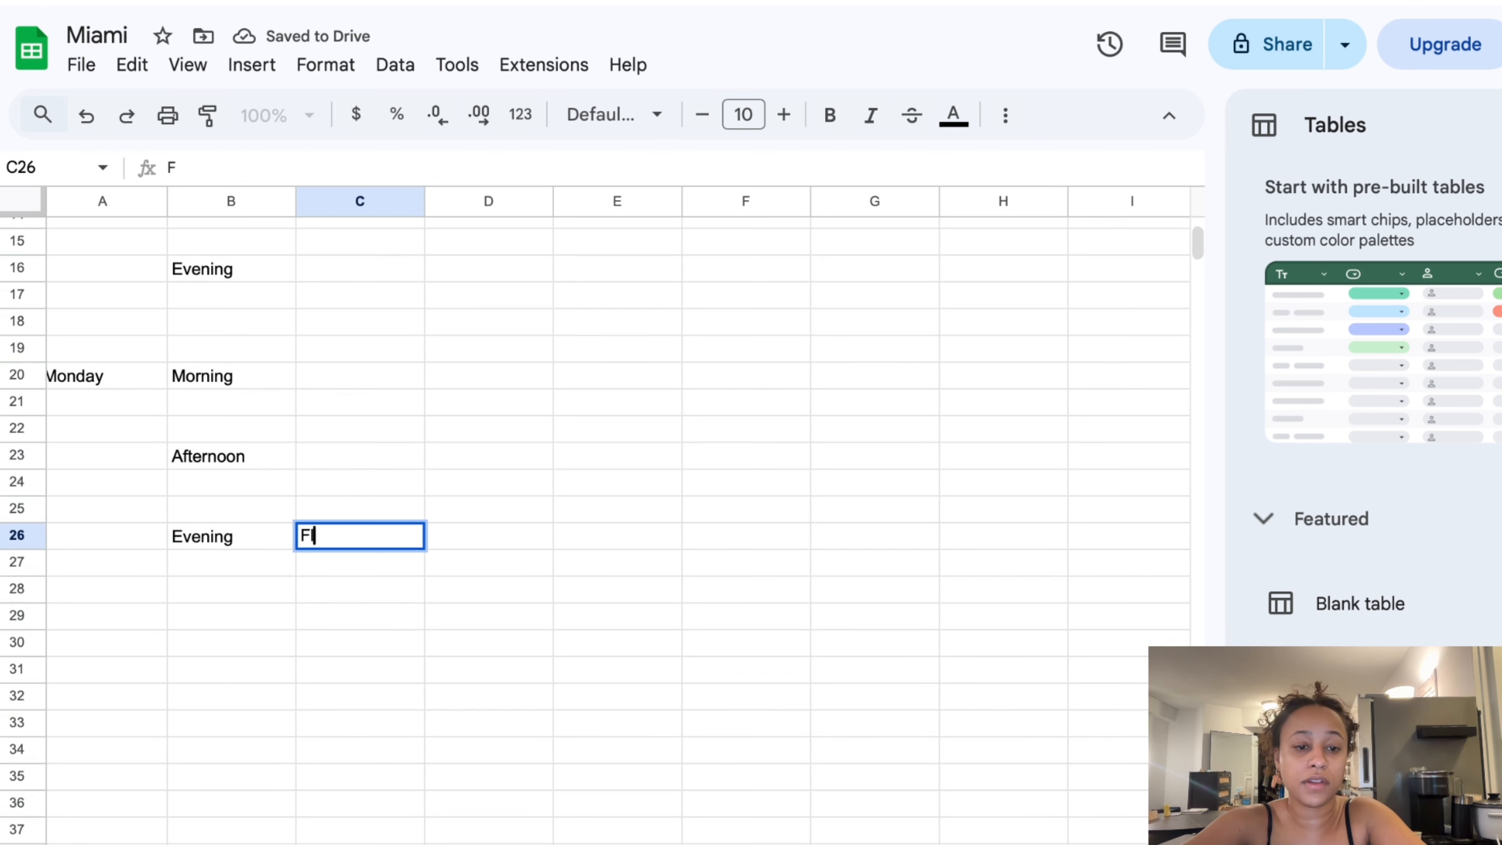
key(Return)
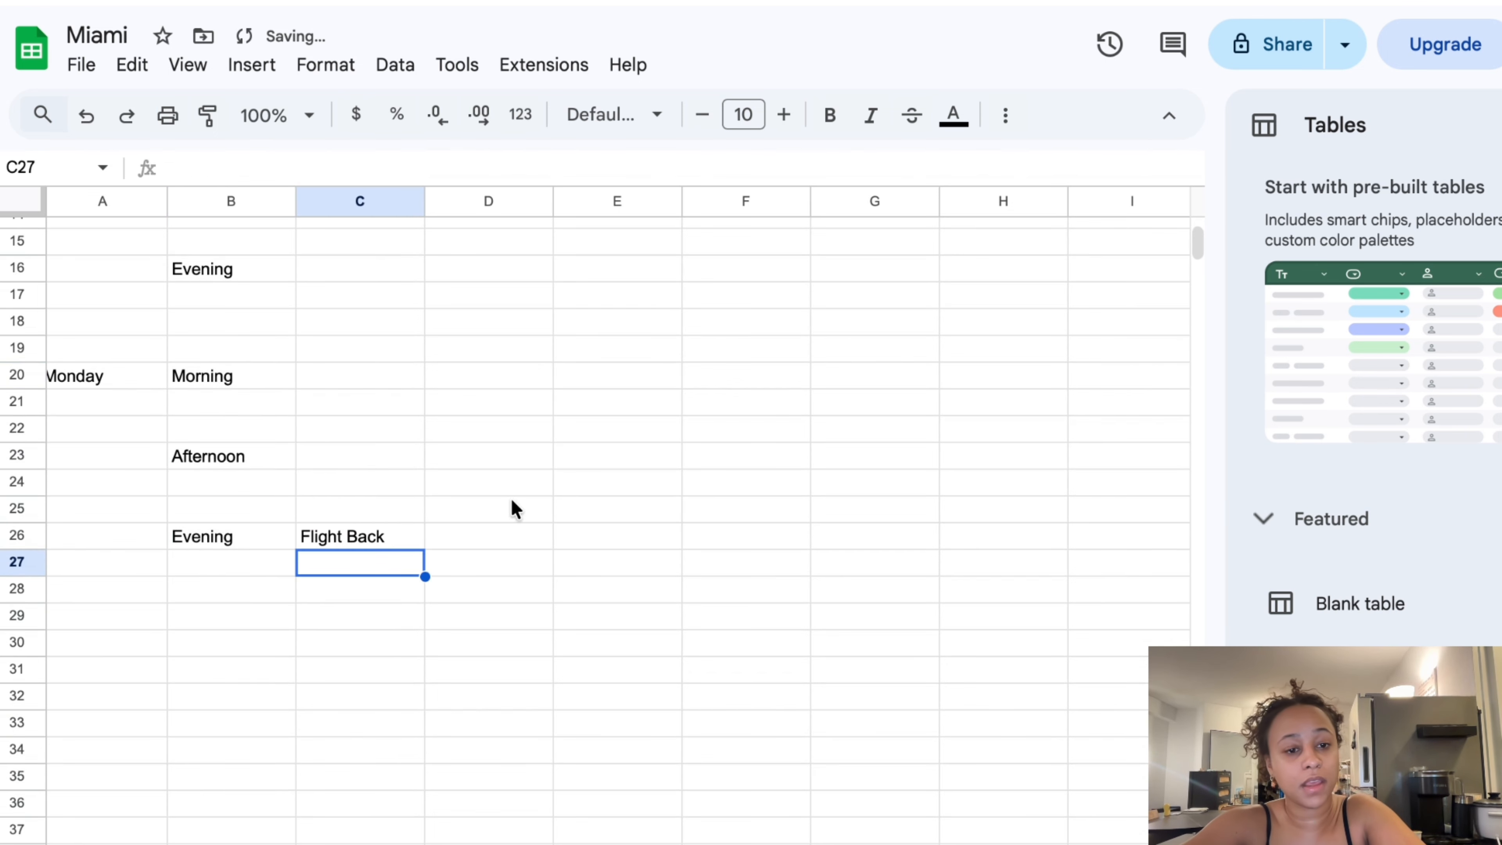
click(387, 447)
text(Drive )
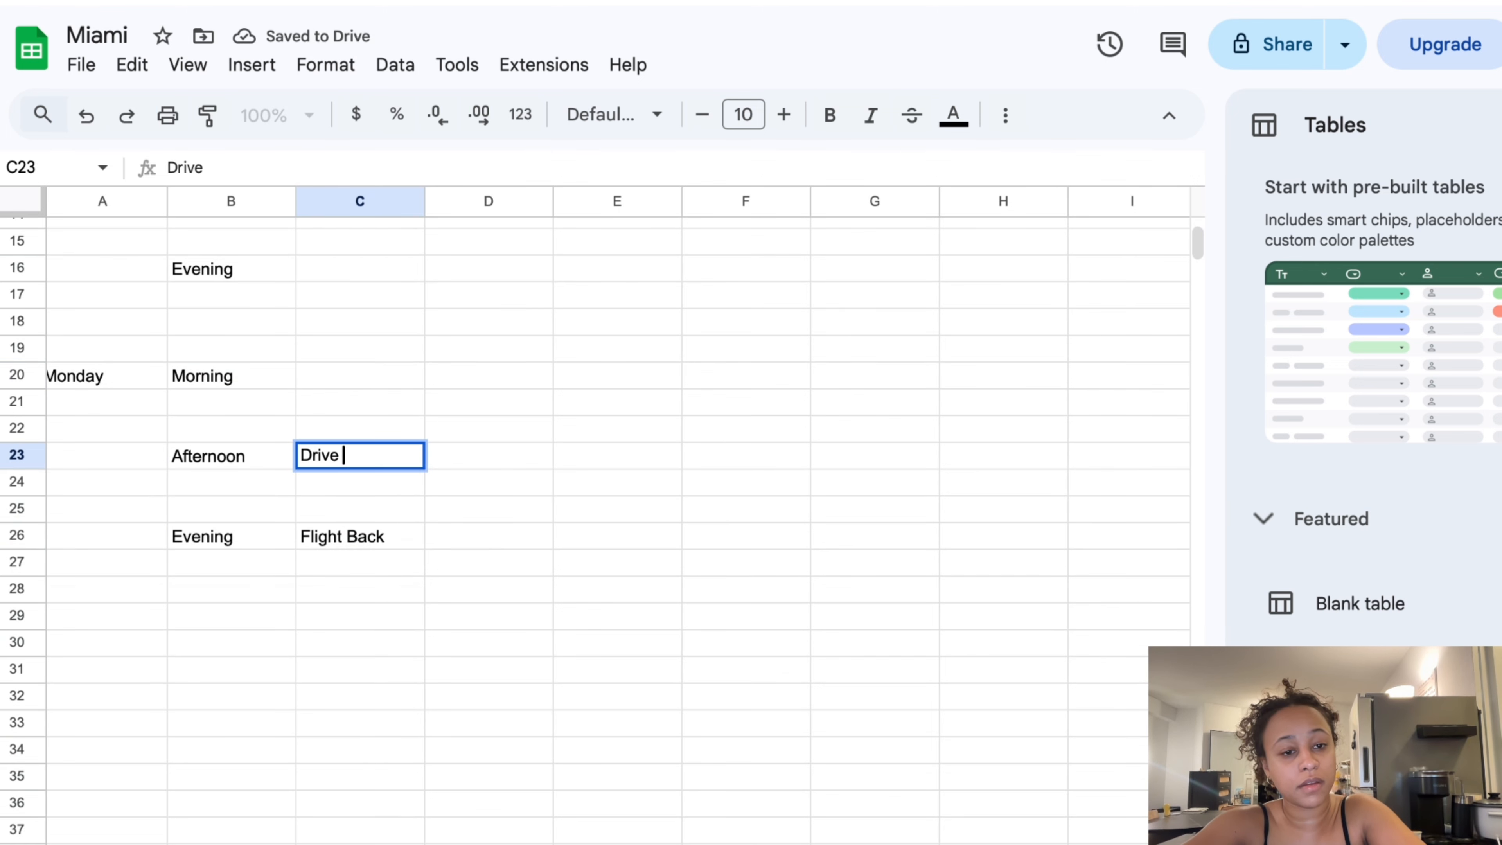
text(Back)
key(Return)
Enter Brunch as Monday's morning activity in cell C20
click(349, 384)
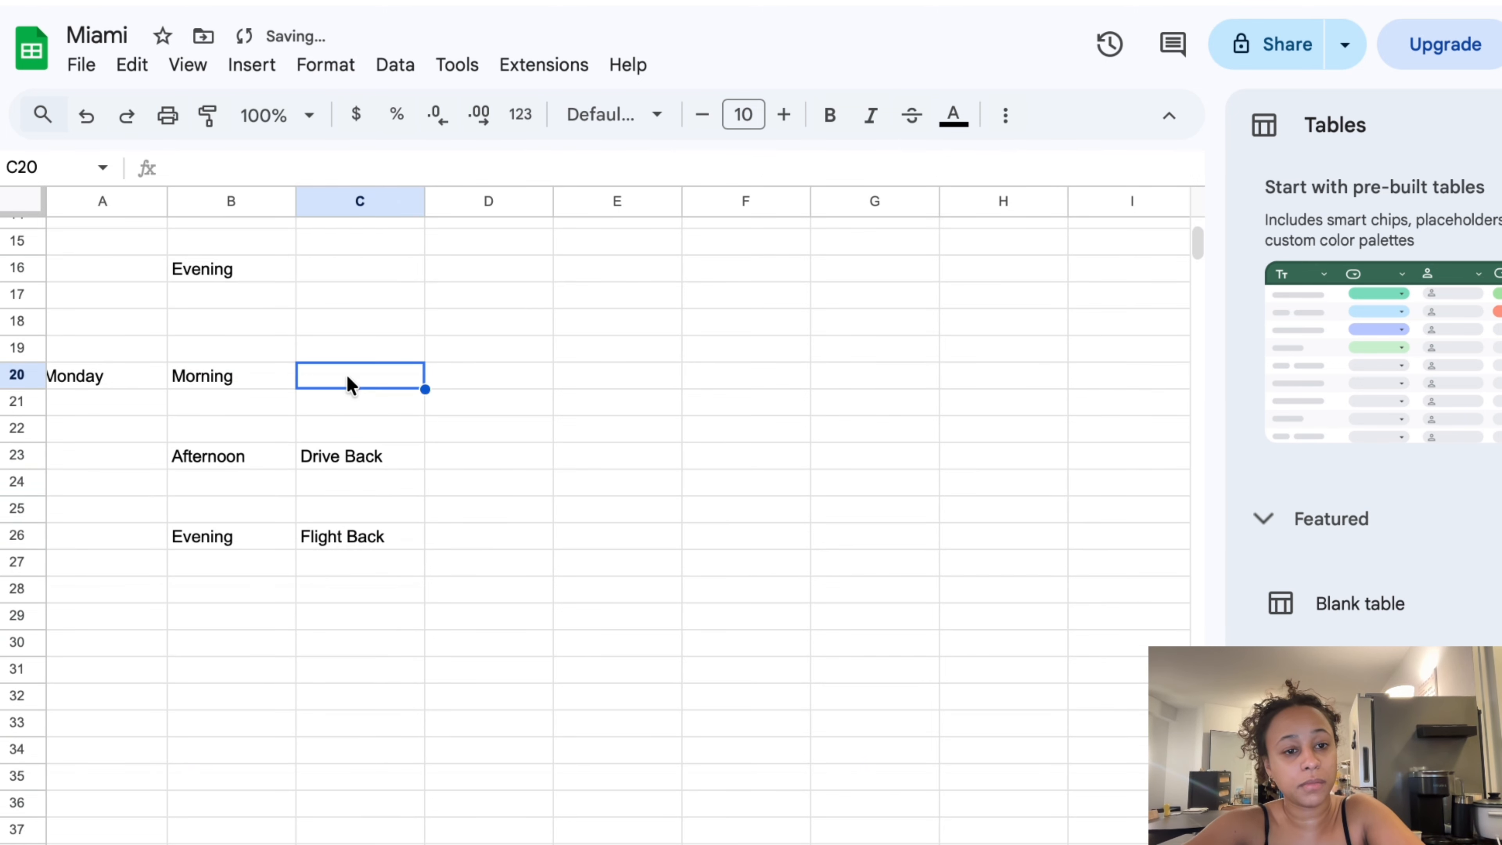
text(Brunch)
key(Return)
Review the Saturday, Sunday and Monday plans to see which time slots still need activities
click(468, 361)
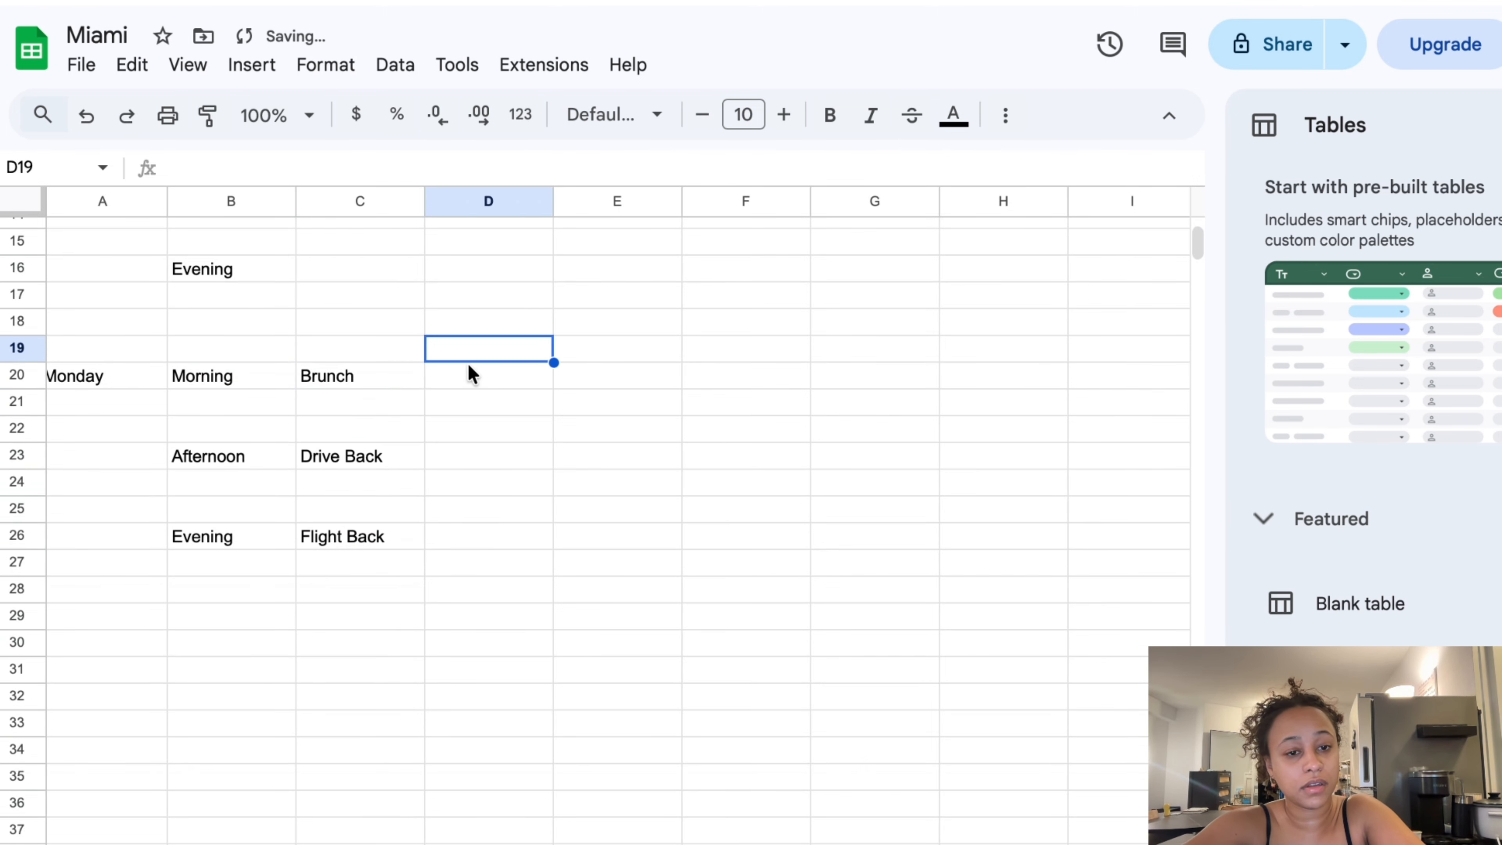
click(464, 382)
scroll(464, 382, up, 5)
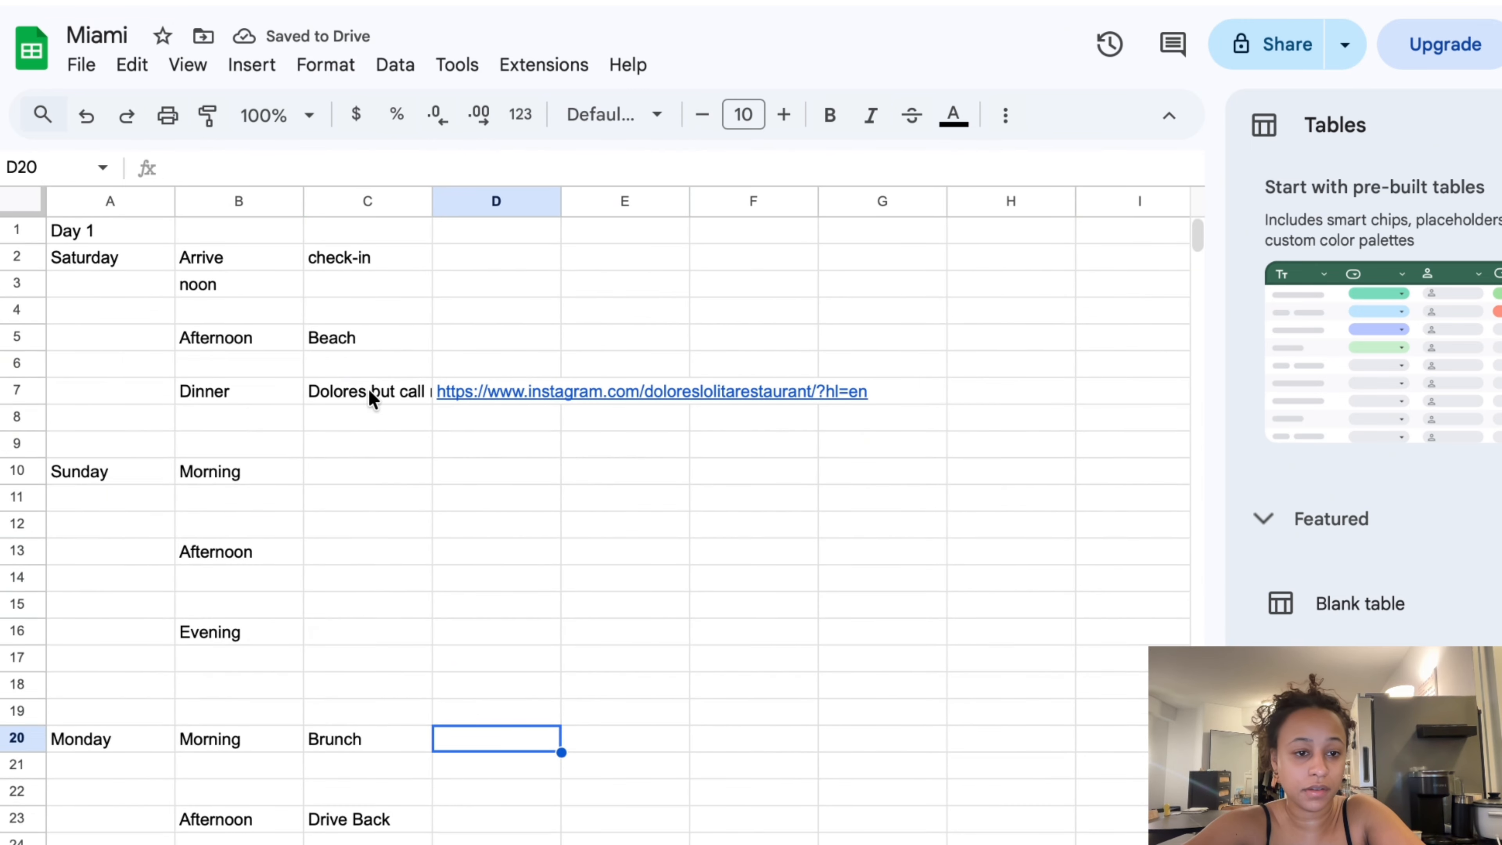
click(348, 392)
scroll(346, 396, down, 2)
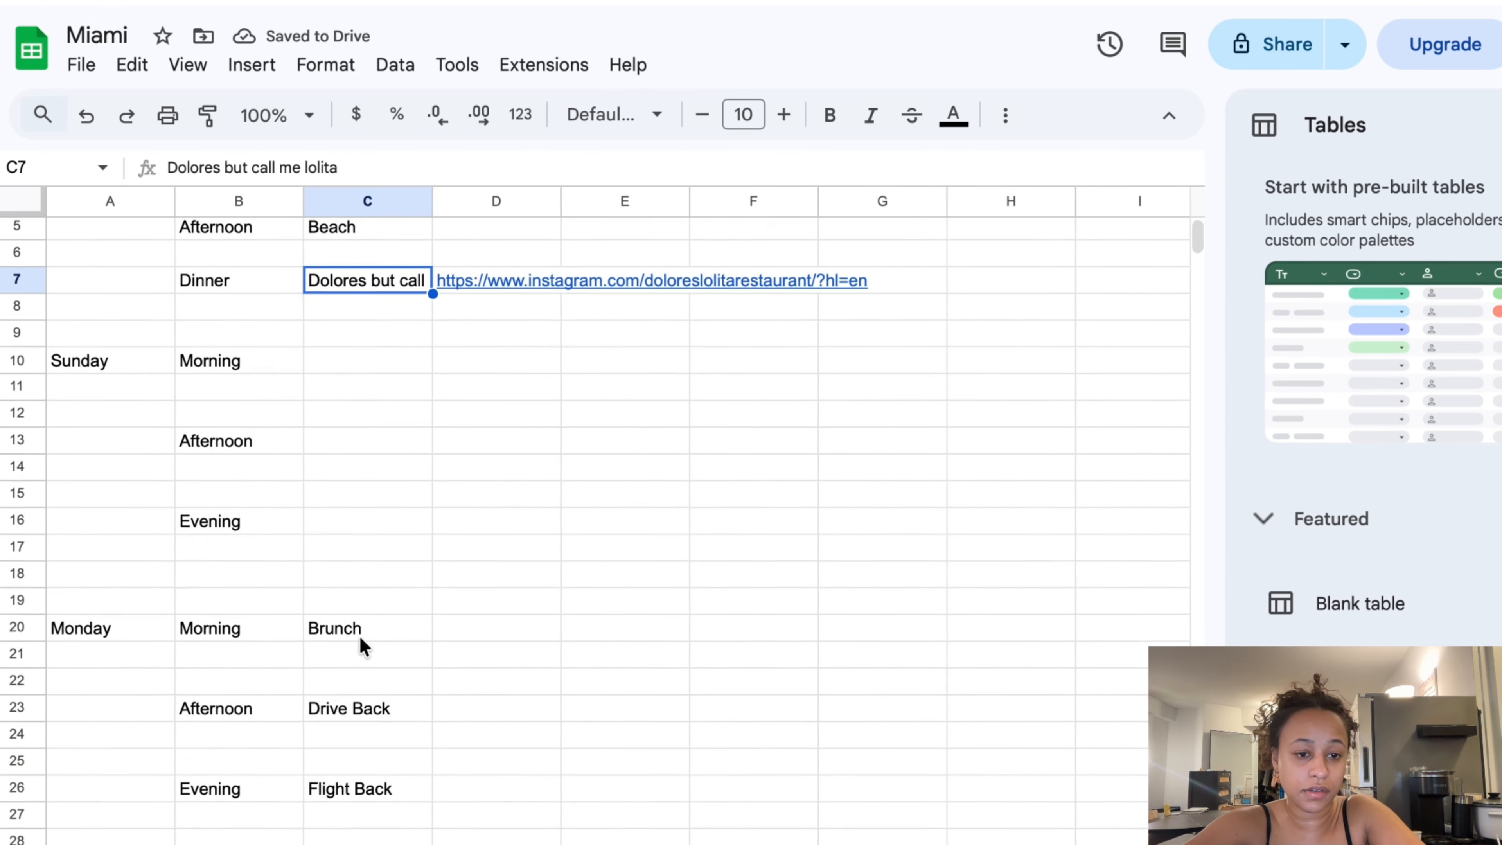
scroll(359, 636, up, 2)
click(356, 482)
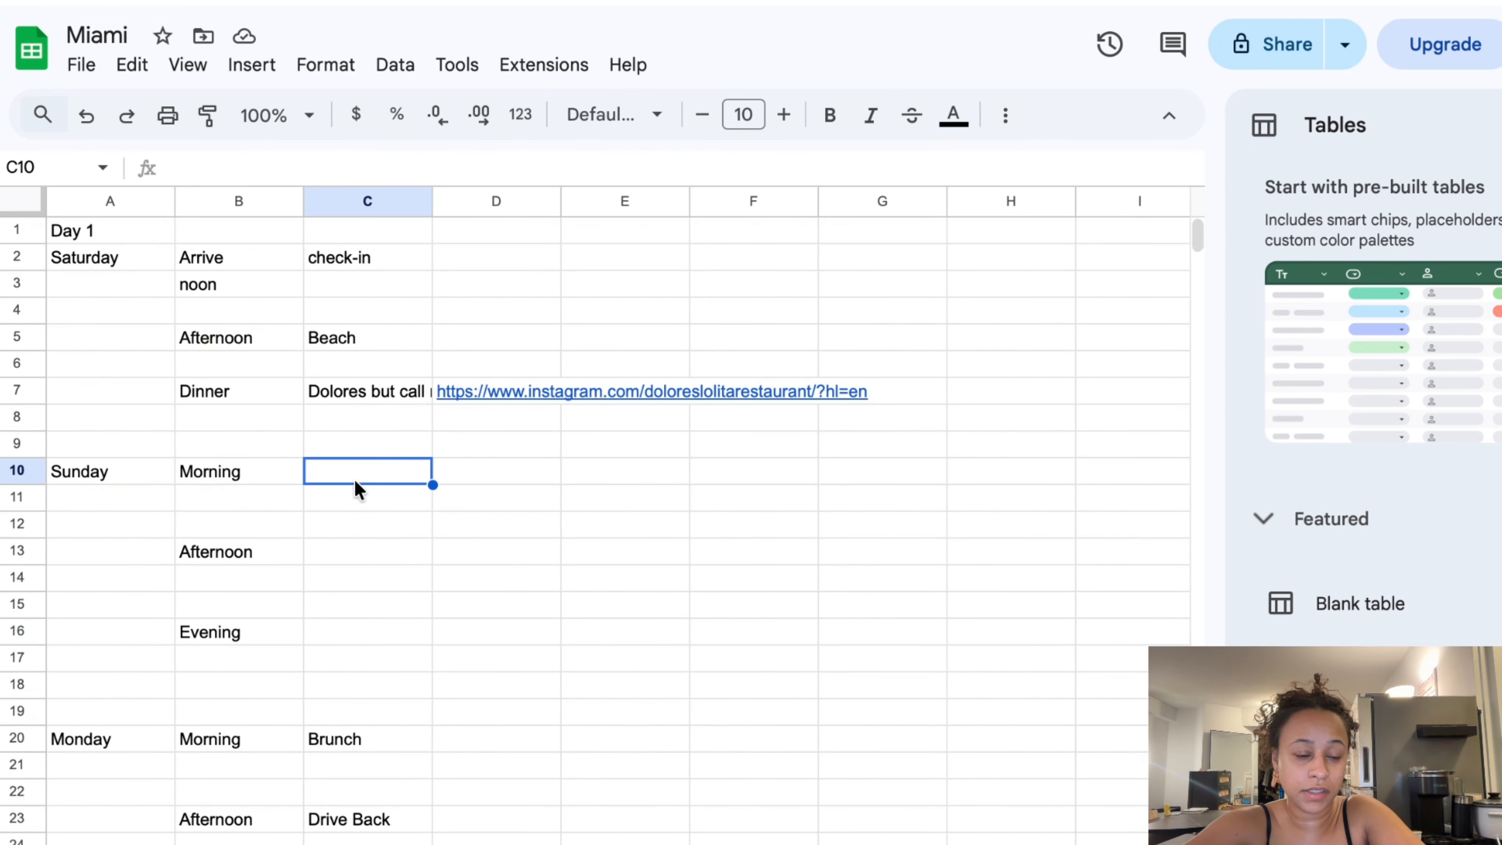
scroll(357, 483, down, 1)
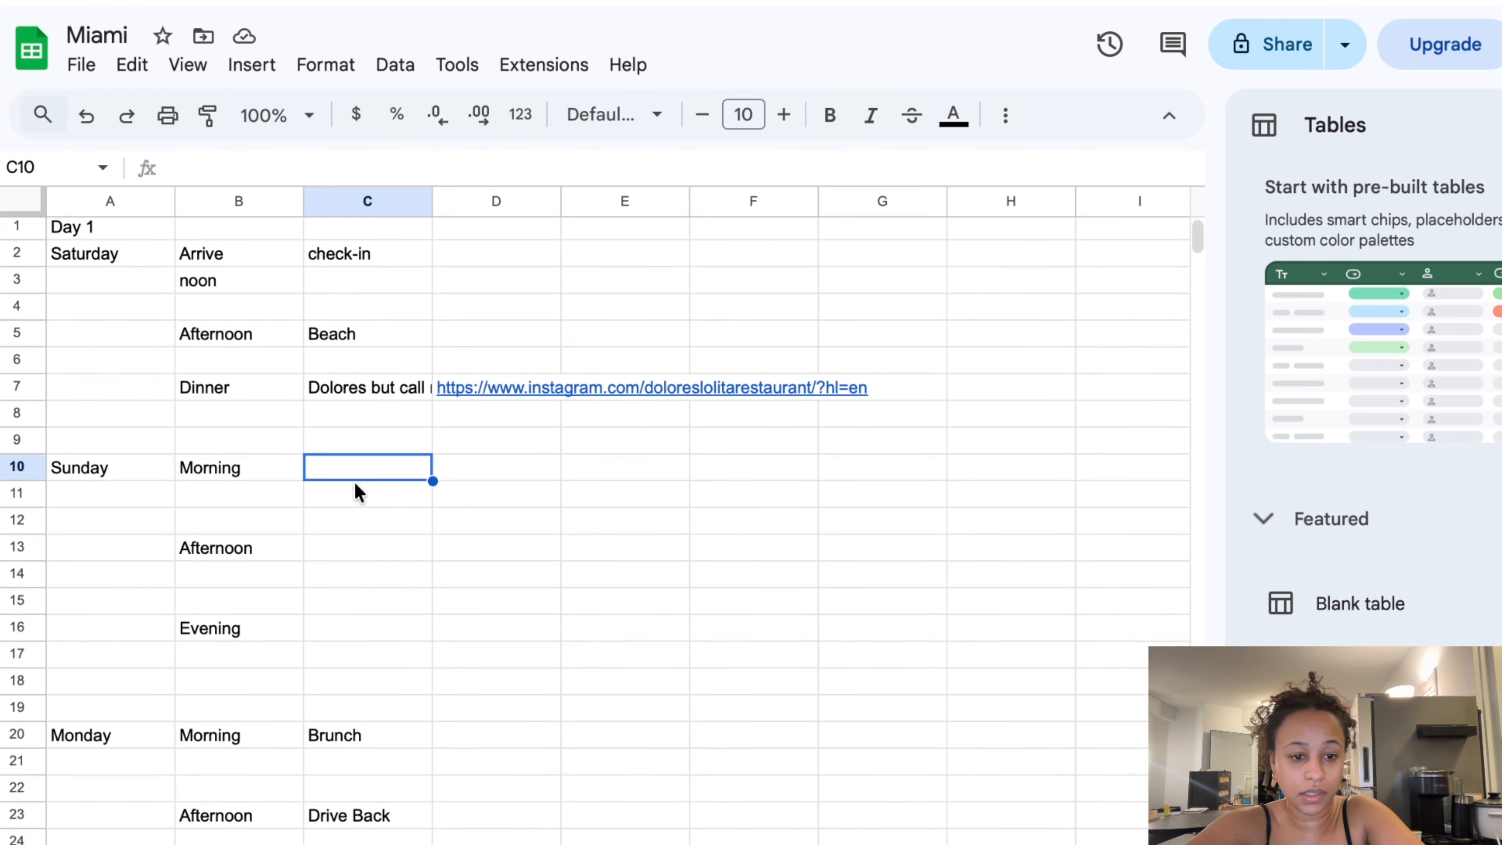
click(480, 725)
scroll(480, 725, down, 3)
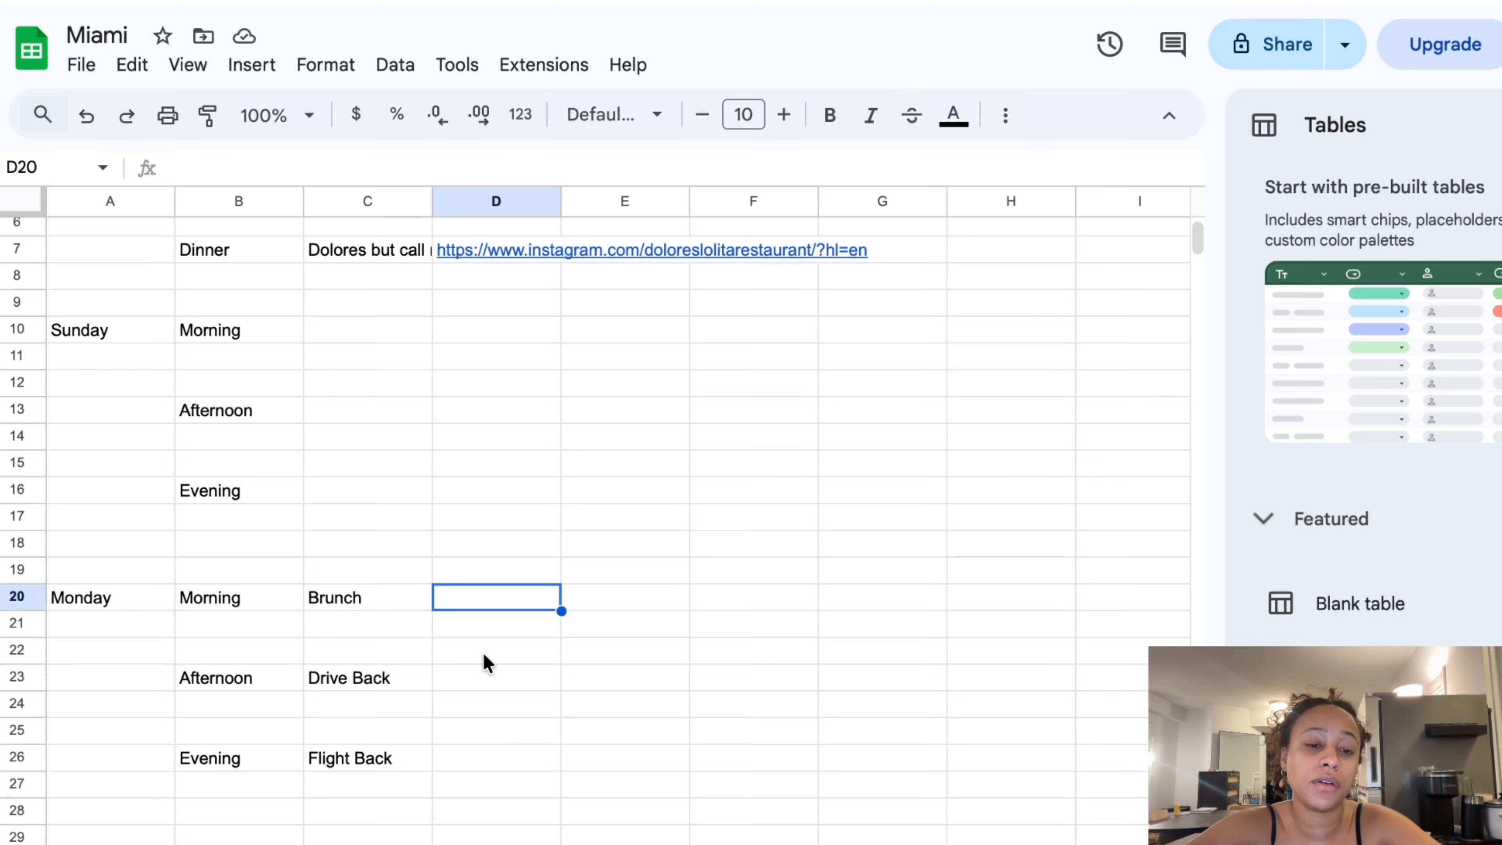
scroll(486, 662, up, 1)
scroll(486, 663, up, 2)
scroll(486, 662, down, 2)
scroll(486, 662, up, 2)
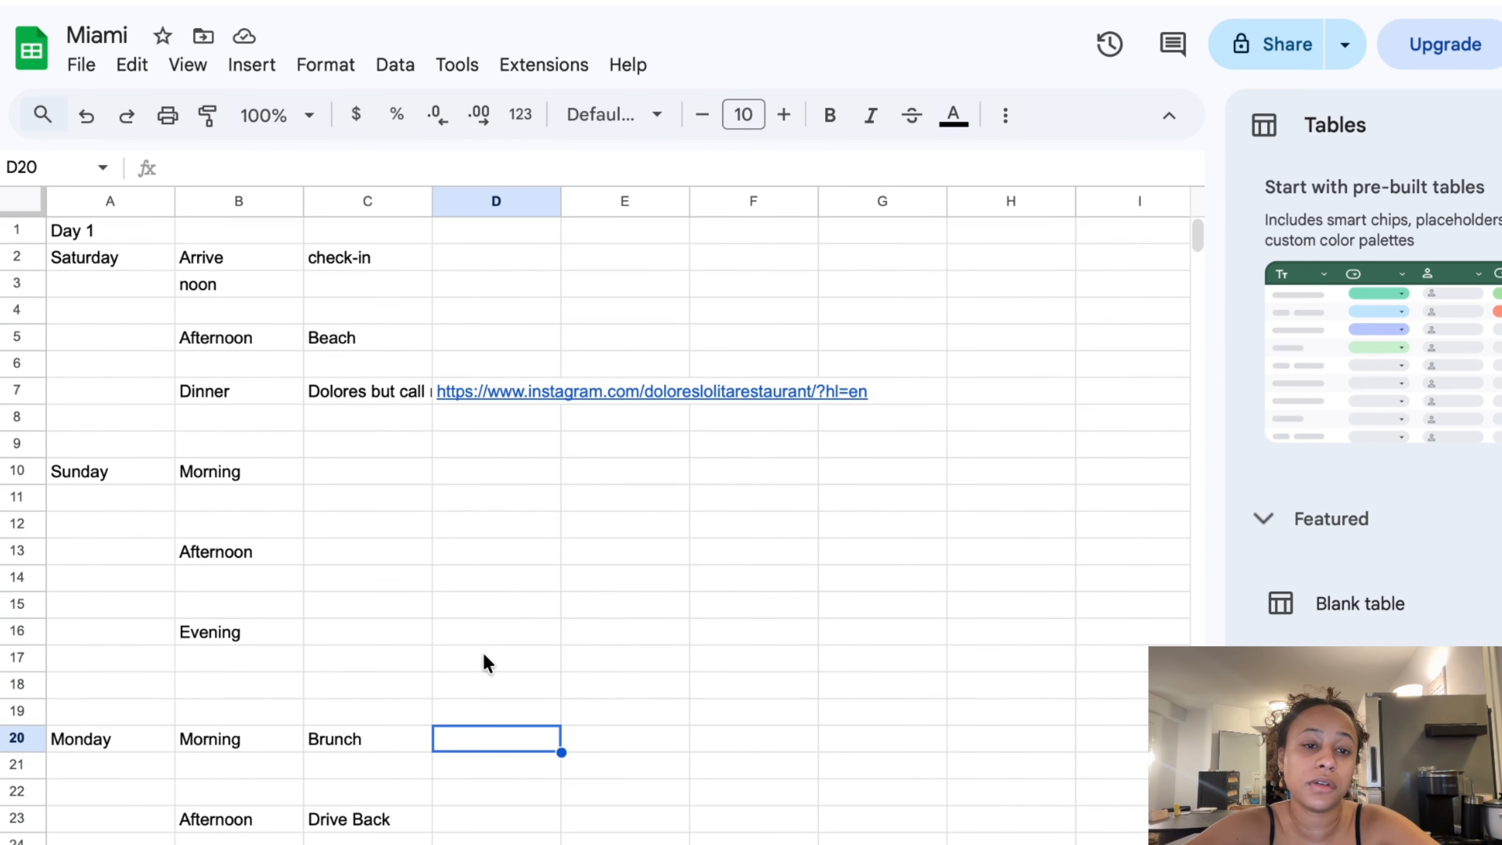
scroll(402, 349, down, 3)
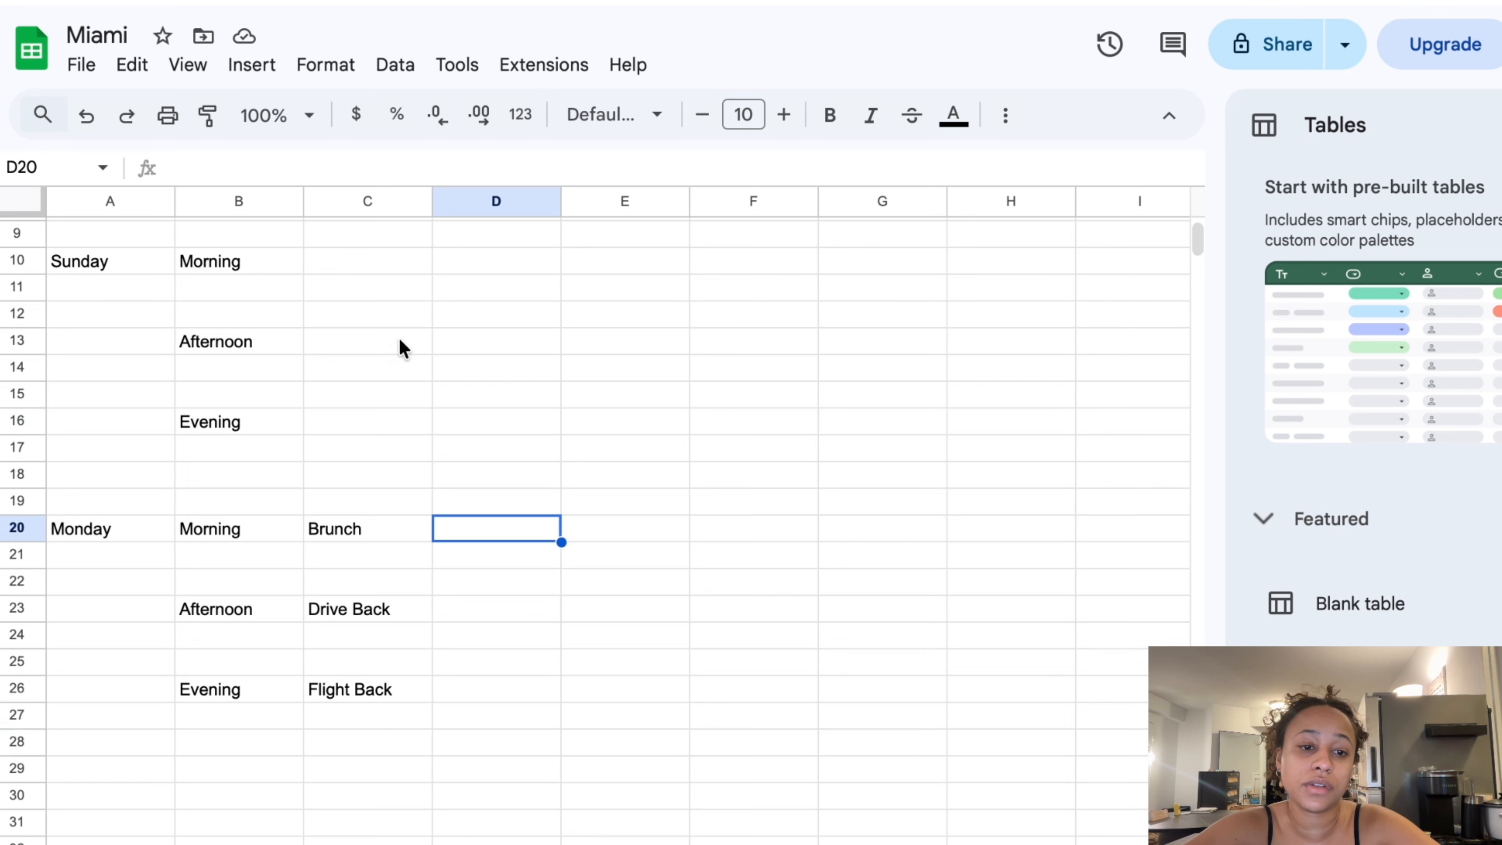
Set Monday's morning activity in C20 to Breakfast and enter Palacia de los Jugos as the place in D20
click(346, 521)
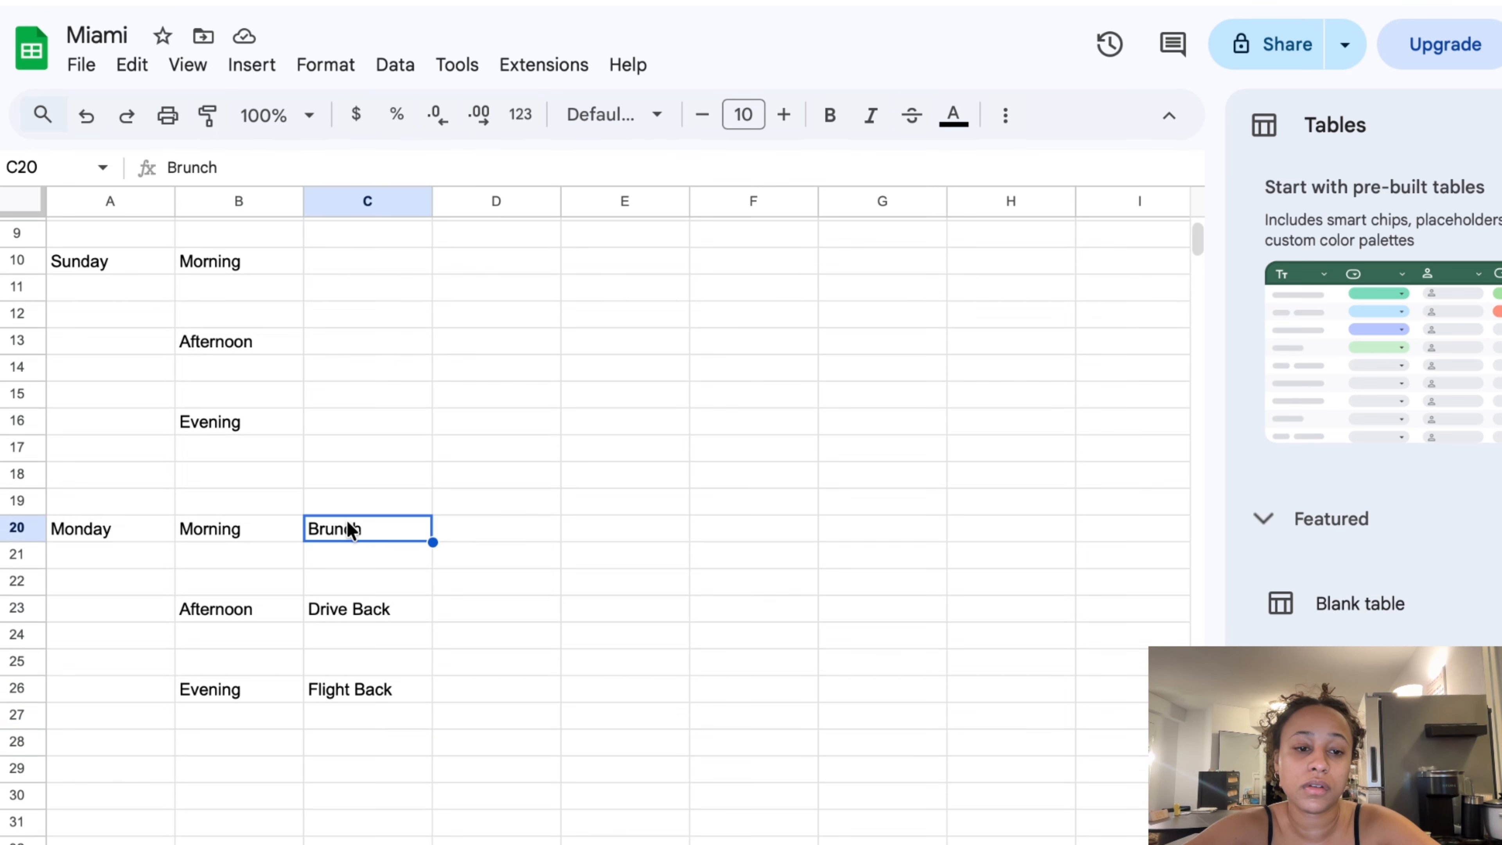
text(Breakfast)
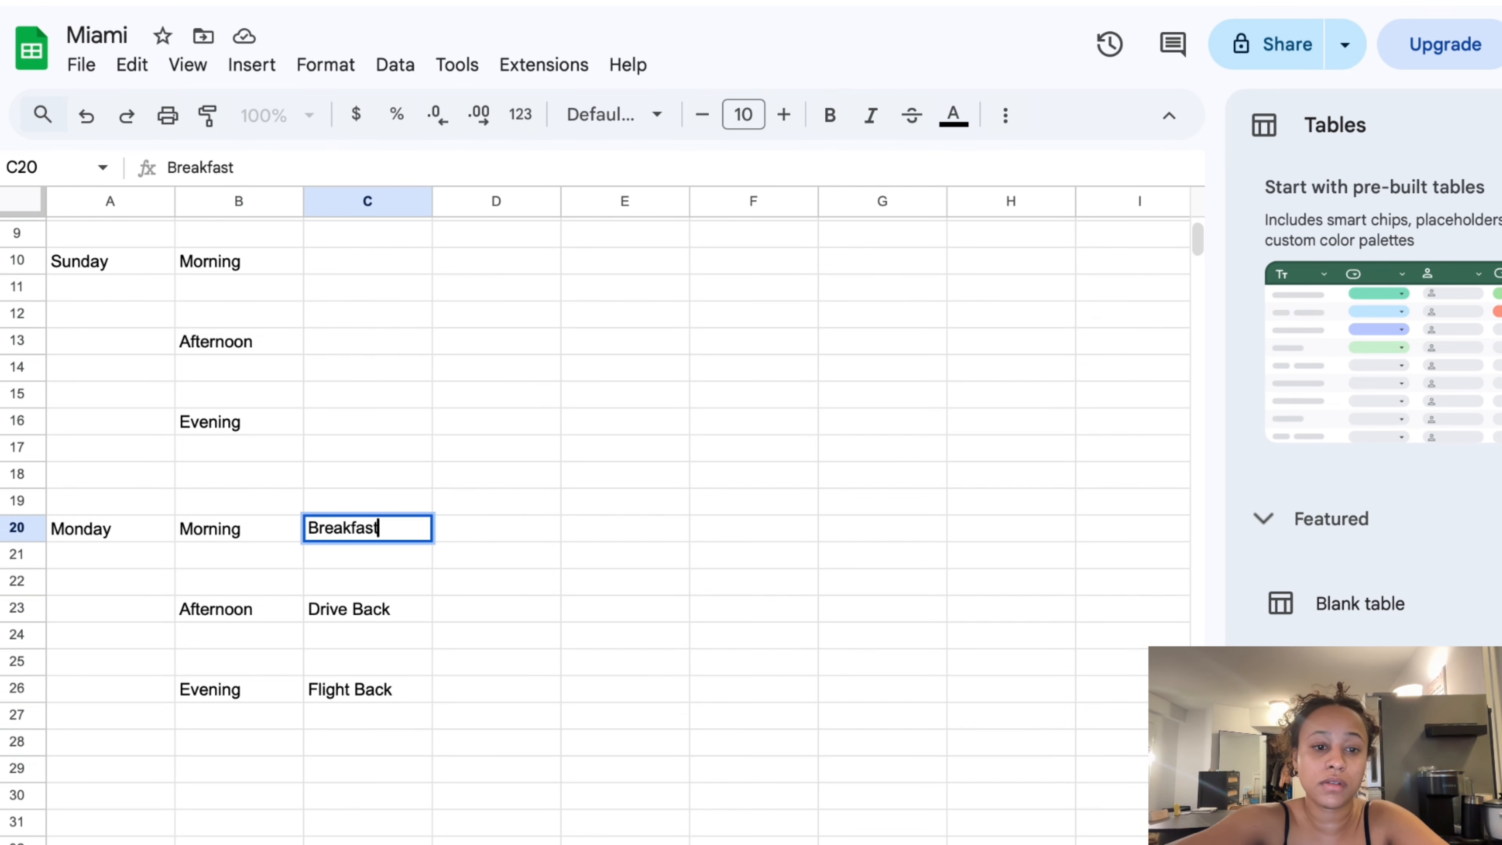
key(Tab)
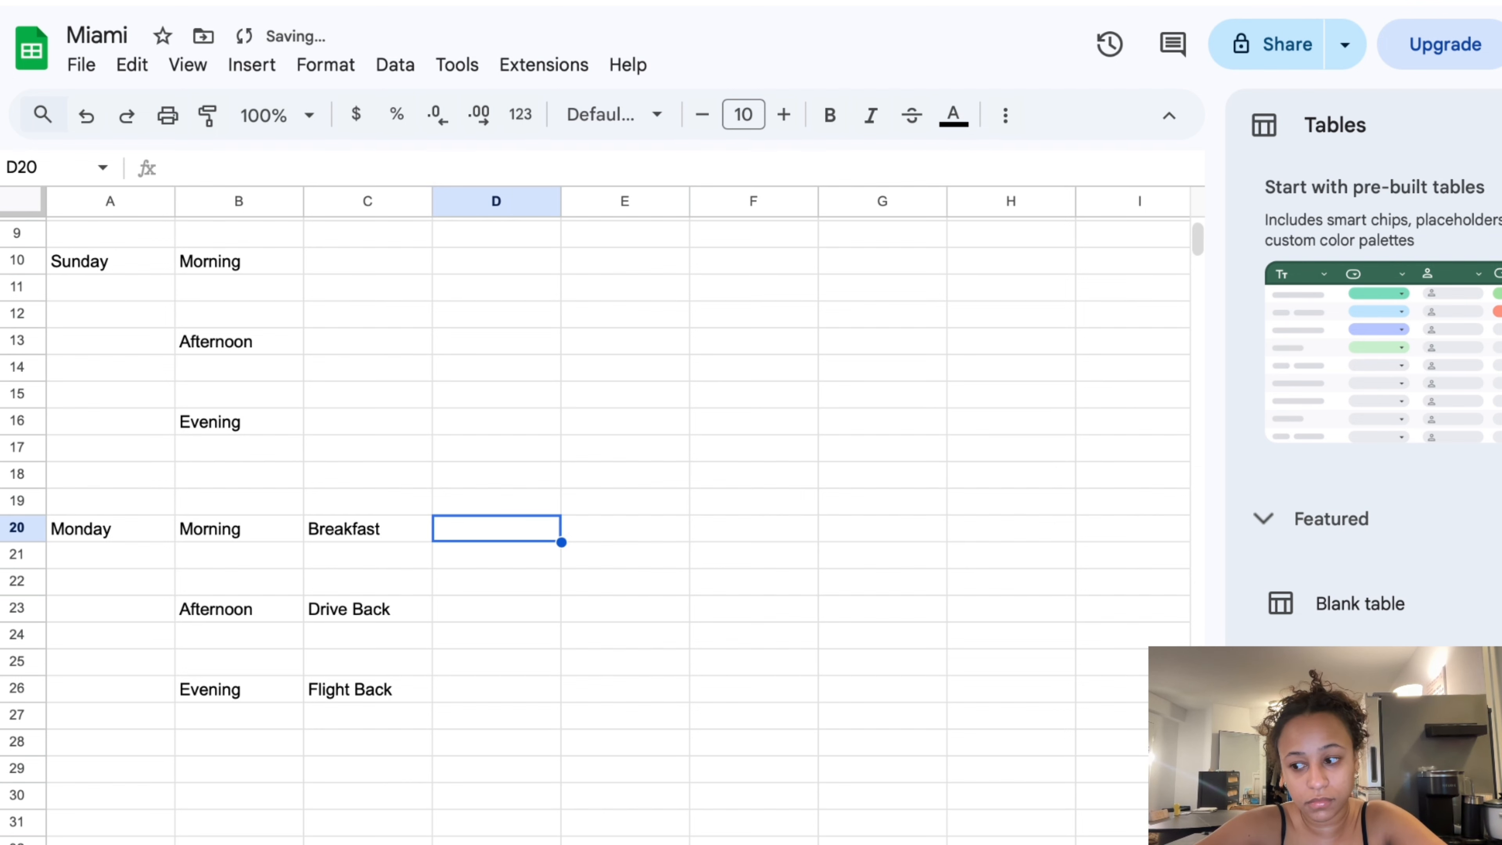
text(P)
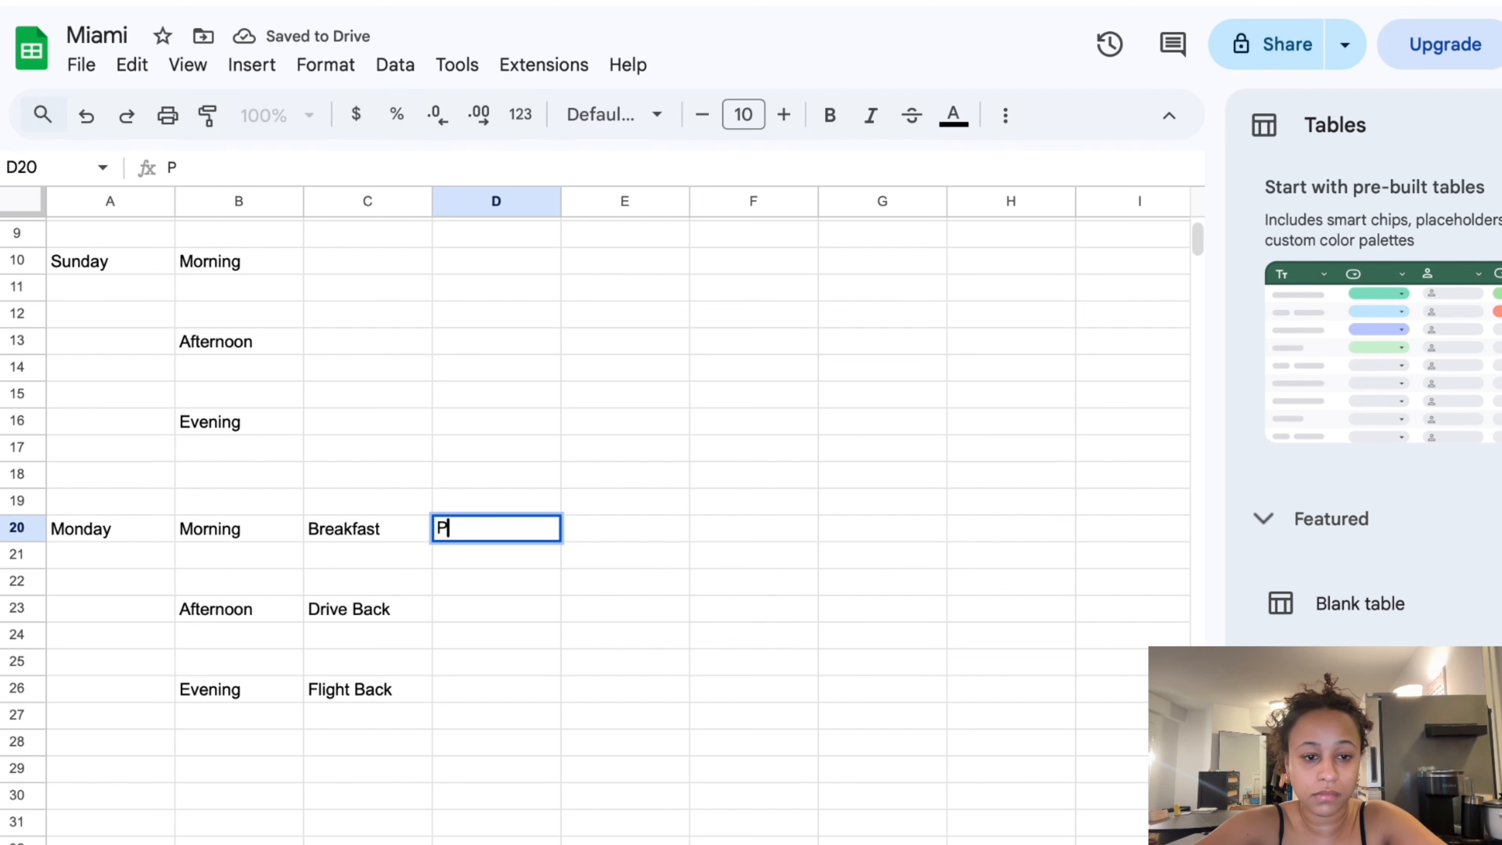
text(alacia de)
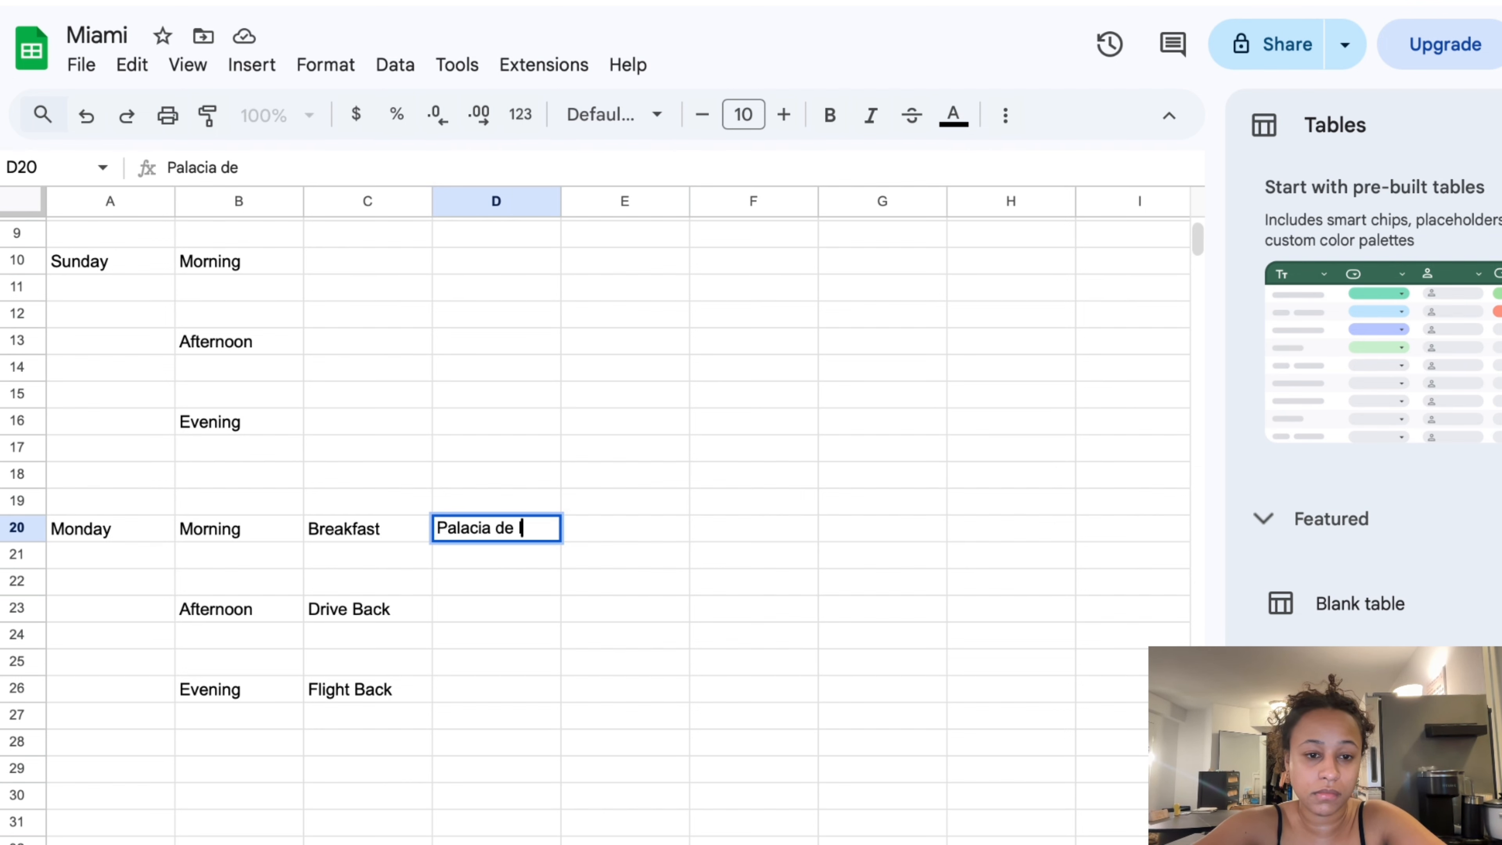
text( los Jugos)
key(Return)
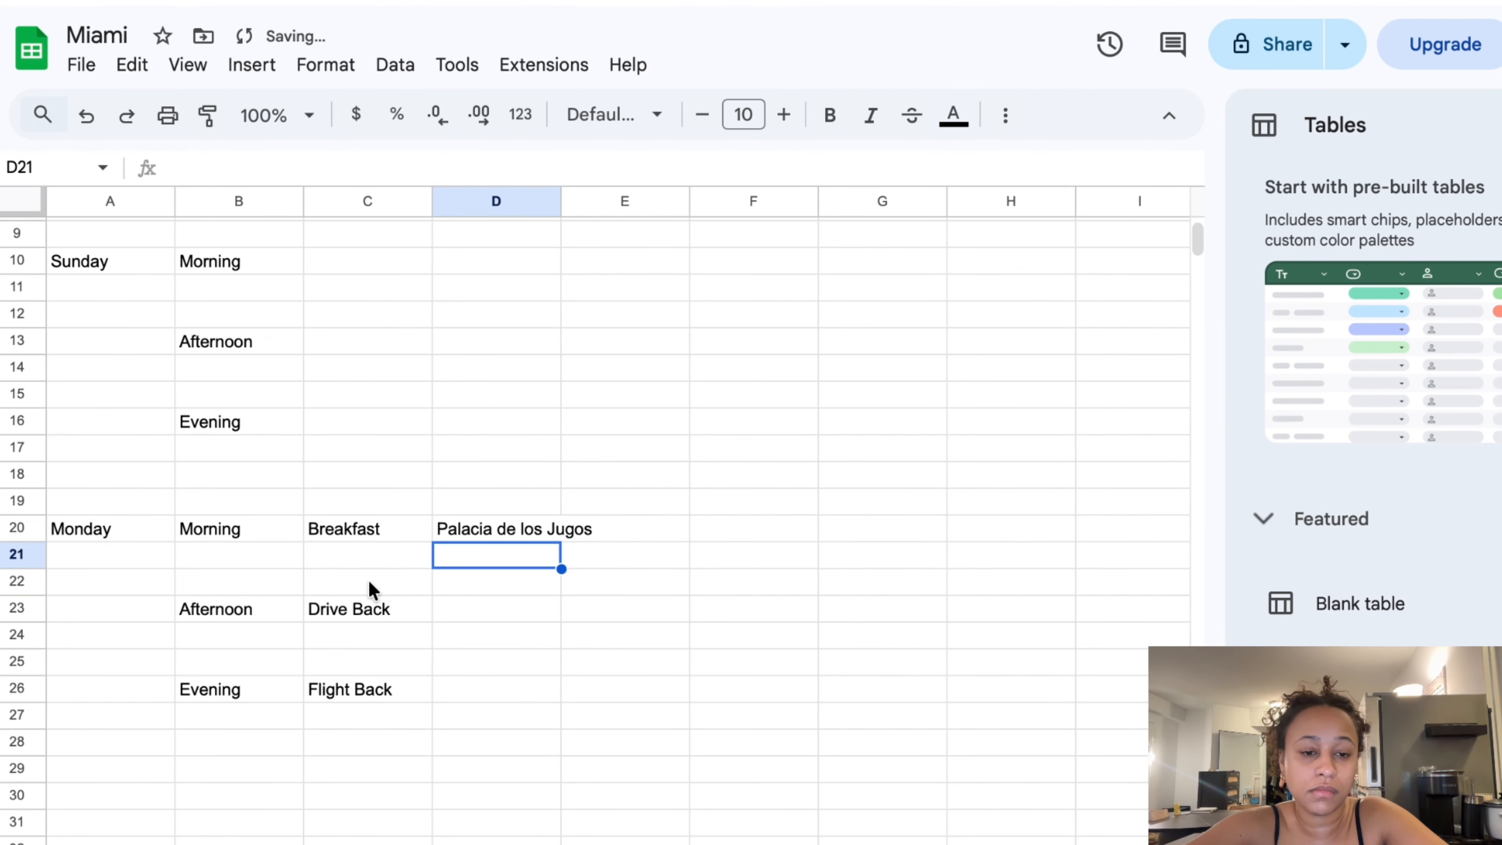
Enter 4pm Kybba as Sunday's afternoon activity in cell C13
scroll(420, 587, up, 4)
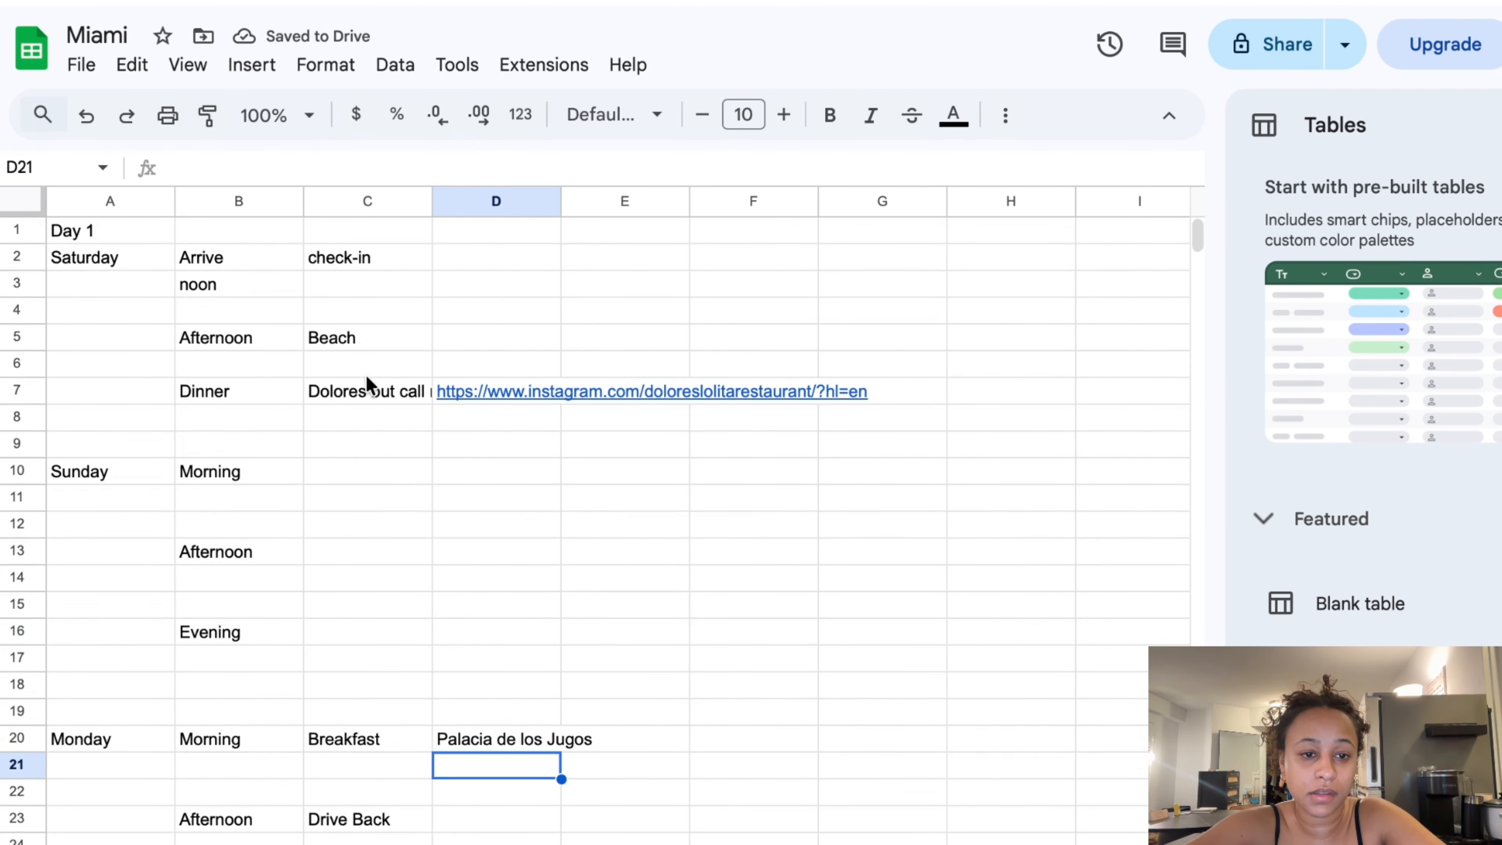
click(366, 372)
click(314, 471)
click(201, 480)
click(351, 572)
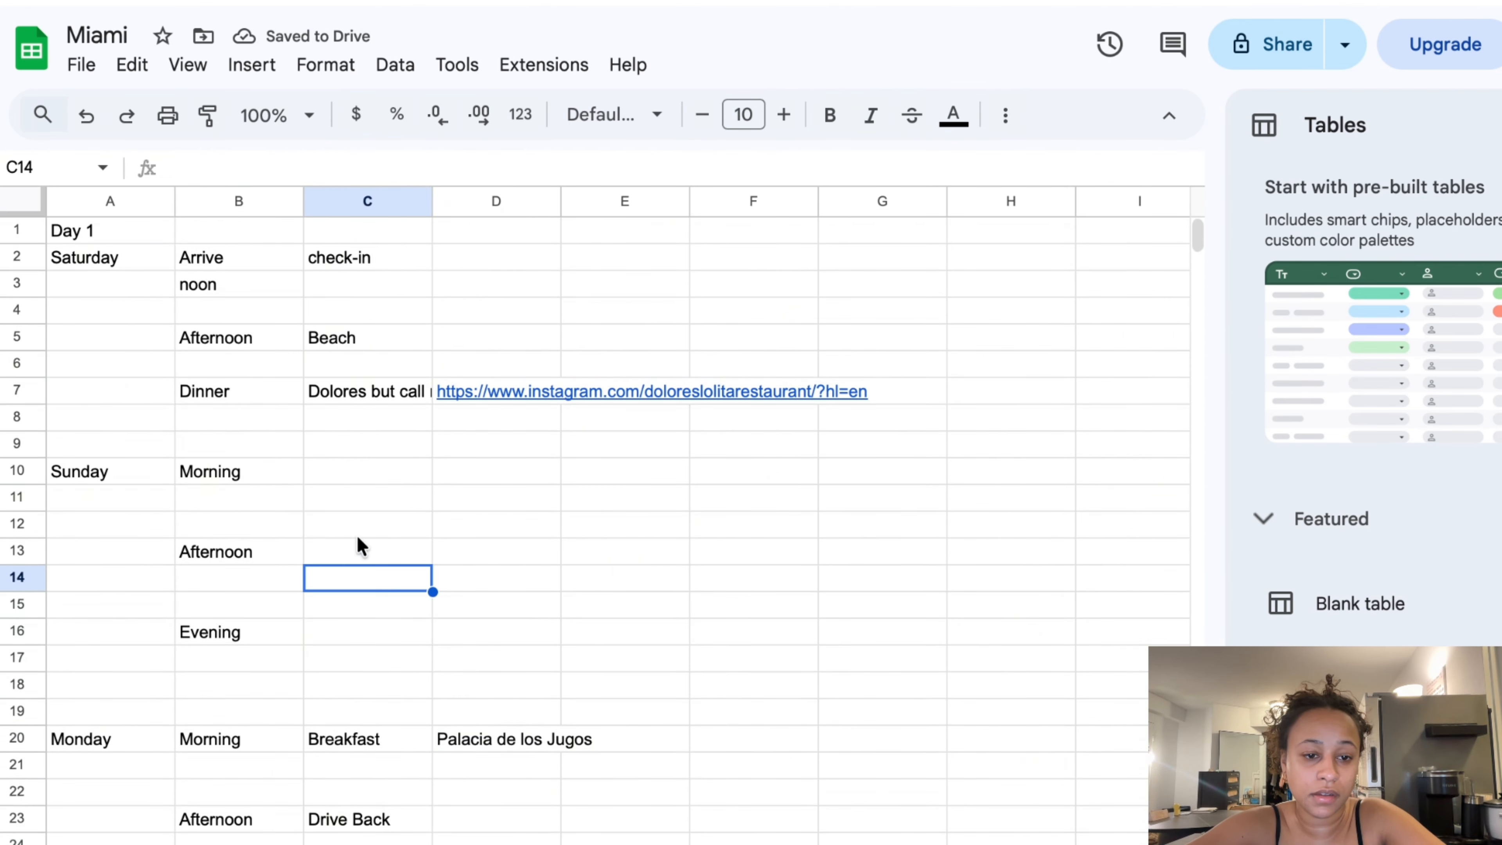
click(358, 536)
click(363, 550)
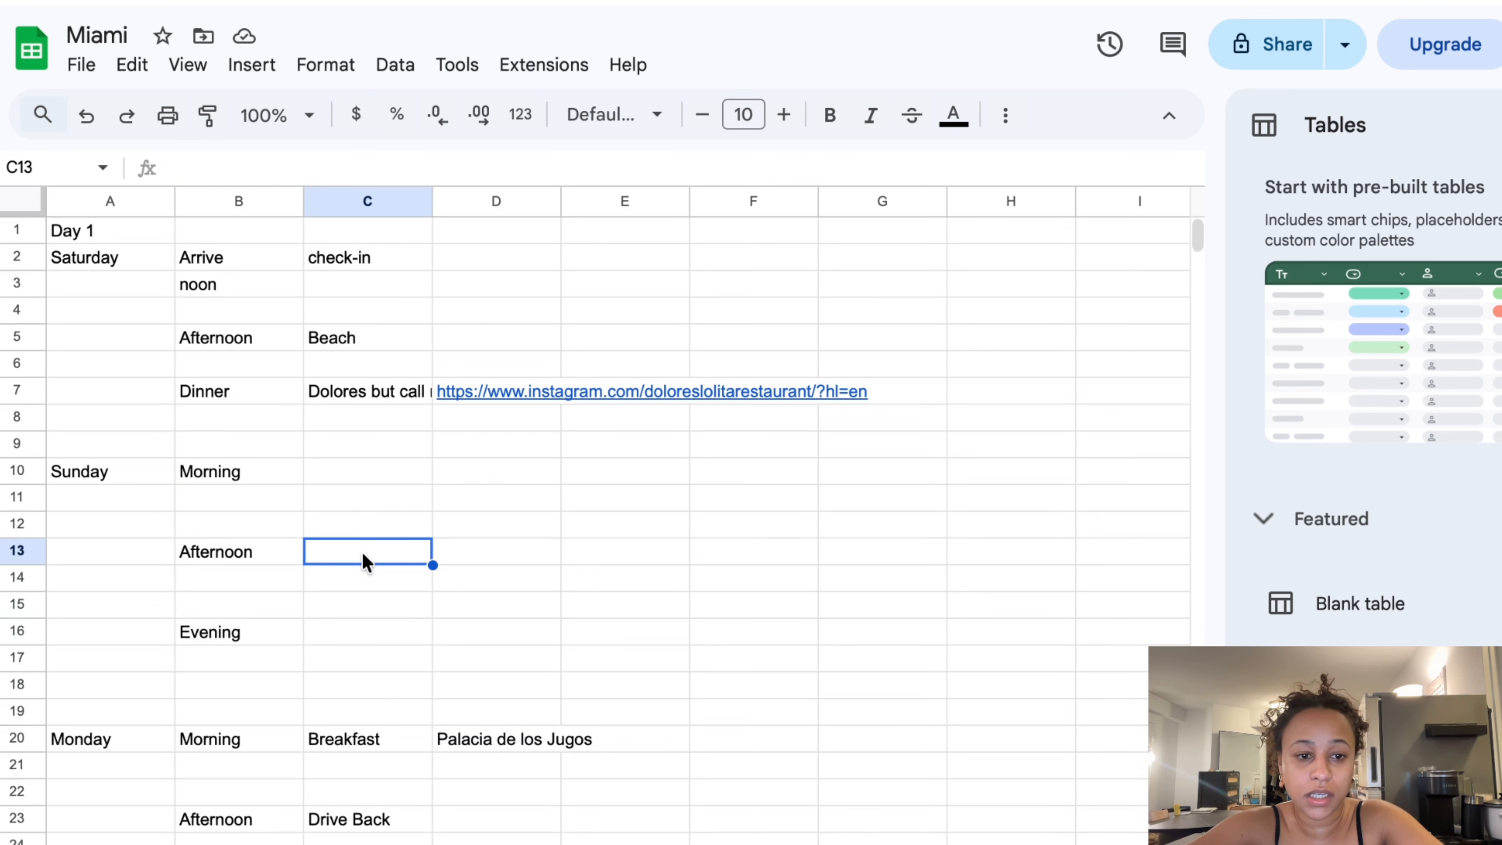
text(4pm Kybba)
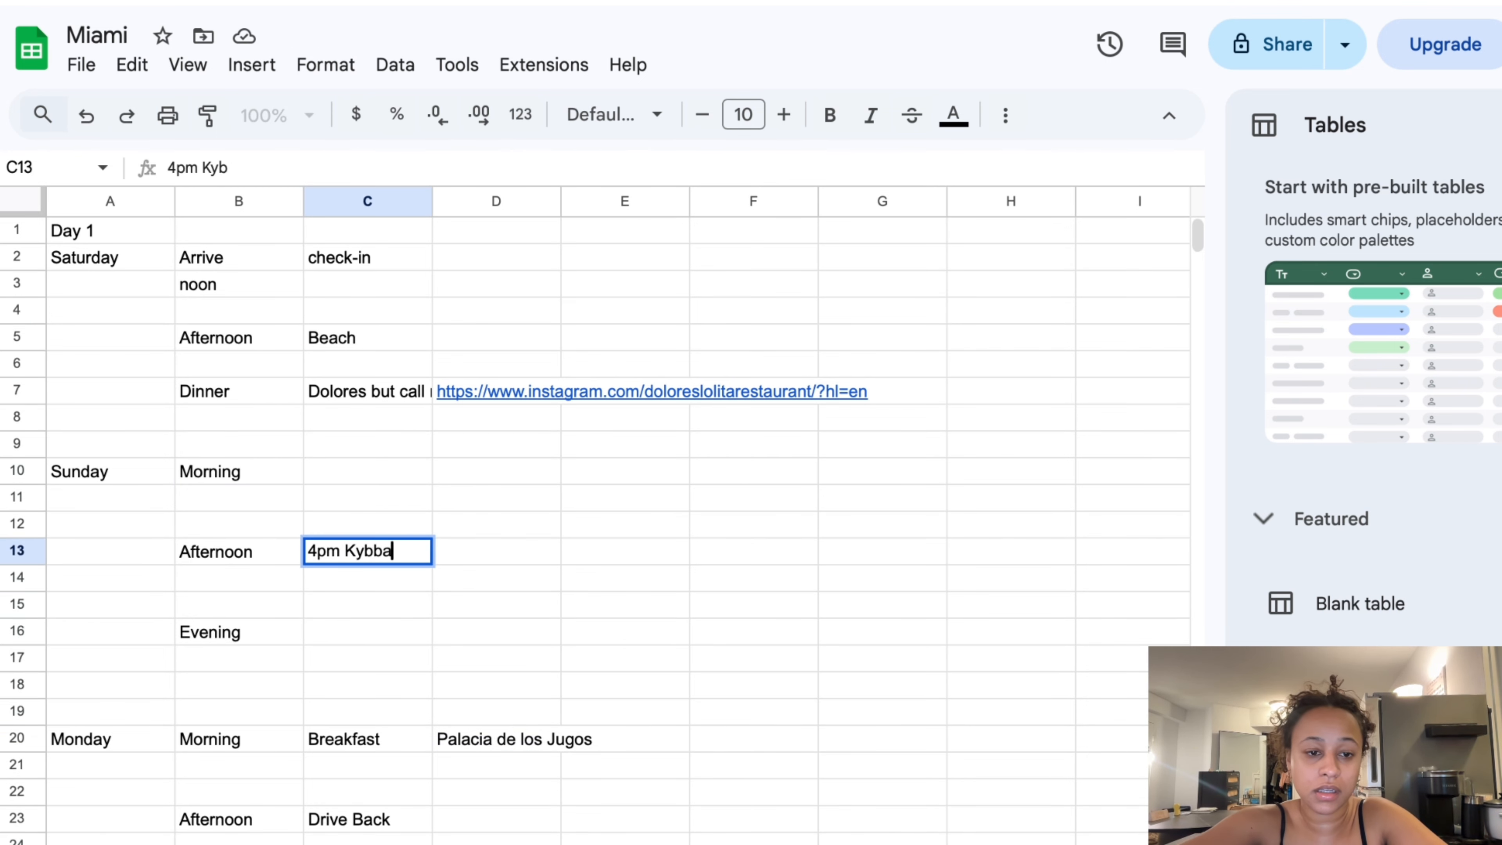
key(Tab)
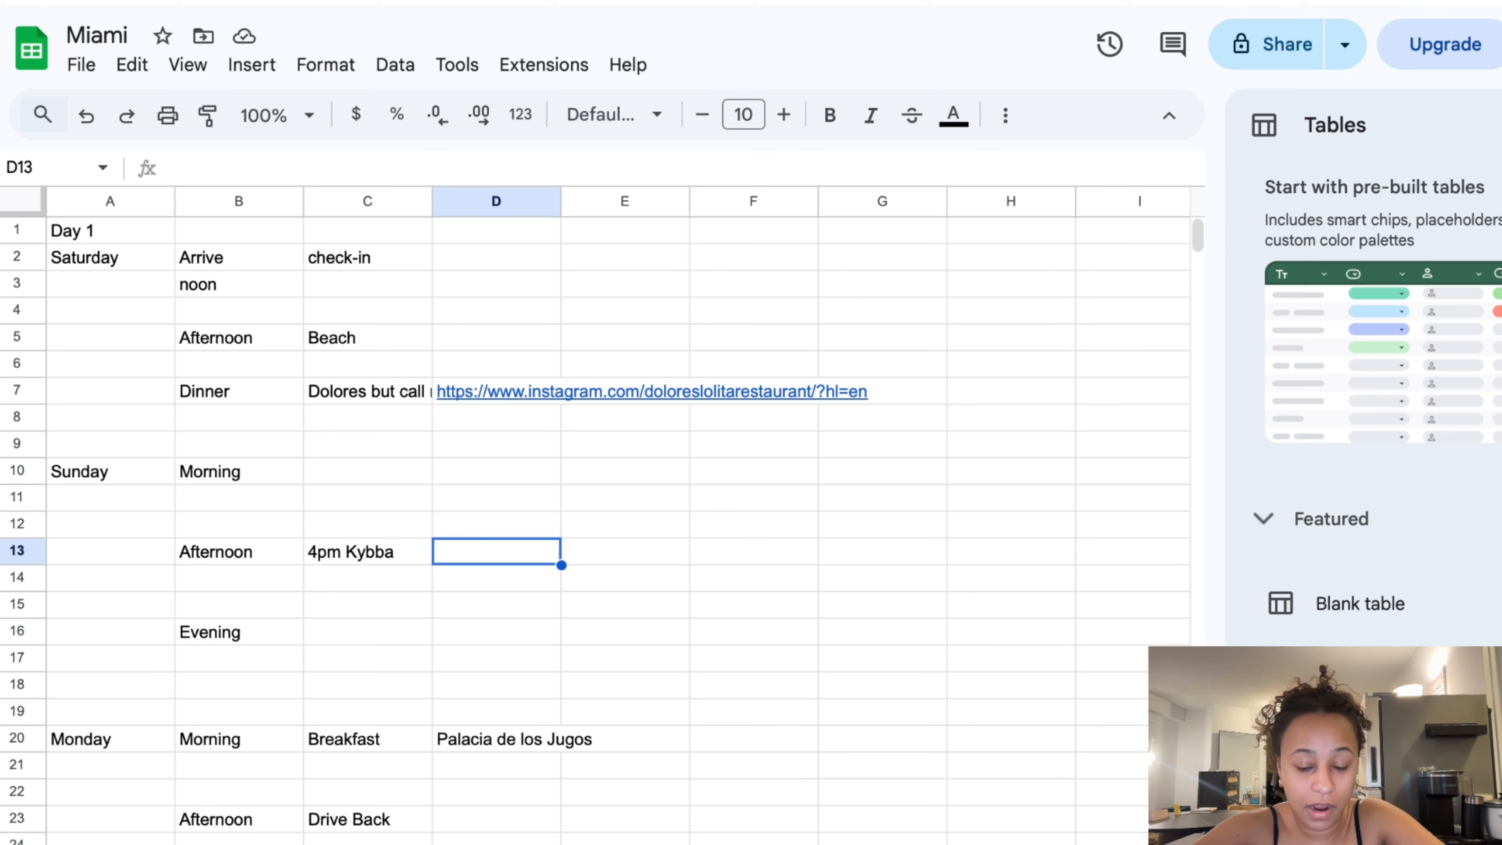
Enter Dinner as Sunday's evening activity in cell C16
key(Down)
key(Down)
key(Left)
key(Left)
key(Down)
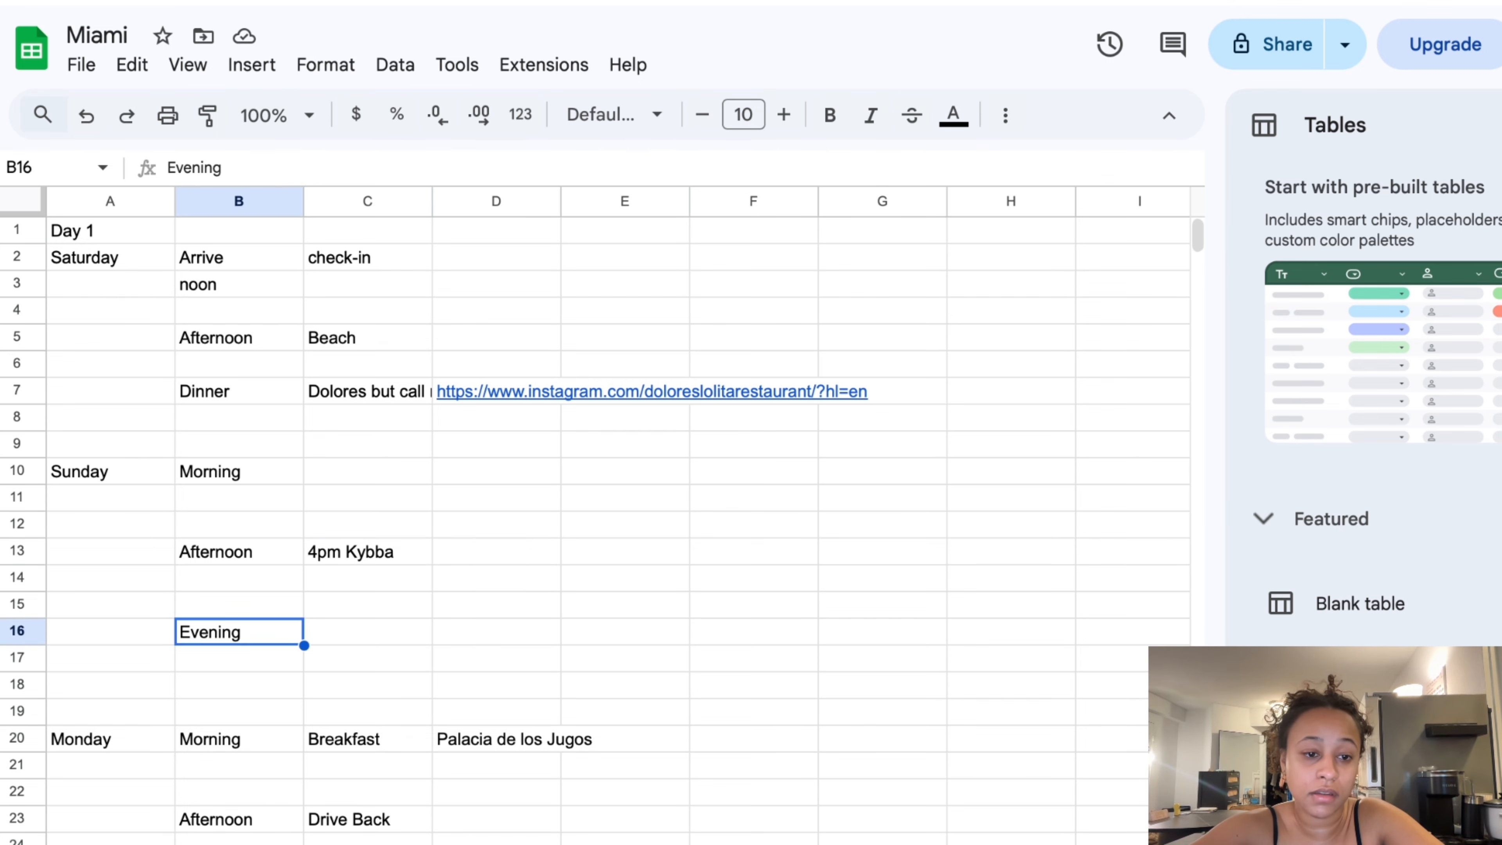
key(Right)
text(Dinner)
key(Right)
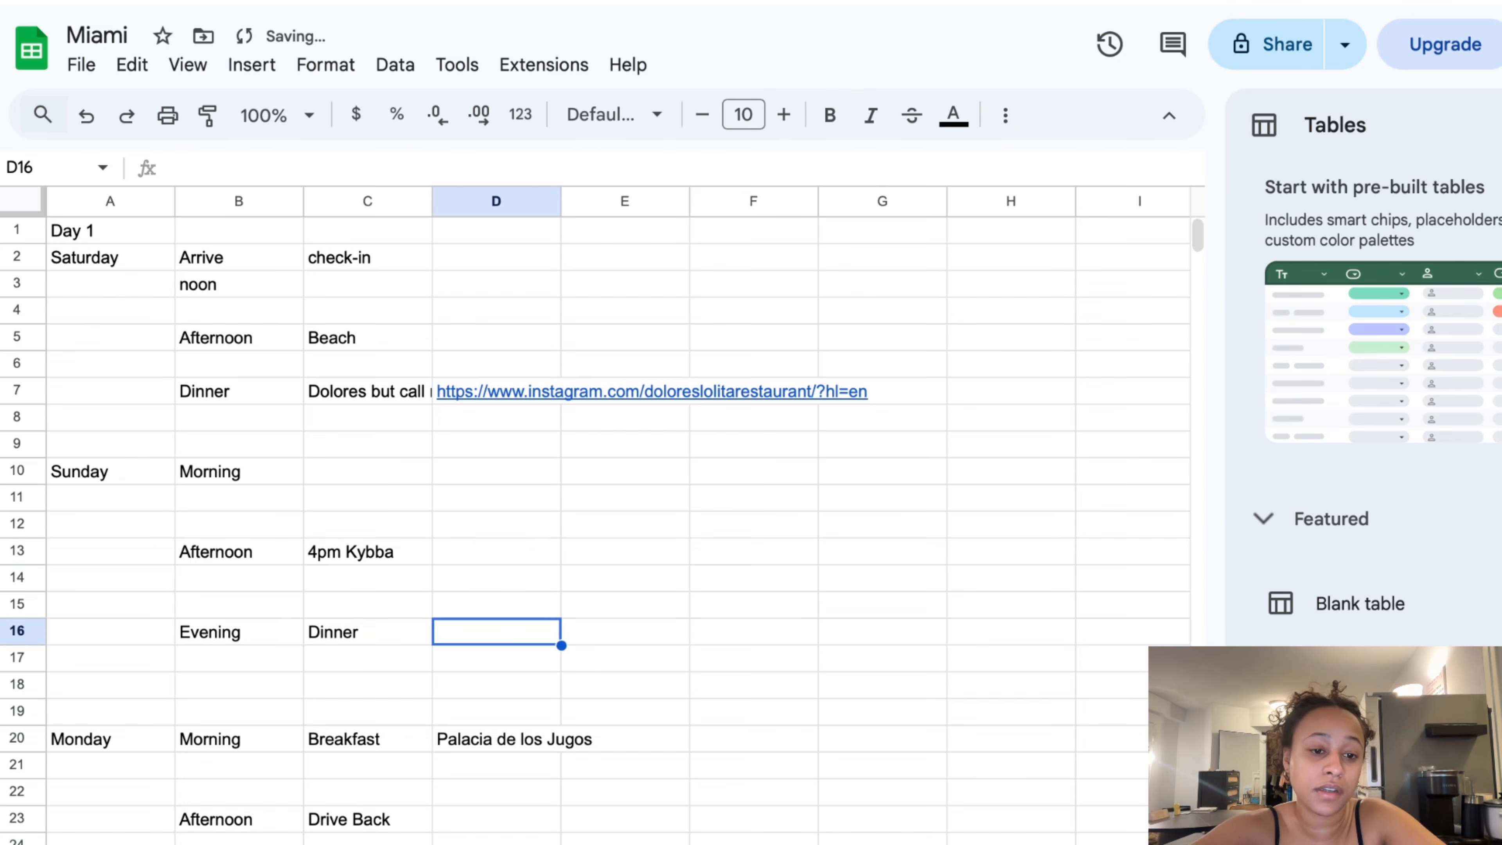
Add Late night below Sunday's dinner in cell C17
key(Down)
key(Left)
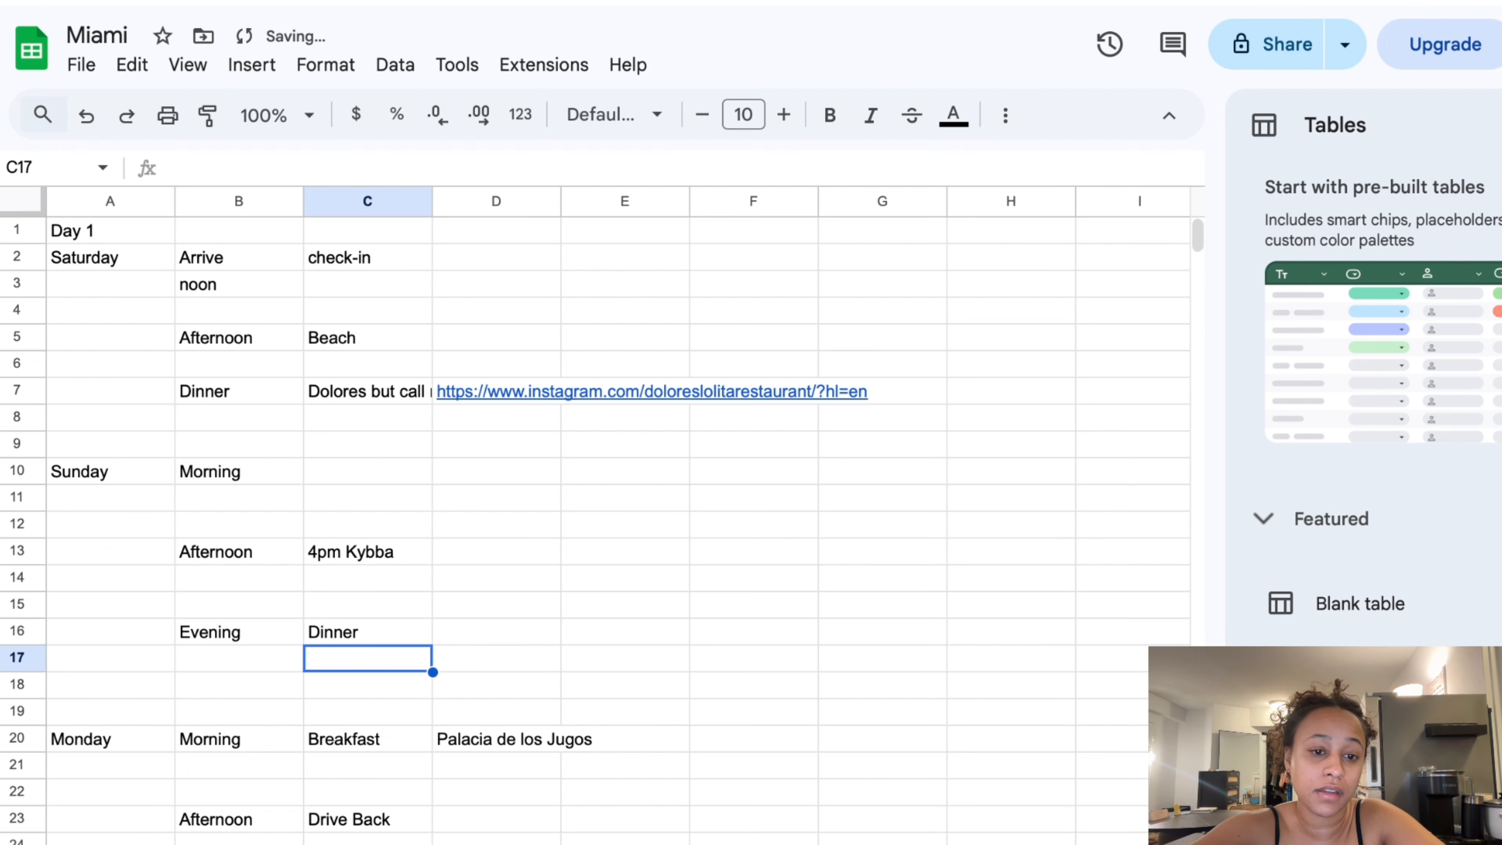
text(Late night)
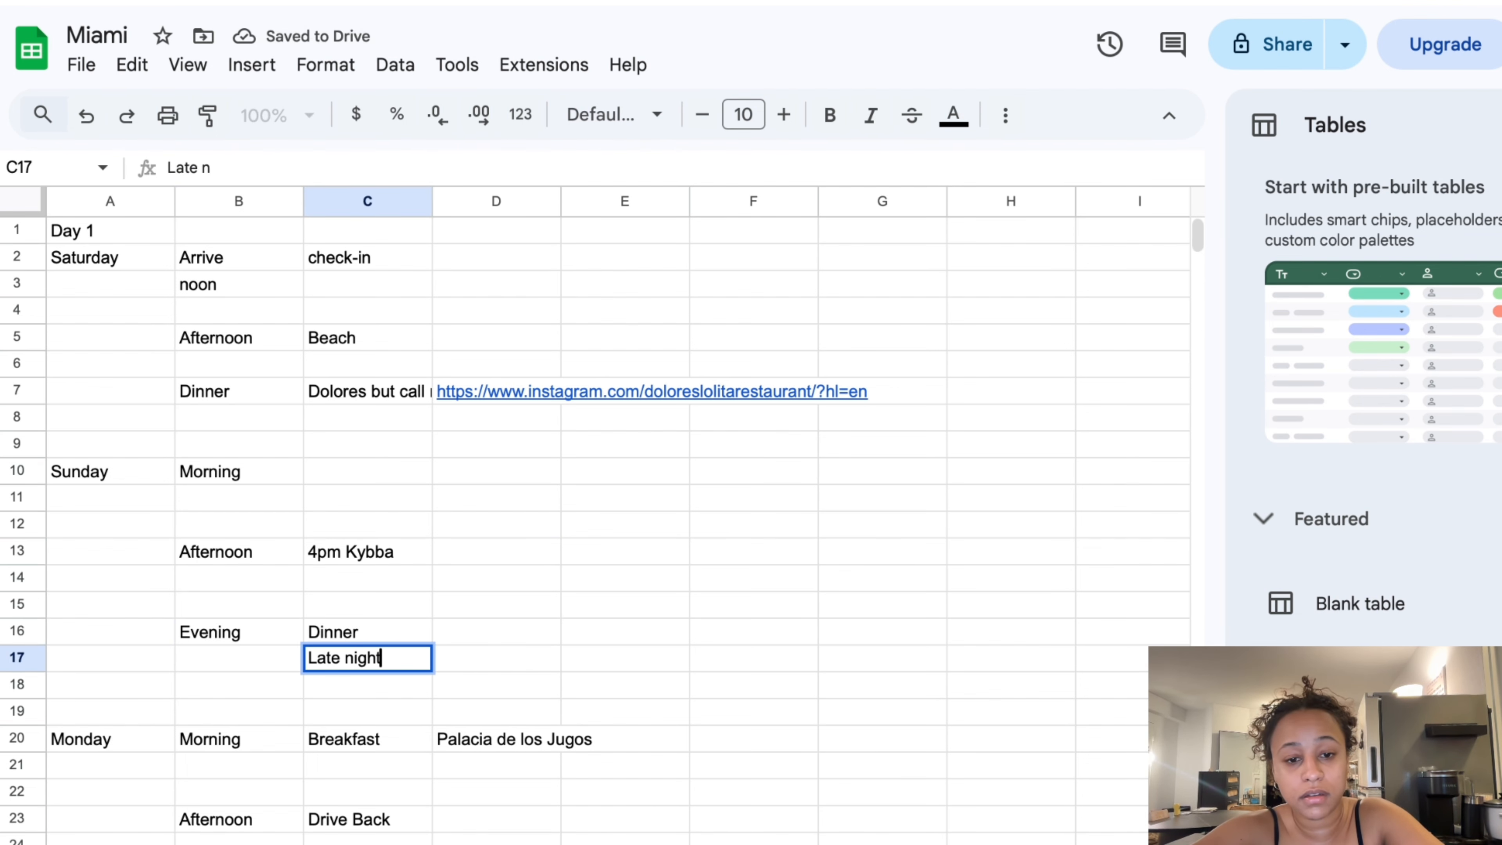
key(Tab)
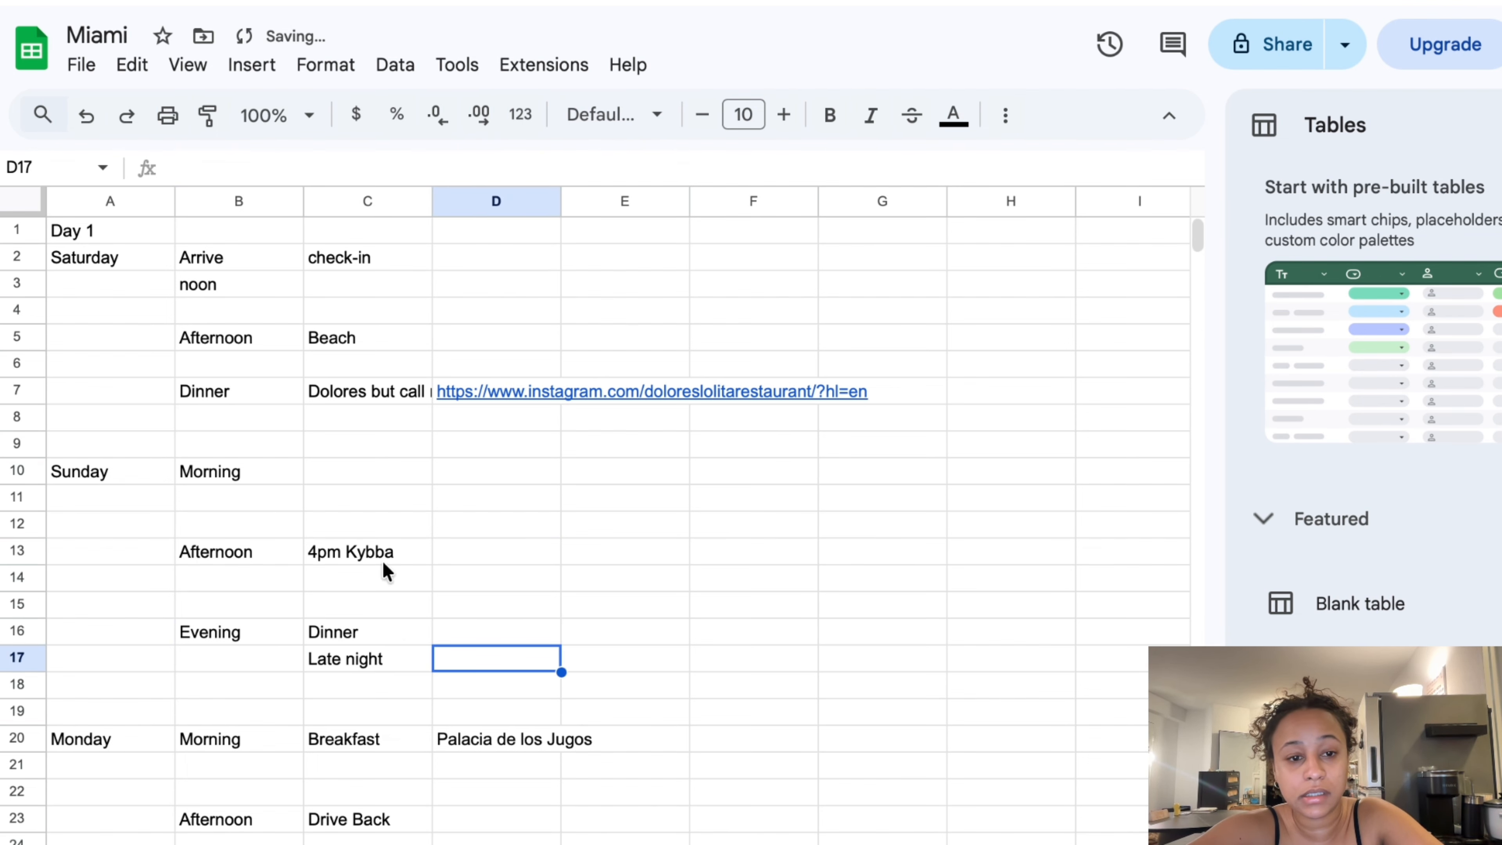
click(368, 655)
key(ctrl+c)
click(354, 419)
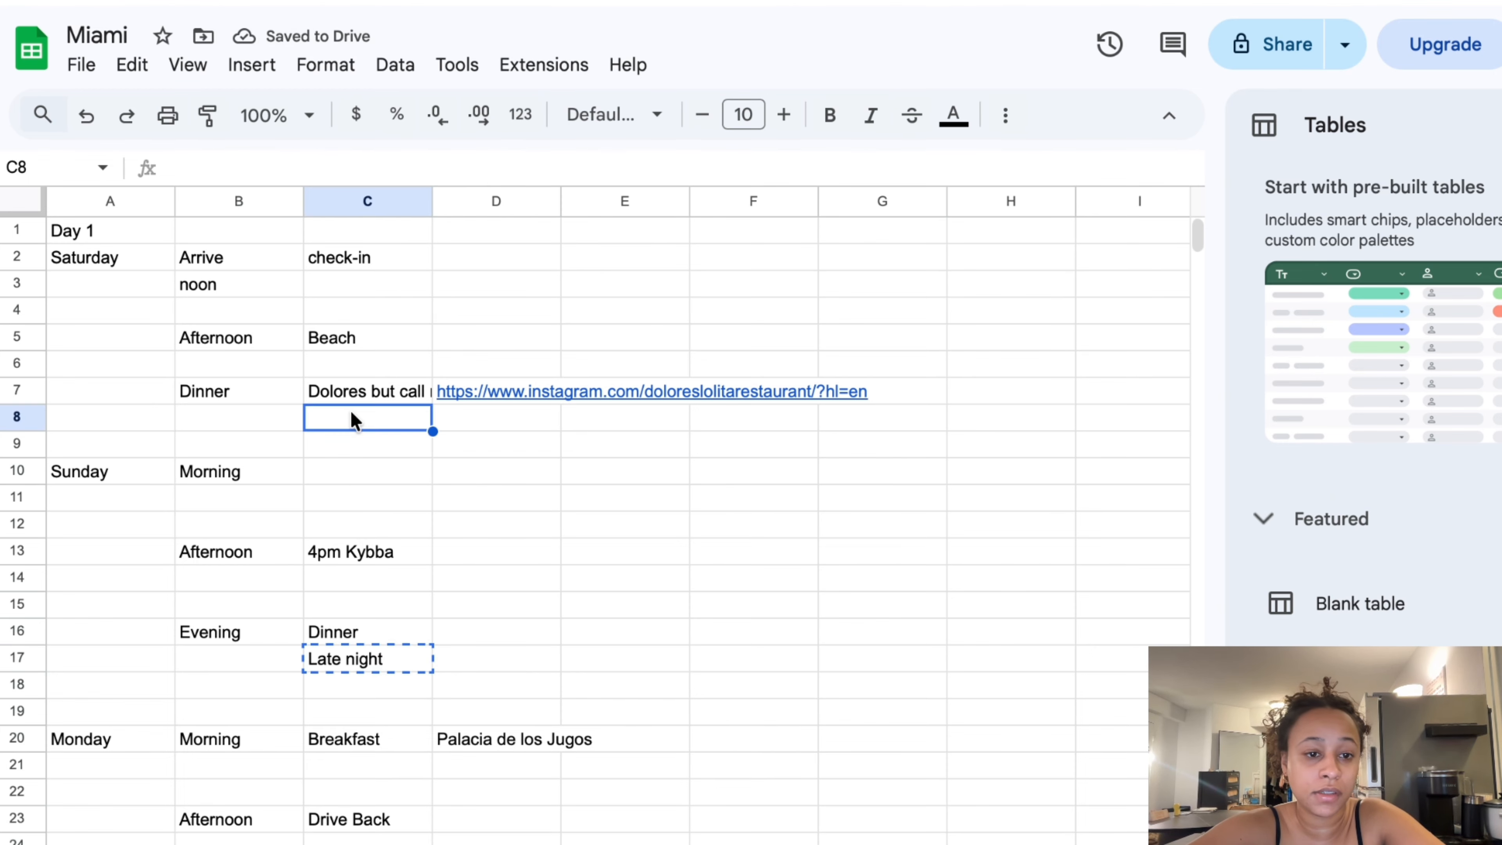
click(390, 521)
scroll(402, 584, down, 2)
click(430, 585)
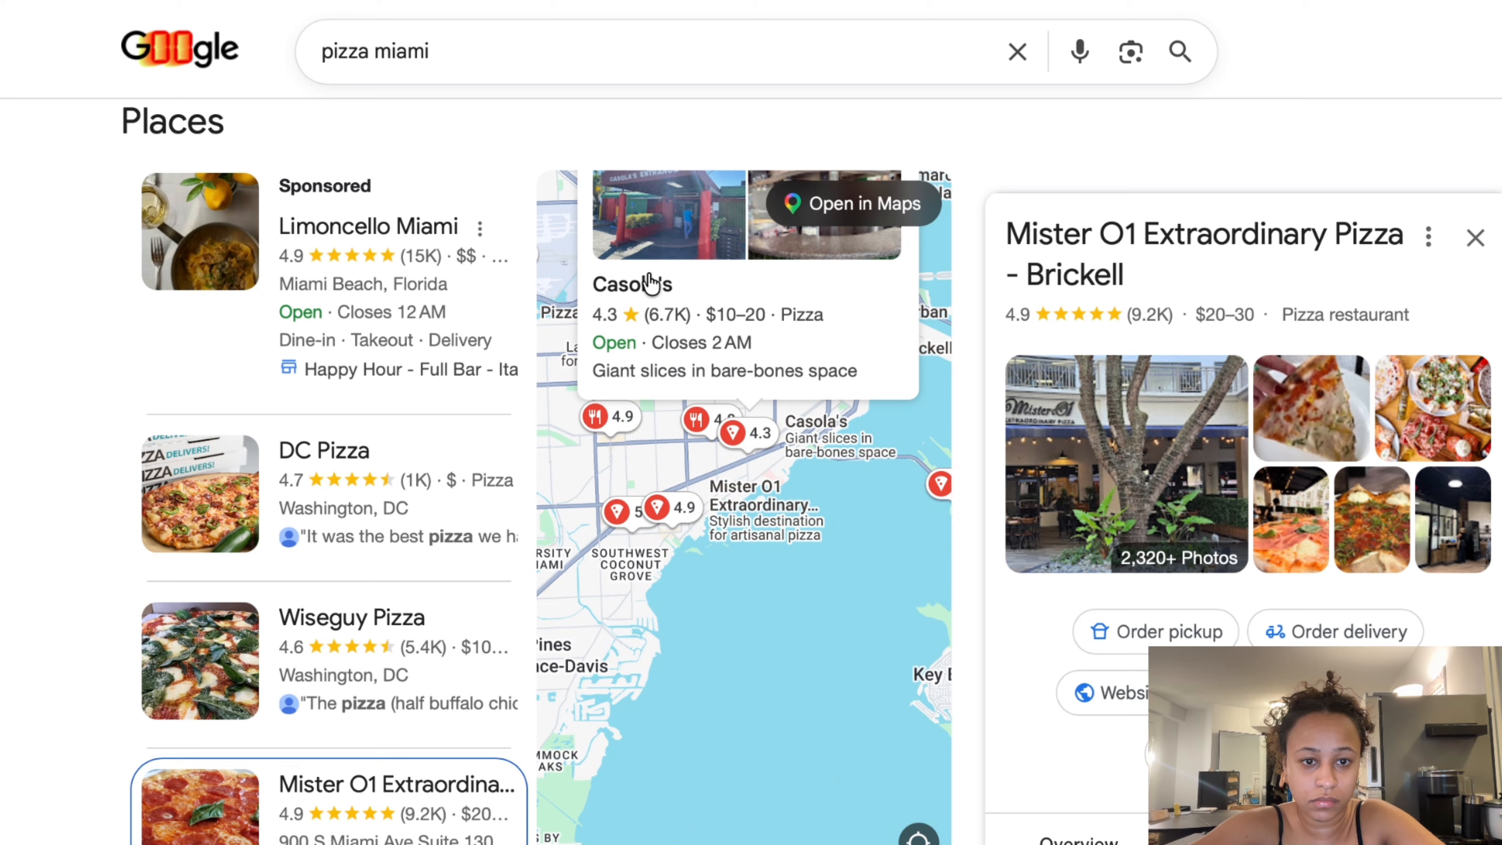
Open Casola's from the pizza miami results map and review its address, hours, prices and photos
click(639, 278)
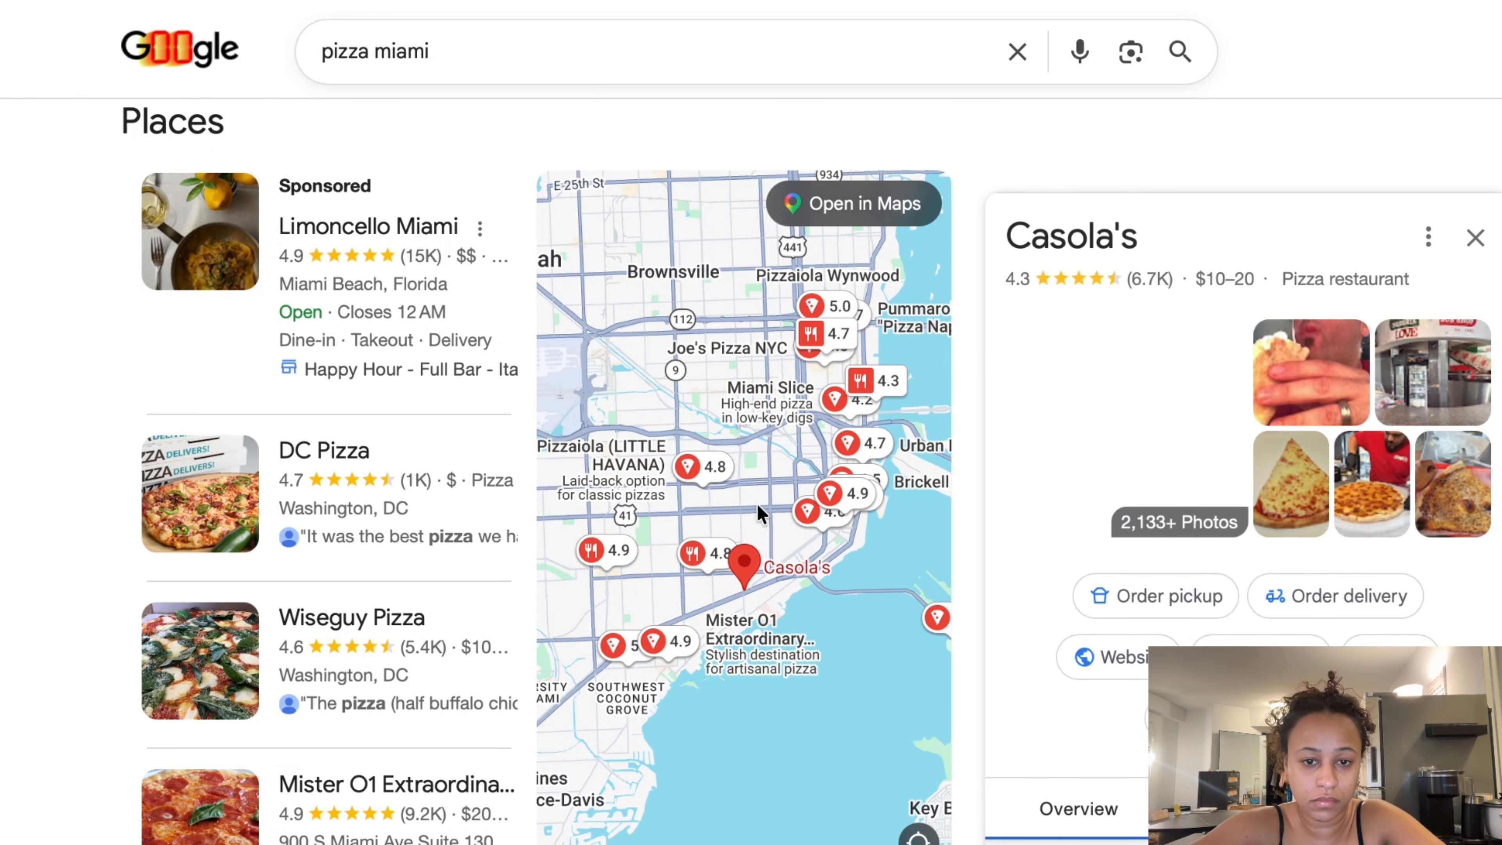
scroll(1128, 524, down, 5)
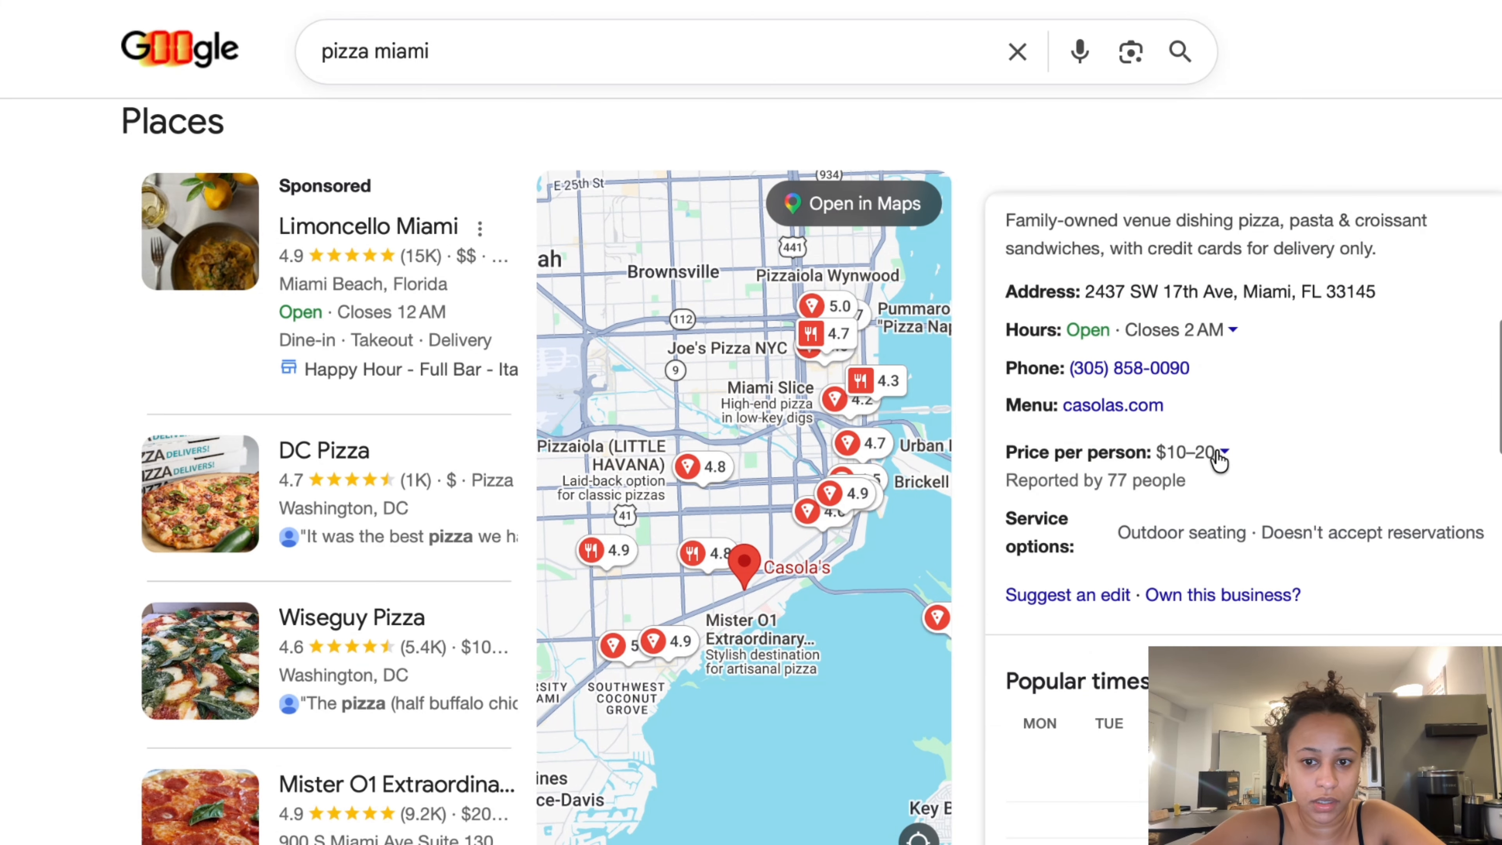
click(1219, 332)
scroll(1331, 409, up, 5)
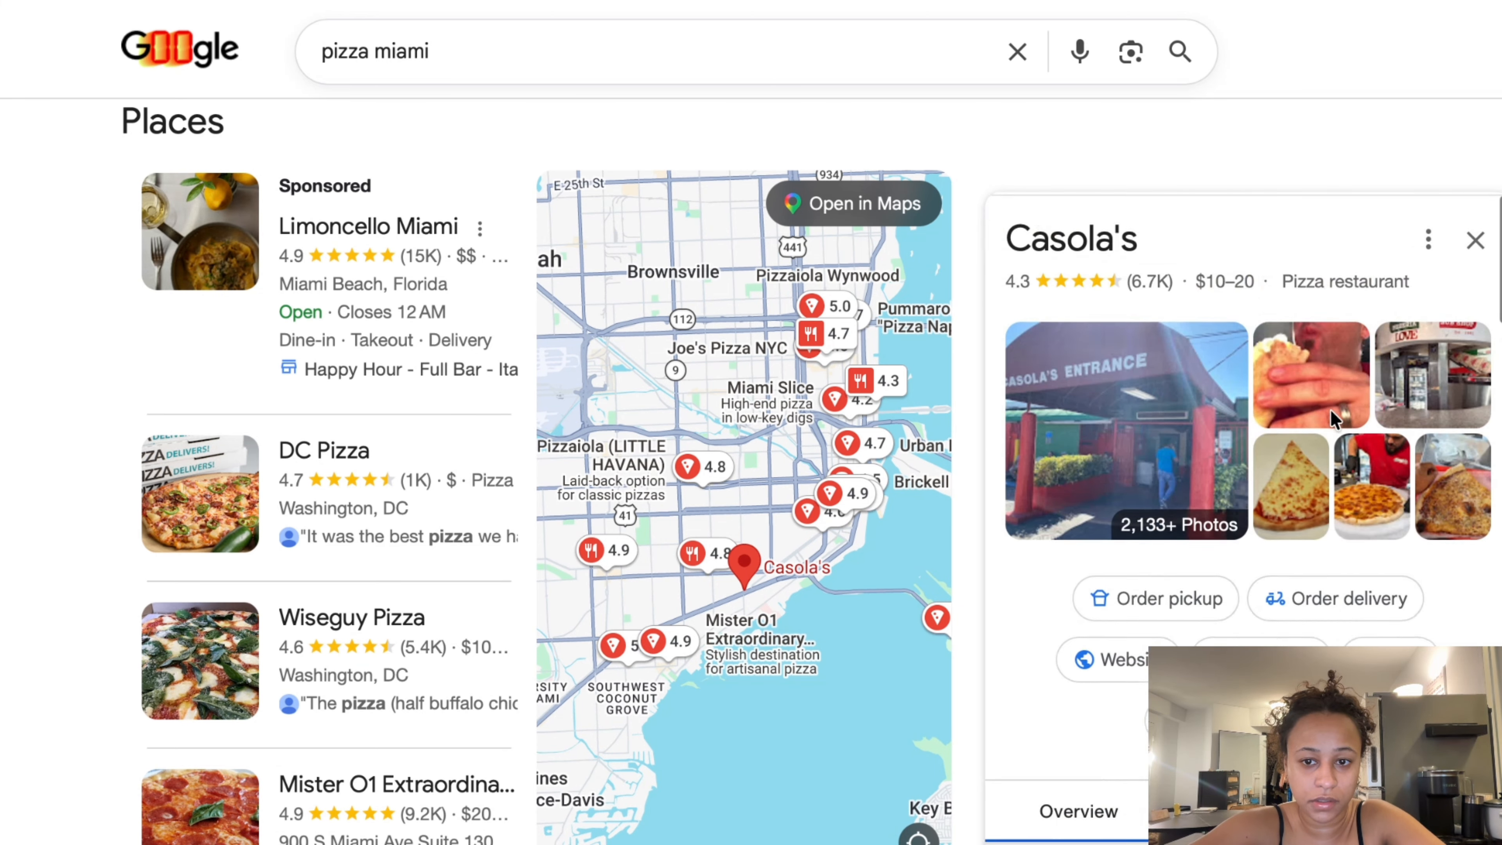
Copy the name Casola's from the listing into cell D17 of the Miami spreadsheet as Sunday's dinner place
drag(1144, 242, 1048, 163)
key(super+c)
key(super+Tab)
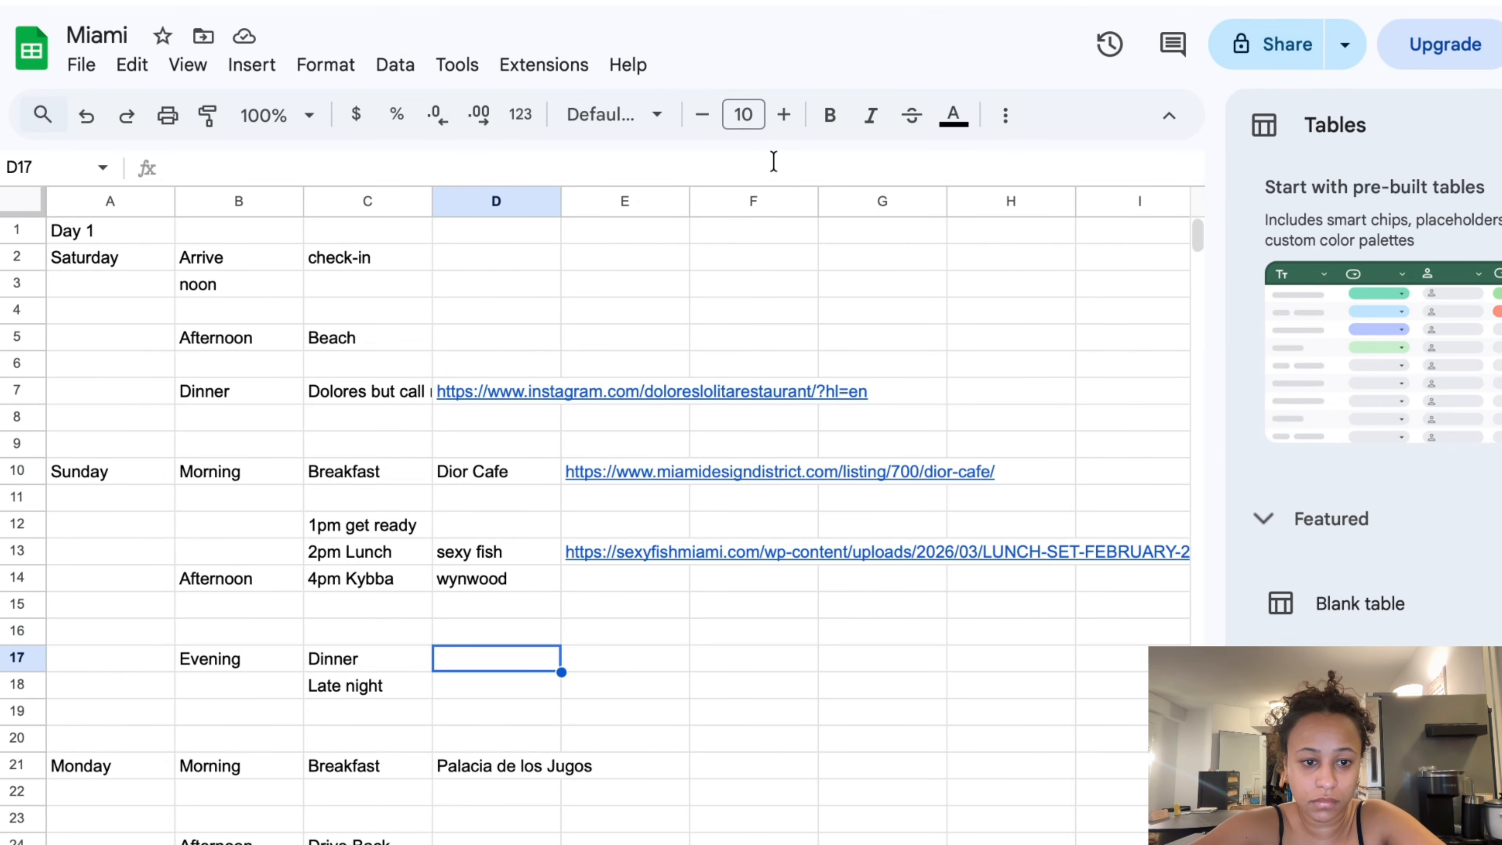
key(super+v)
Apply the formatting of the wynwood cell D14 to Casola's in D17
click(481, 585)
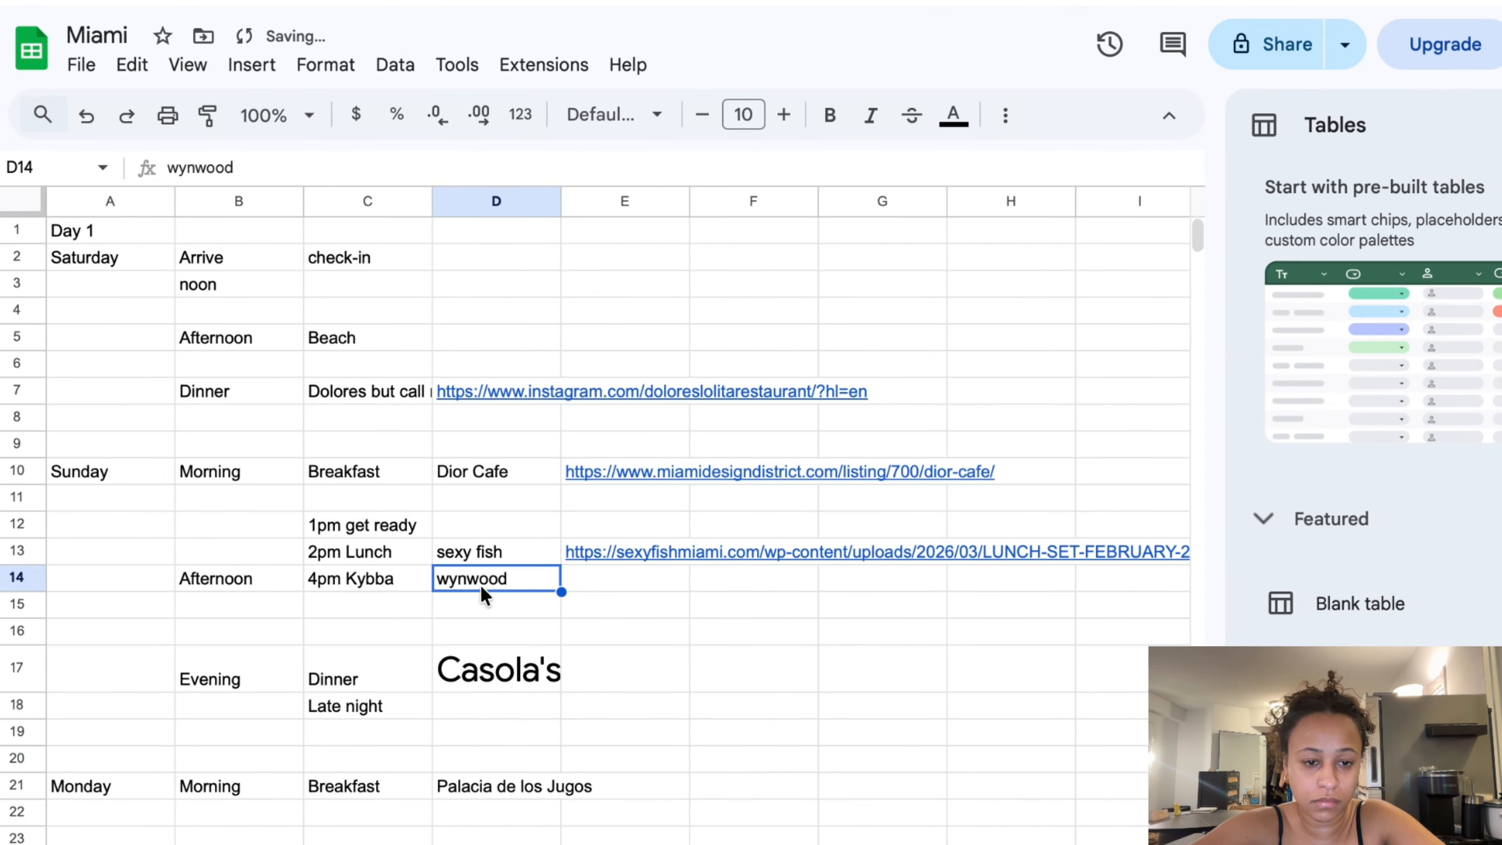
click(208, 115)
click(497, 662)
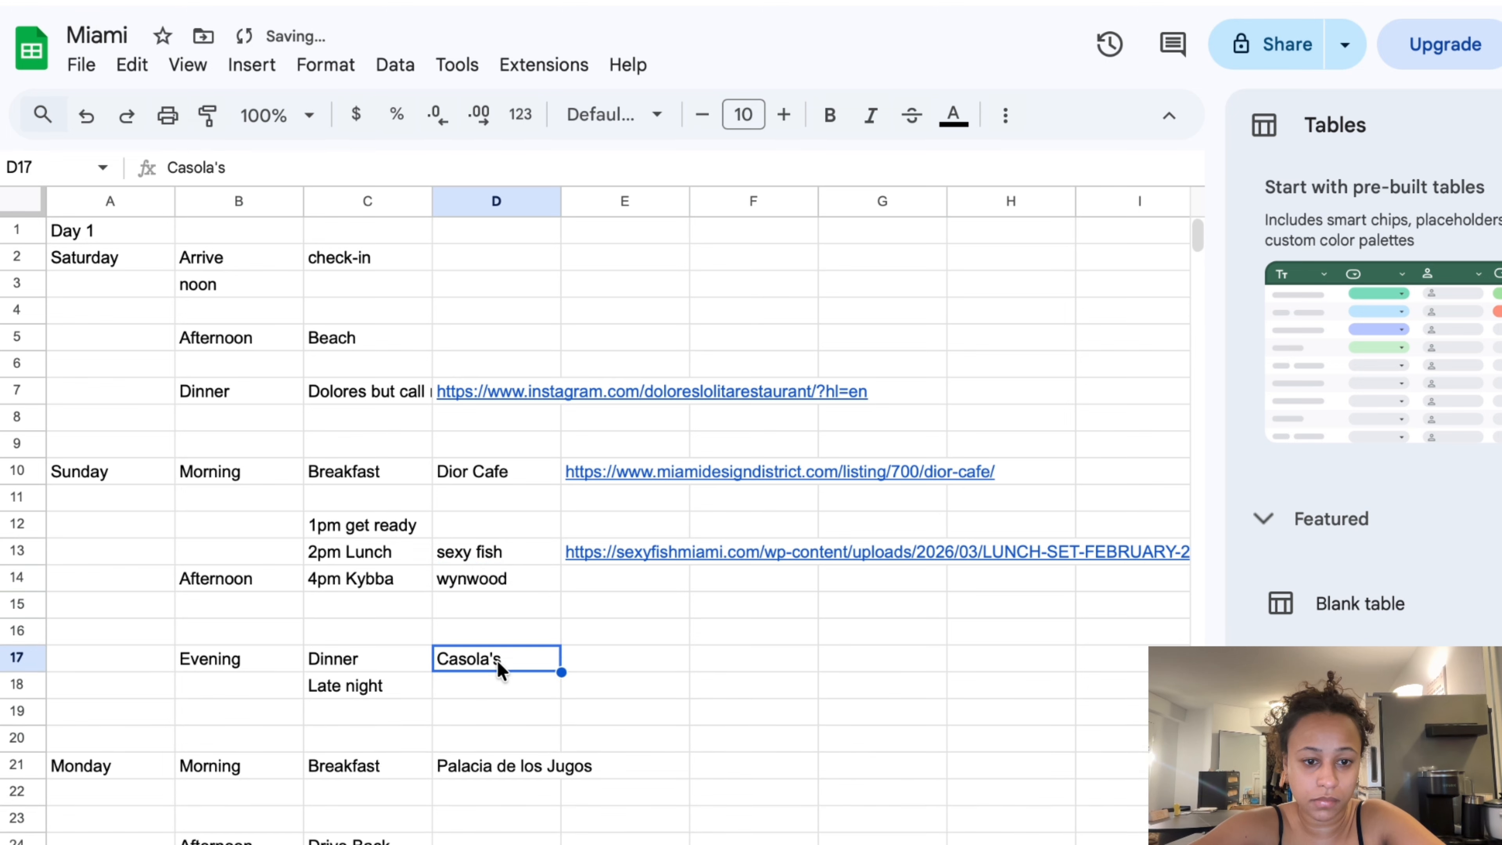
Enter the note "eat and city view" beside Casola's in cell E17
click(646, 688)
click(617, 642)
click(615, 662)
text(e)
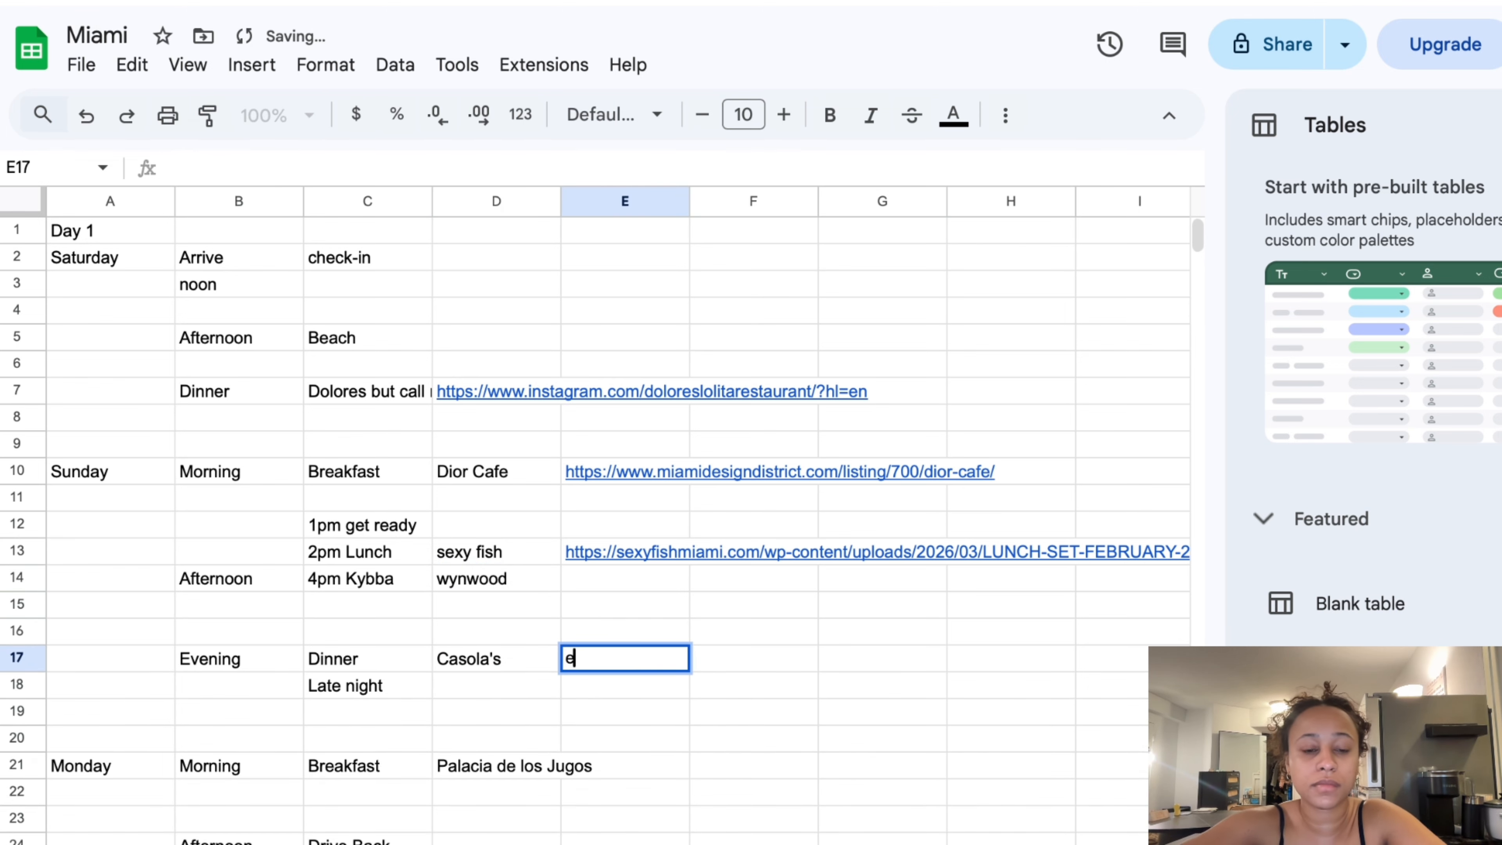
text(at and w)
key(BackSpace)
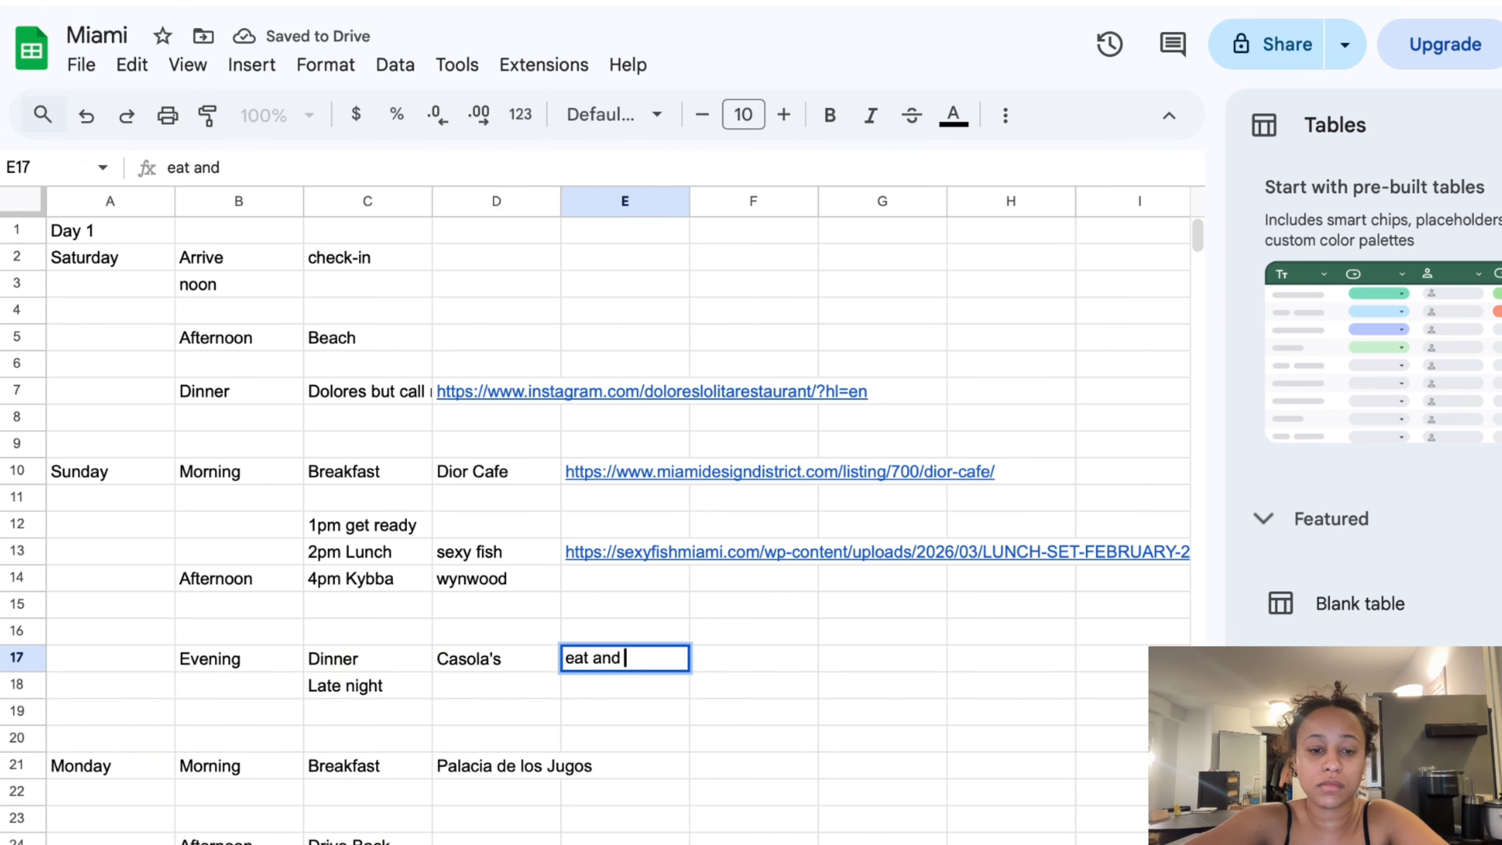
text(city view)
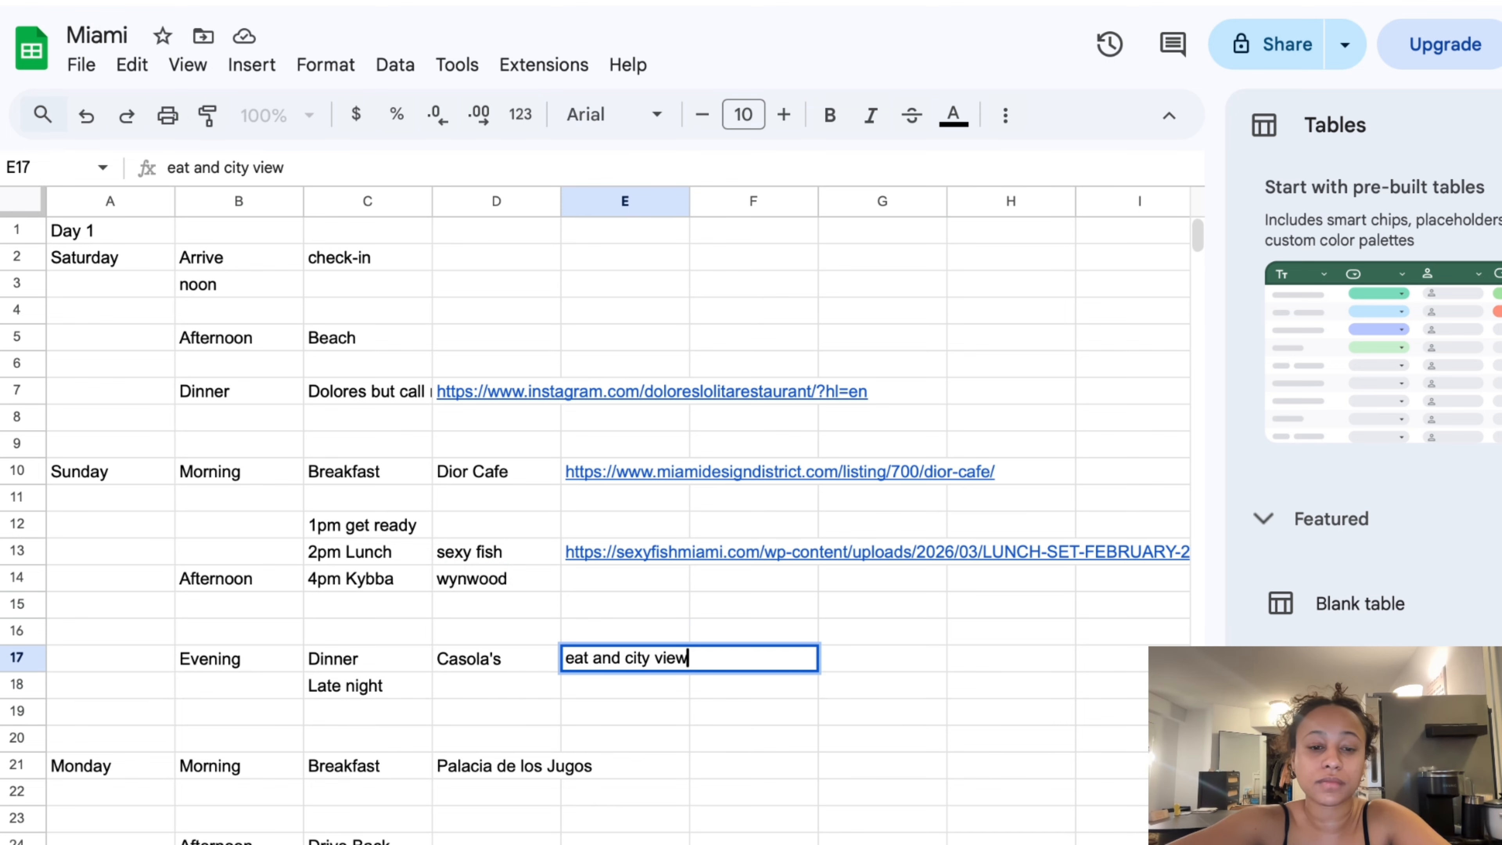
click(697, 687)
Enter "casiono?" as Sunday's late-night option in cell D18
click(478, 684)
text(cas)
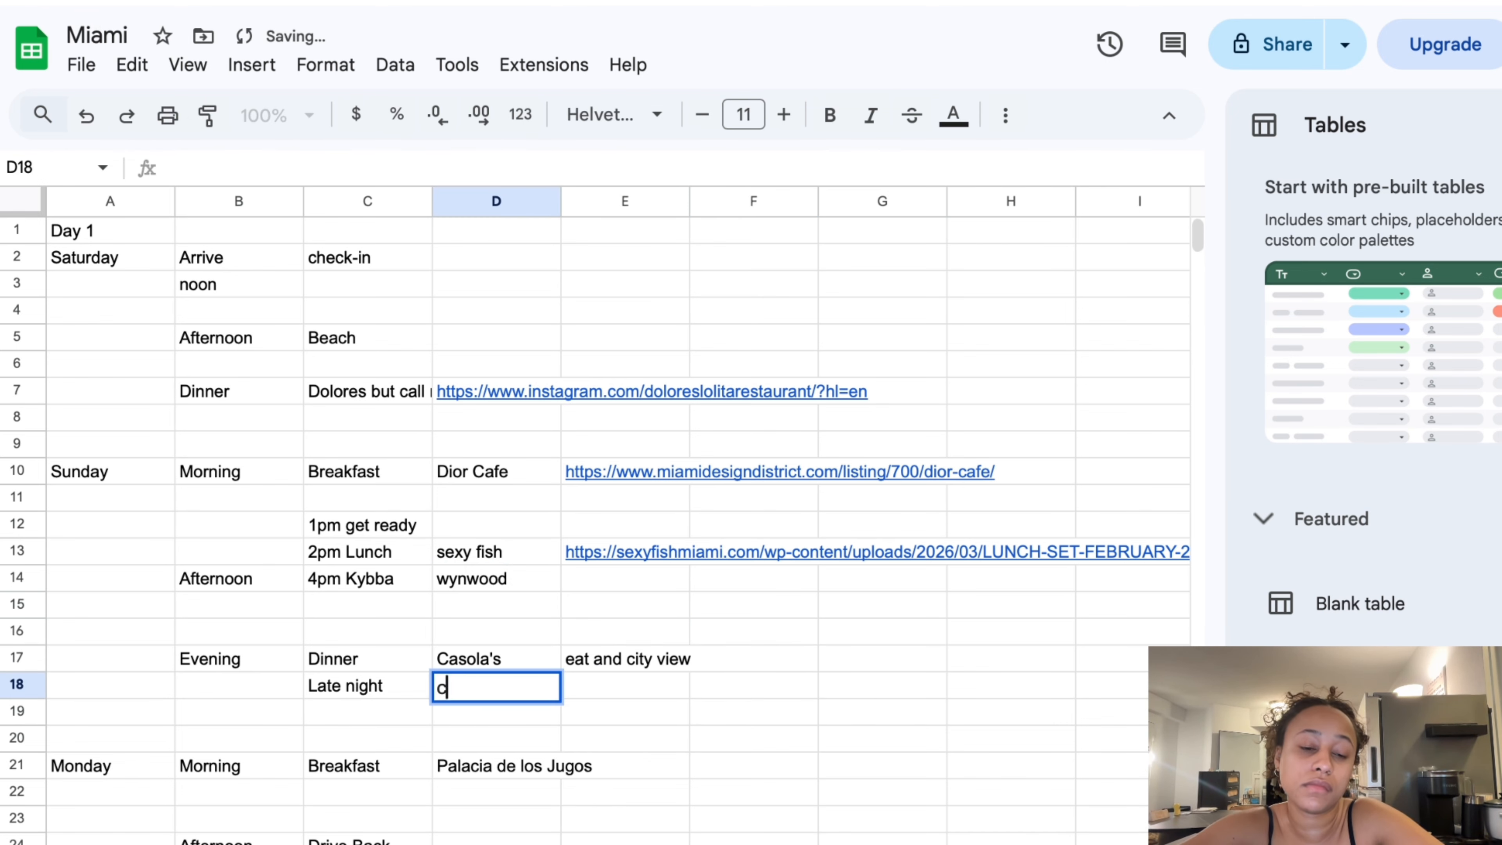
key(BackSpace)
key(BackSpace)
key(BackSpace)
key(BackSpace)
text(CASIO)
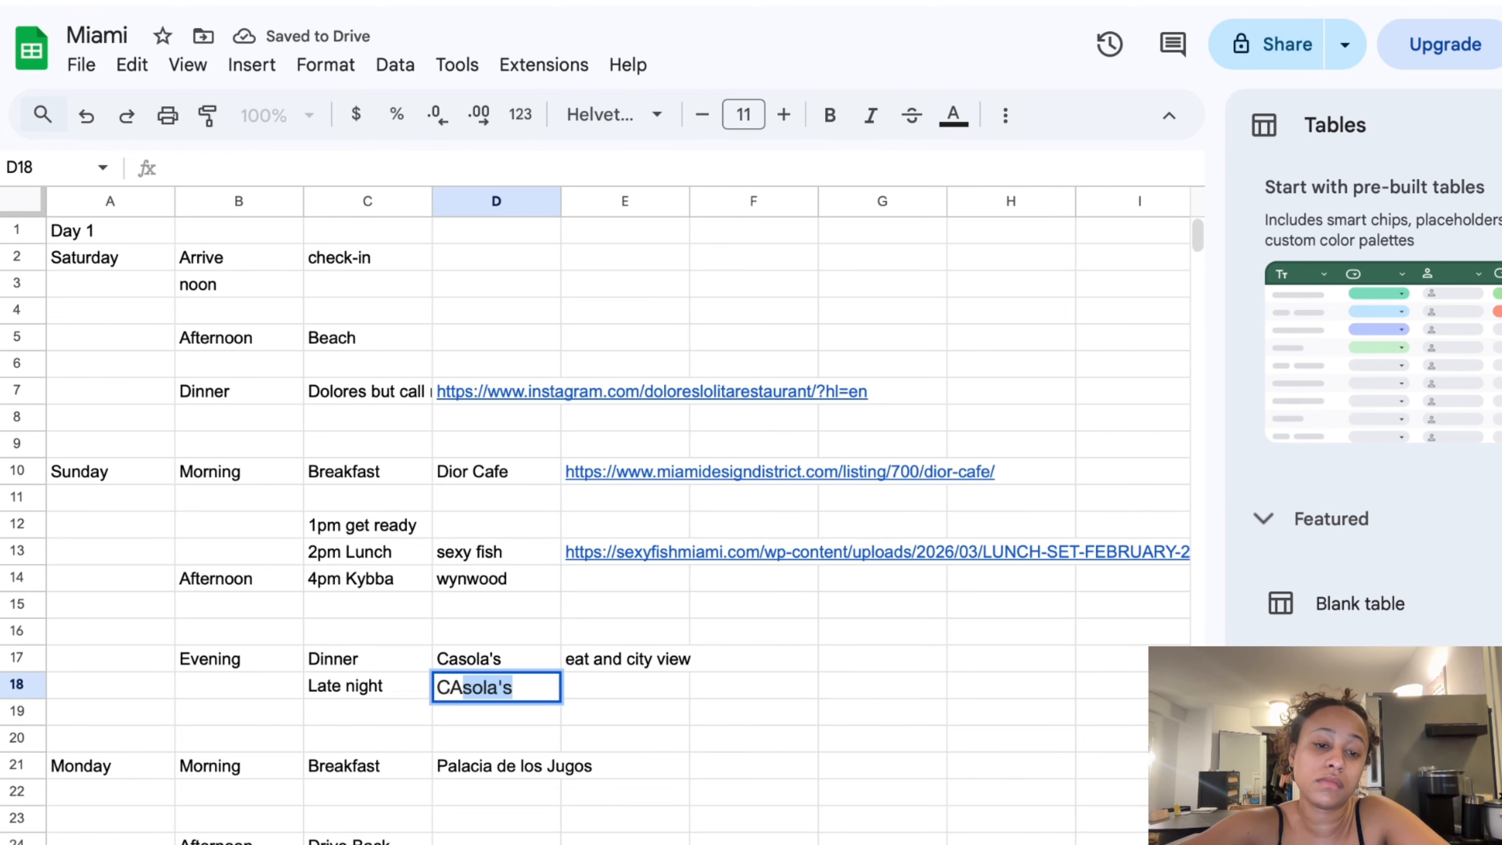
key(BackSpace)
key(BackSpace)
key(BackSpace)
key(BackSpace)
text(asiono)
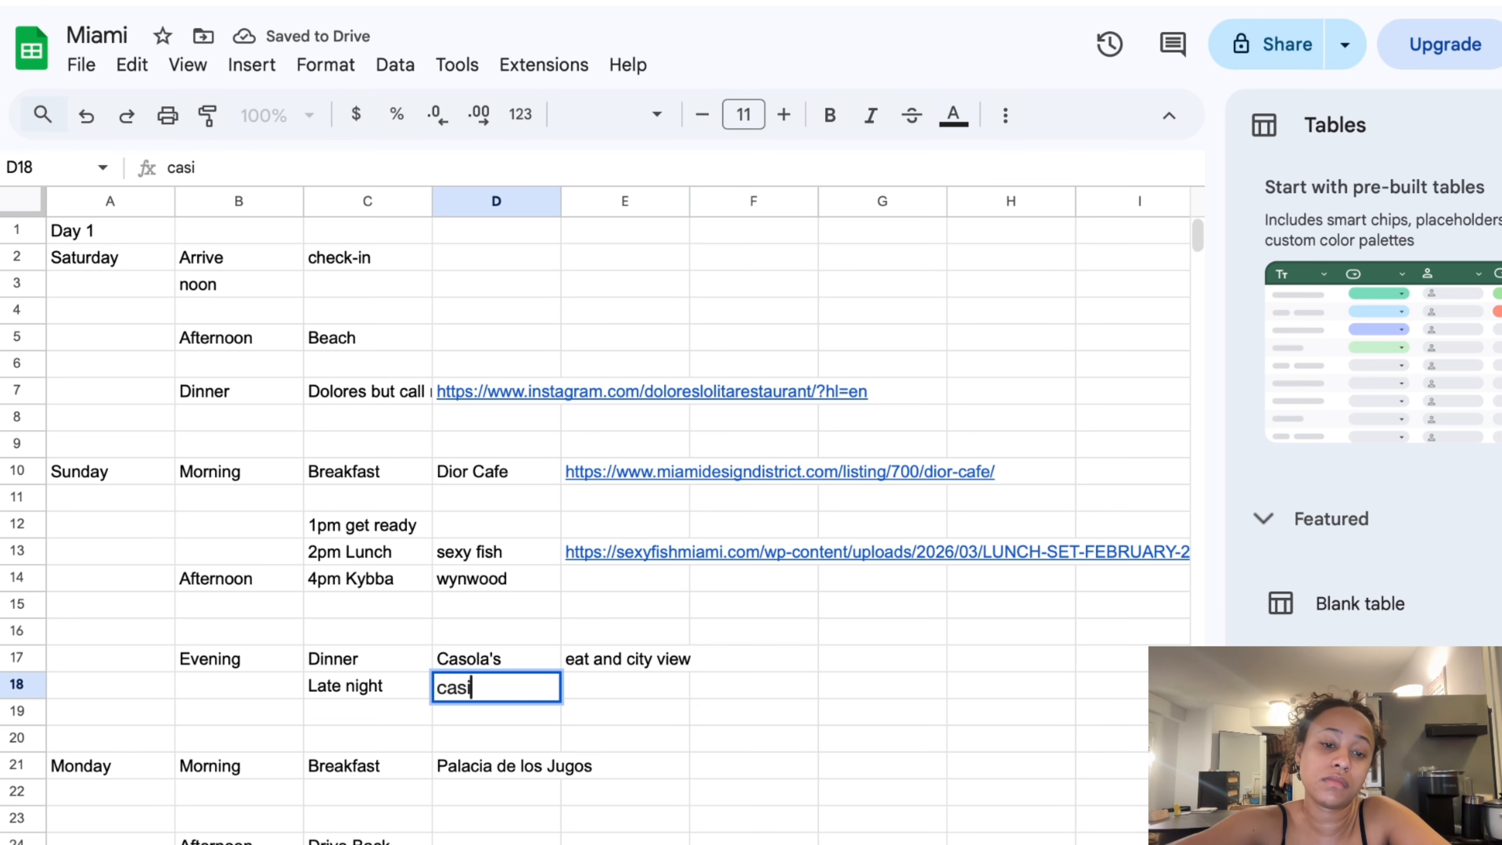
text(?)
click(724, 447)
Enter $50 as the cost of Saturday's dinner in cell F7
click(752, 369)
click(750, 400)
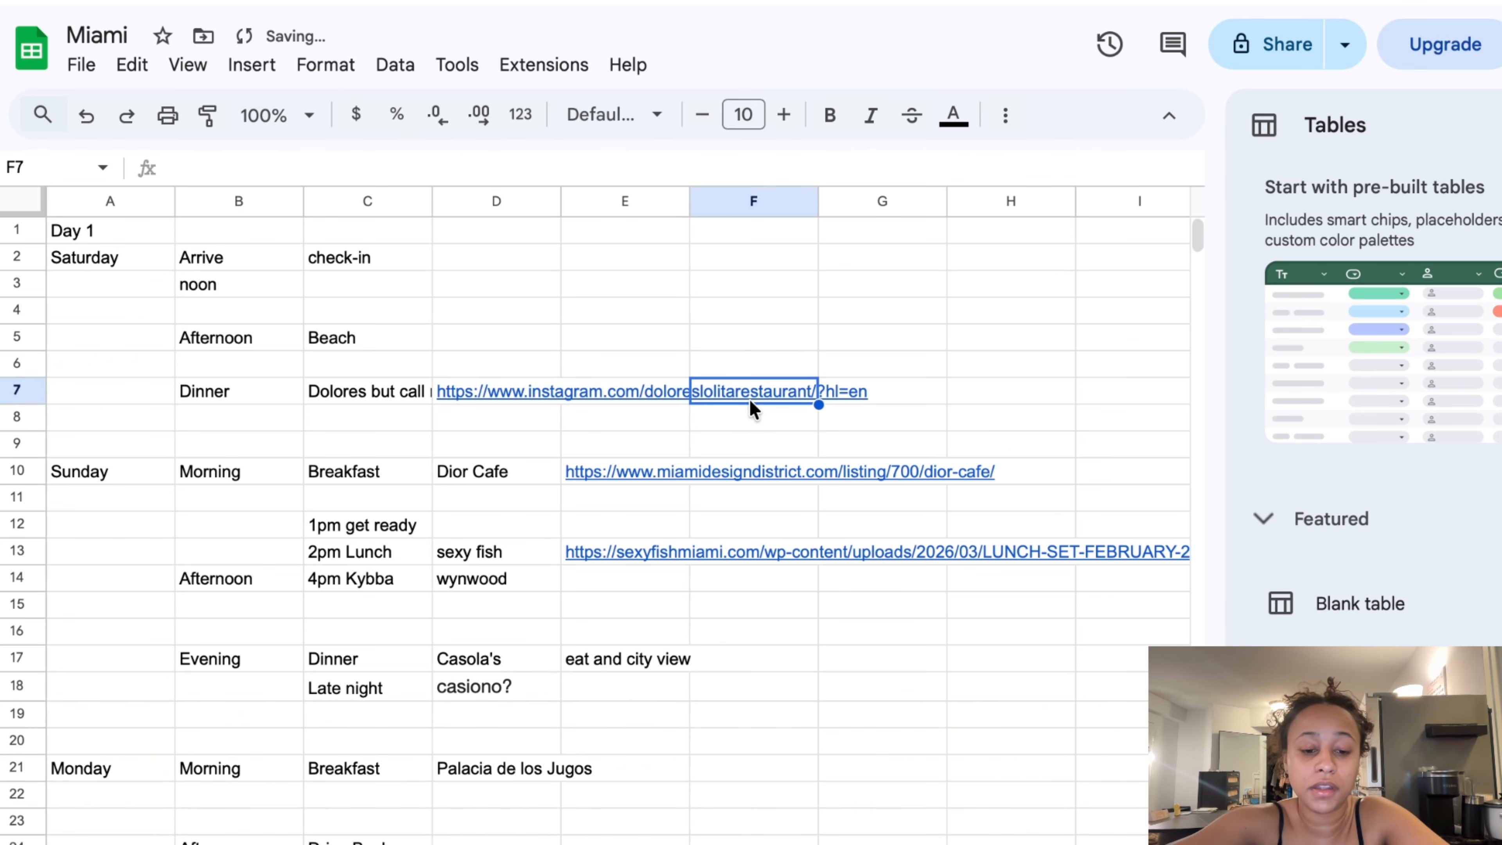
text($50)
key(Return)
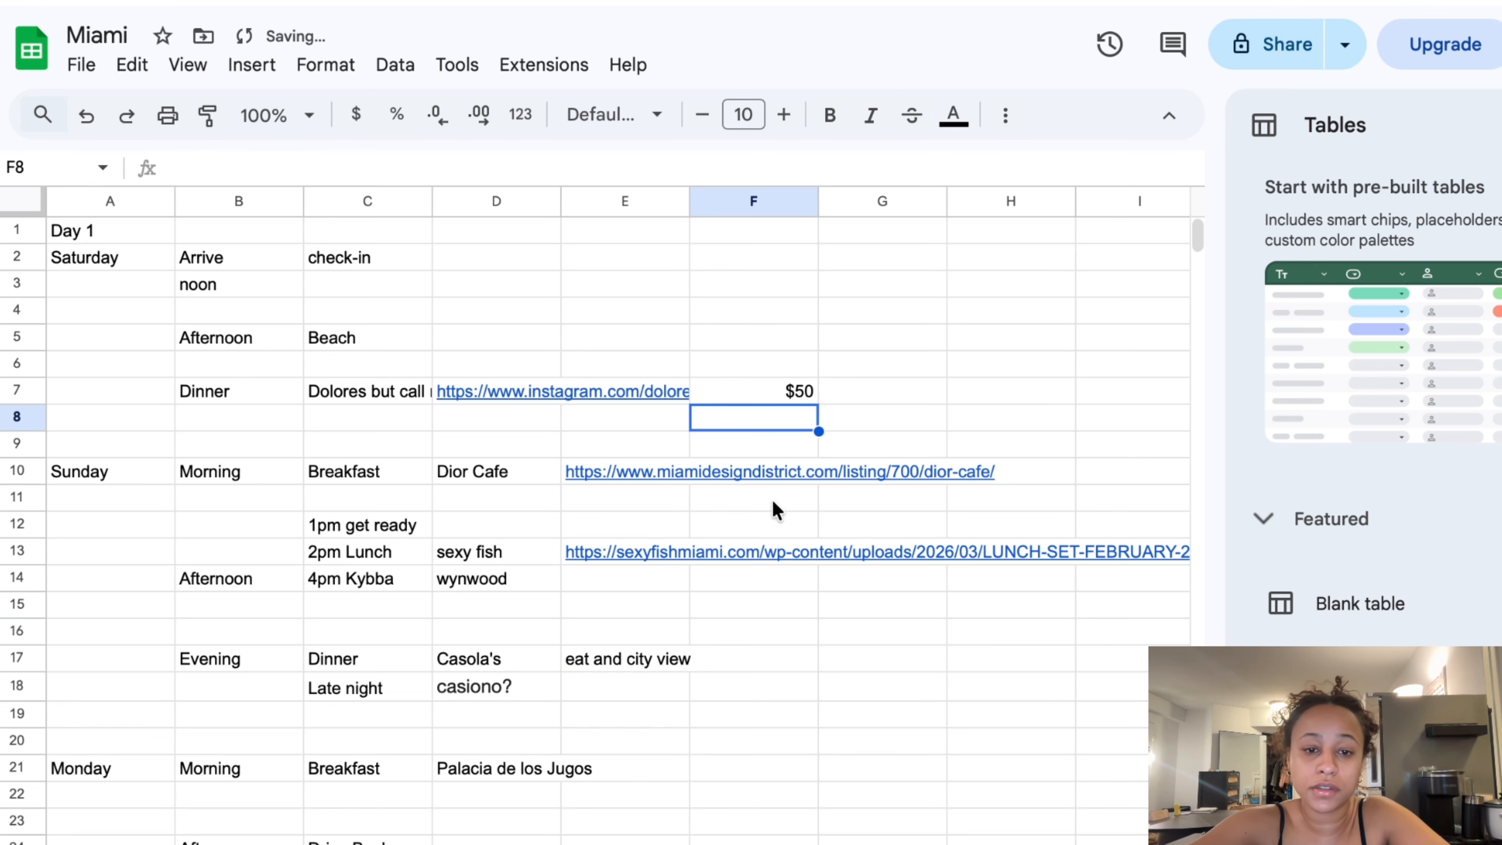
Enter $50 as the cost of Sunday's Dior Cafe breakfast in cell F10
click(782, 470)
text(#59)
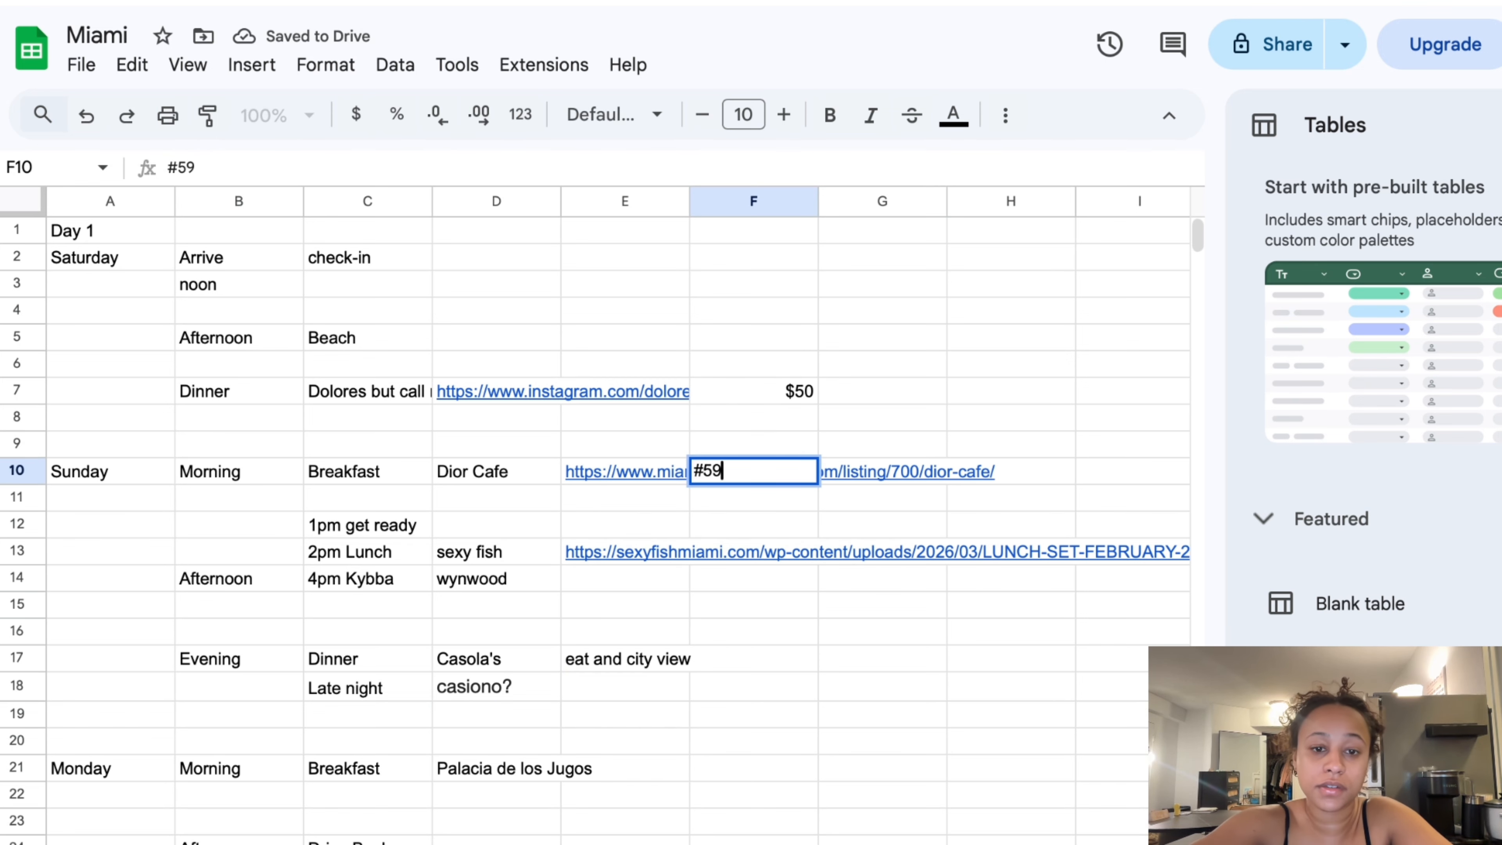
key(BackSpace)
key(BackSpace)
text($50)
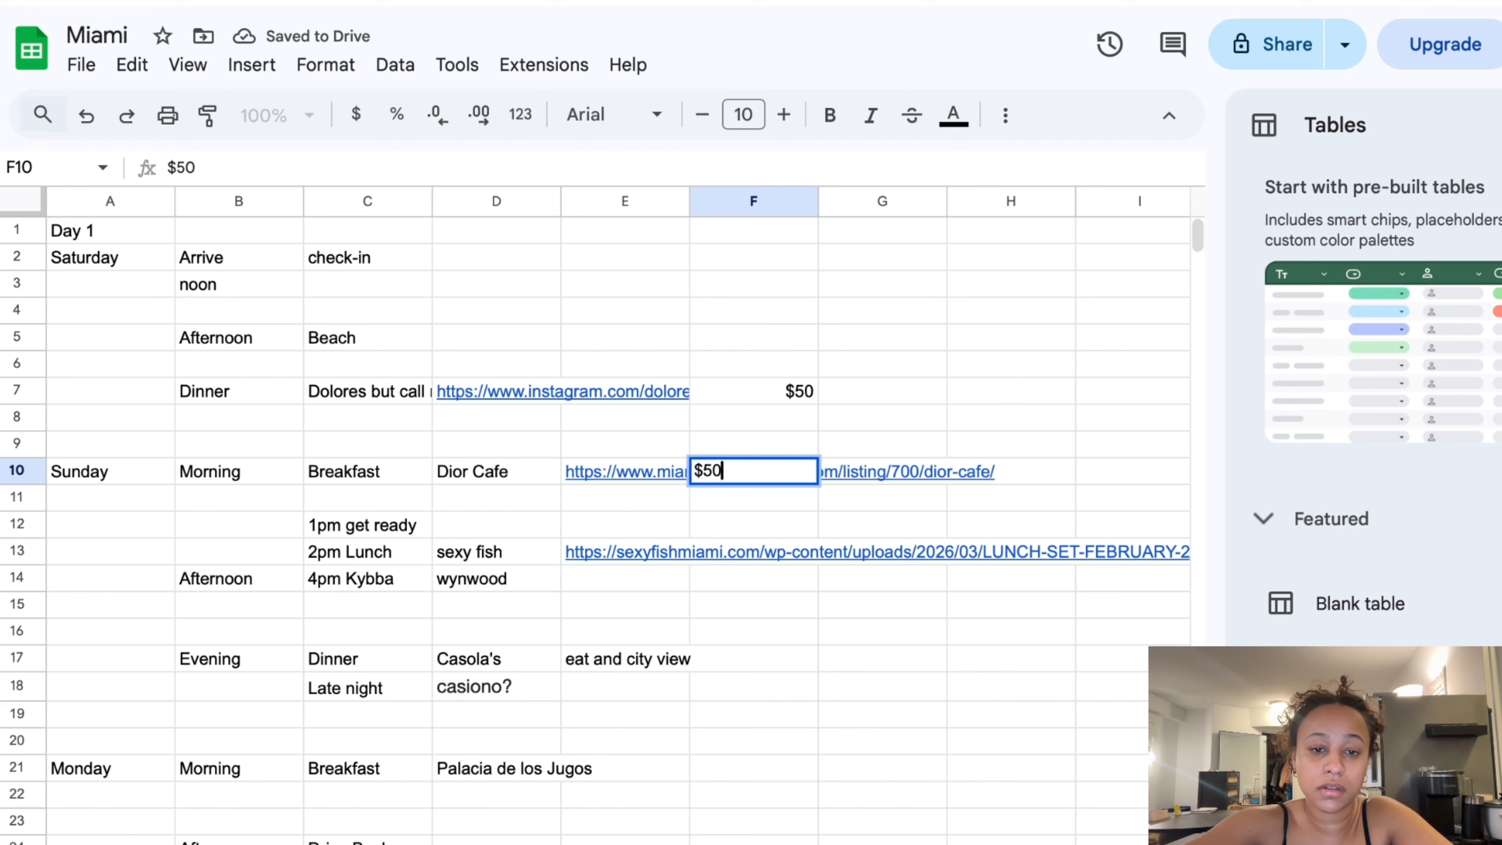
key(Return)
Enter $50 as the cost of Sunday's sexy fish lunch in cell F13
click(713, 561)
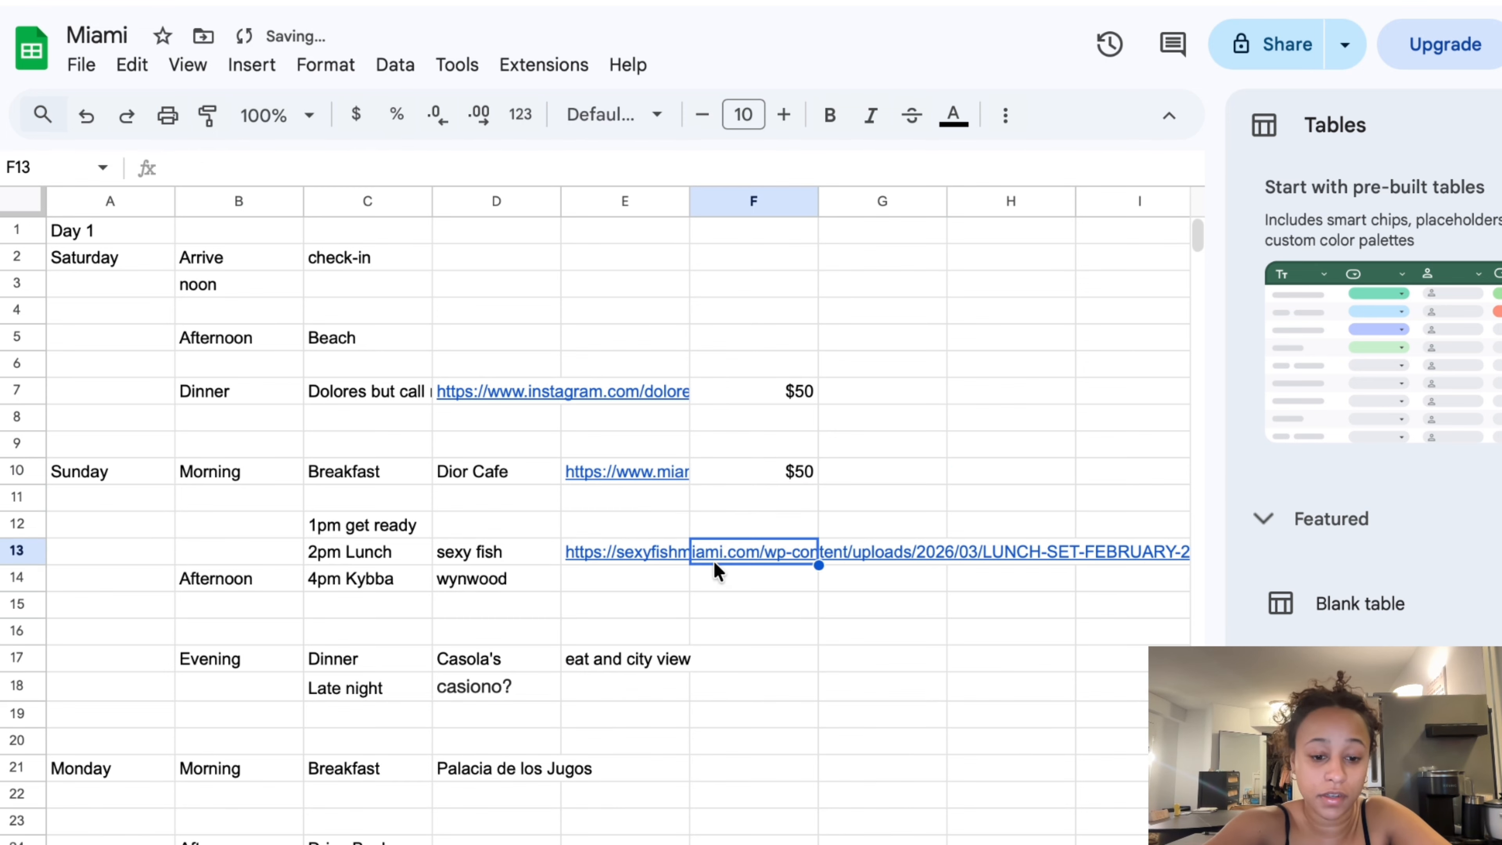
text($590)
key(BackSpace)
key(BackSpace)
text(0)
key(Return)
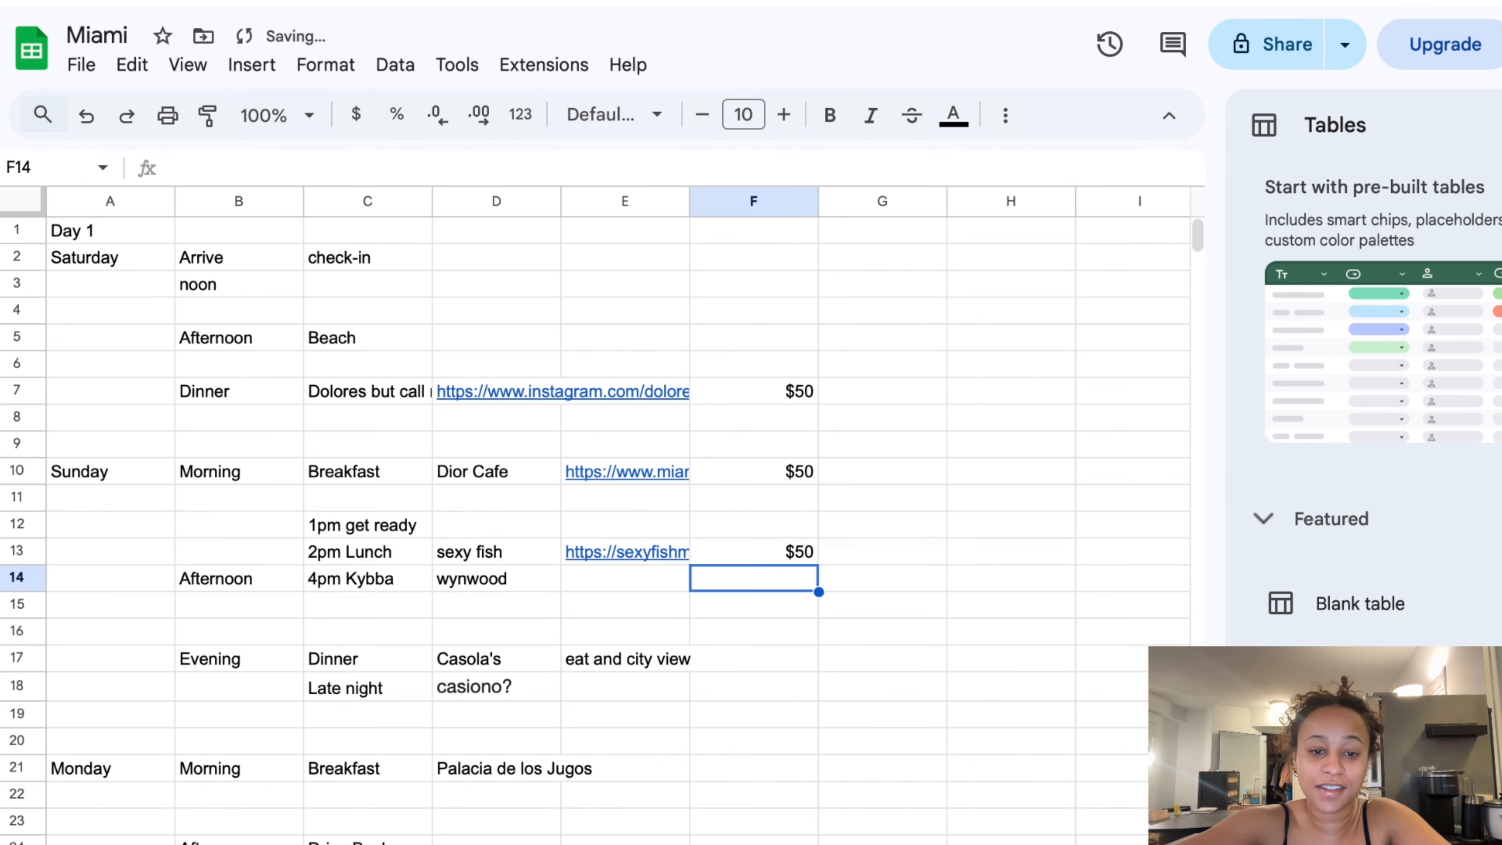
Enter $10 as the cost of both the Casola's dinner in F17 and Monday's breakfast in F21
click(747, 648)
text($10)
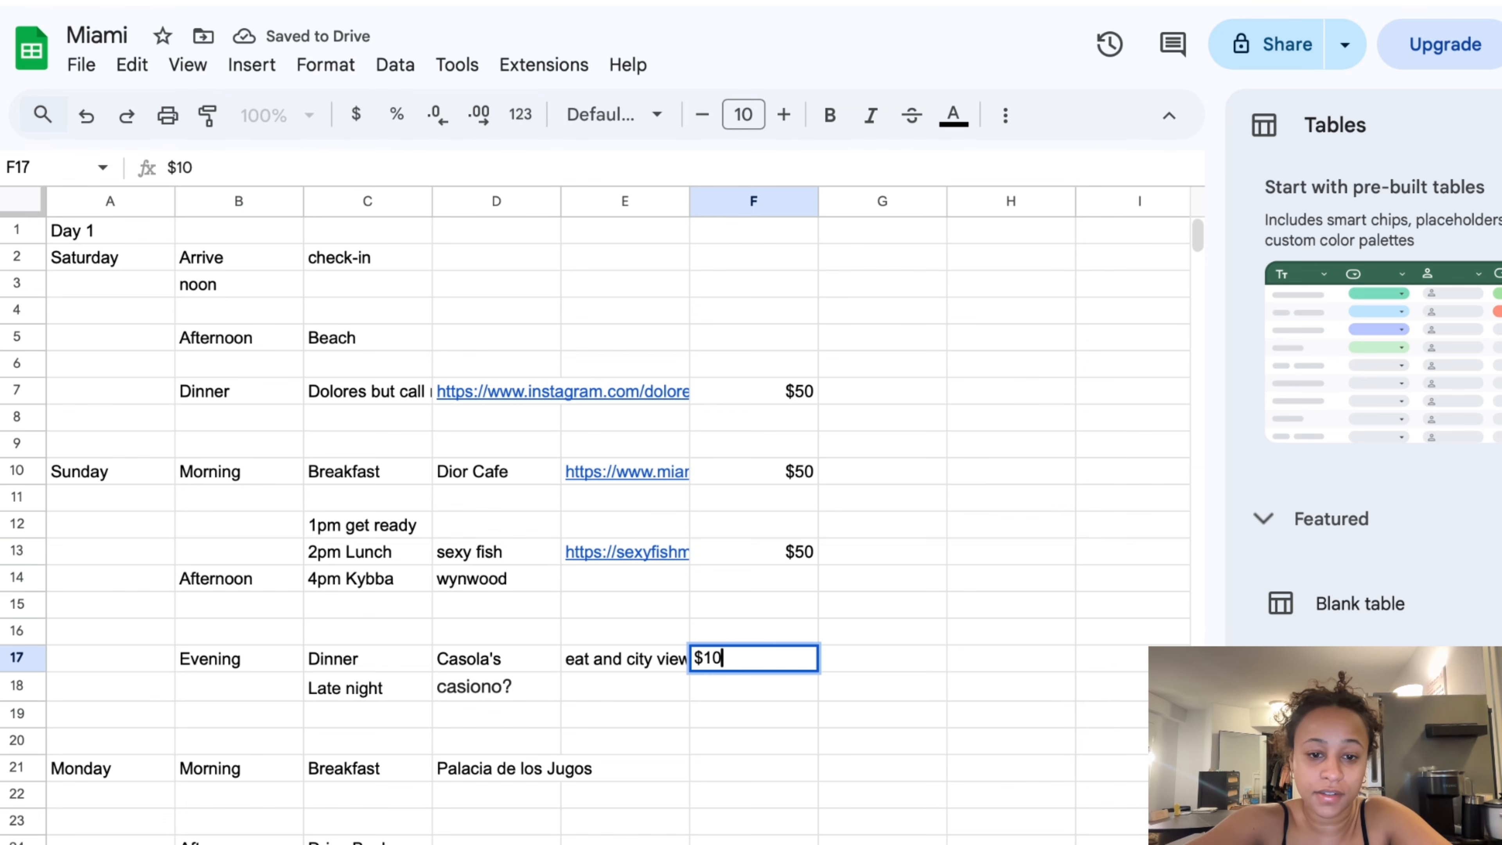
key(Return)
click(759, 769)
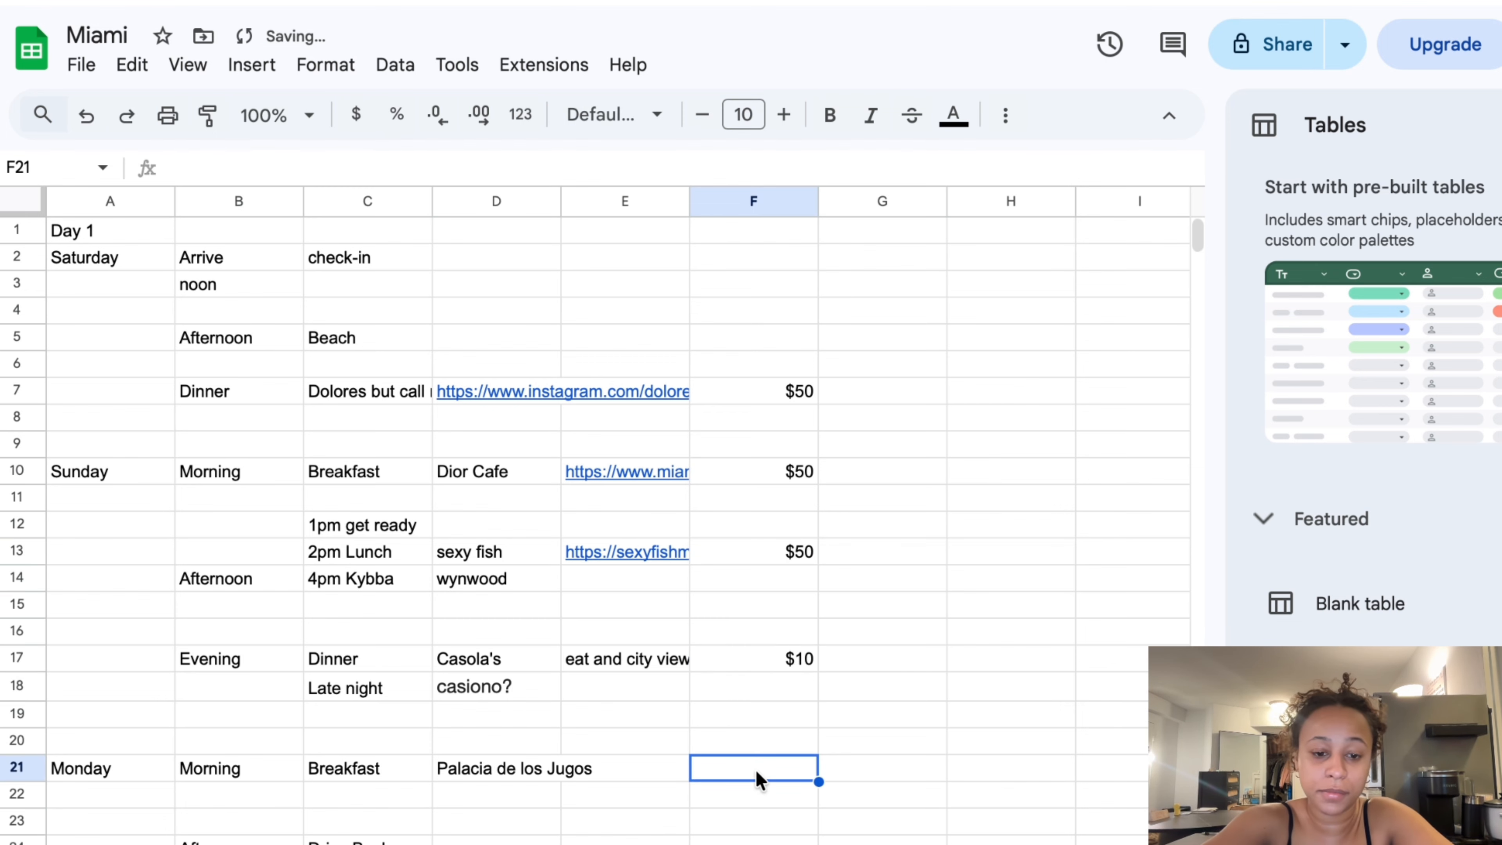
text($10)
key(Return)
Try to total the meal costs with a formula in F28 that references the cells above it in column F
scroll(760, 769, down, 4)
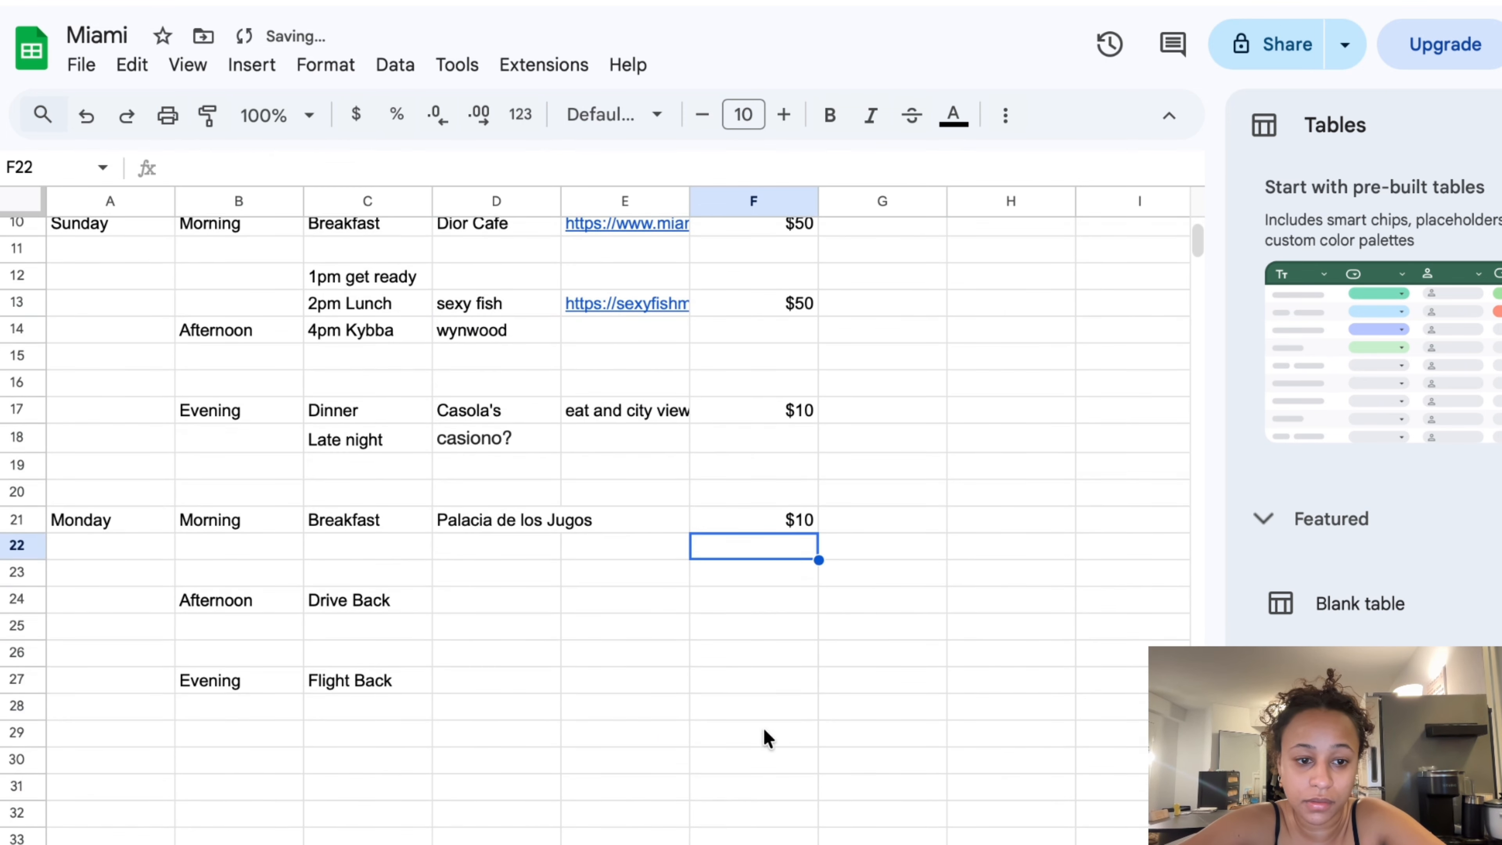
click(760, 706)
text(=)
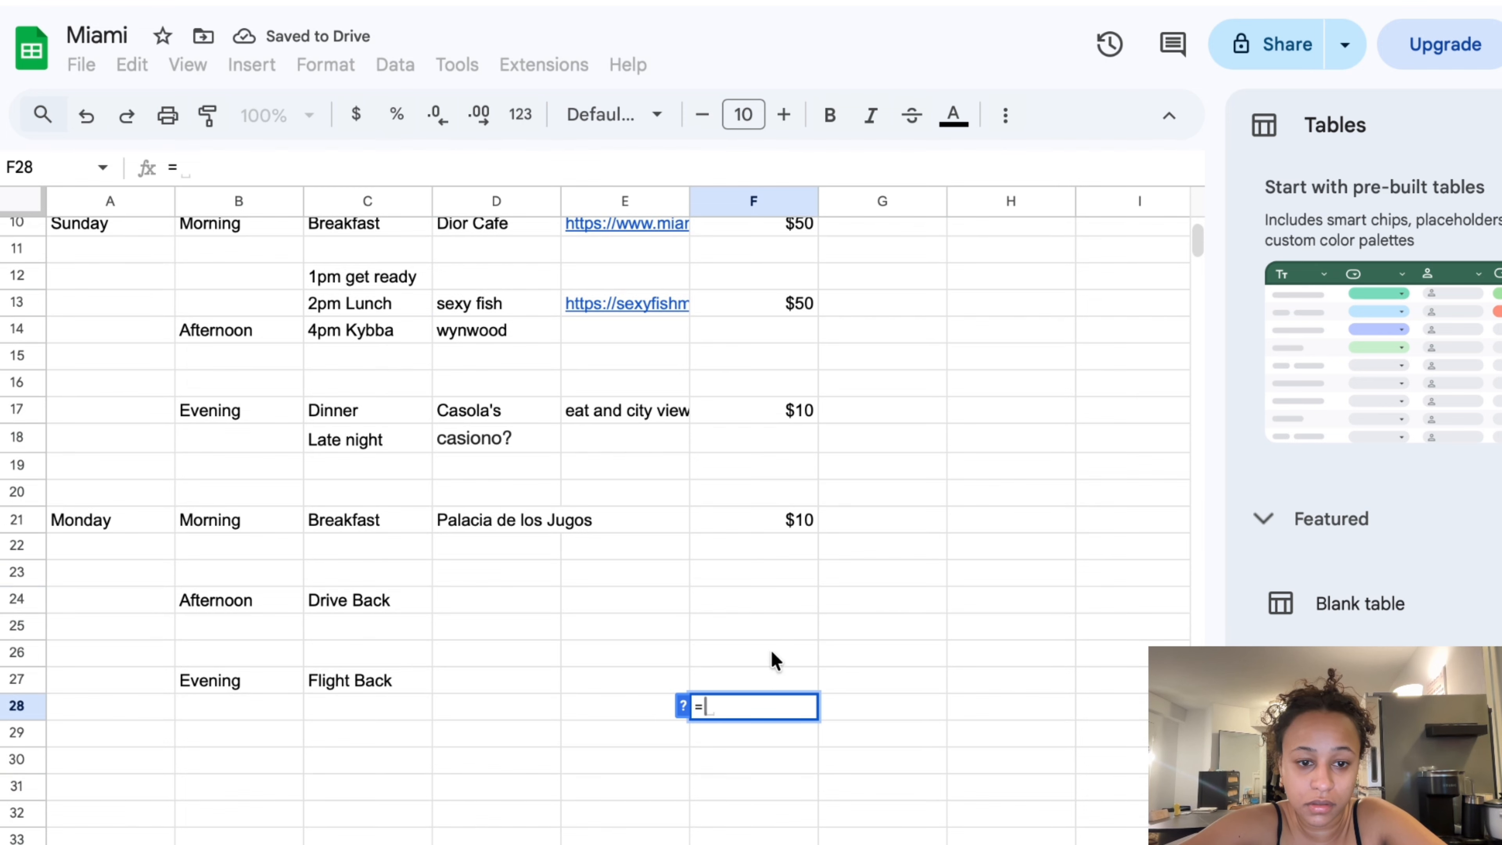
drag(774, 657, 766, 105)
key(Return)
scroll(784, 571, down, 1)
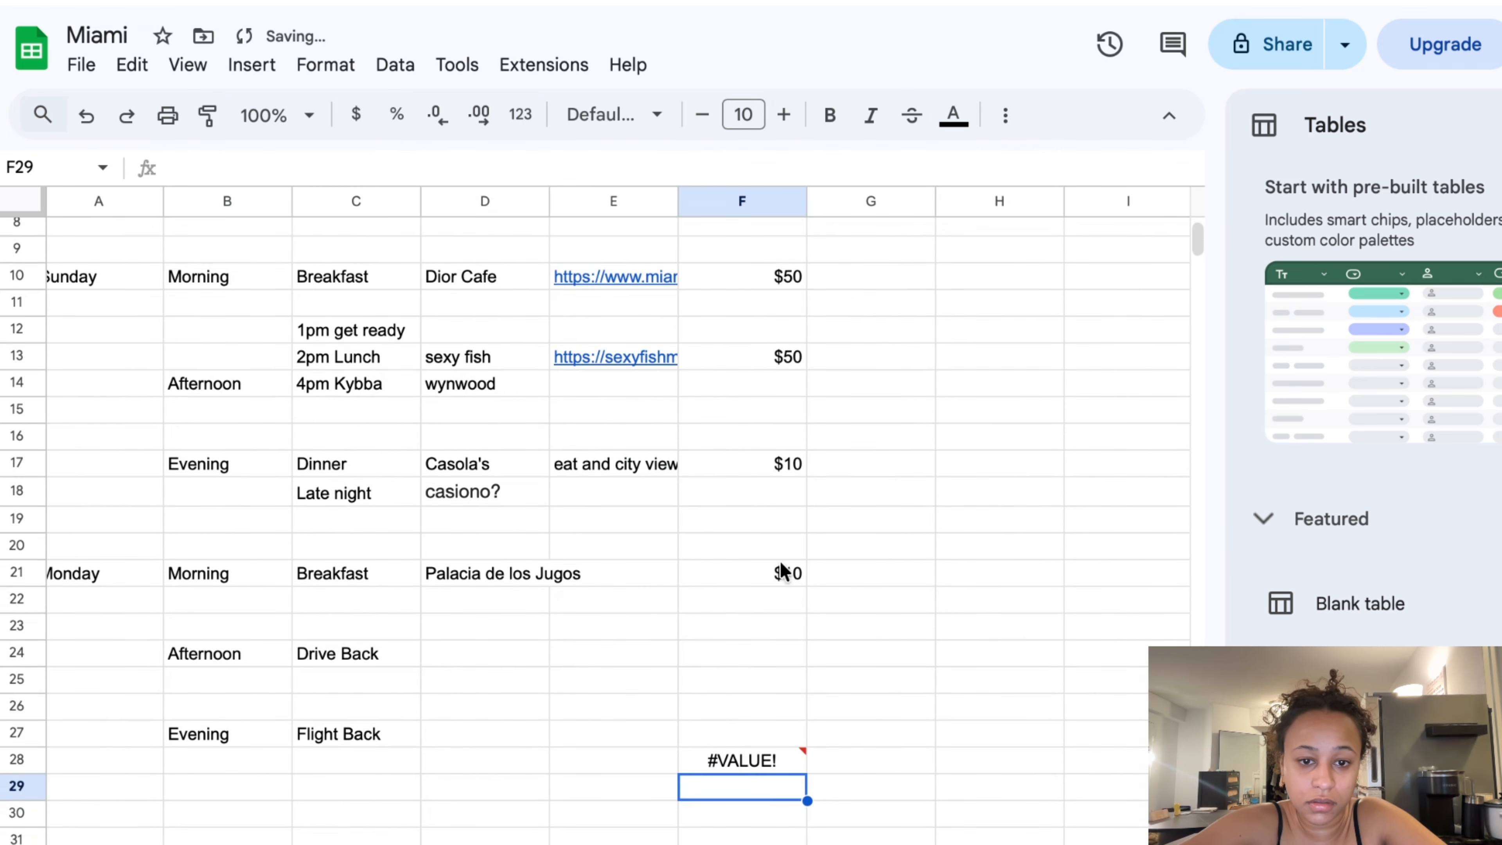
Replace the formula in F28 with comma-separated references to the meal cost cells F21, F17, F13 and F10
click(733, 760)
double_click(733, 760)
key(BackSpace)
key(BackSpace)
key(BackSpace)
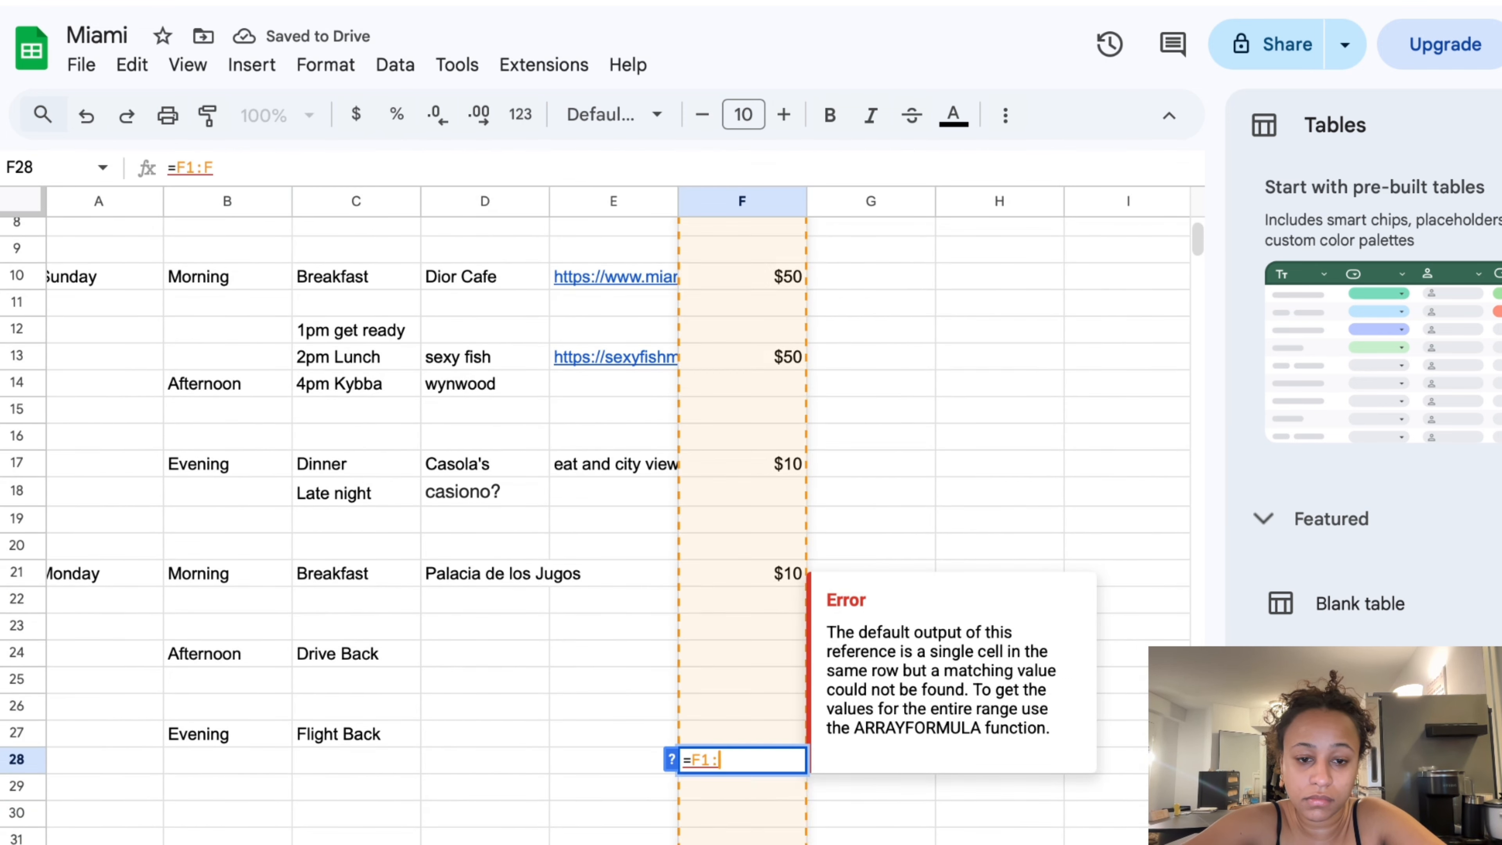
key(BackSpace)
key(BackSpace)
key(BackSpace)
click(774, 566)
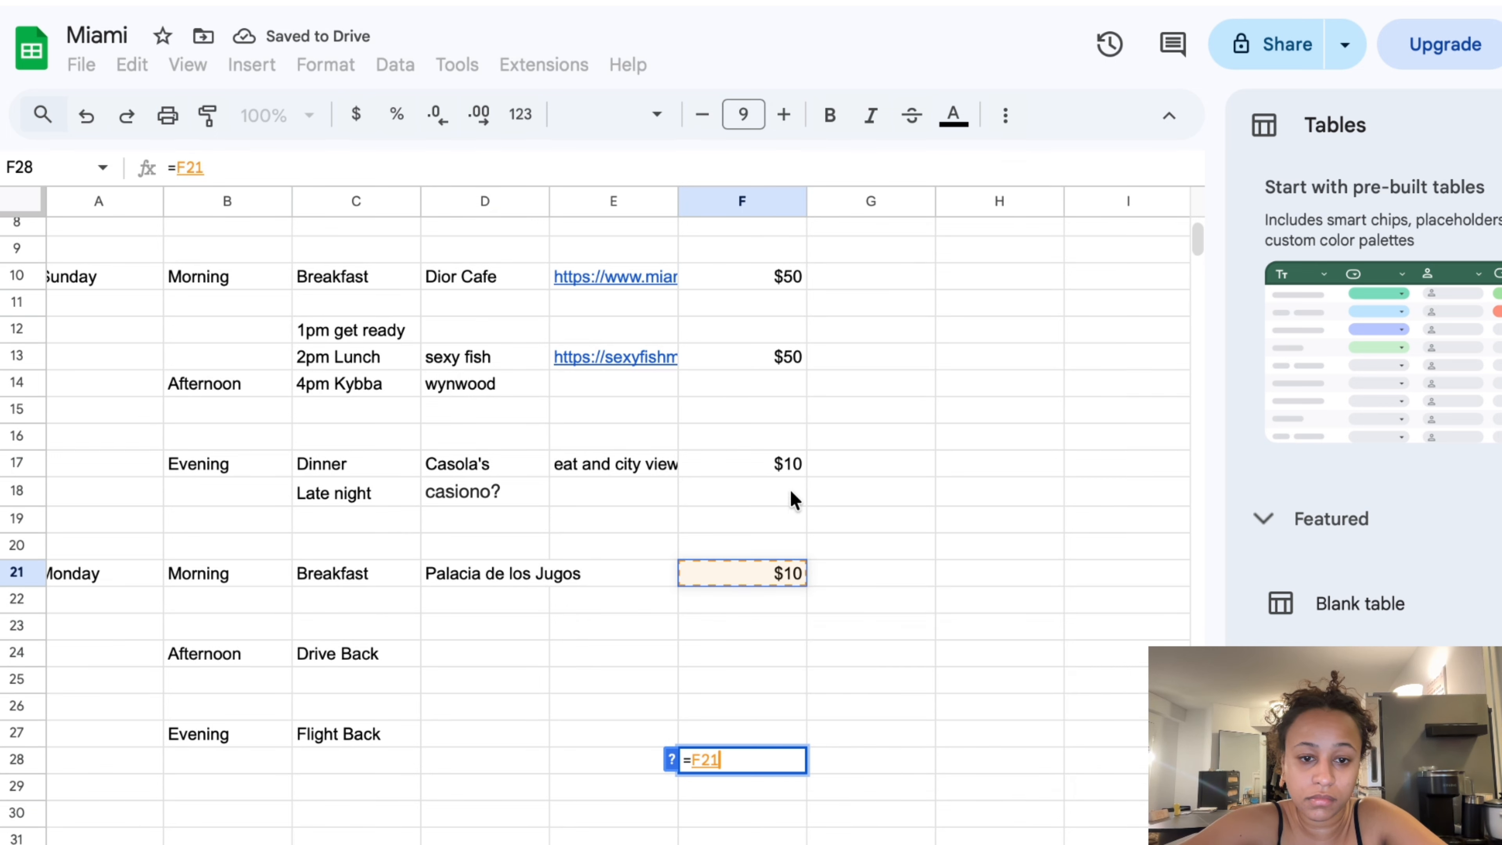
text(,)
click(782, 467)
text(,)
click(775, 355)
text(,)
click(761, 279)
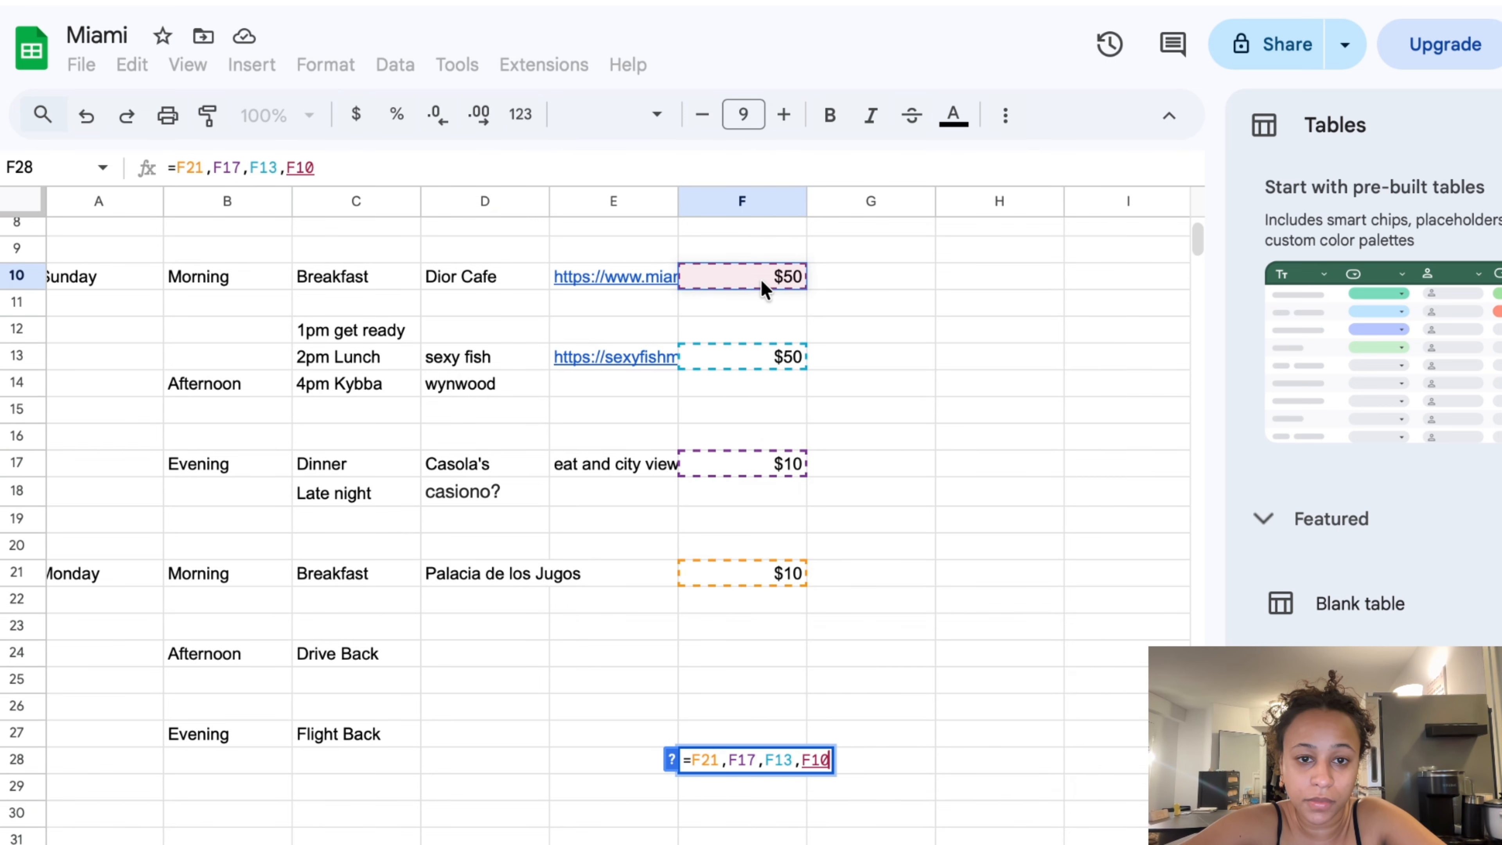
key(Return)
Turn the cell references in F28 into a SUM formula to total the meal costs, and look over the itinerary
double_click(749, 765)
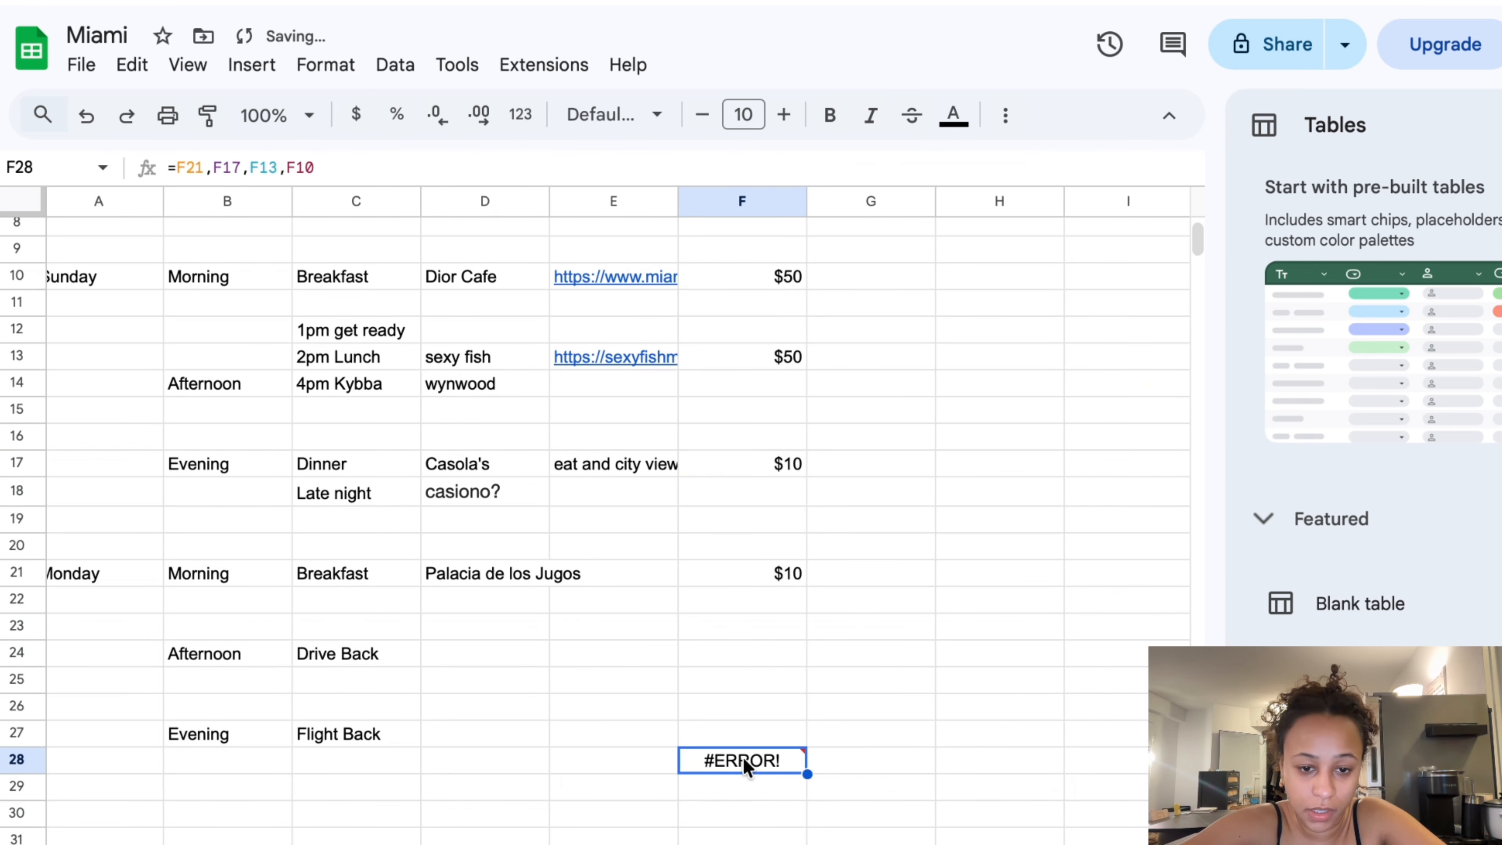
click(691, 758)
text(sum()
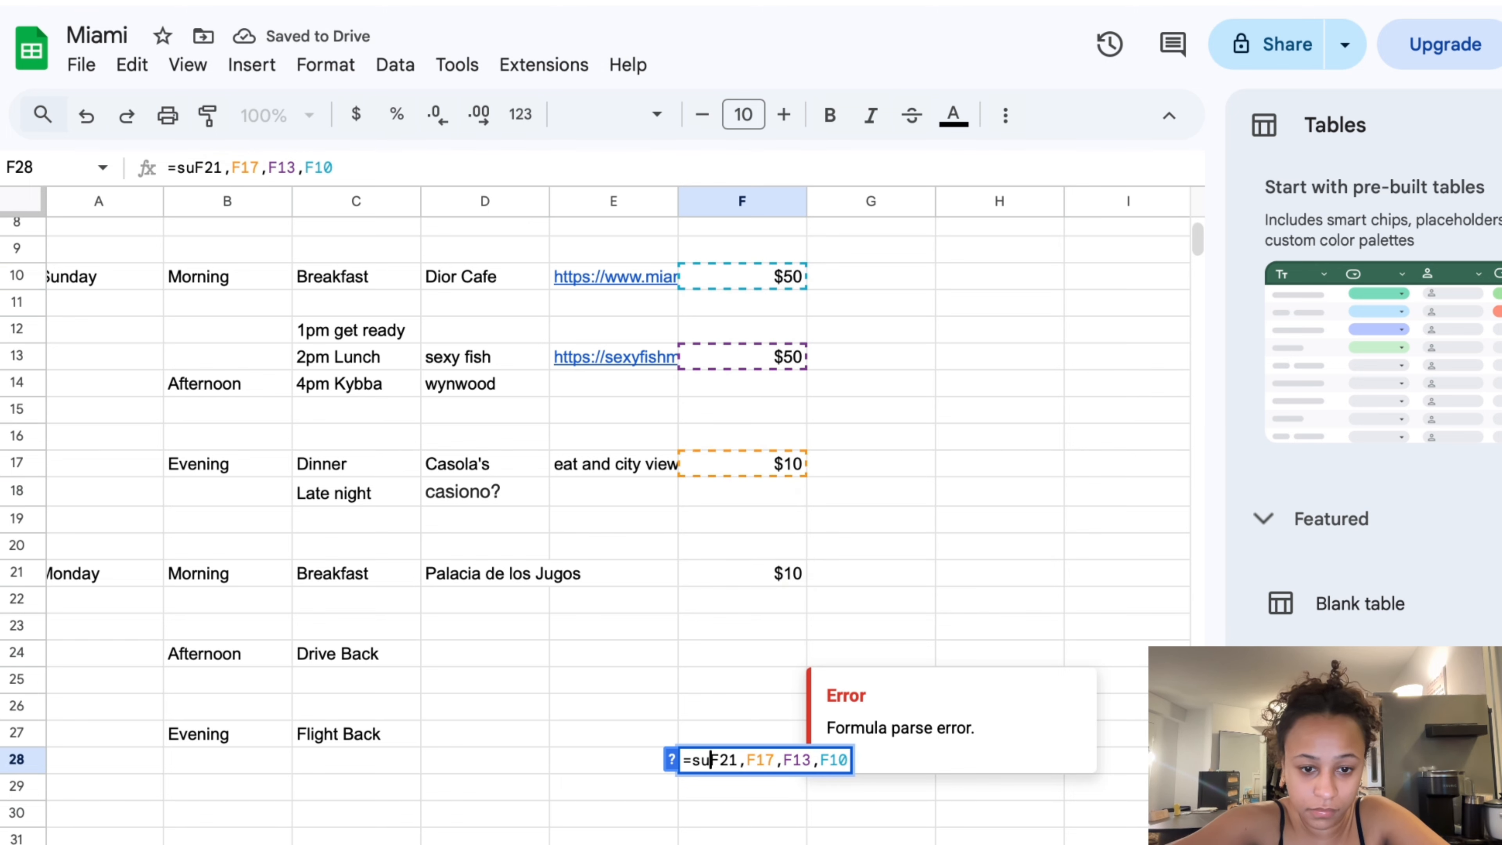
key(Return)
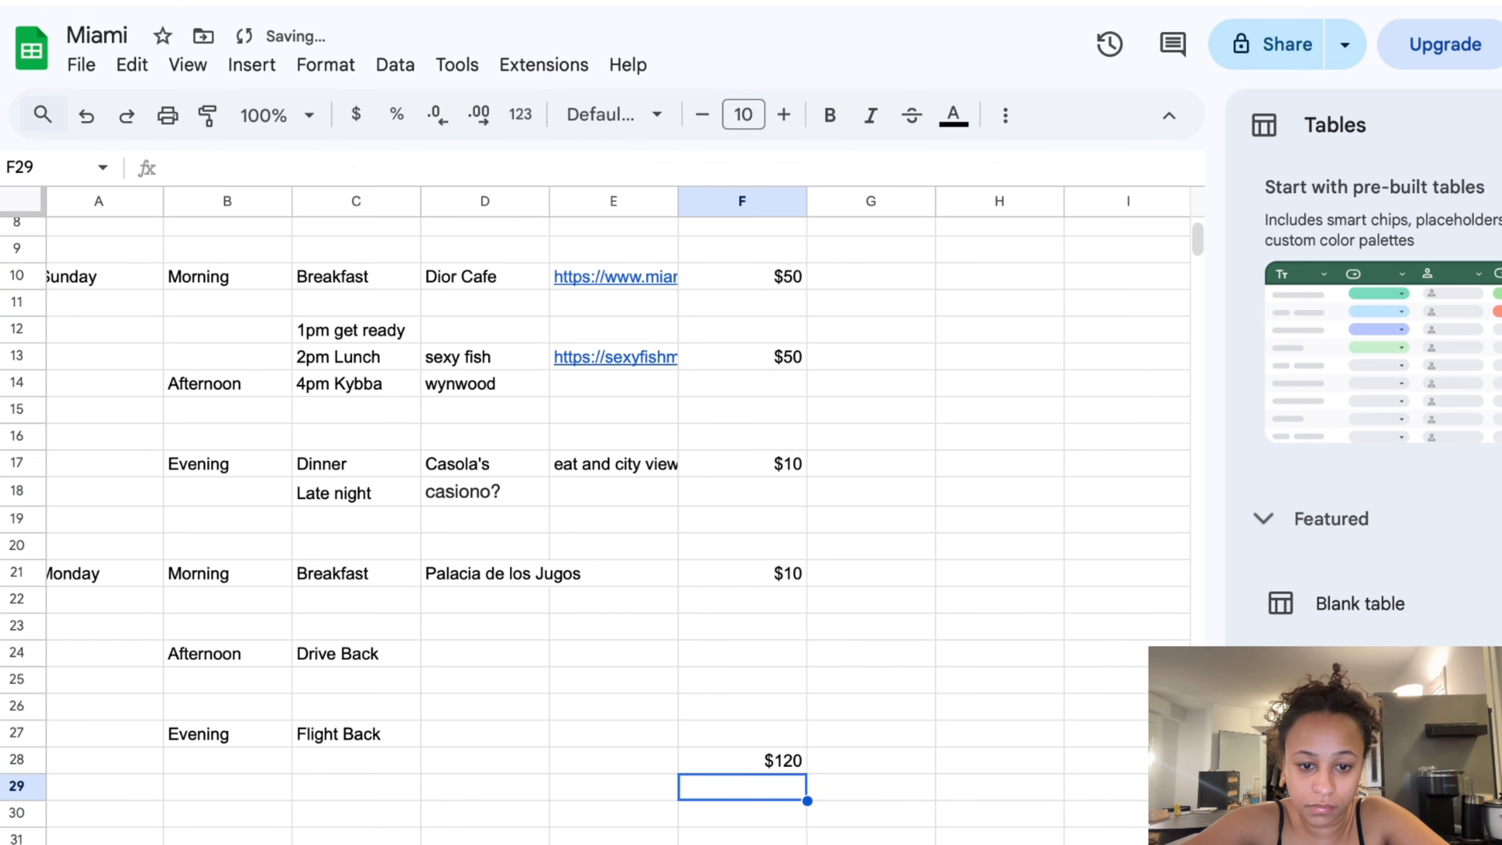
scroll(905, 662, up, 3)
scroll(905, 662, down, 3)
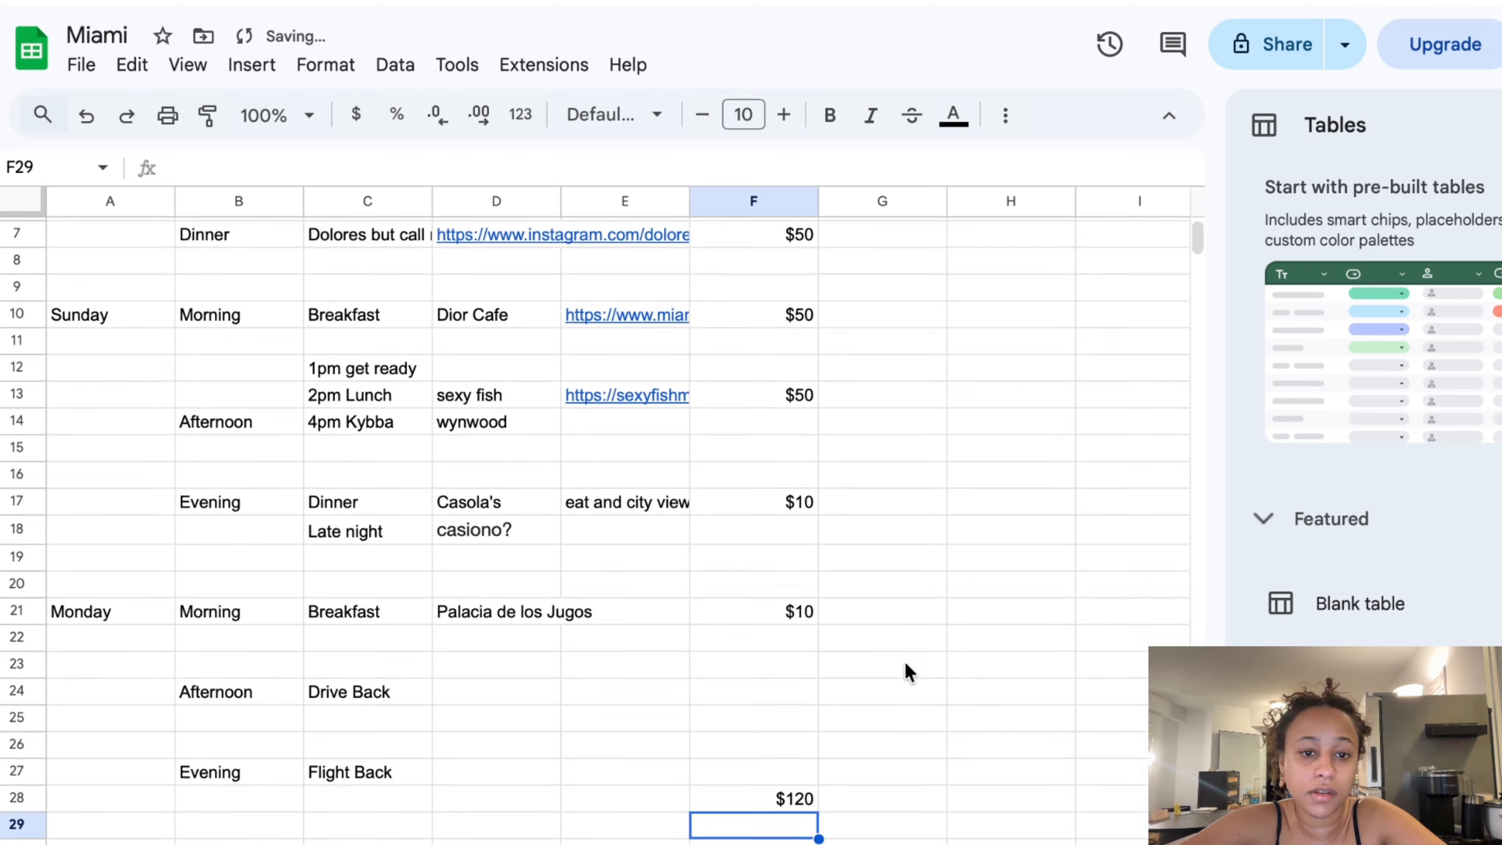
scroll(905, 662, up, 3)
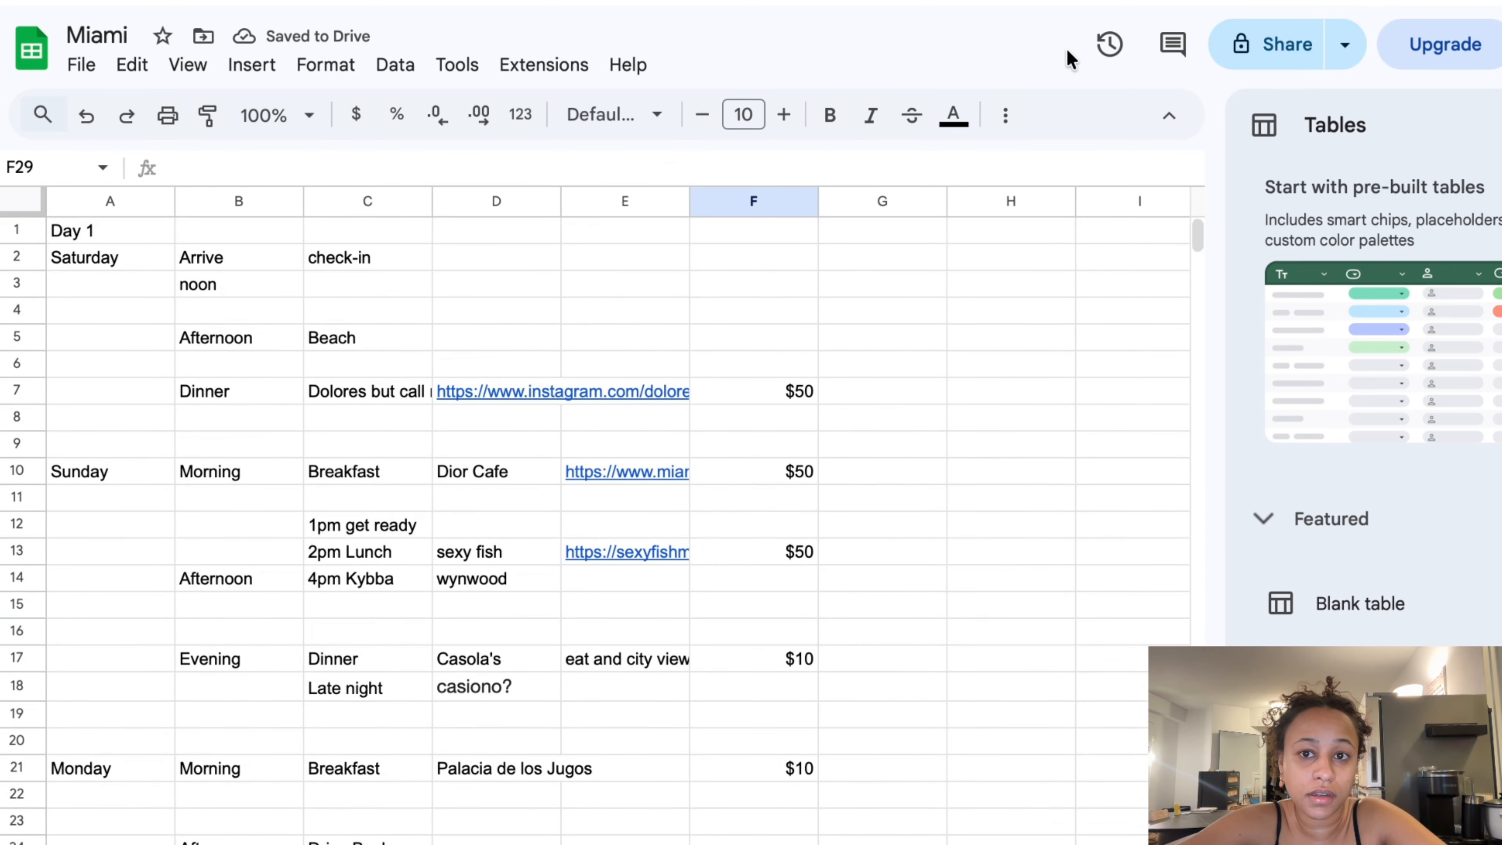
Switch to Canva and open the existing Puerto Rico travel plan design from the recent projects
click(1408, 1)
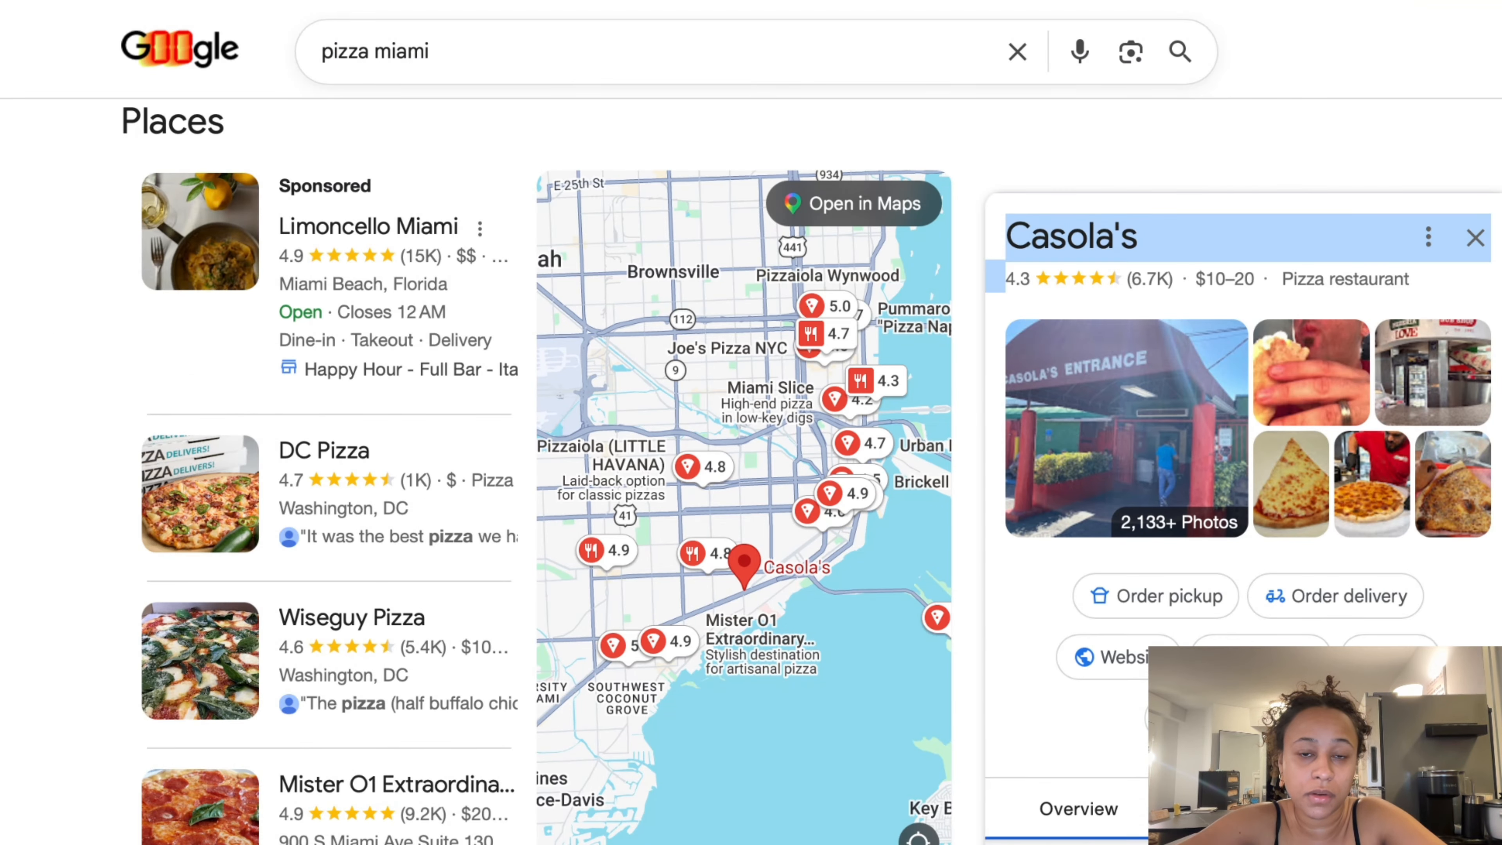
key(super+l)
text(canva)
key(Return)
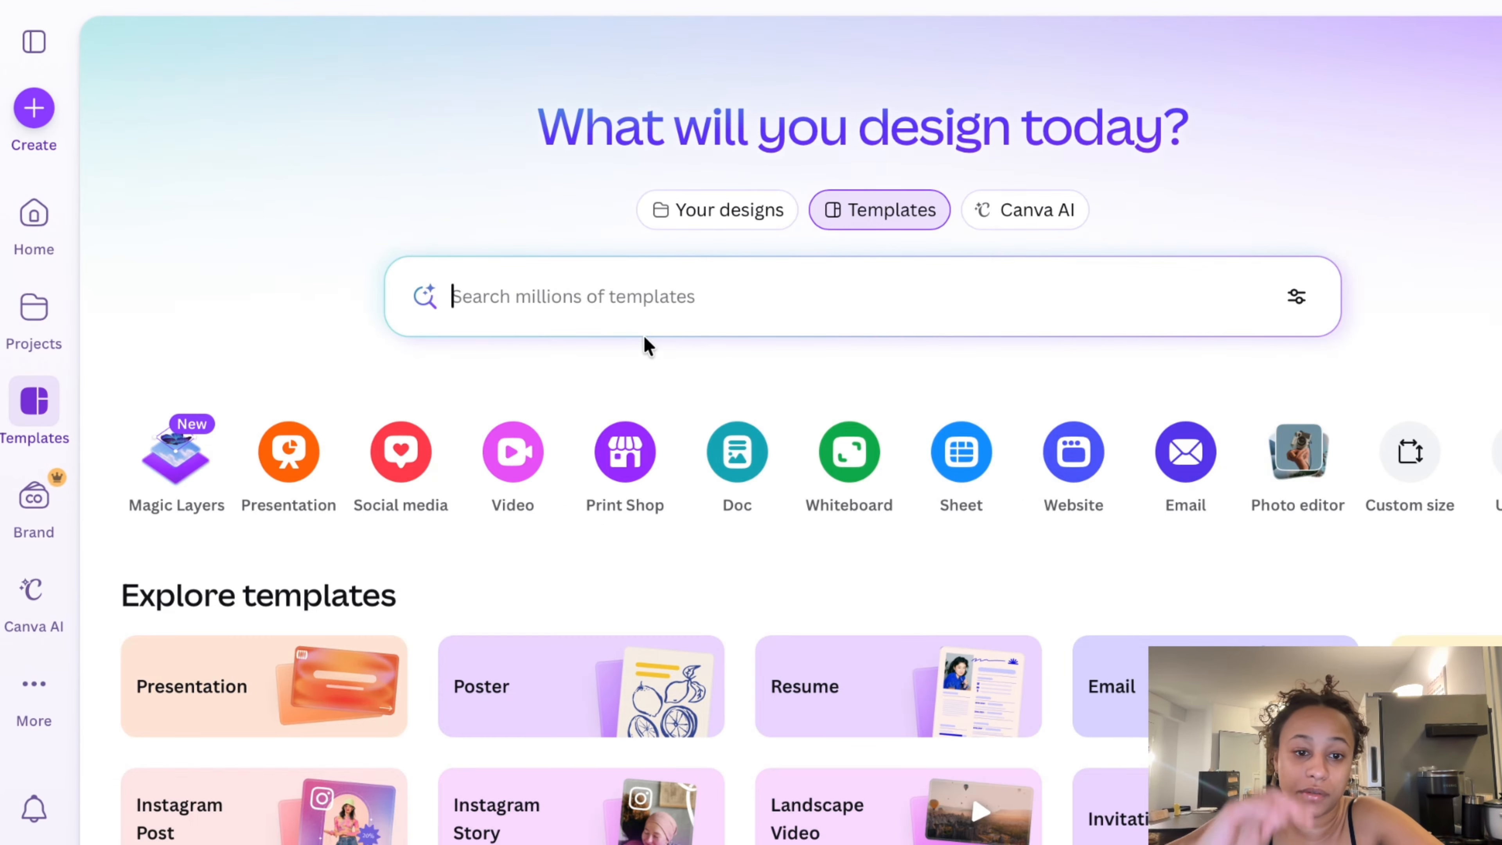
scroll(645, 341, down, 15)
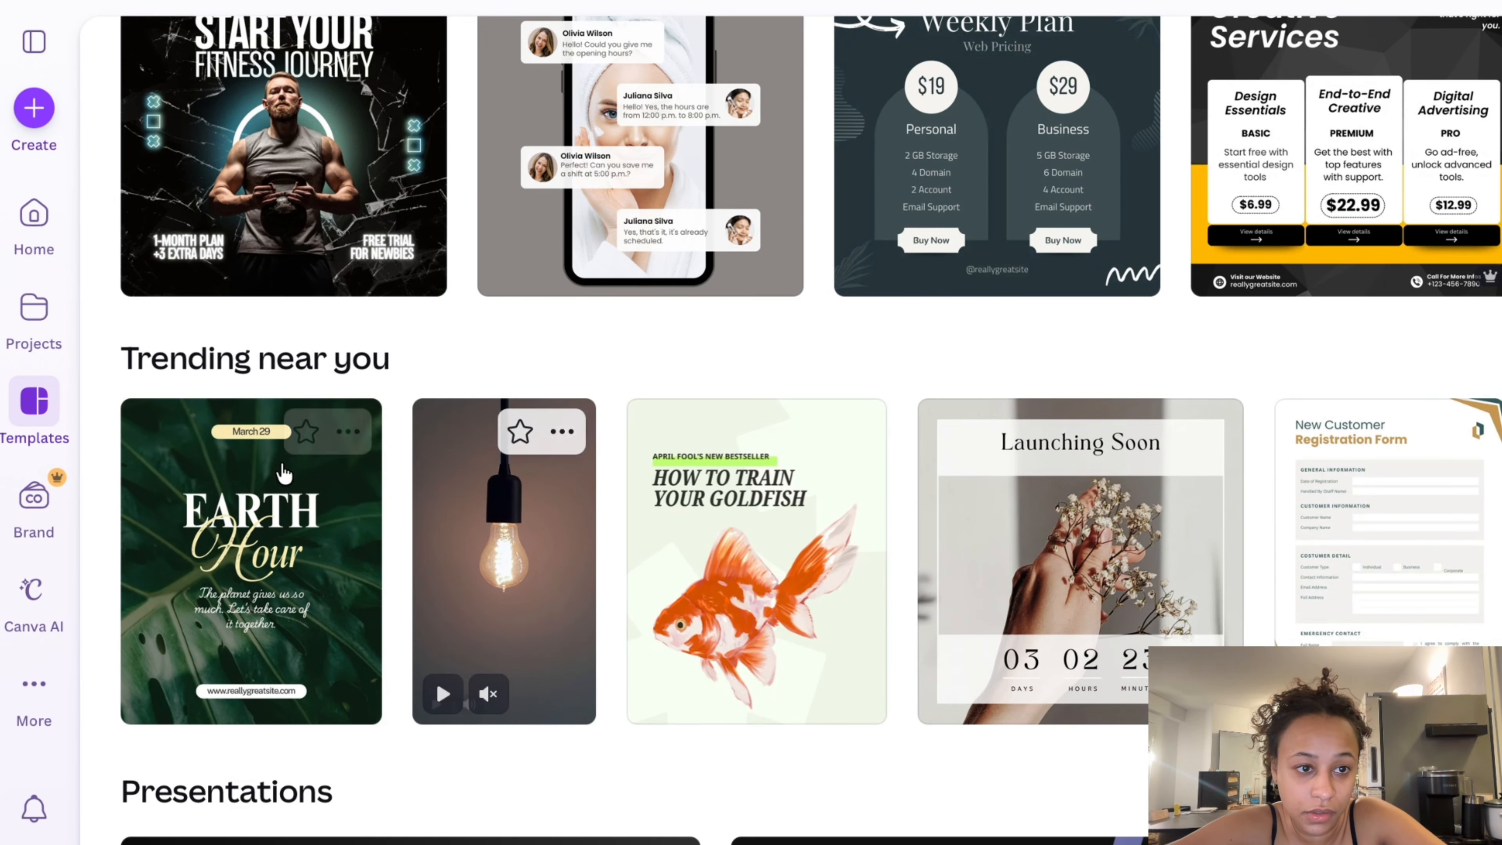
click(34, 308)
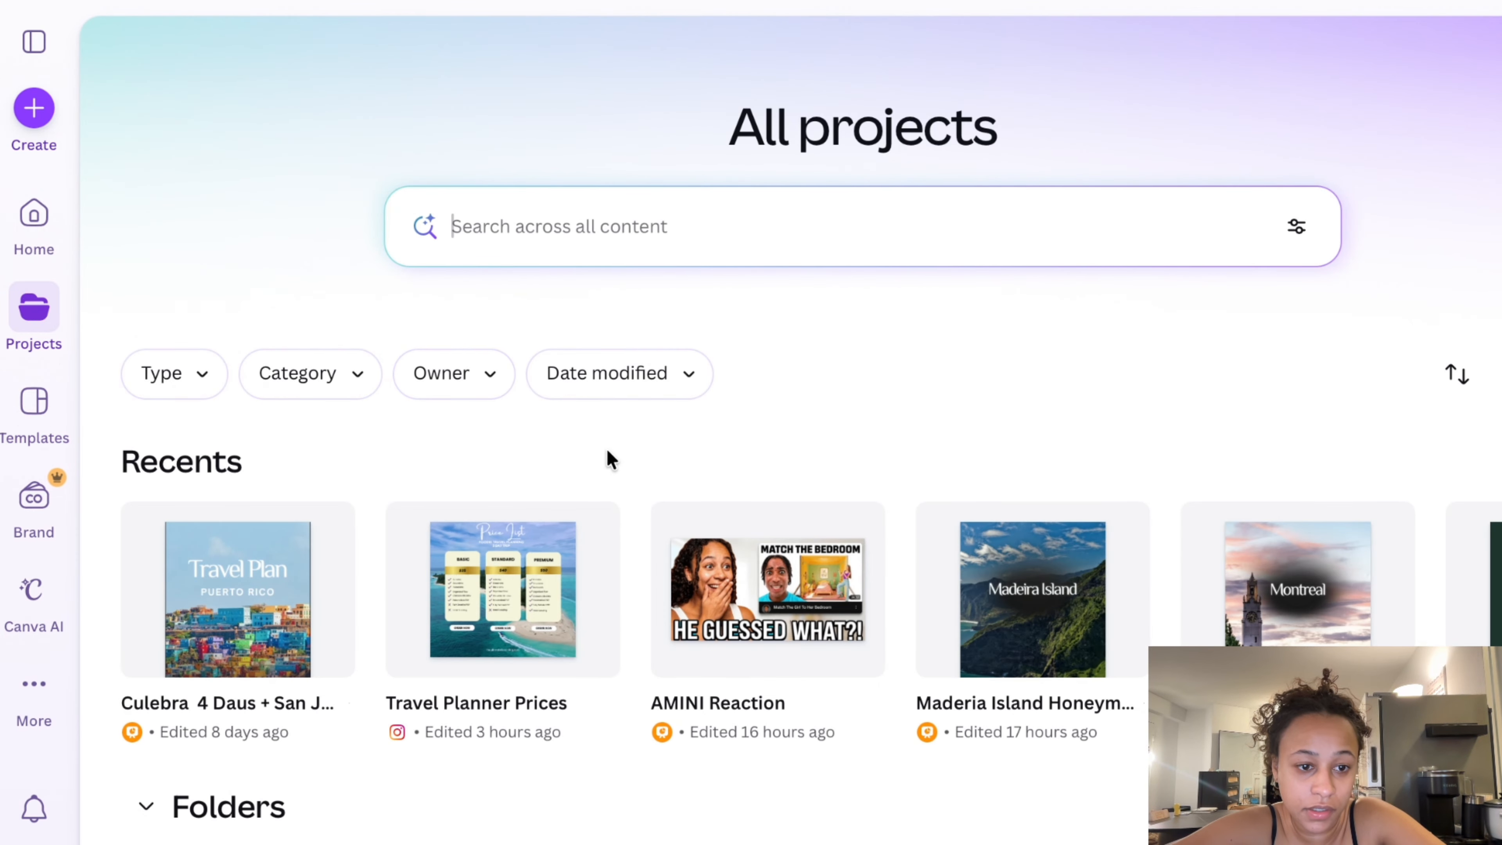
mouse_move(433, 513)
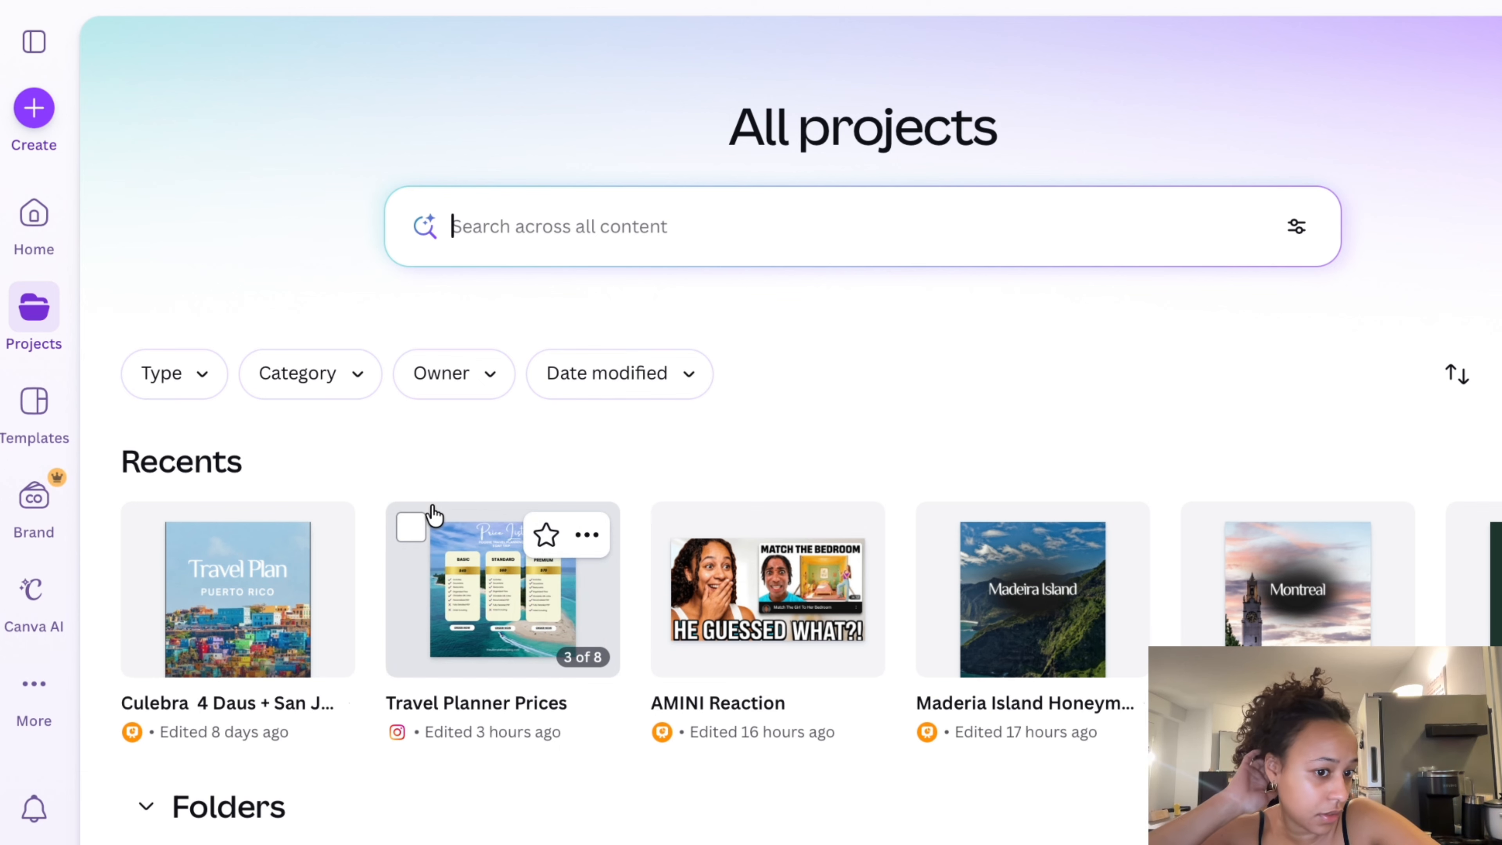
click(262, 596)
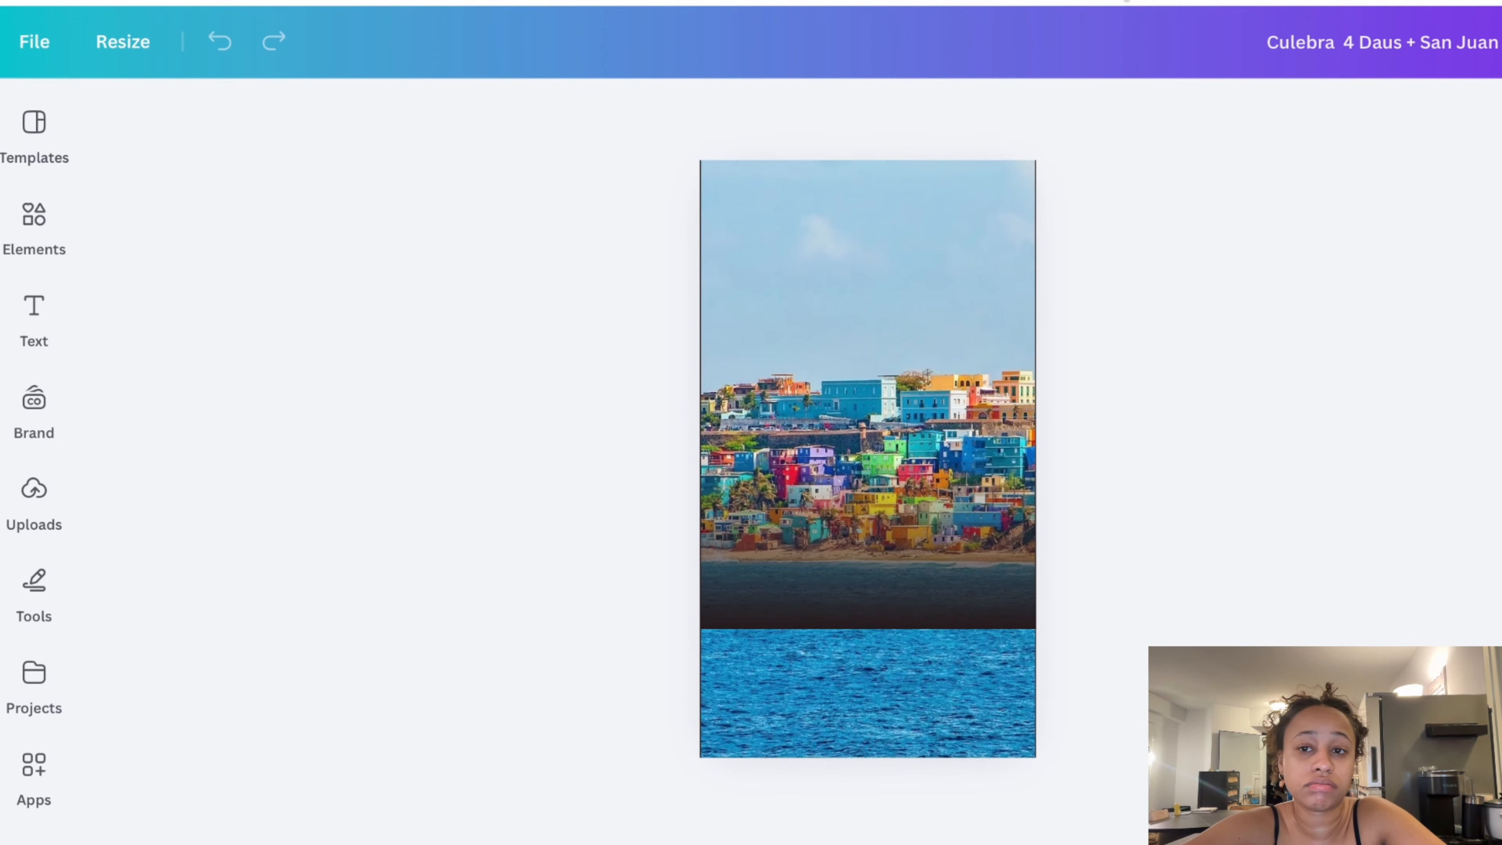
Preview the Day 1 and cover pages of the Puerto Rico travel plan and make a copy of the design
click(354, 819)
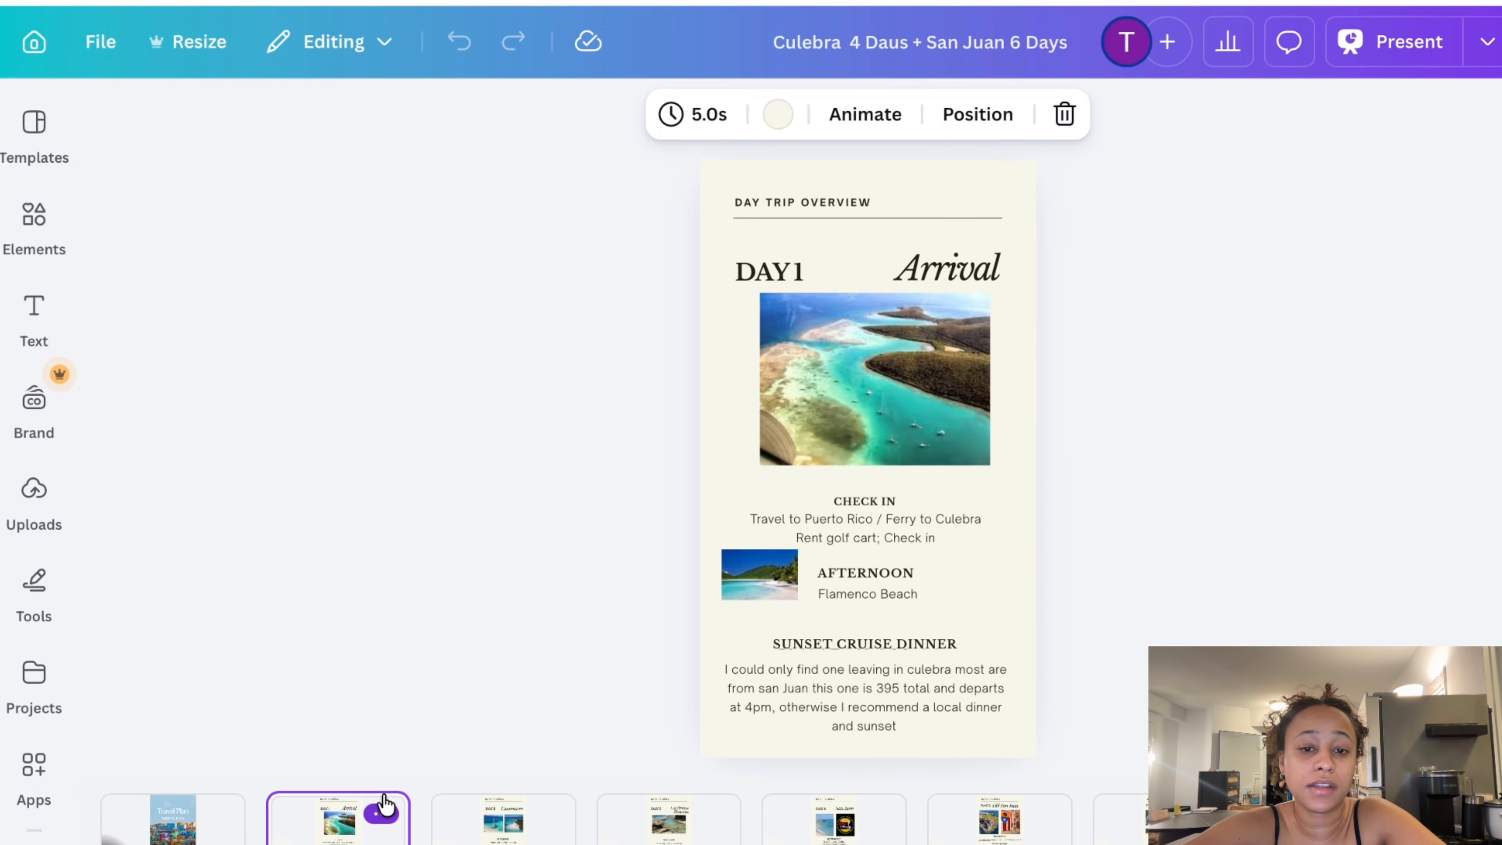
click(199, 821)
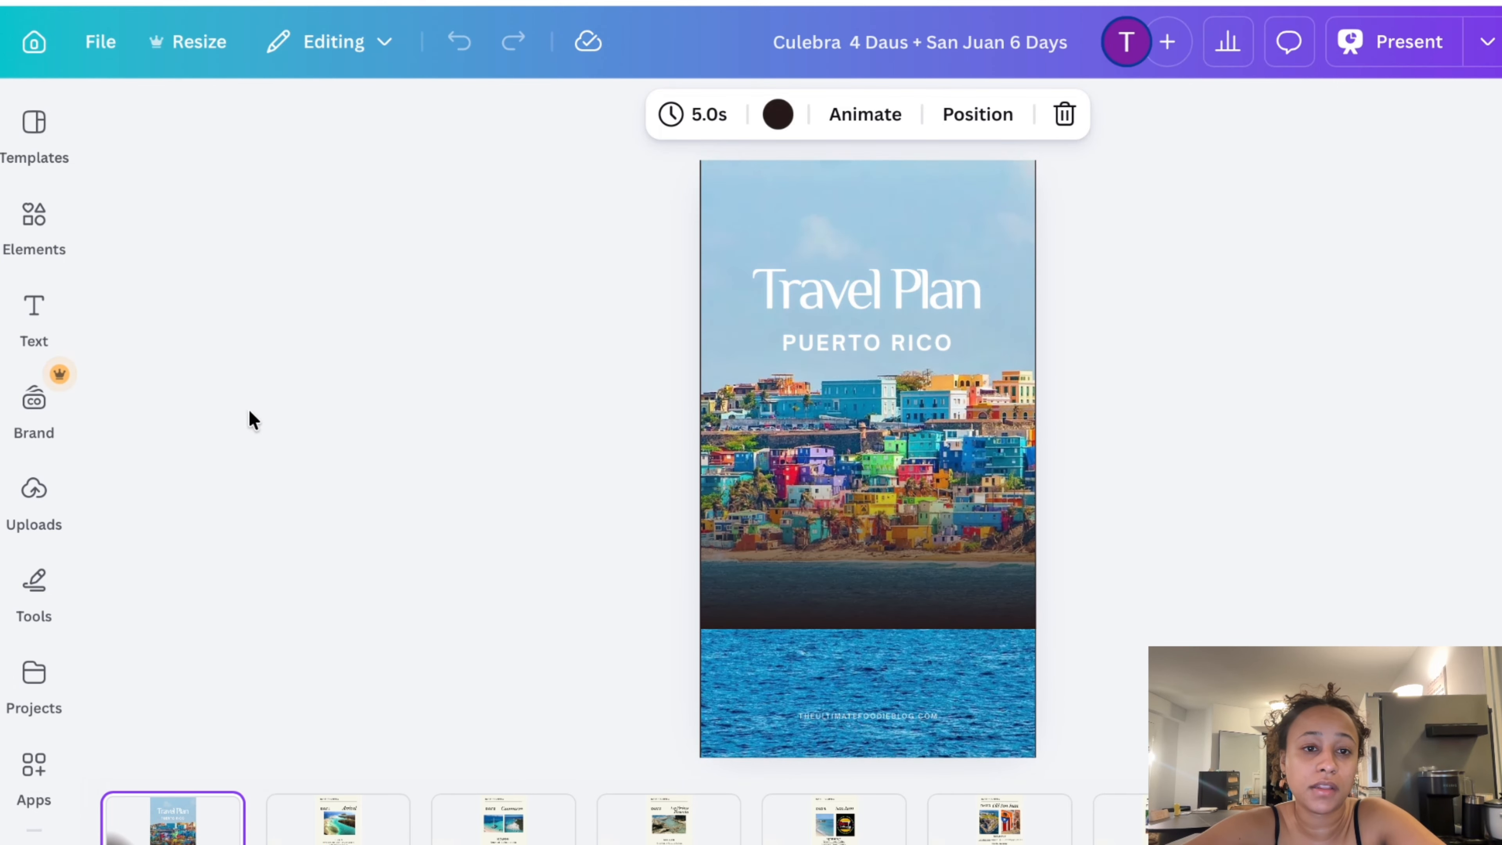
click(101, 43)
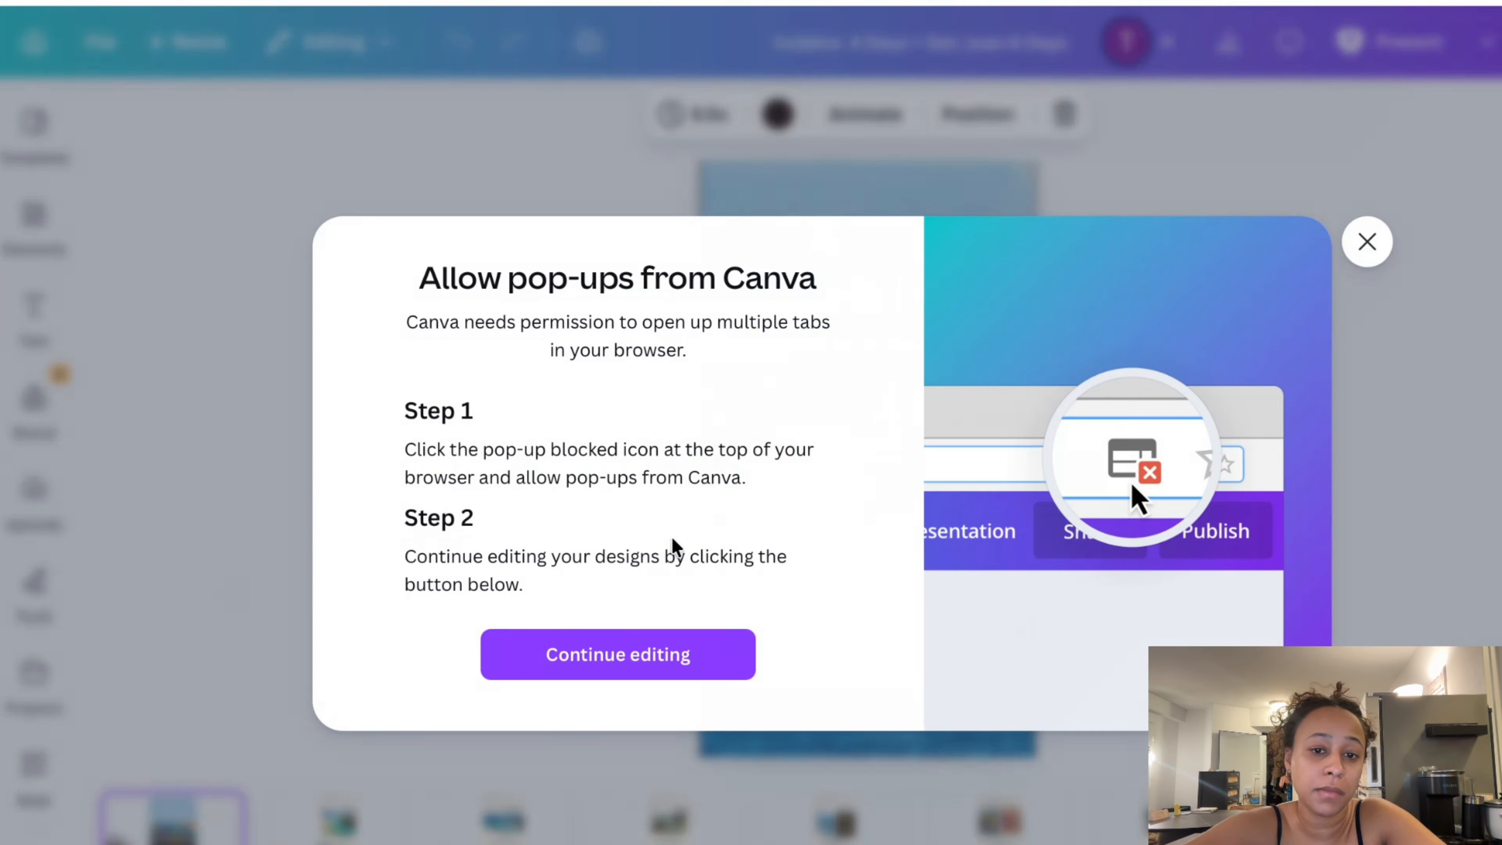
click(578, 656)
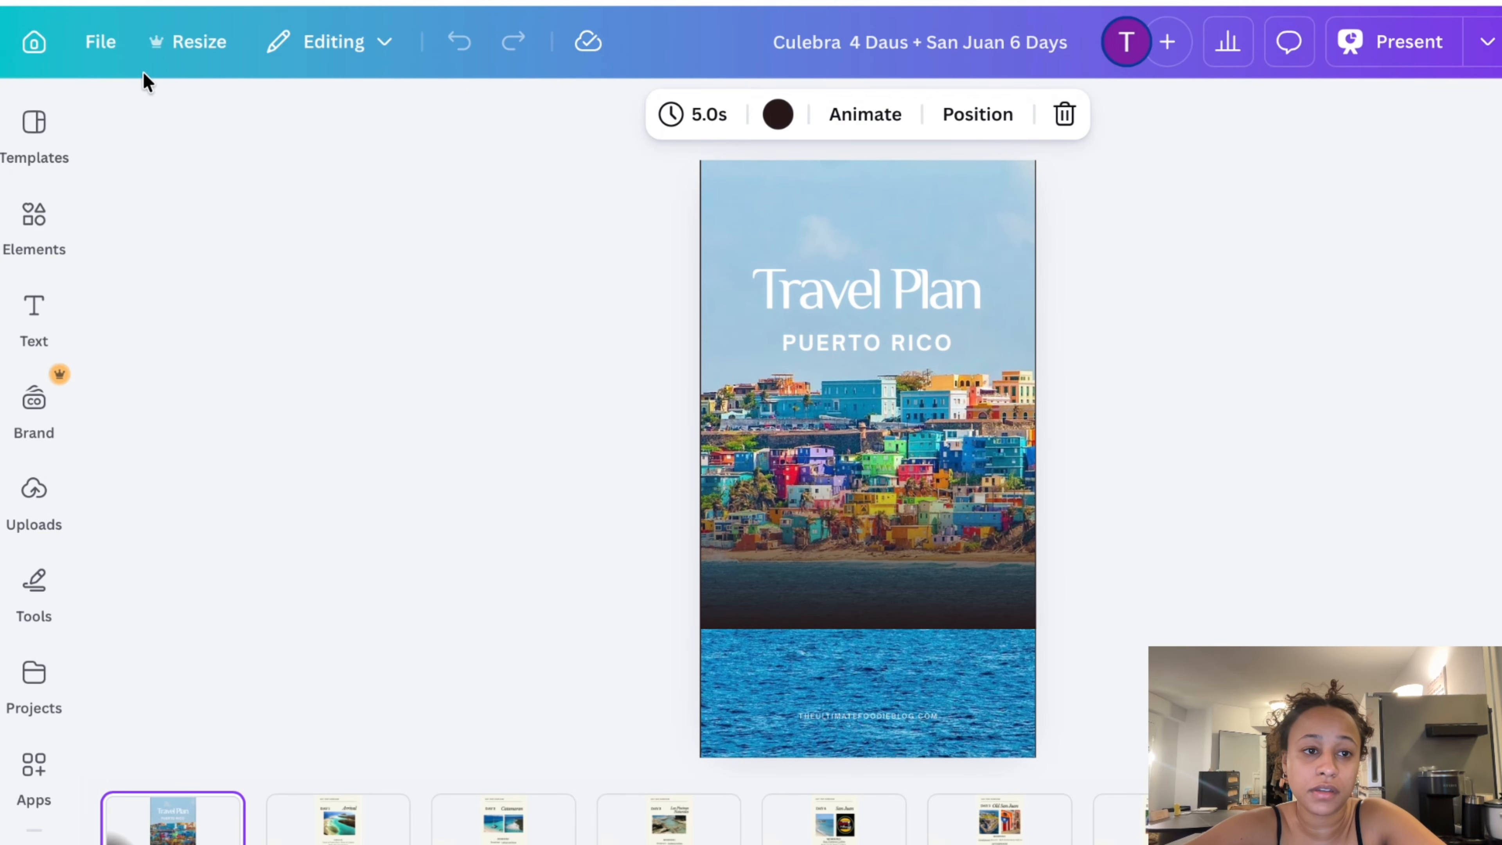
click(100, 41)
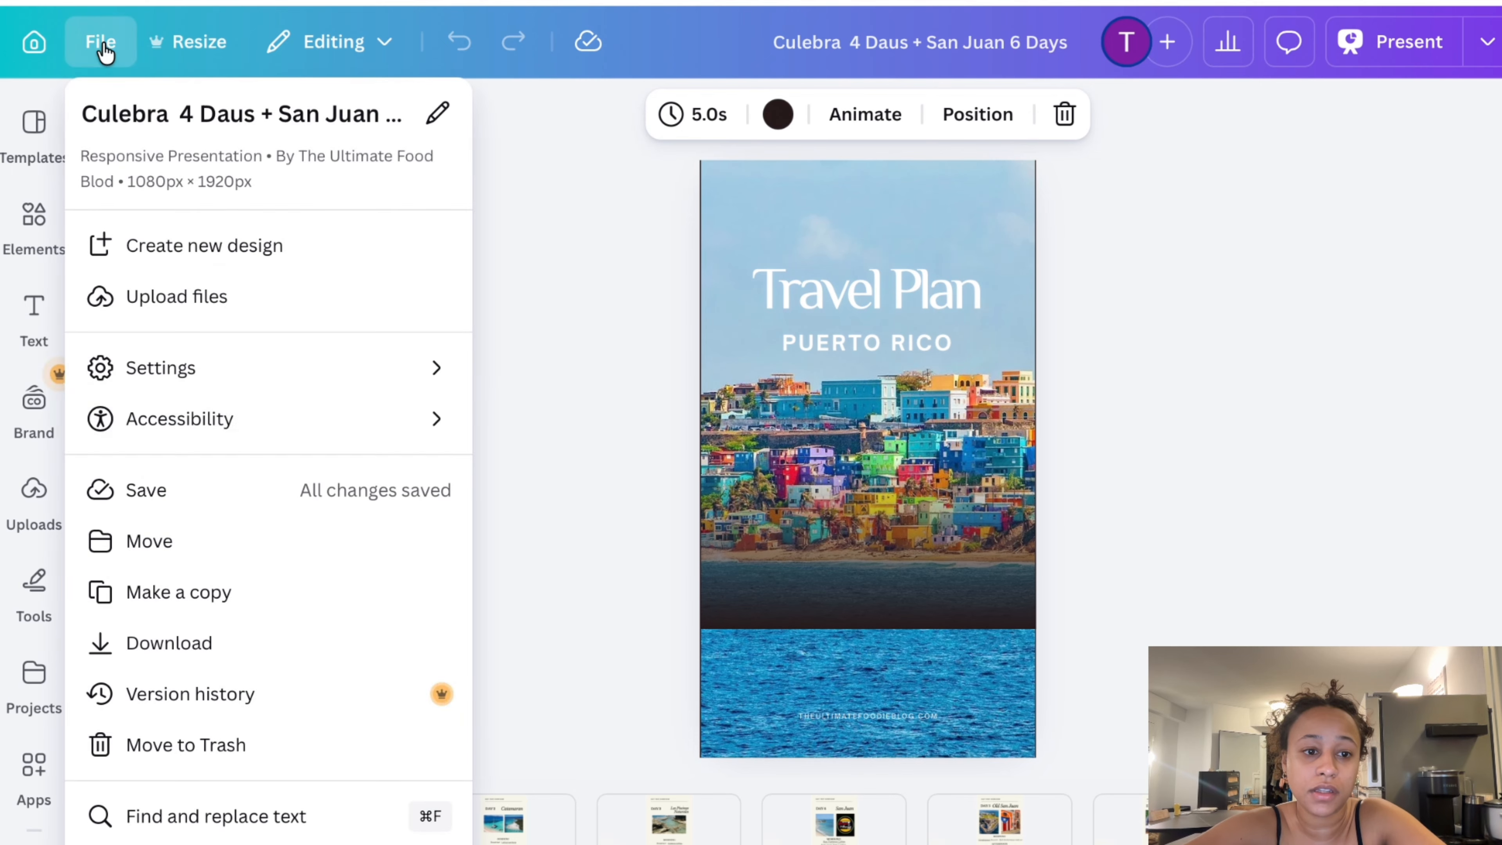
click(232, 600)
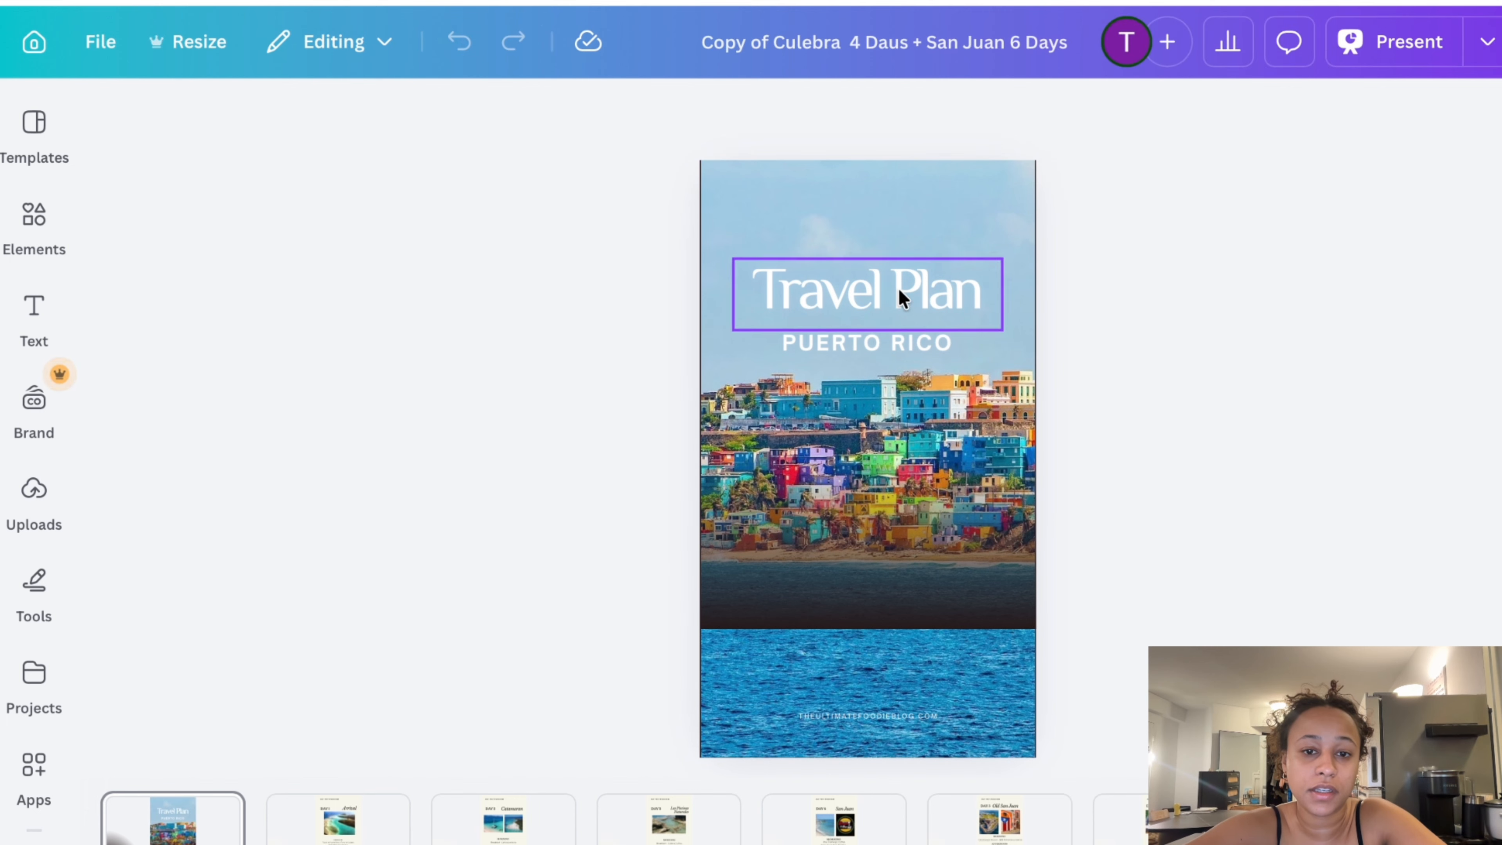
Delete the Puerto Rico city and ocean background photos from the copied design's cover page
click(792, 232)
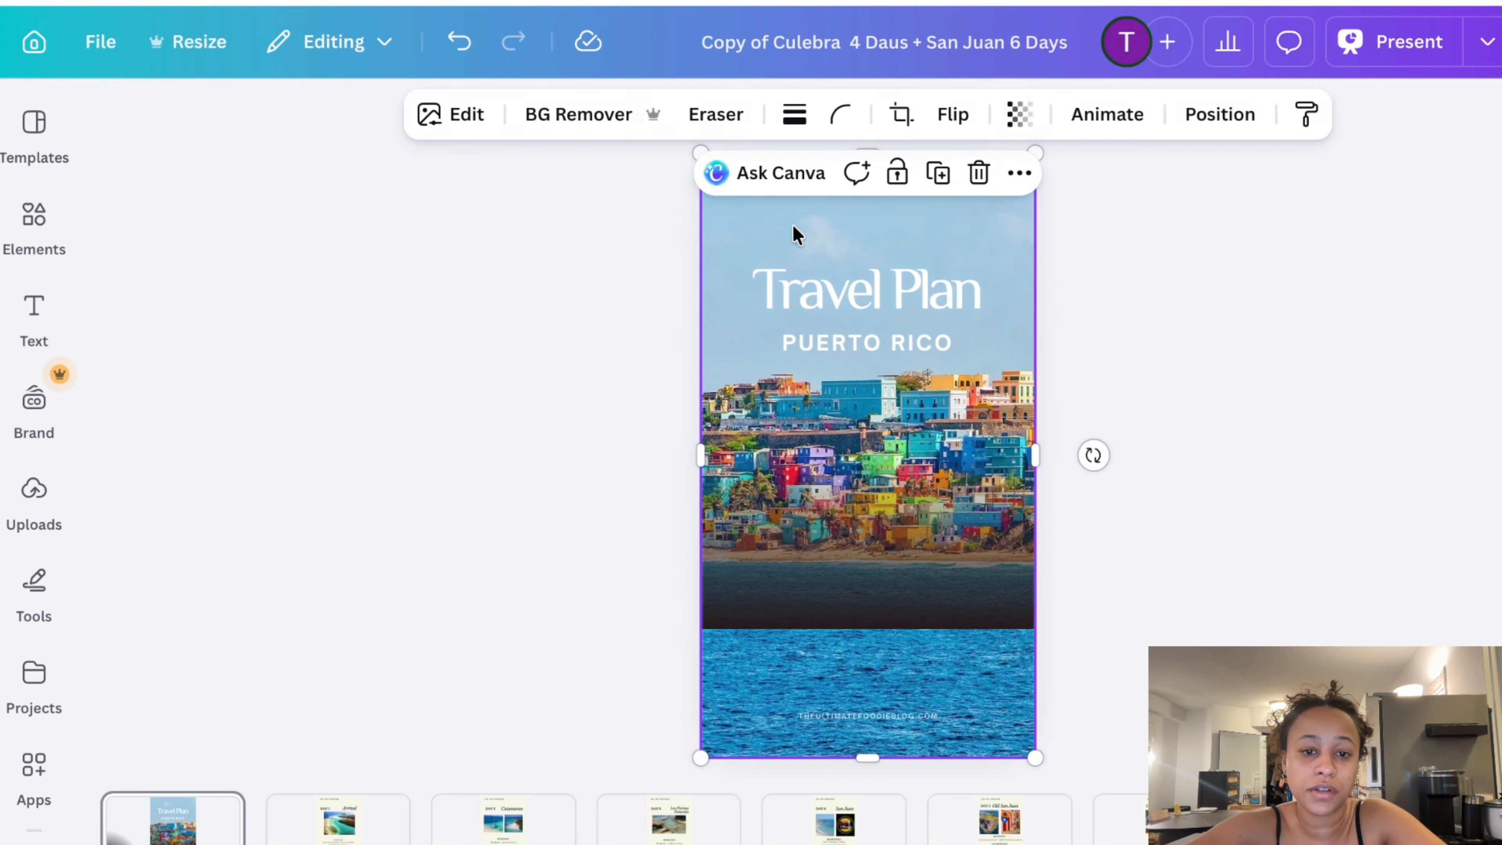
key(Delete)
click(845, 194)
key(Delete)
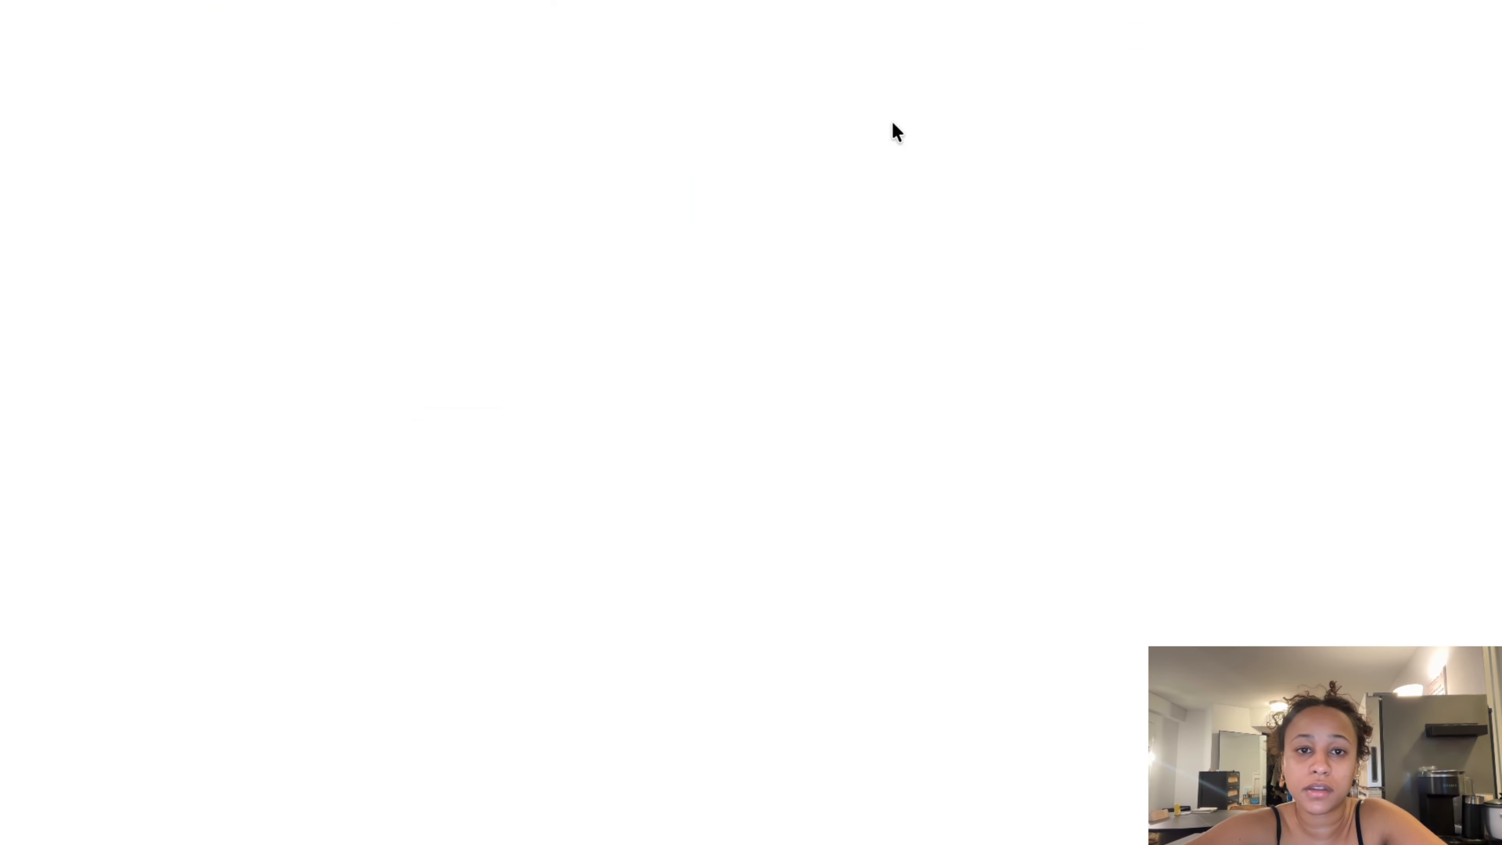
Search Google Images for miami and open Tripadvisor's aerial photo of the palm-lined beachfront avenue
text(miami)
key(Return)
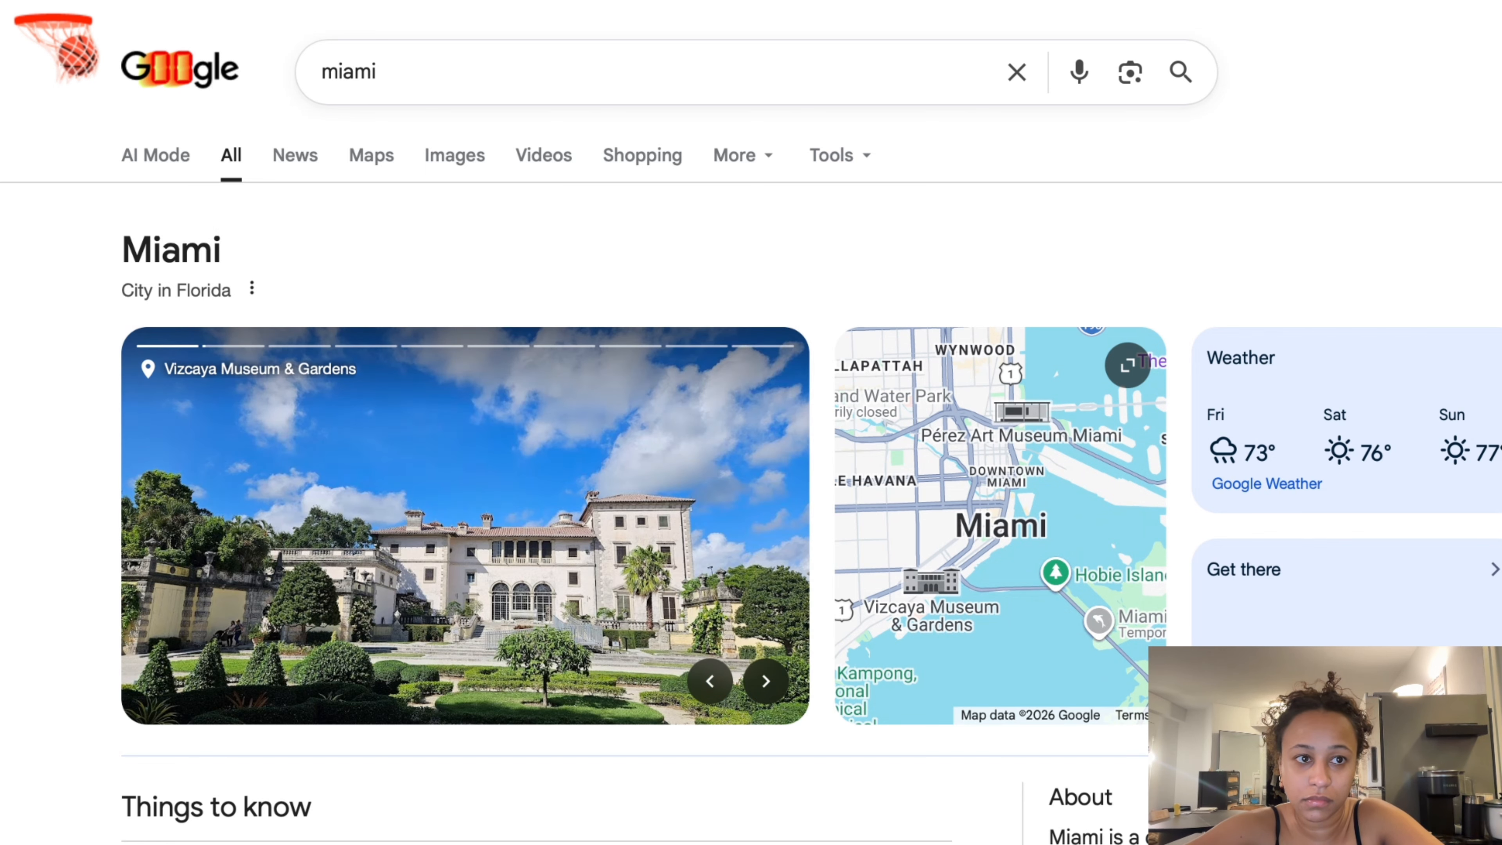
click(479, 156)
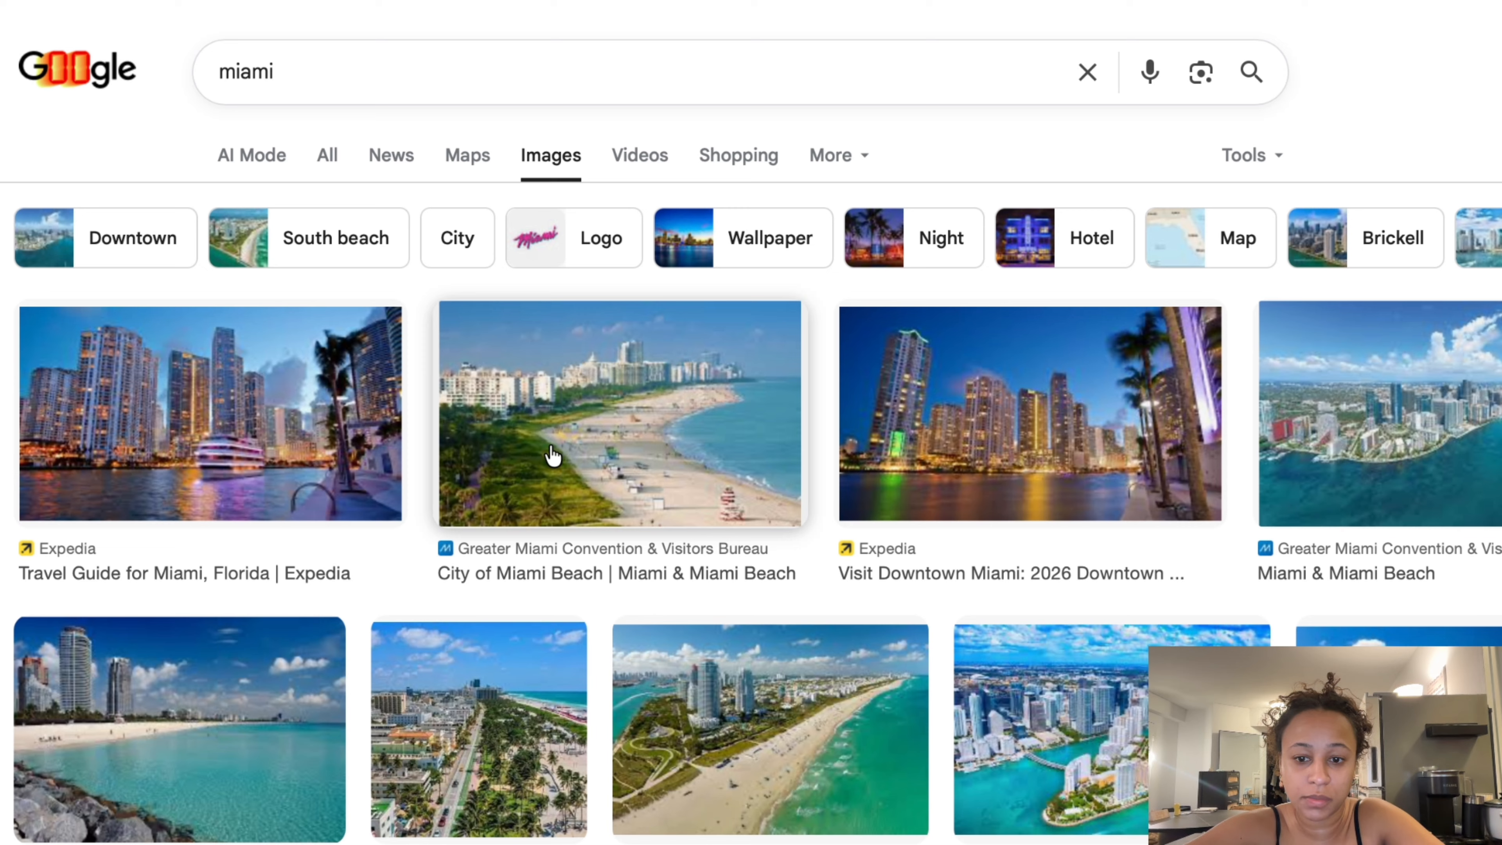
scroll(620, 391, down, 1)
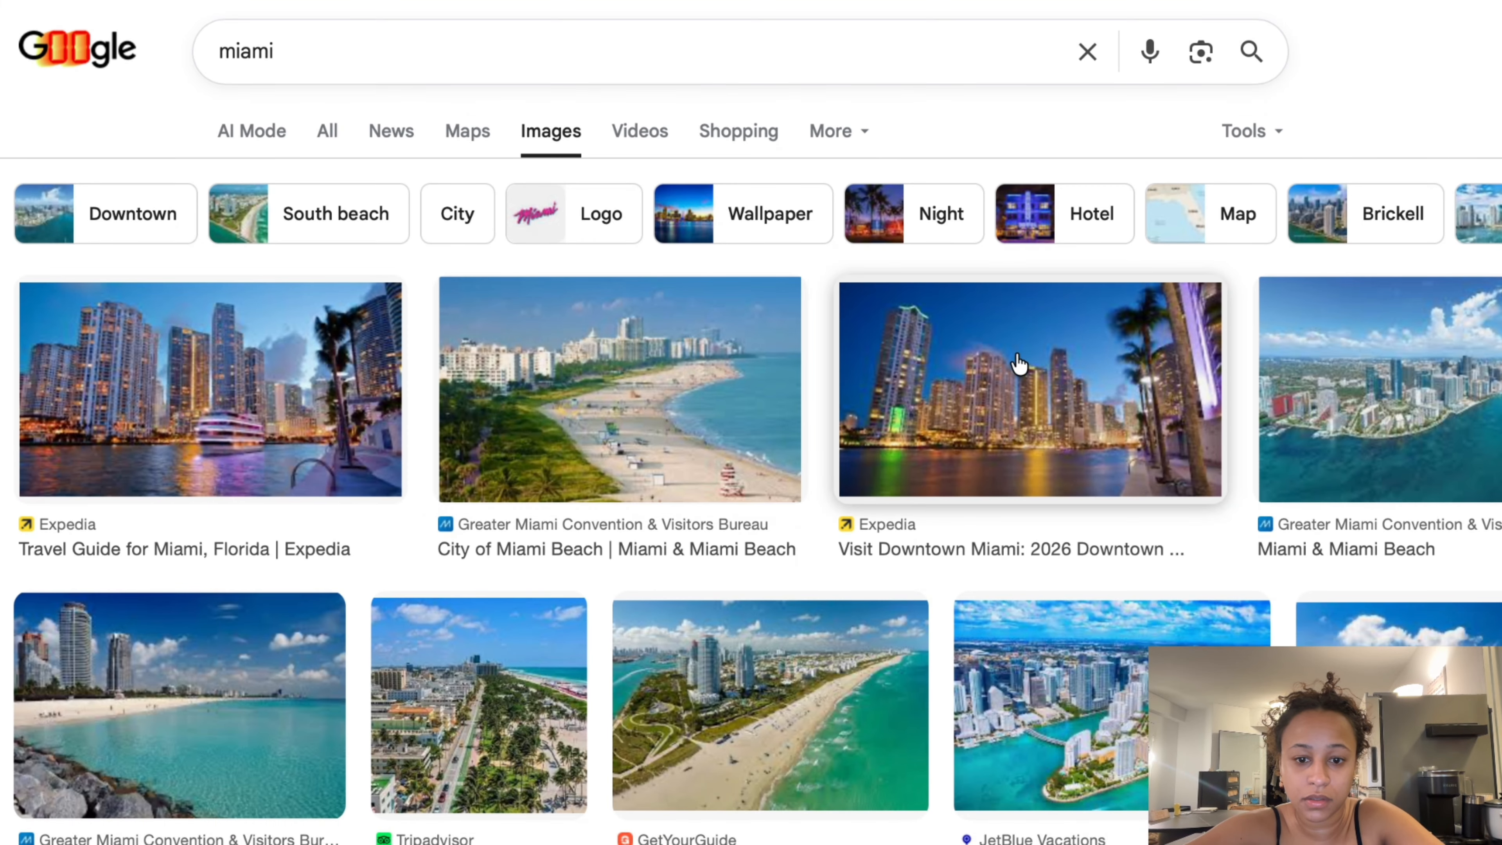
scroll(1014, 364, down, 4)
click(502, 401)
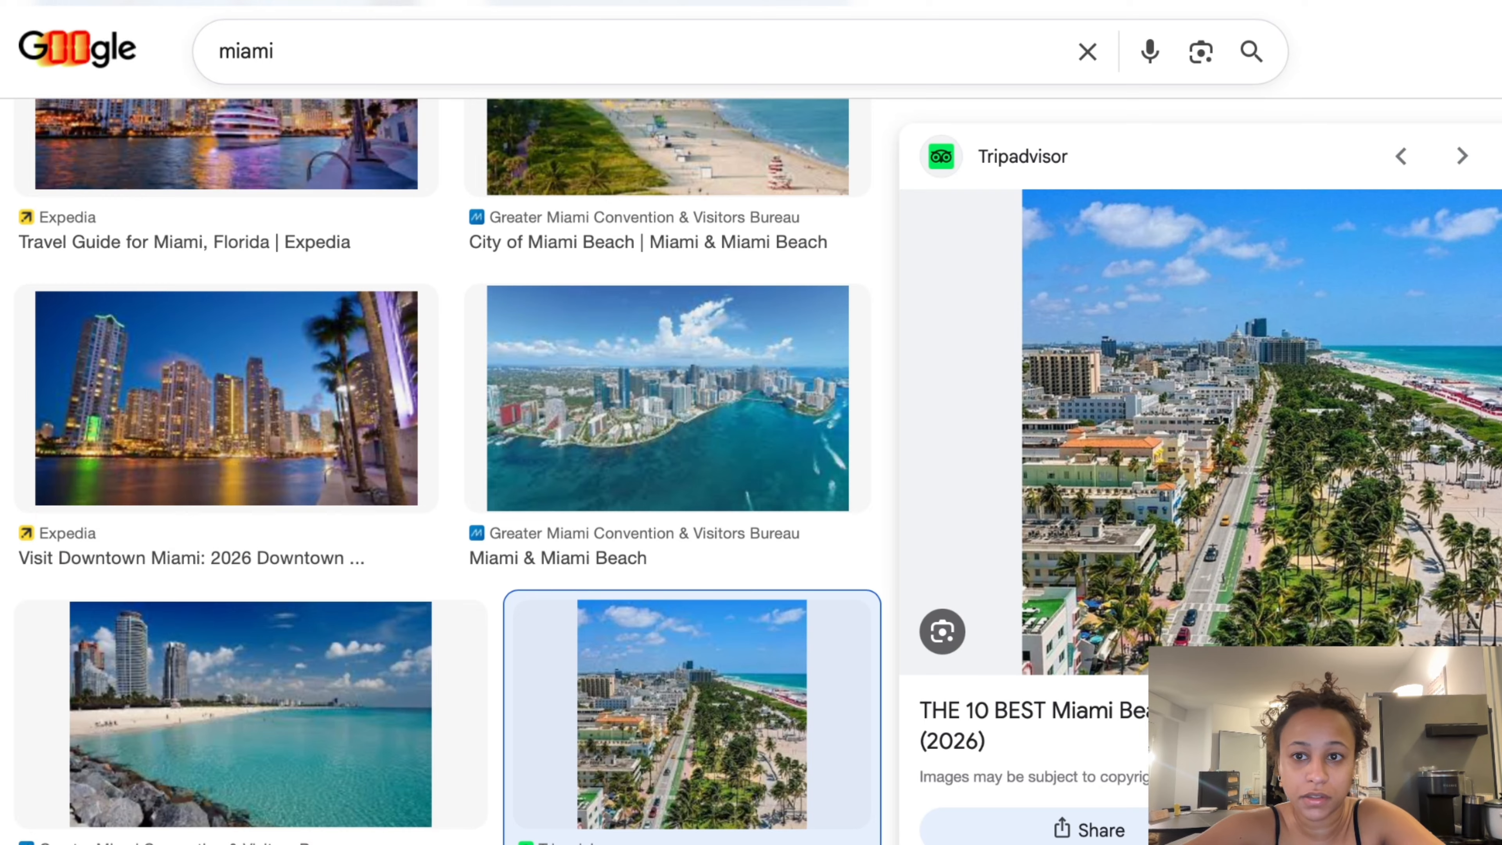
Return to the copied Canva design and upload the recent file apartment-with-the-most.jpg
click(652, 1)
click(464, 0)
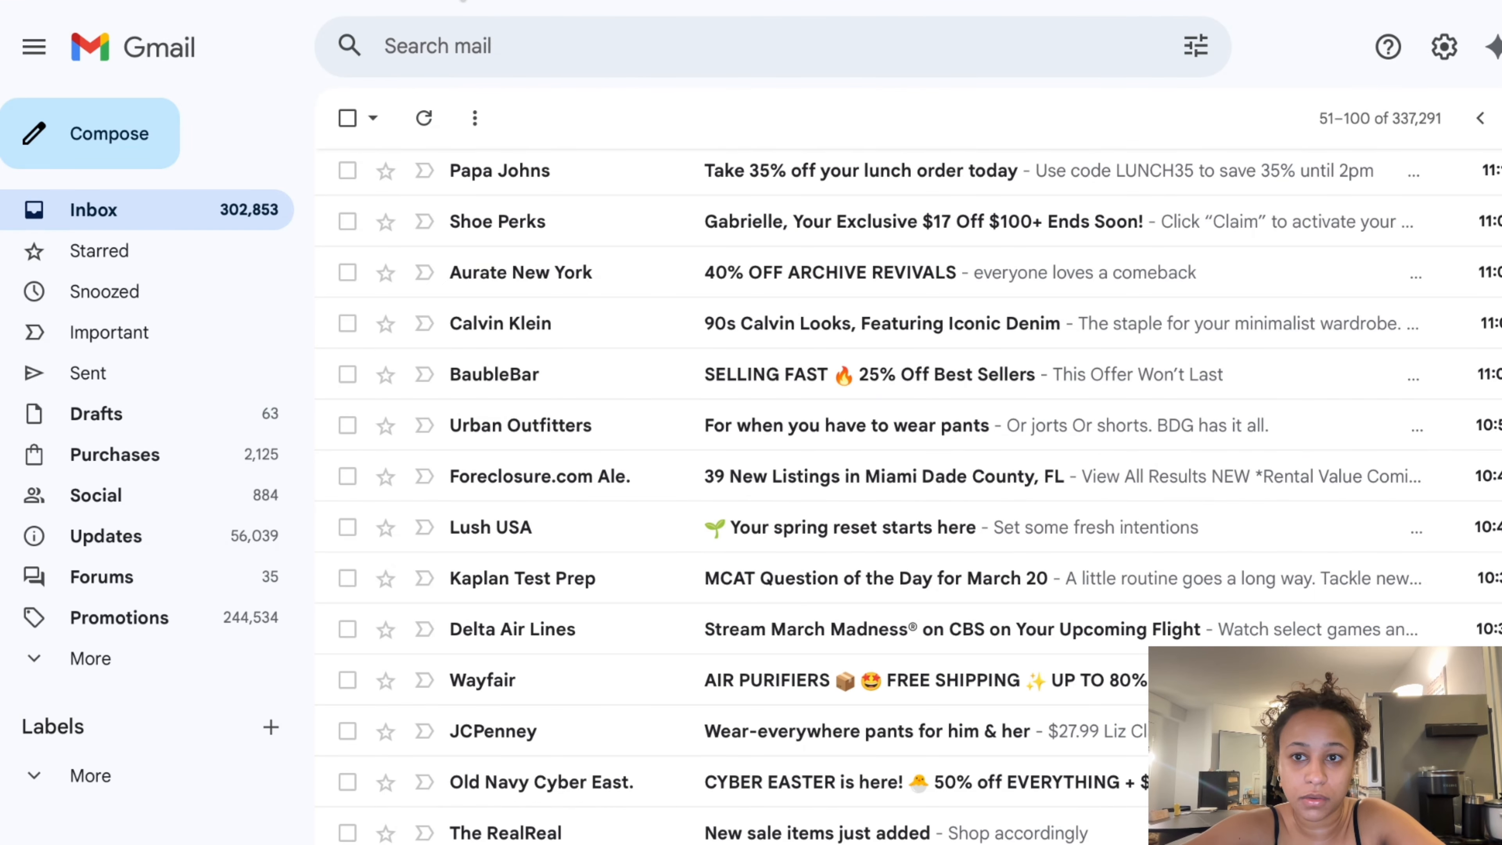
click(1277, 1)
click(27, 494)
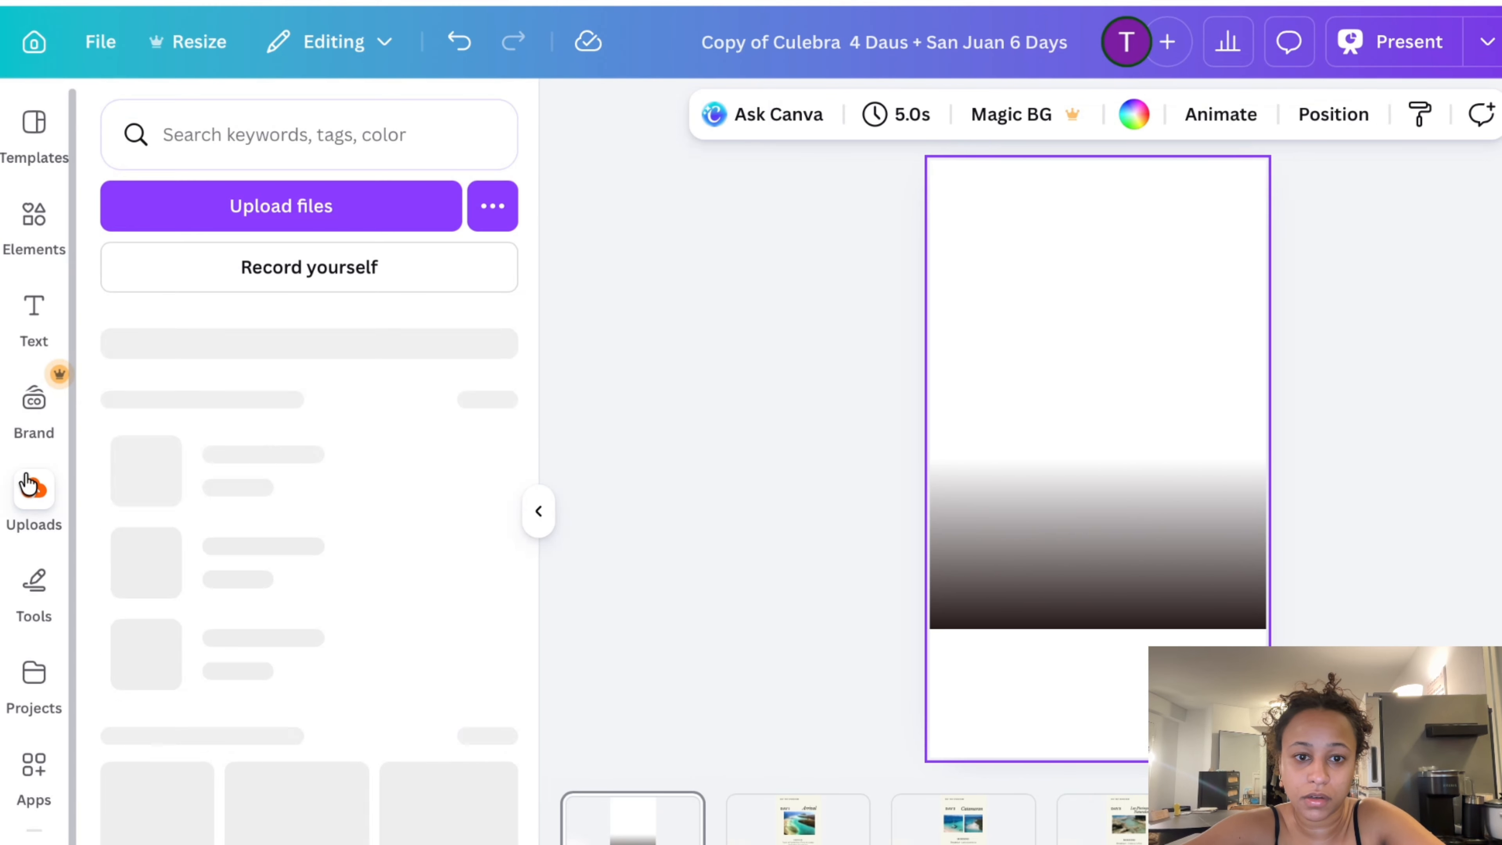
click(254, 220)
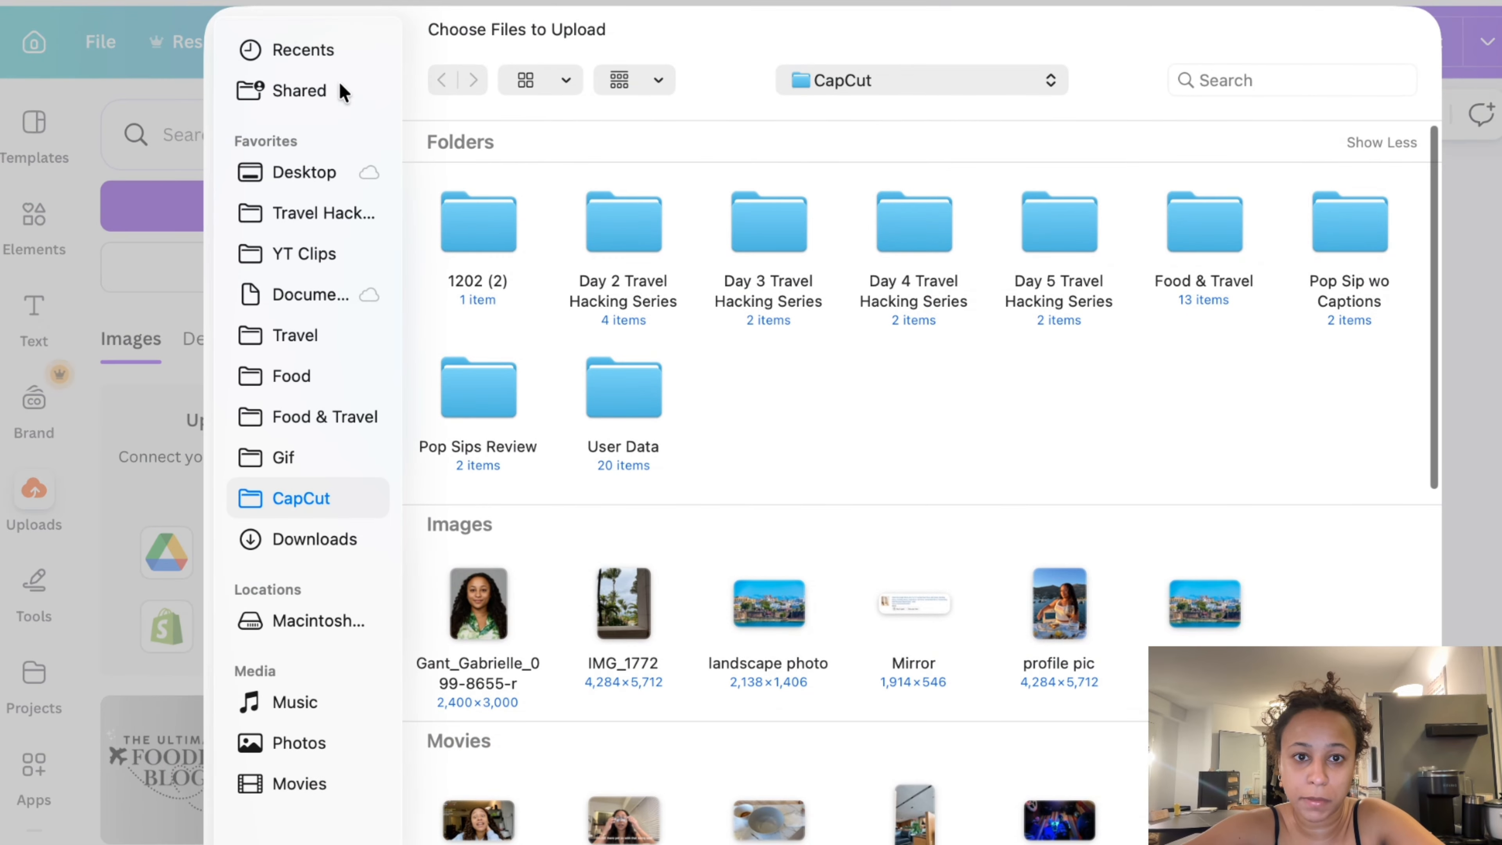
click(322, 46)
double_click(460, 261)
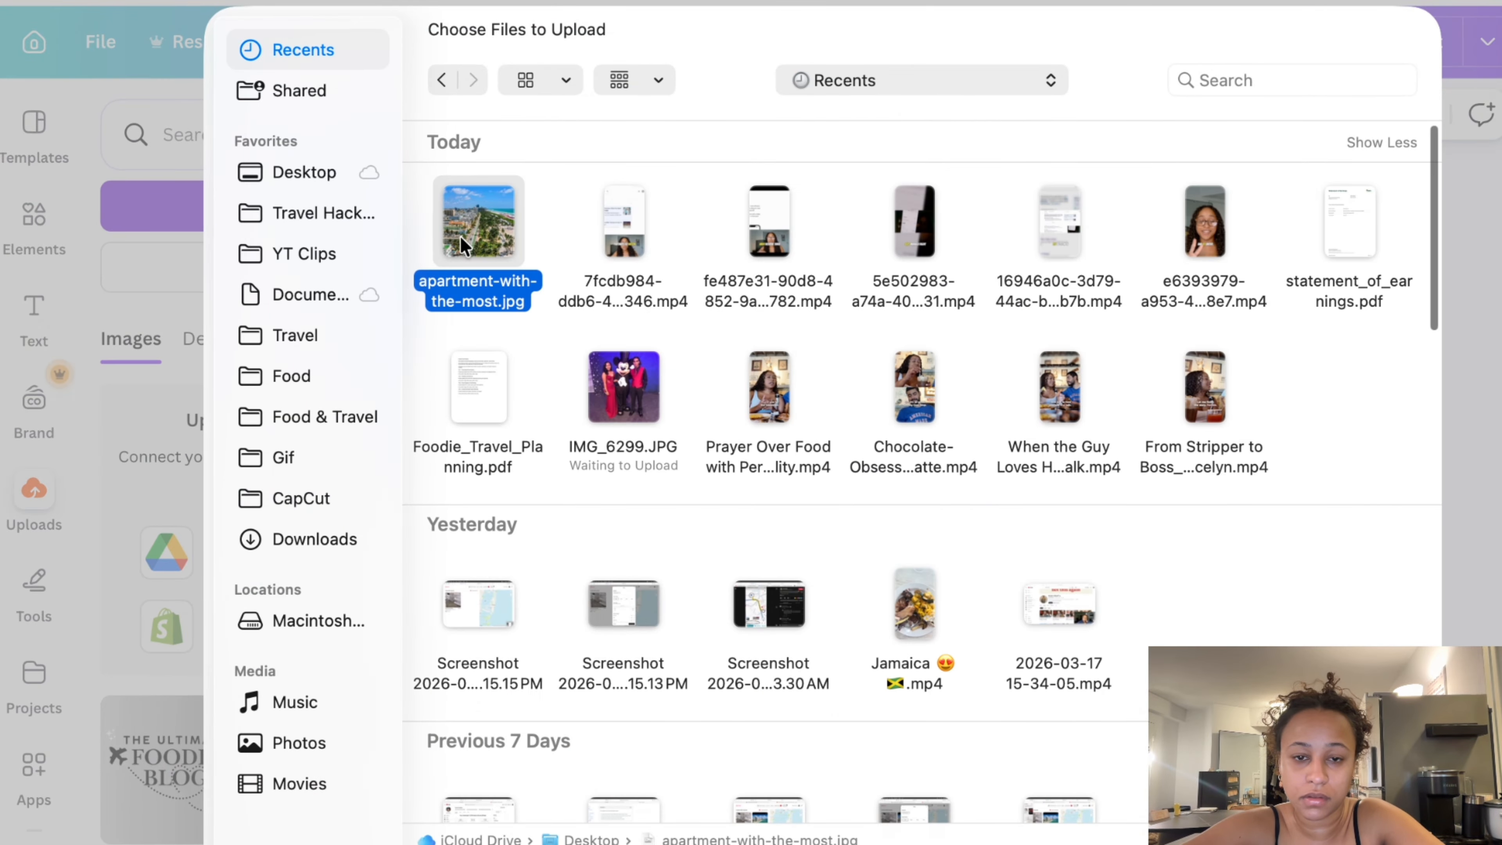
Place the uploaded Miami photo on the cover page and send it to the back layer
drag(154, 748, 1079, 413)
drag(716, 557, 596, 555)
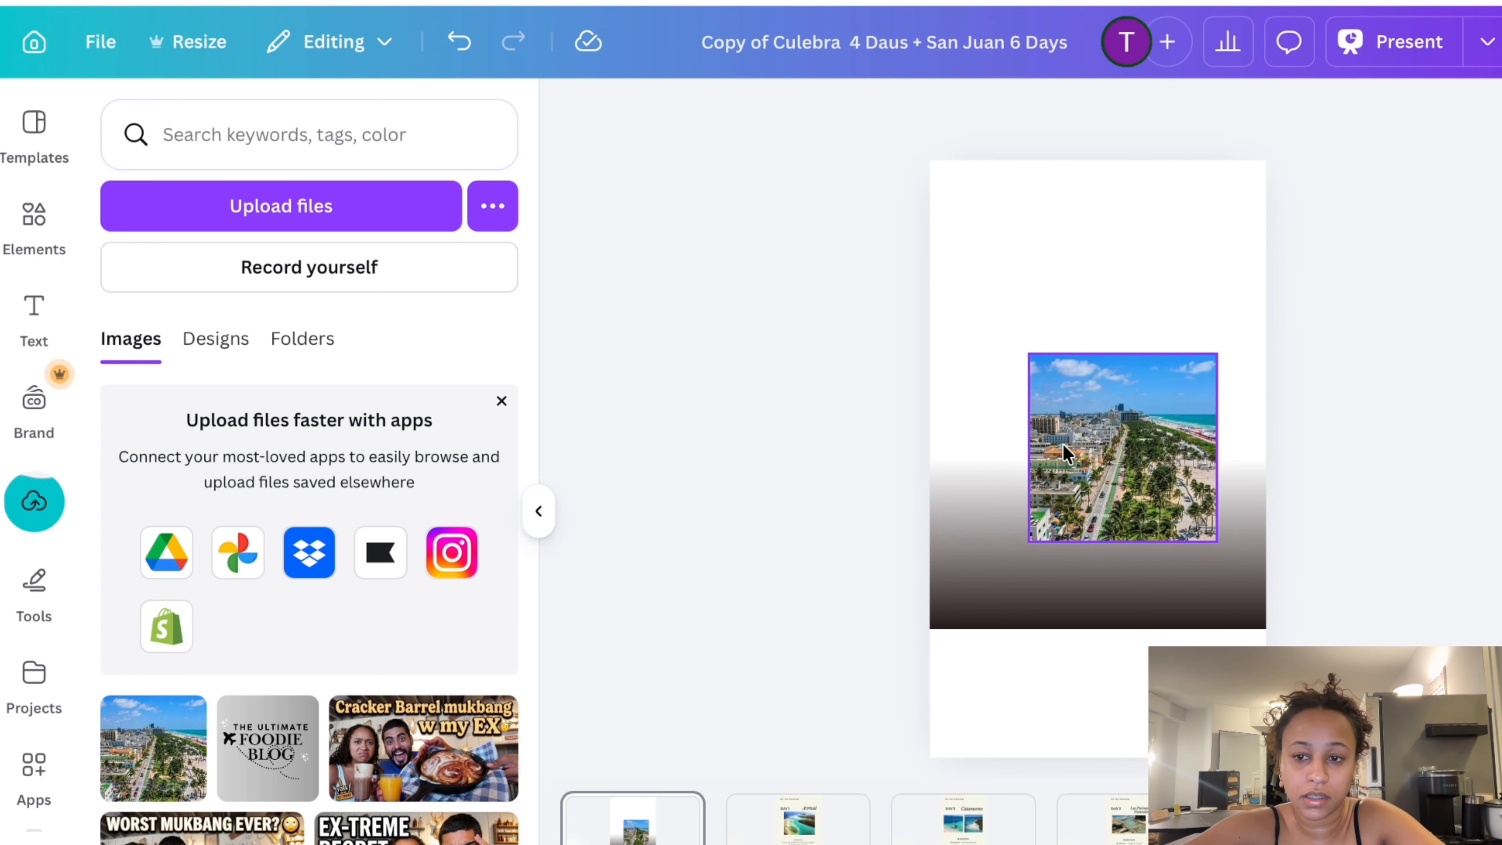
click(1132, 383)
click(1275, 304)
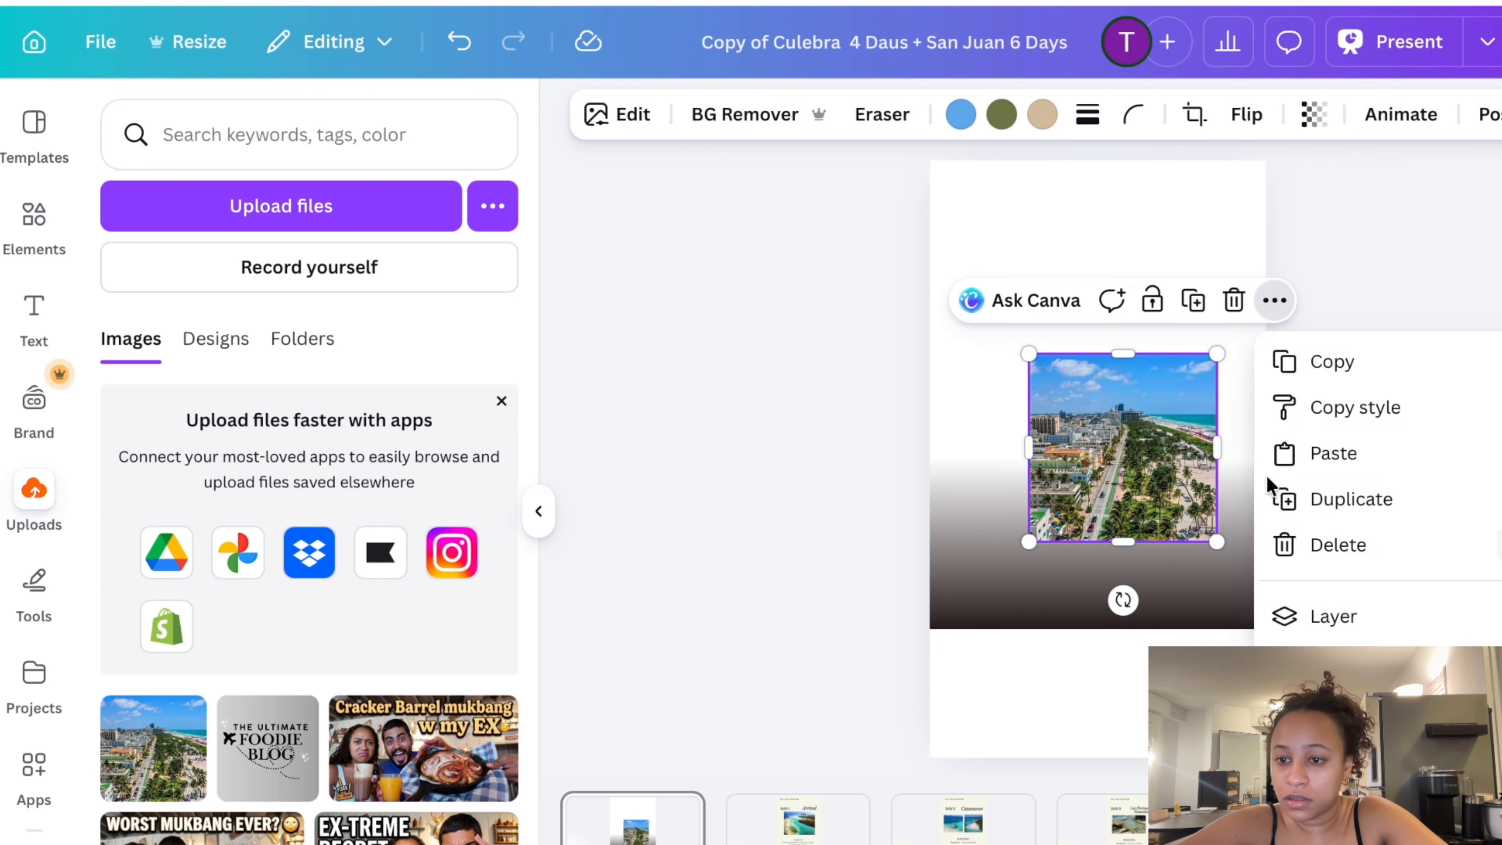
mouse_move(1283, 615)
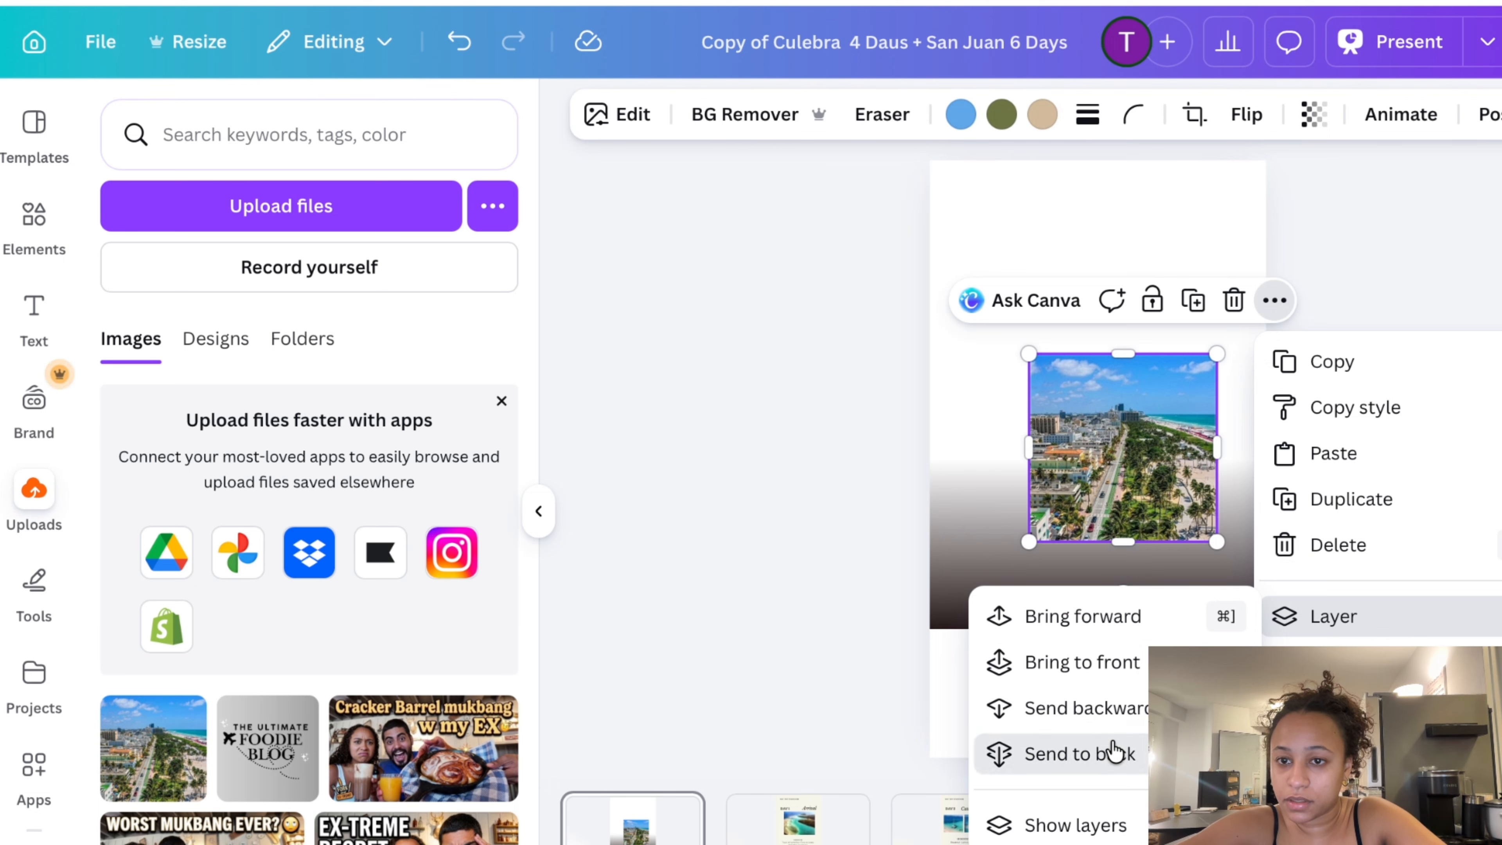
click(1099, 751)
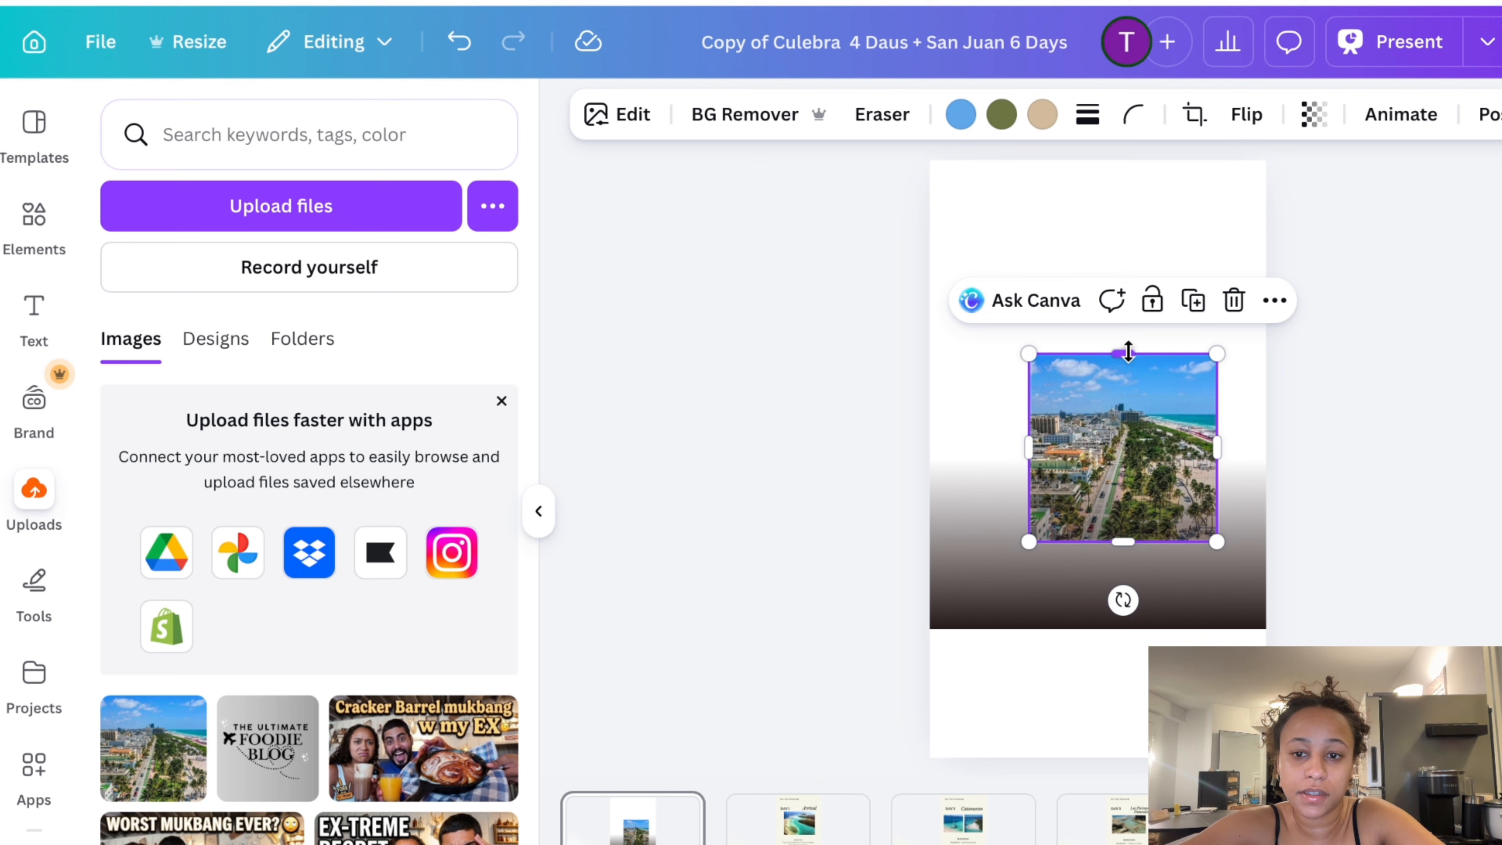
Stretch the Miami photo to fill the whole cover page and delete the dark gradient overlay on it
drag(1124, 354, 1120, 160)
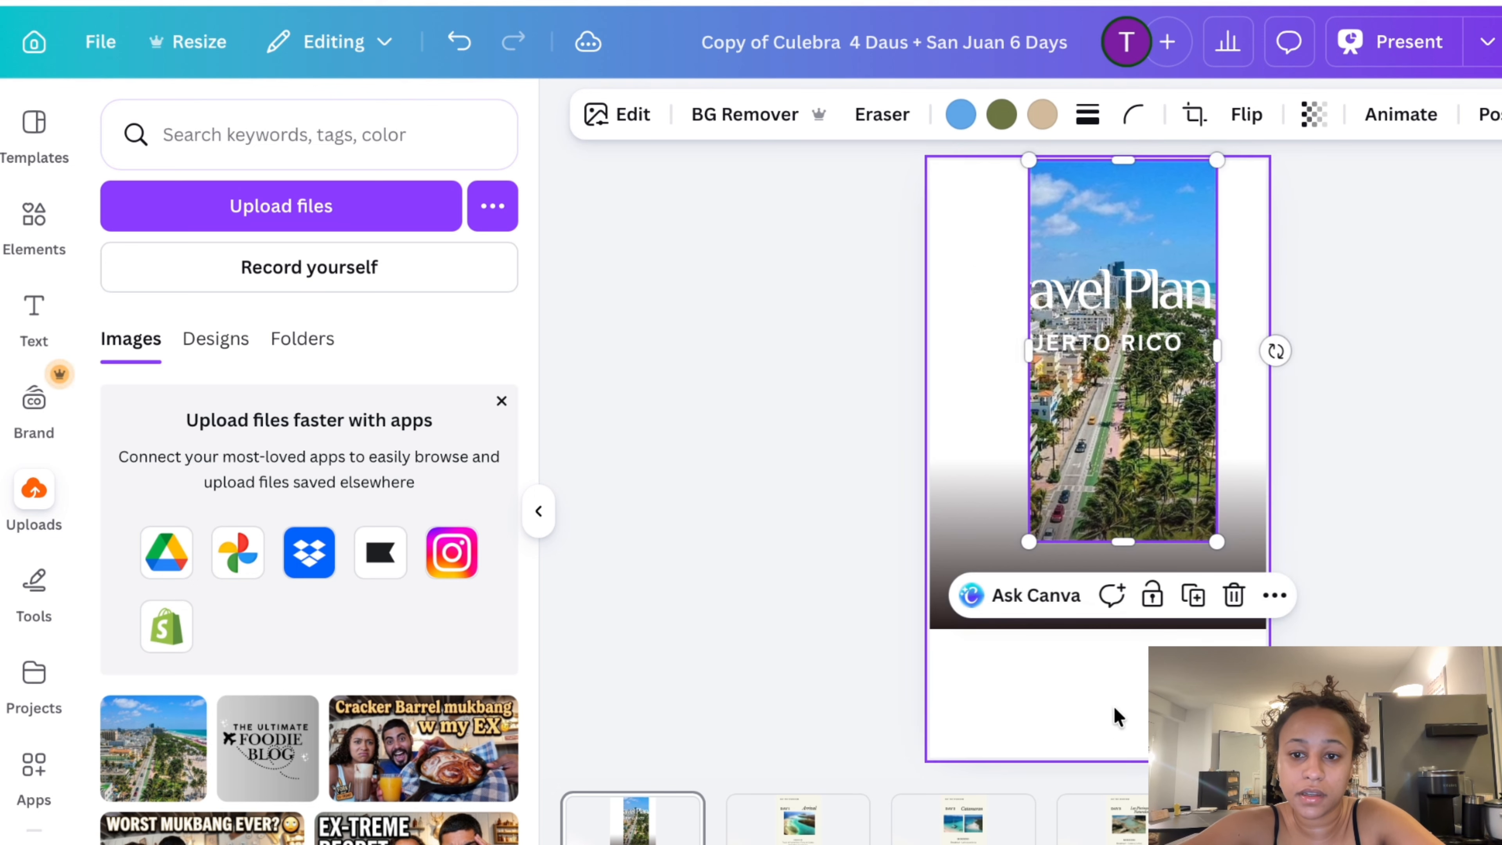
drag(1124, 543, 1115, 753)
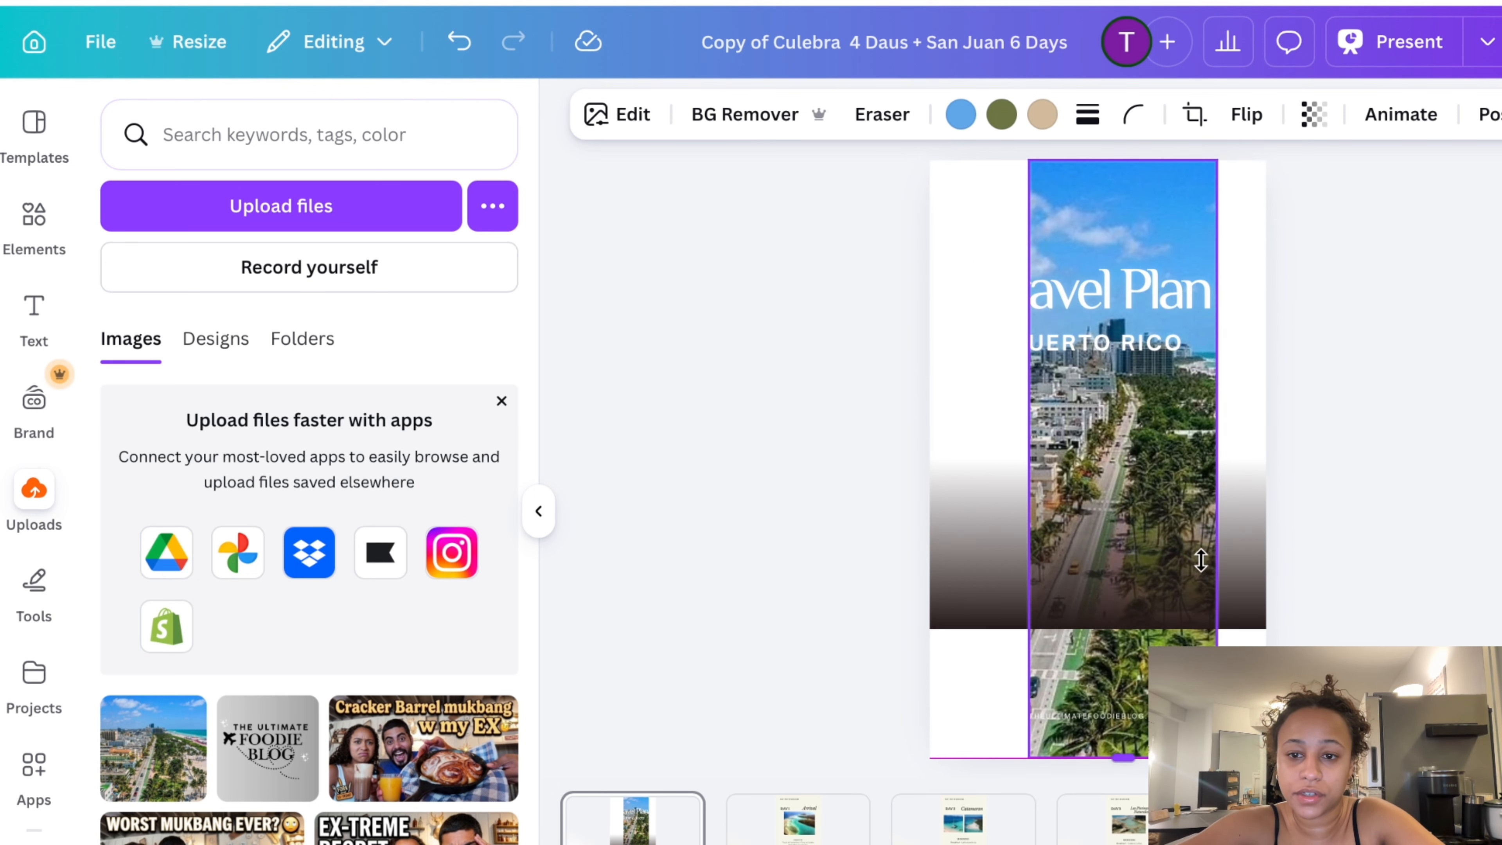
drag(1217, 467, 1266, 461)
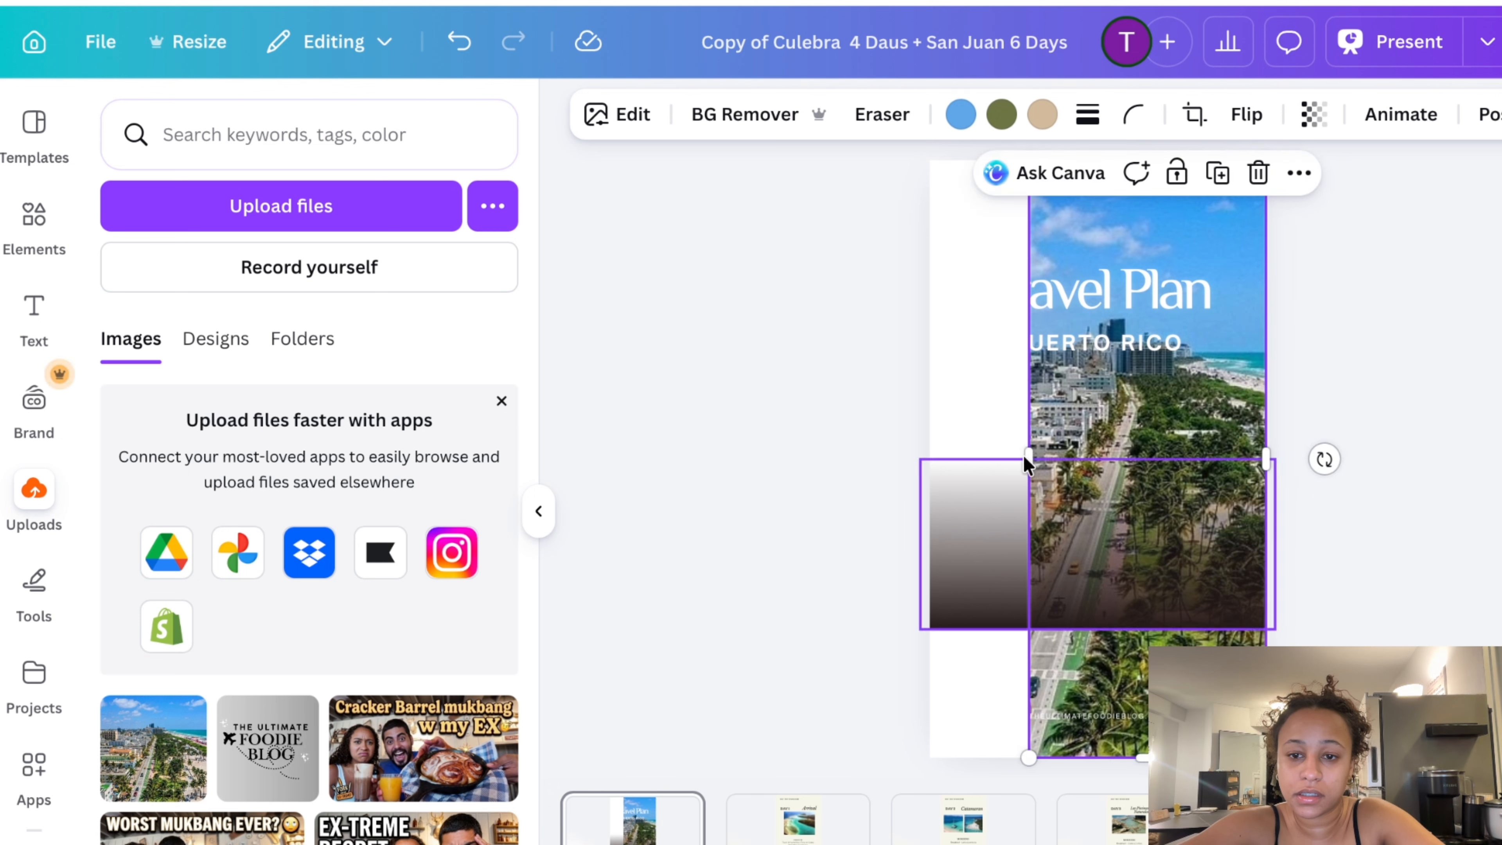
drag(1028, 457, 930, 459)
click(1134, 565)
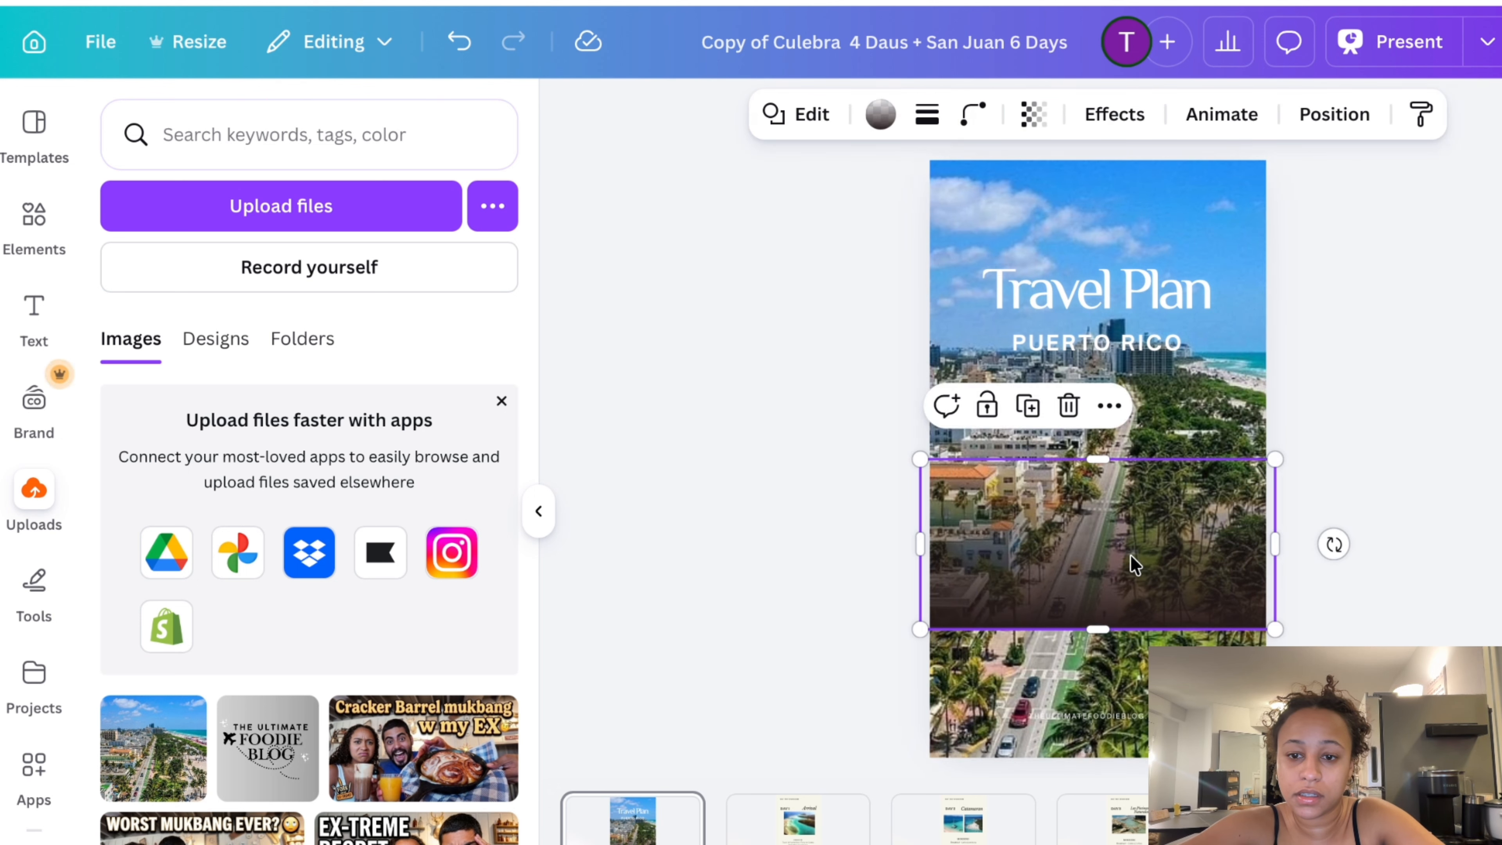
key(Delete)
scroll(999, 831, right, 15)
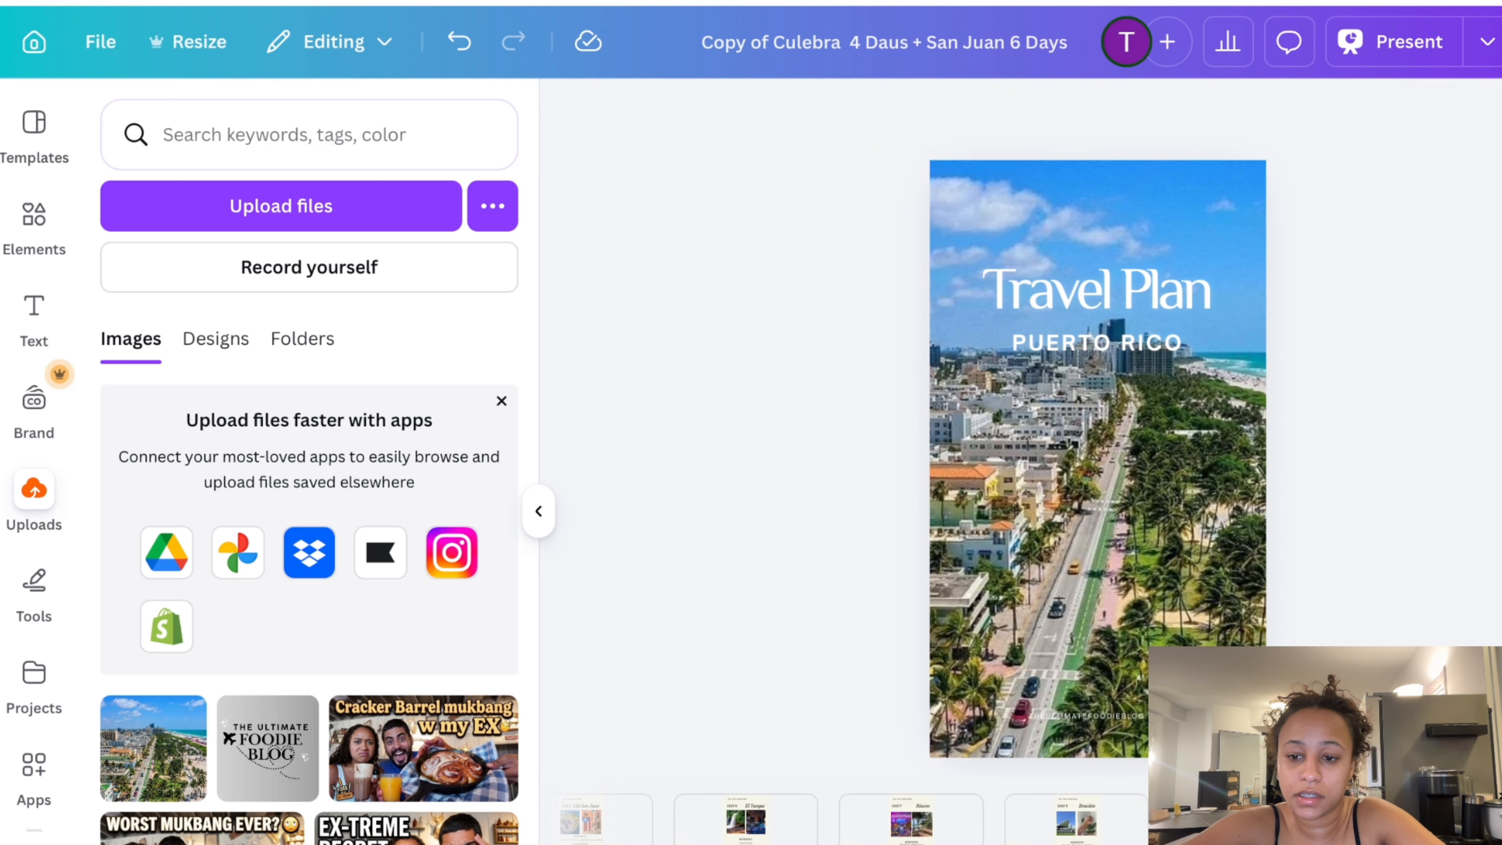
click(1072, 831)
scroll(996, 827, left, 15)
click(612, 825)
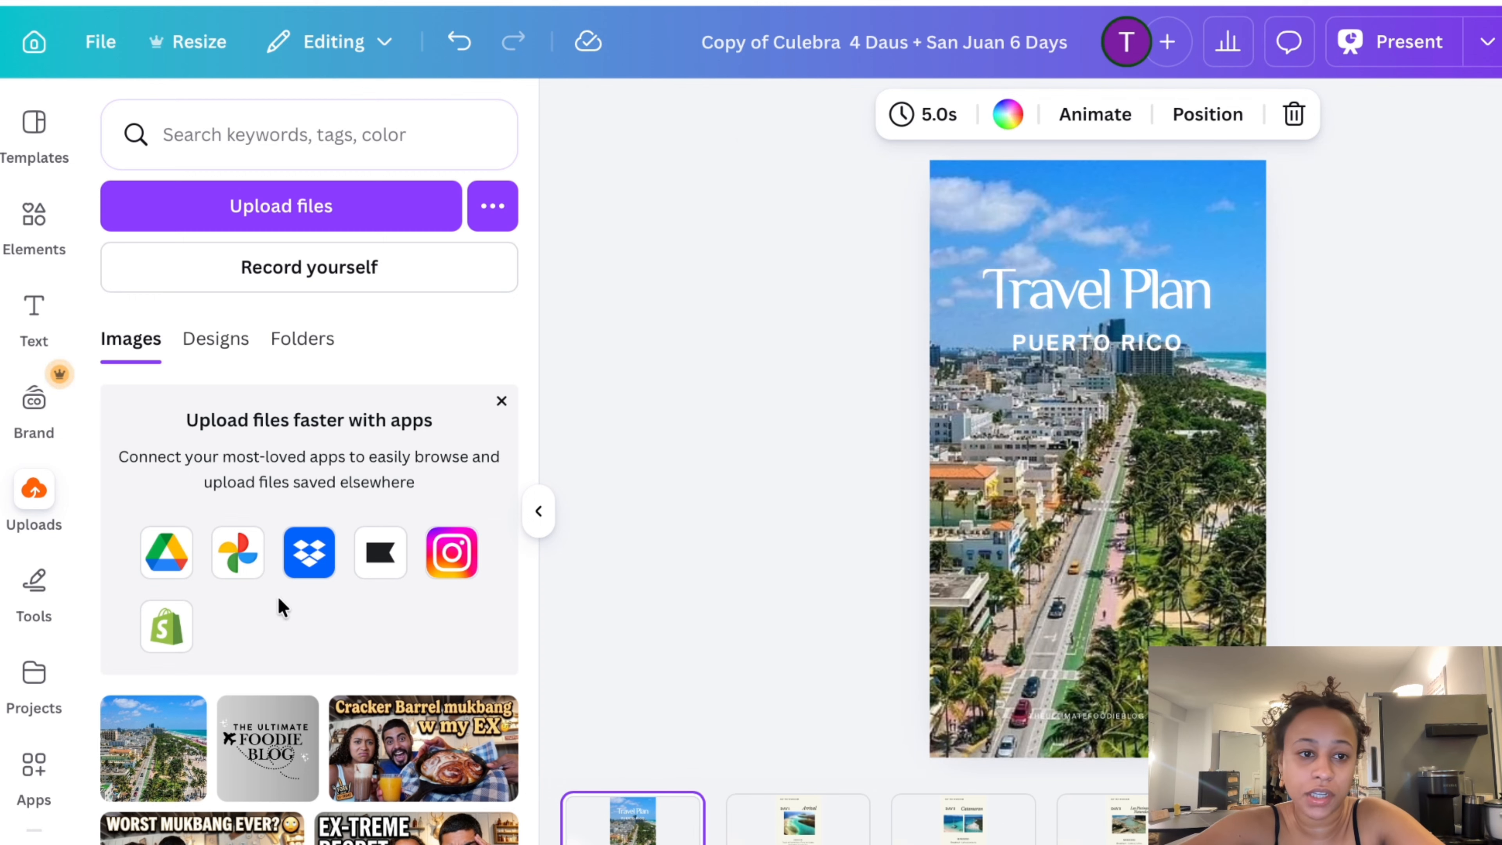
Search the elements for shadow, add the soft round dark shadow graphic, and place it behind the cover's Travel Plan title
click(34, 215)
click(297, 134)
text(shadow)
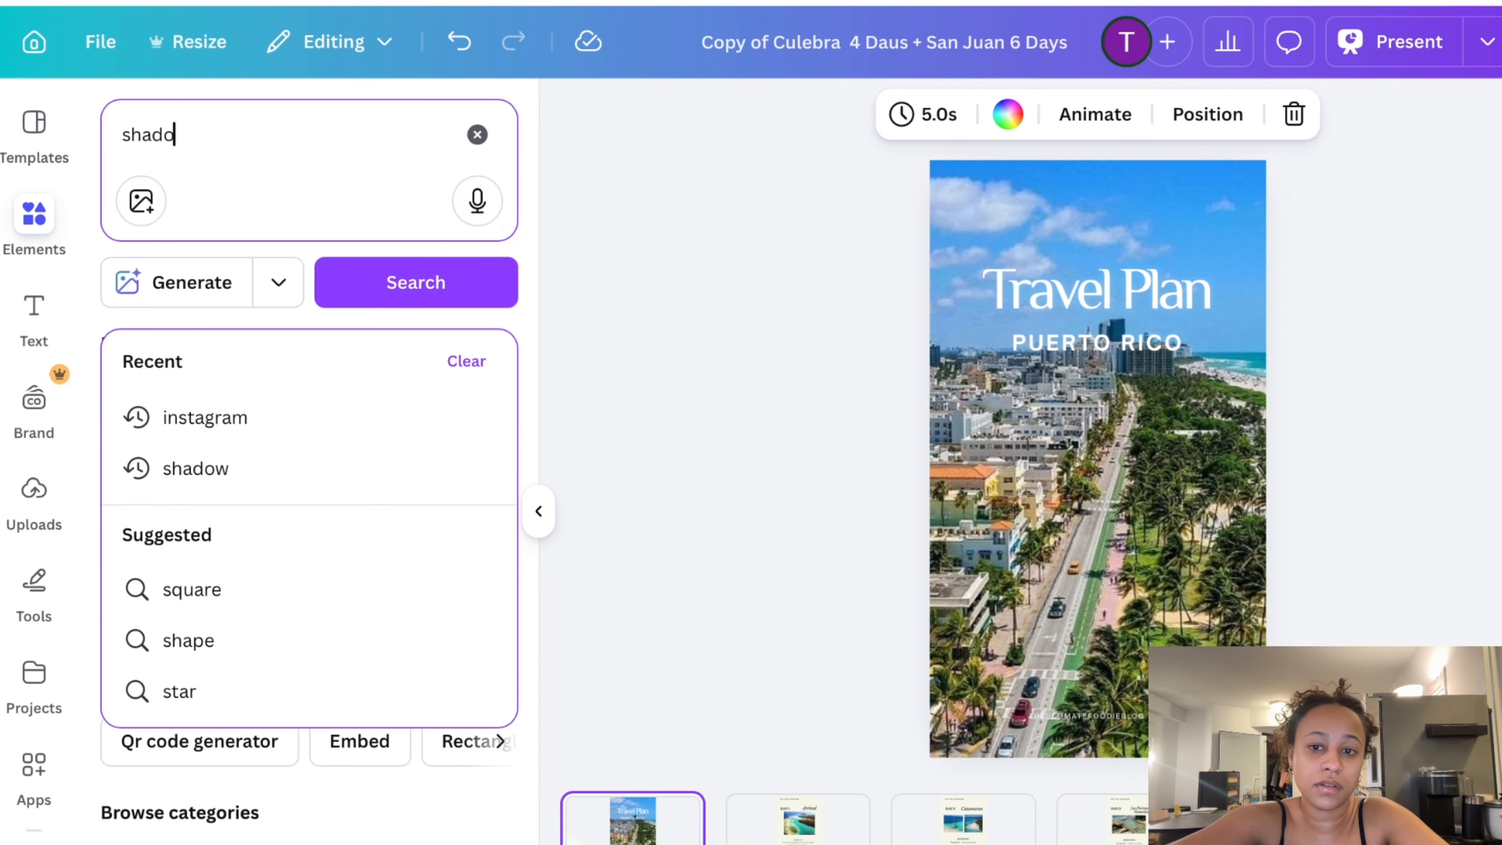
key(Return)
click(263, 648)
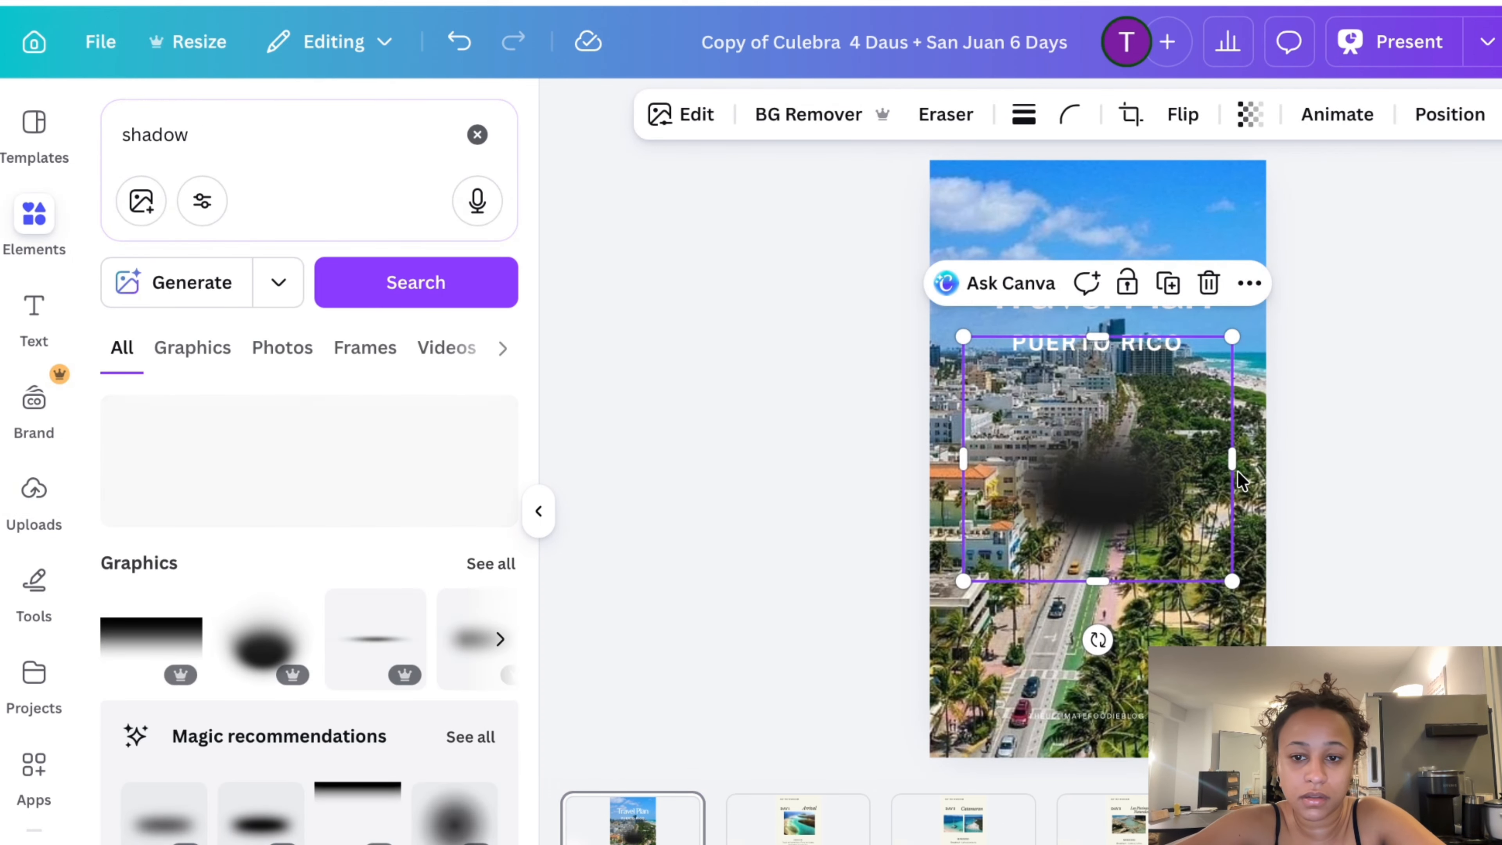
drag(1137, 530, 1117, 338)
drag(1225, 407, 1162, 379)
Replace the PUERTO RICO subtitle on the cover page with MIAMI
click(1147, 354)
text(MIAMI)
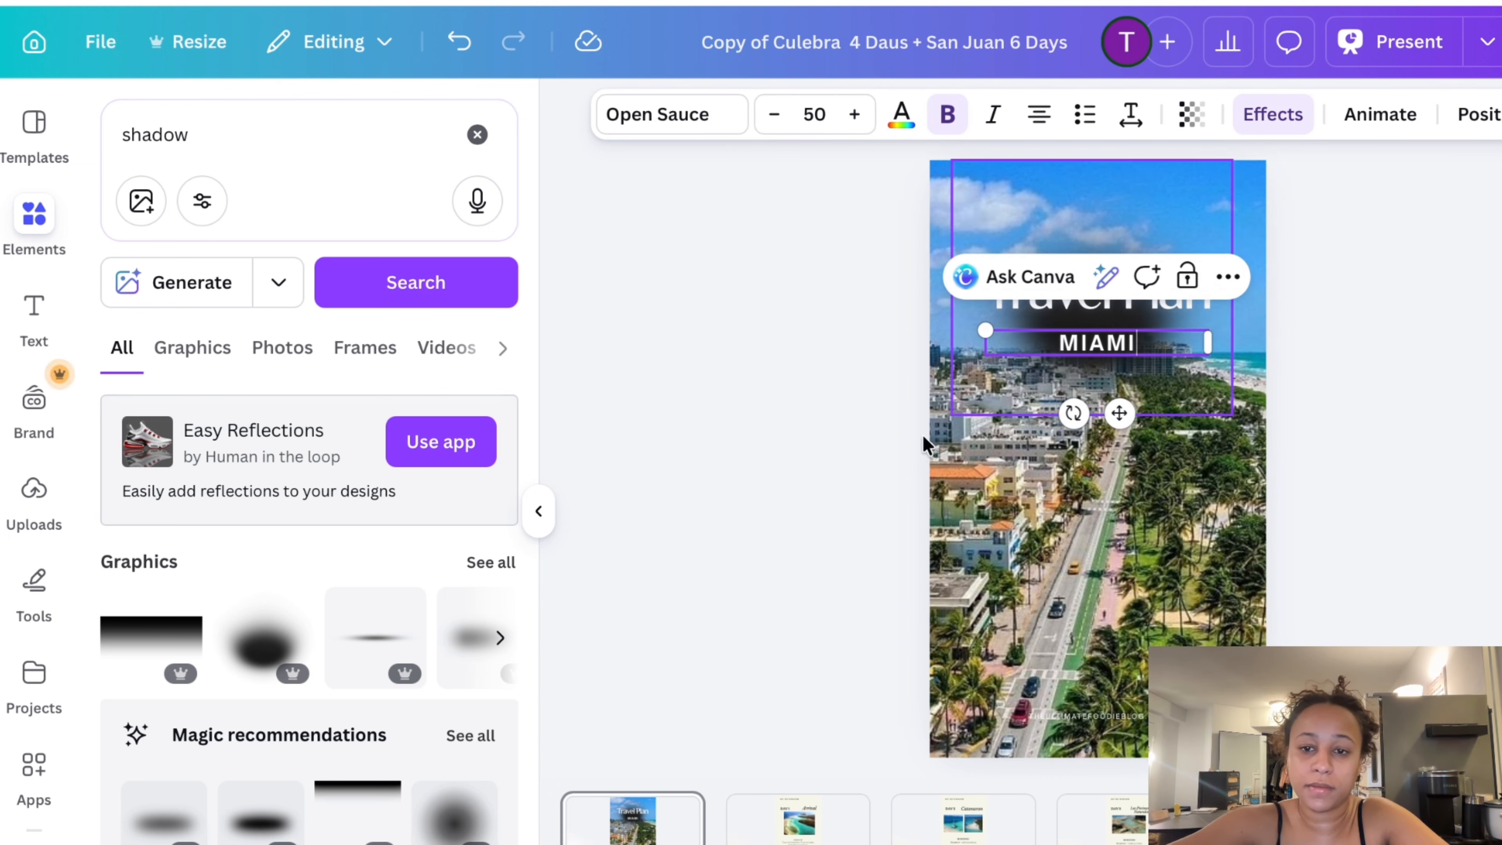
click(707, 553)
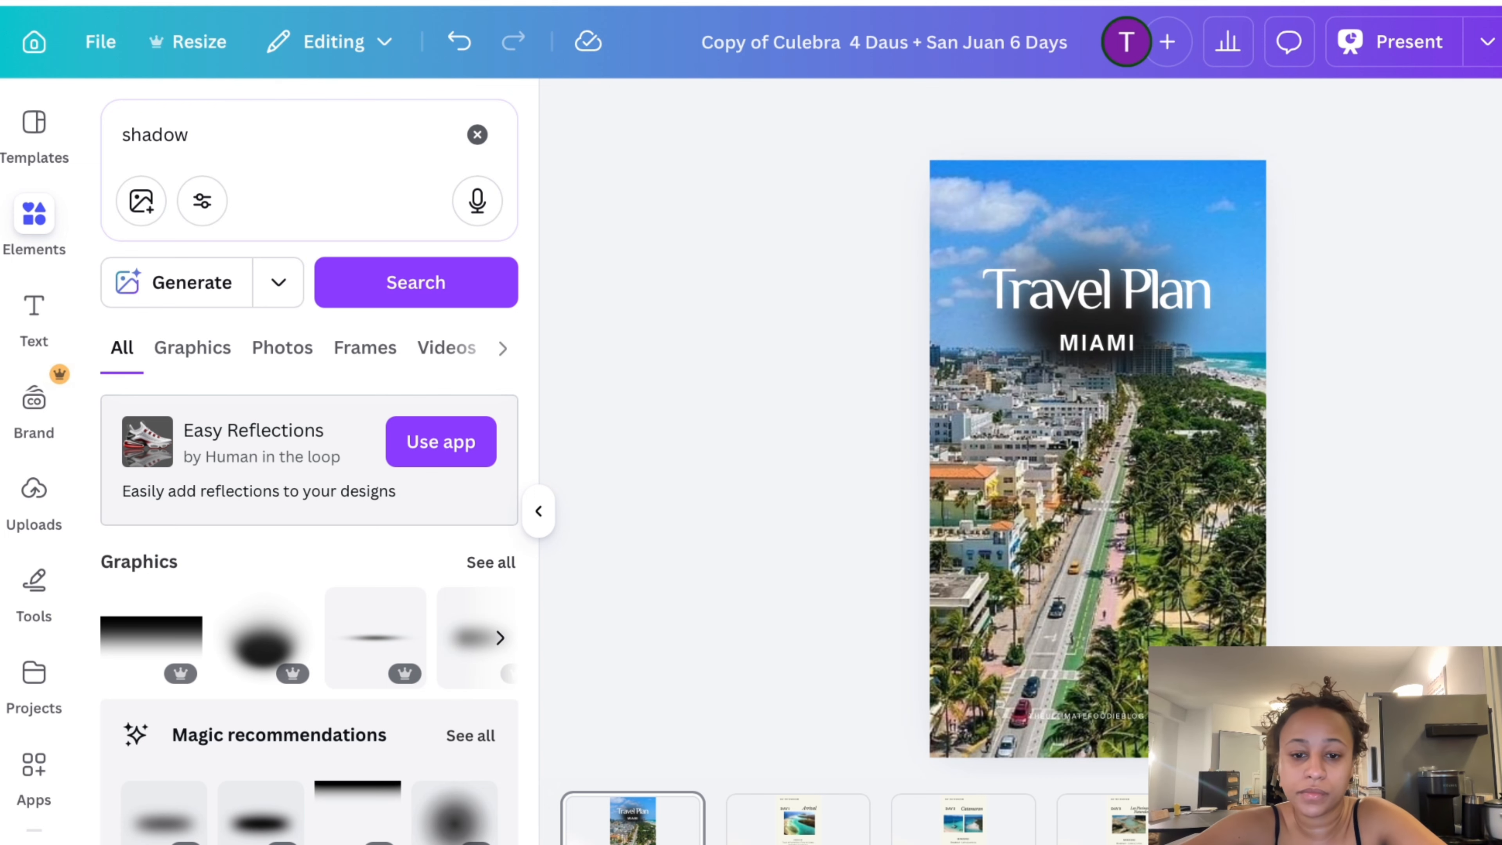
Delete the Day 1 Arrival page and remove the numbered links under Icacos Island Catamaran on the Day 2 page
click(810, 832)
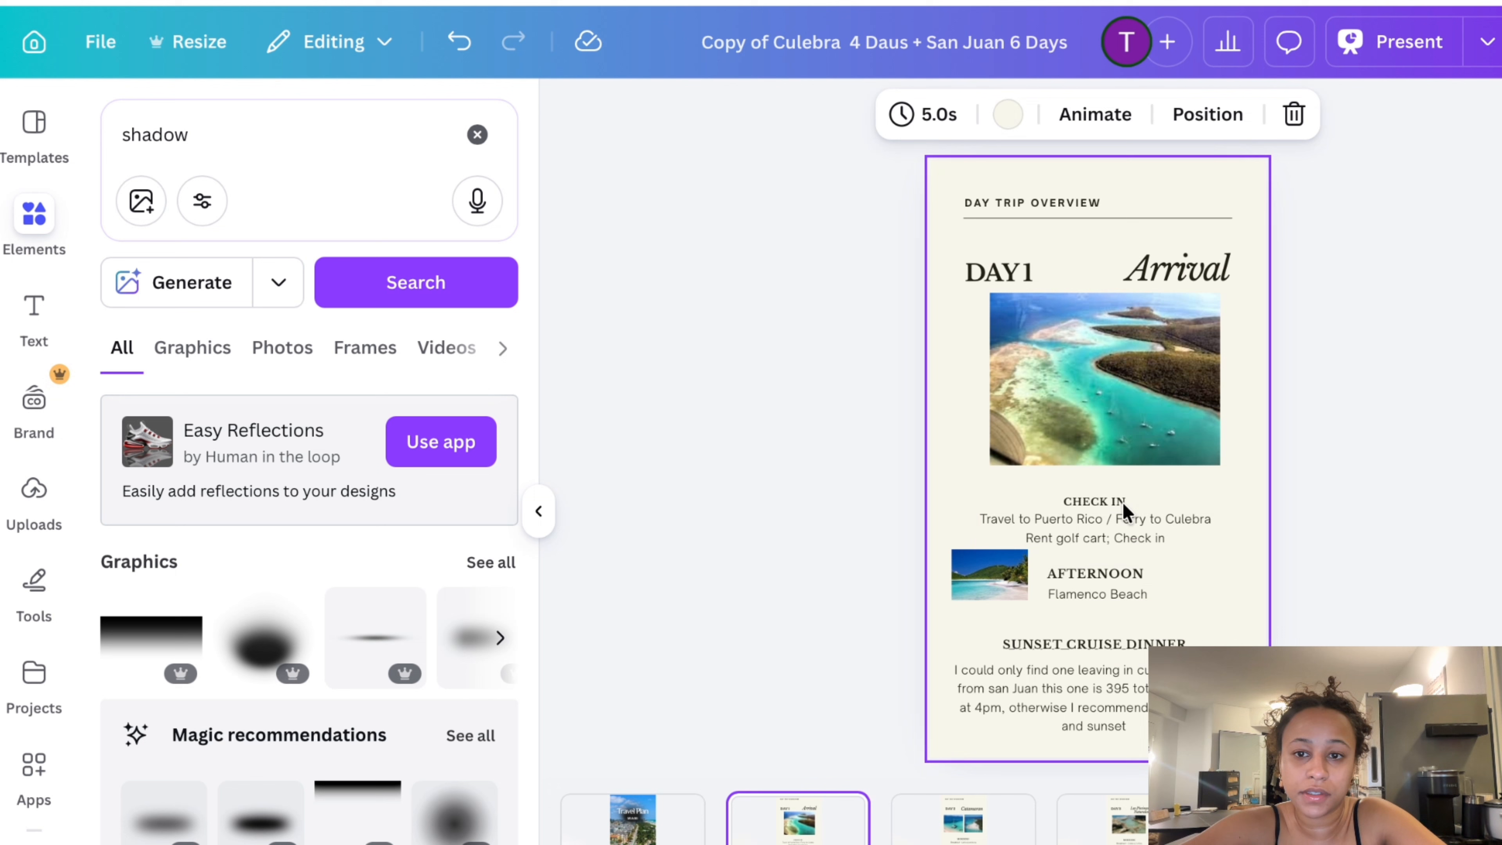
click(841, 813)
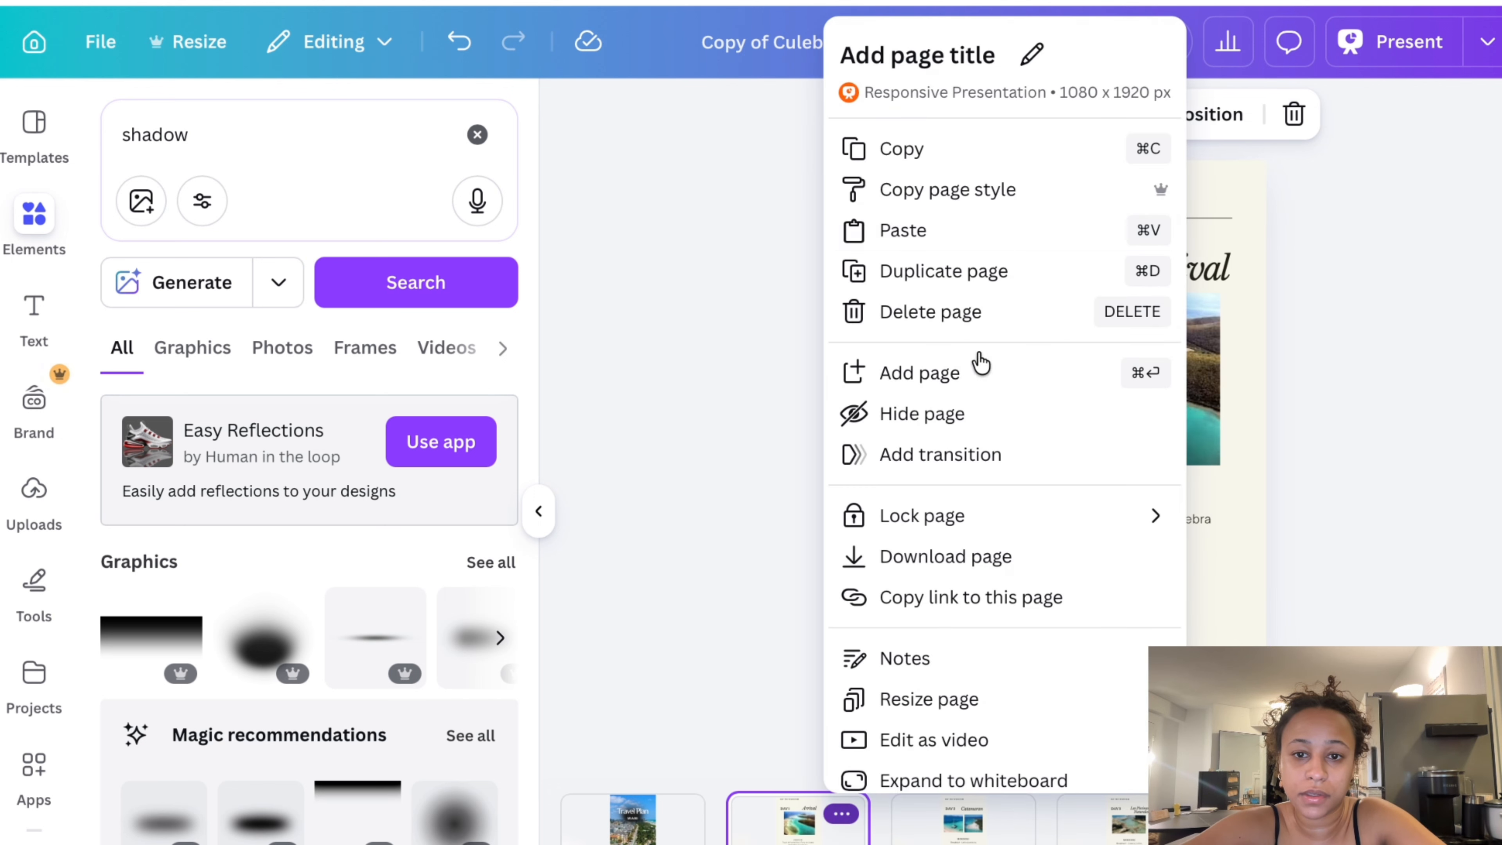
click(976, 312)
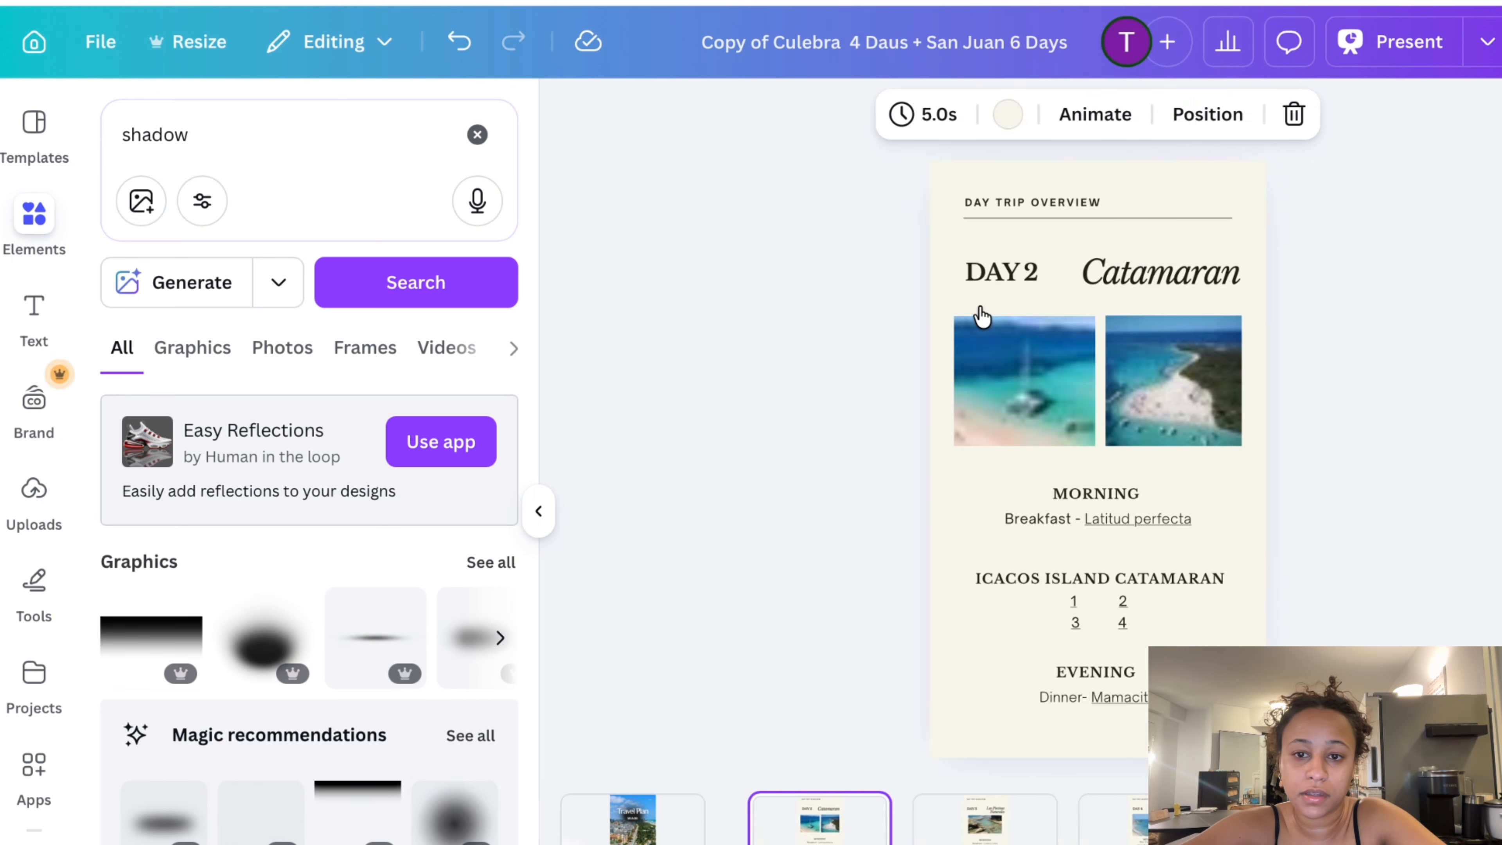
click(1119, 628)
key(Delete)
Renumber the Catamaran page heading to DAY 1 and replace its Catamaran title with Saturday
click(1029, 283)
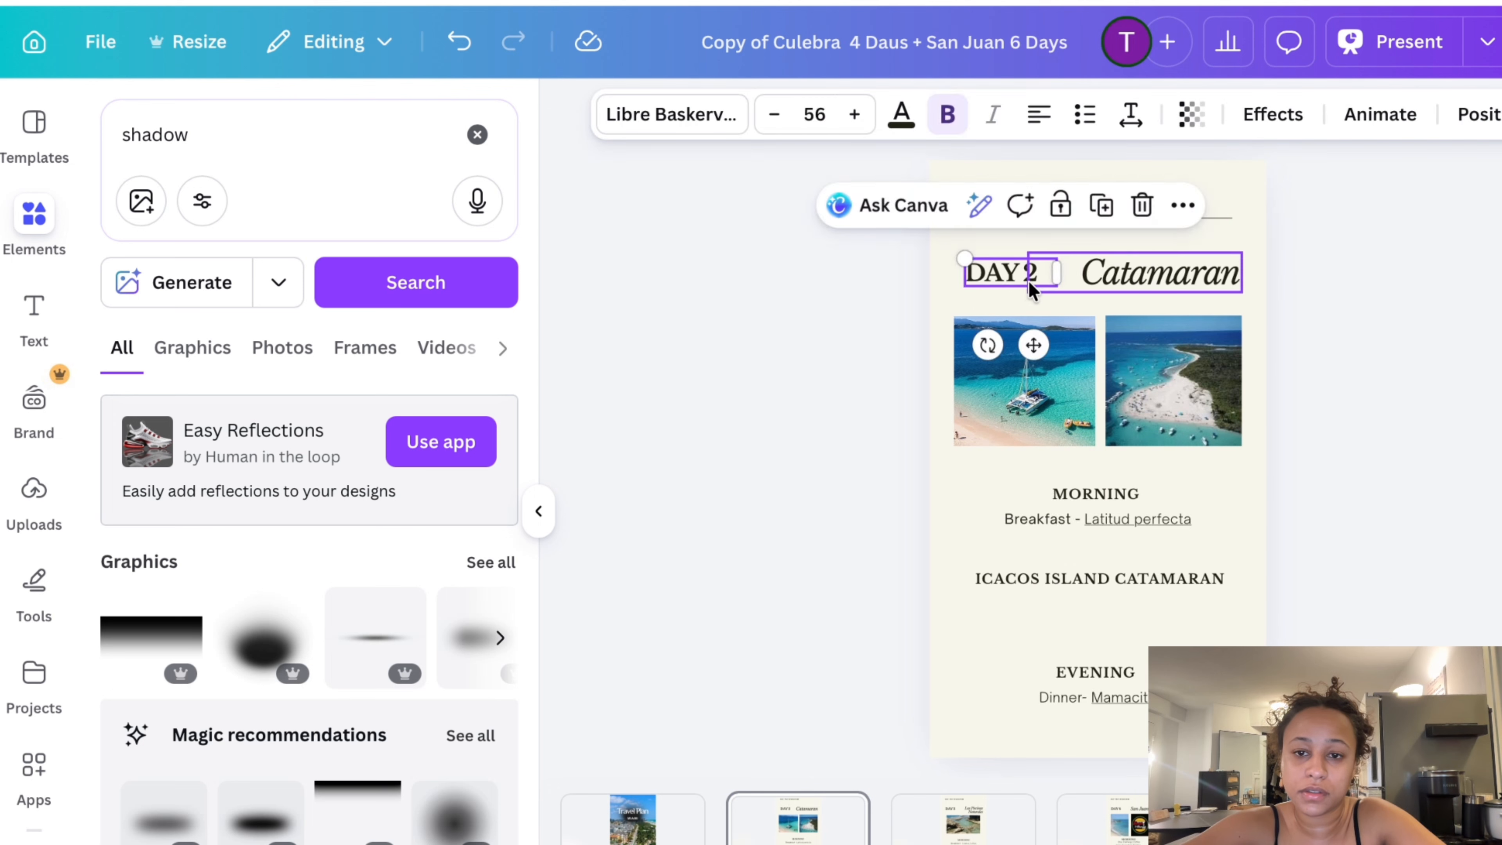
click(1030, 282)
click(1018, 277)
click(1018, 277)
click(1042, 276)
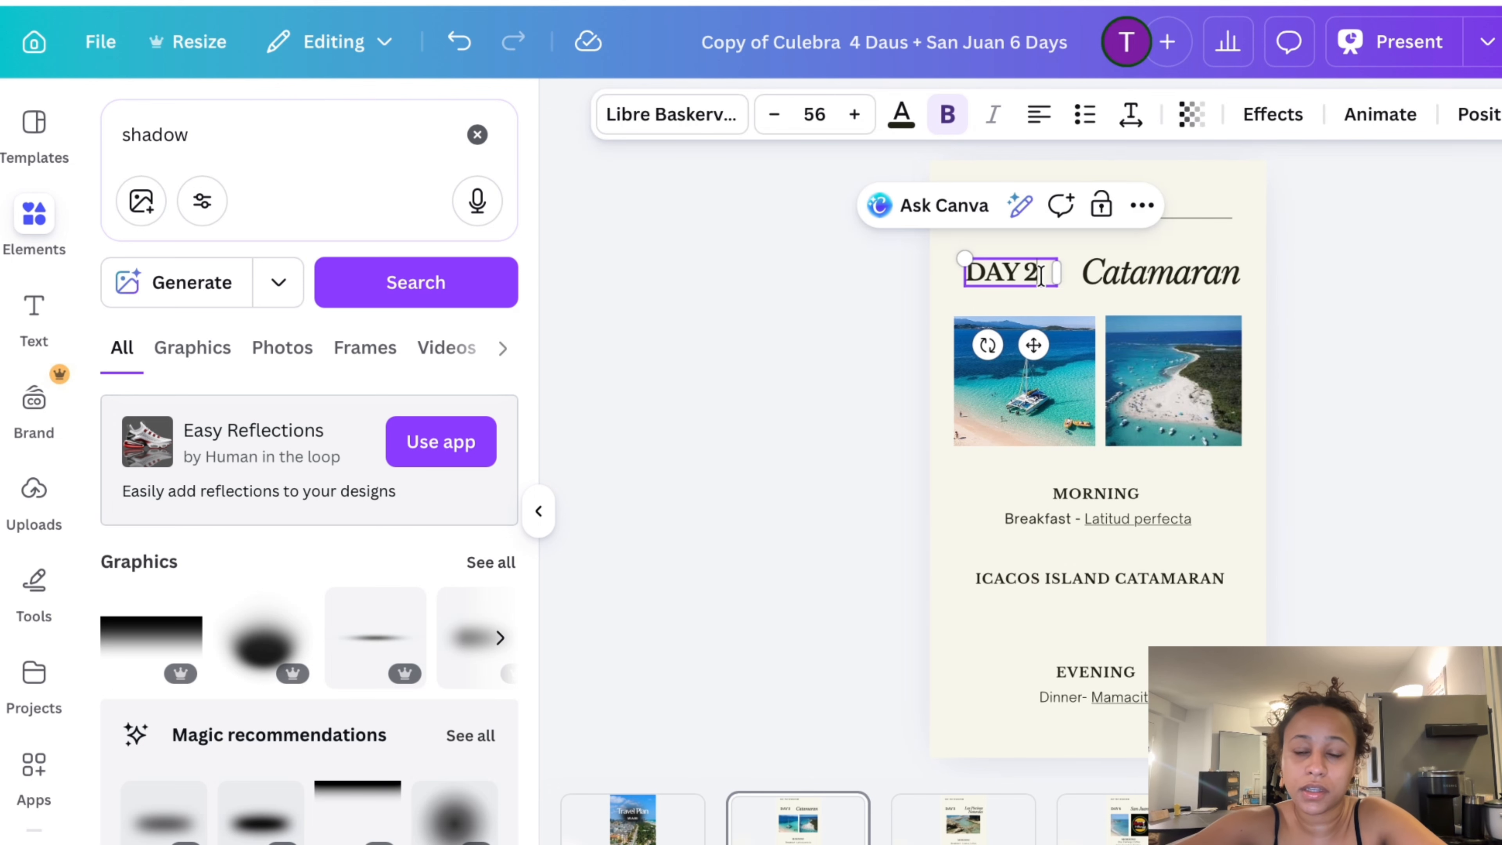
click(804, 497)
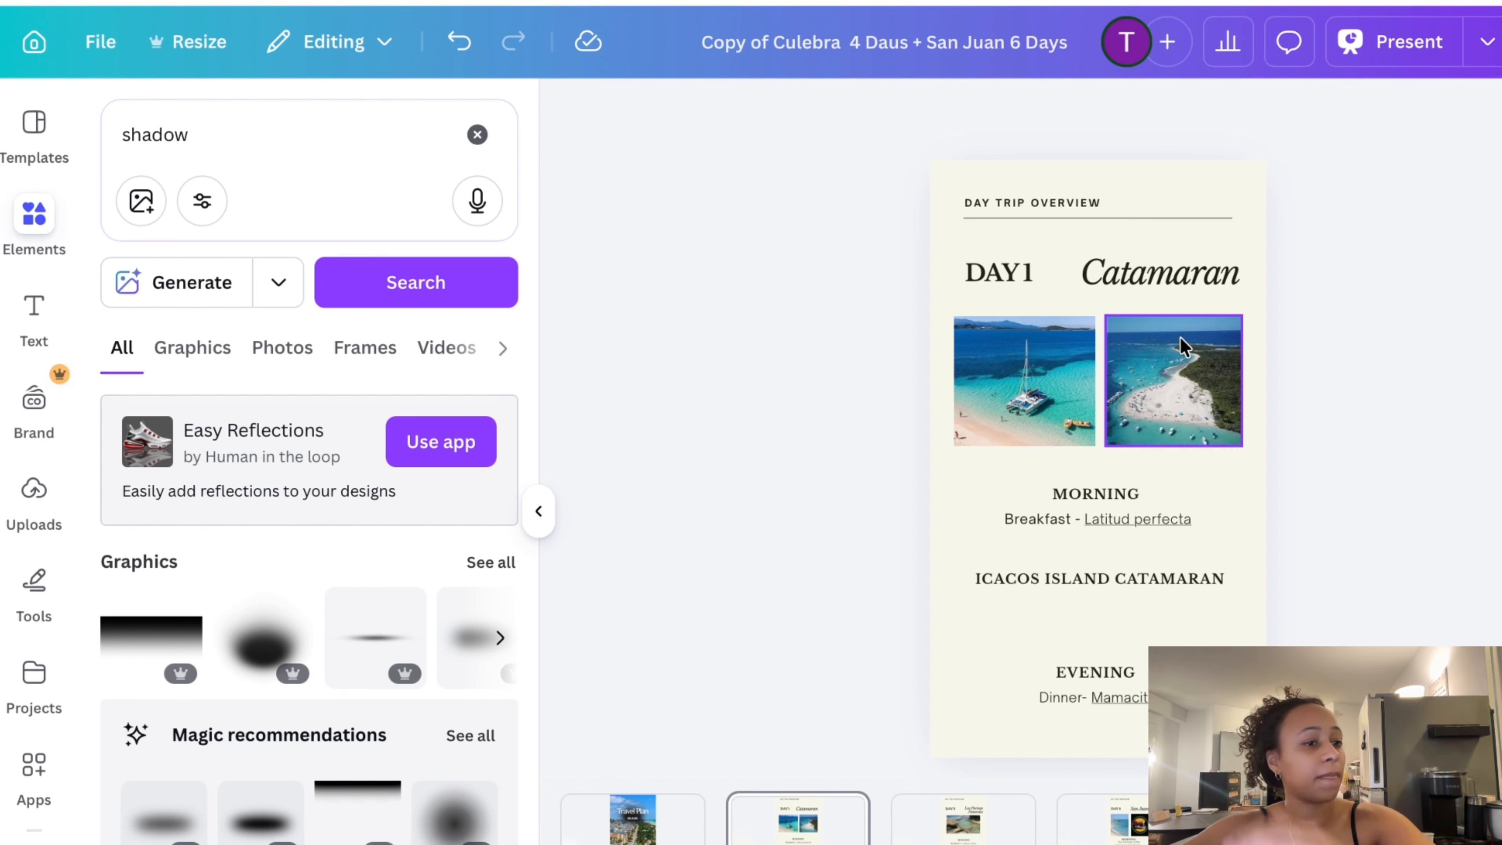
double_click(1117, 269)
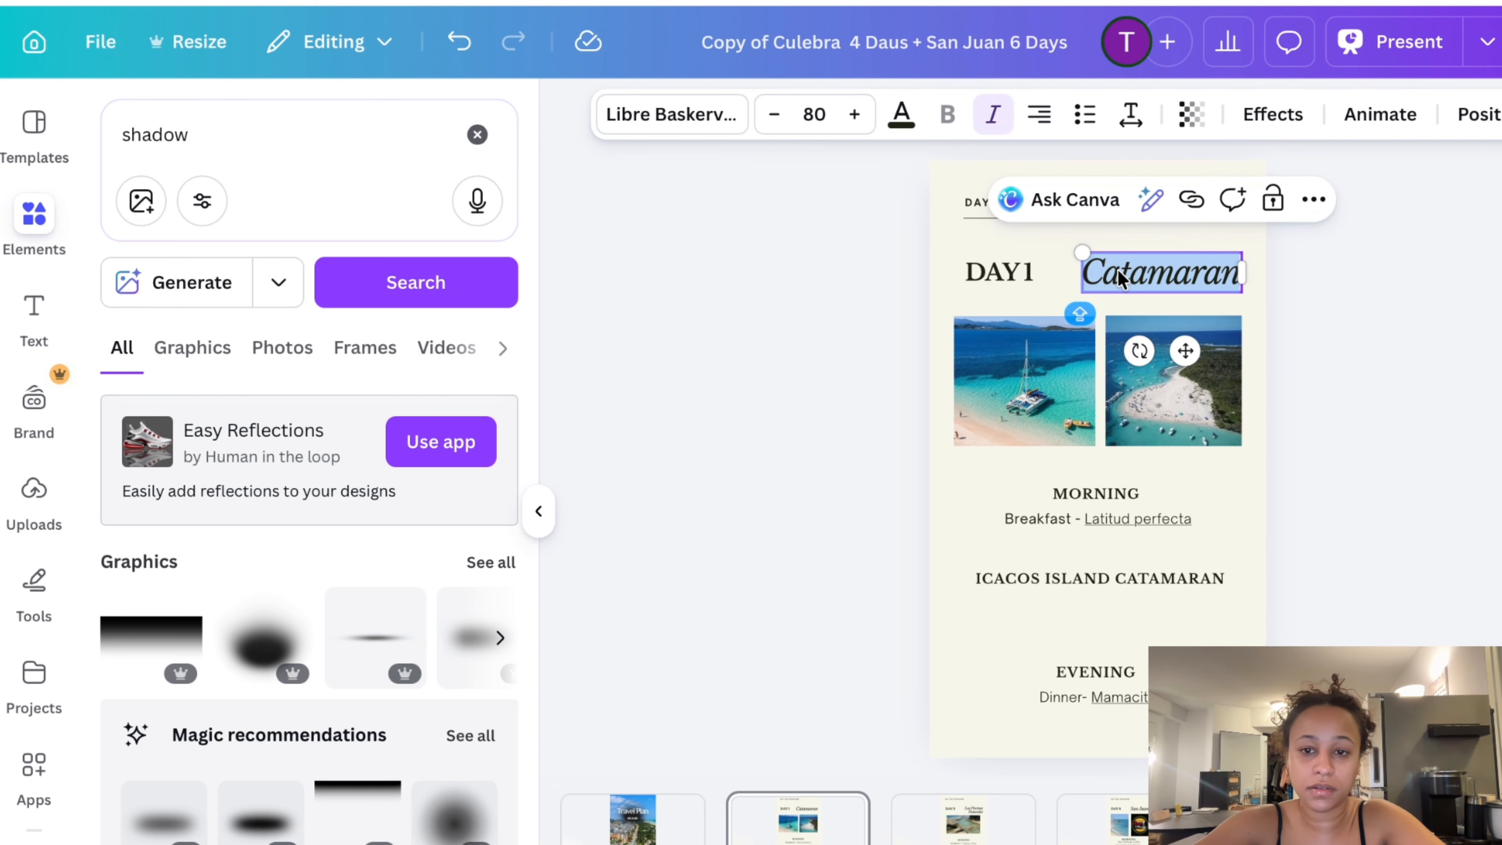
text(Saturday)
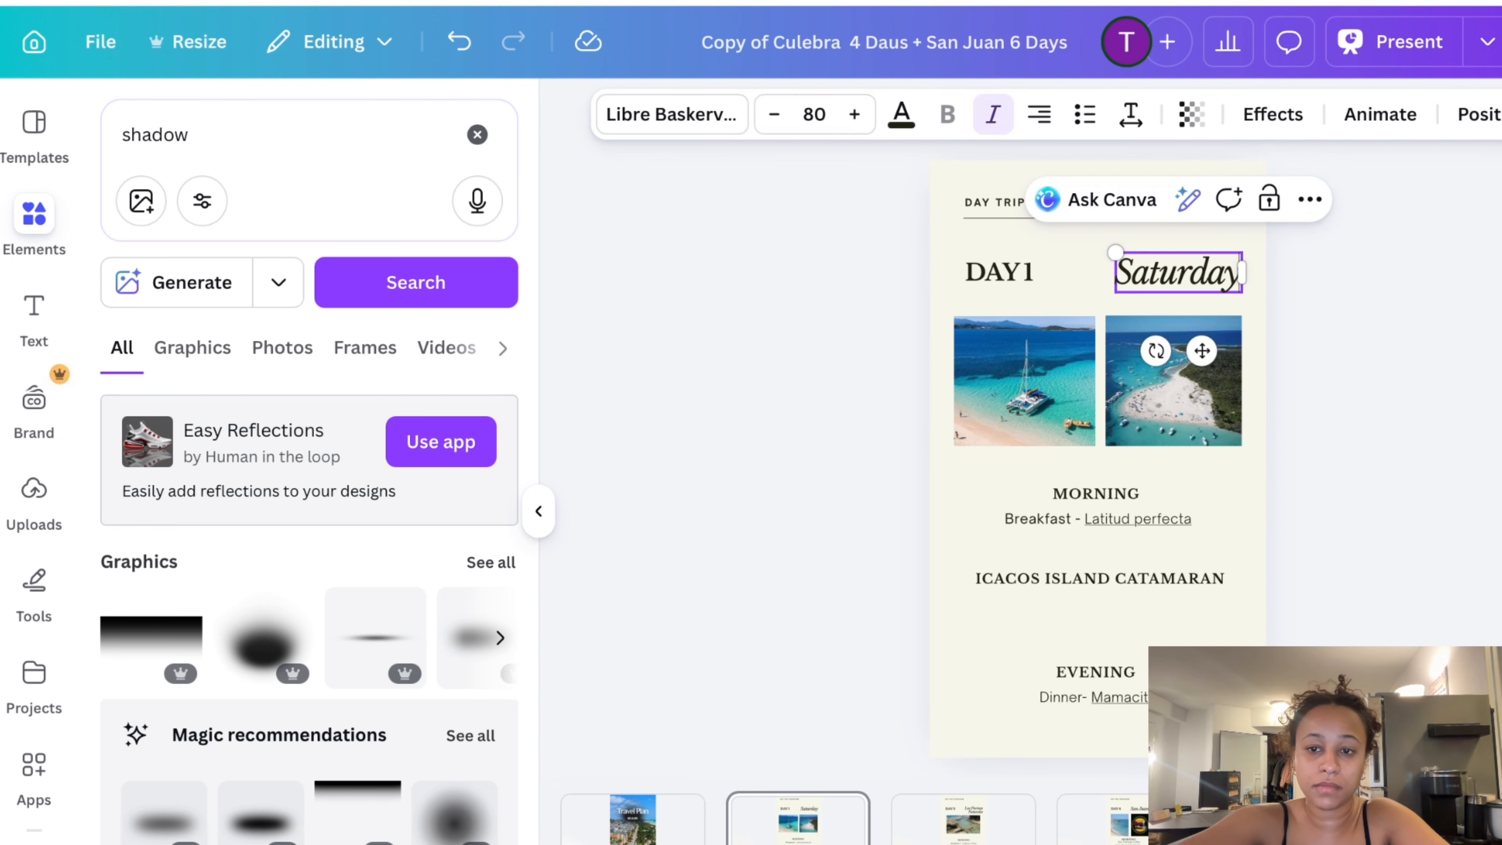
Delete both the catamaran and island photos from the Saturday page
click(1073, 417)
key(Delete)
click(1160, 410)
key(Delete)
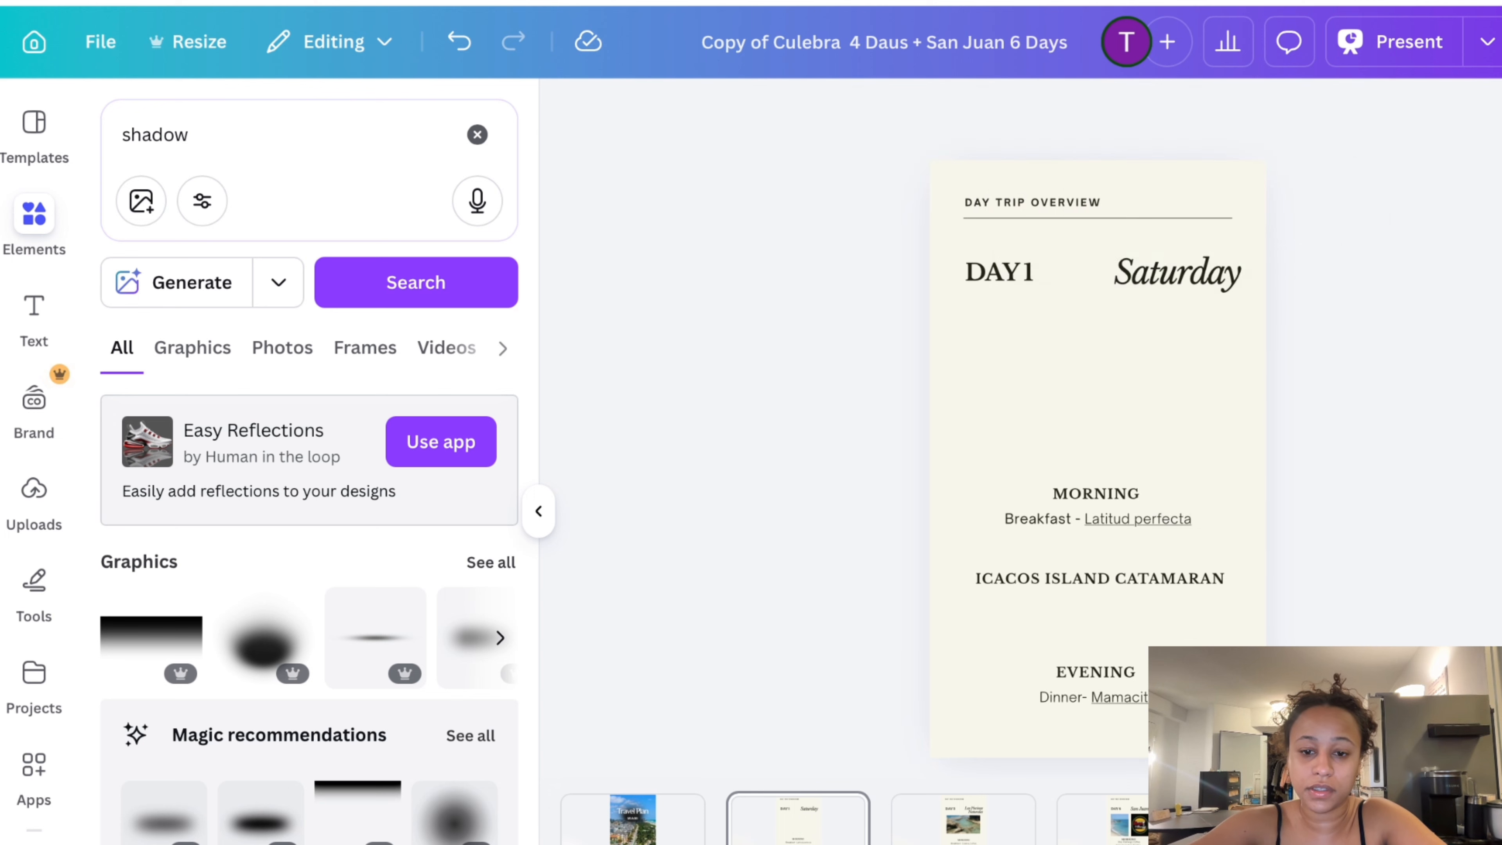
Replace the breakfast entry under the MORNING heading with "Flights, check-in"
triple_click(1097, 519)
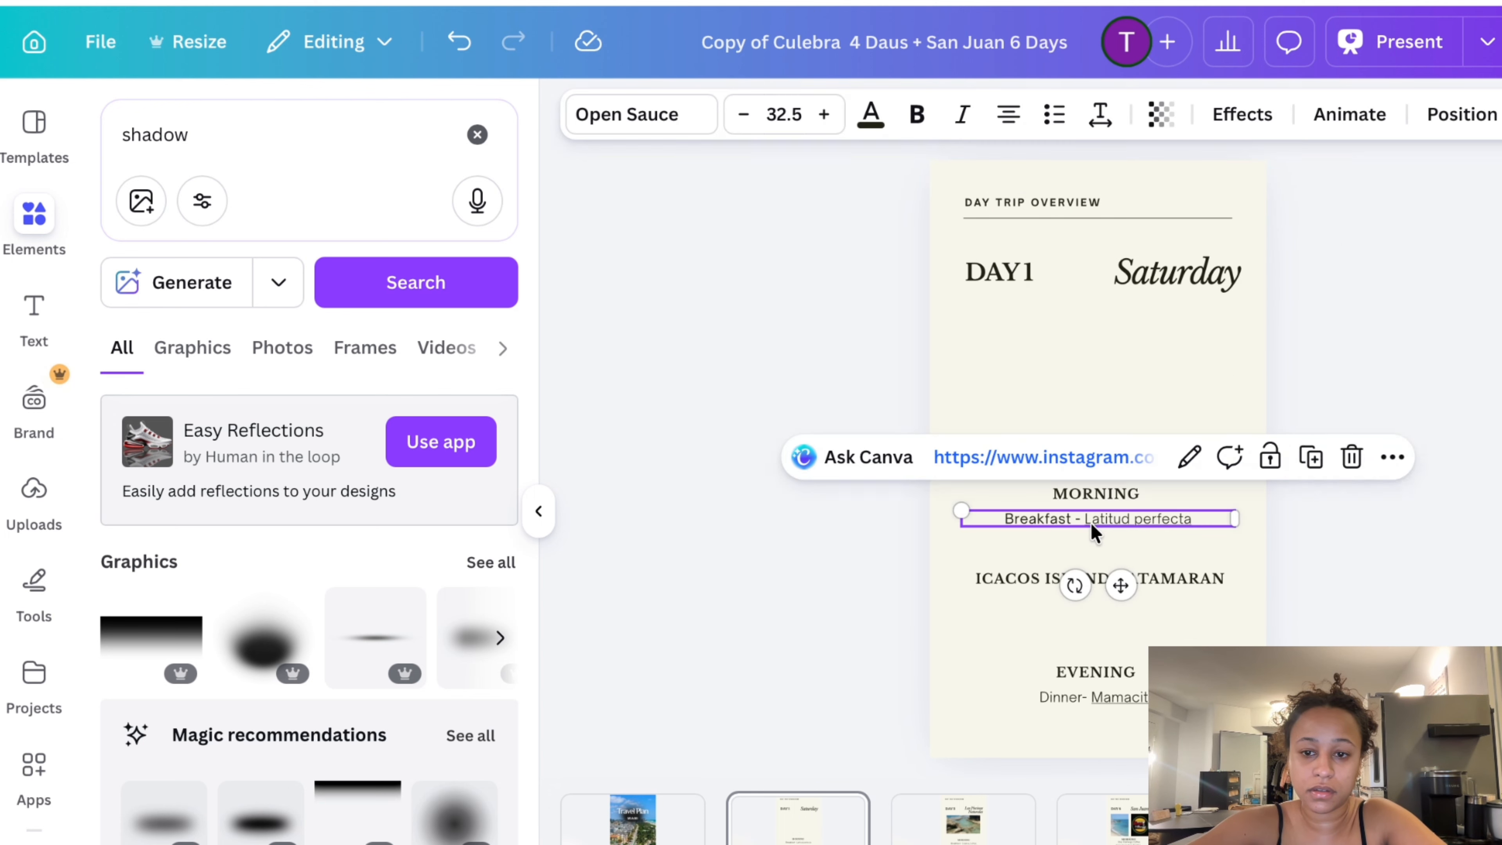
text(Flights, )
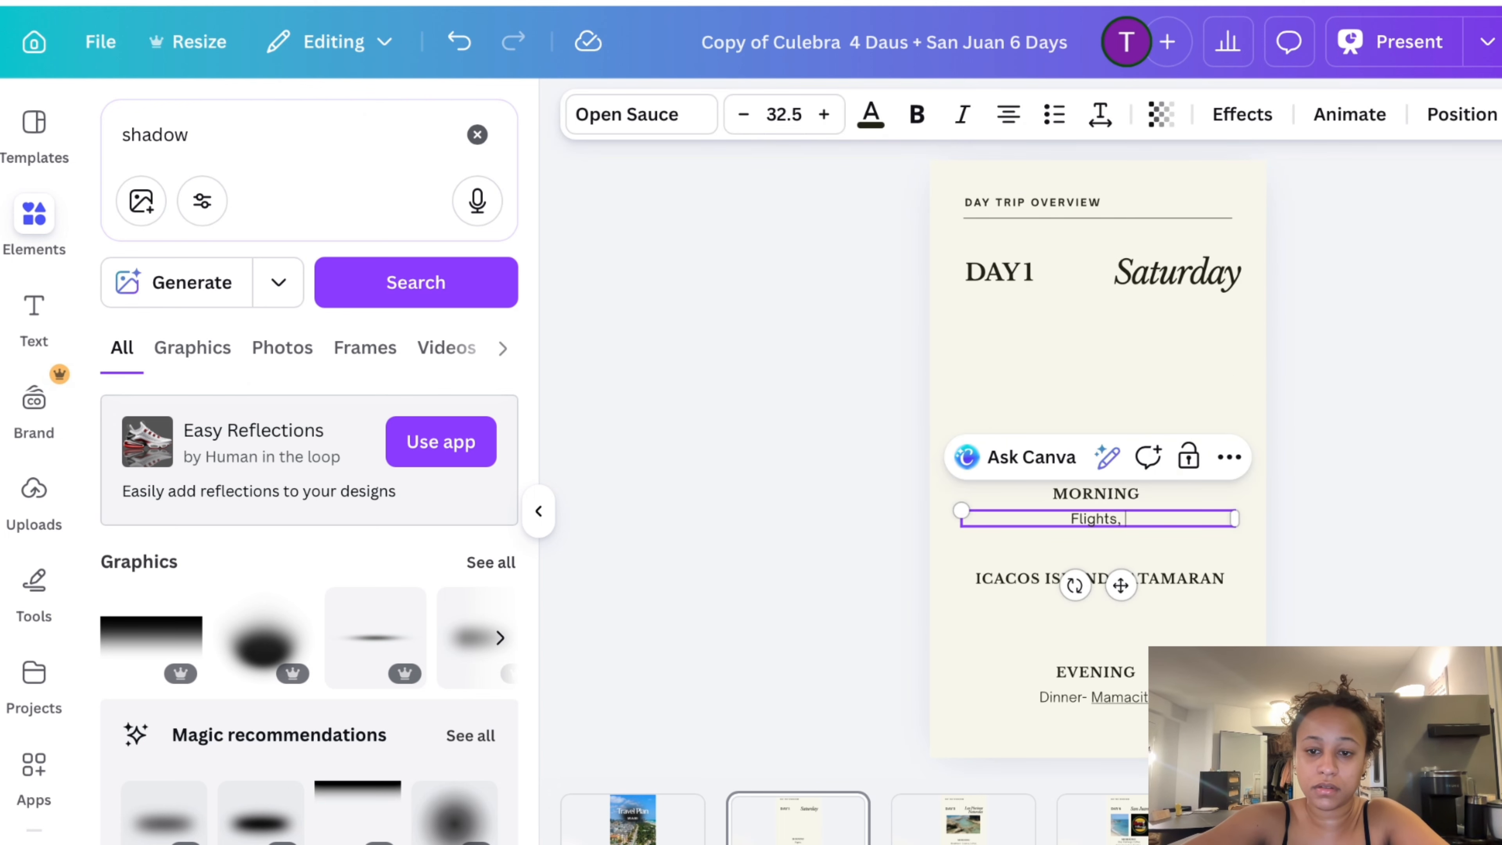
text(check-)
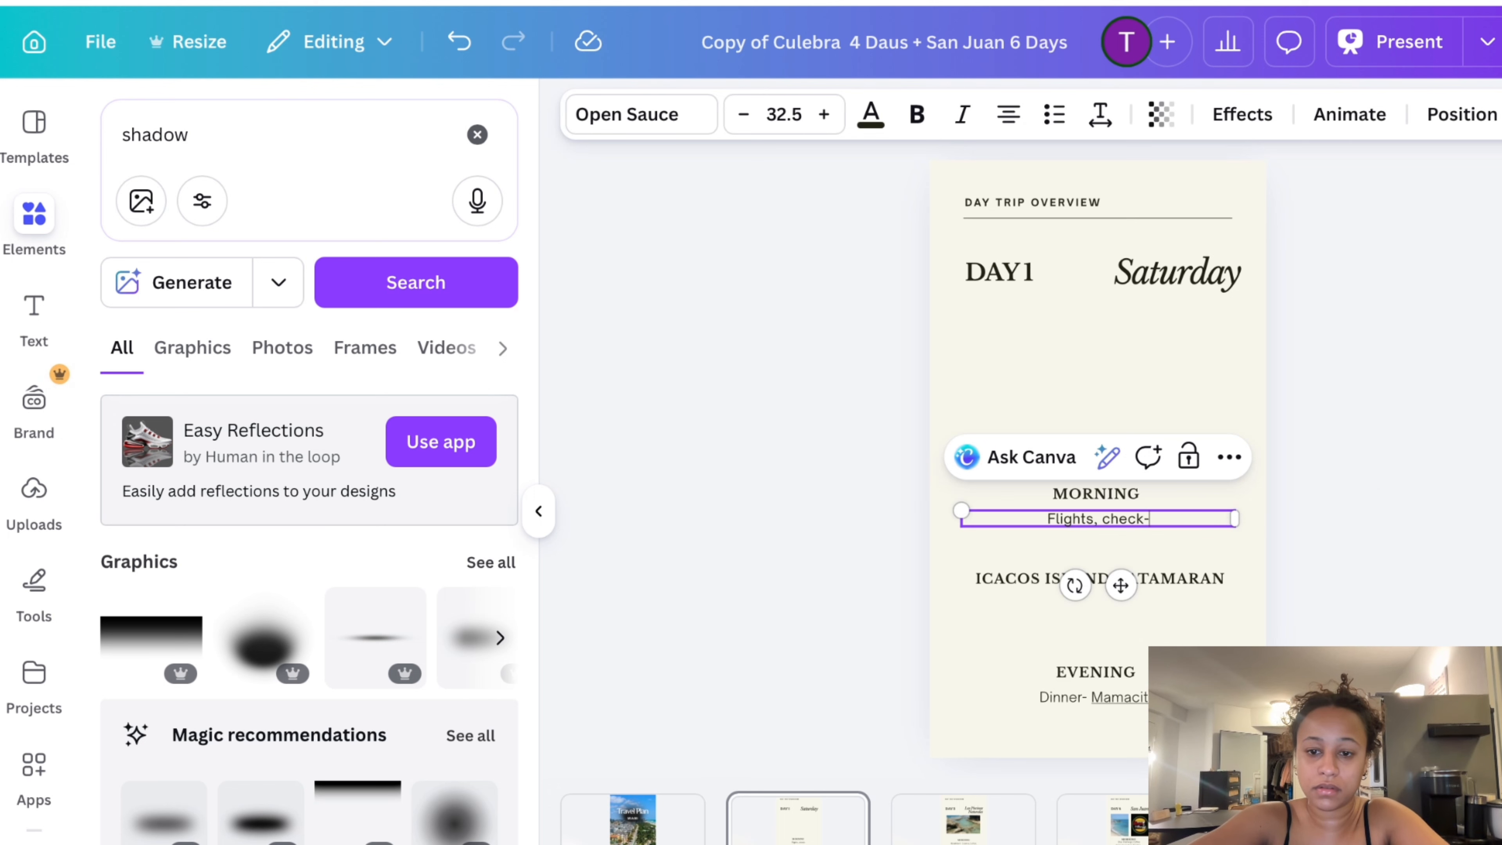
text(in)
Replace the ICACOS ISLAND CATAMARAN heading with AFTERNOOON
click(1194, 581)
double_click(1195, 581)
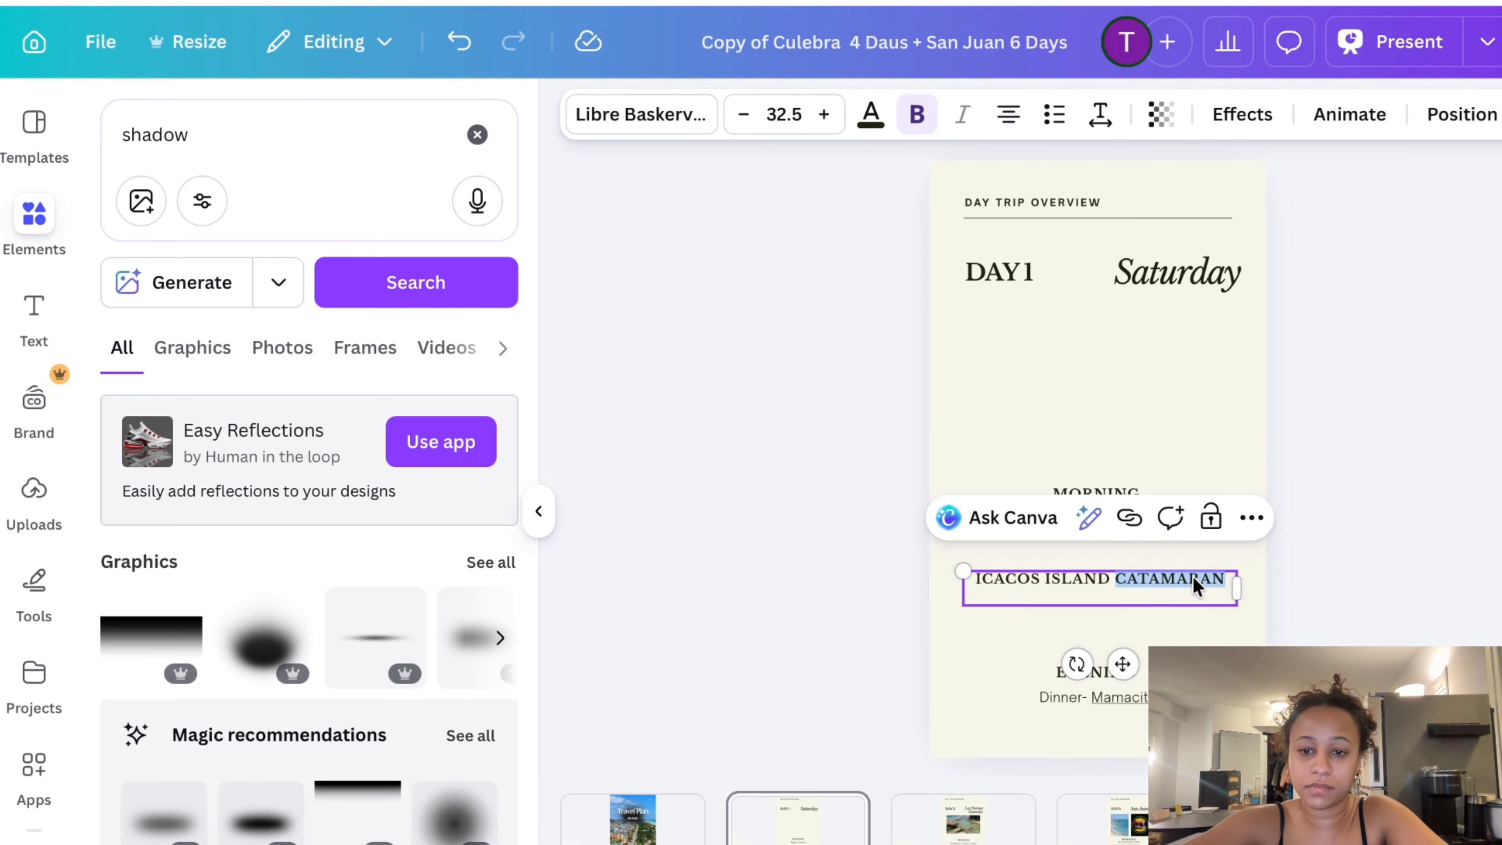
triple_click(1195, 583)
key(BackSpace)
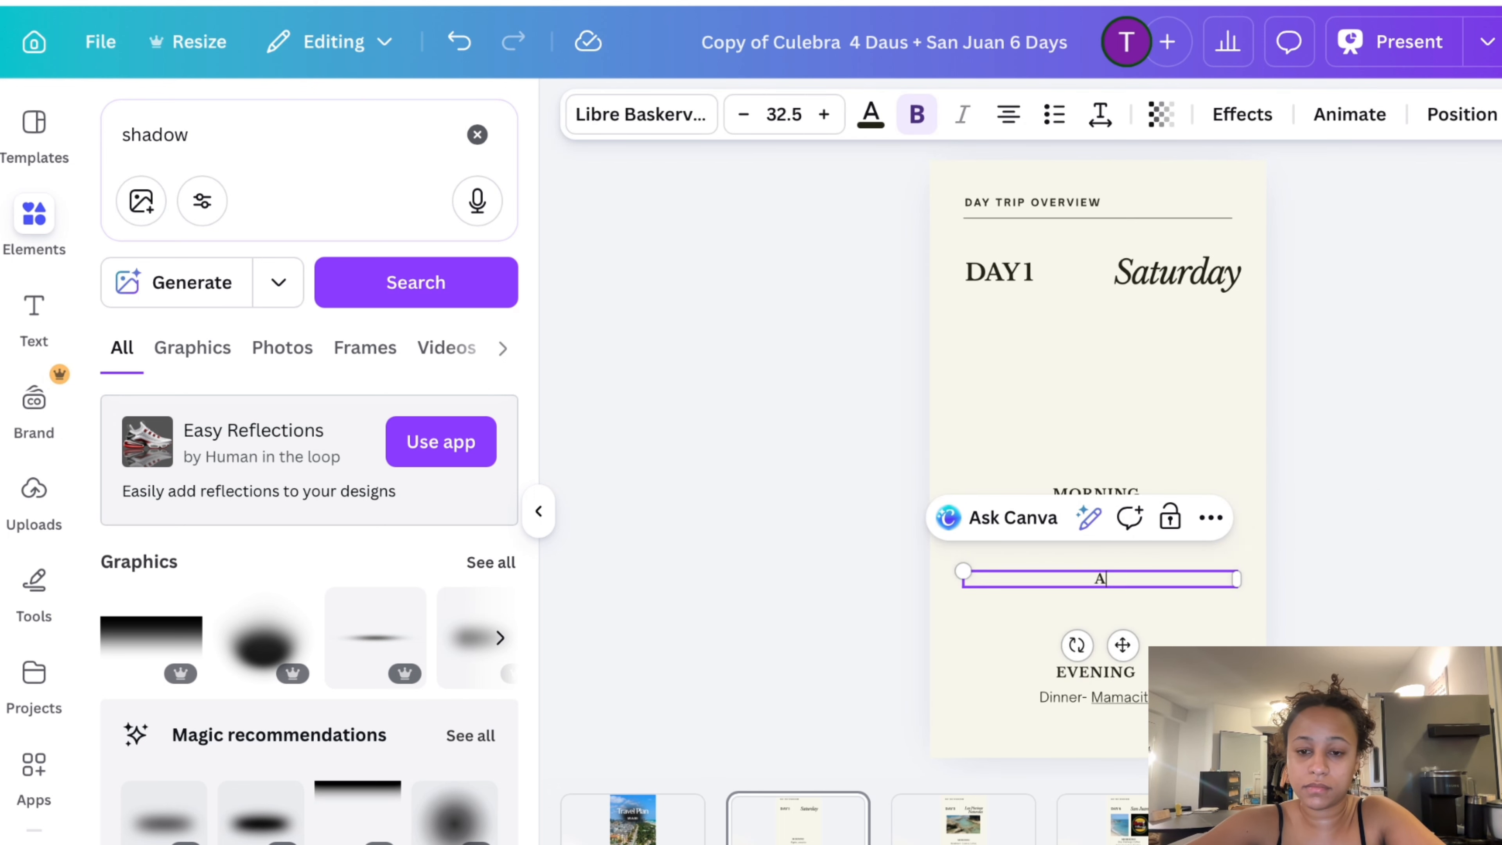
text(AFTERNO)
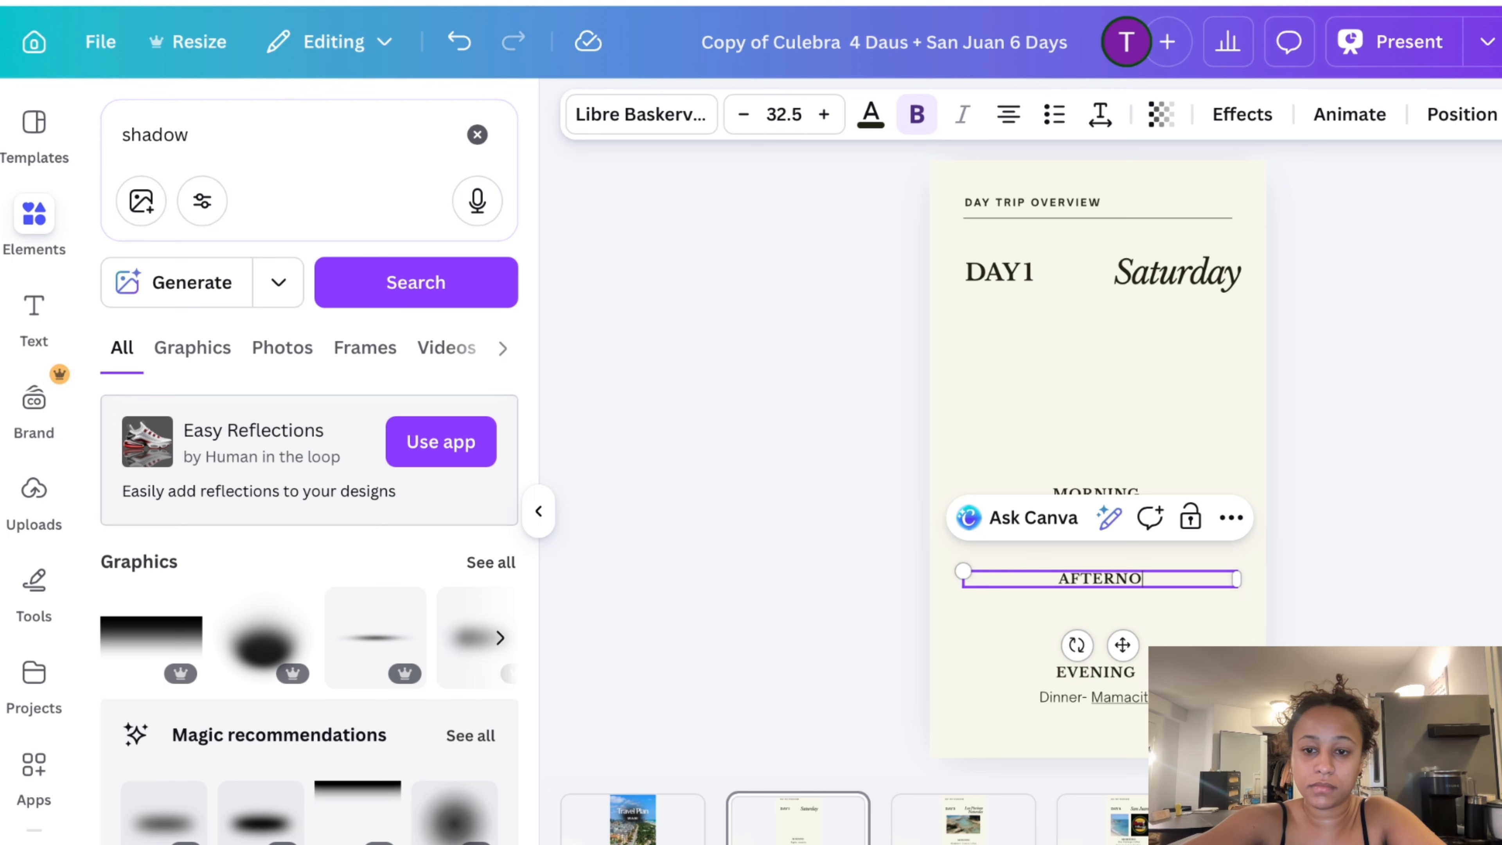
text(OON)
click(1322, 626)
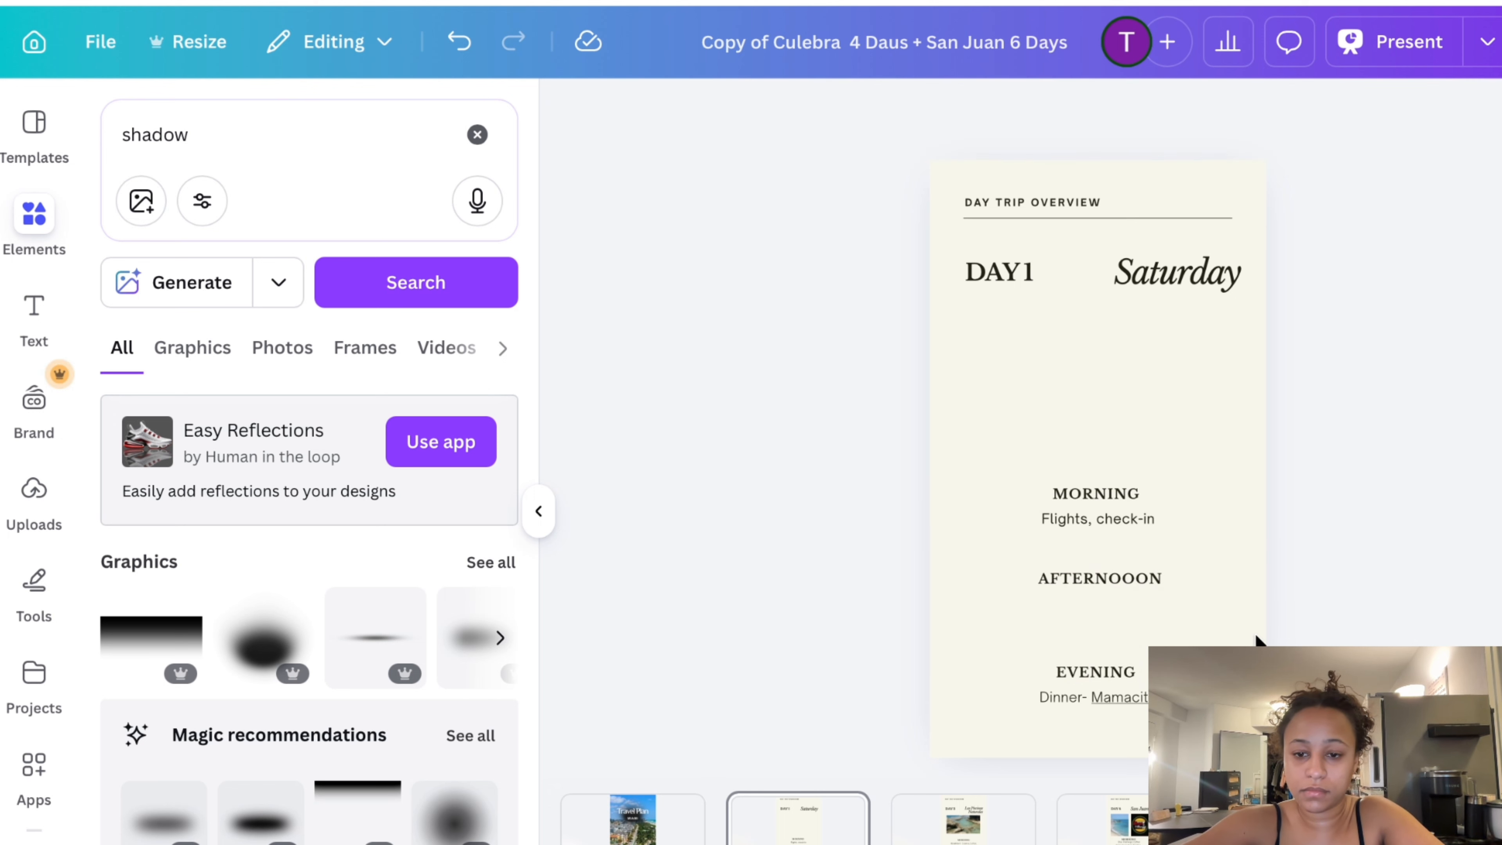
click(1125, 520)
drag(1126, 588, 1130, 592)
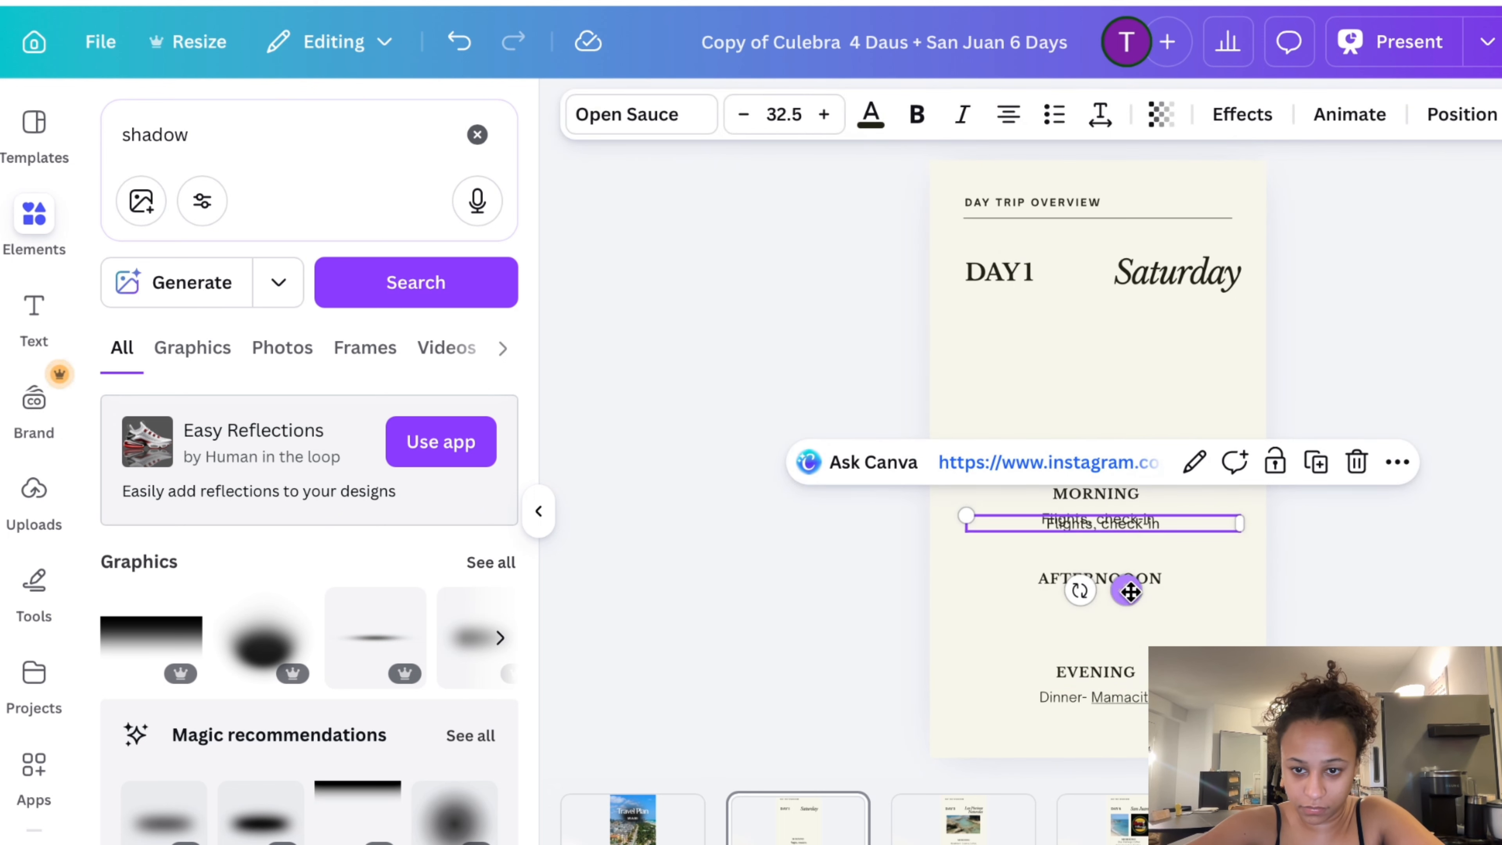
click(1135, 674)
key(super+z)
Duplicate the flights entry beneath the afternoon heading and change the copy's text to South Beach
click(1177, 517)
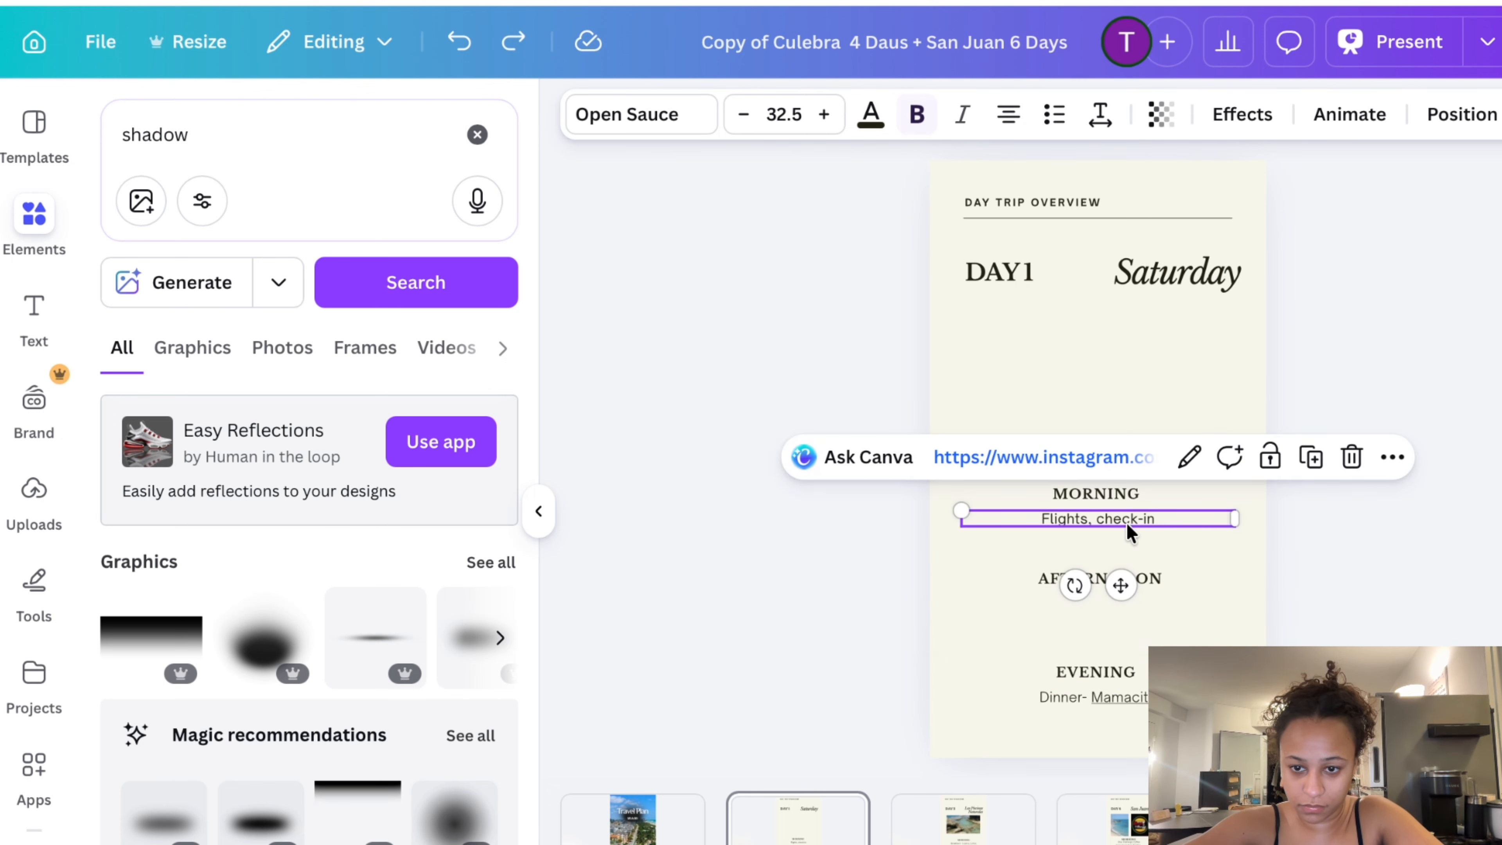
drag(1125, 582, 1126, 677)
text(b)
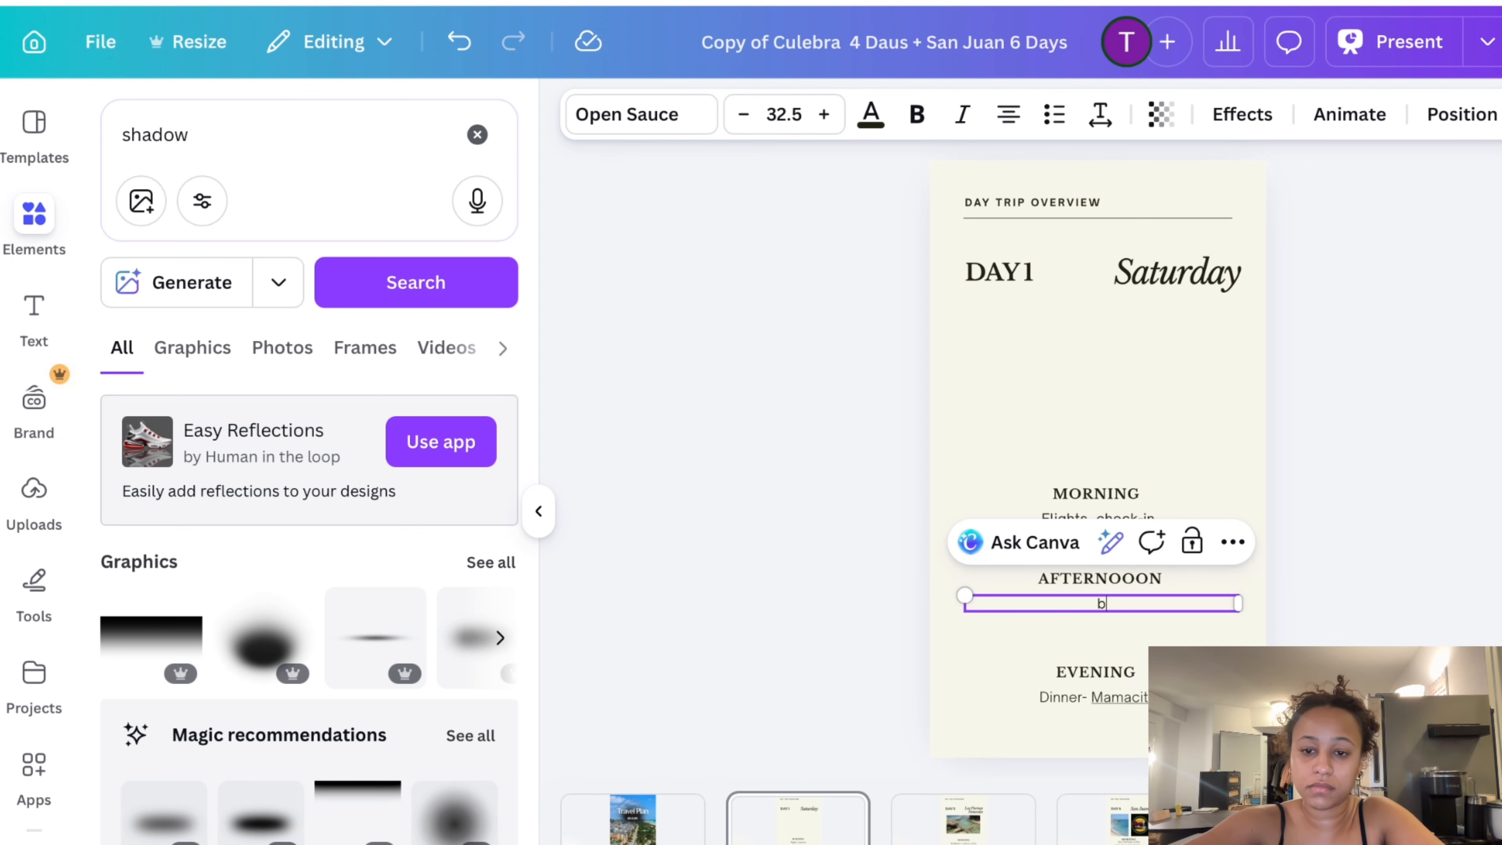
text(each Beach)
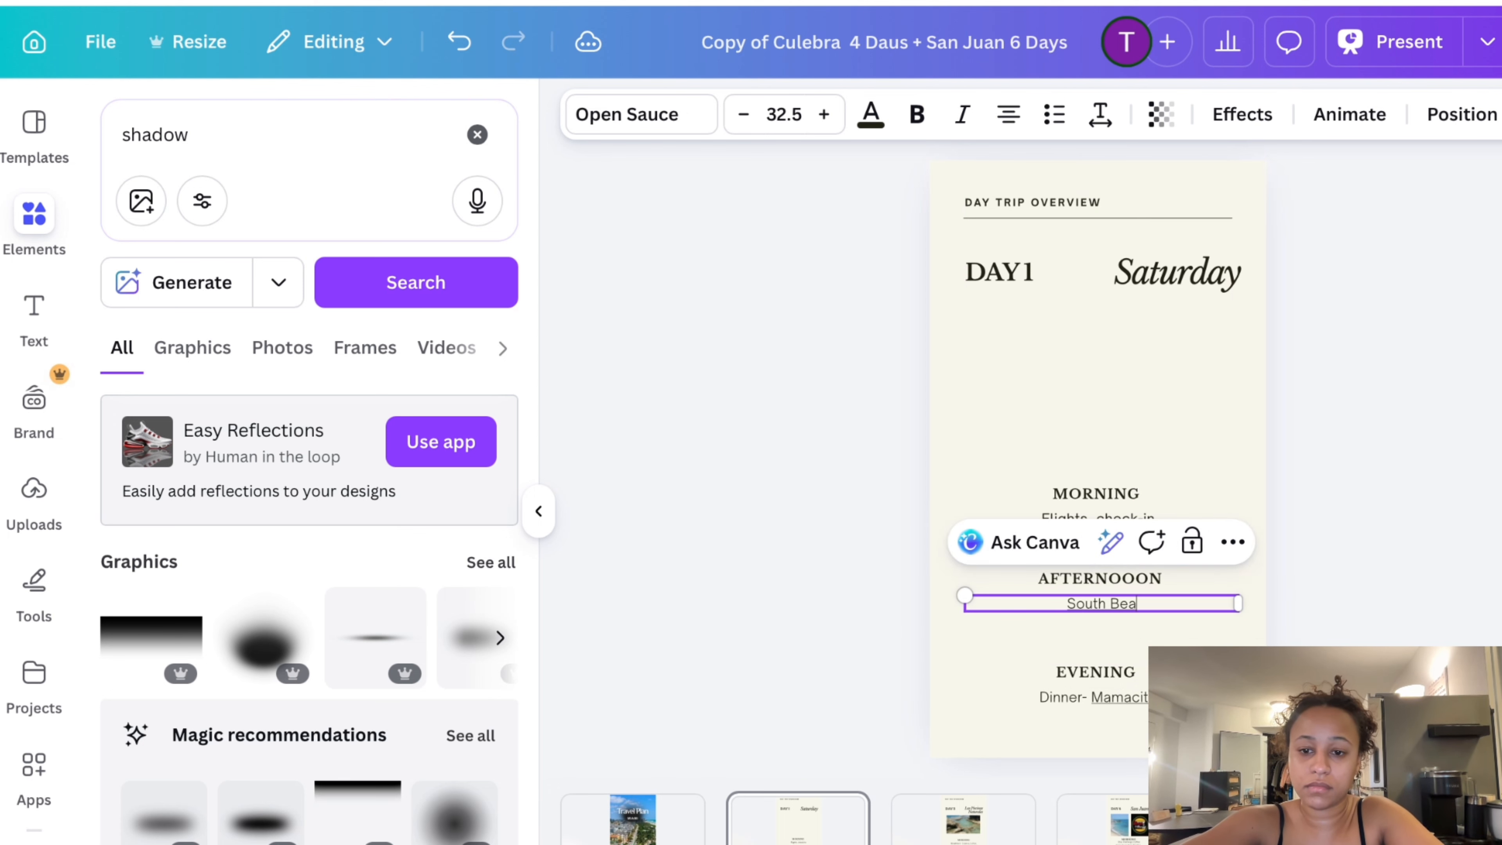
Remove the restaurant link from the evening entry and shorten its text to Dinner
click(1090, 698)
double_click(1105, 699)
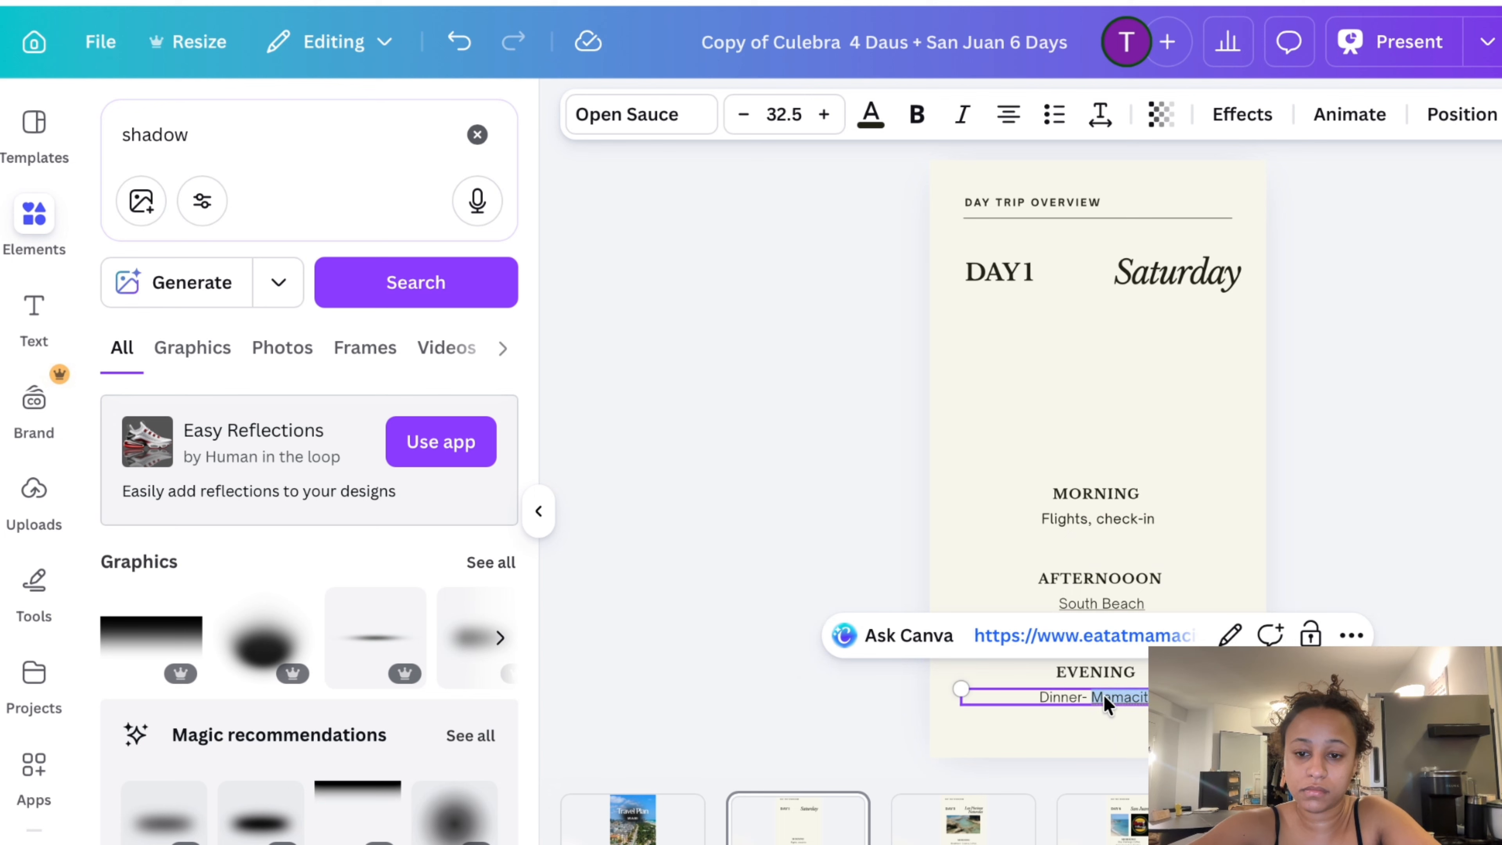
click(1232, 635)
click(1107, 557)
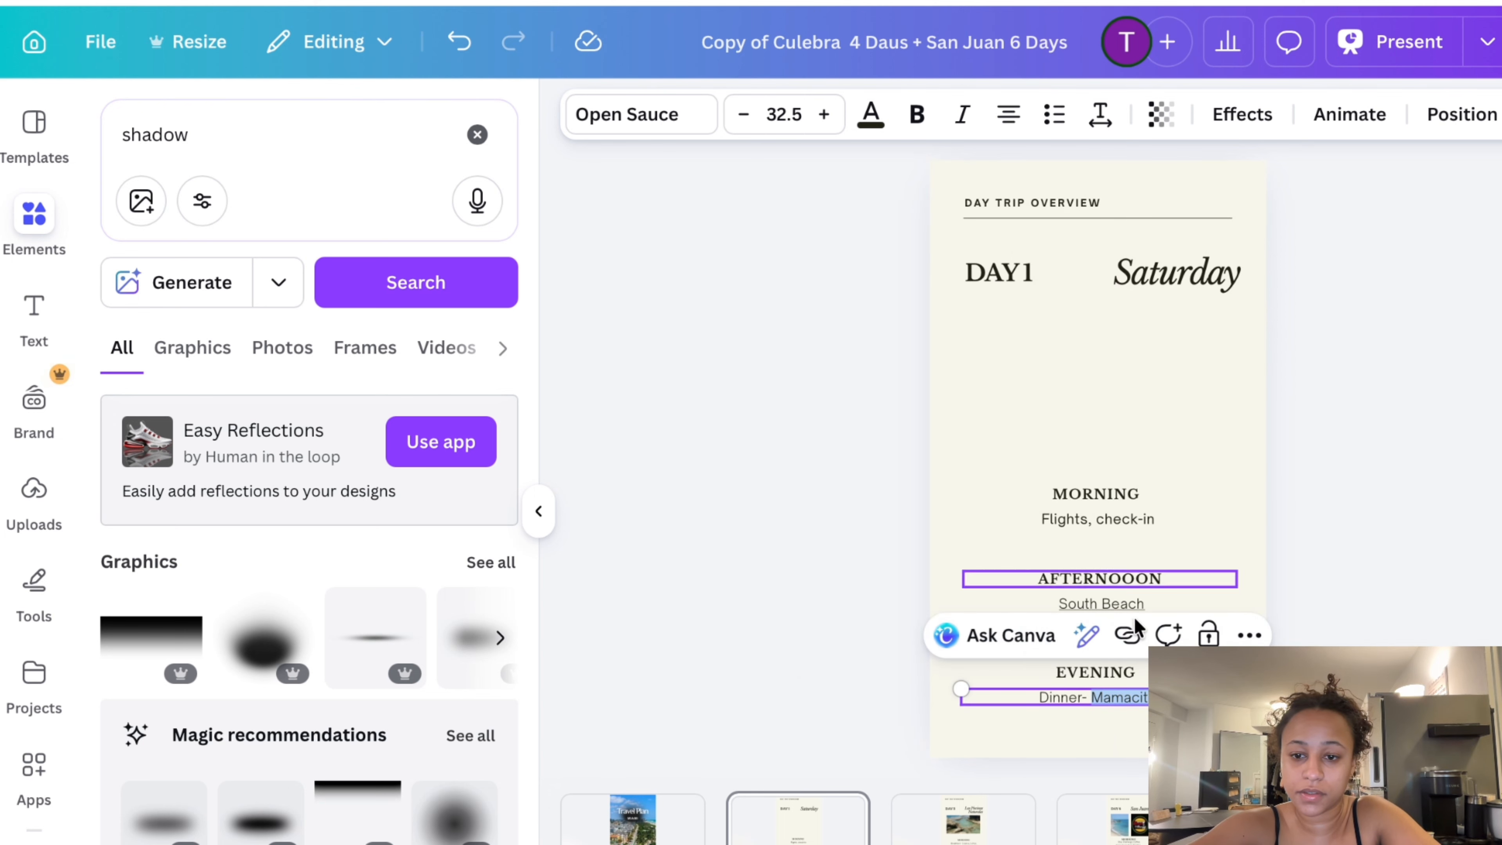
click(1109, 551)
click(1173, 697)
key(Delete)
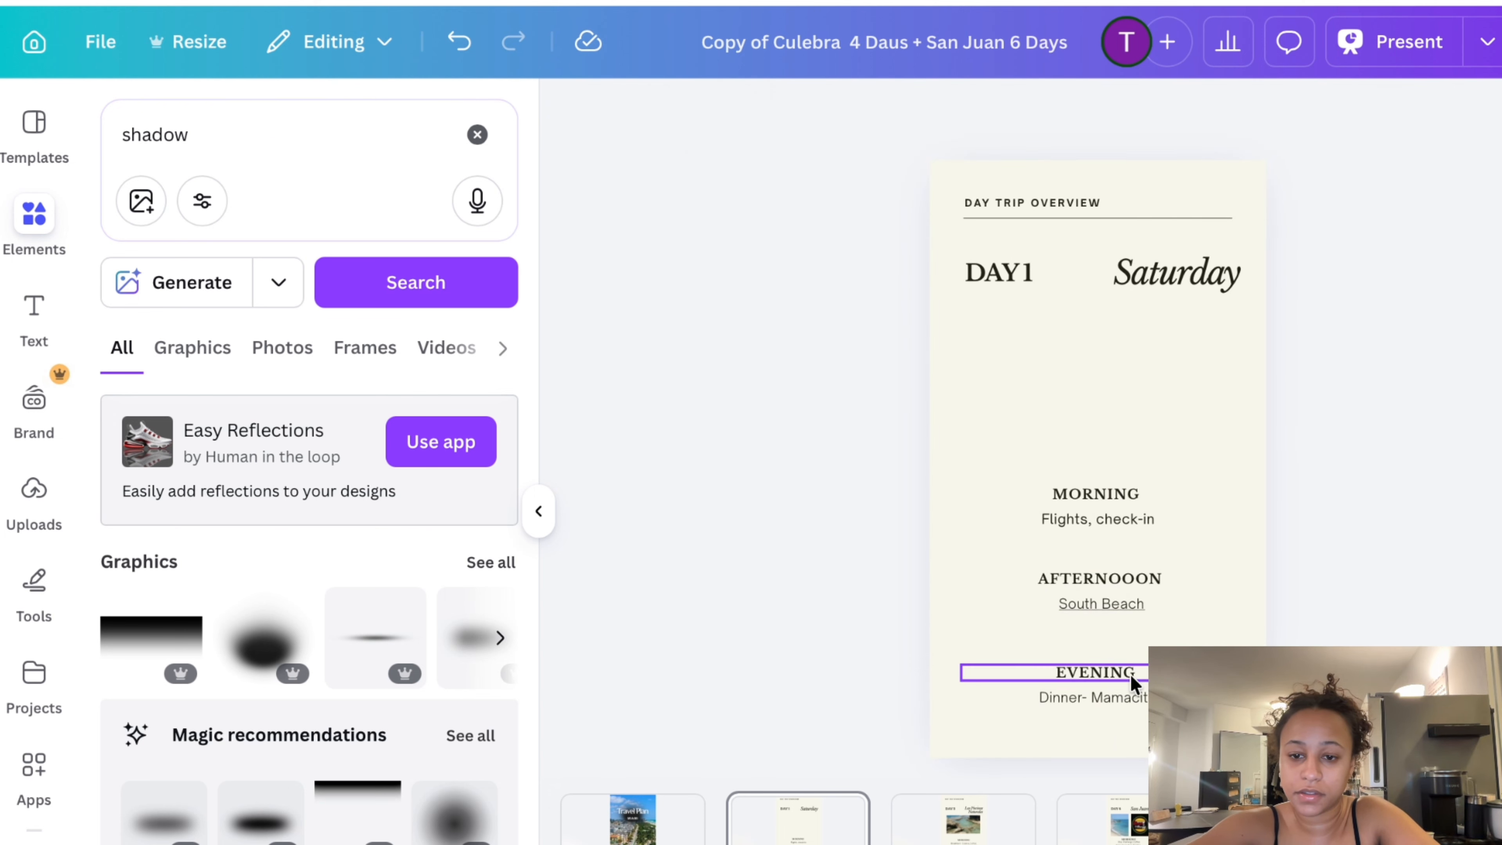
click(1116, 699)
click(1087, 697)
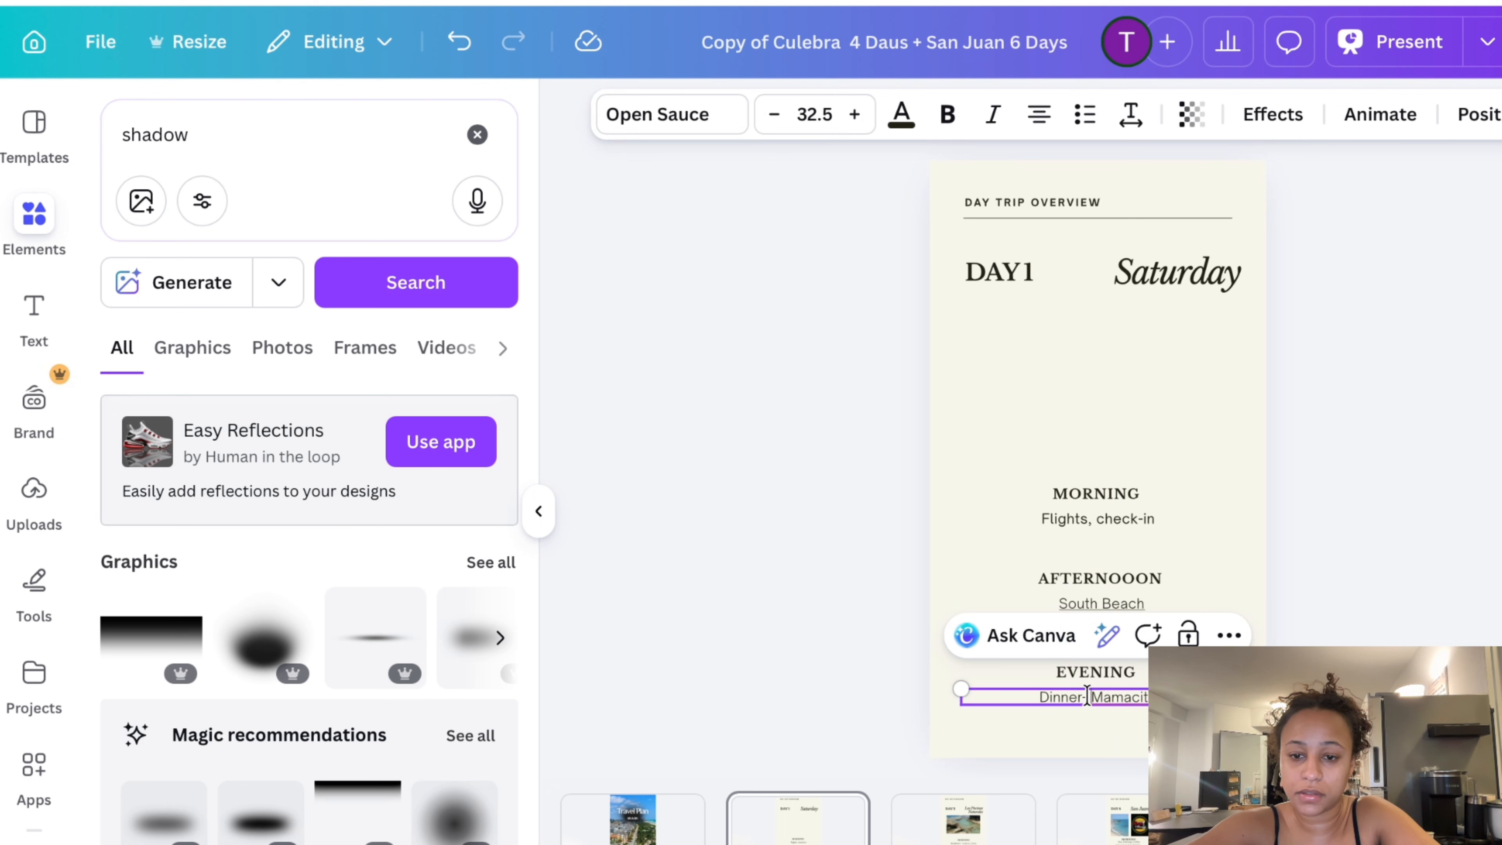
key(BackSpace)
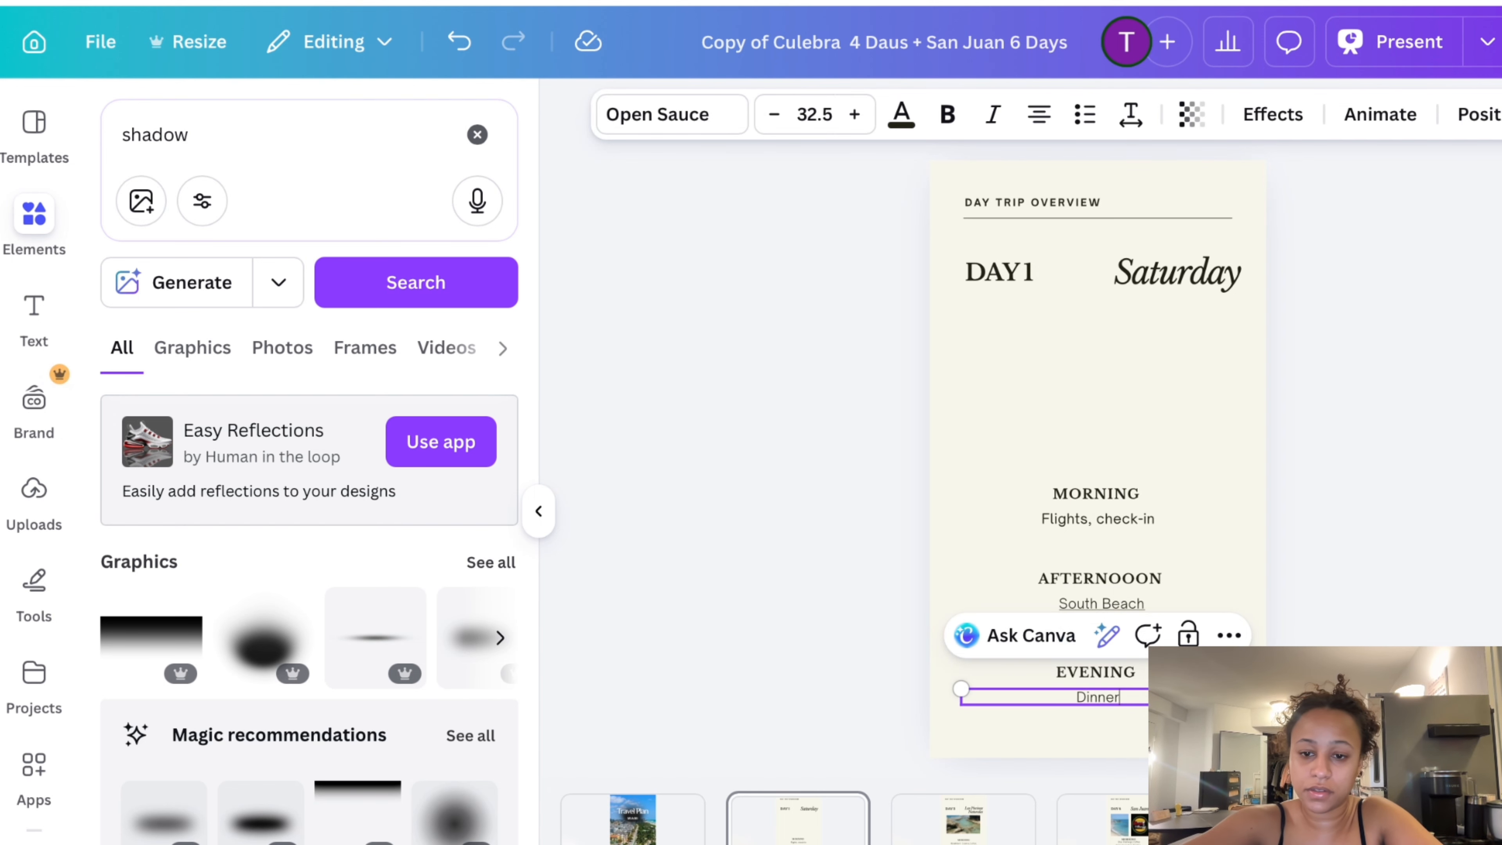
Extend the evening entry's text to "Dinner Dolores but Call me Lolita"
text(R)
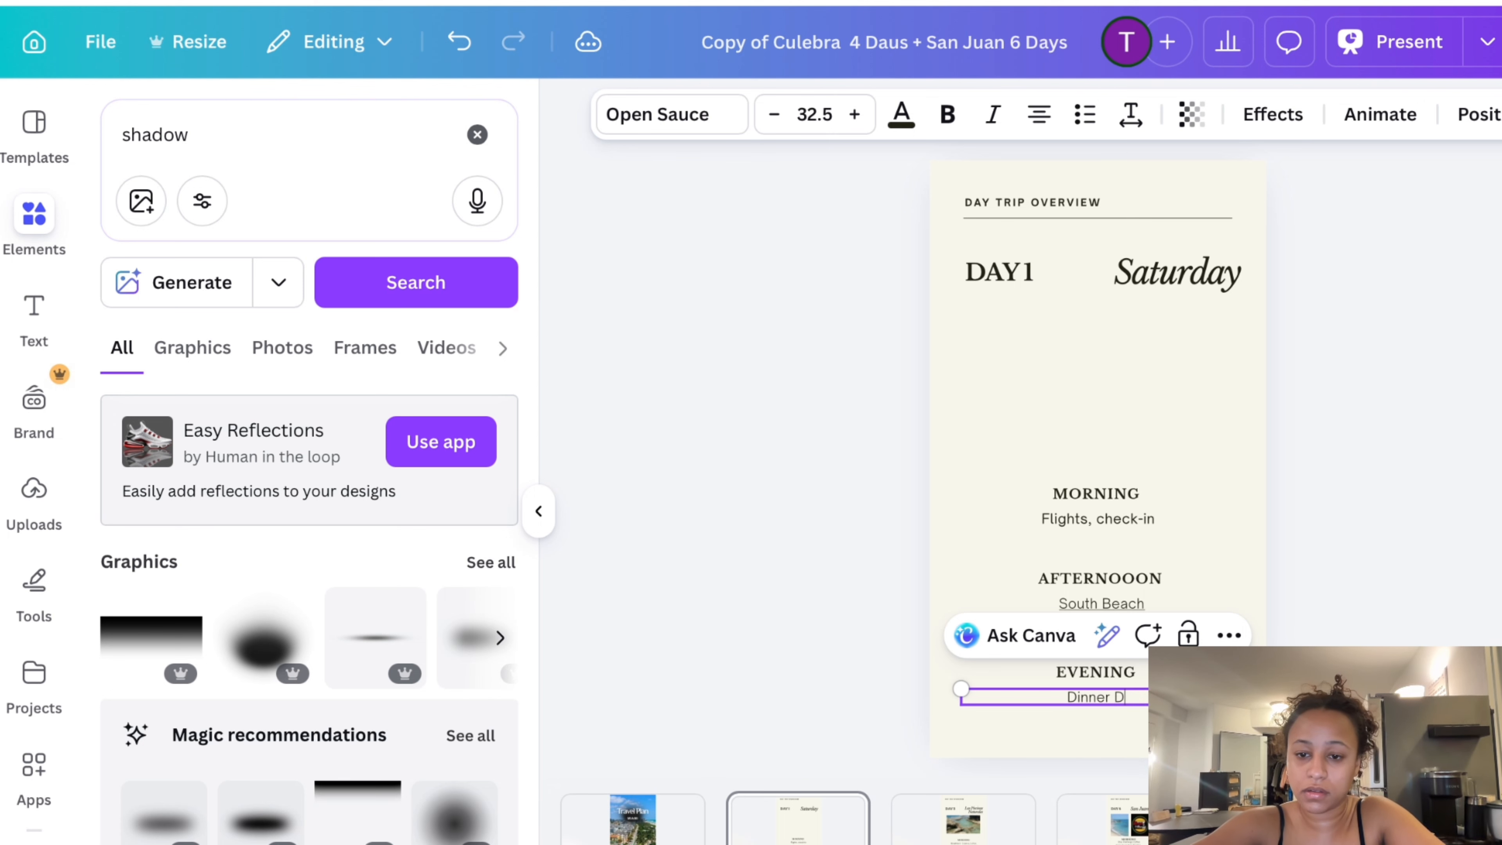
text(bu)
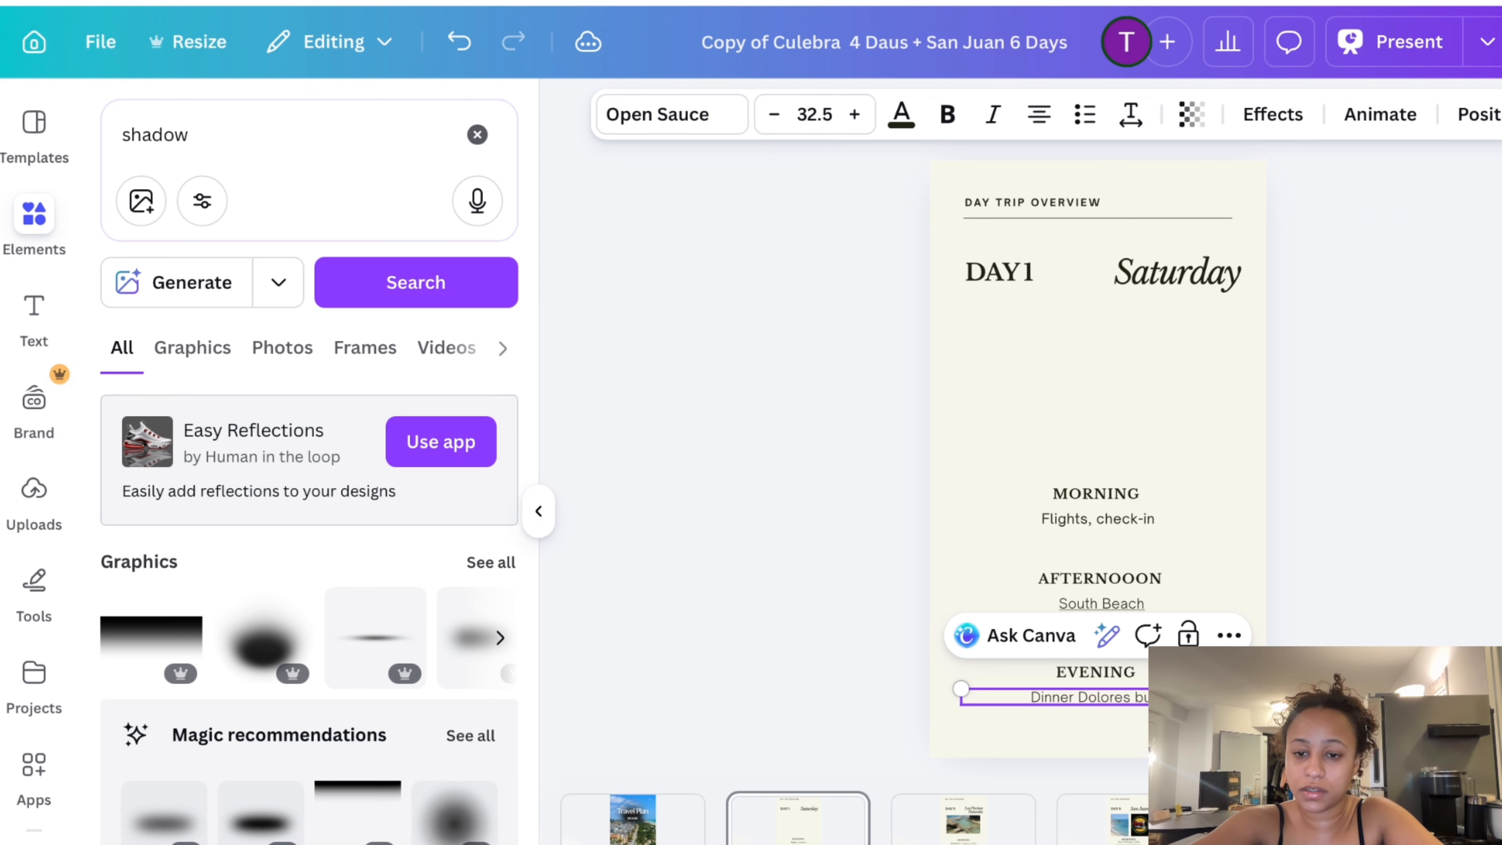
text(t)
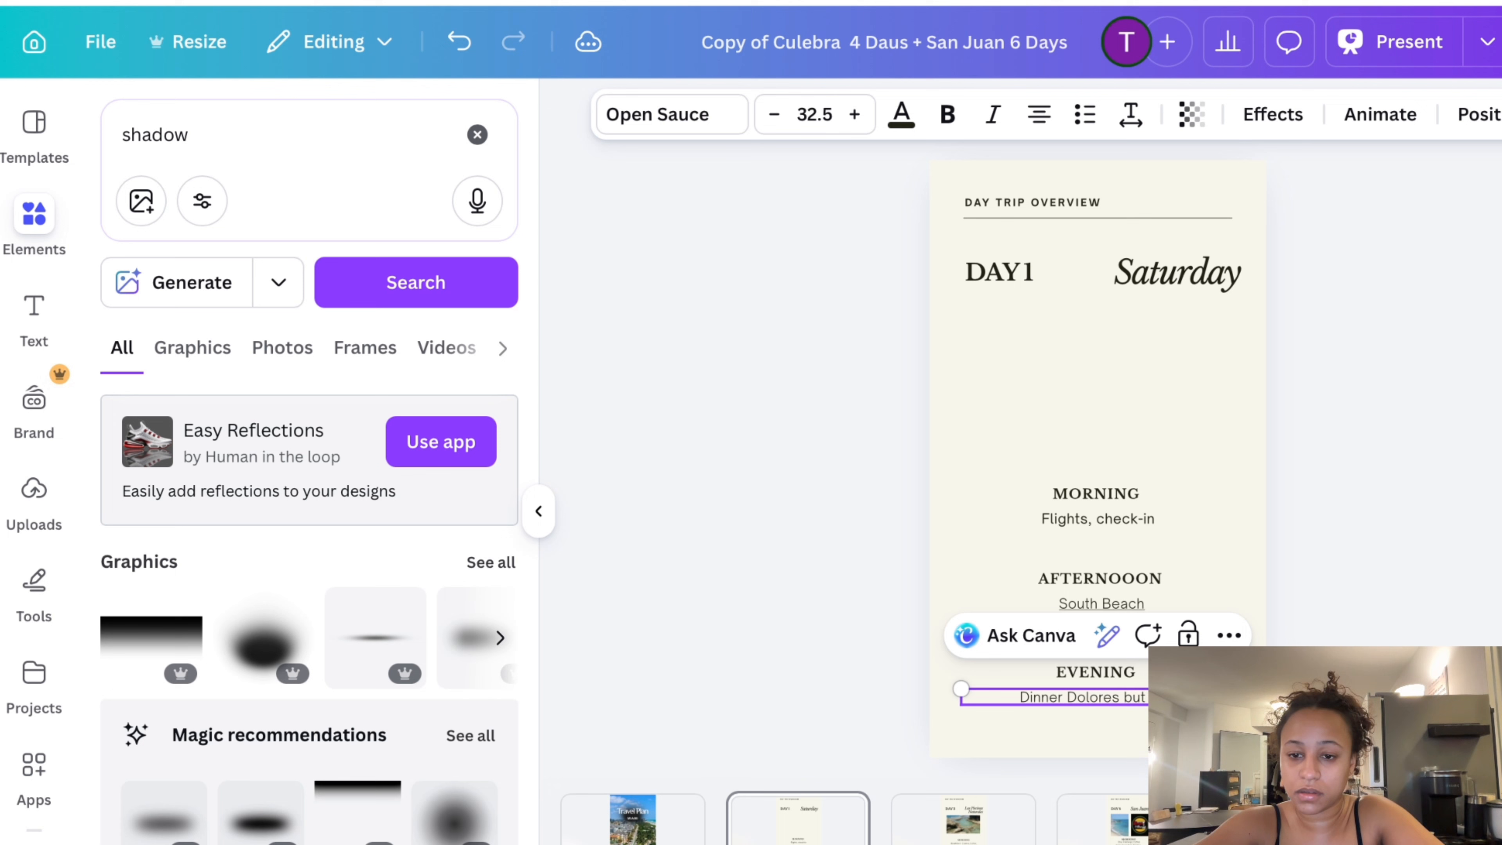
text( Call r)
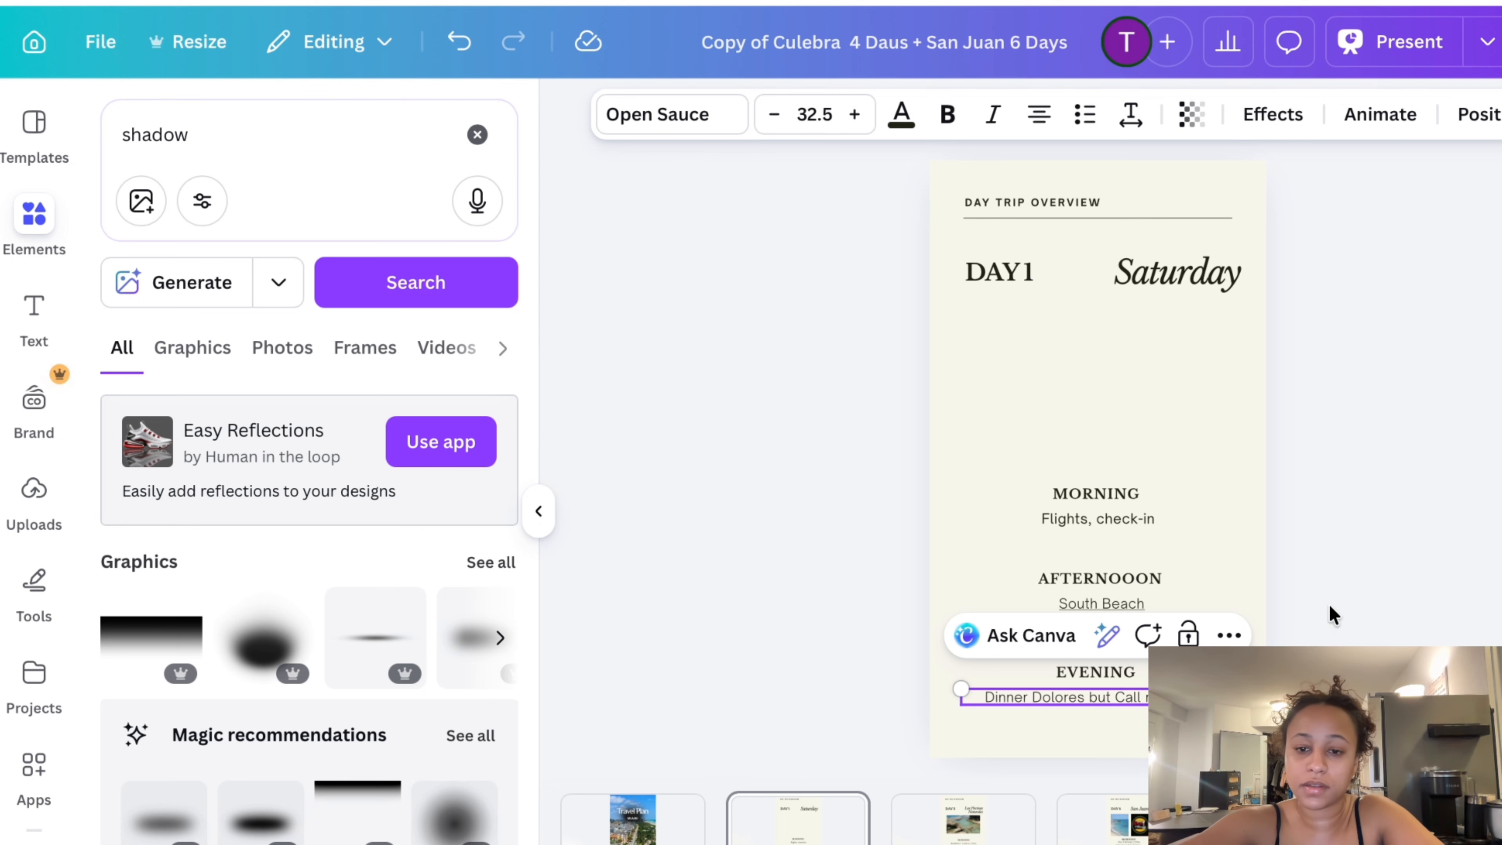
Copy the restaurant's Instagram link from the Miami spreadsheet's dinner row and attach it to the evening entry in the travel plan
click(973, 0)
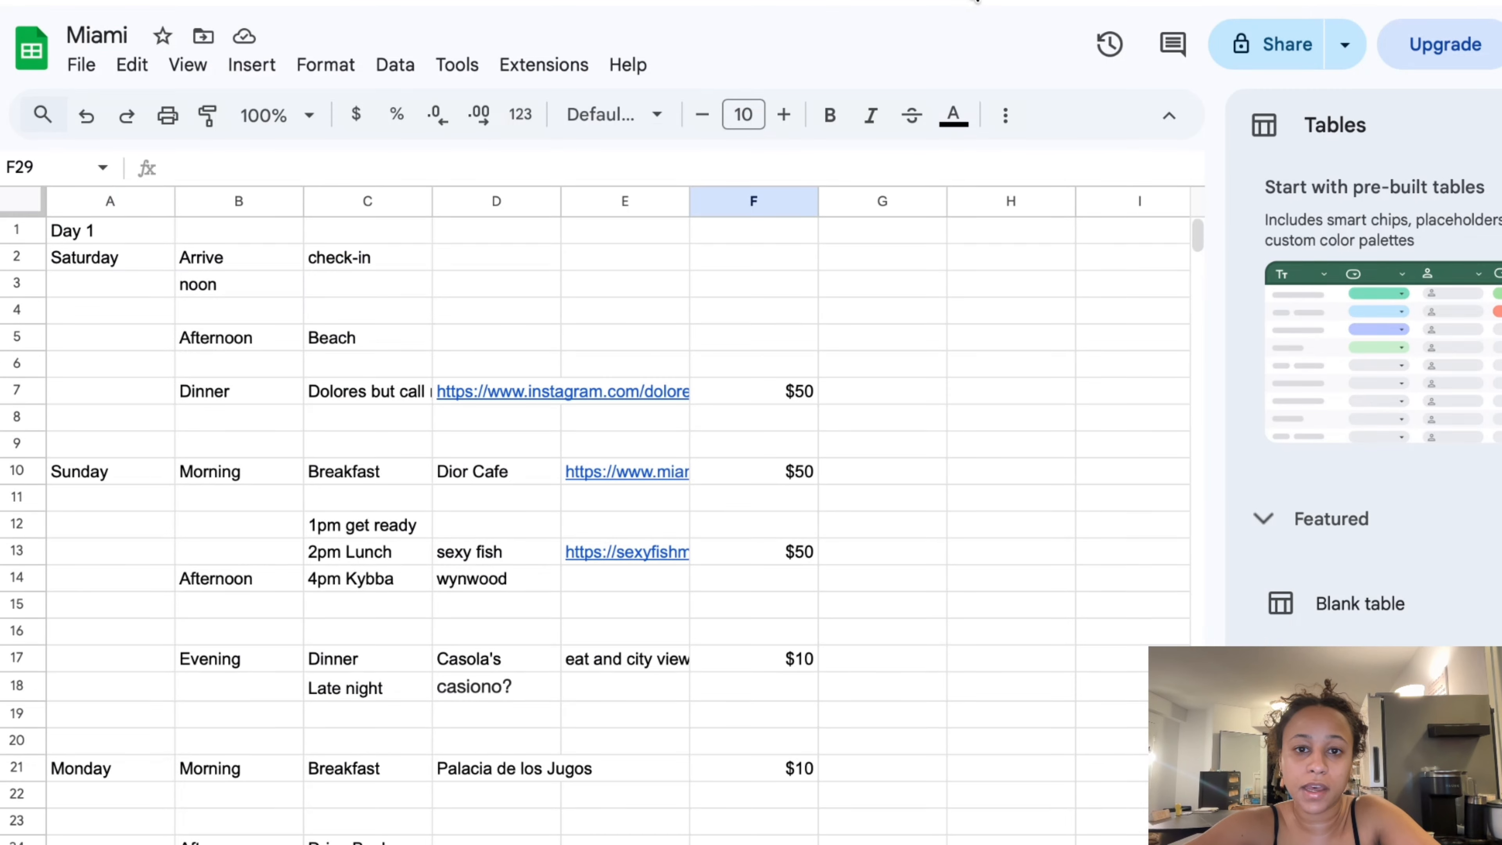
click(478, 382)
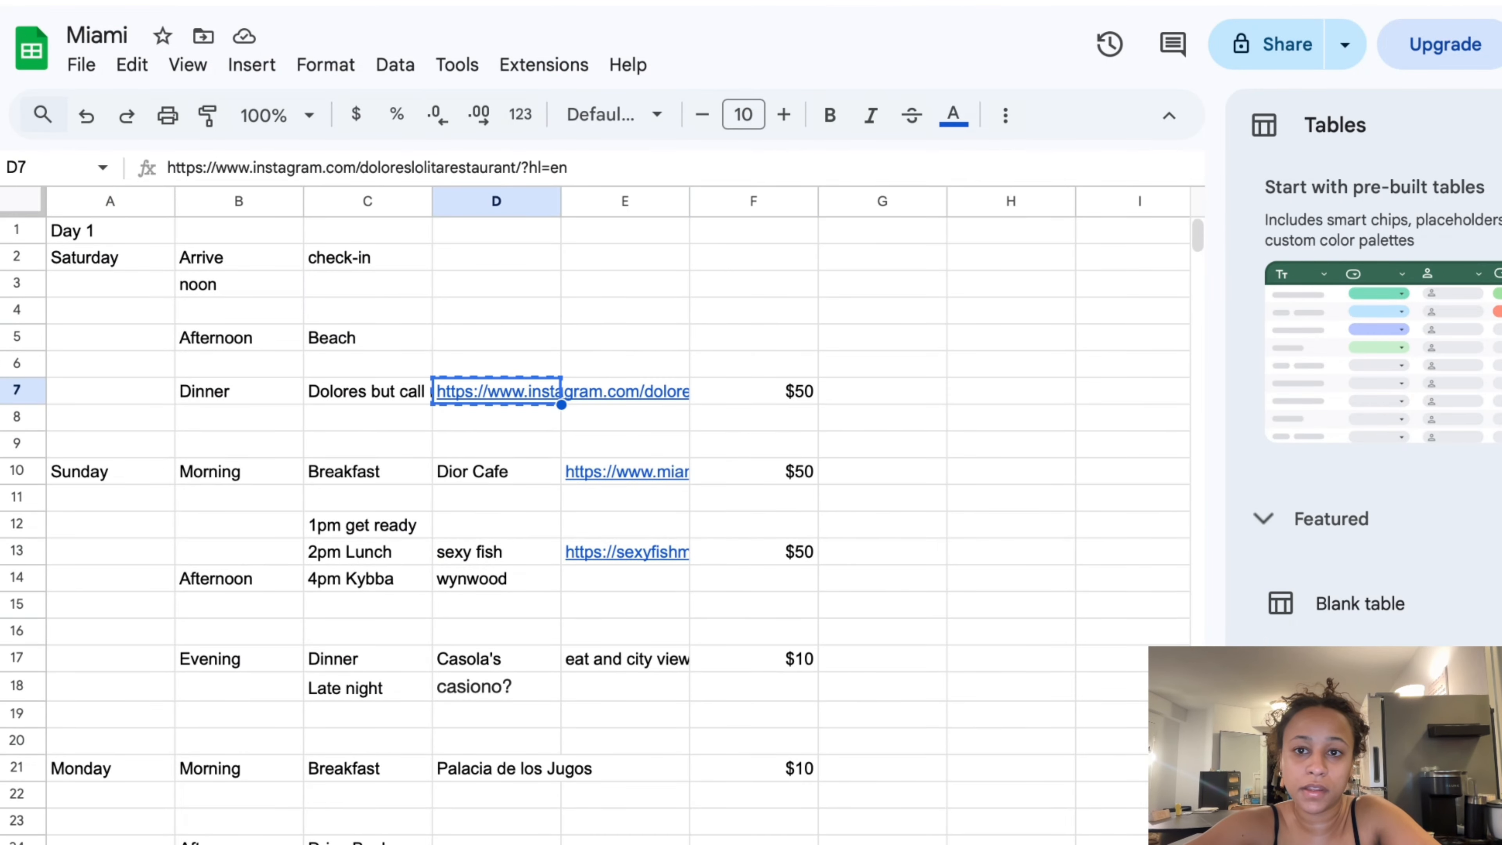
click(887, 0)
drag(985, 698, 1116, 699)
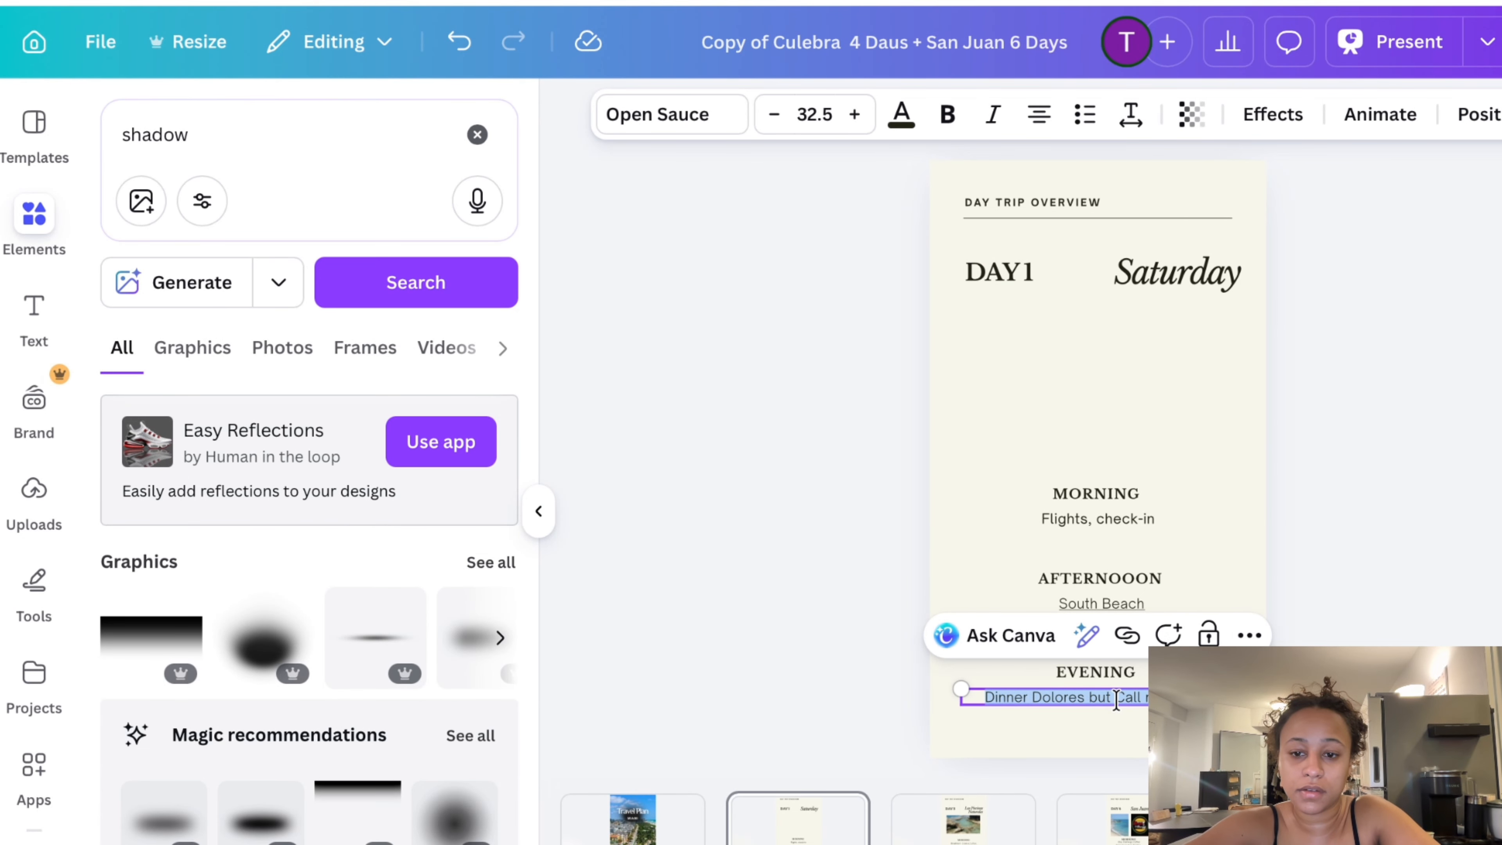
click(1128, 635)
text(https://www.instagram.com/dolorestitarestaurant/?hl=en)
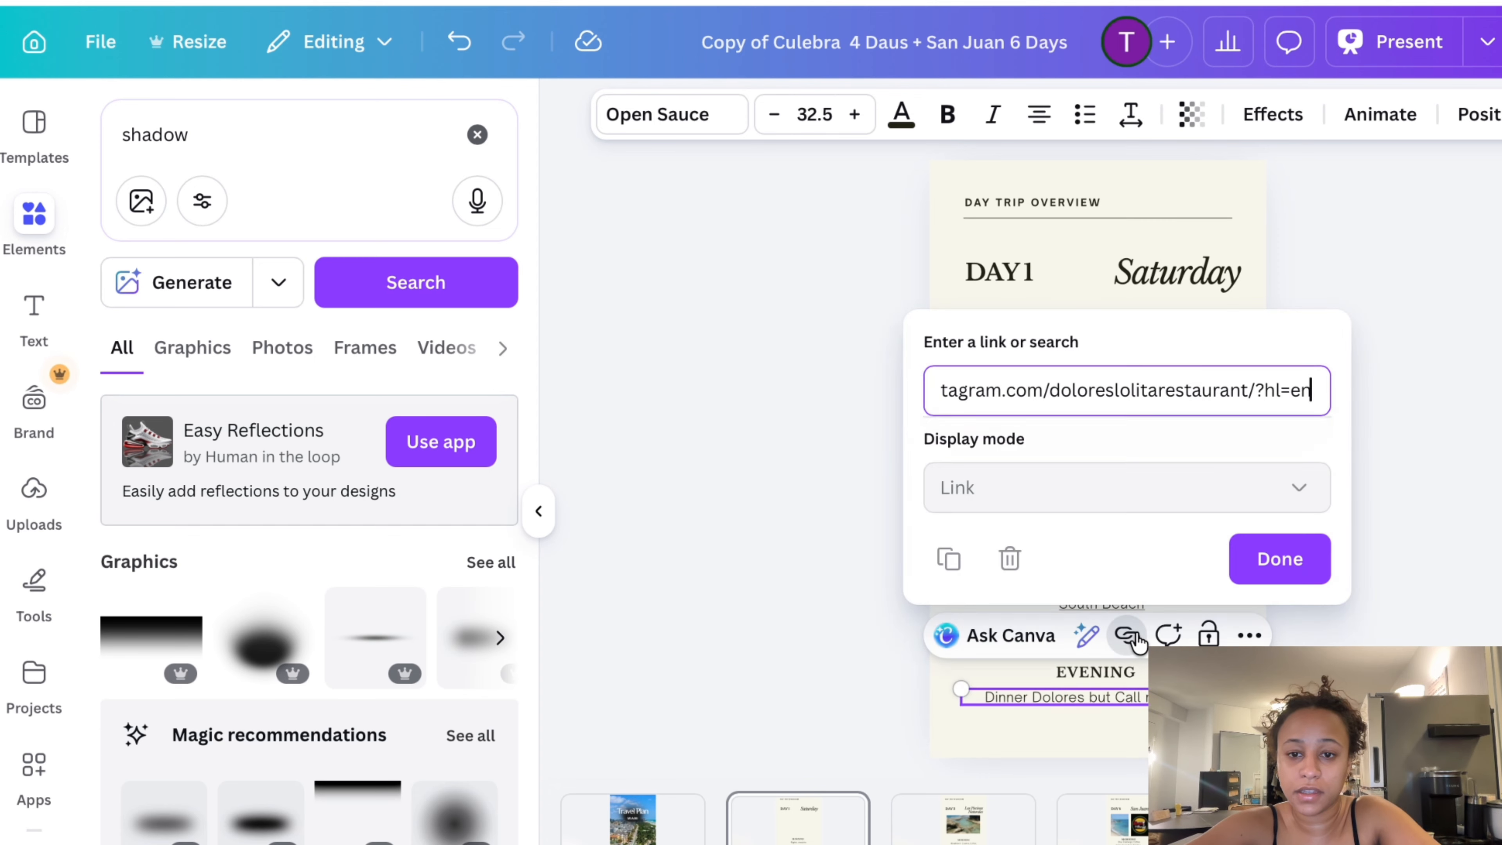
click(1283, 569)
click(1055, 638)
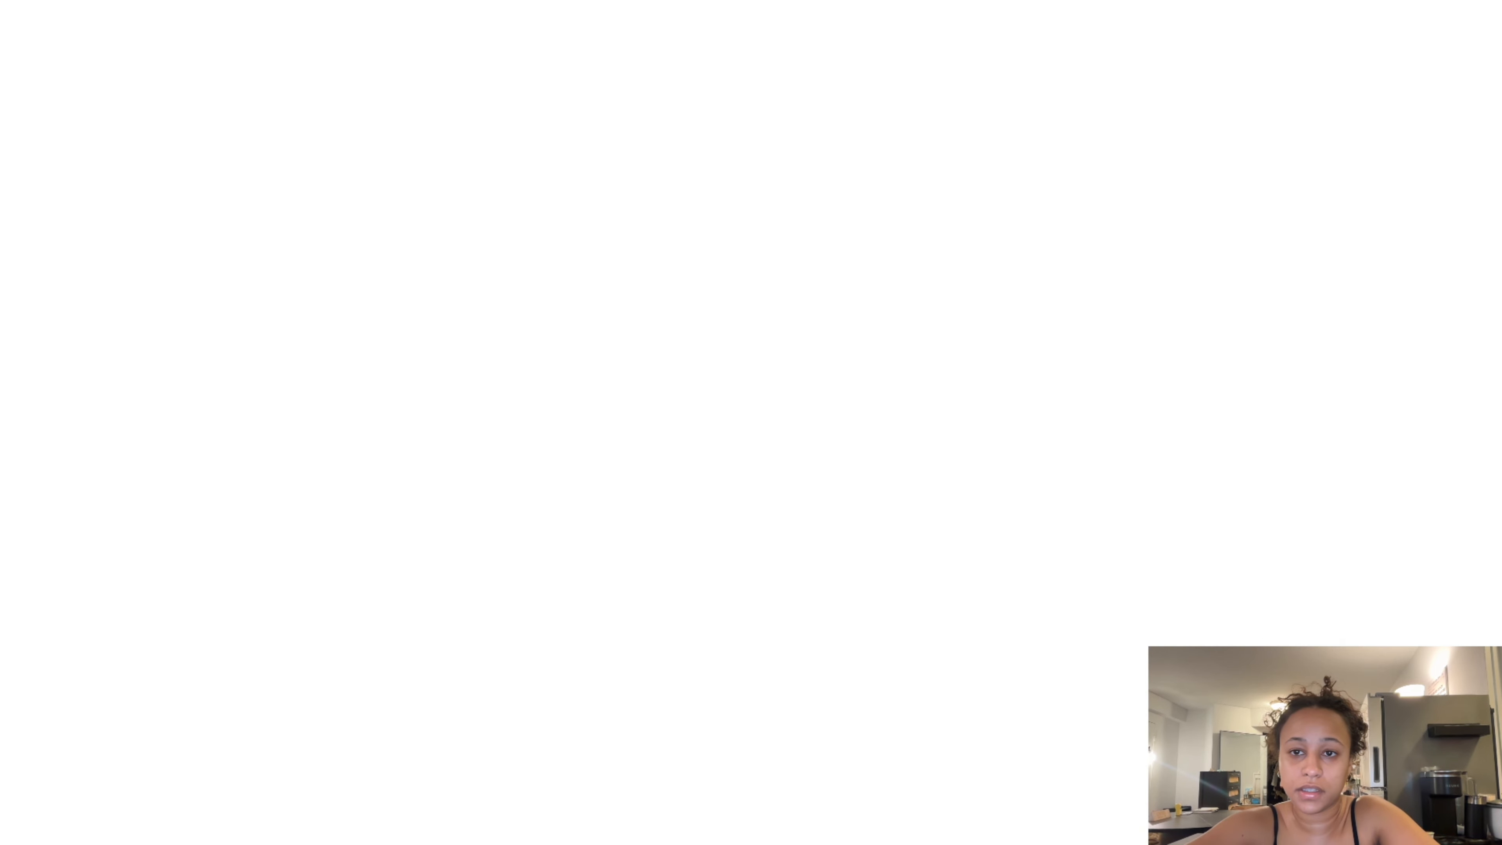
key(super+w)
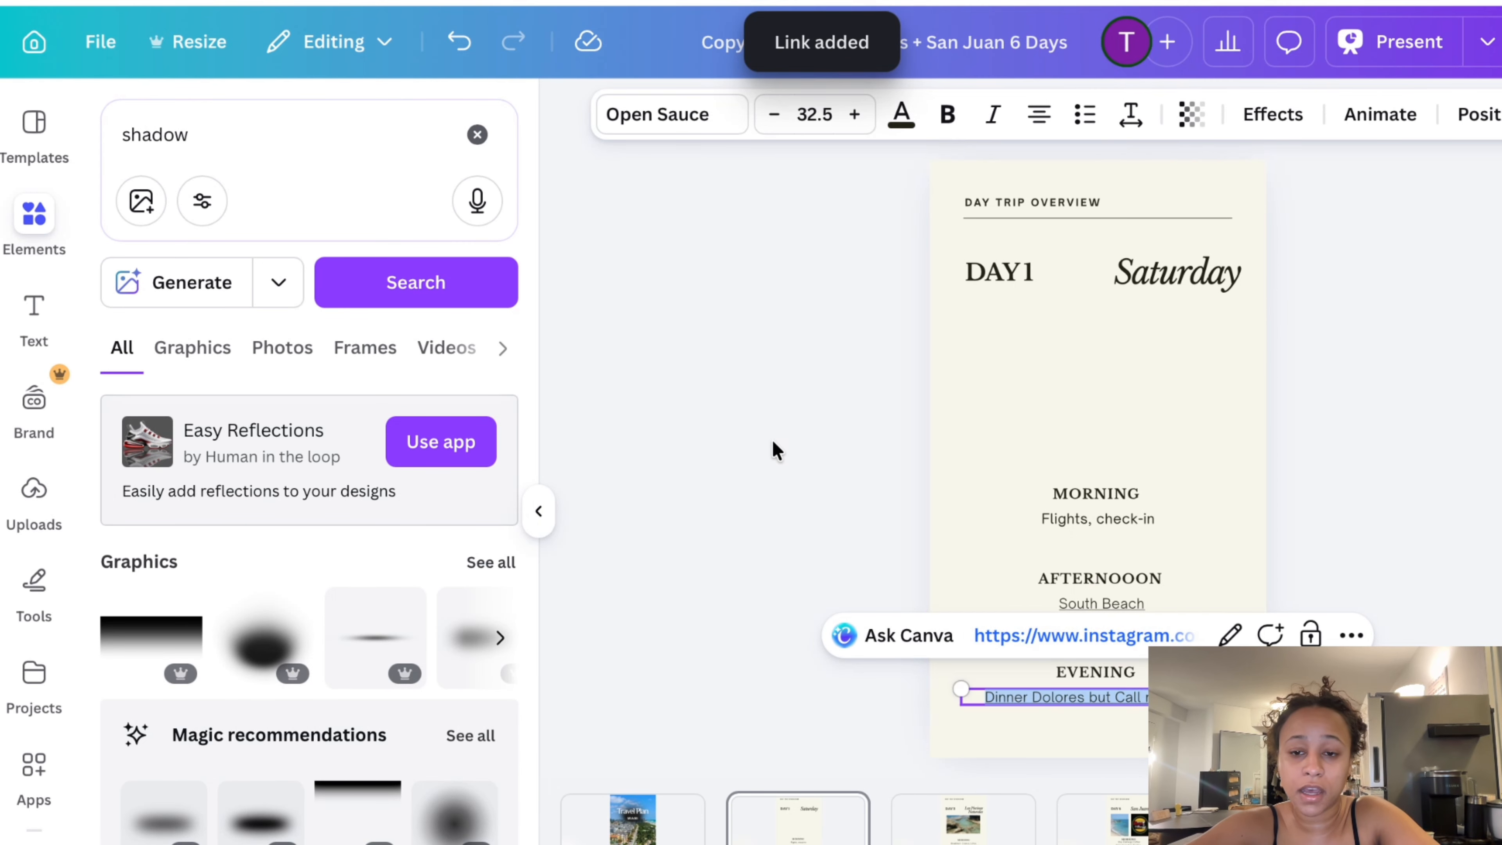
click(773, 442)
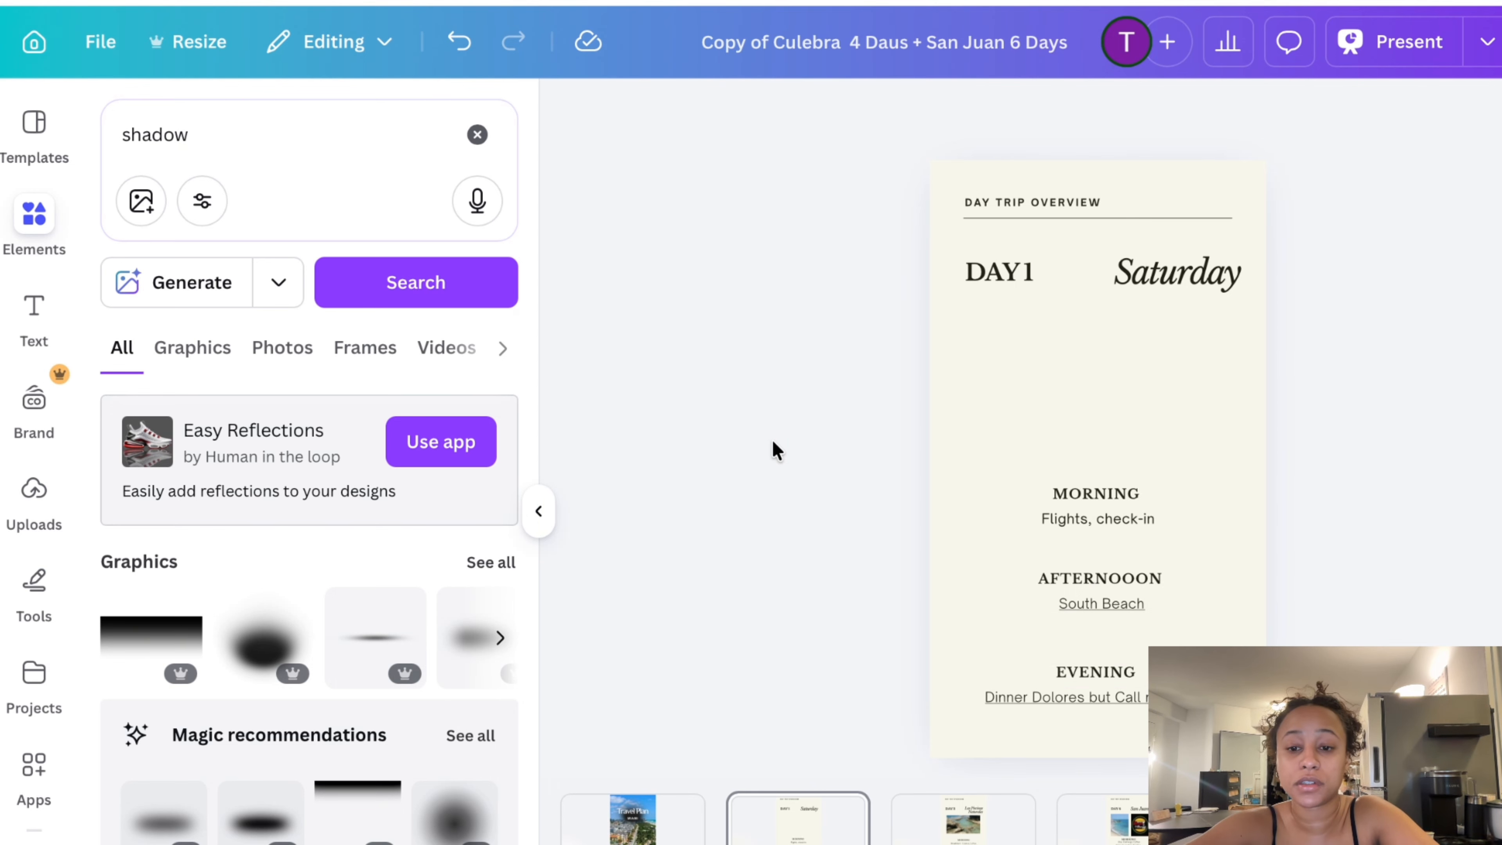
drag(1194, 733, 1050, 437)
drag(1101, 603, 1113, 496)
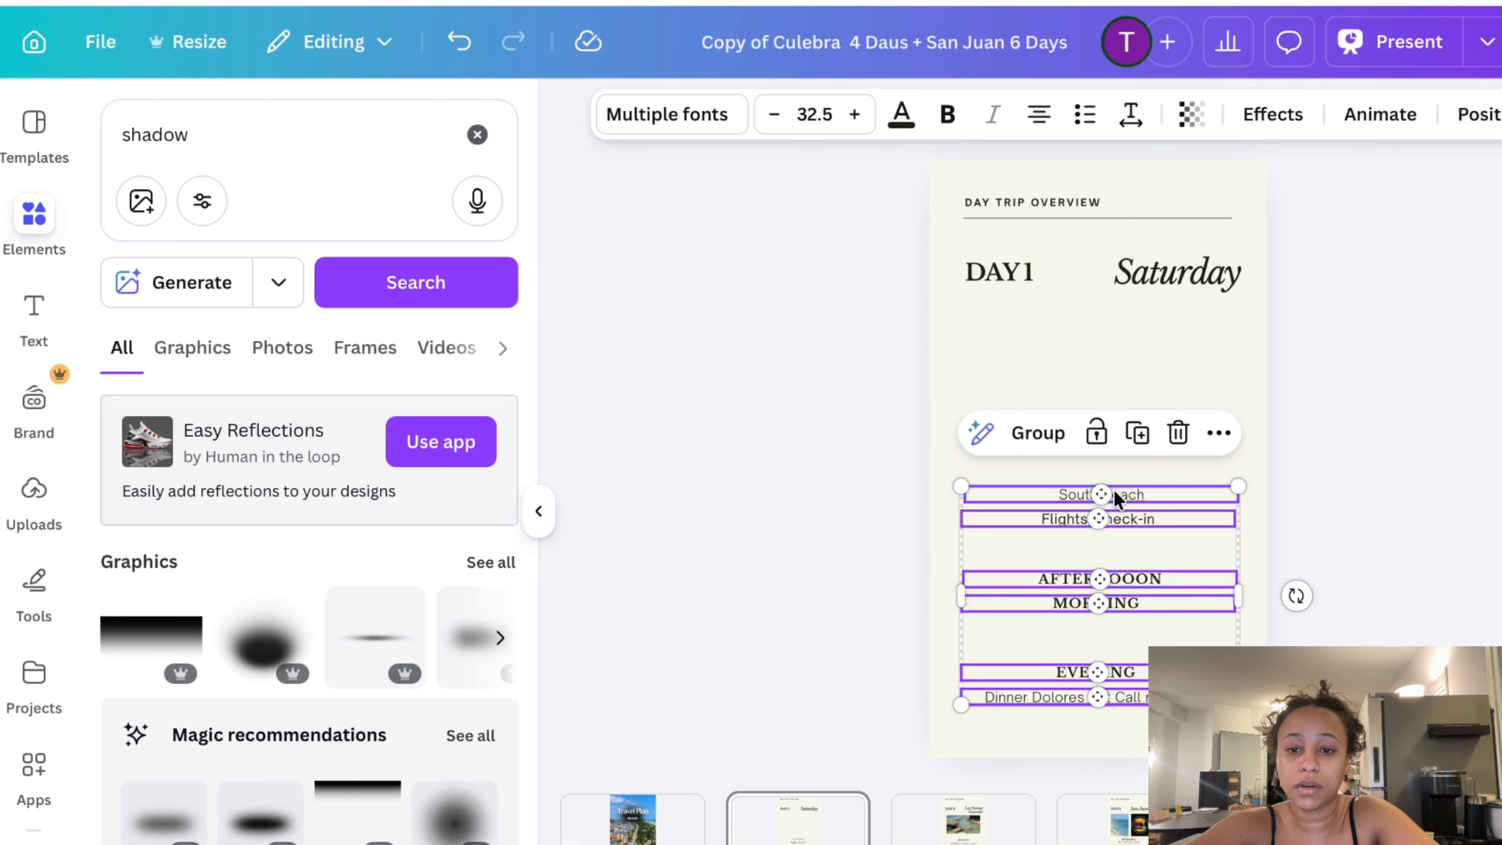
click(1331, 526)
Move the morning, afternoon and evening headings with their entries up together, just beneath the DAY 1 Saturday title
drag(1206, 732, 1043, 448)
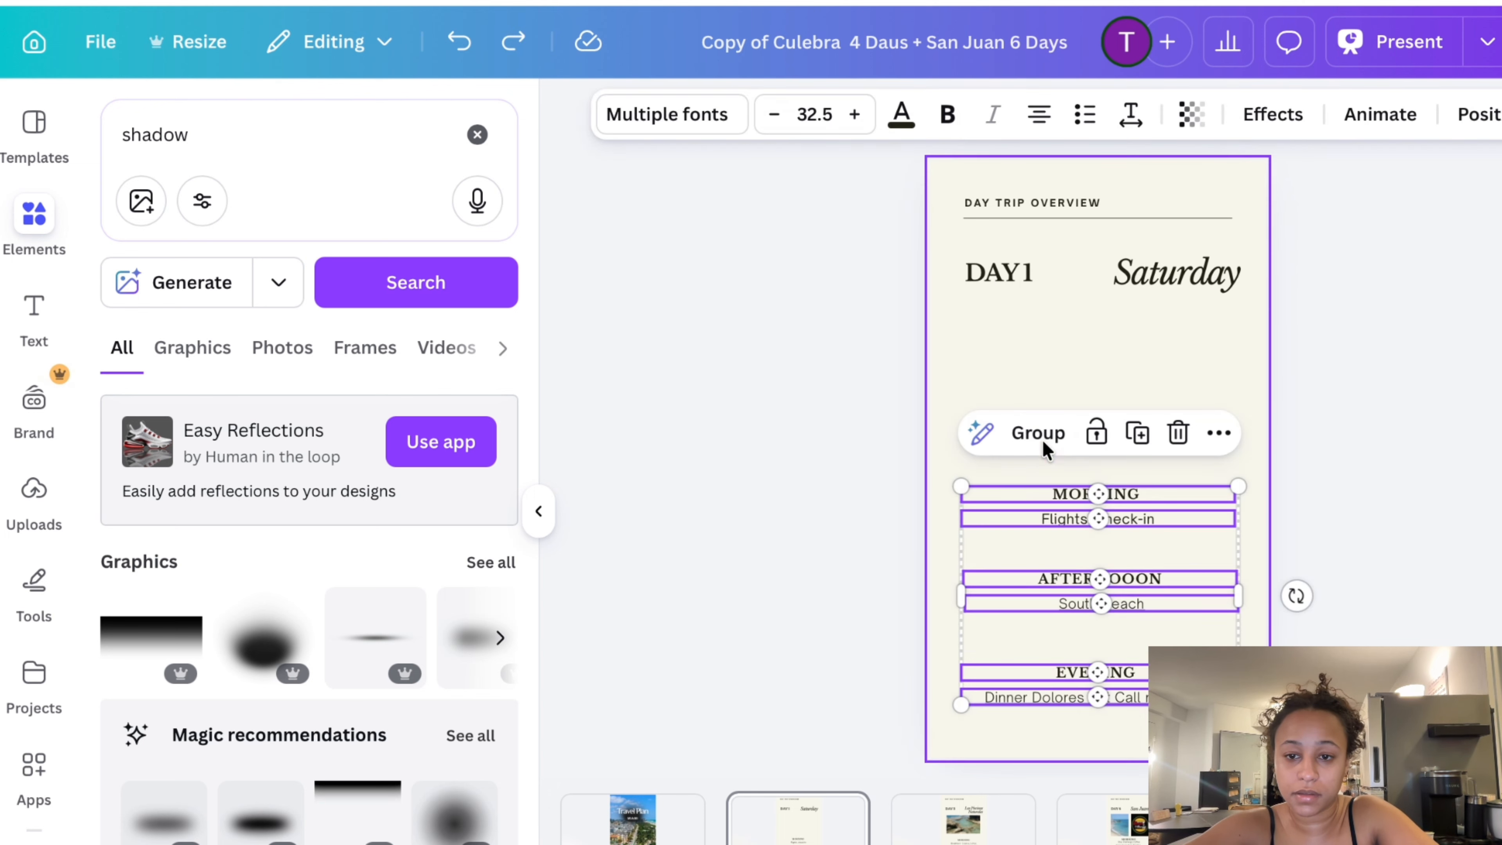
drag(1197, 544, 1196, 382)
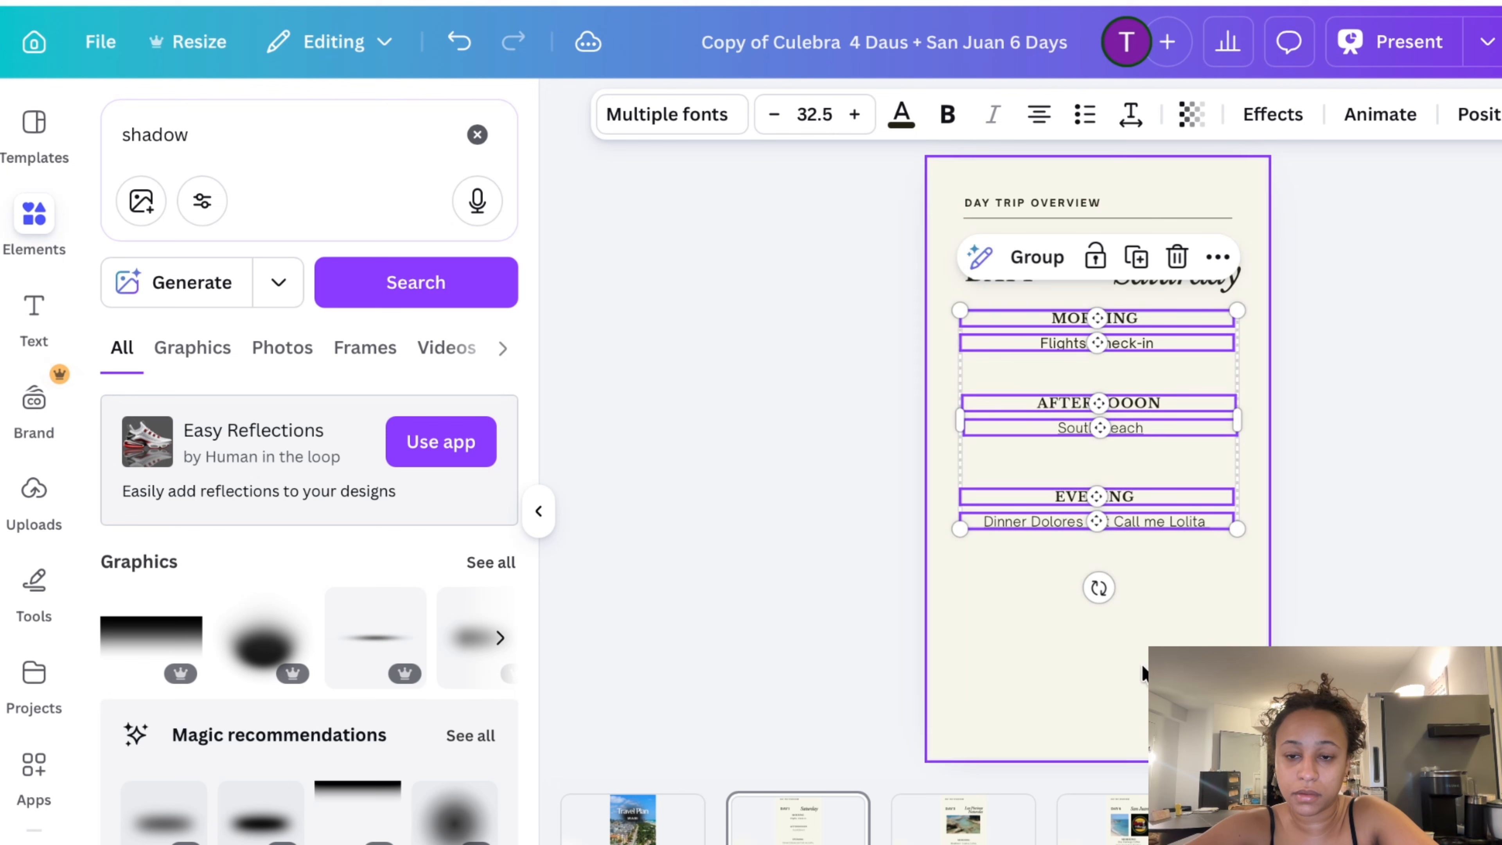
click(1174, 589)
Move the afternoon and evening blocks farther down the page to leave a gap beneath each block
drag(1160, 627, 1070, 372)
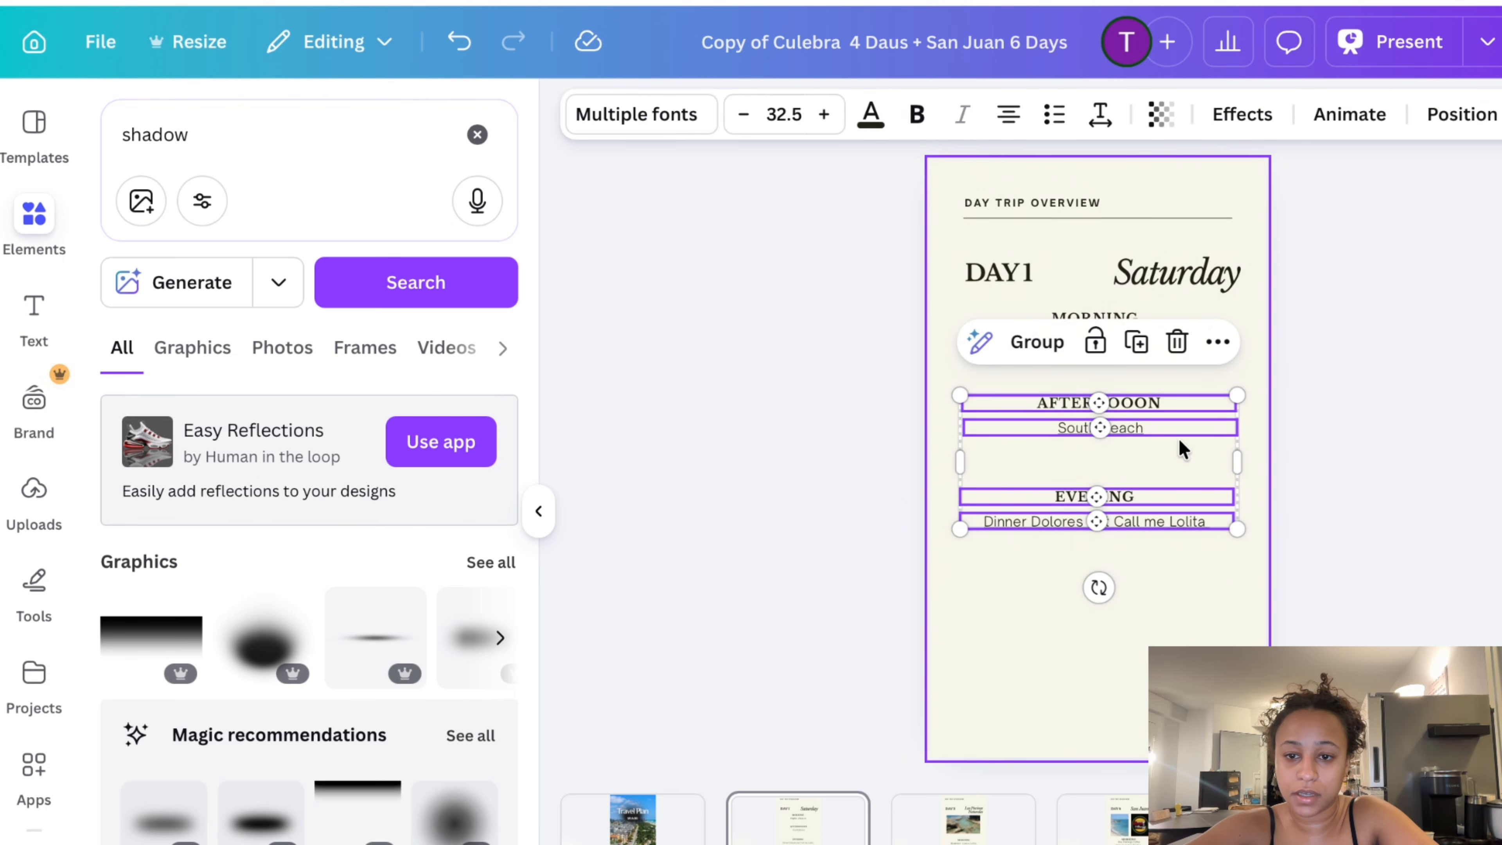
drag(1182, 451, 1184, 526)
drag(1182, 536, 1088, 710)
click(1178, 505)
drag(1119, 653, 1124, 703)
click(1368, 553)
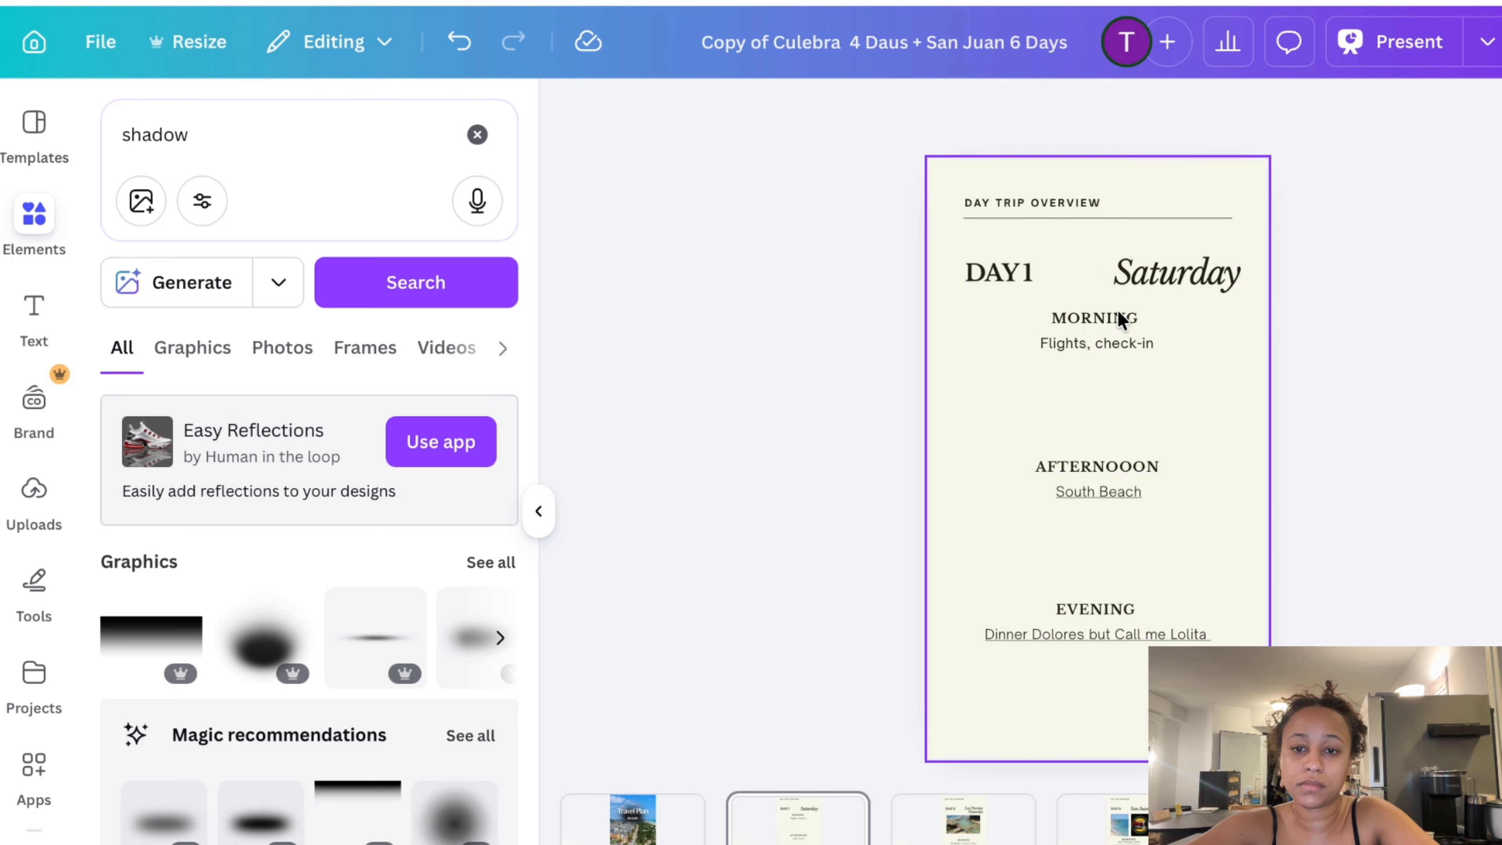
Move the afternoon block directly beneath the flights entry and raise the evening block, leaving room for a photo under South Beach
drag(1159, 557, 1033, 436)
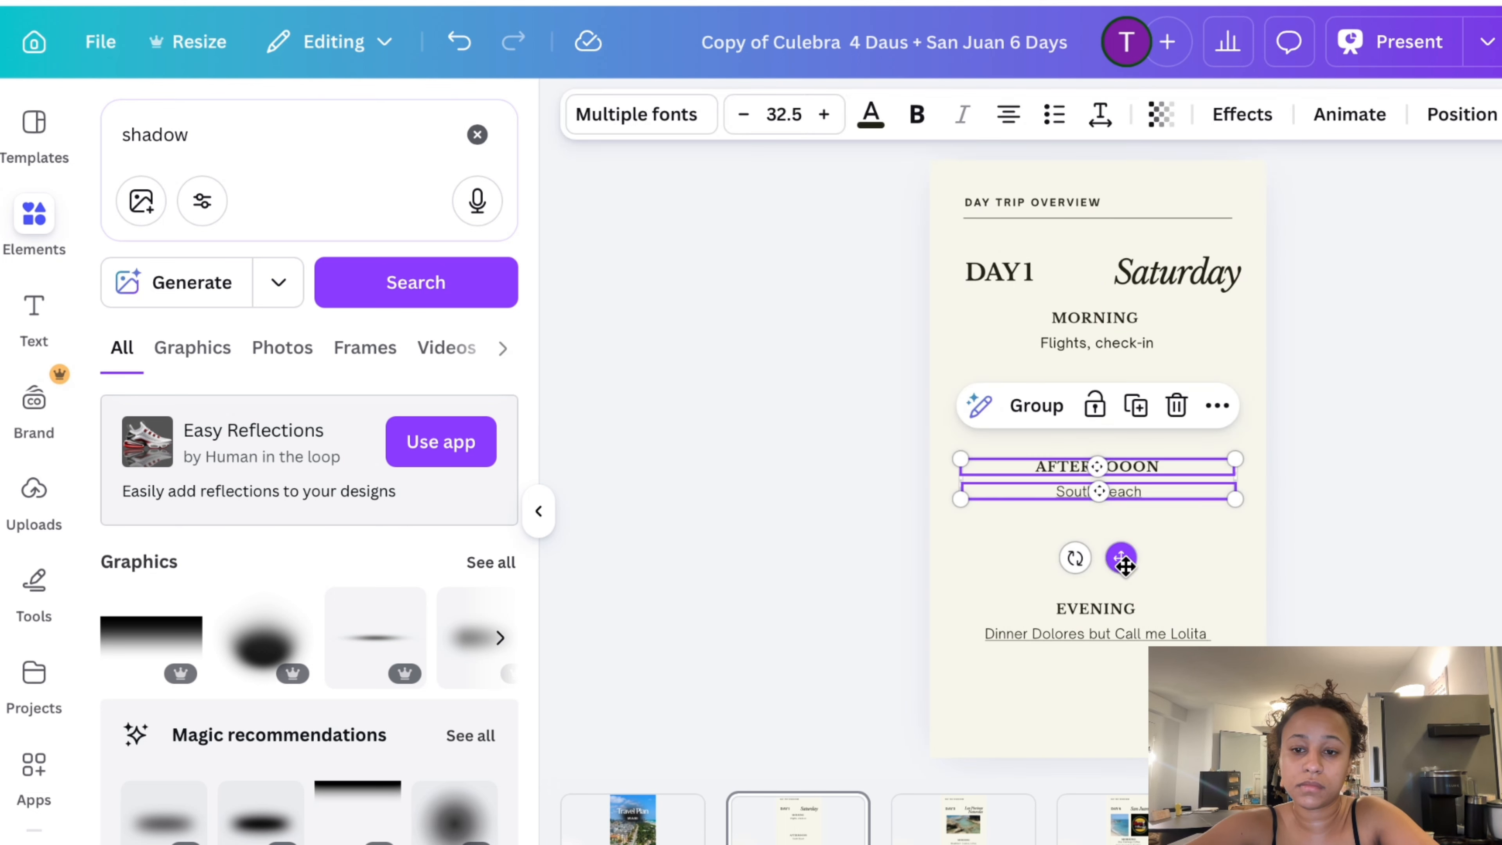
drag(1123, 553, 1126, 459)
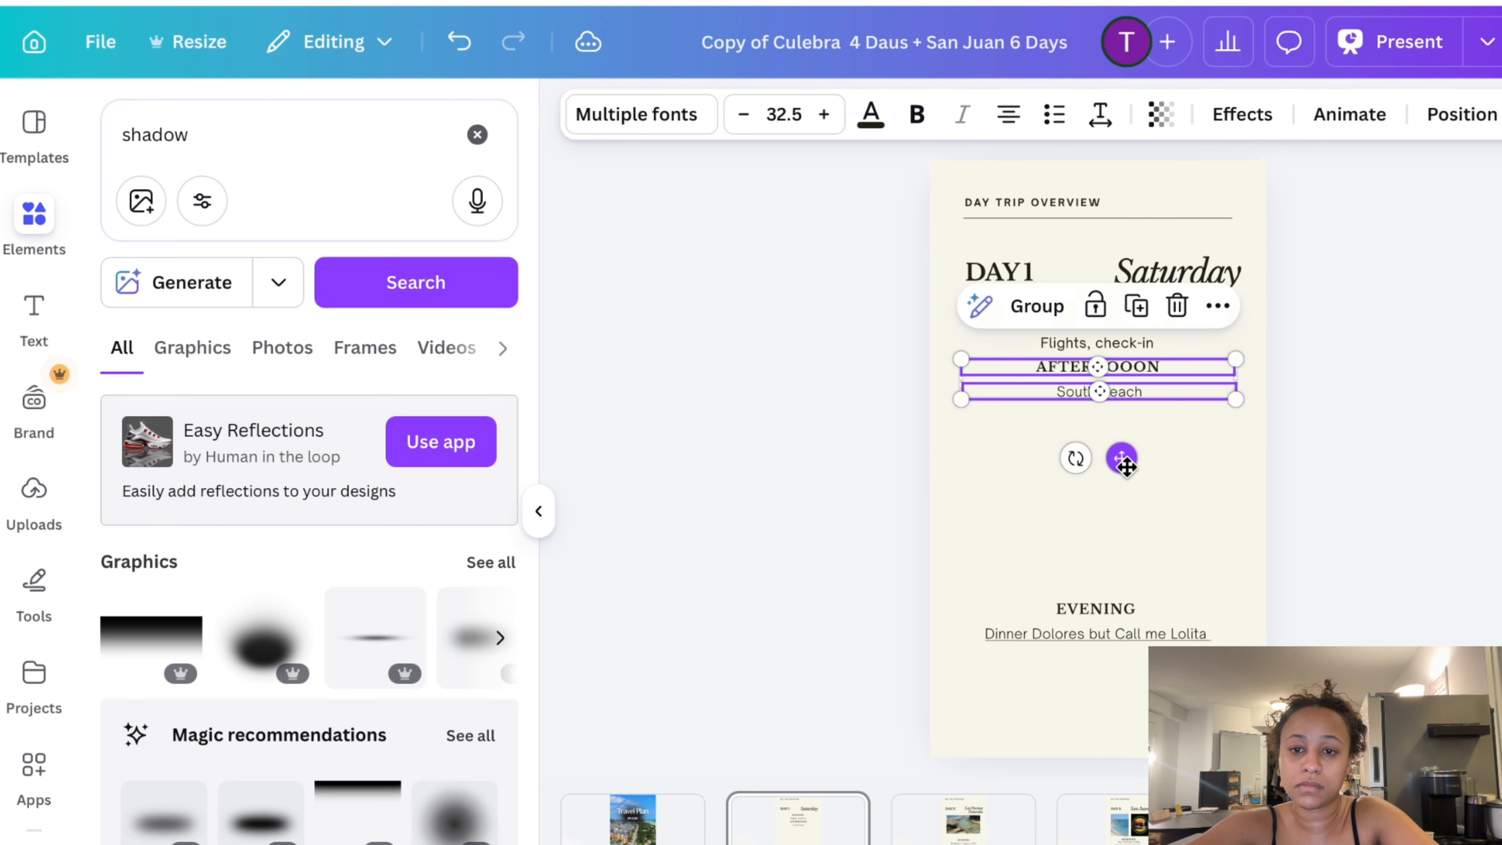
click(1130, 537)
mouse_move(1144, 710)
mouse_down()
mouse_move(1076, 616)
mouse_move(1156, 612)
mouse_move(1158, 536)
mouse_up()
click(1312, 508)
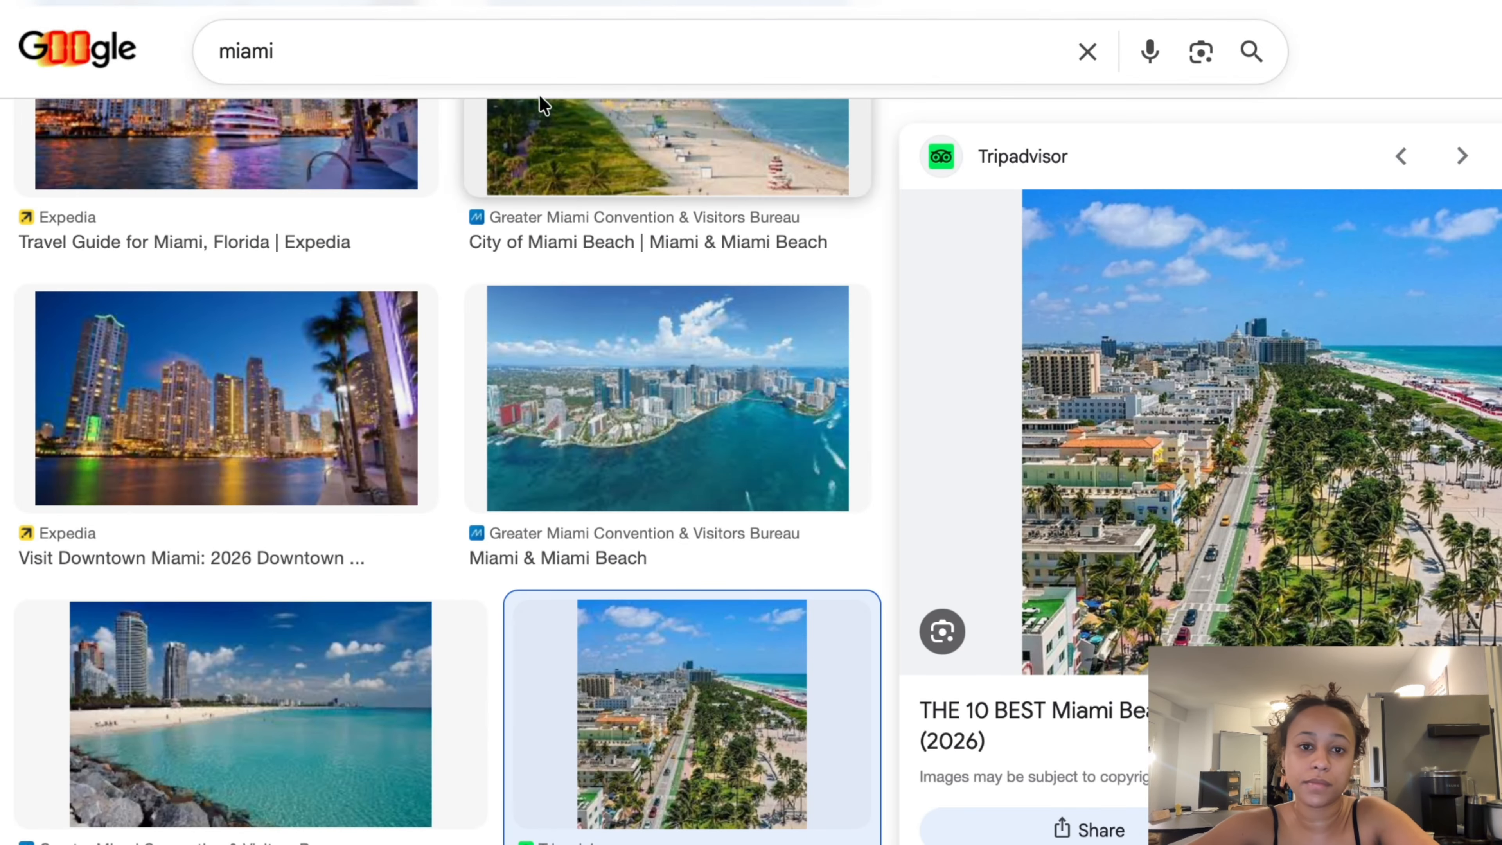
Switch to Google Images and search for "south beach"
double_click(523, 46)
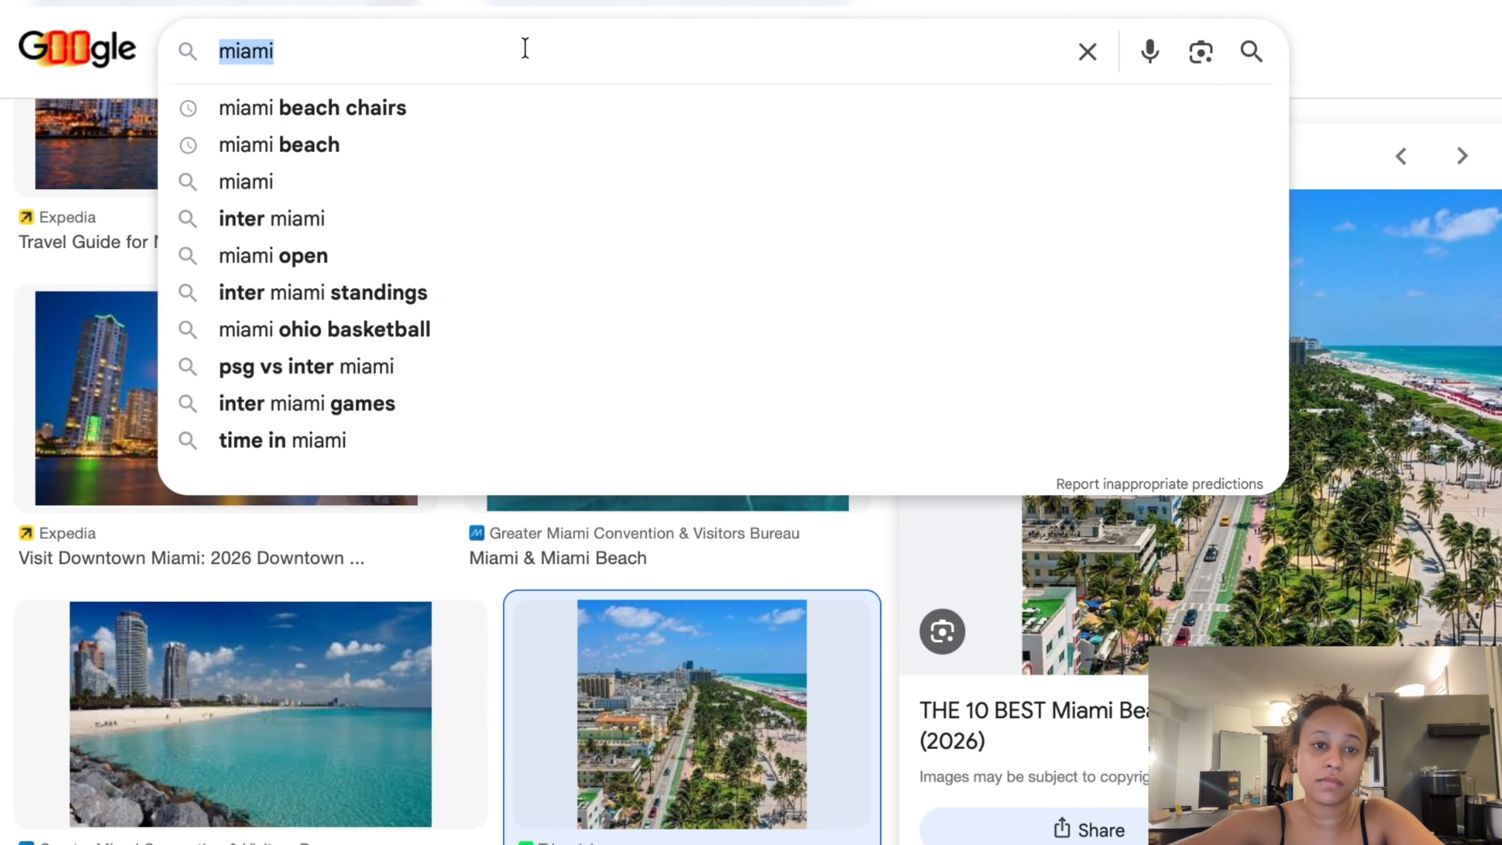
text(south beach)
key(Return)
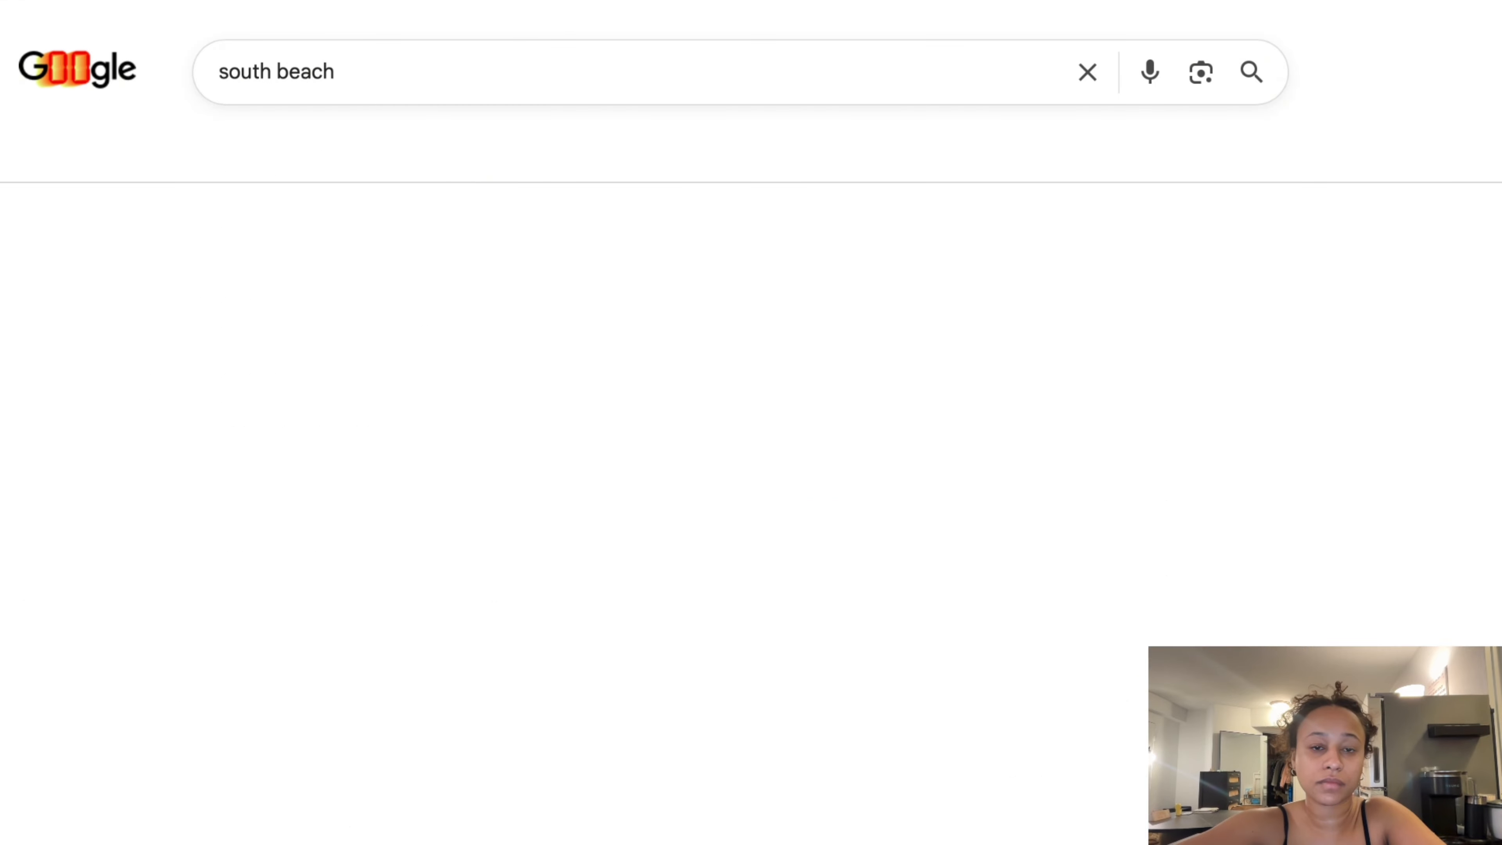
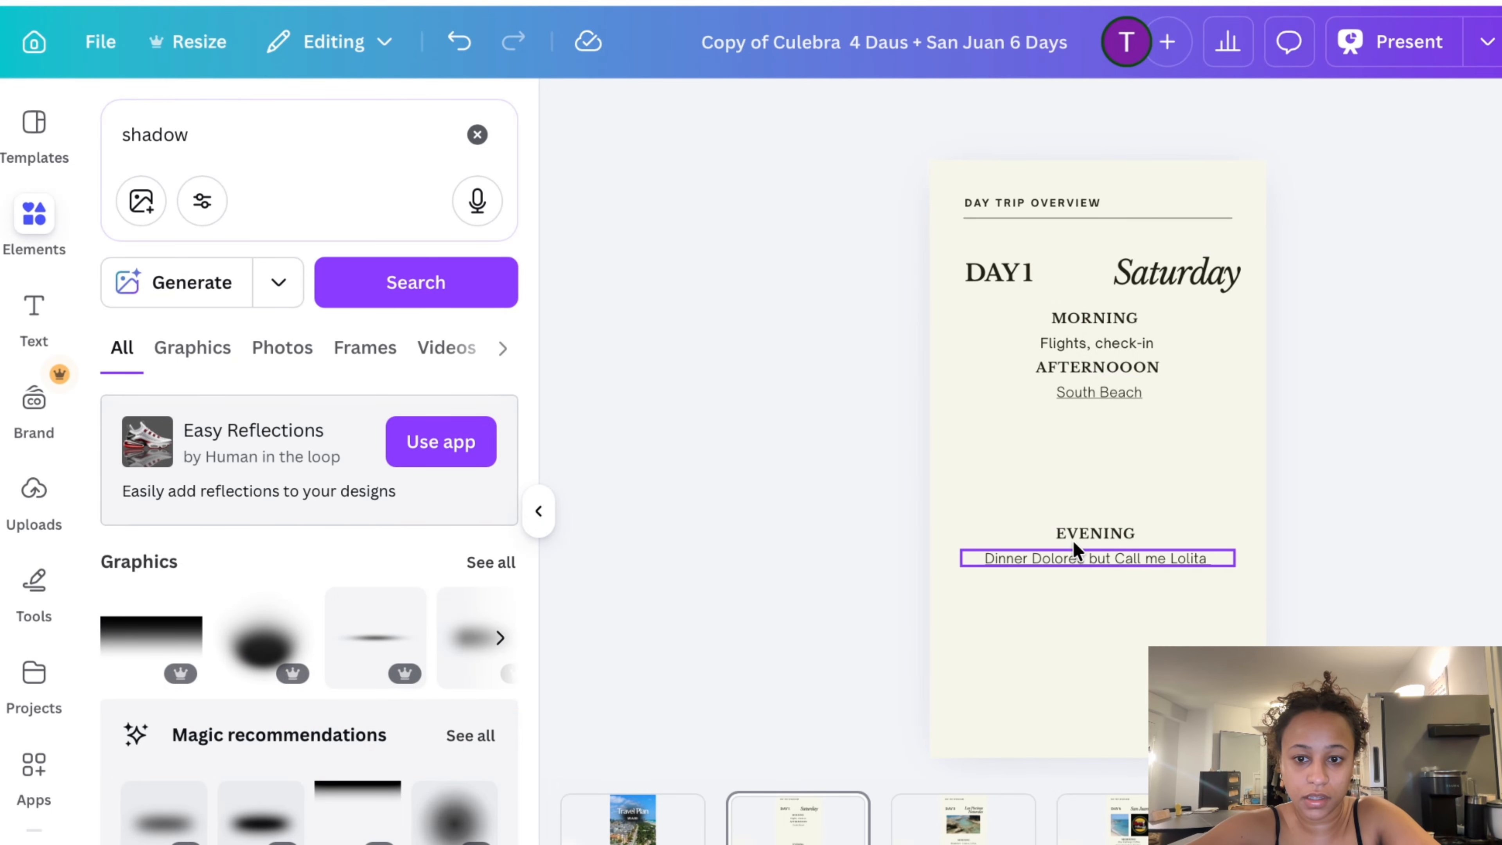
Copy the Saturday dinner restaurant name from the Miami spreadsheet and search Google Images for "Dolores but call me lolita"
click(1075, 558)
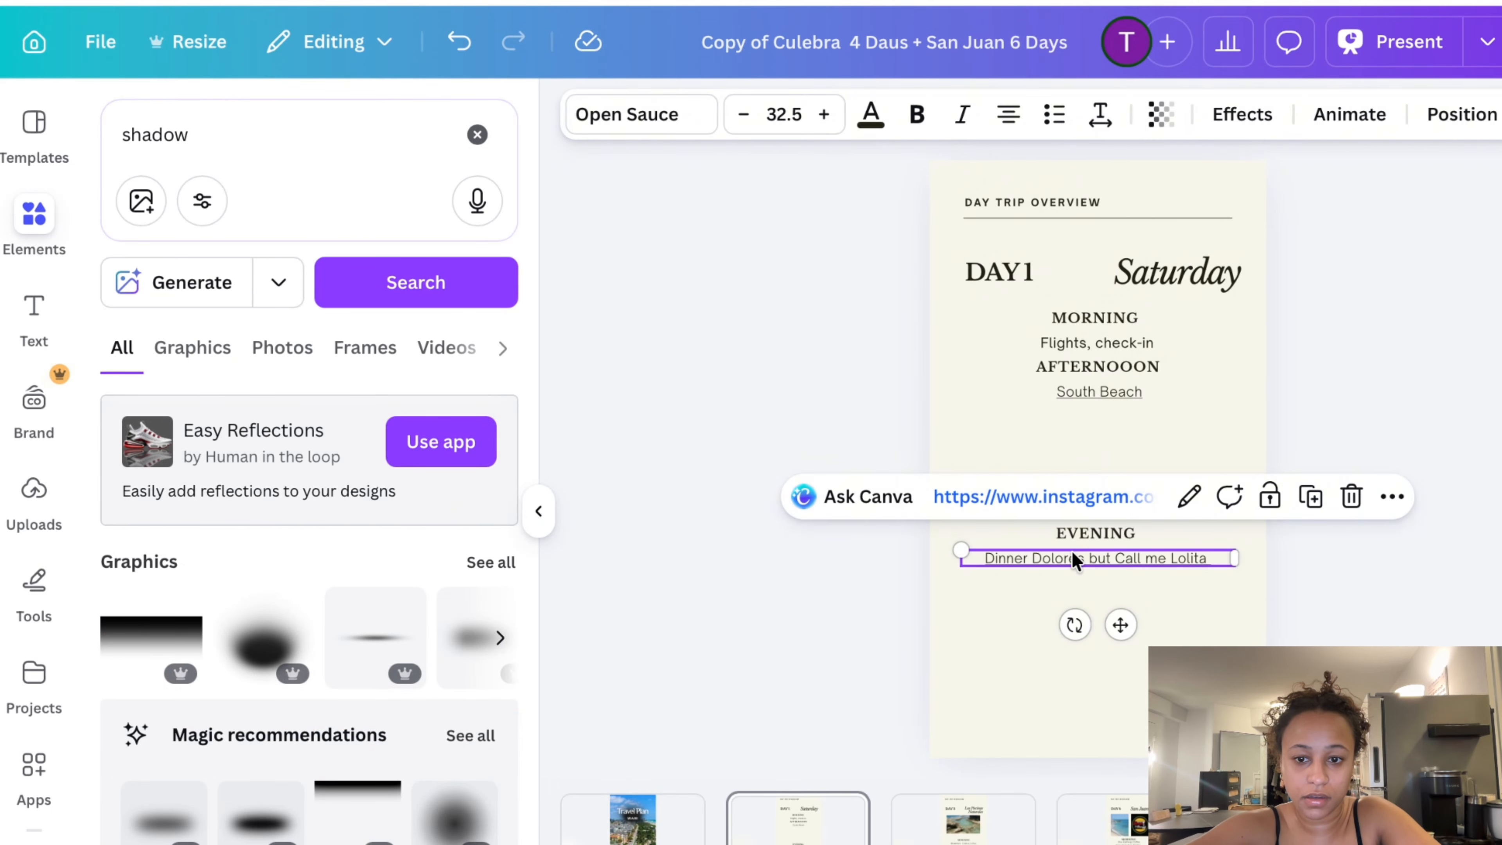
click(1075, 559)
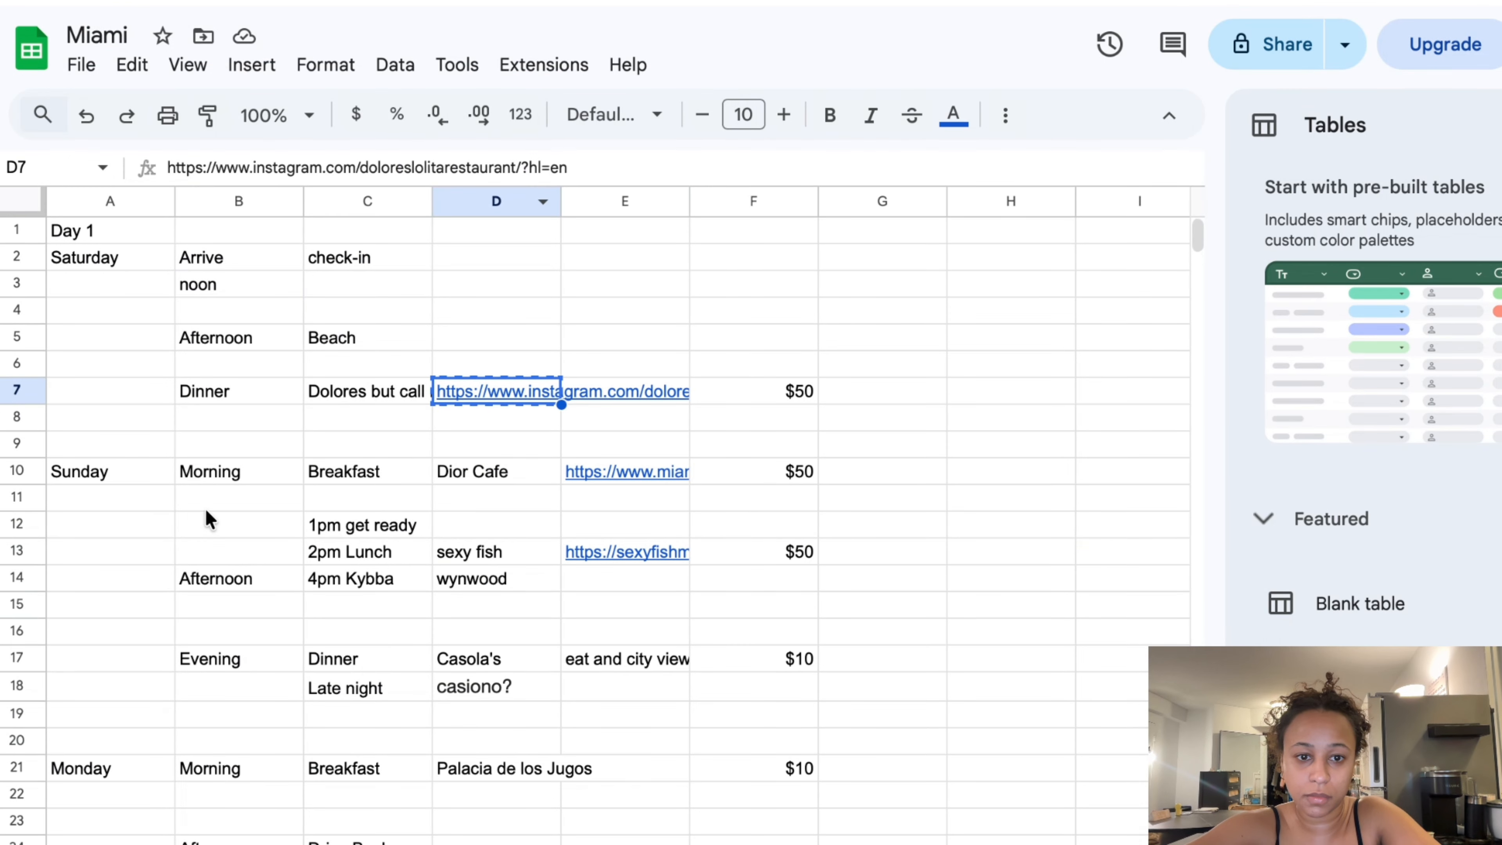
click(337, 393)
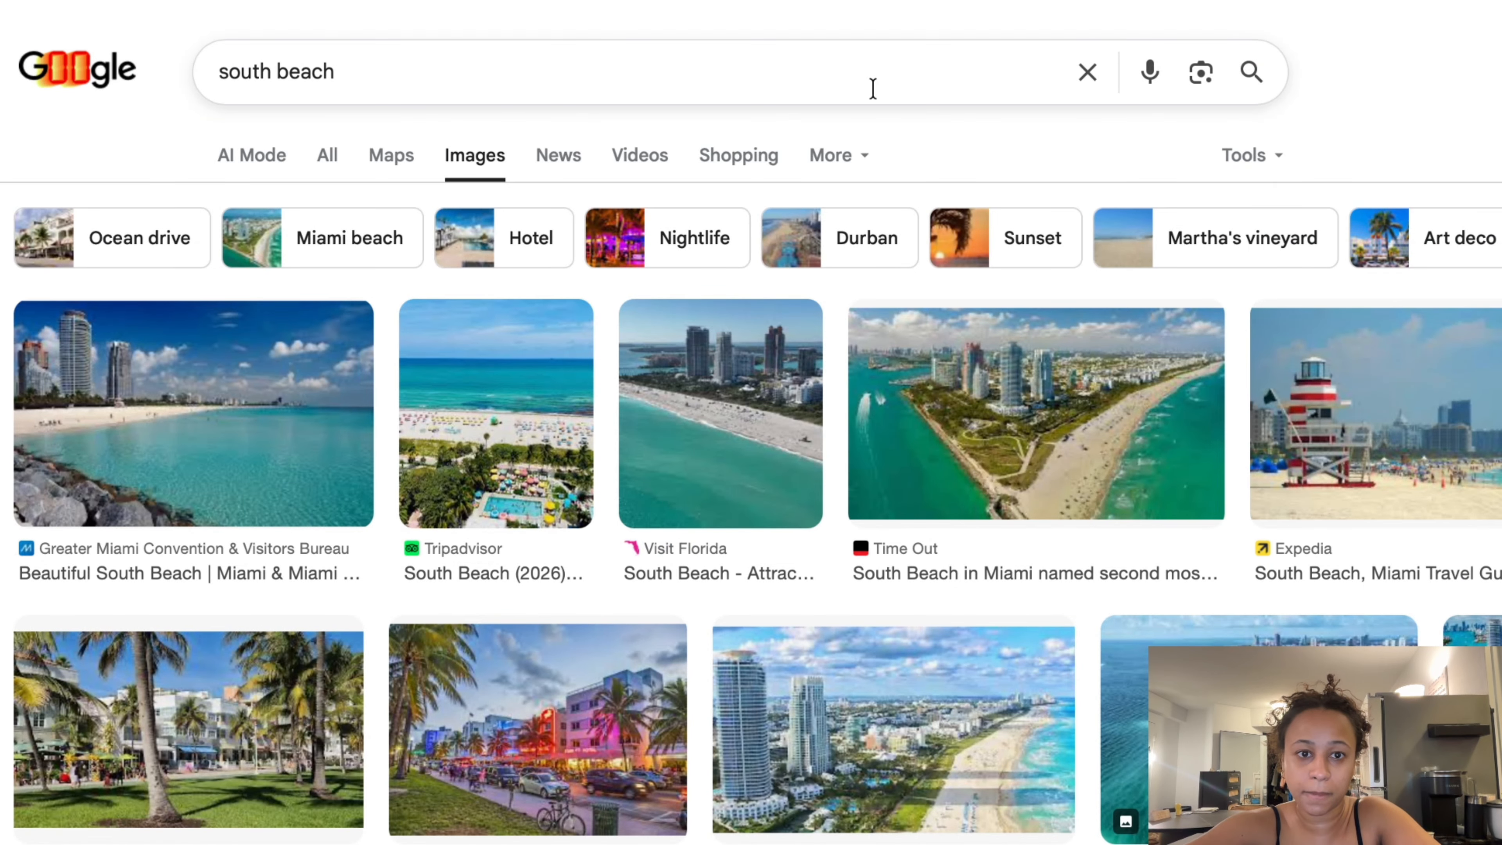
triple_click(836, 70)
text(Dolores but call me lolita)
key(Return)
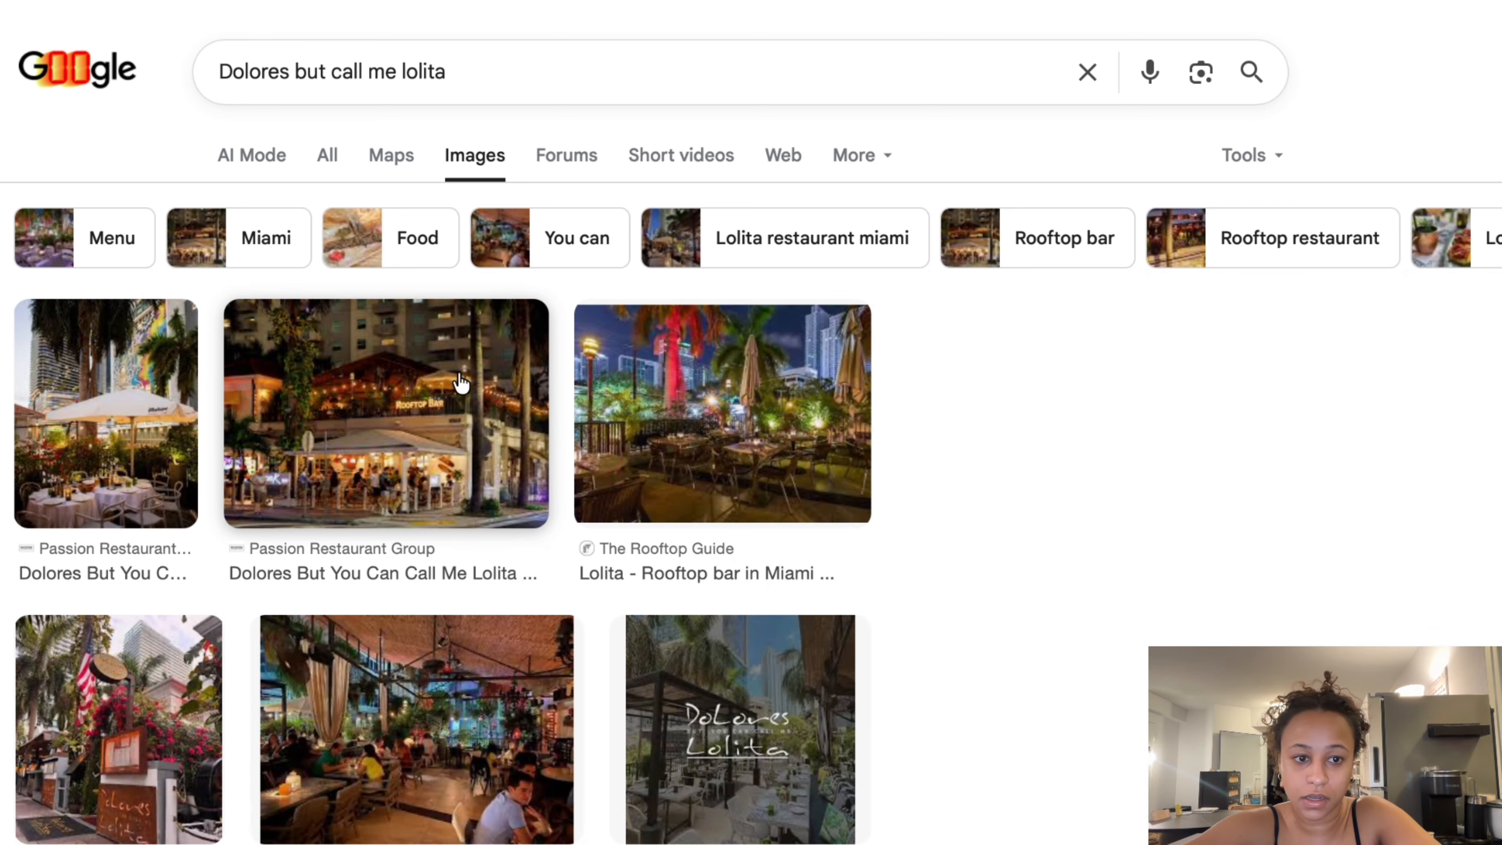
Save the restaurant's rooftop bar, sidewalk entrance and white-umbrella terrace photos from the image results
click(461, 383)
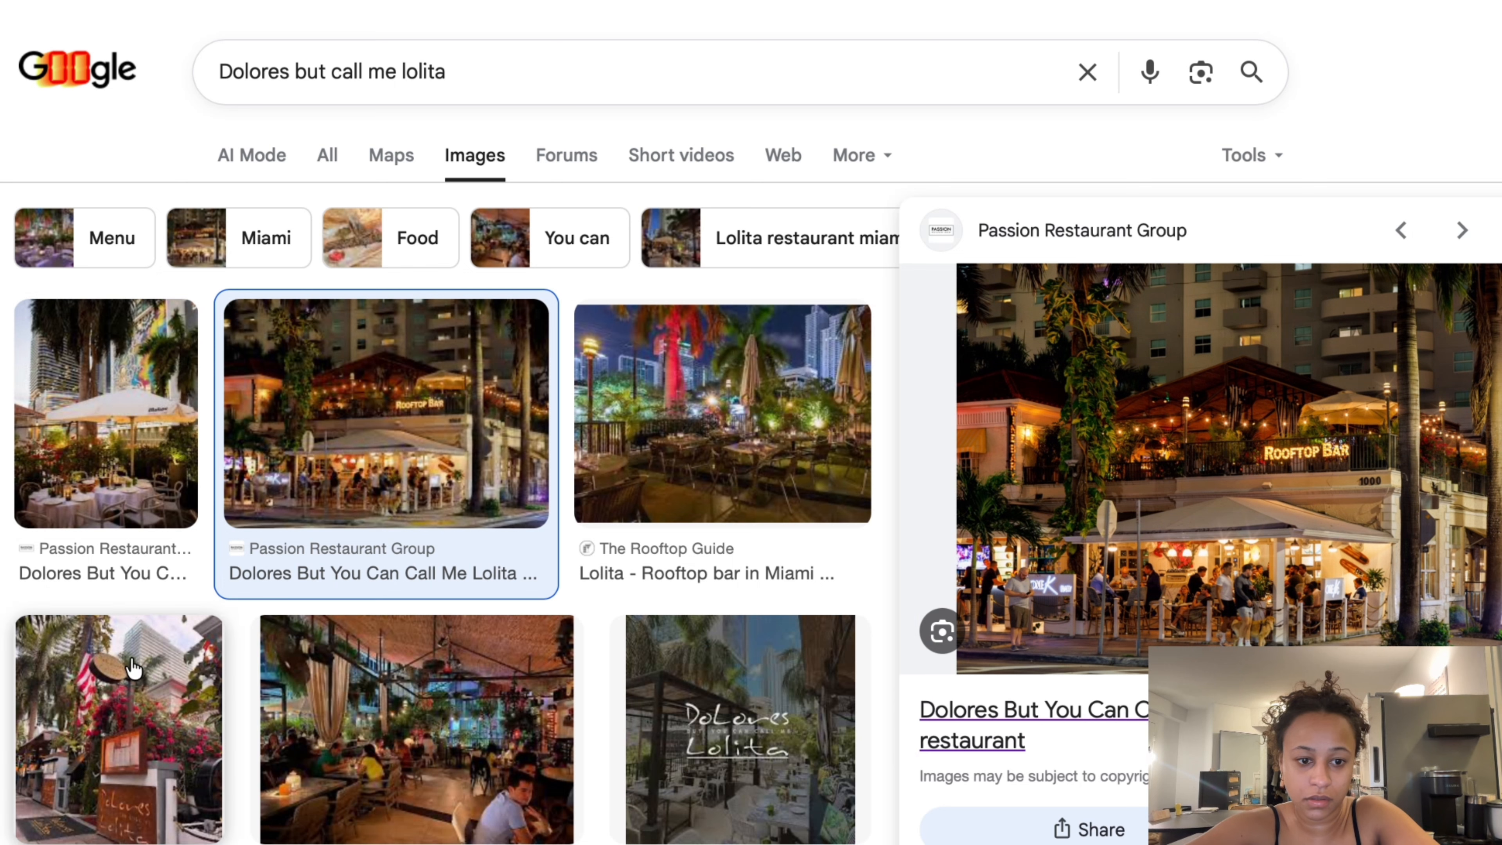
click(134, 669)
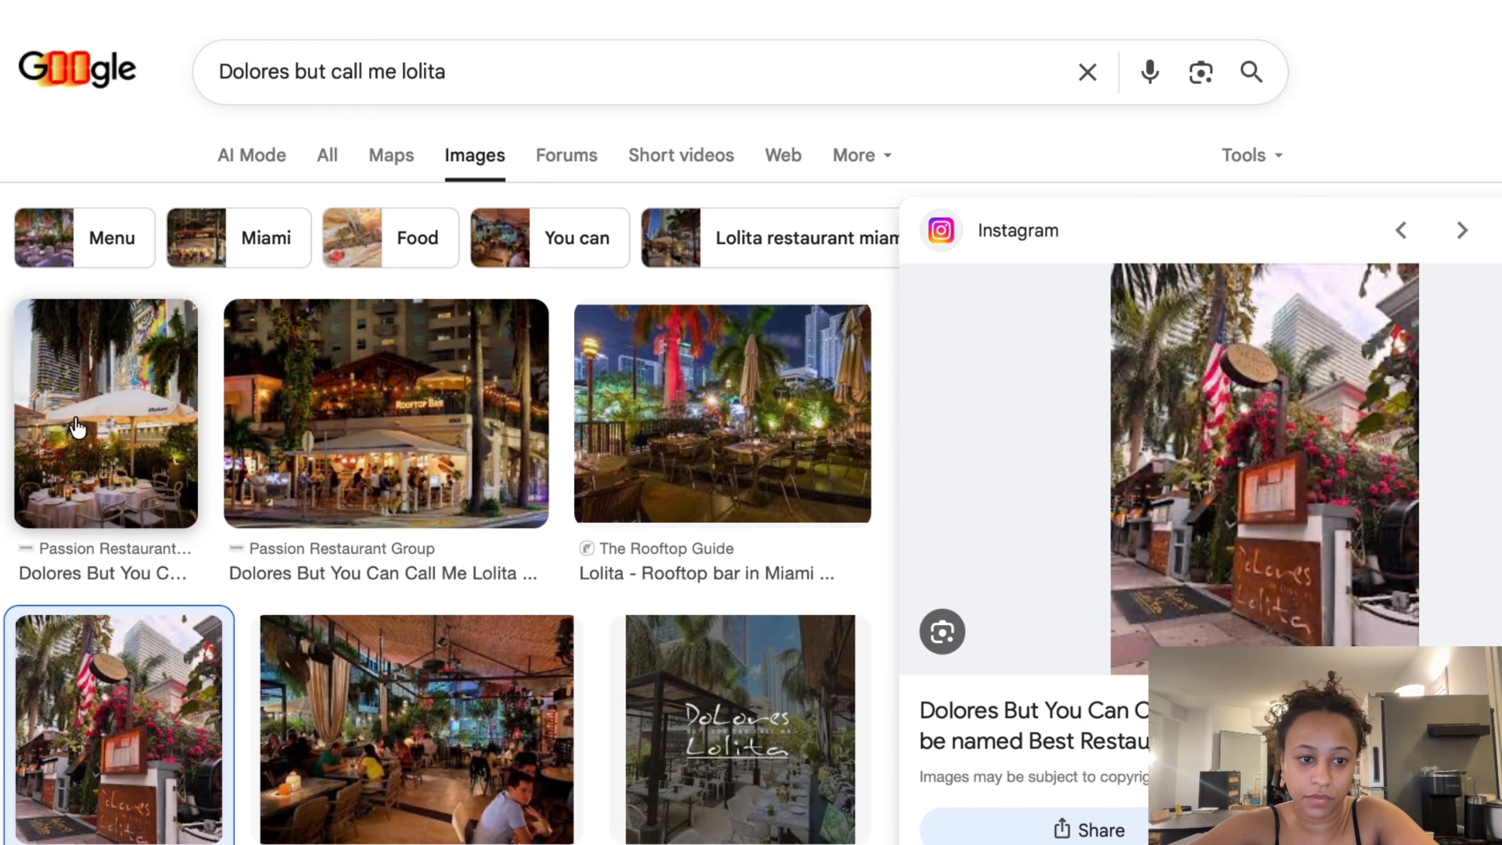
click(89, 432)
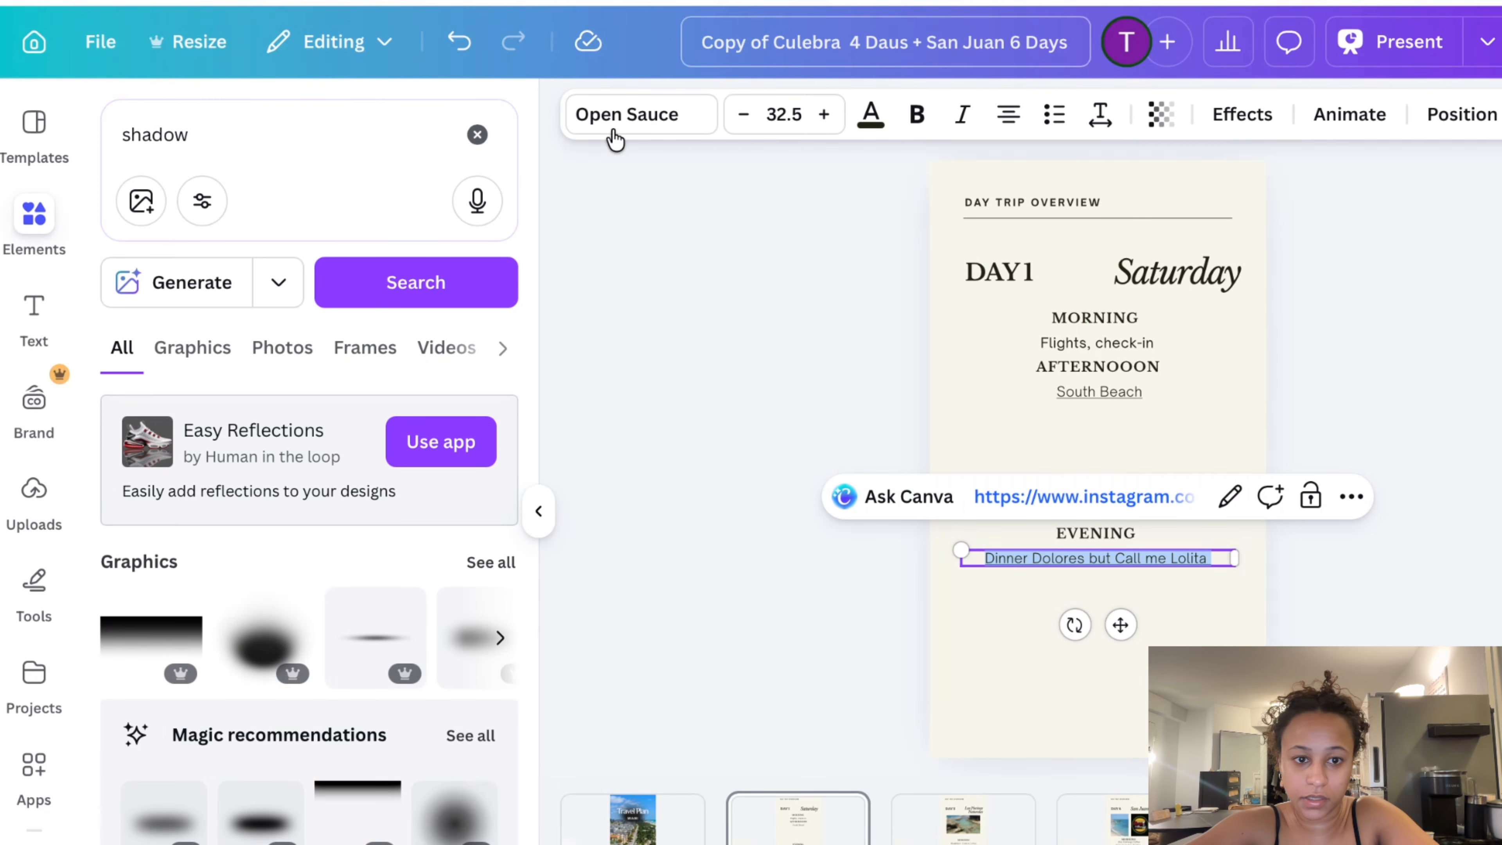
Upload the South Beach image and three restaurant photos to Canva, and place the South Beach aerial between the afternoon and evening blocks
click(35, 485)
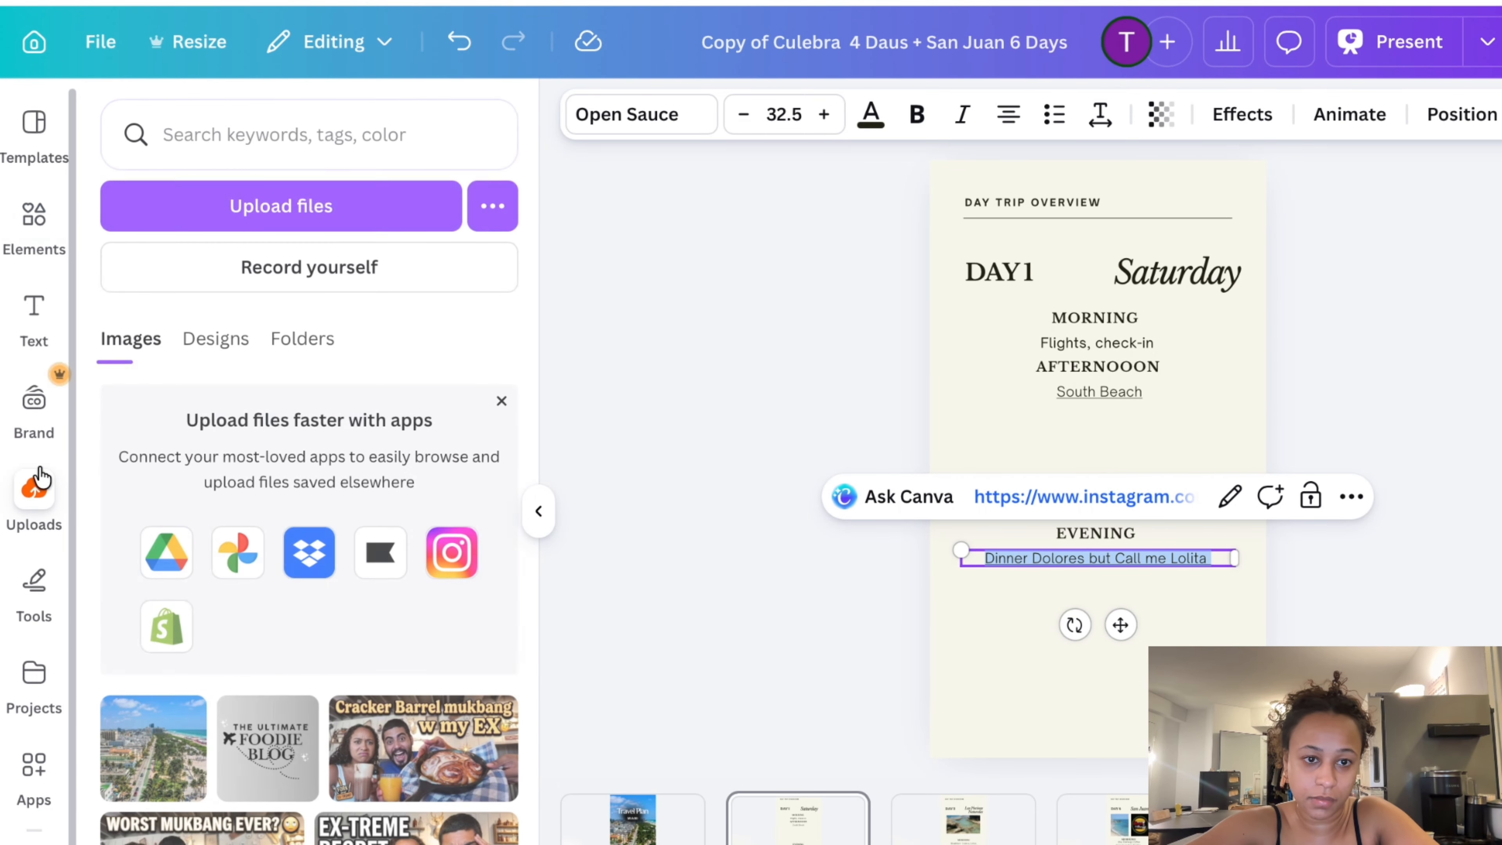
click(306, 203)
click(342, 57)
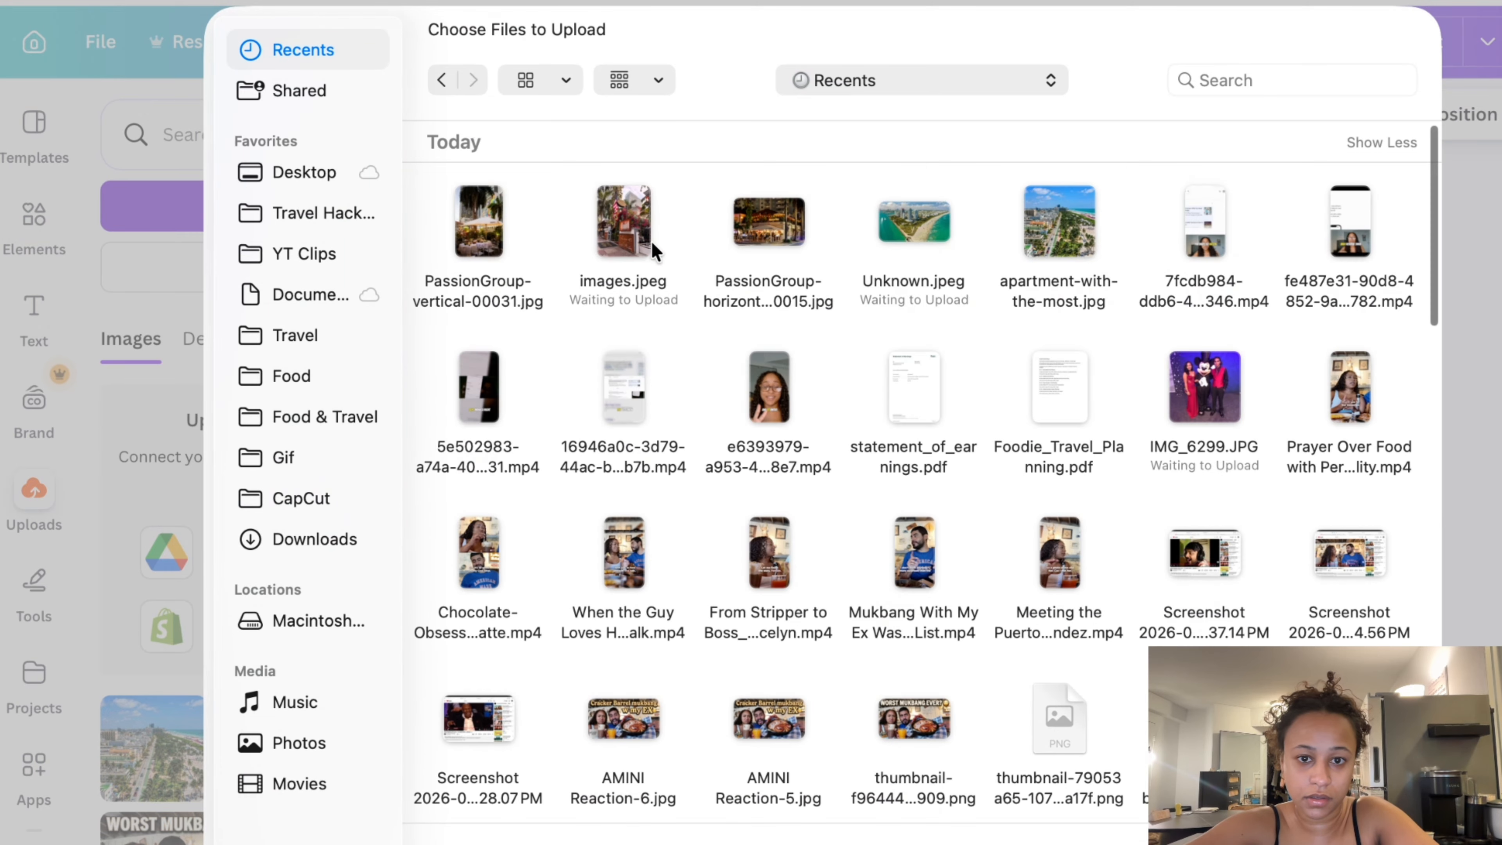
drag(973, 333, 411, 178)
key(Return)
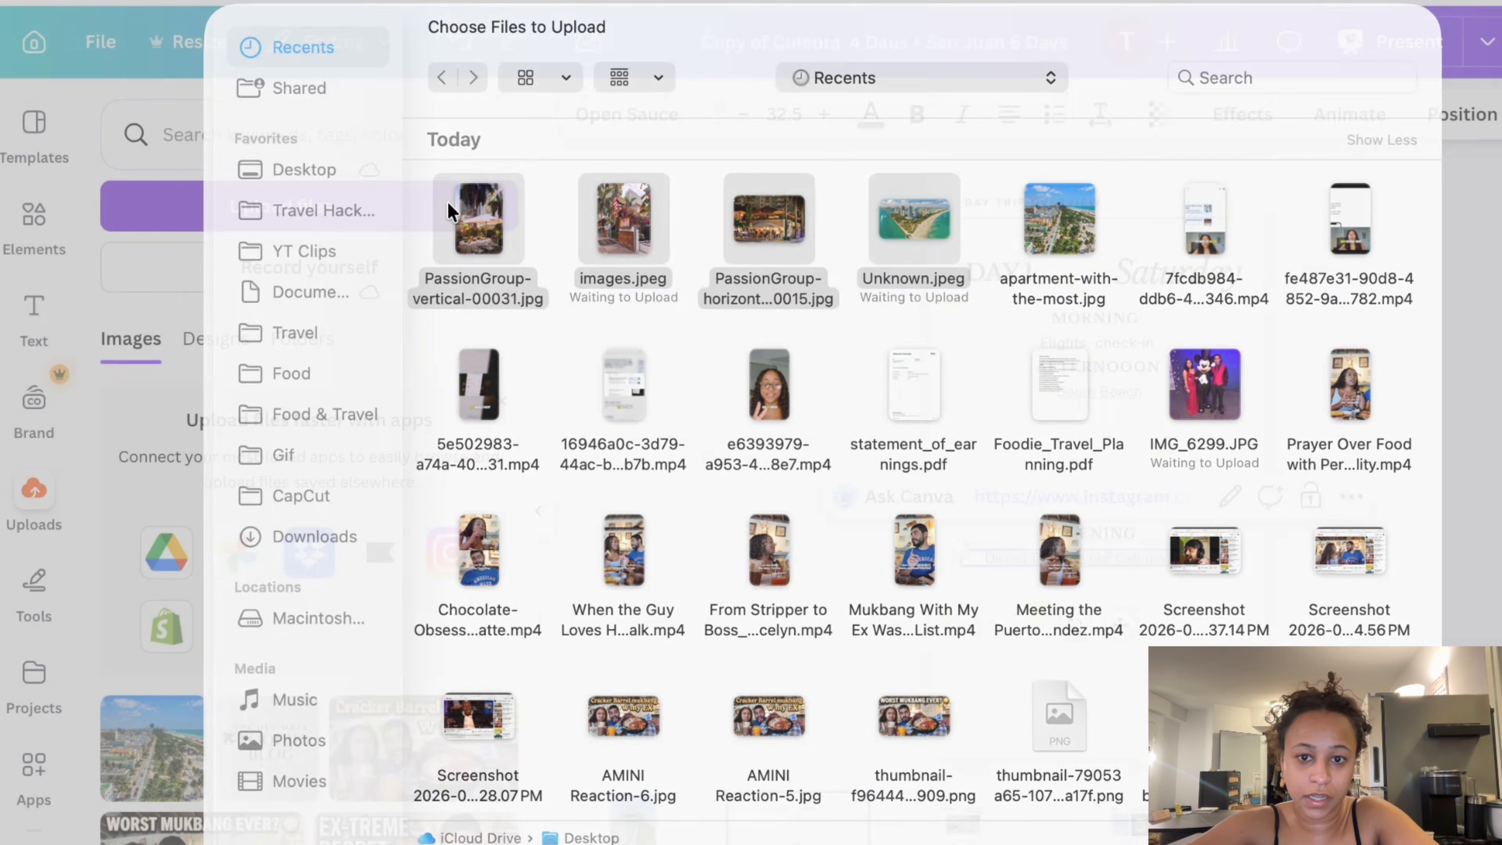
click(219, 770)
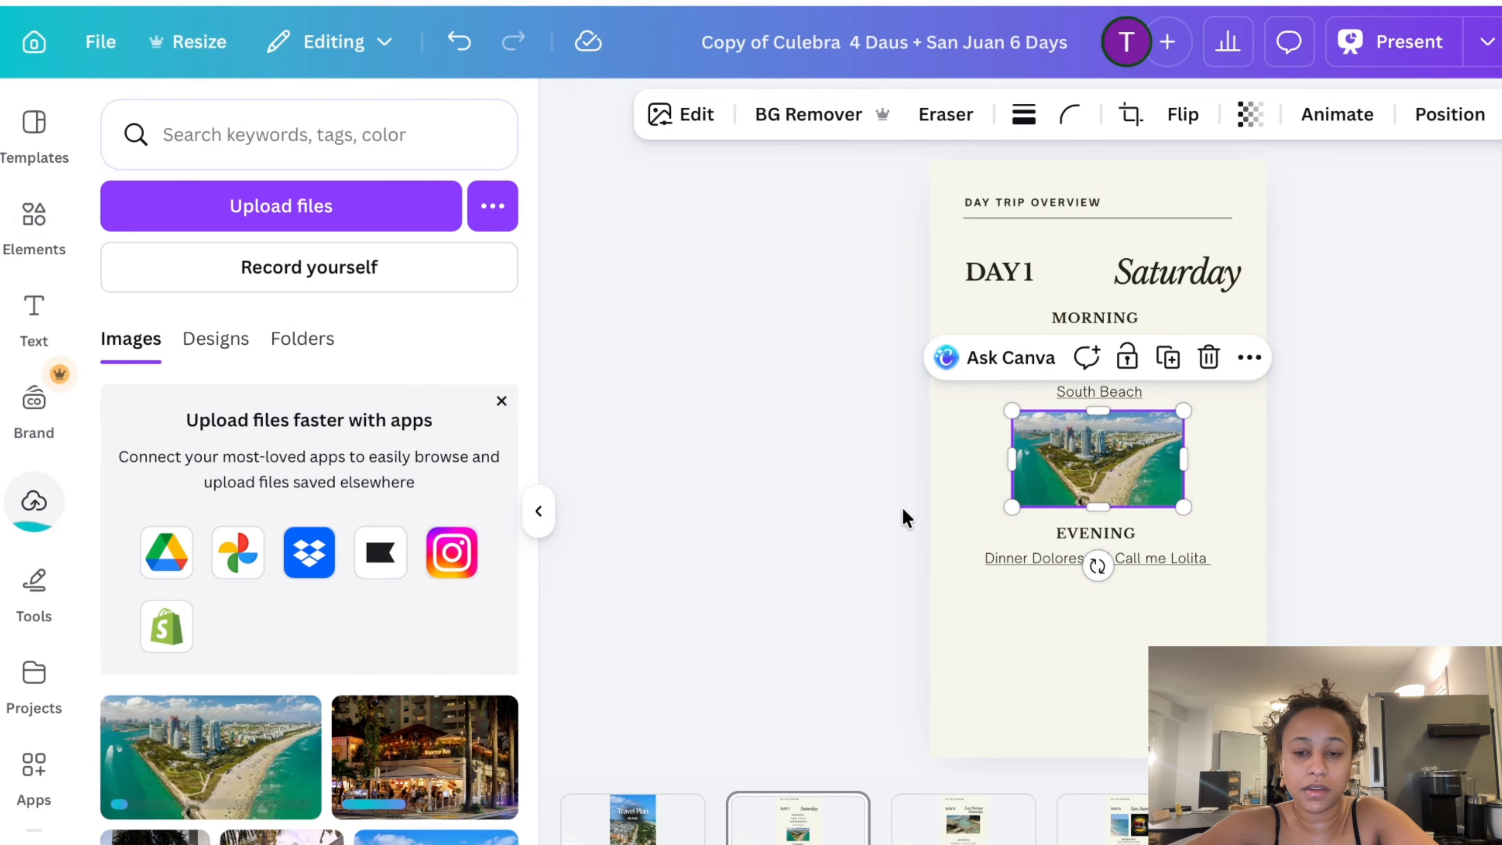
Crop the South Beach photo on the Saturday page to a 16:9 aspect ratio
click(707, 121)
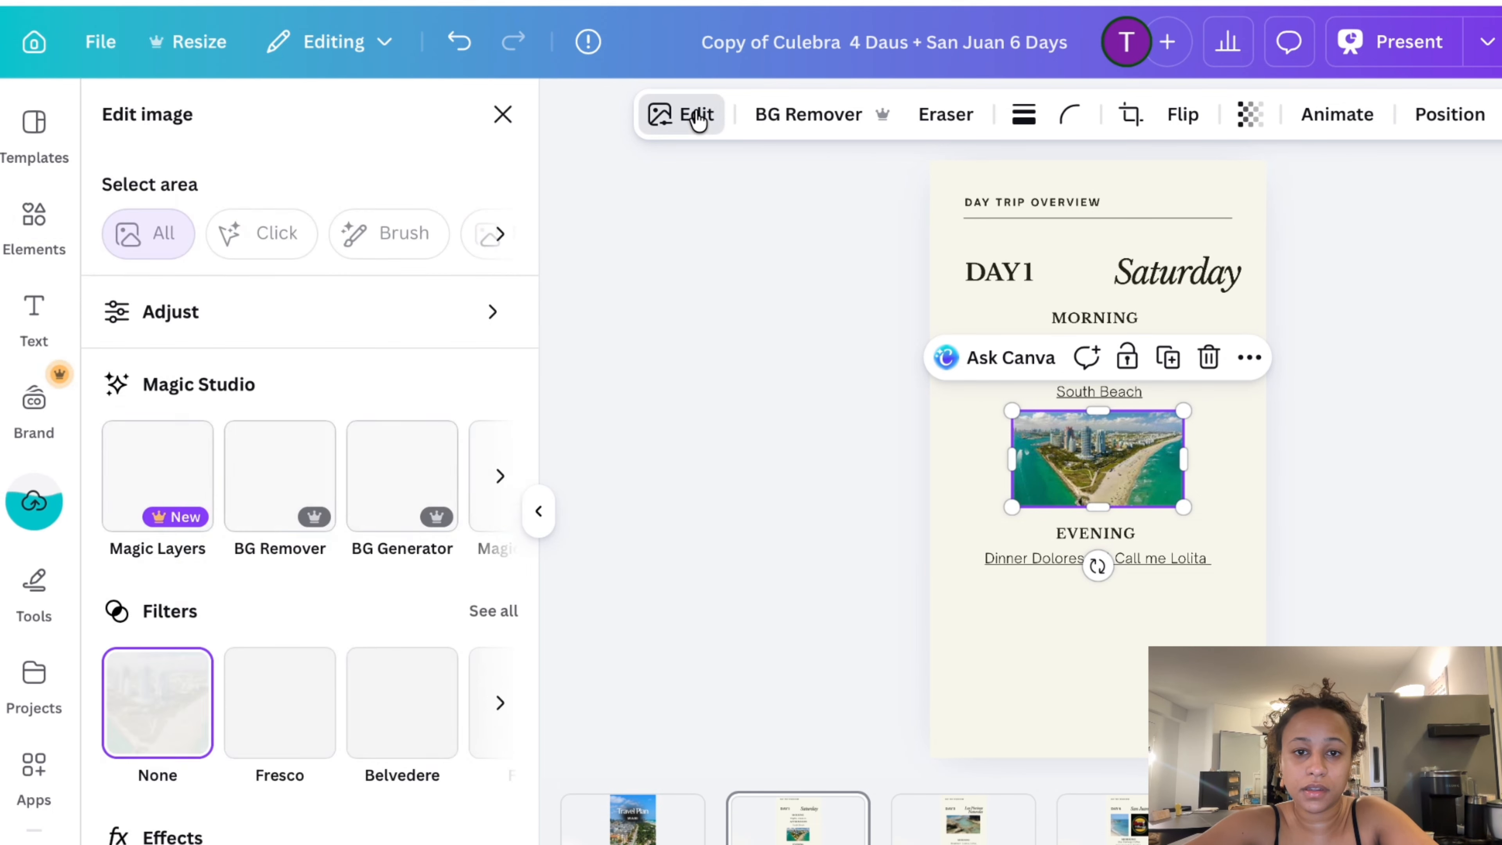
click(509, 488)
click(510, 495)
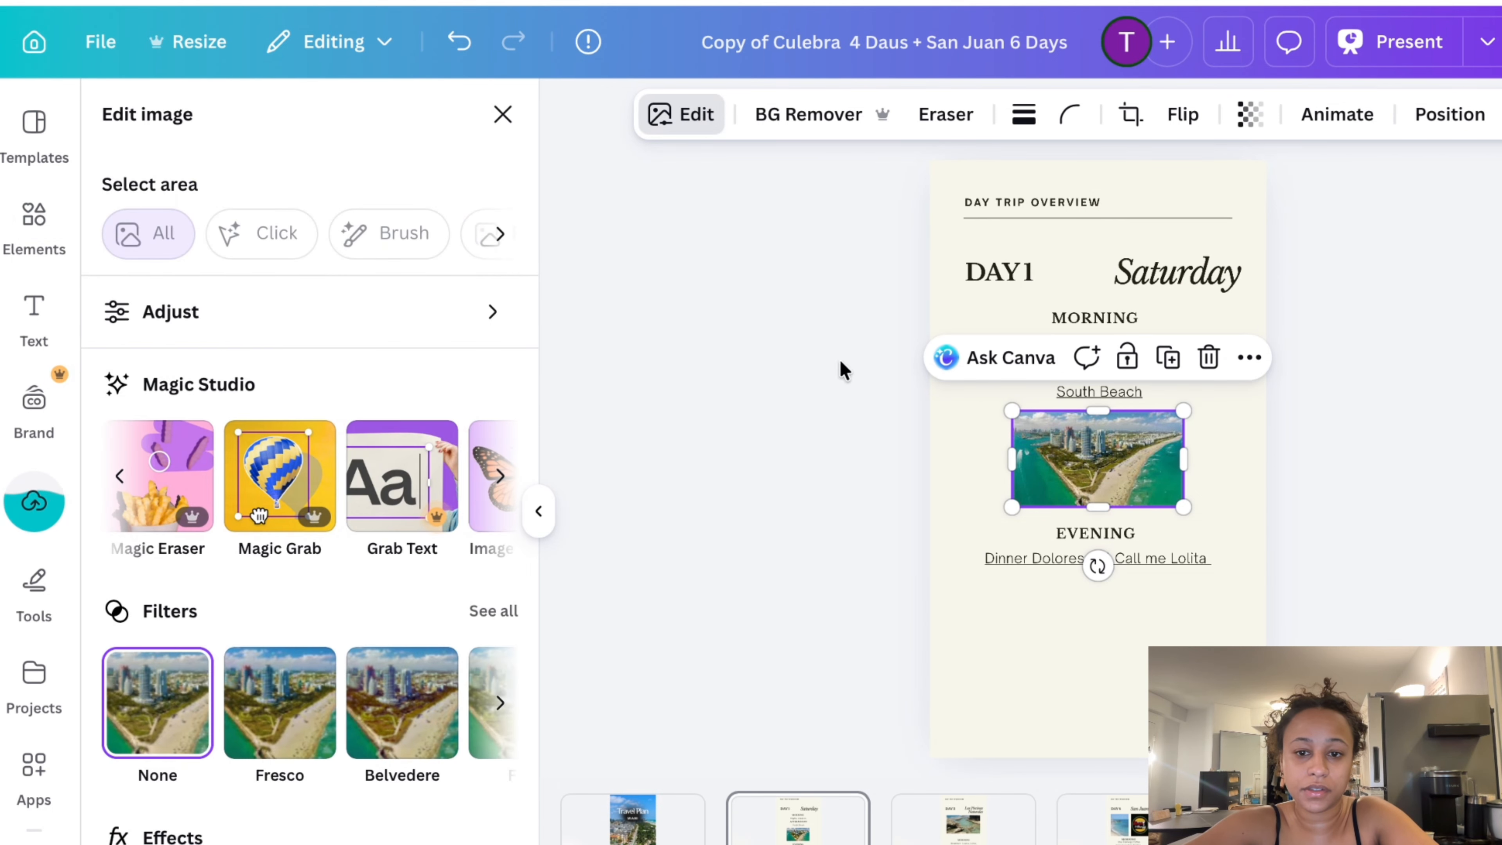
double_click(1140, 457)
click(496, 391)
click(496, 391)
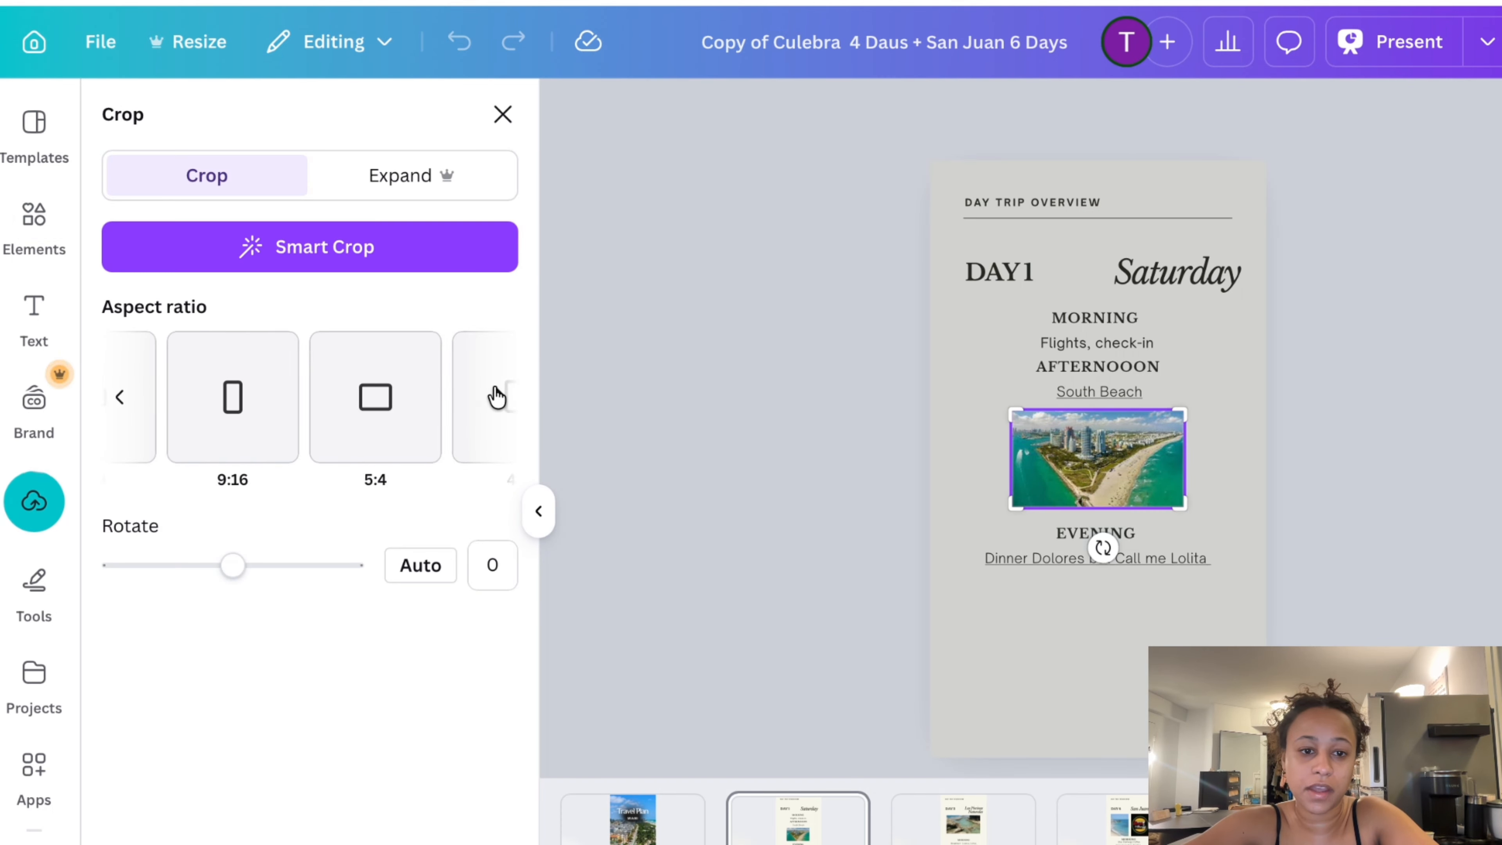
click(113, 399)
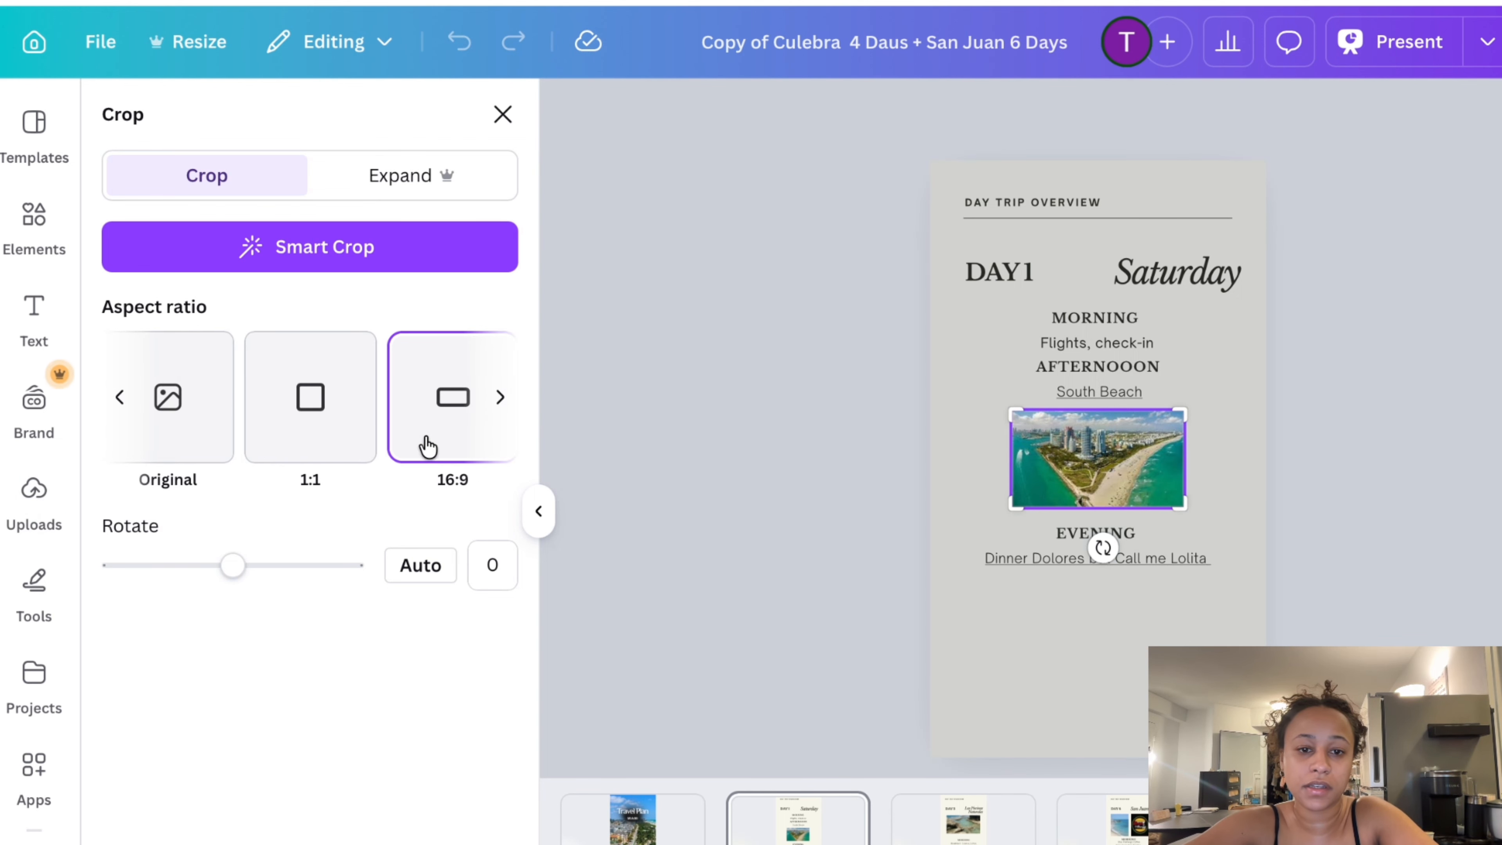
click(739, 478)
Enlarge the South Beach photo and move the Evening heading and dinner line down to make room for it
drag(1185, 500, 1150, 475)
click(1172, 622)
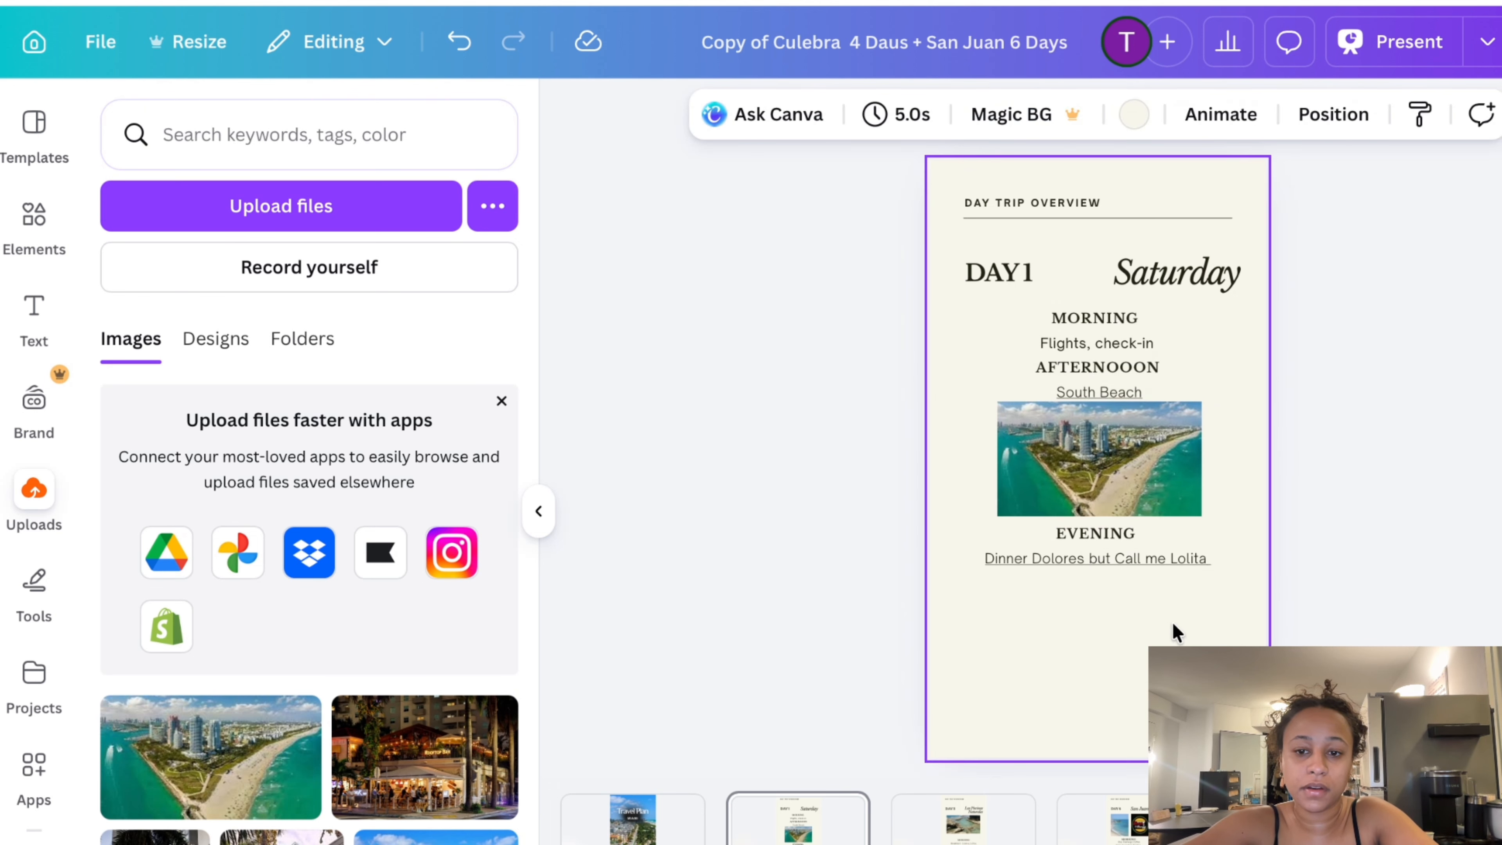
drag(1171, 622, 1073, 526)
drag(1120, 625, 1123, 661)
click(1144, 482)
click(1230, 415)
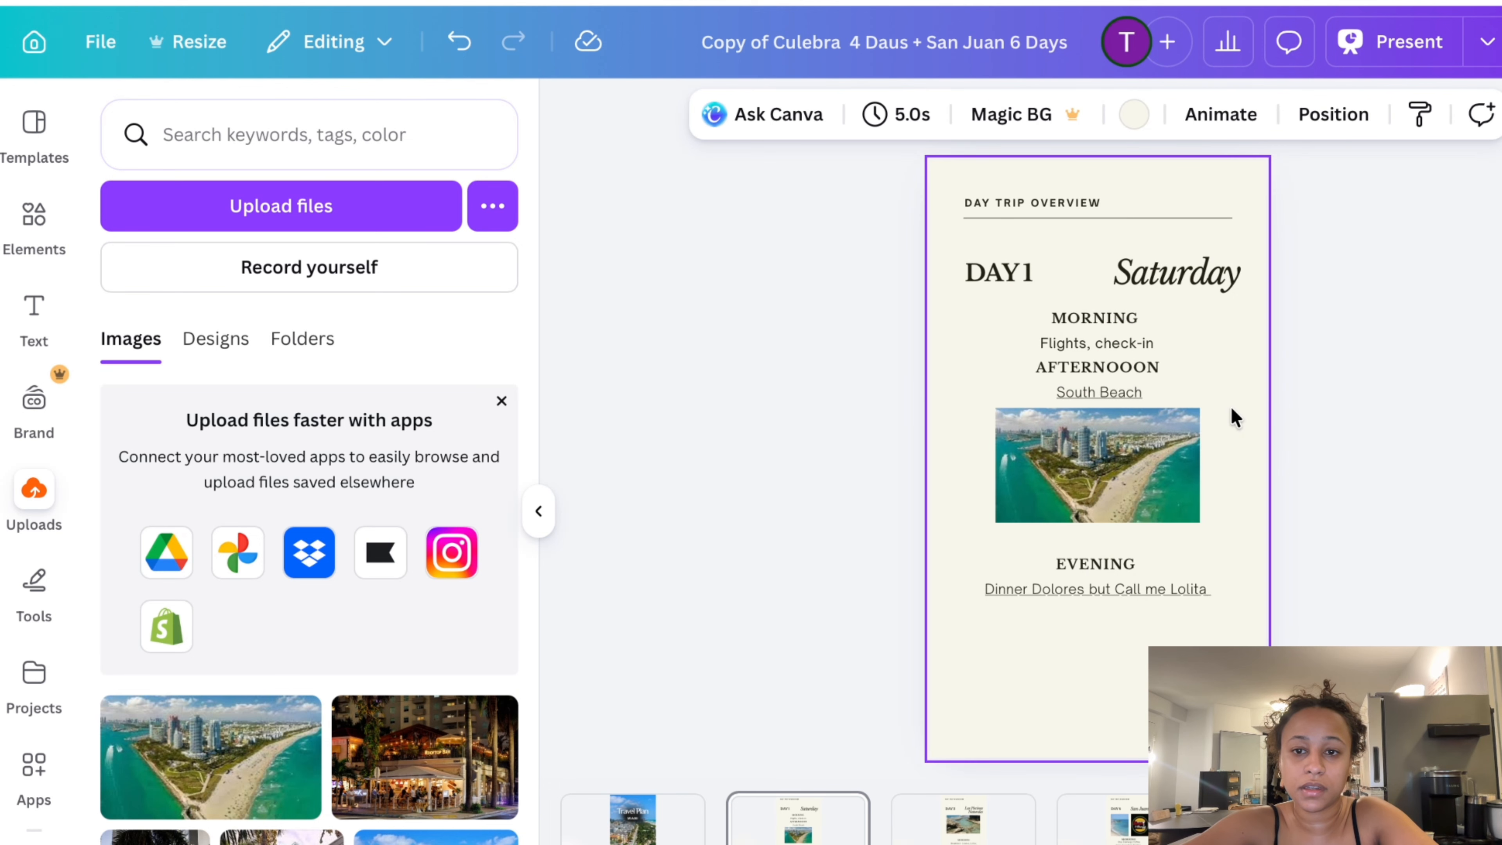
Enlarge the South Beach photo further to fill the space above the Evening heading, and center it on the page
click(1173, 503)
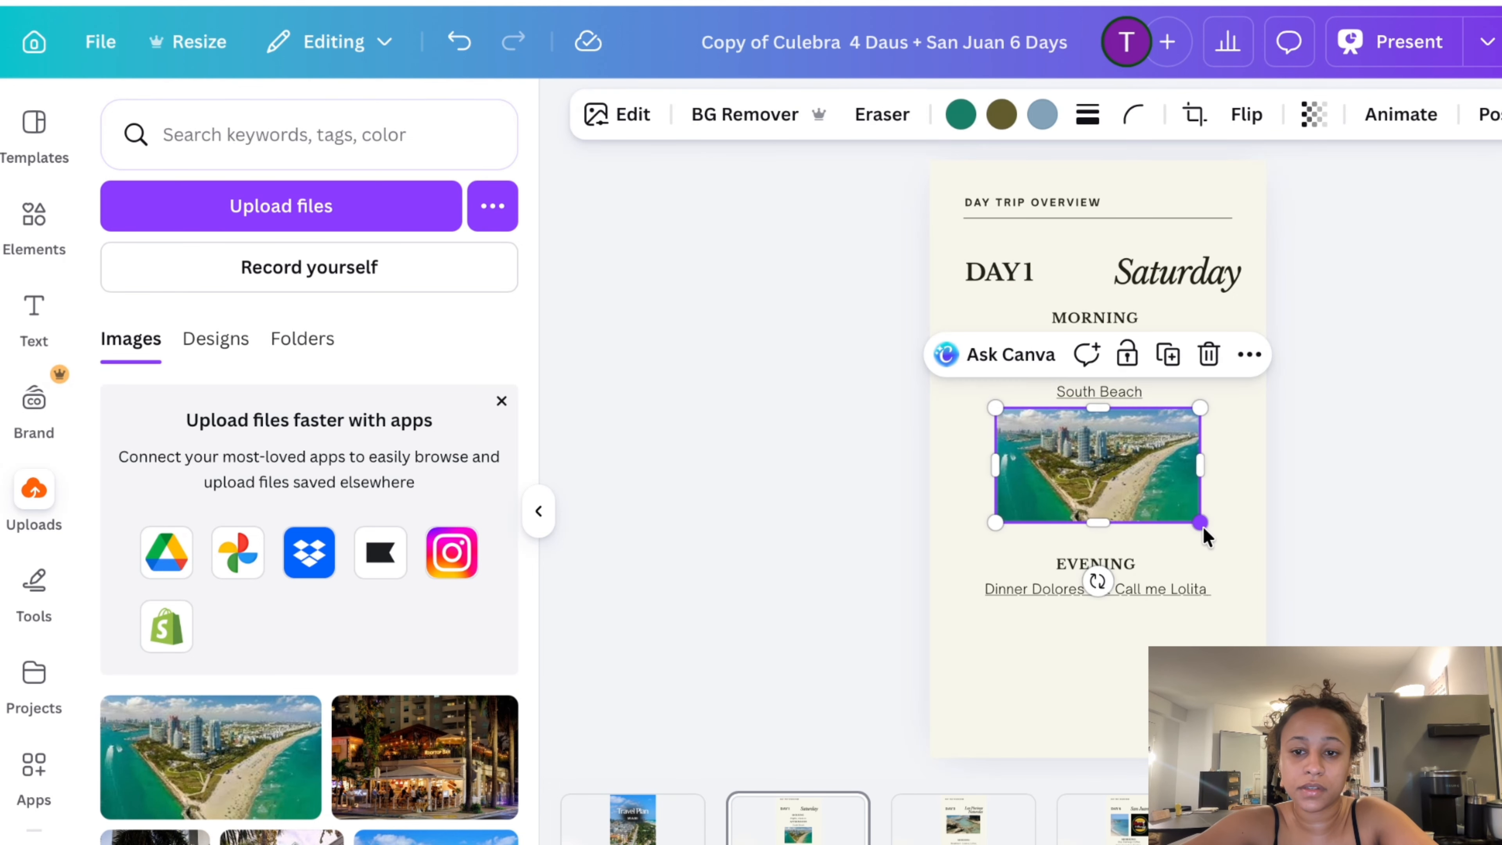
drag(1201, 523, 1233, 540)
drag(1163, 490, 1148, 489)
click(1144, 630)
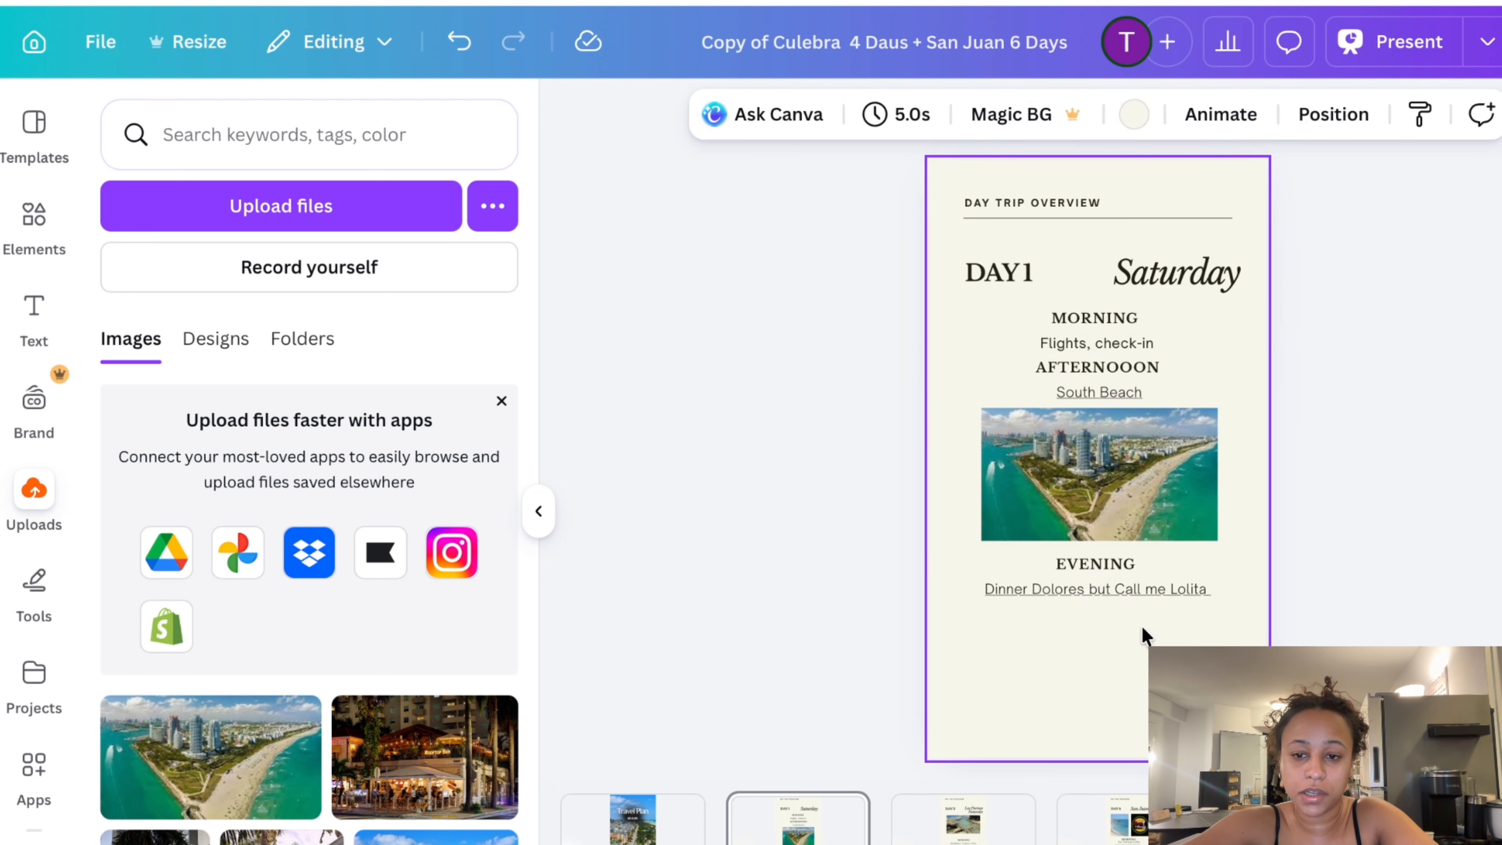
Add the uploaded night photo of the restaurant's rooftop bar to the Saturday page
scroll(295, 533, down, 2)
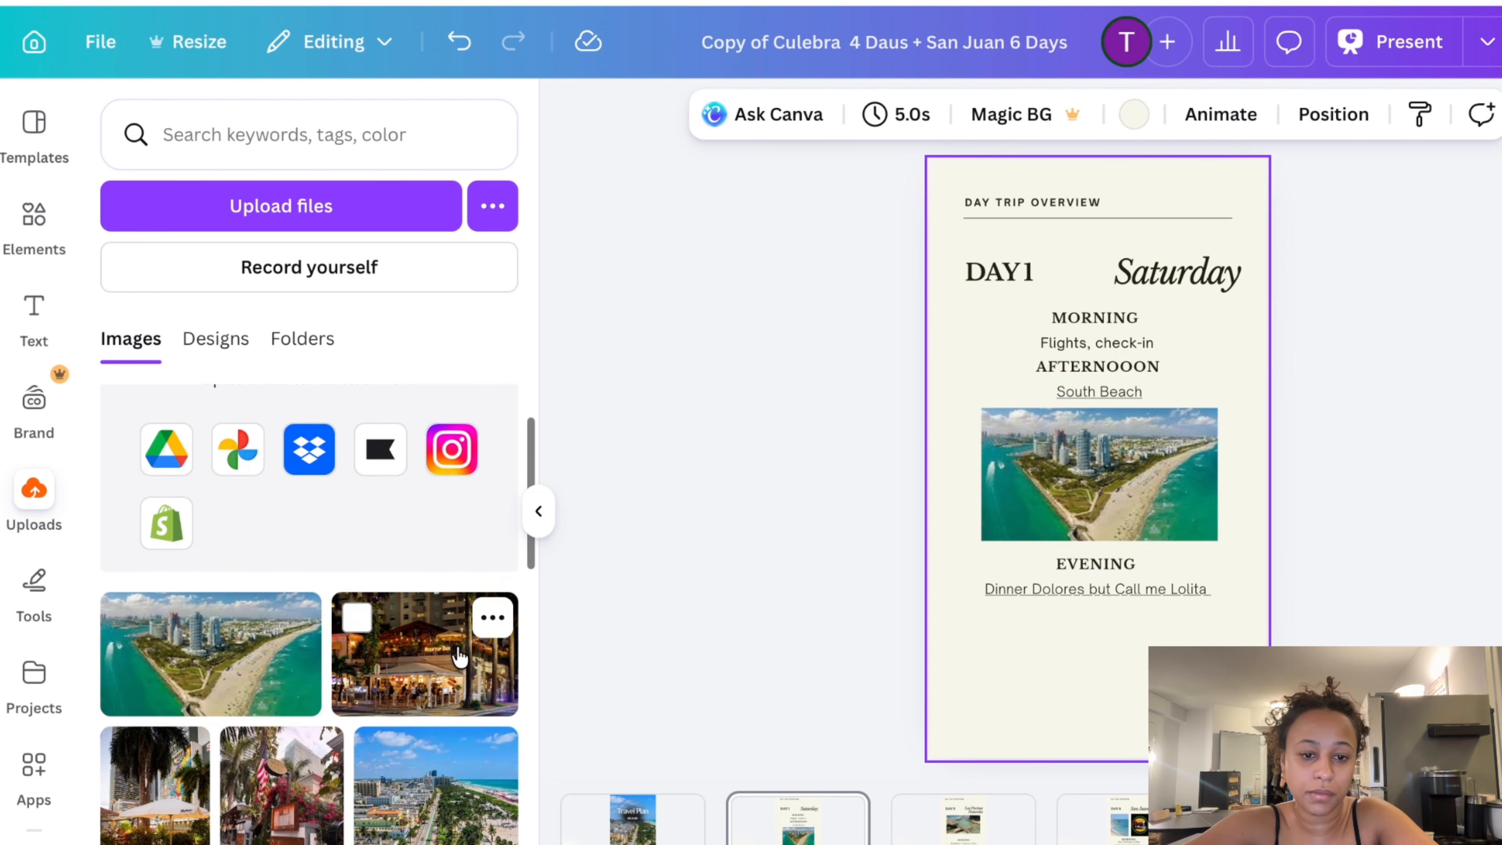
click(421, 679)
drag(421, 679, 1155, 484)
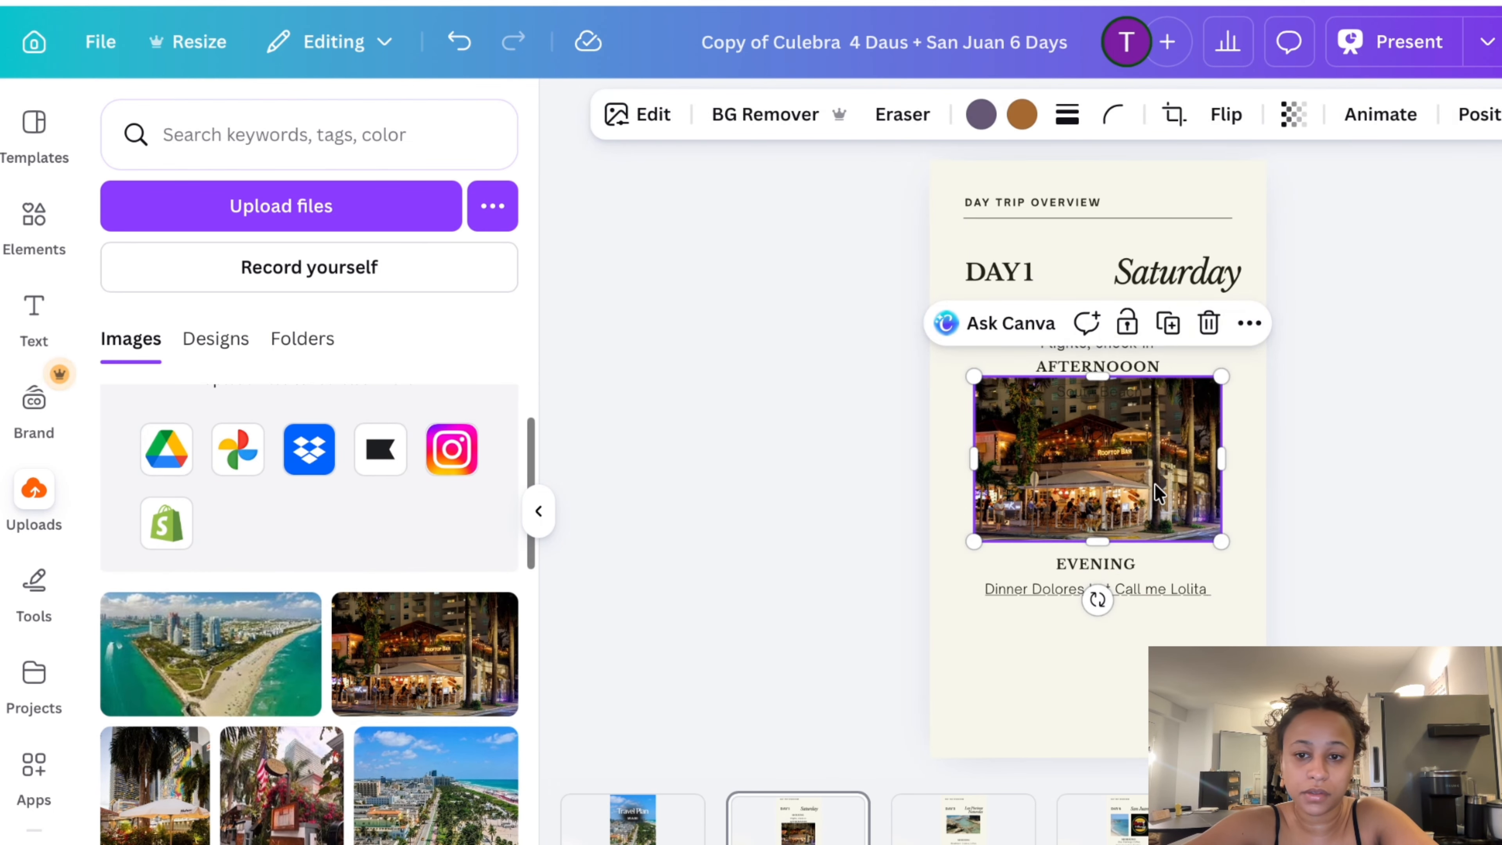
Crop the rooftop bar photo to 16:9 and place it below the Evening dinner line
double_click(1122, 442)
click(499, 400)
click(499, 408)
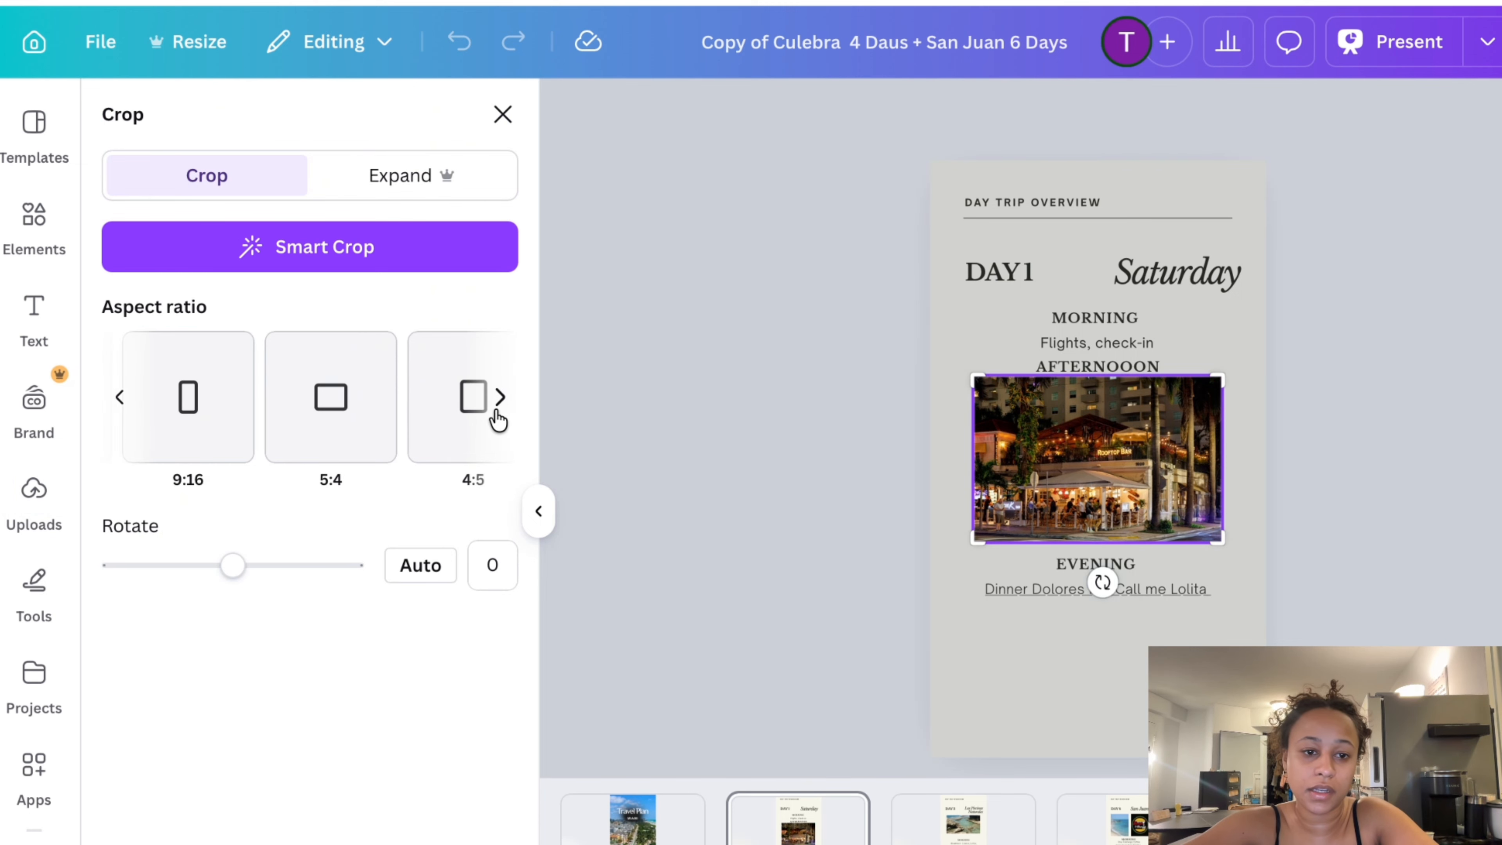
click(108, 392)
click(431, 400)
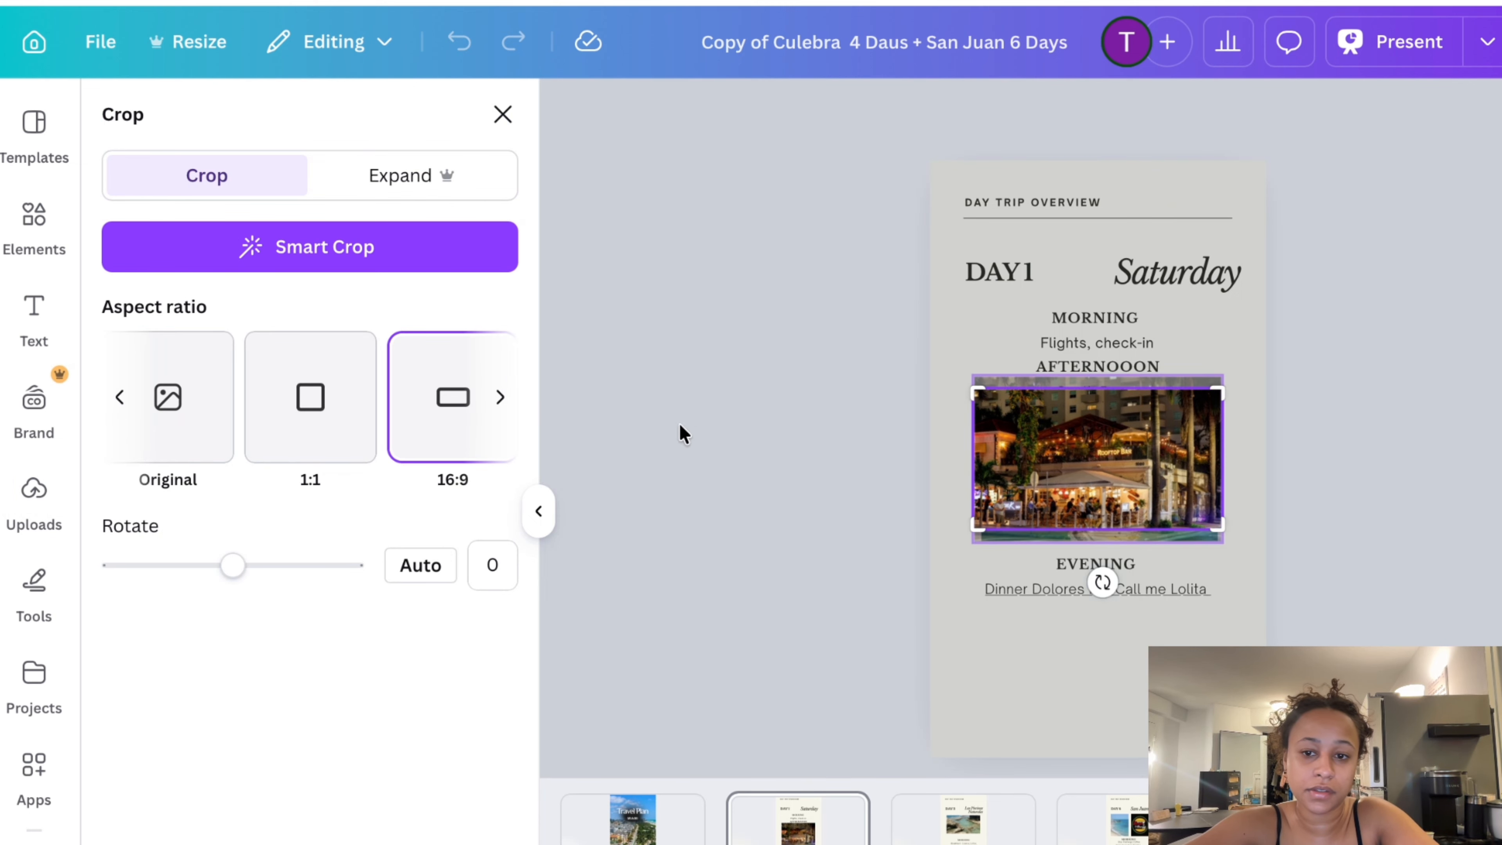
click(863, 485)
drag(1123, 462, 1120, 669)
click(1414, 578)
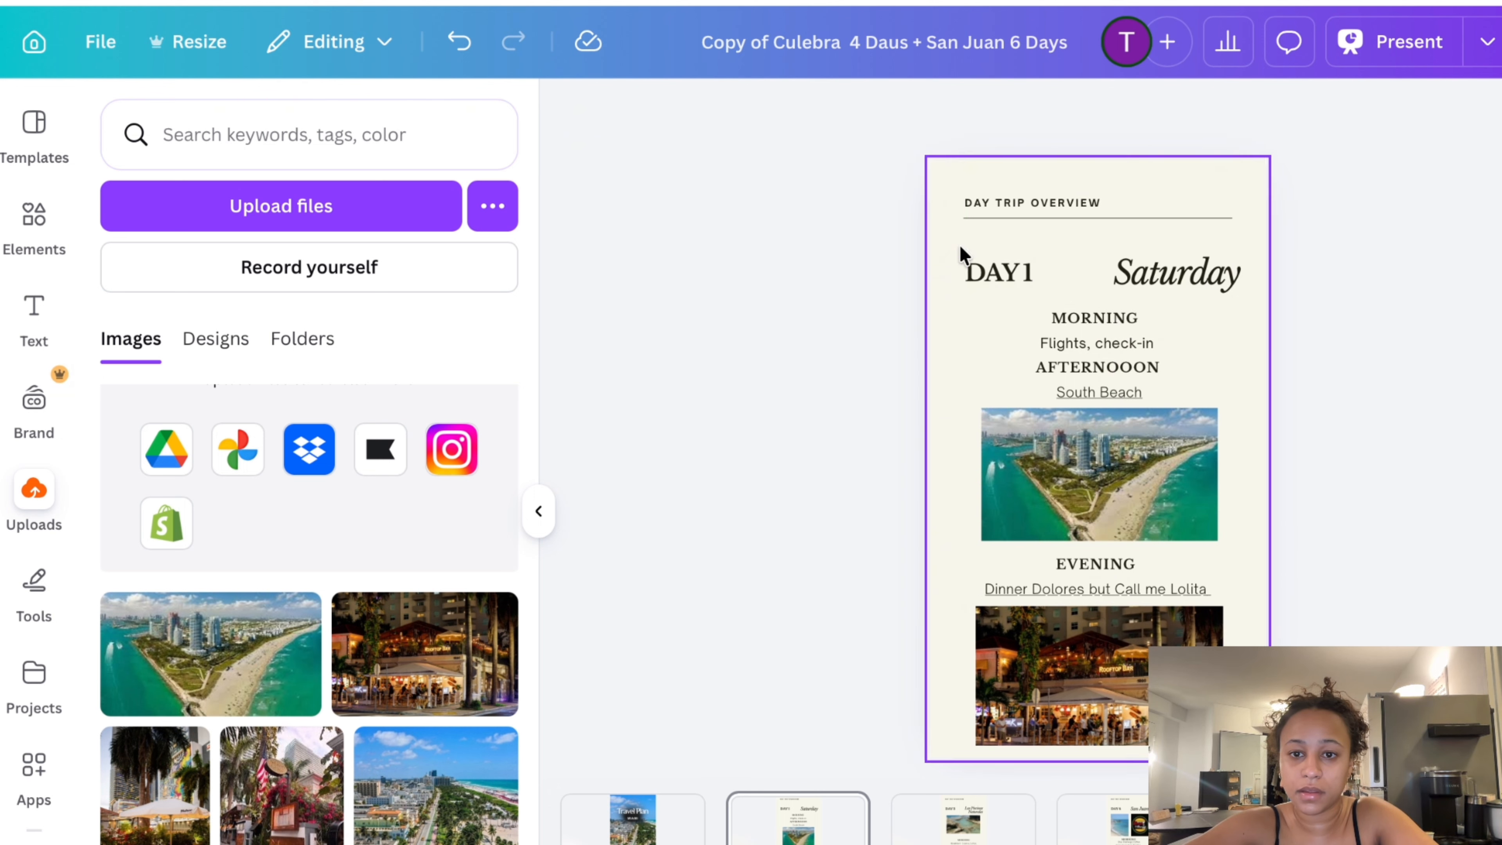
Move the DAY 1 and Saturday titles up towards the divider line, and shift all itinerary text and photos up beneath them
drag(937, 235, 1249, 298)
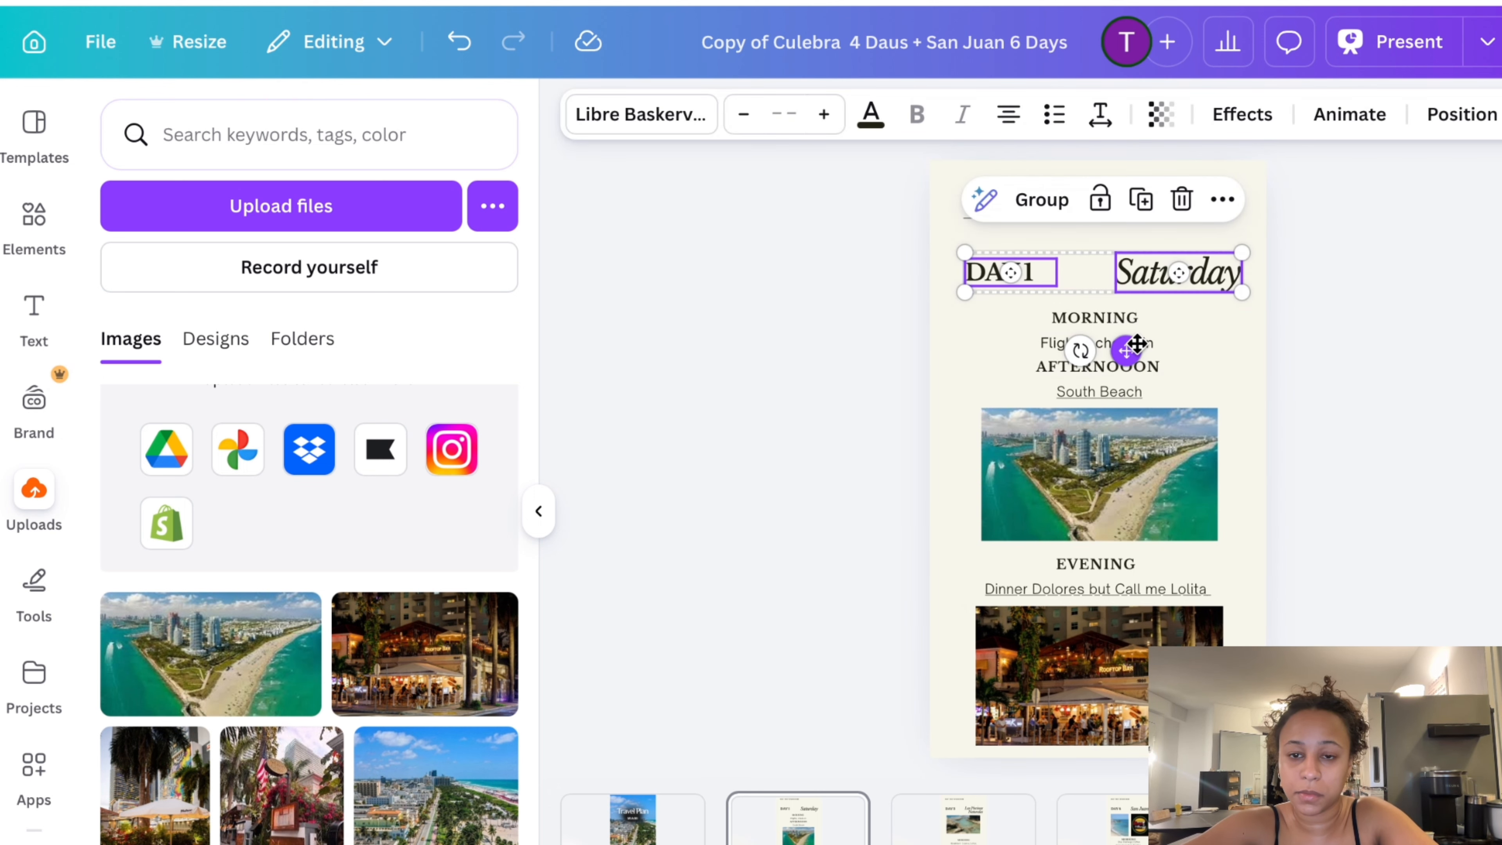
drag(1137, 343, 1135, 314)
click(970, 343)
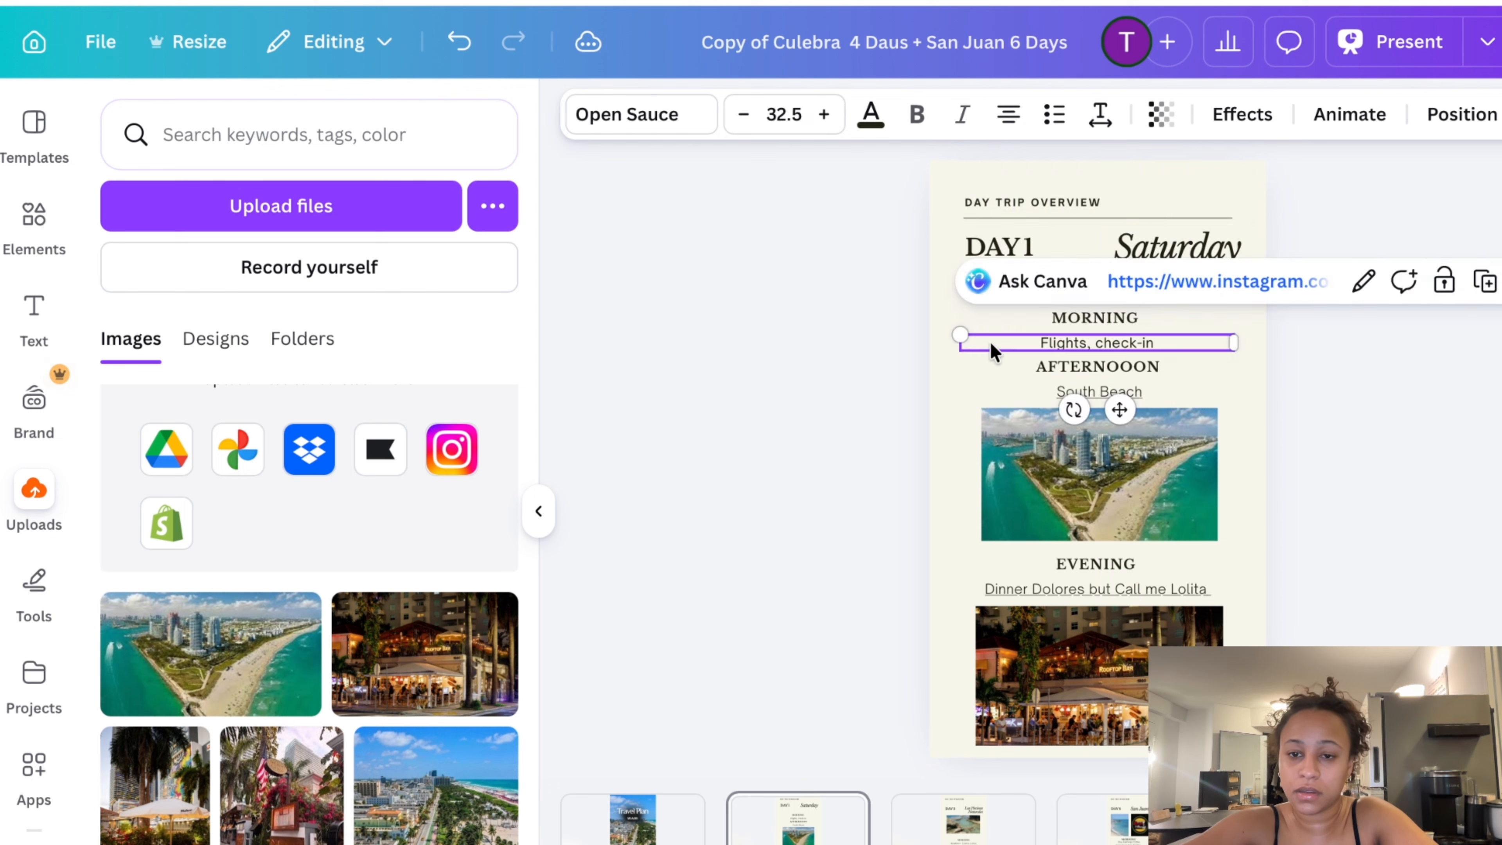
click(940, 361)
drag(939, 291, 1244, 754)
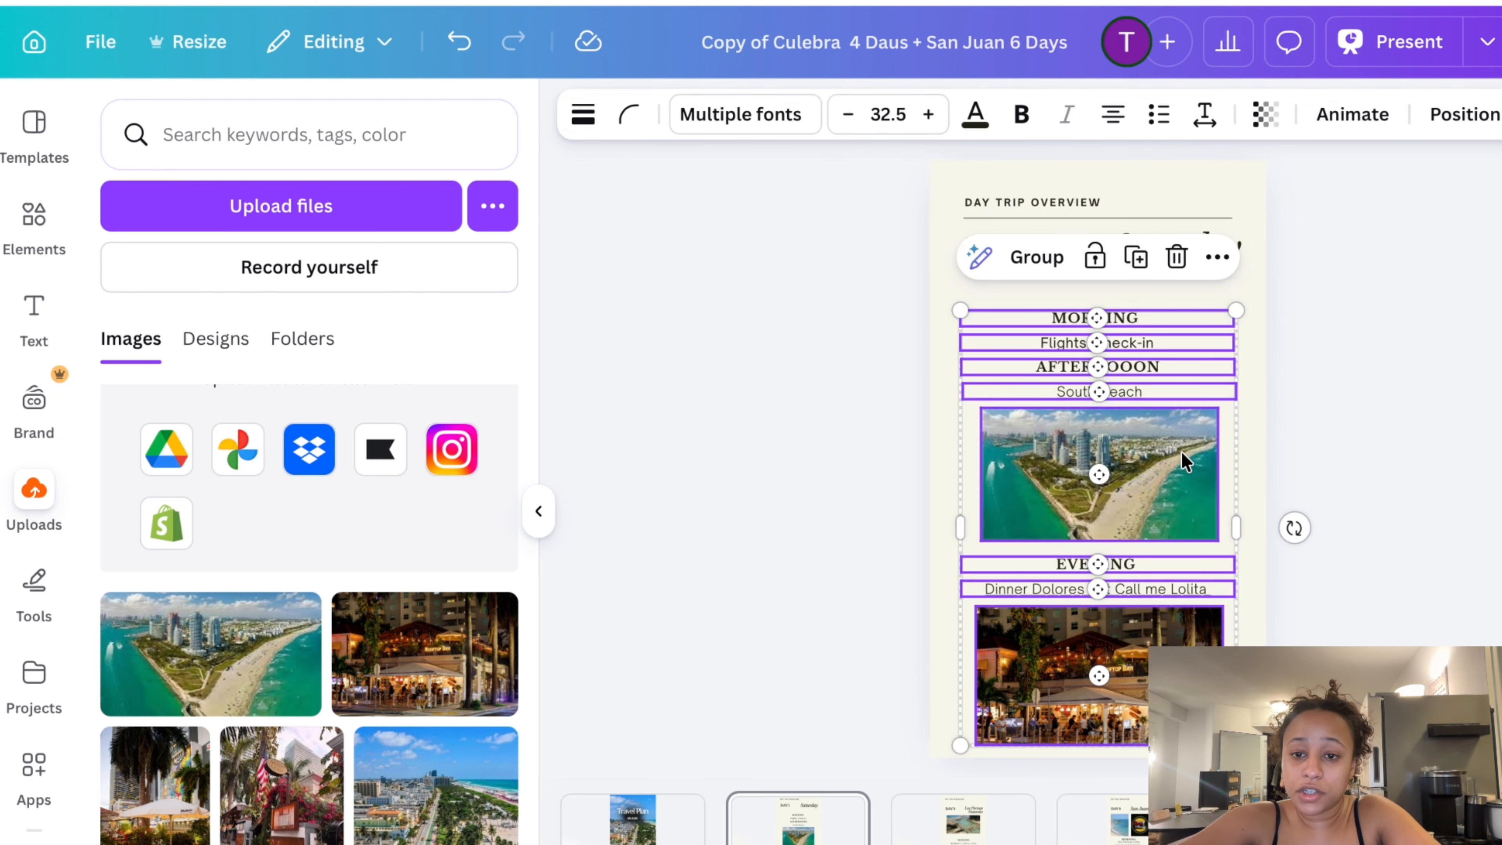
drag(1185, 461, 1174, 435)
click(1387, 436)
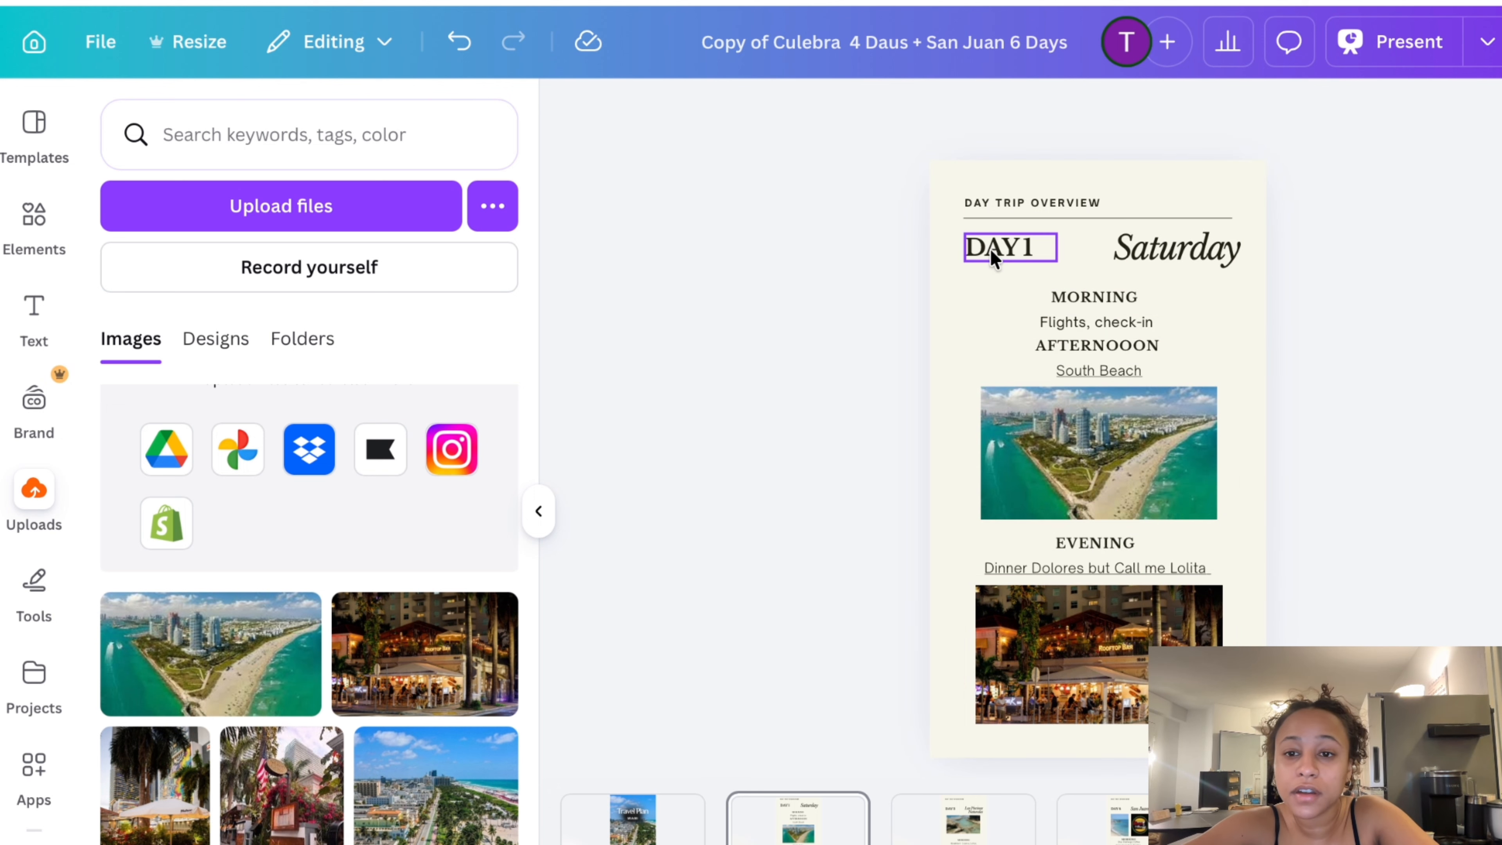
Delete the Las Piscinas Naturales page and retitle the San Juan page as DAY 2, Sunday
click(964, 824)
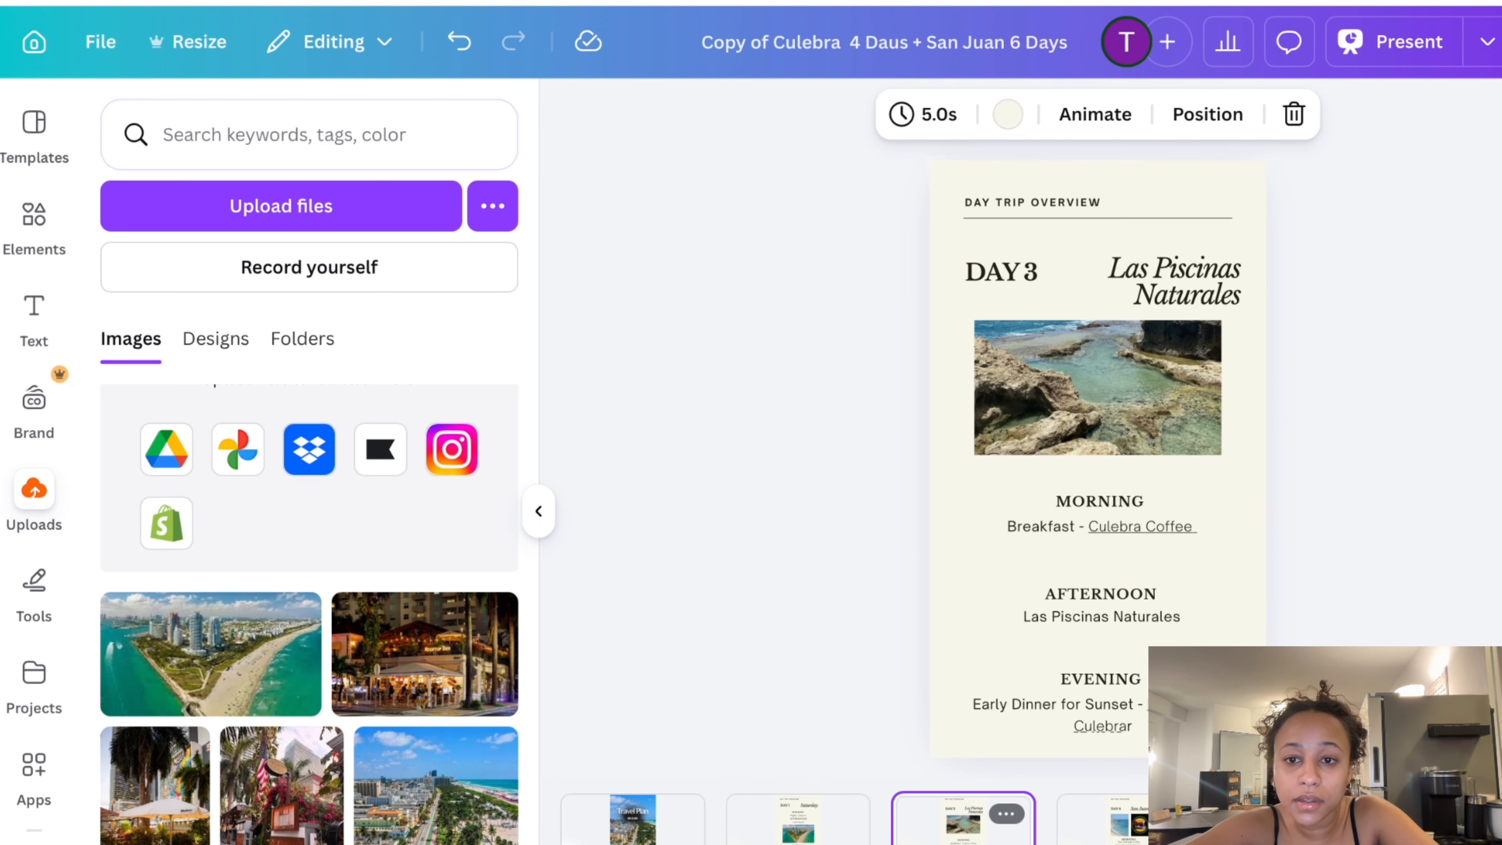
key(Delete)
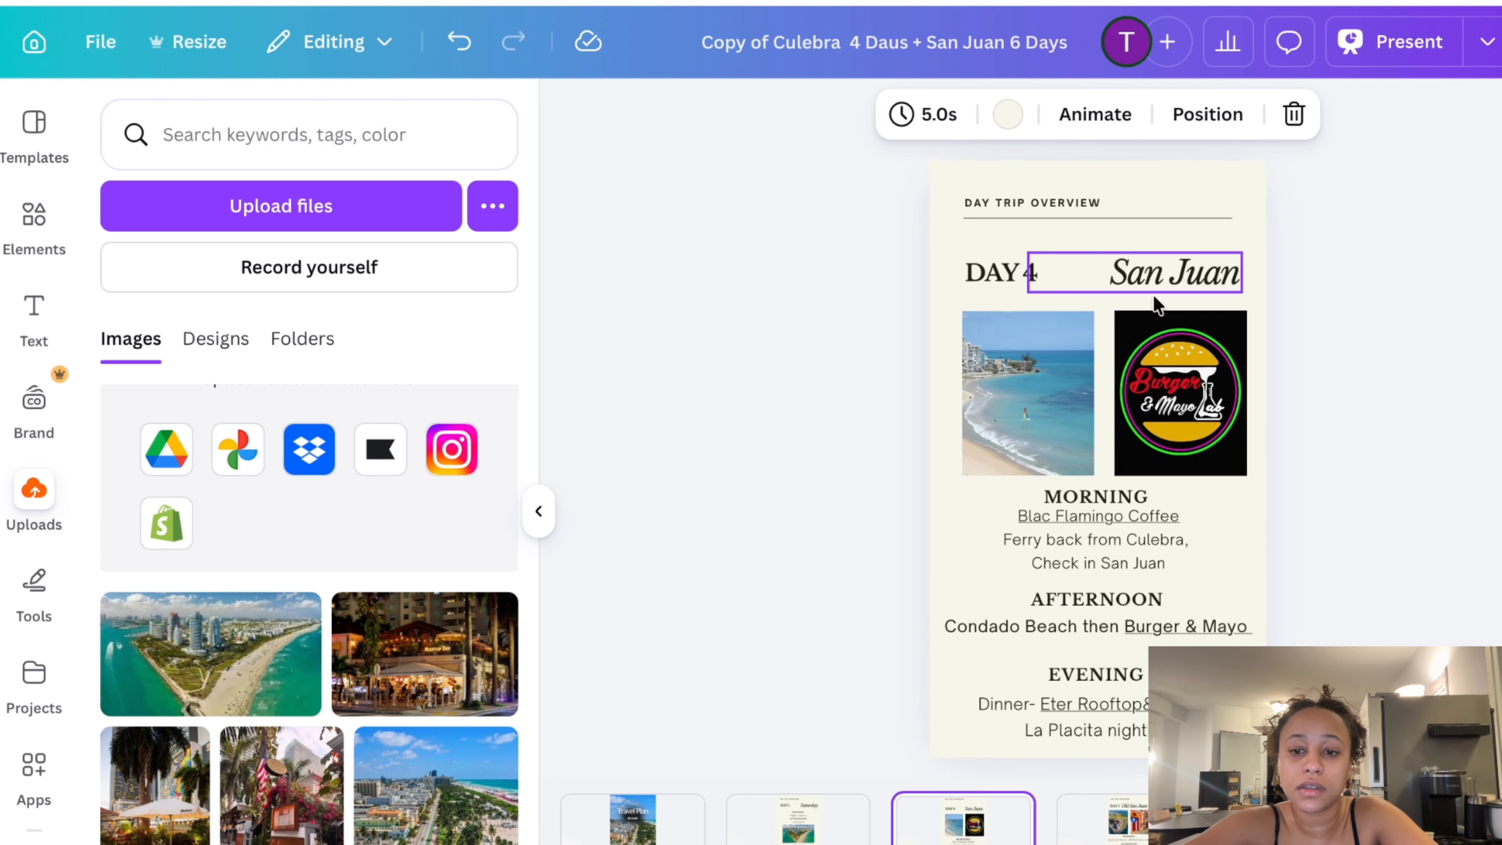
double_click(1029, 273)
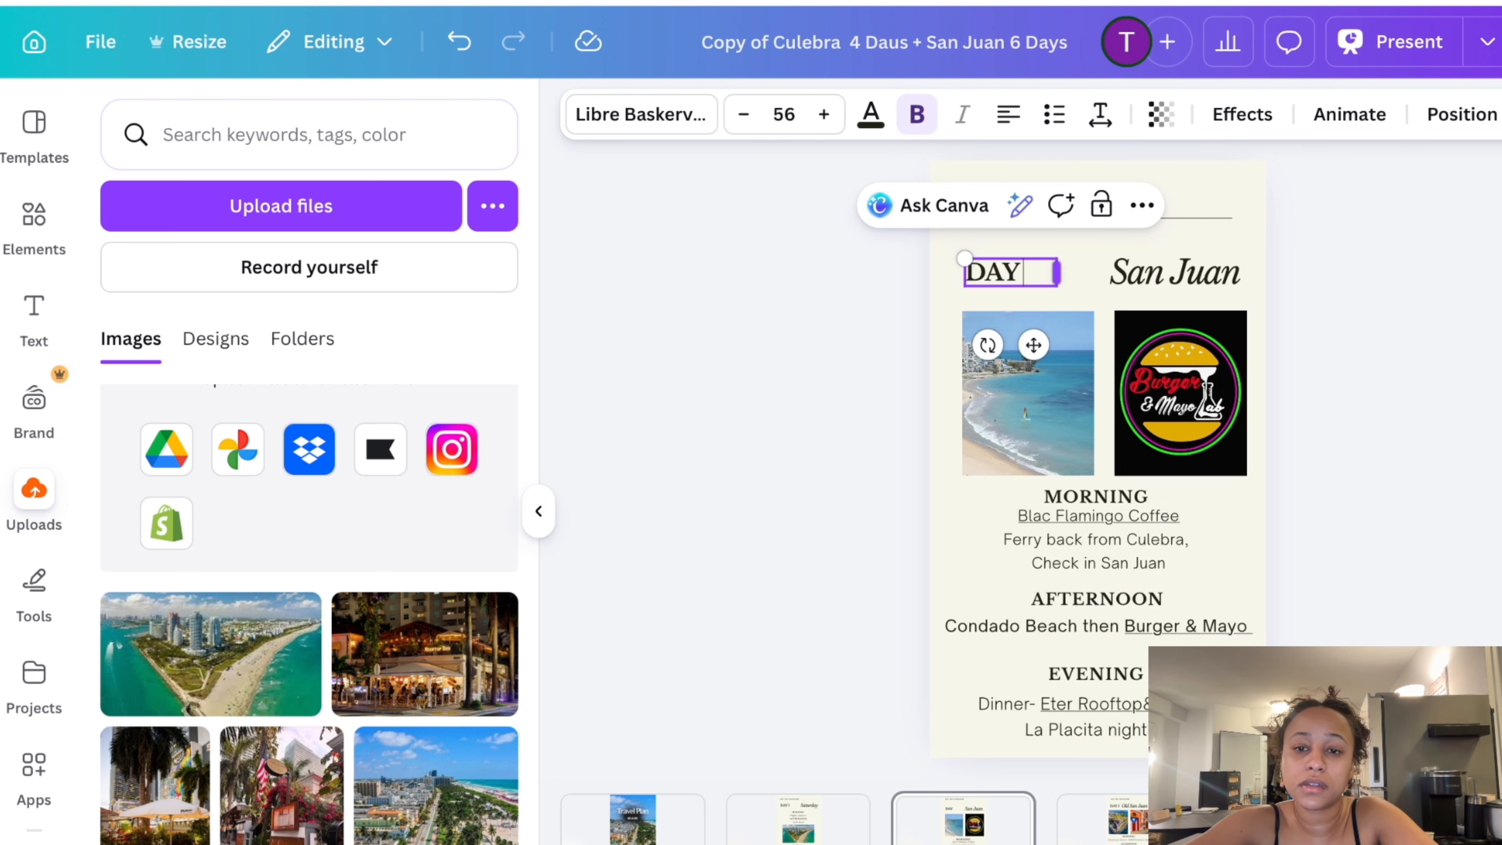
text(2)
click(1173, 270)
text(Sunday)
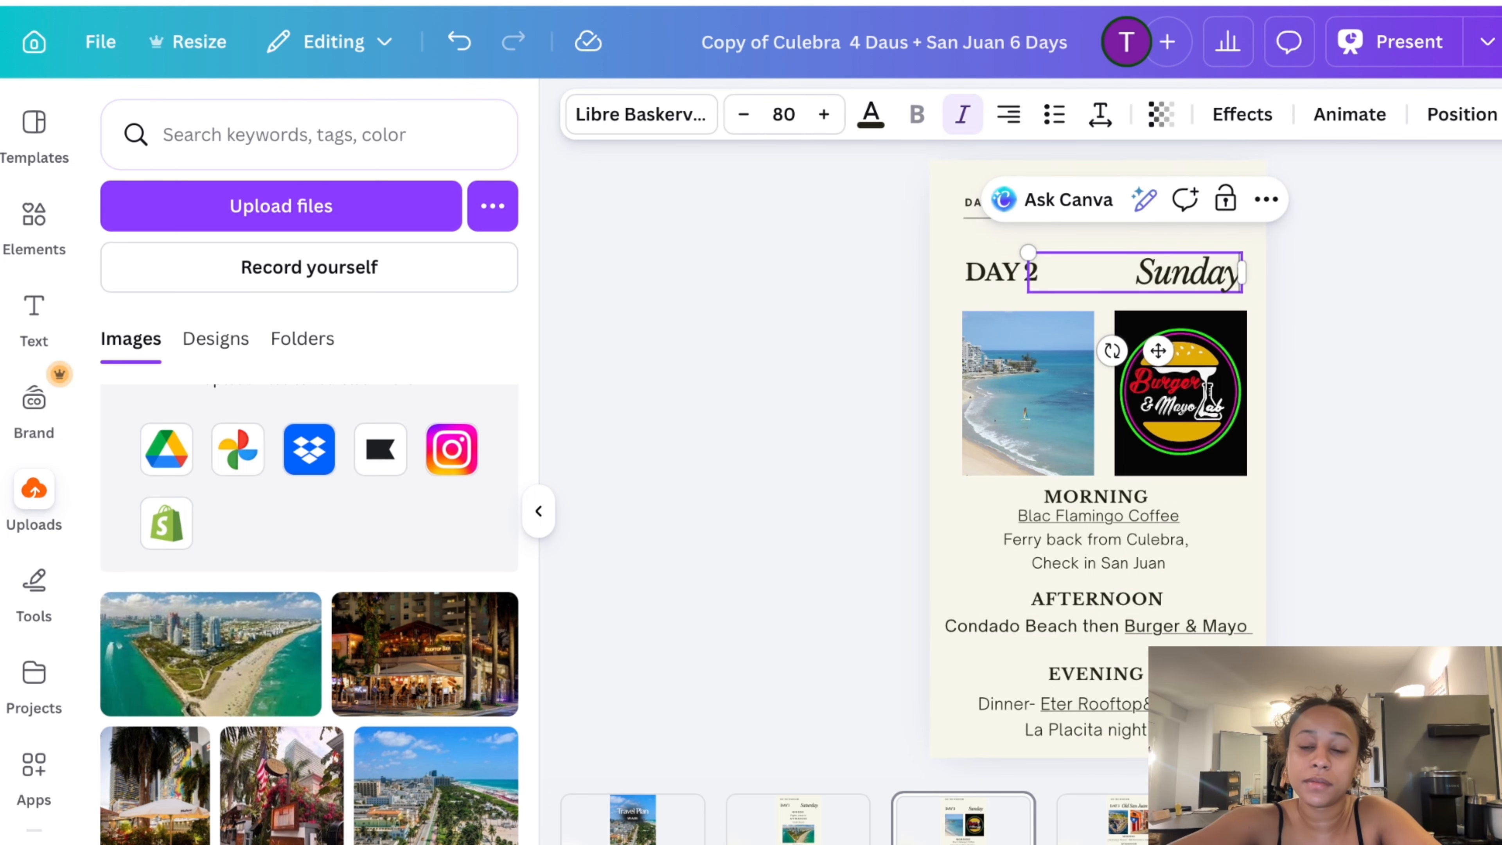
Delete the Burger & Mayo Lab logo and the beach photo from the Sunday page
click(1157, 459)
key(Delete)
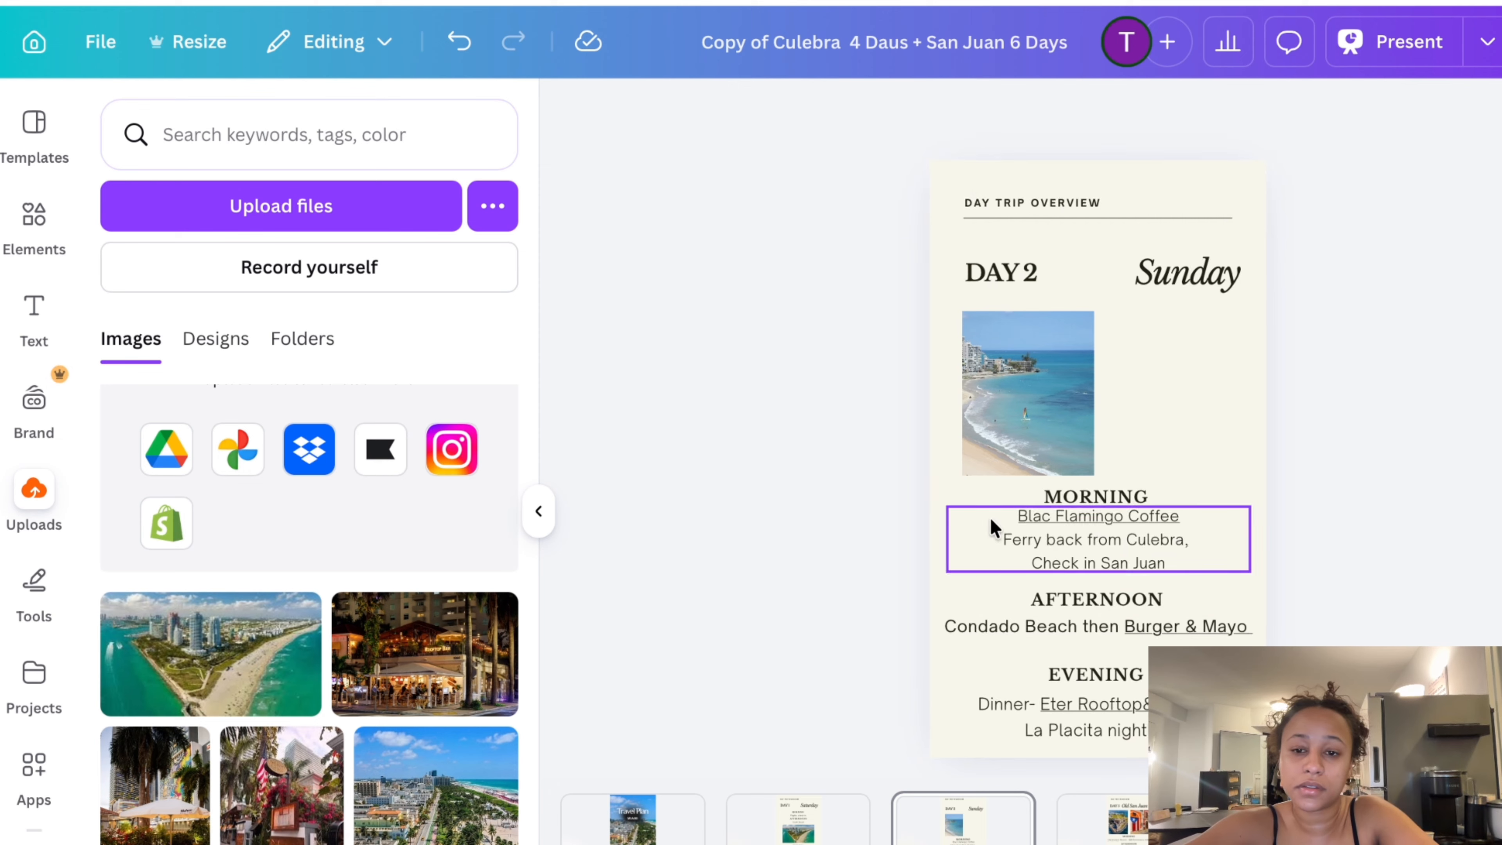
click(1025, 424)
key(Delete)
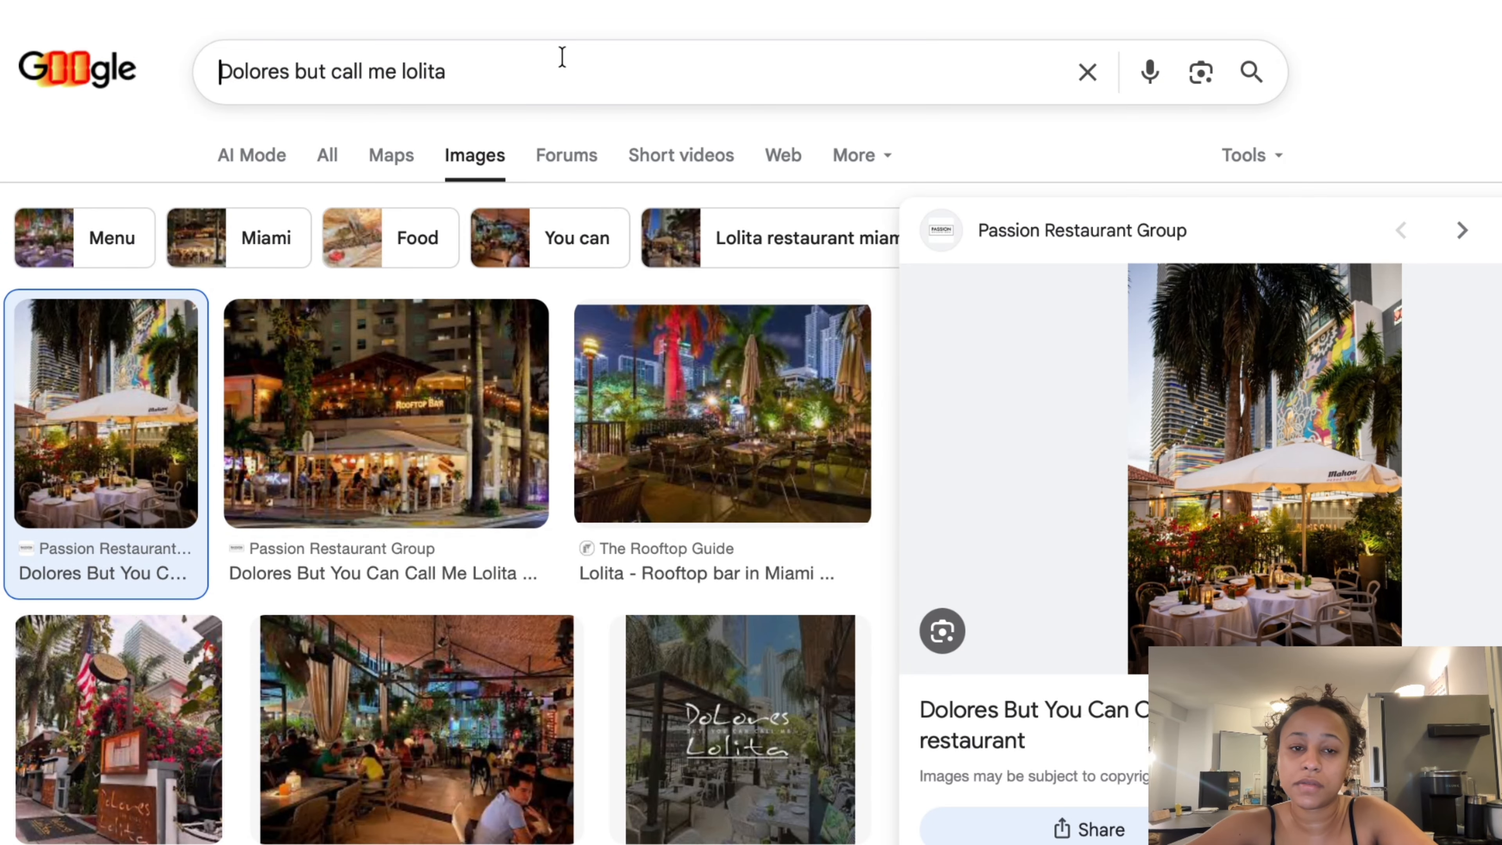
Switch to Google Images, search for "kybba" and open the portrait with the orange background
triple_click(561, 57)
text(kybba)
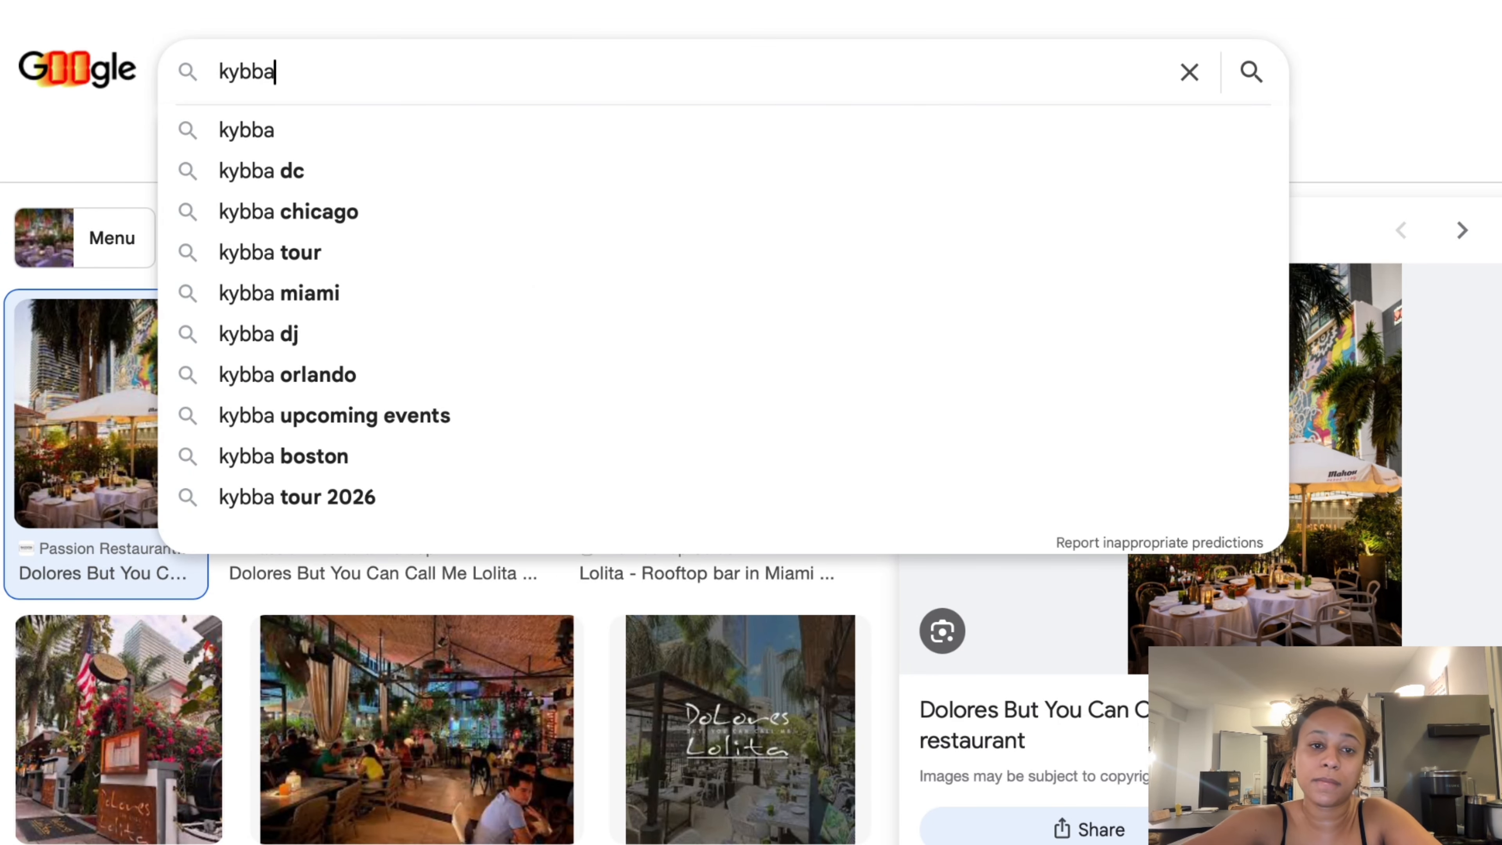
key(Return)
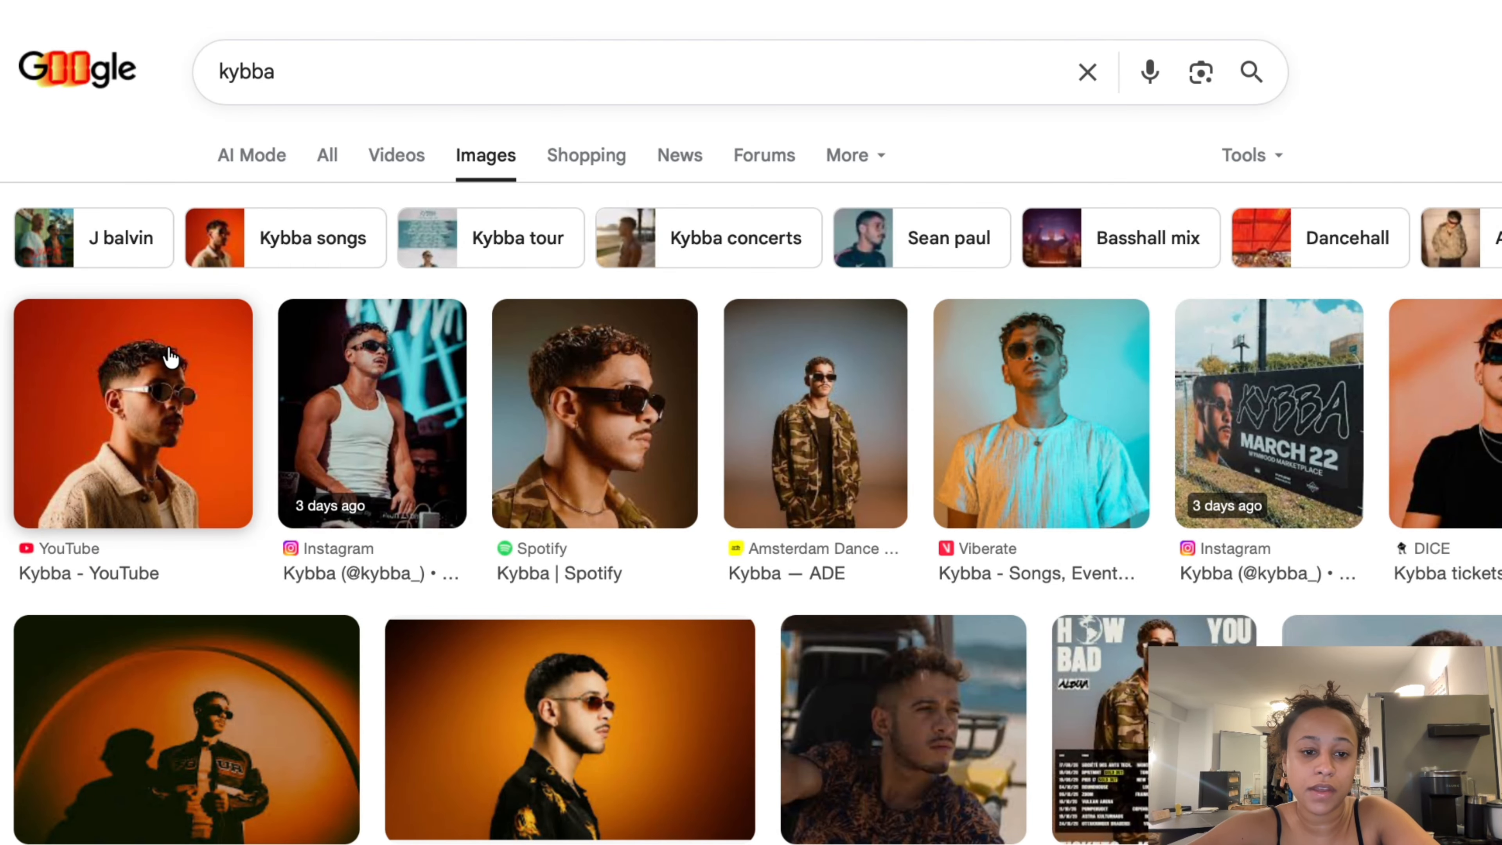
click(171, 358)
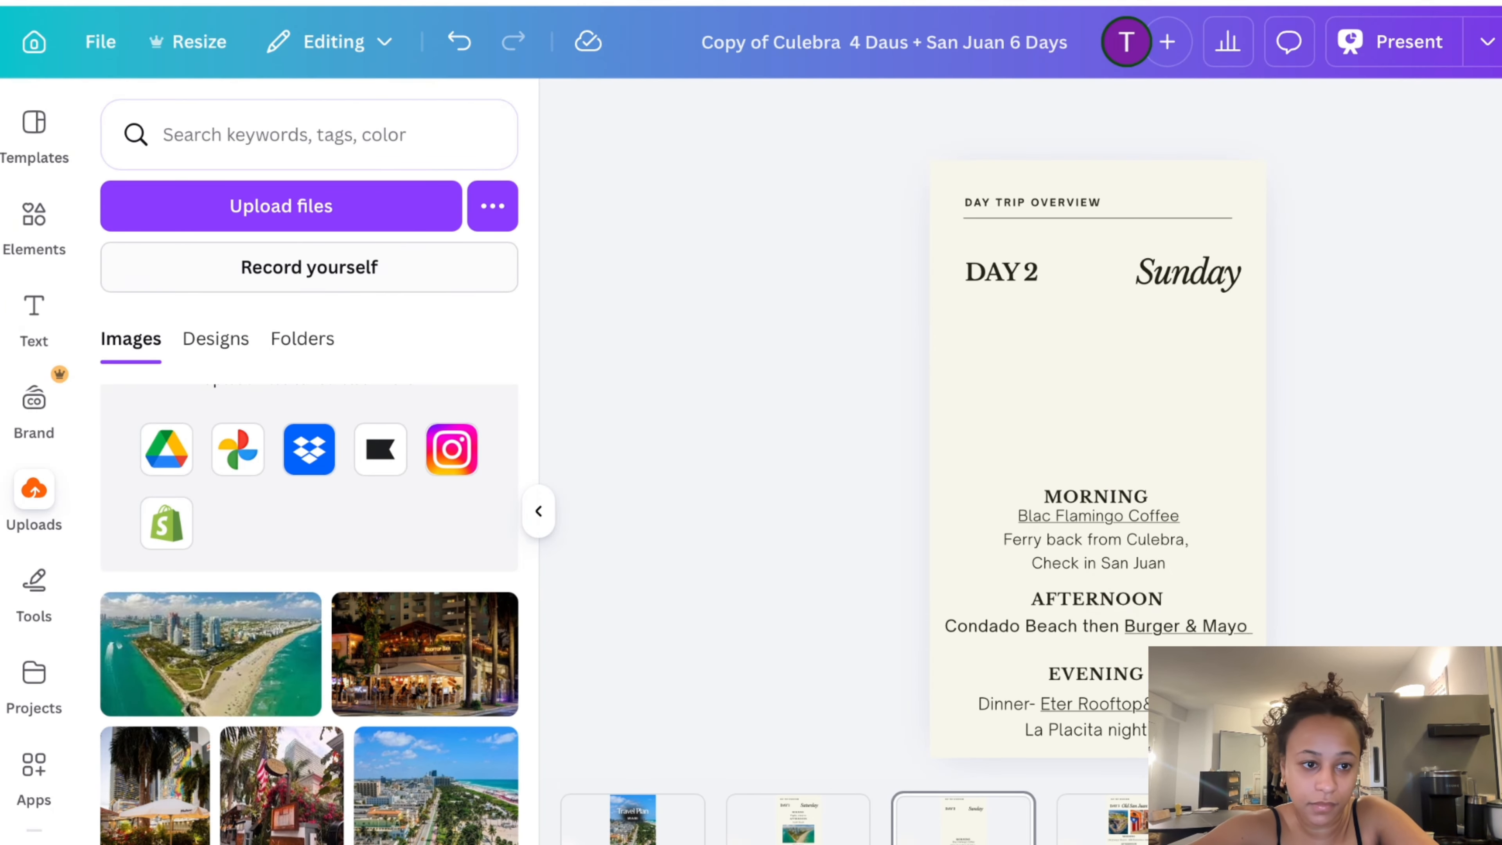
Upload the Kybba portrait to Canva, place it under the DAY 2 title and shrink it to fit above the Morning heading
drag(291, 679, 257, 695)
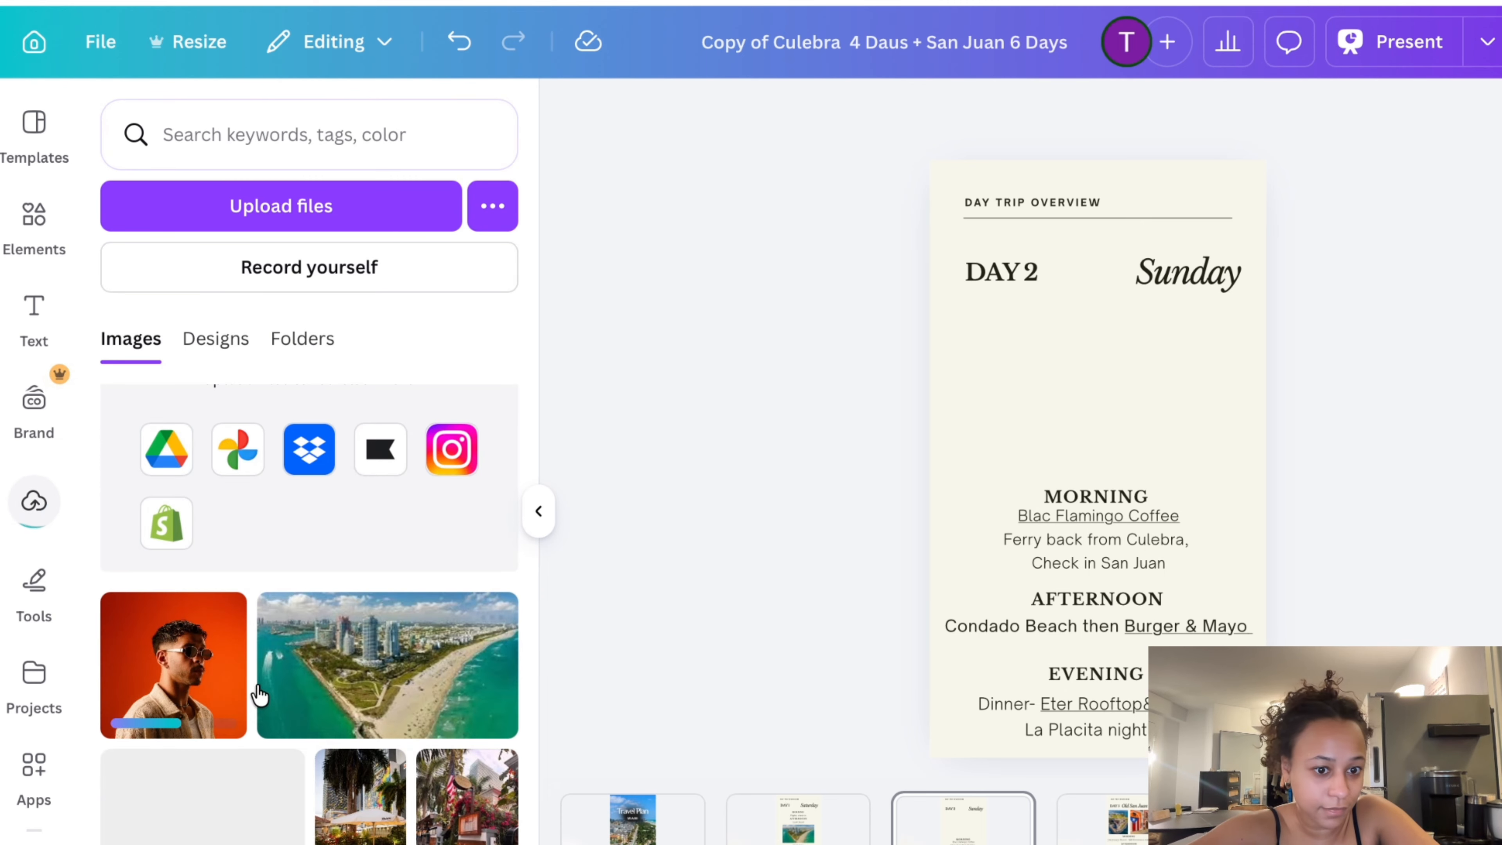
click(168, 669)
drag(1035, 403, 1090, 355)
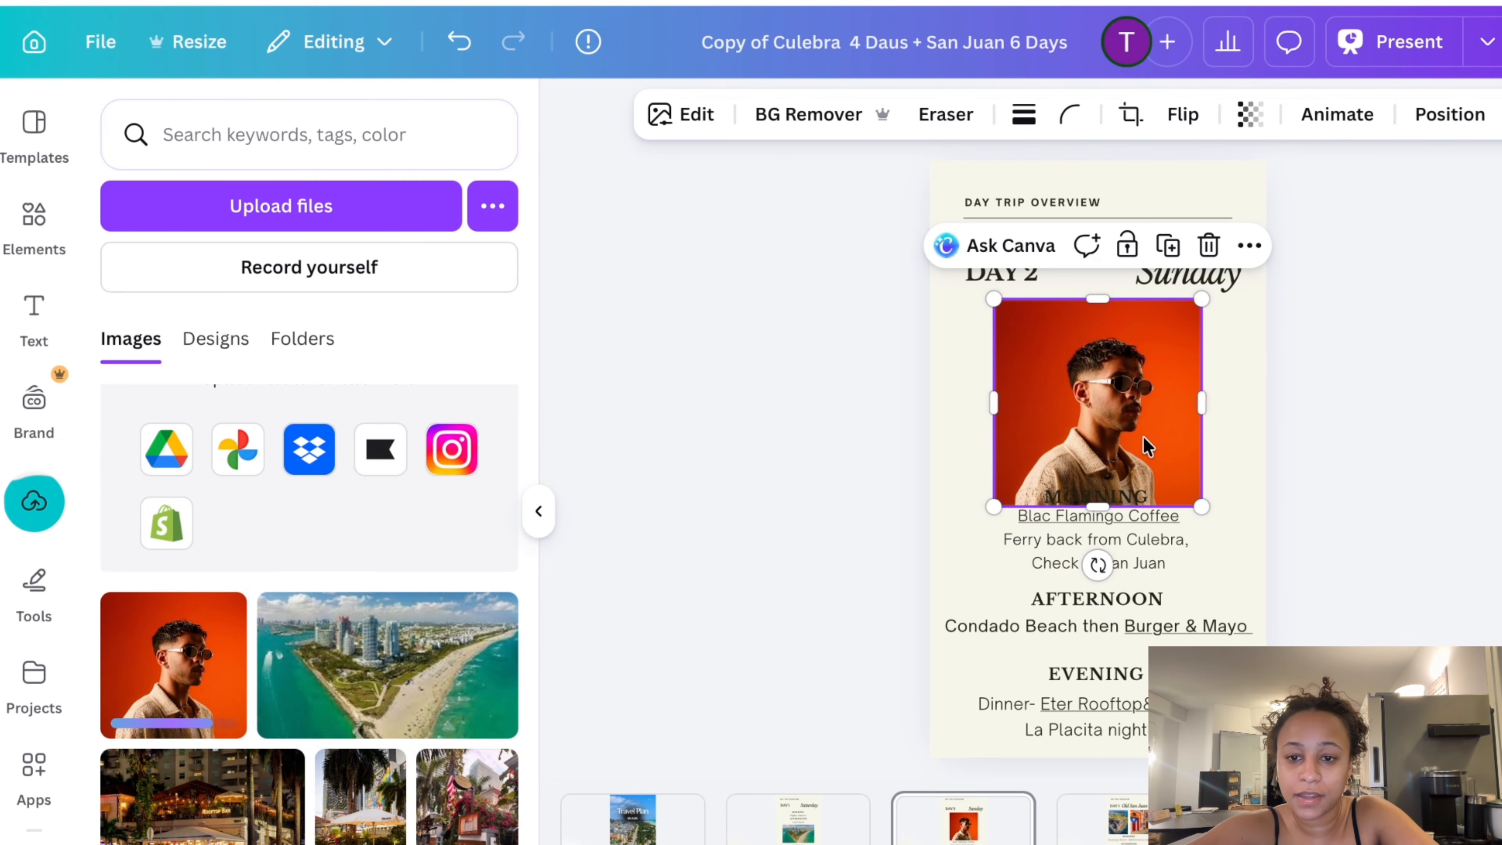
drag(1201, 507, 1144, 439)
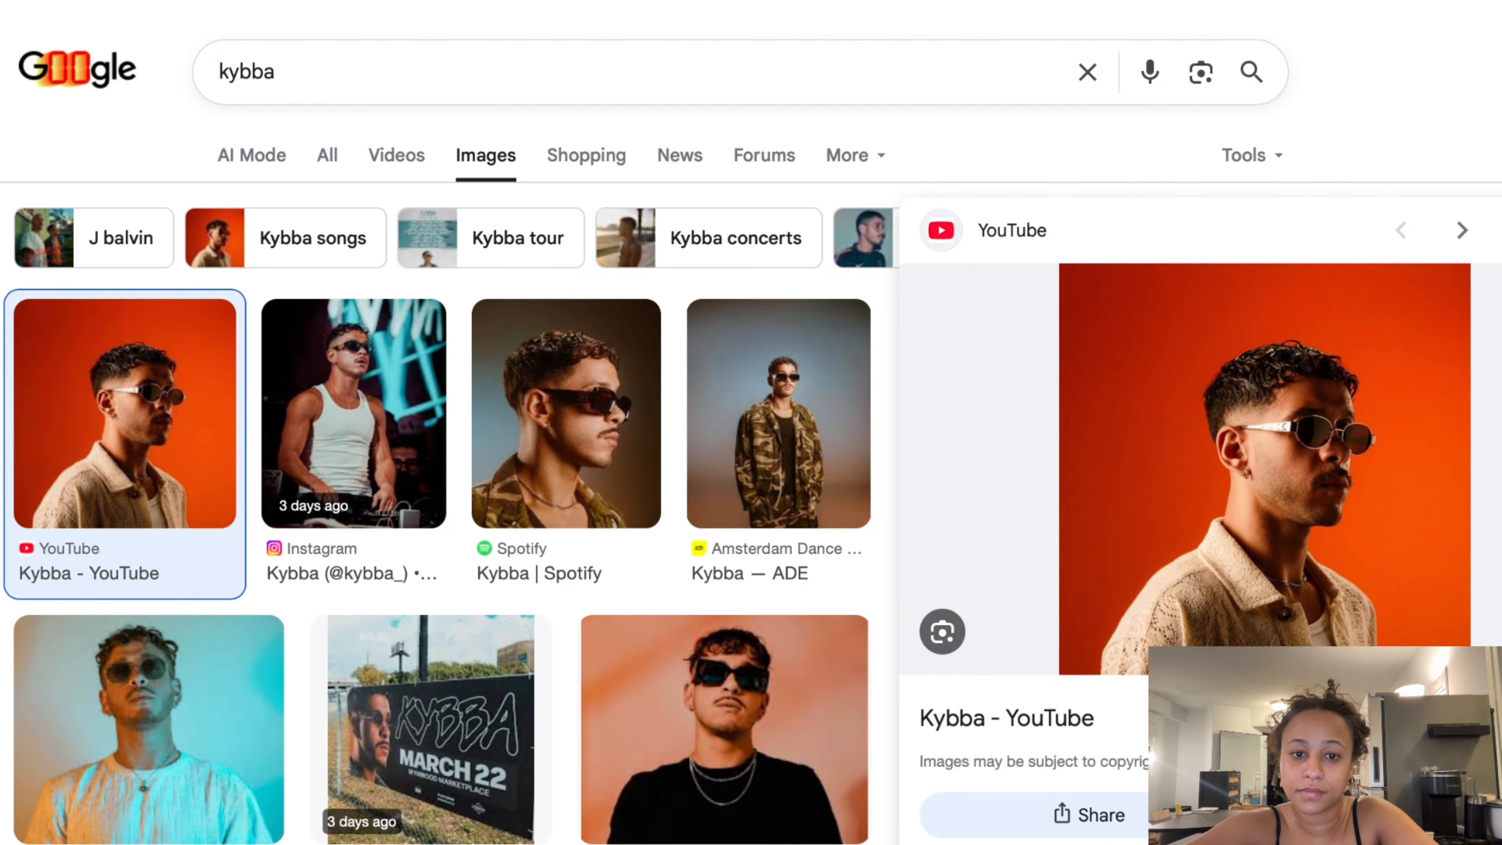
Search Google Images for "kybba punto parlante" and open the Punto Parlante session image
click(554, 64)
text(punto)
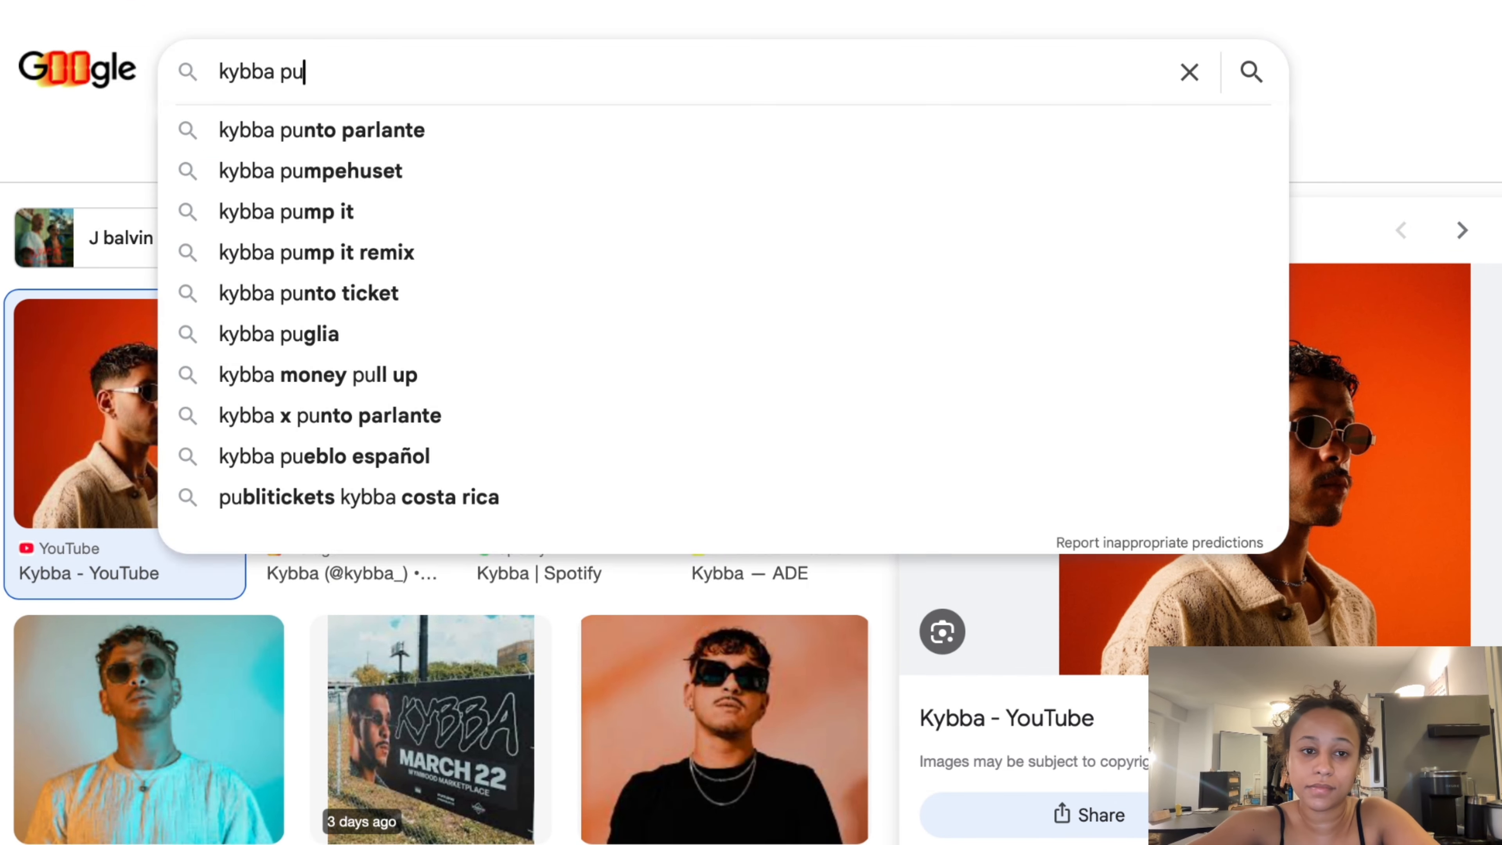
click(550, 132)
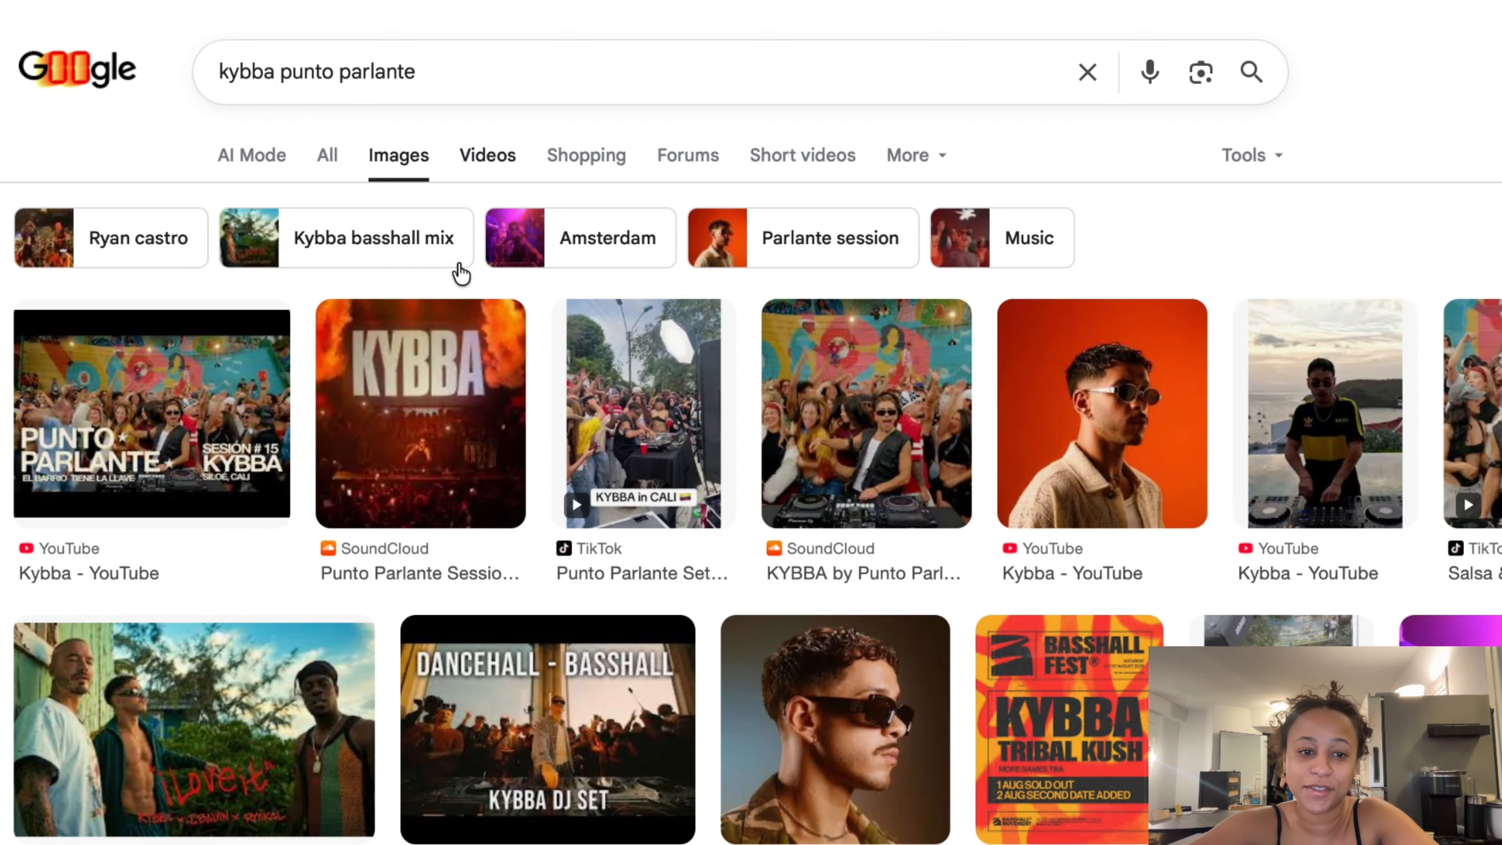
click(204, 418)
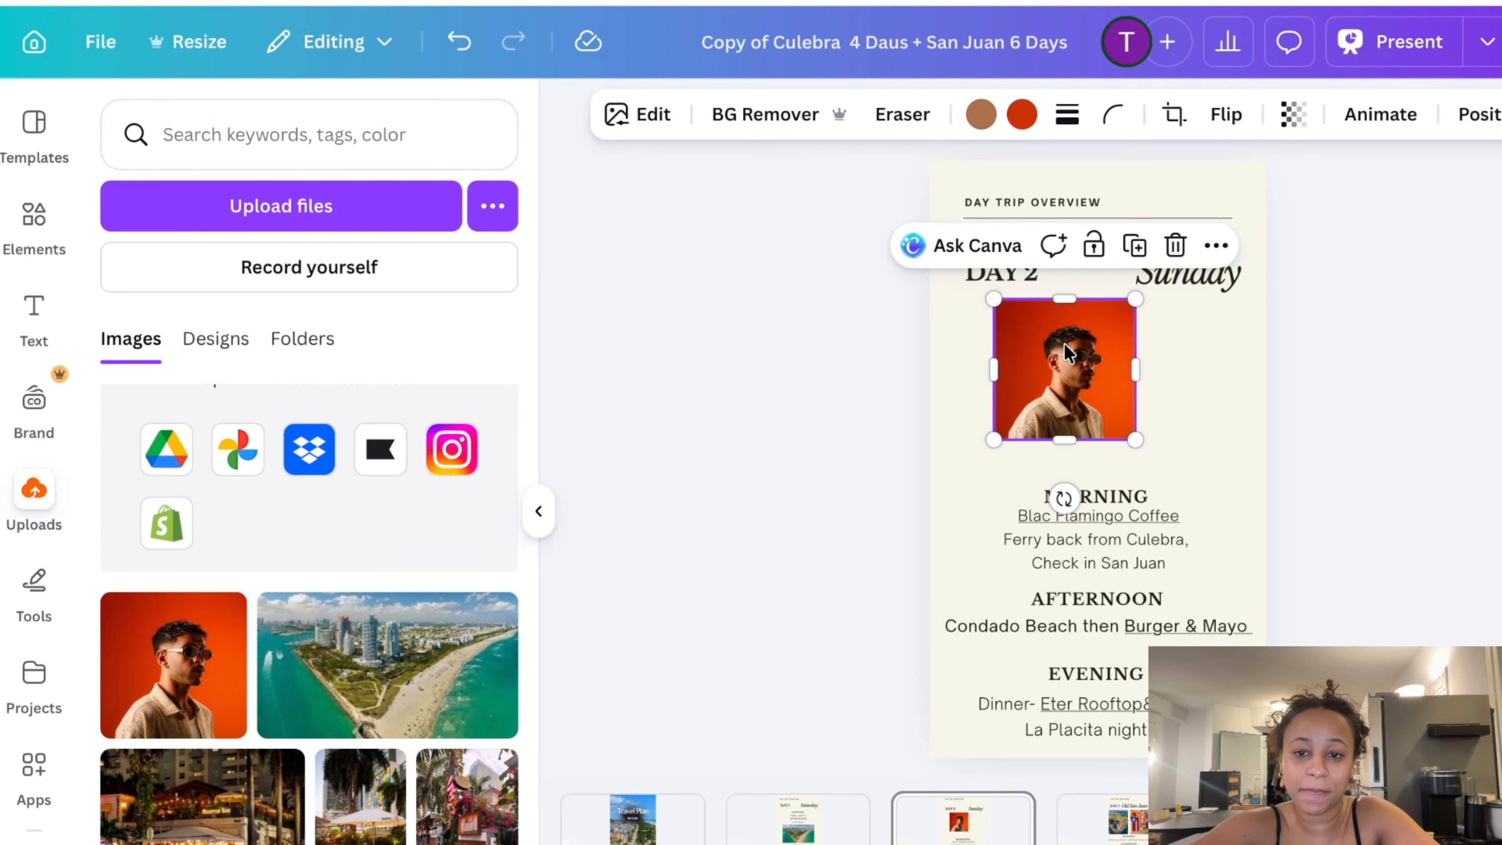
Upload the Punto Parlante Kybba image to Canva and place it under the DAY 2 title instead of the portrait
click(288, 225)
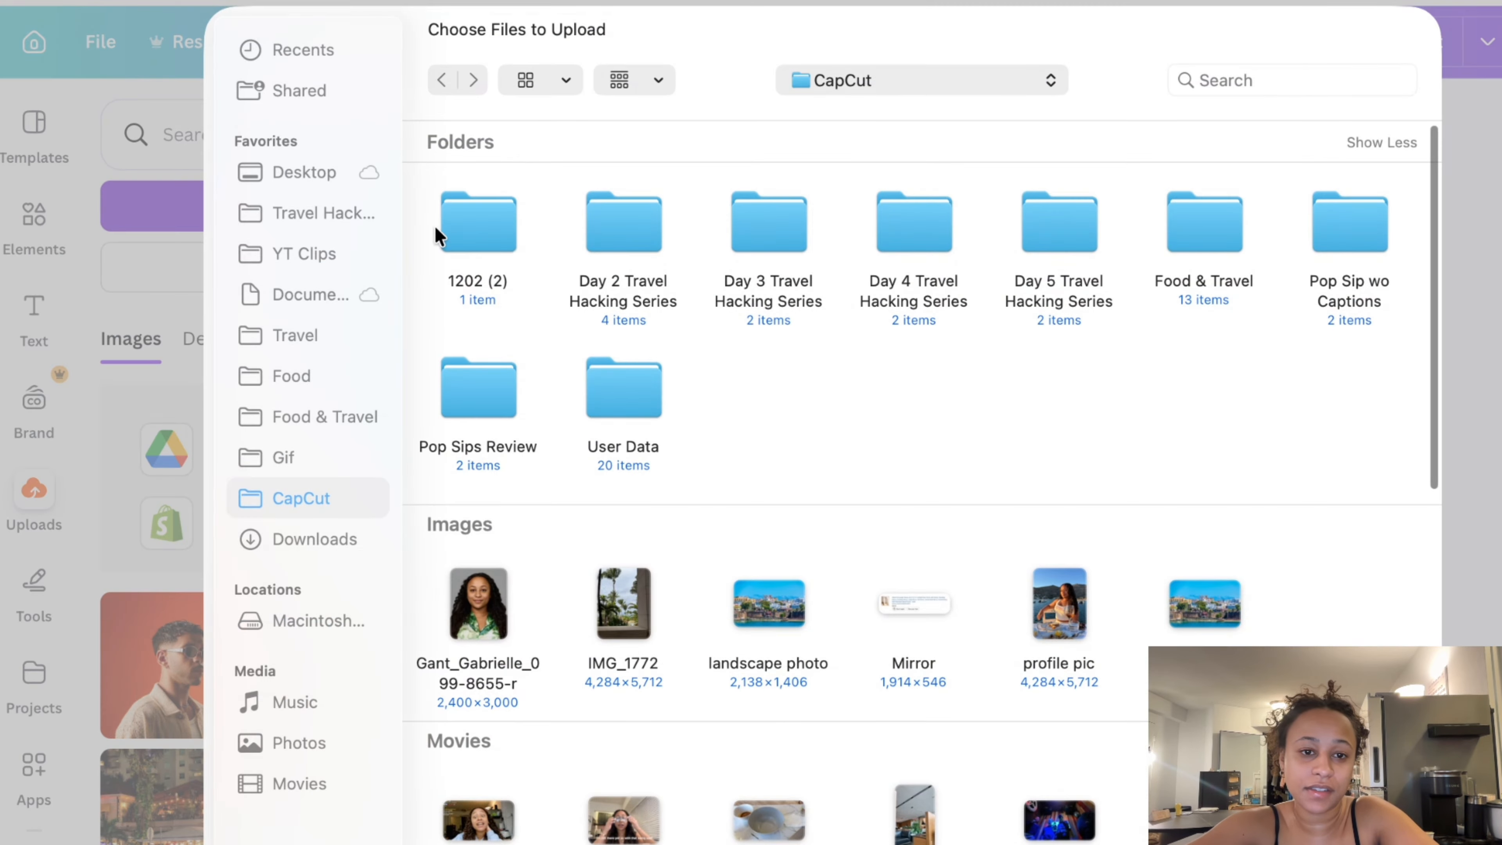
click(329, 48)
click(495, 208)
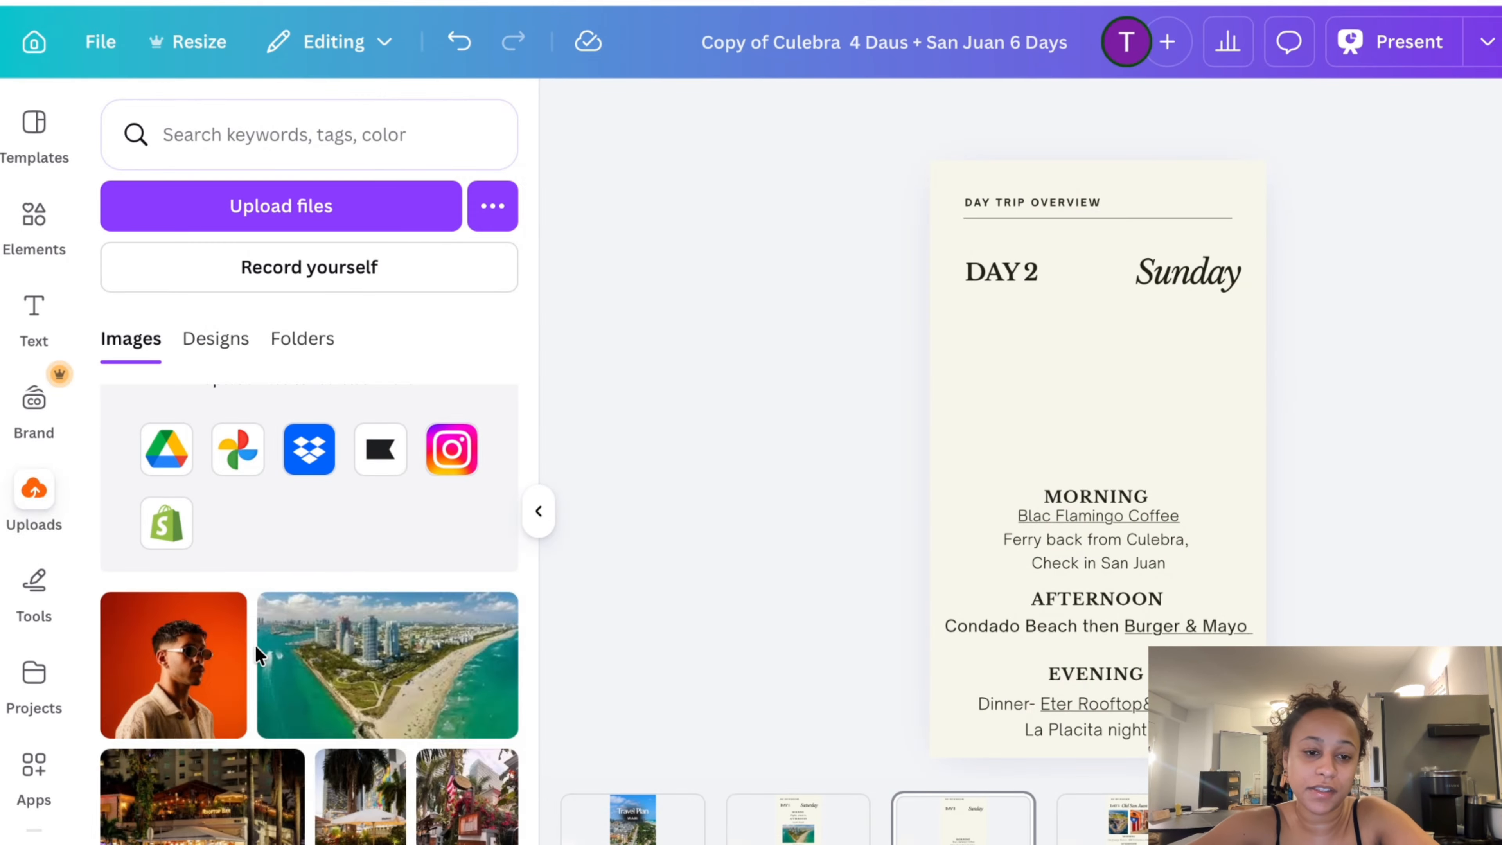
drag(255, 646, 1069, 384)
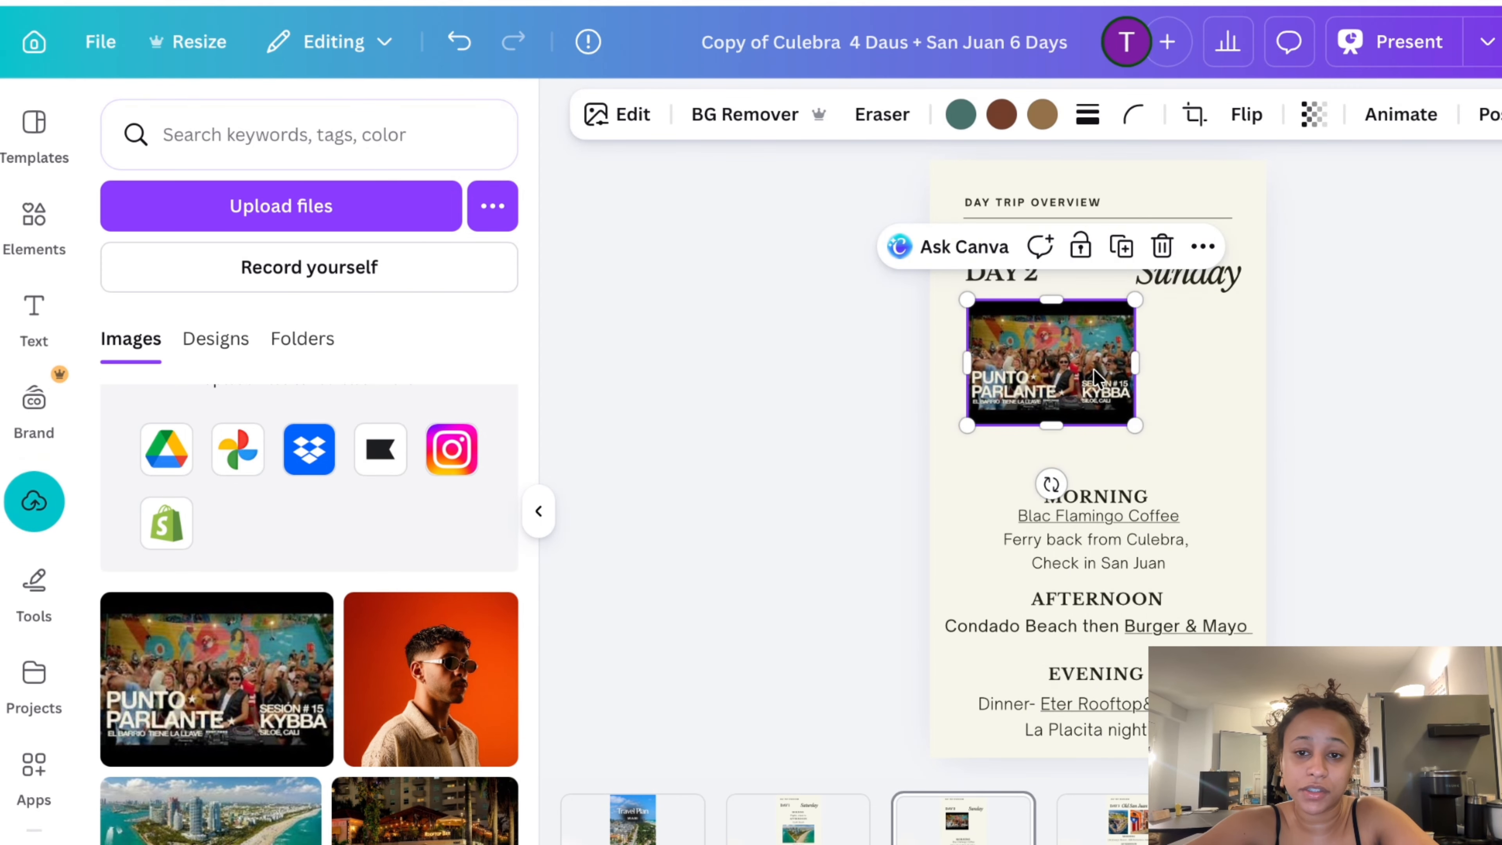
Crop the Punto Parlante Kybba image to 16:9, then enlarge and centre it under the DAY 2 title
double_click(1093, 369)
click(500, 397)
click(298, 414)
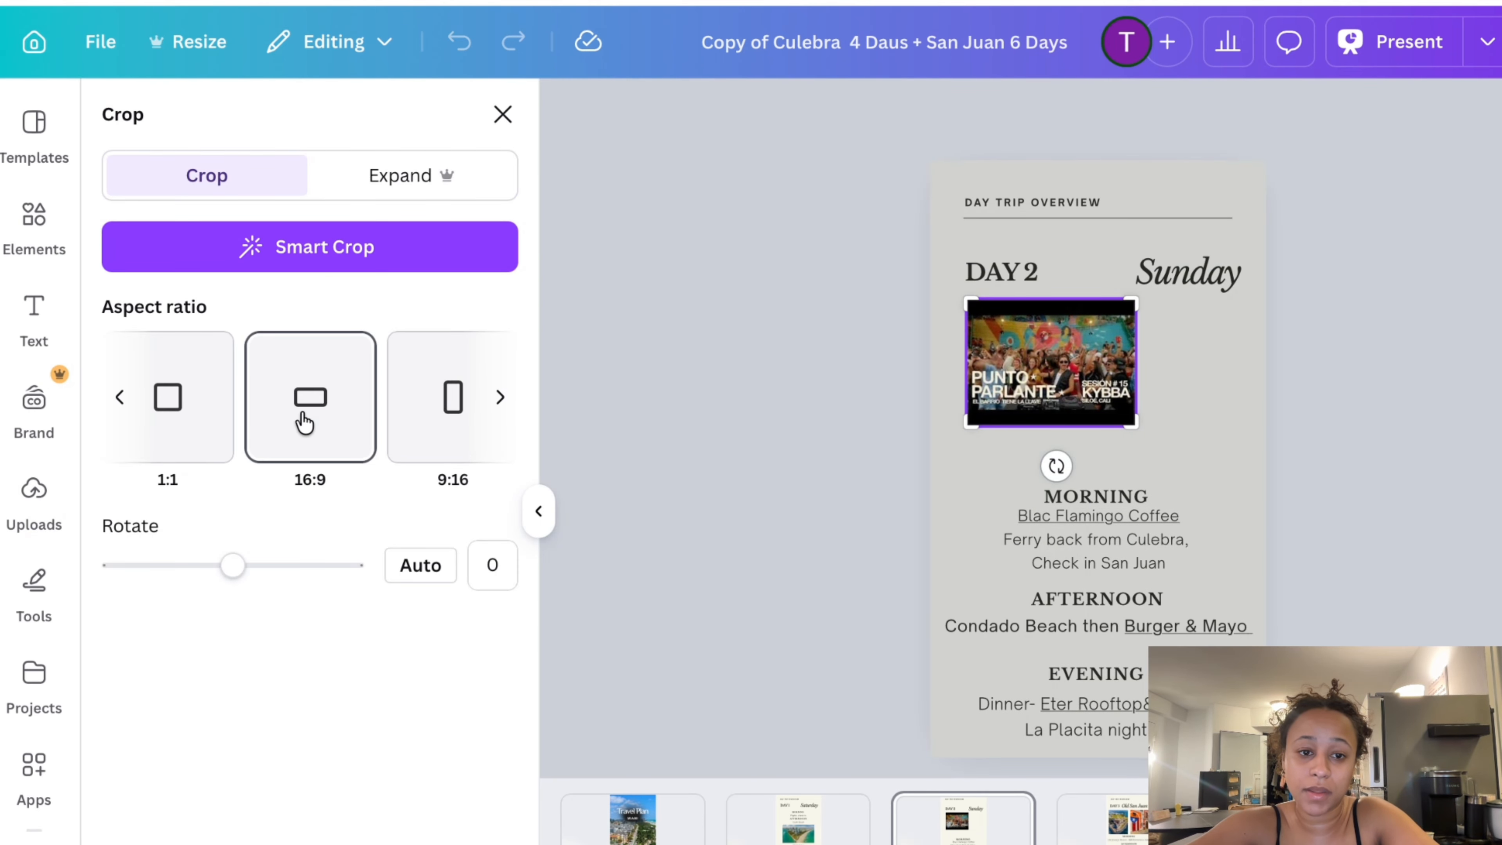
click(1221, 409)
drag(1134, 410, 1220, 458)
drag(1126, 385, 1131, 371)
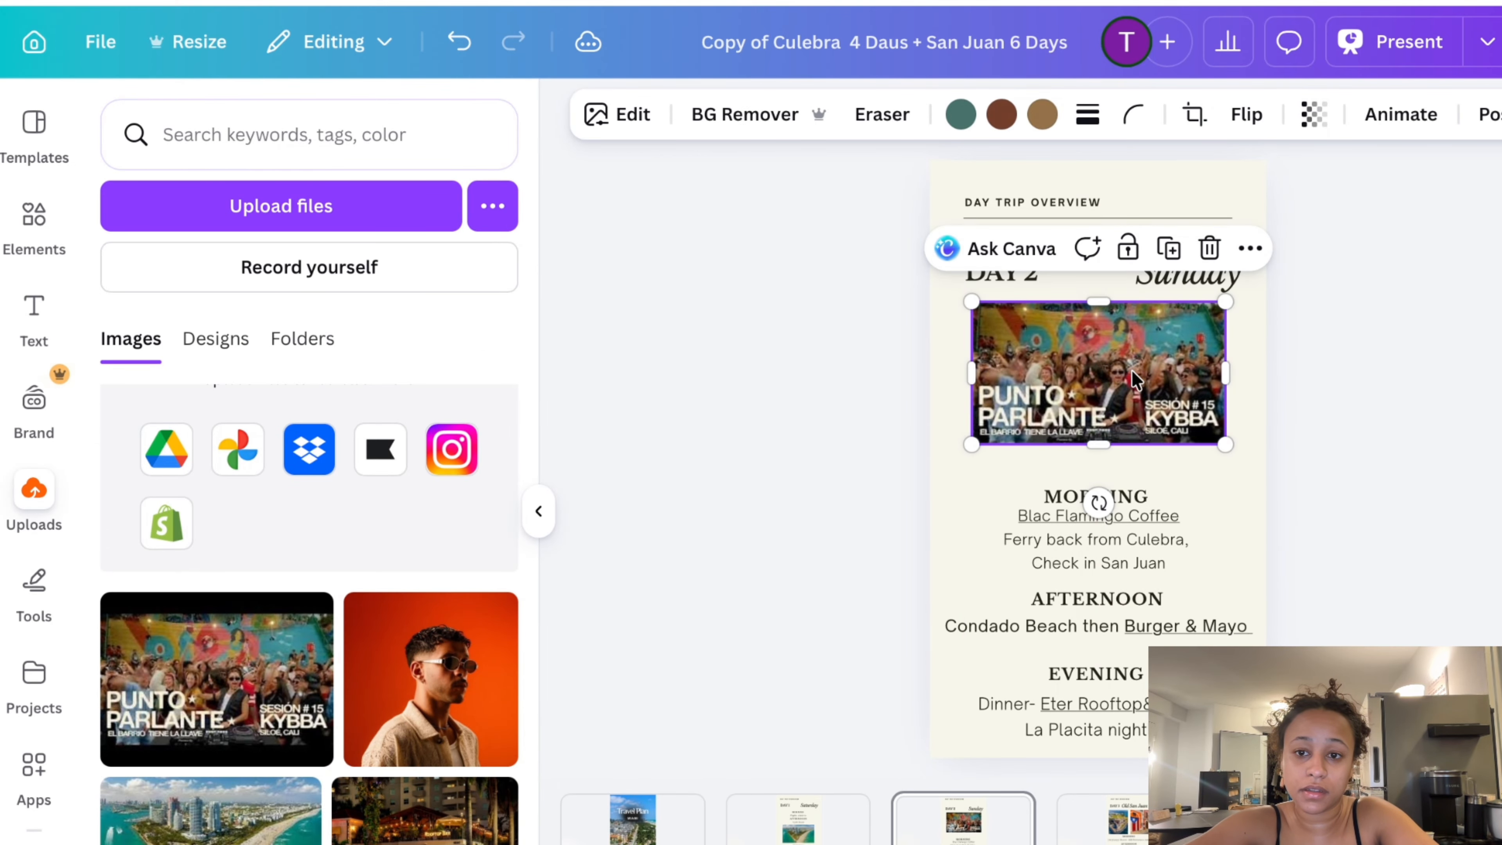
click(1378, 348)
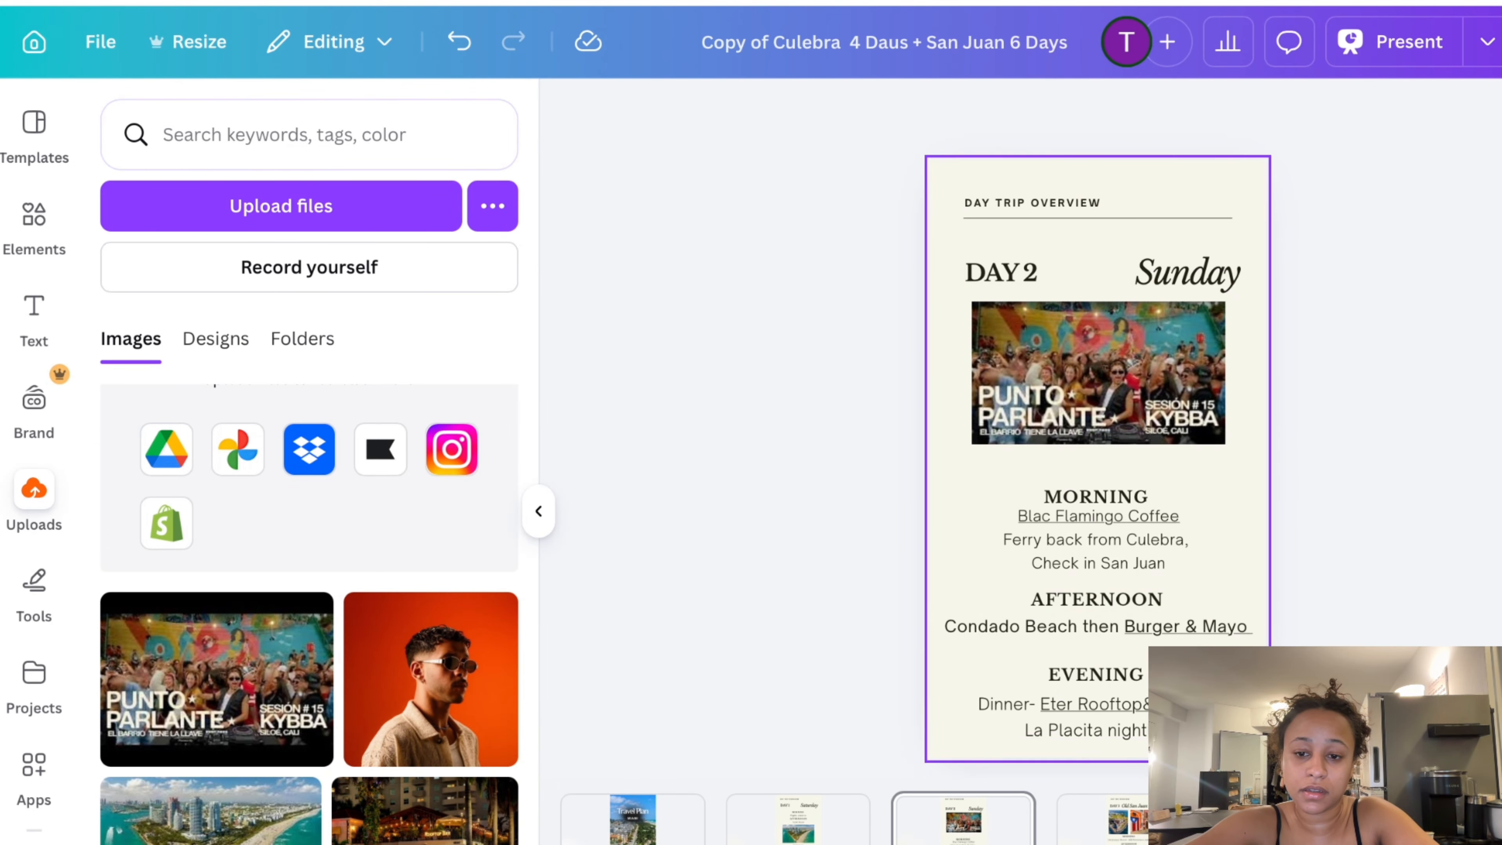
Move the Morning, Afternoon and Evening text blocks on the DAY 2 page up slightly, closer to the image
drag(961, 462, 1076, 710)
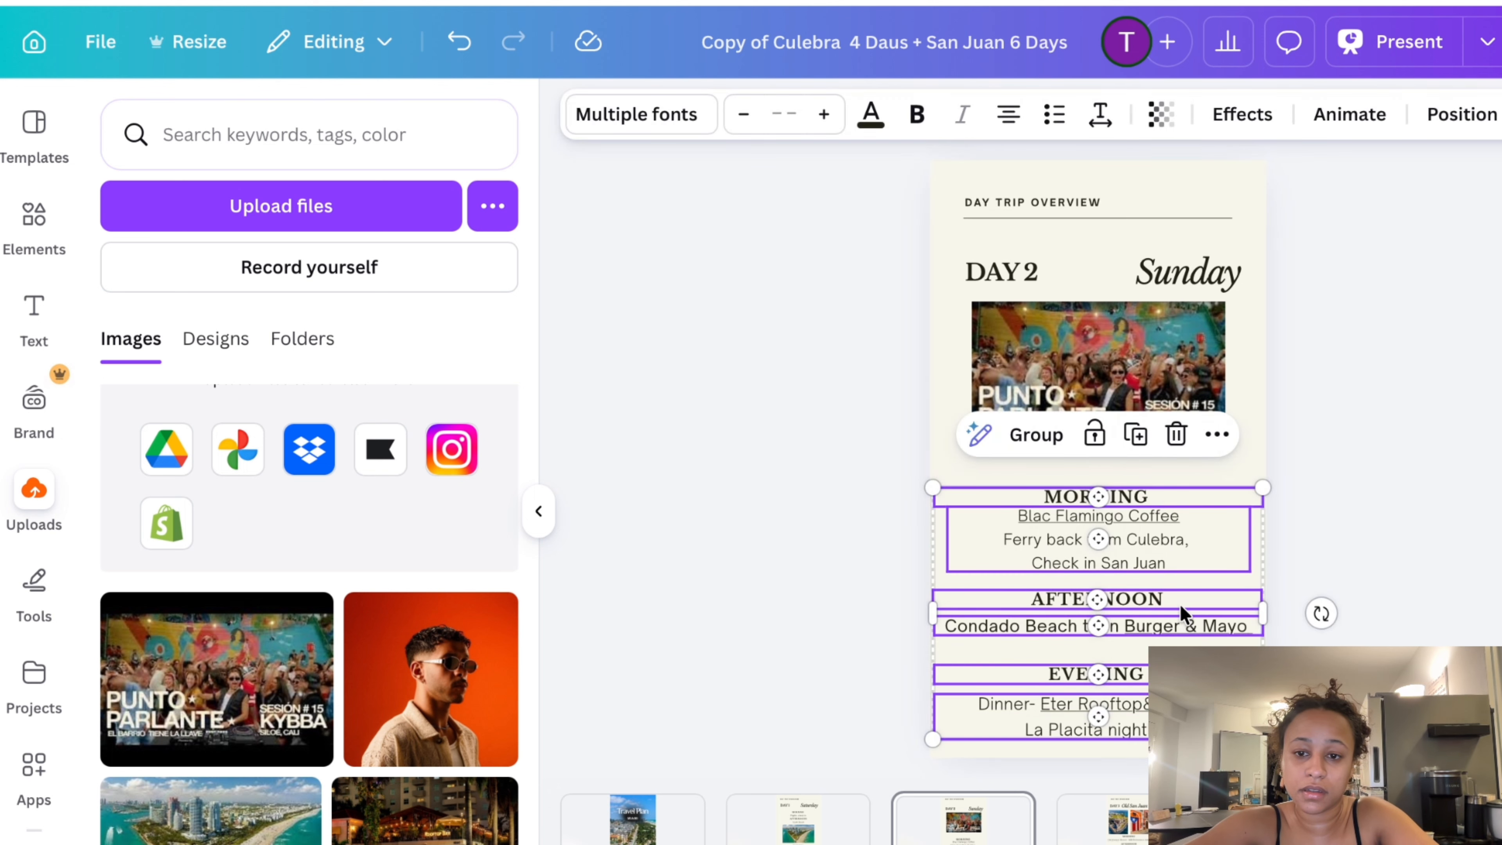
drag(1181, 613, 1182, 597)
click(1381, 540)
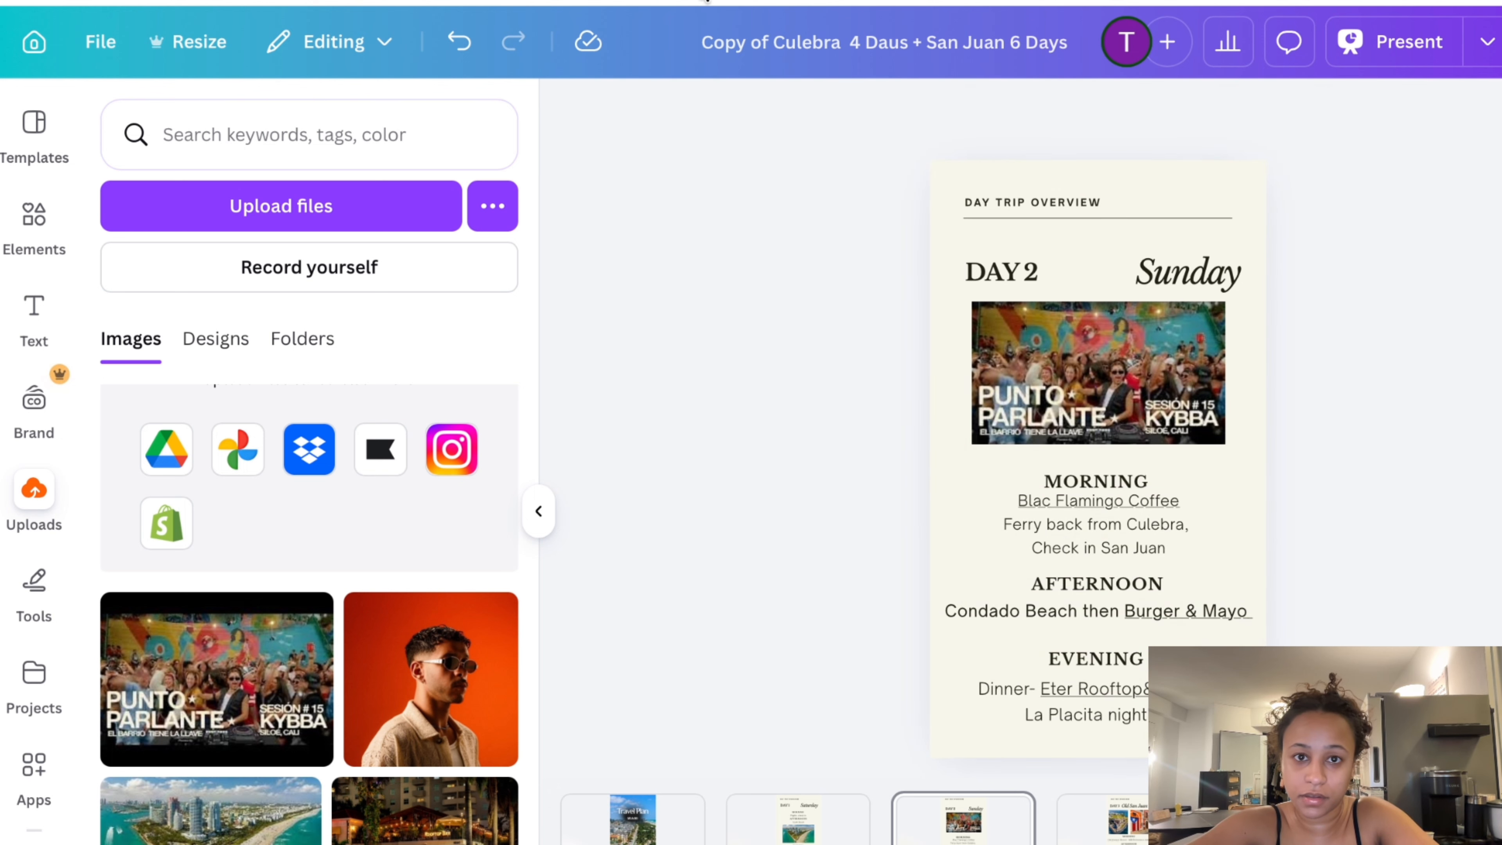
Check the Miami spreadsheet, then search Google Images for "bistro cafe miami food"
click(903, 2)
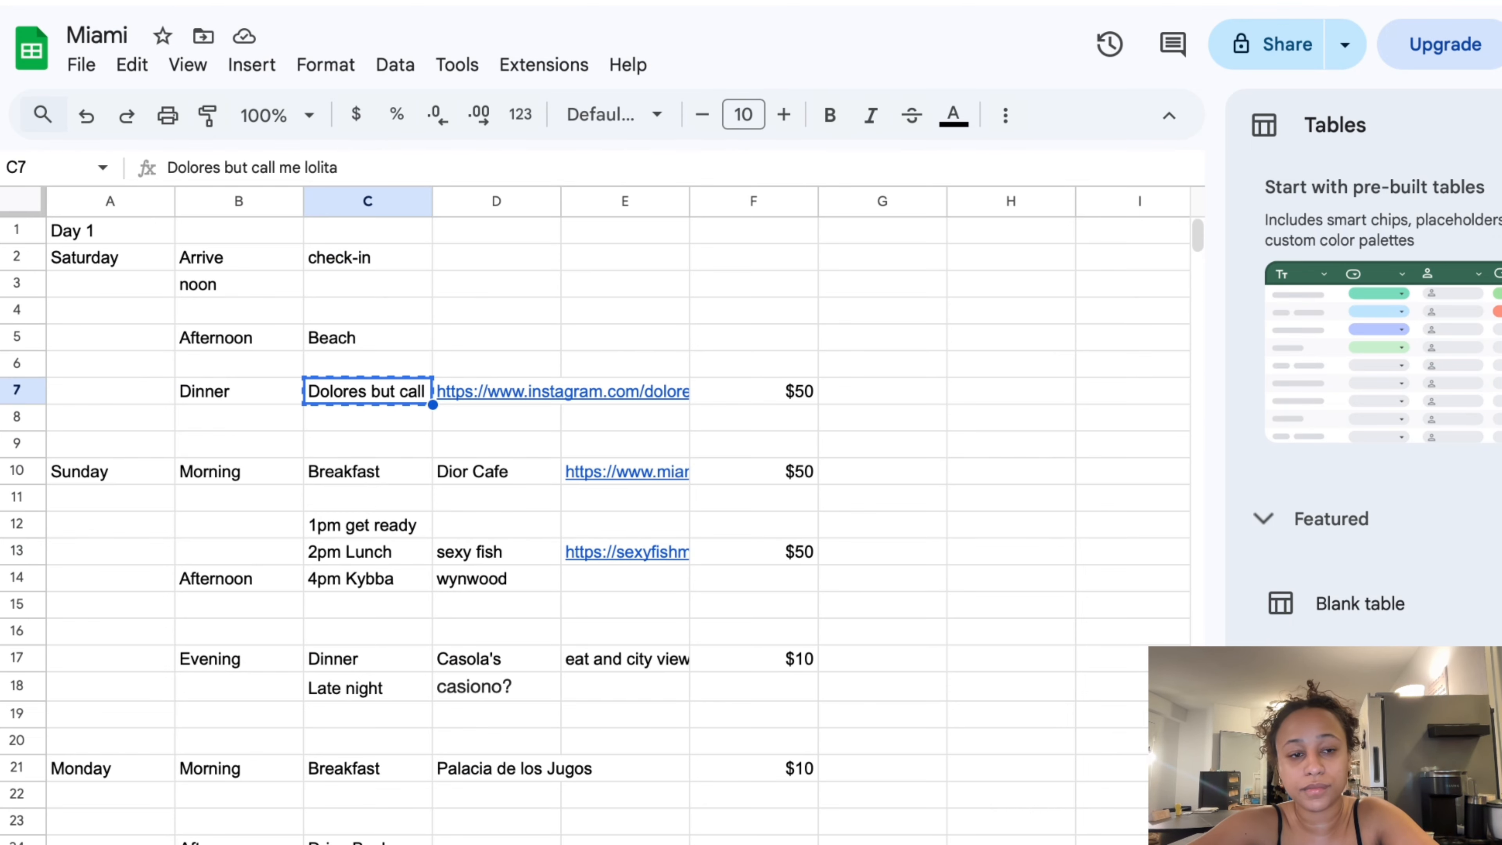
click(1450, 2)
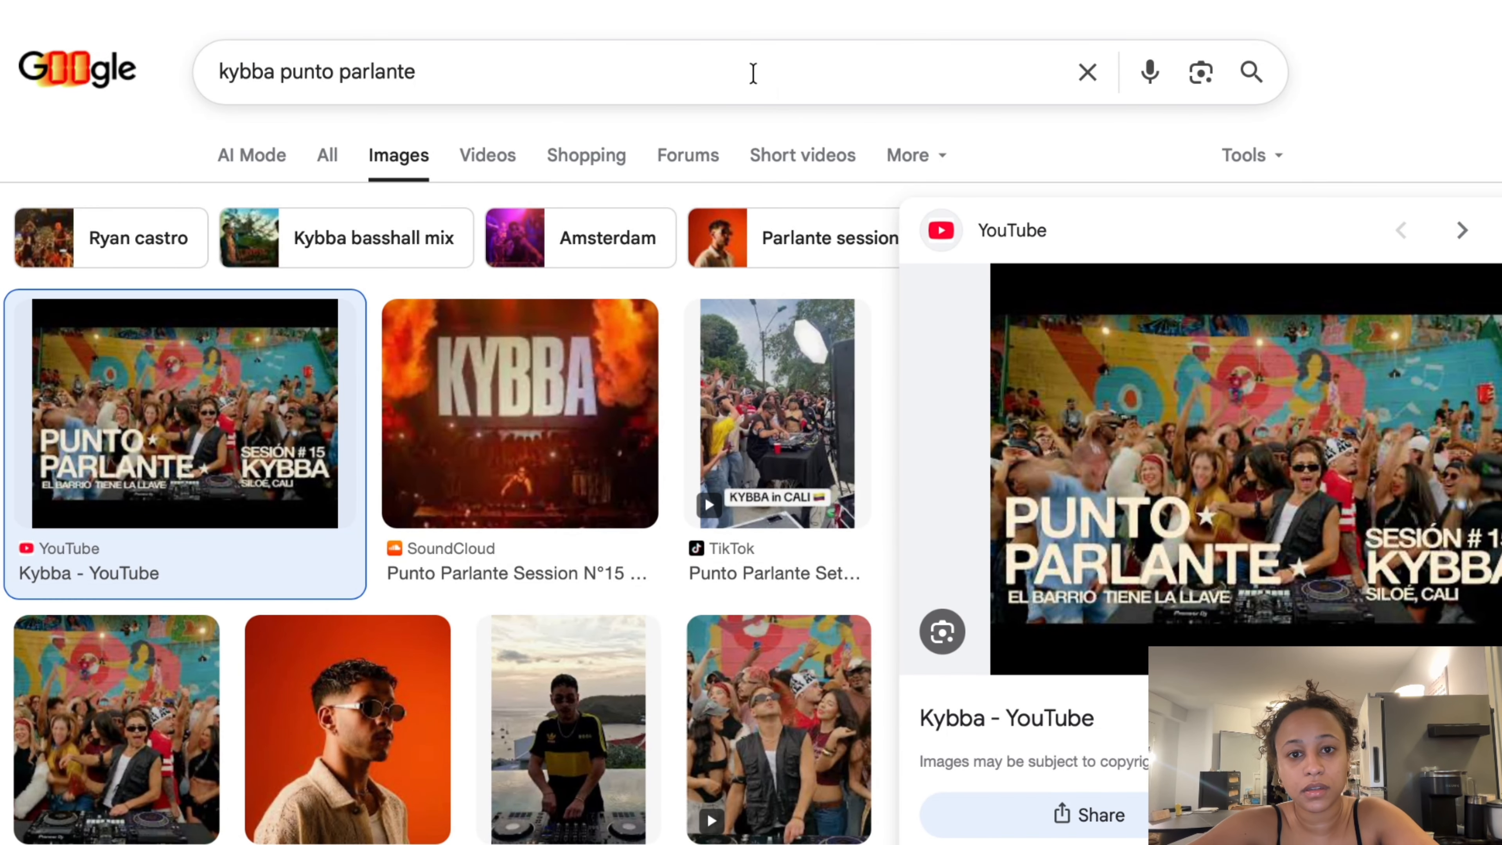
triple_click(753, 73)
text(br)
key(BackSpace)
text(si)
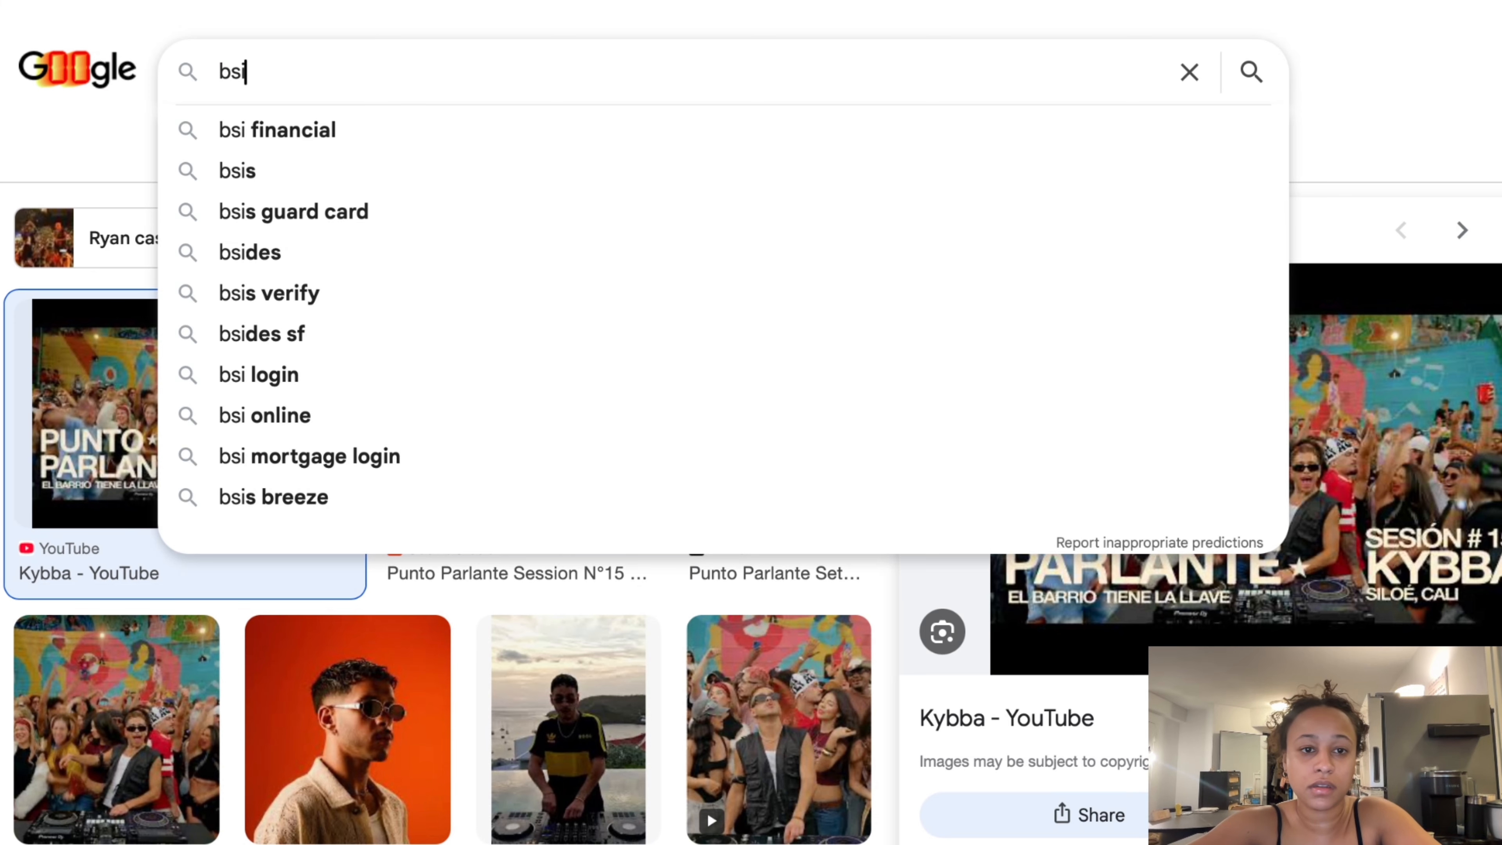
key(BackSpace)
key(BackSpace)
text(istro)
click(771, 131)
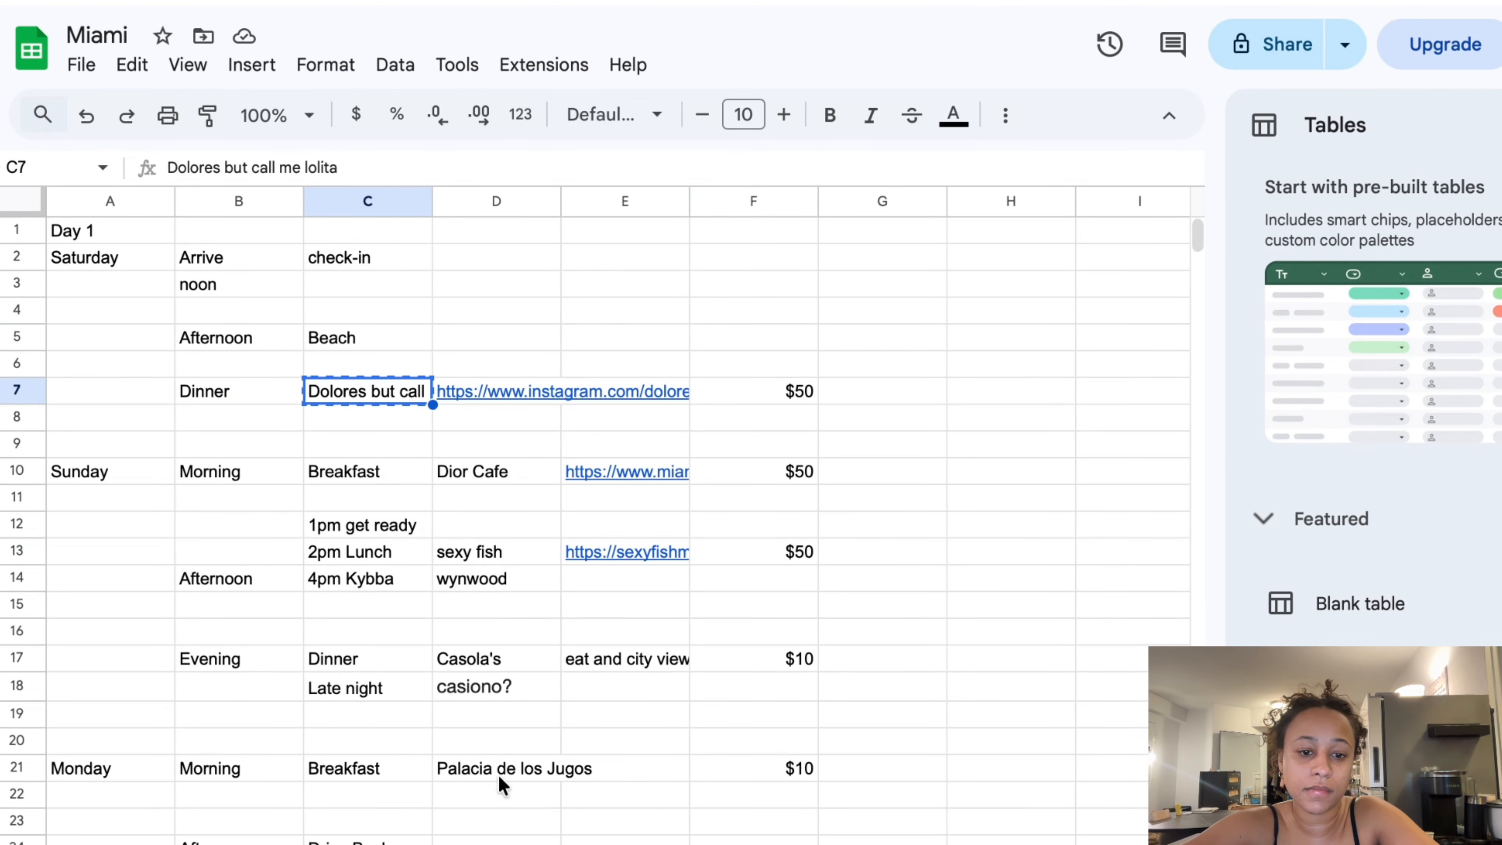
Switch to the Miami spreadsheet and replace Monday's breakfast place, Palacia de los Jugos, with "Bistro Cafe"
double_click(500, 779)
text(B)
triple_click(500, 778)
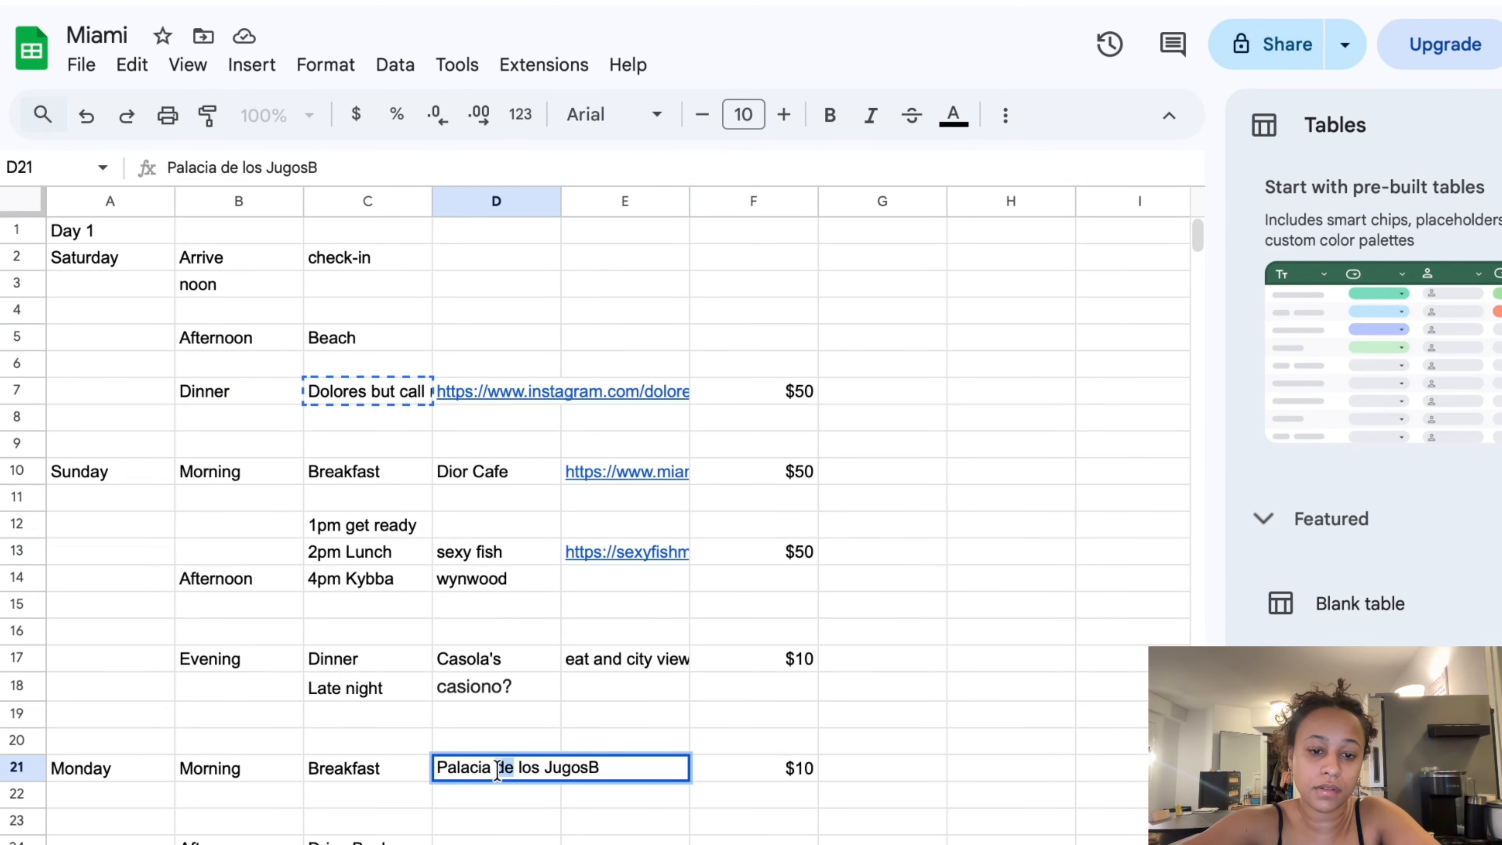
text(Bistro C)
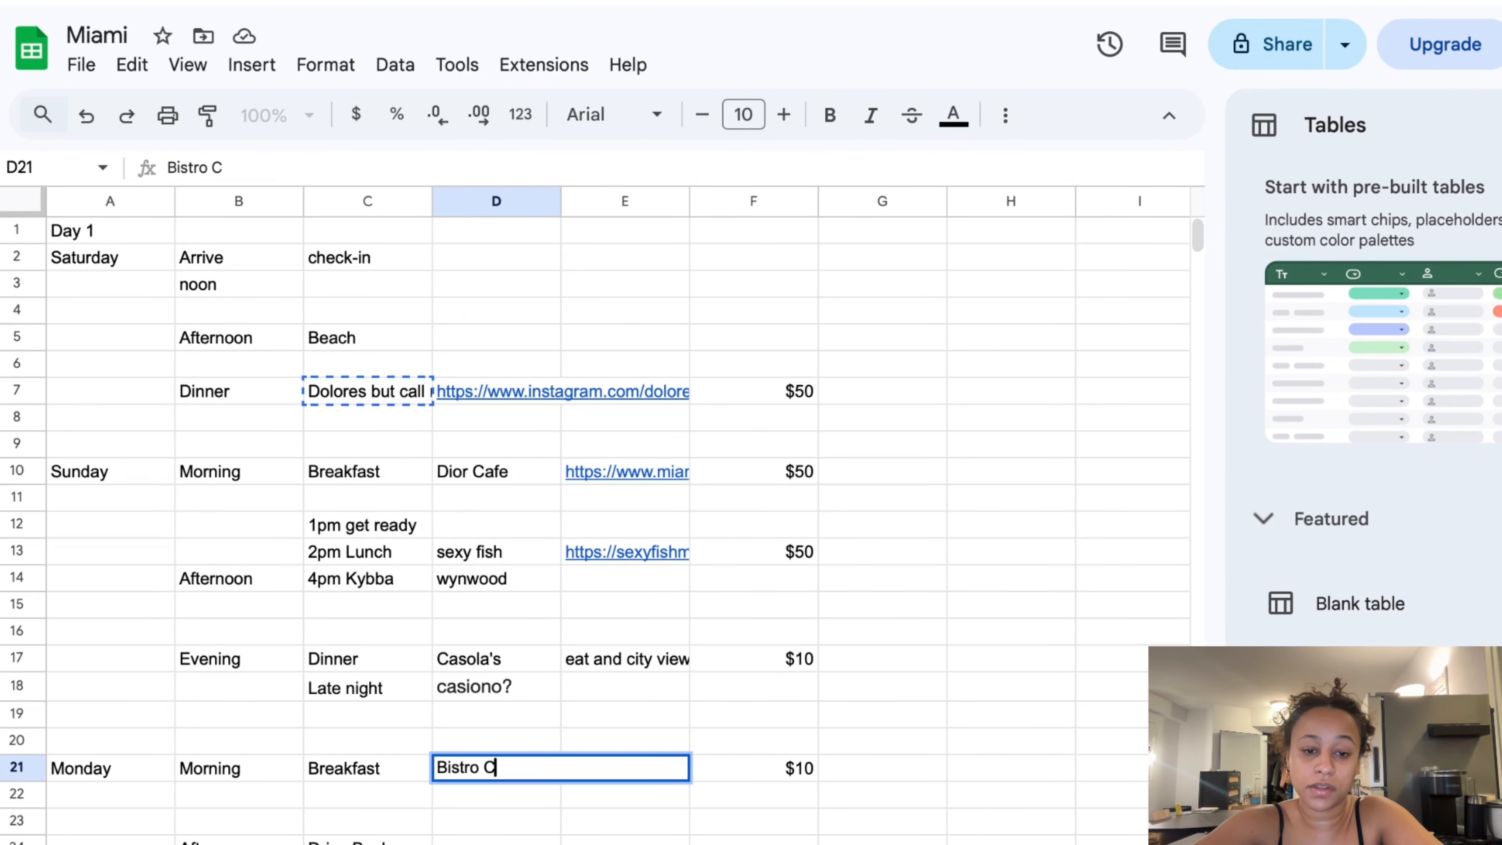
text(afe)
key(Return)
Set the cost of Monday's breakfast to $20
double_click(753, 777)
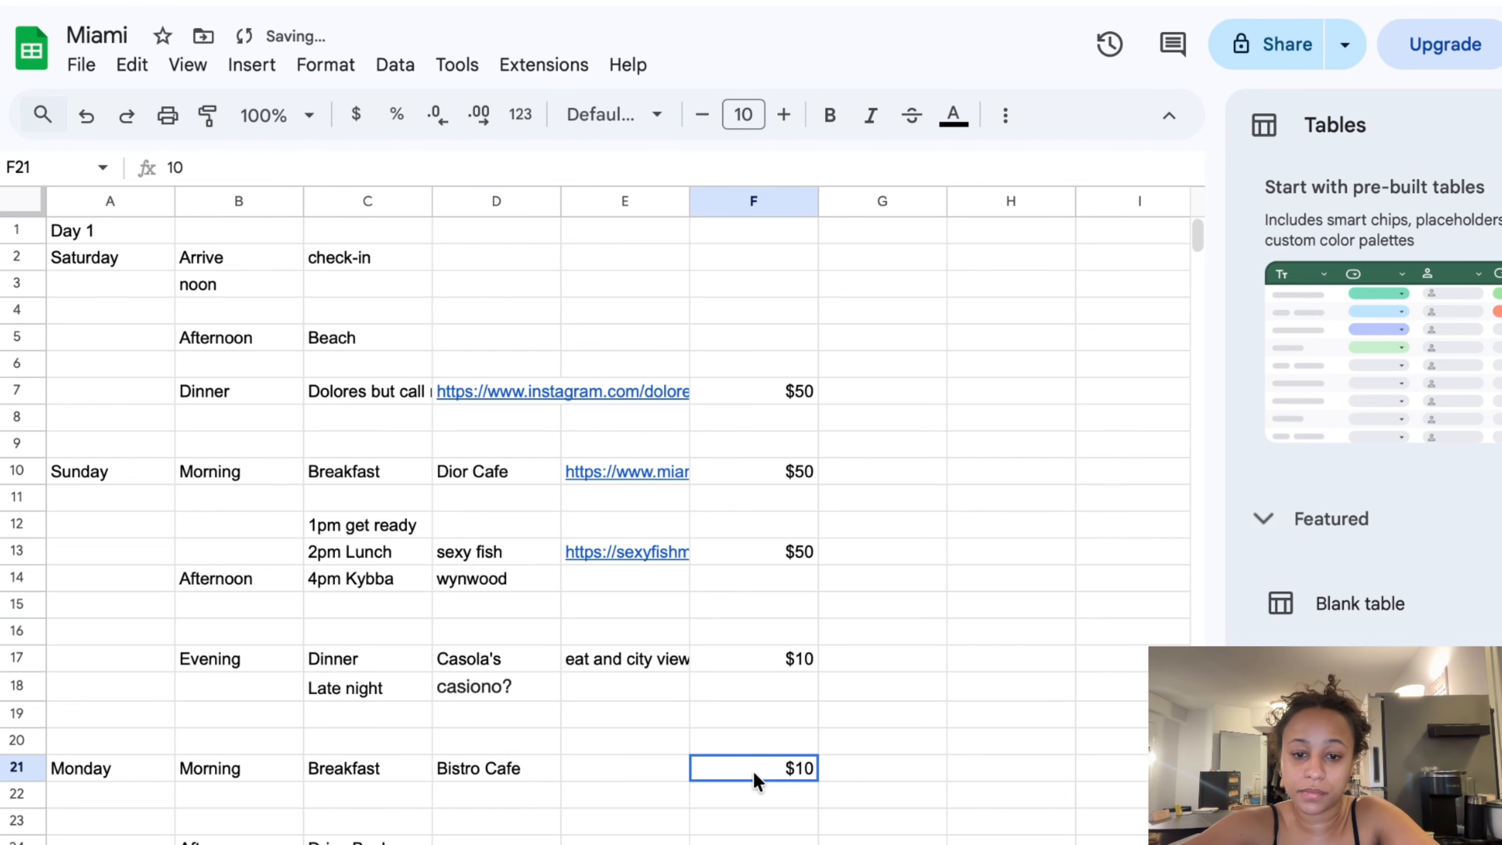
key(BackSpace)
key(BackSpace)
text($20)
key(Return)
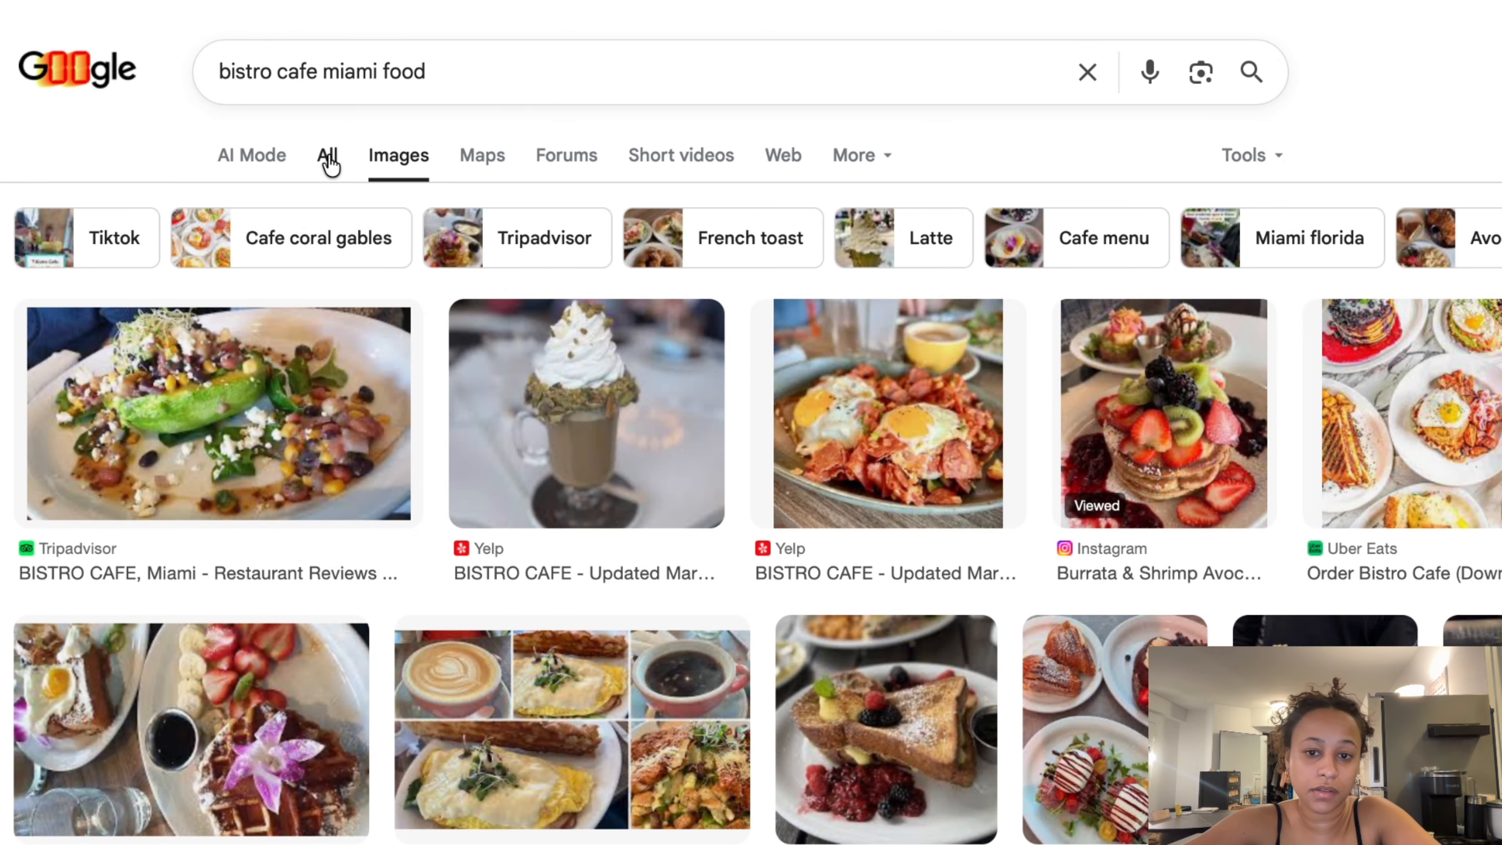
In the bistro cafe image results, open and save the berry pancake photo and the whipped-cream coffee photo
click(327, 156)
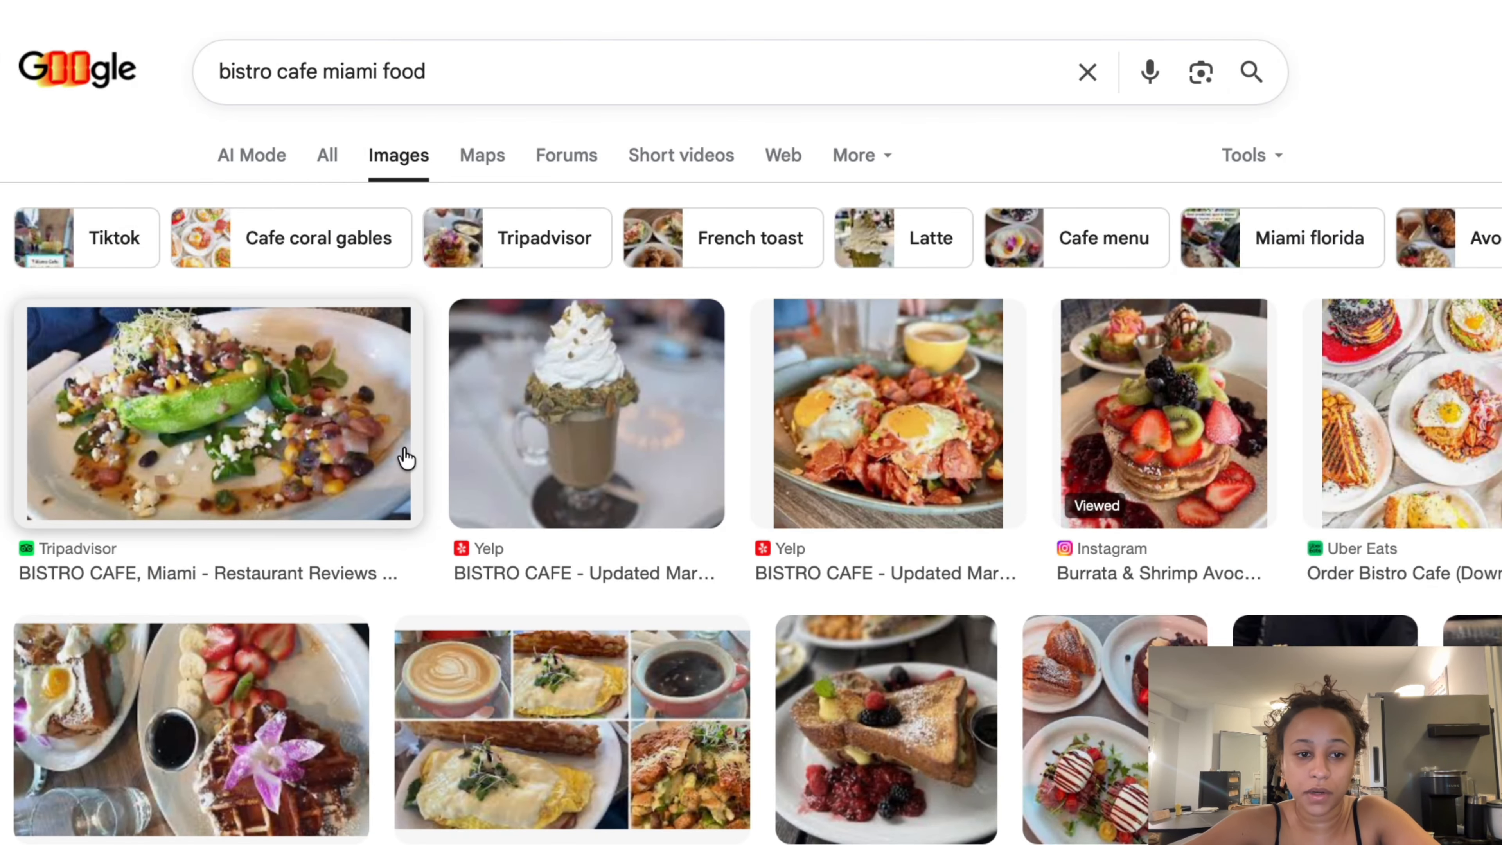
click(1138, 360)
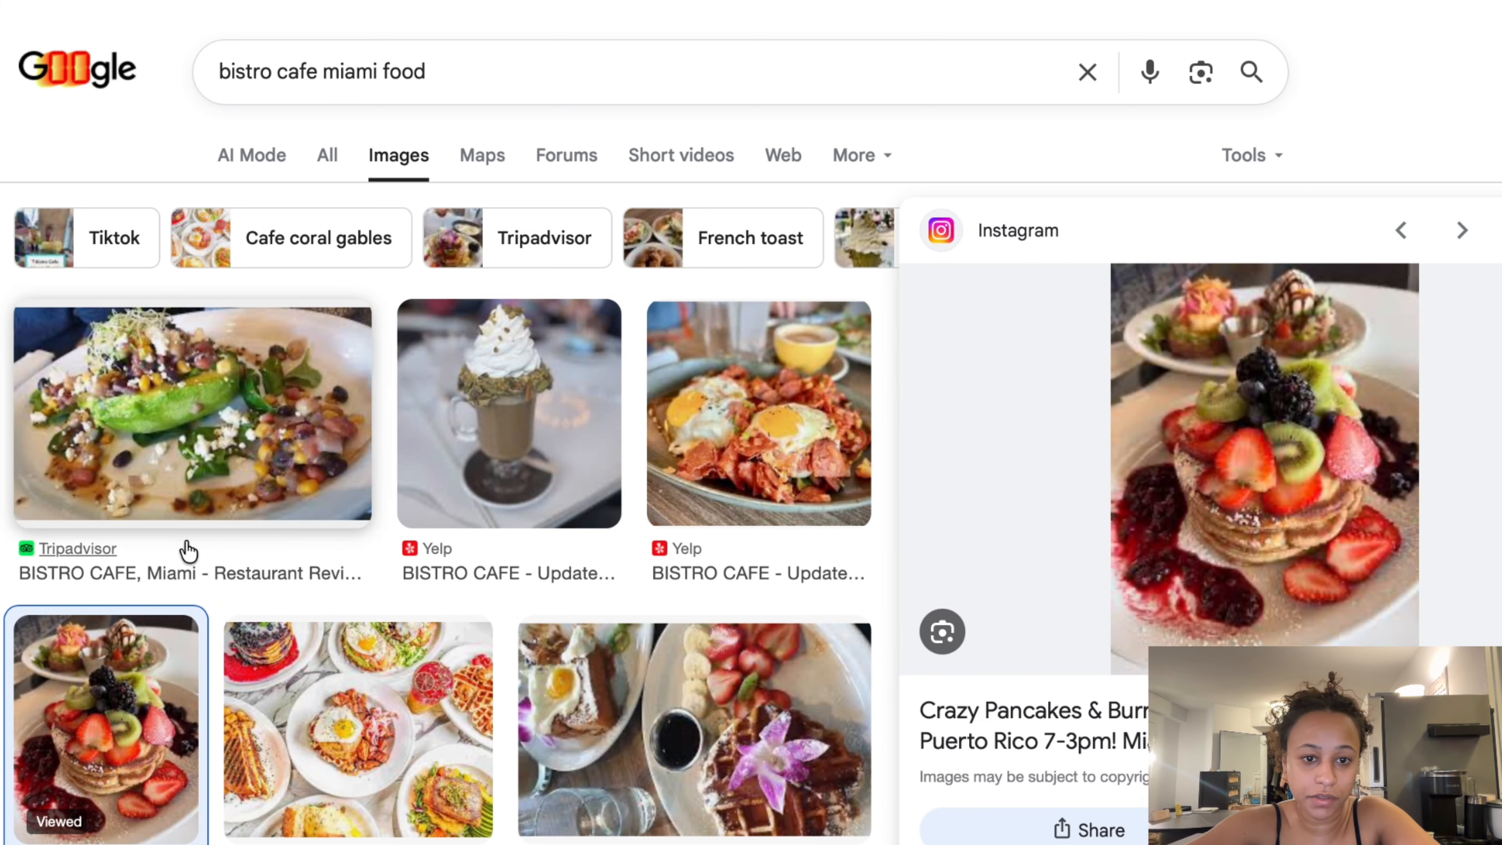
click(455, 462)
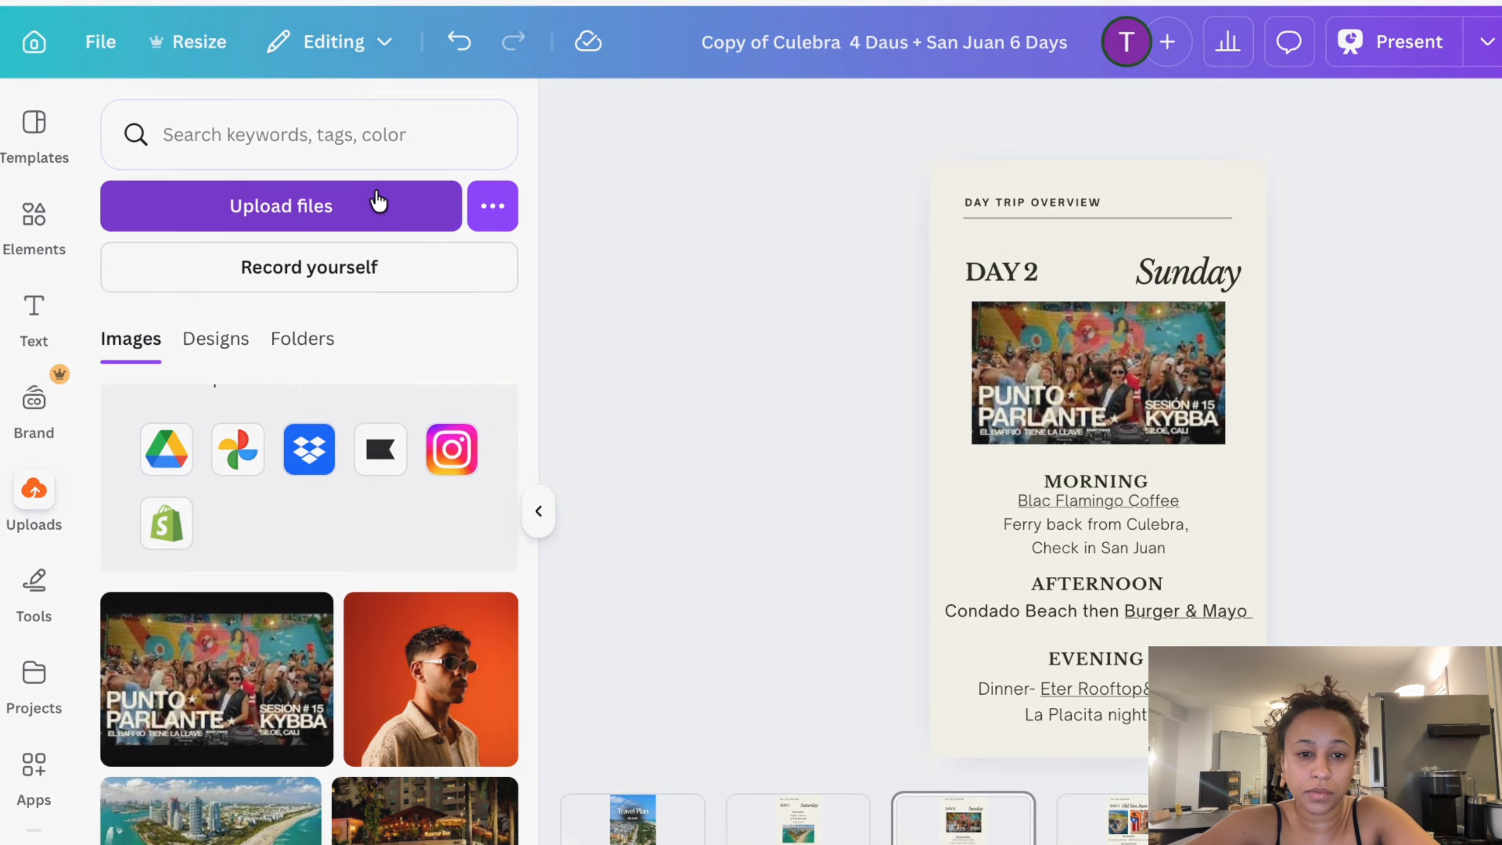
Switch to Canva and upload the pancake and coffee photos, images-2.jpeg and 348s.jpg
click(379, 205)
click(327, 53)
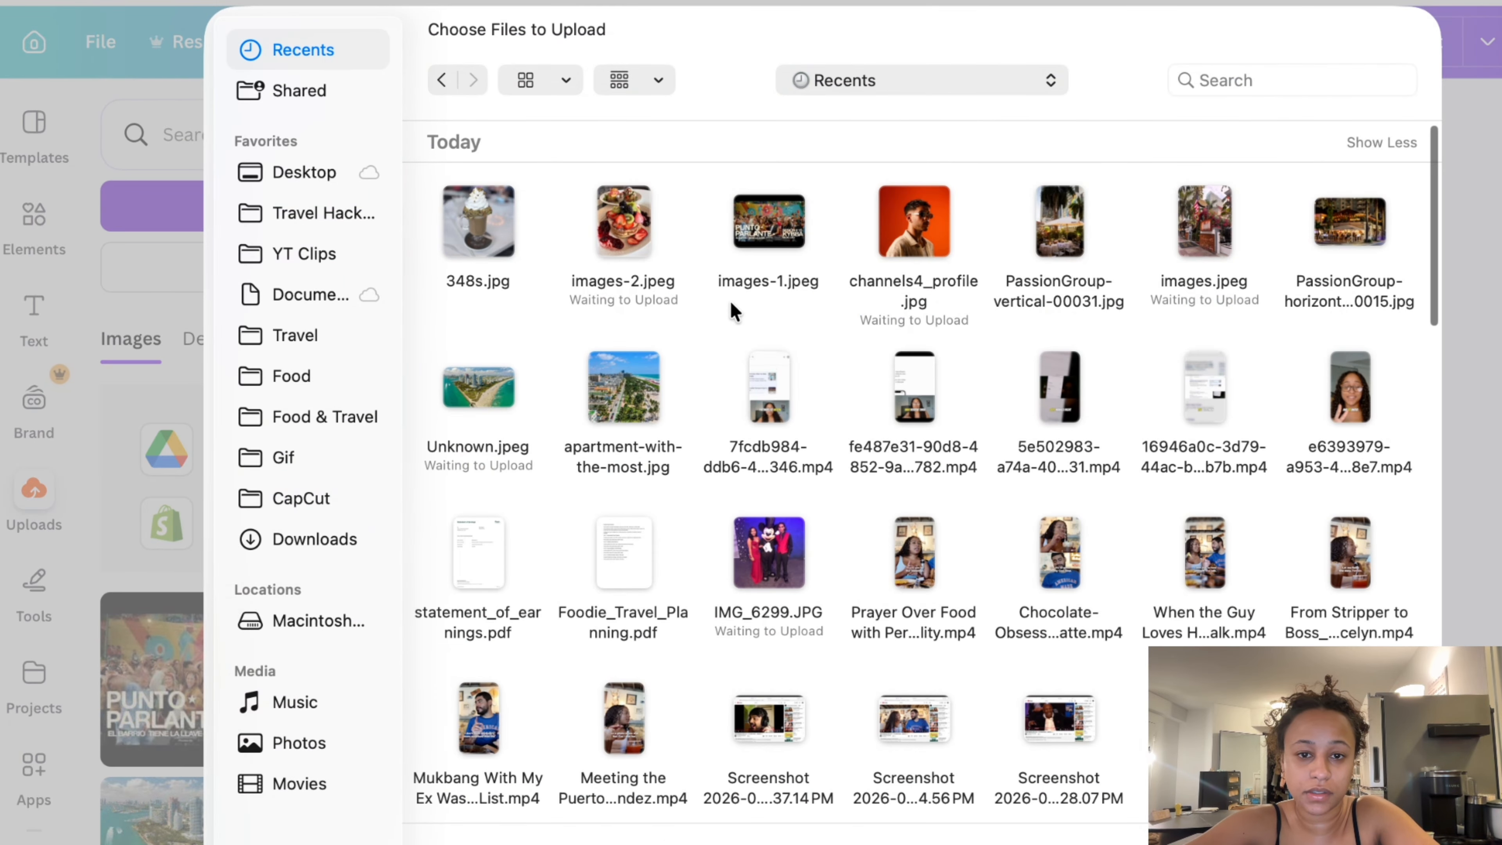
click(646, 301)
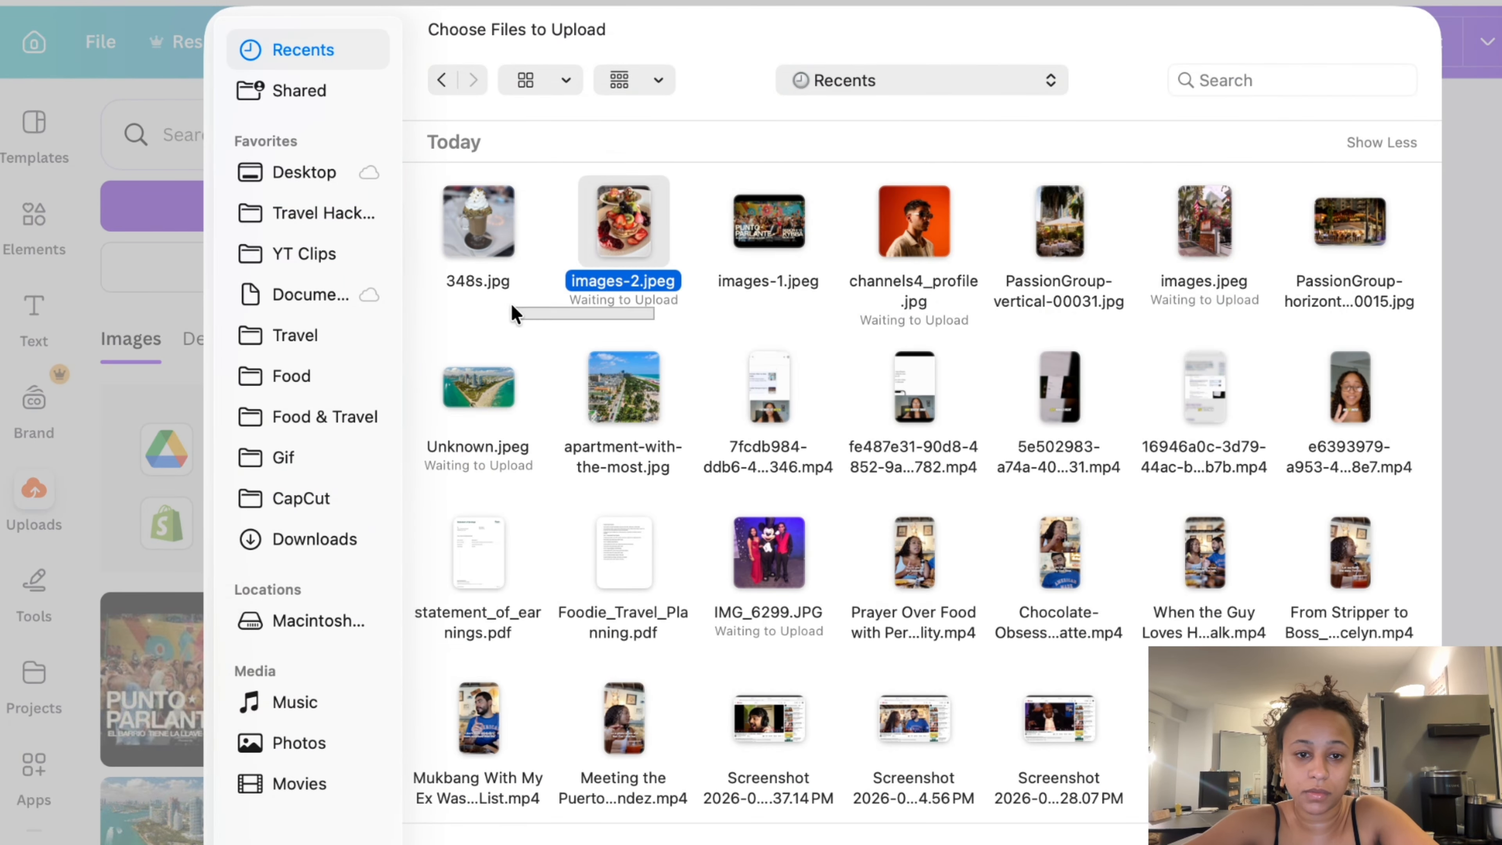
drag(512, 306, 449, 220)
key(Return)
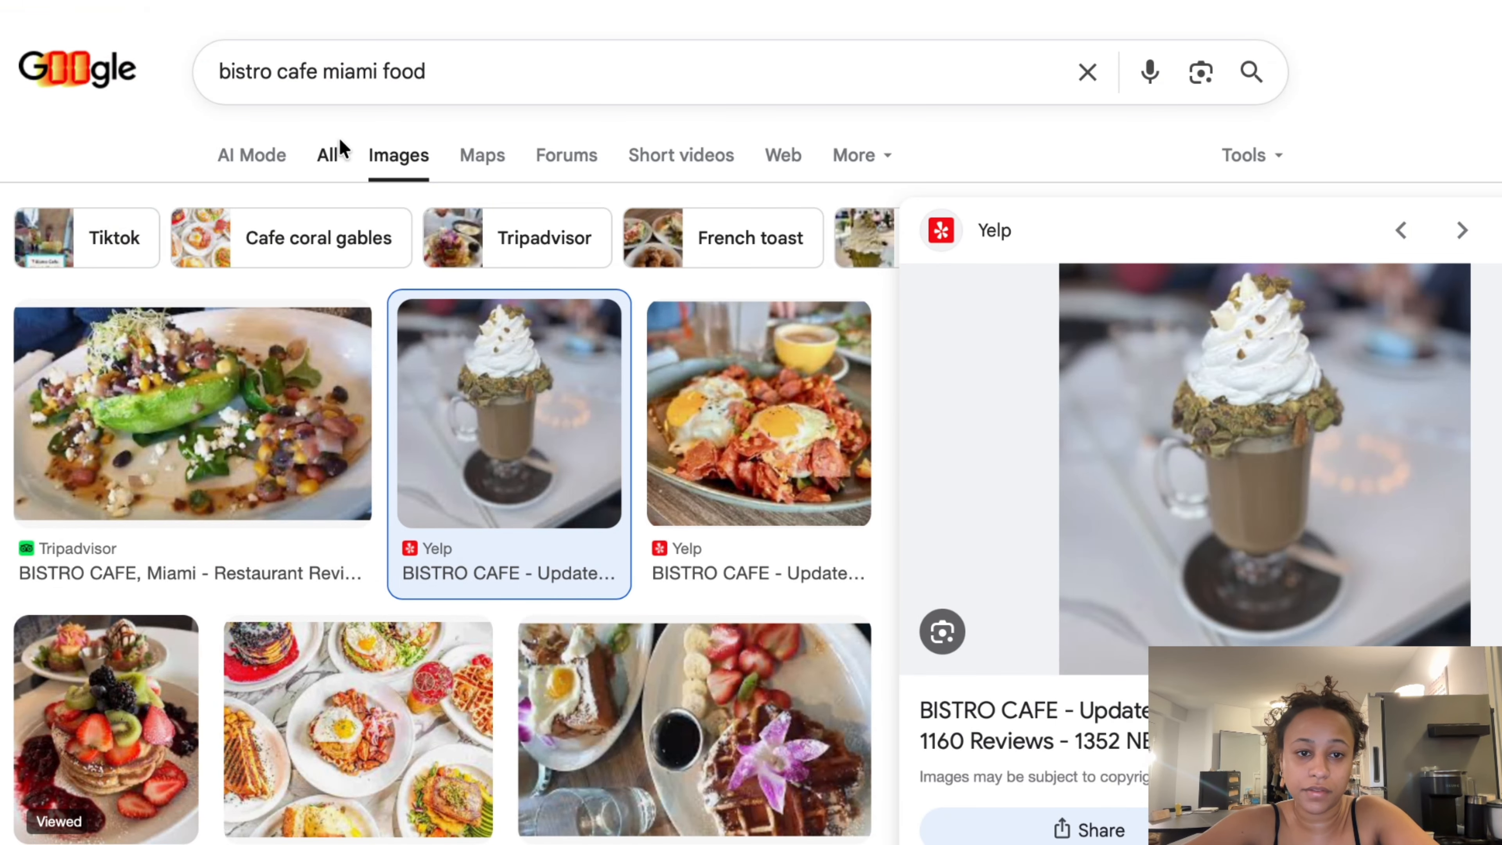
click(334, 151)
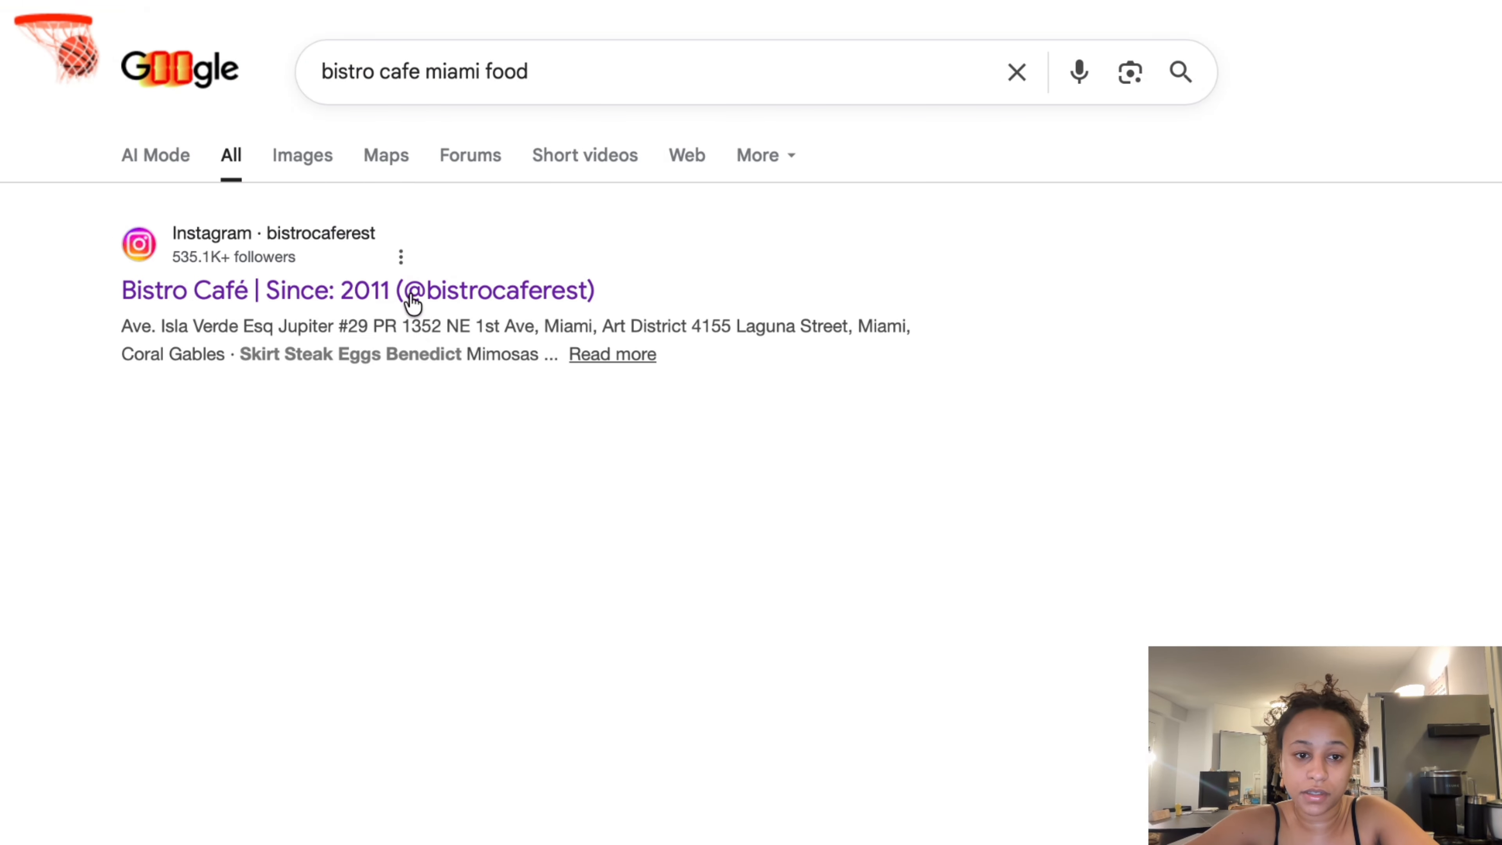
click(395, 294)
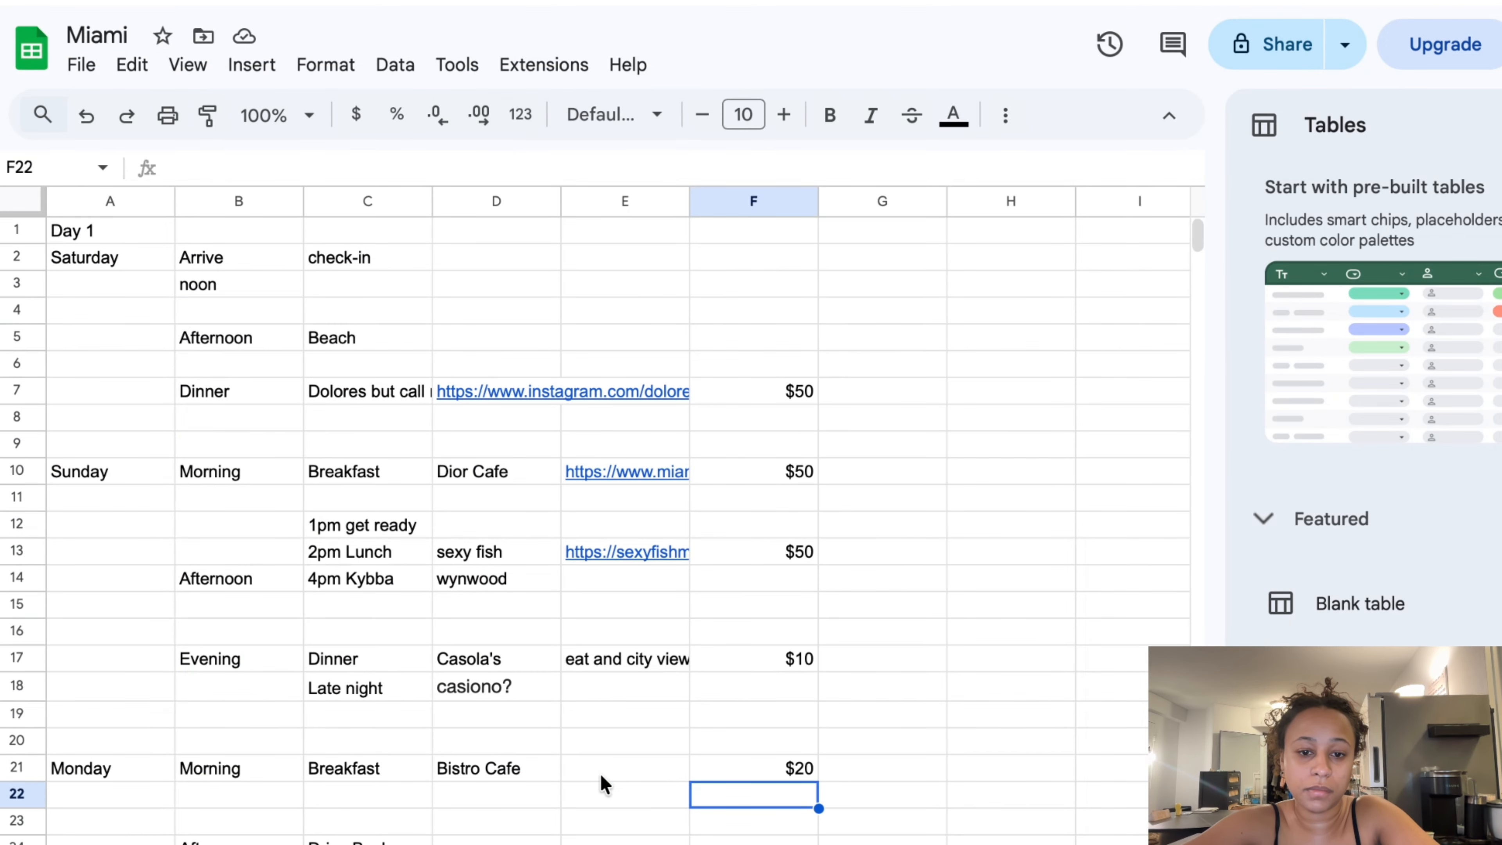
click(601, 777)
text(https://www.instagram.com/bistrocaferest/?hl=en)
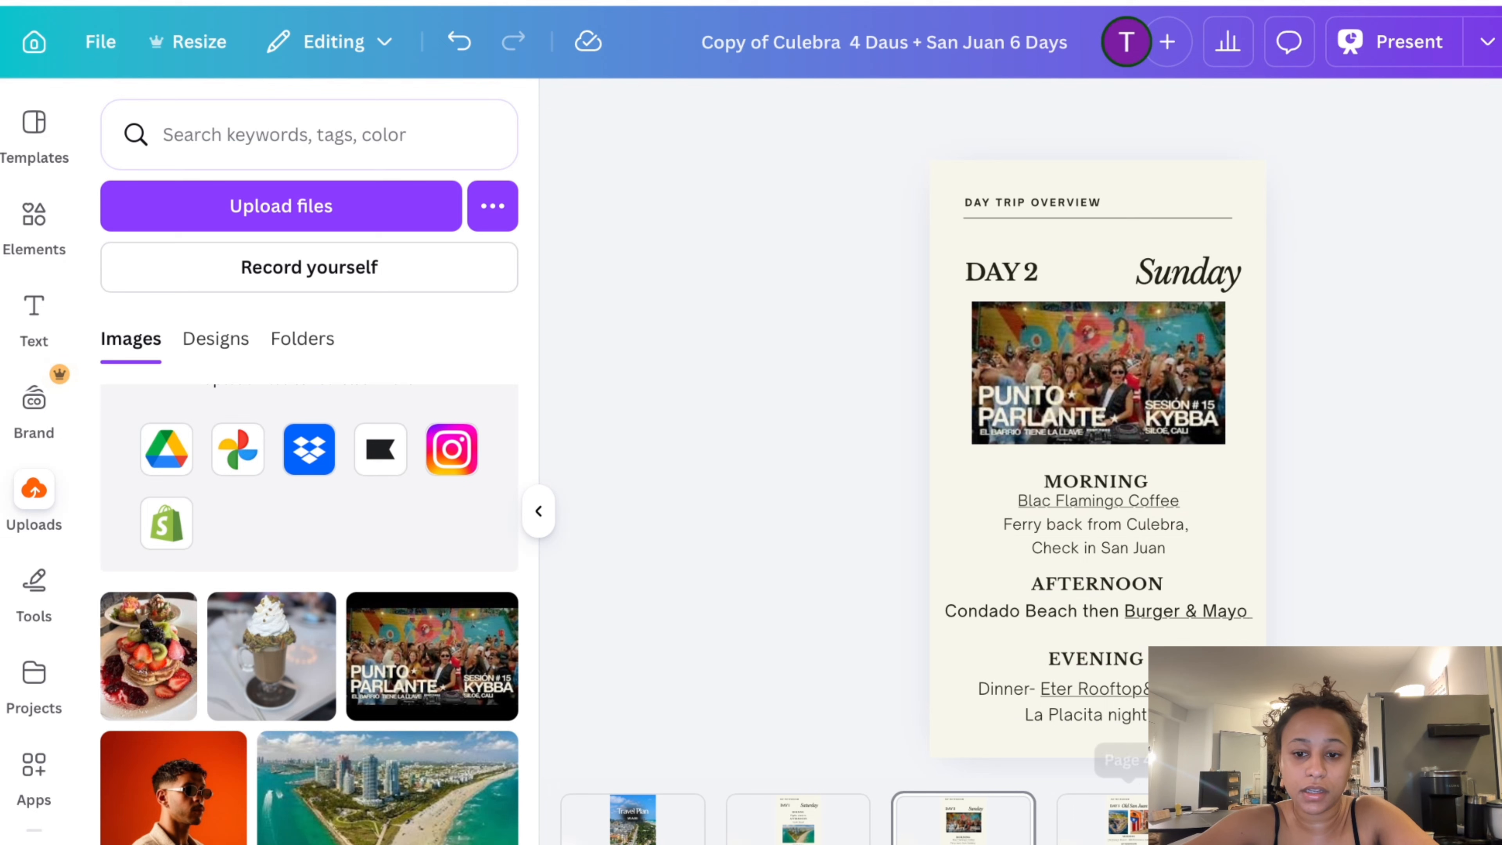
Open the Old San Juan page in Canva and change its day label to "DAY 3"
click(1112, 821)
click(1034, 250)
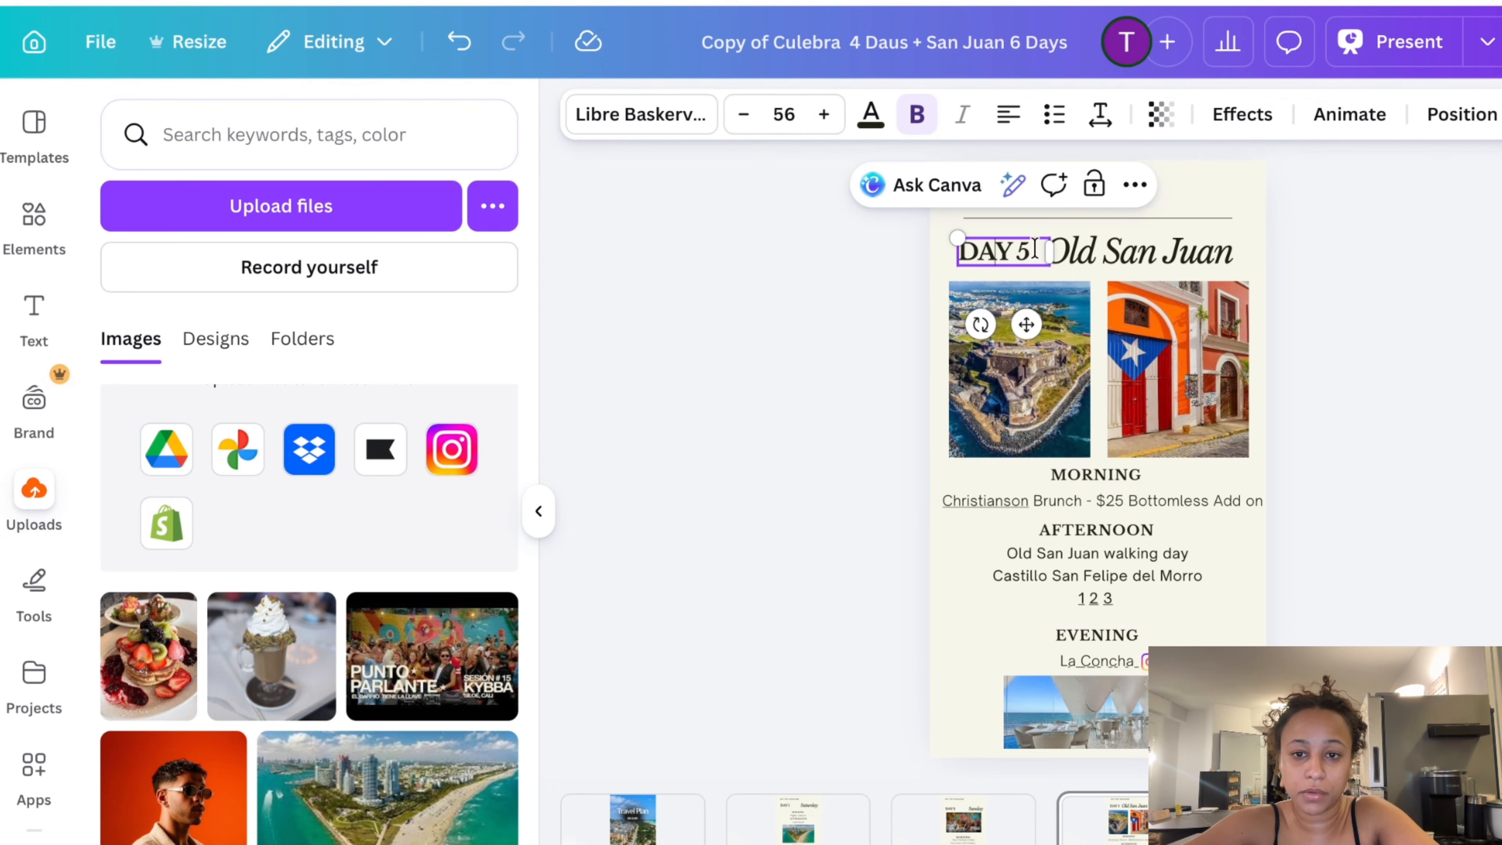
key(BackSpace)
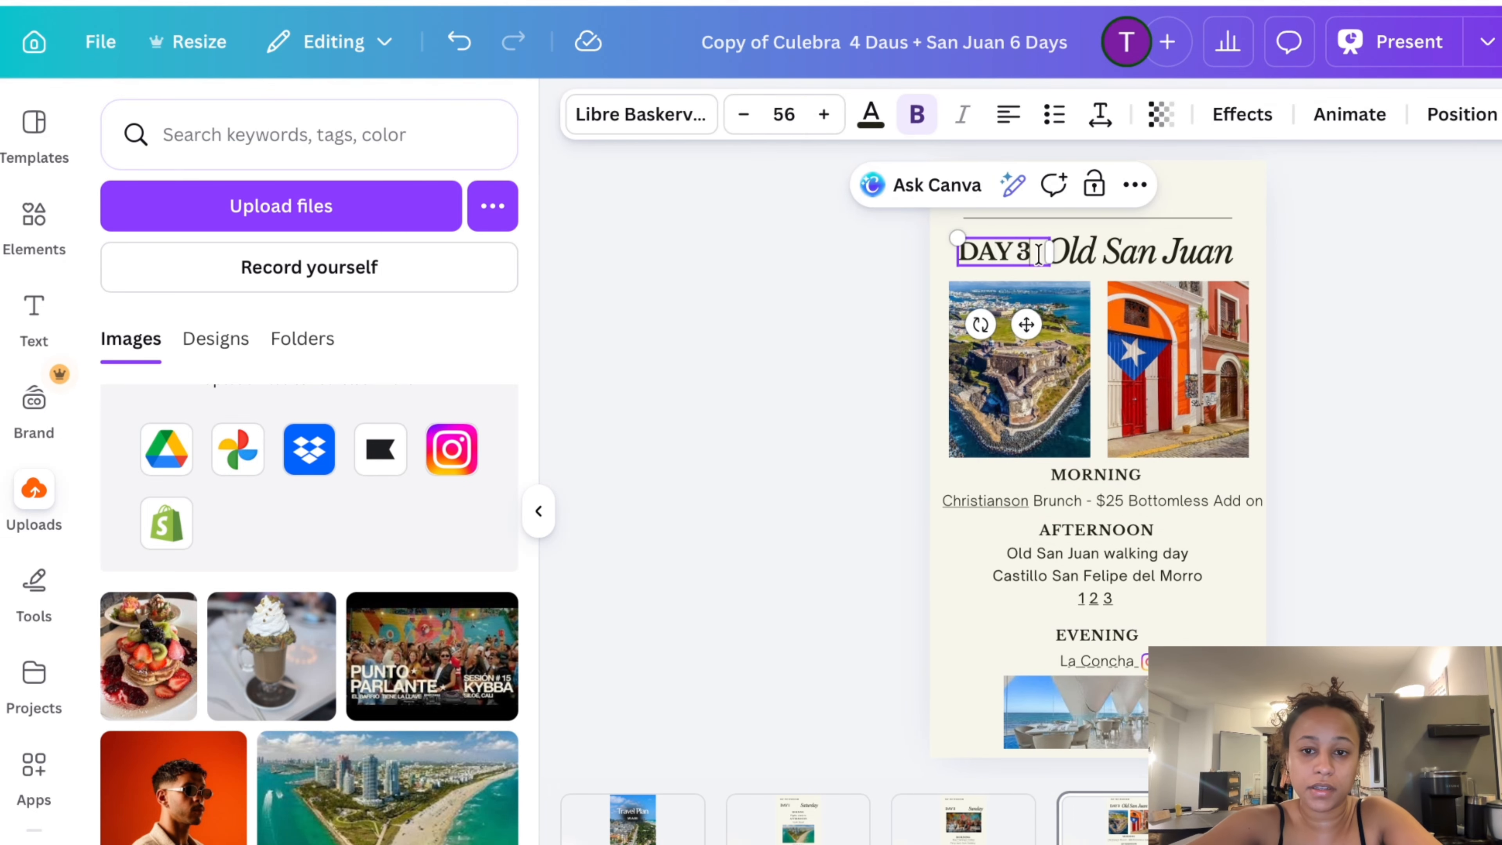
Replace the "Old San Juan" heading beside DAY 3 with the weekday Monday in capitals
double_click(1113, 266)
text(m)
key(BackSpace)
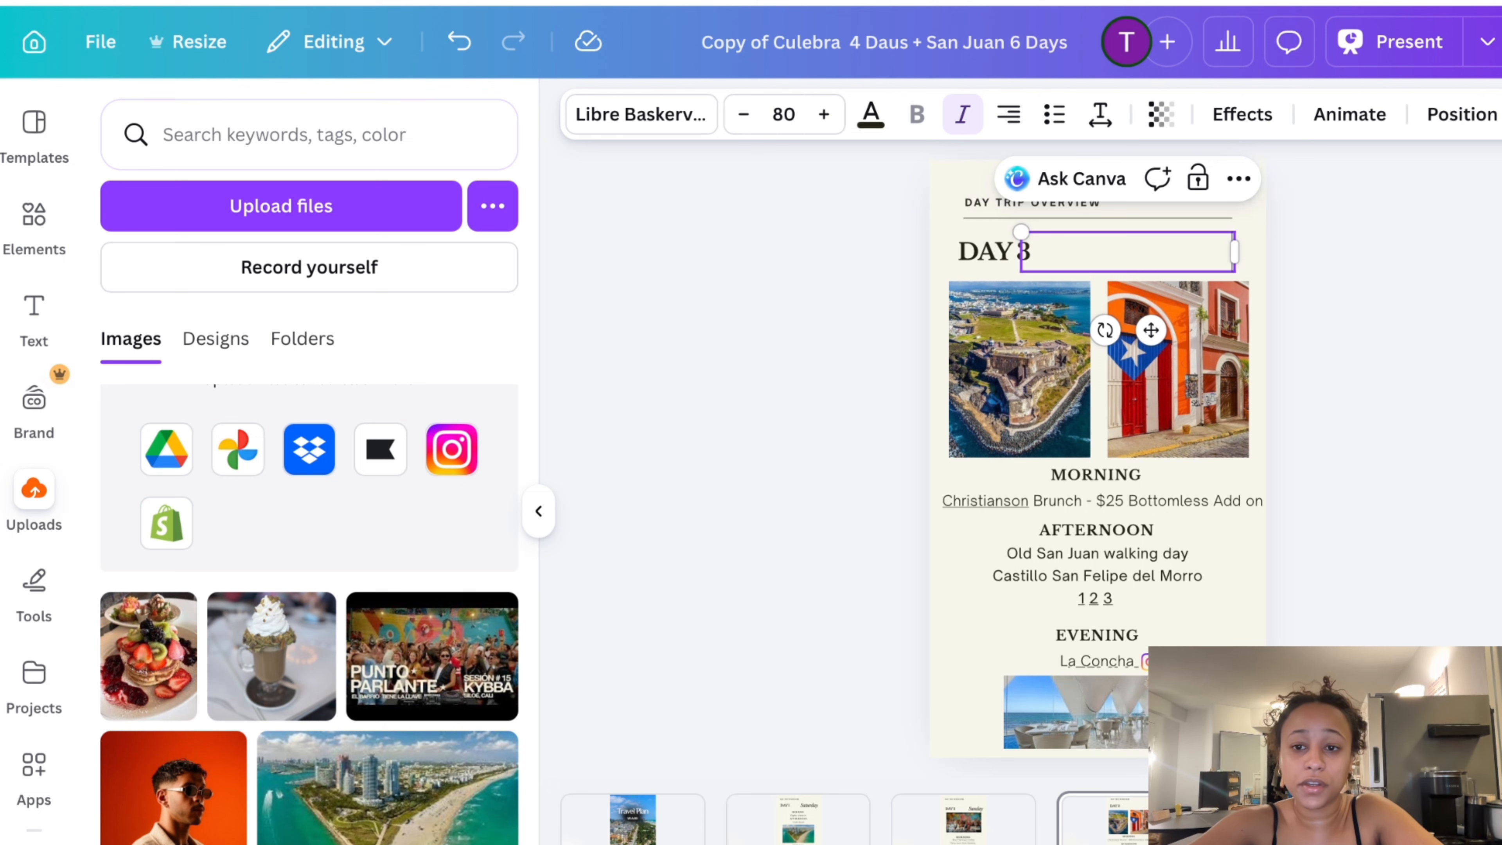
text(mOn)
key(BackSpace)
key(BackSpace)
key(BackSpace)
text(mO)
key(BackSpace)
key(BackSpace)
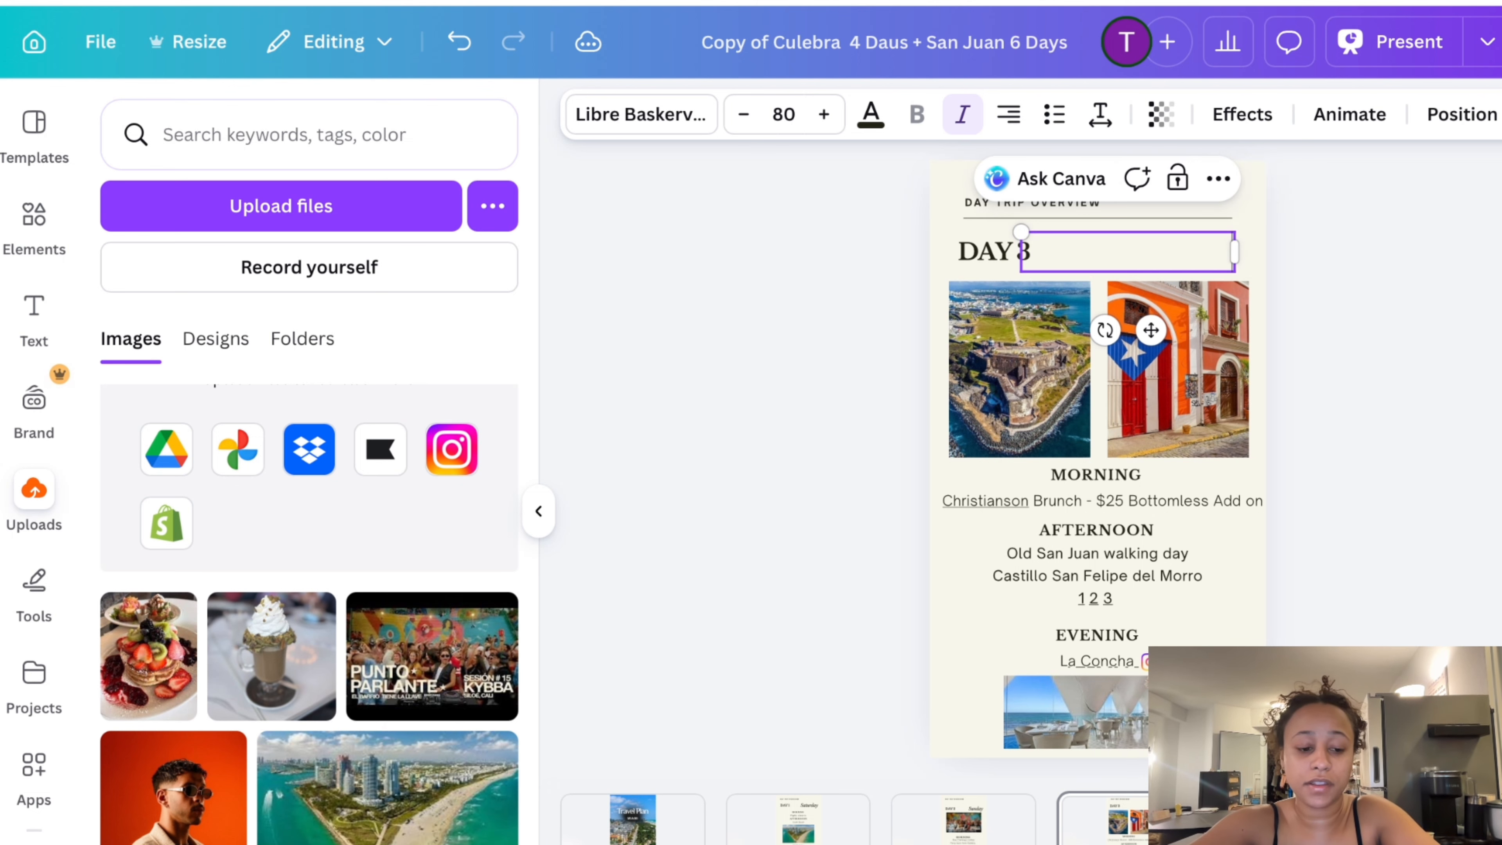
text(MONDA)
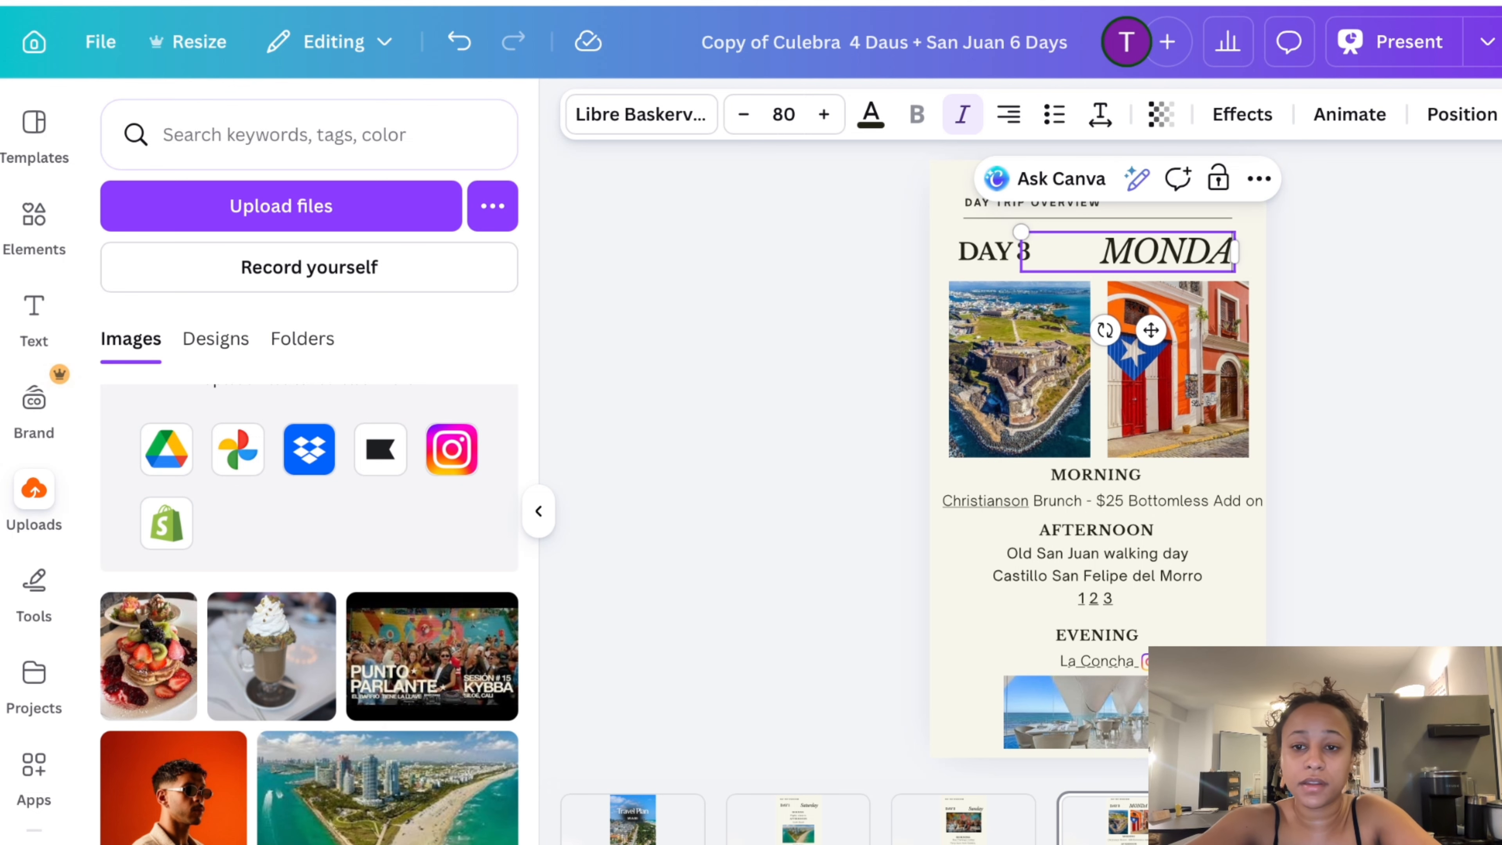
Rewrite the day heading on the Day 3 page as "Monday"
key(BackSpace)
key(BackSpace)
key(BackSpace)
key(BackSpace)
text(onday)
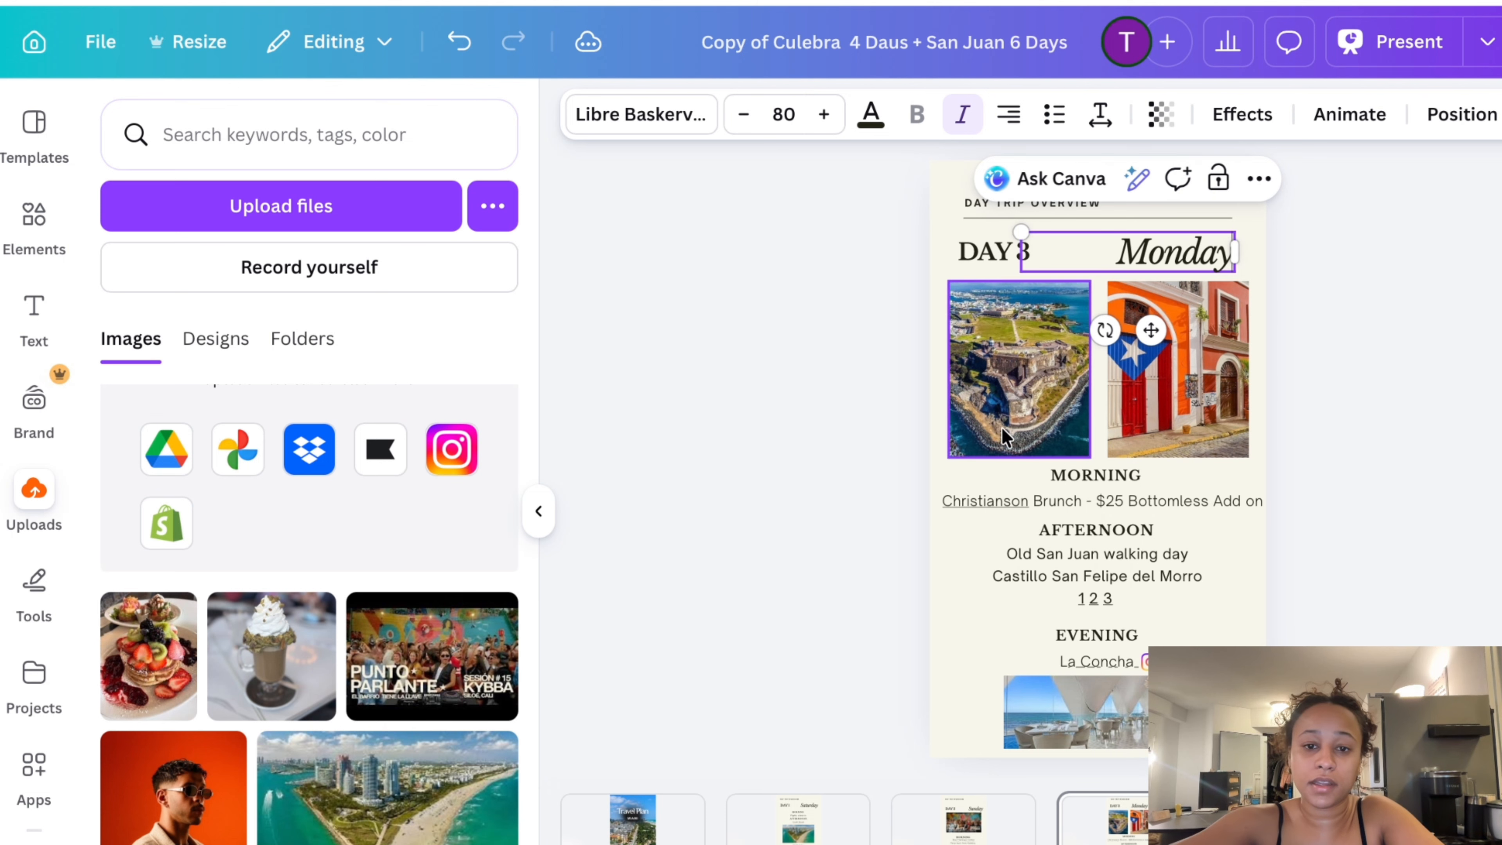
click(746, 534)
Delete the fort, flag-door and restaurant photos from the Day 3 page
click(981, 412)
key(Delete)
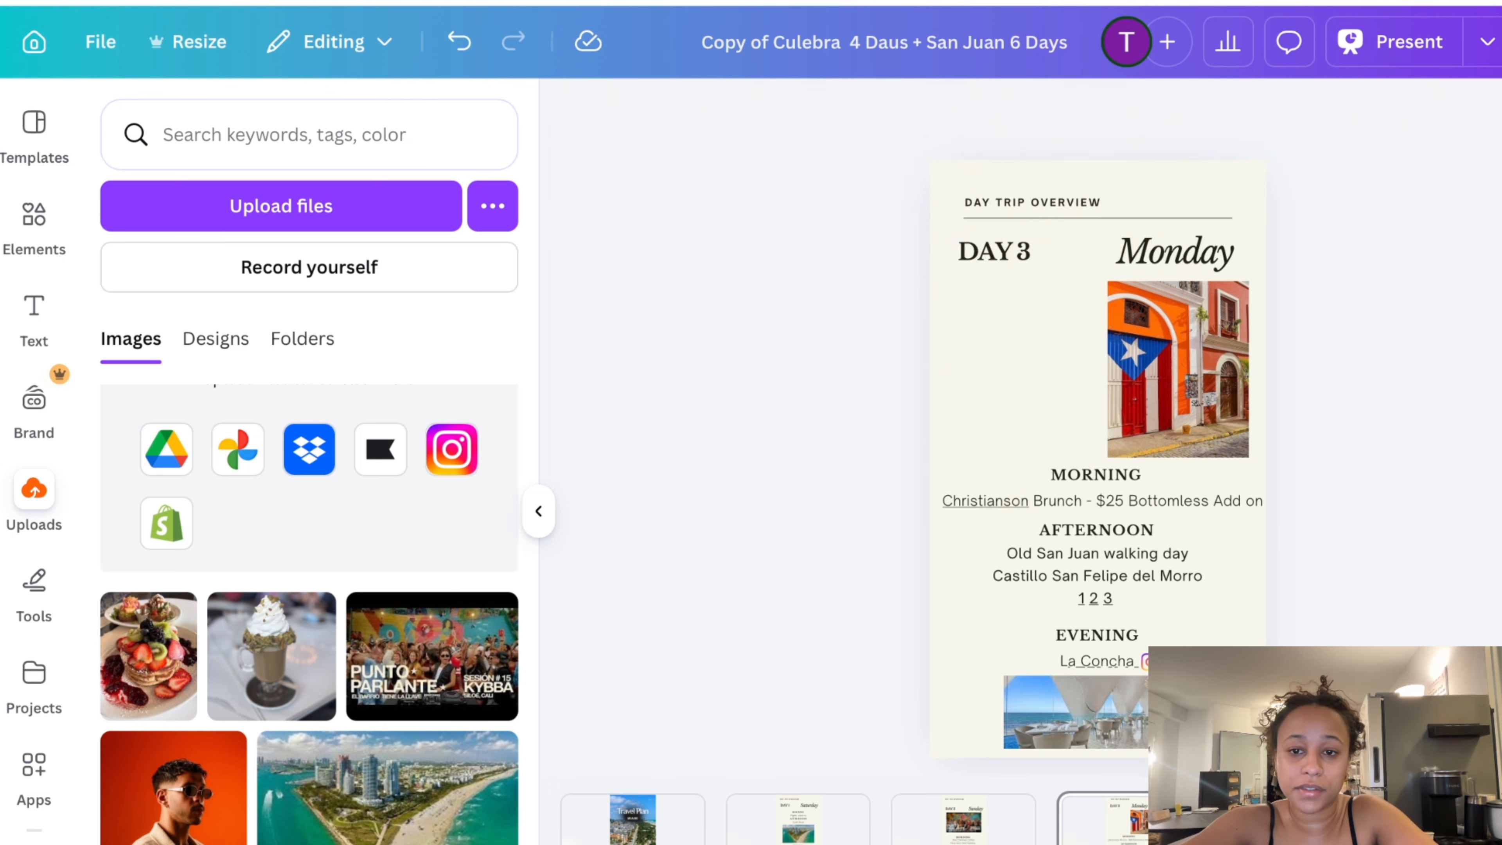
click(1167, 361)
key(Delete)
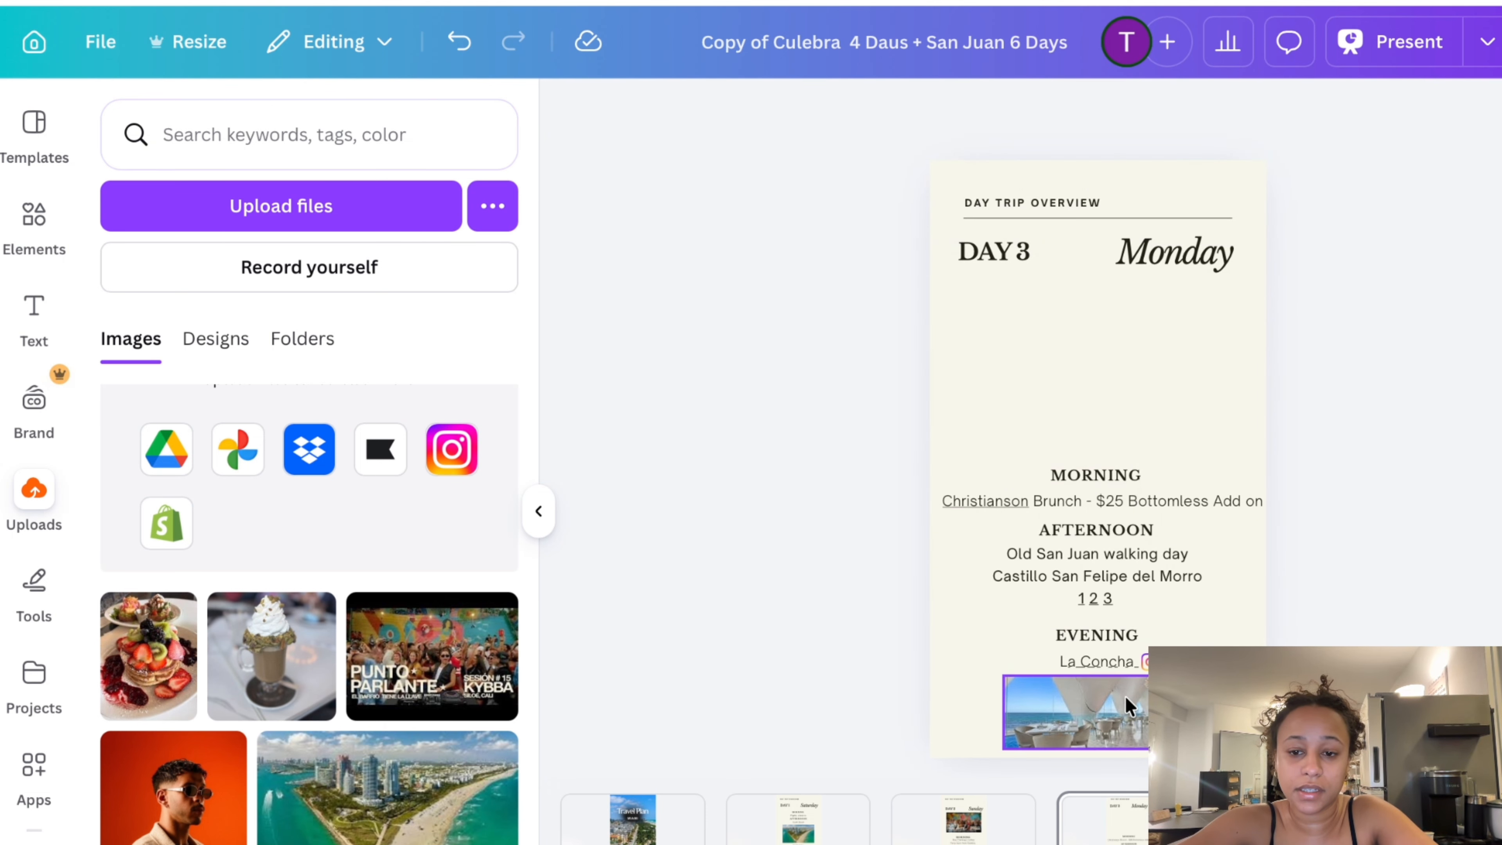
click(1123, 711)
key(Delete)
Remove the leftover itinerary pages that follow the Day 3 page, including El Yunque and Rincon
click(1295, 820)
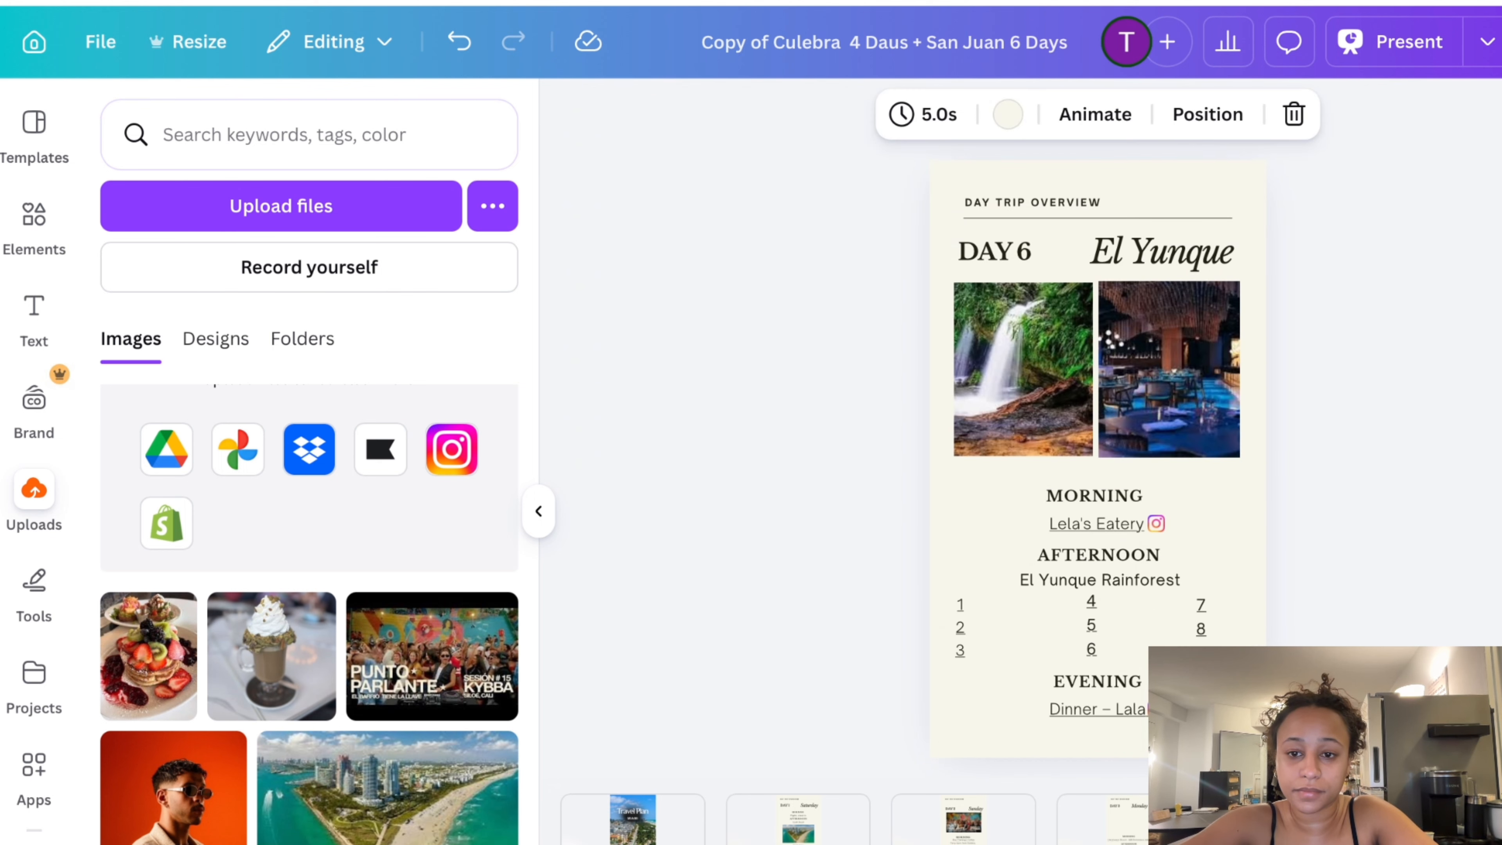
click(1461, 819)
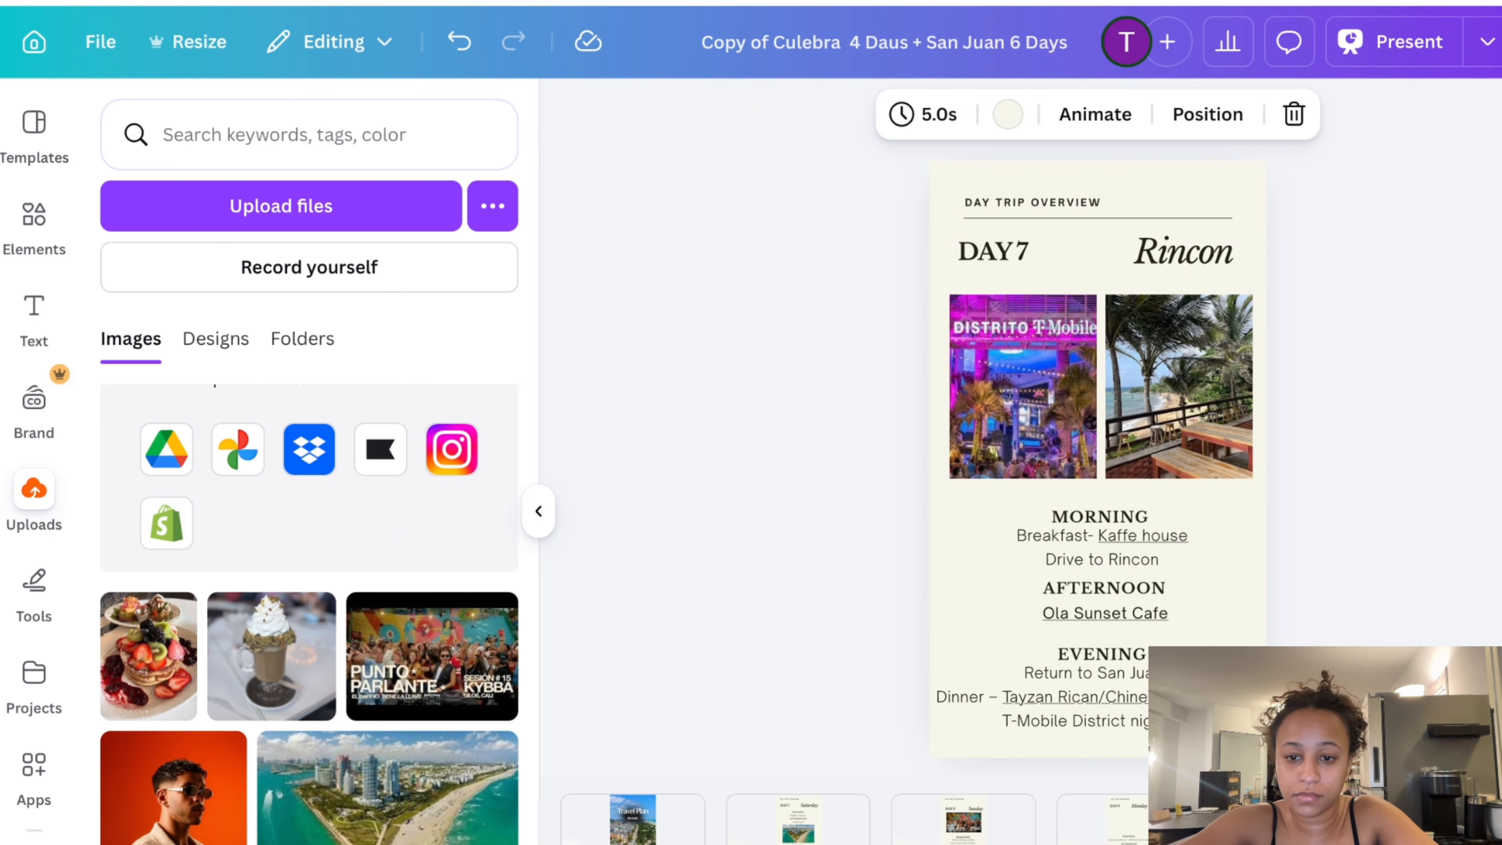
key(Right)
key(Right)
key(Right)
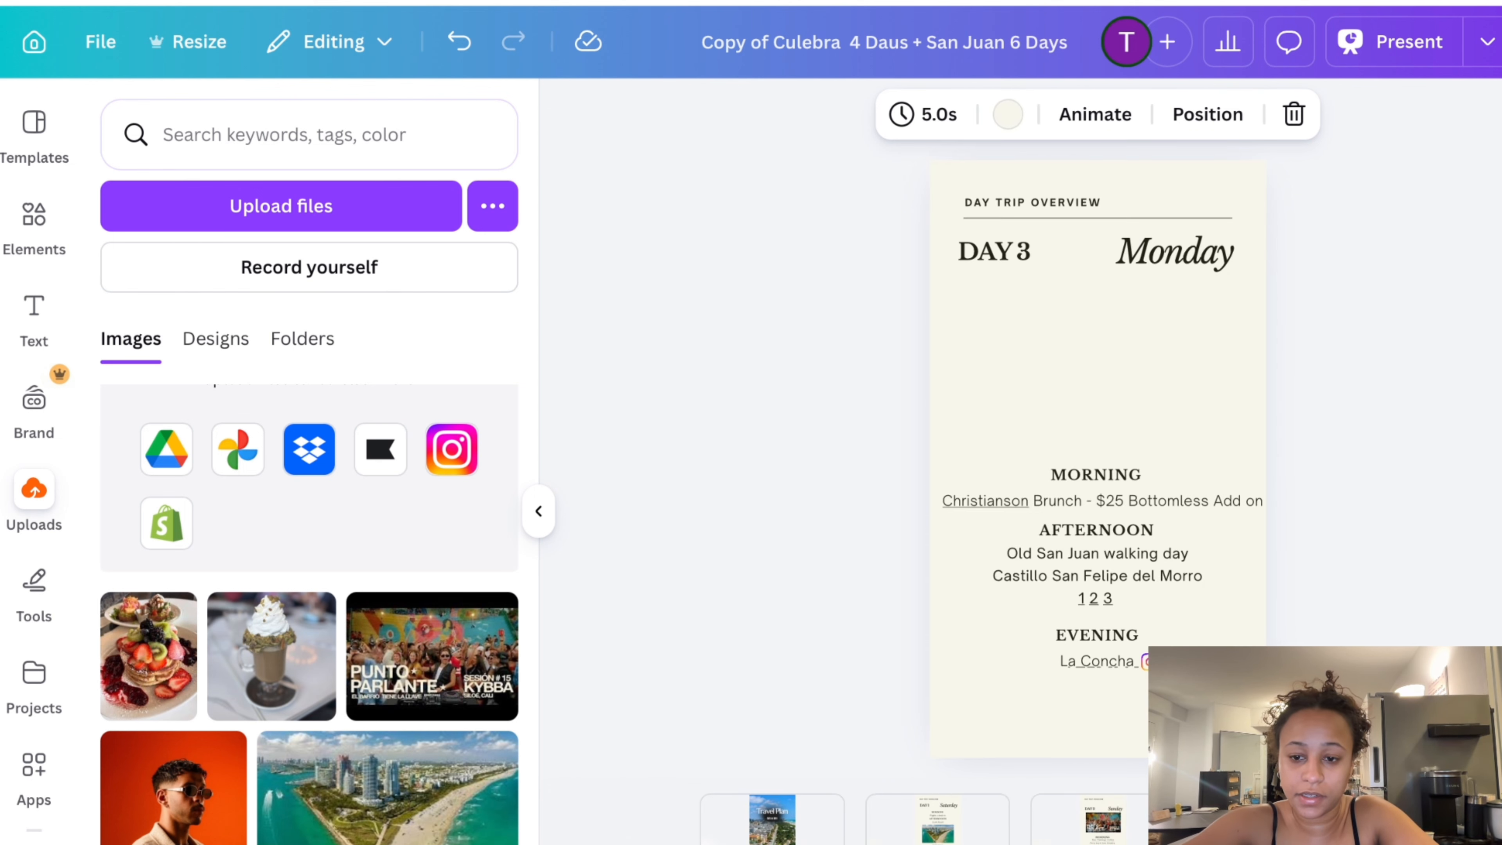
Duplicate the Travel Plan cover page and place the copy at the end of the design
click(792, 834)
key(ctrl+d)
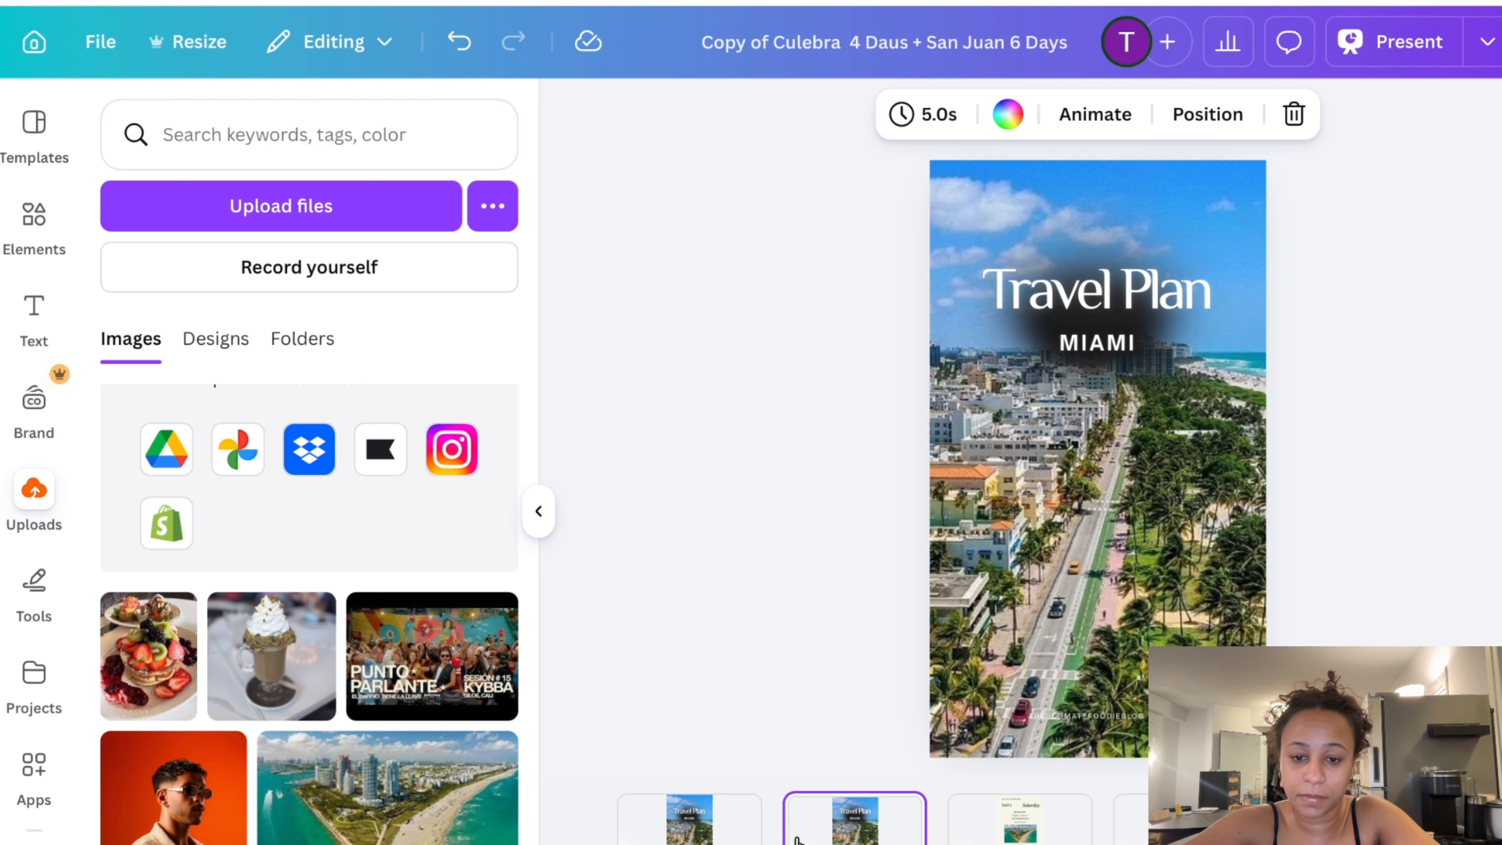
drag(855, 842, 1014, 842)
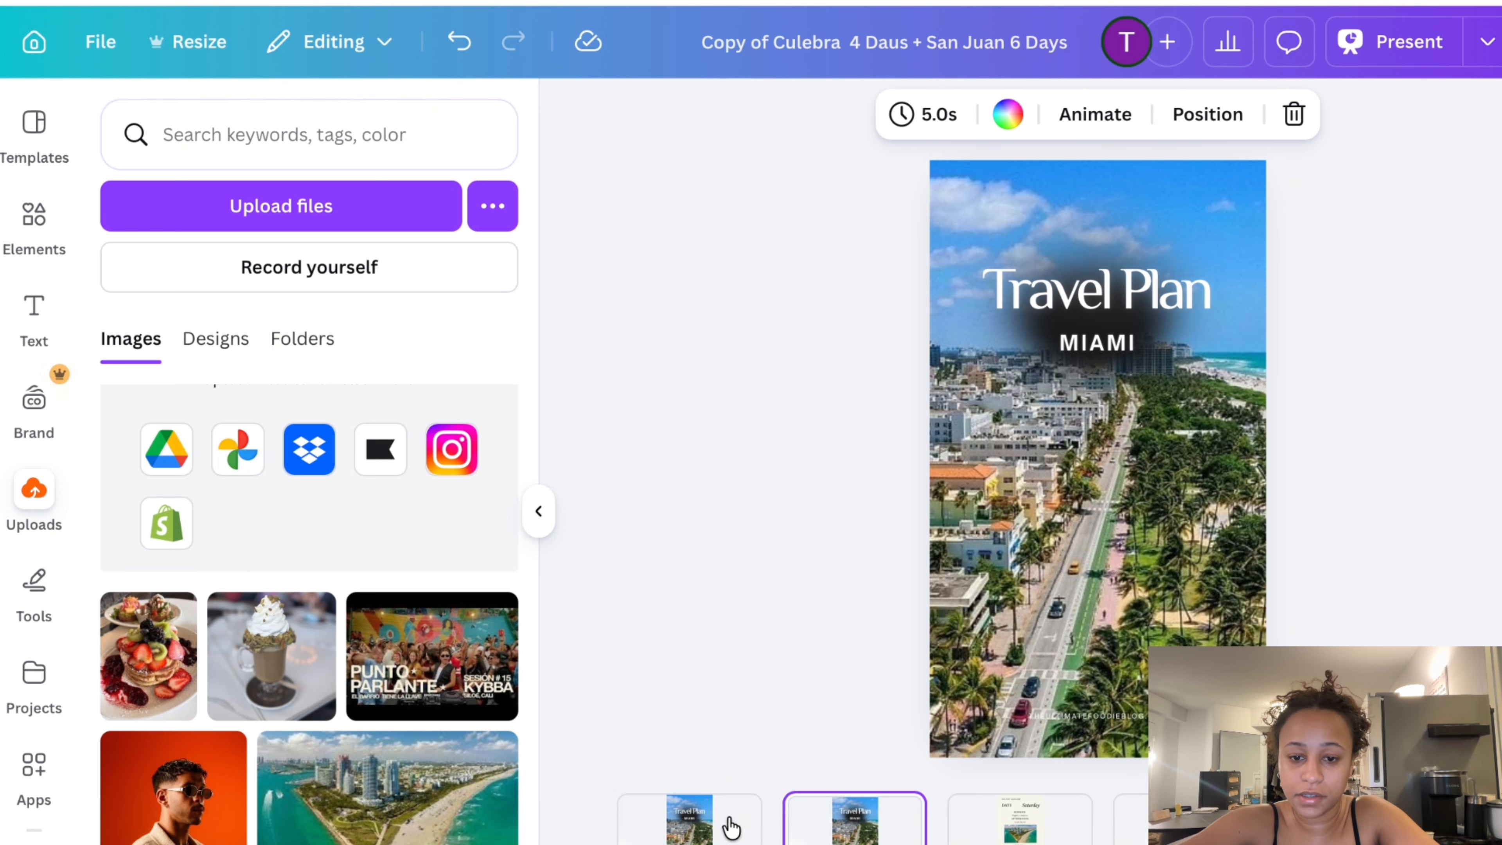
drag(849, 833, 1254, 840)
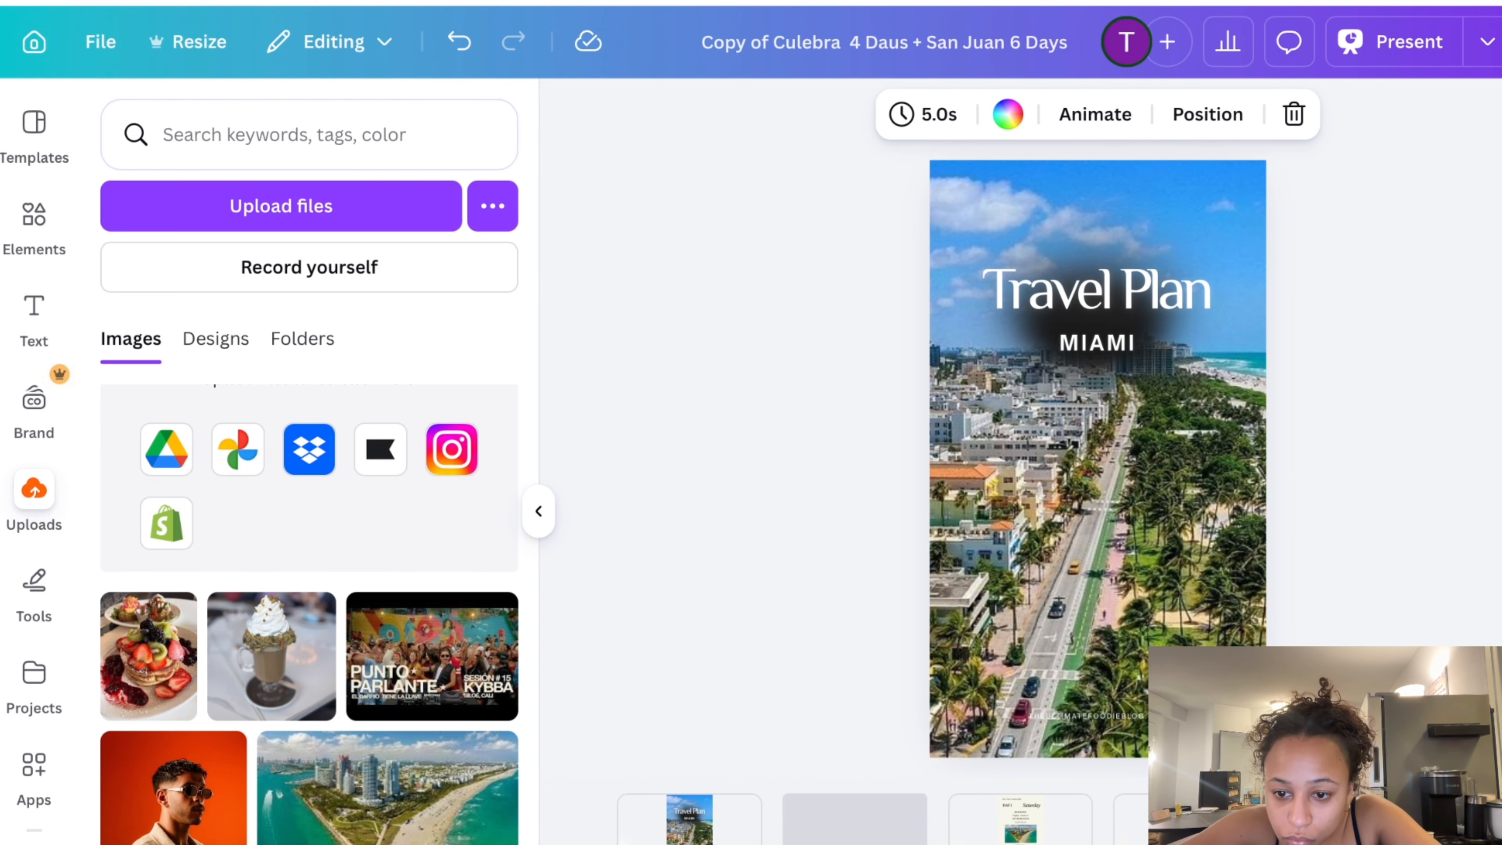
key(Delete)
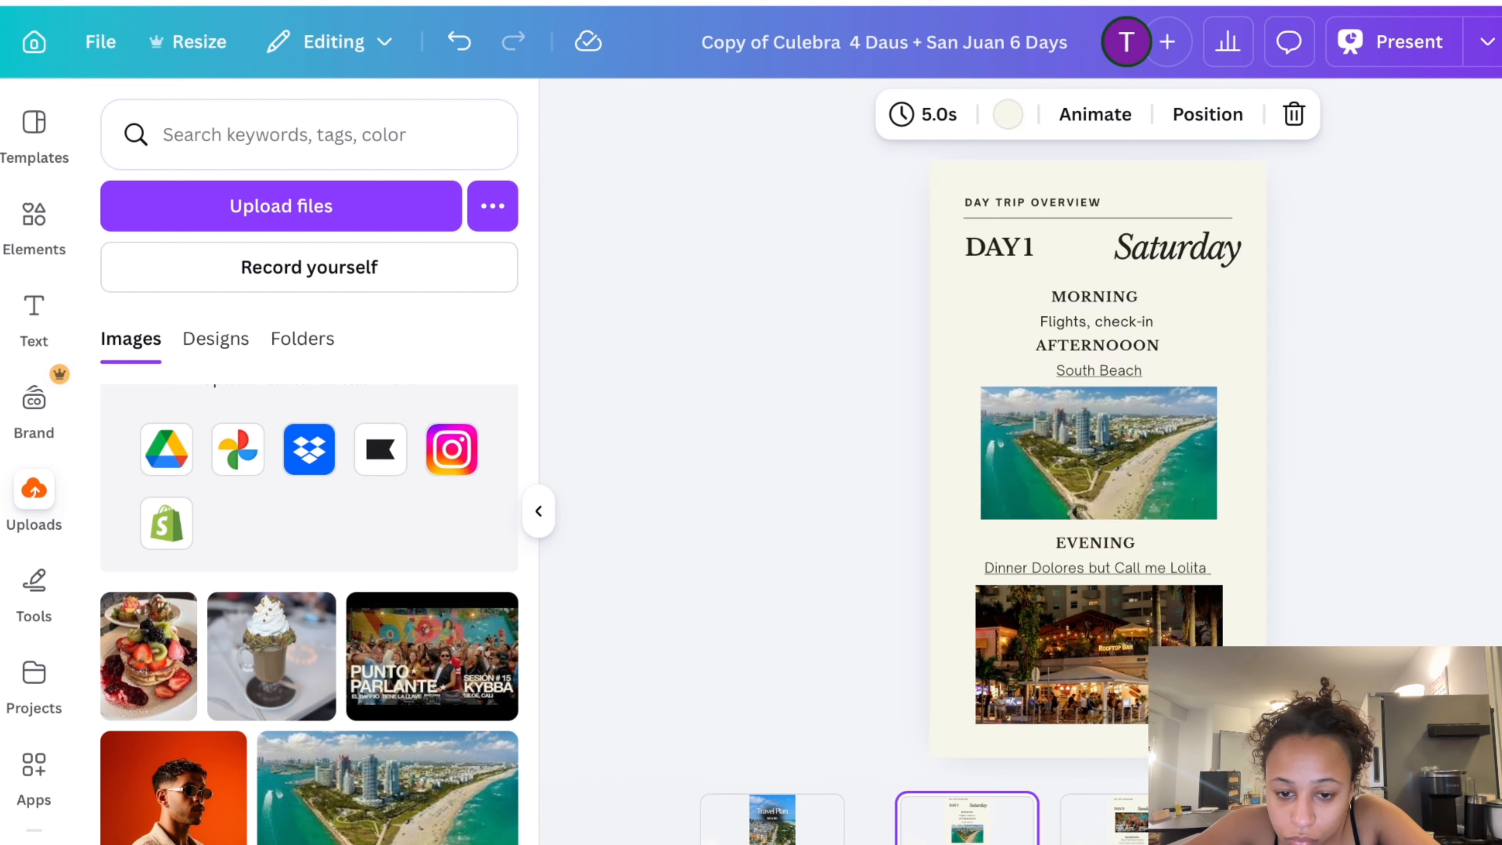
click(1269, 828)
key(super+v)
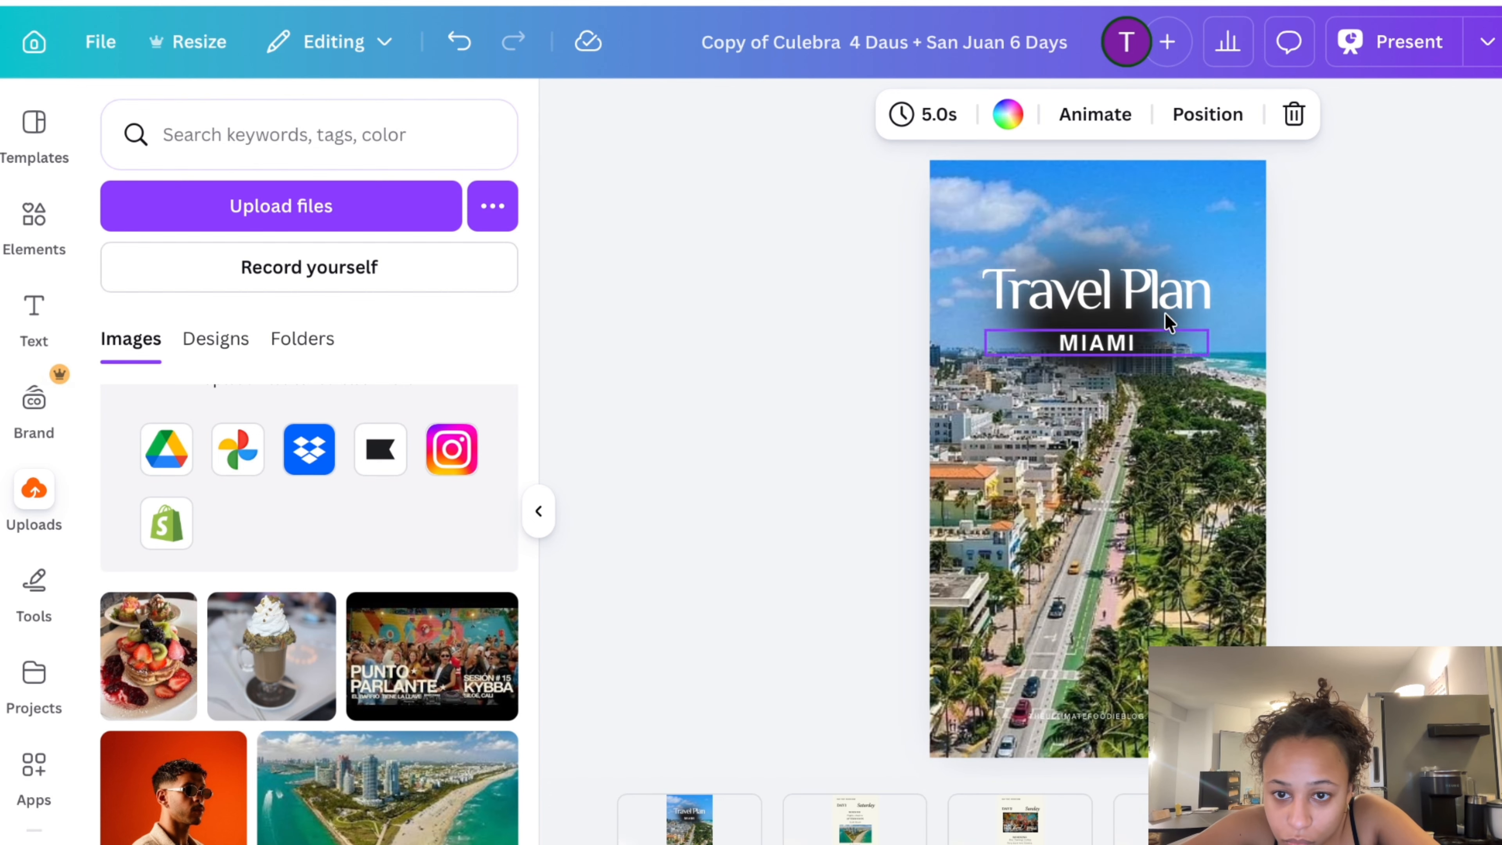
Move the title, MIAMI subtitle and dark shadow to the lower part of the copied cover, keeping the photo filling the page
click(1129, 426)
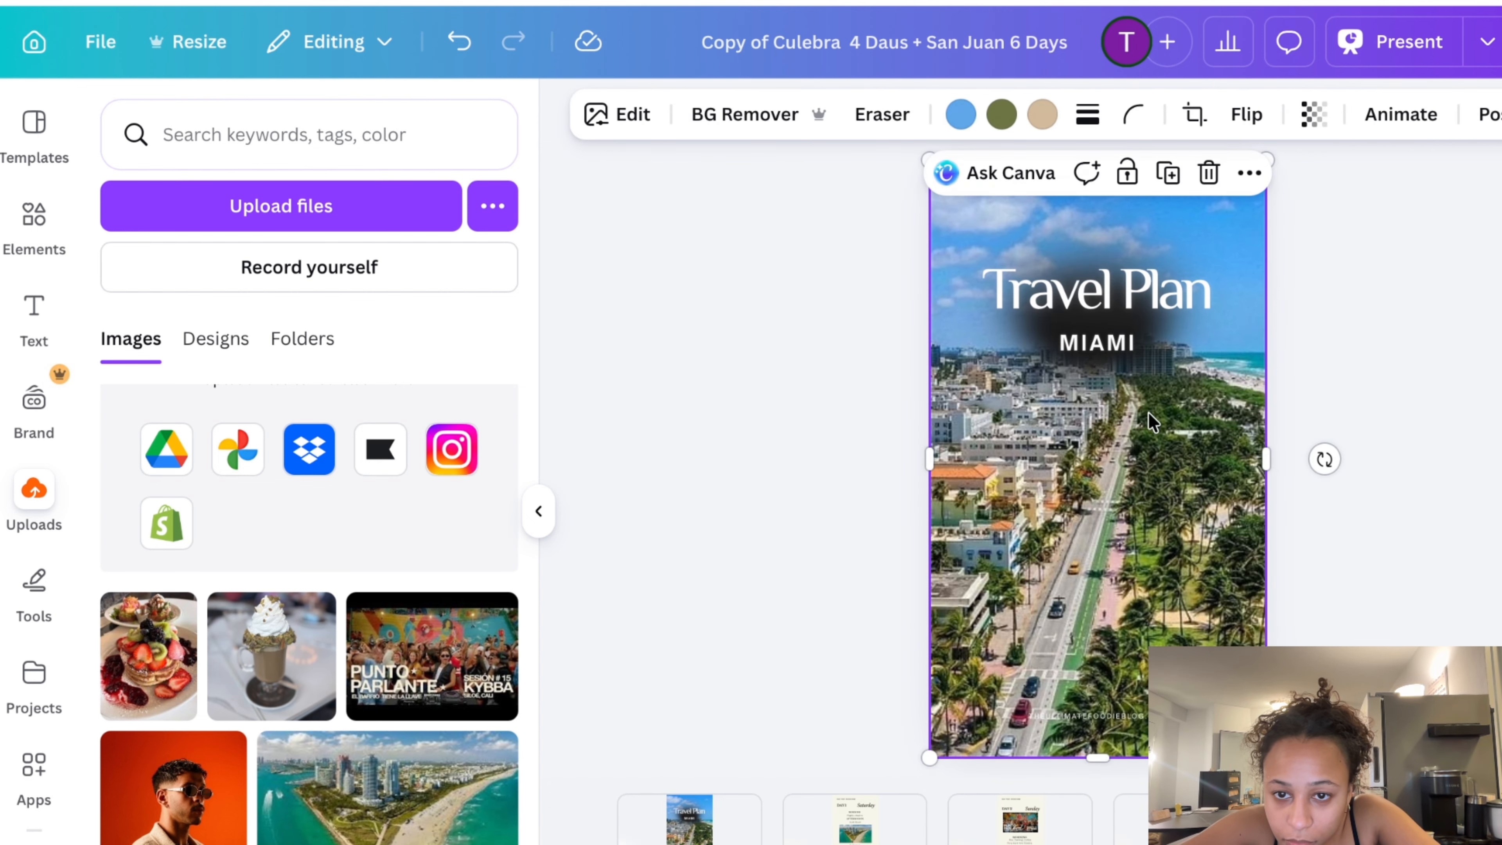
drag(1173, 259, 1043, 362)
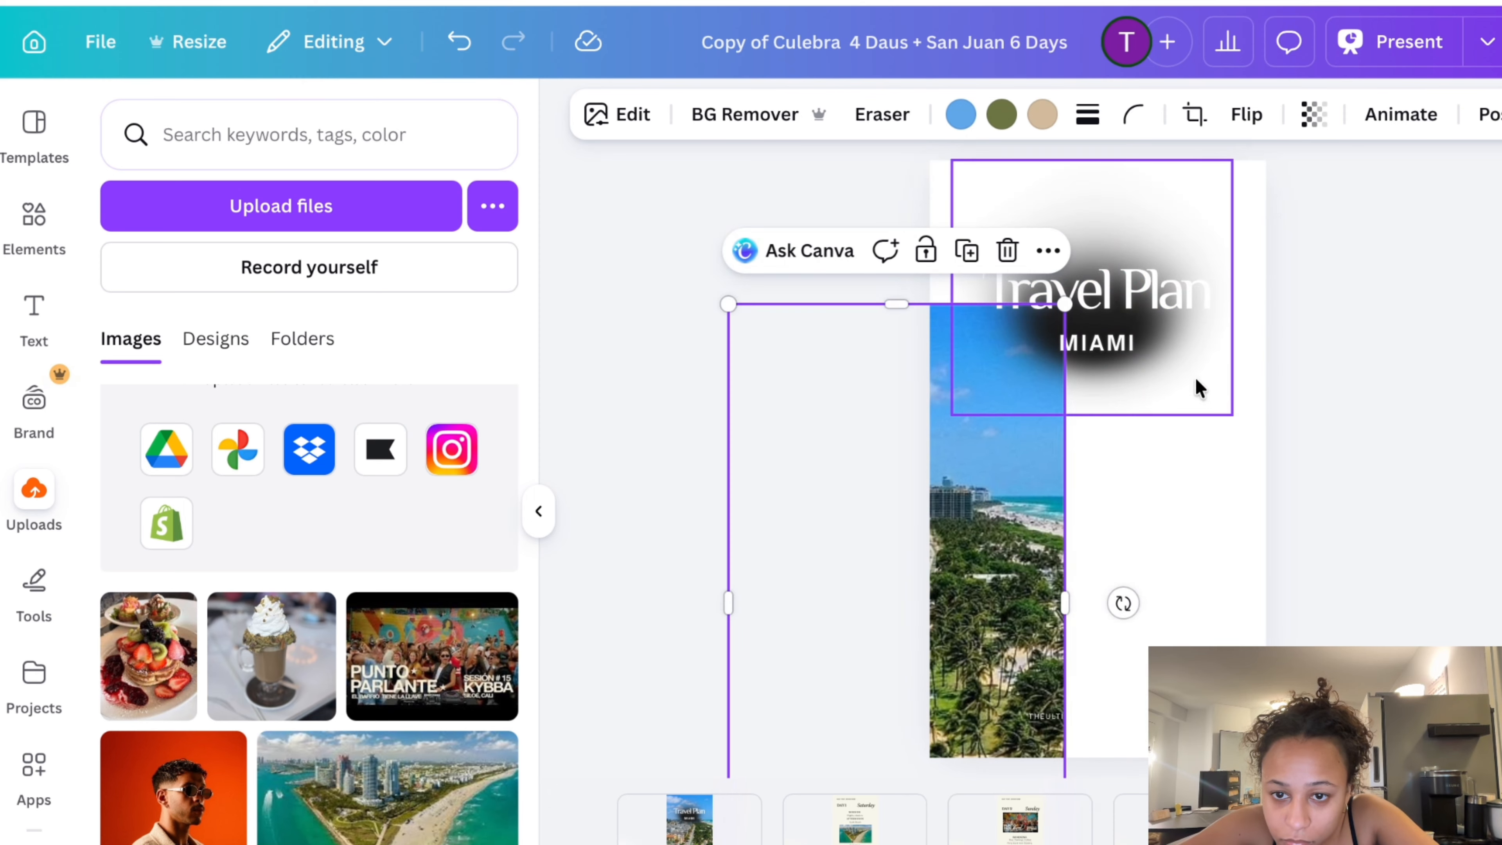
drag(1211, 459, 1184, 544)
key(ctrl+z)
click(1225, 443)
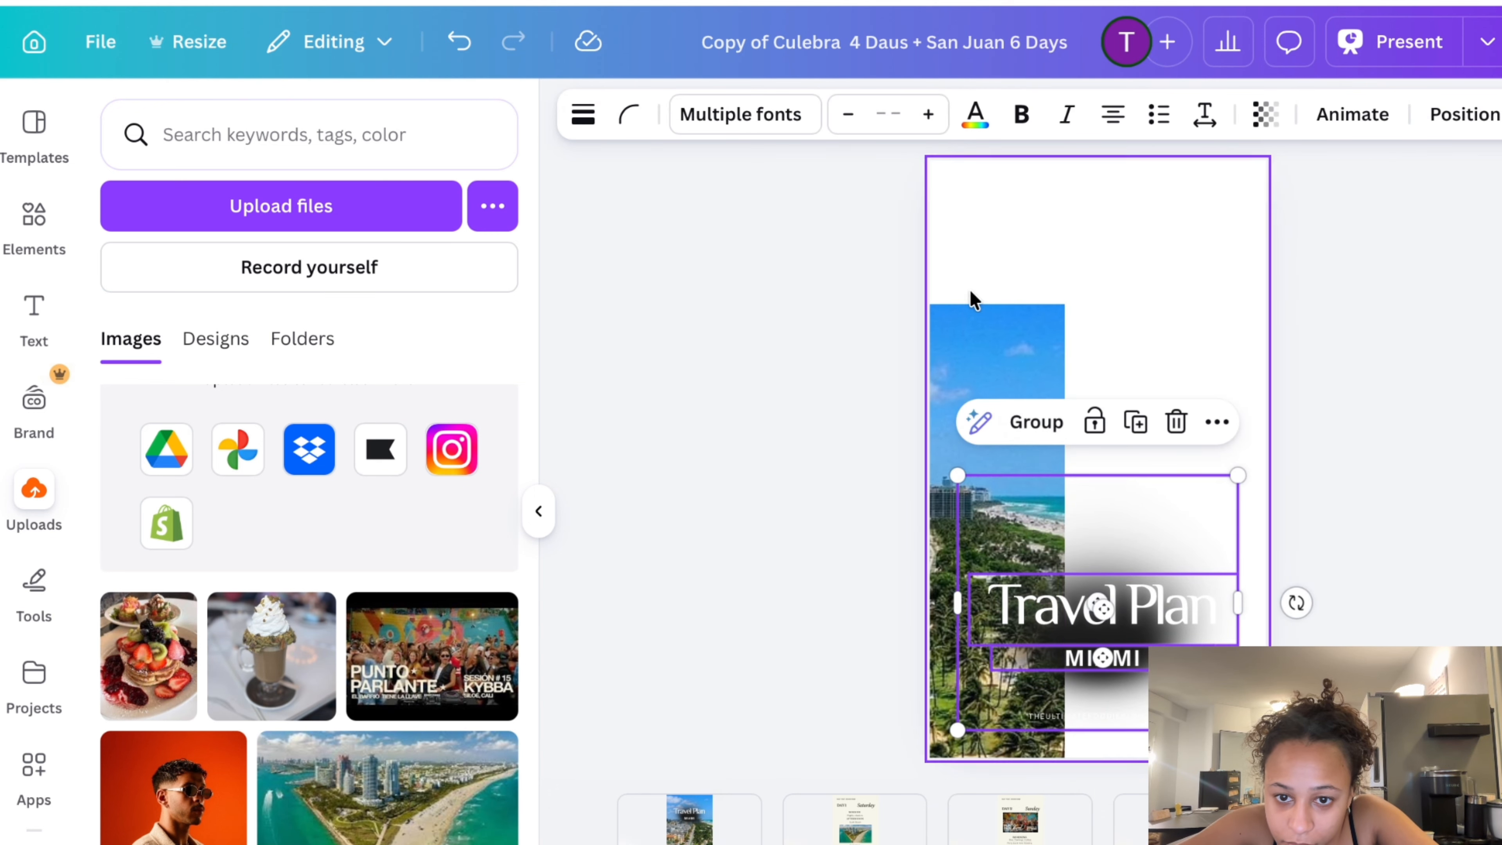
click(970, 324)
drag(970, 324, 1166, 175)
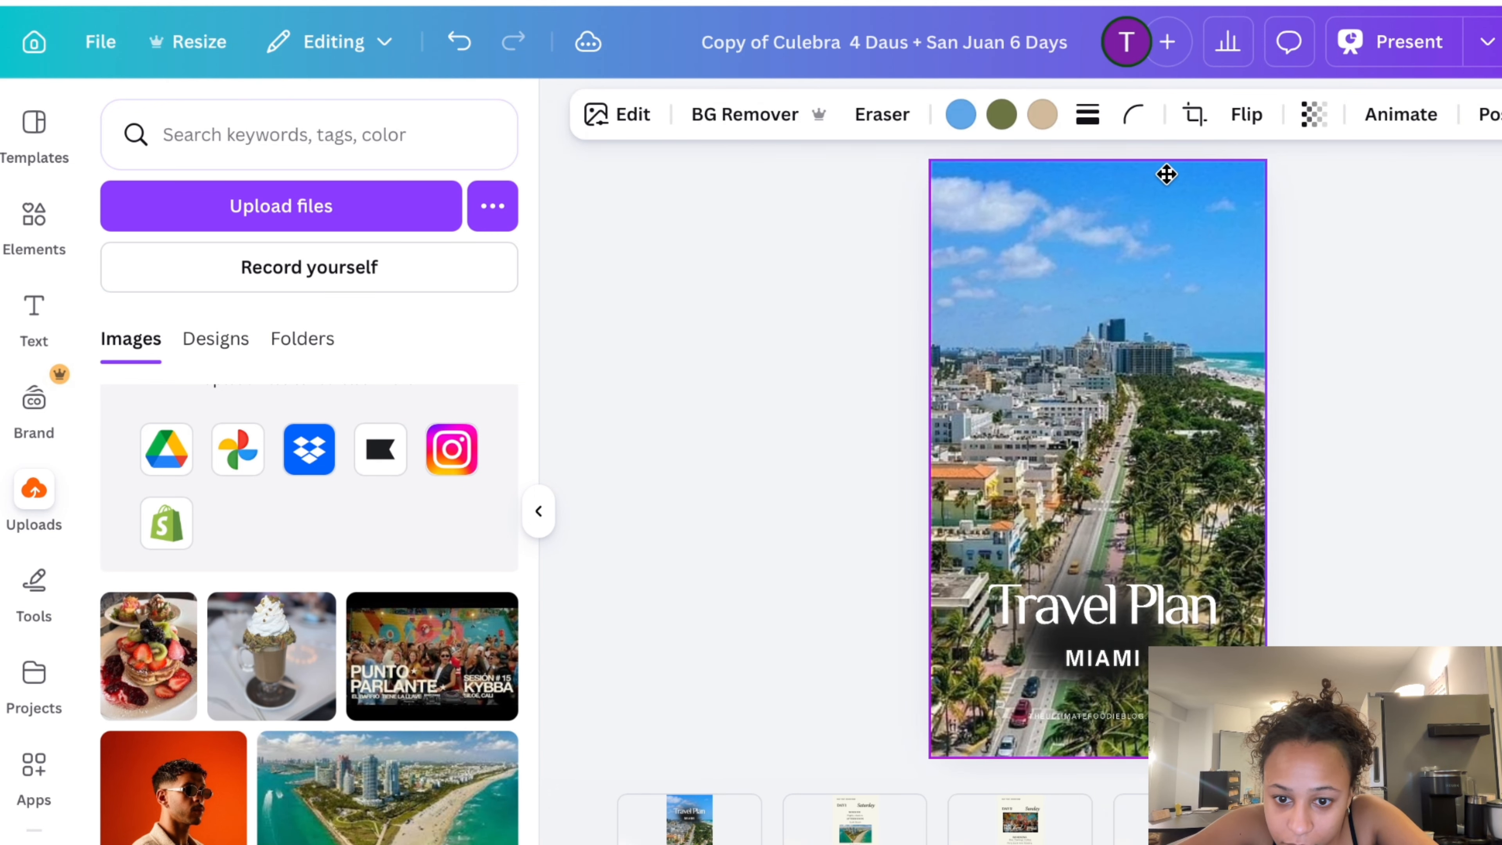
Replace the "Travel Plan" title on the closing page with "The End"
click(1106, 615)
click(1106, 629)
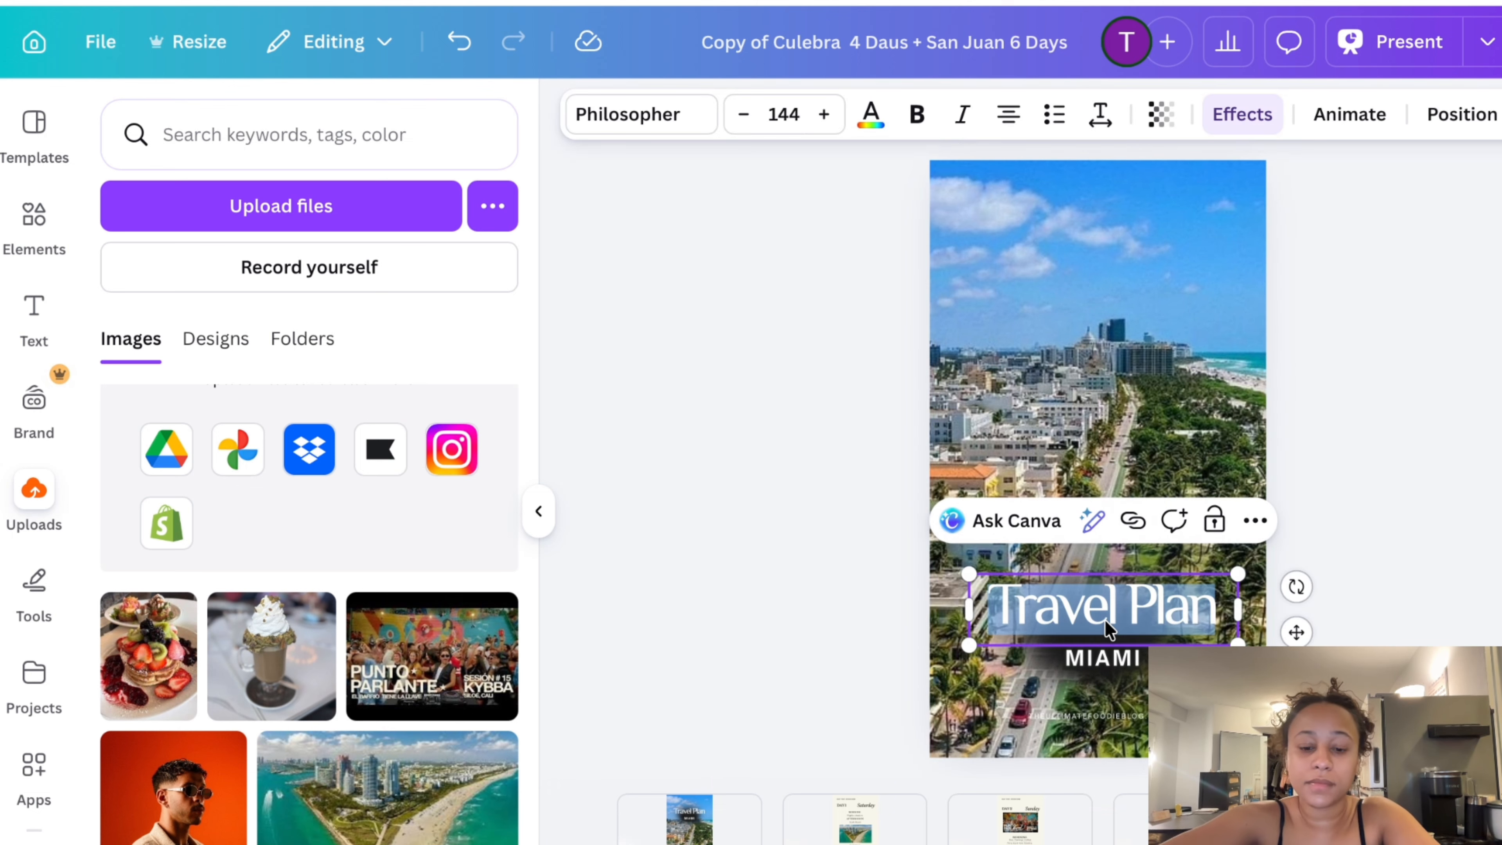
text(Tehe)
key(BackSpace)
key(BackSpace)
key(BackSpace)
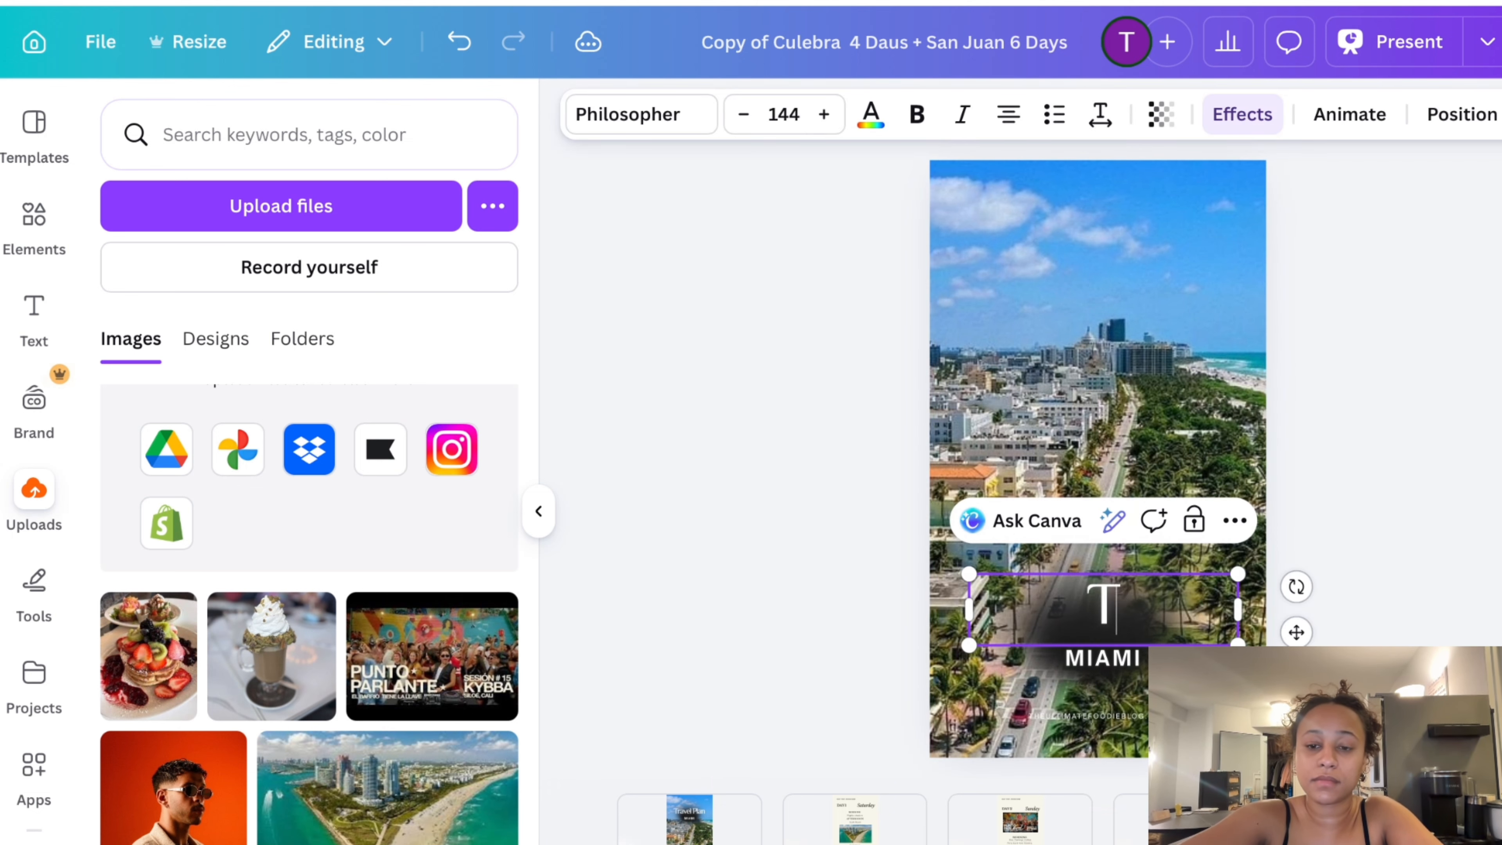
text(he End)
Delete the MIAMI subtitle from the closing page and lower "The End" slightly, centred on the page
click(1092, 667)
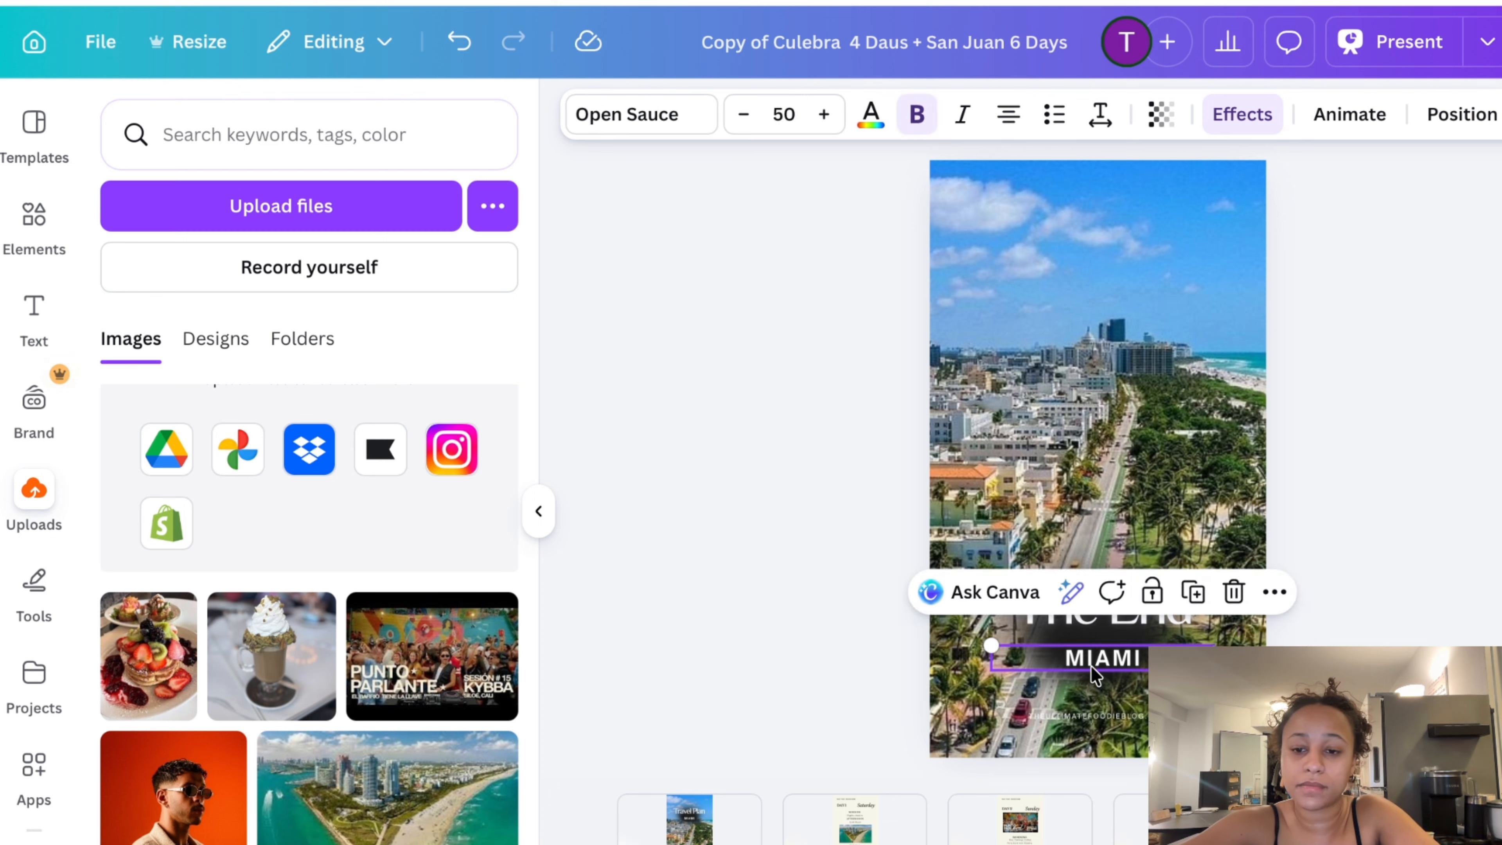
key(Delete)
click(1130, 601)
drag(1130, 601, 1123, 640)
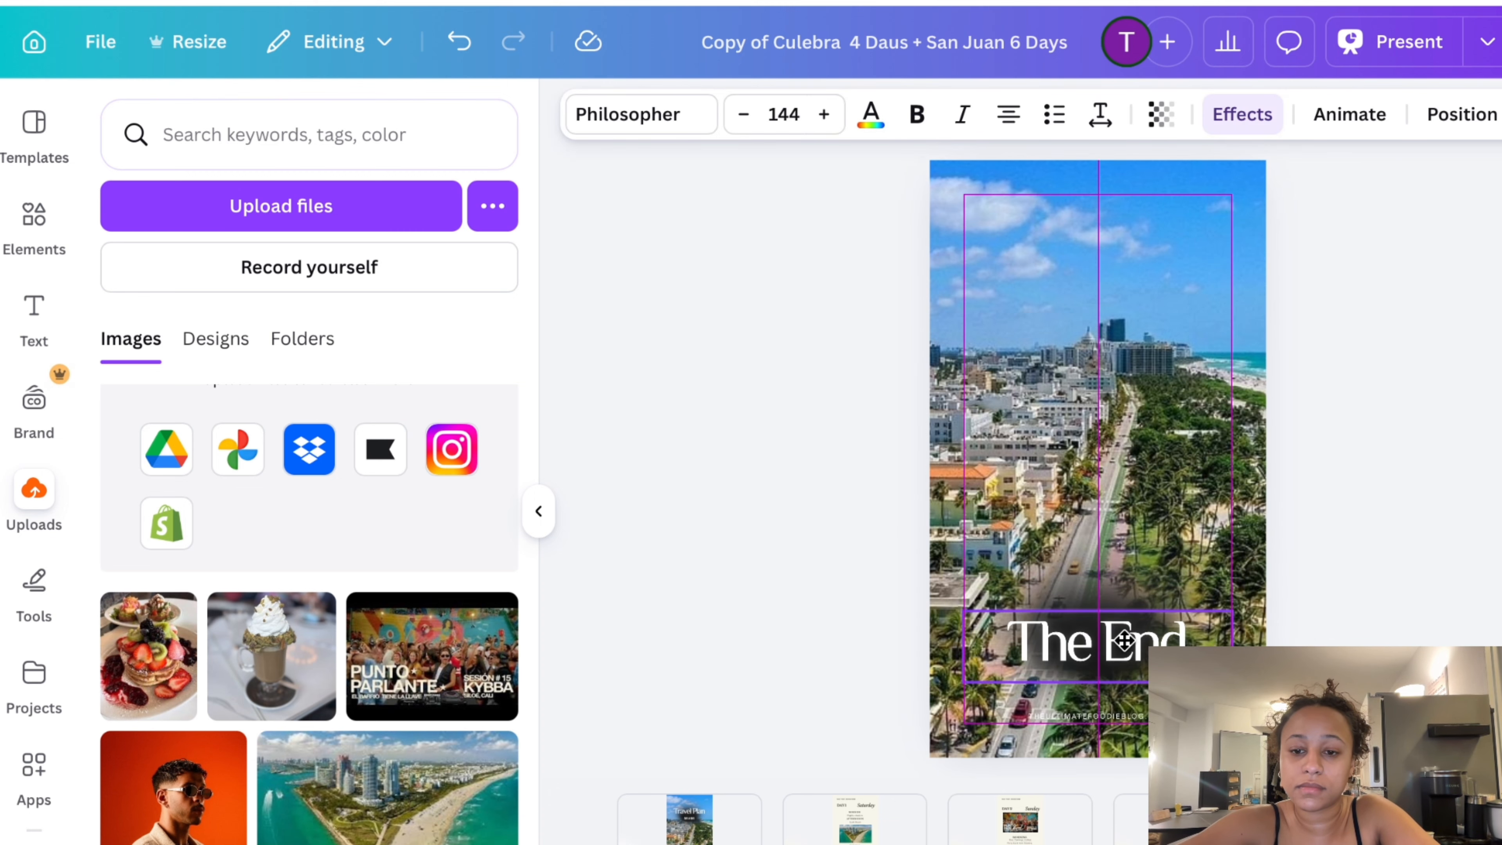
click(1442, 618)
Clear the Christianson Brunch line under MORNING on the Day 3 page
click(1157, 716)
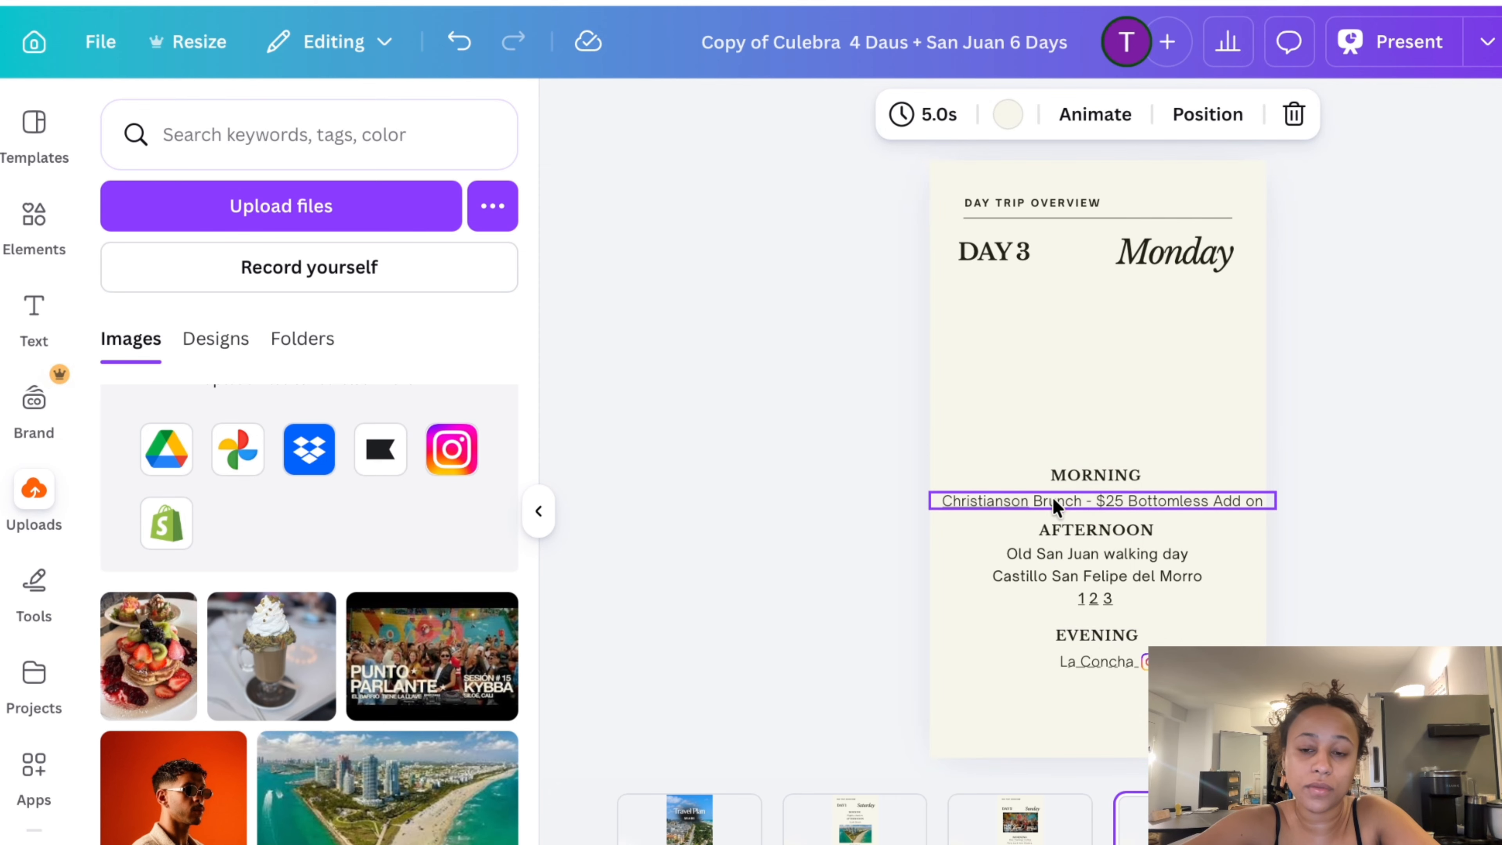
double_click(1054, 502)
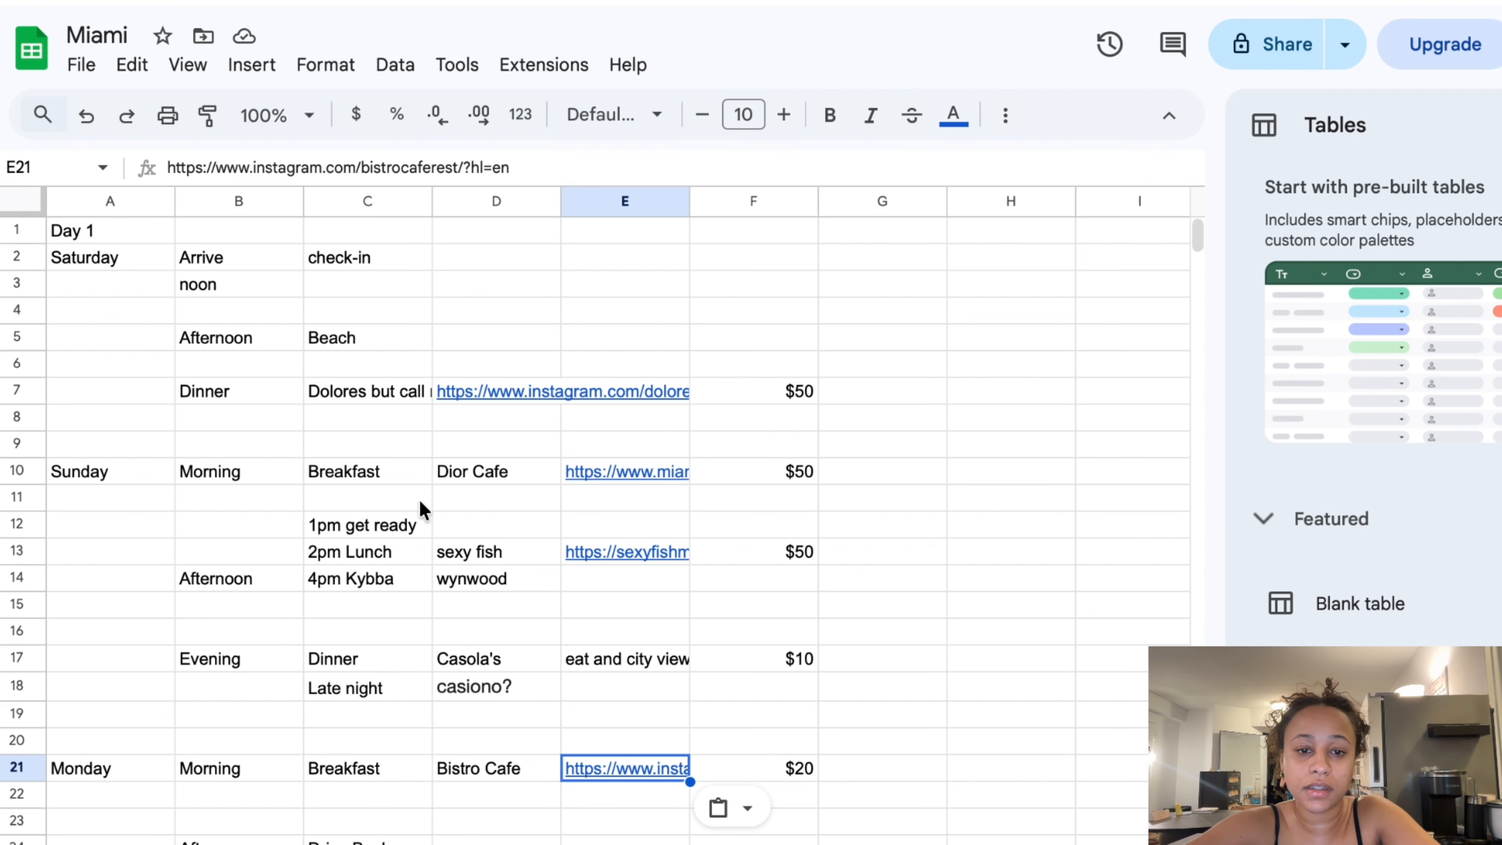
Switch to the Miami spreadsheet and copy Sunday's breakfast place, Dior Cafe, from cell D10
drag(369, 466, 658, 483)
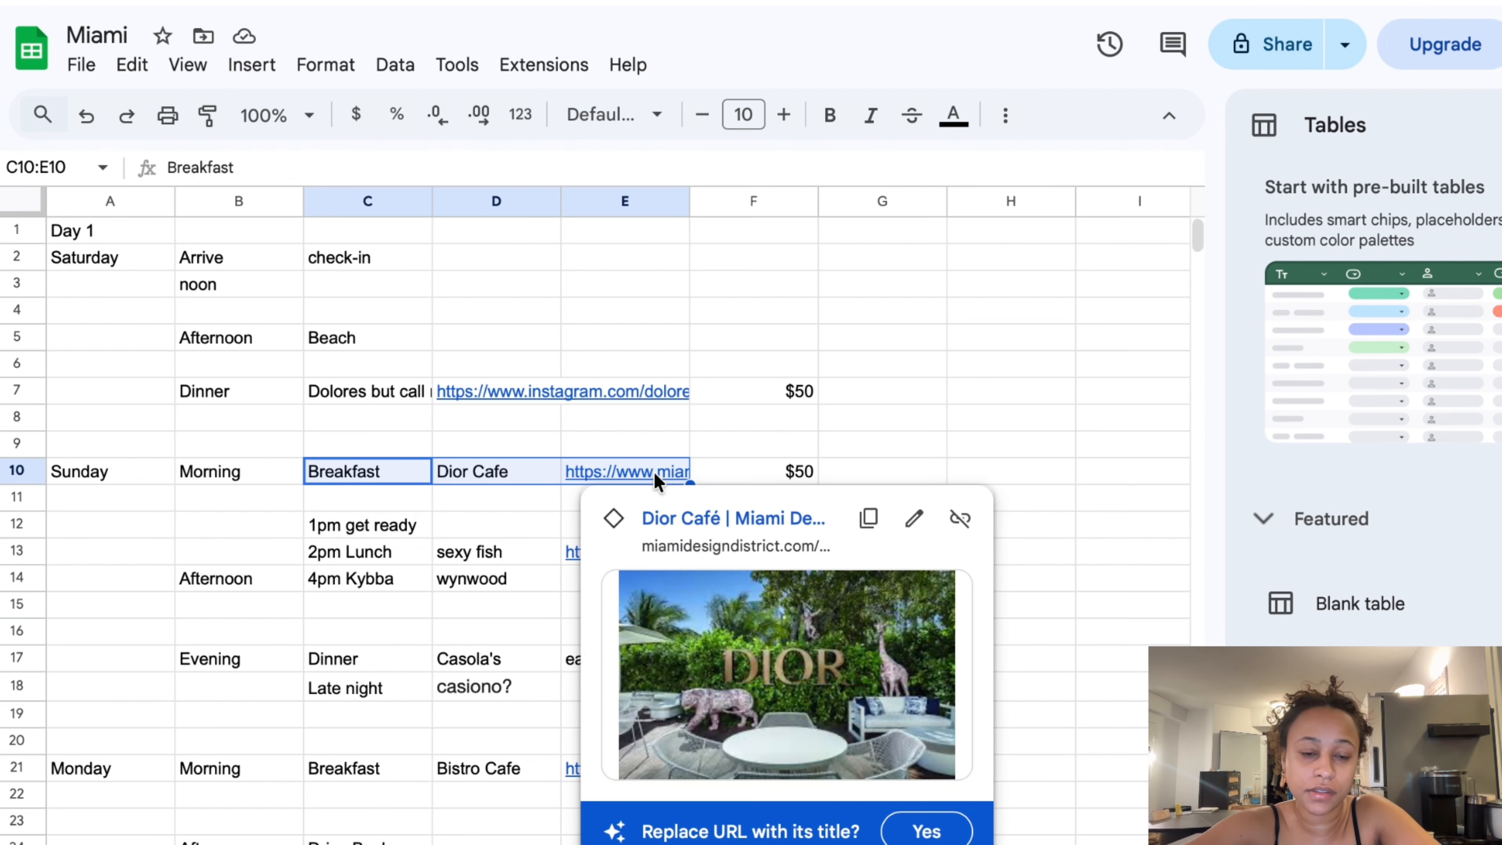
click(483, 474)
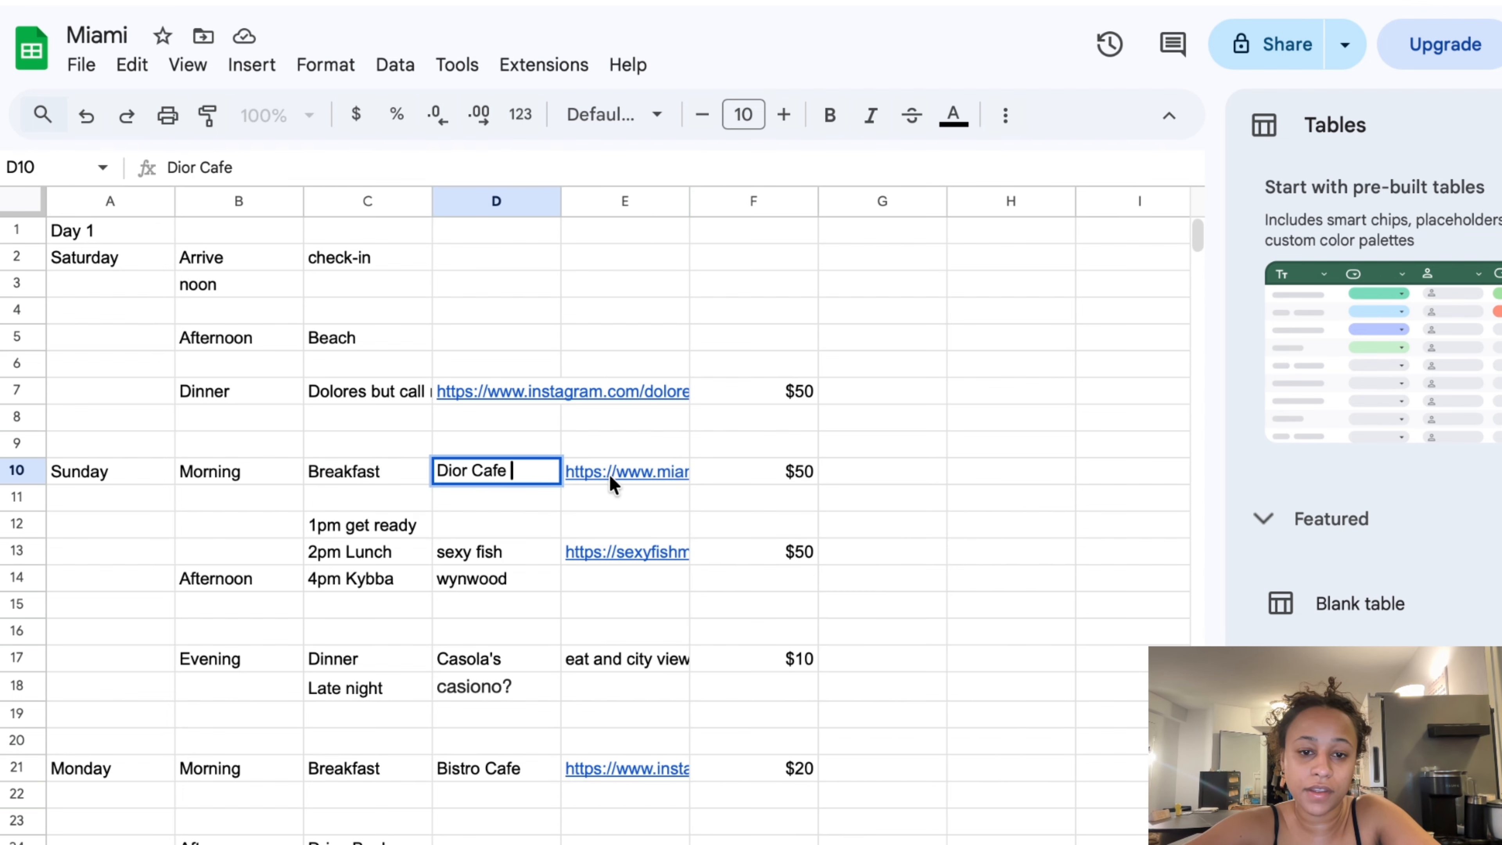
click(606, 471)
triple_click(604, 466)
triple_click(466, 476)
key(ctrl+c)
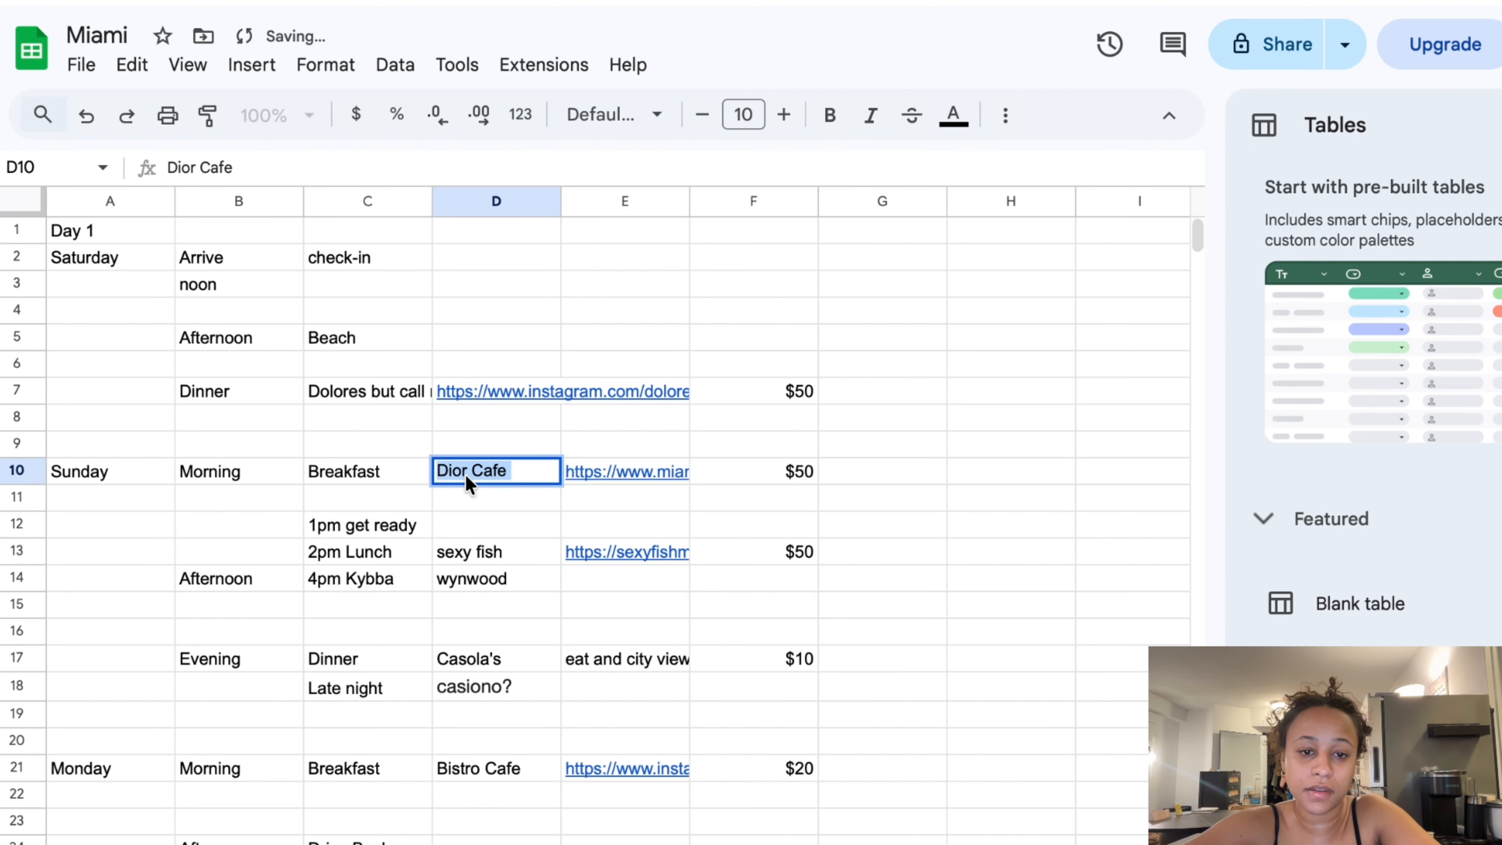
click(475, 482)
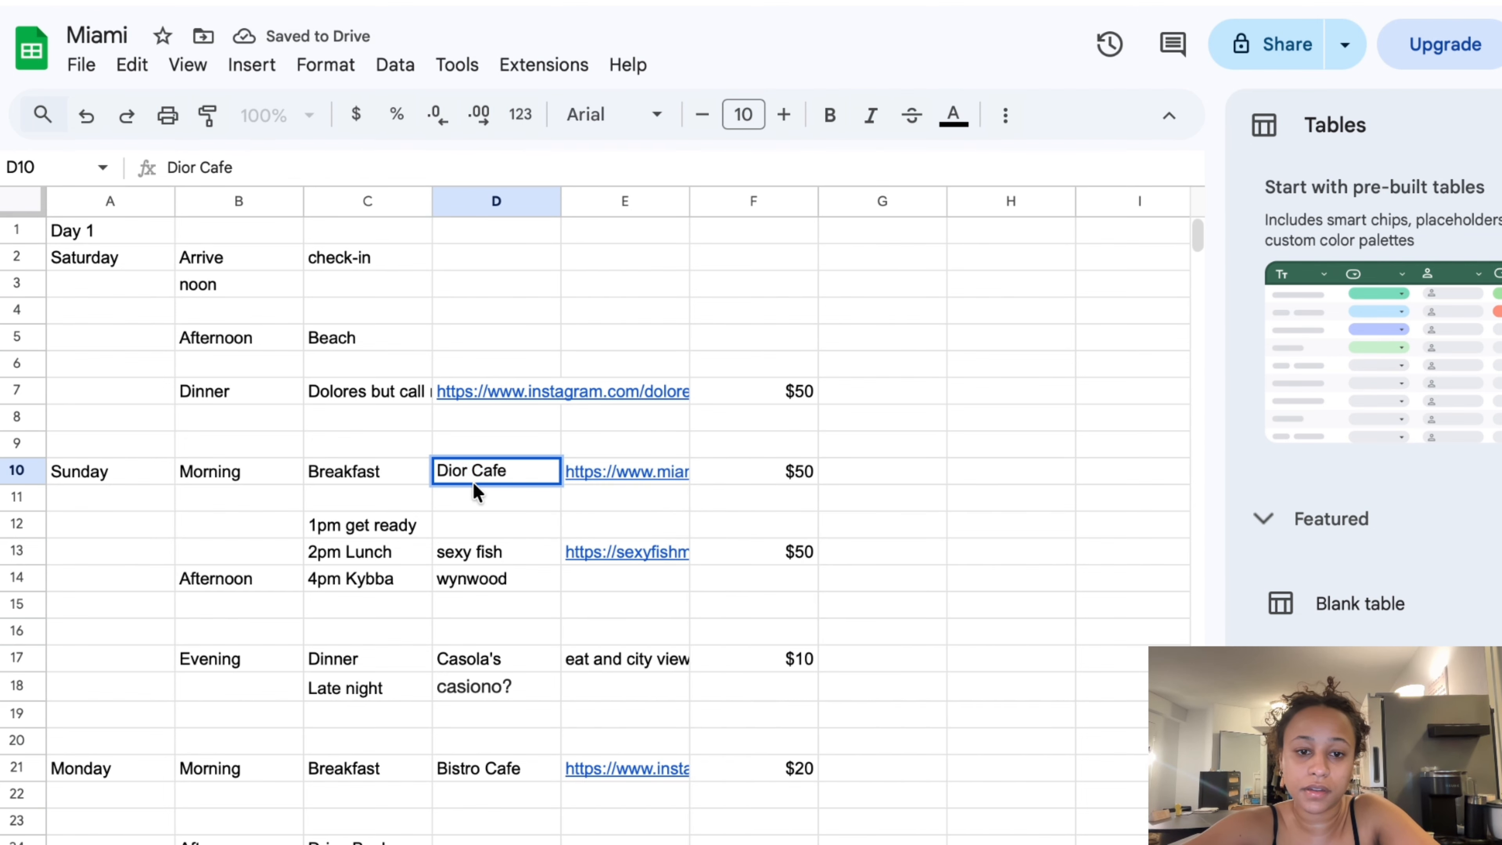
click(601, 421)
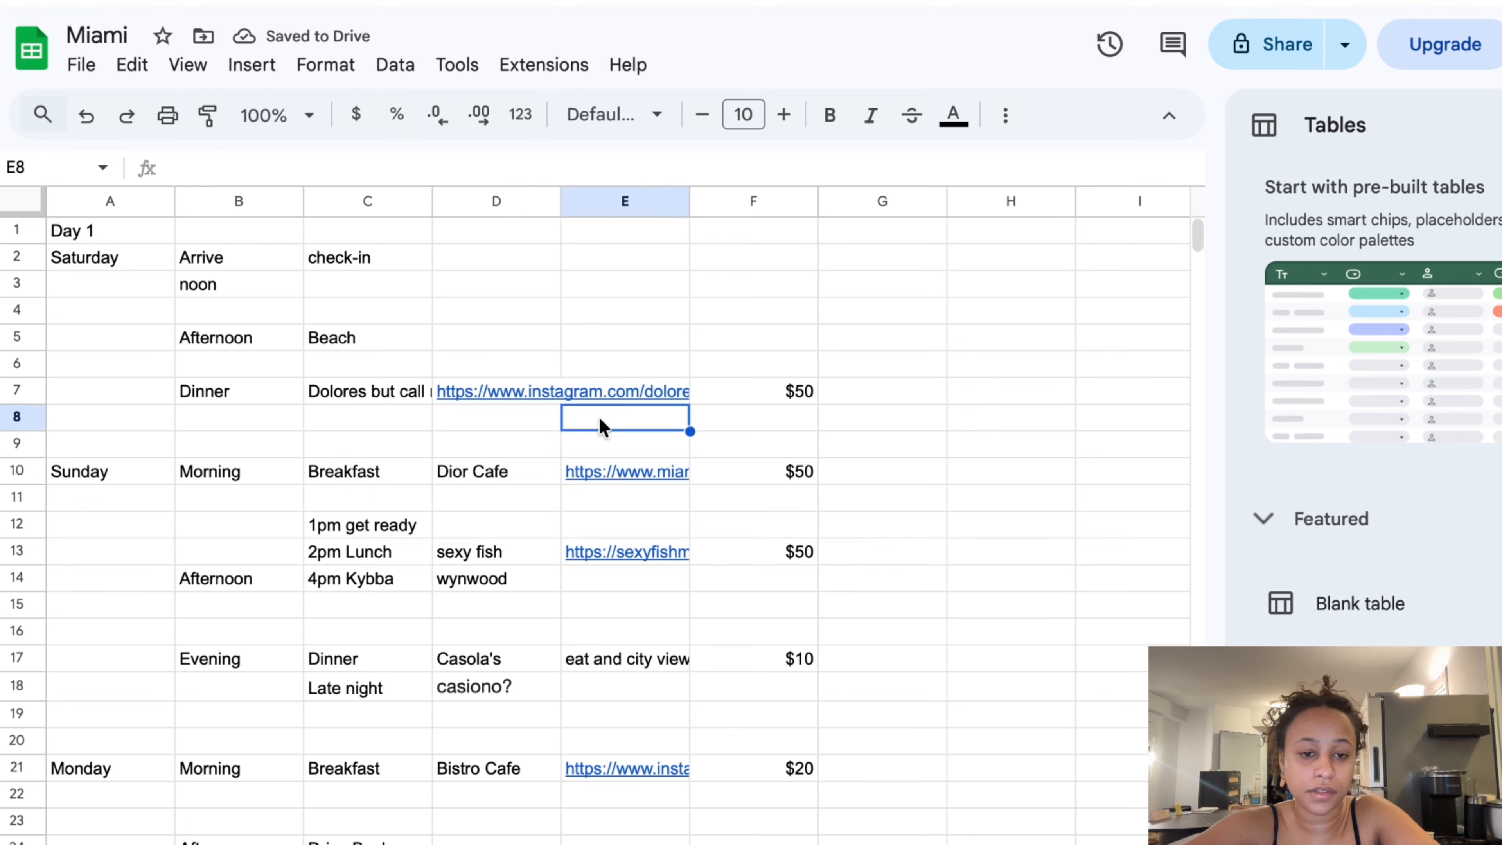
click(476, 480)
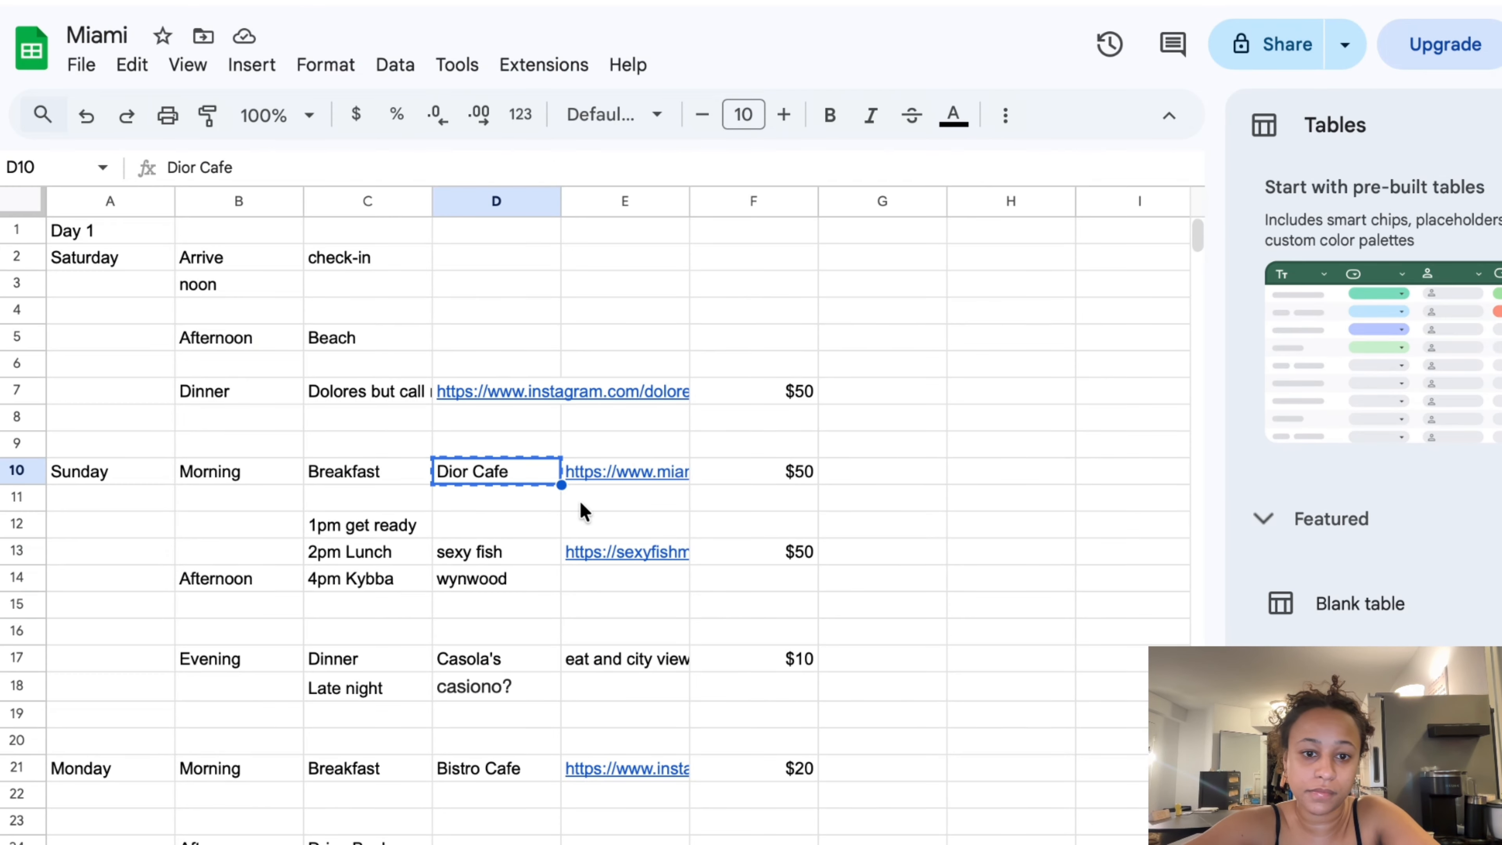
click(612, 480)
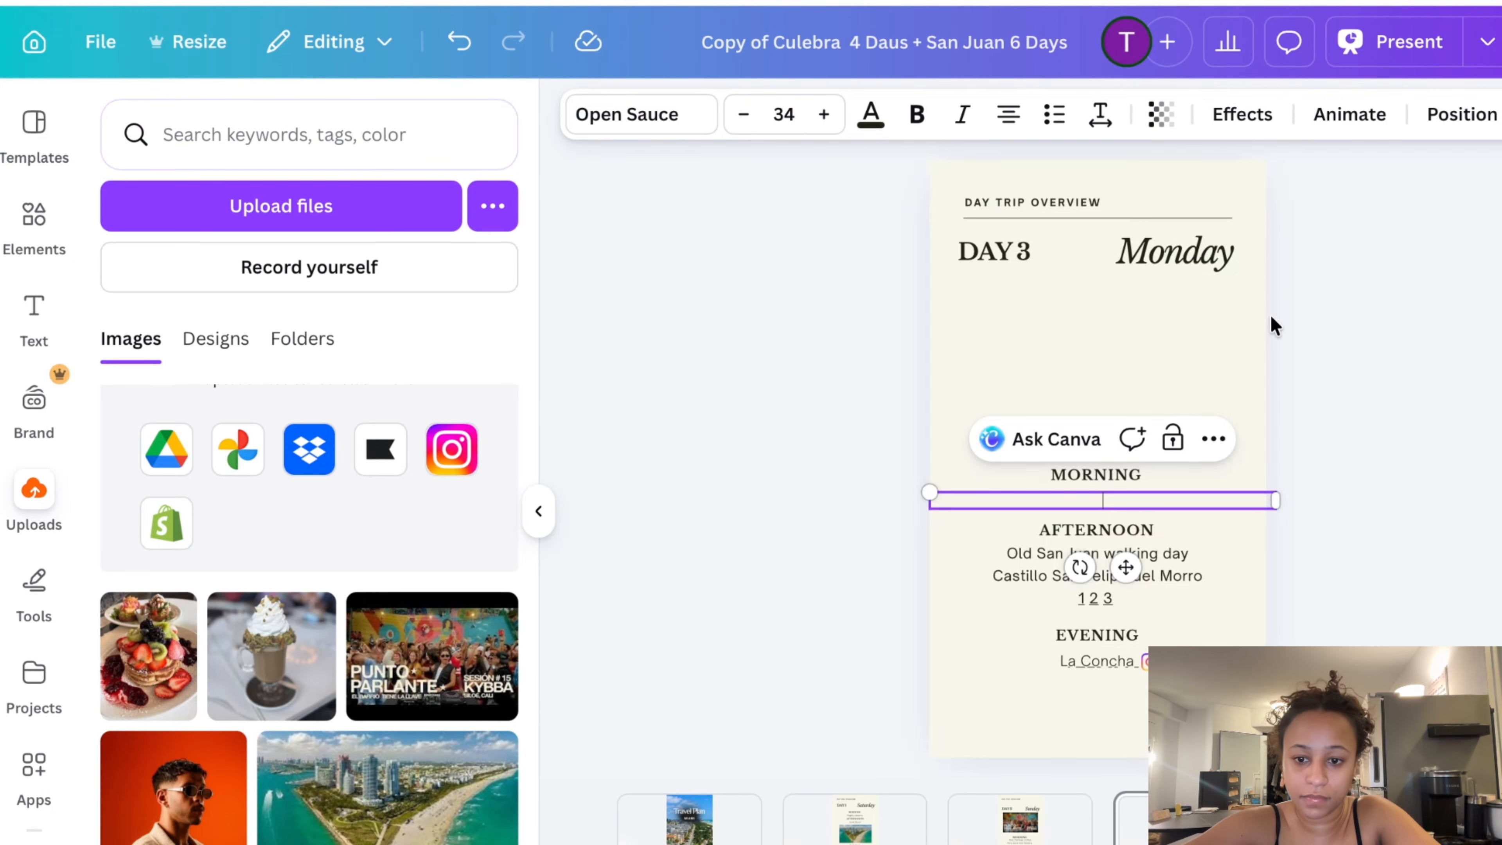
Replace the La Concha text under EVENING with "Dior Cafe" and place a copy of that line under MORNING
click(1120, 681)
click(1110, 662)
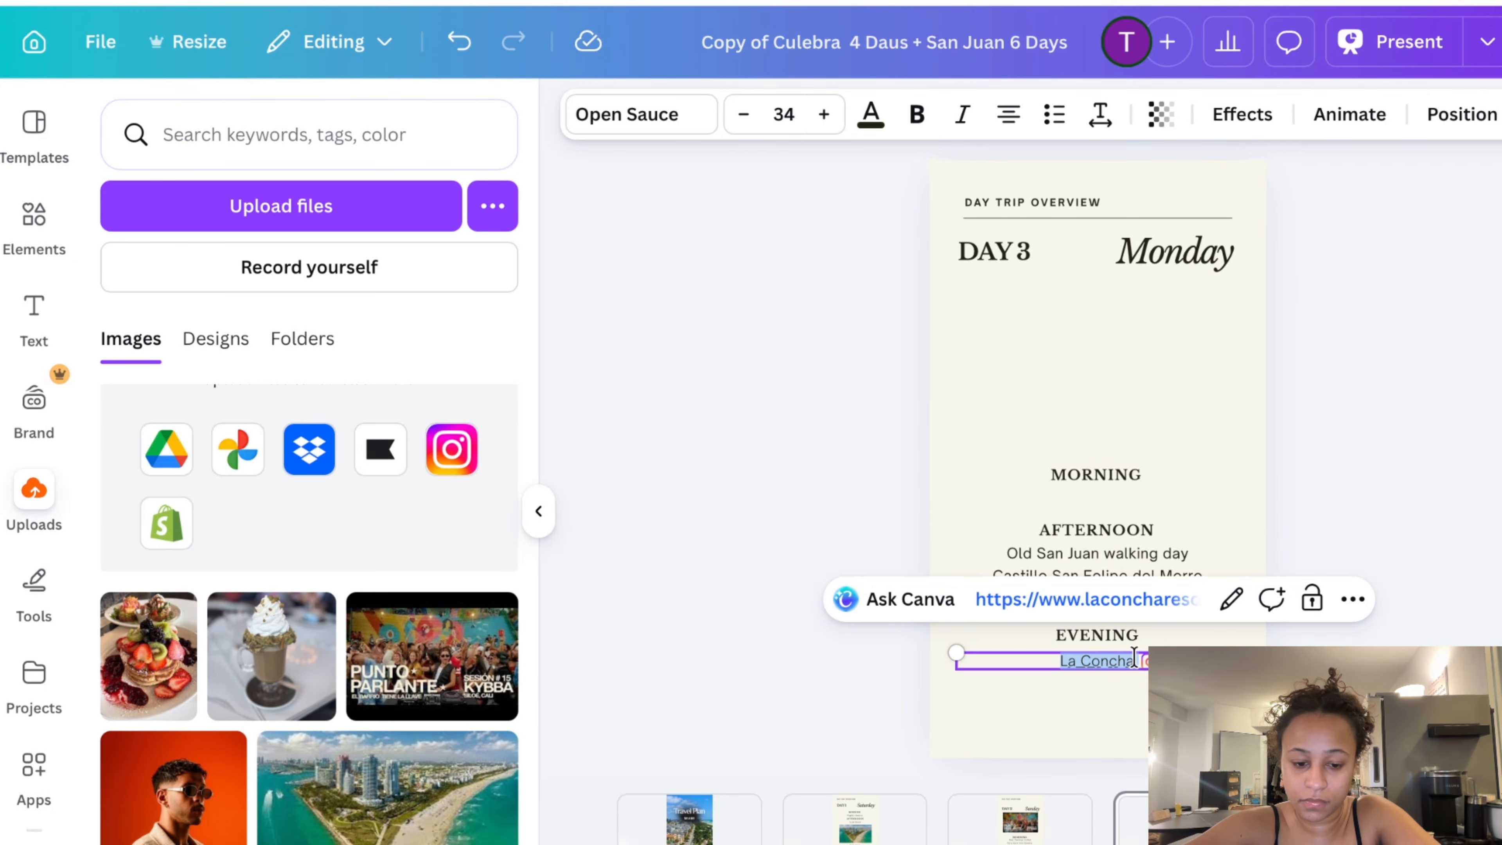
key(BackSpace)
text(Dior Cafe)
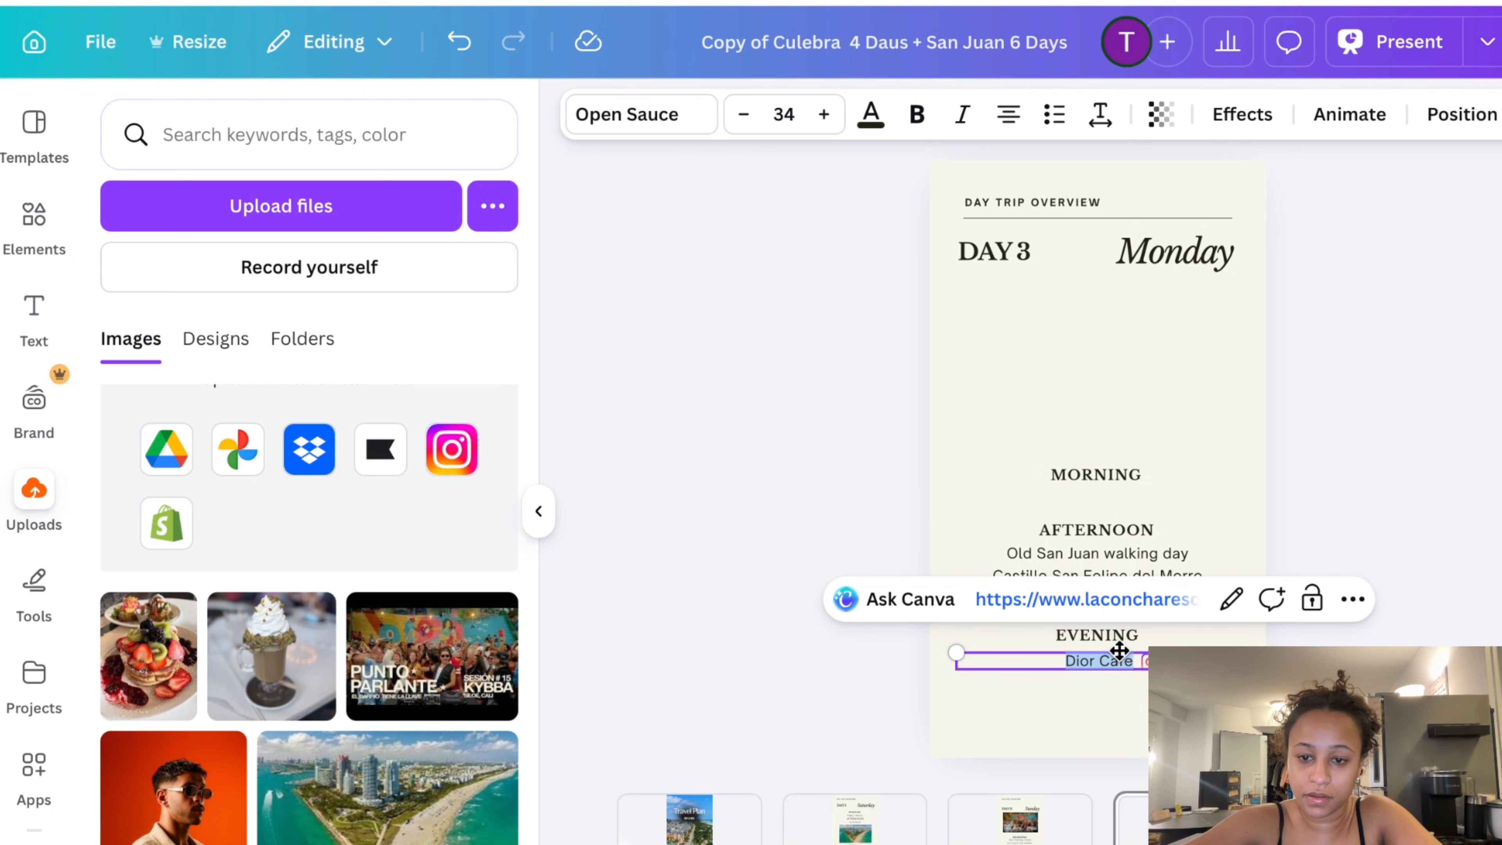
click(1327, 491)
click(1099, 666)
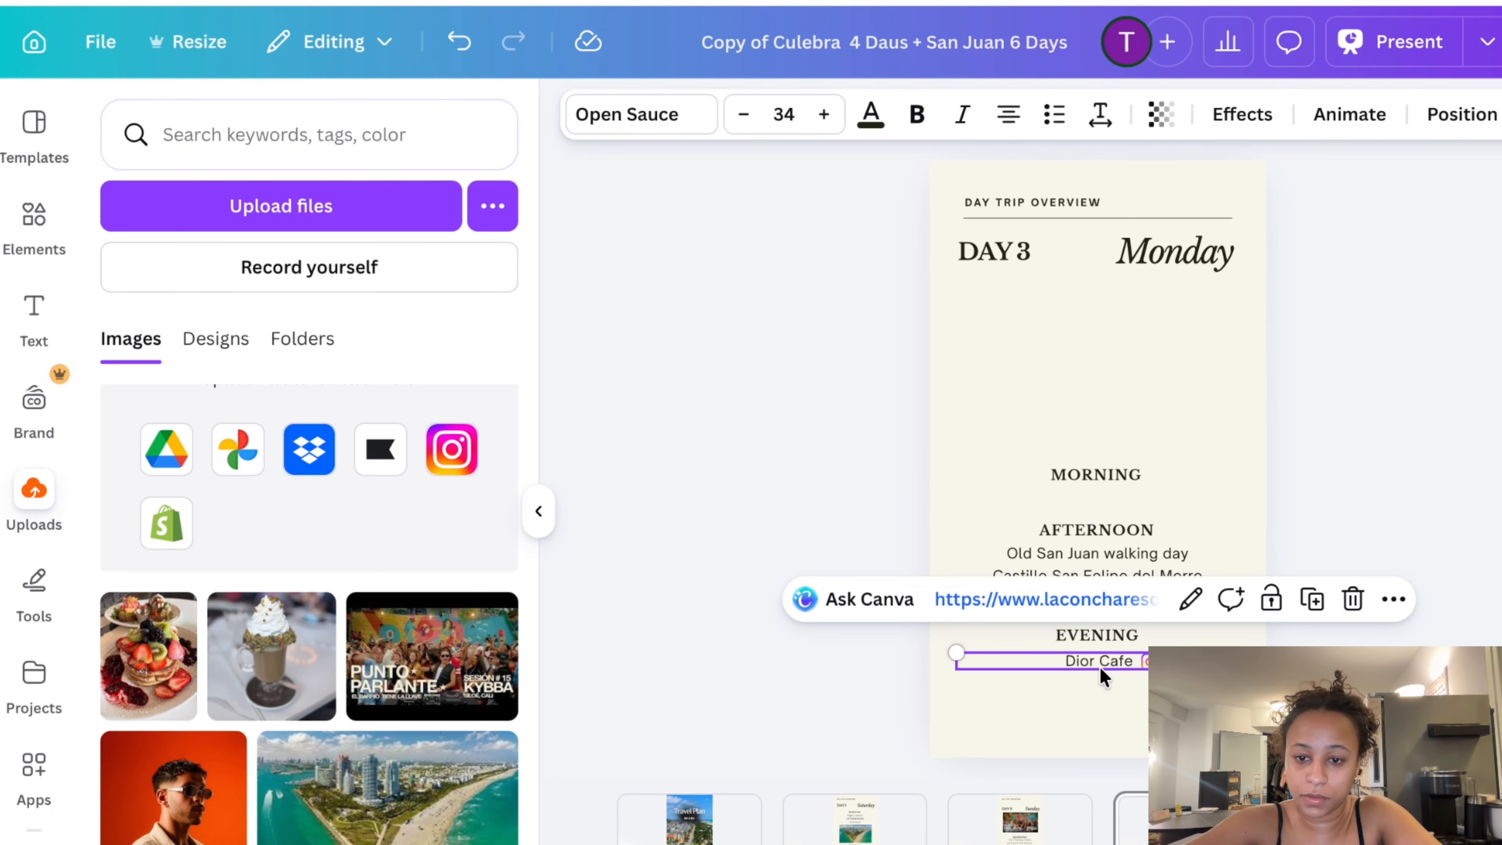
drag(1126, 684, 1122, 488)
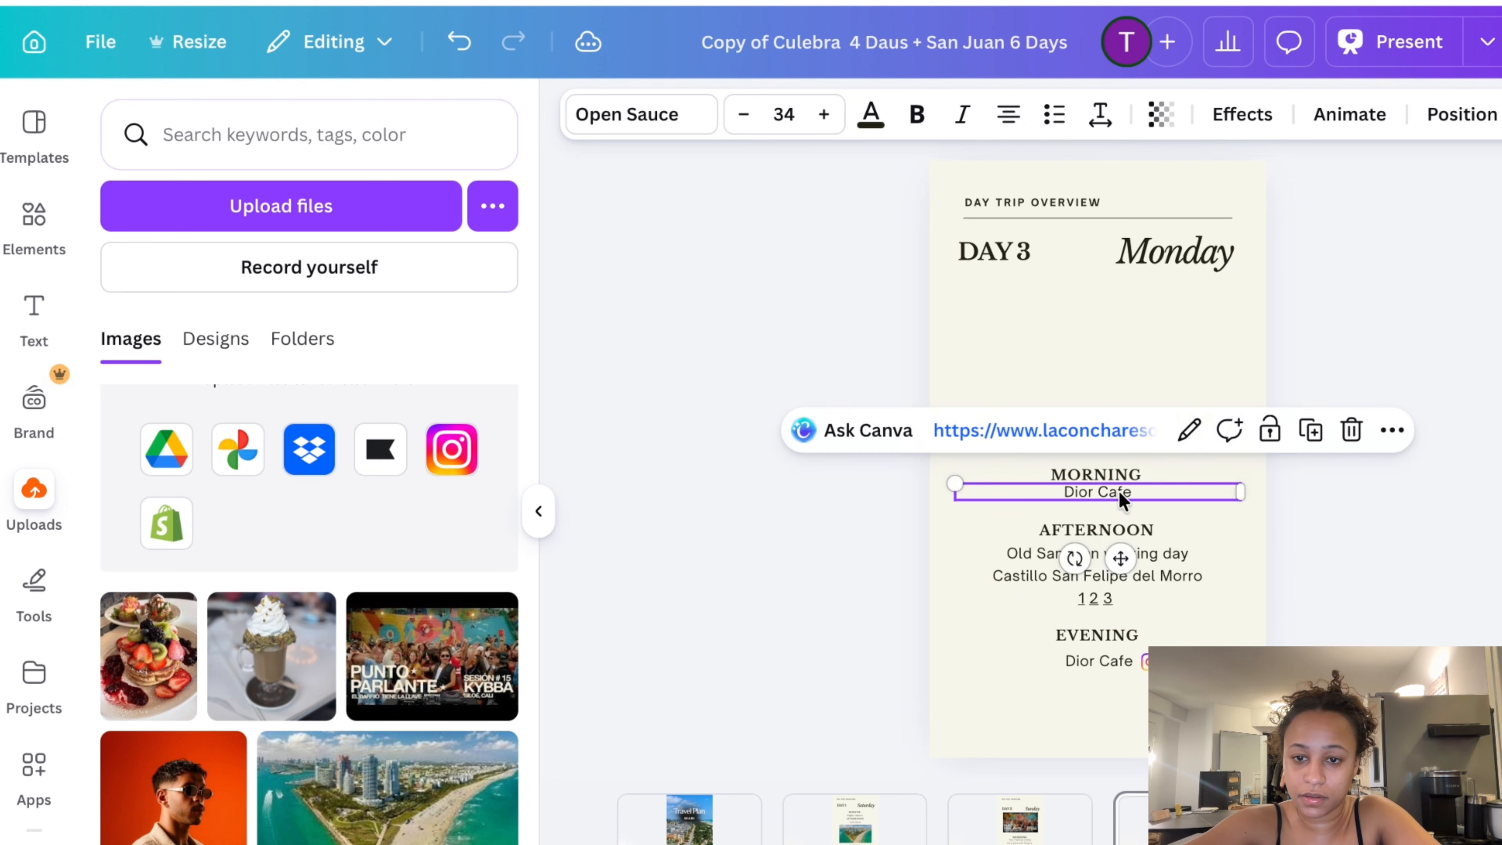
Remove the La Concha resort link from the Dior Cafe line under MORNING
click(1231, 430)
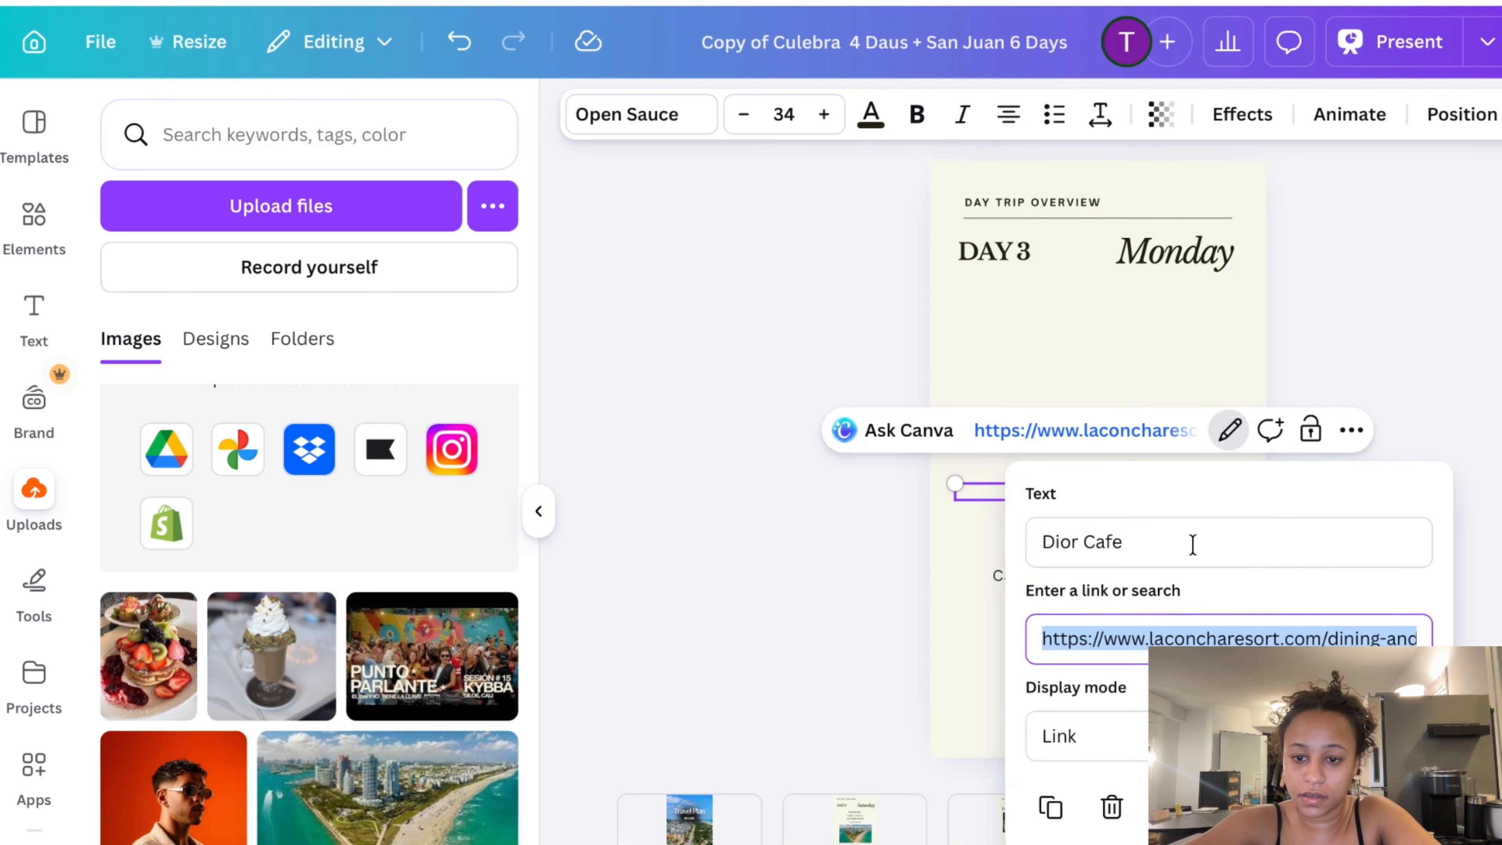
click(1110, 806)
click(1127, 431)
key(ctrl+v)
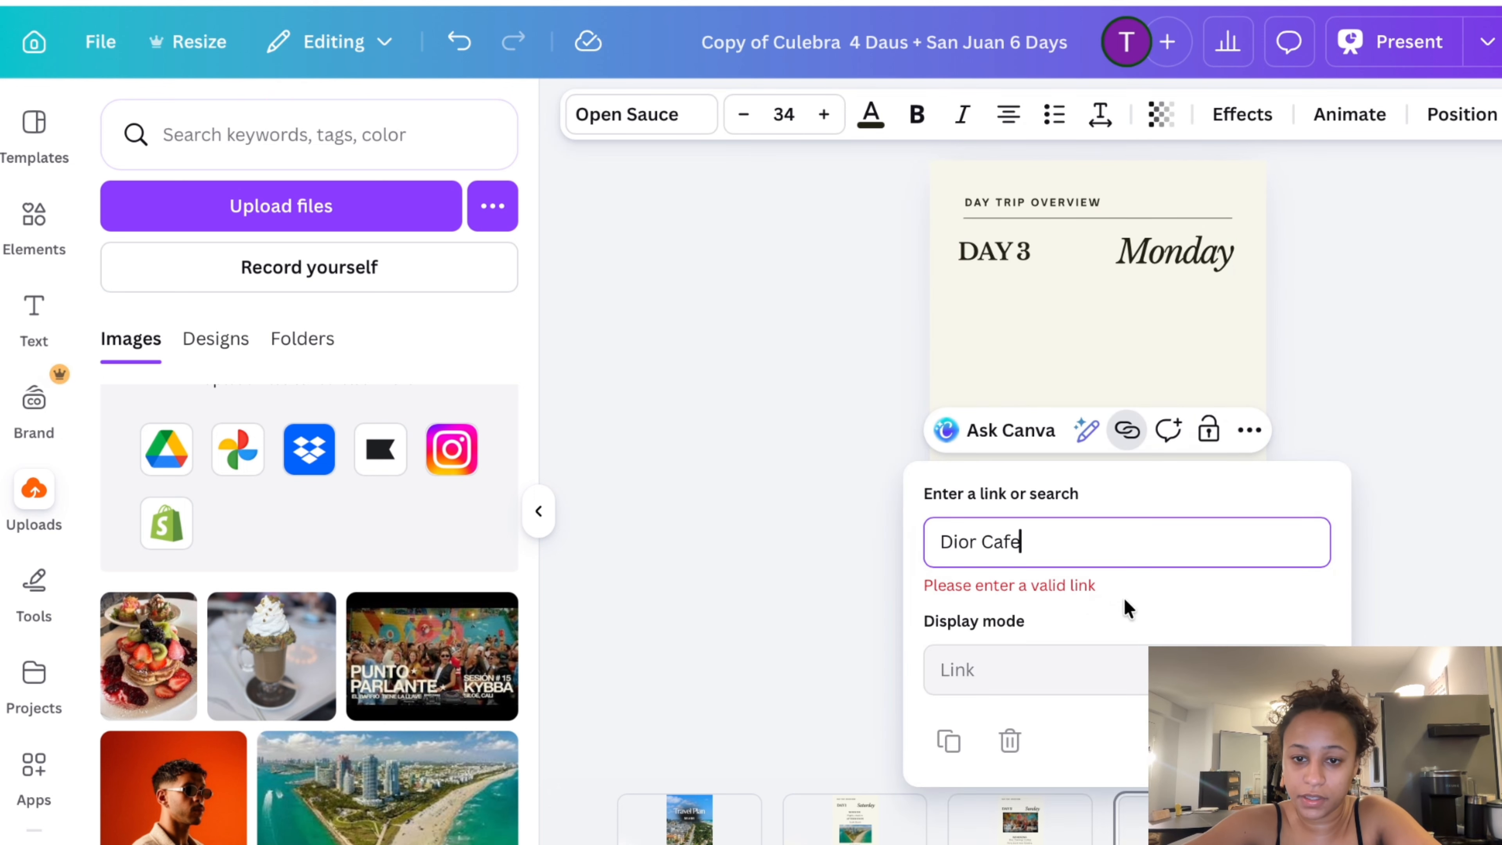
key(BackSpace)
key(BackSpace)
key(BackSpace)
key(BackSpace)
key(BackSpace)
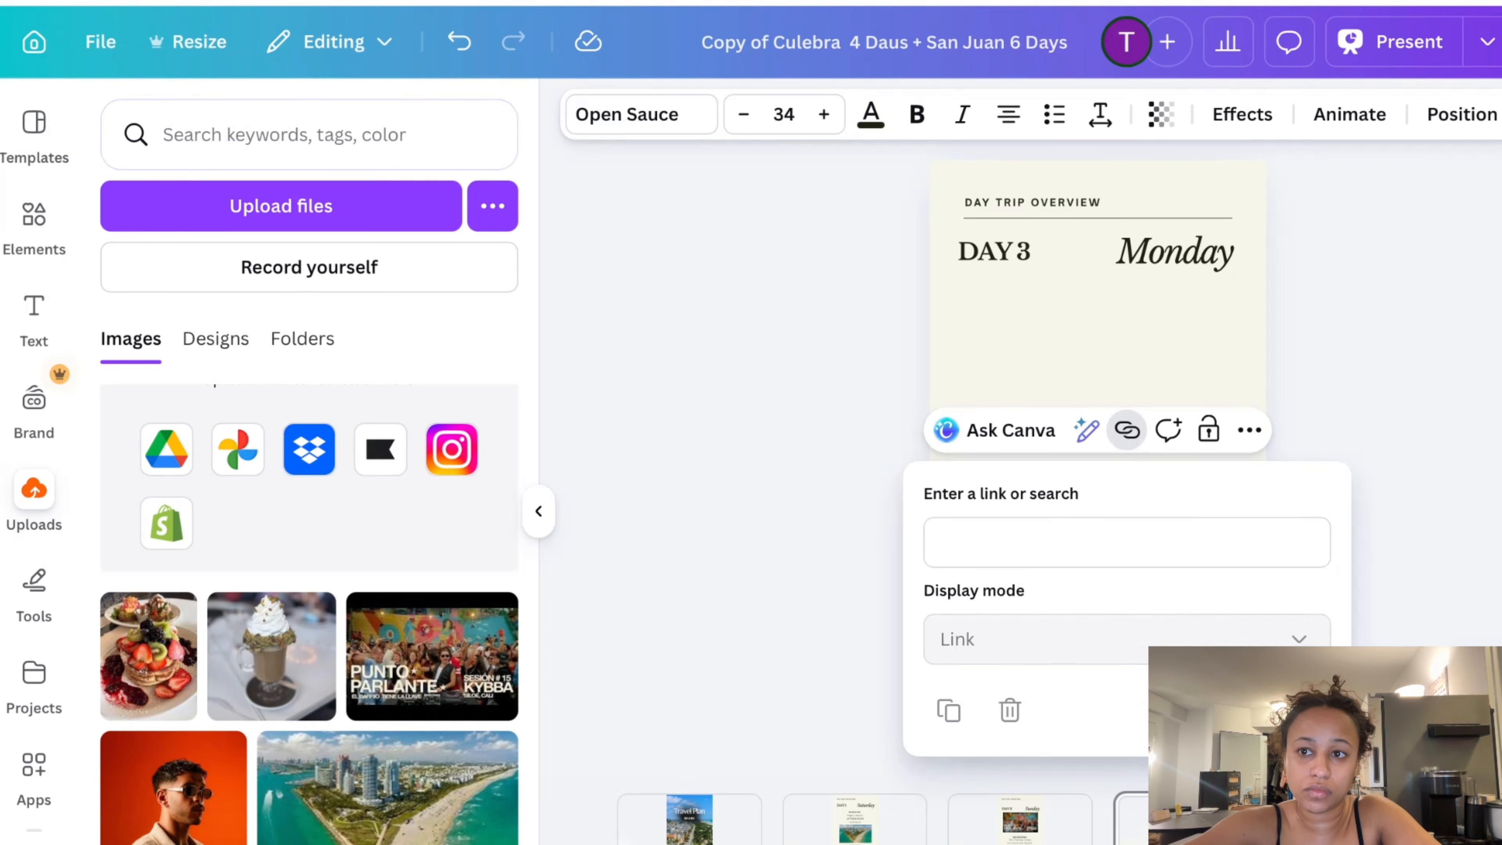
click(1046, 540)
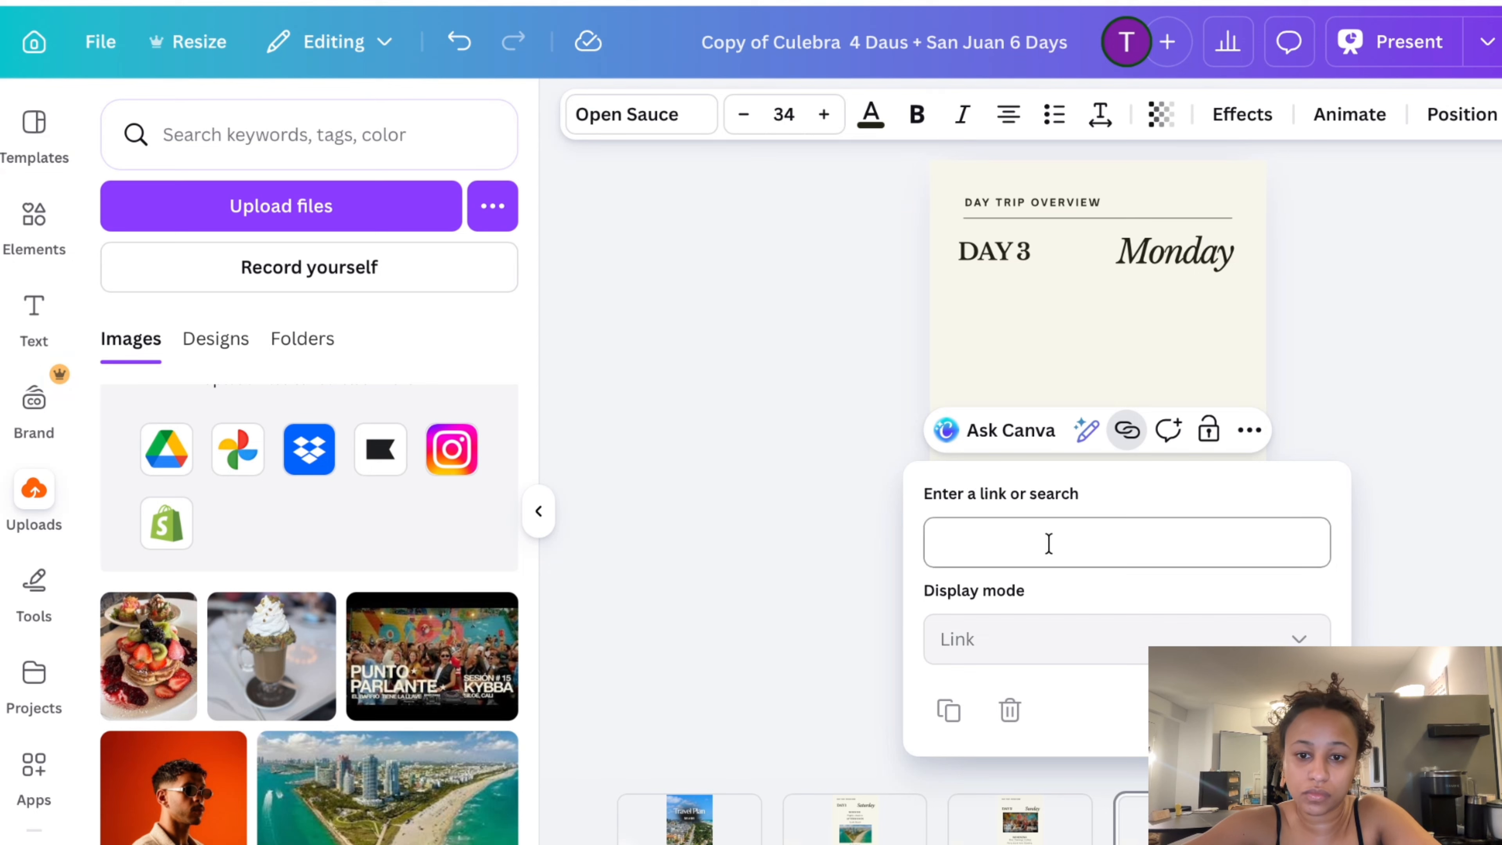
text(https://www.miamidesigndistrict.com/listing/700/dior-cafe/)
key(Return)
text(https://www.miamidesigndistrict.com/listing/700/dior-cafe/)
key(ctrl+a)
key(BackSpace)
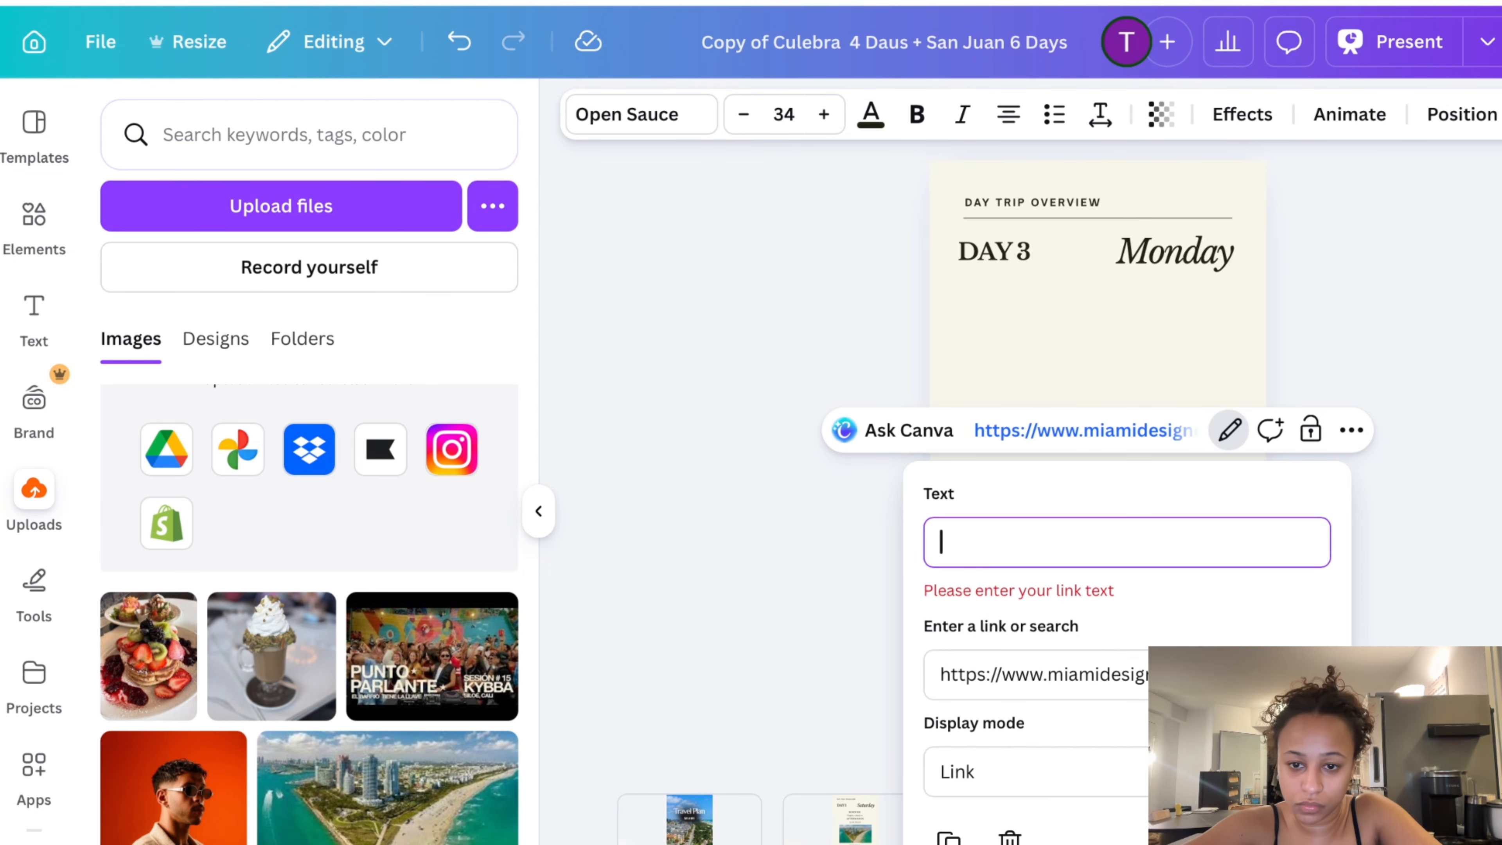
key(Escape)
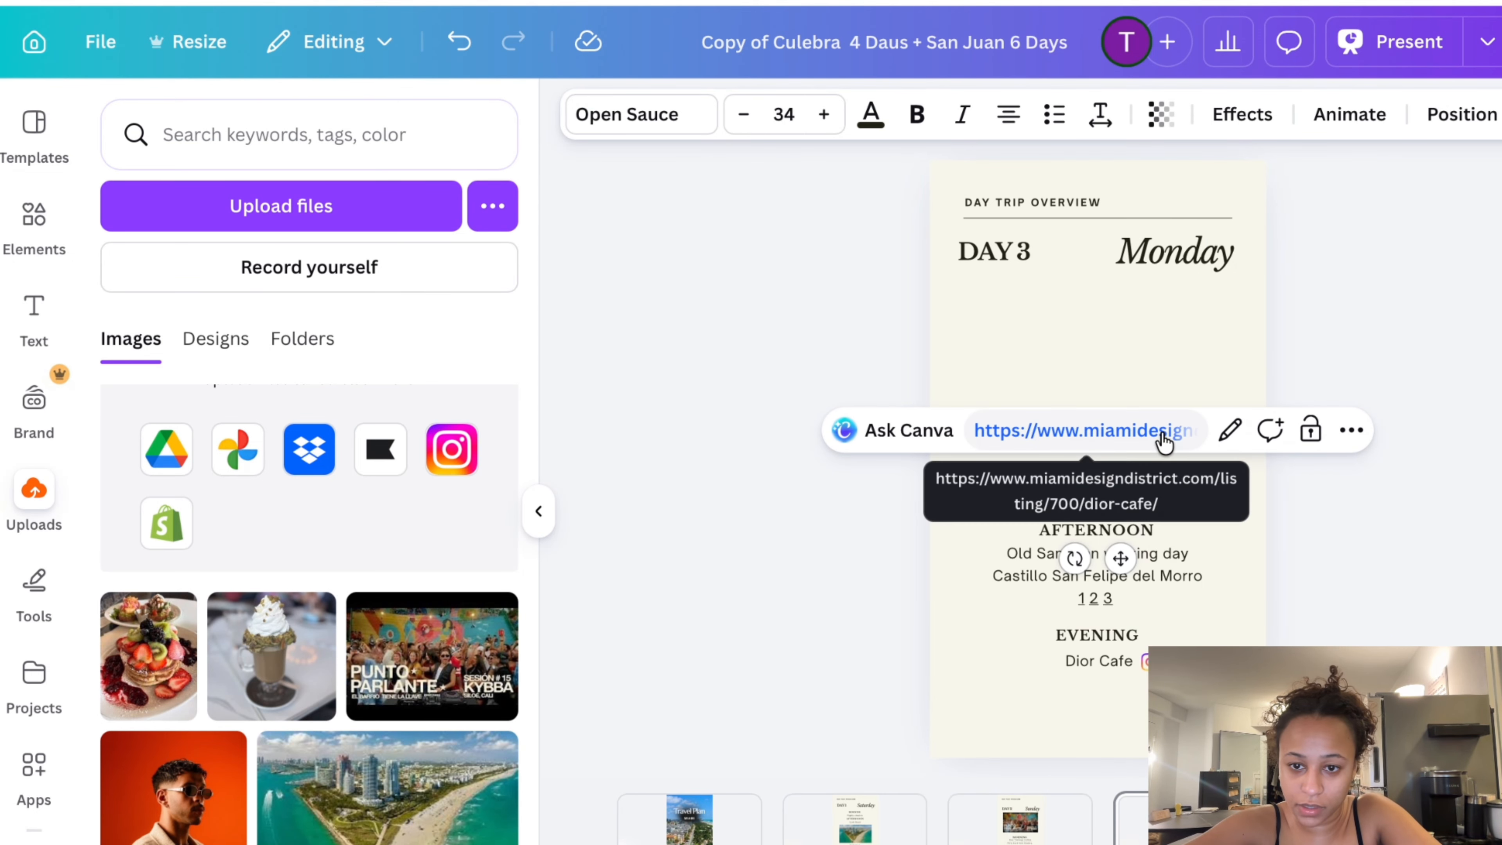
Delete the Instagram icon beside the EVENING line on the Day 3 page and replace the line's text with "Flight Home ✈️"
click(1145, 661)
key(Delete)
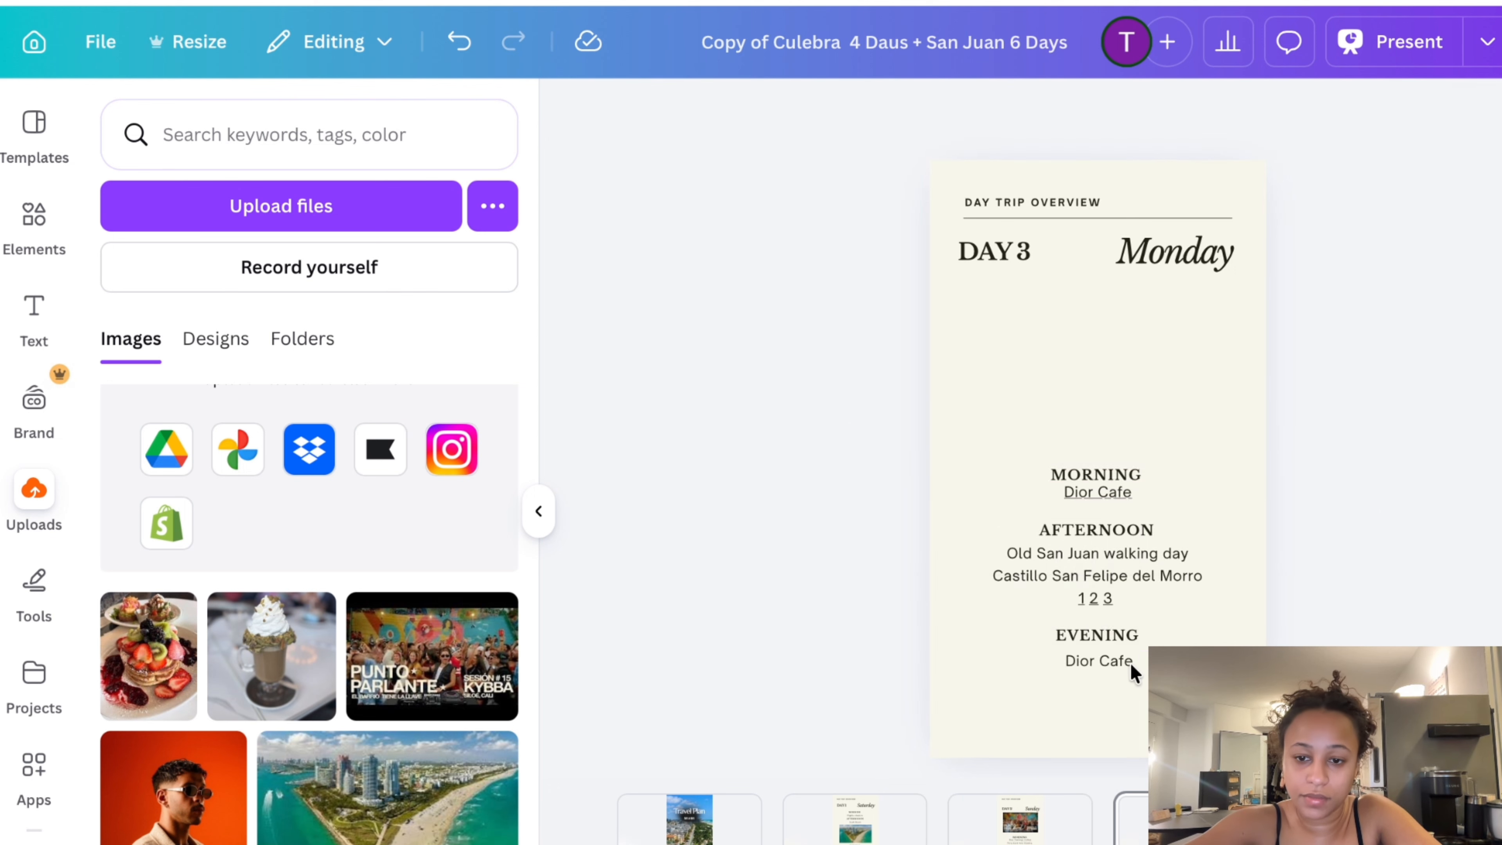
click(1099, 659)
click(1100, 659)
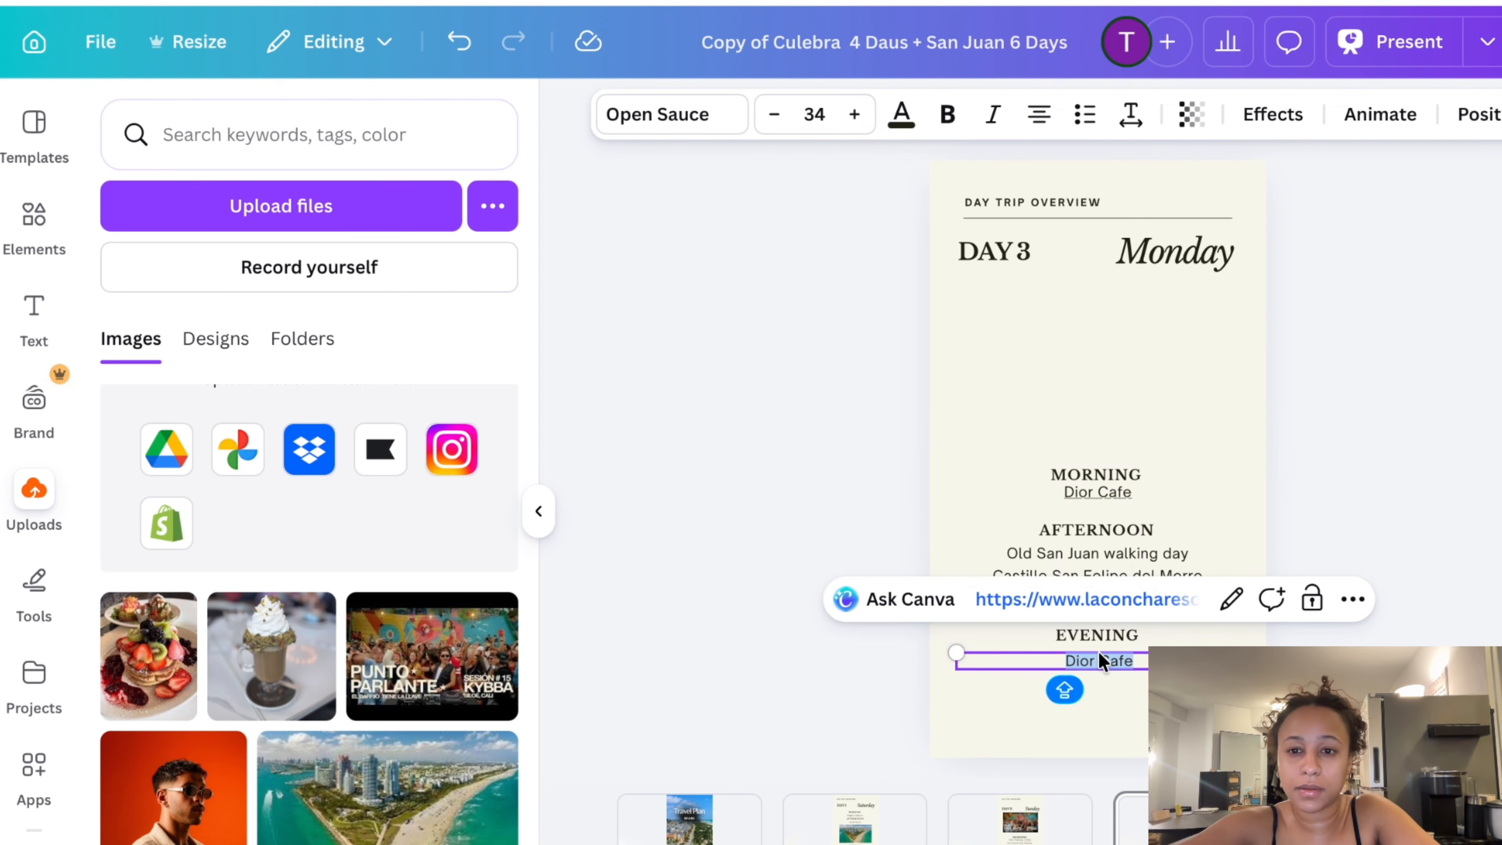
text(Fl)
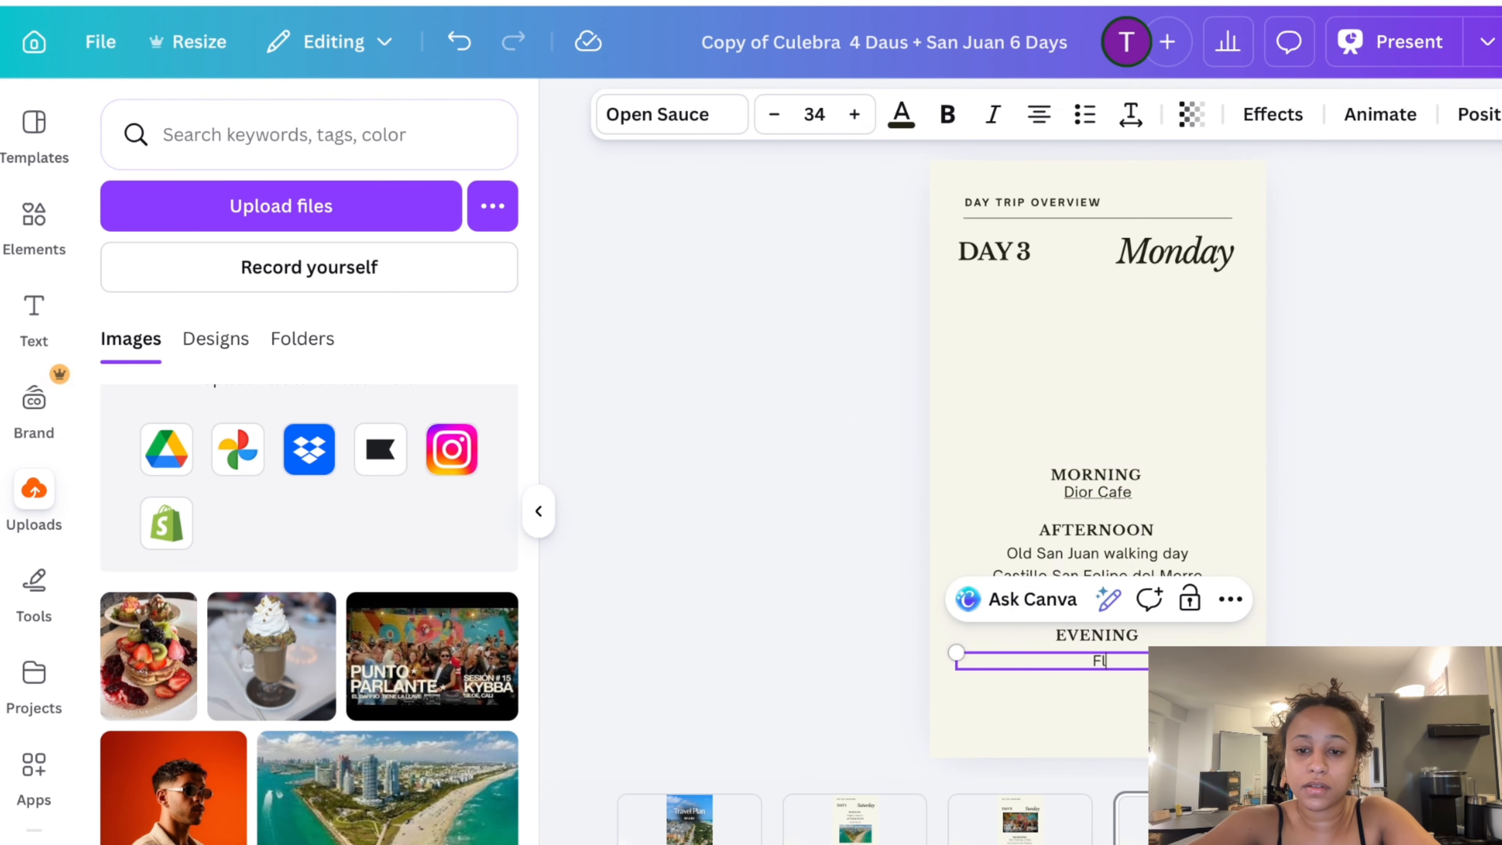
text(ight Home ✈️)
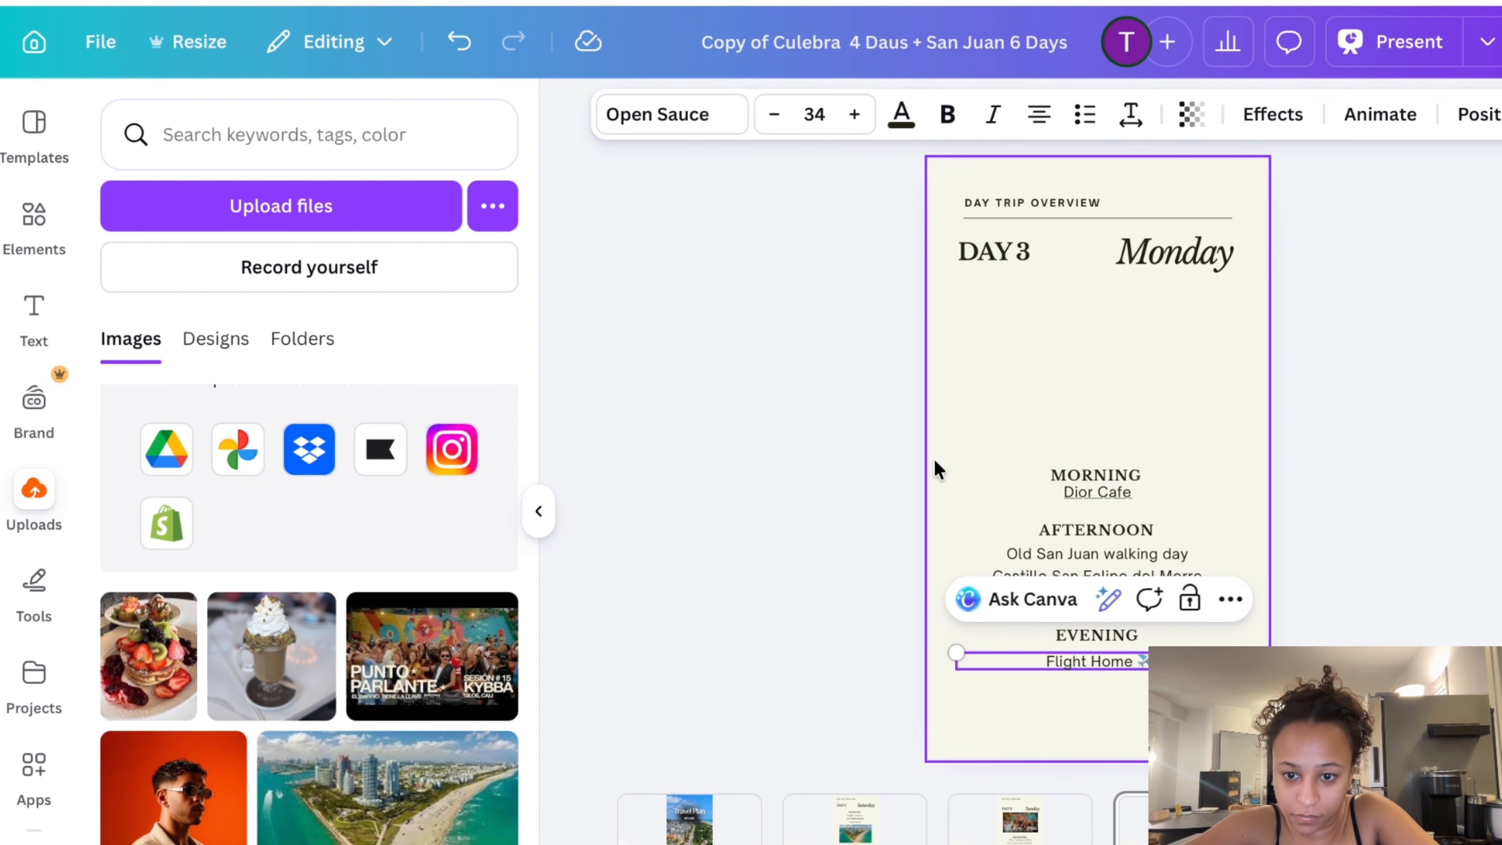
Move the EVENING heading and the Flight Home line together slightly lower on the Day 3 page
click(1087, 735)
drag(1087, 735, 1035, 628)
drag(1126, 674, 1129, 706)
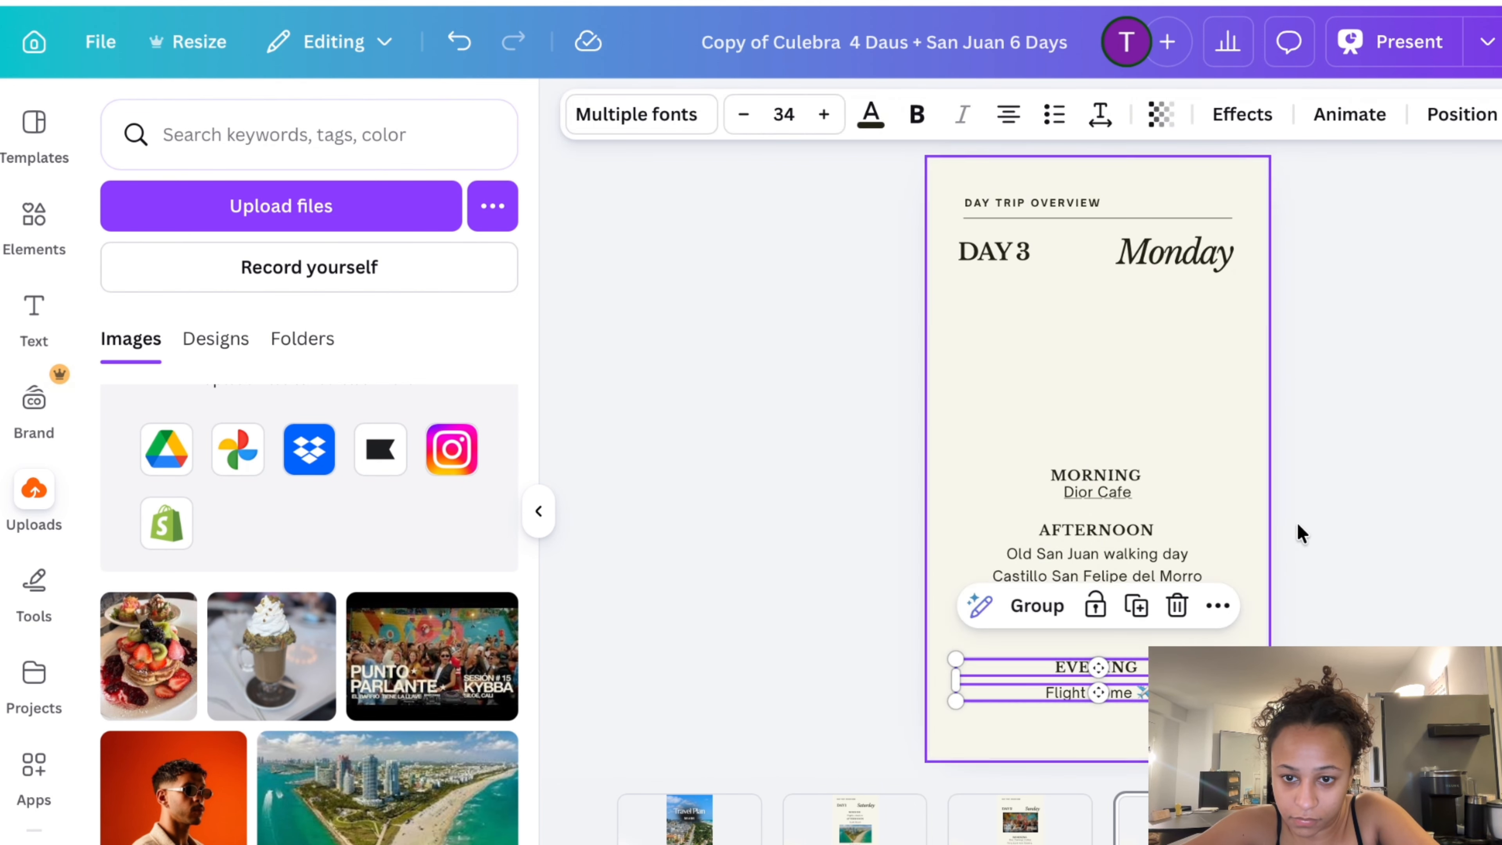
click(1297, 525)
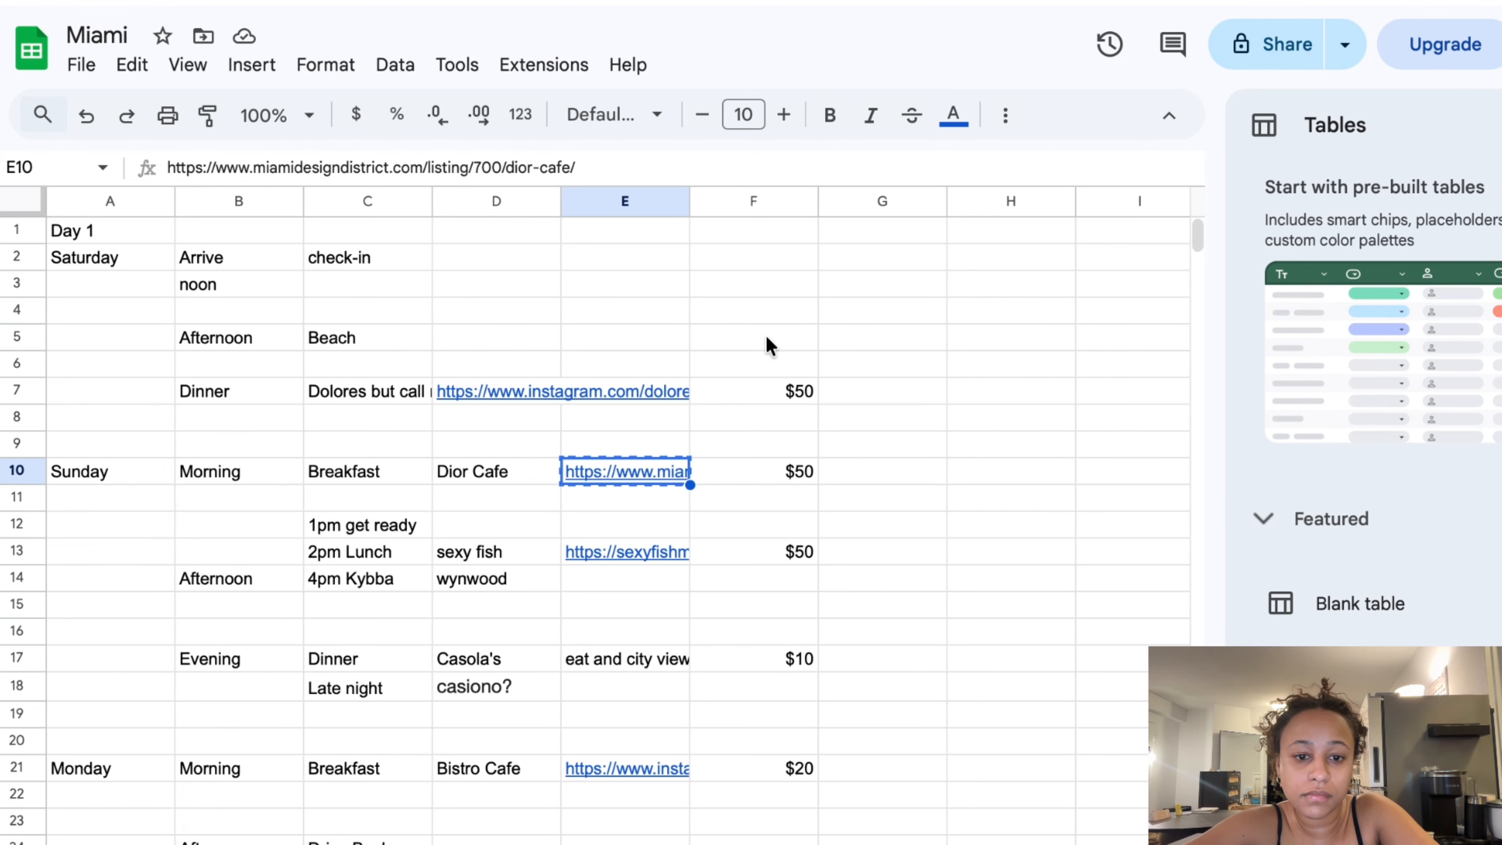
Copy the linked Dior Cafe text from the Day 3 page over the existing MORNING text on the Day 2 page
scroll(766, 336, down, 3)
scroll(766, 336, right, 1)
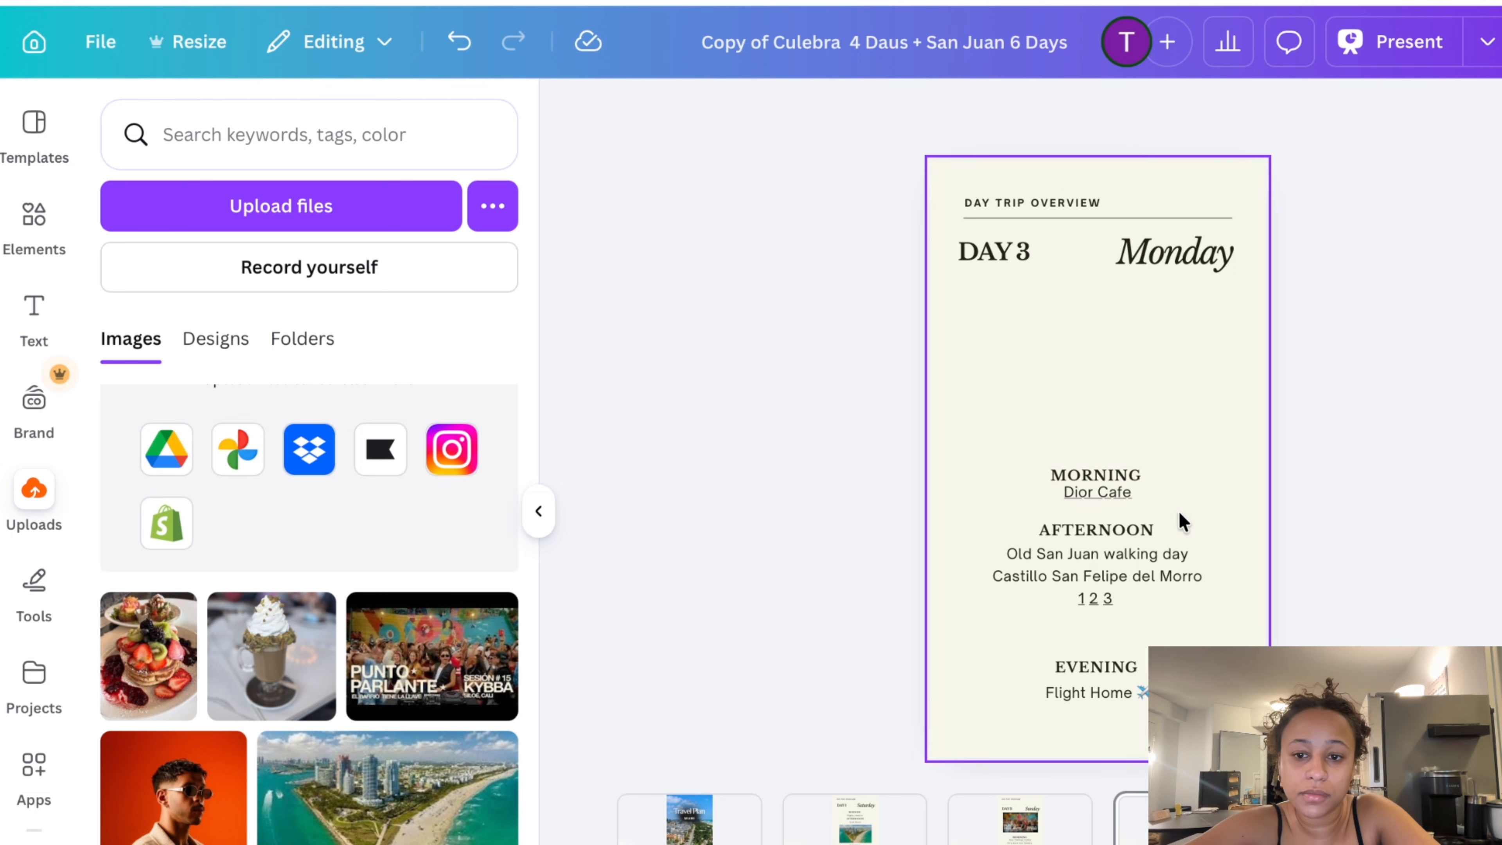
click(1139, 491)
click(1138, 491)
key(ctrl+c)
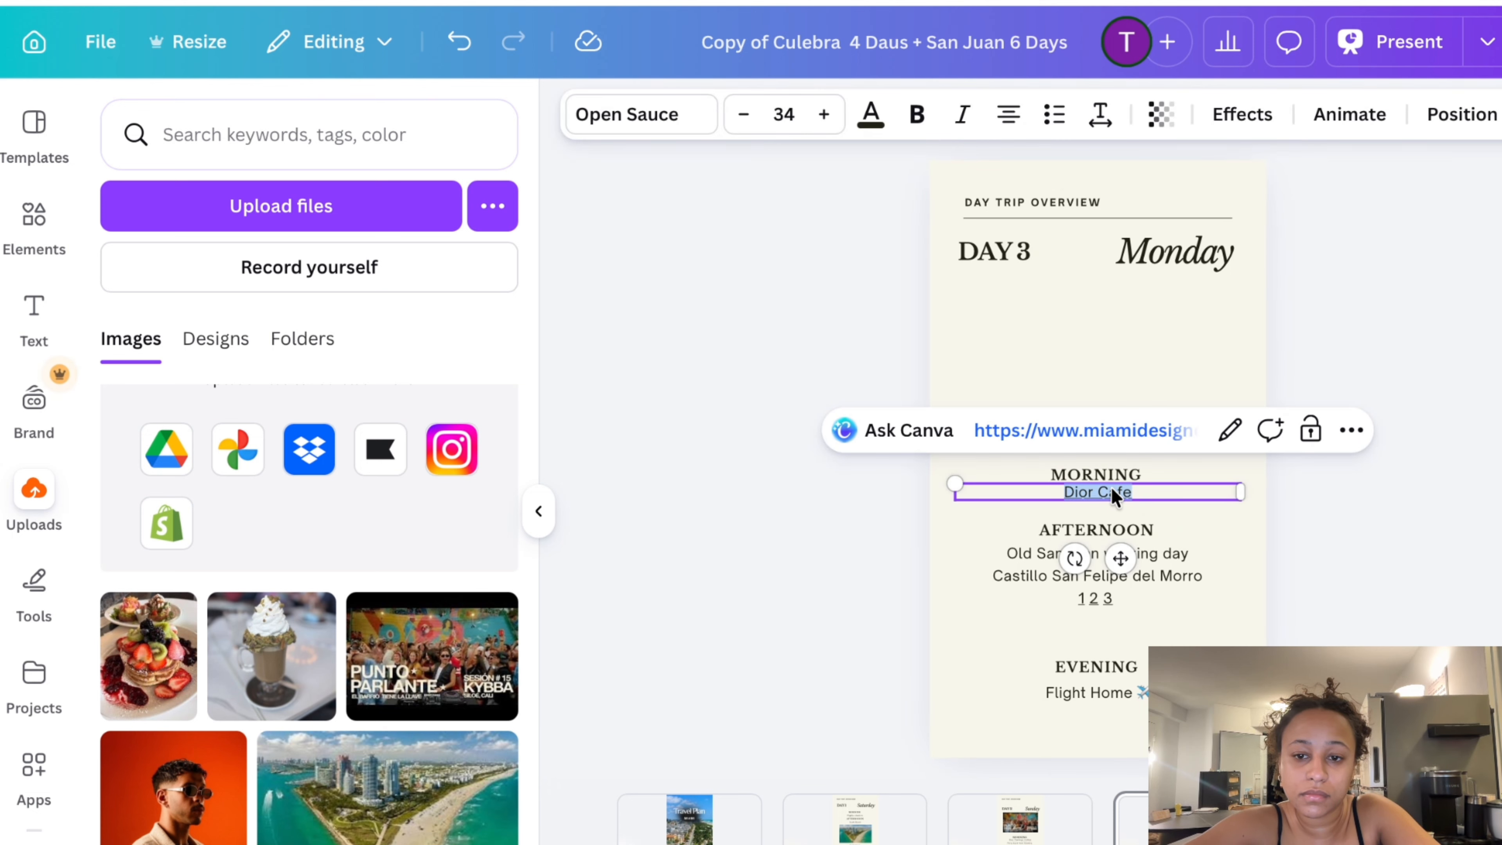
click(1021, 818)
click(1144, 516)
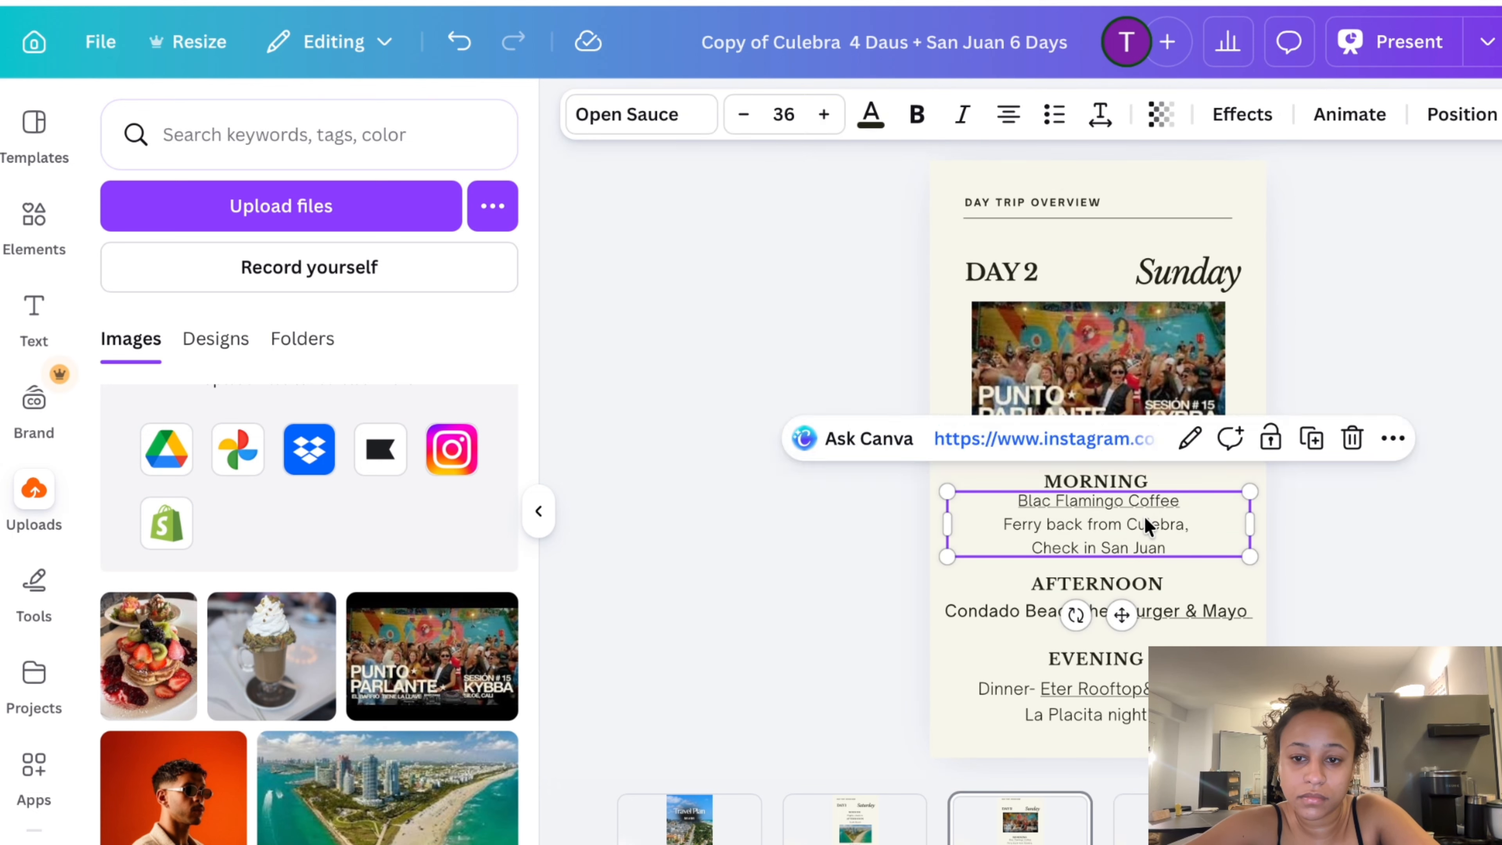
click(1144, 521)
click(1154, 537)
key(ctrl+a)
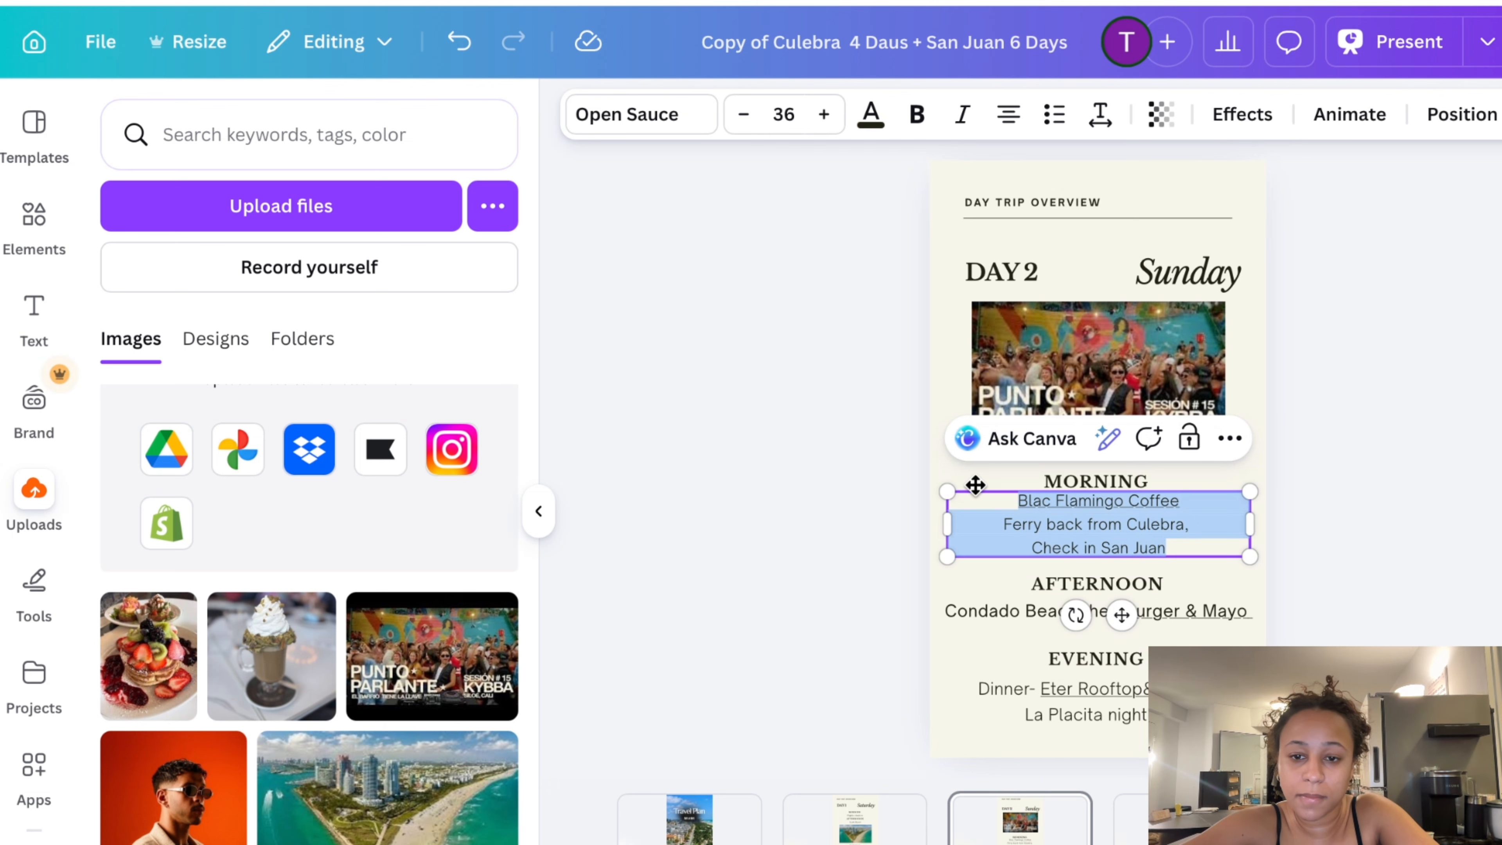
key(ctrl+v)
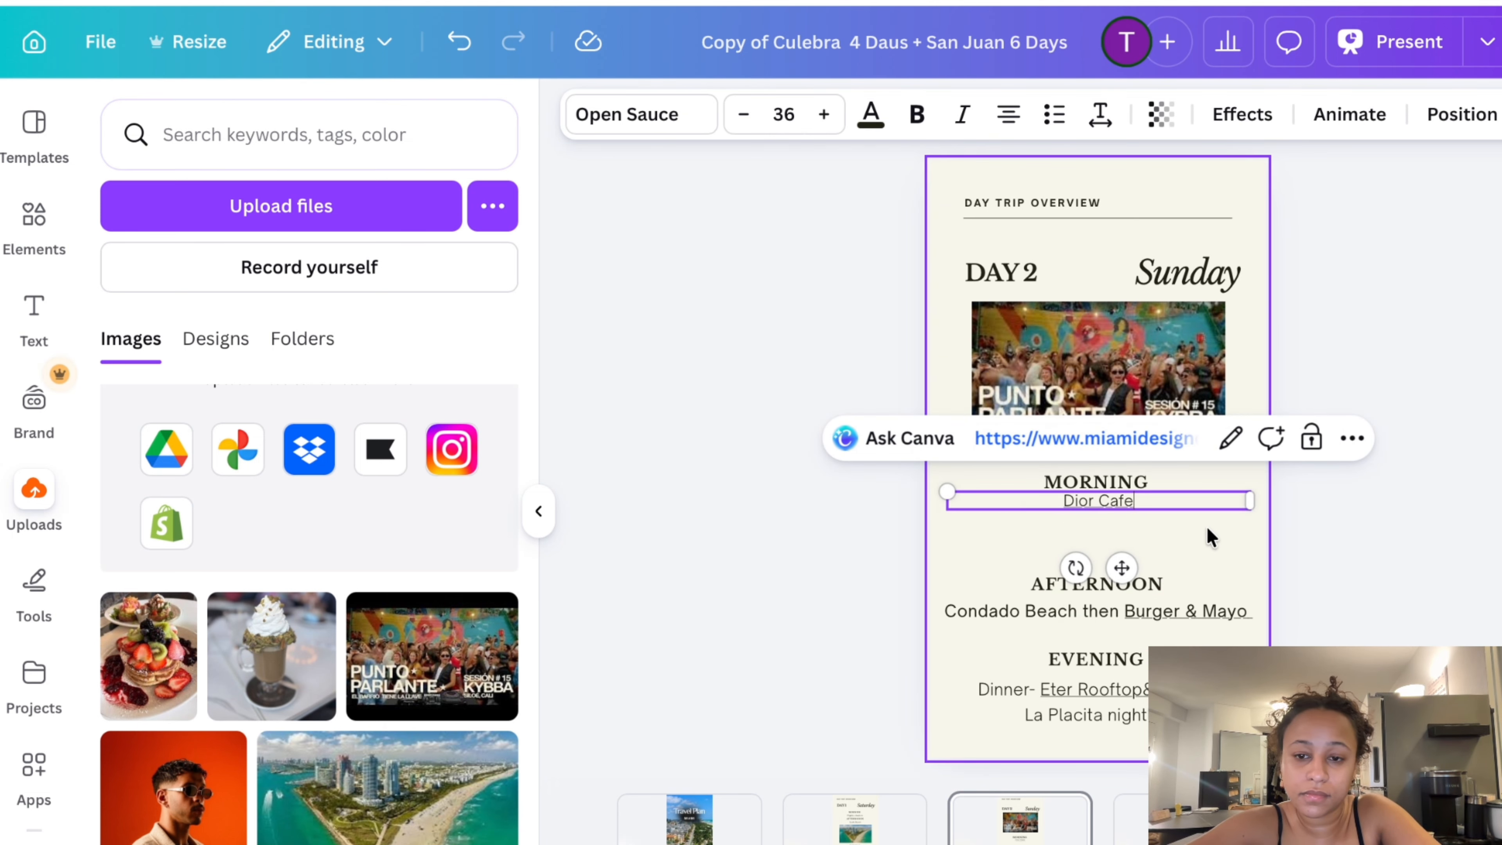
Append "/ Beach Time" to the Dior Cafe line on the Day 2 page and replace the AFTERNOON text with "Kybba"
text(/ Beach)
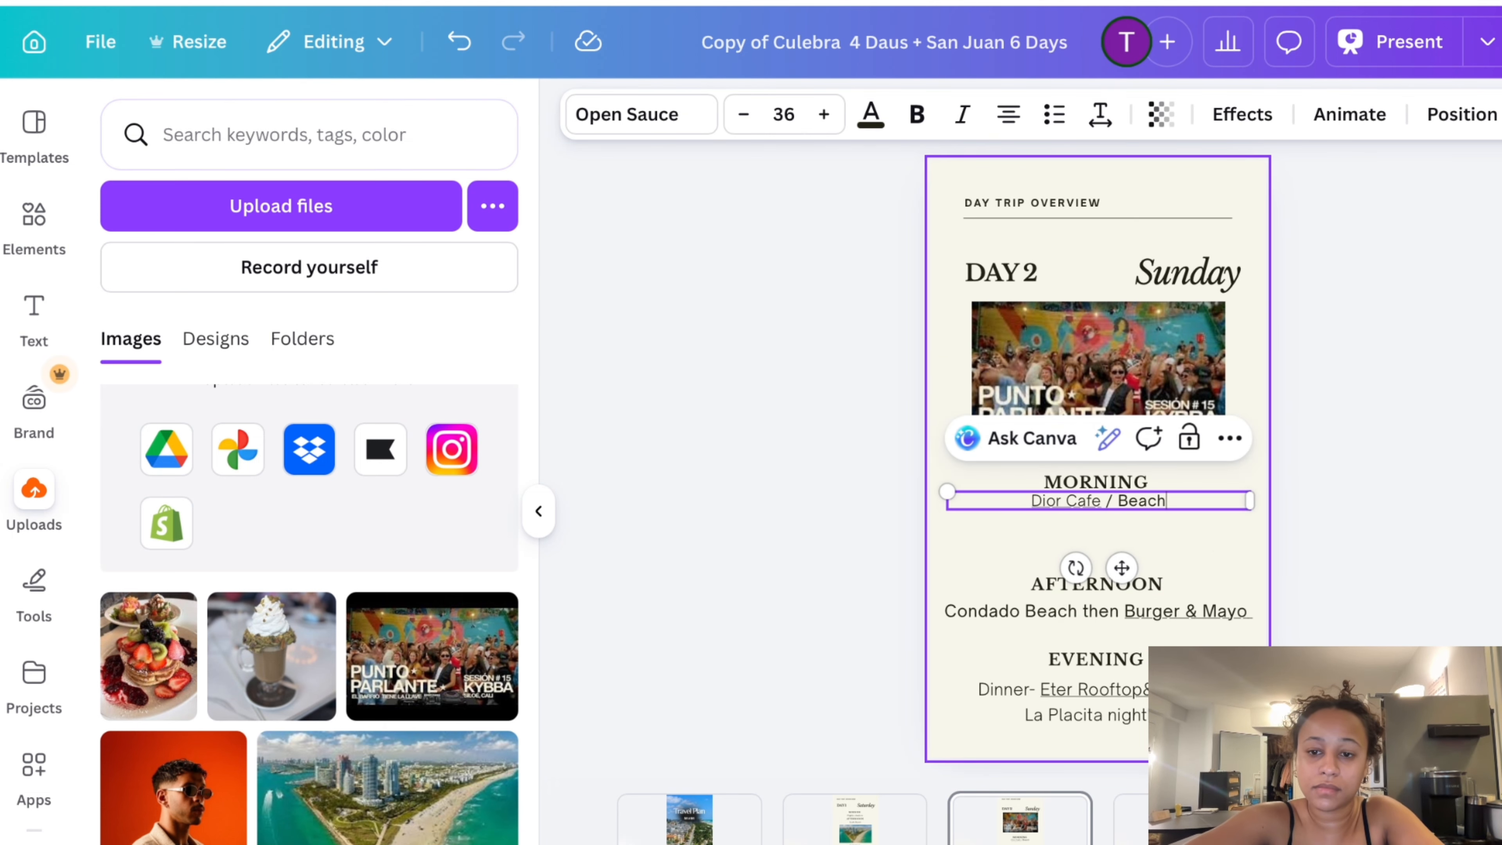
text( Time)
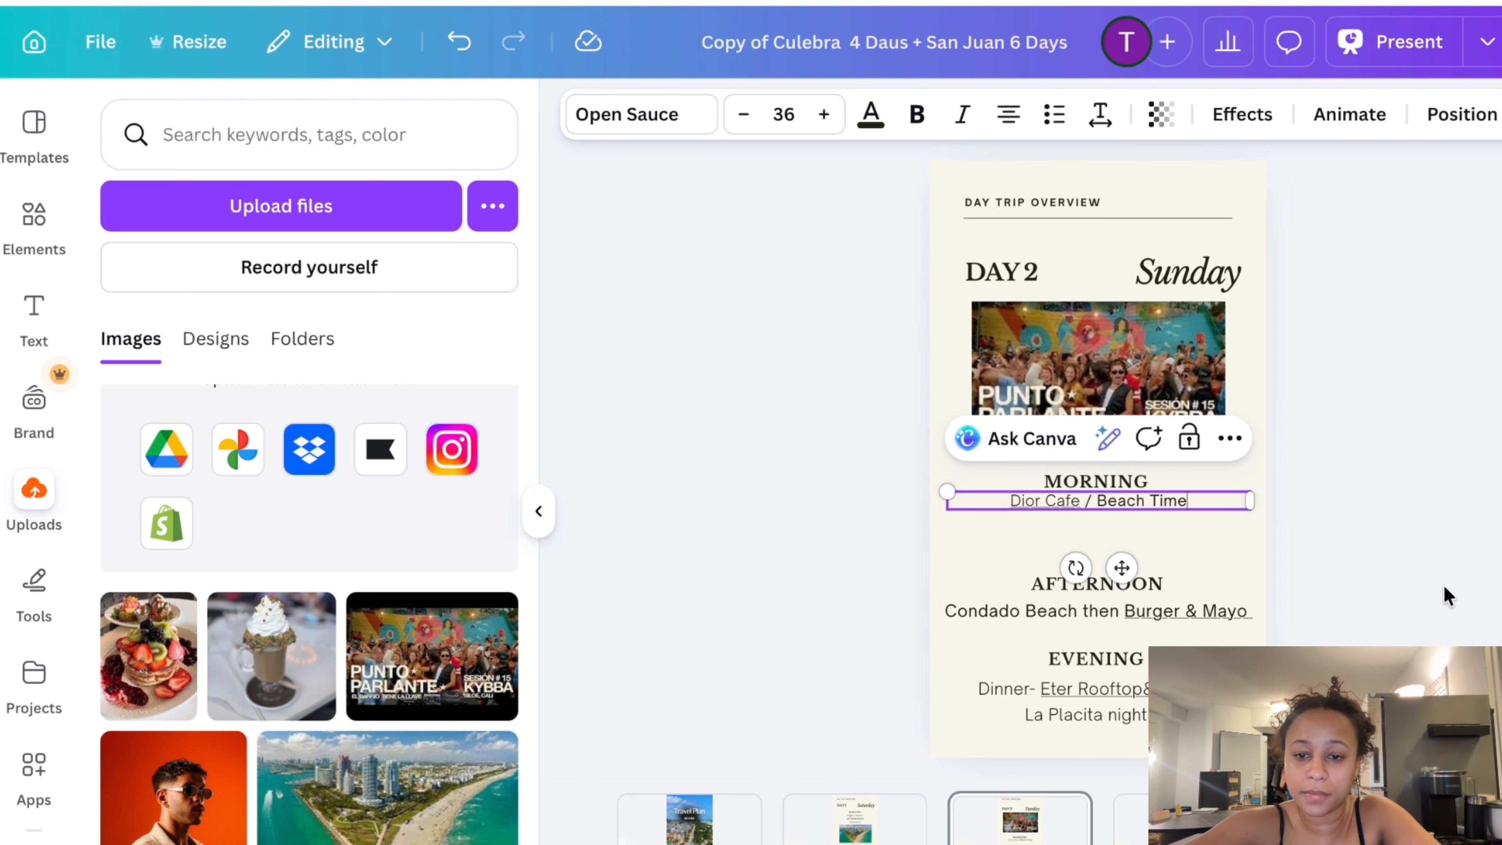
click(1444, 586)
triple_click(1175, 610)
text(Kybba)
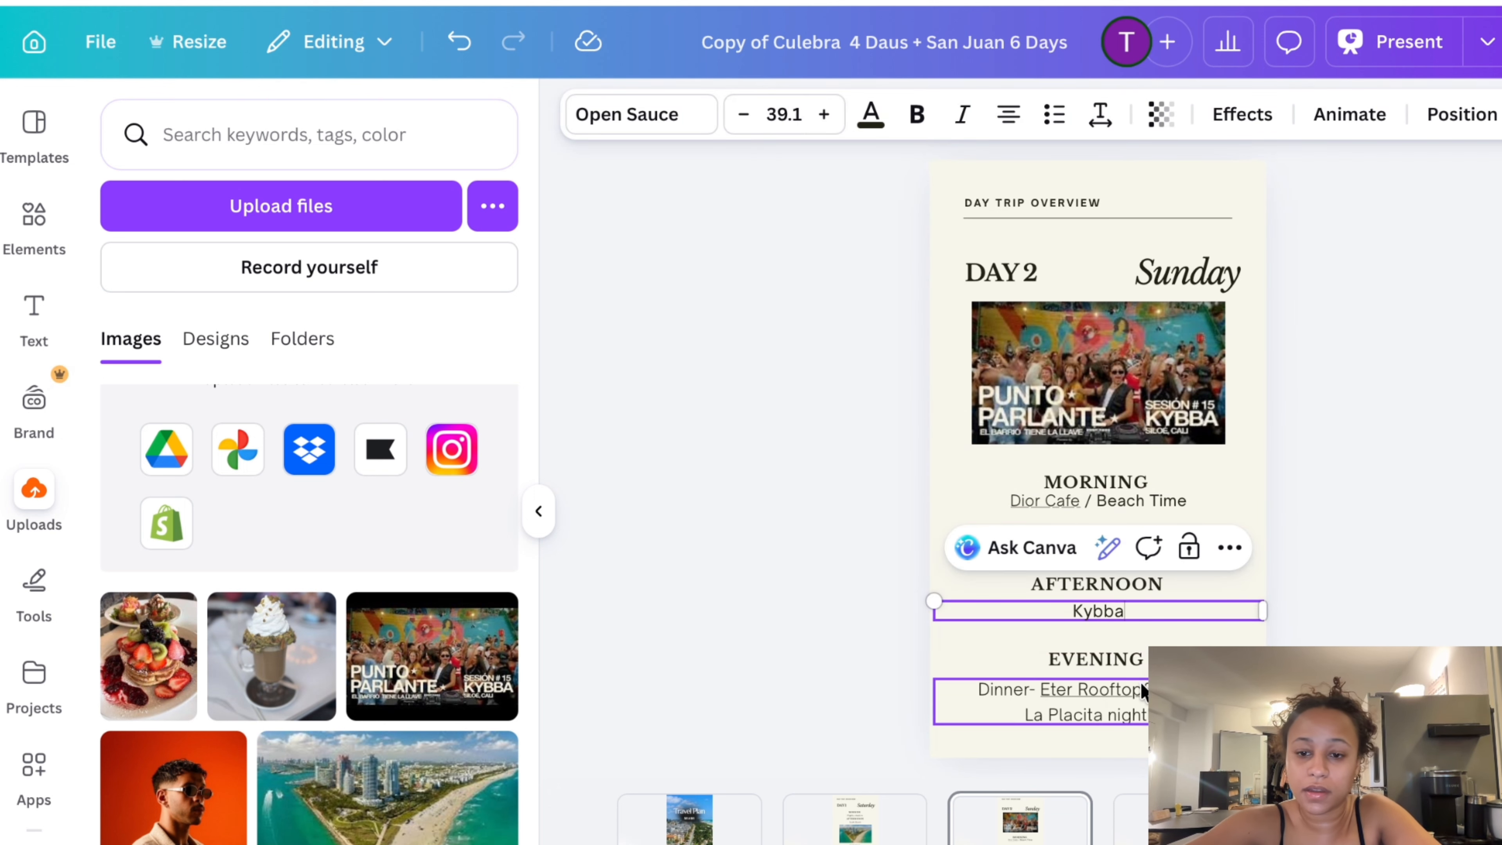
Replace the Eter Rooftop and La Placita text after "Dinner-" under EVENING with "Pizza + City"
triple_click(1139, 710)
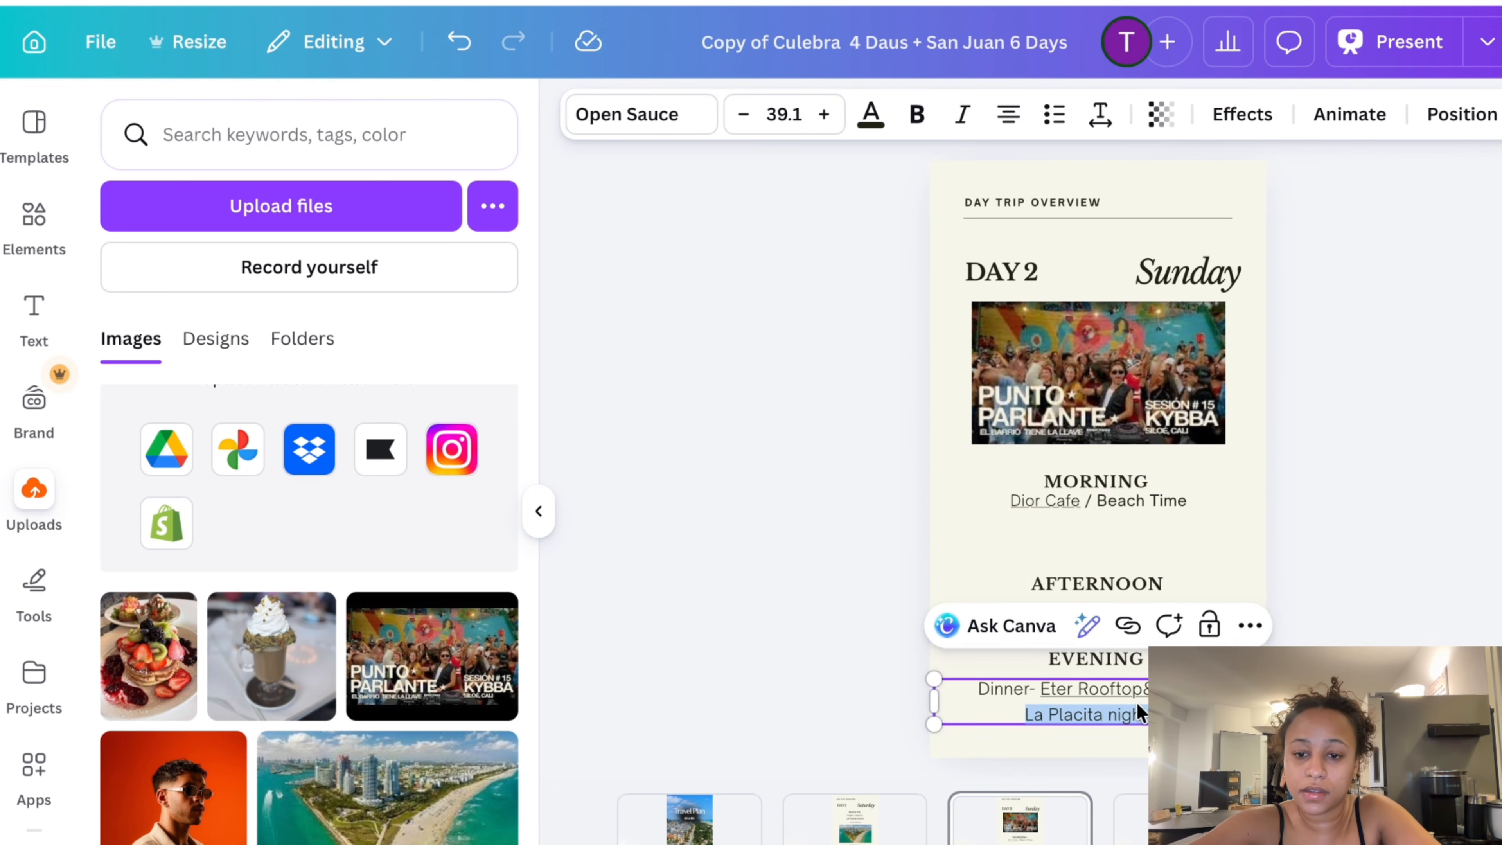
click(1141, 712)
drag(1173, 714, 1122, 691)
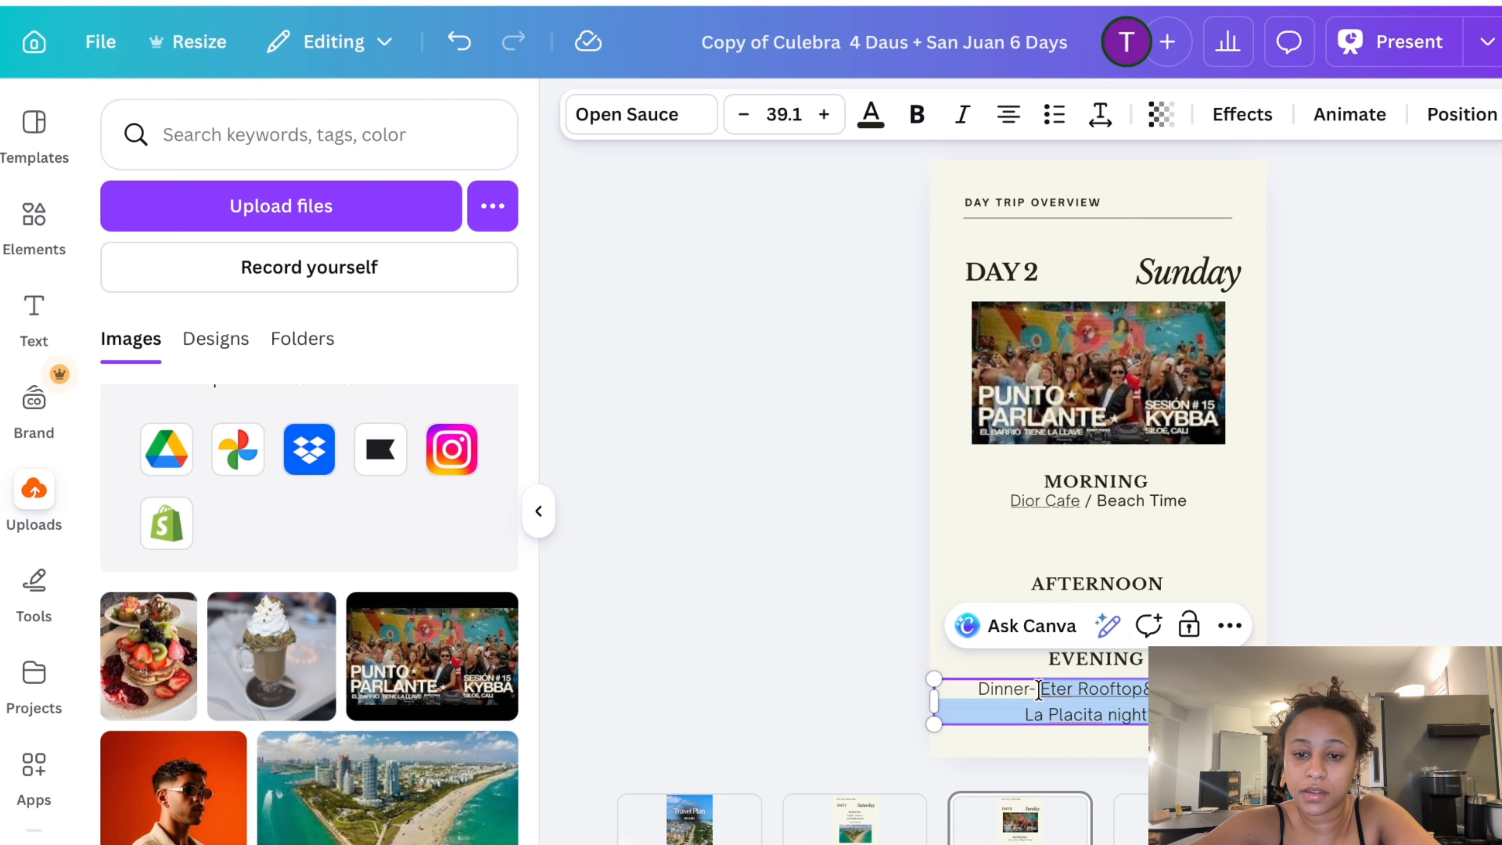
text(Pu)
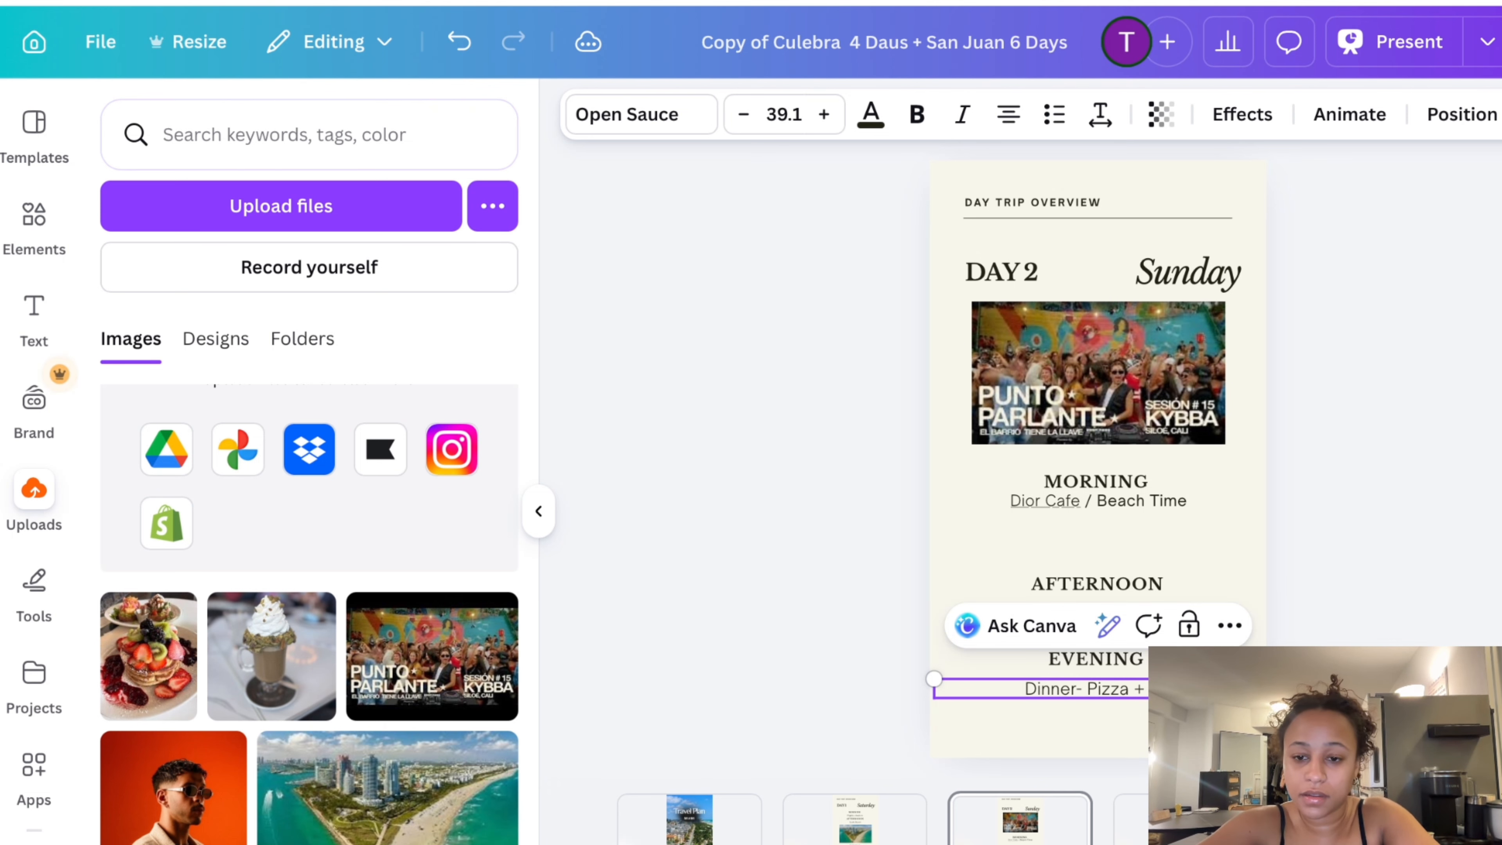
text(s)
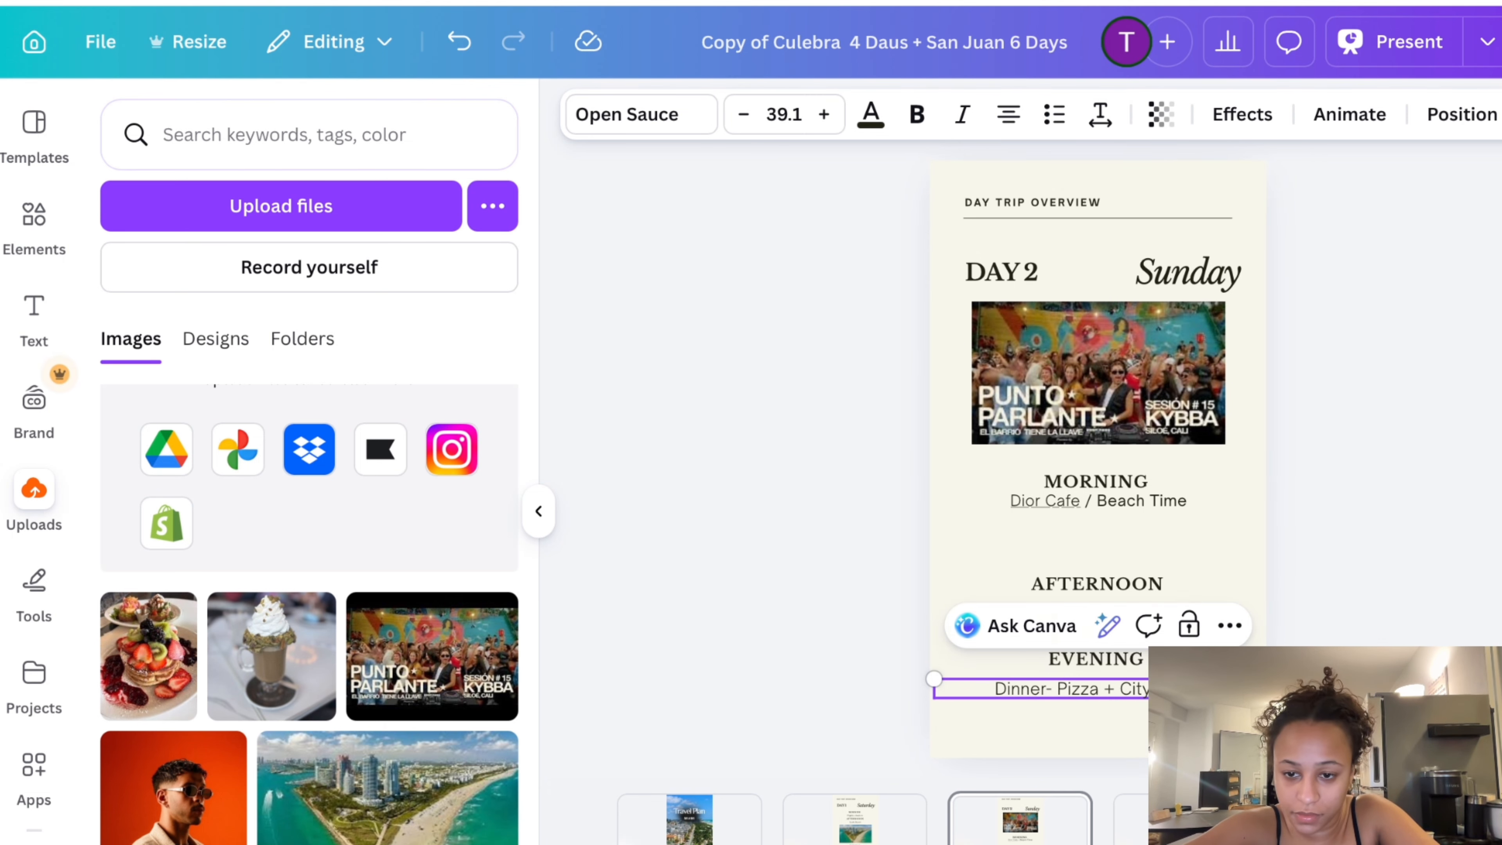
click(1215, 712)
key(Delete)
Search Google for Casola's, the dinner place in cell D17 of the Miami spreadsheet, and open the Casola's Pizzeria website
click(580, 1)
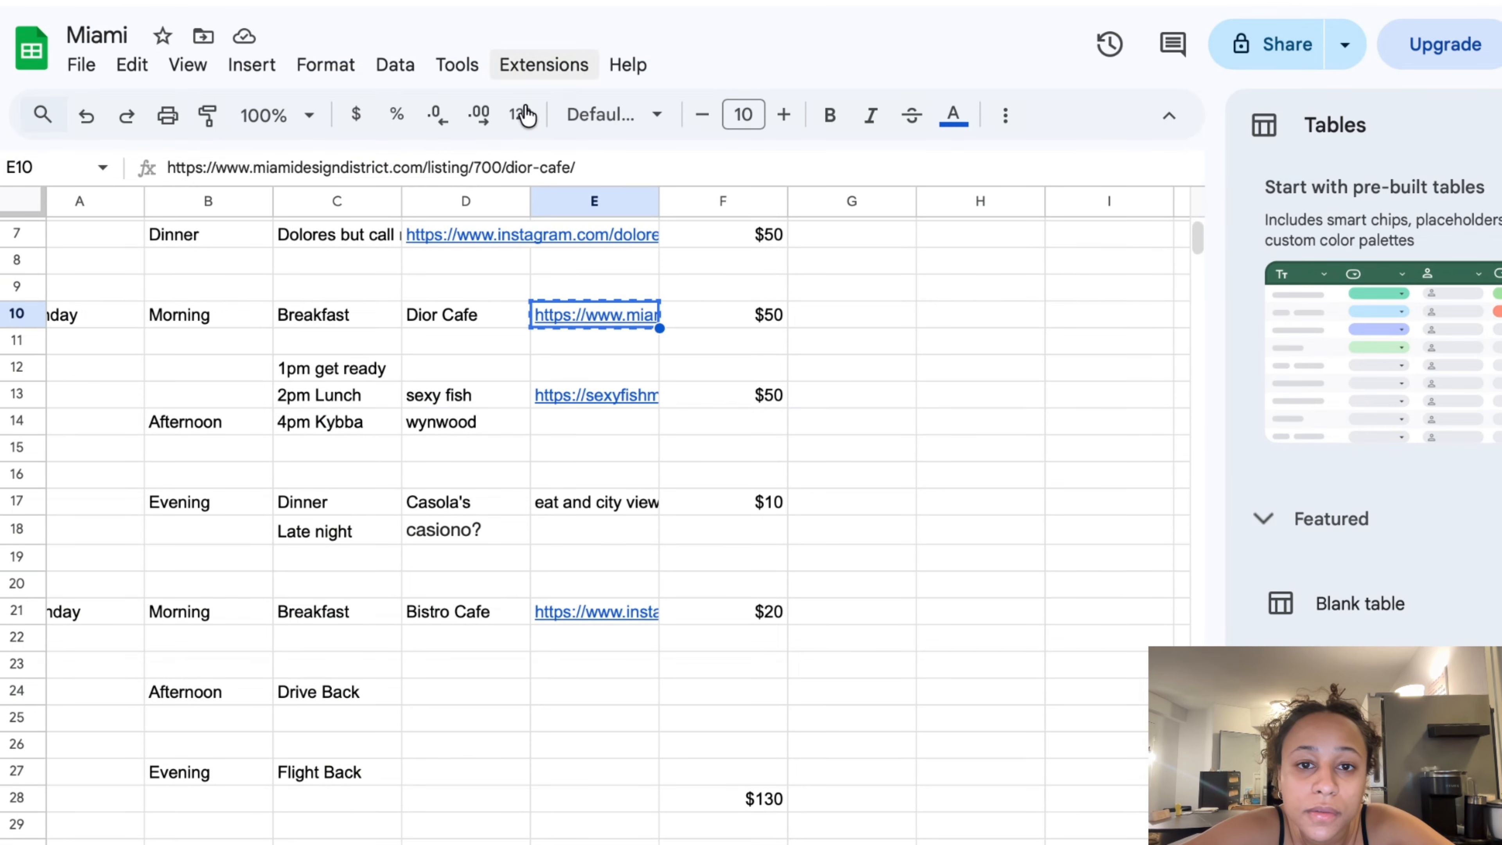
click(586, 509)
click(462, 497)
double_click(460, 504)
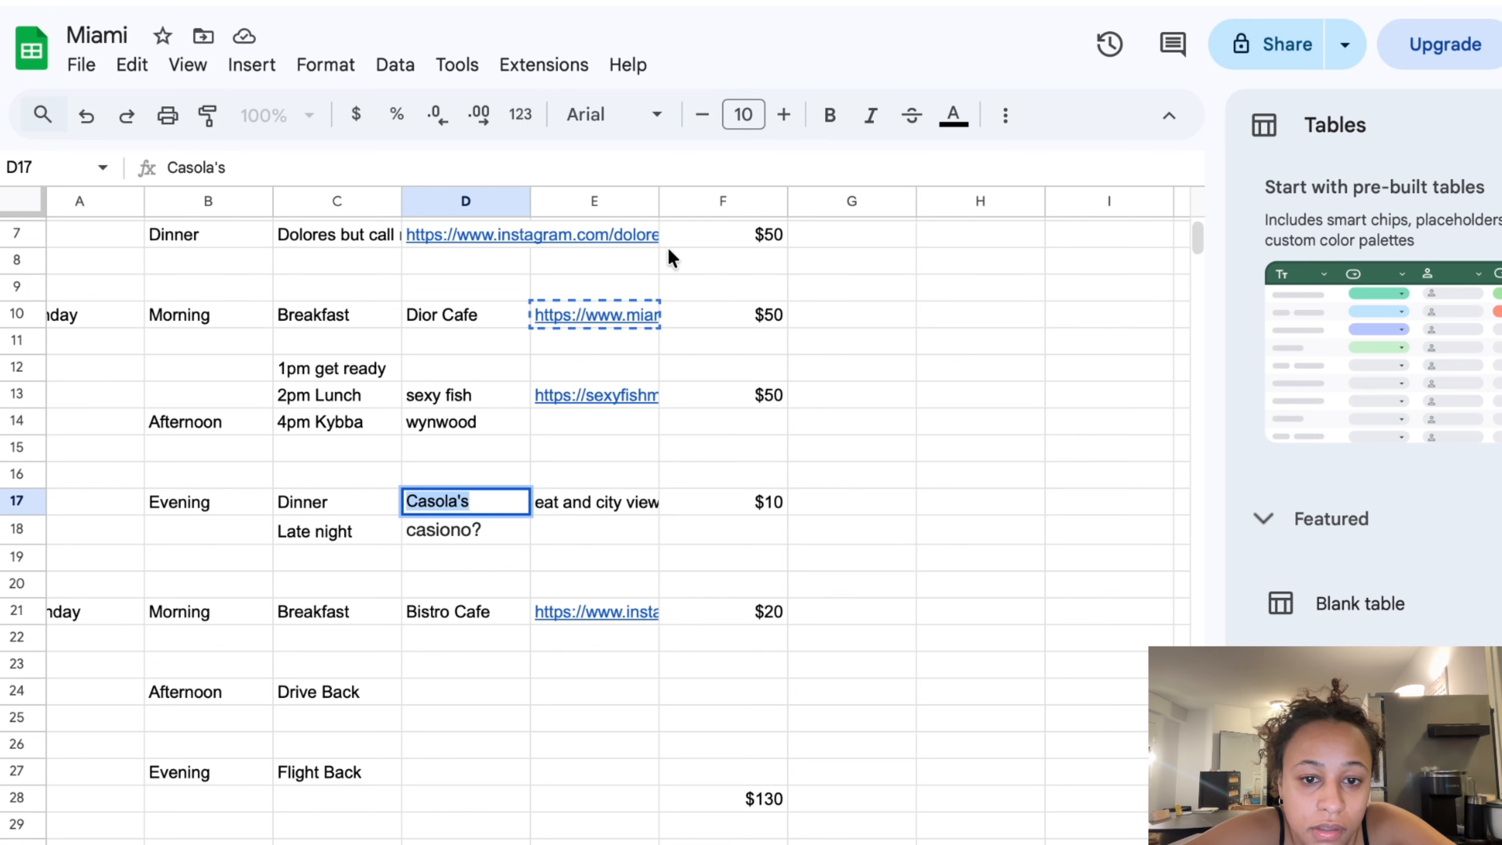
key(ctrl+c)
key(ctrl+t)
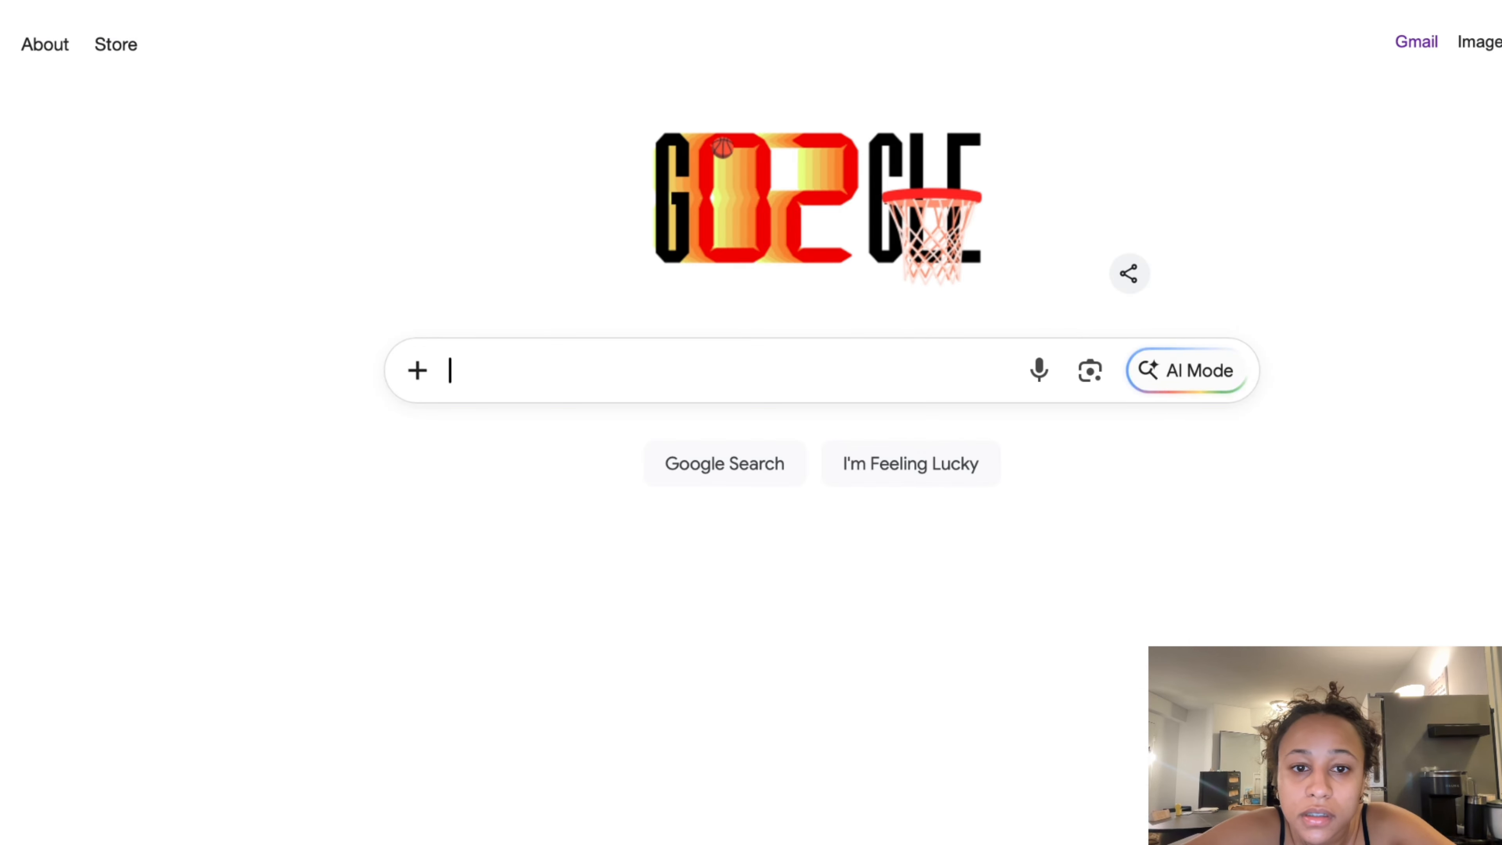
key(ctrl+v)
key(Return)
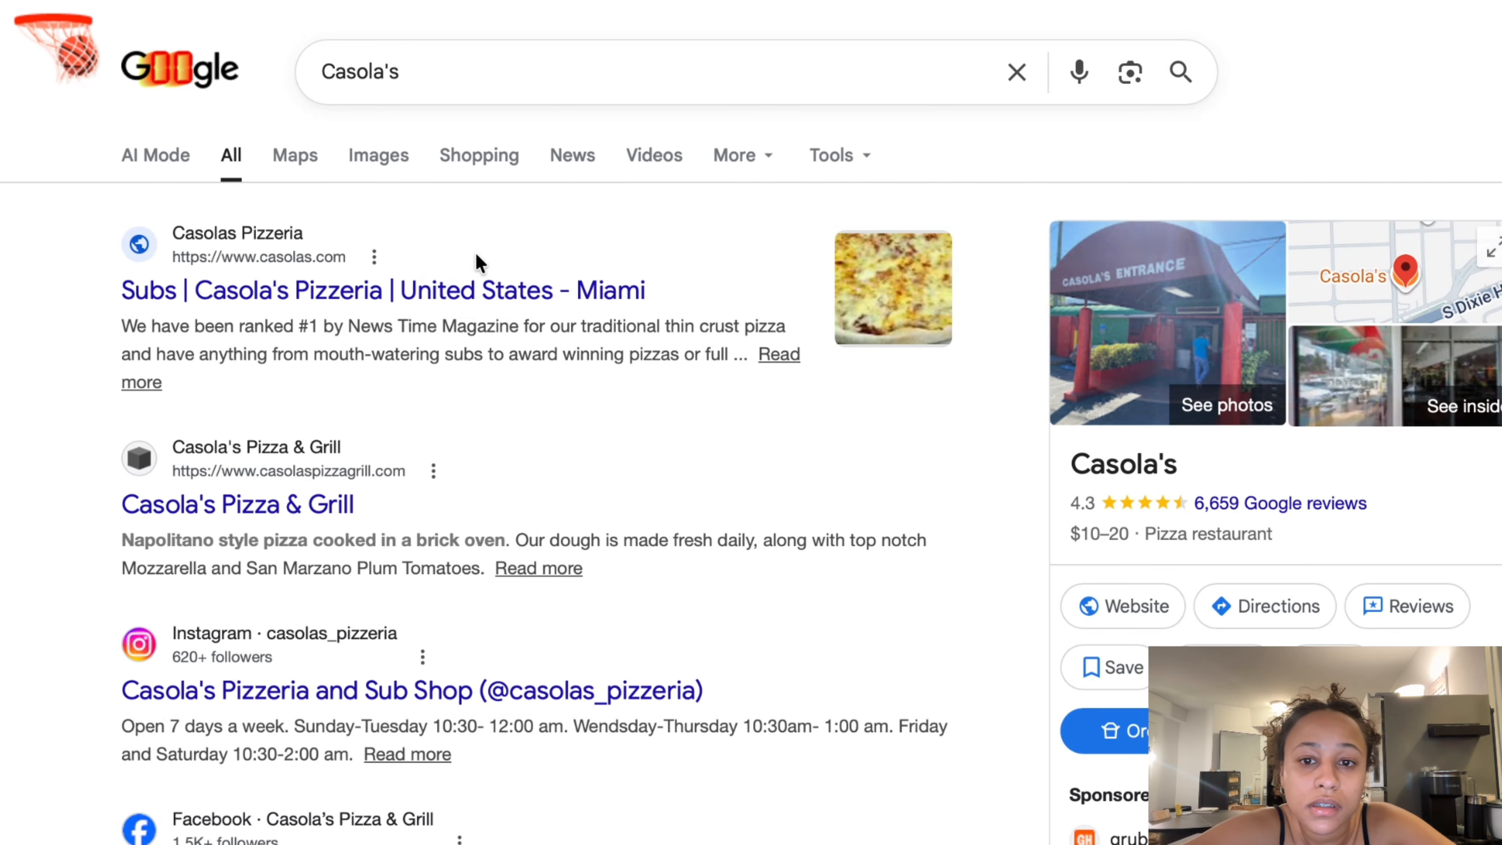
click(434, 316)
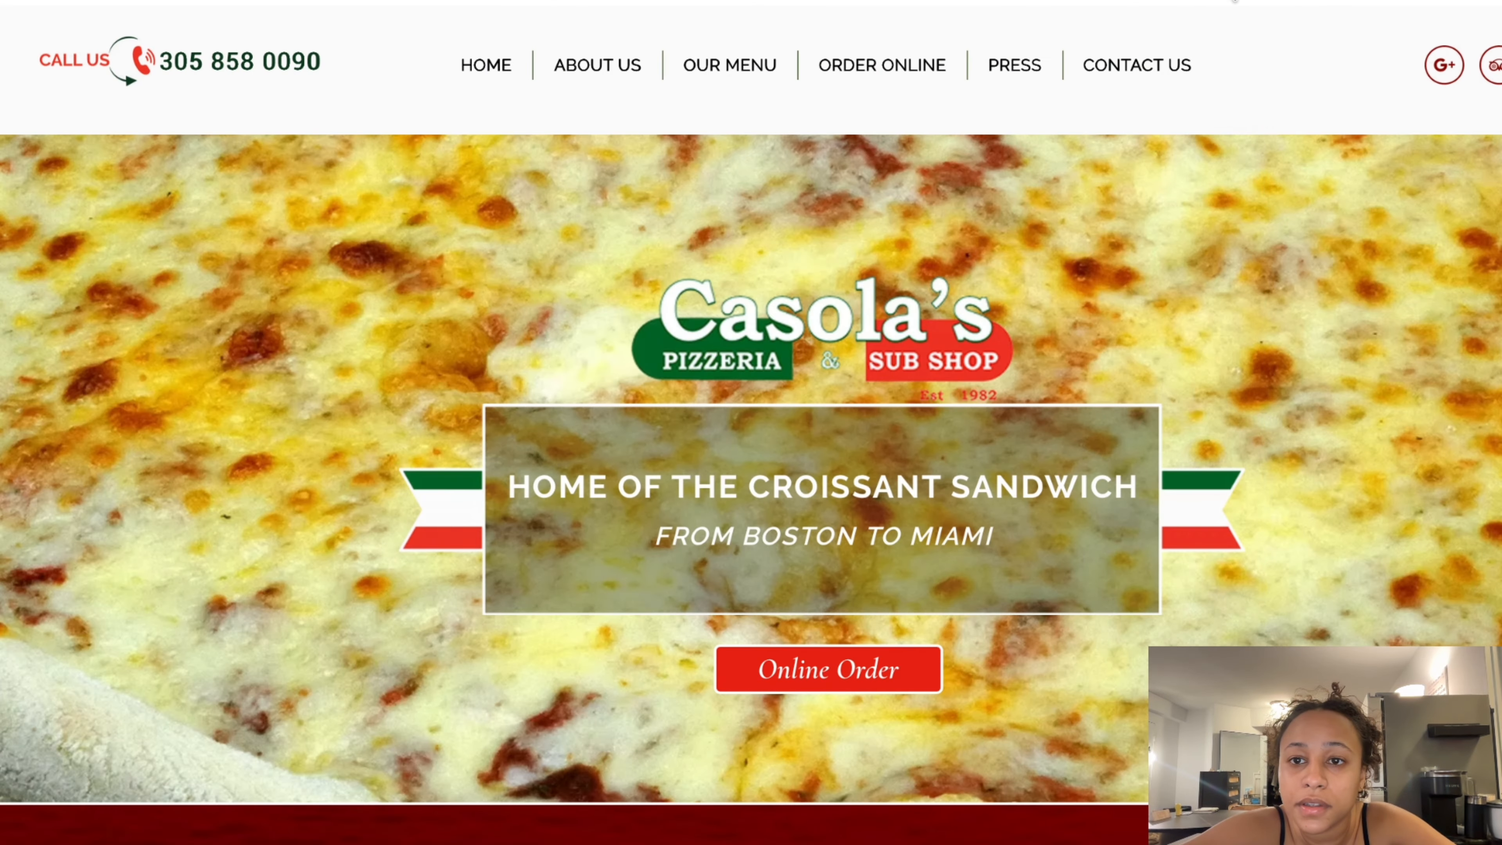
click(1237, 1)
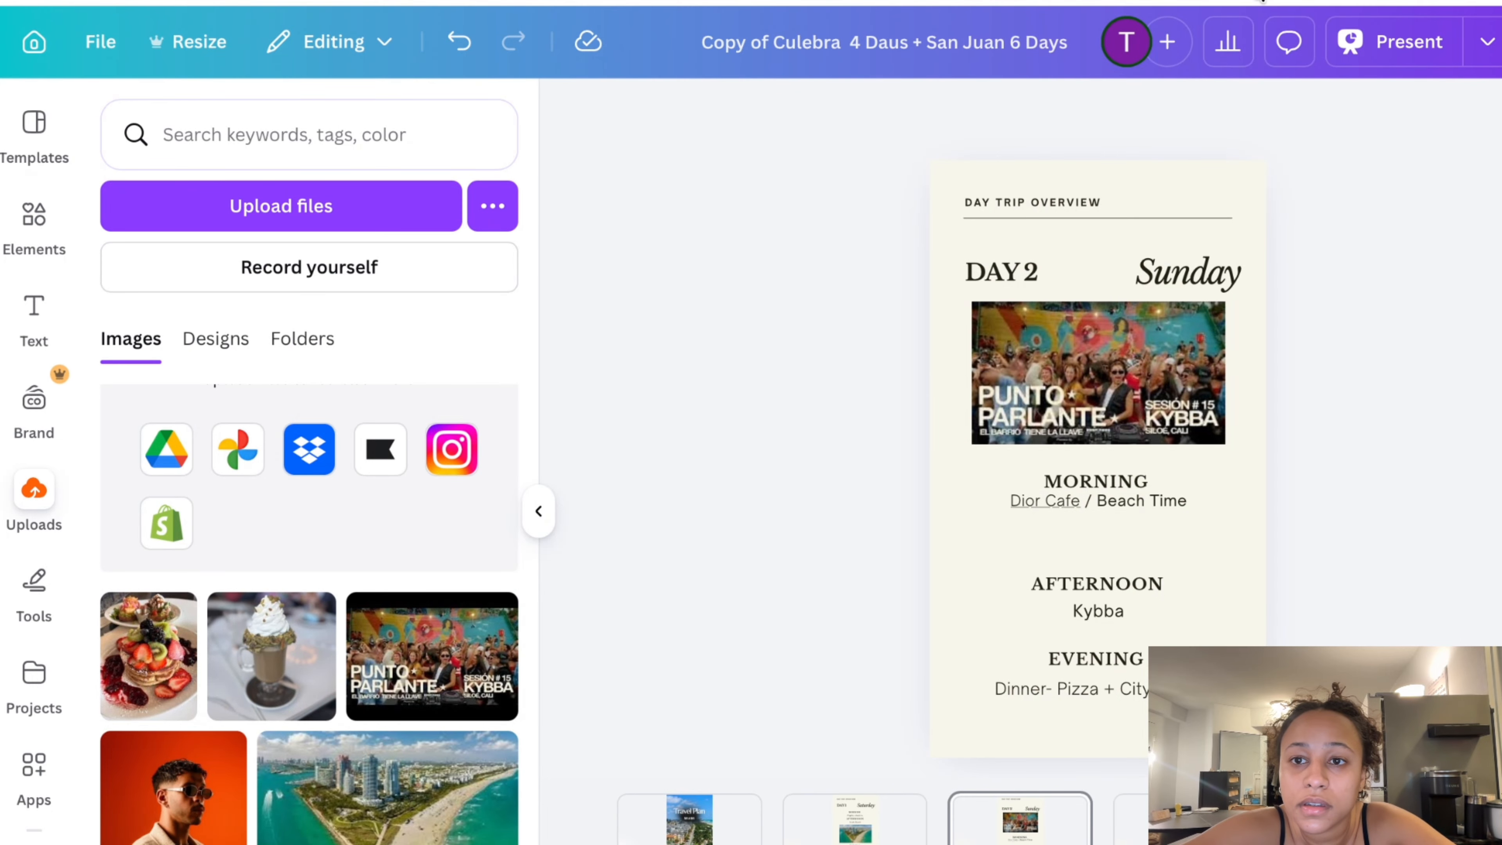
click(926, 1)
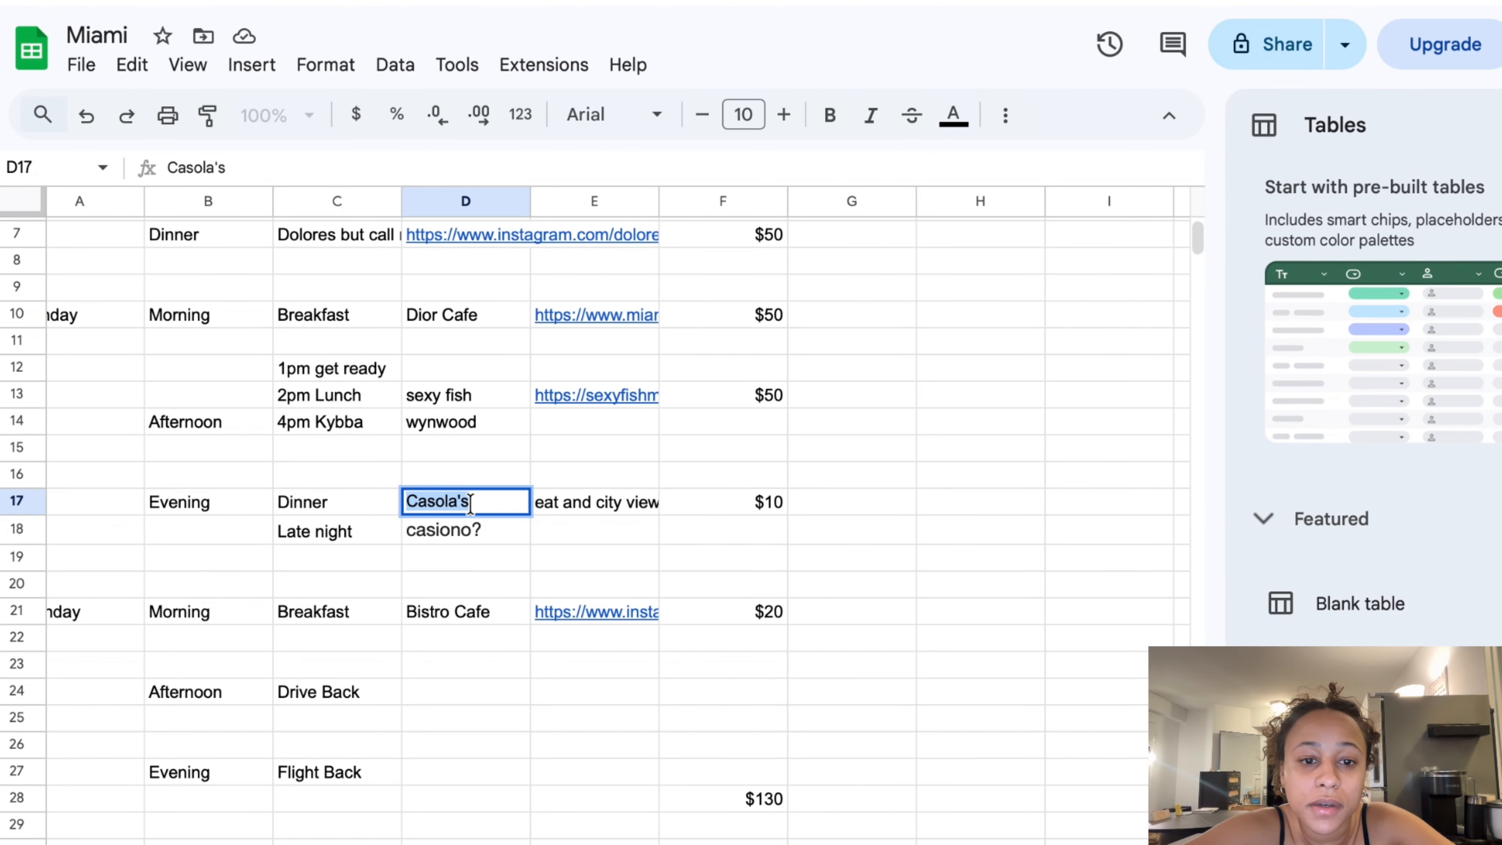
click(560, 509)
click(809, 506)
key(super+v)
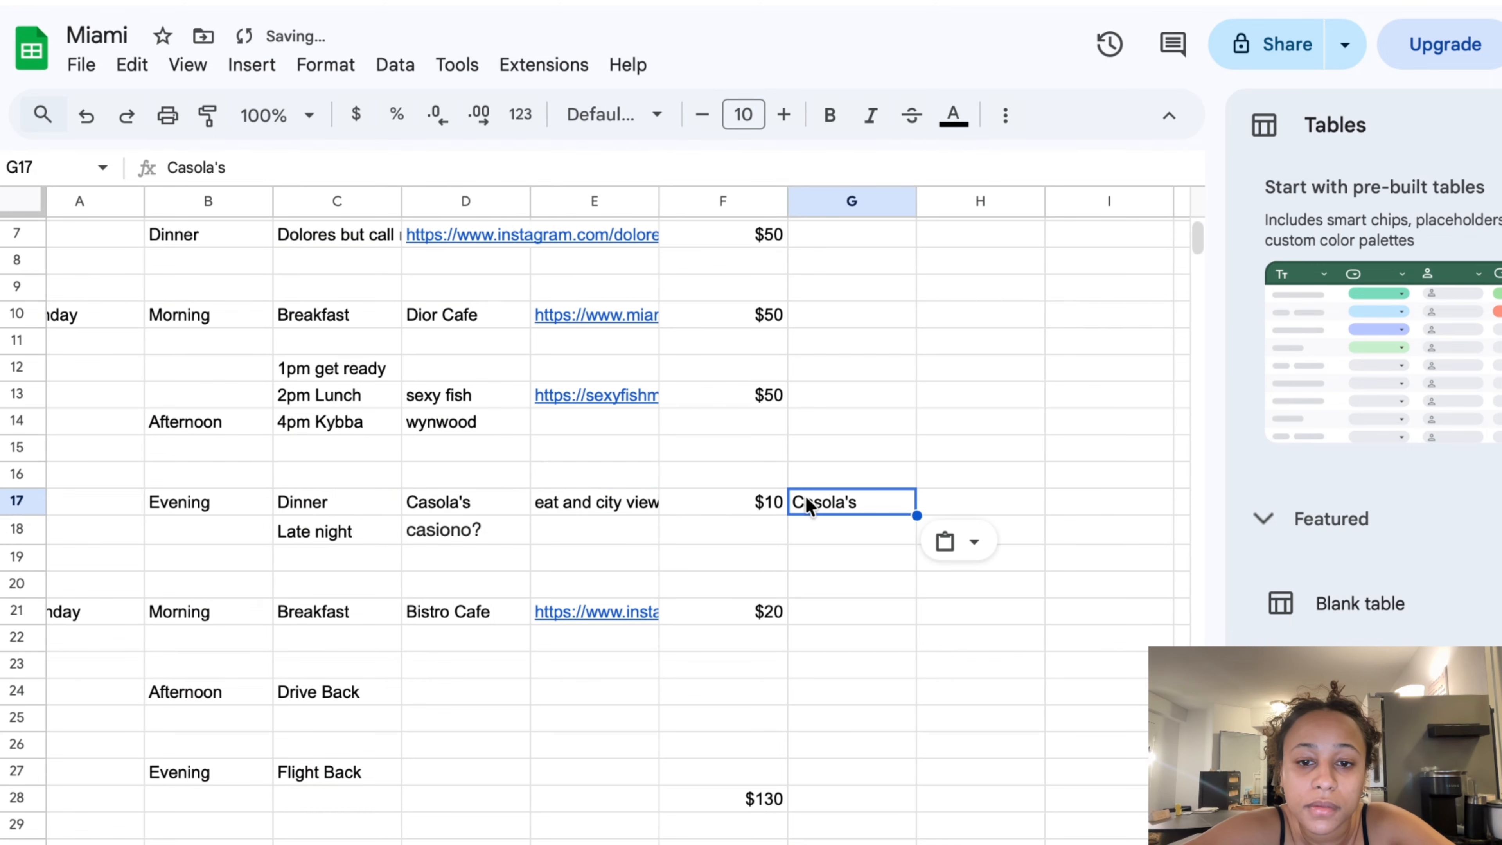
key(BackSpace)
key(super+t)
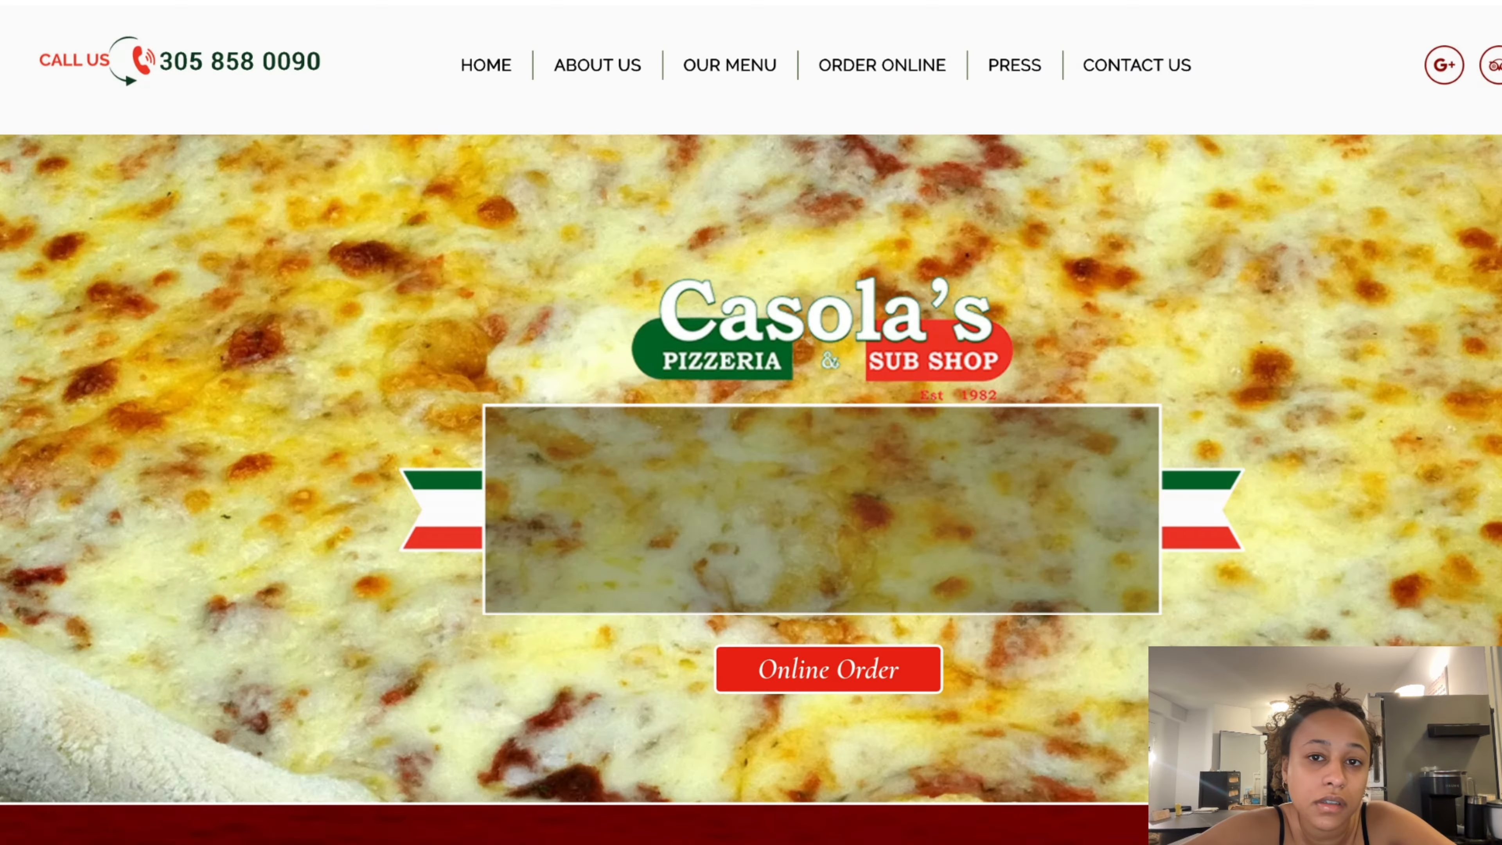
key(super+l)
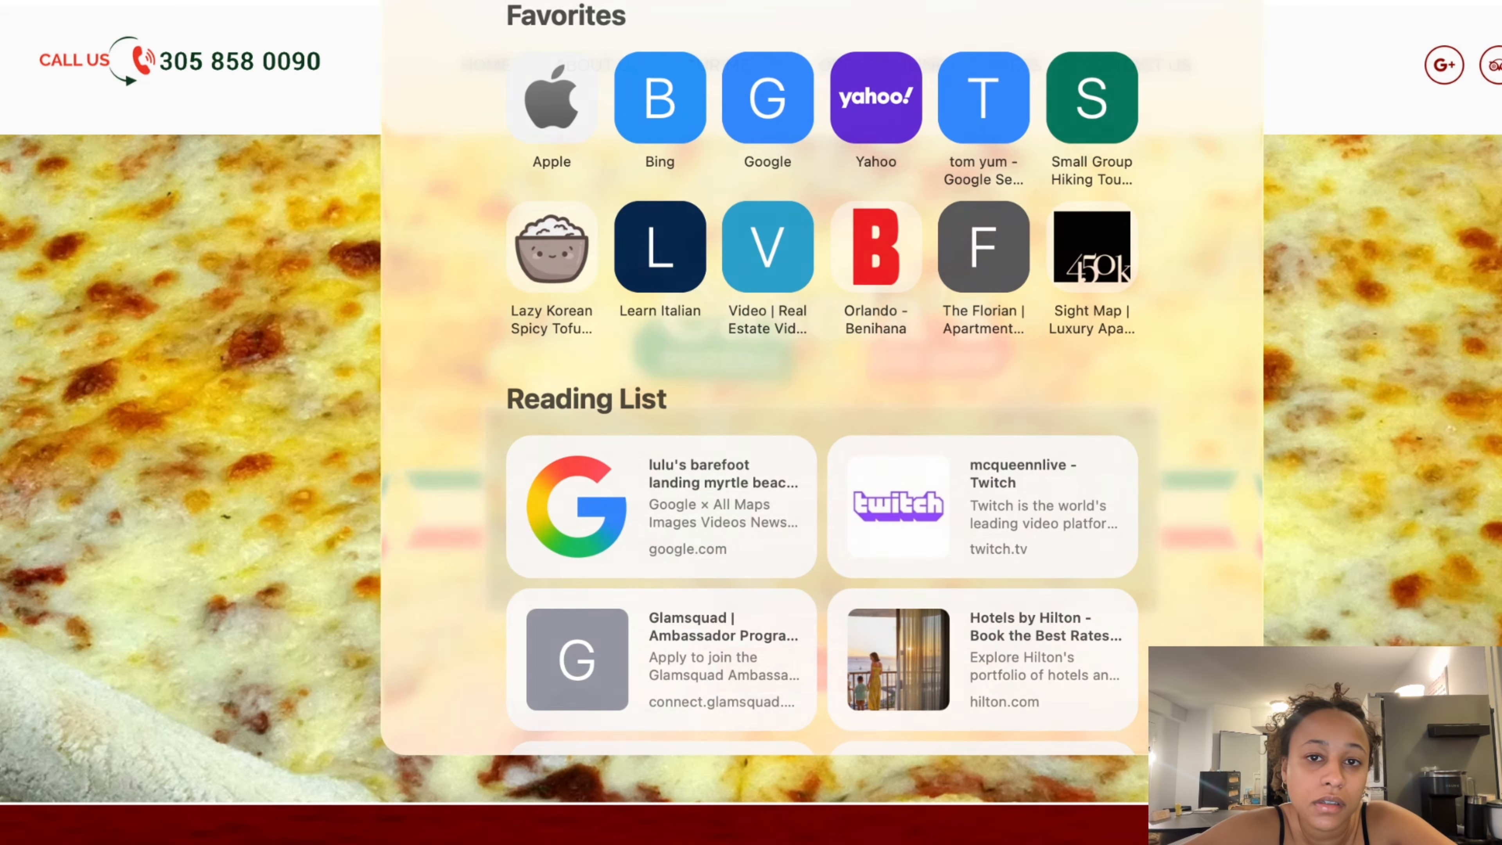
click(1429, 161)
click(1262, 0)
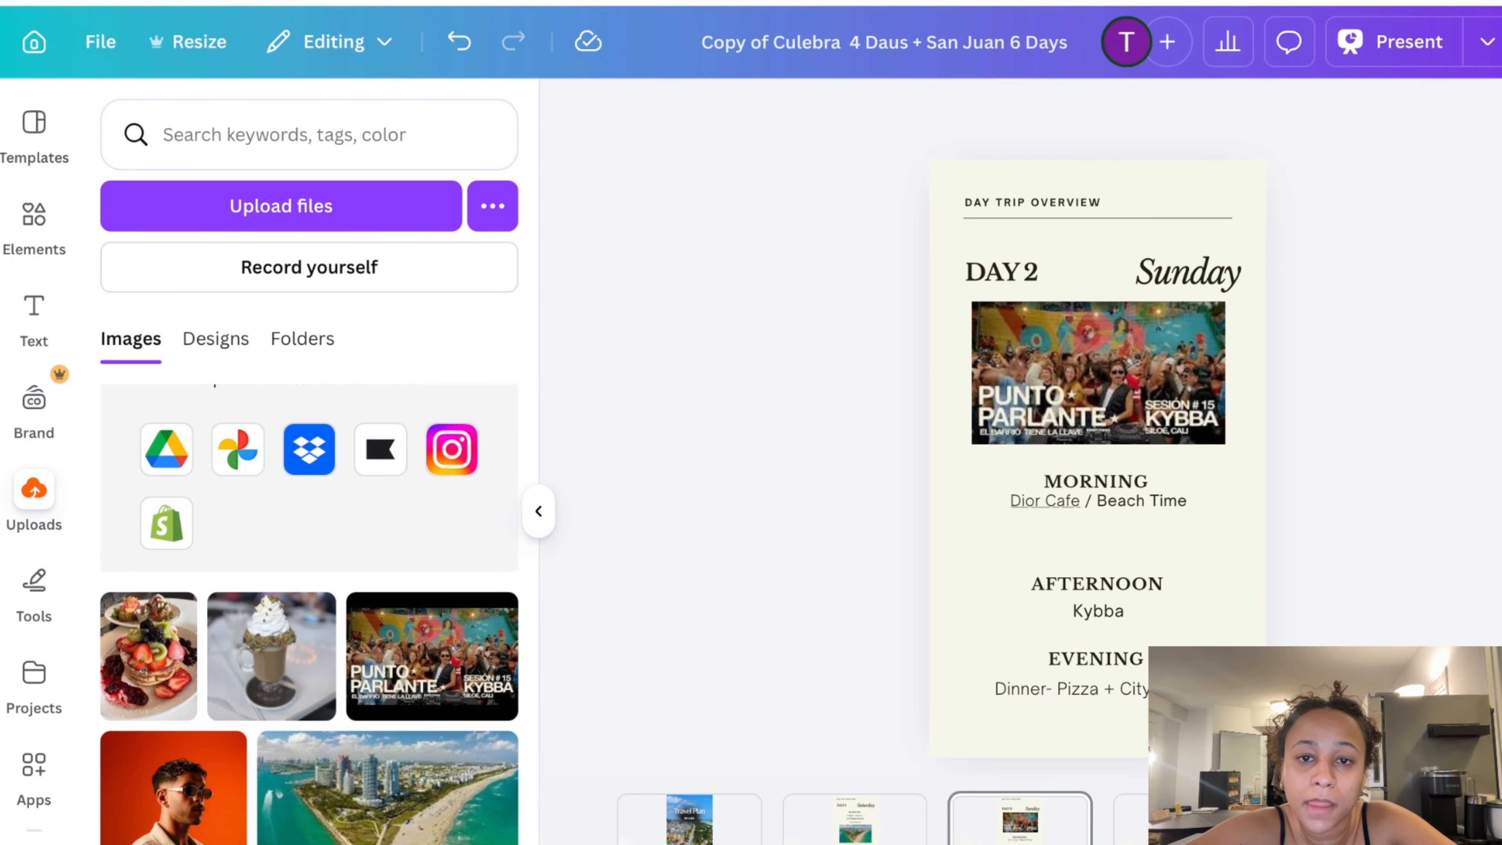
click(828, 0)
key(super+v)
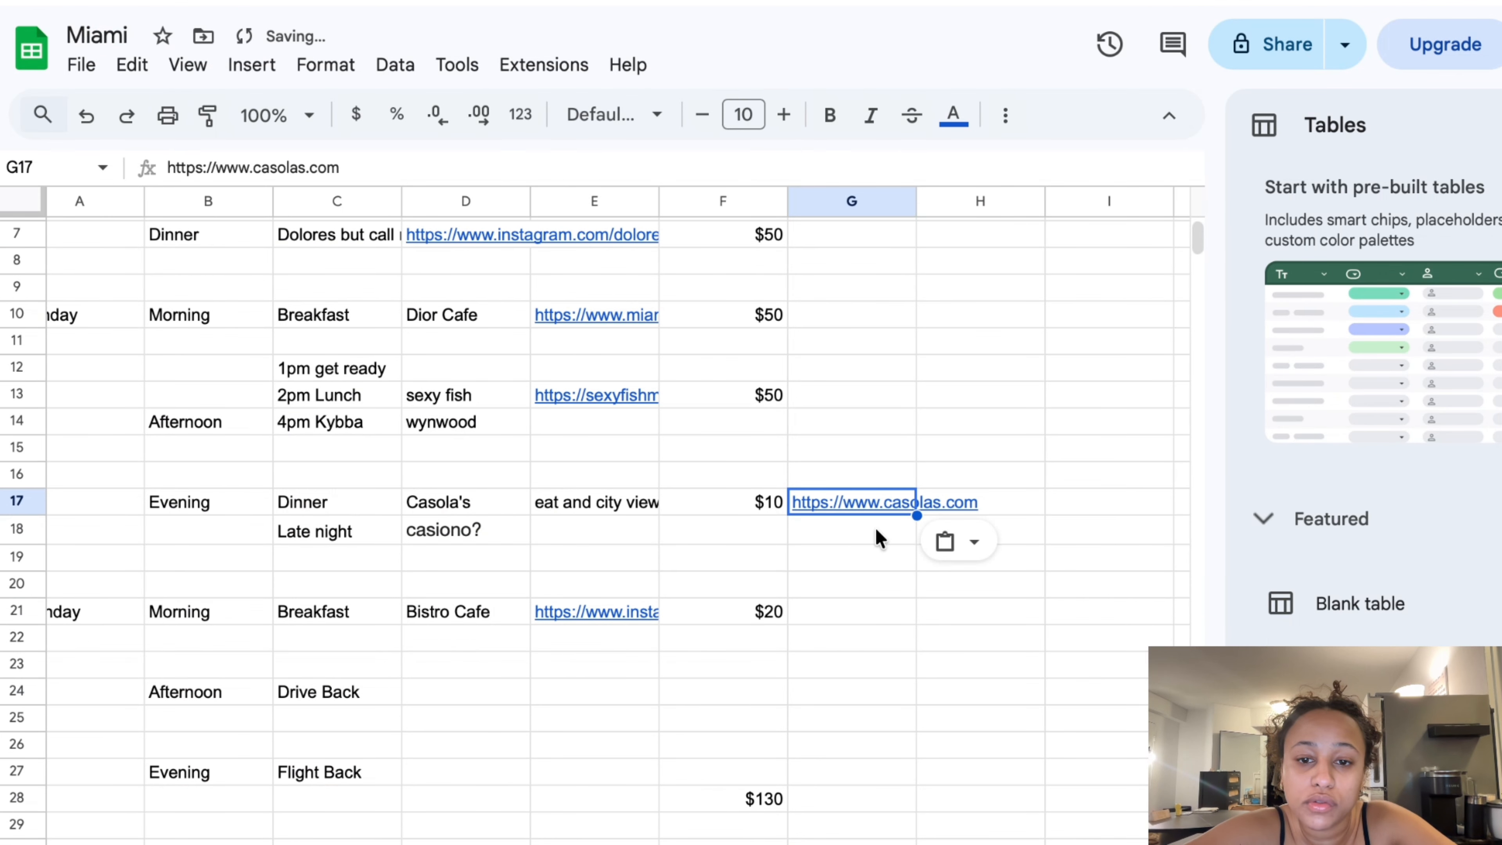
click(501, 496)
click(1262, 0)
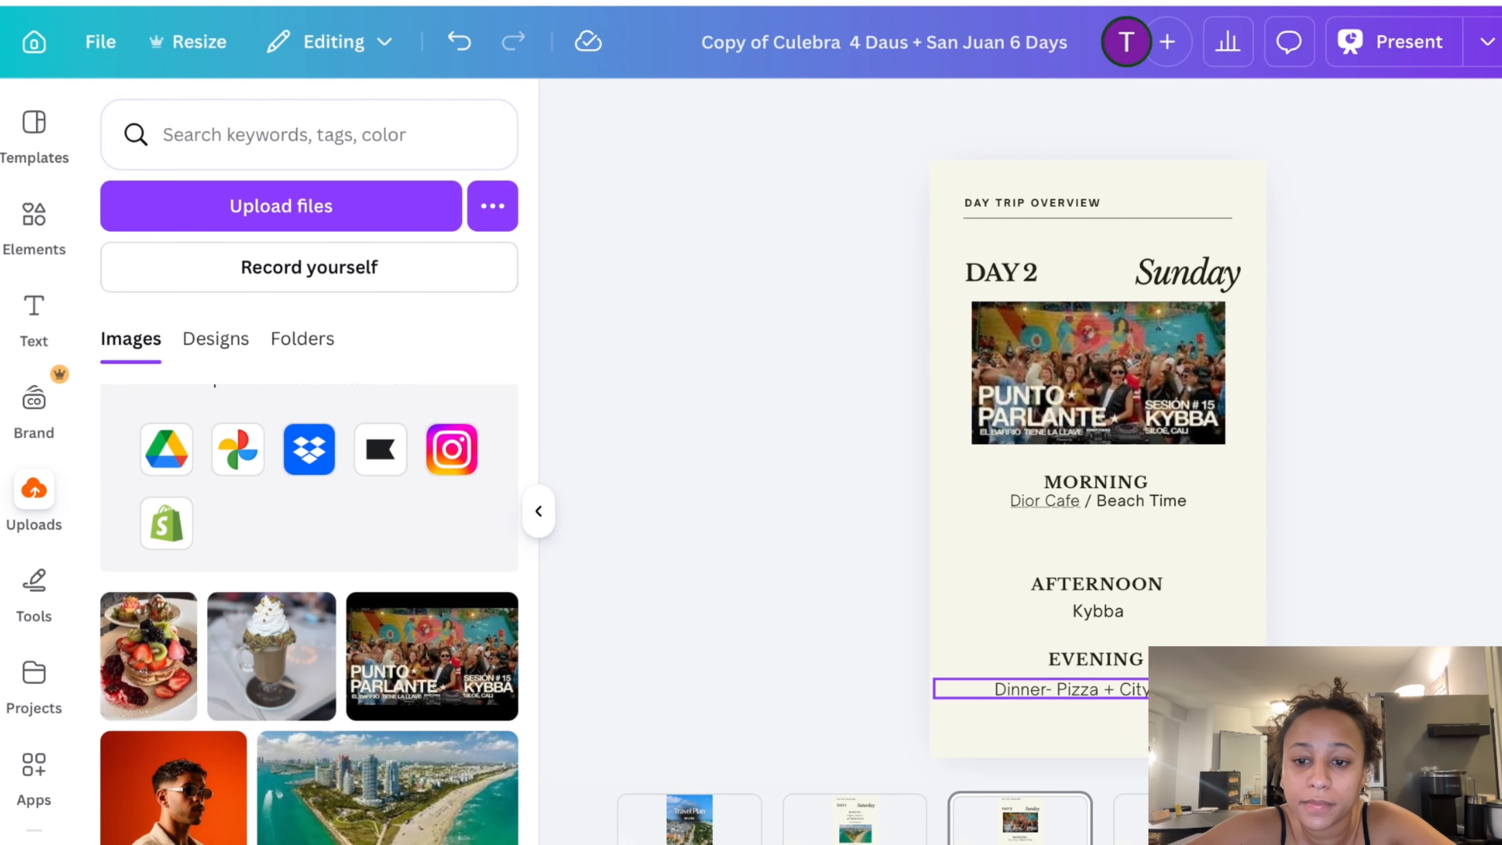
click(856, 1)
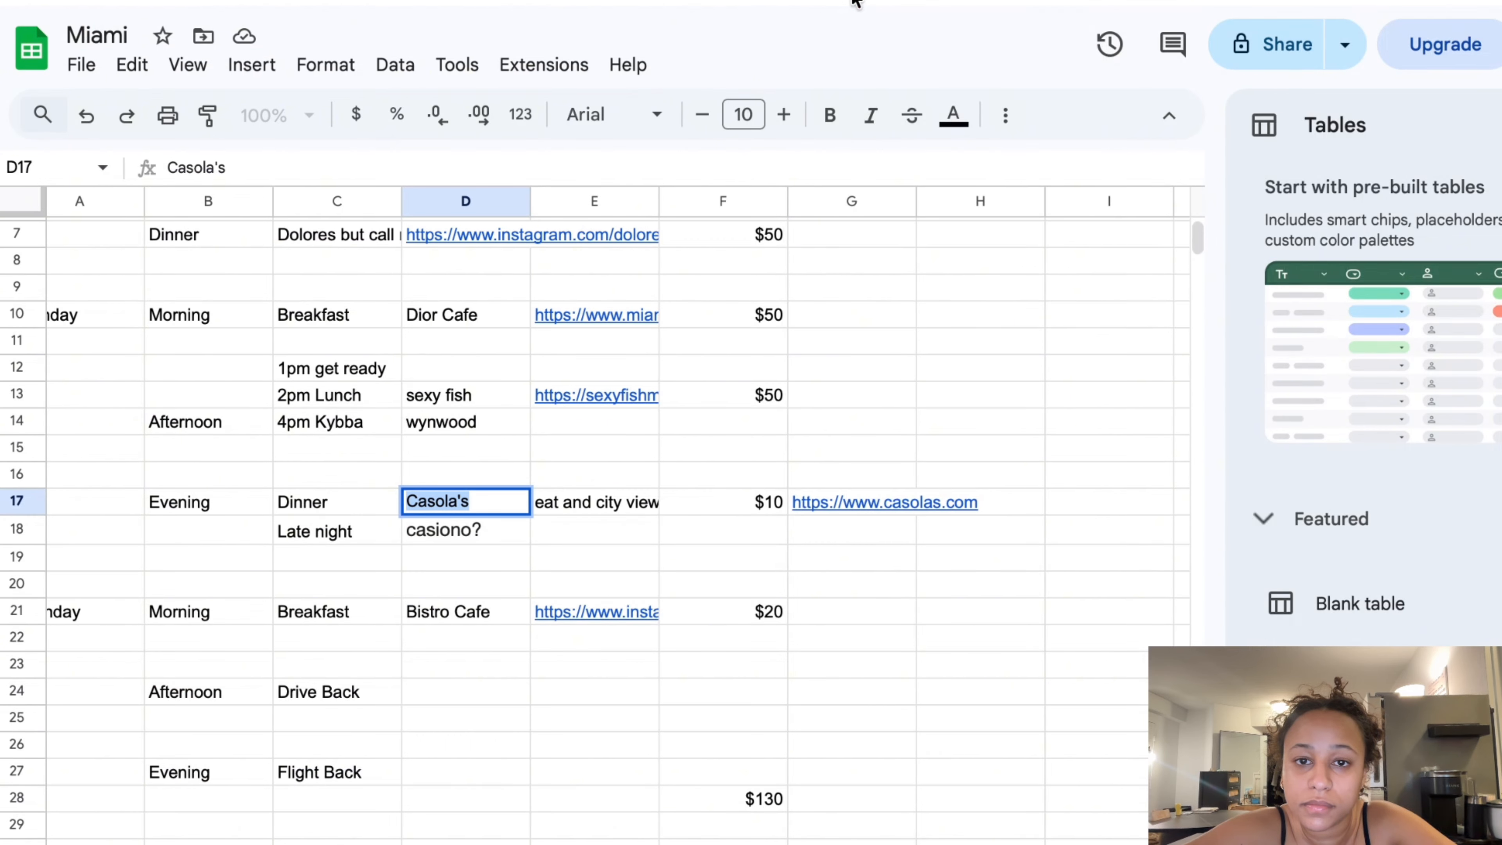
click(835, 495)
click(1420, 3)
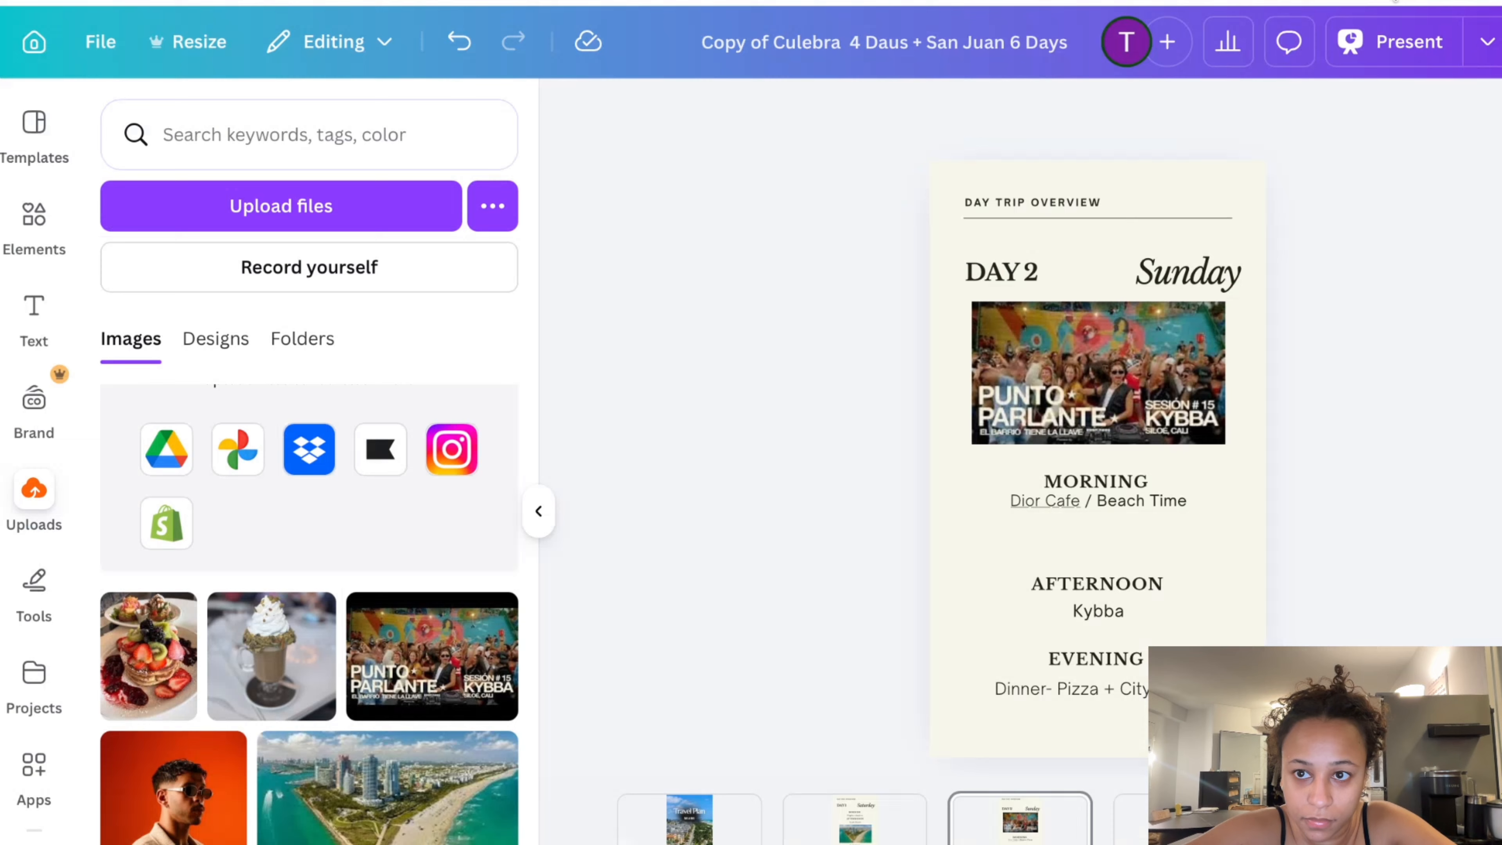
click(1108, 691)
click(1103, 691)
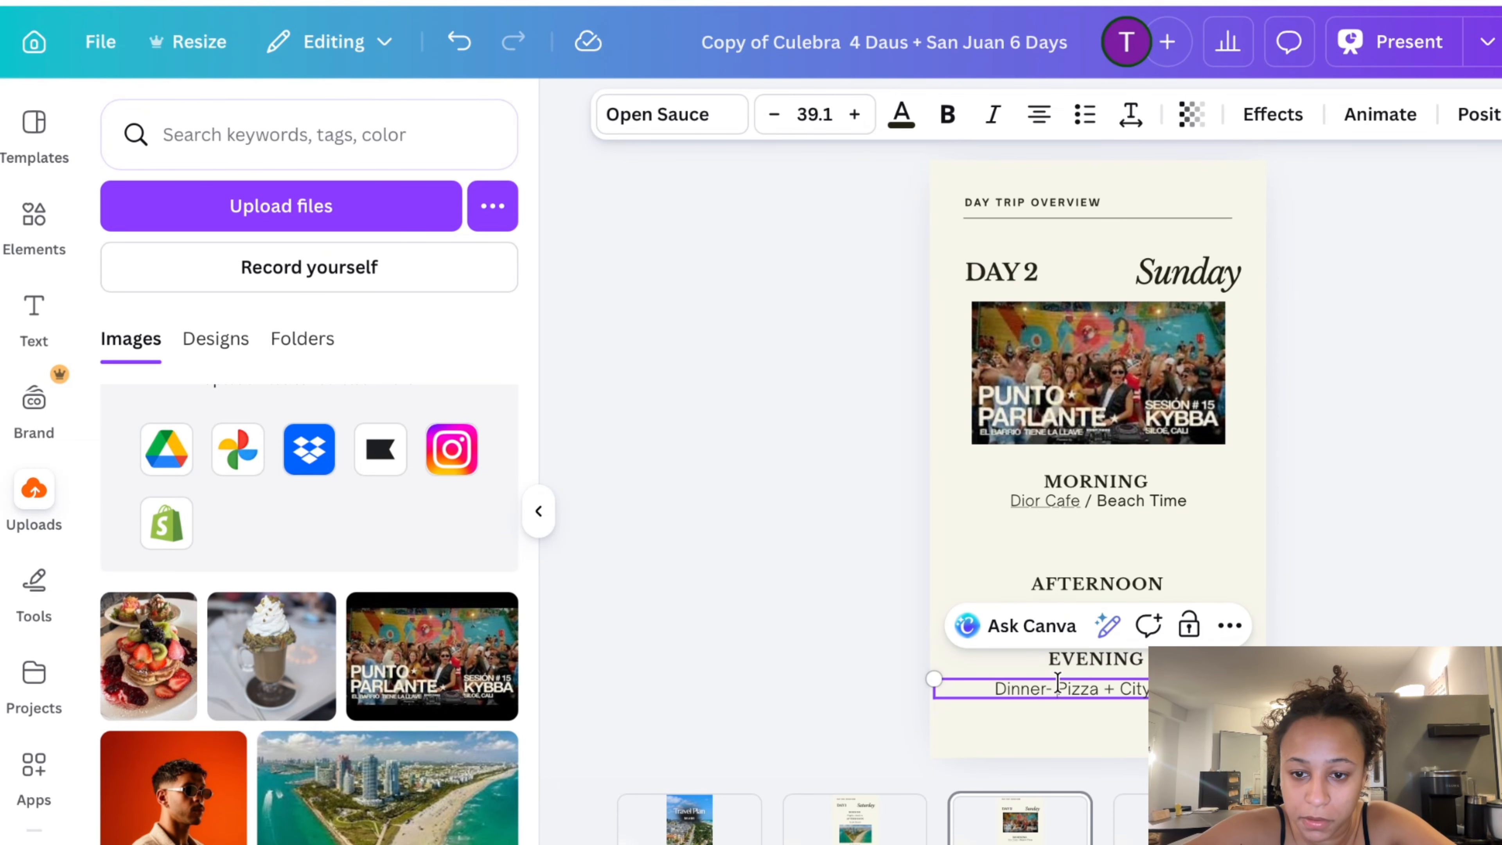
drag(1058, 688, 1206, 690)
click(1126, 625)
key(ctrl+v)
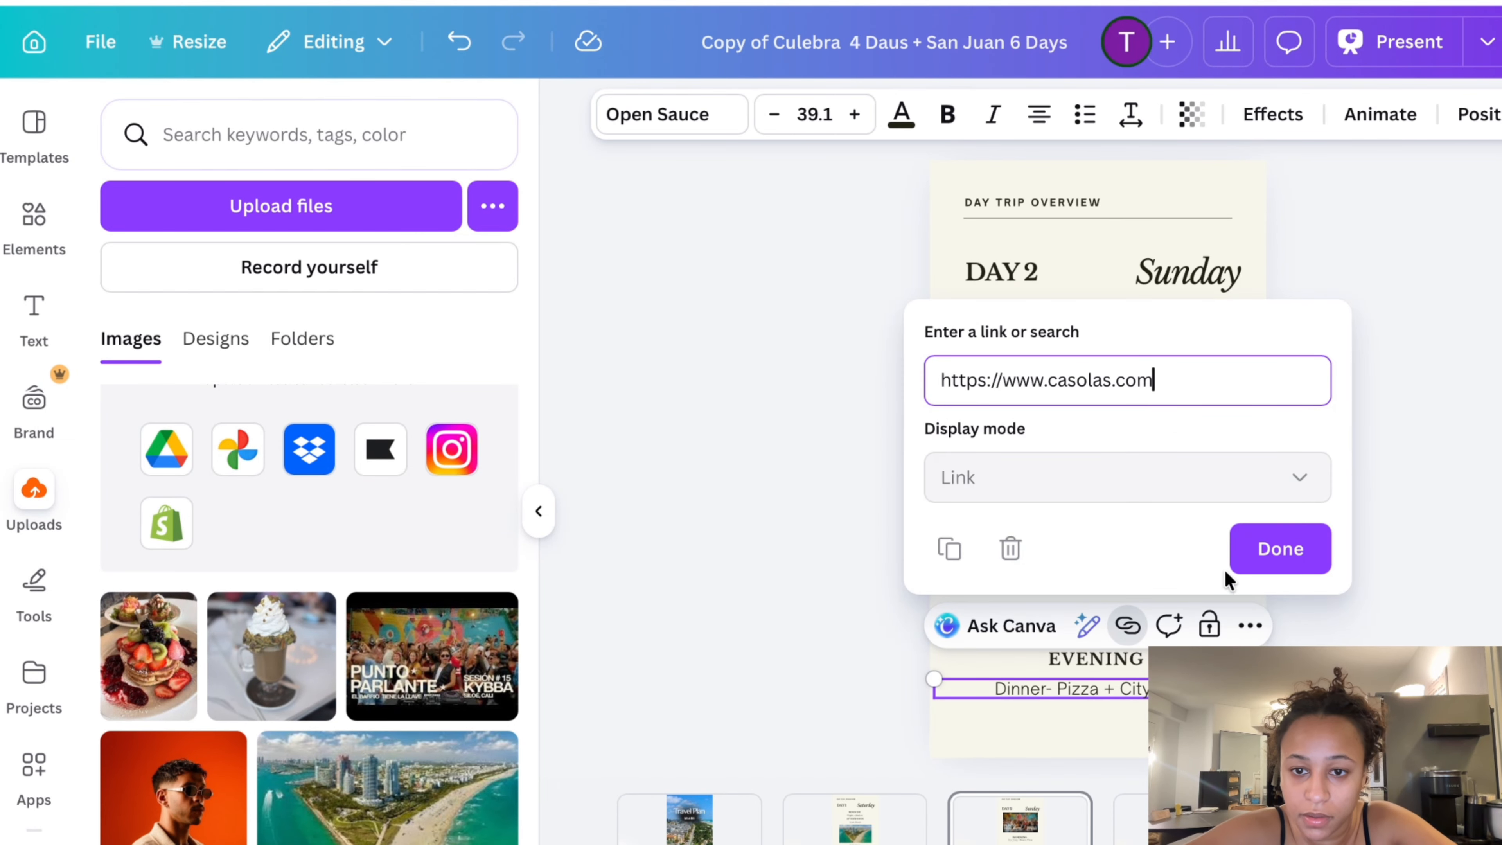
click(1230, 567)
Duplicate the dinner line directly below itself on the Day 2 page and replace the copy's text with the spreadsheet's "Late Night" casino entry
click(691, 709)
click(467, 1)
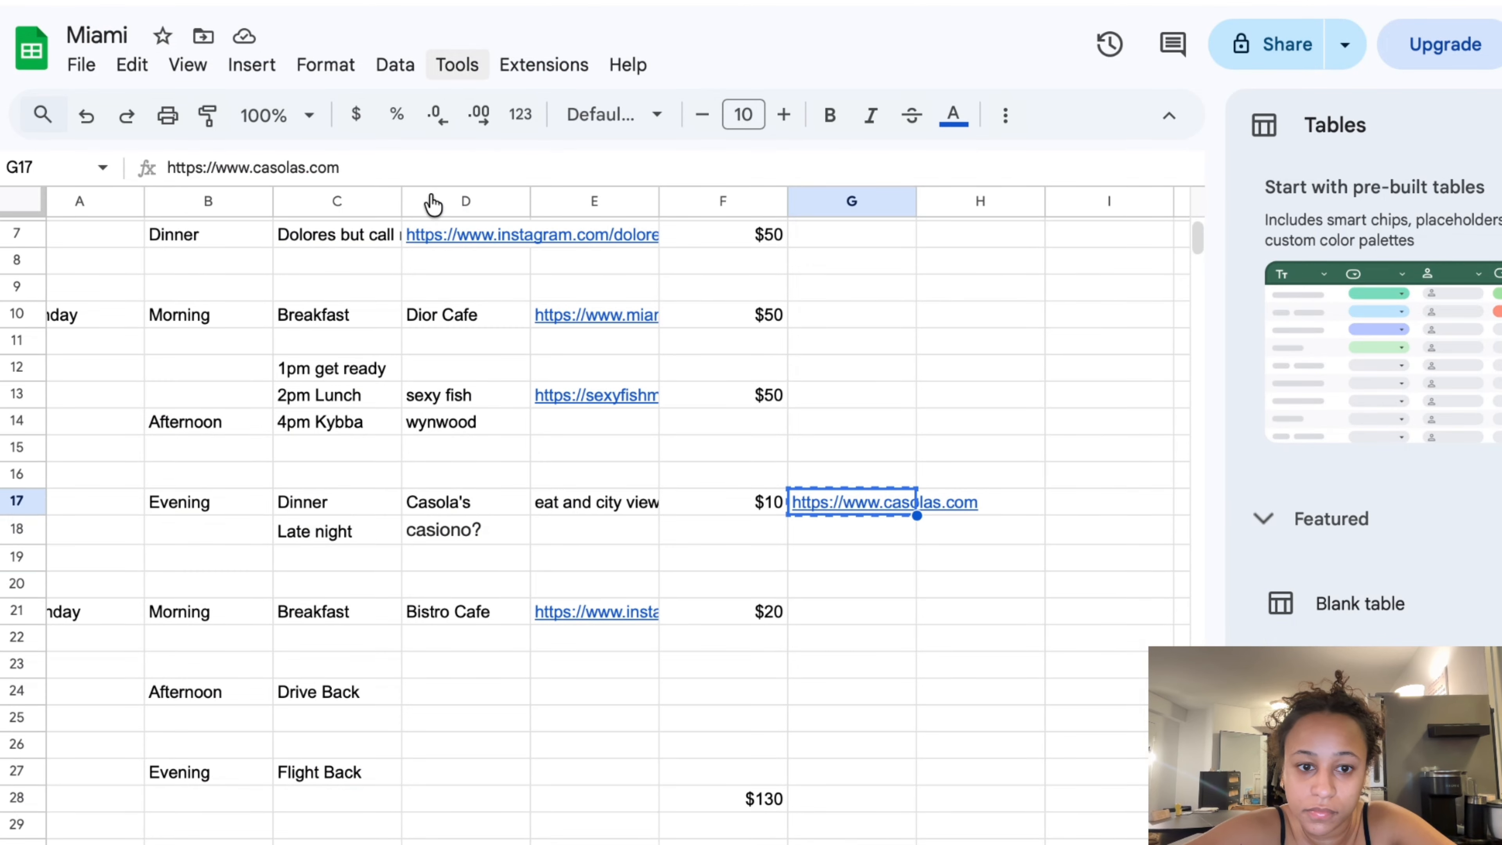
click(455, 531)
click(1331, 1)
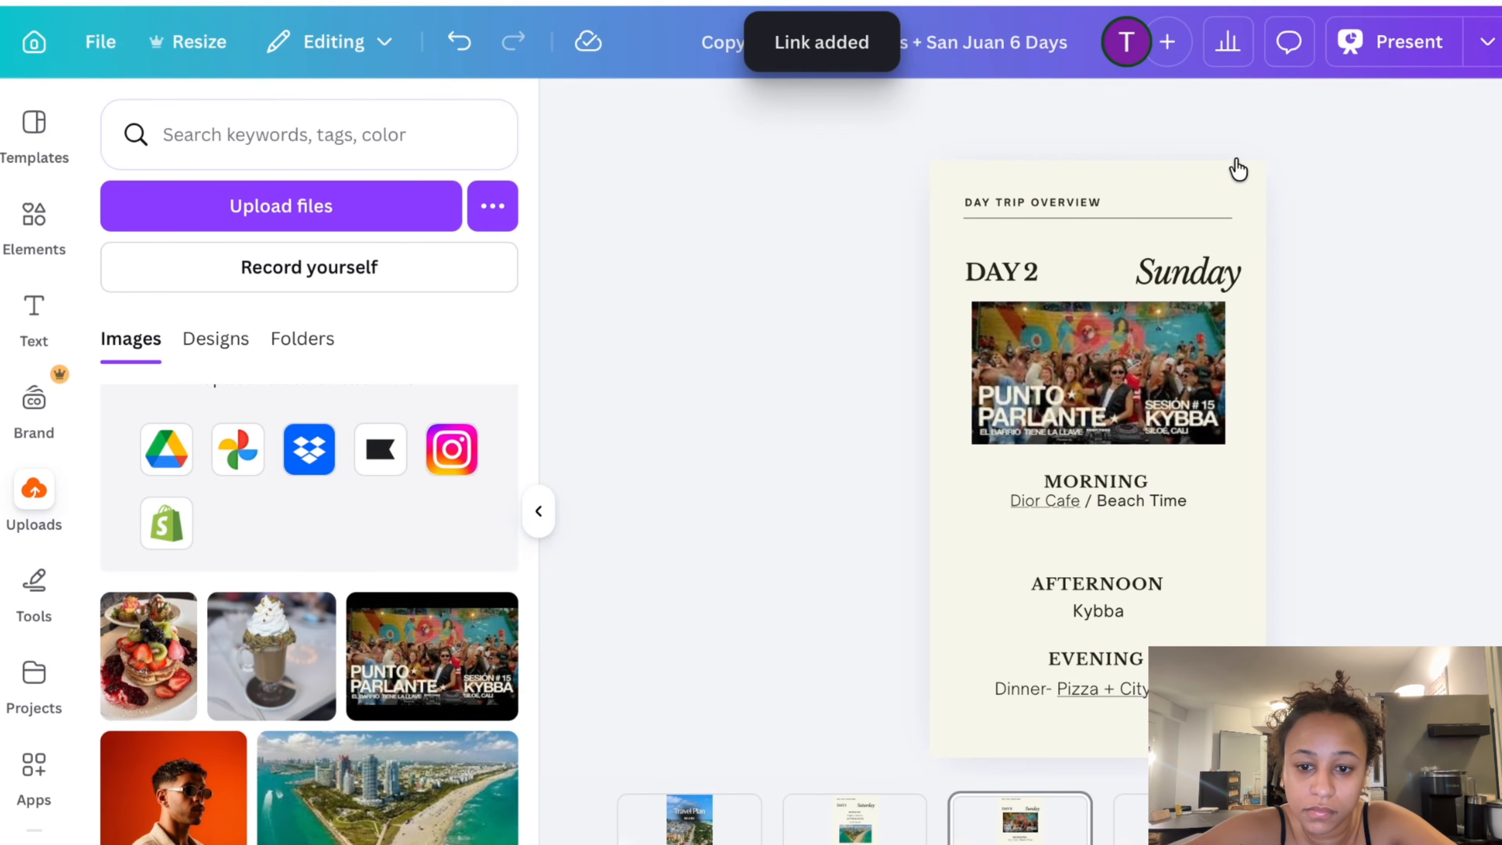
click(1017, 687)
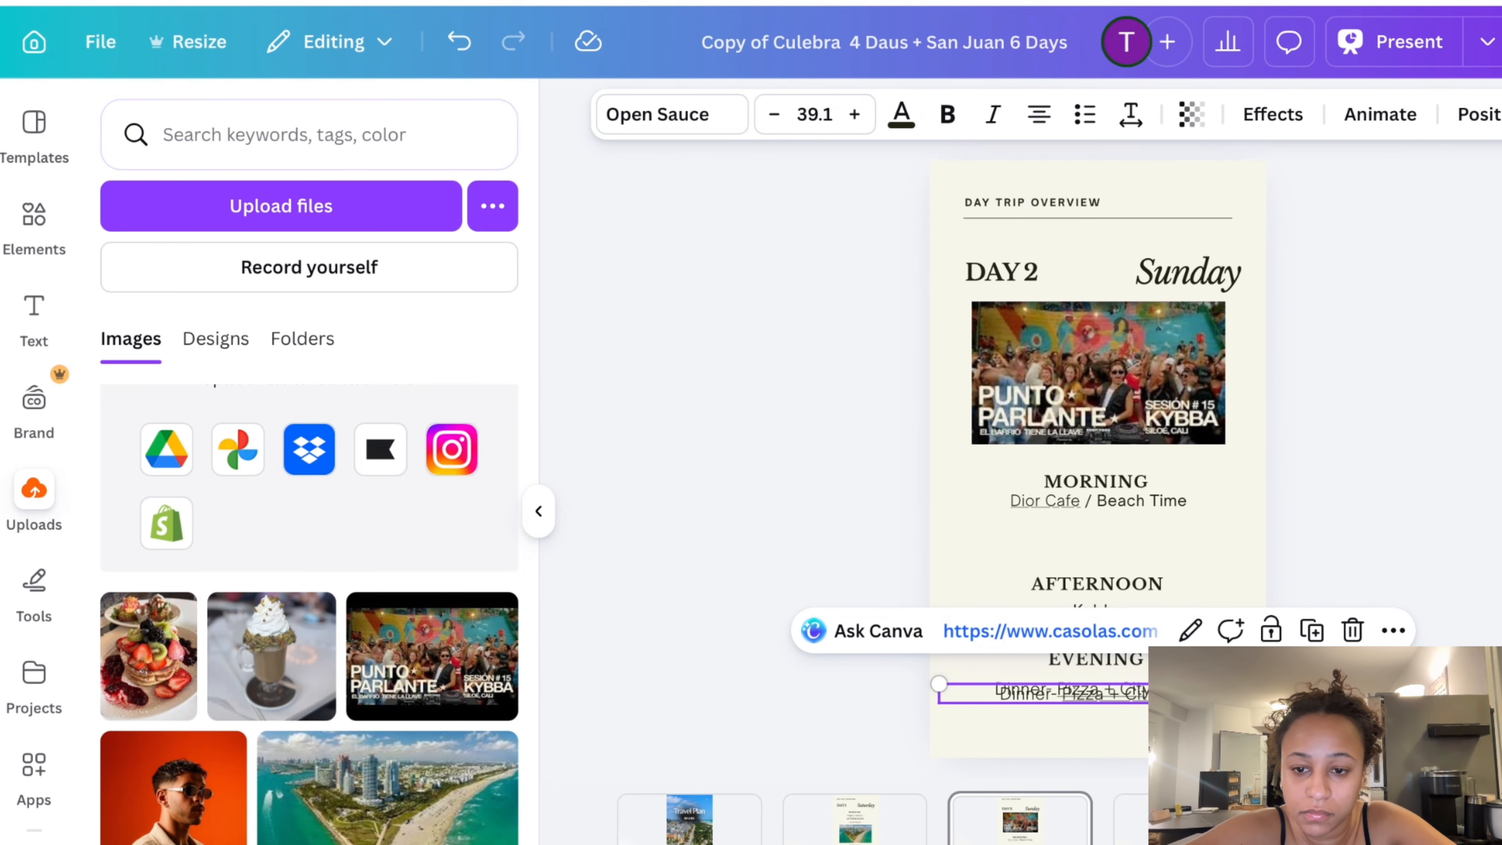
drag(1159, 694, 1153, 715)
double_click(1153, 715)
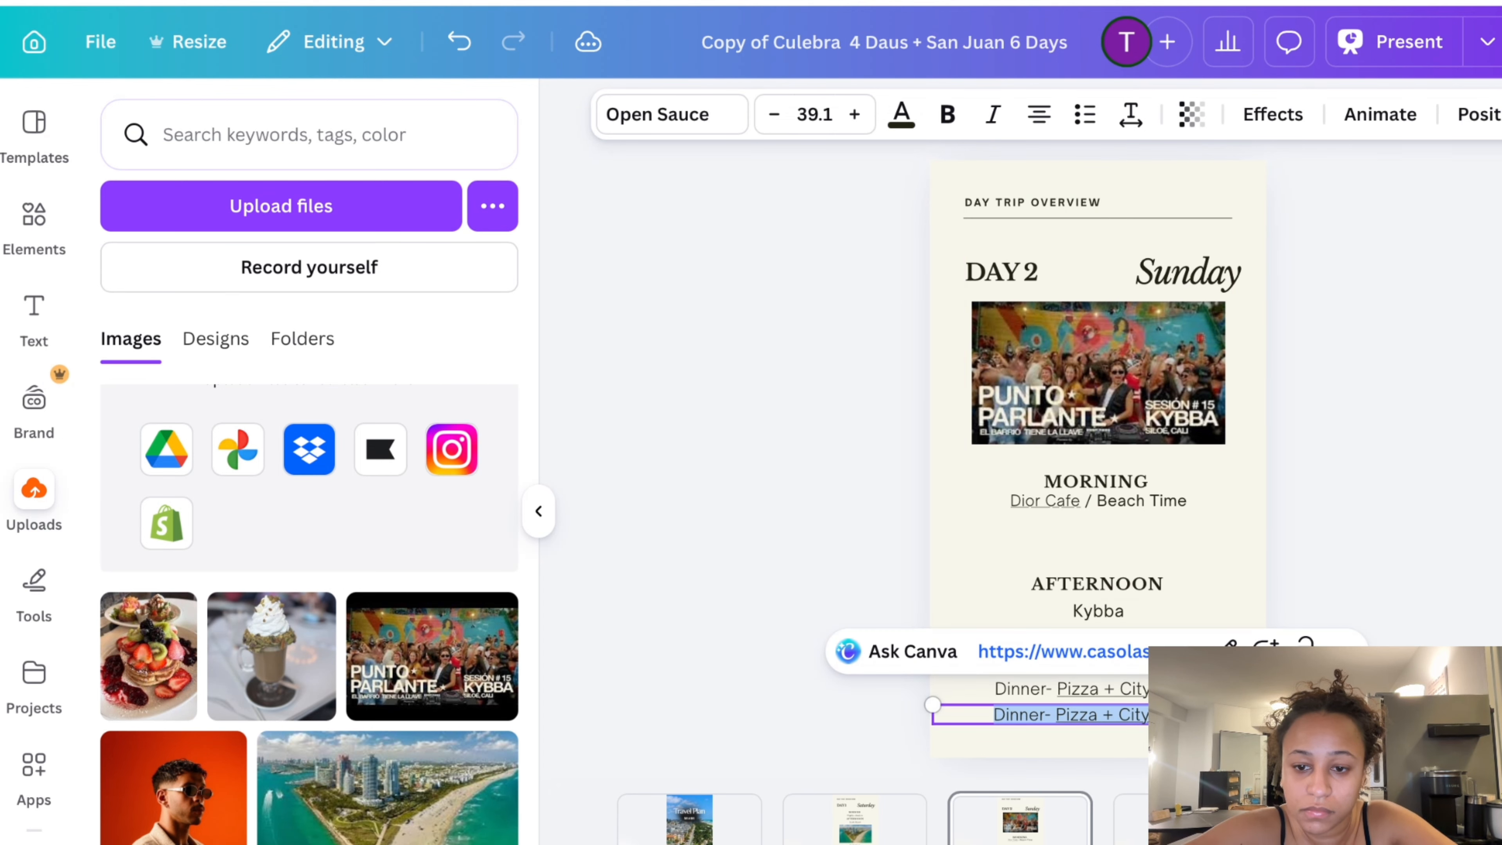
text(Late Night Casi)
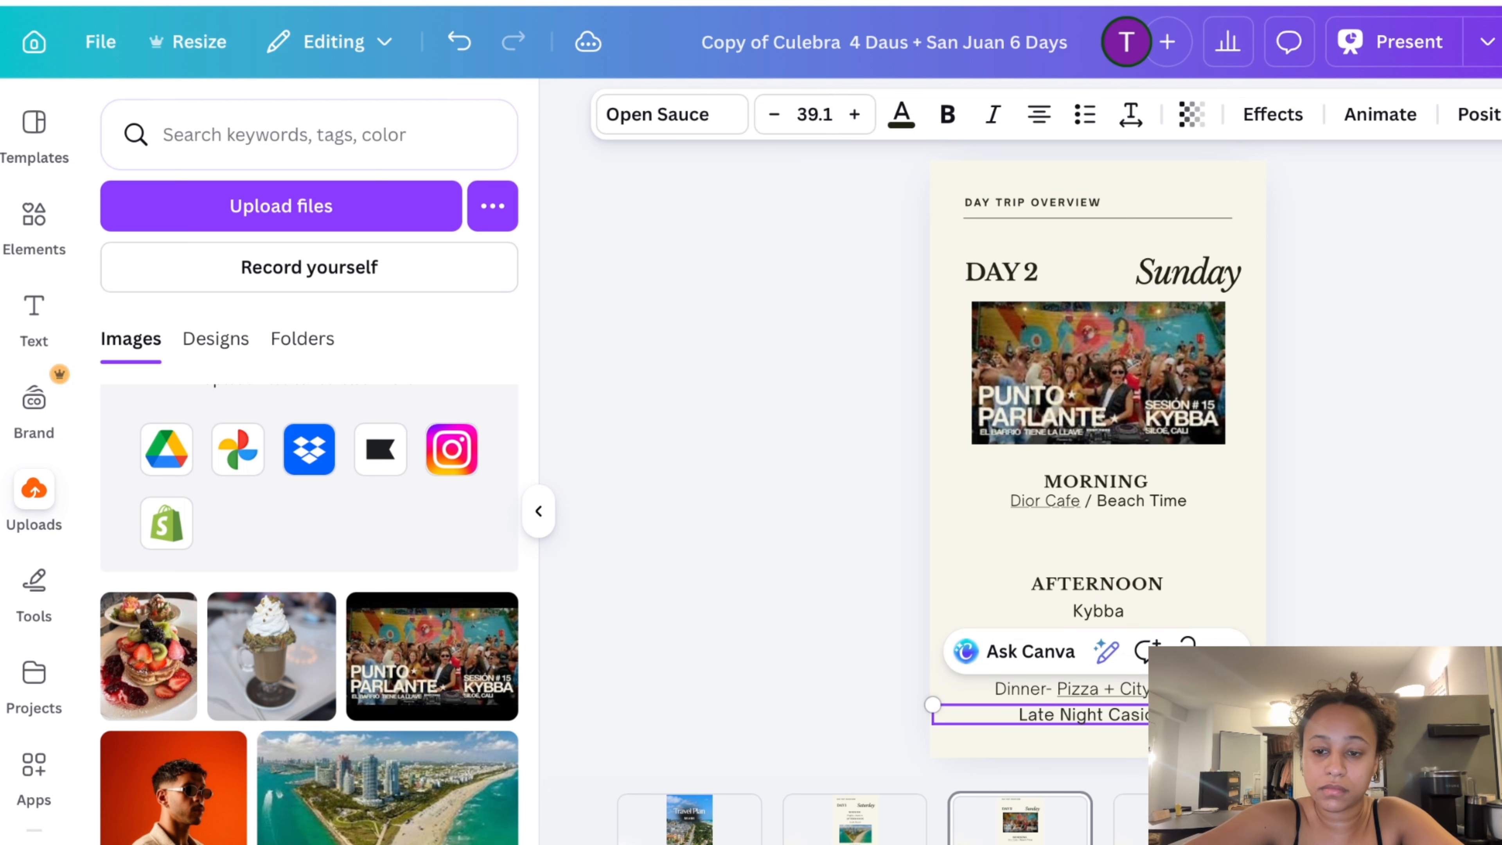
key(BackSpace)
text(o)
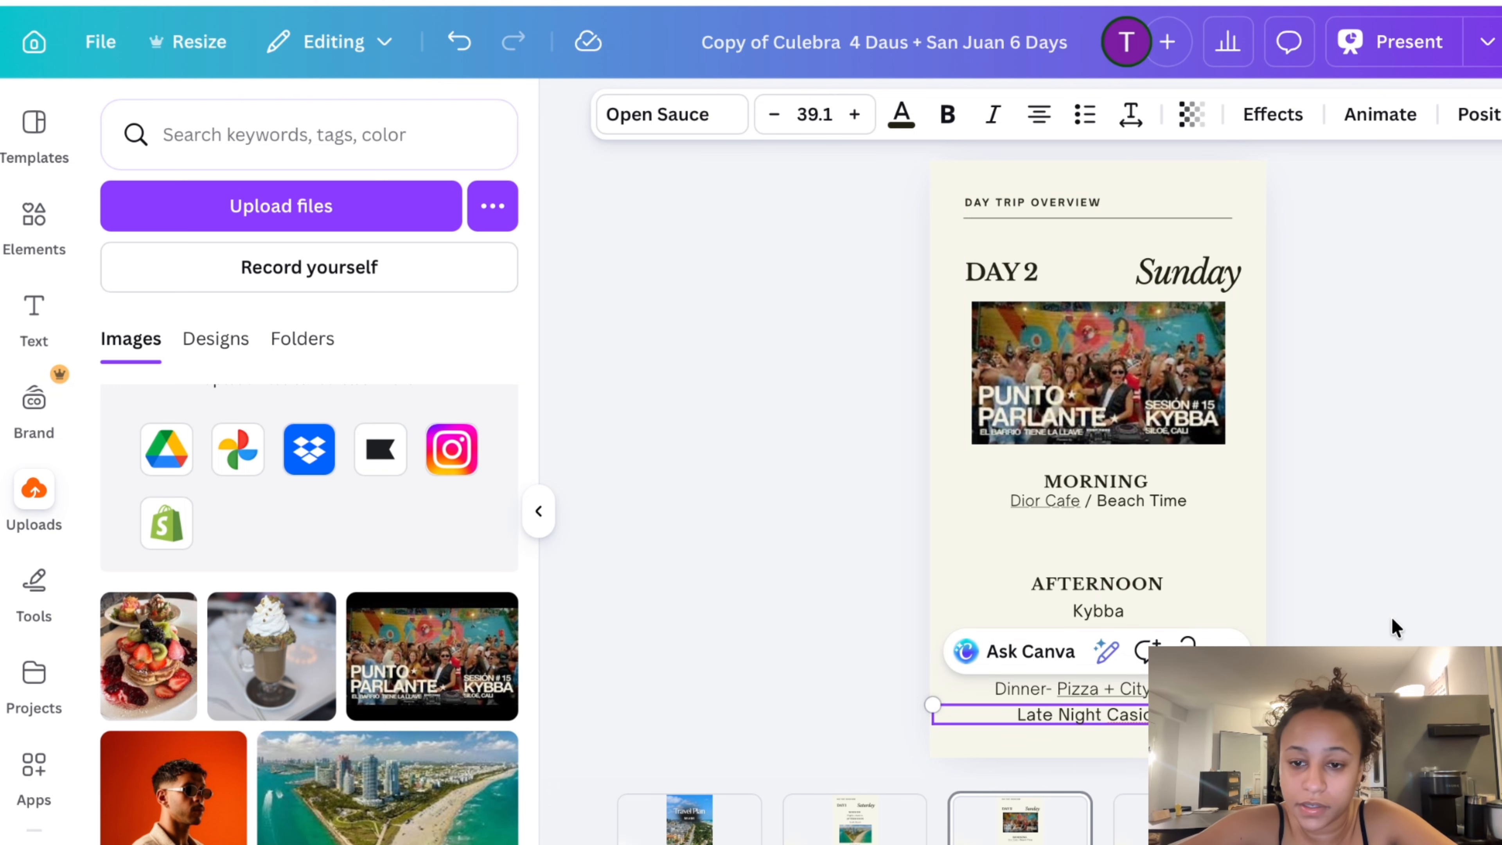
click(1391, 618)
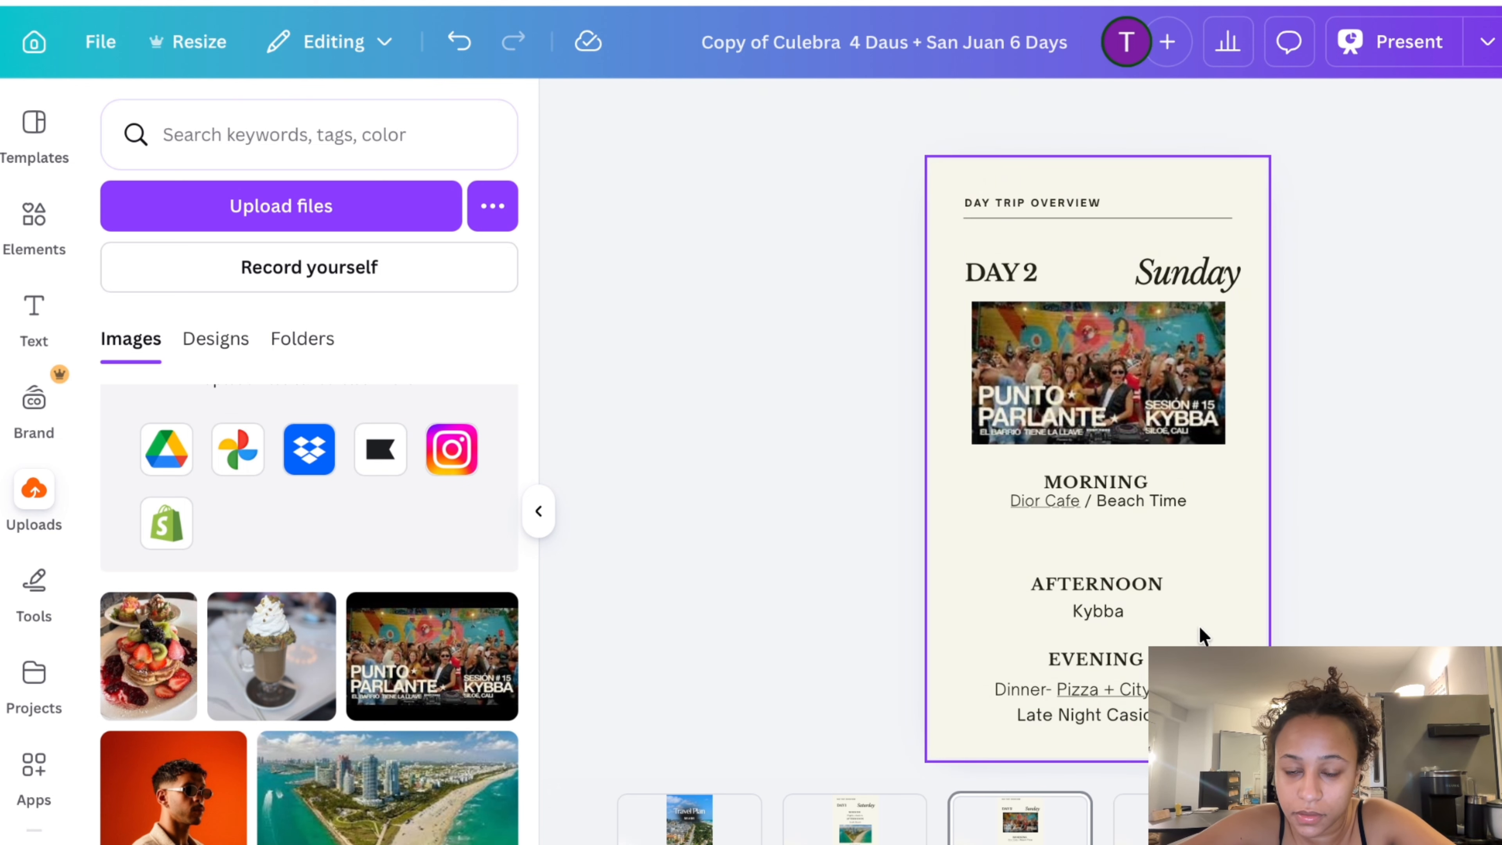
Move the MORNING heading and its Dior Cafe line down towards AFTERNOON, and lower the Kybba photo slightly on the Day 2 page
click(1097, 594)
click(1392, 472)
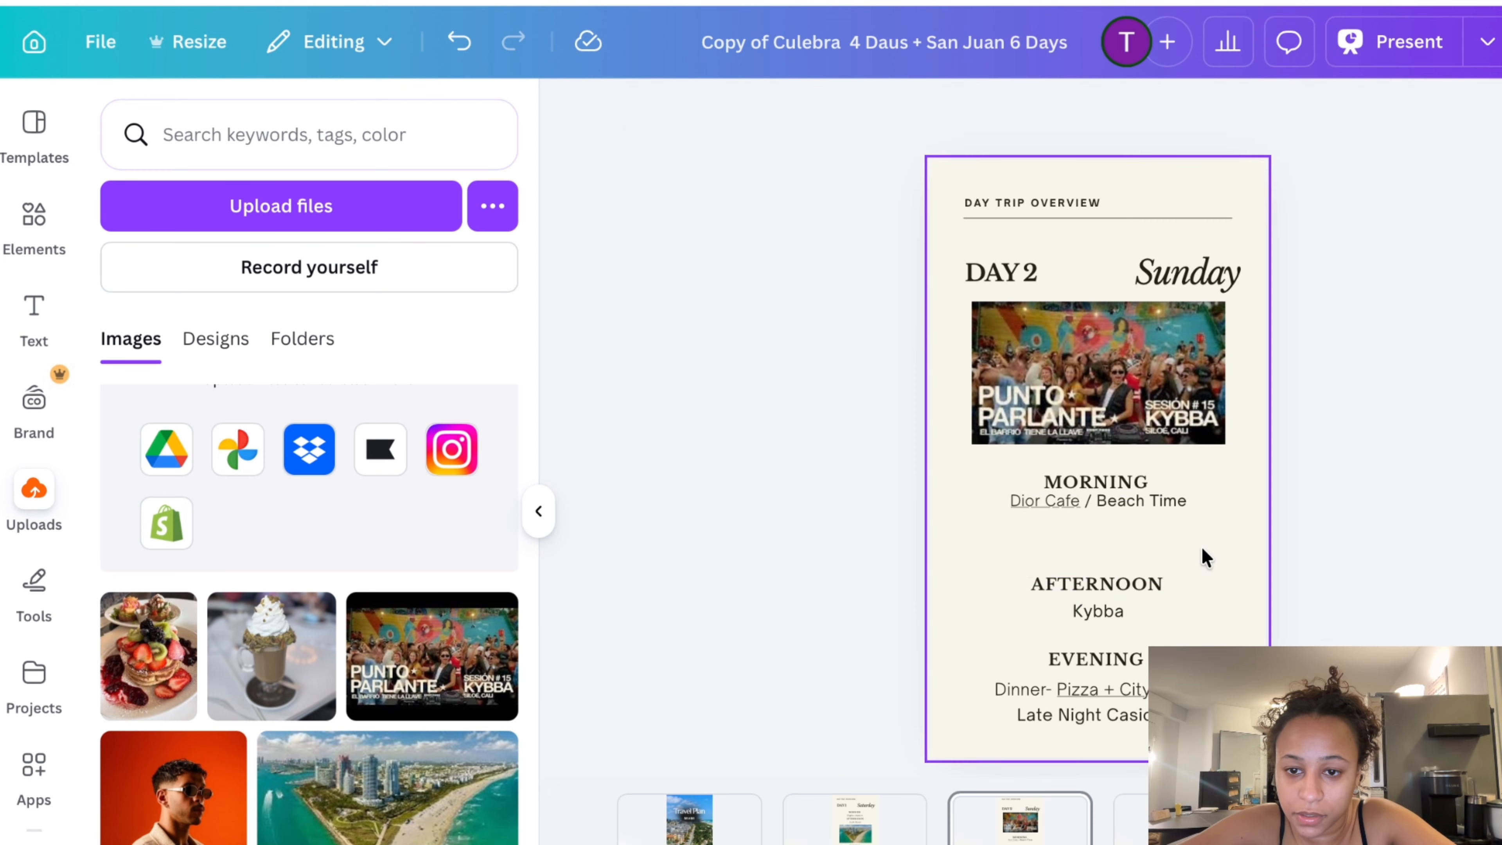
click(1099, 480)
drag(1120, 569, 1120, 610)
click(1468, 437)
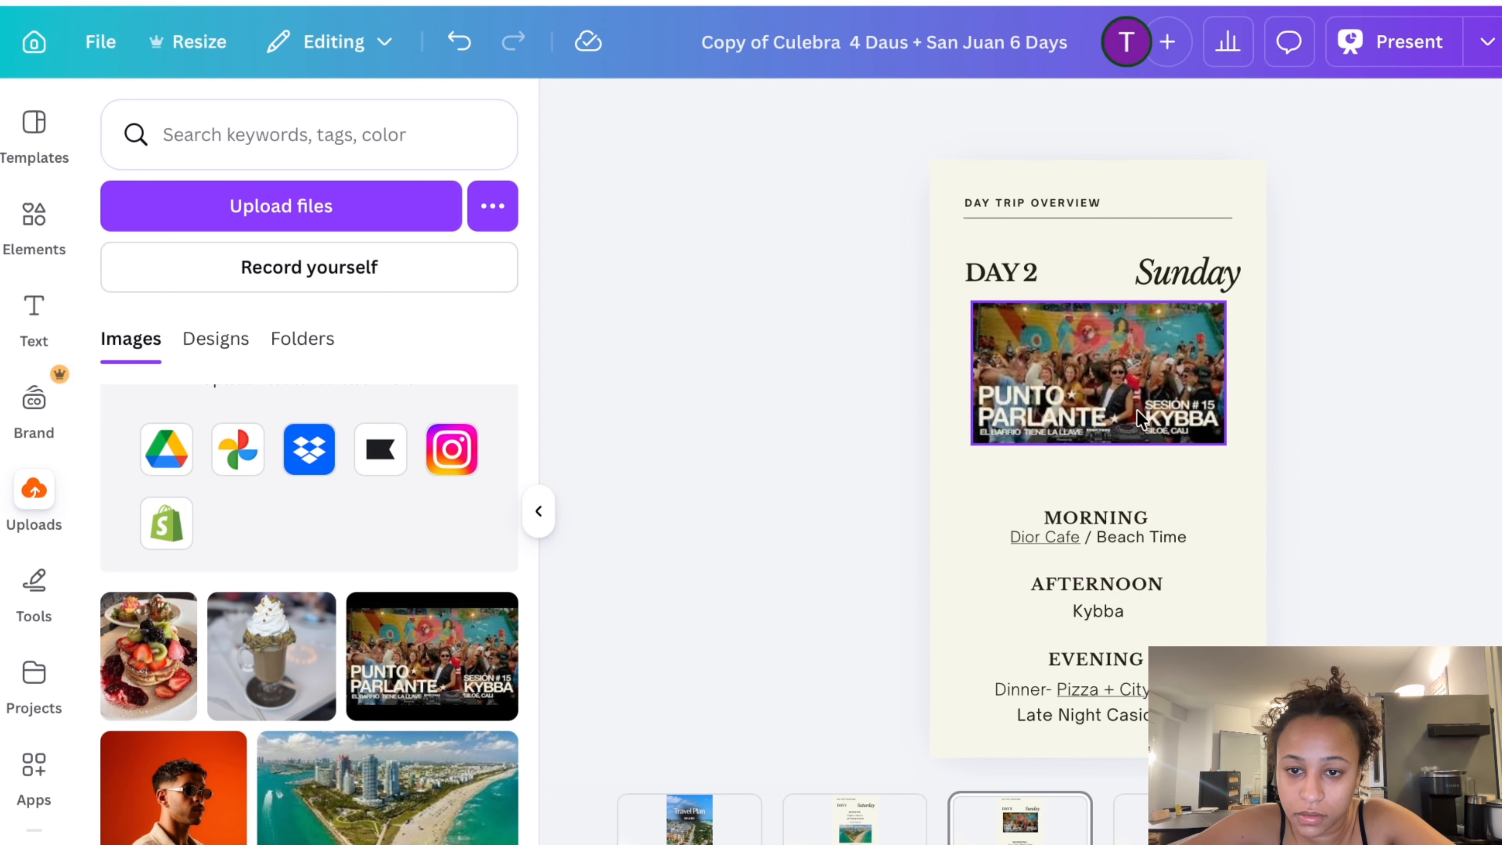
drag(1136, 410, 1136, 430)
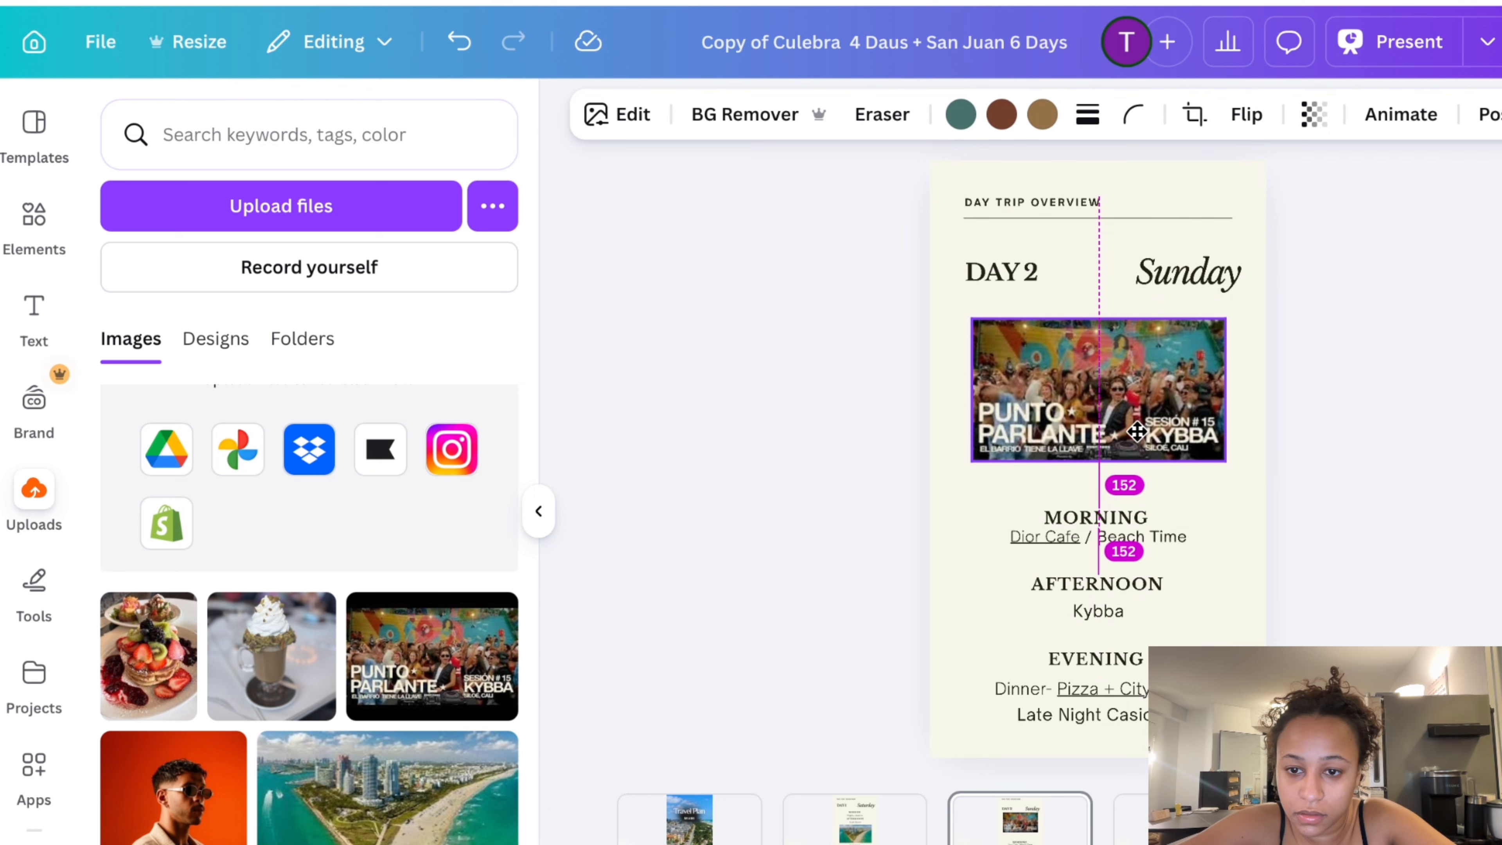
click(1385, 445)
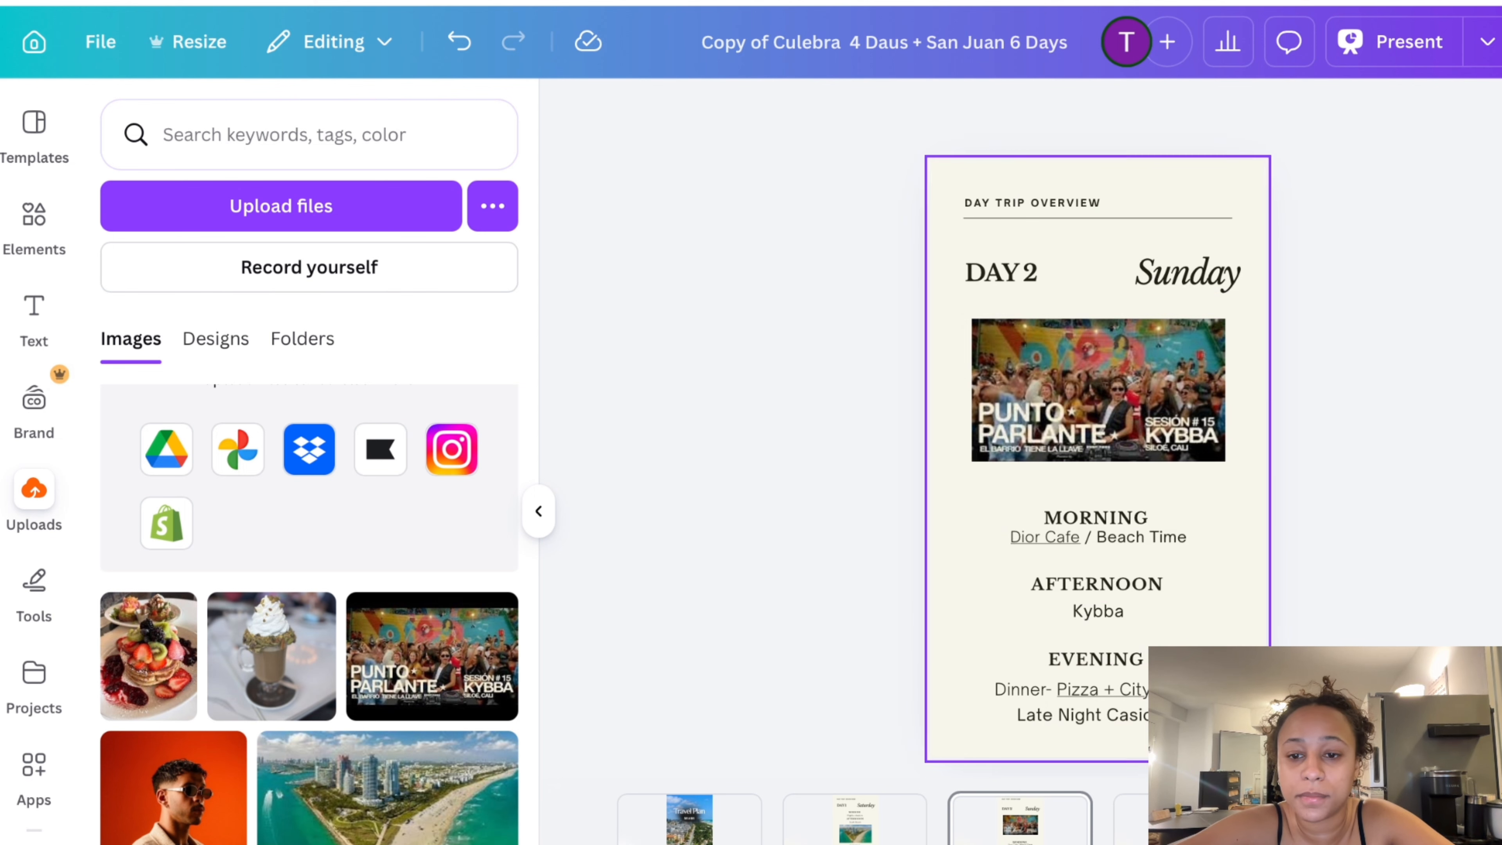
Check the Day 2 Dior Cafe, Kybba and dinner lines for their attached links
click(1049, 539)
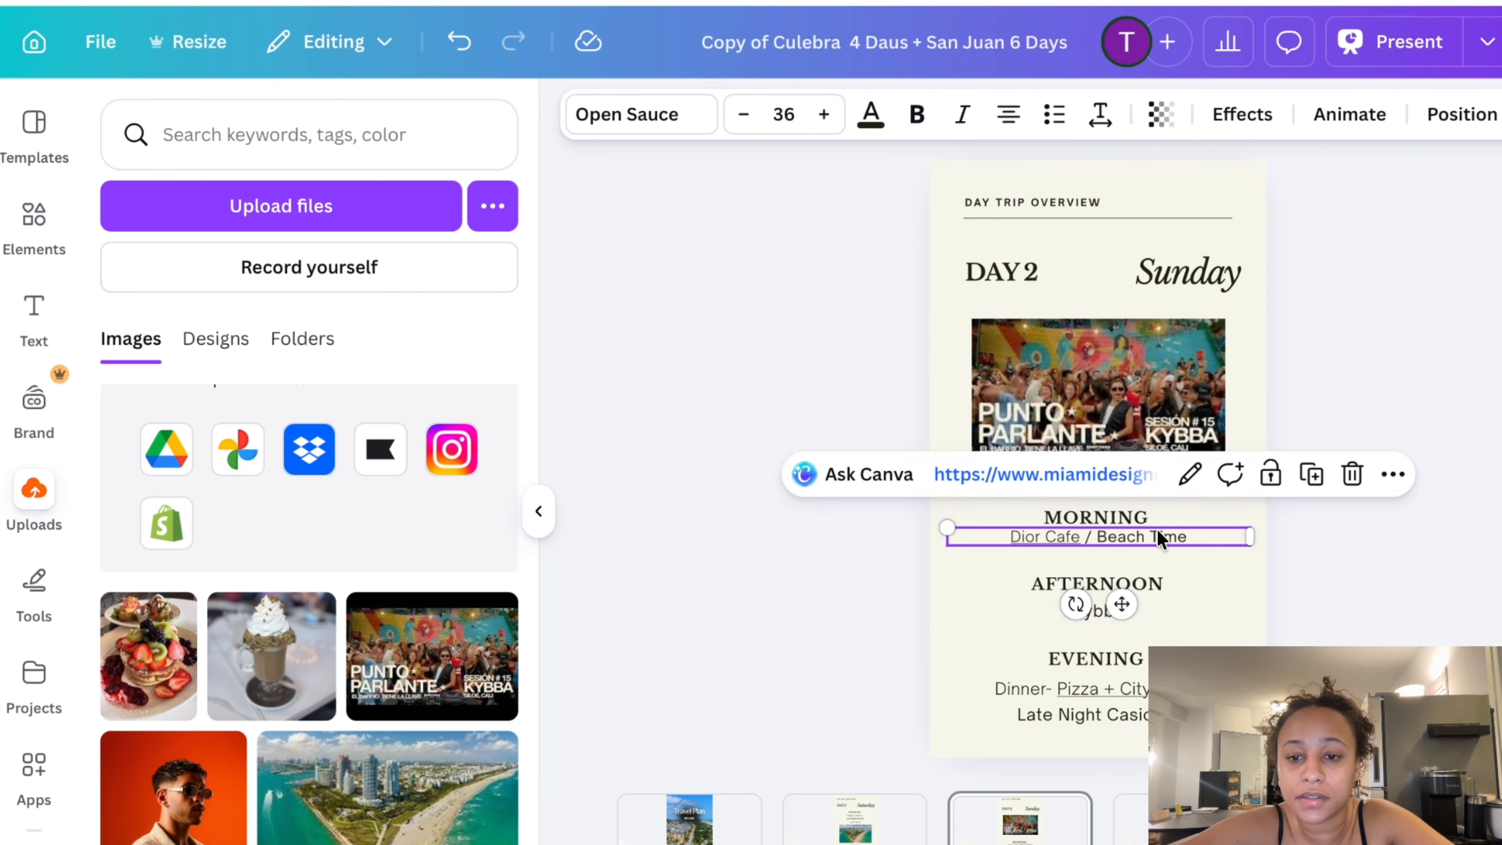
click(1137, 630)
click(1123, 610)
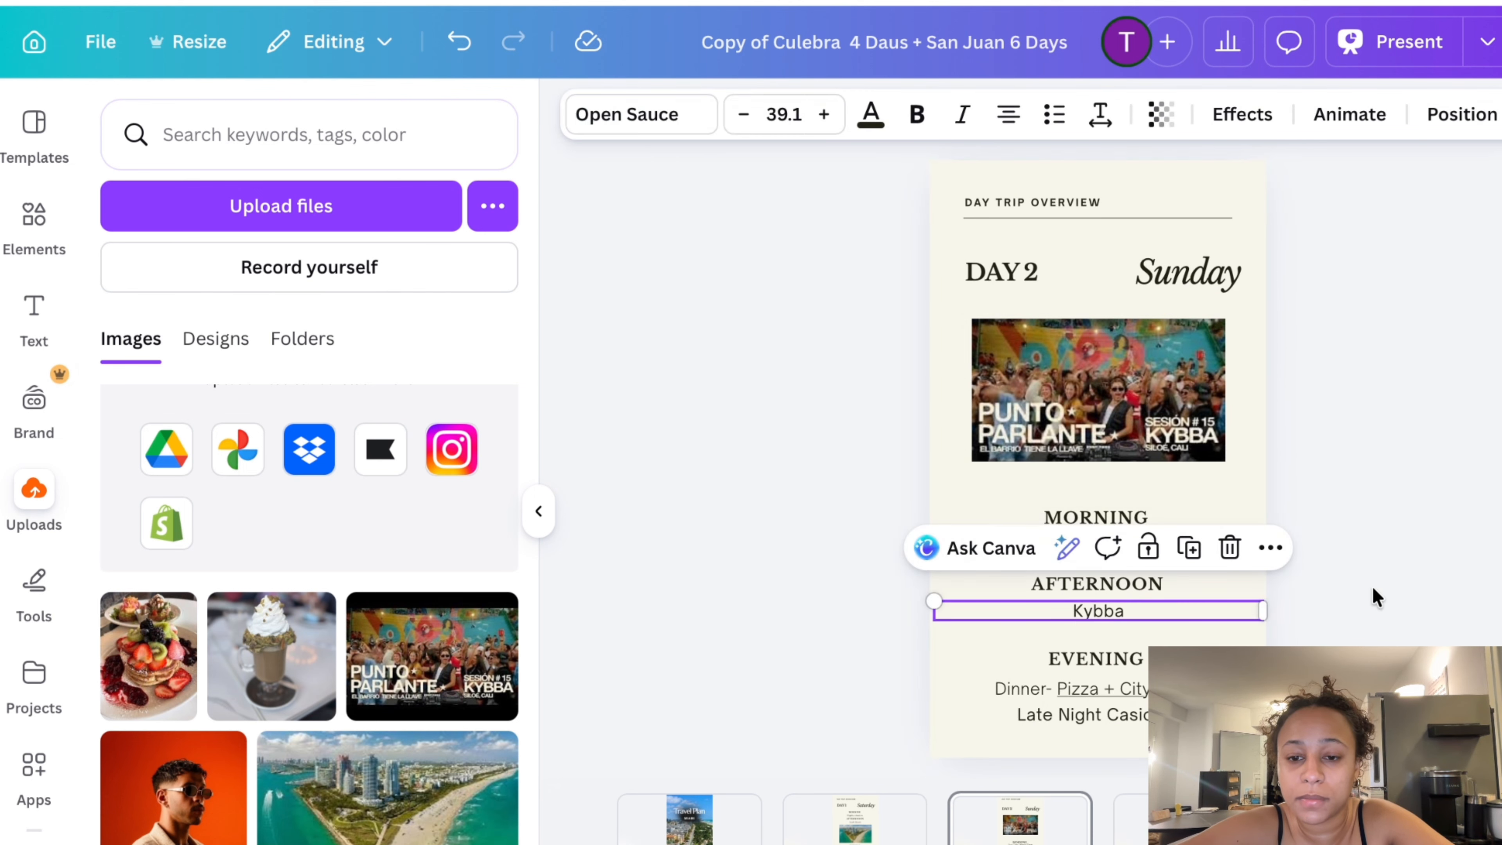
click(1128, 683)
Remove the Instagram link from the South Beach text on the Day 1 page
click(872, 825)
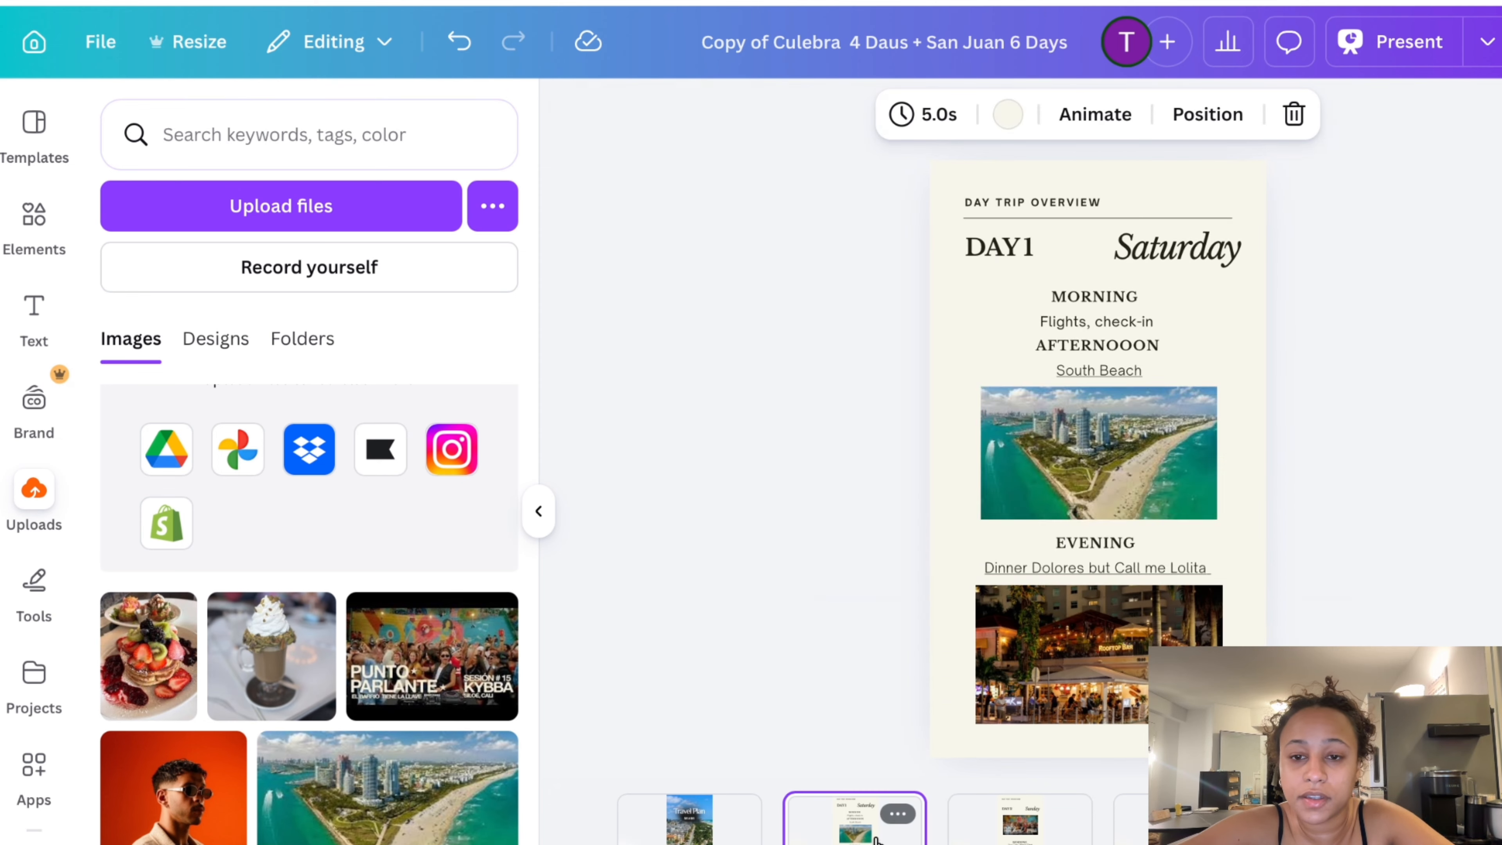
click(1106, 364)
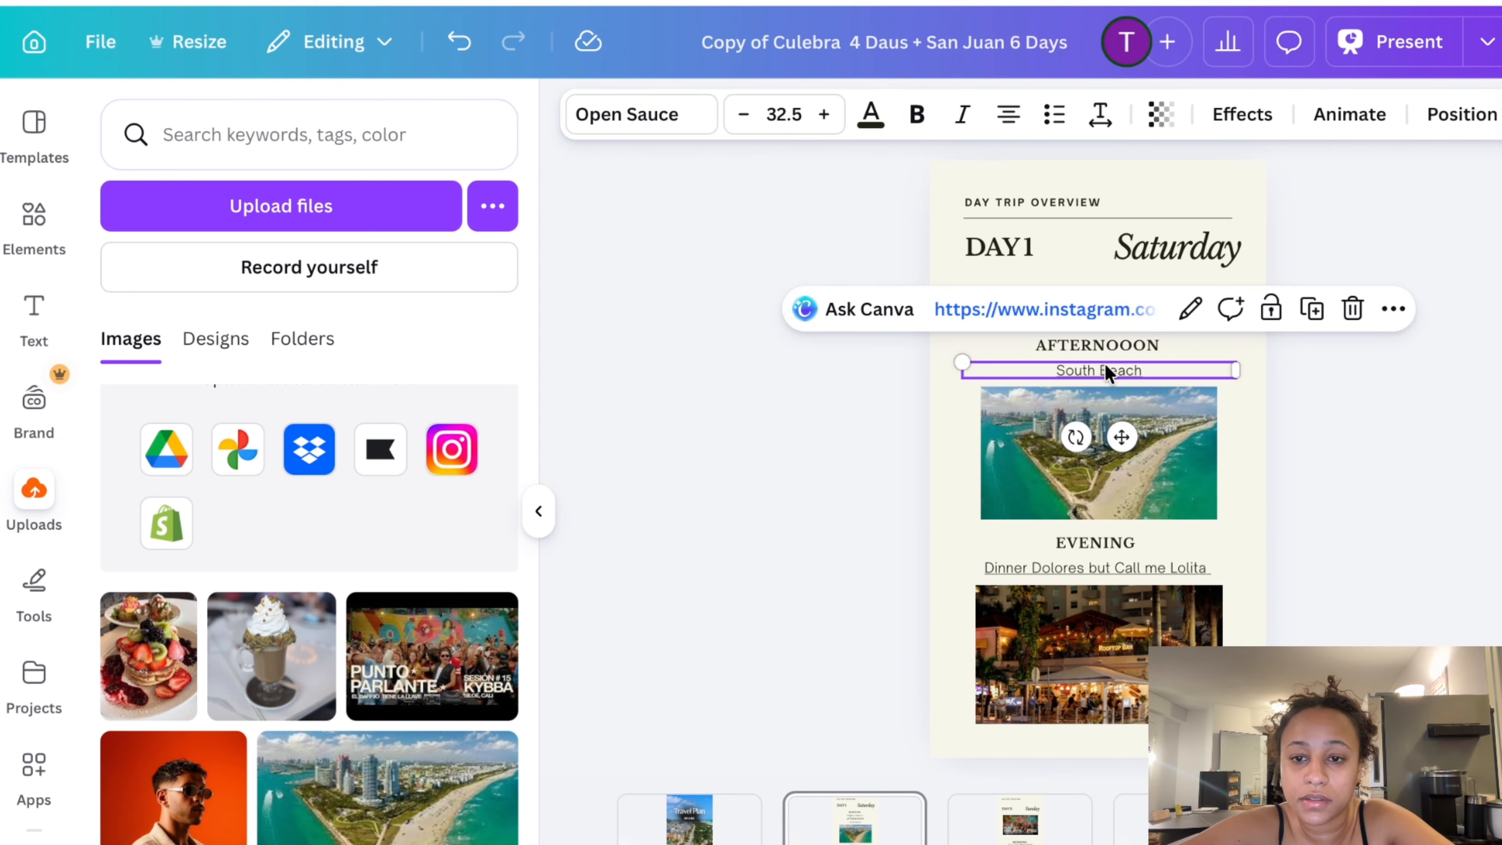
click(1190, 308)
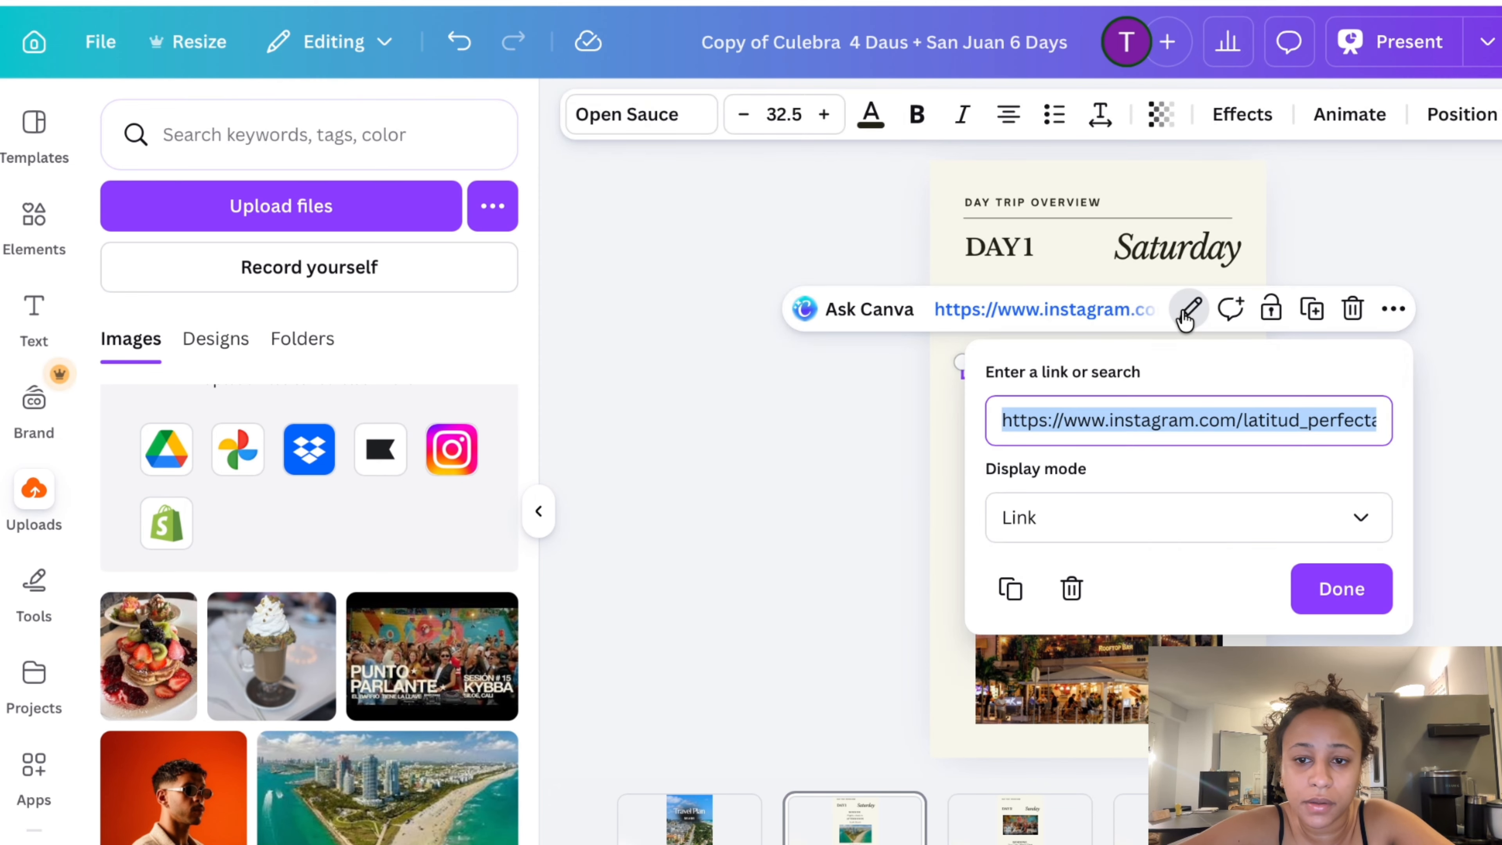
click(1071, 589)
click(849, 541)
Open the link on the "Dinner Dolores but Call me Lolita" line to check it, and return to the itinerary
click(1077, 569)
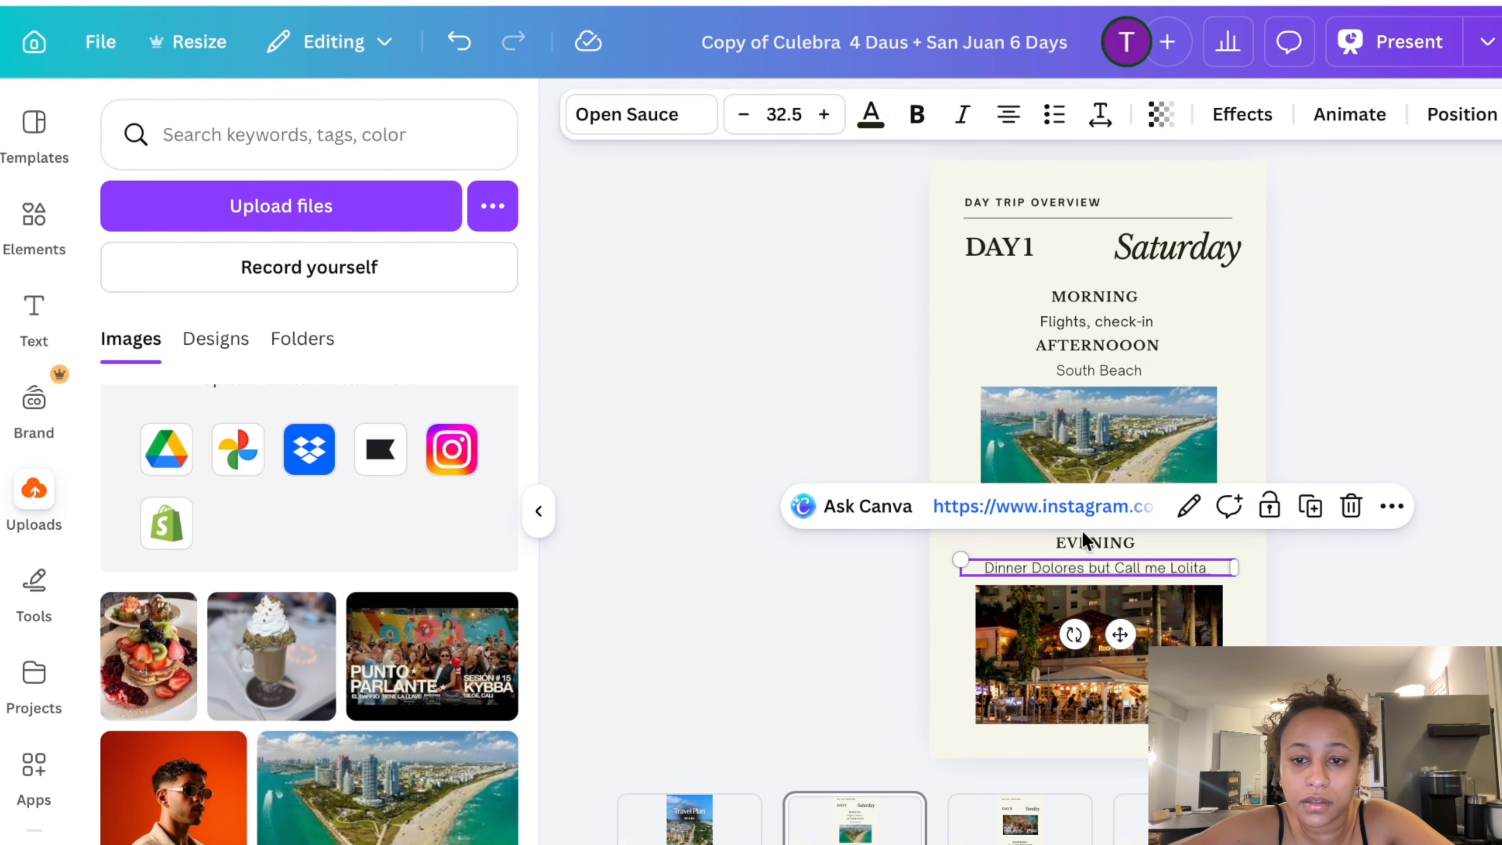
click(1088, 503)
key(super+w)
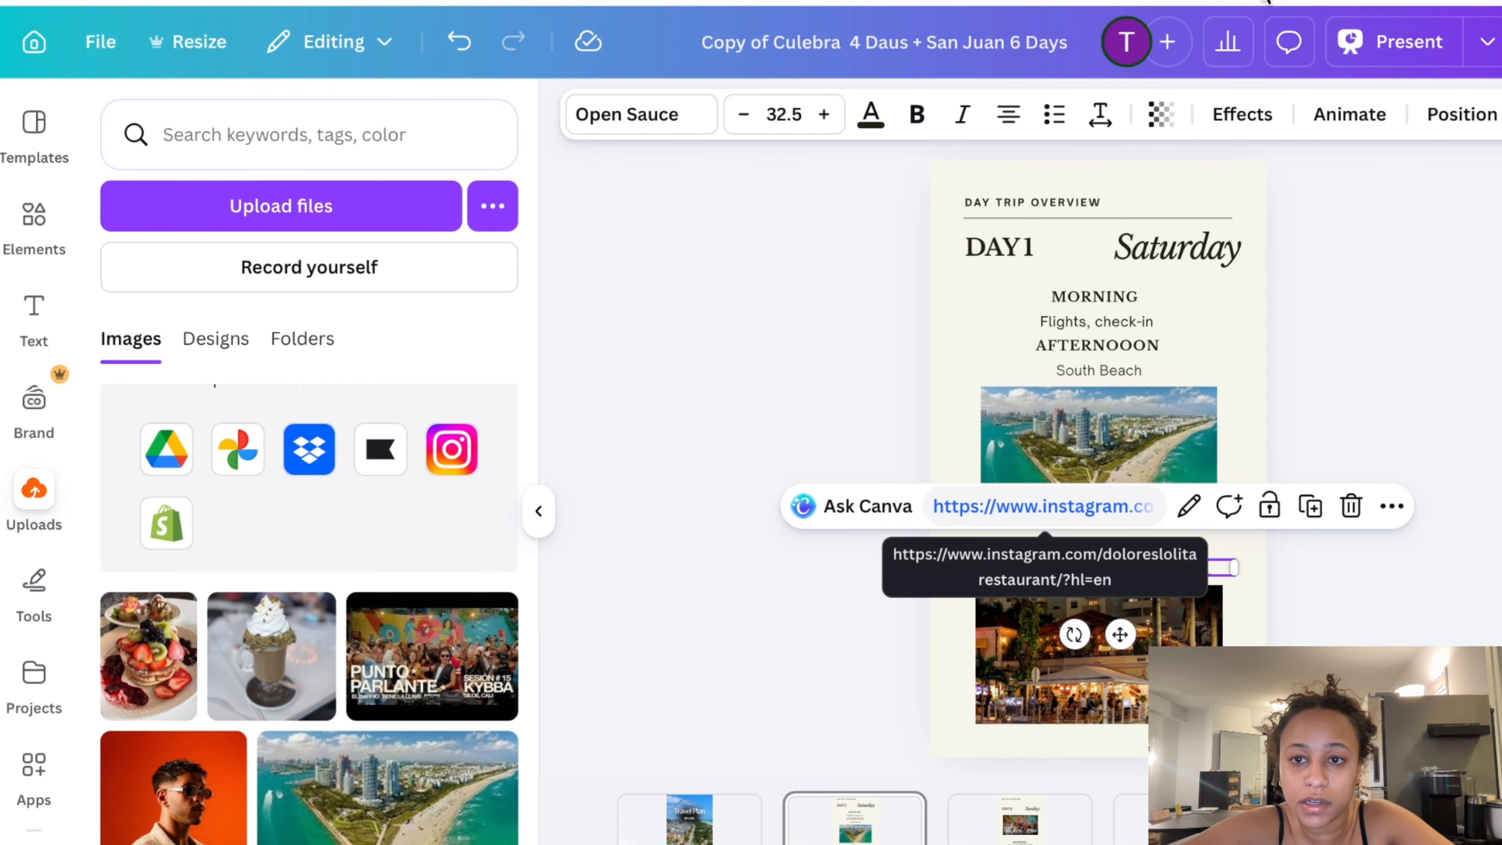
click(776, 466)
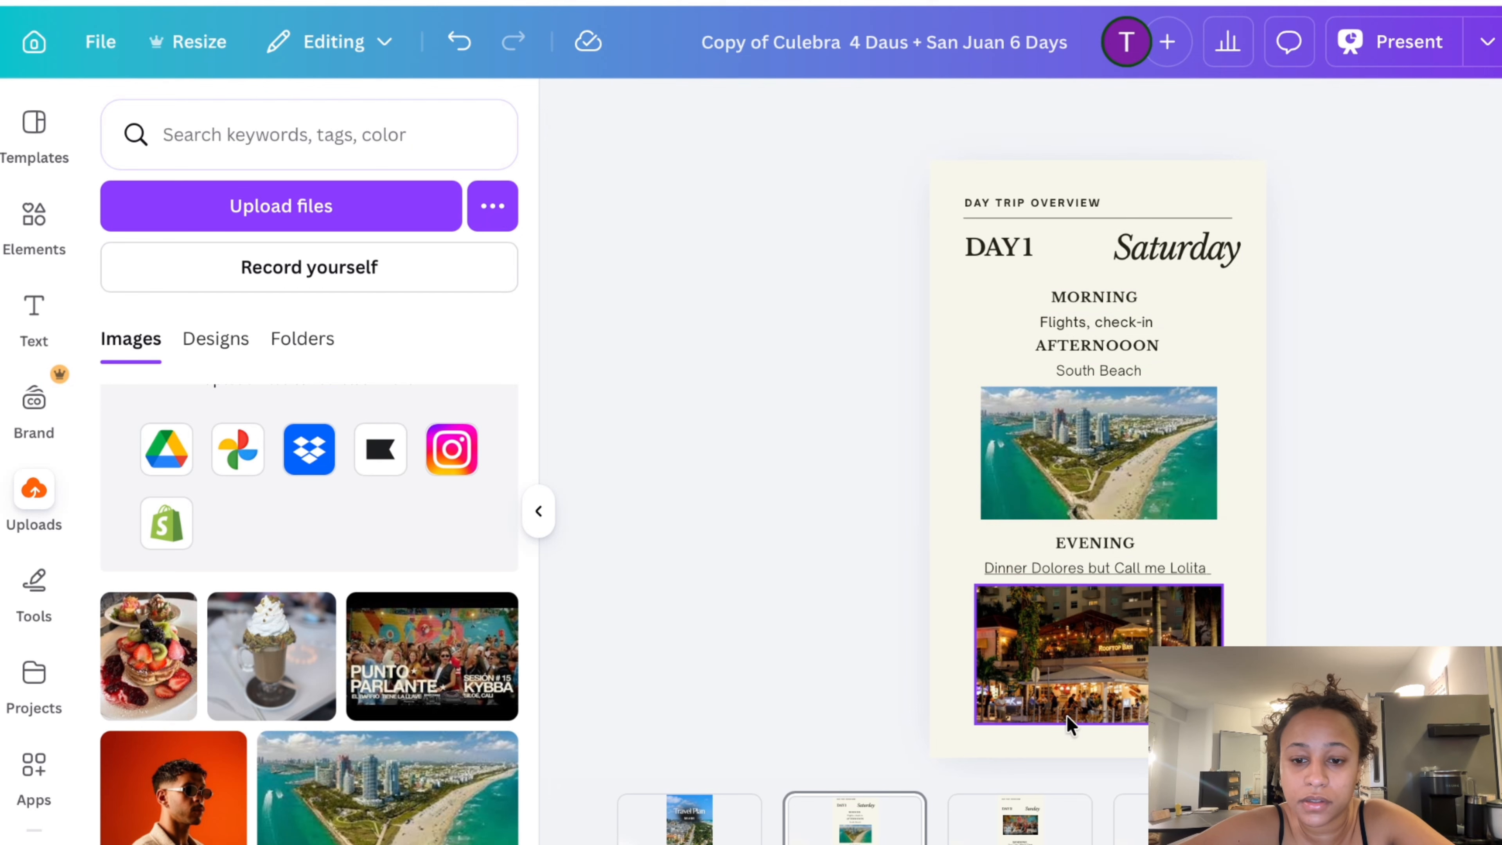
Replace the Dior Cafe text under MORNING on the Day 3 page with "Bistro Cafe"
click(1174, 819)
click(1116, 490)
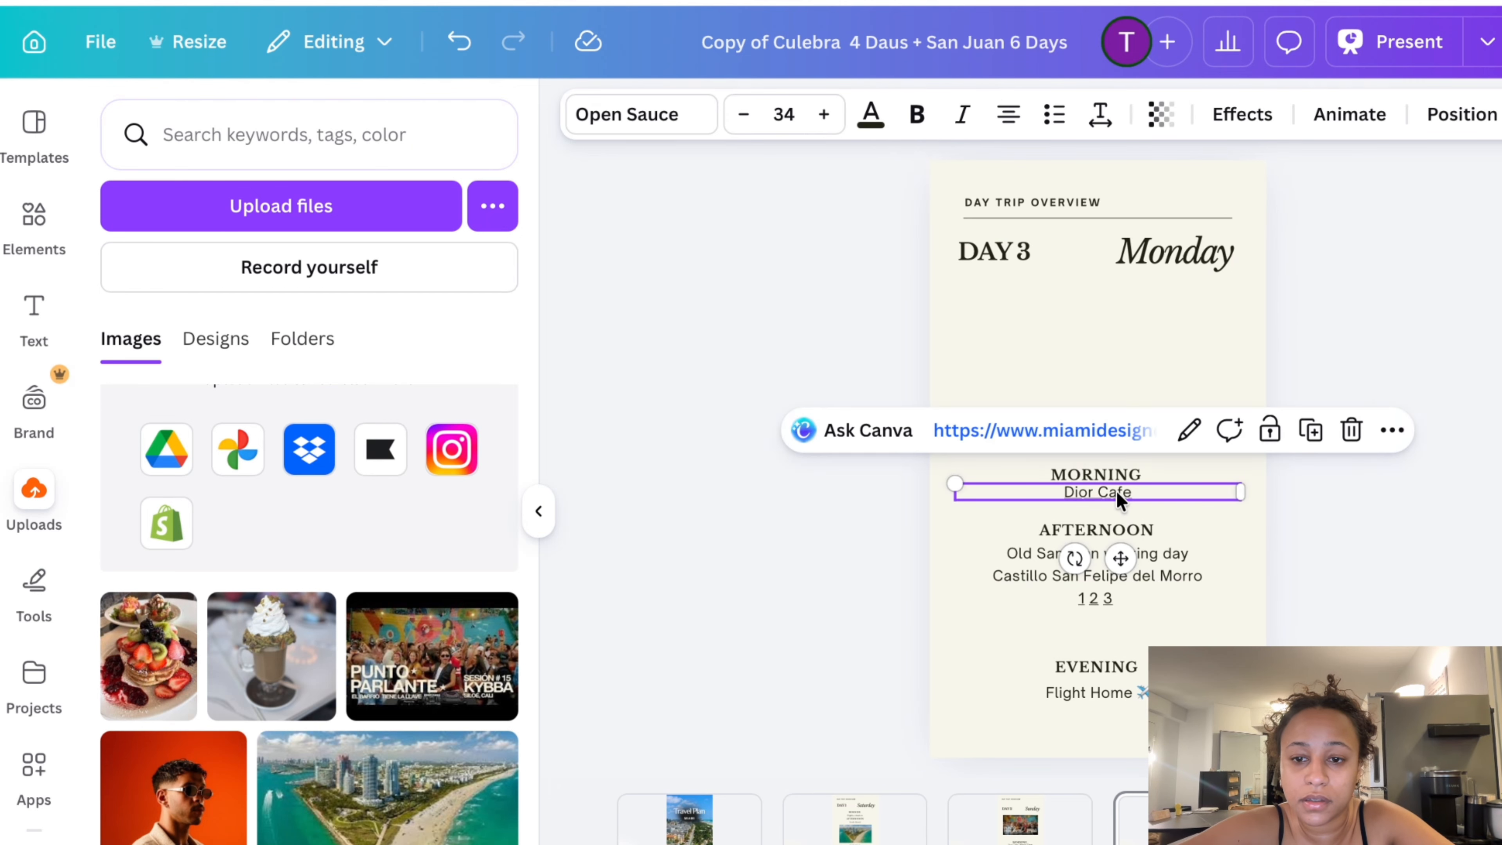
click(1116, 491)
text(Bistro Cafe)
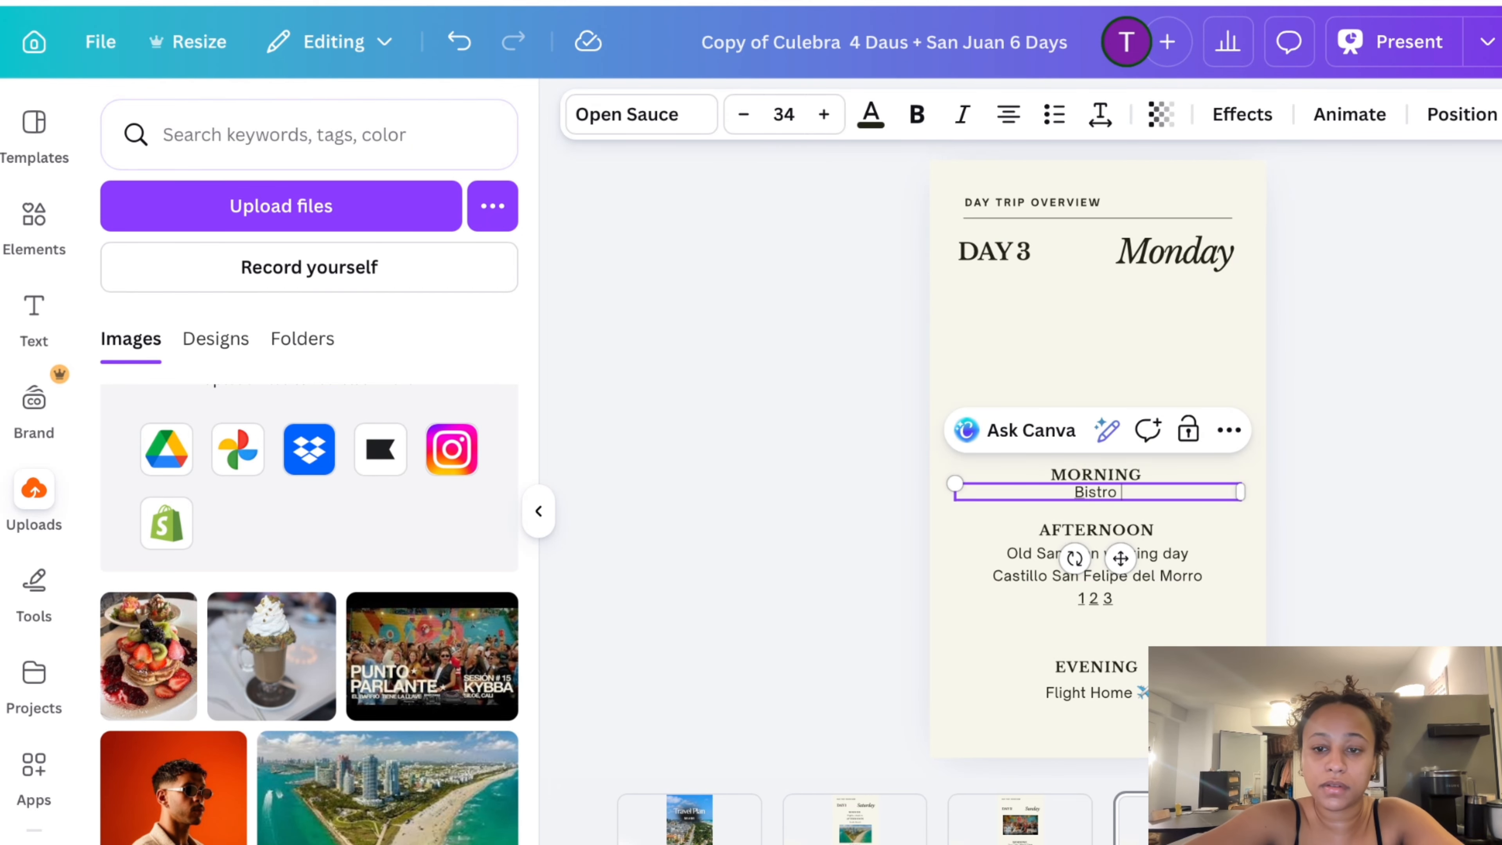
click(1252, 538)
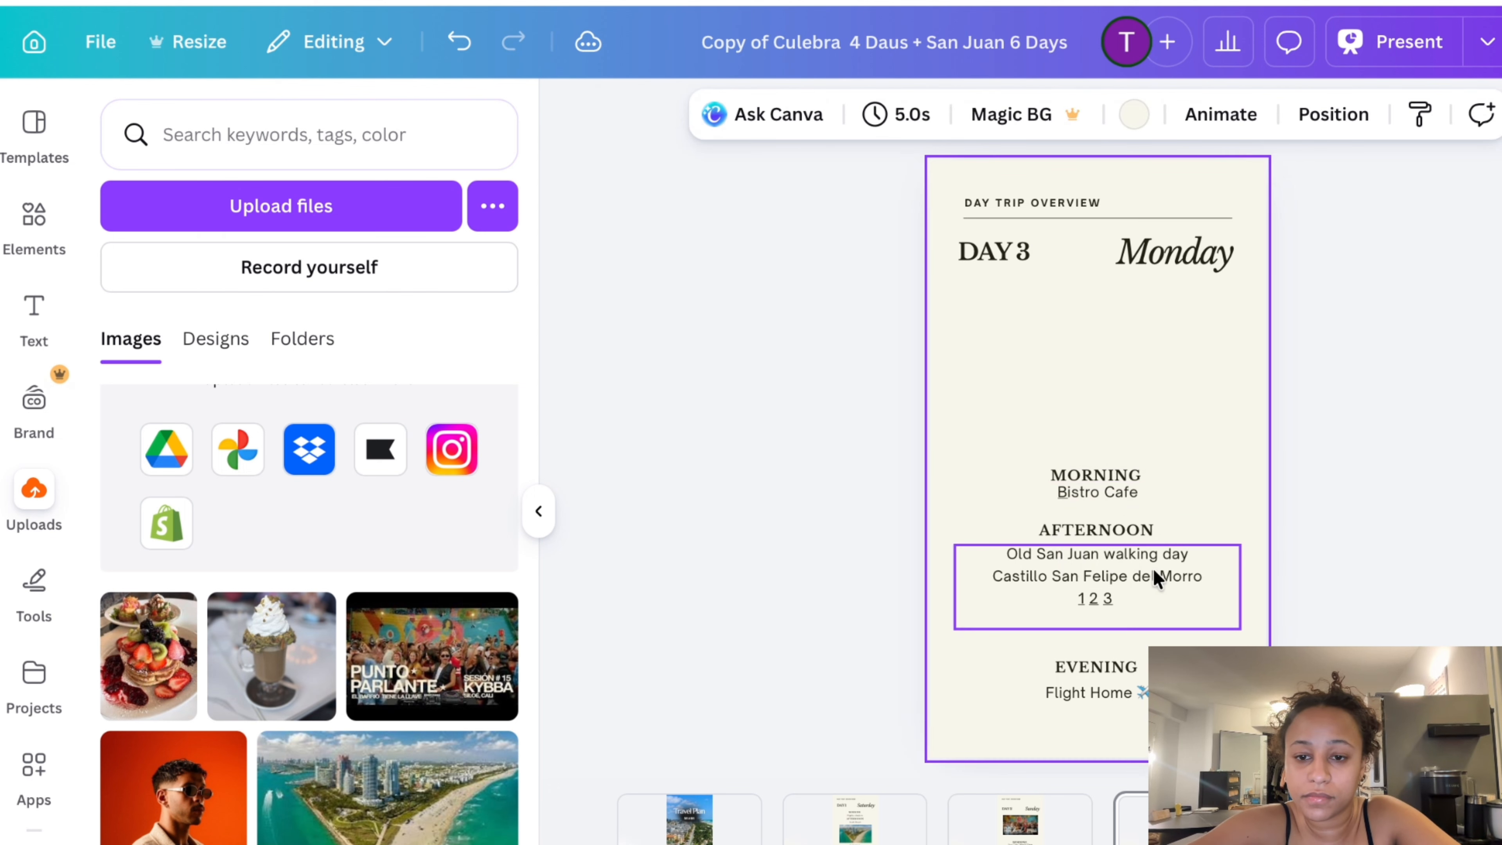
Delete the Old San Juan walking day, Castillo San Felipe del Morro and "1 2 3" lines under AFTERNOON on Day 3
click(1147, 568)
click(1129, 602)
drag(1124, 585, 942, 545)
key(BackSpace)
triple_click(1075, 568)
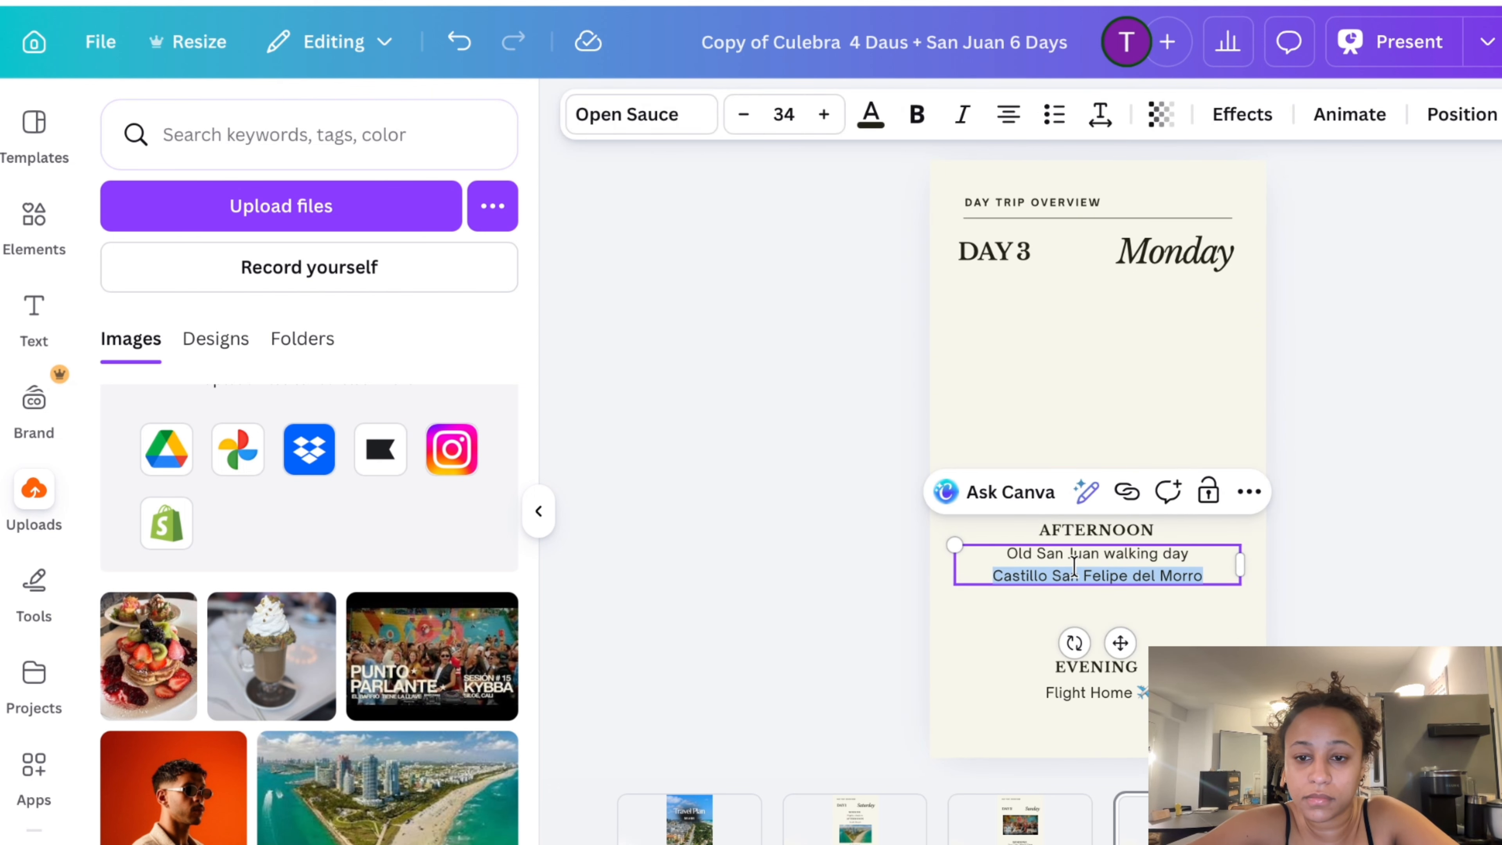
key(BackSpace)
triple_click(1099, 553)
key(BackSpace)
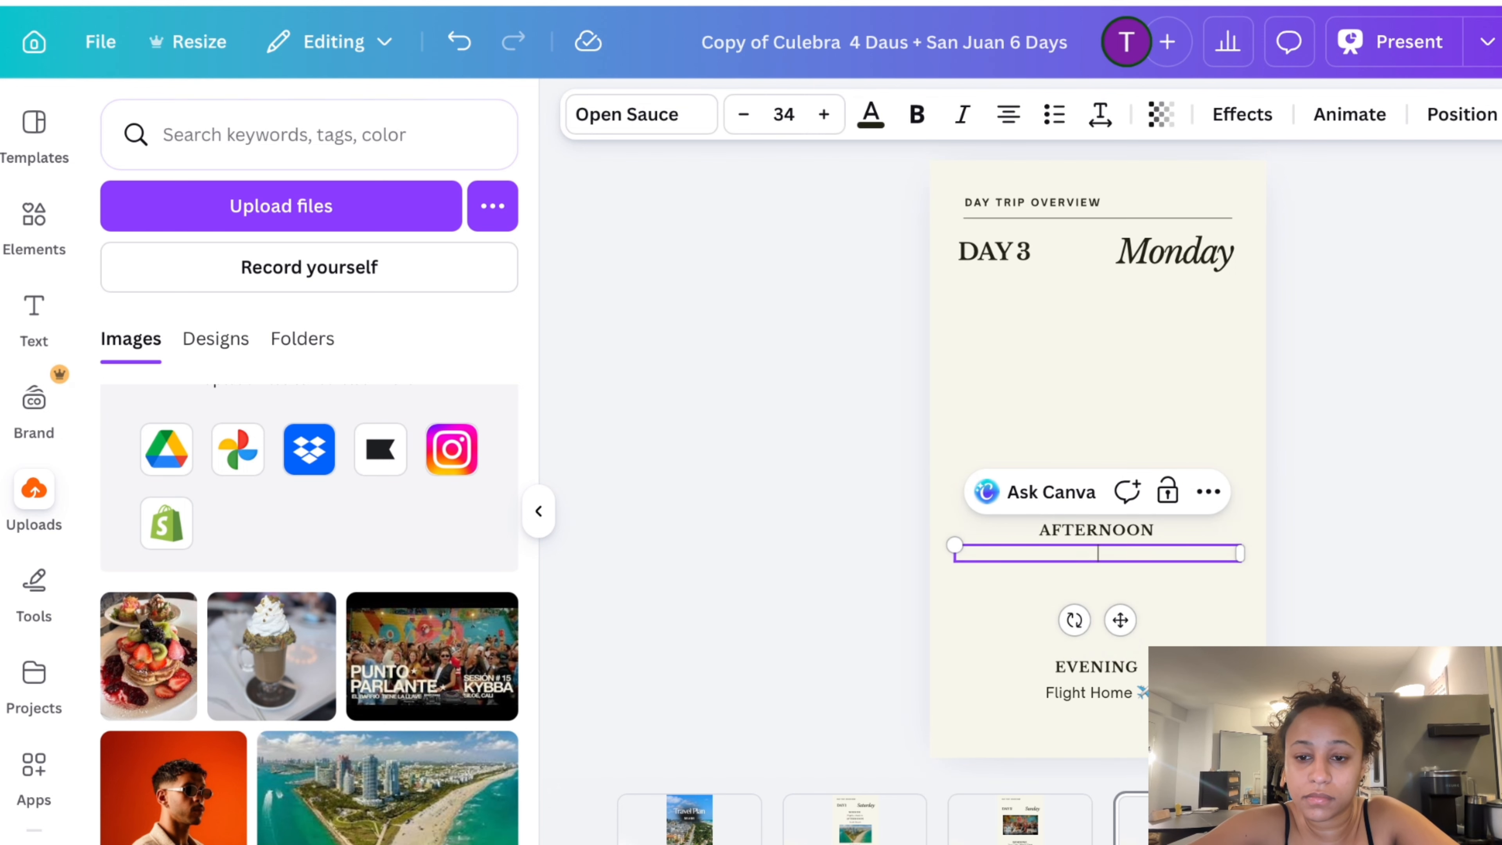
Delete the EVENING heading on the Day 3 page and move the Flight Home line up beneath AFTERNOON
click(1139, 659)
click(1135, 664)
key(Delete)
click(1135, 695)
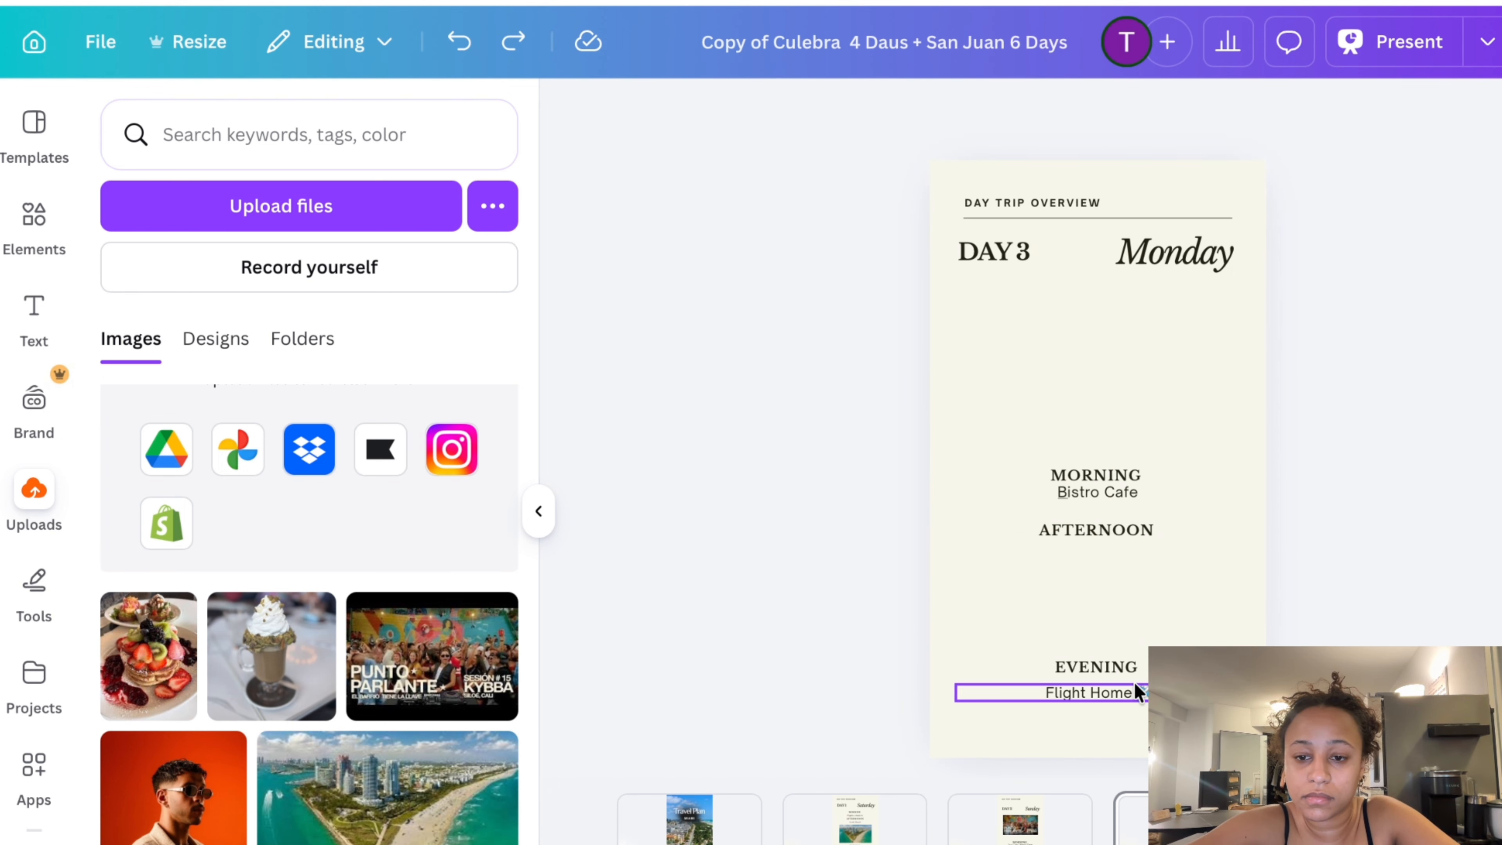
click(1131, 668)
key(Delete)
click(1143, 694)
drag(1142, 694, 1147, 571)
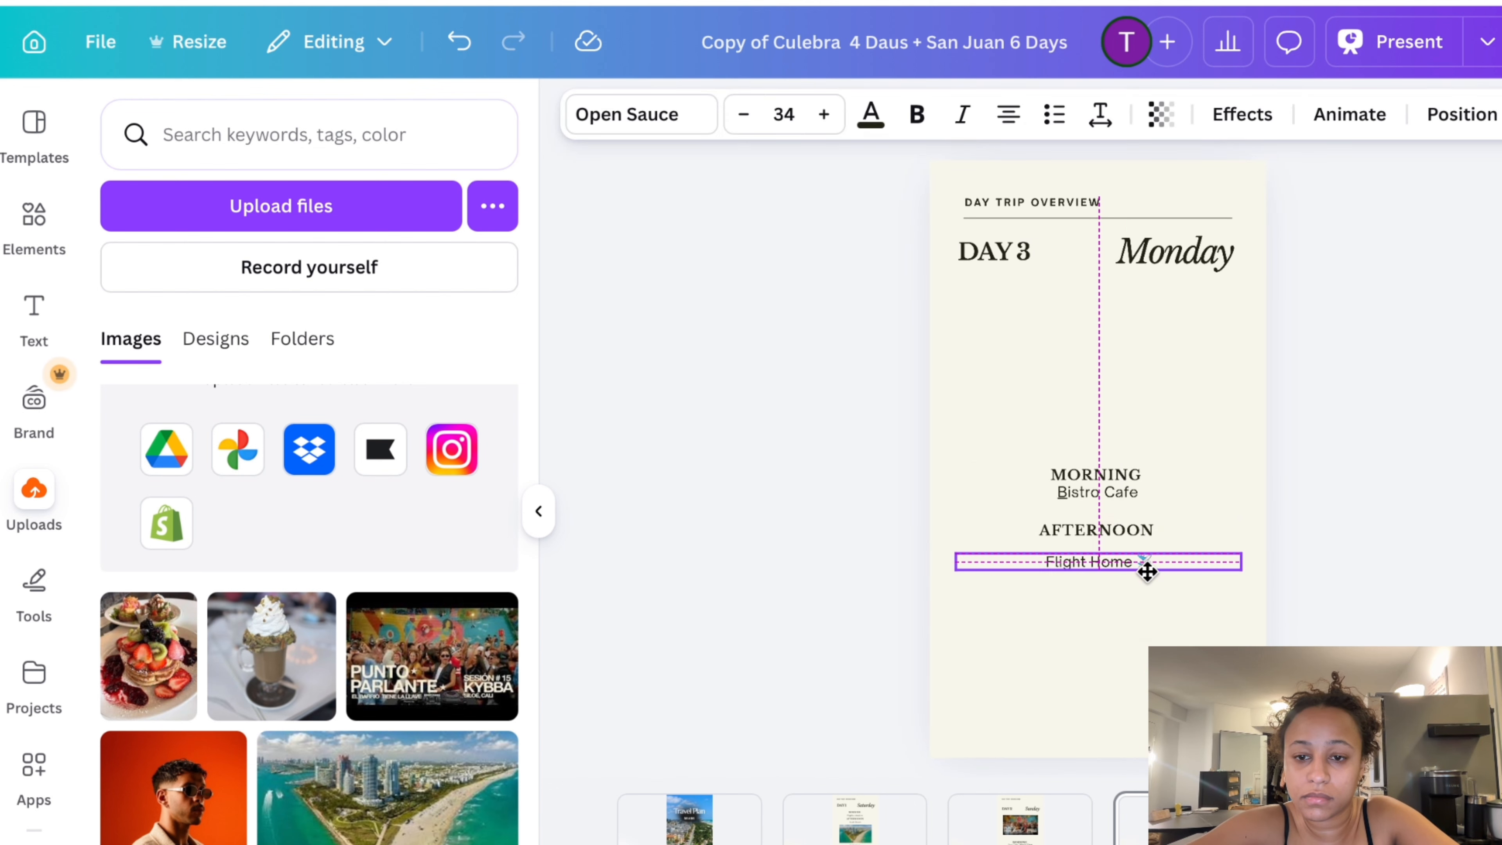
Change the Flight Home line under AFTERNOON to read "Head Back Home", keeping the plane emoji
double_click(1076, 562)
text(Head)
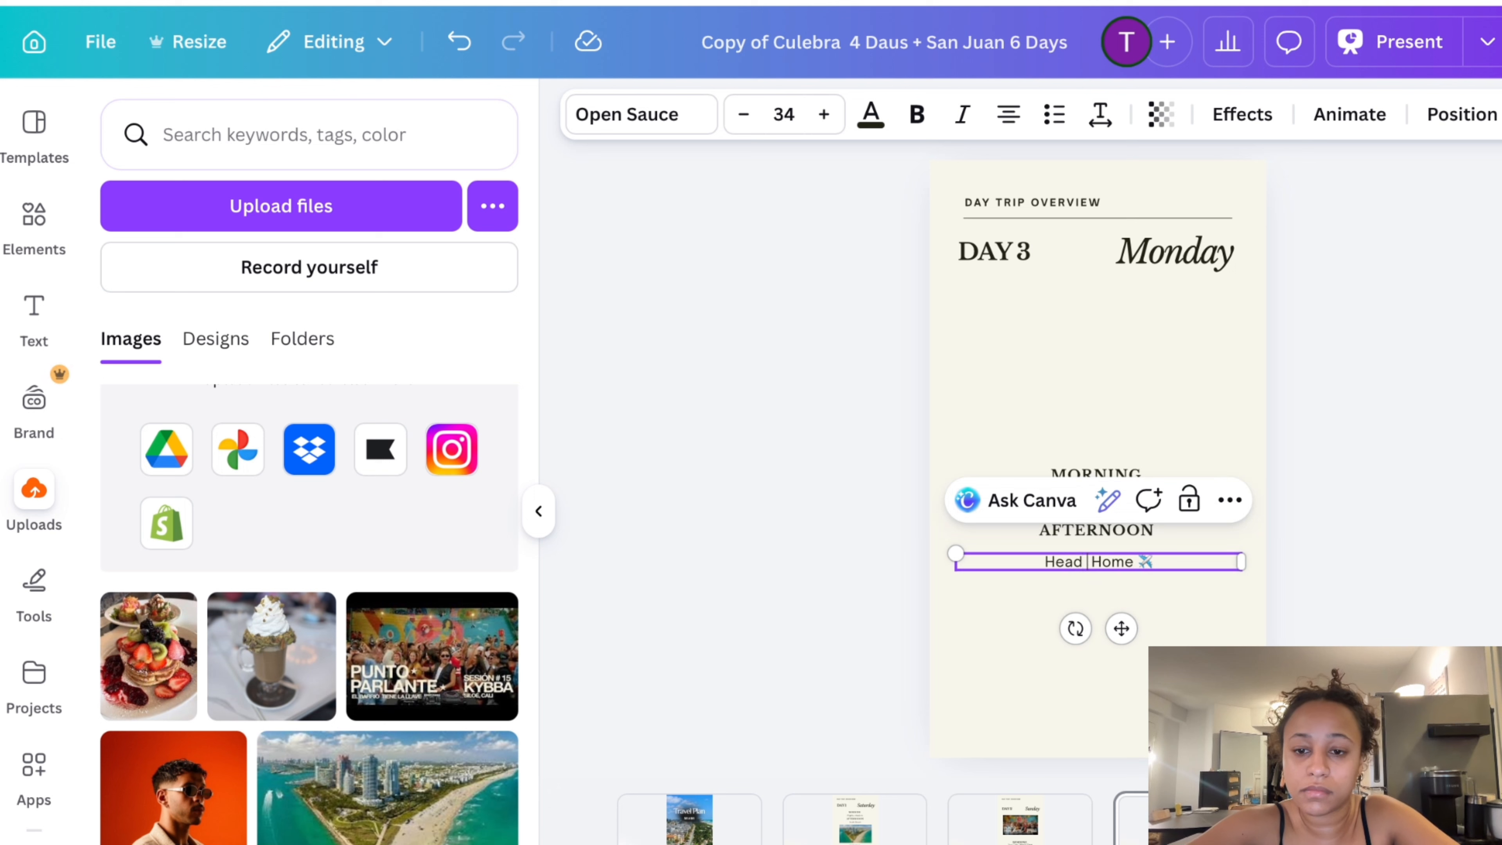
text( N)
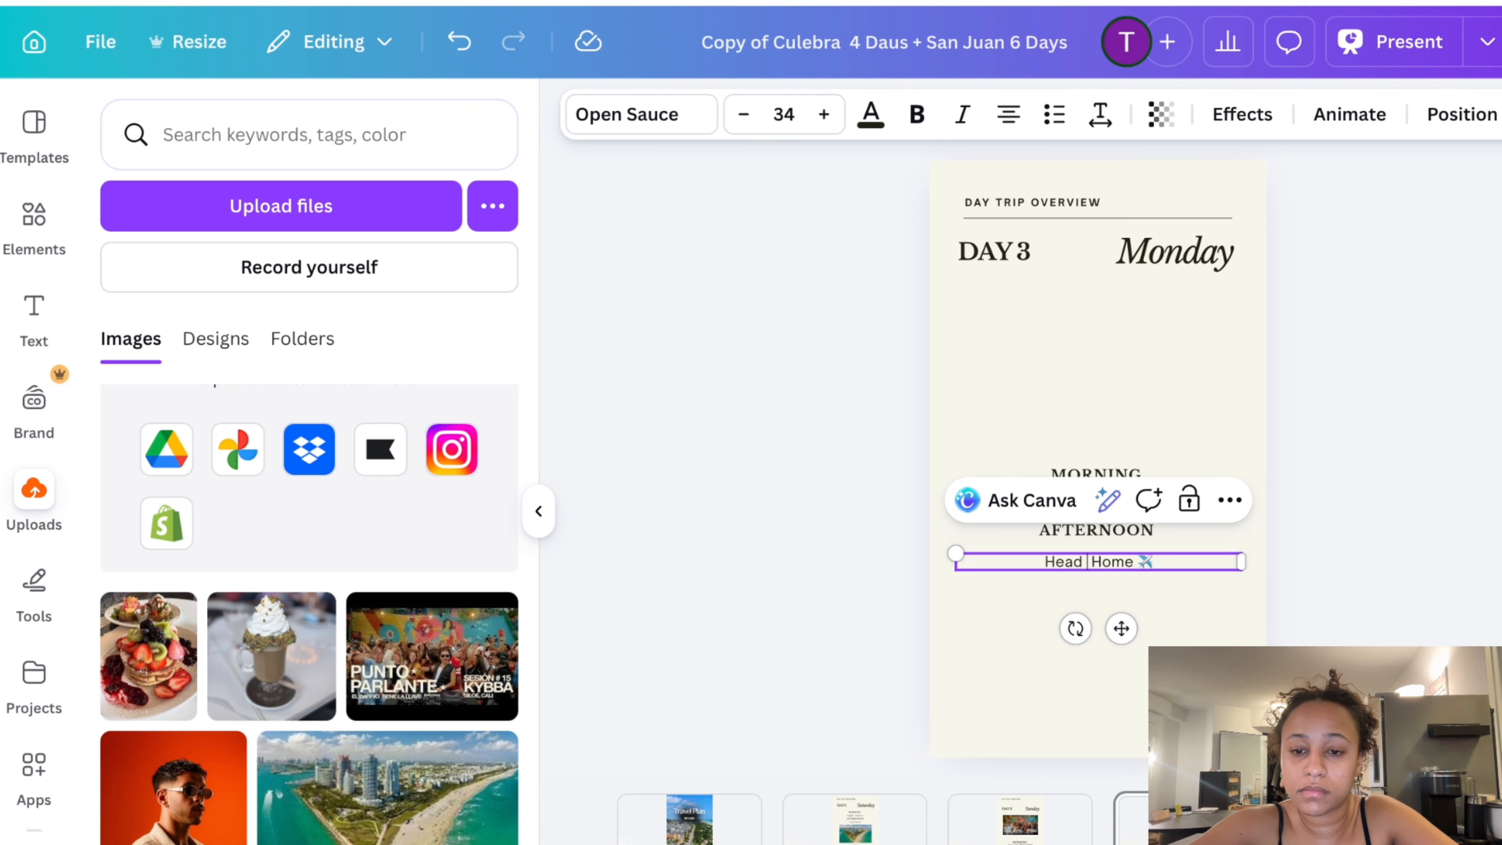
text(ack)
click(1321, 597)
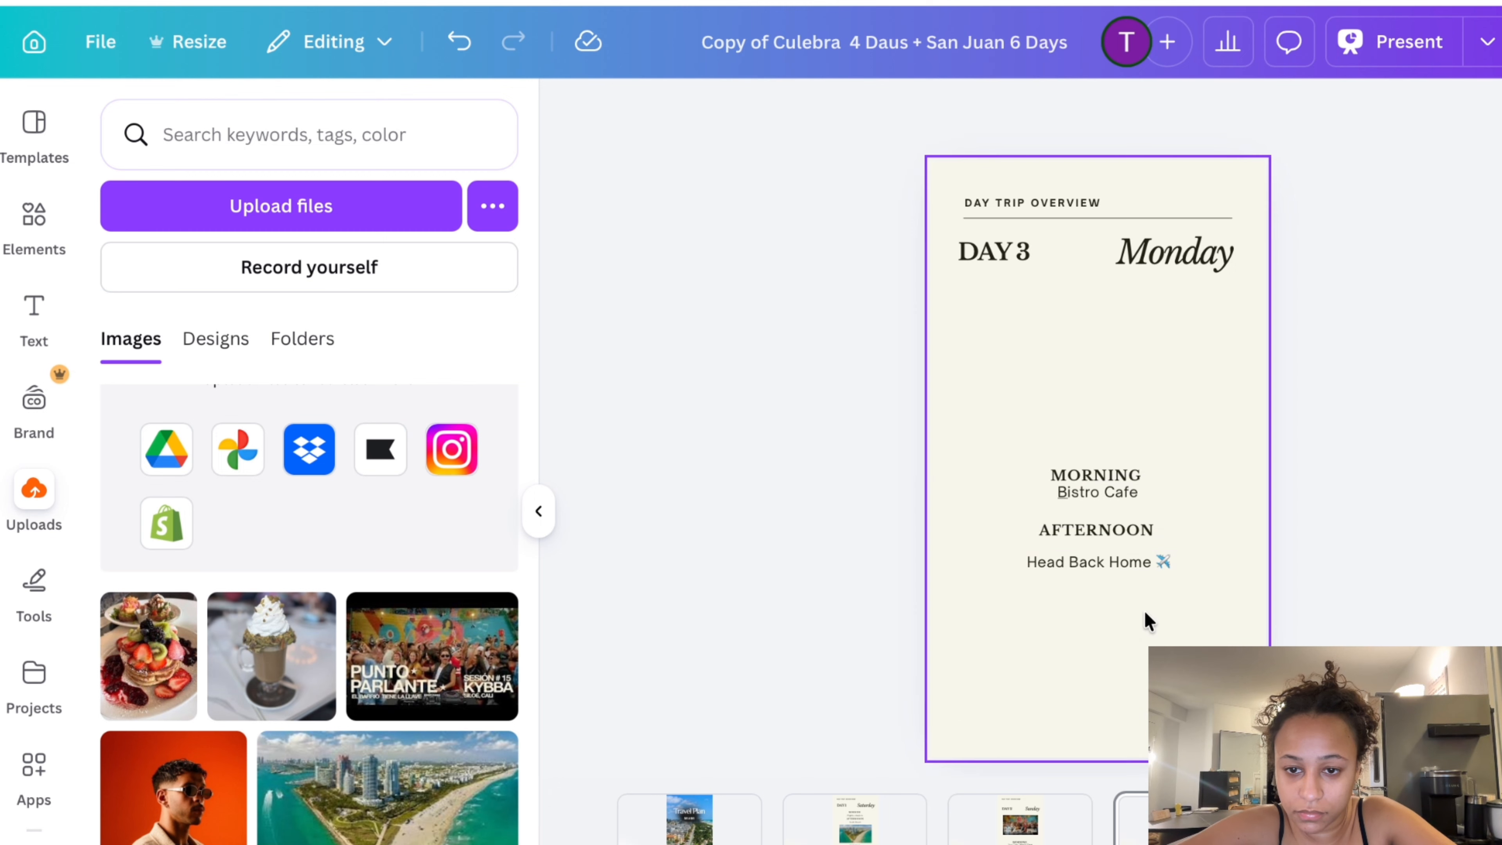
Move the MORNING and AFTERNOON headings with their text lines down together on the Day 3 page
drag(1145, 610, 1167, 571)
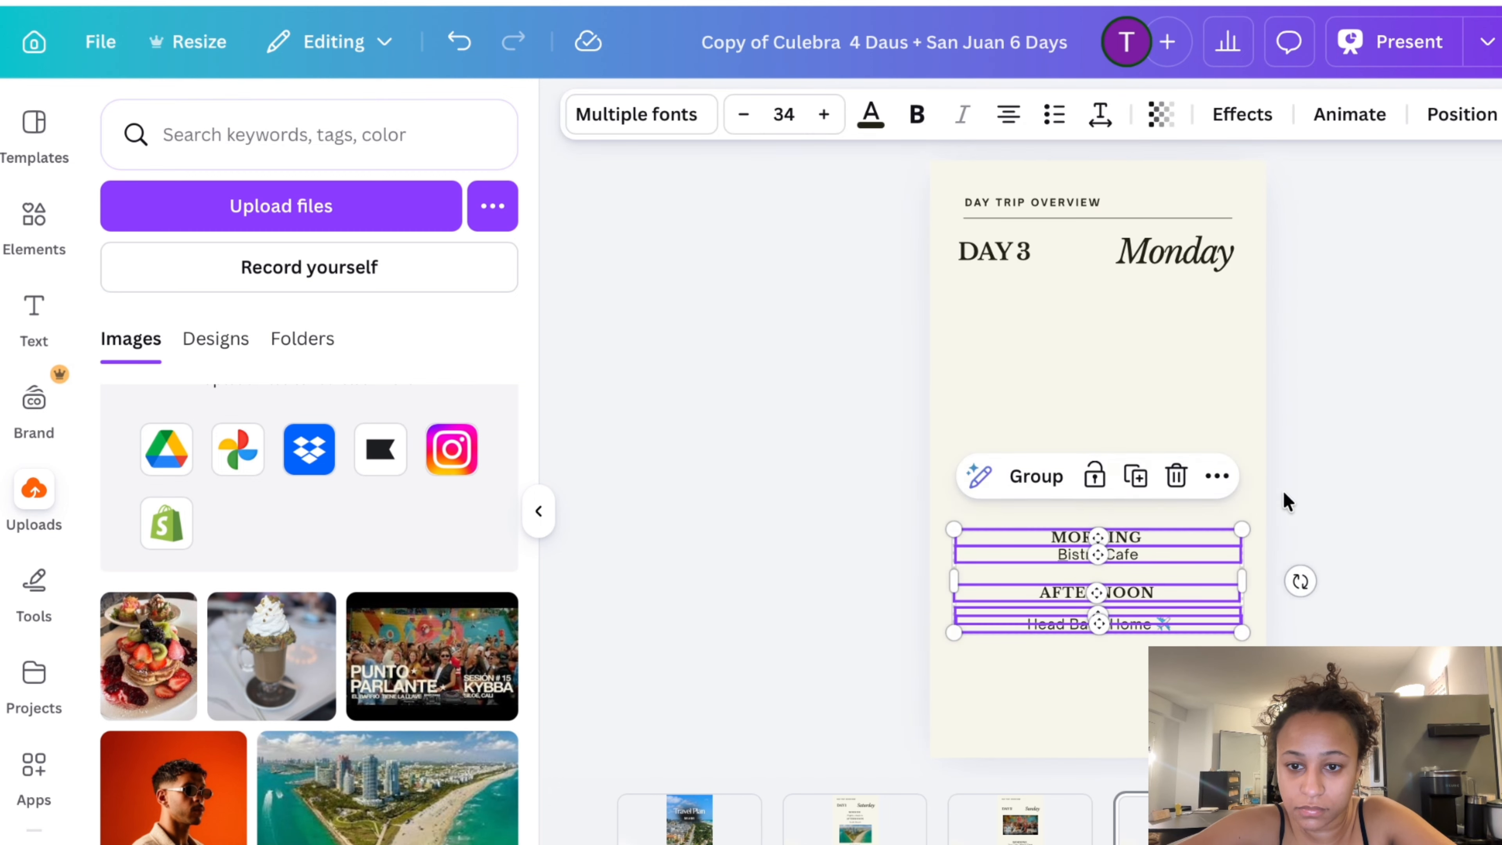
Search the web for "bistro cafe miami" in a new browser tab
click(1283, 496)
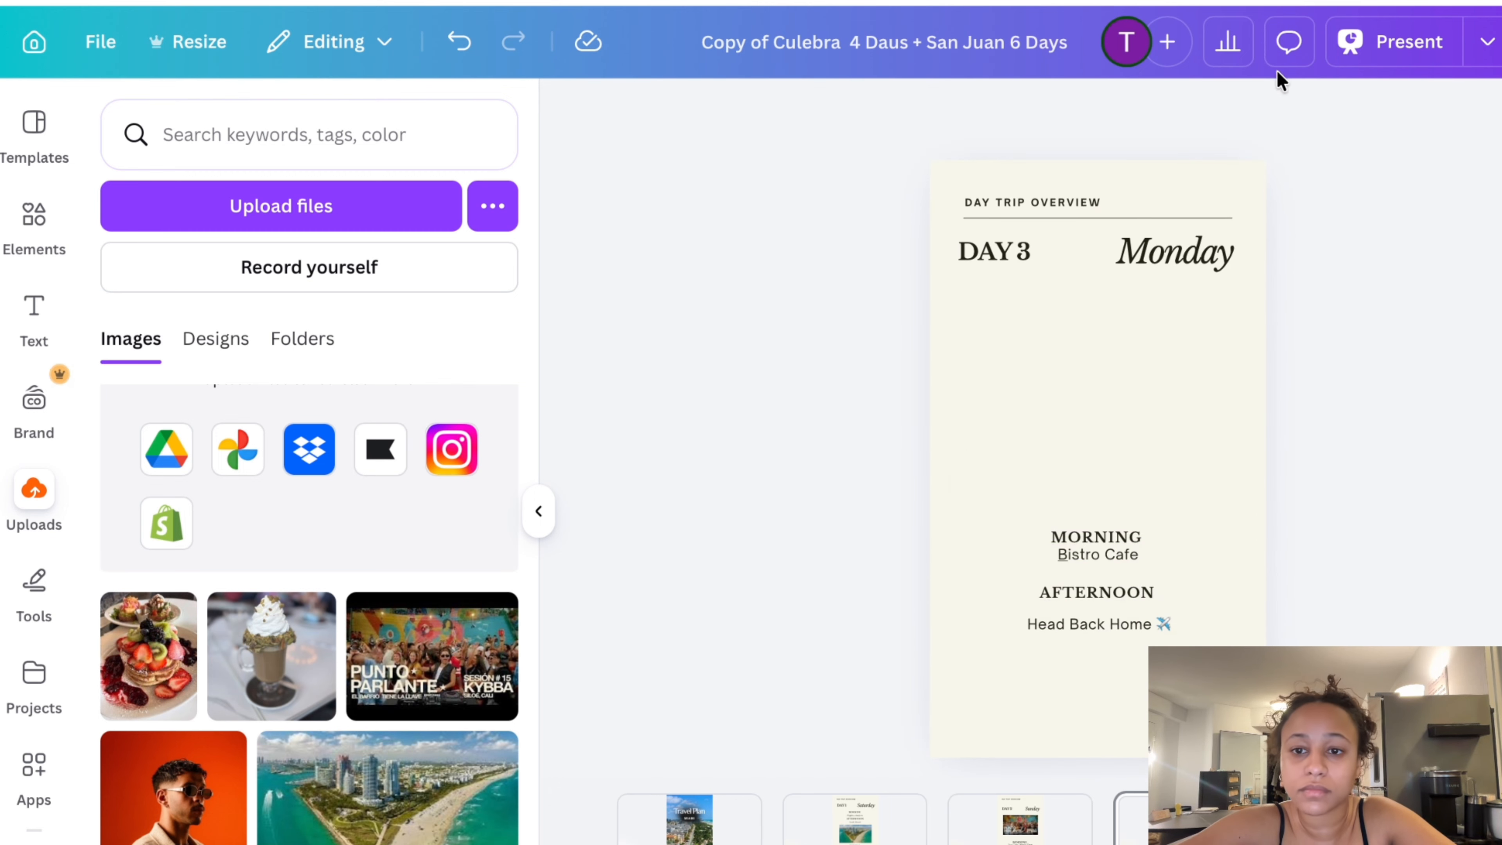
click(984, 2)
key(super+t)
click(822, 1)
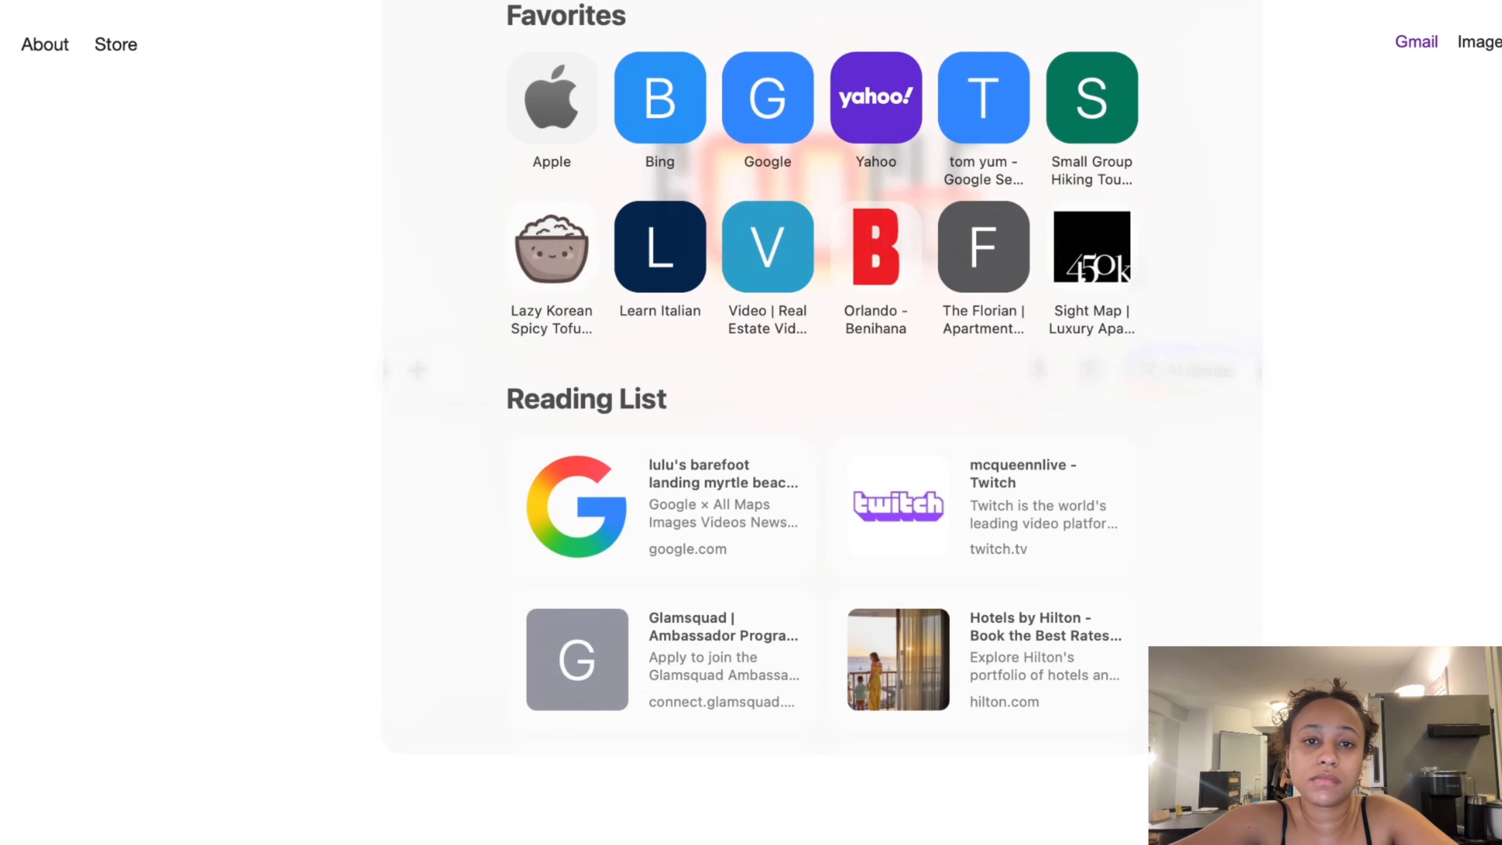
text(bistro cafe mia)
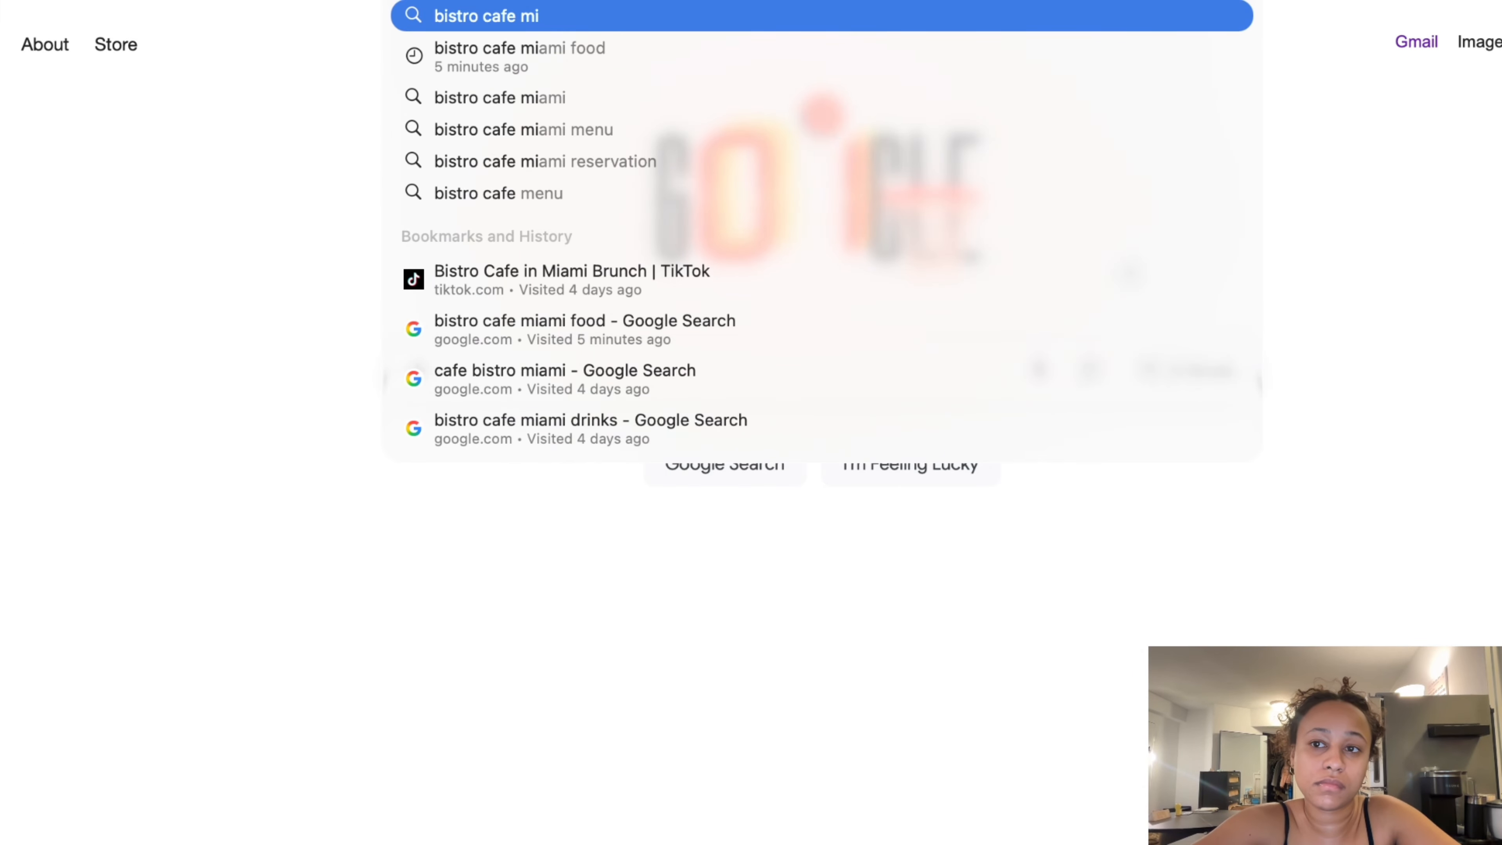
text(mi)
key(Return)
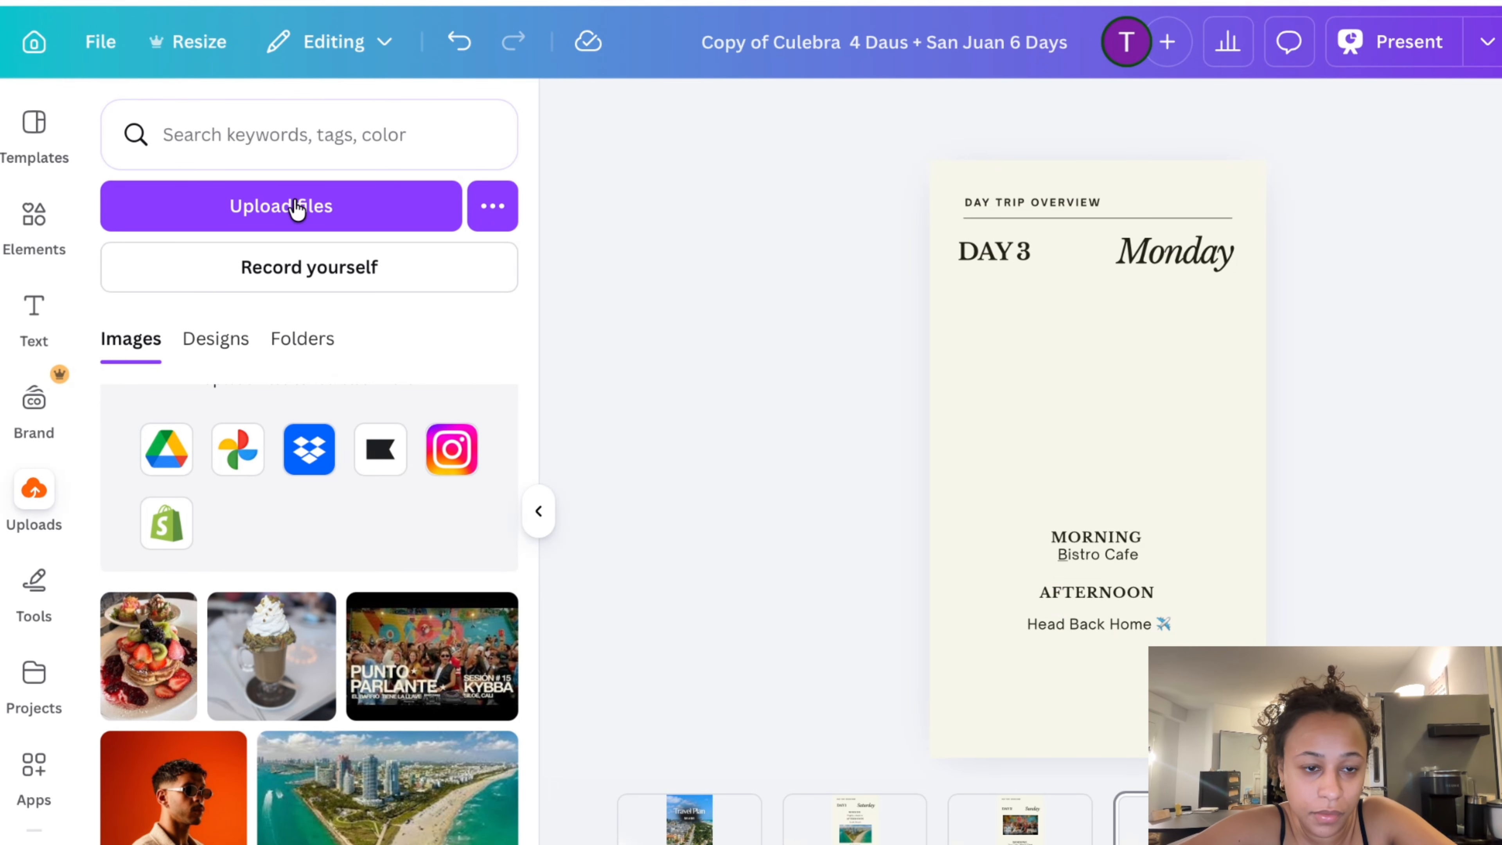
Place the uploaded whipped-cream drink and fruit pancake photos on the Day 3 page and crop the pancake photo to 4:5
drag(271, 655, 1035, 443)
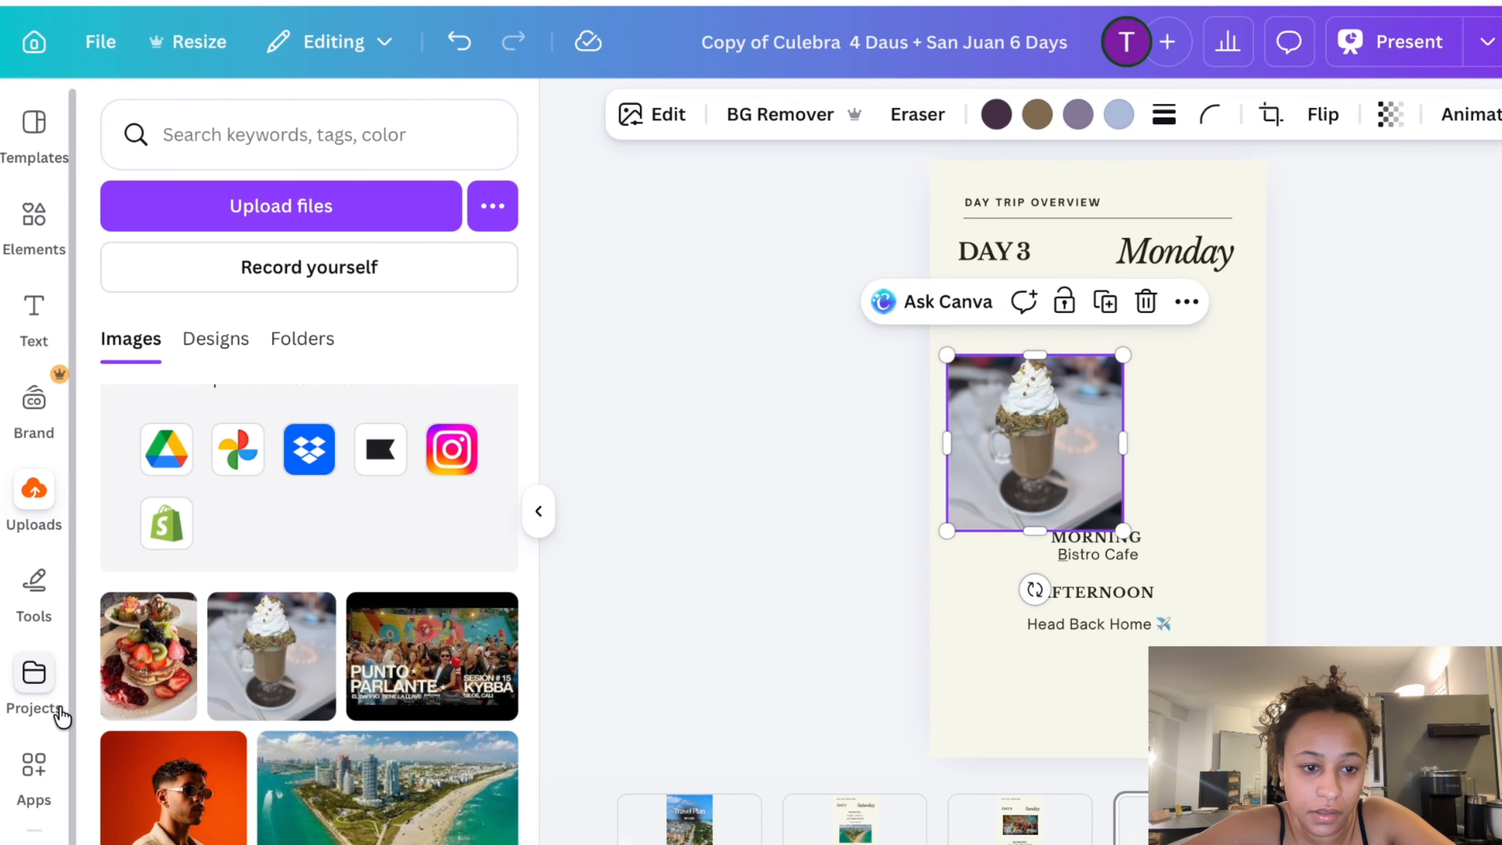
drag(148, 656, 1162, 460)
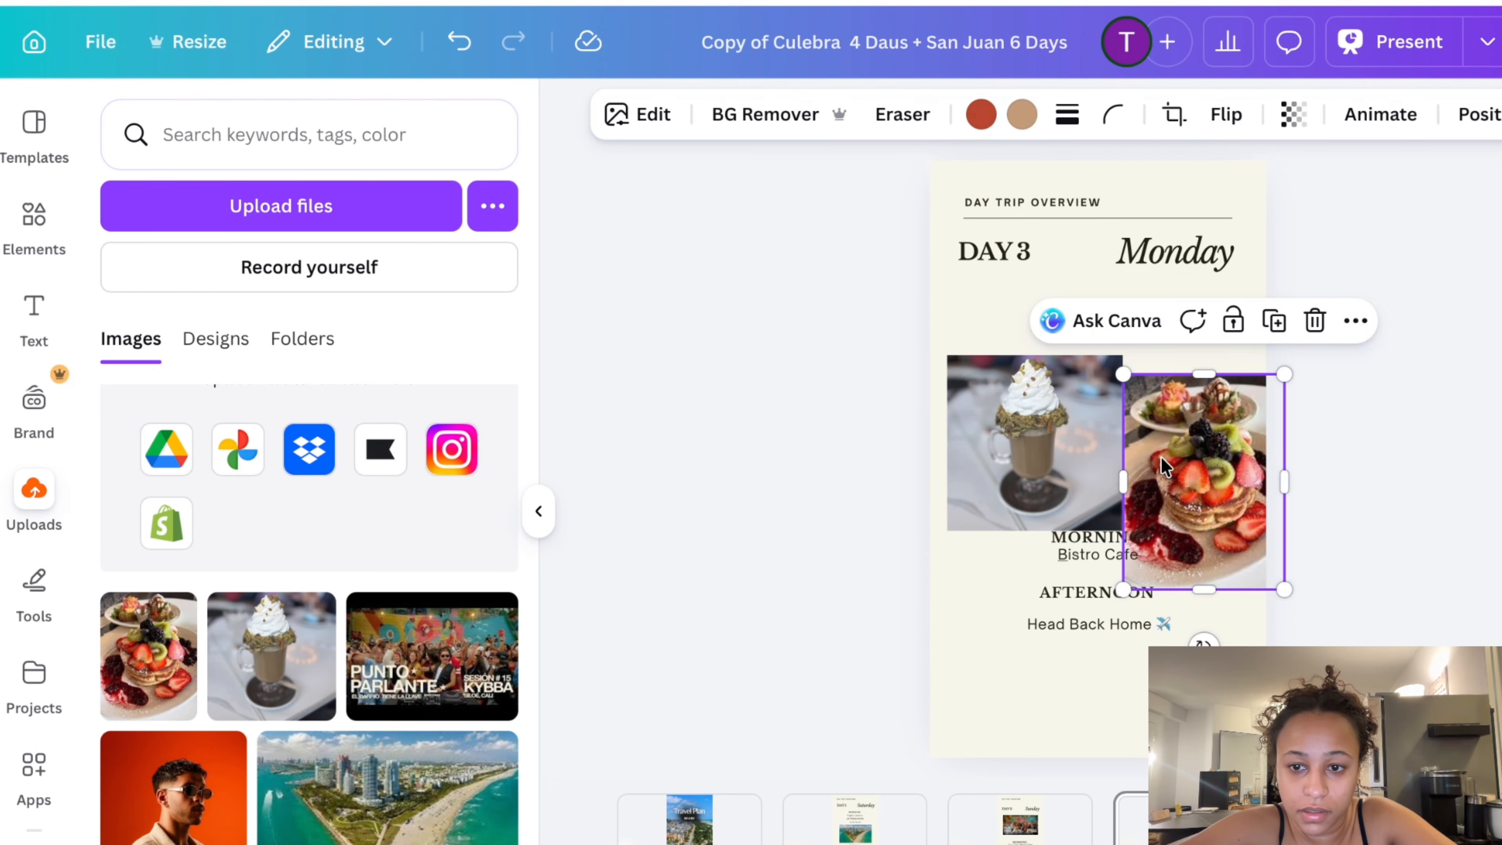
double_click(1228, 469)
click(499, 403)
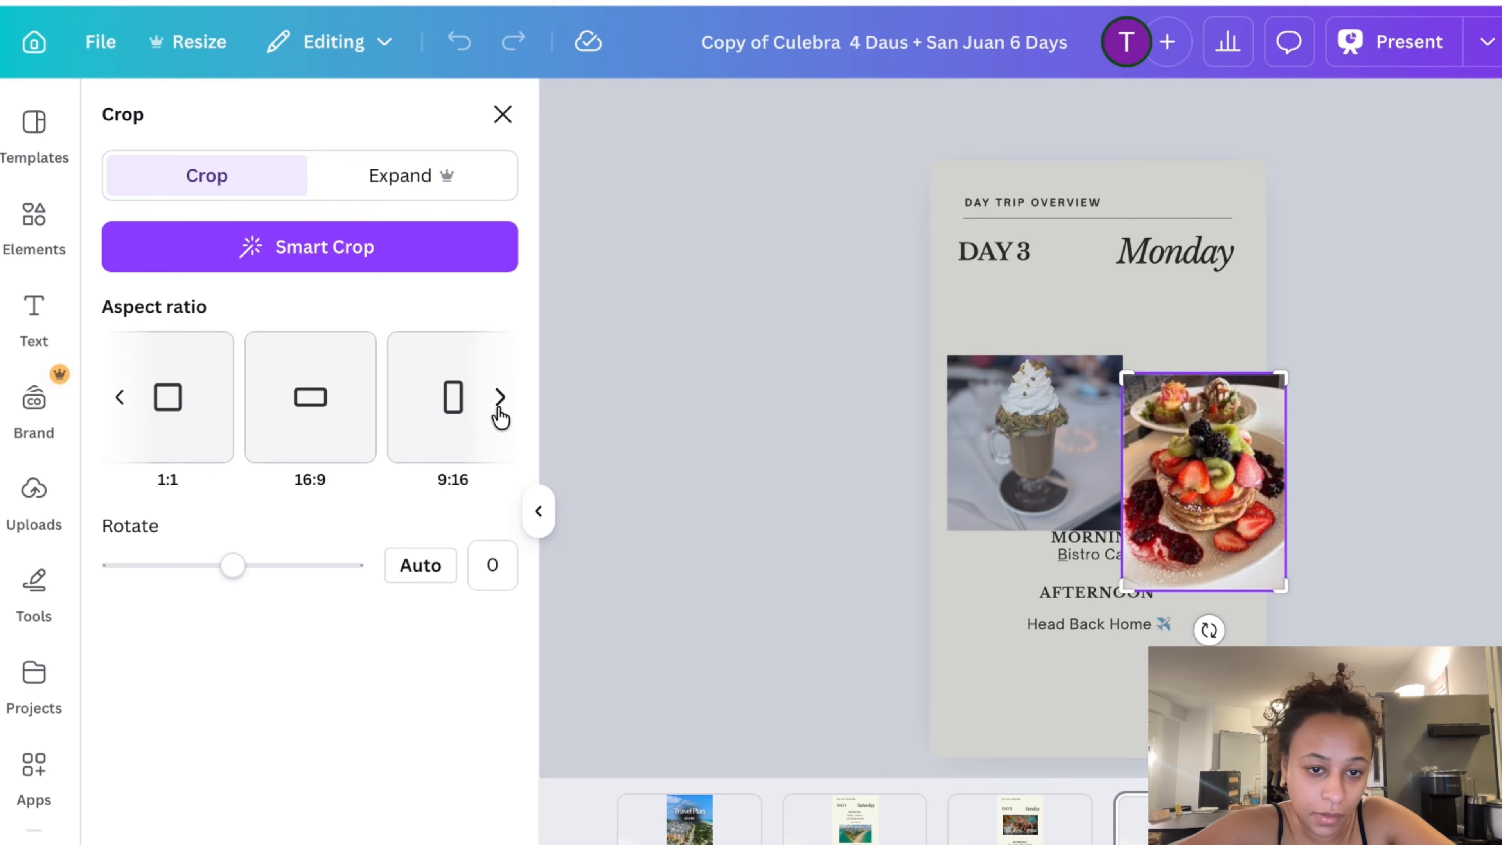
click(500, 403)
click(420, 426)
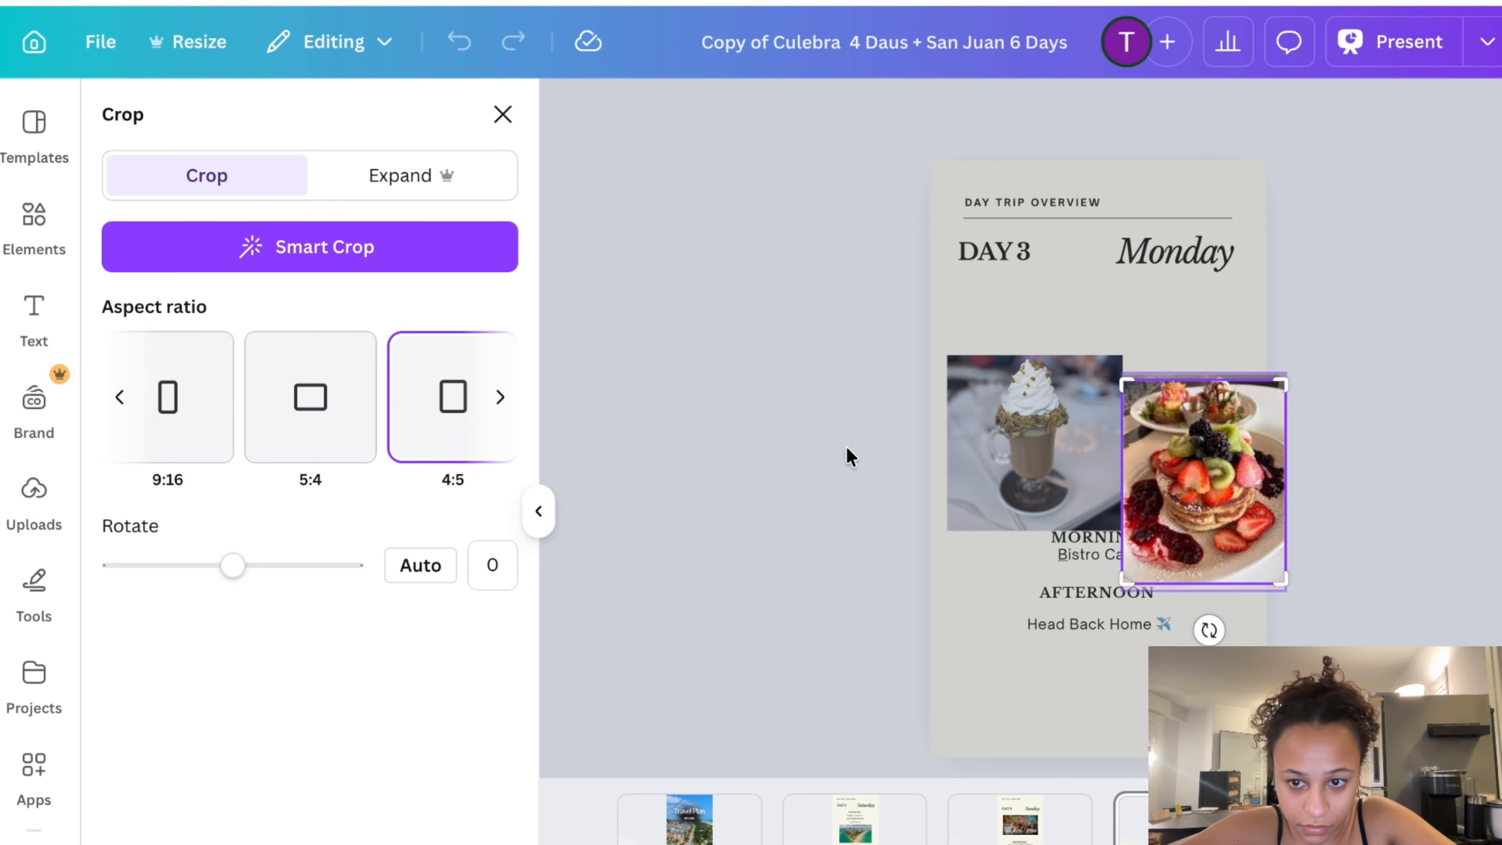
click(653, 527)
Crop the whipped-cream drink photo on the Day 3 page to a 4:5 aspect ratio
click(1026, 440)
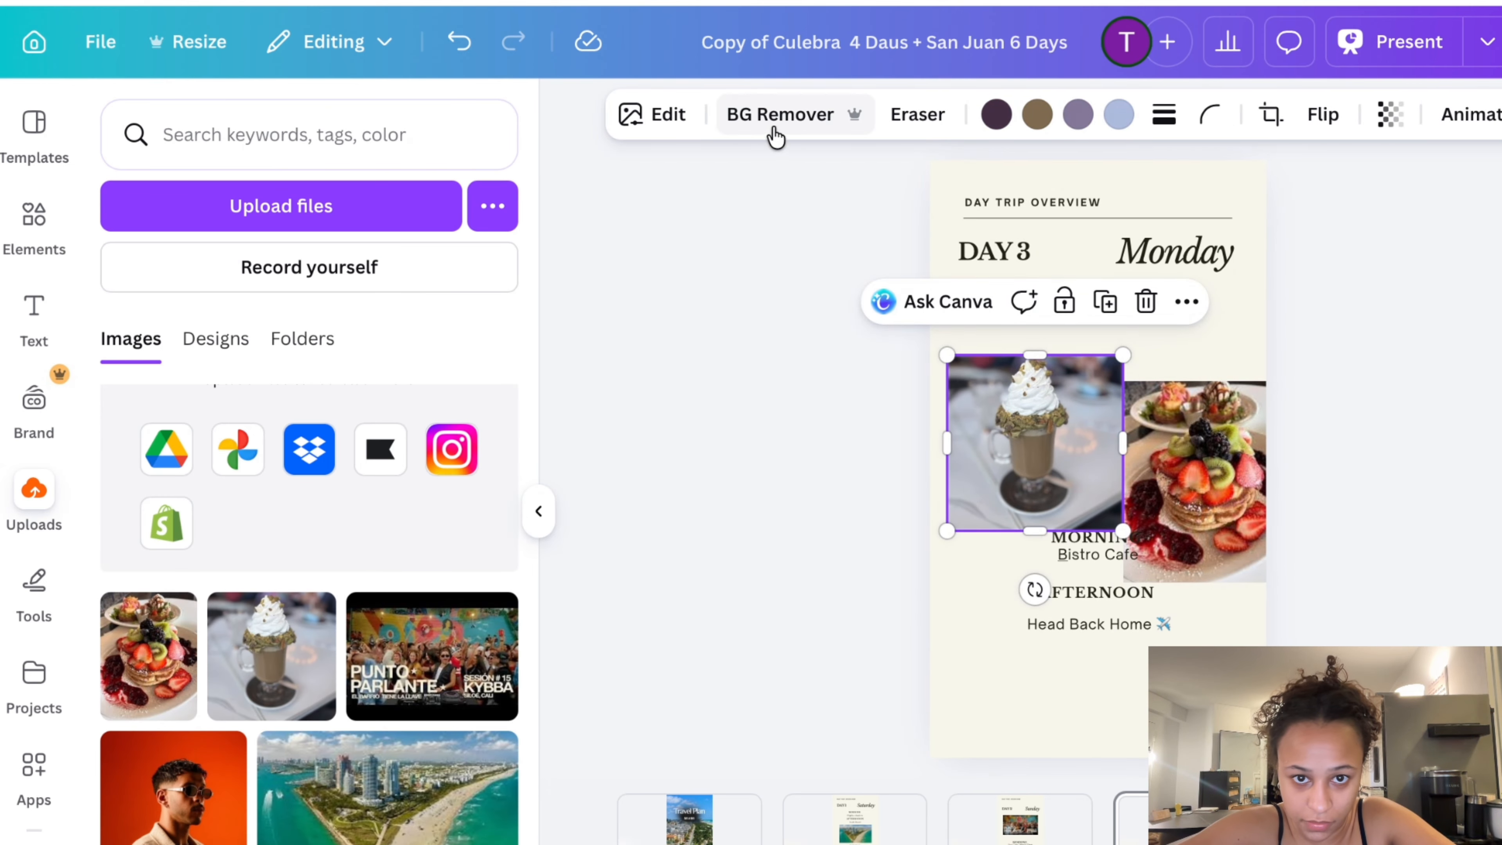
click(666, 114)
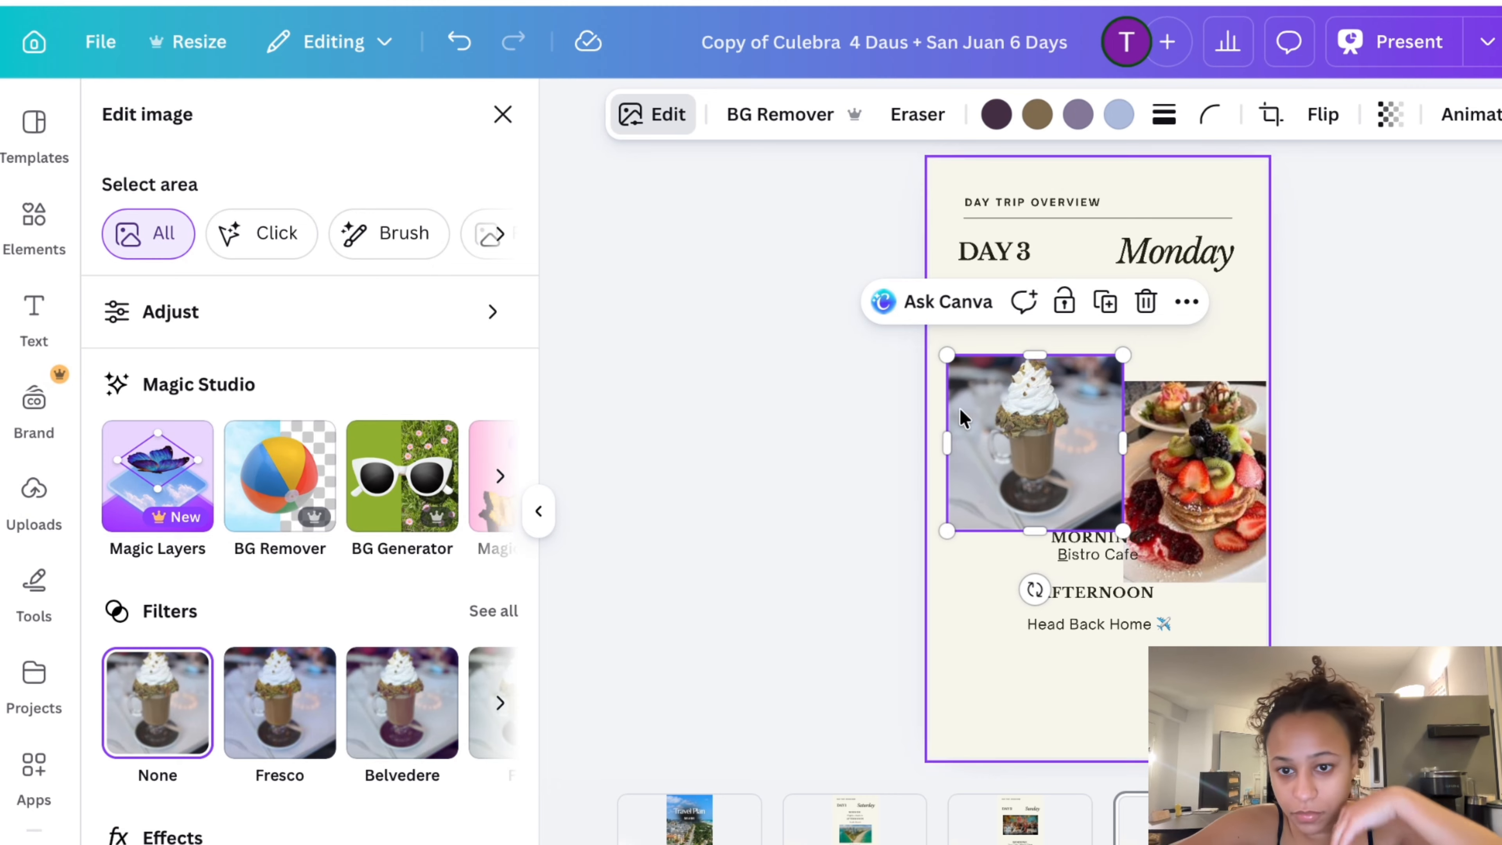
double_click(1004, 409)
click(500, 411)
click(501, 411)
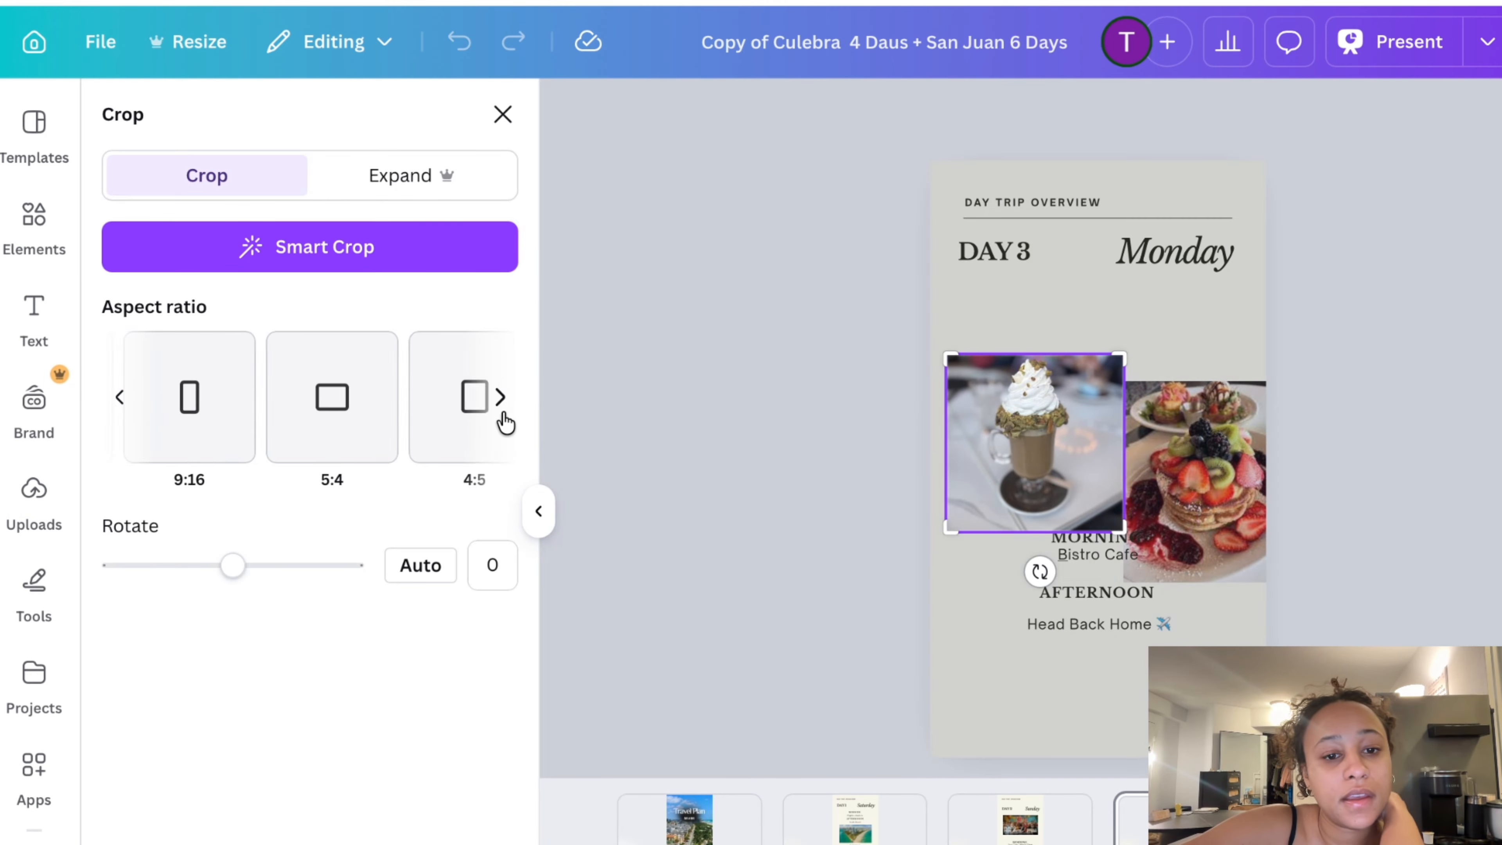
click(500, 411)
click(193, 398)
click(858, 519)
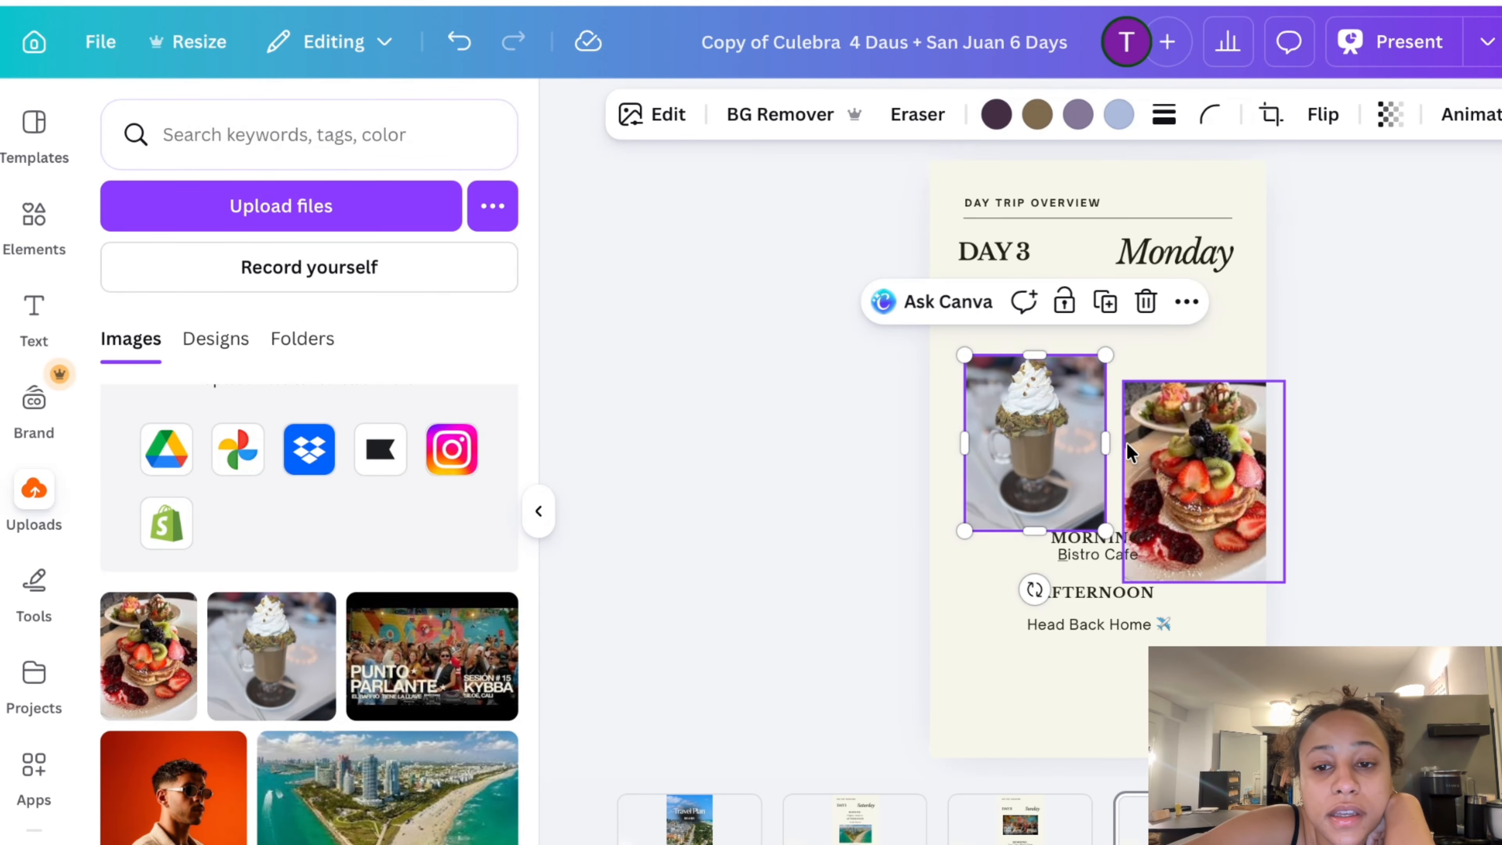
Arrange the drink and pancake photos side by side between the Day 3 heading and MORNING, shrinking the pancake photo to match the drink photo
drag(1046, 445, 1038, 397)
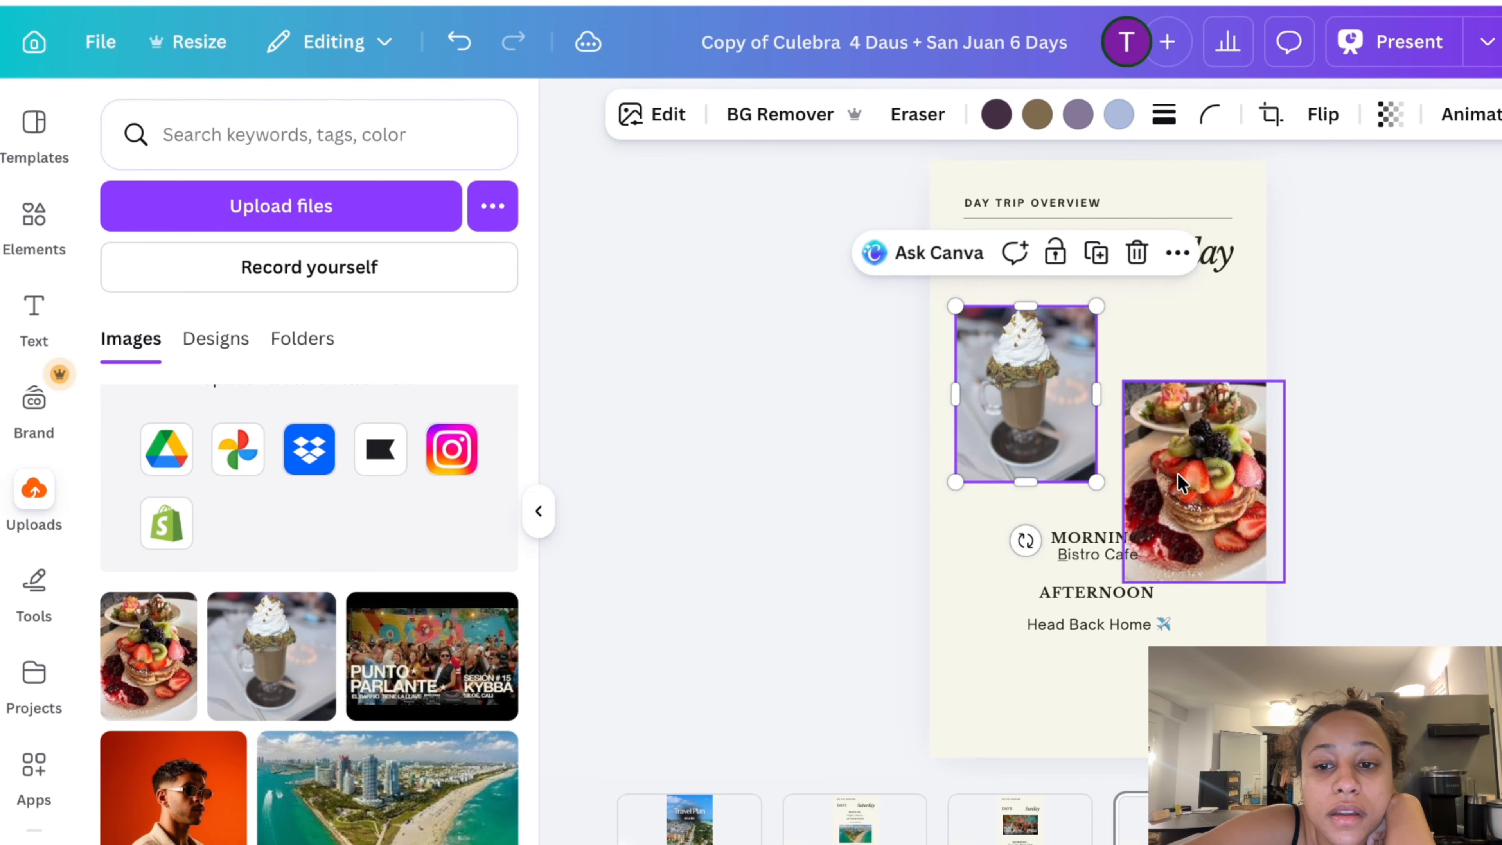
drag(1177, 473, 1183, 422)
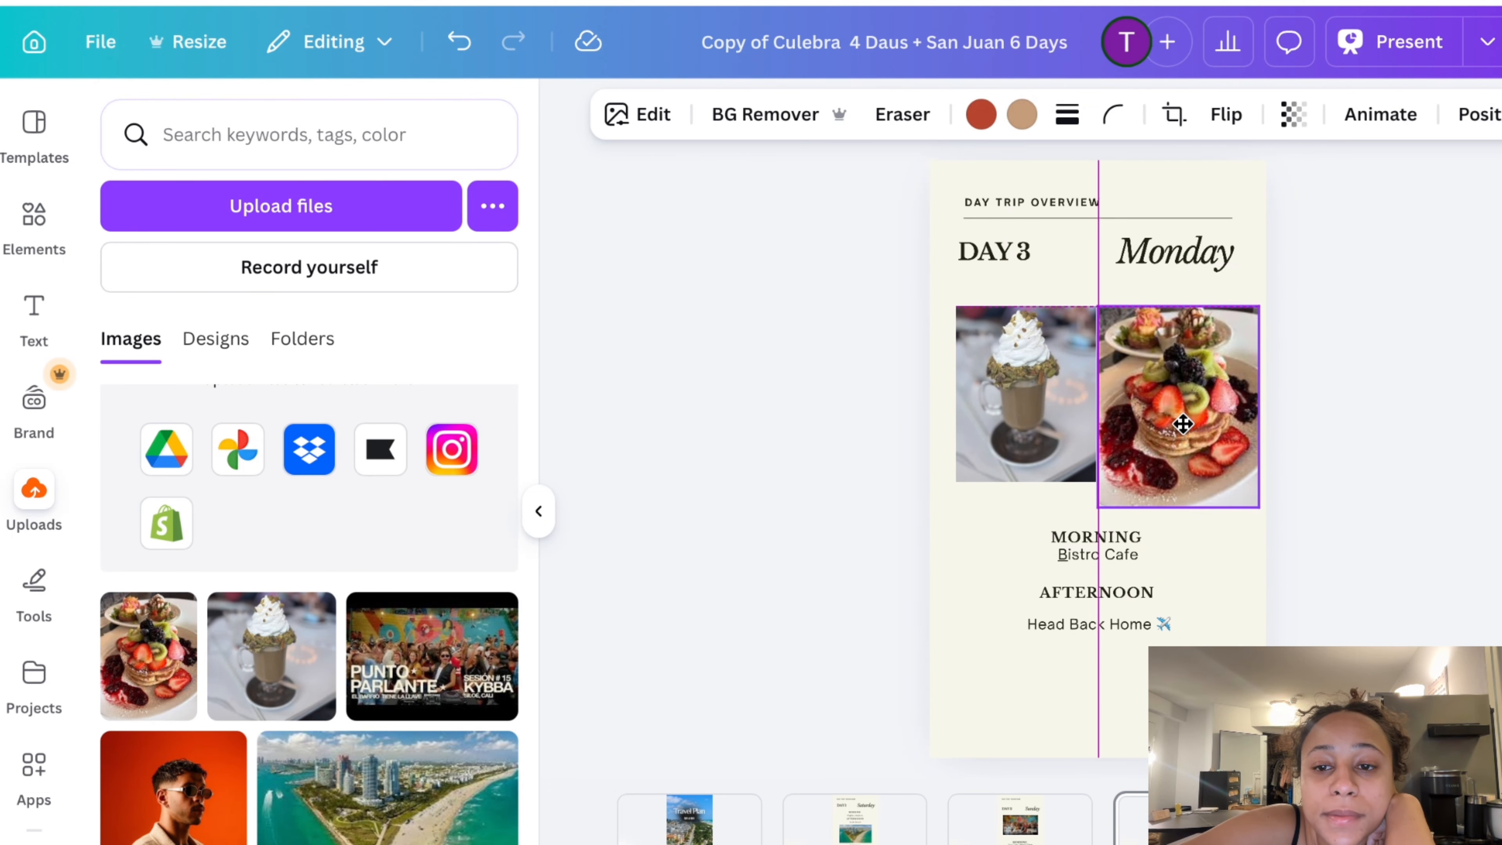
drag(1257, 501, 1238, 481)
drag(1197, 404, 1209, 408)
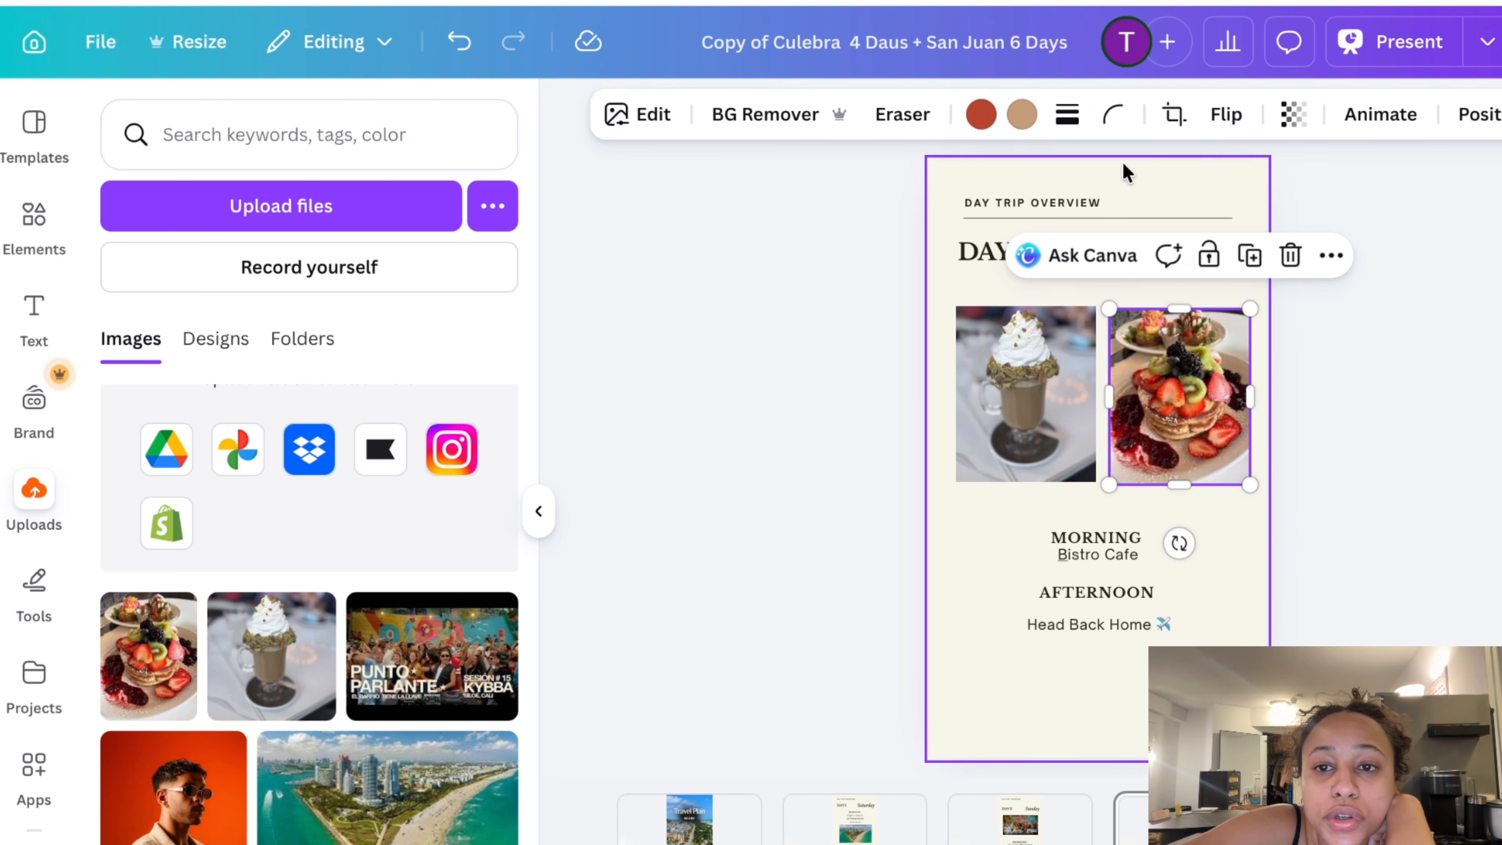
Round the corners of both the pancake photo and the drink photo on the Day 3 page
click(1107, 126)
drag(983, 219, 1177, 219)
click(1012, 397)
click(1209, 113)
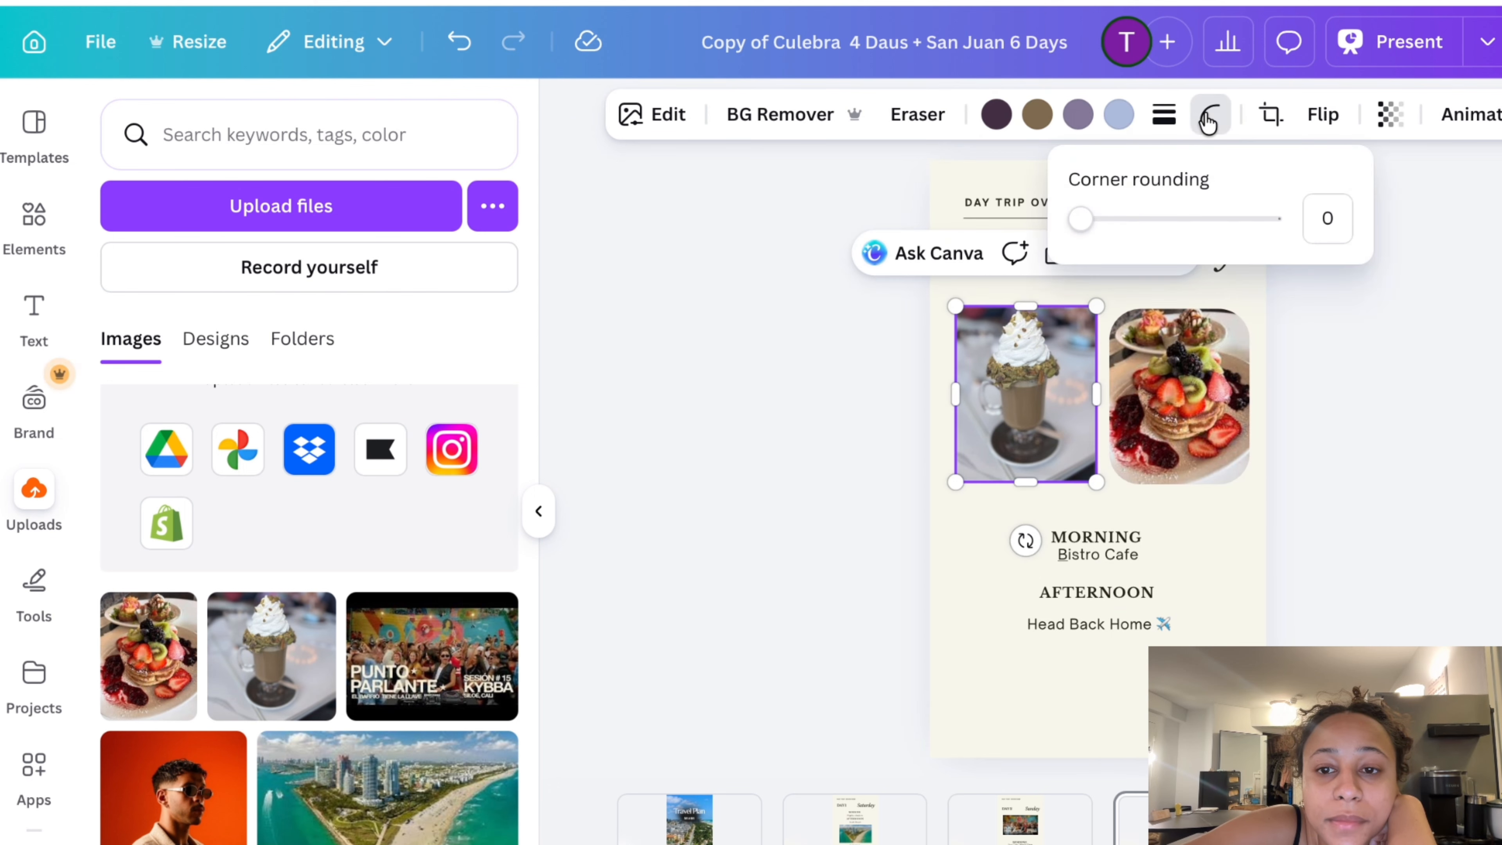
drag(1070, 219, 1269, 218)
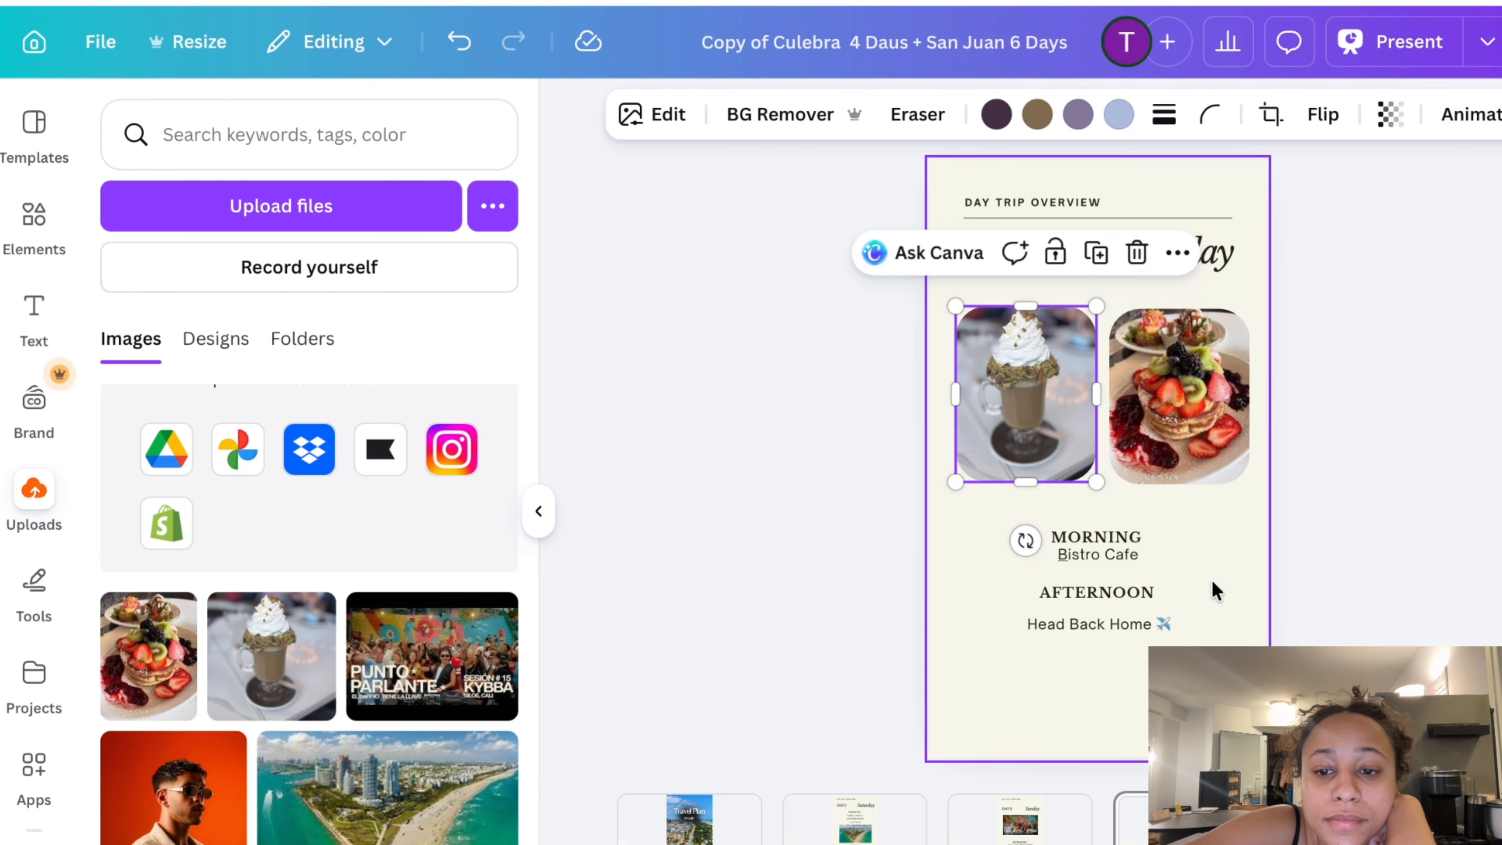
Apply the copied web link to the whole Bistro Cafe text under MORNING on the Day 3 page
click(1117, 551)
click(907, 610)
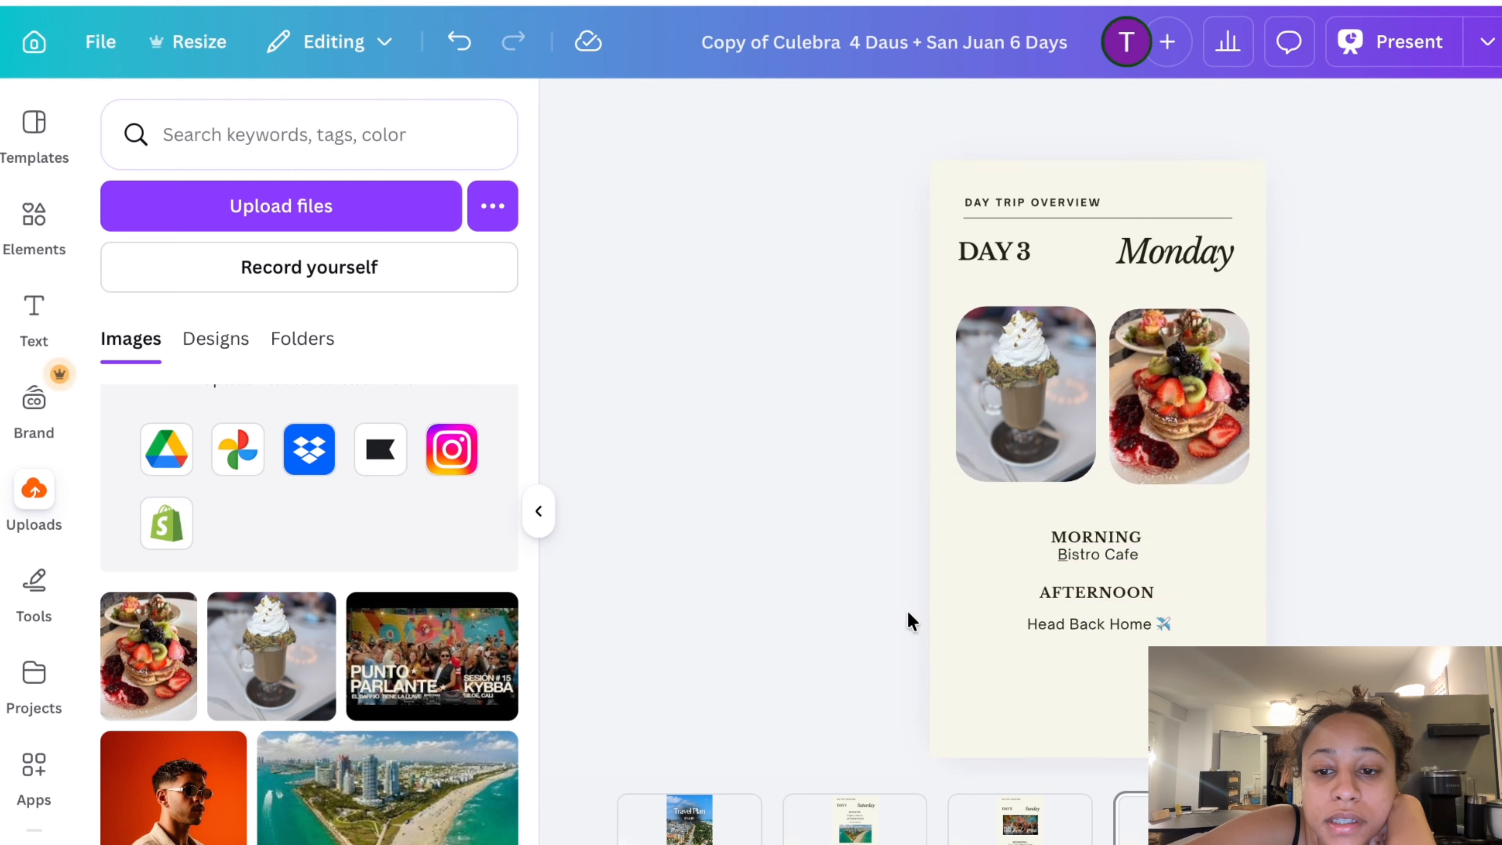
click(1093, 557)
click(1093, 556)
key(ctrl+v)
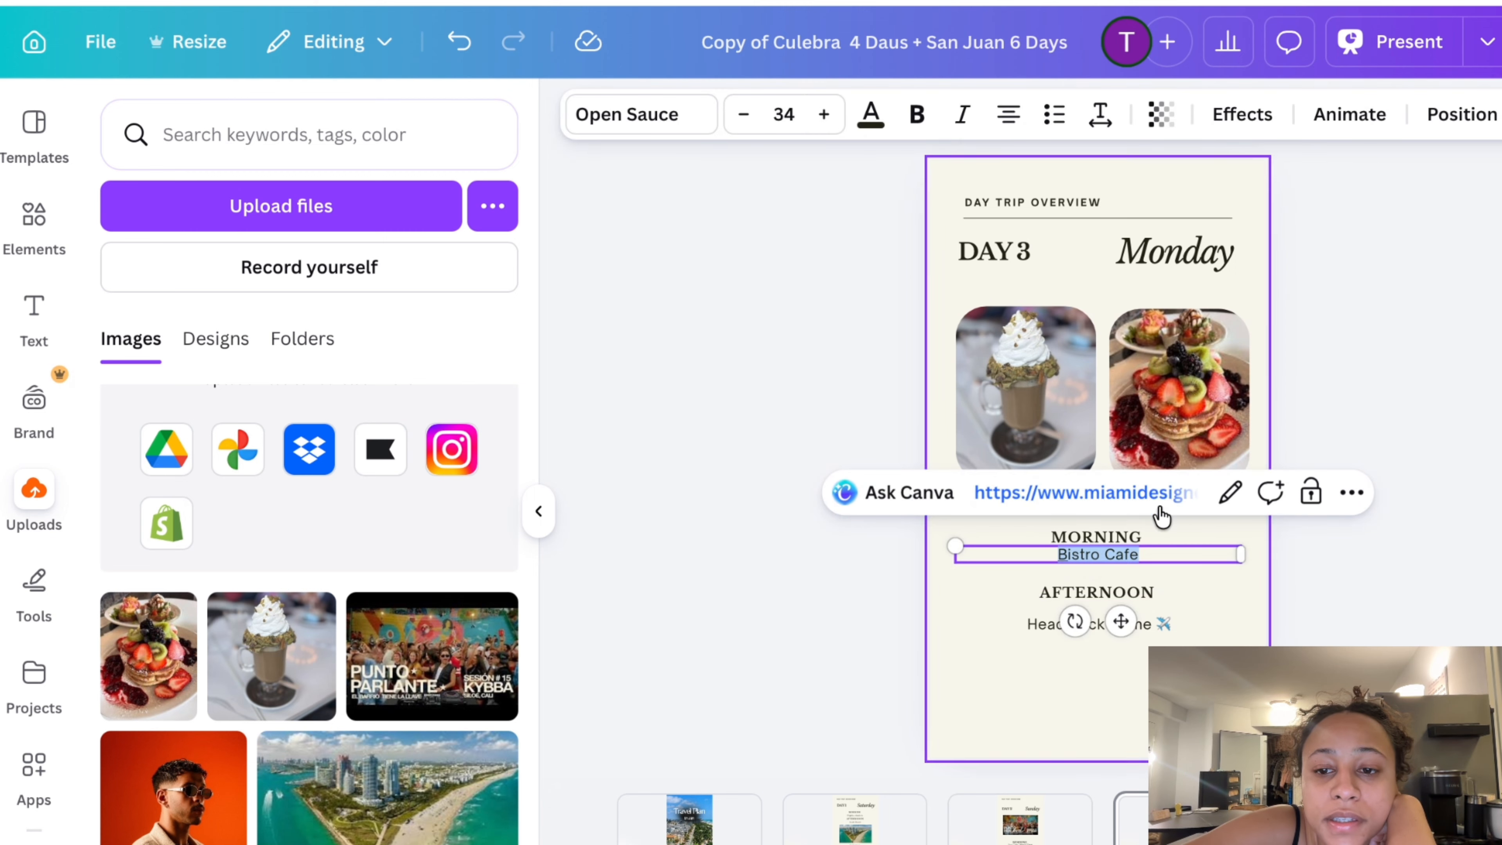
click(1228, 493)
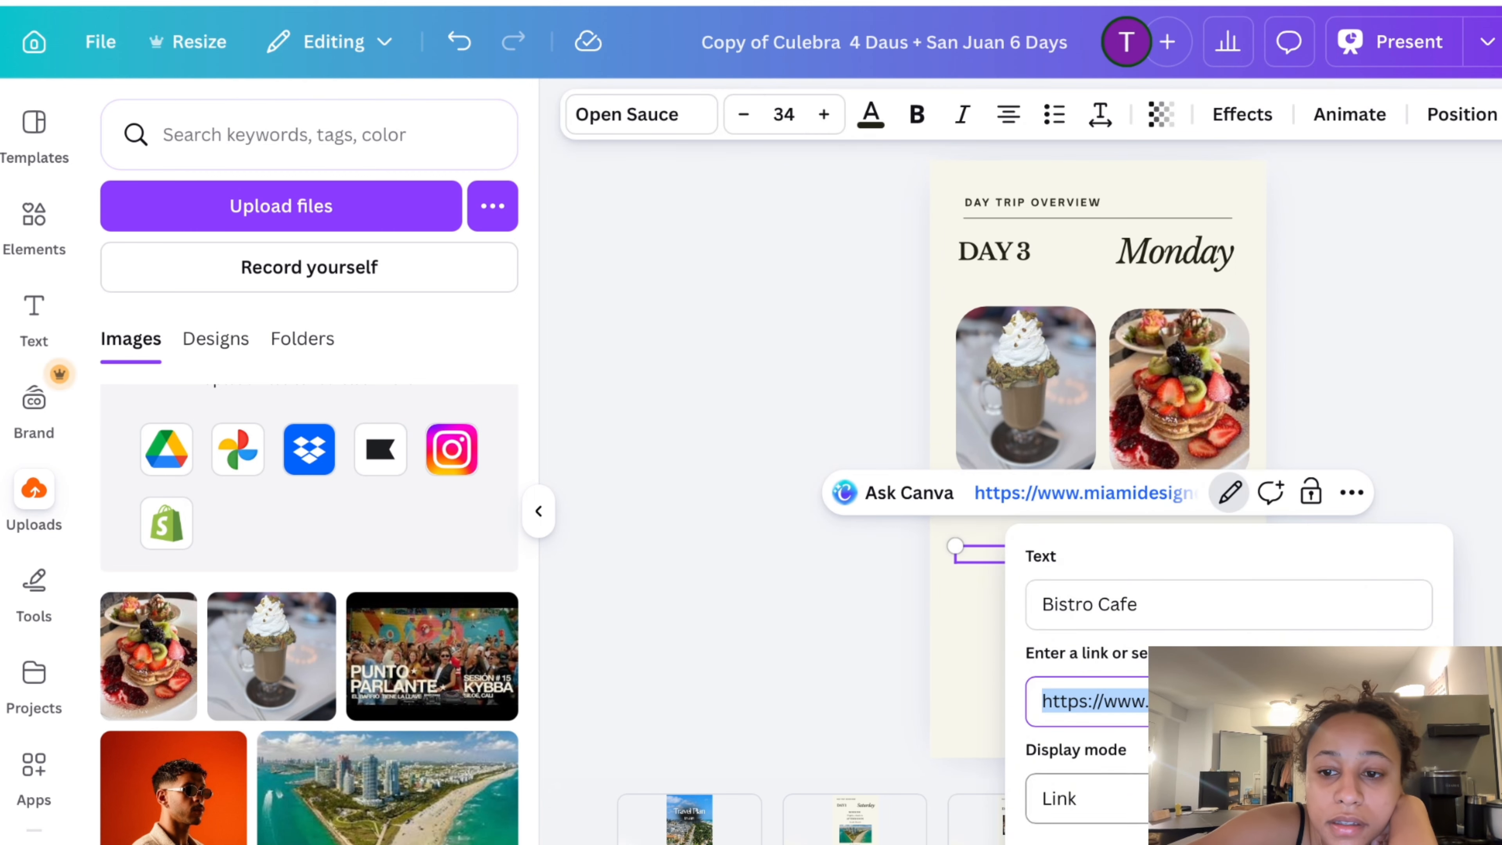
key(Return)
click(1226, 572)
double_click(1108, 553)
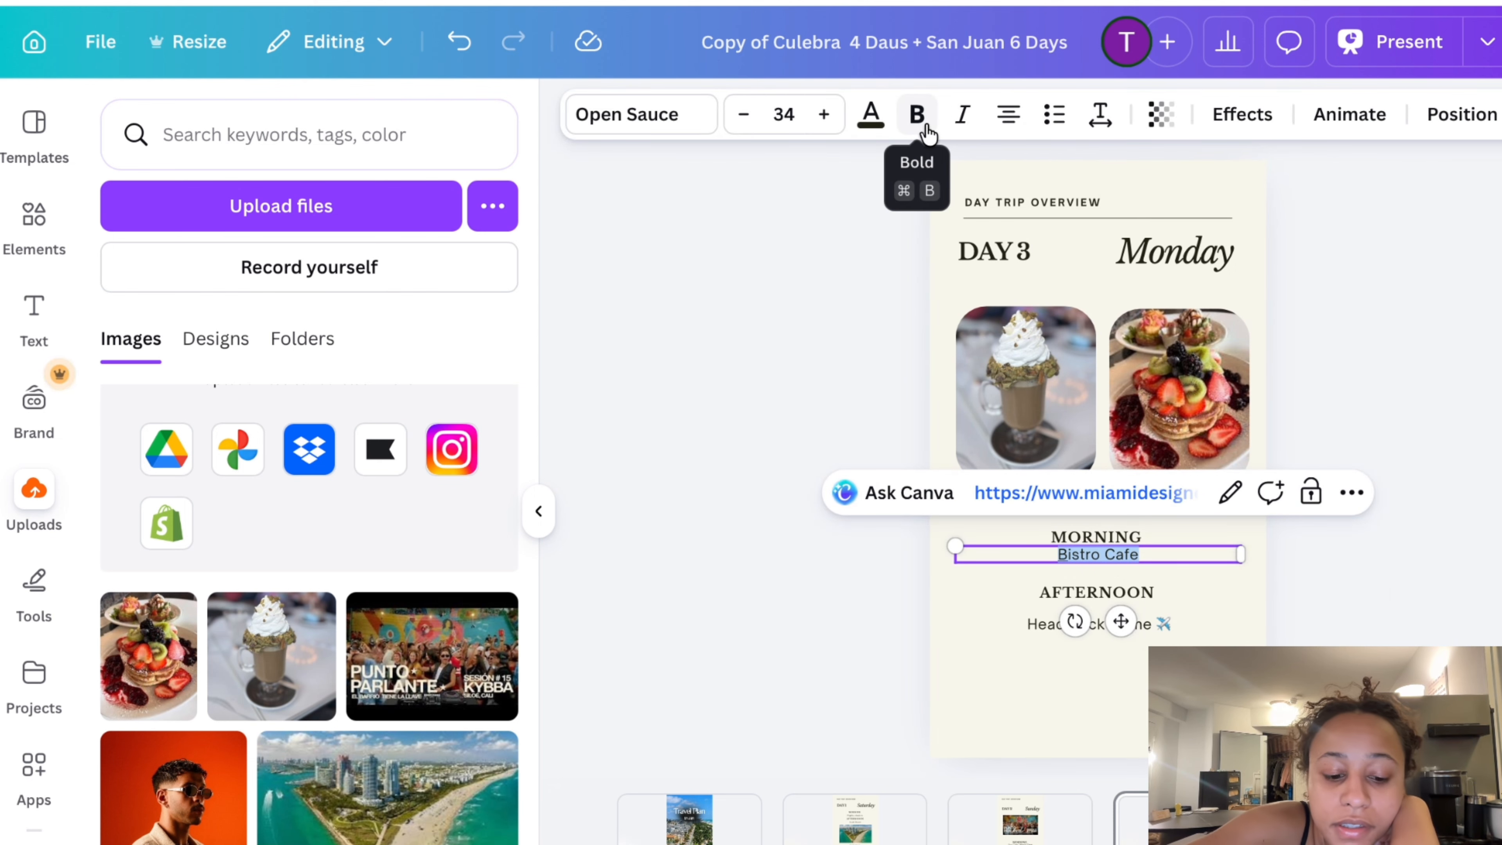
click(752, 670)
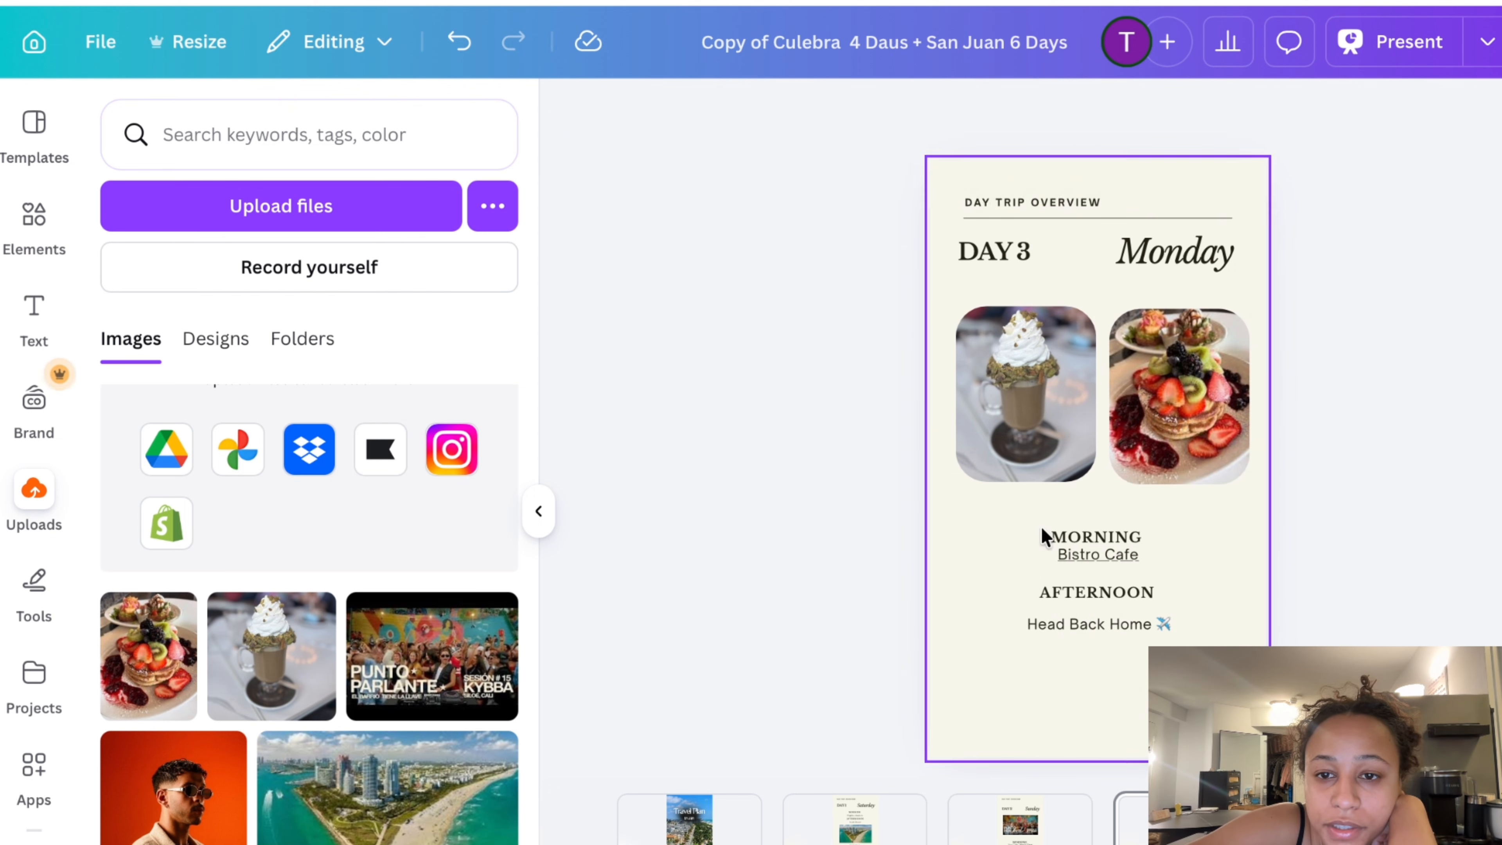
Check the links on the Day 2 Dior Cafe and dinner lines and on the Day 1 dinner line
click(1020, 819)
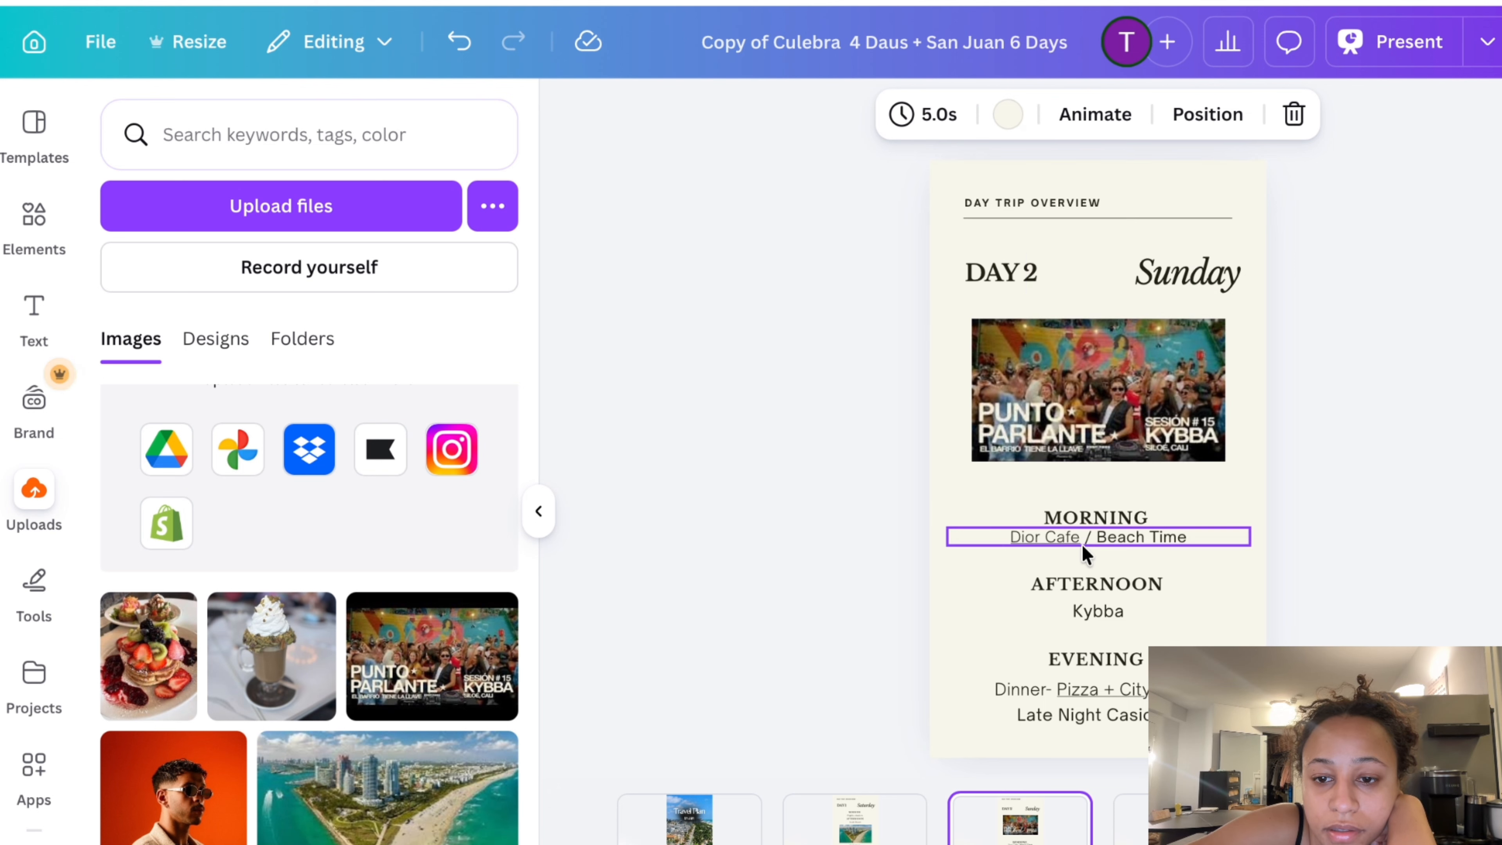
click(1050, 537)
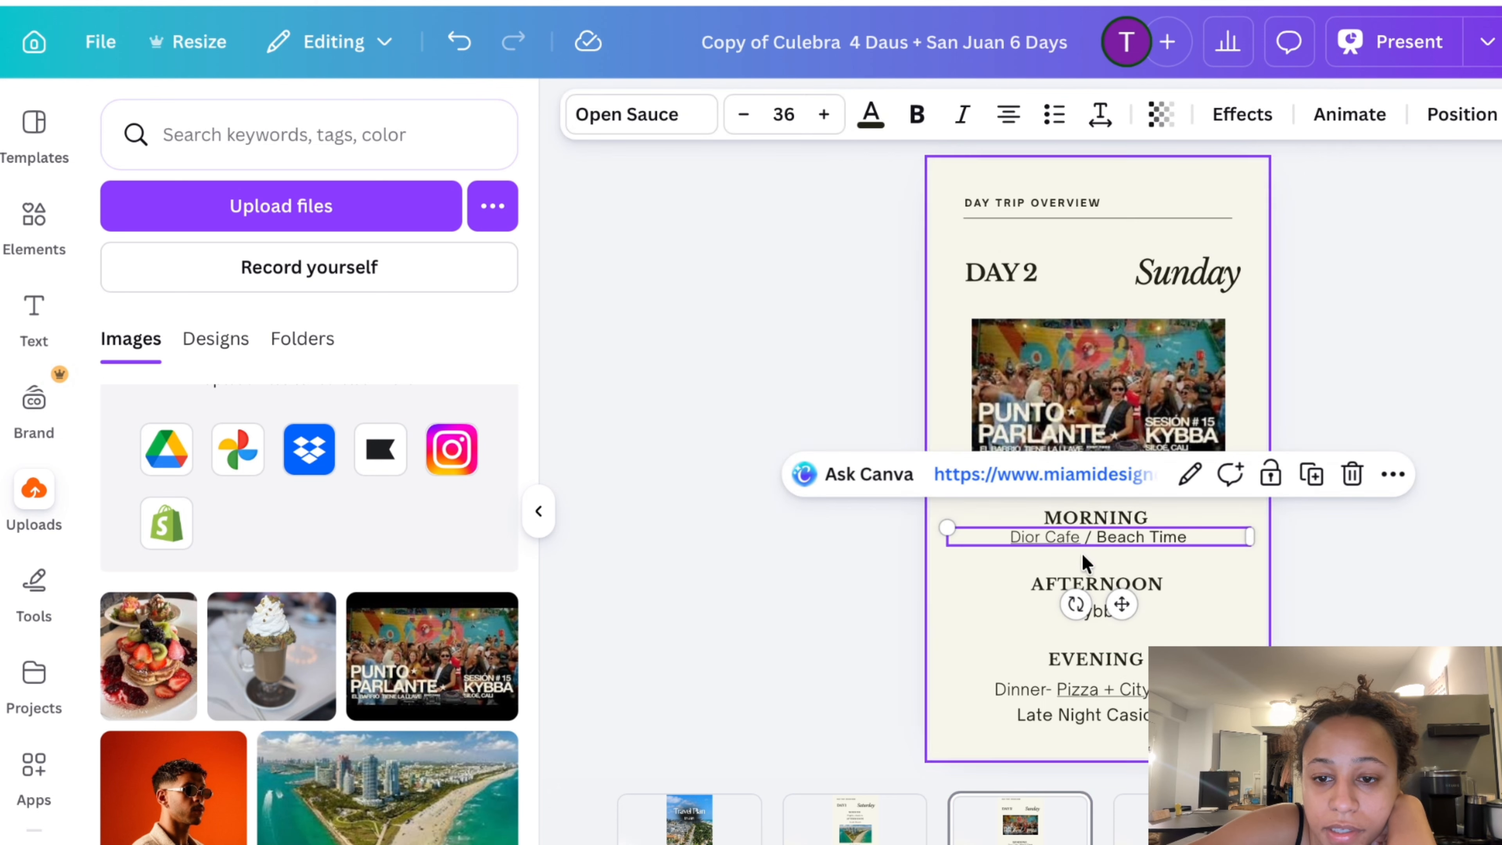
click(1118, 690)
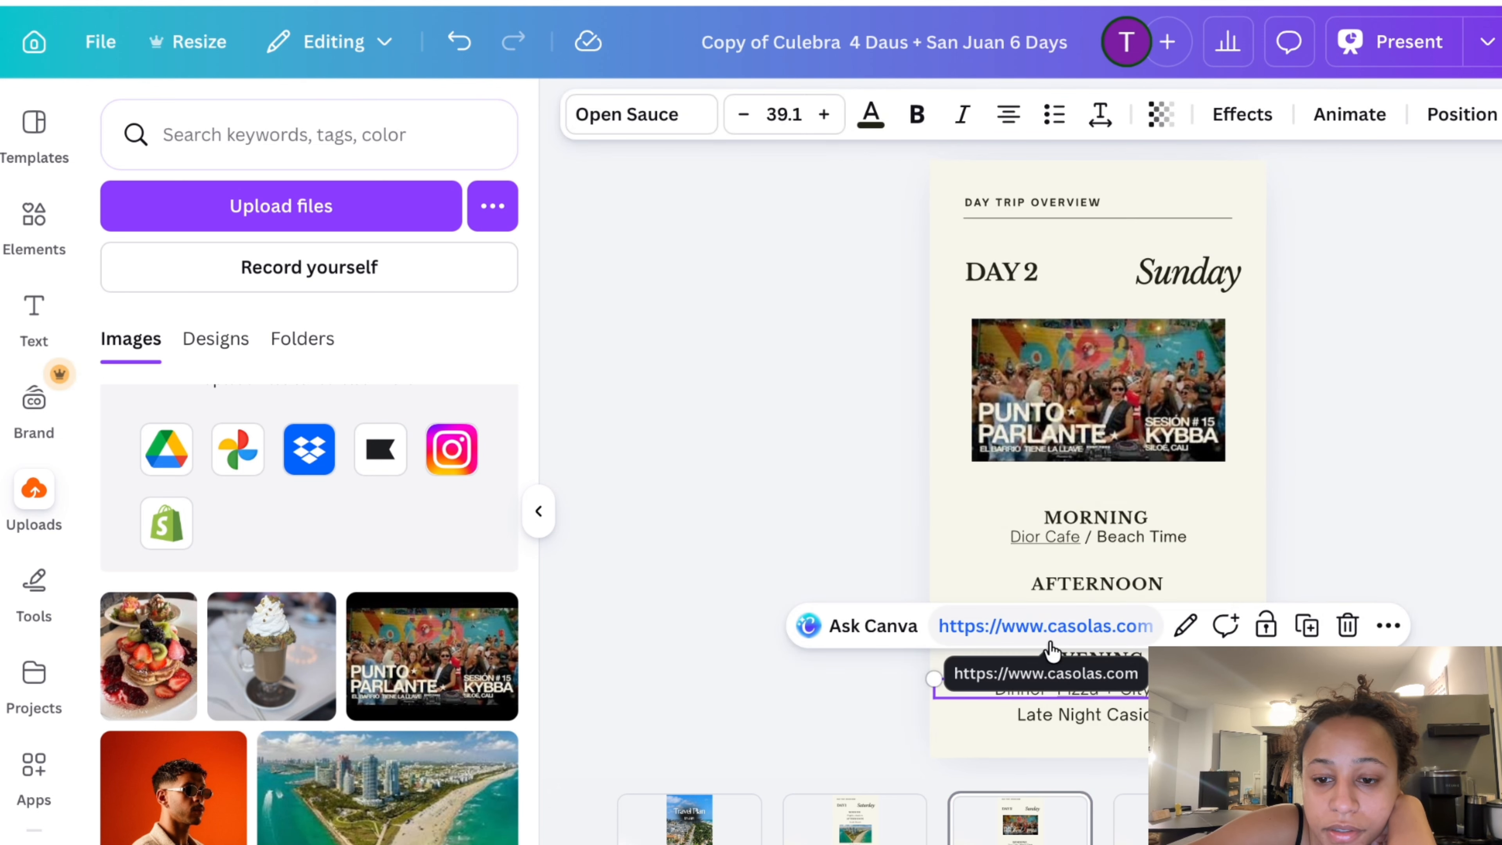
click(882, 831)
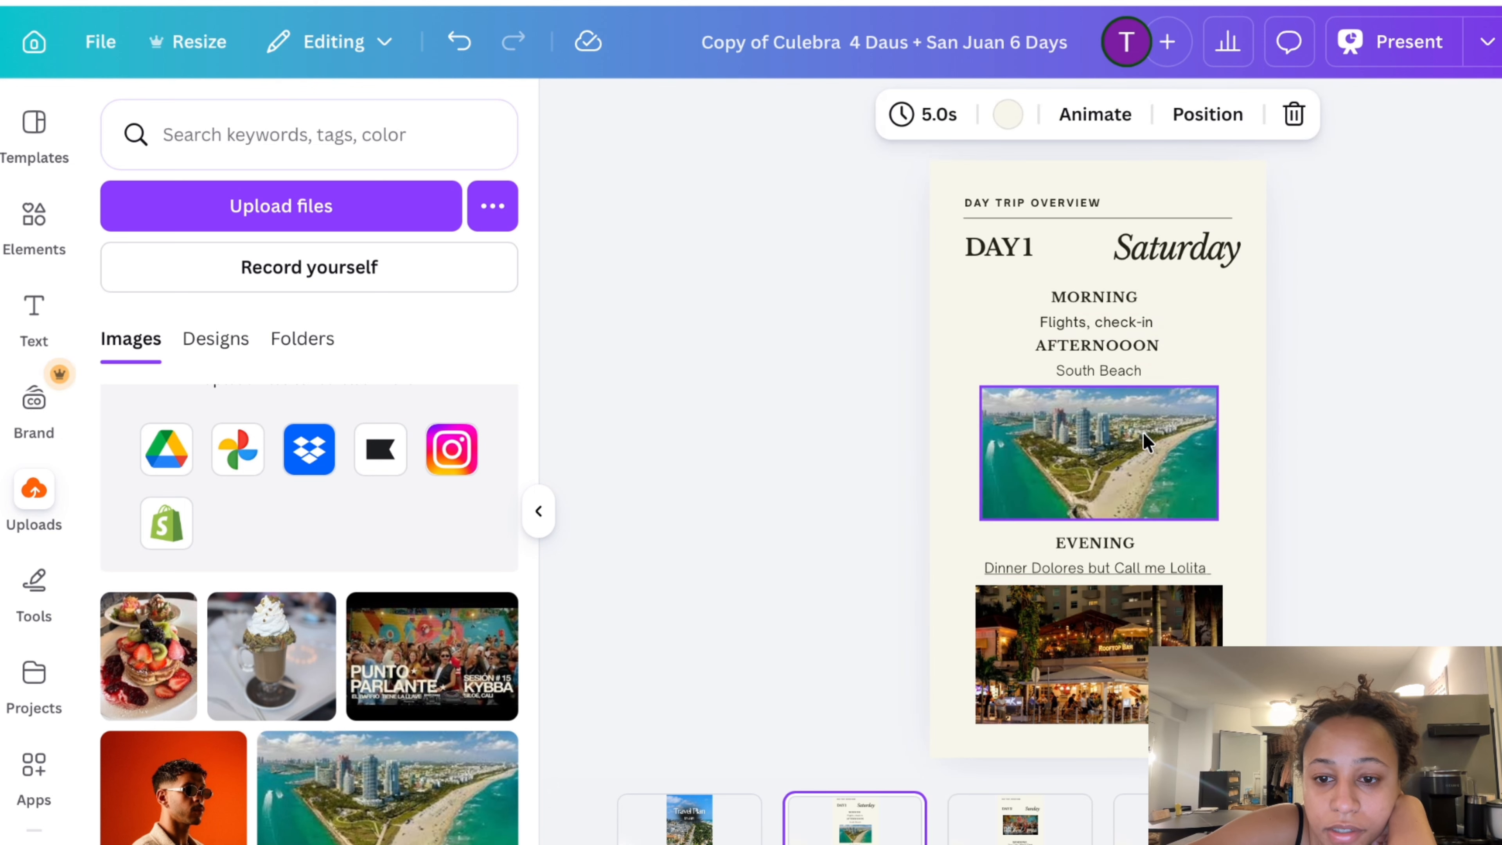
click(1111, 574)
click(1451, 625)
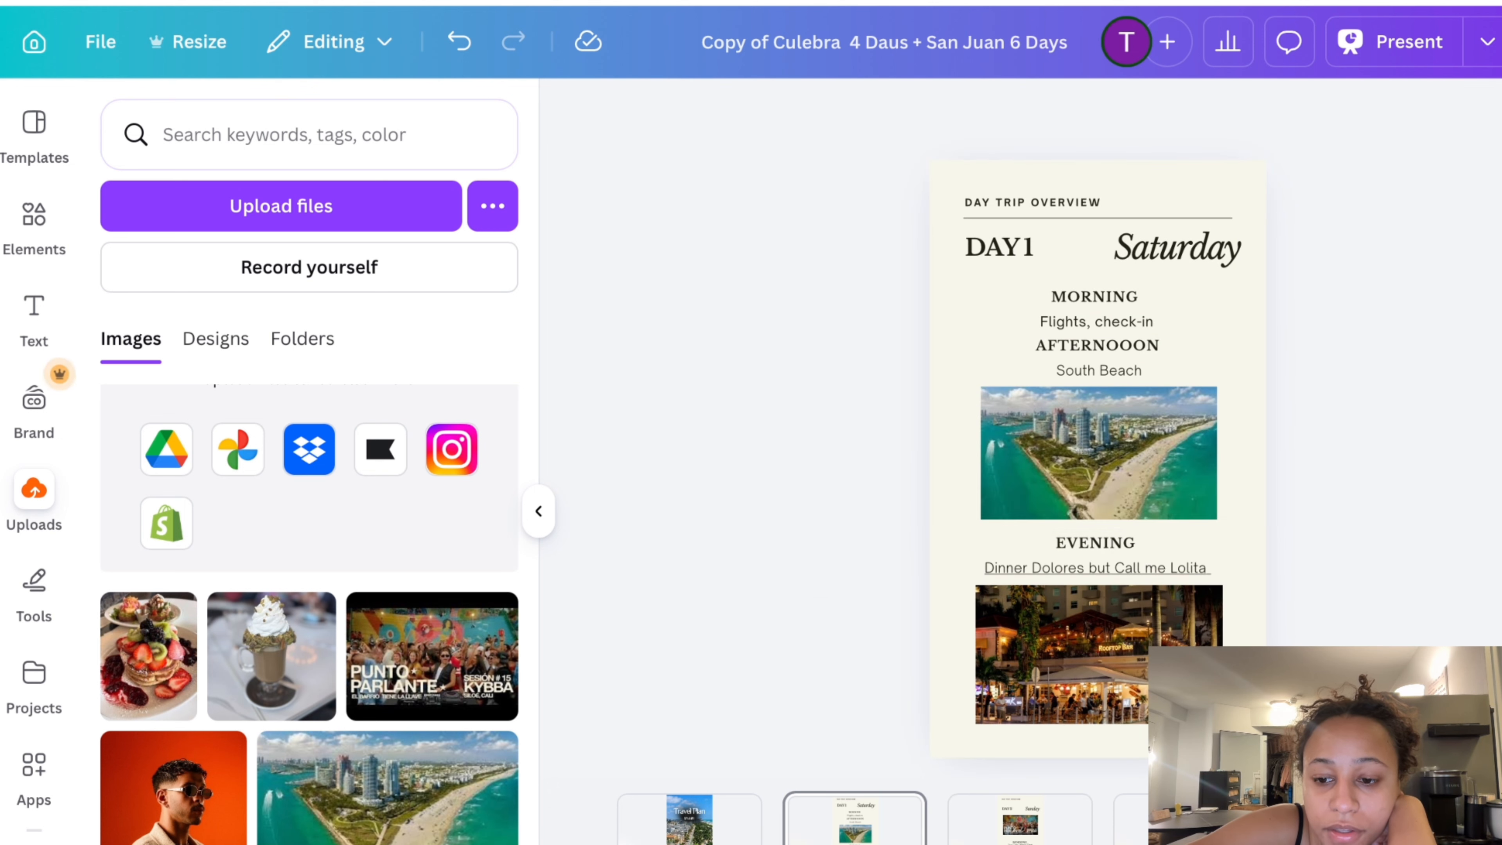
Duplicate the Day 1 Saturday page and compare the original with its copy
click(858, 828)
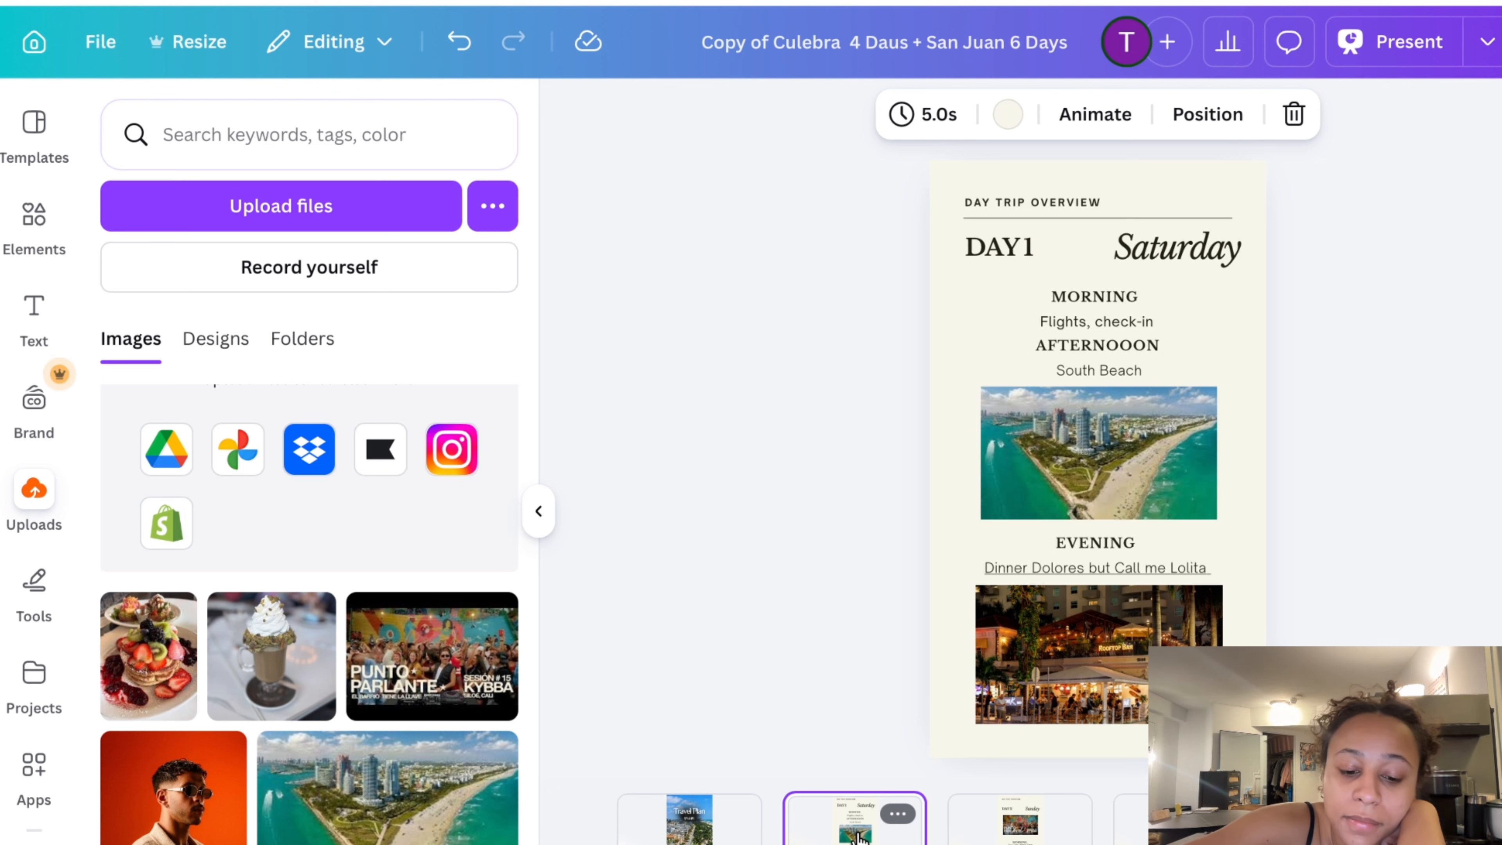
key(super+d)
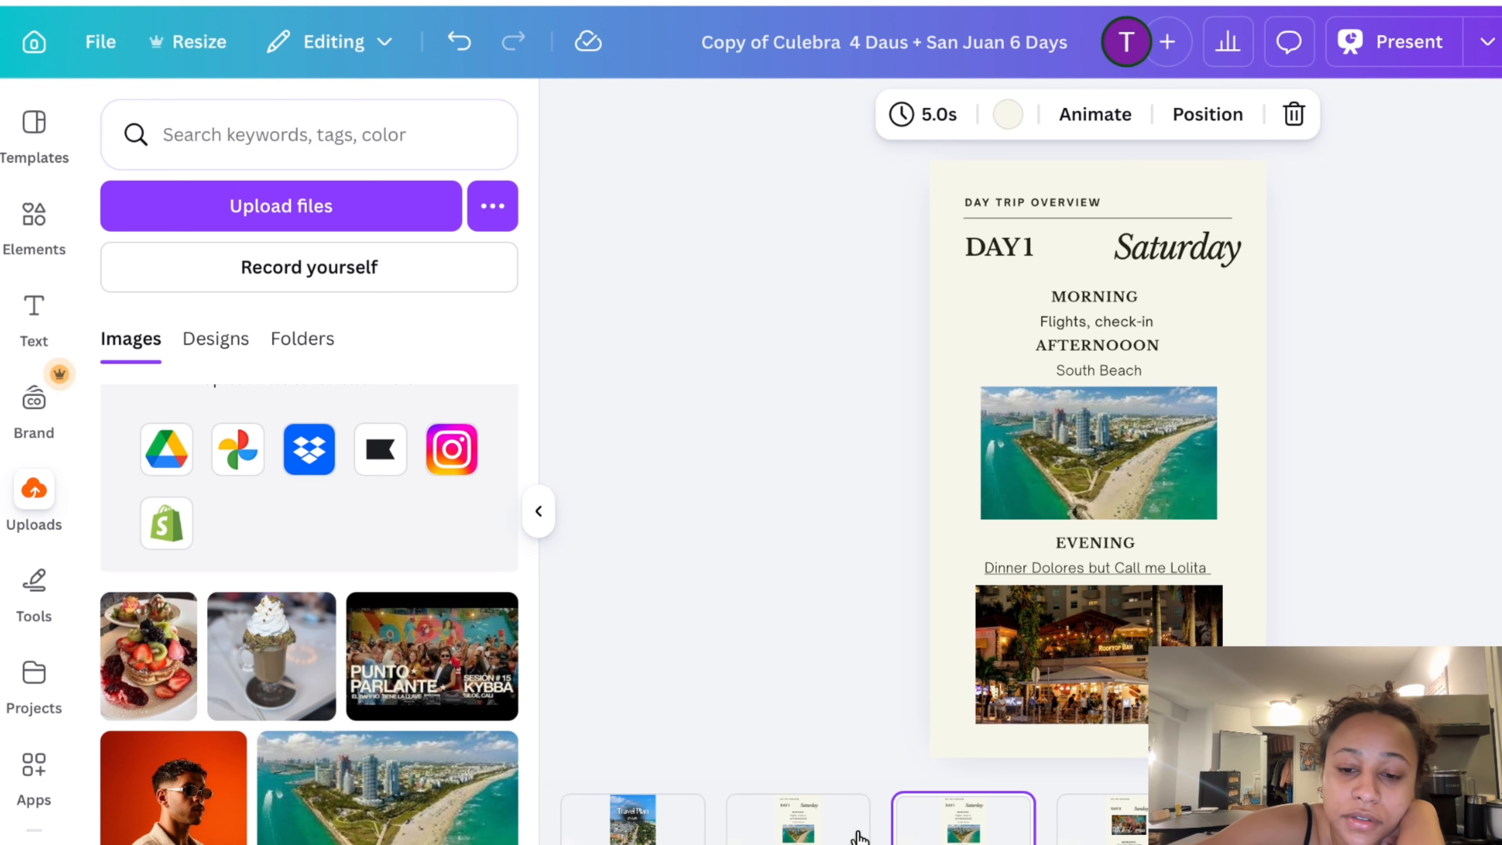
click(799, 841)
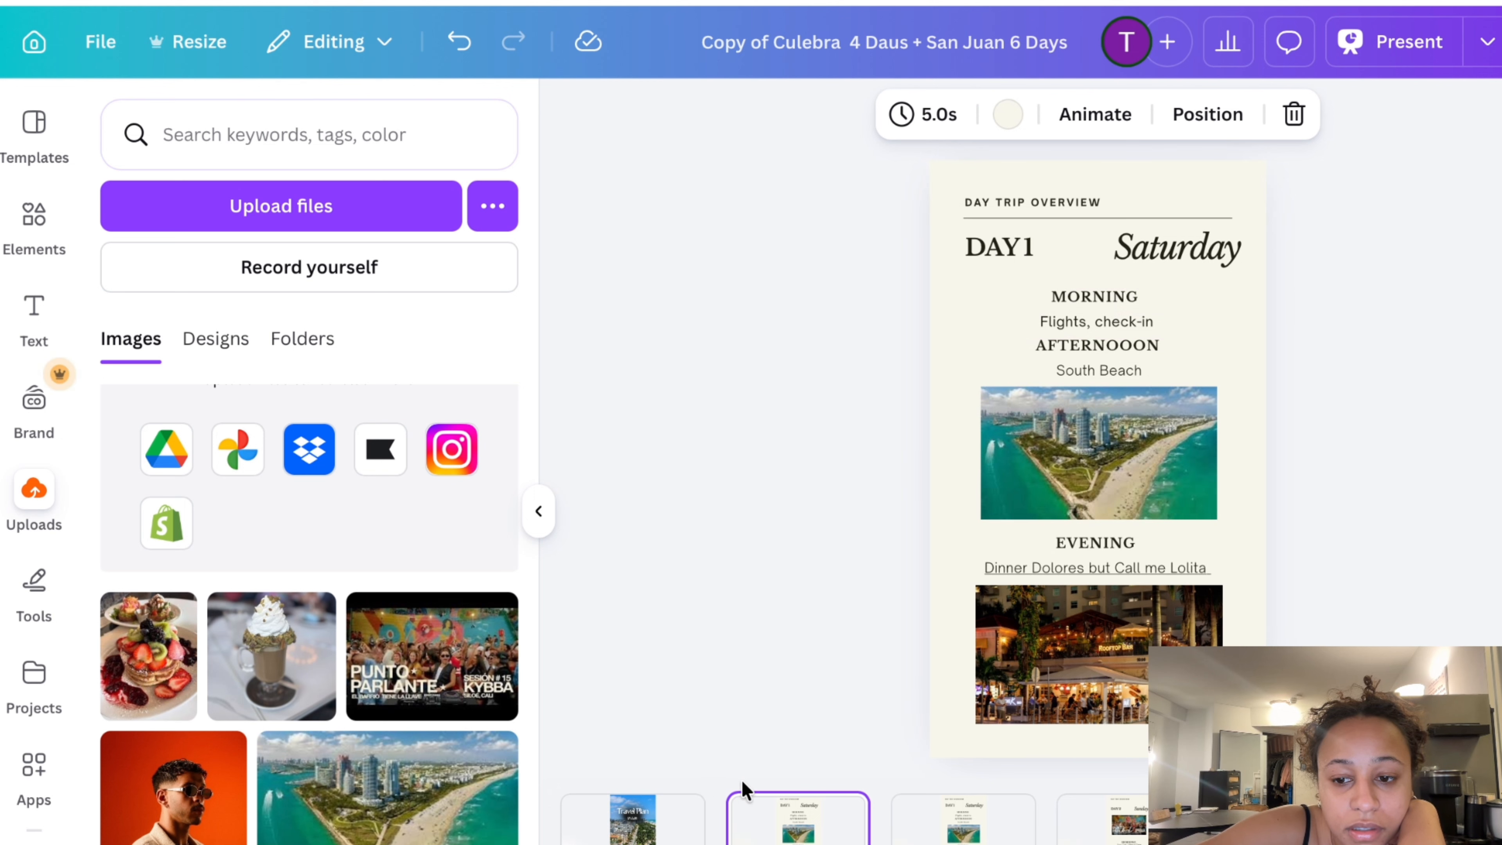
click(964, 823)
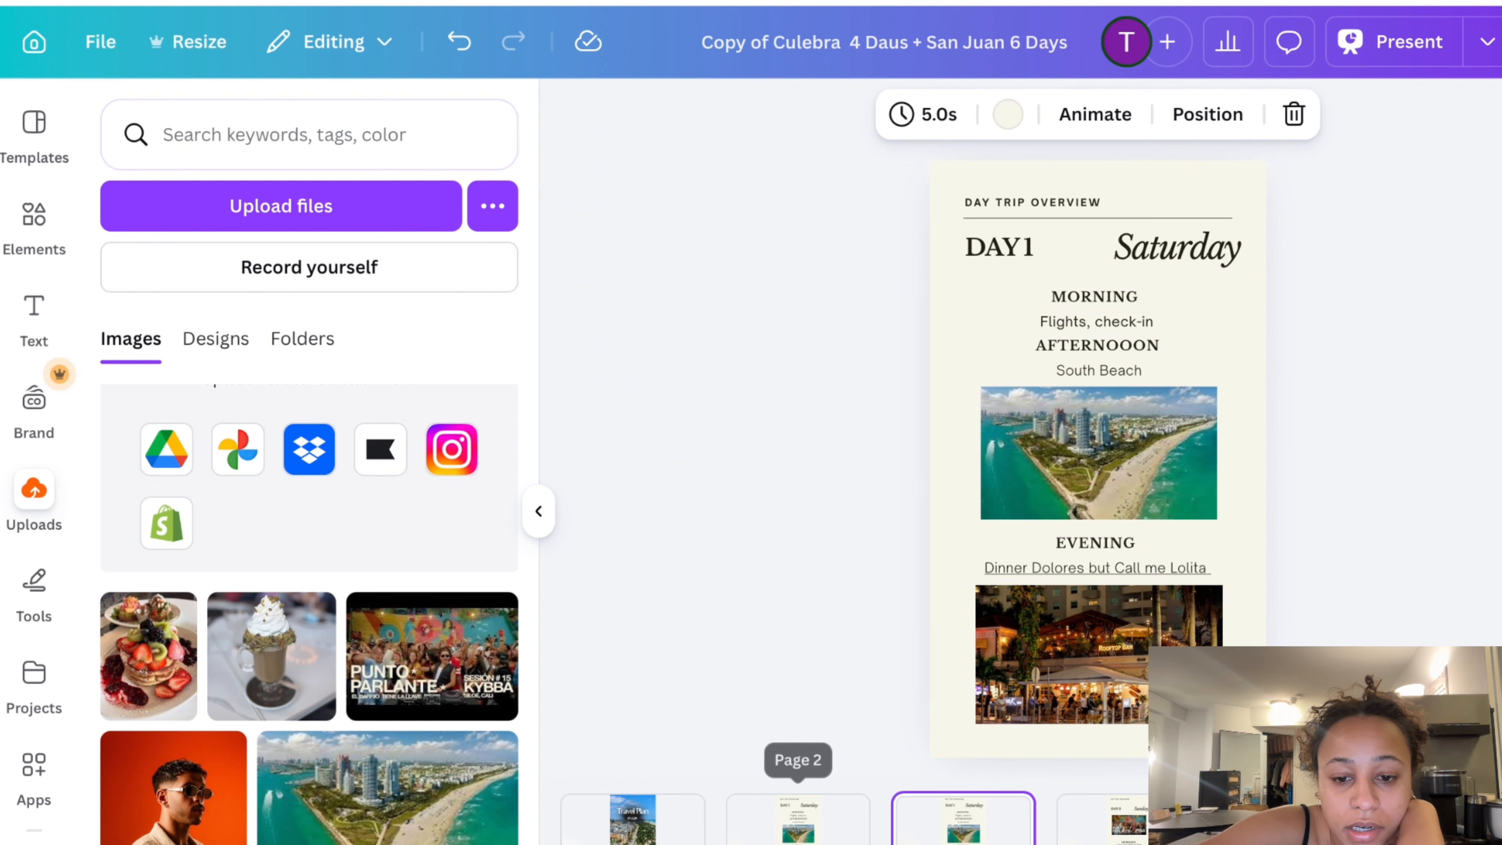
Delete the Saturday heading from the first Day 1 page and centre its DAY1 heading above MORNING
click(798, 822)
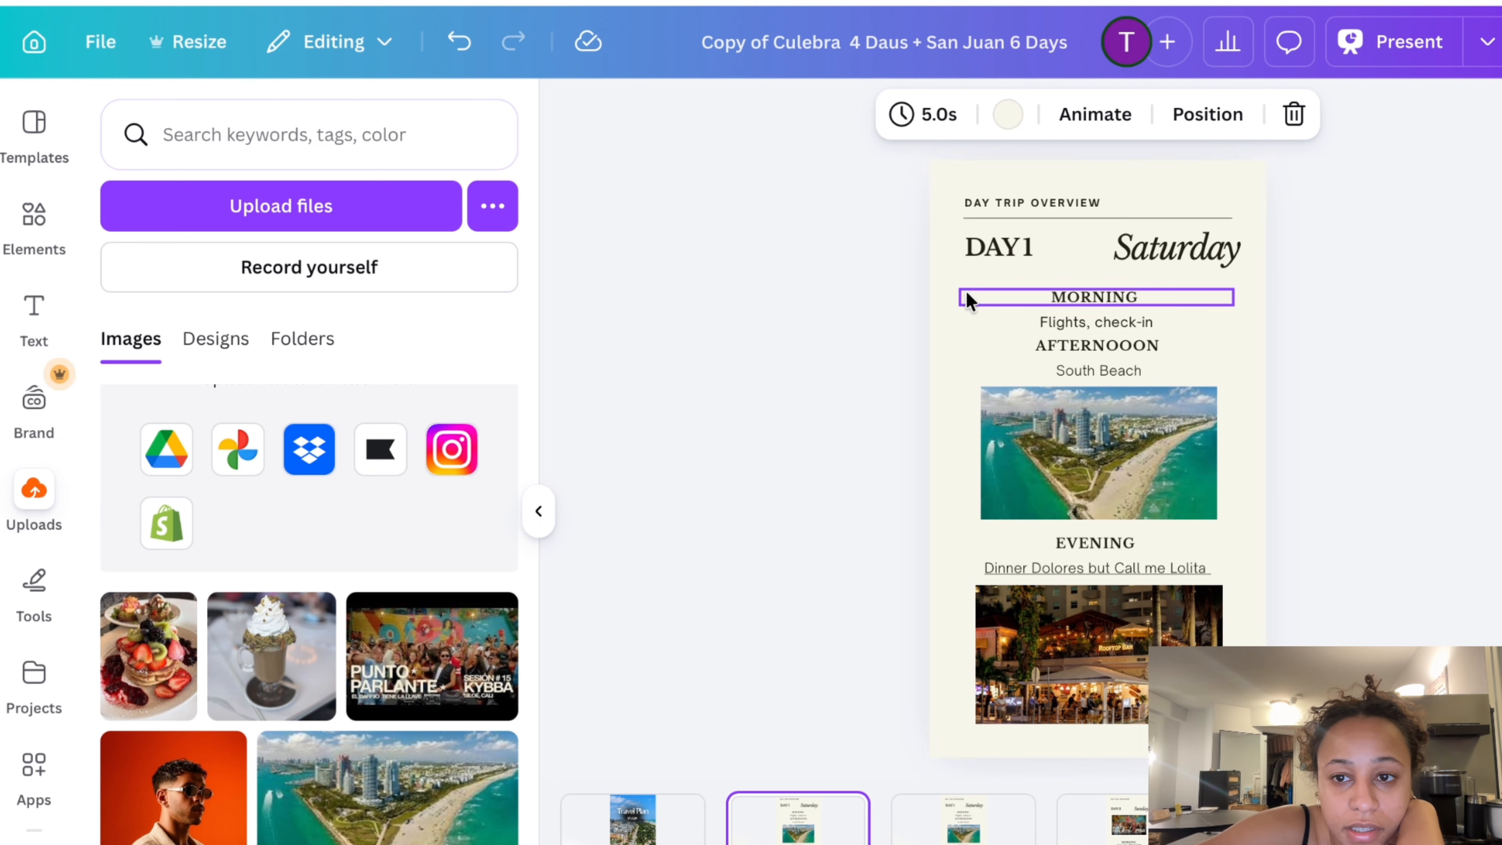
click(1020, 240)
click(1174, 248)
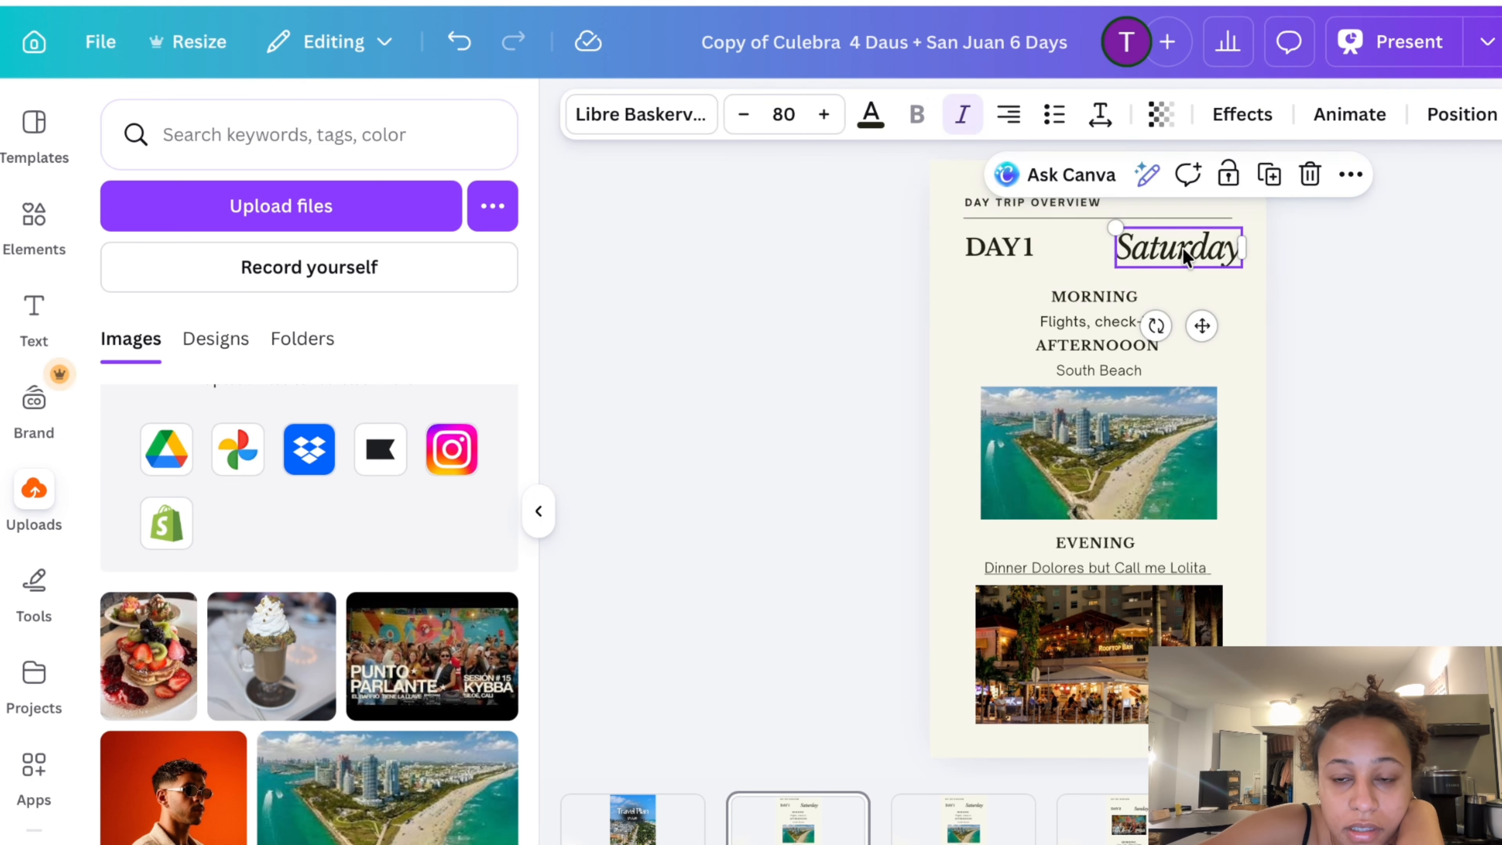
key(Delete)
drag(999, 246, 1092, 246)
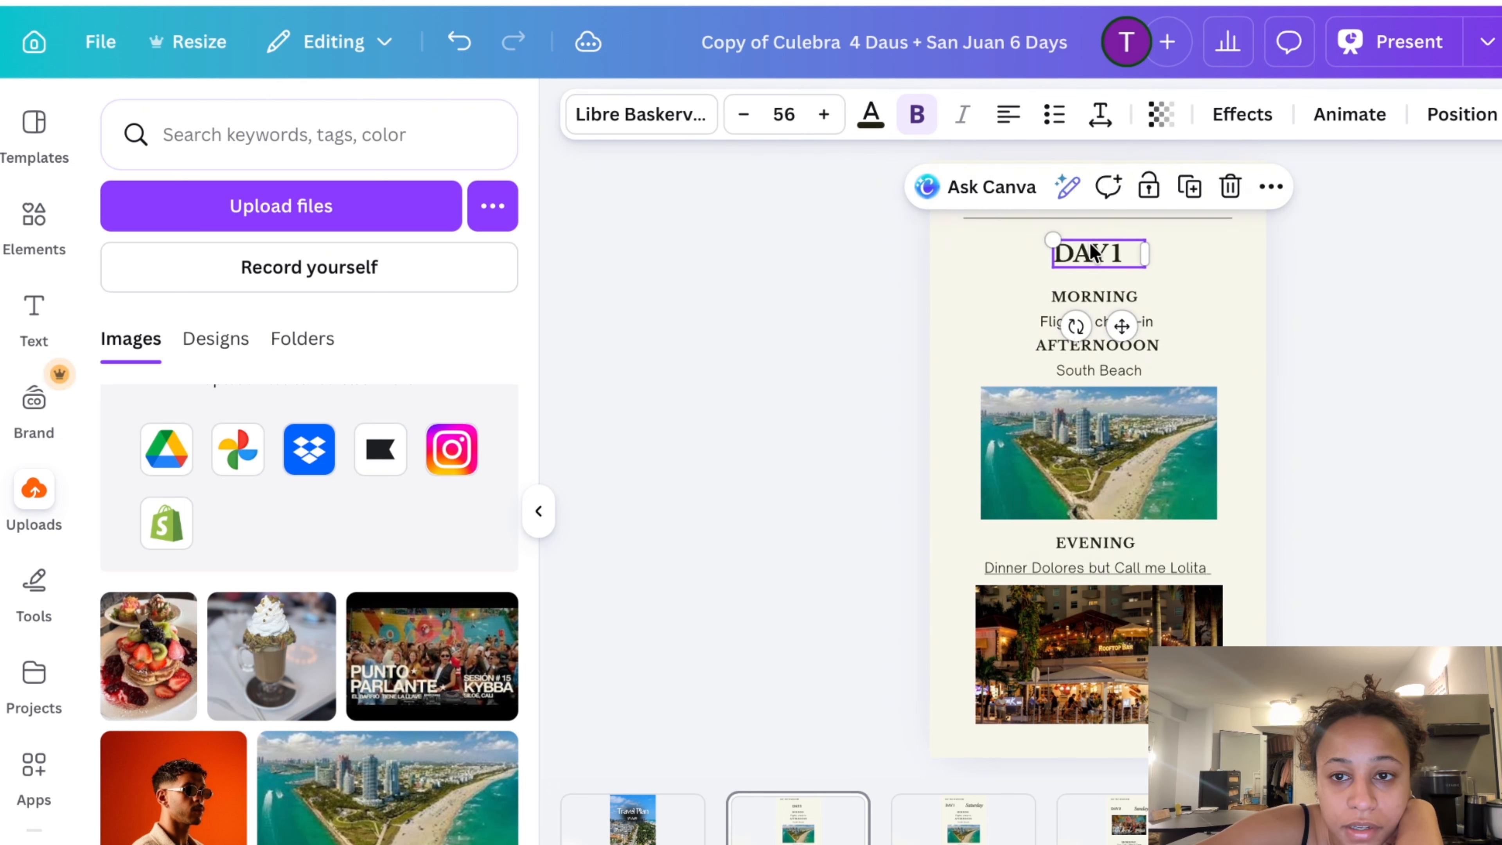
click(1002, 108)
click(728, 559)
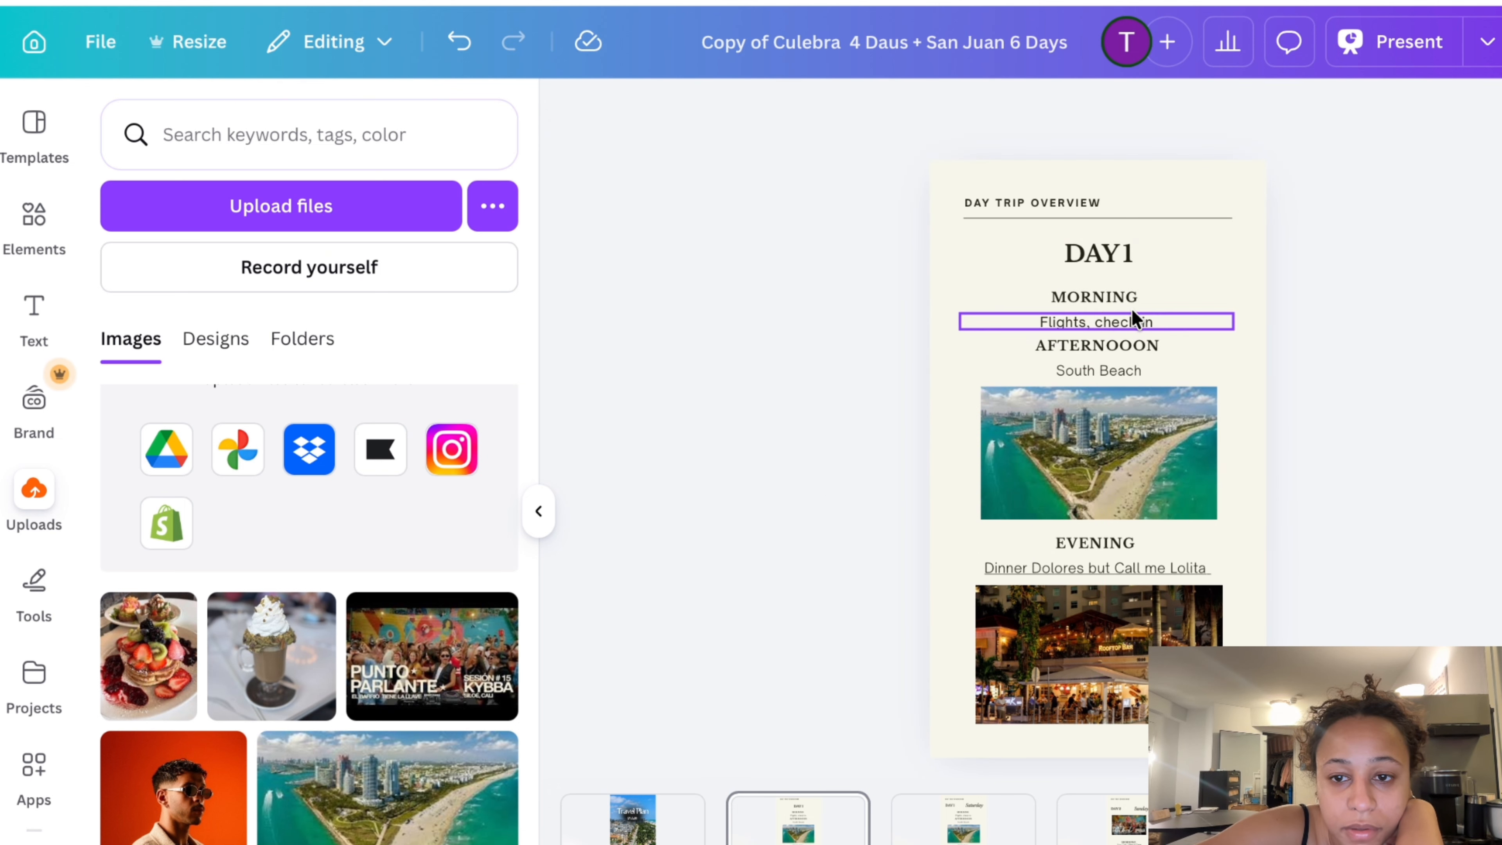
Delete the MORNING and AFTERNOOON headings and their text lines from the first Day 1 page
drag(993, 273, 1111, 370)
key(Delete)
Crop the South Beach photo to a portrait aspect ratio and move it up beneath the DAY1 heading, along the left margin
click(1089, 482)
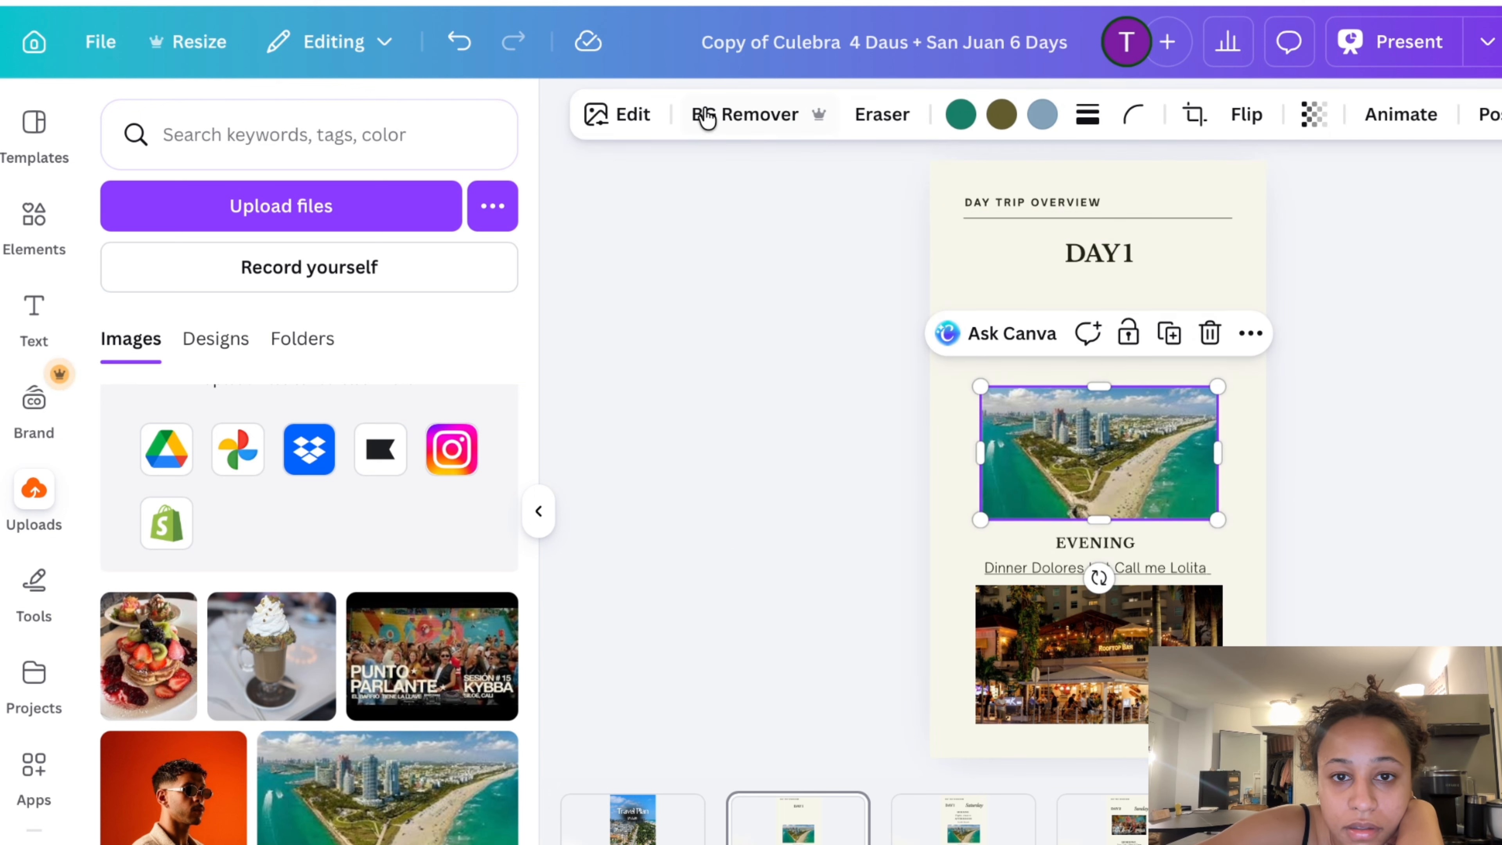
click(632, 116)
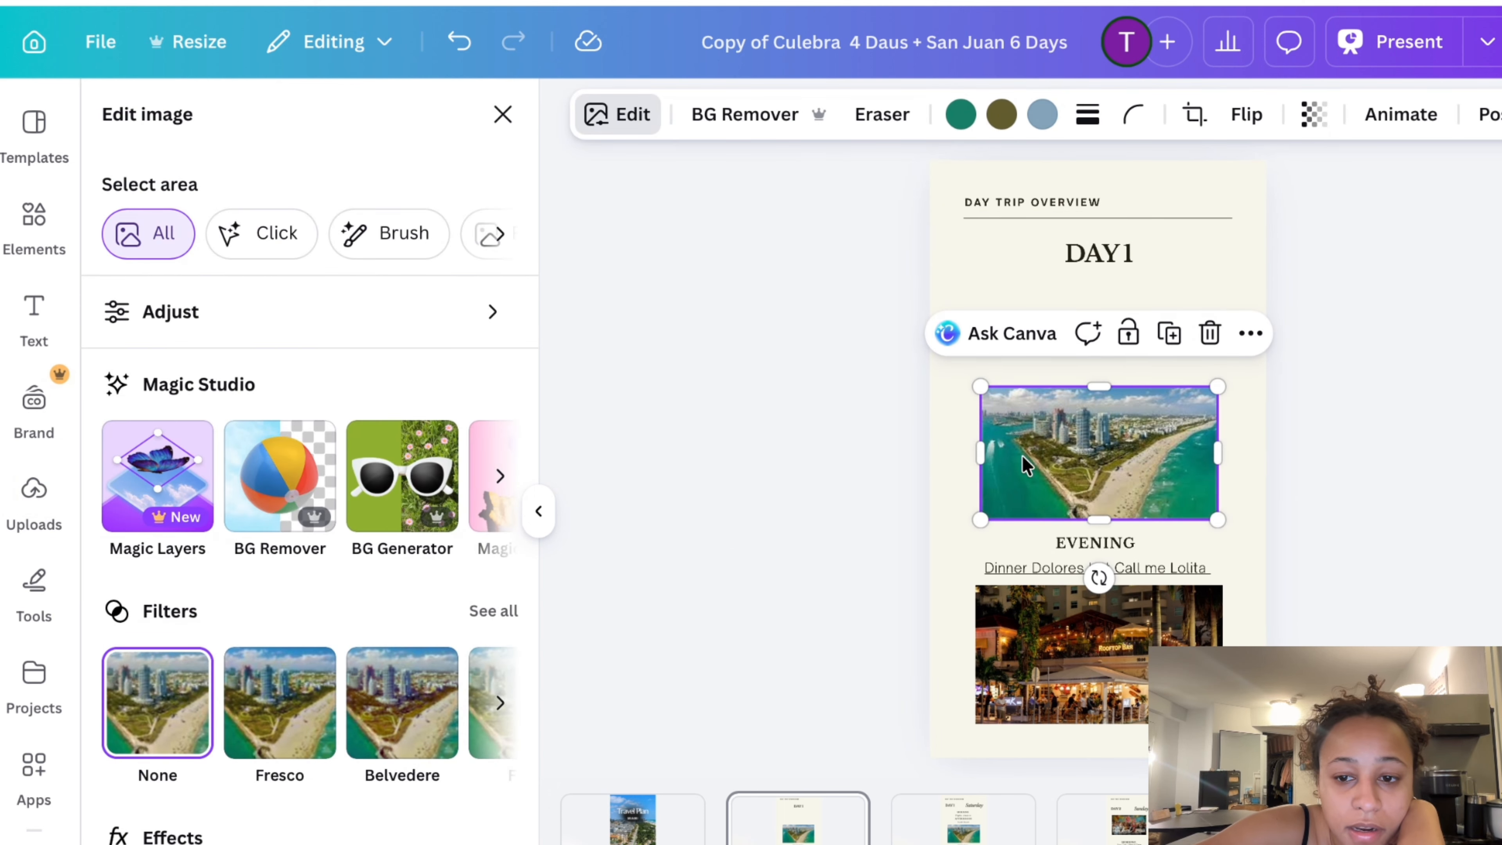
double_click(1075, 460)
click(498, 406)
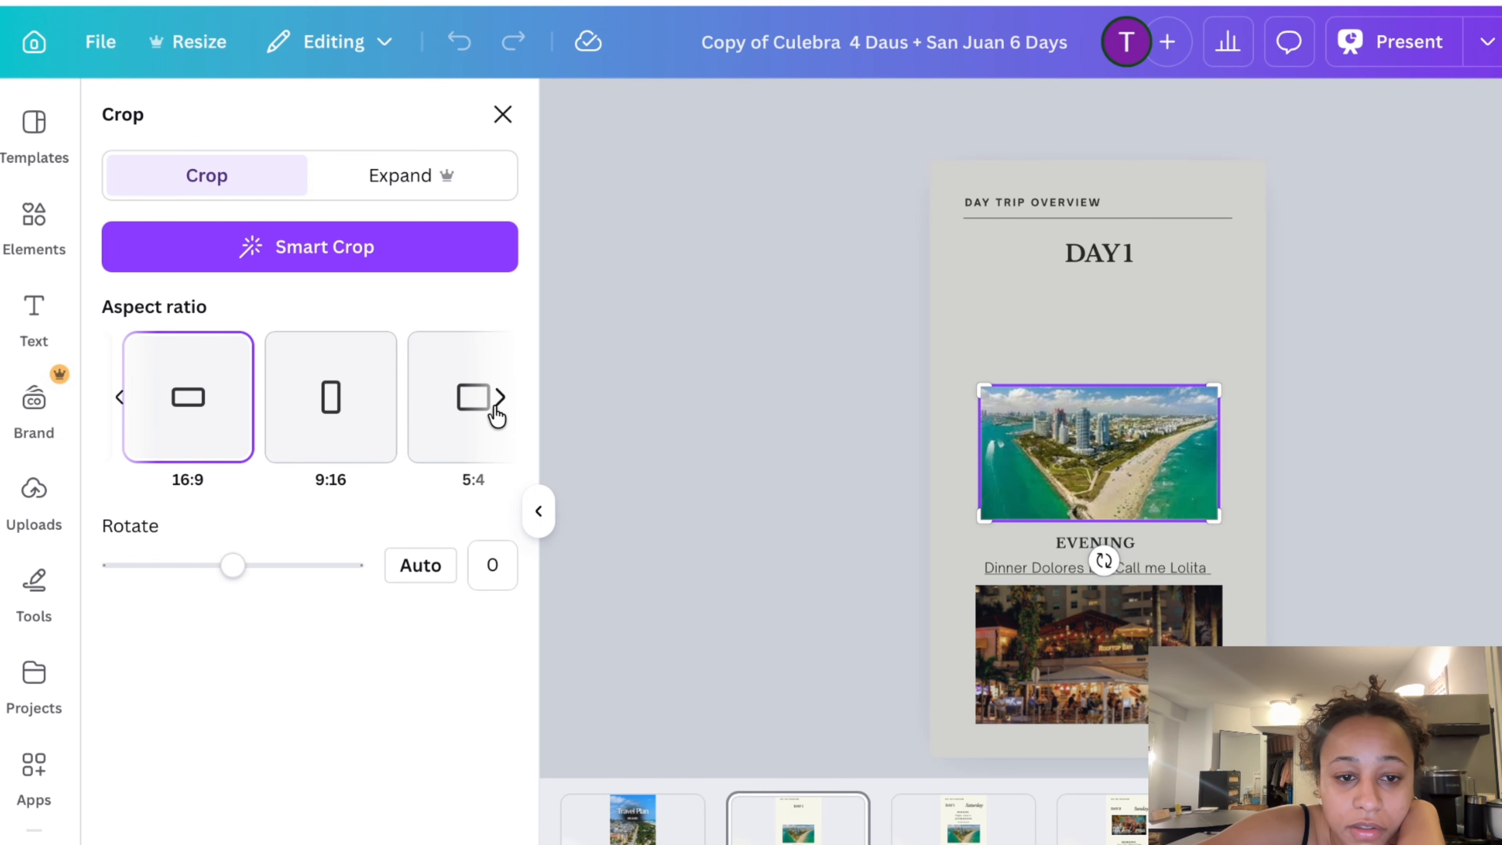
click(499, 403)
click(335, 403)
click(735, 418)
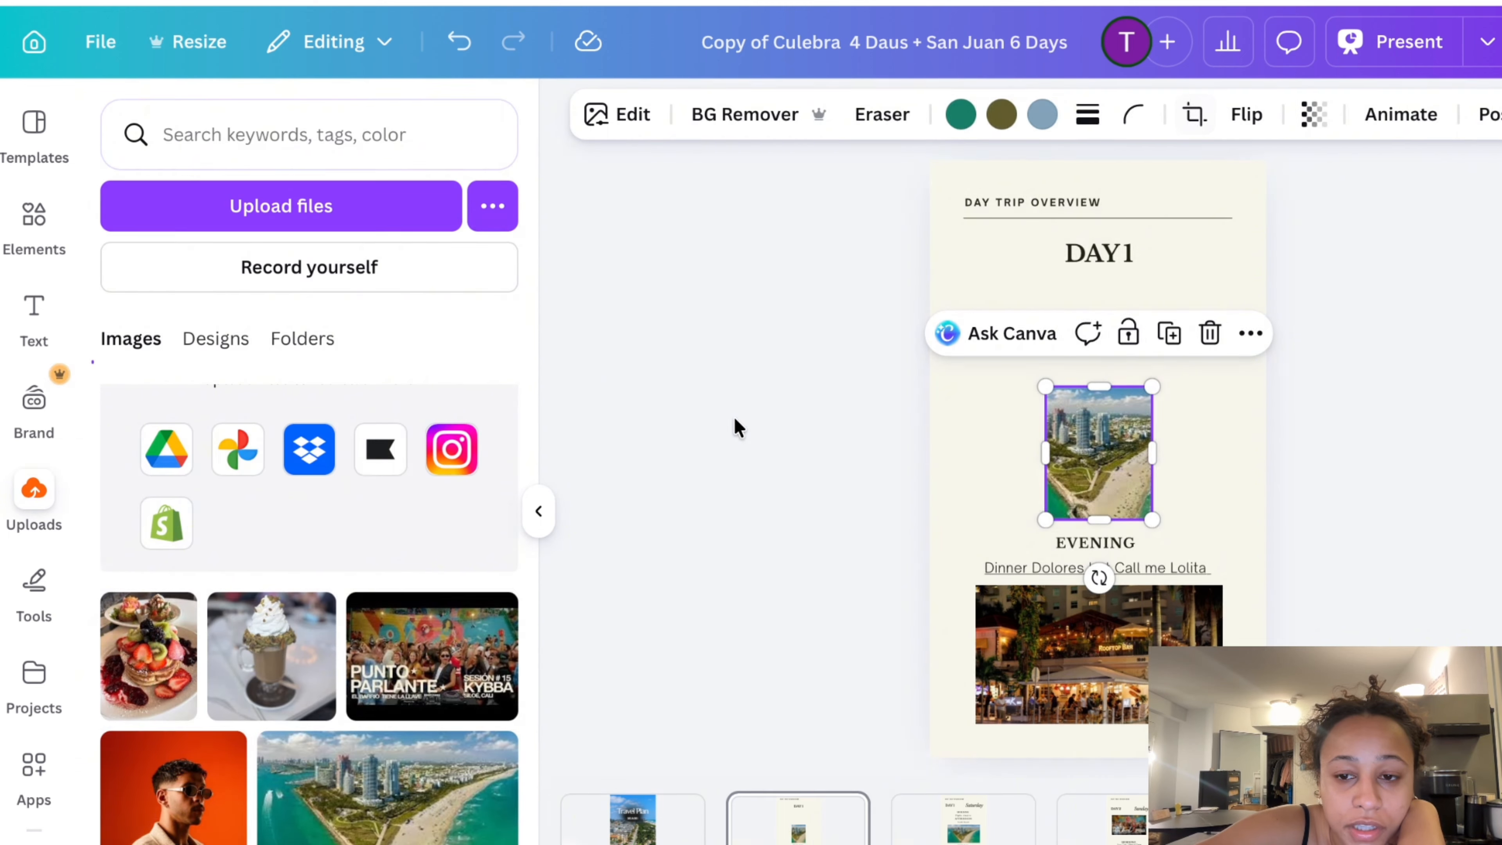
drag(1147, 450, 1067, 374)
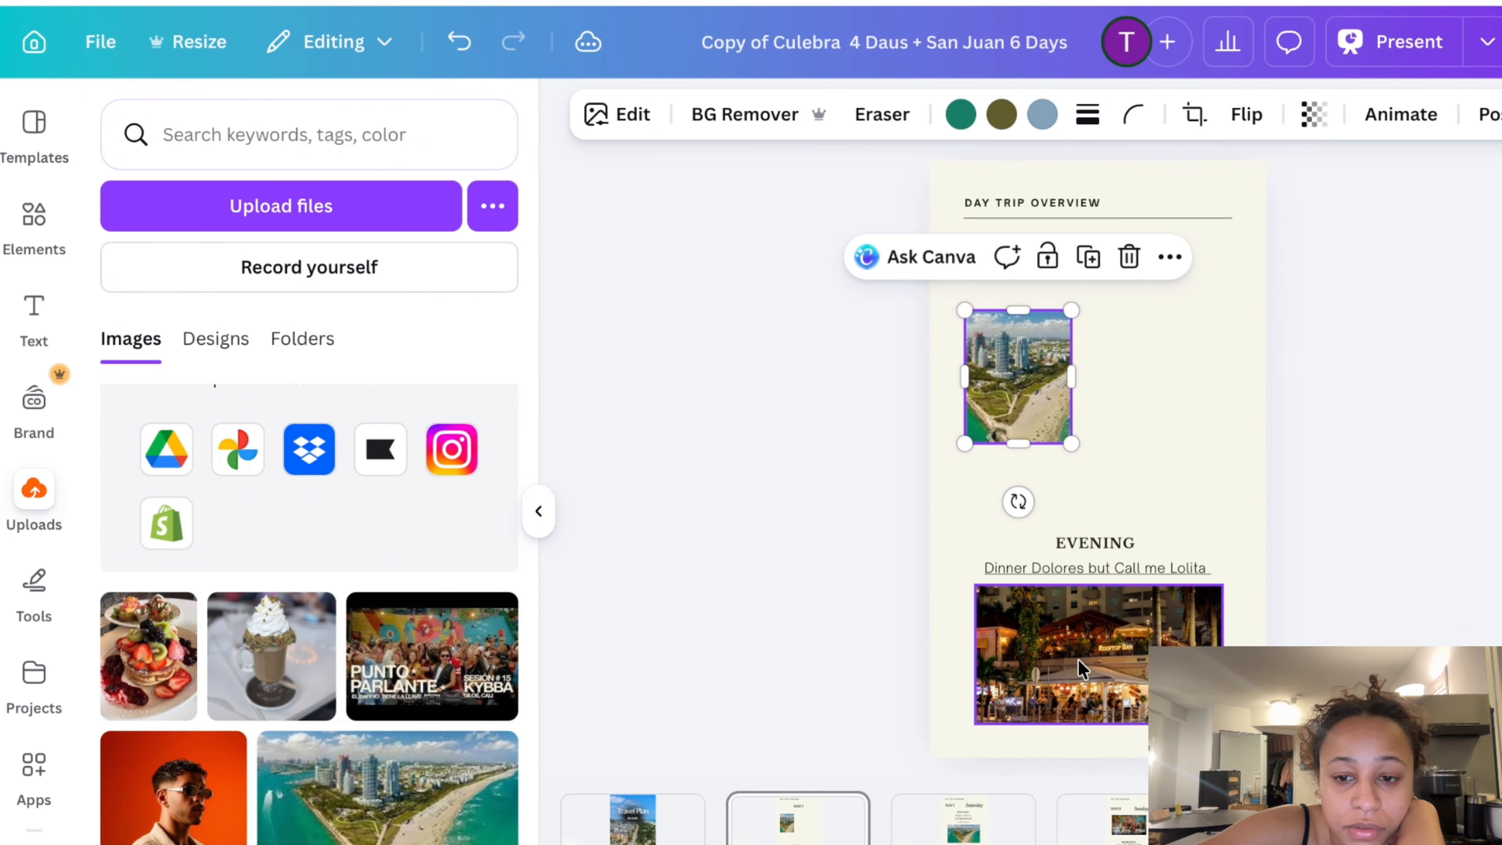
Crop the restaurant photo to a portrait aspect ratio and place it to the right of the beach photo
click(1082, 689)
click(618, 122)
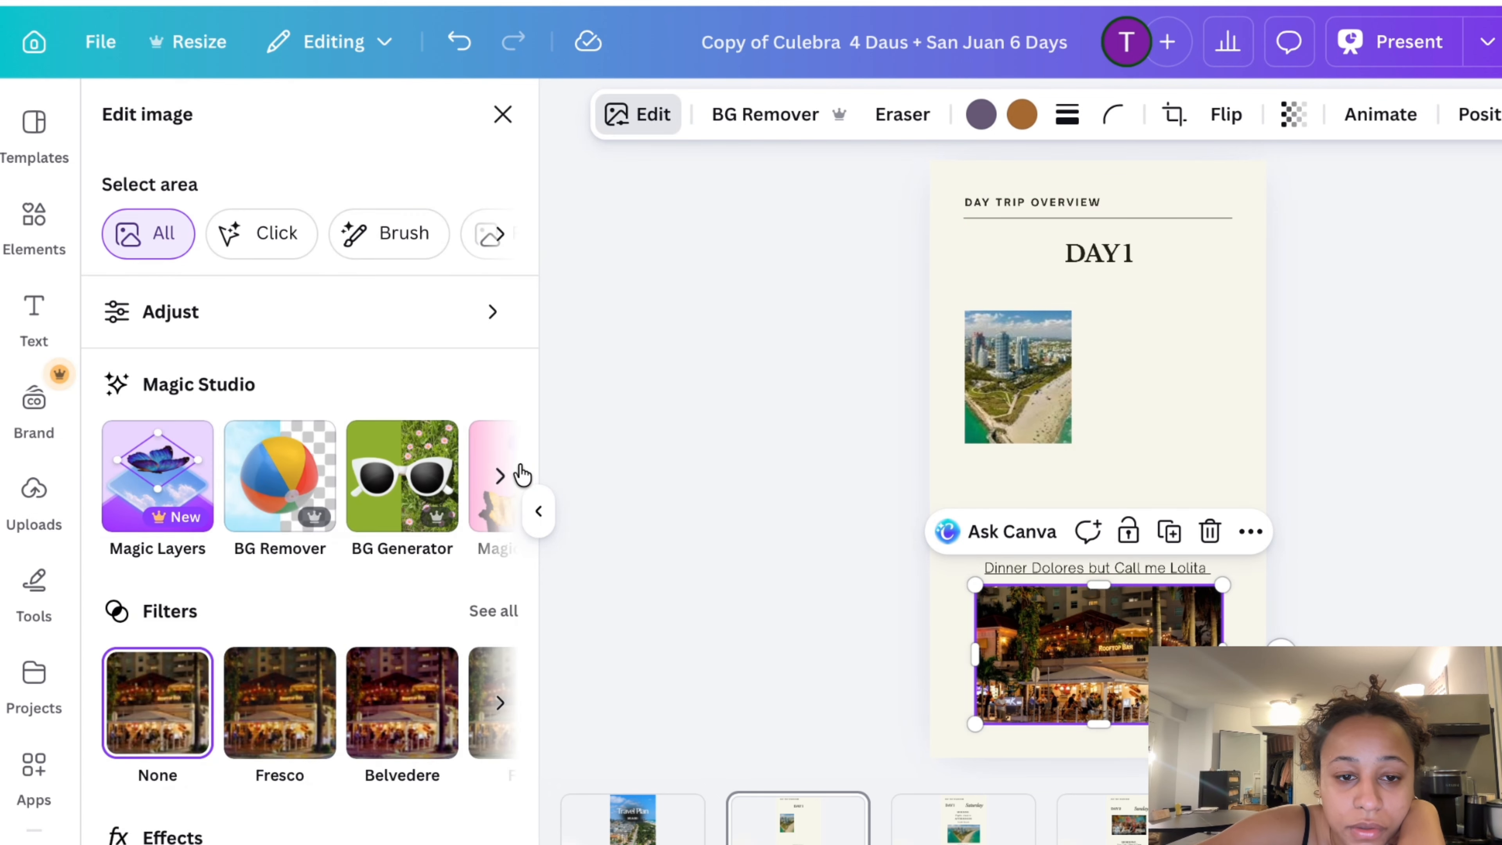
double_click(1085, 654)
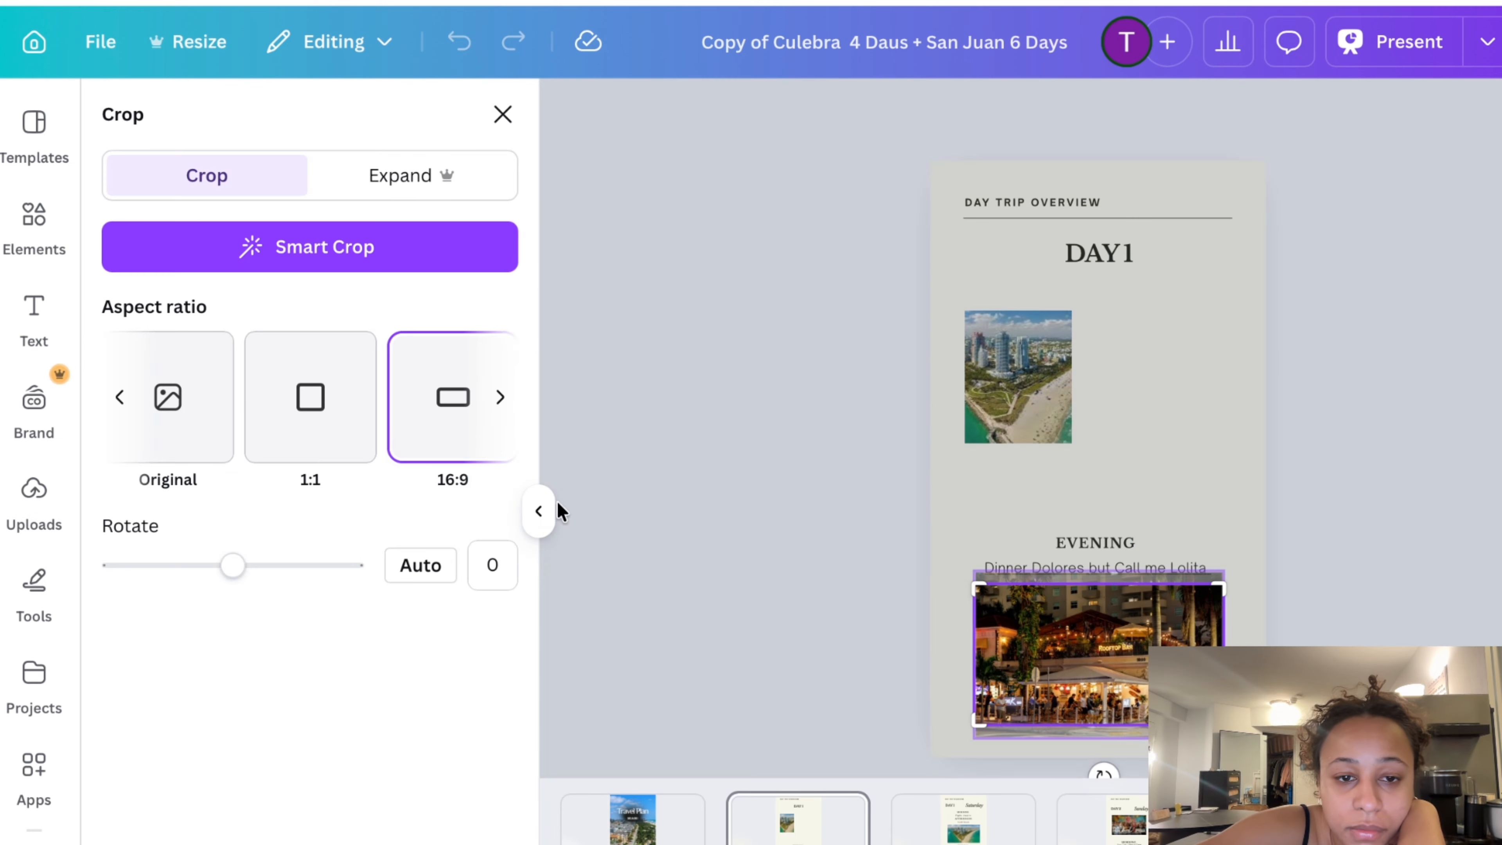
click(504, 392)
click(502, 392)
click(309, 396)
click(884, 577)
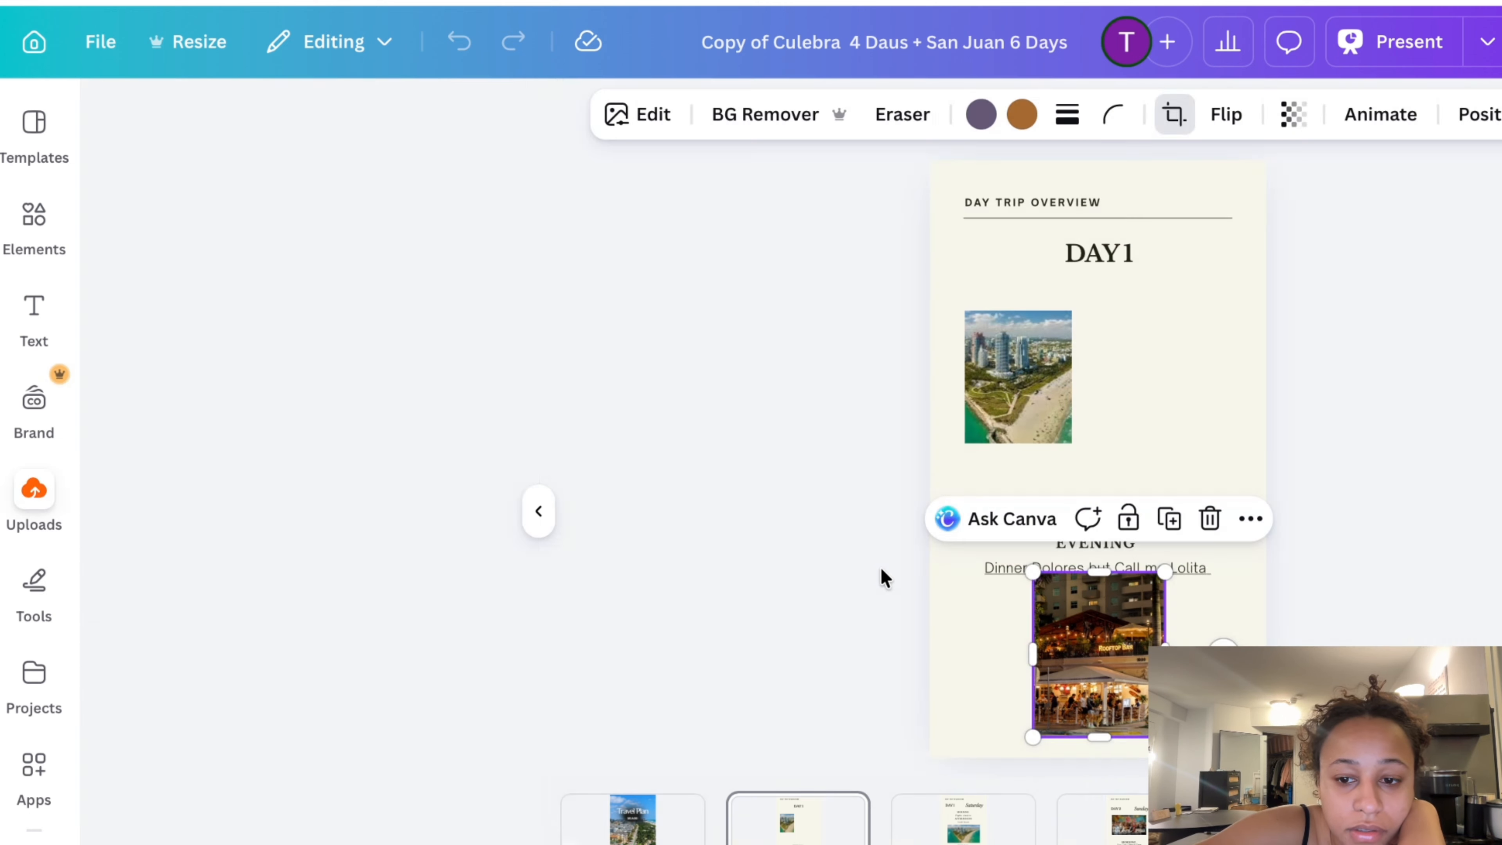
drag(1126, 668, 1186, 404)
Enlarge the beach photo to match the restaurant photo's size and align it with a small gap between them
click(1024, 372)
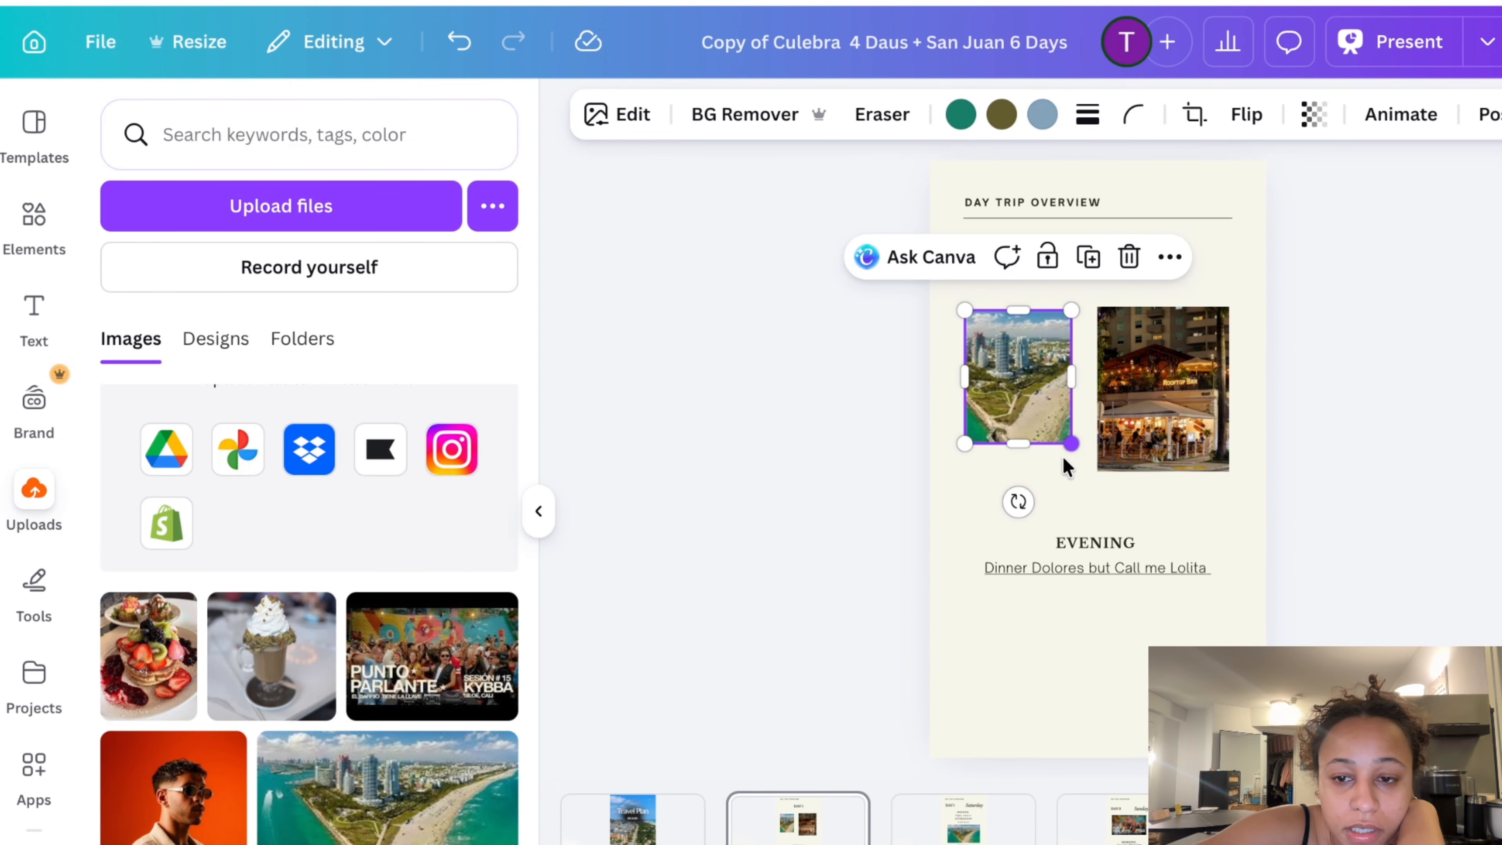
drag(1064, 459, 1062, 485)
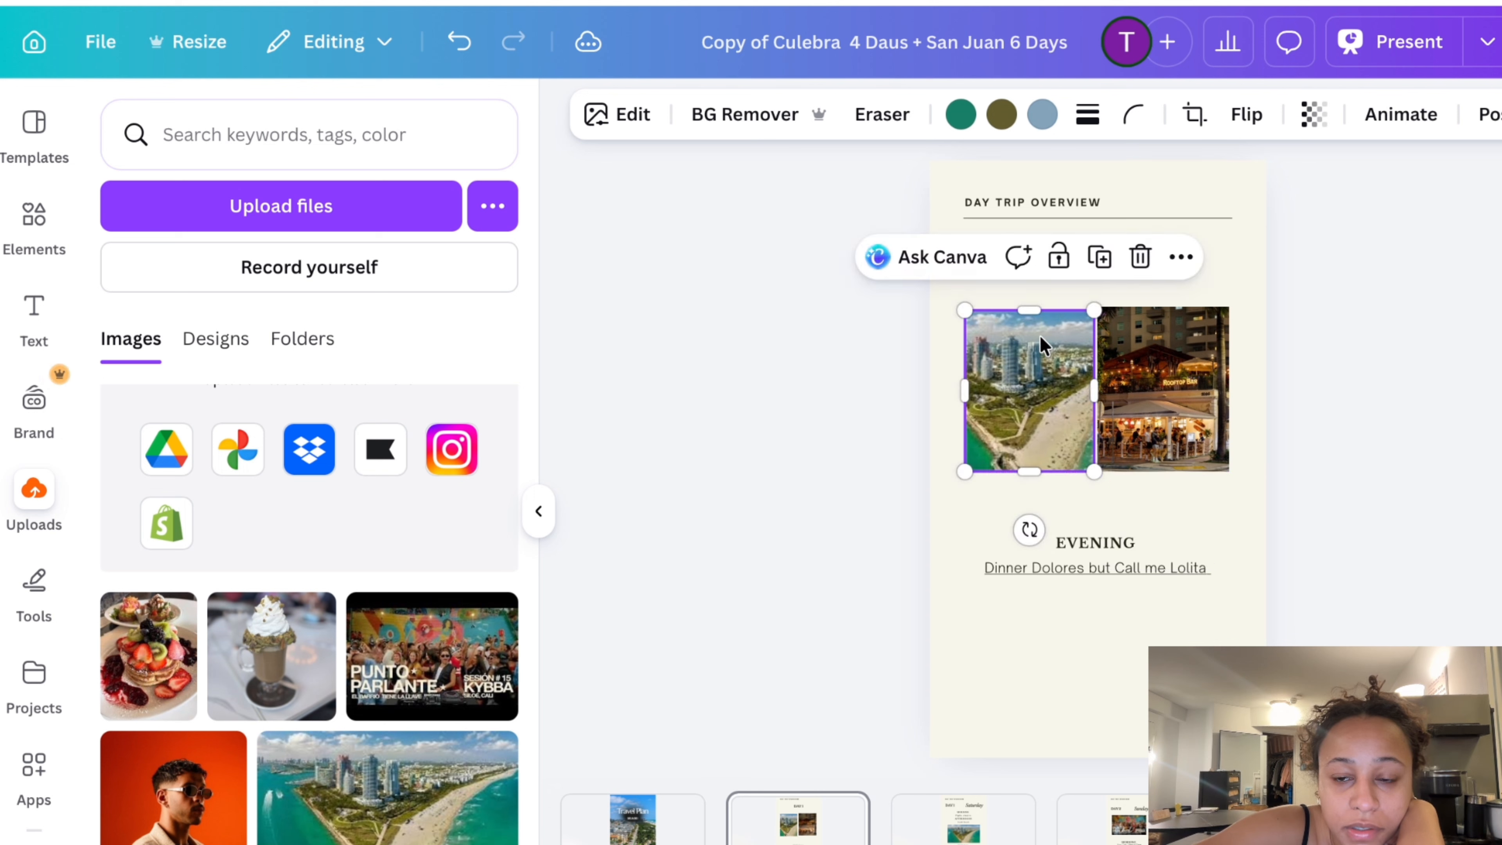
drag(1041, 343, 1030, 335)
click(847, 500)
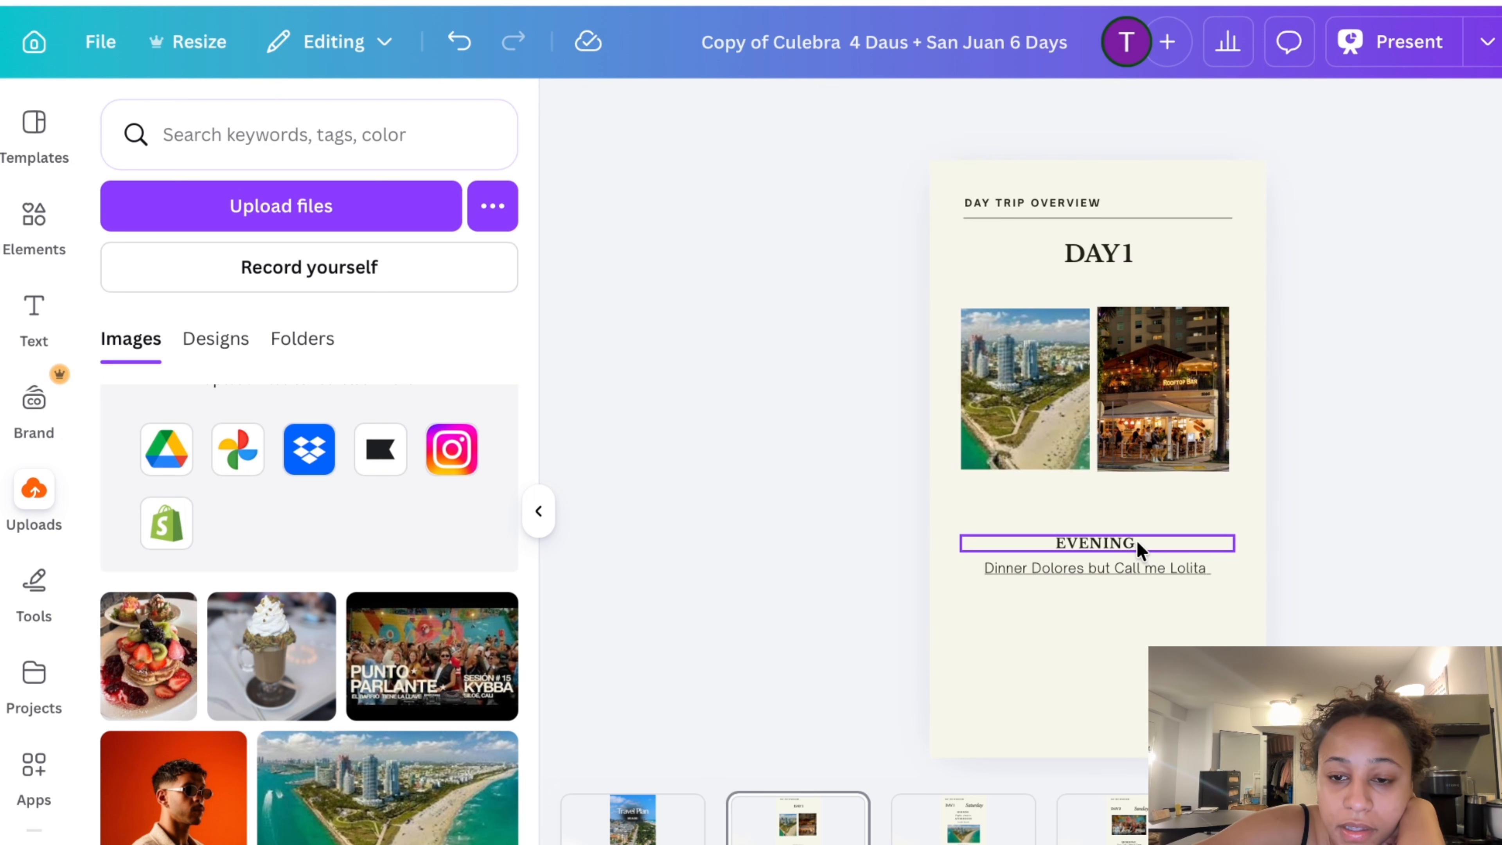
Delete the EVENING heading and move the dinner line up closer to the two photos
drag(1137, 541, 1133, 519)
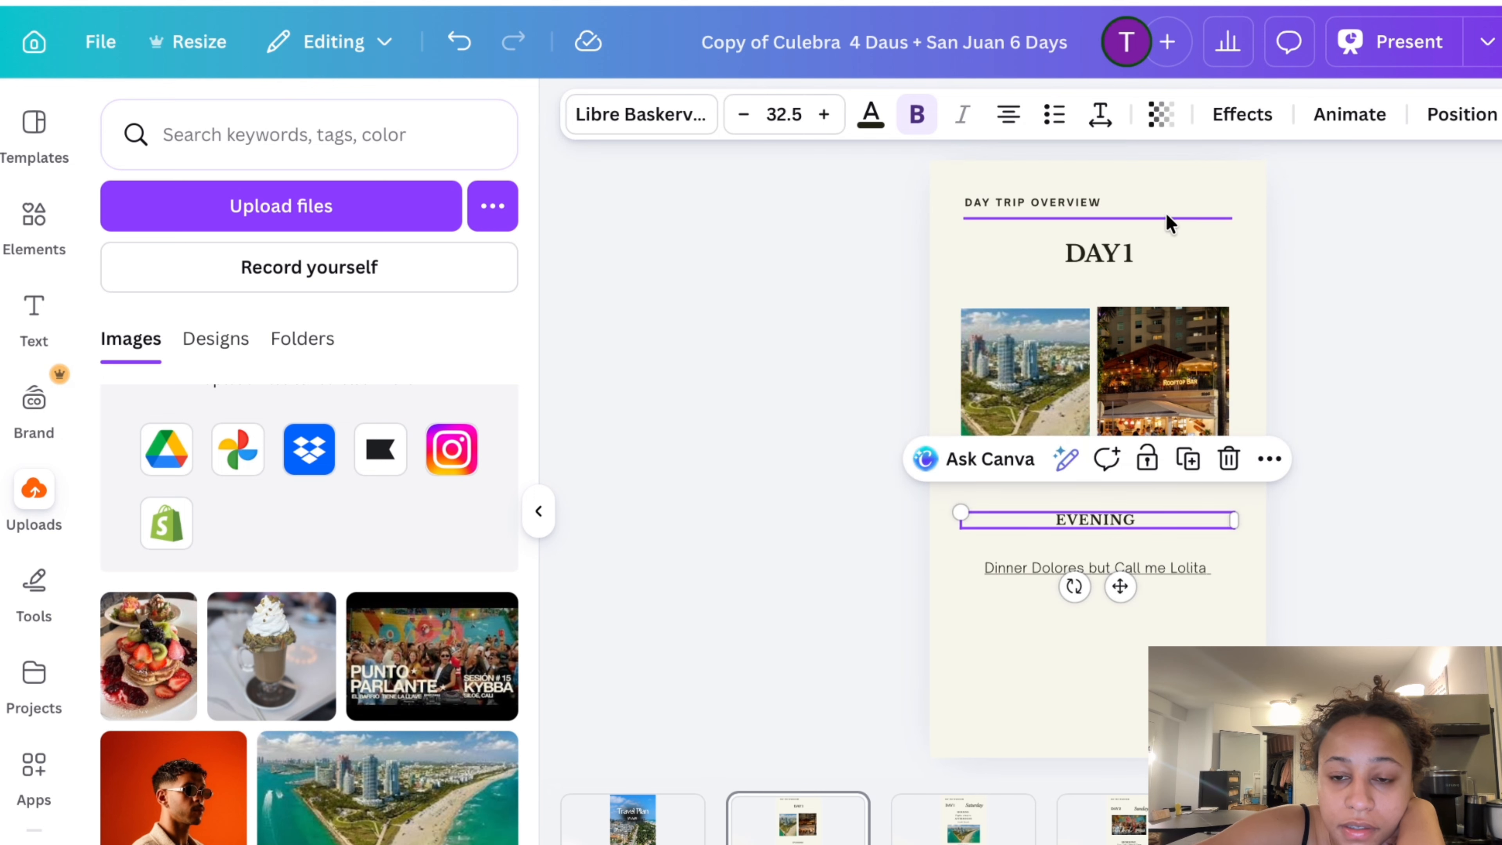
key(Delete)
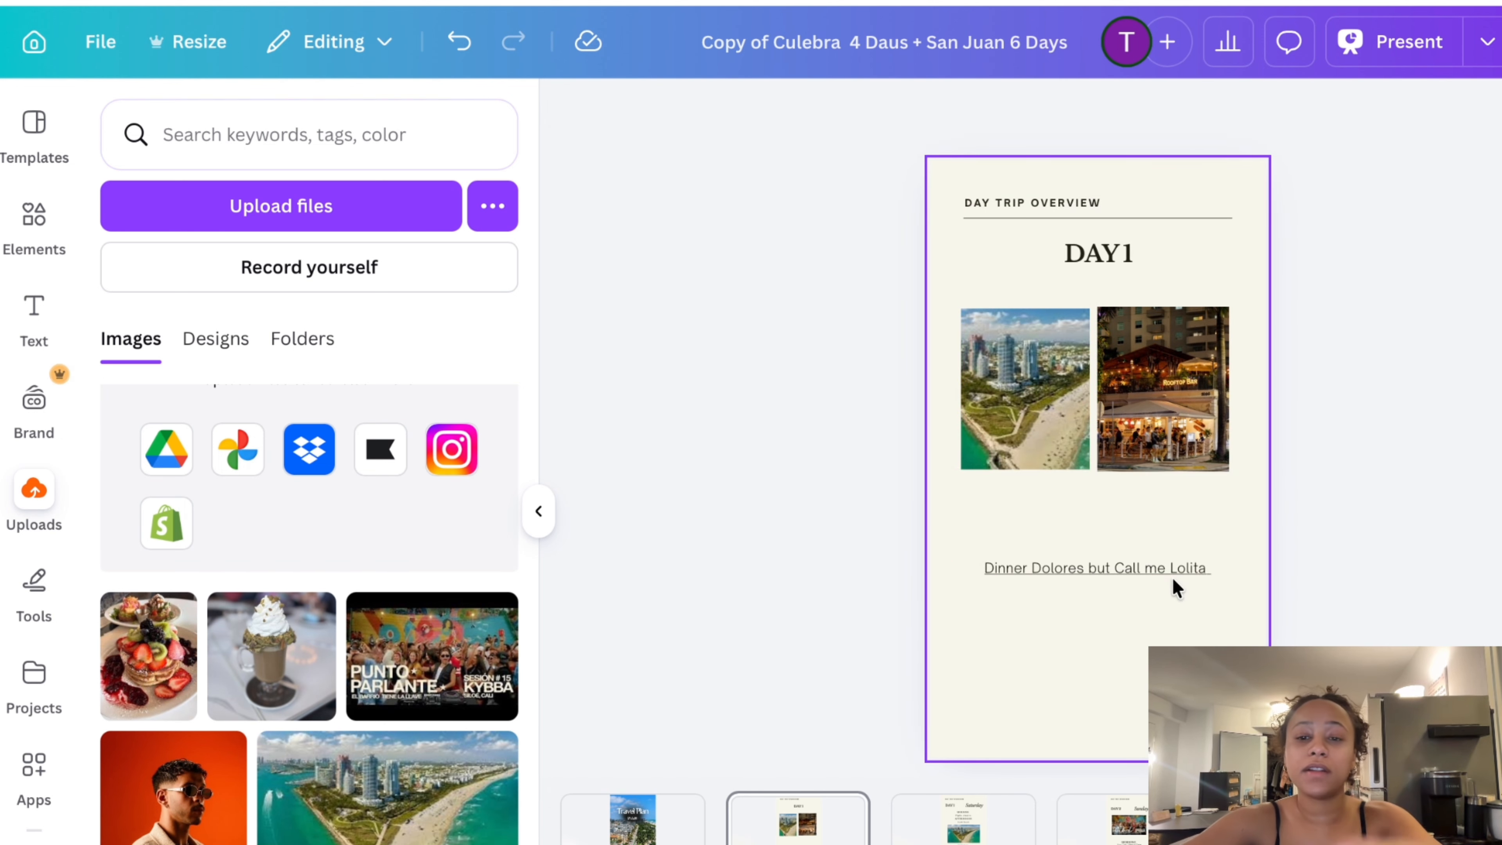
click(1115, 571)
drag(1116, 571, 1115, 524)
Compare with the original Day 1 page, and on the shortened page move the heading, photos and dinner line down together
click(979, 837)
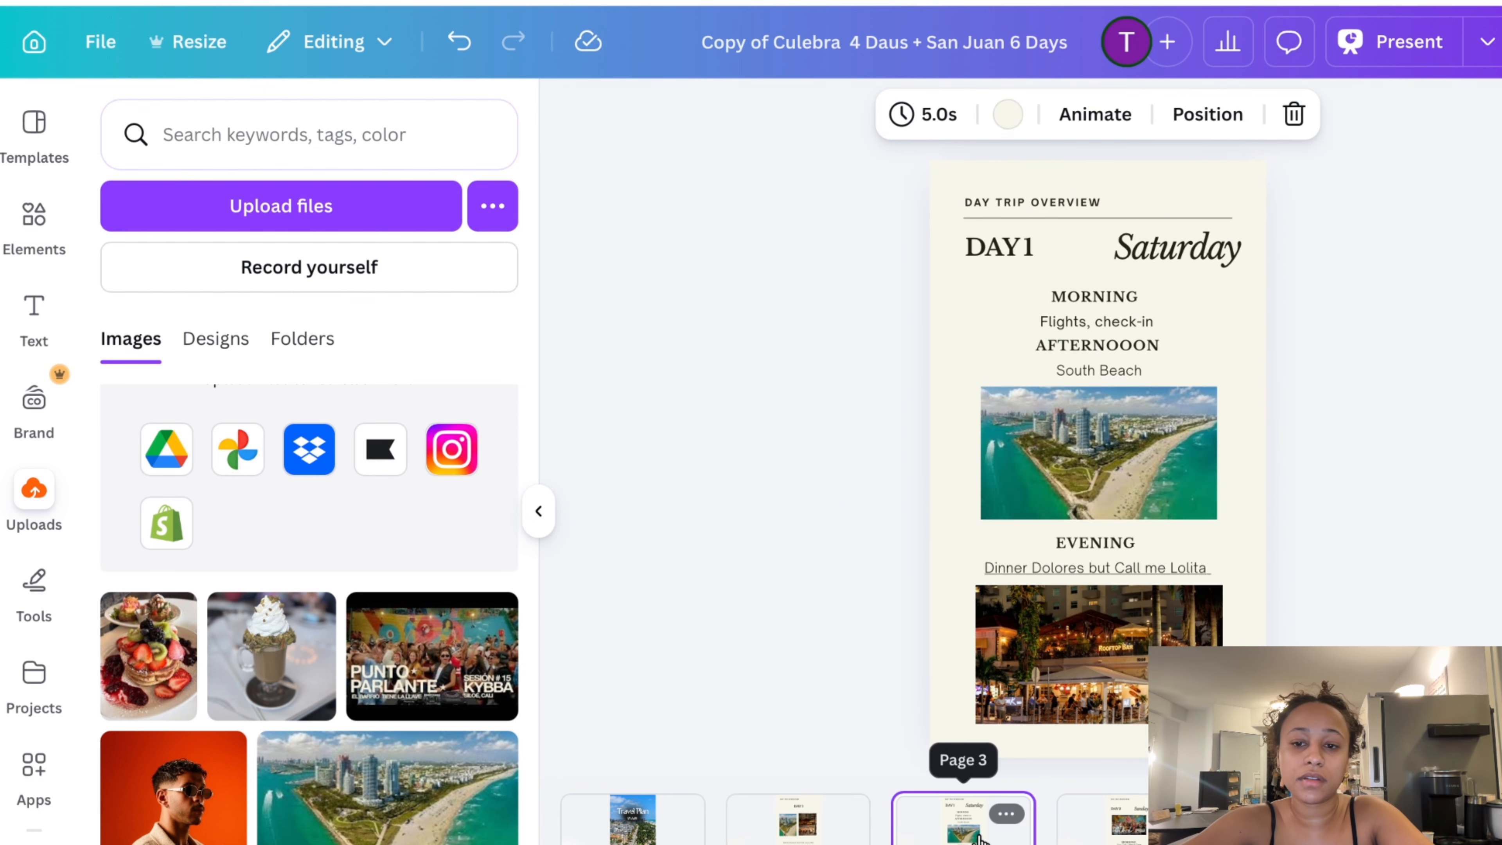
click(798, 823)
drag(1132, 622, 1067, 260)
drag(1069, 329, 1069, 408)
click(1167, 605)
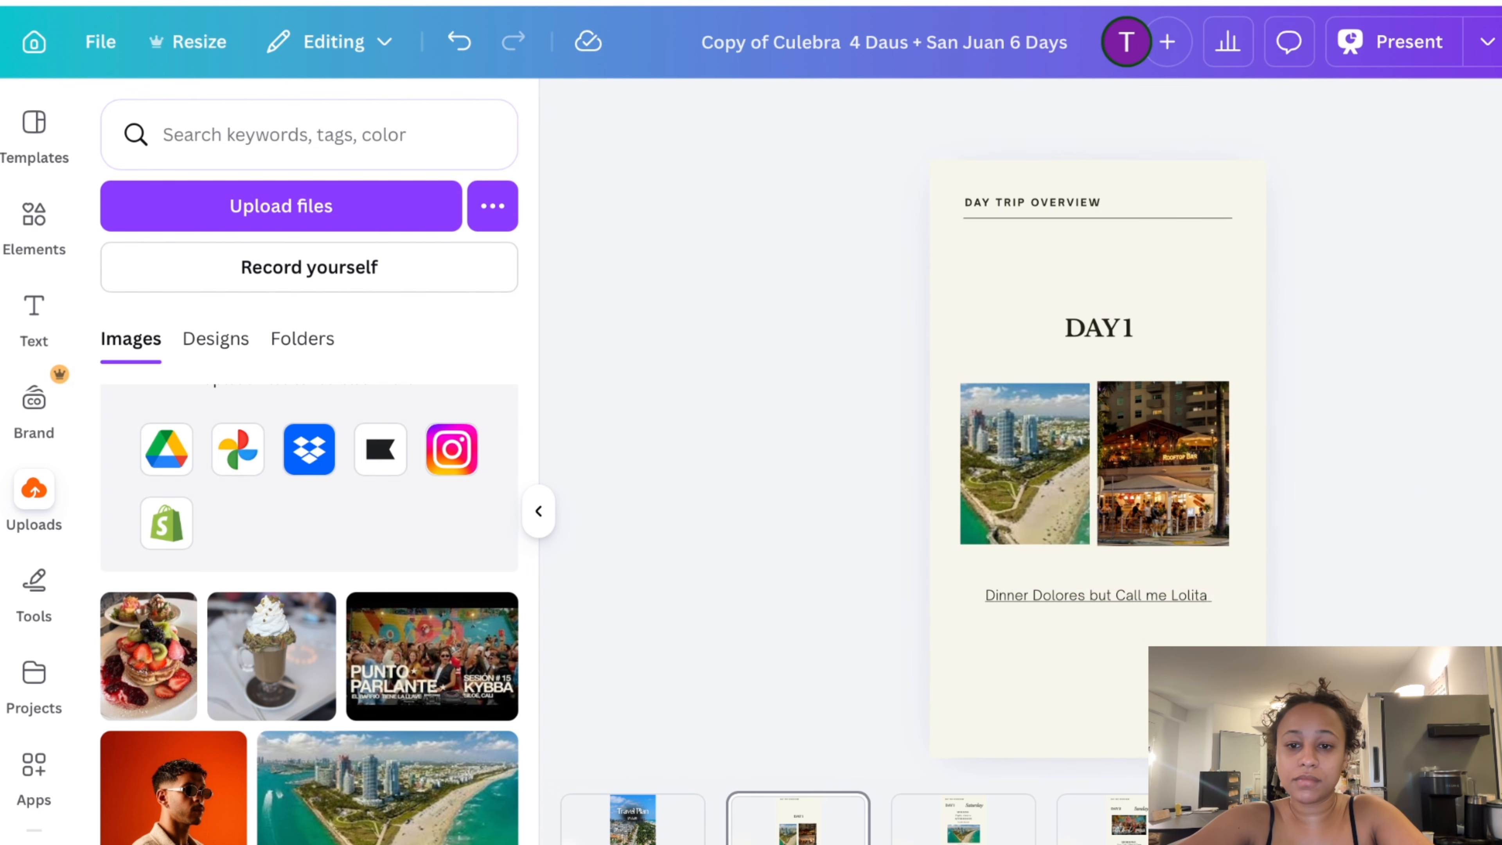
Replace the dinner line below the photos with "Arrive, check into hotel relaxationat the beach,"
double_click(1164, 596)
key(BackSpace)
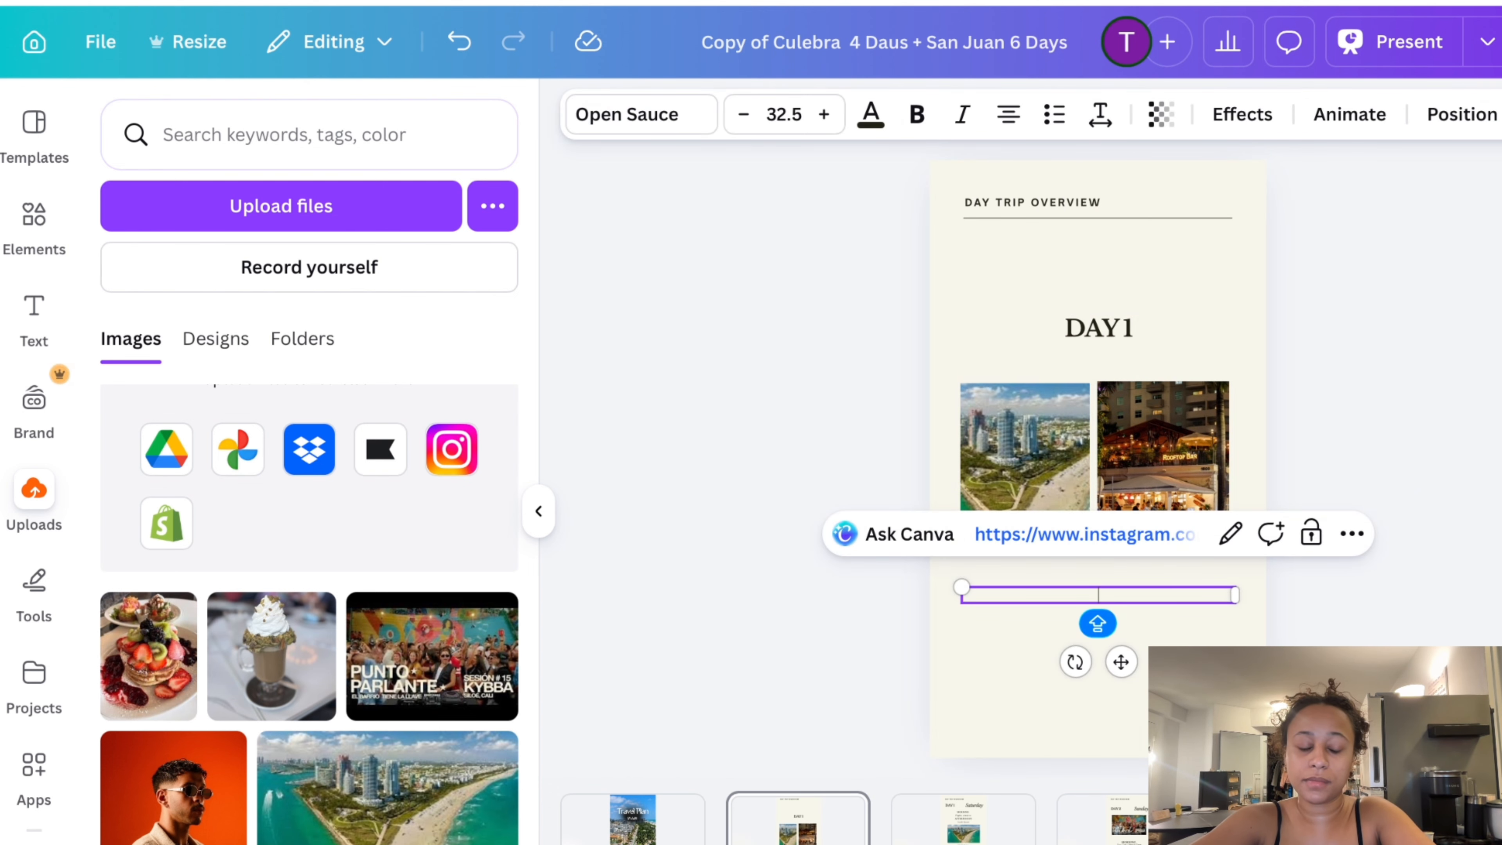
text(Arrive, check into)
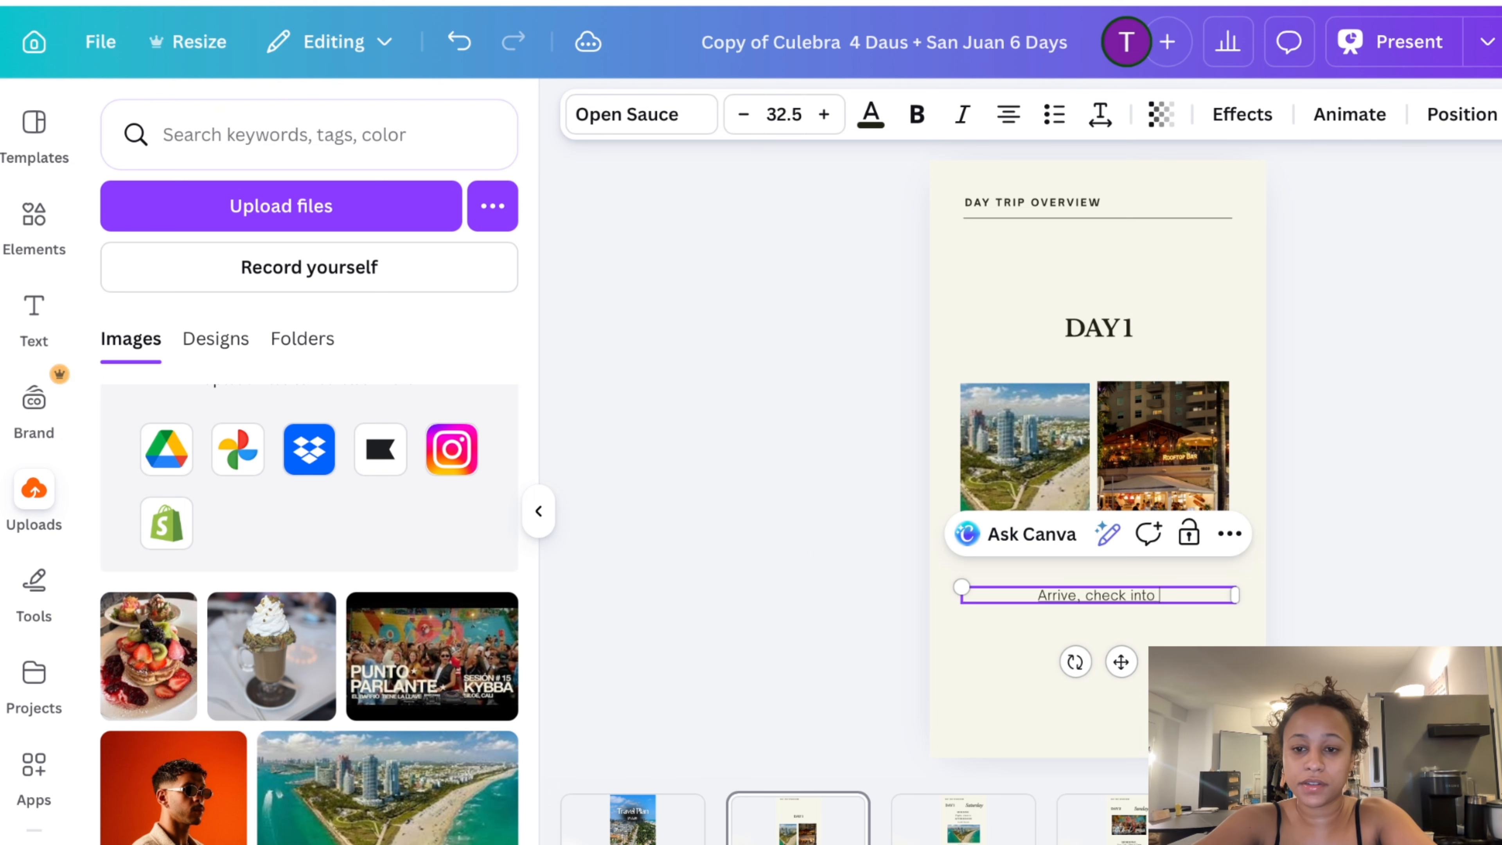
text( hotel re)
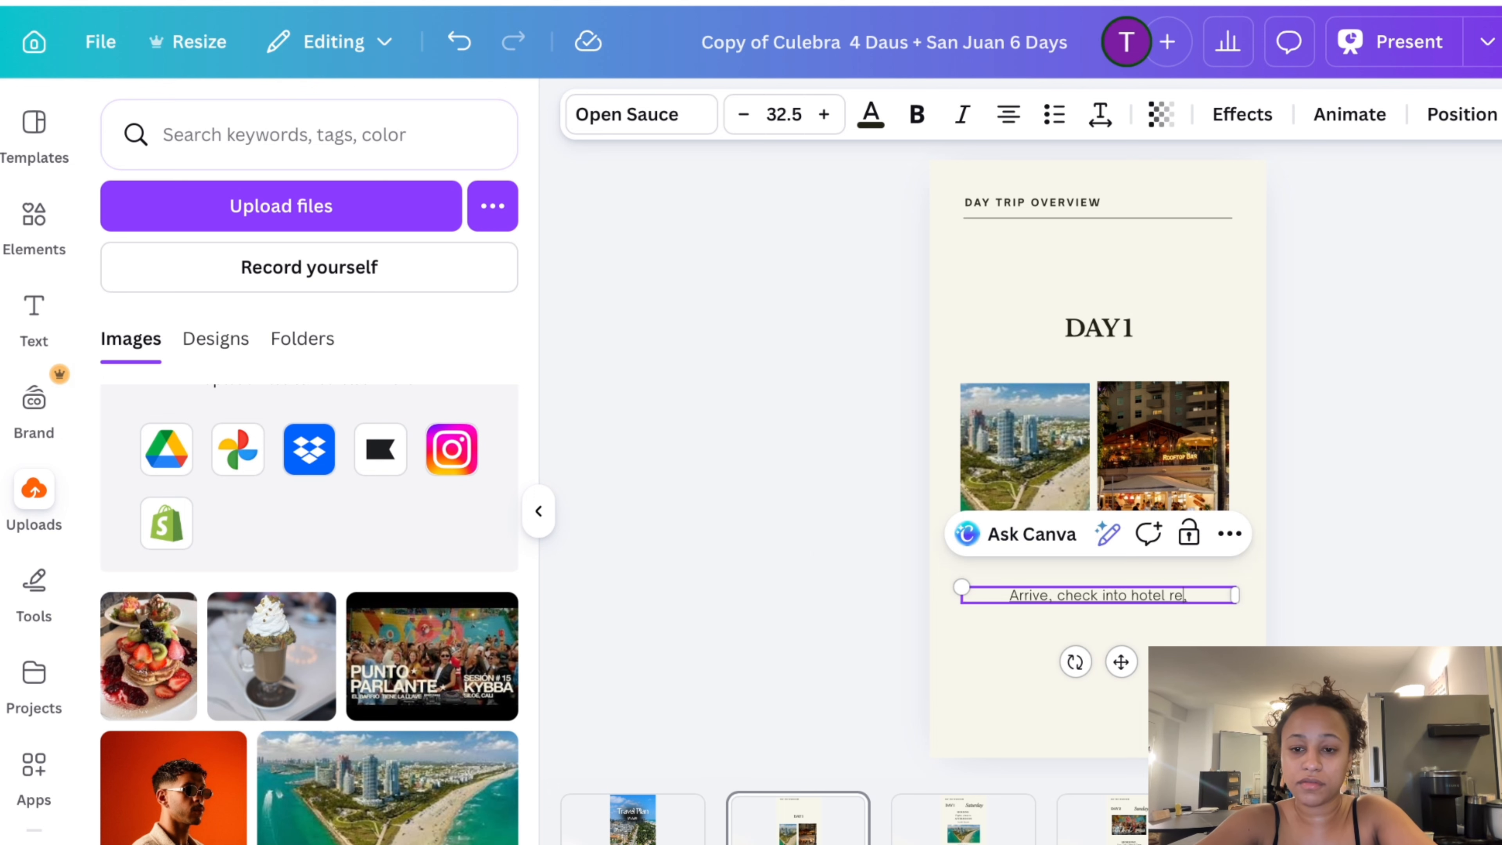
text(lax)
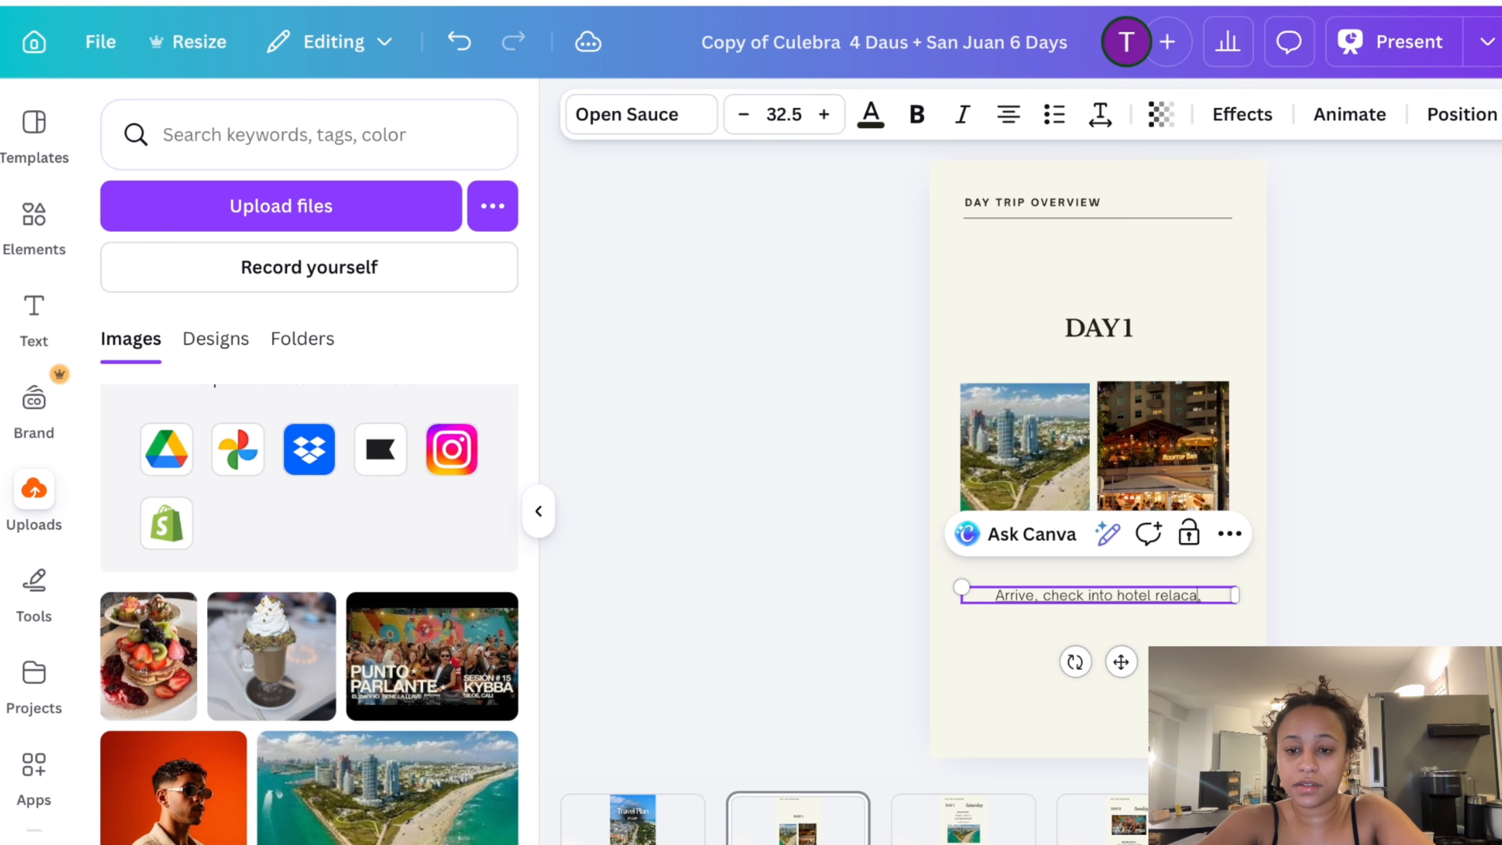
key(BackSpace)
key(BackSpace)
text(x)
key(BackSpace)
text(axationat the be)
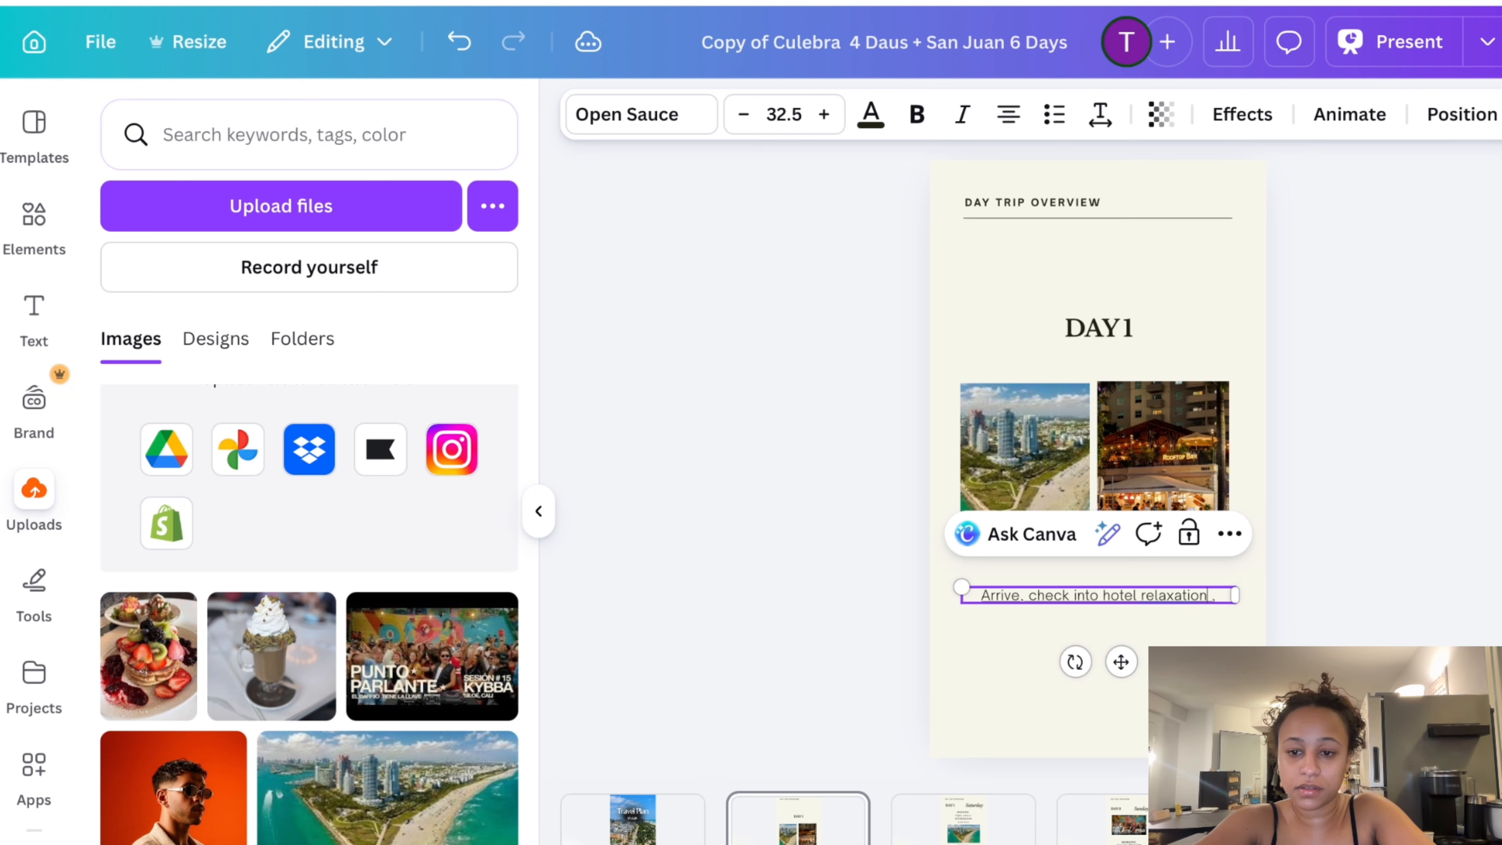
text(ach,)
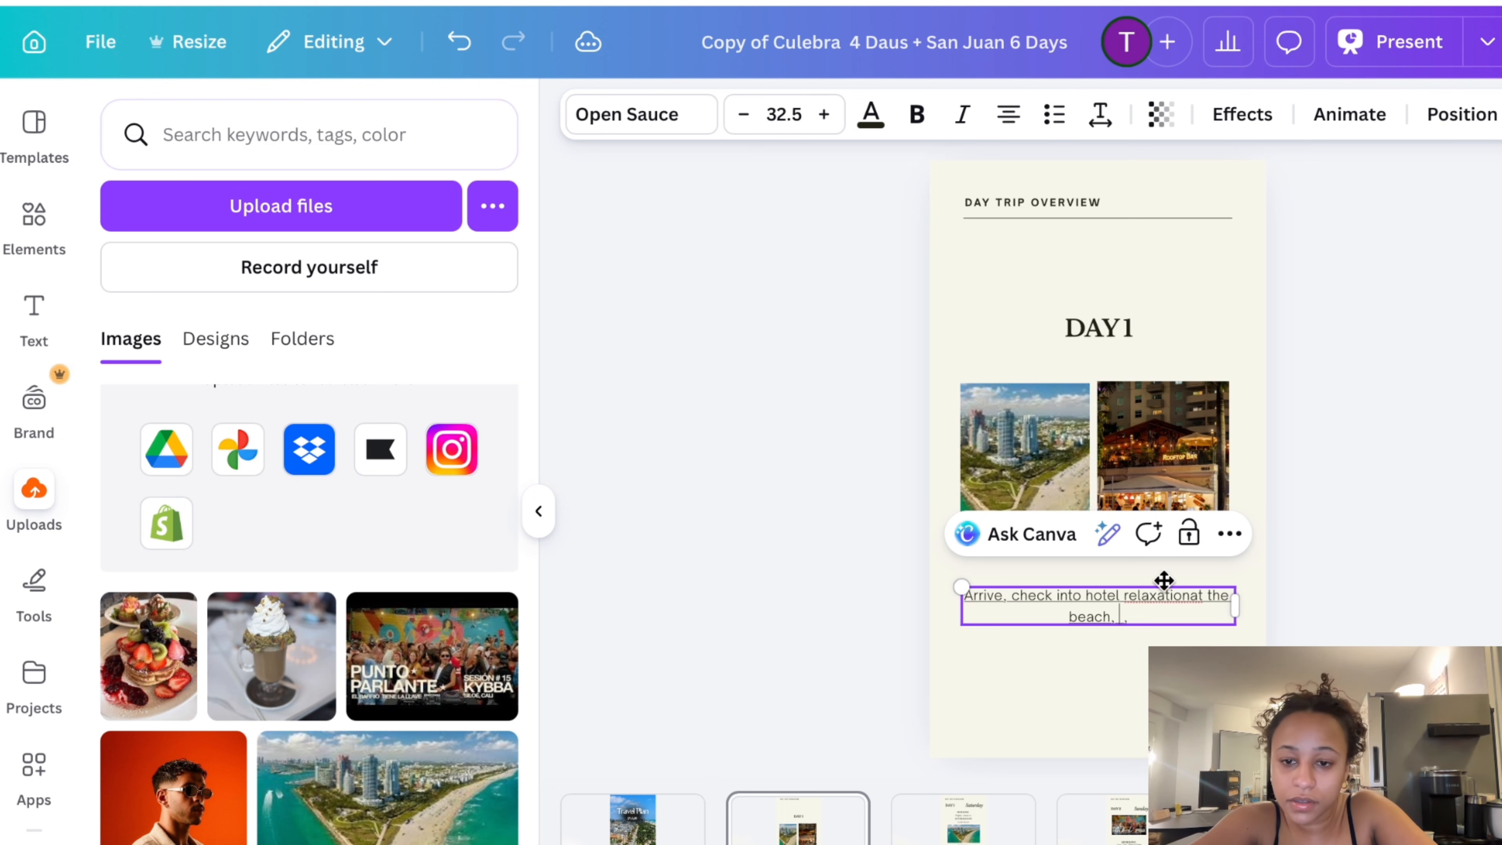
drag(1127, 616, 953, 565)
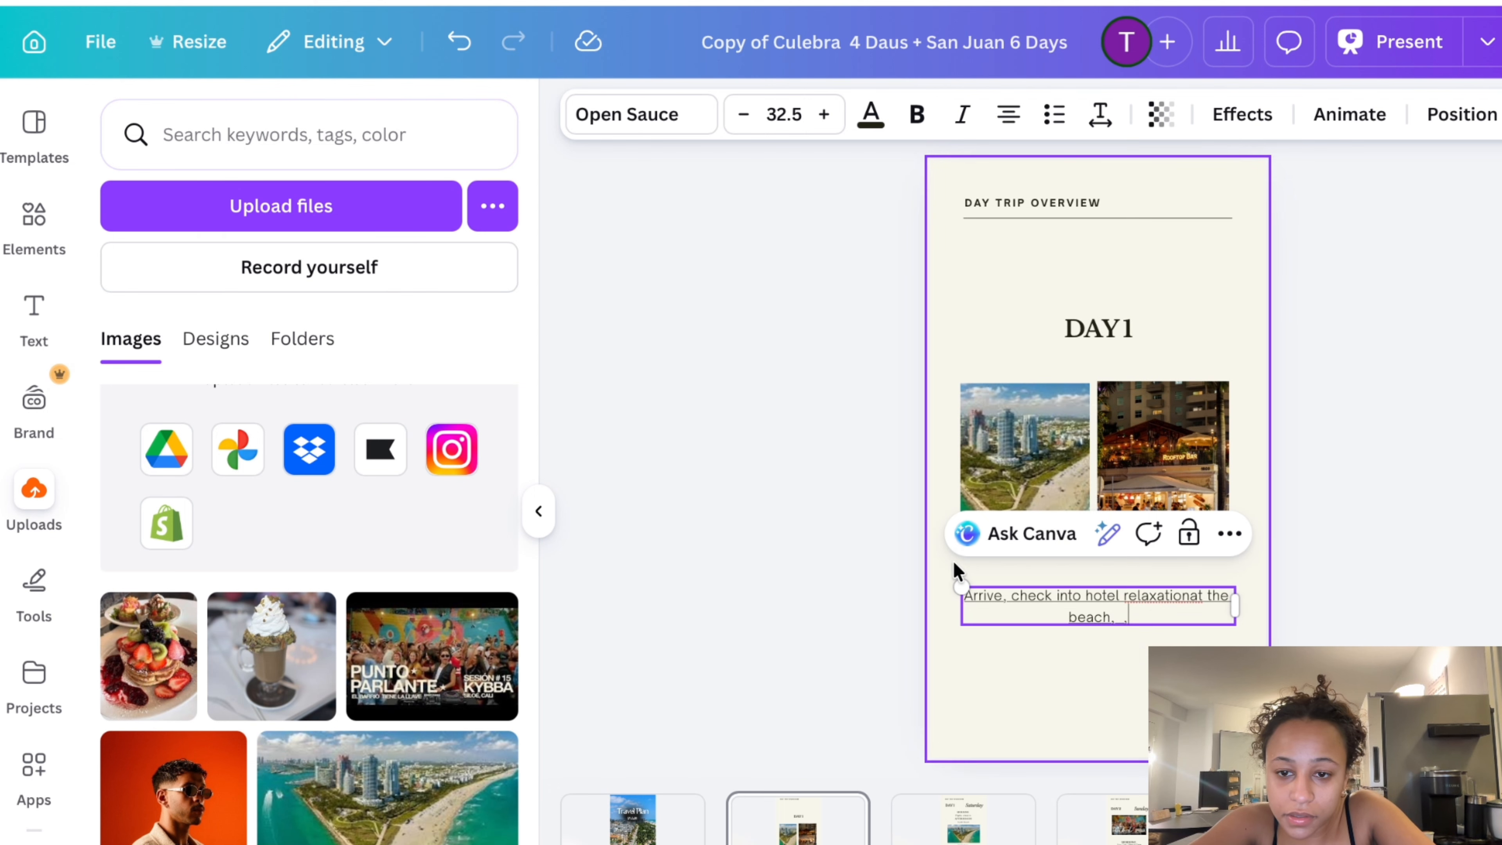
drag(1125, 618, 1007, 589)
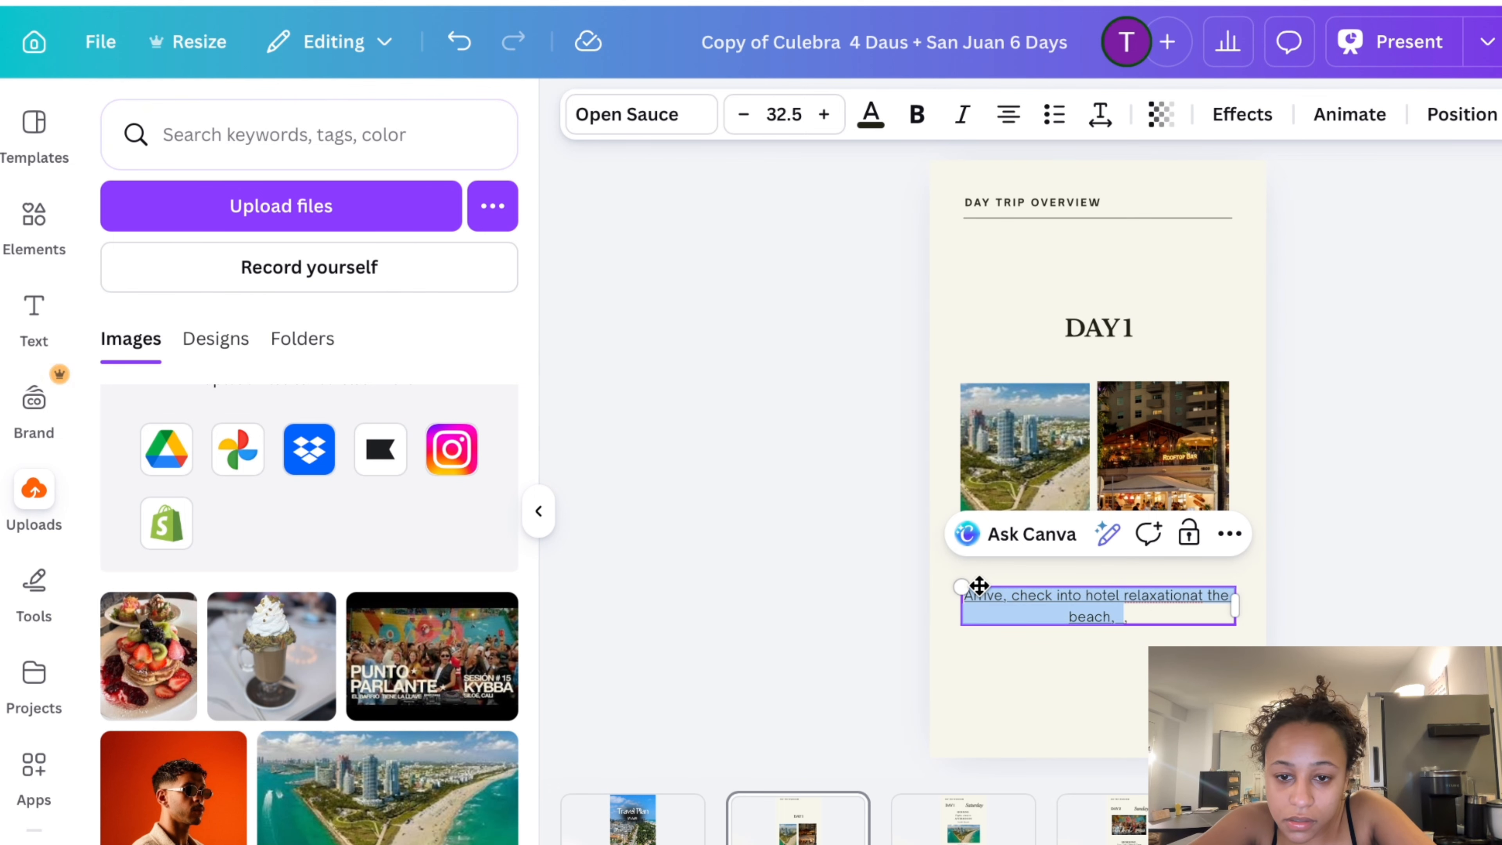
click(1127, 533)
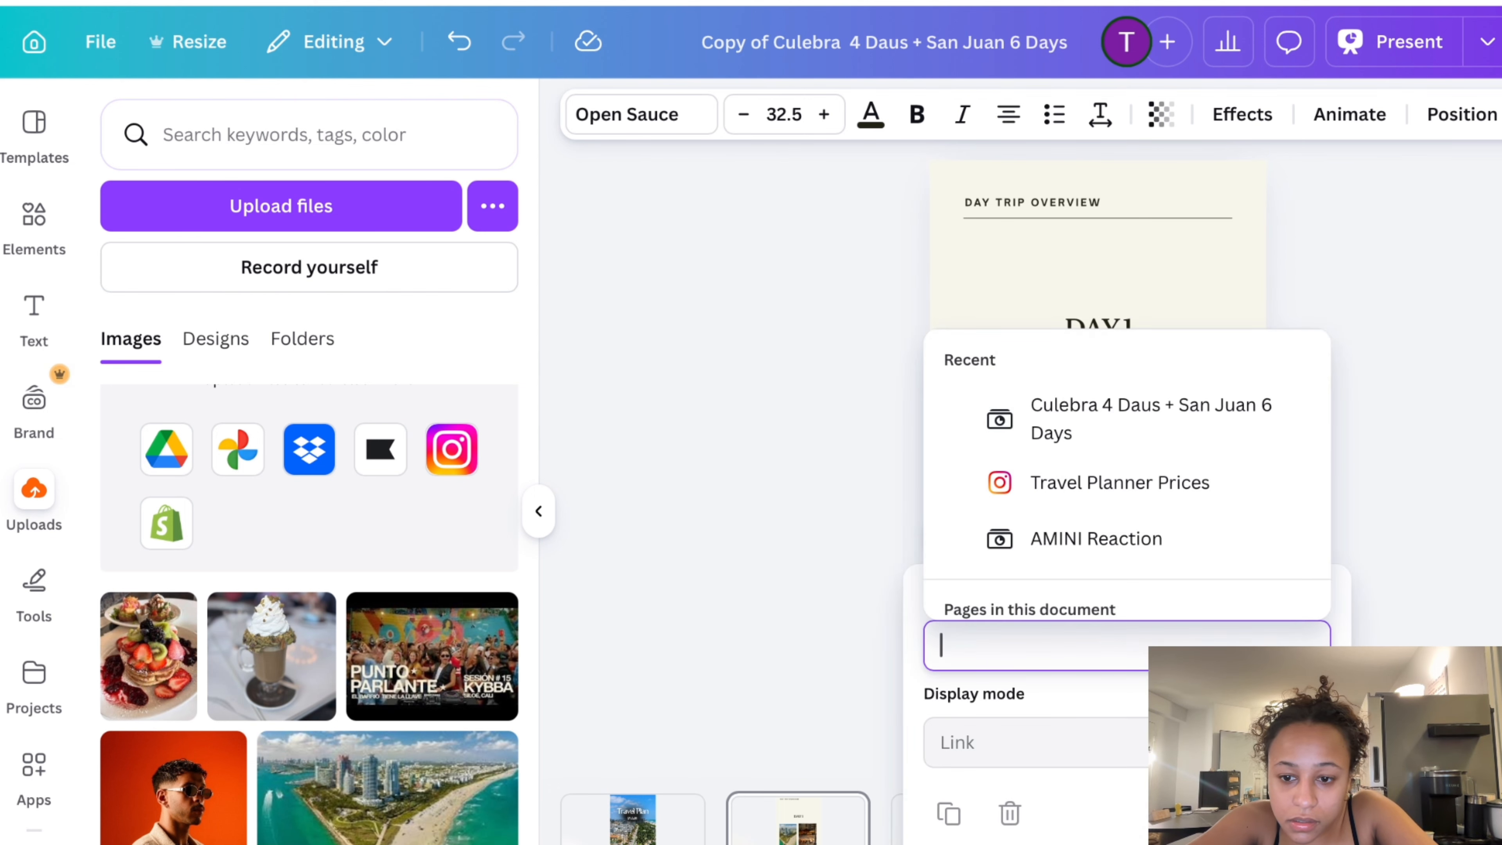
click(1355, 523)
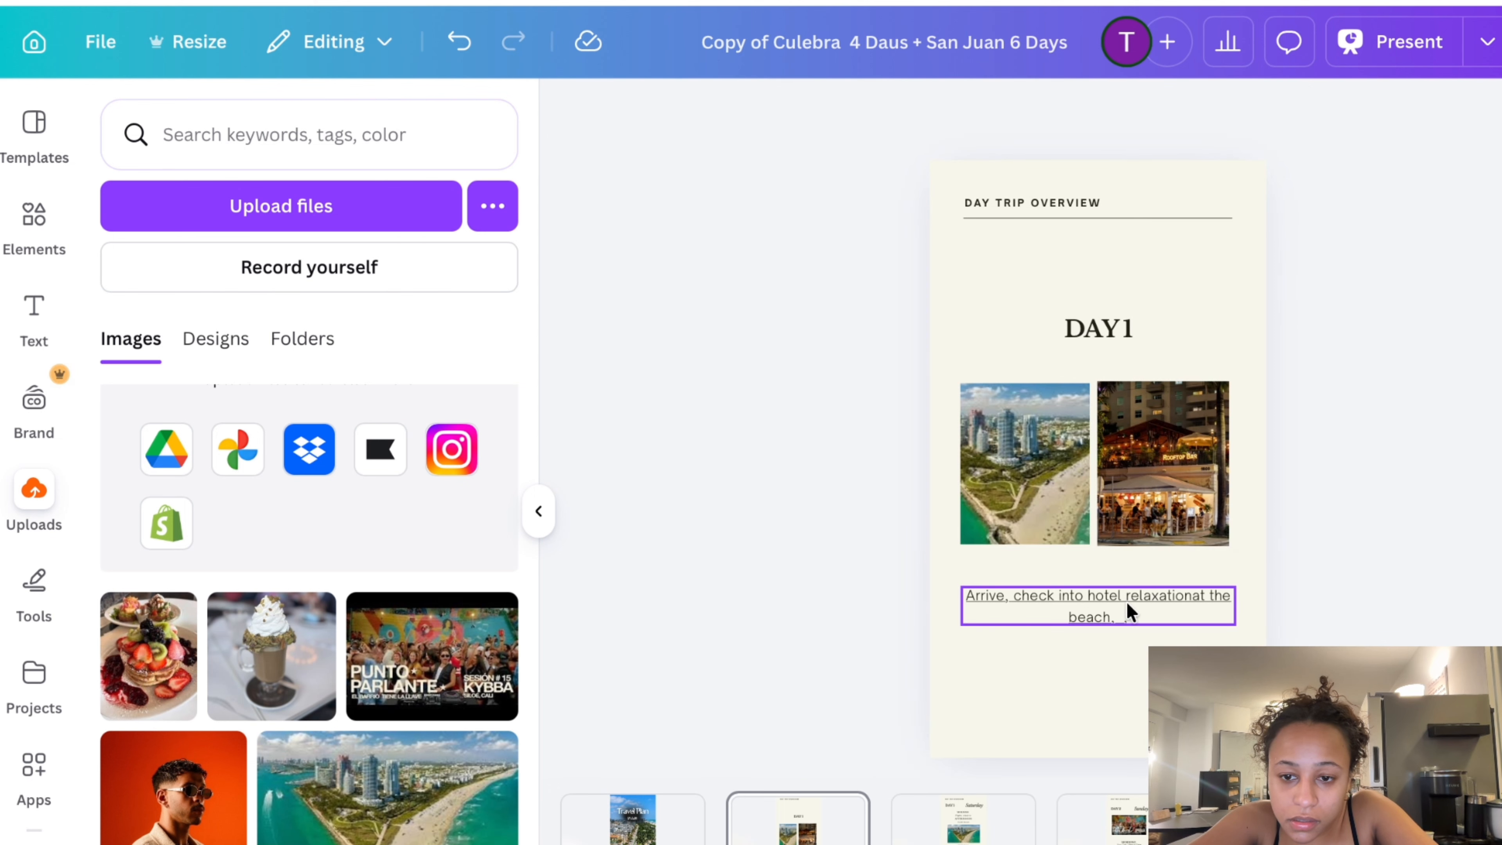
Remove the underline from the whole description below the Day 1 photos
double_click(1120, 612)
key(super+u)
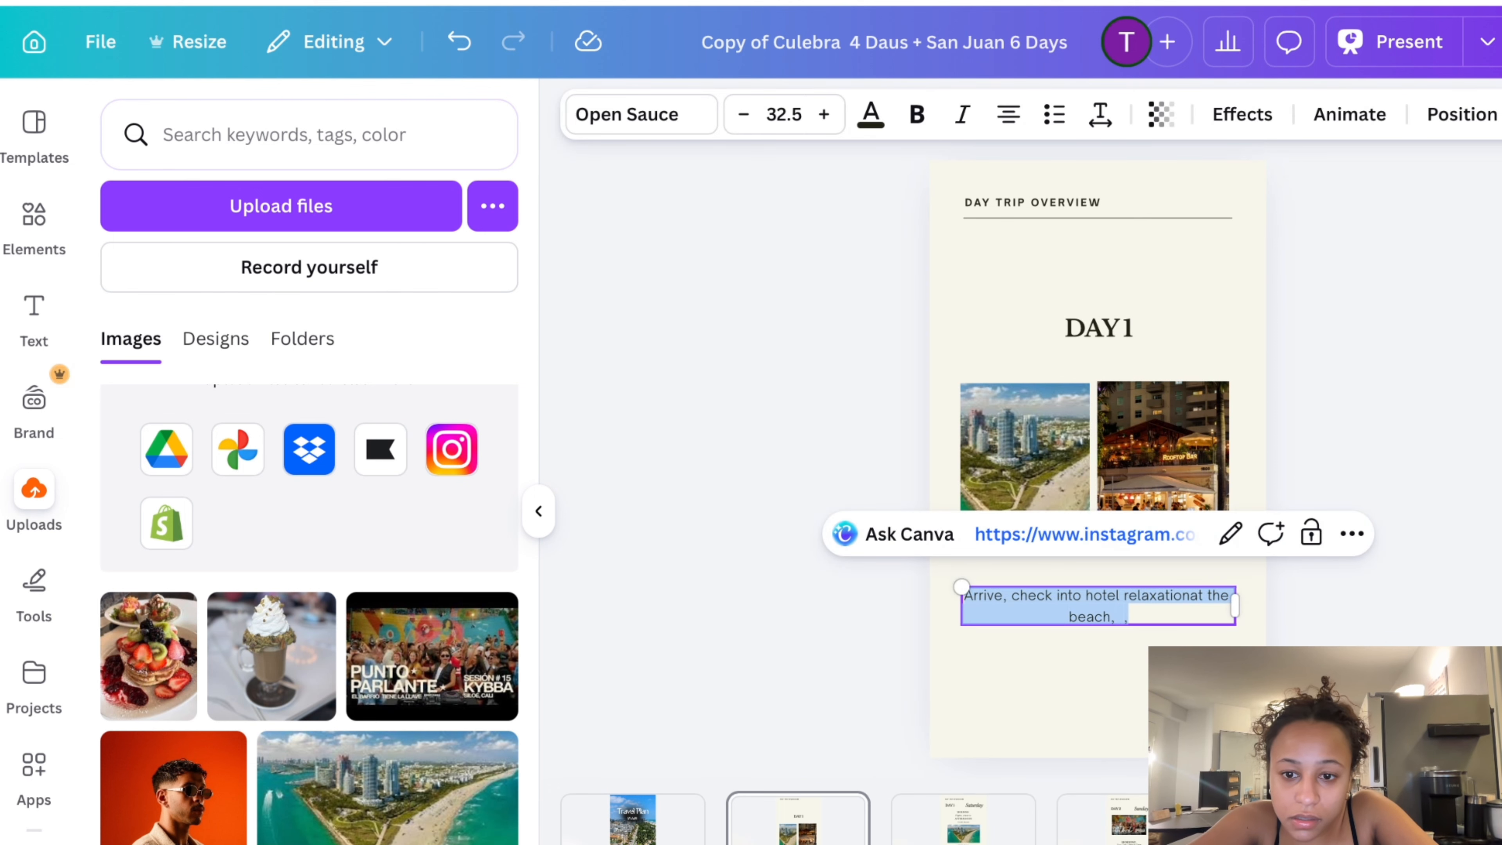
click(1274, 608)
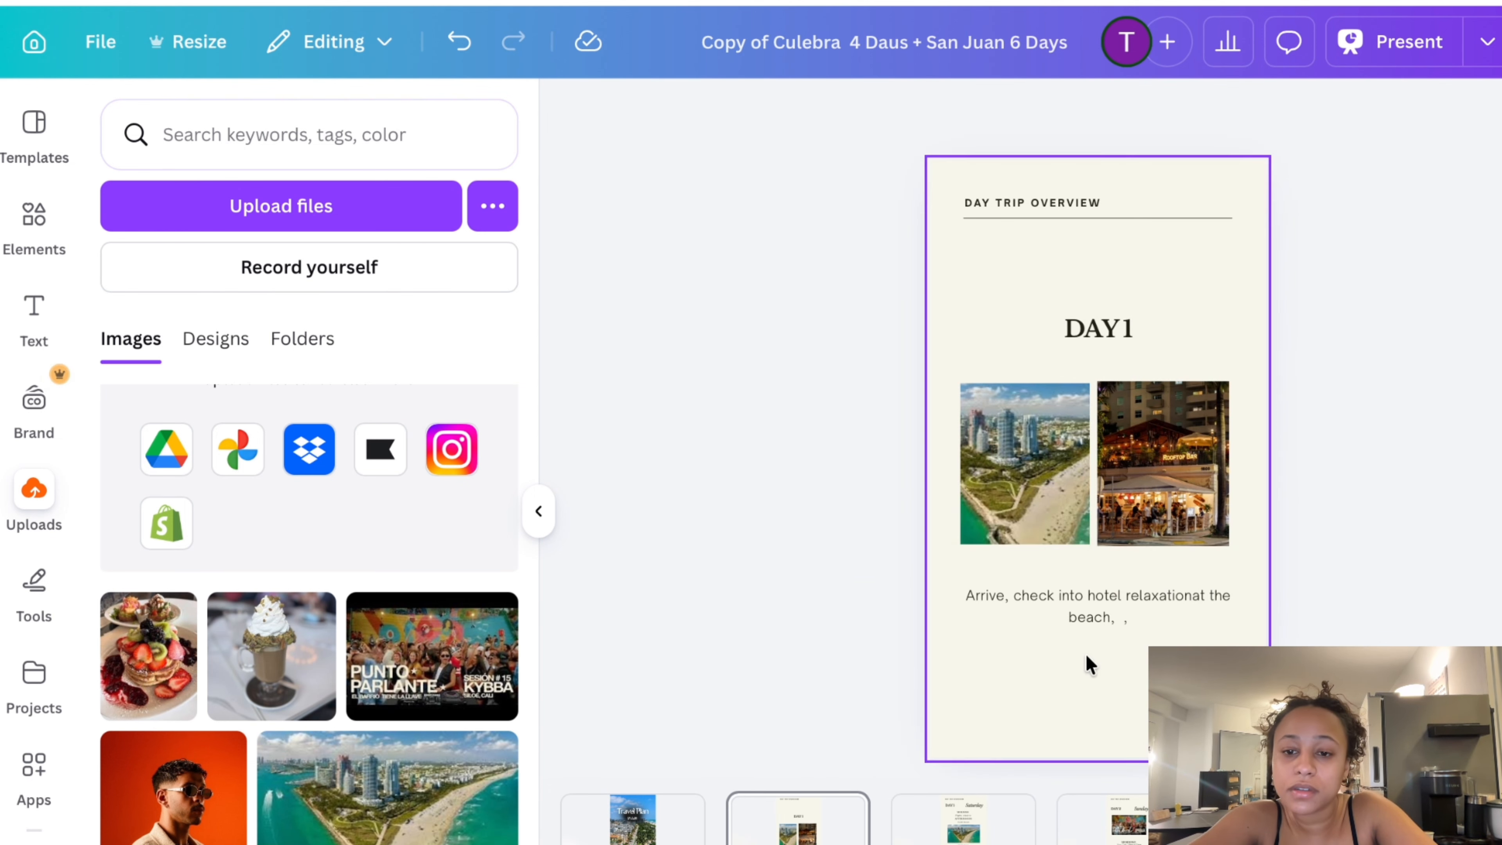
Delete the stray comma at the end of the description and correct the missing space in "relaxation at"
click(1129, 599)
click(1130, 612)
key(BackSpace)
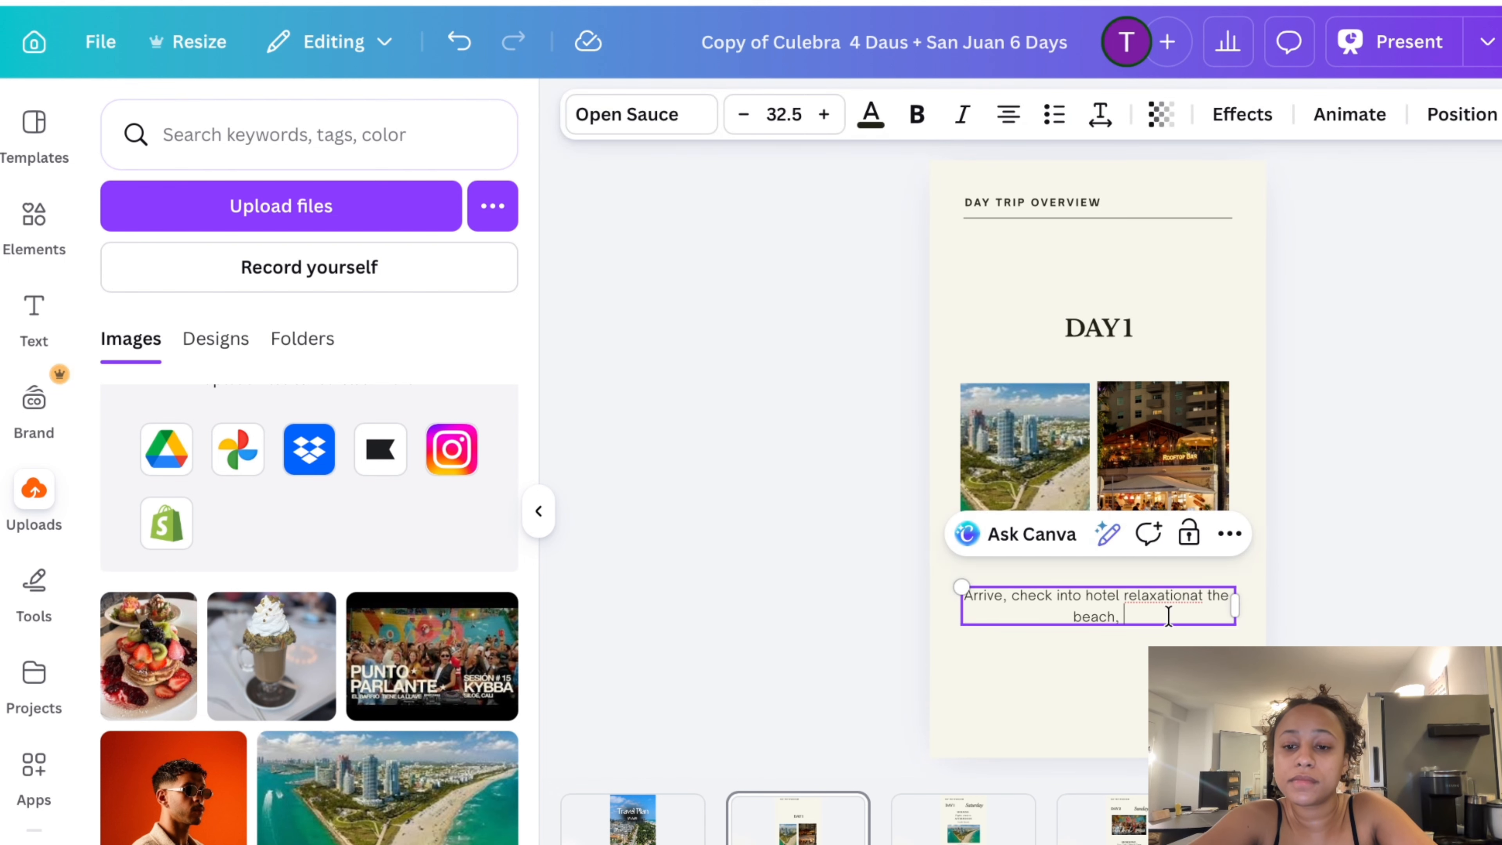
click(1188, 593)
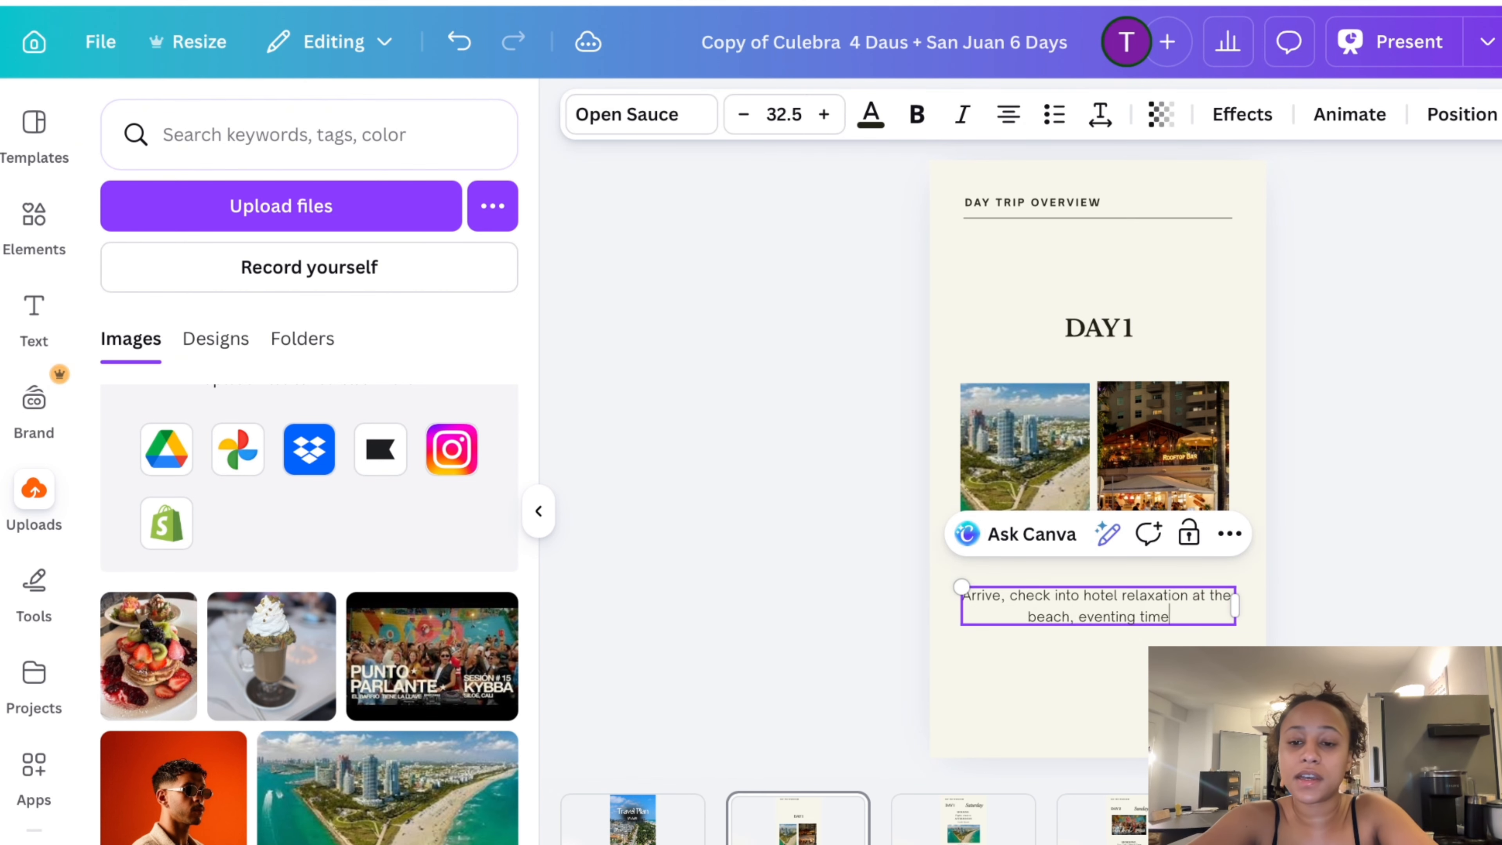
Correct the misspelled "evening" and complete the description with "evening time outdoor rooftop dinner"
key(BackSpace)
key(BackSpace)
key(BackSpace)
key(BackSpace)
key(BackSpace)
key(BackSpace)
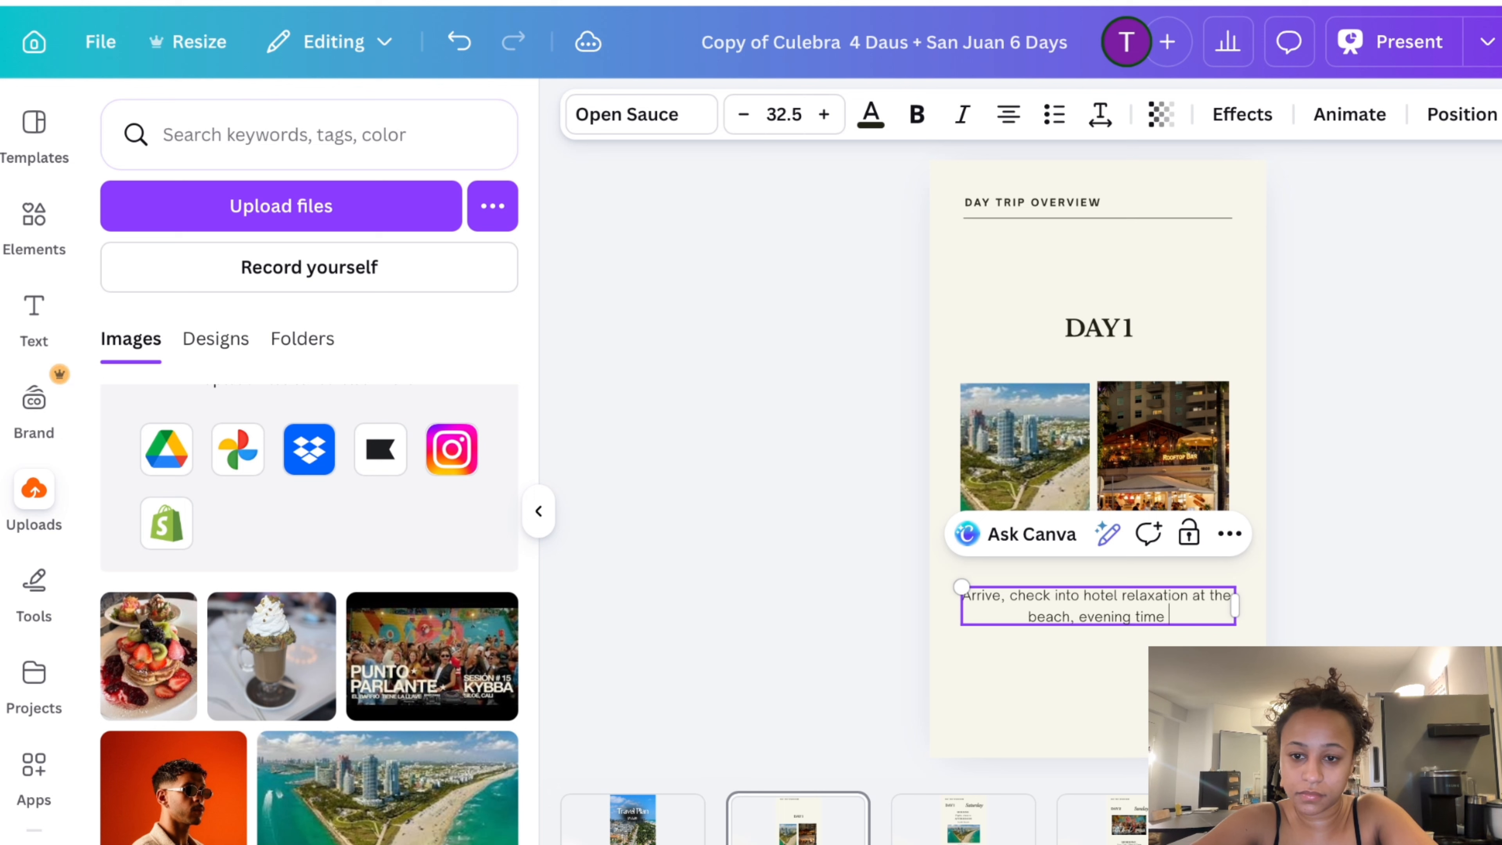
text(g time out d)
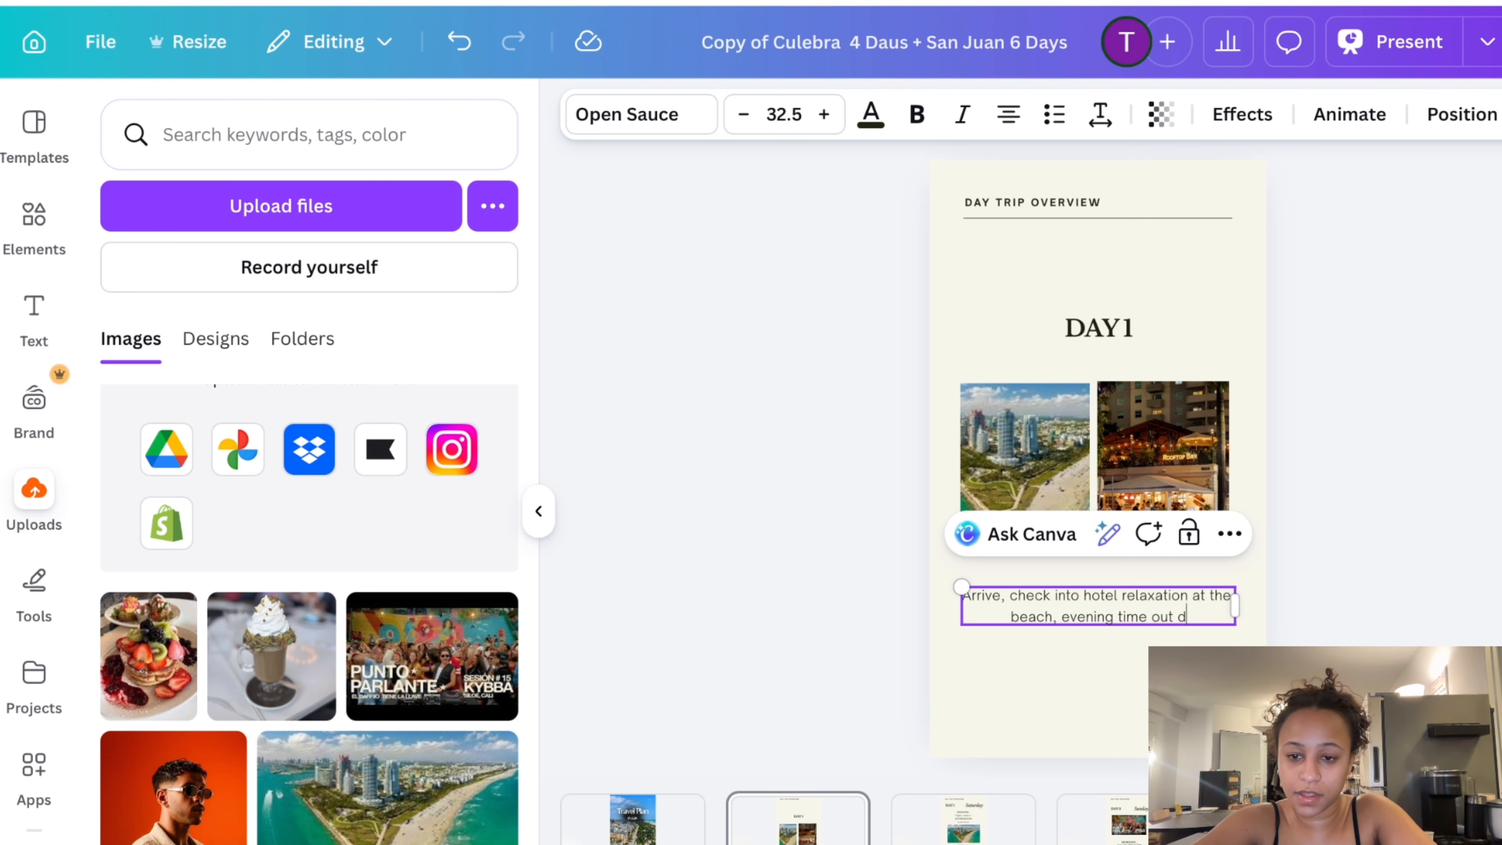
text(oor)
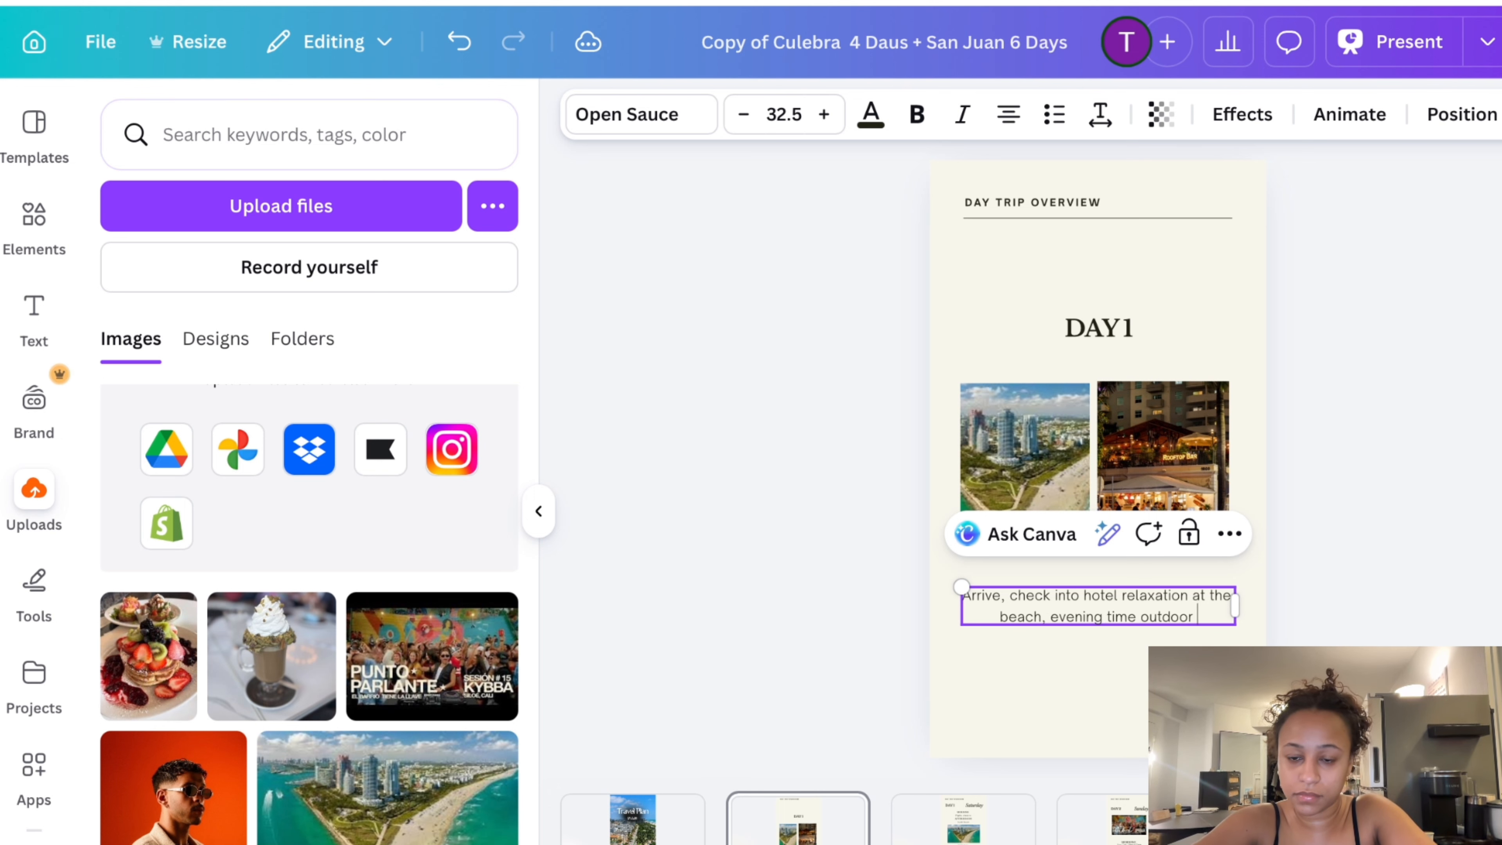
text( di)
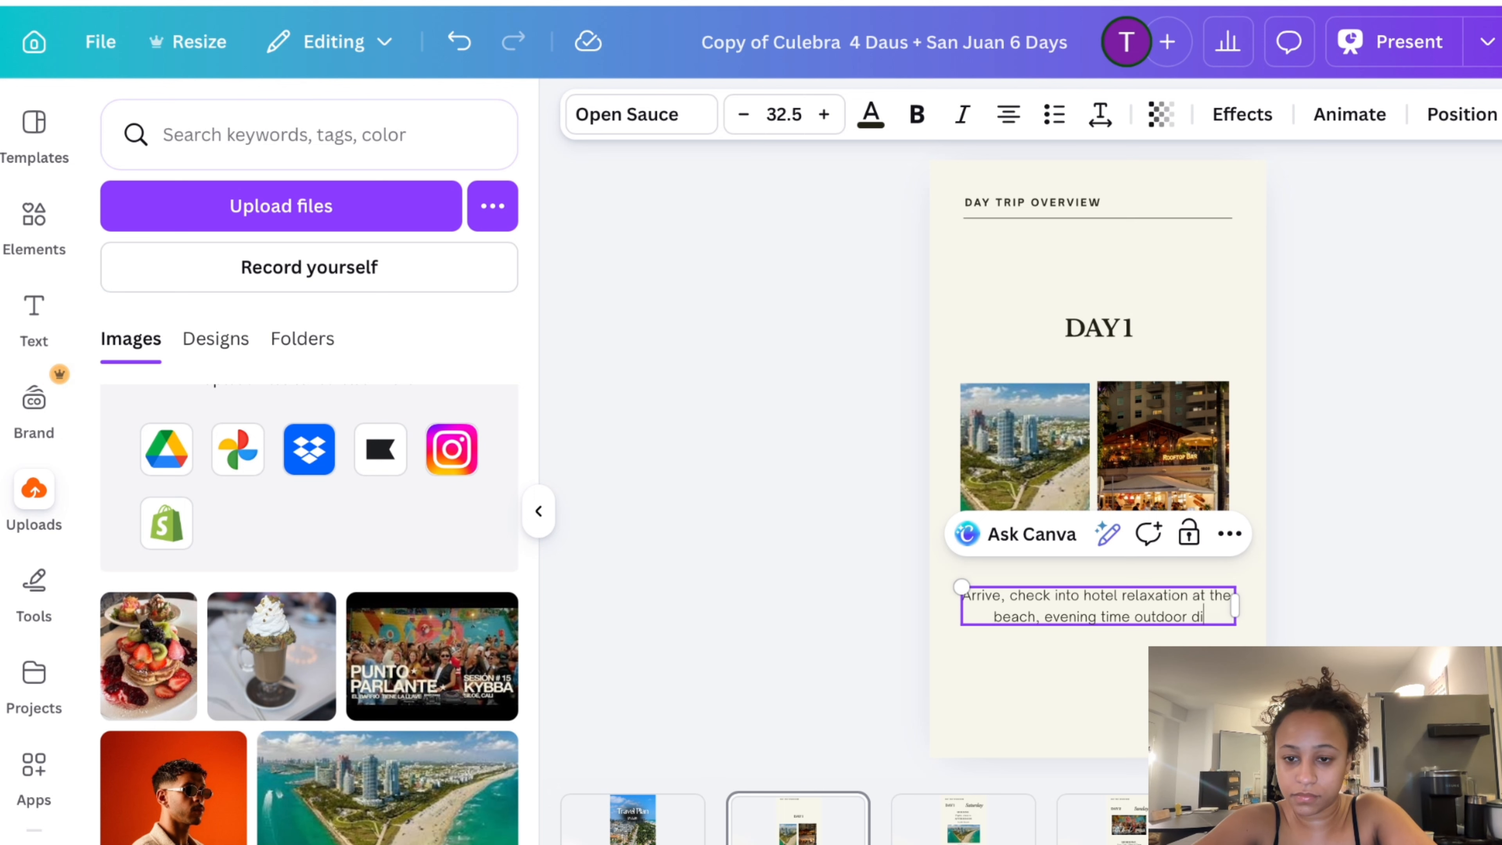
text(nrooftop dinner)
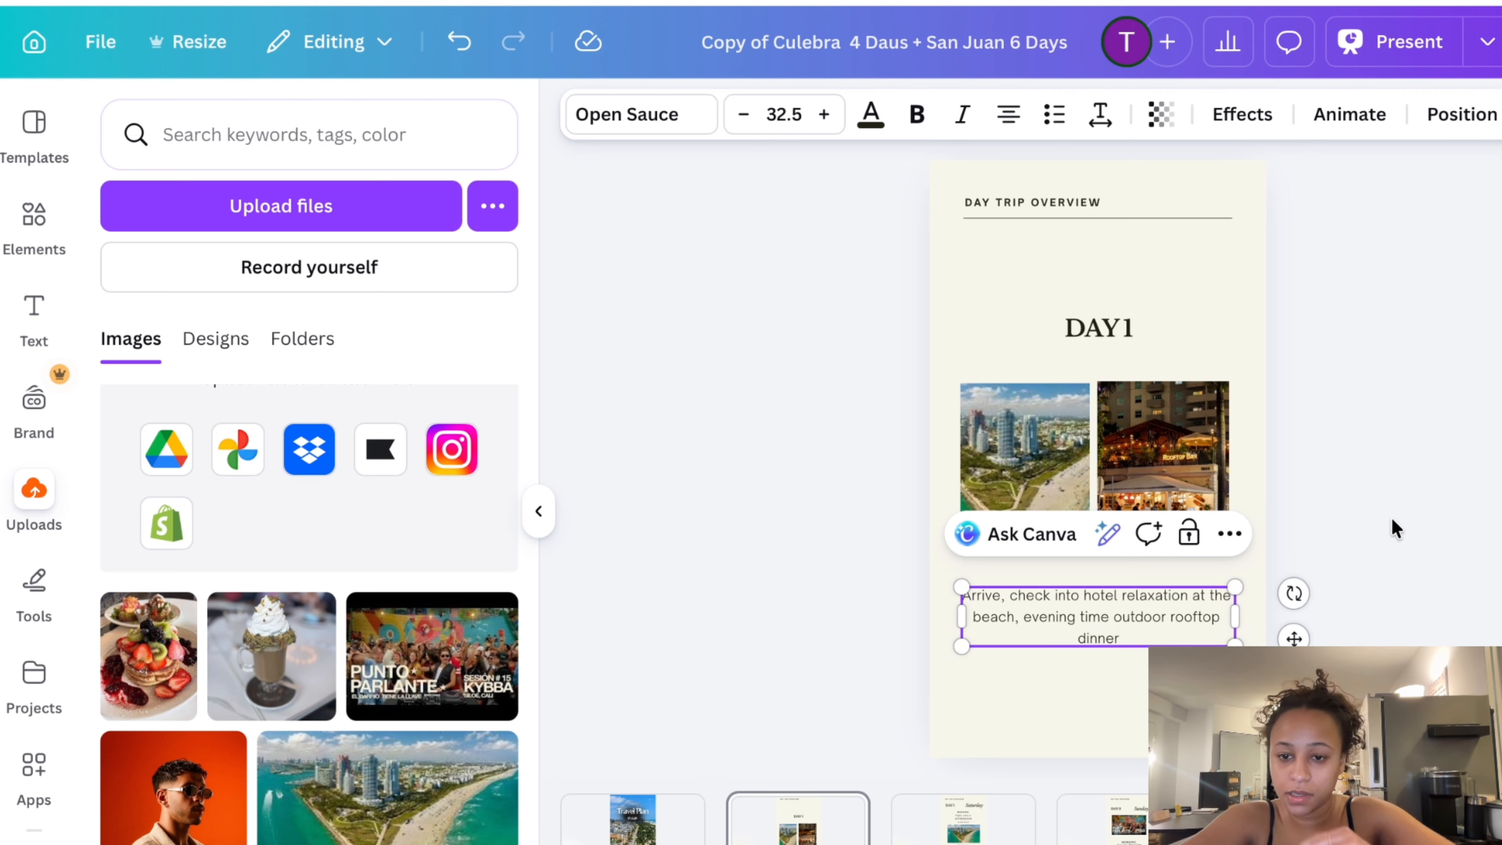
click(1393, 520)
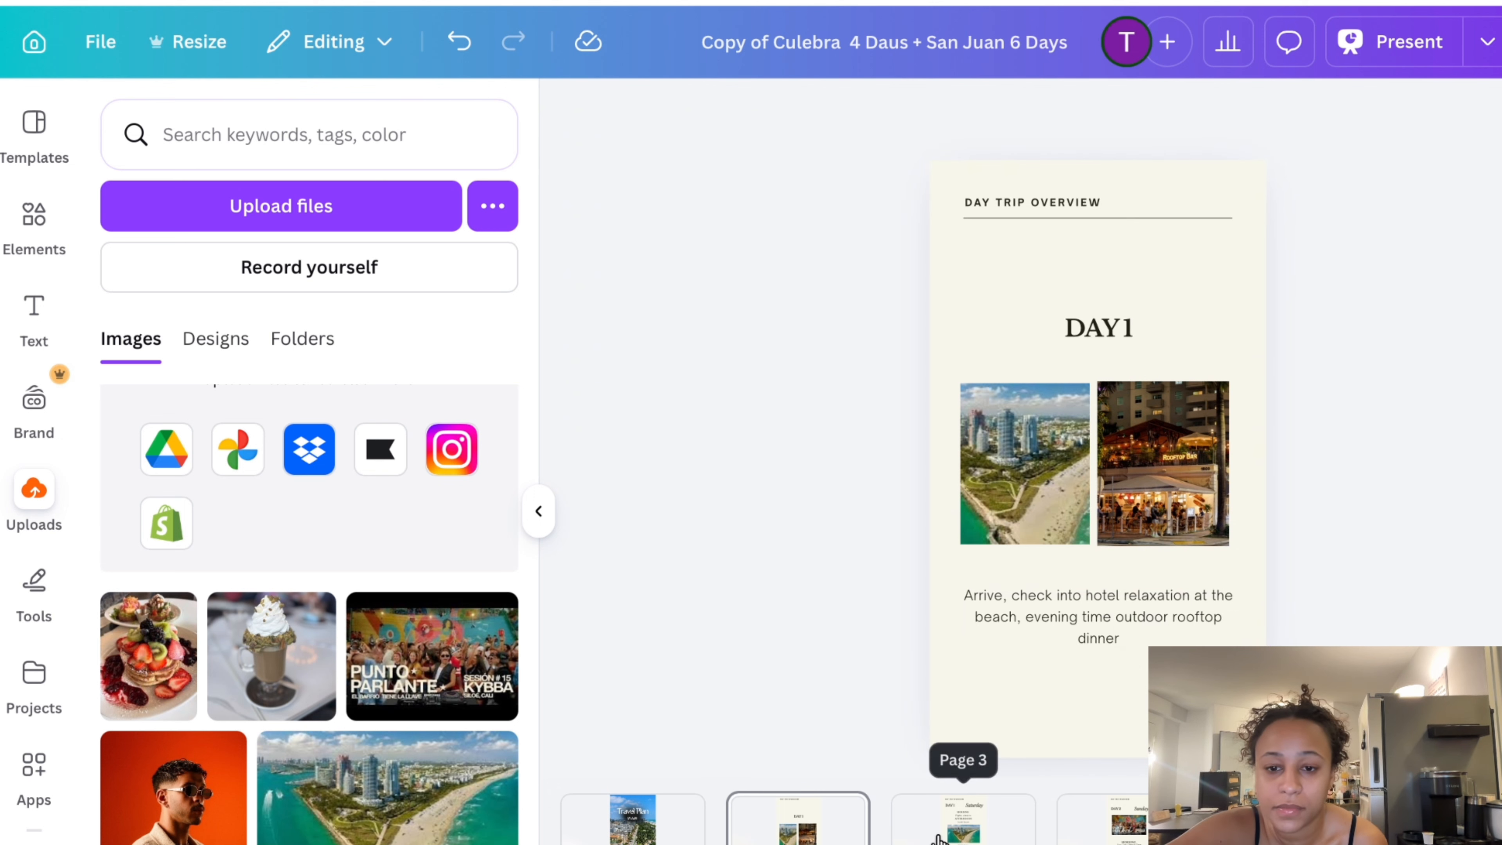
Review the Day 1, Day 2 and Day 3 detail pages and select the last word of Day 2's late-night line
click(963, 820)
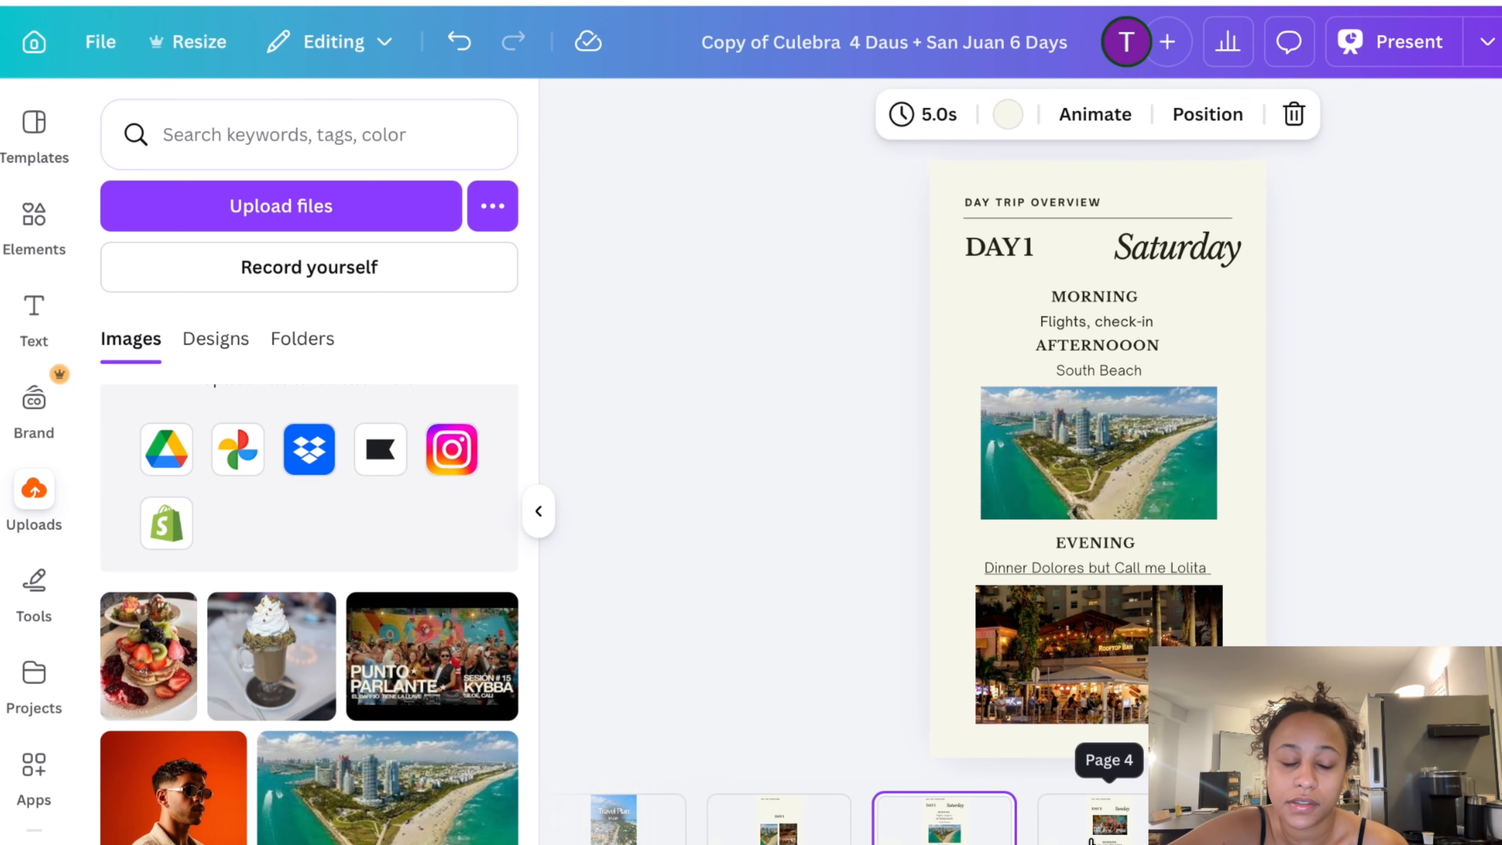
click(1092, 837)
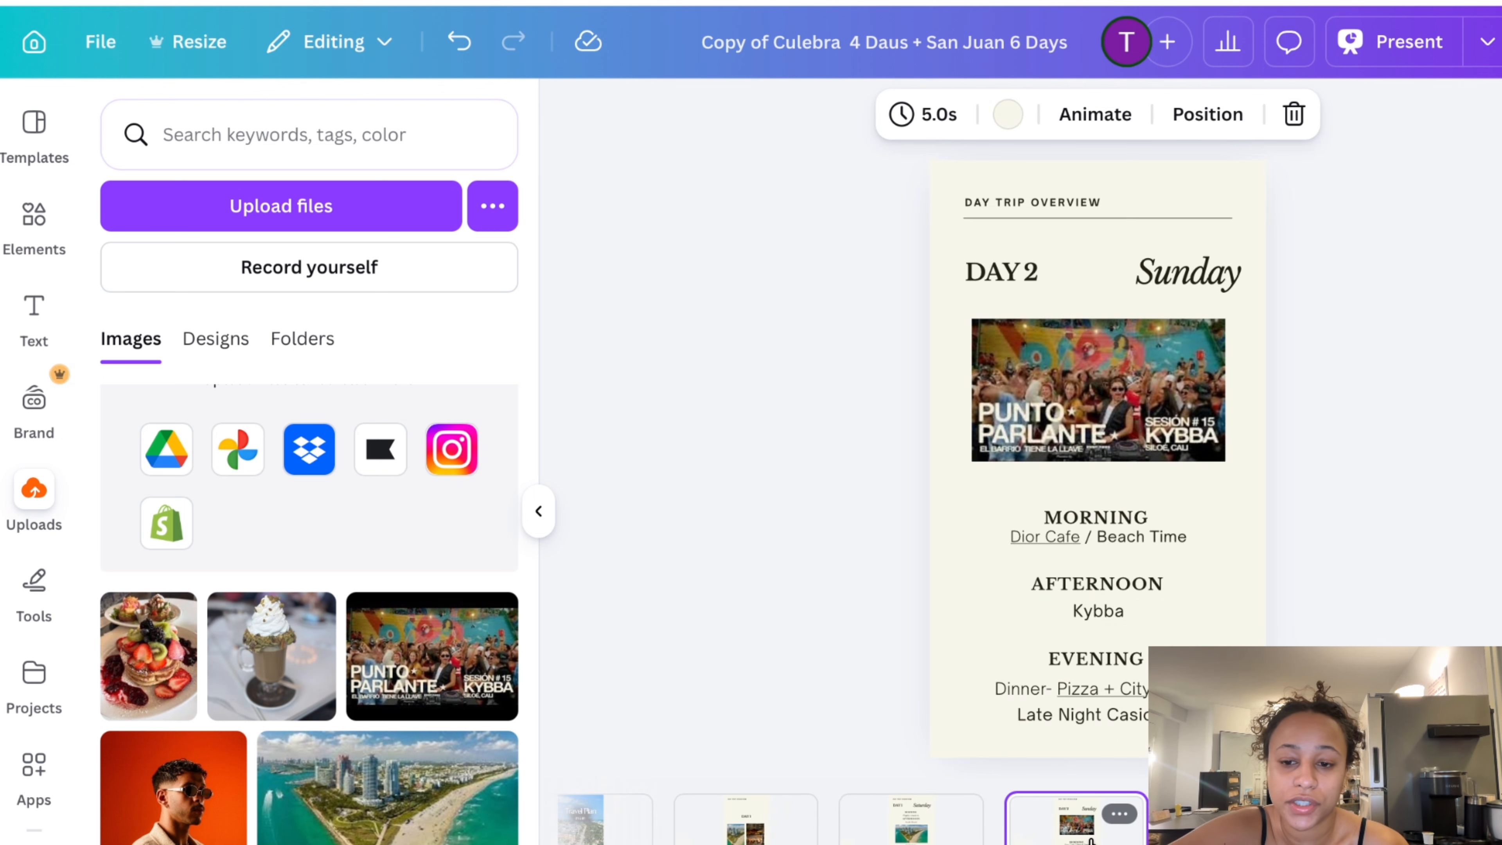
click(1242, 832)
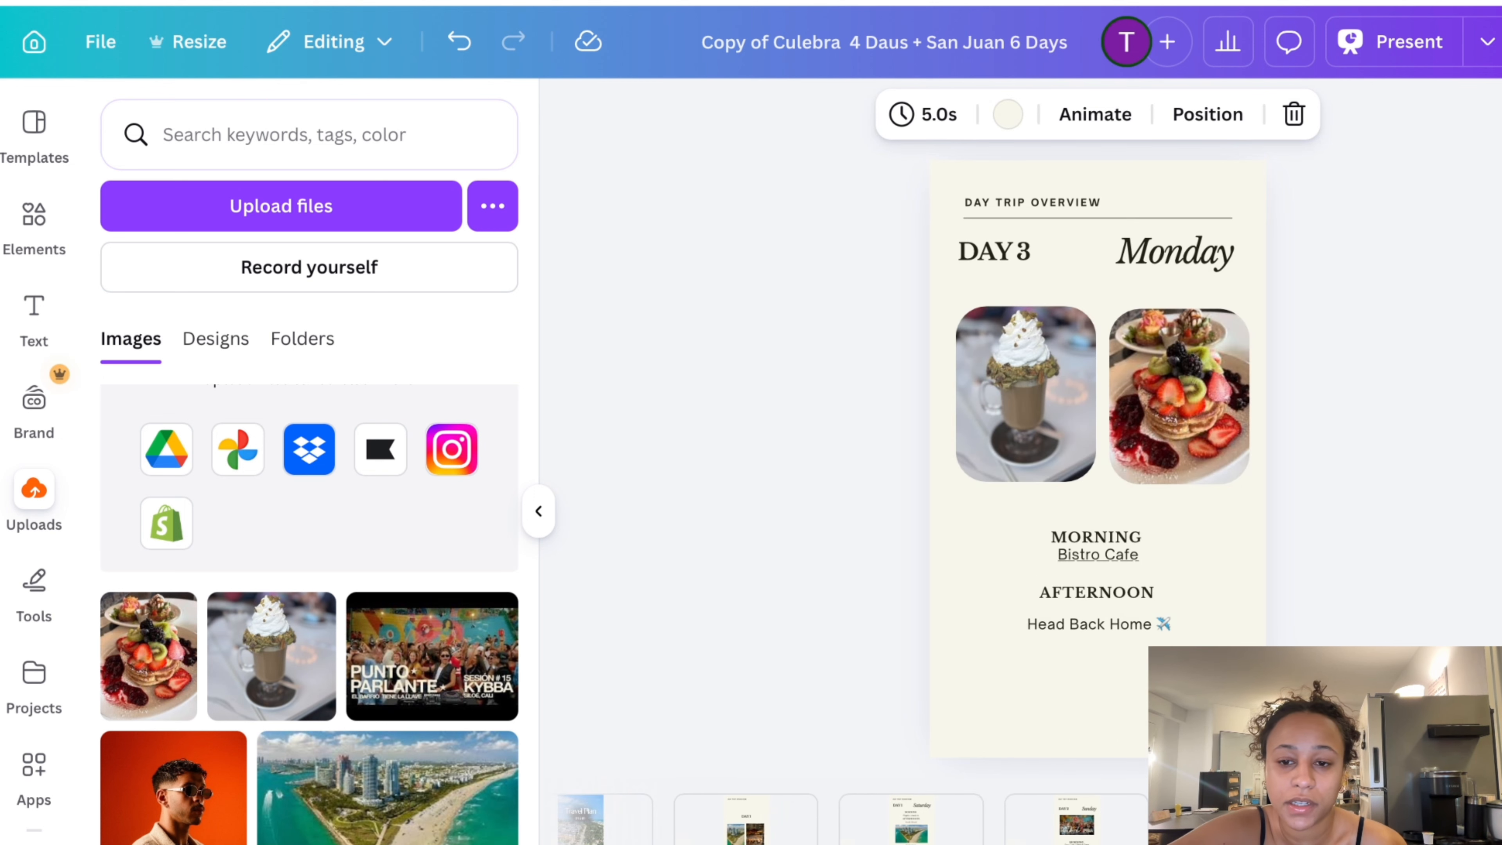
click(1117, 816)
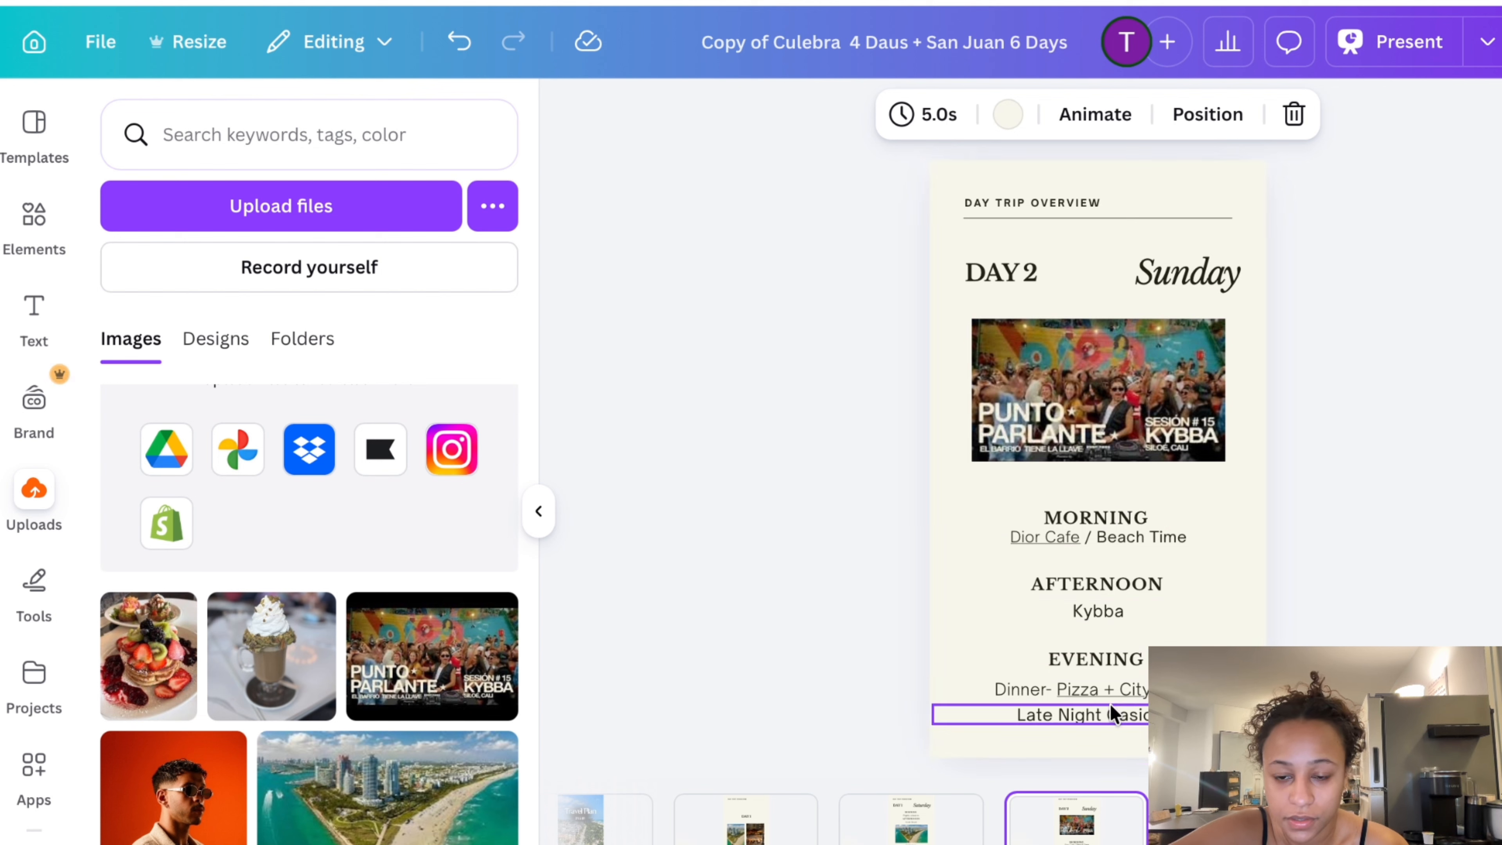
click(1110, 713)
double_click(1112, 717)
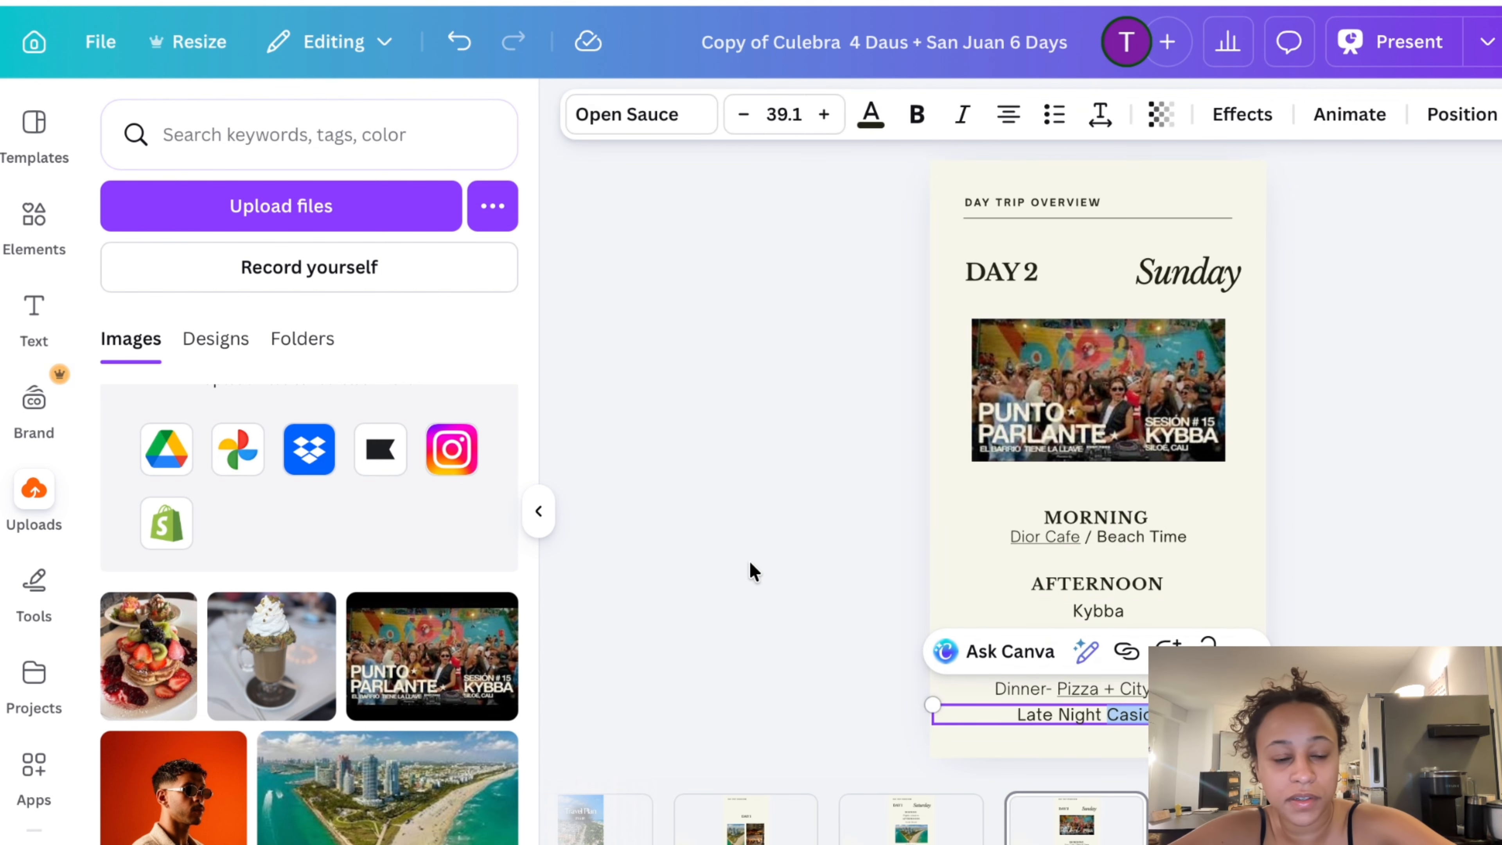
Examine the pages of the recently used Japan travel plan template and a similar cream and blue one for a suitable activity layout
click(45, 145)
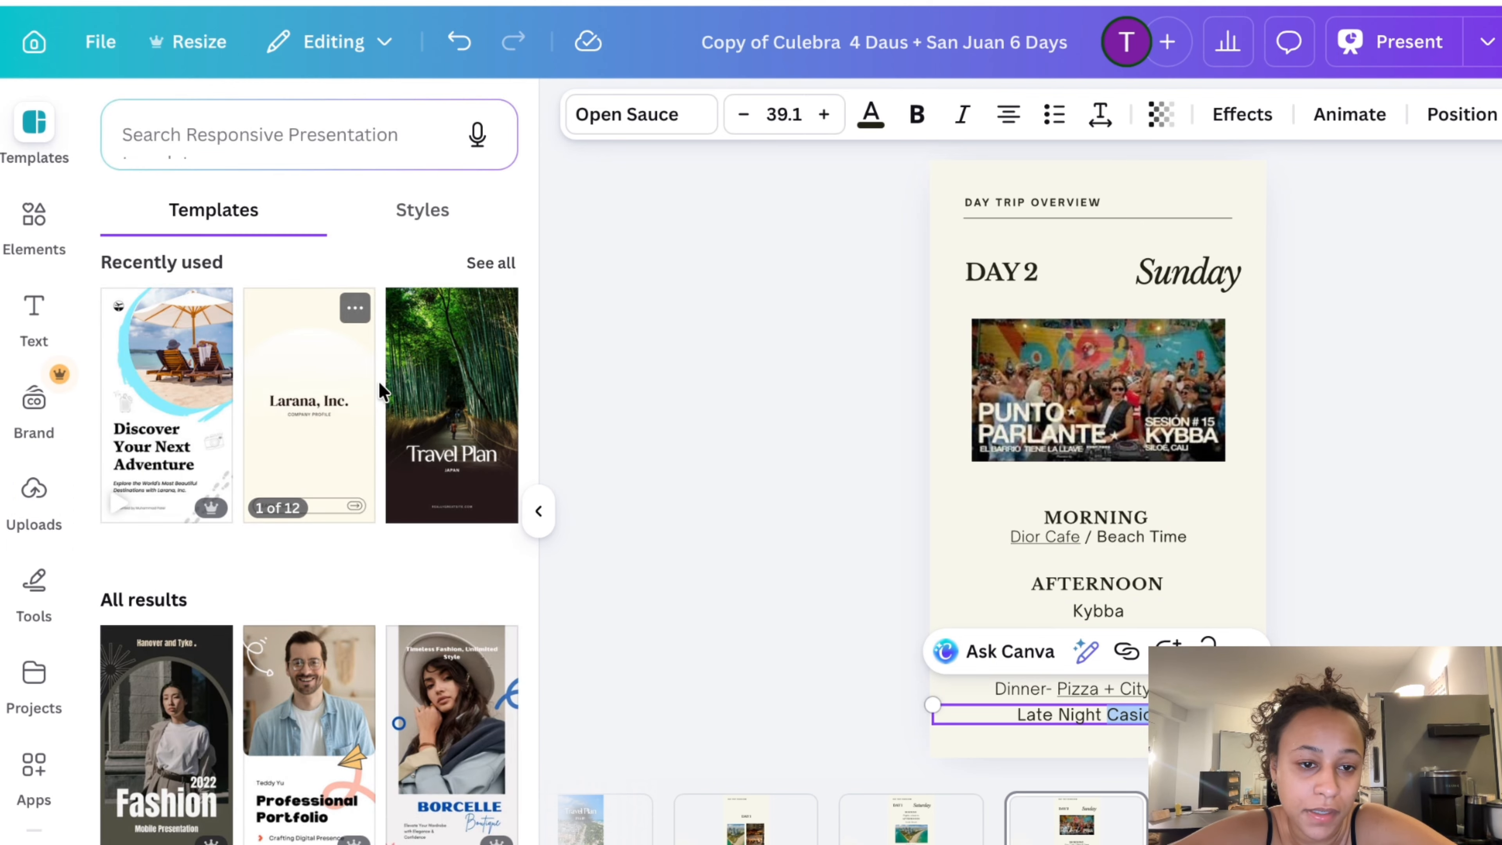
click(416, 384)
scroll(295, 597, down, 8)
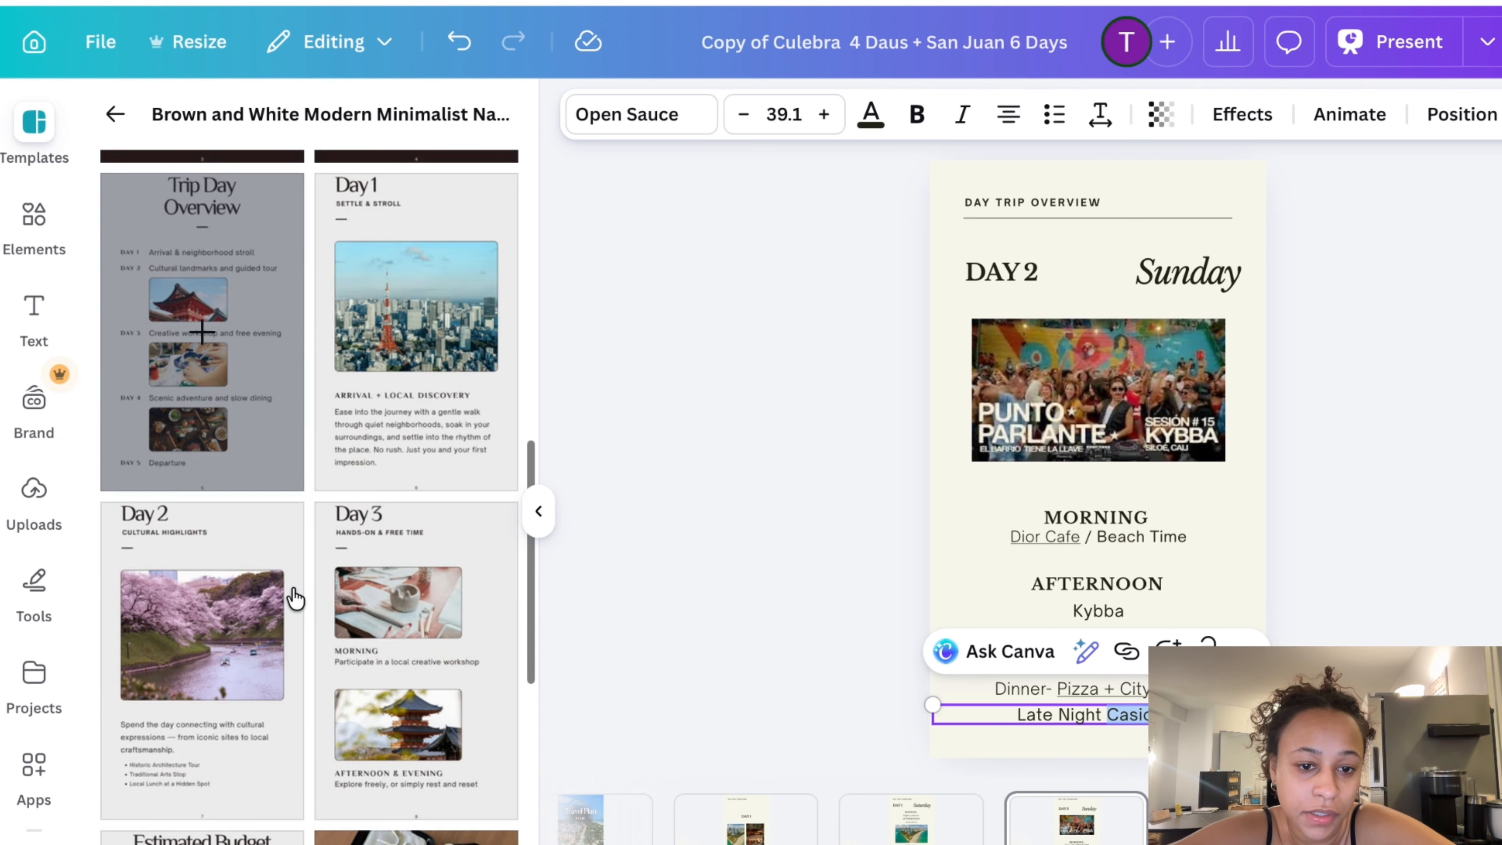
scroll(390, 456, down, 2)
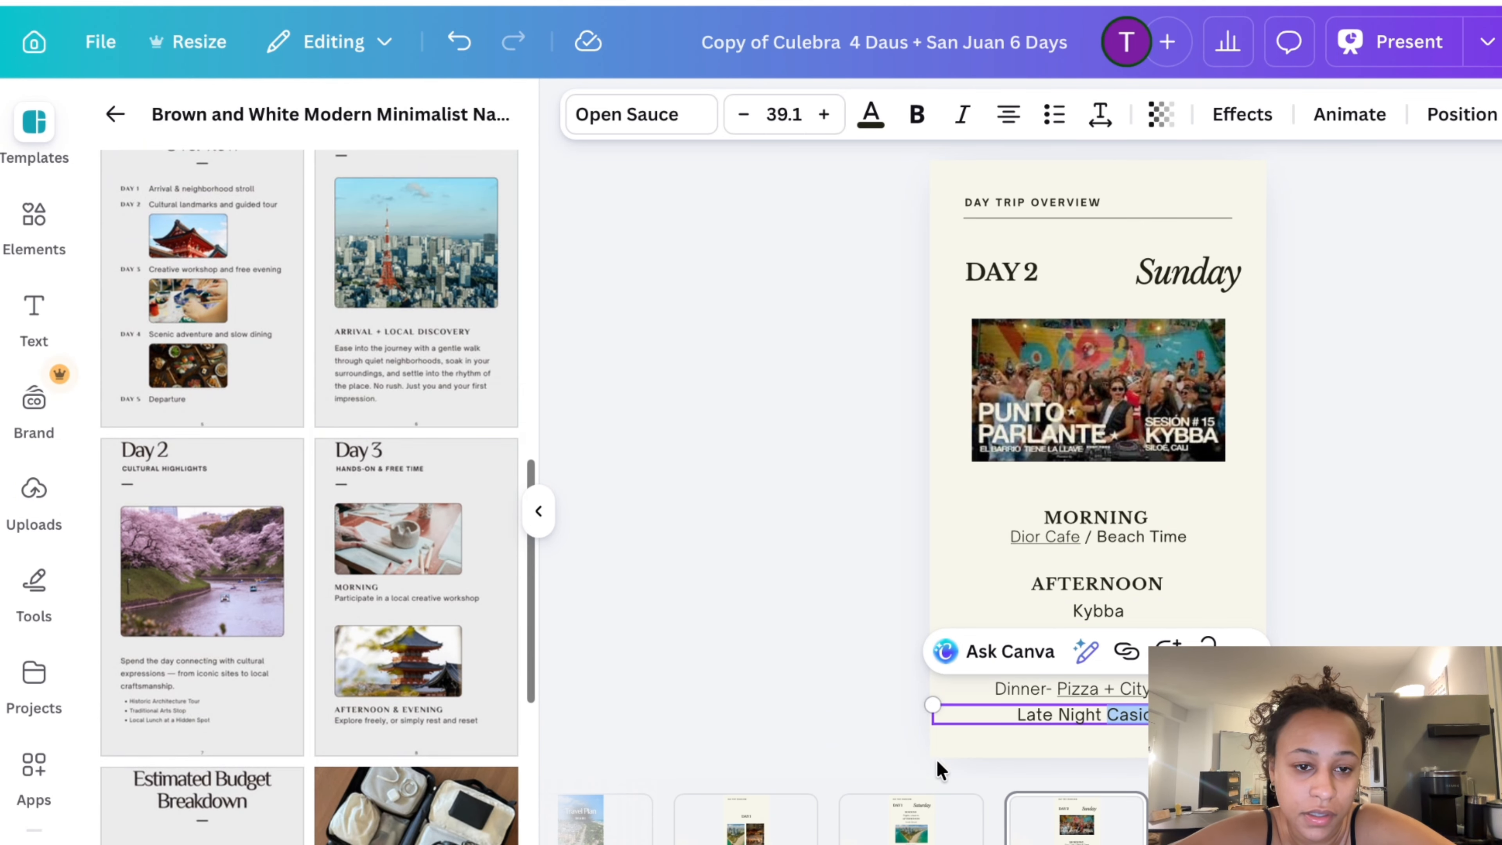
scroll(399, 603, down, 10)
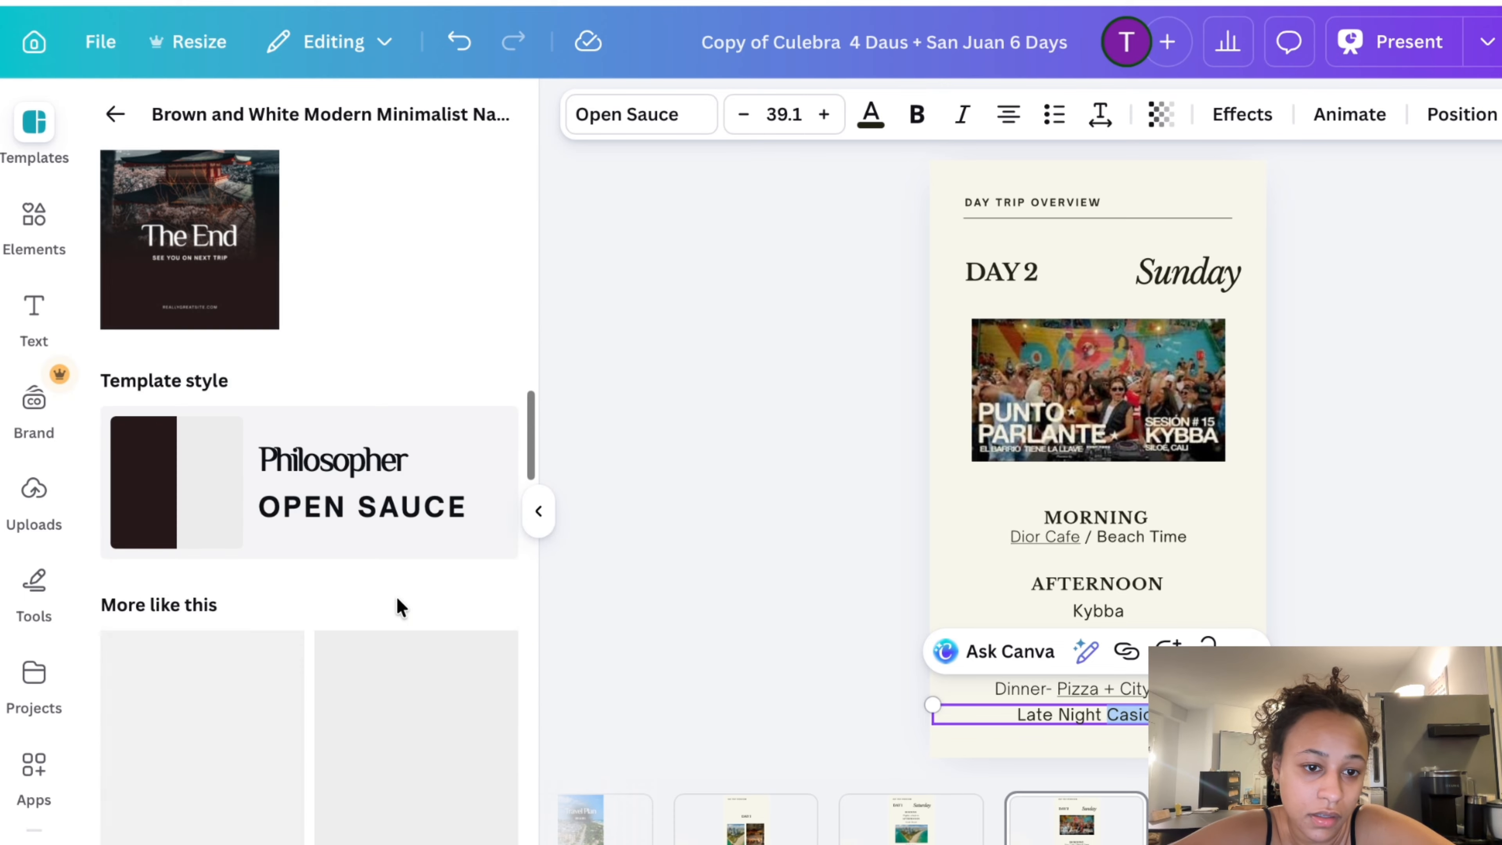
click(420, 419)
scroll(421, 421, down, 10)
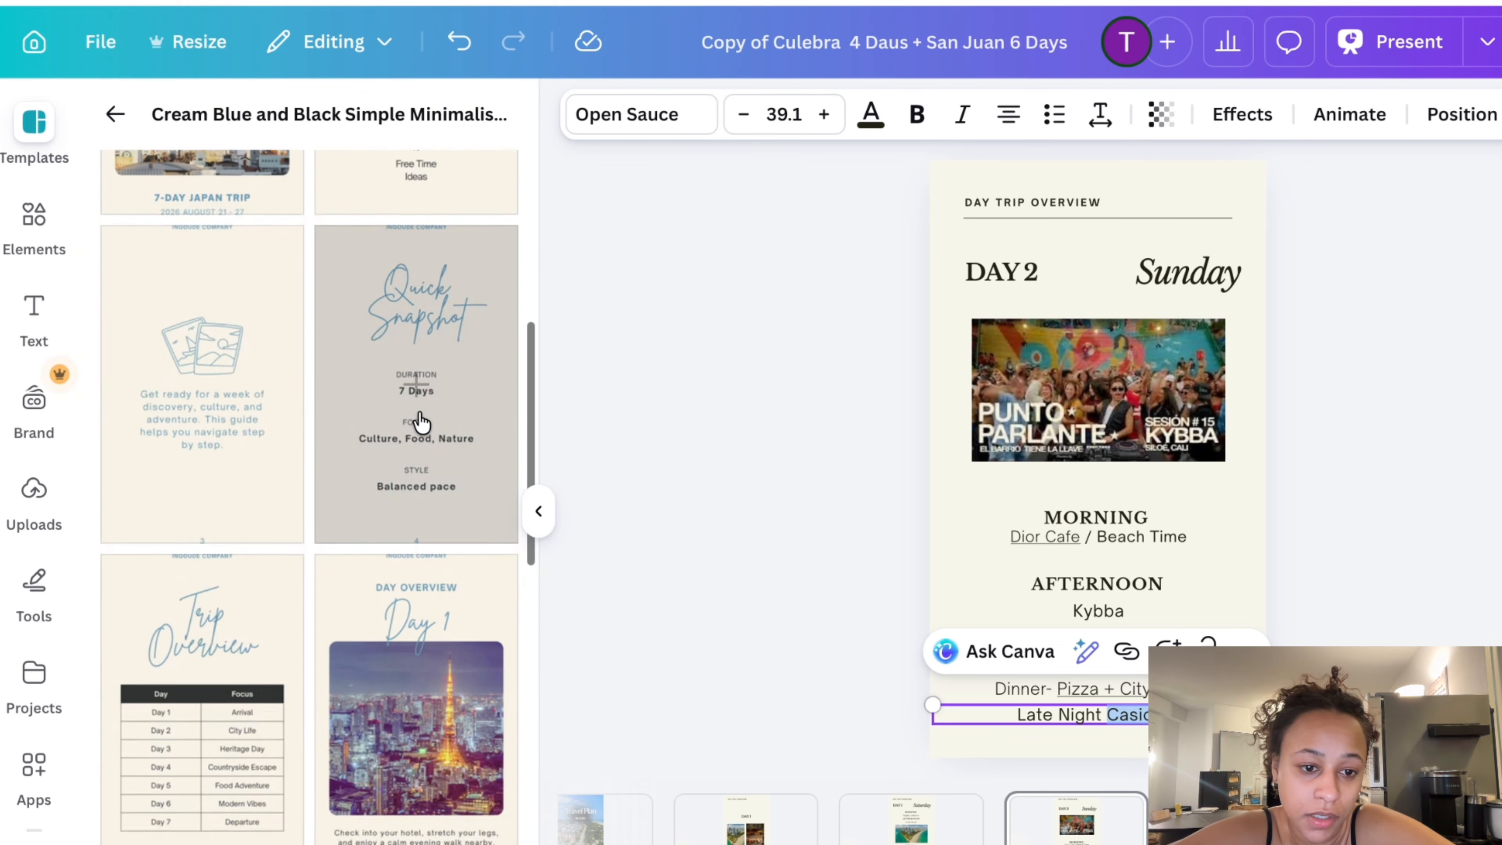
scroll(419, 420, down, 10)
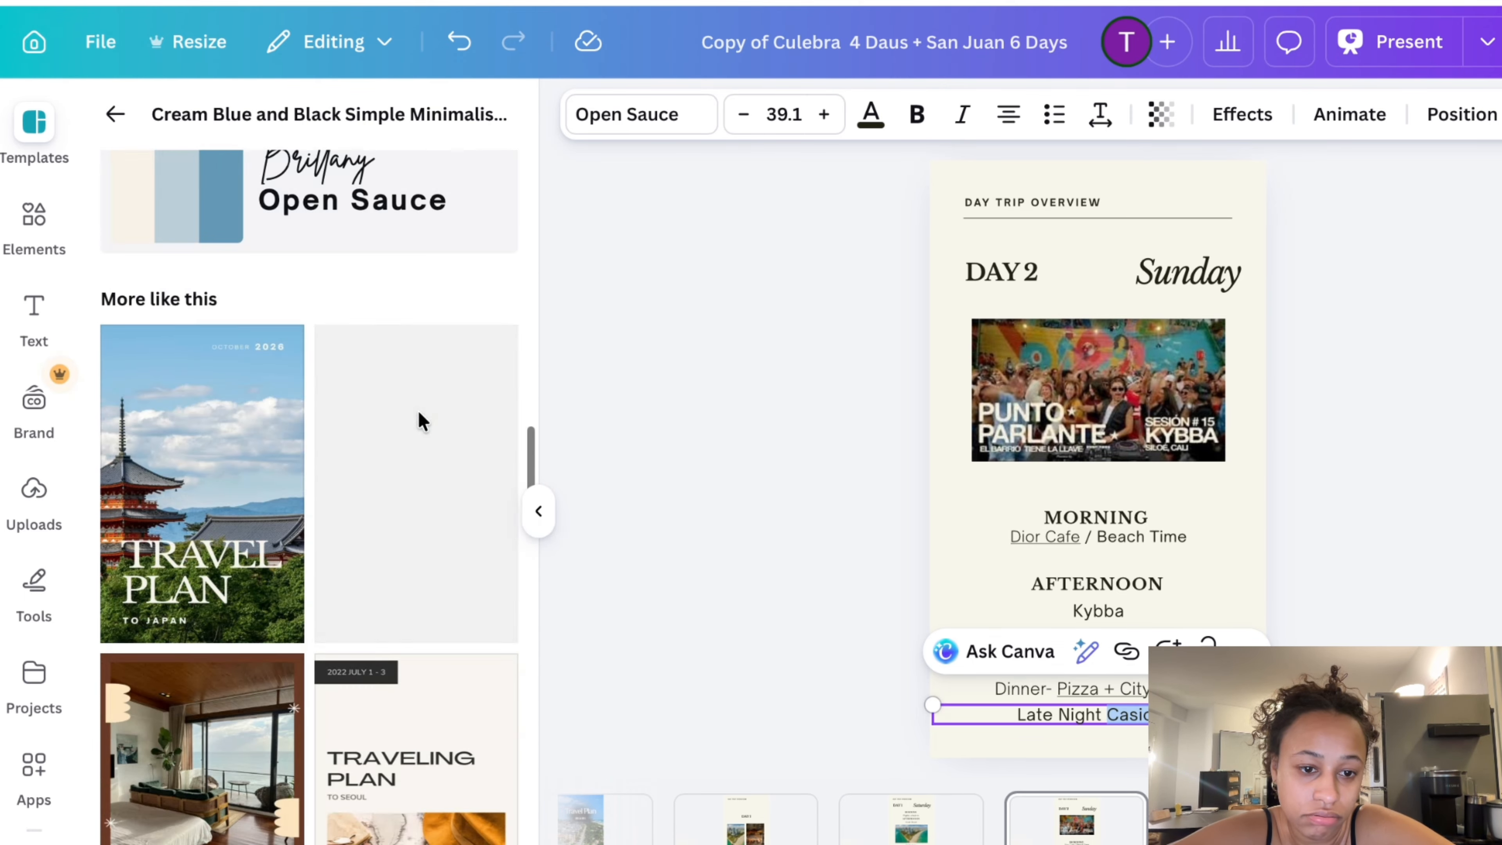
Examine the Japan travel plan template with the Libre Baskerville style, including its day trip and packing pages, for a usable layout
click(176, 457)
scroll(176, 457, down, 10)
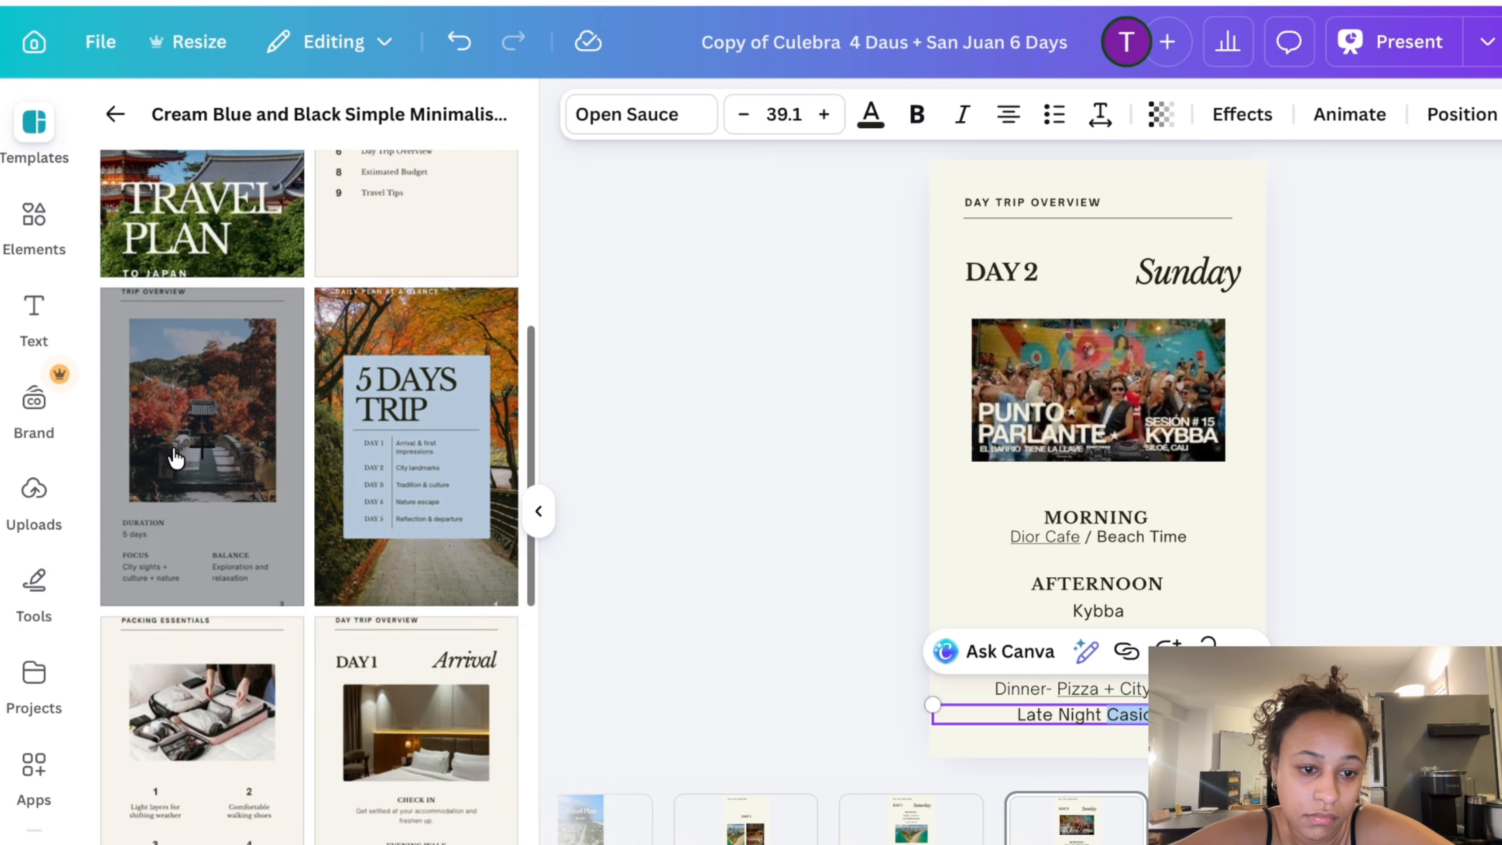
scroll(175, 457, down, 5)
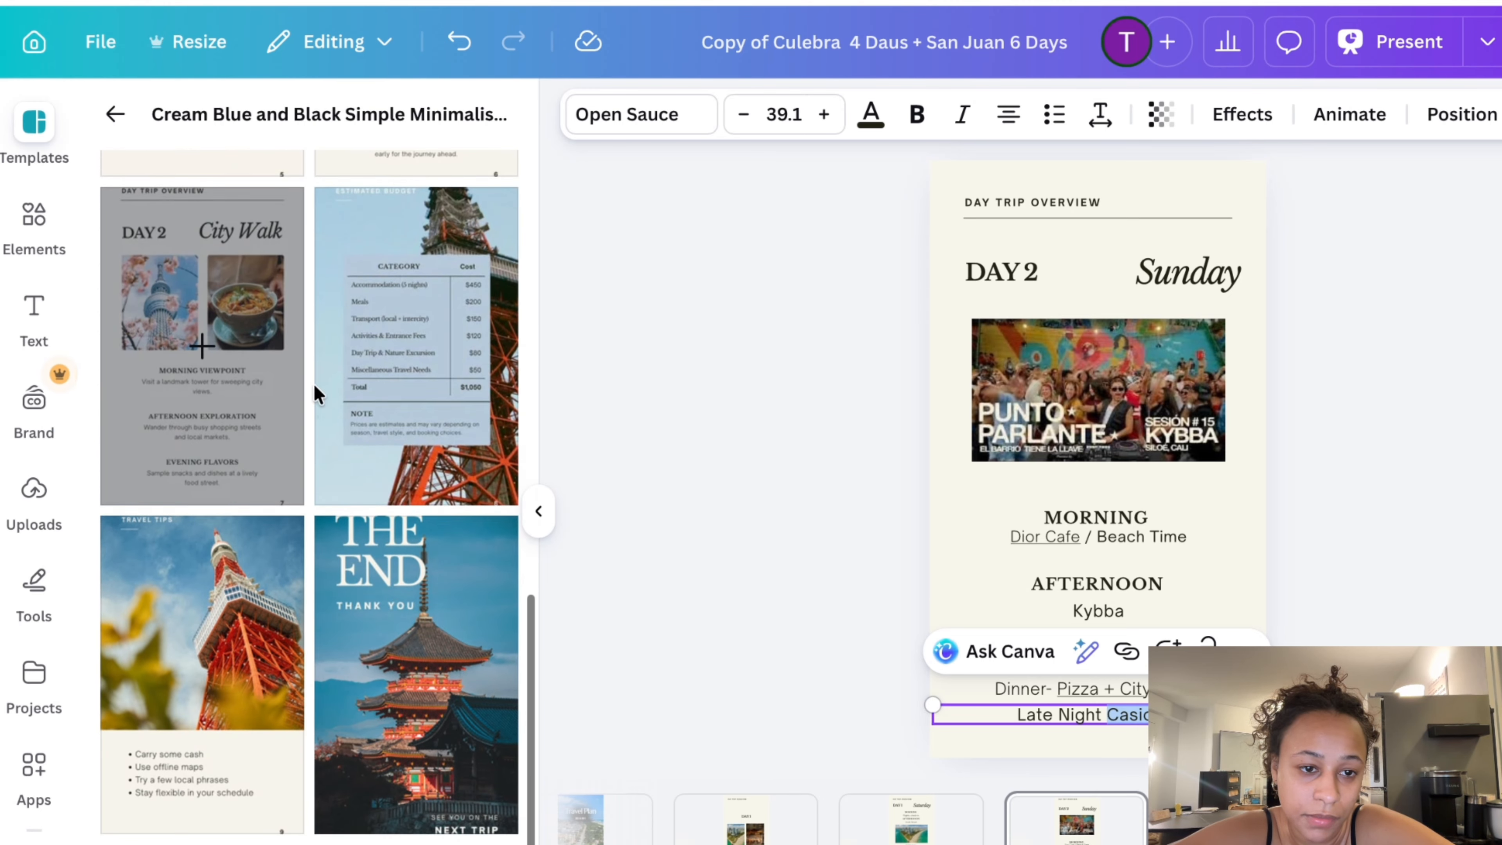
click(239, 422)
click(1114, 365)
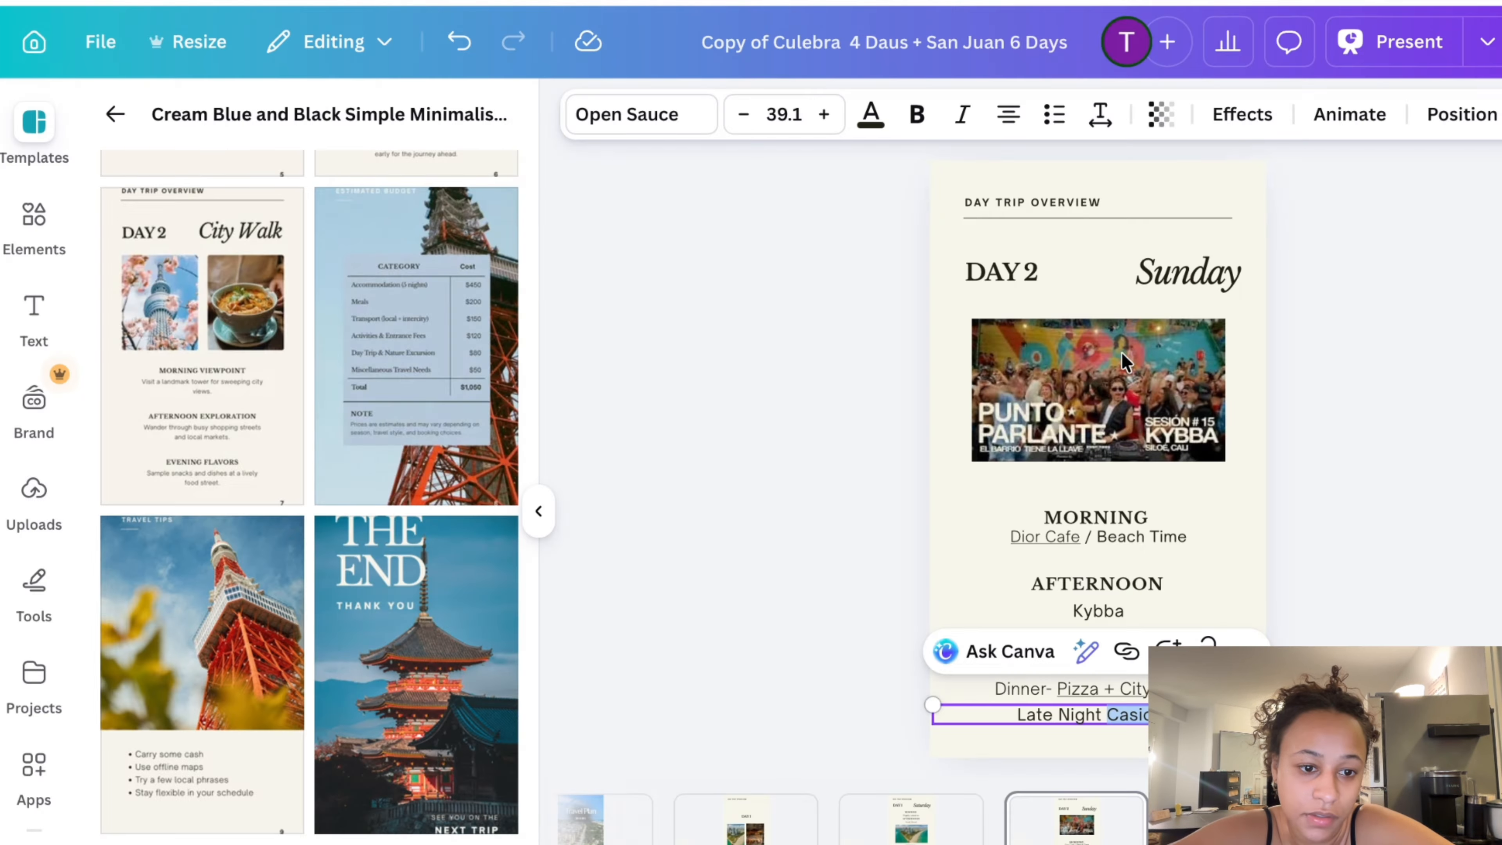
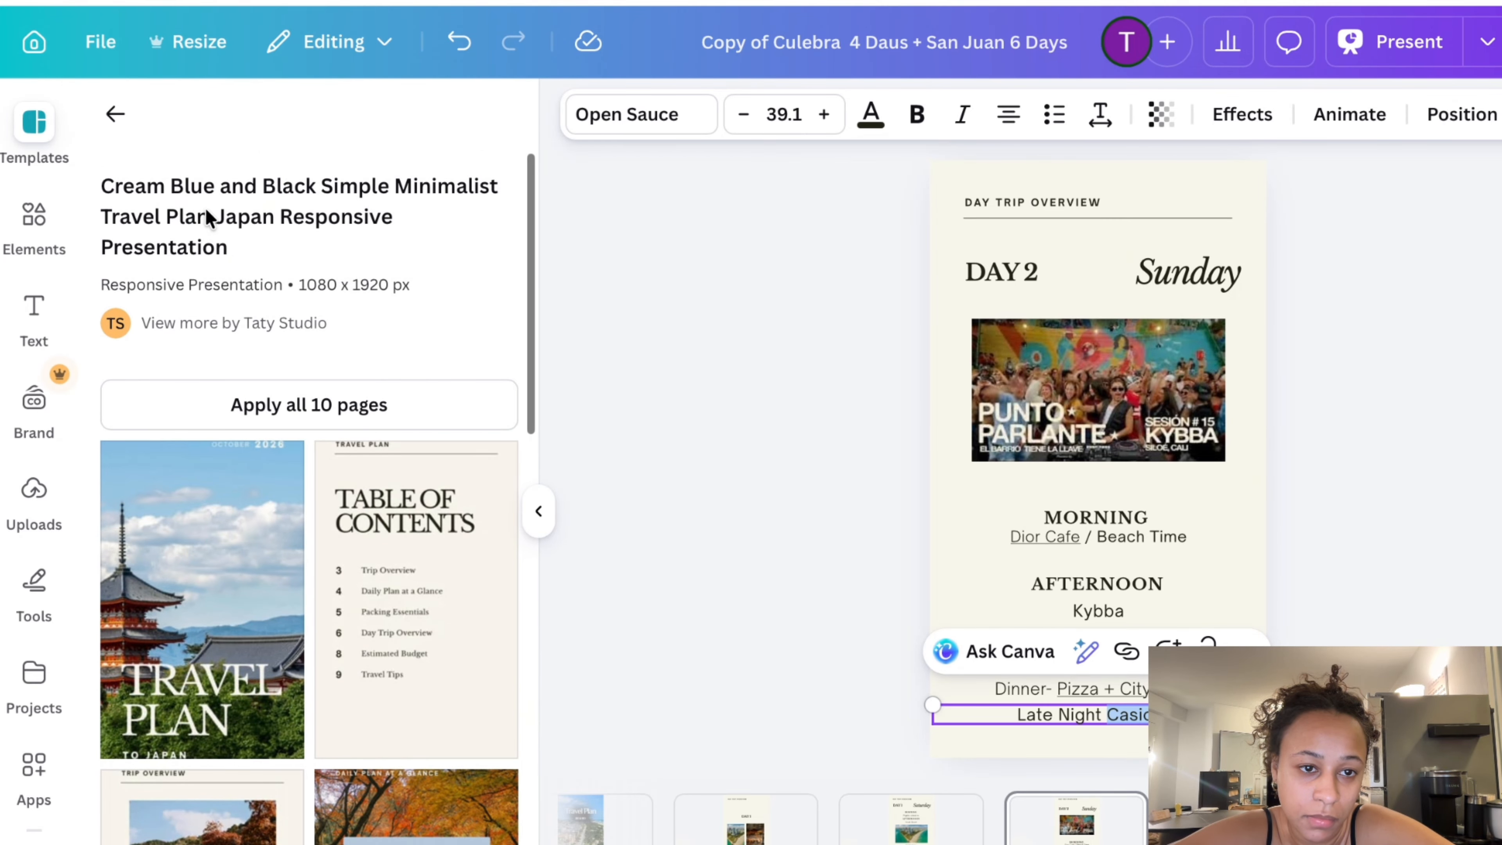
scroll(275, 568, down, 10)
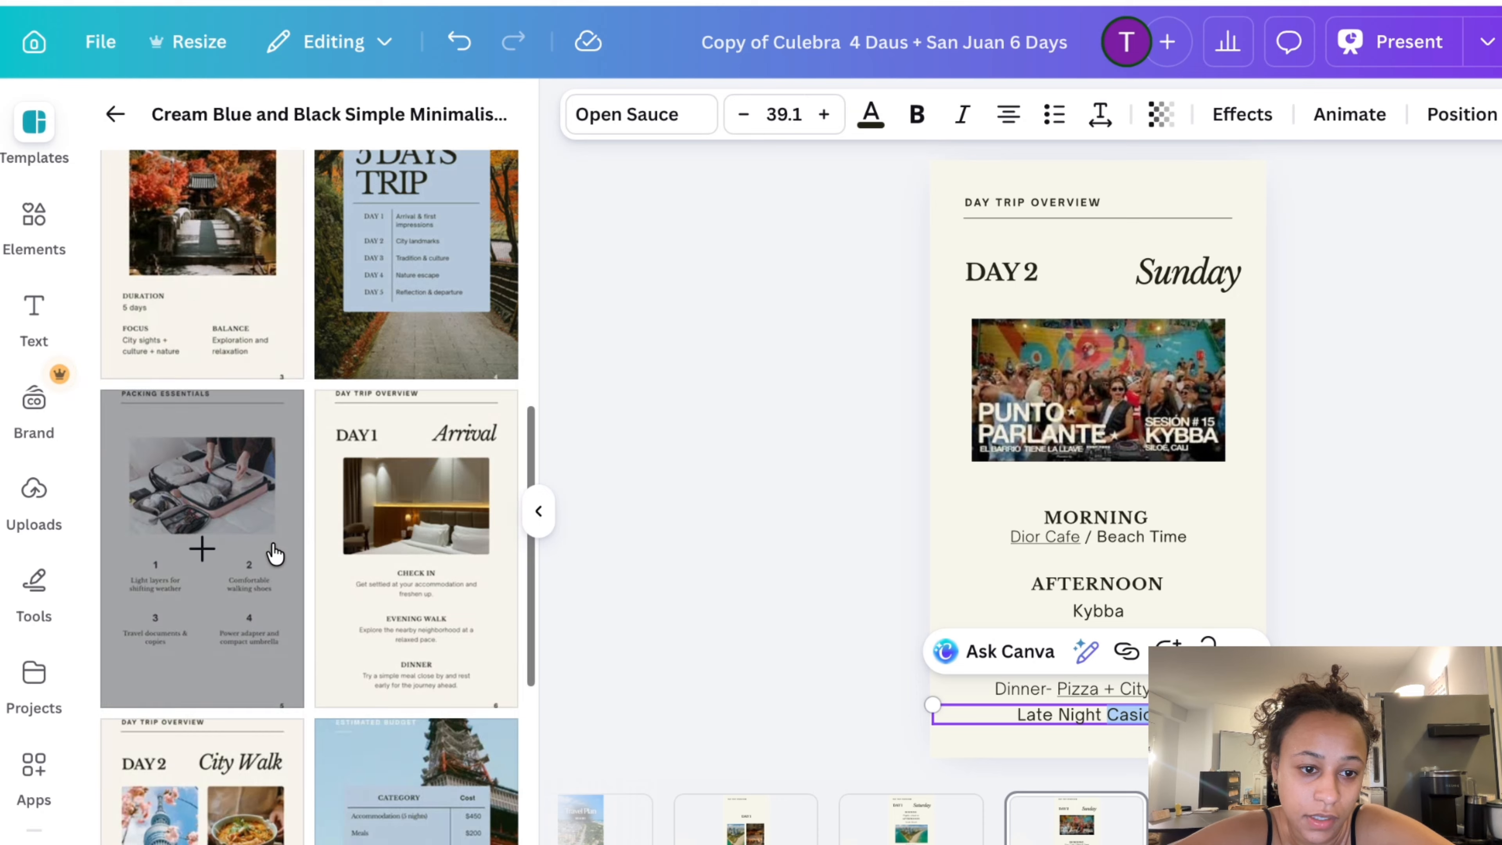
scroll(379, 656, down, 10)
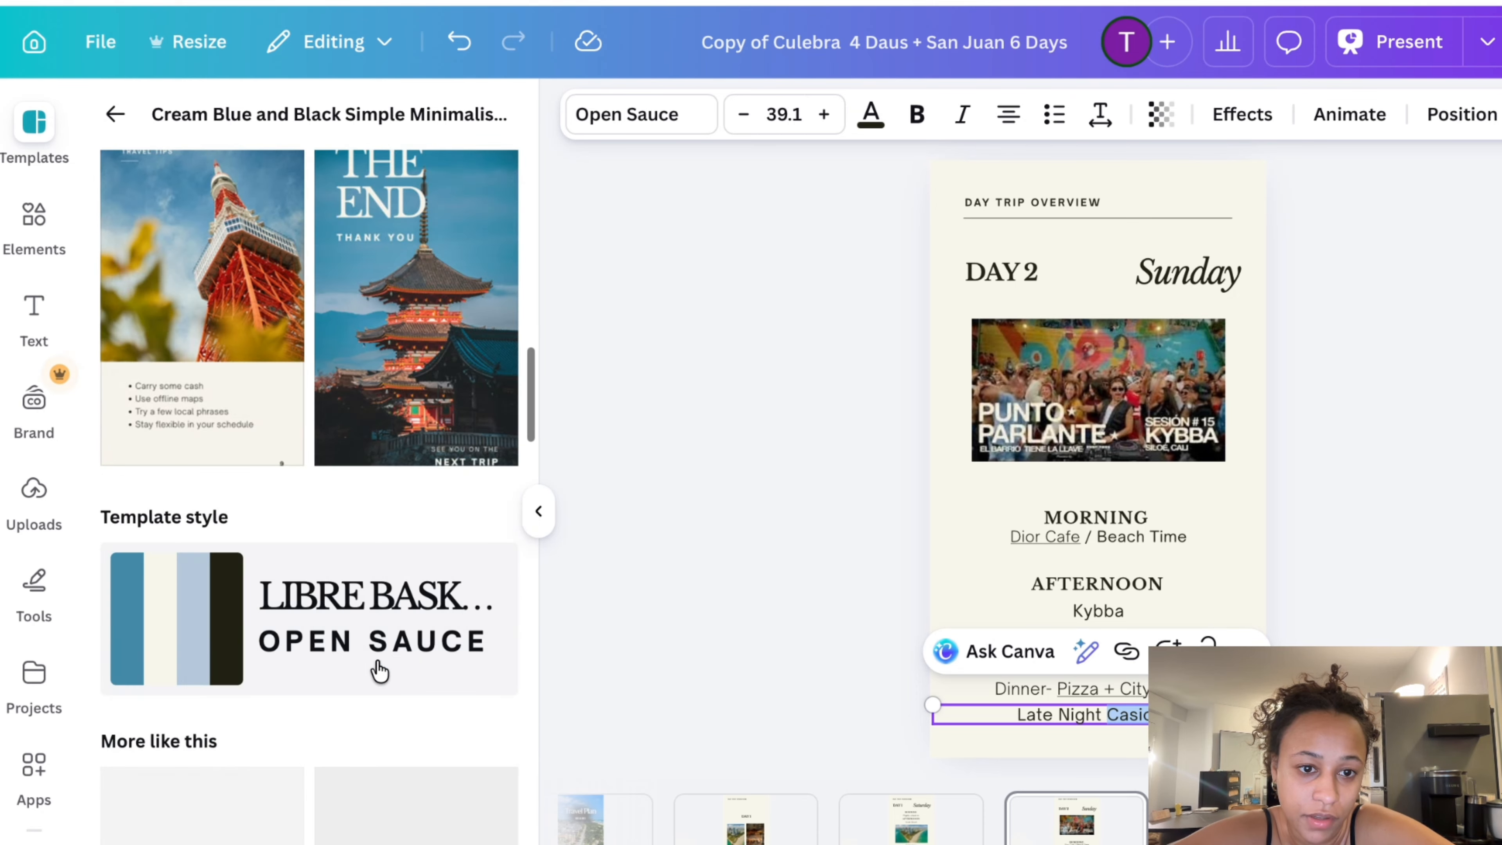
Look through the Dark Green Luxury Restaurant Promotion template and its similar designs for a page layout
click(223, 734)
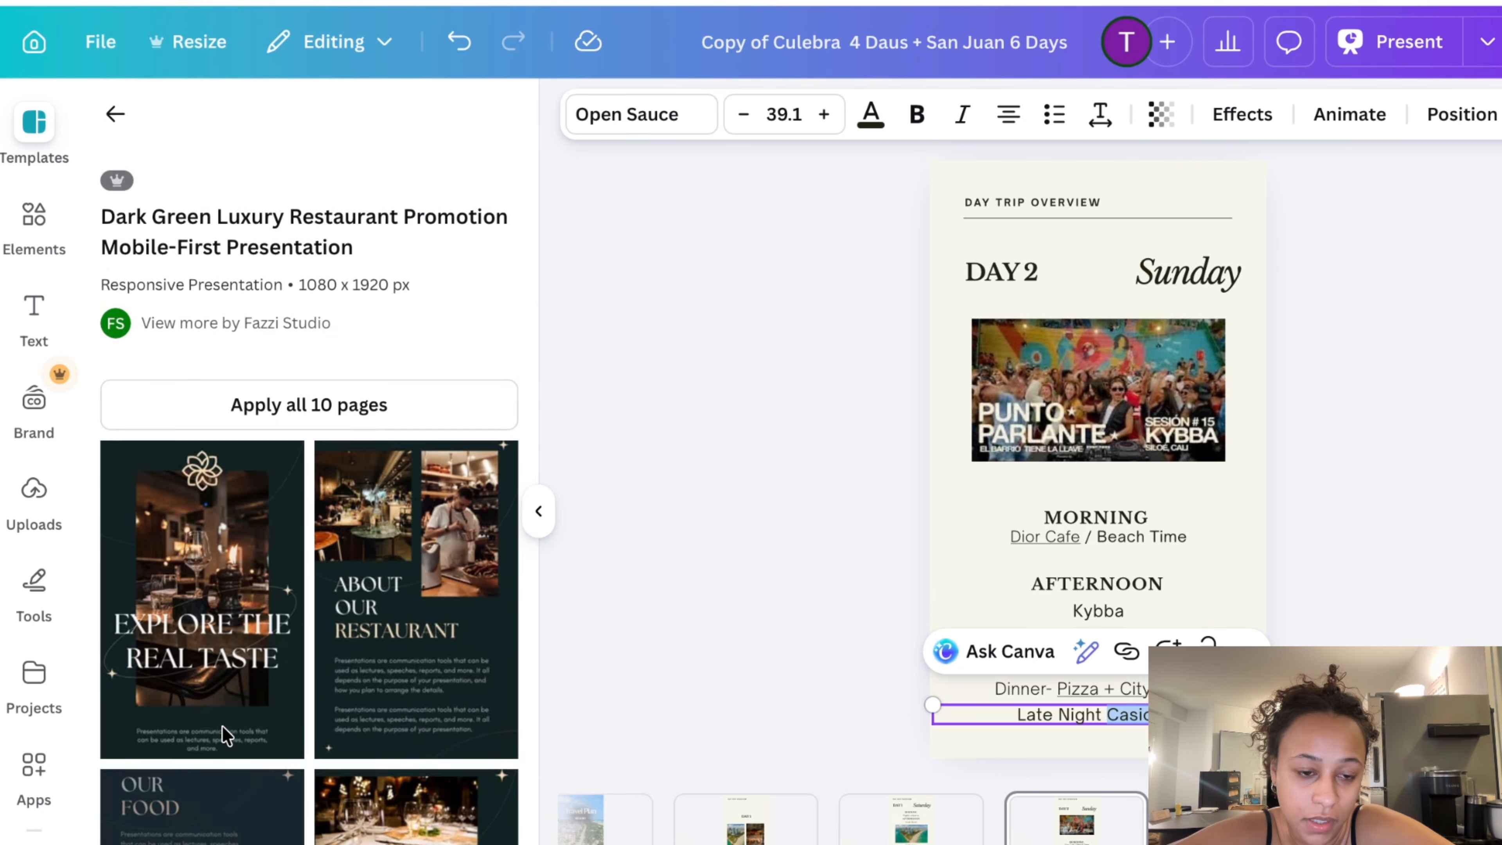
scroll(225, 737, down, 5)
scroll(229, 334, down, 15)
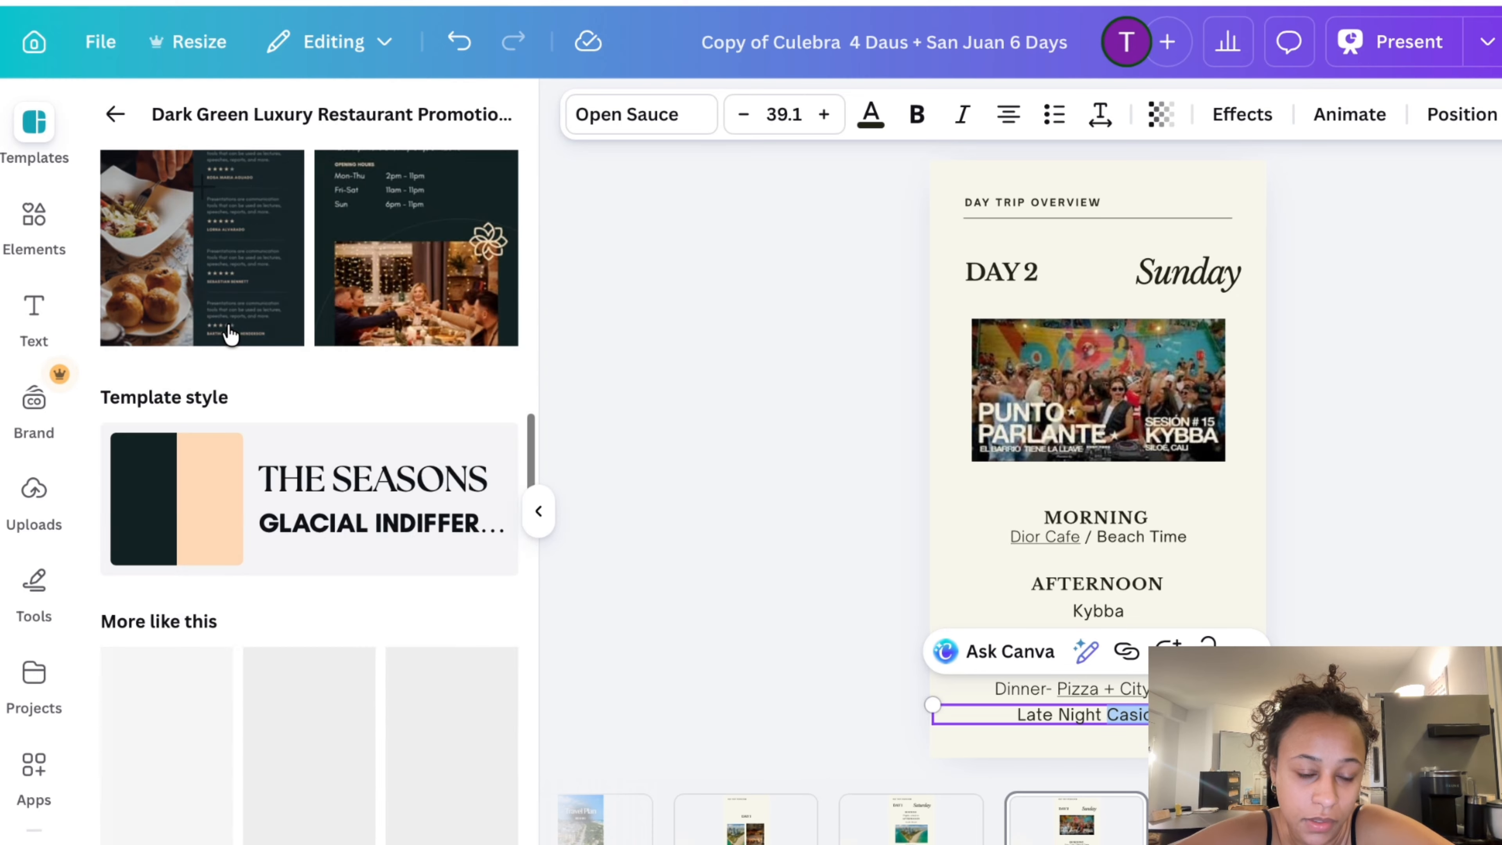
scroll(229, 334, down, 8)
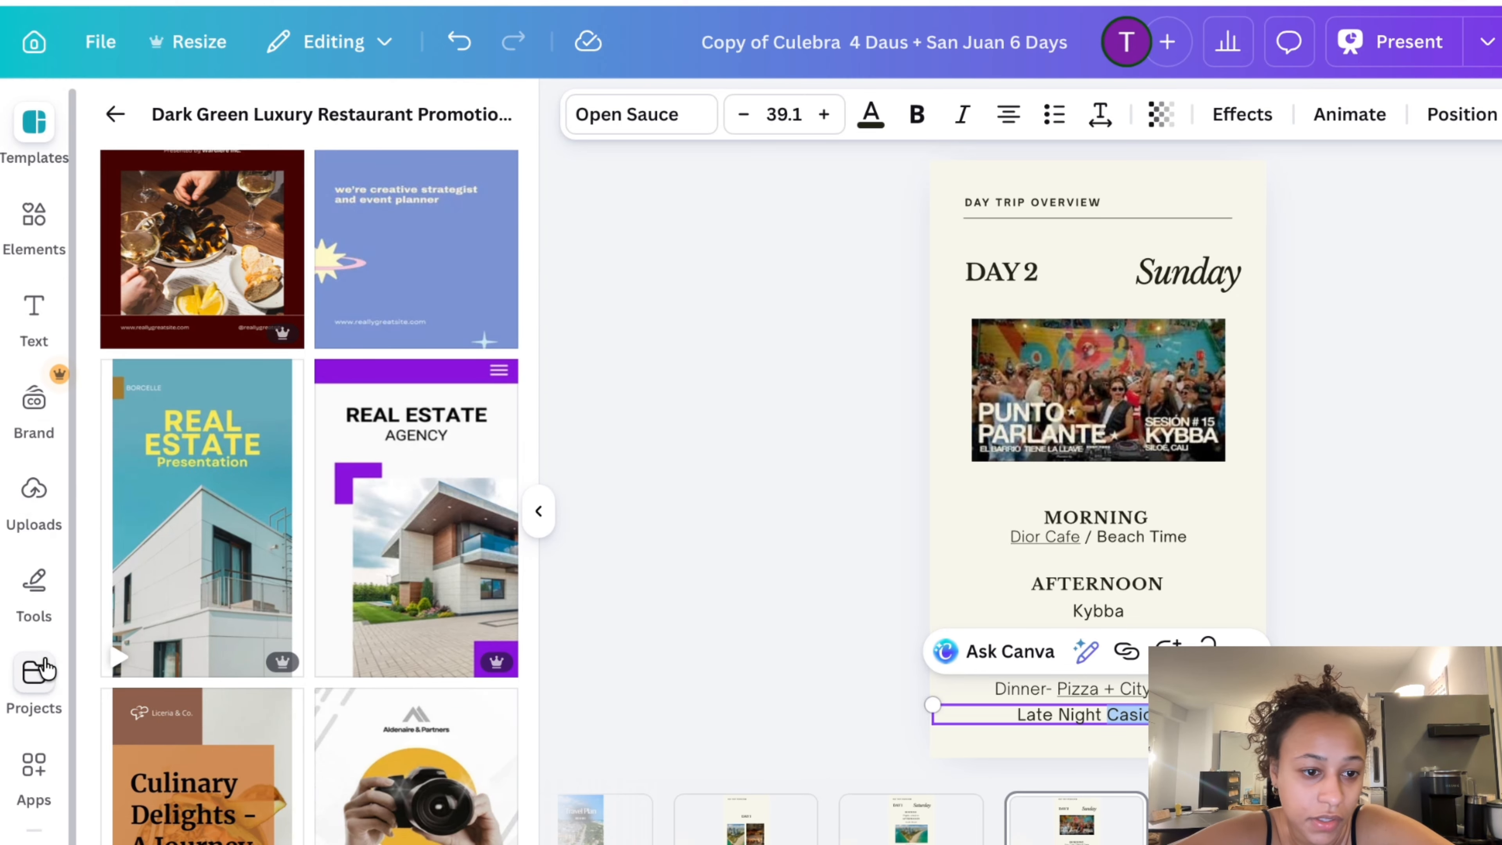
Add the Optional Excursion page from the existing "Copy of Jamaica 5 Days" design as a new page after Day 2
click(44, 668)
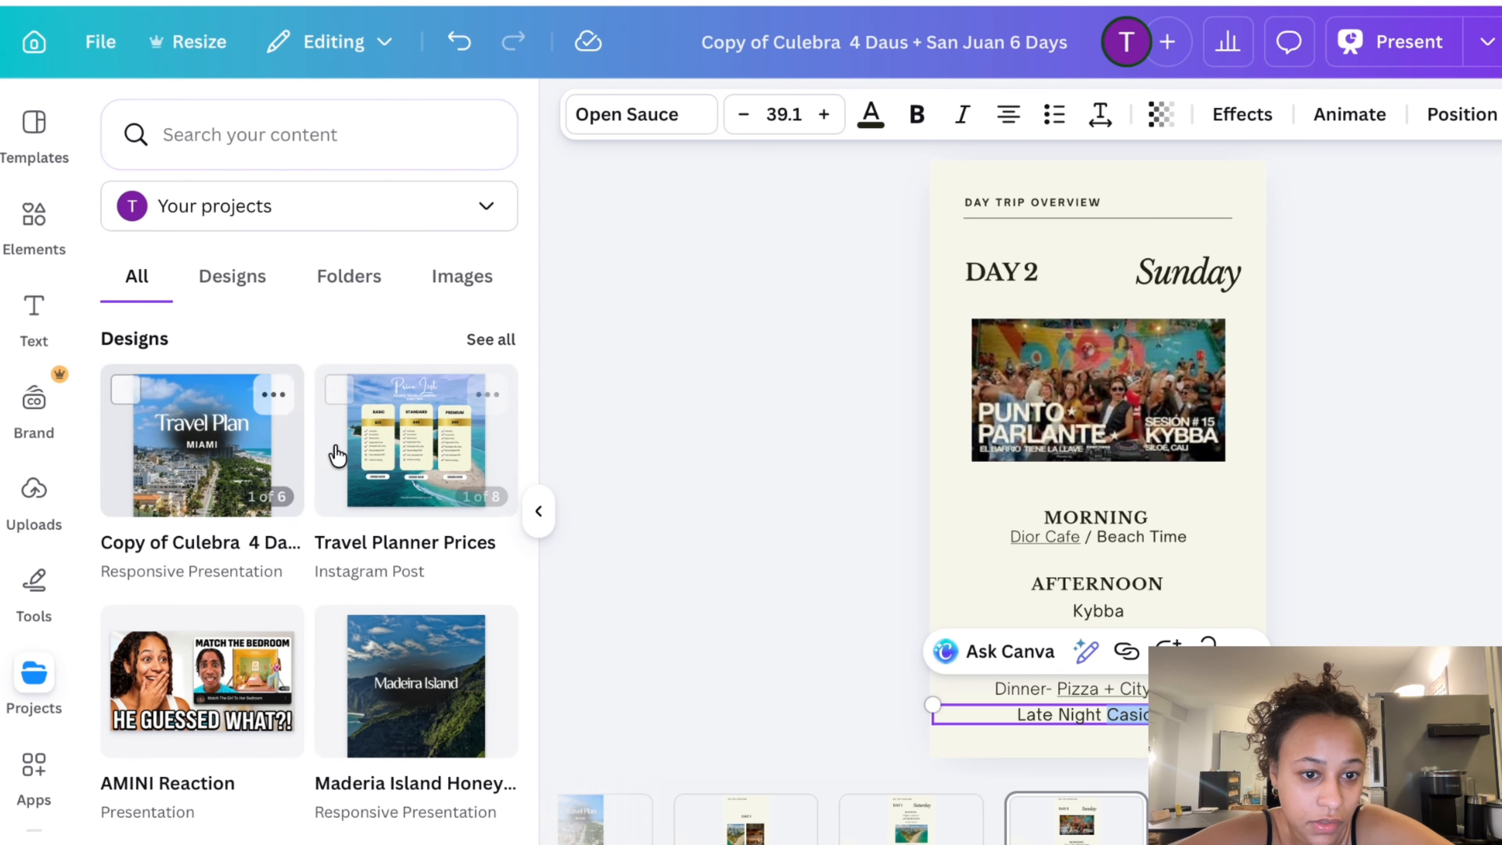
scroll(449, 645, down, 3)
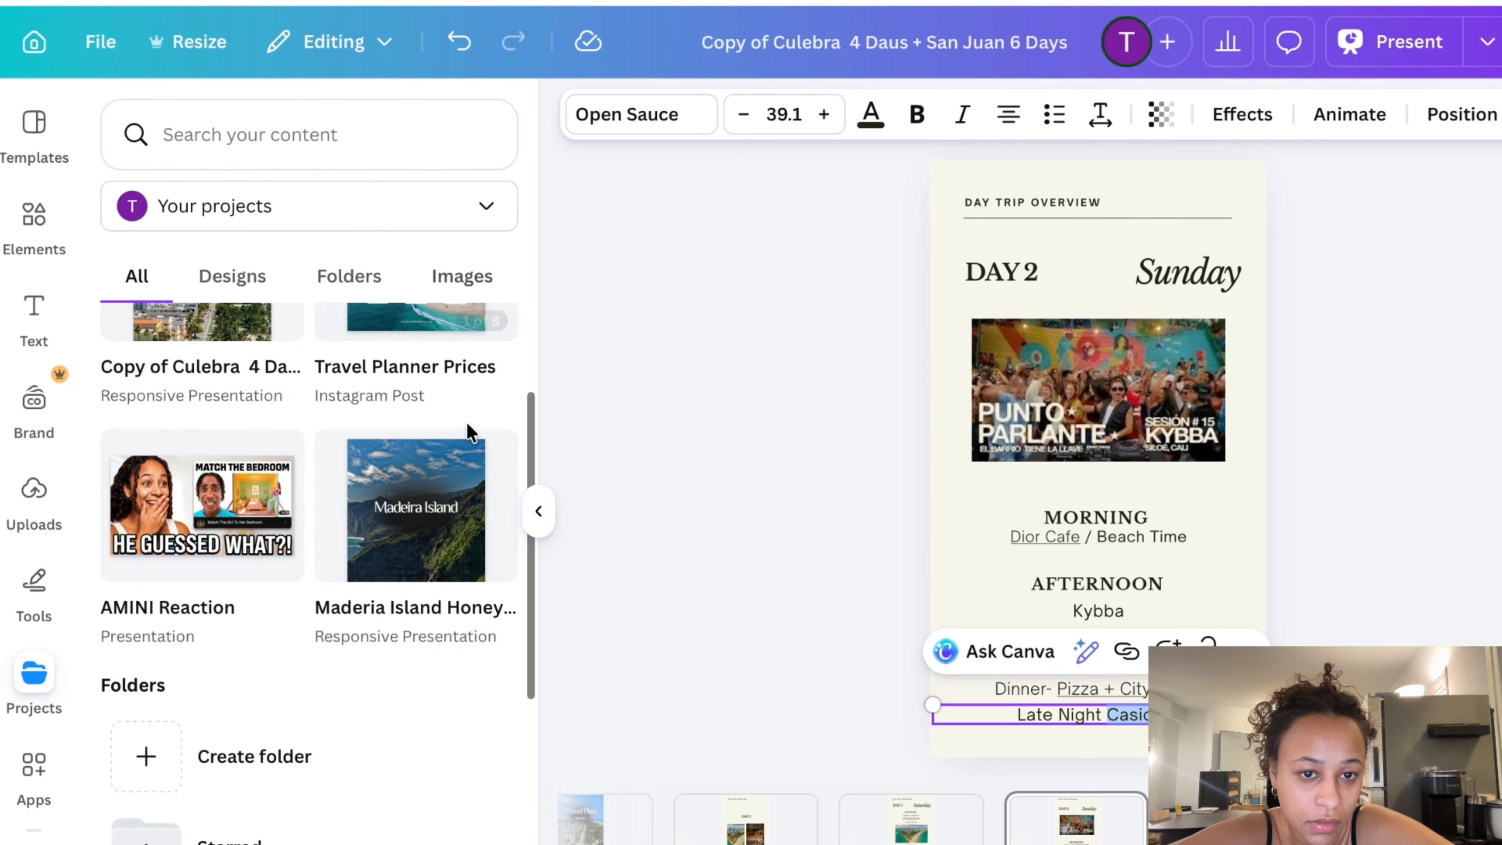
scroll(472, 390, up, 3)
click(493, 349)
scroll(430, 528, down, 3)
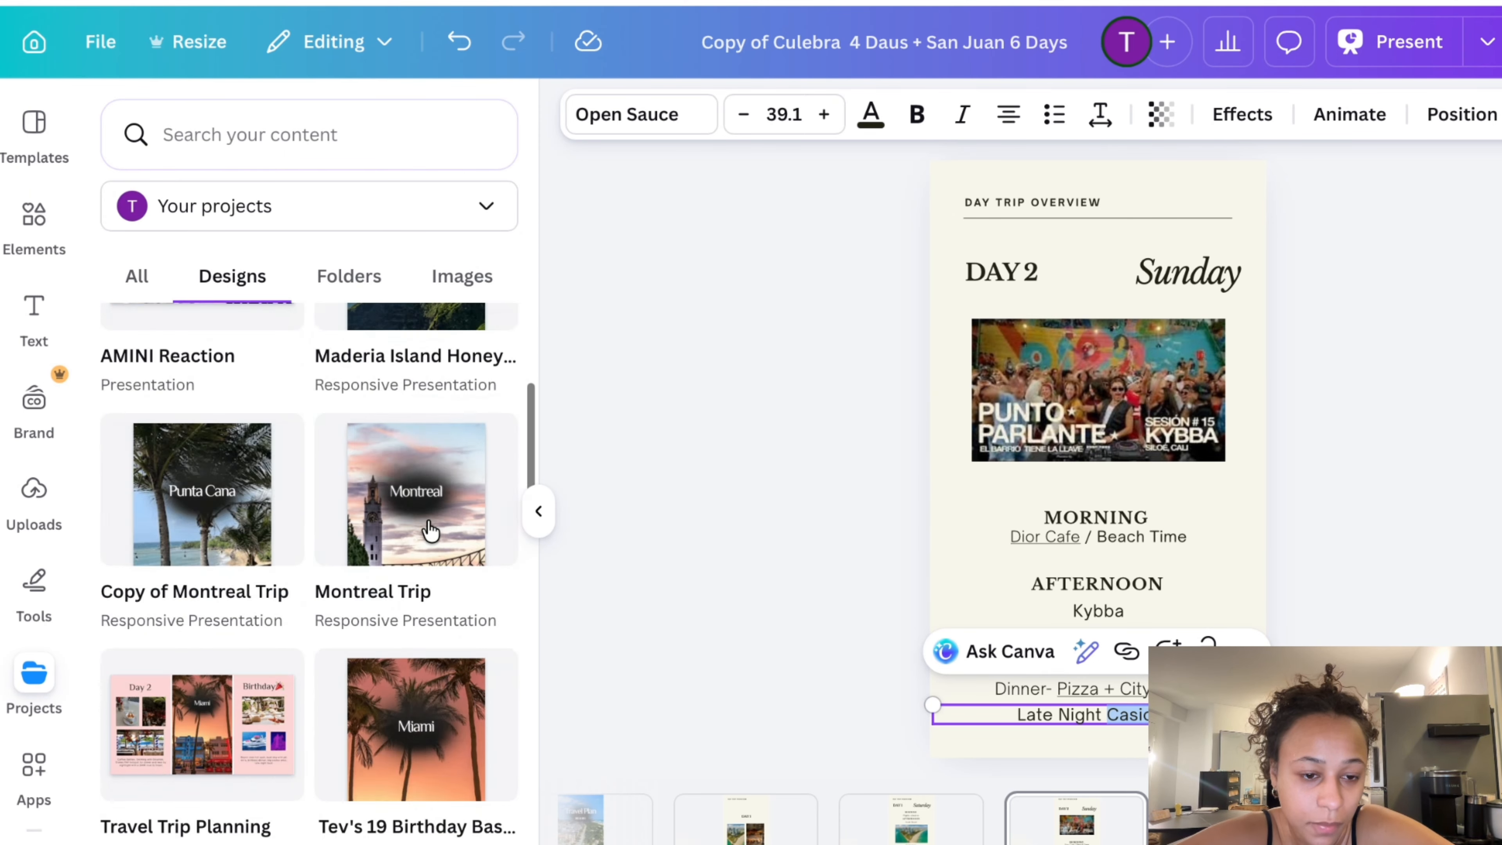
scroll(335, 570, down, 10)
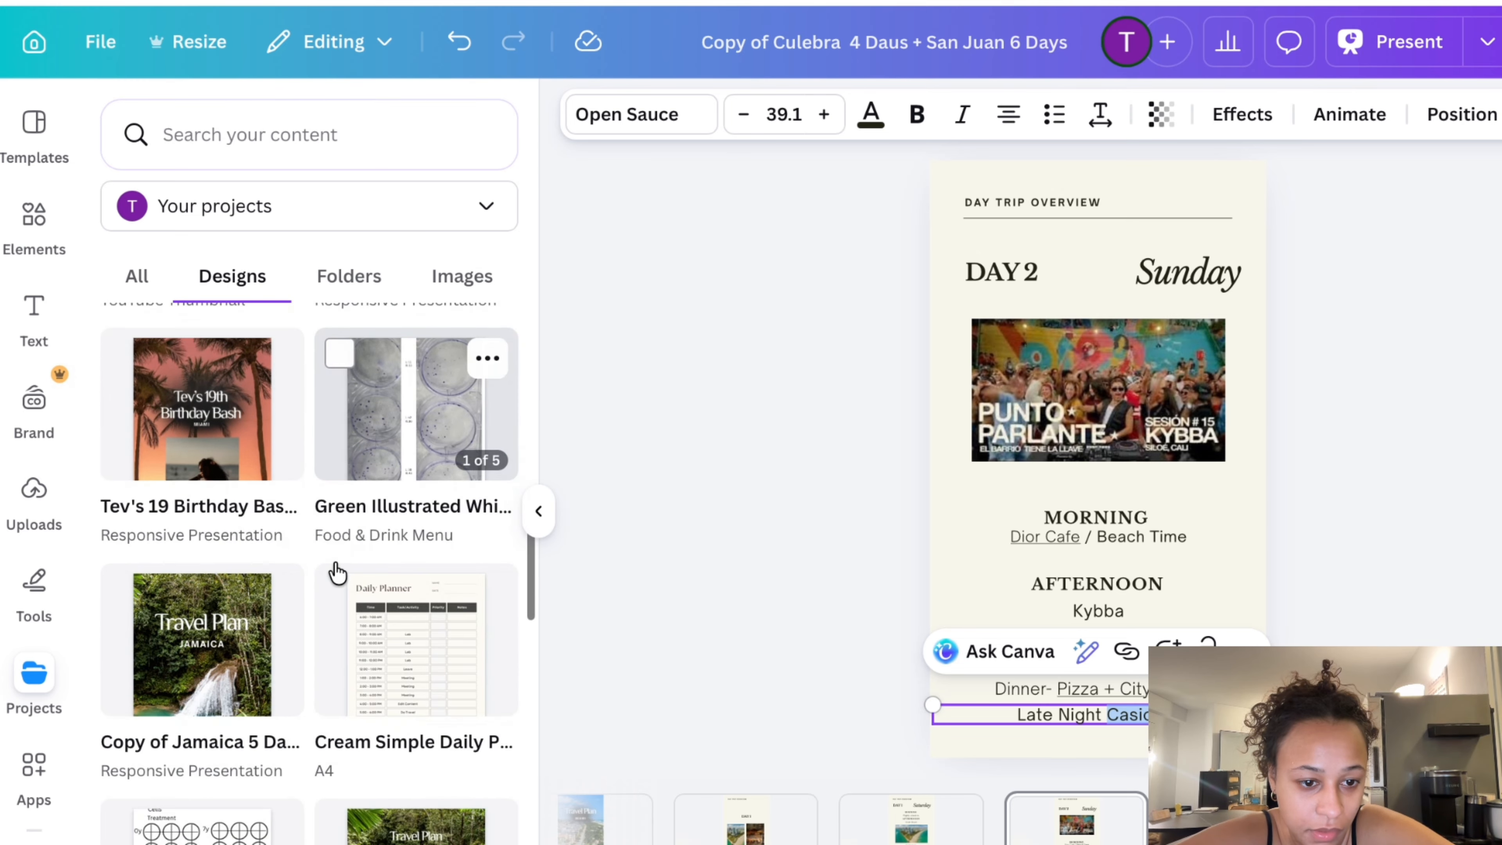
click(235, 689)
scroll(352, 587, down, 3)
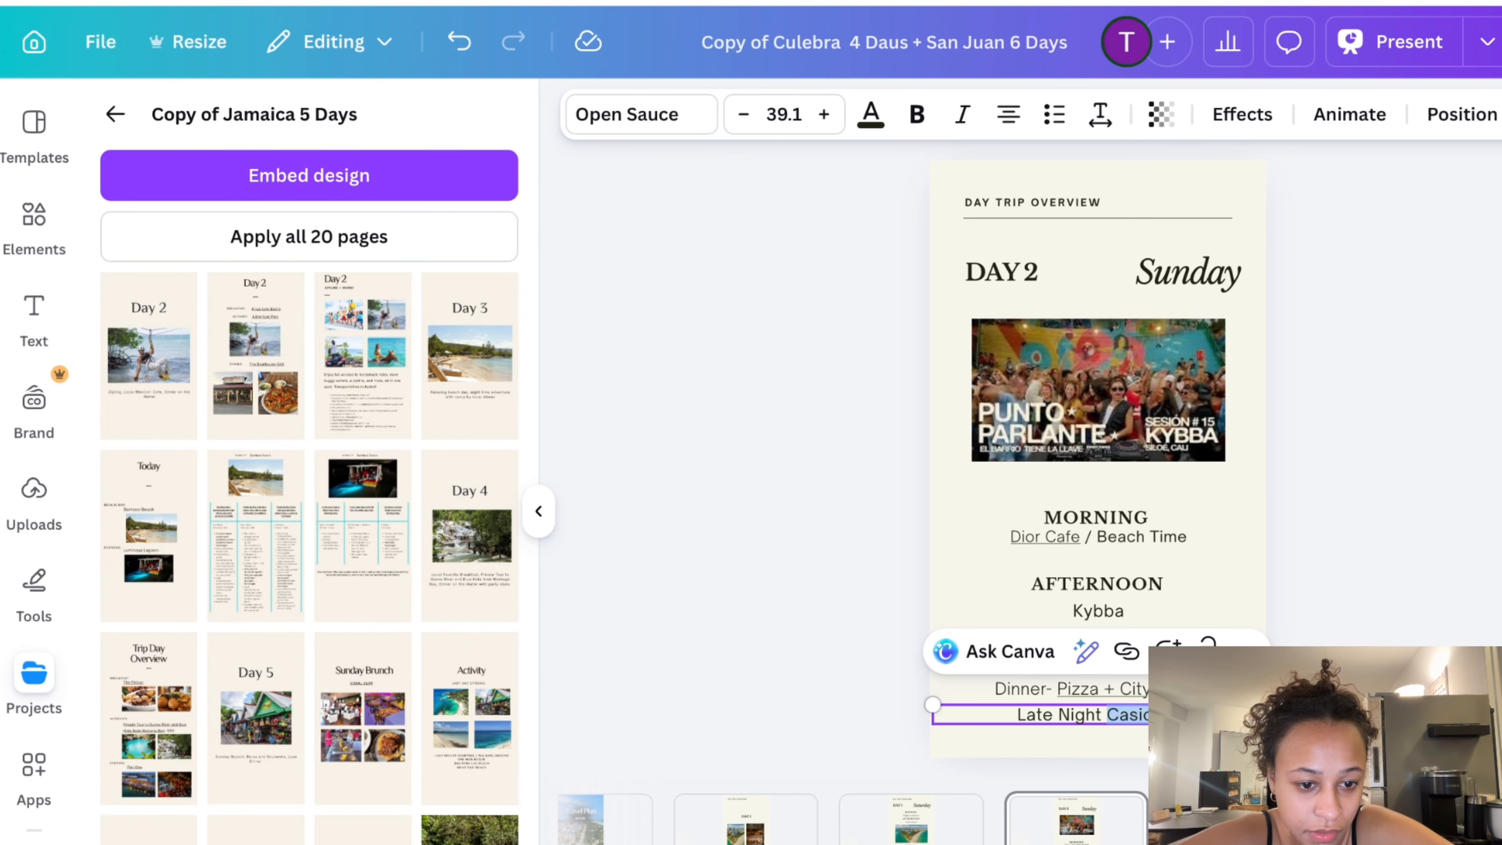
click(363, 356)
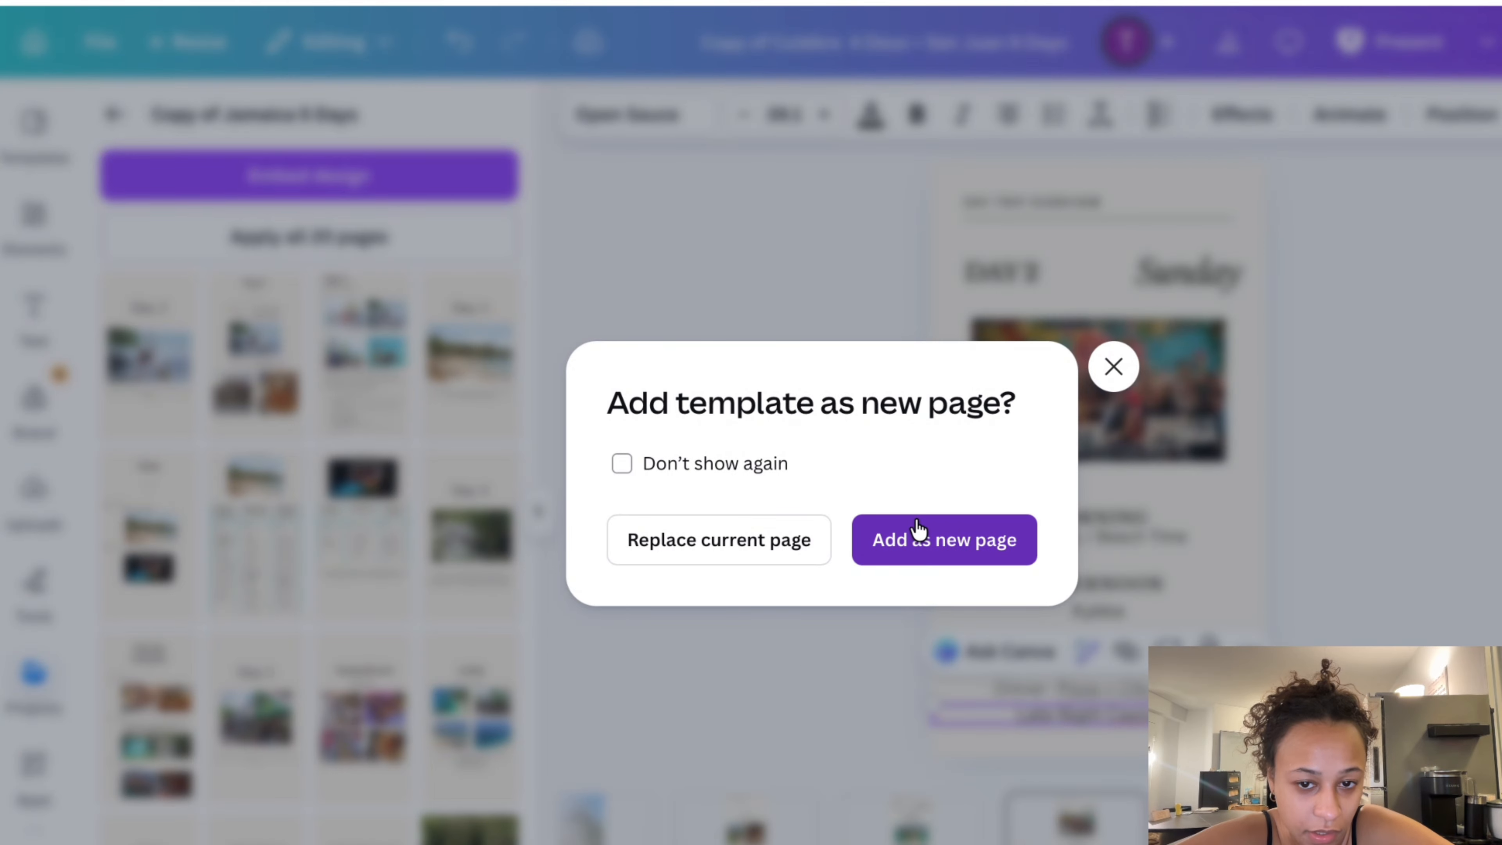
click(918, 529)
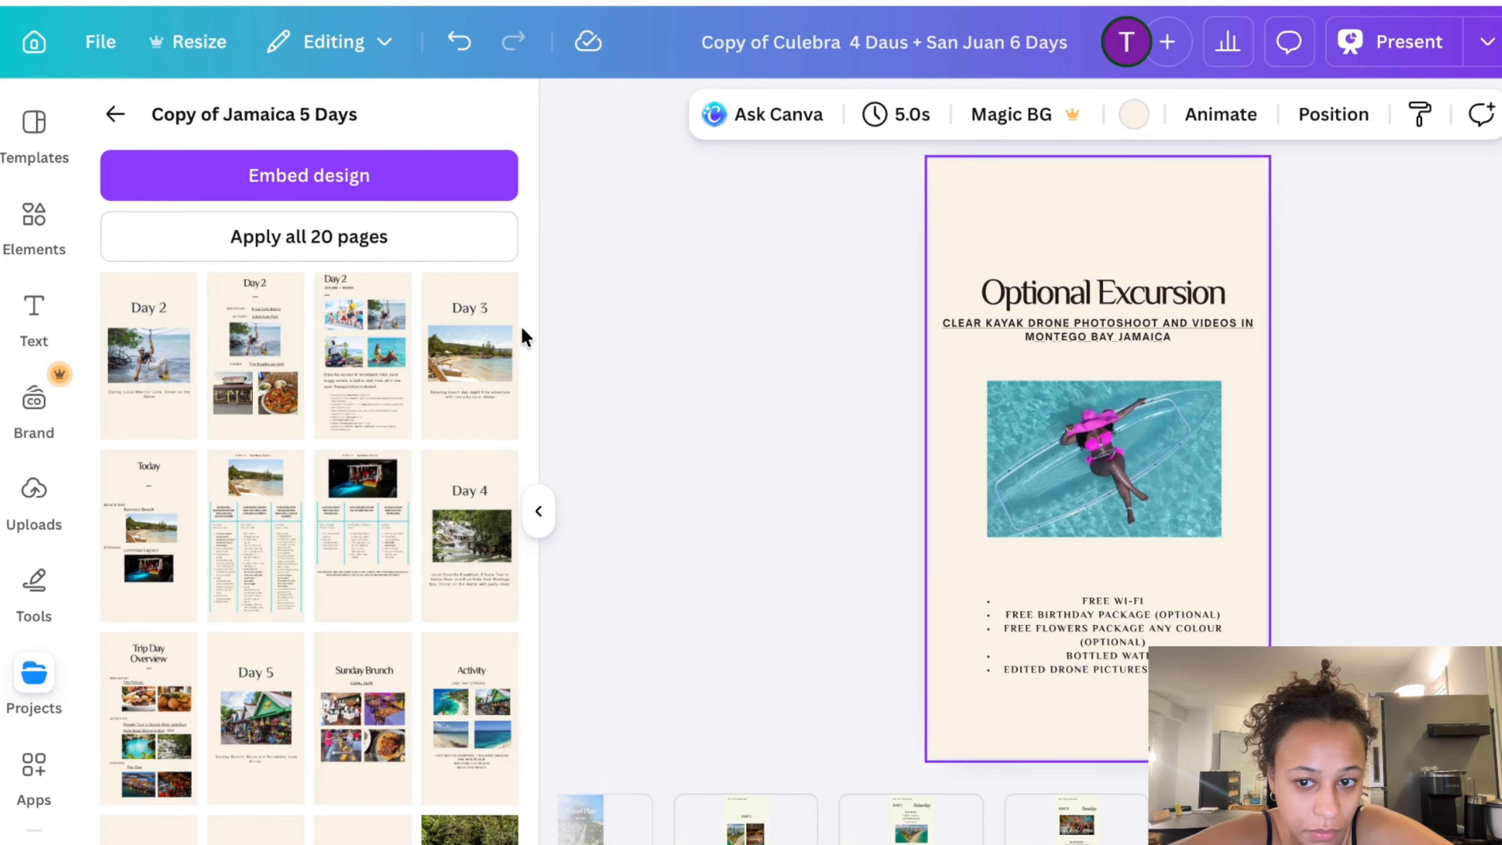
click(114, 114)
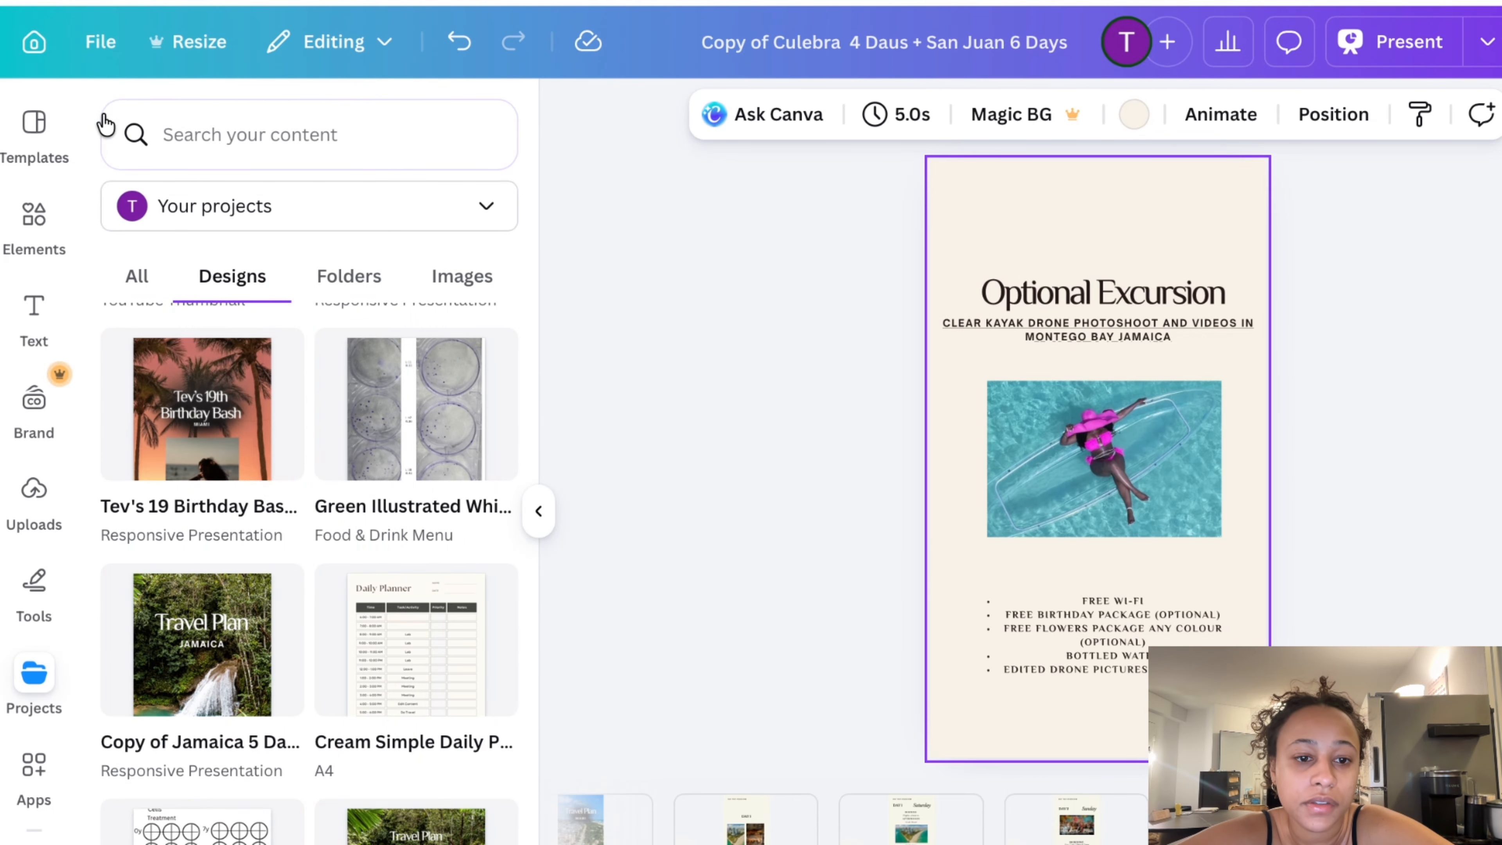
click(538, 510)
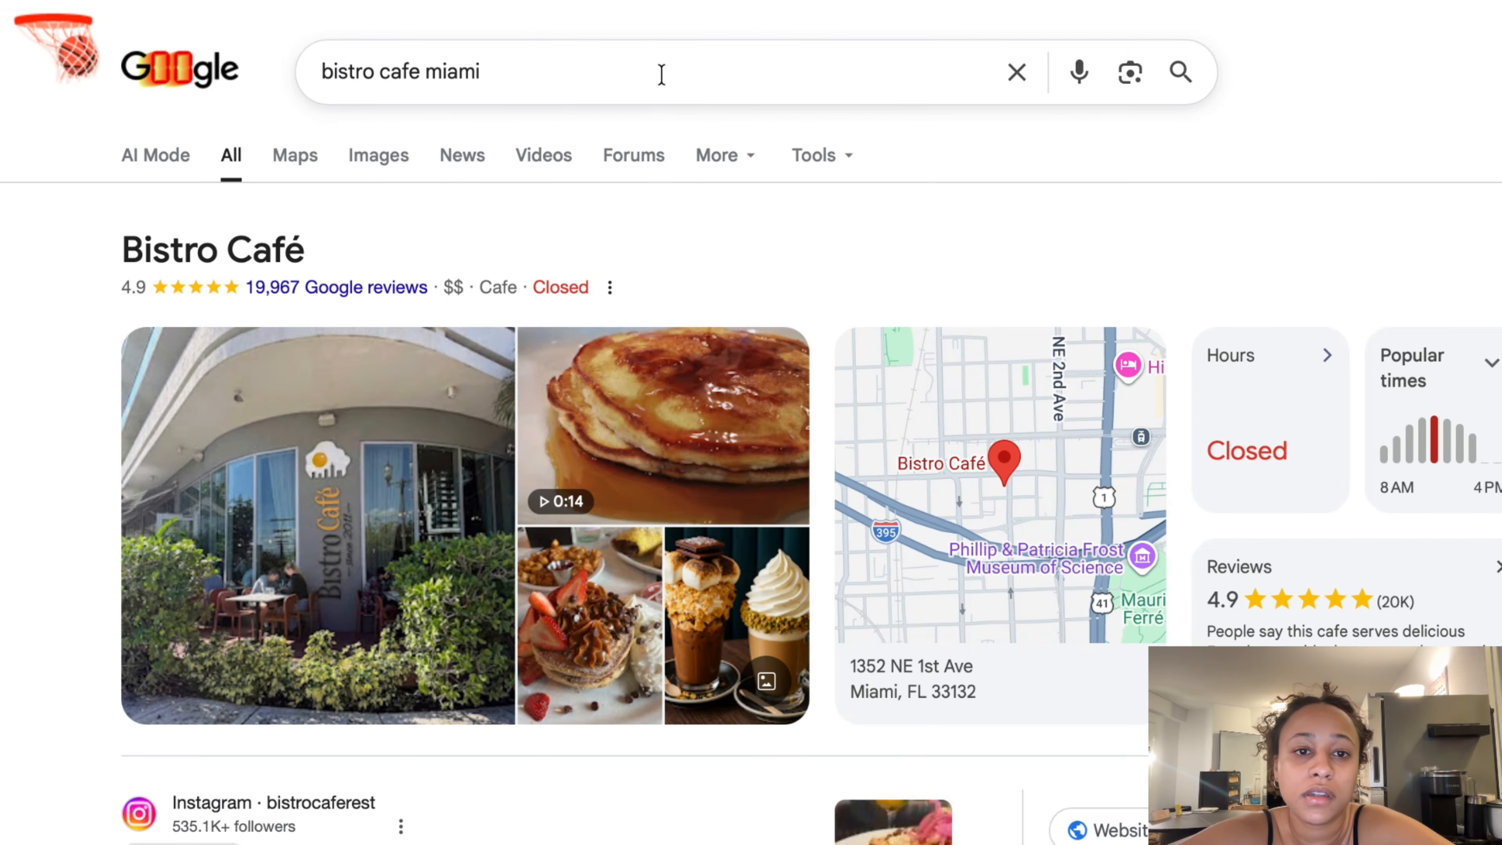
Switch to Google and find images for "casino hard rock miami"
triple_click(654, 59)
text(casino hardro)
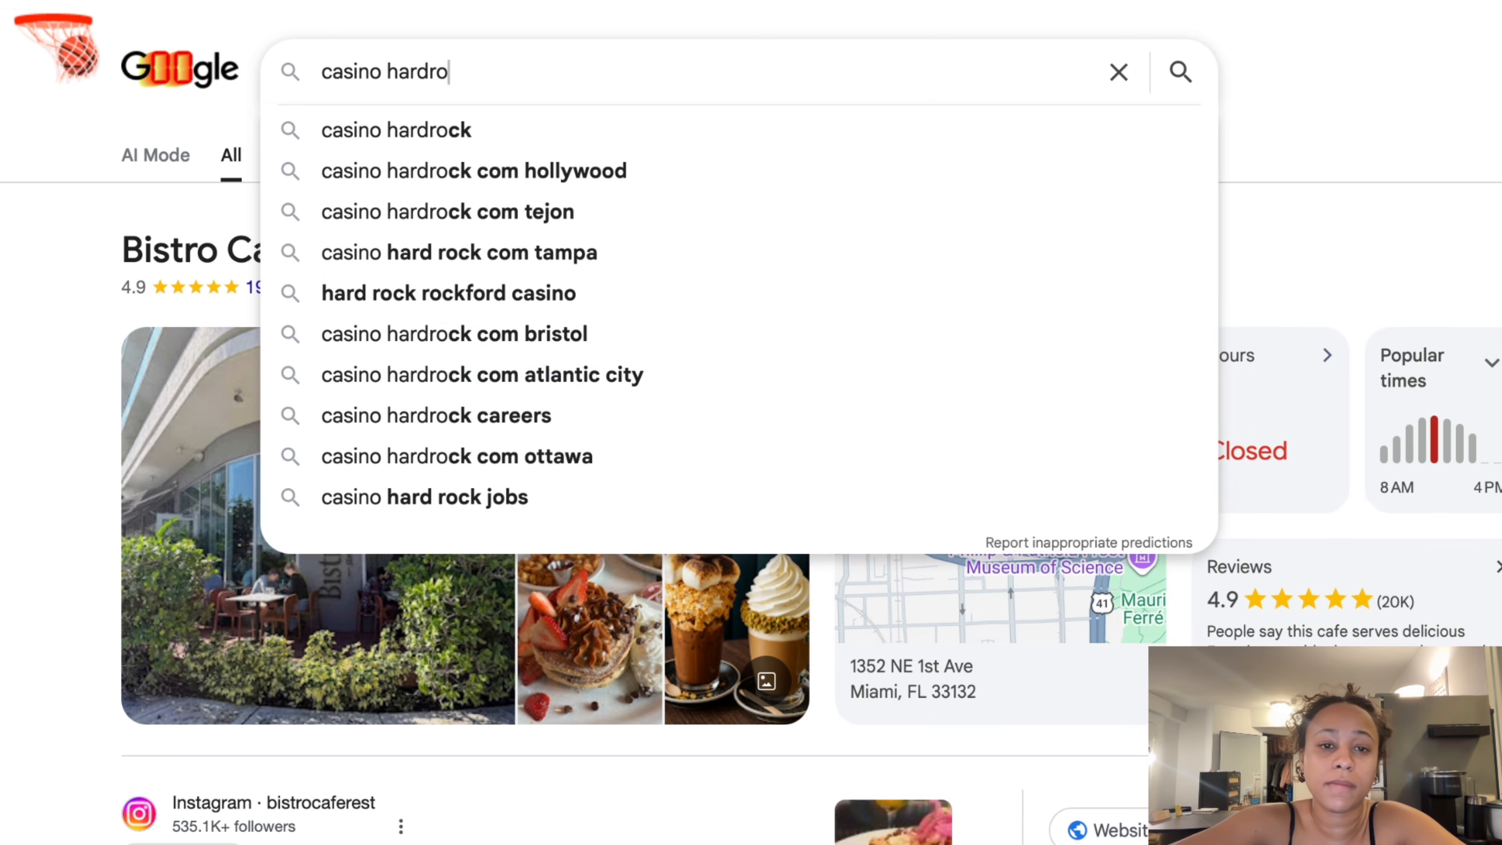
key(BackSpace)
key(BackSpace)
click(633, 122)
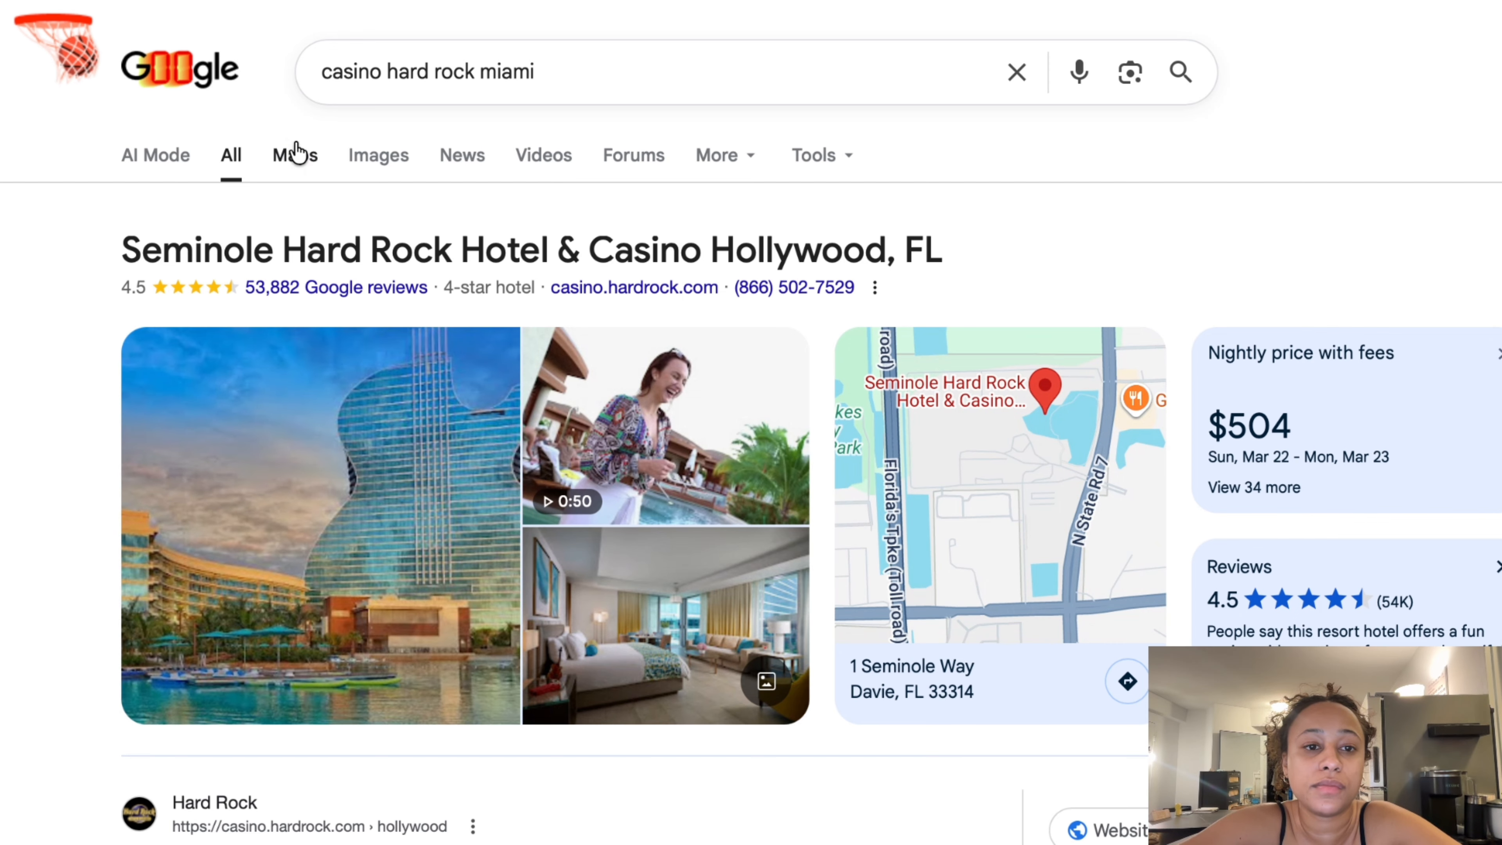
click(365, 152)
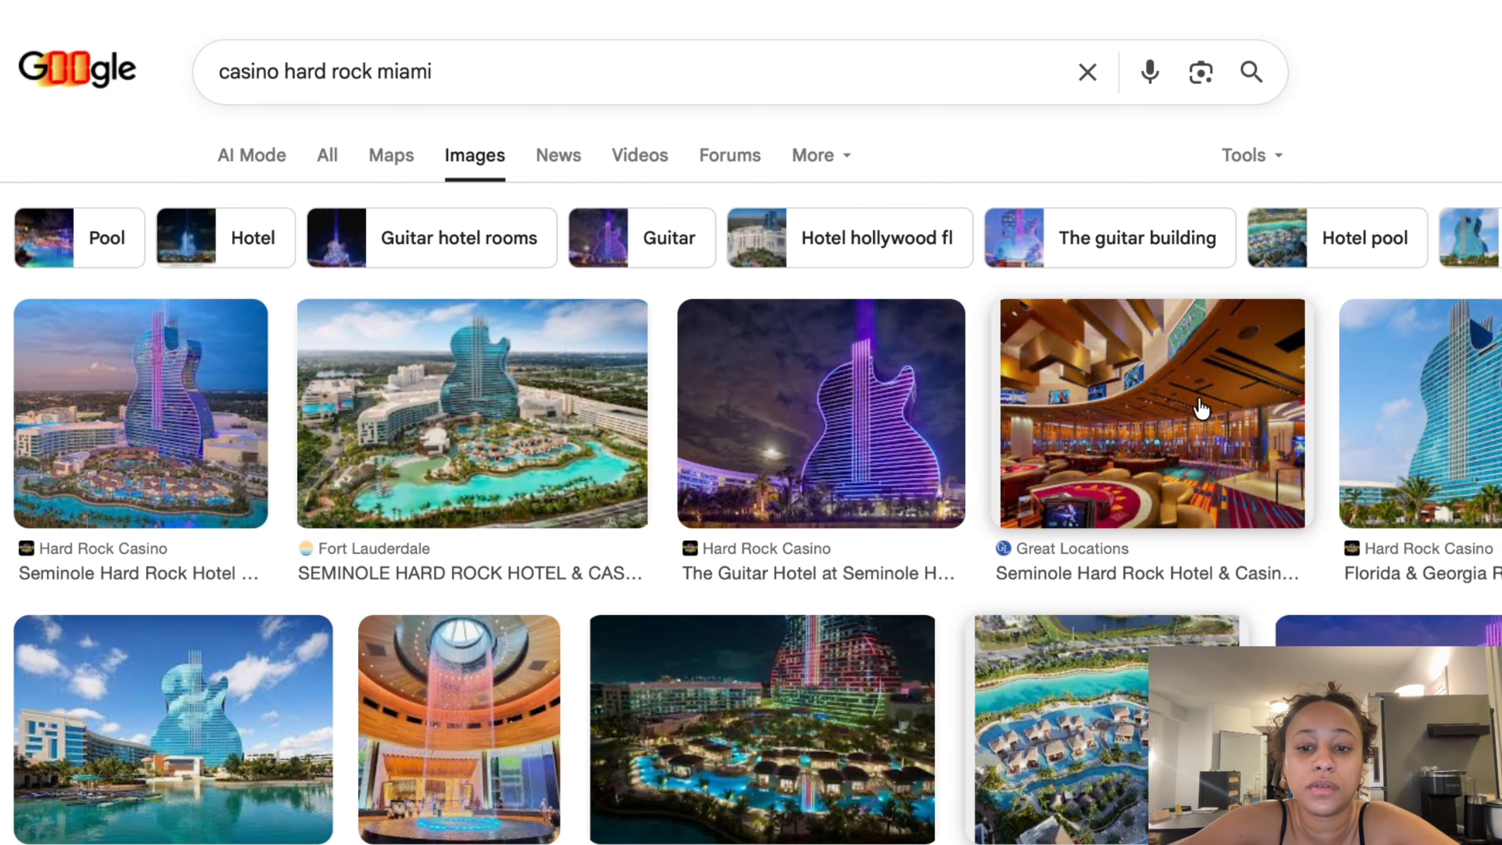
click(1054, 1)
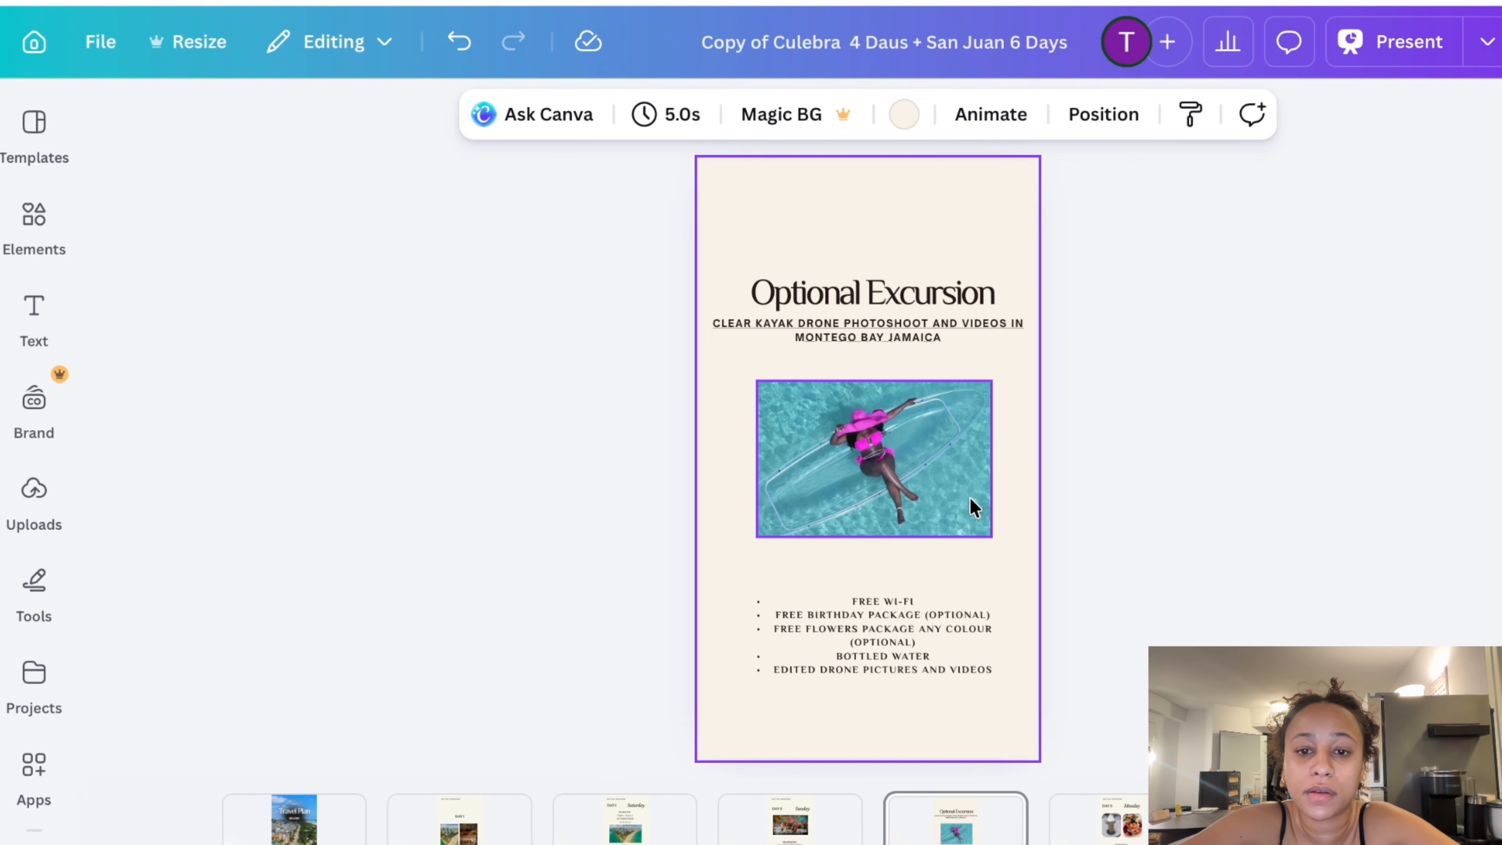
Delete the kayak photo from the Optional Excursion page and upload the images Unknown-1.jpeg to Unknown-4.jpeg
click(959, 482)
key(Delete)
click(33, 408)
click(23, 521)
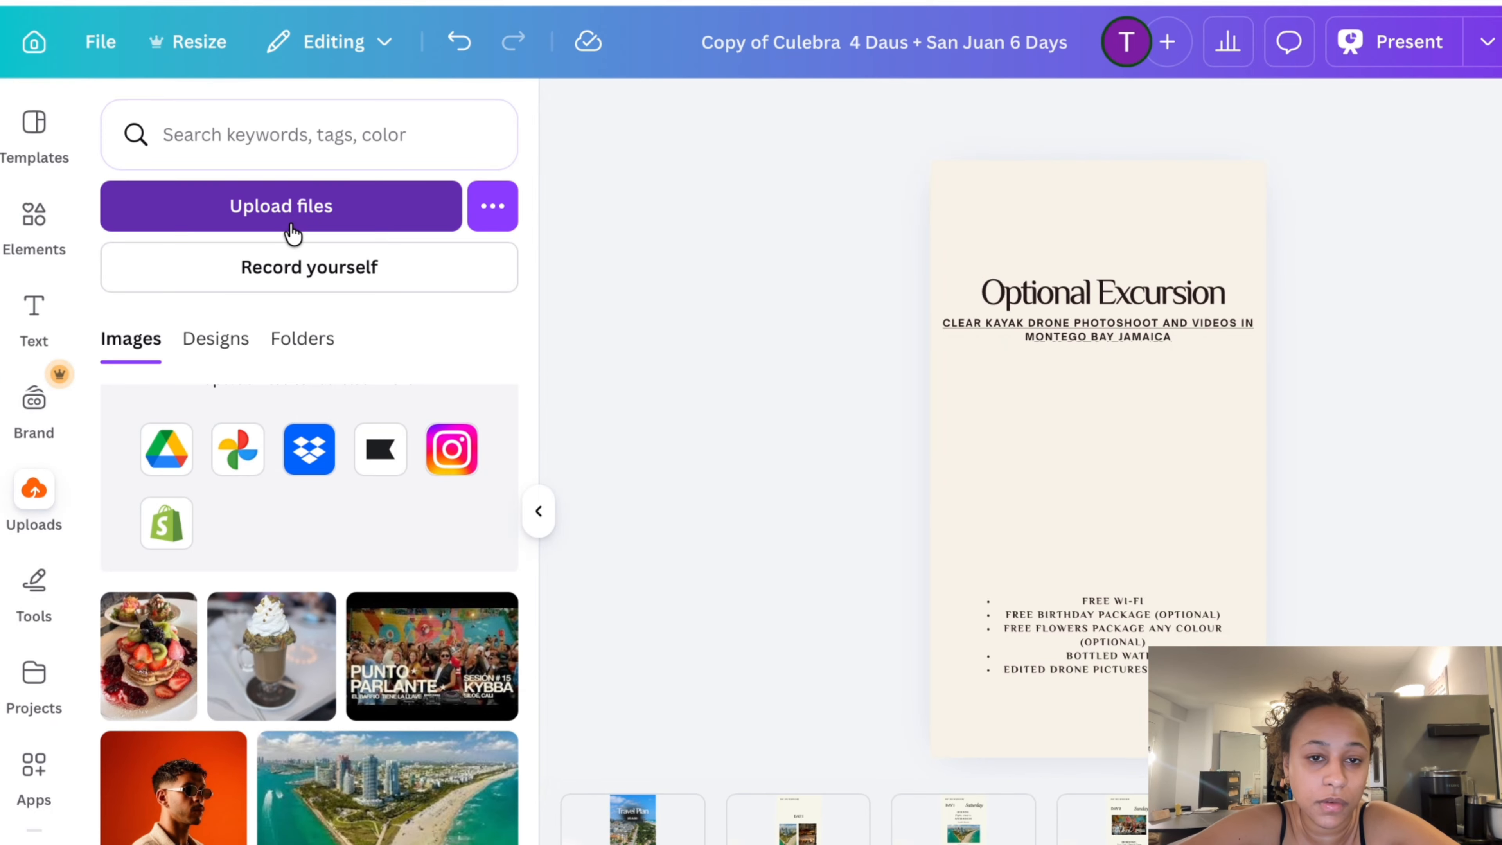
click(293, 233)
click(325, 50)
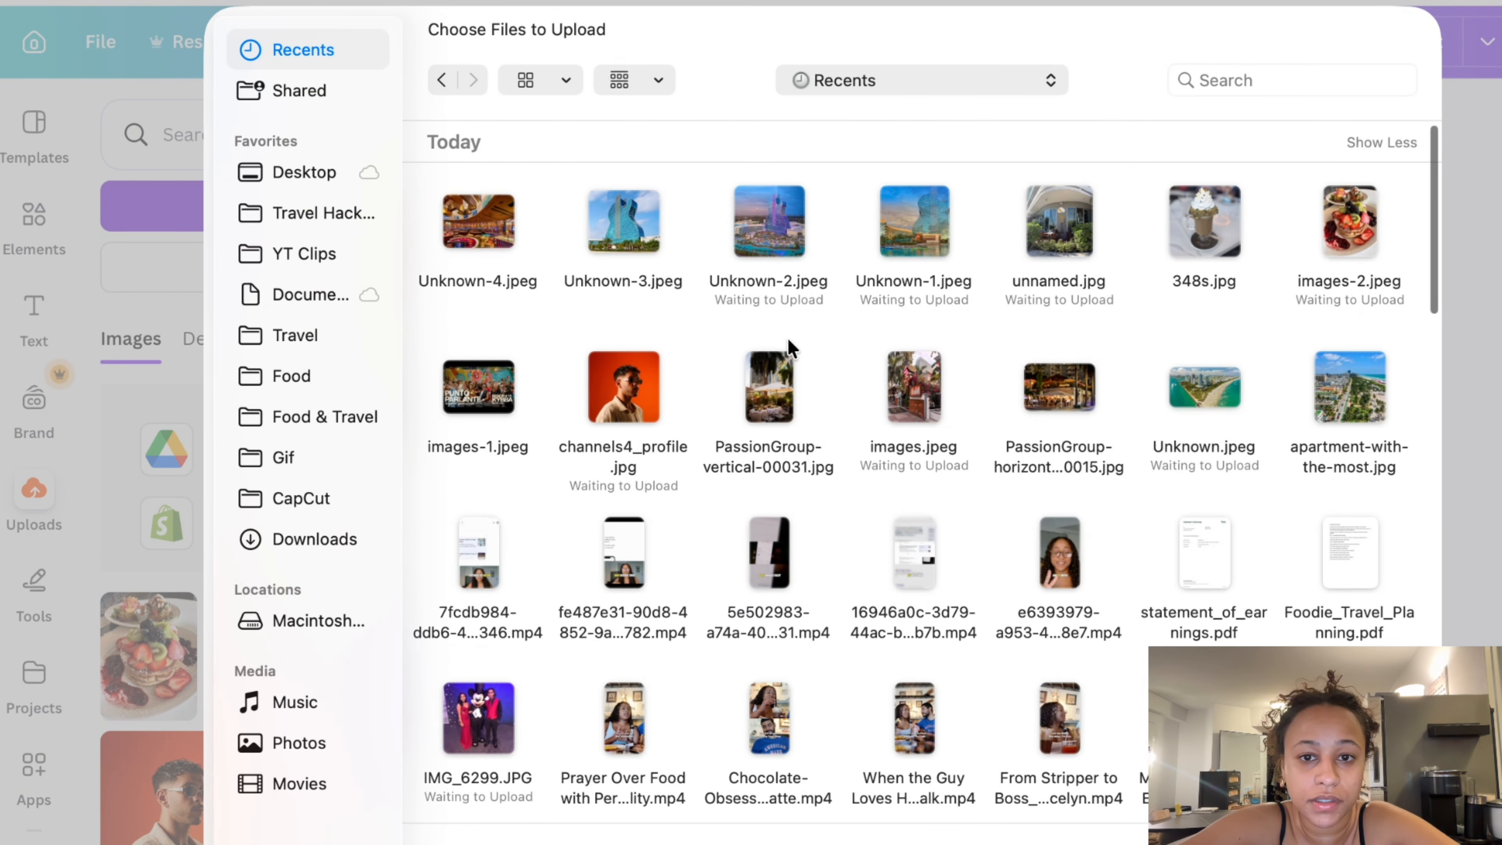
click(874, 305)
click(893, 325)
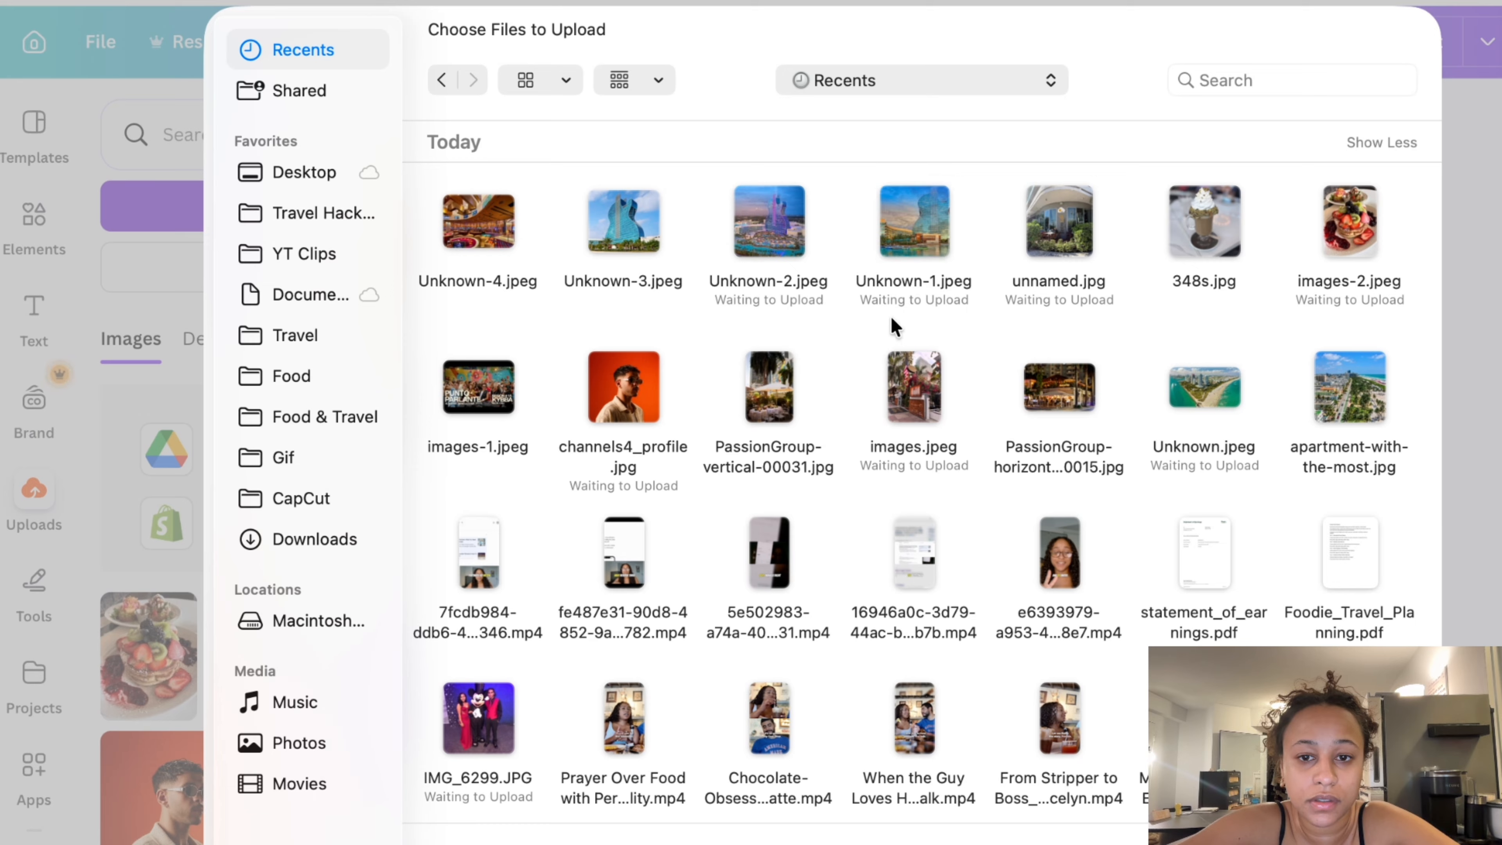
drag(893, 325, 414, 177)
key(Return)
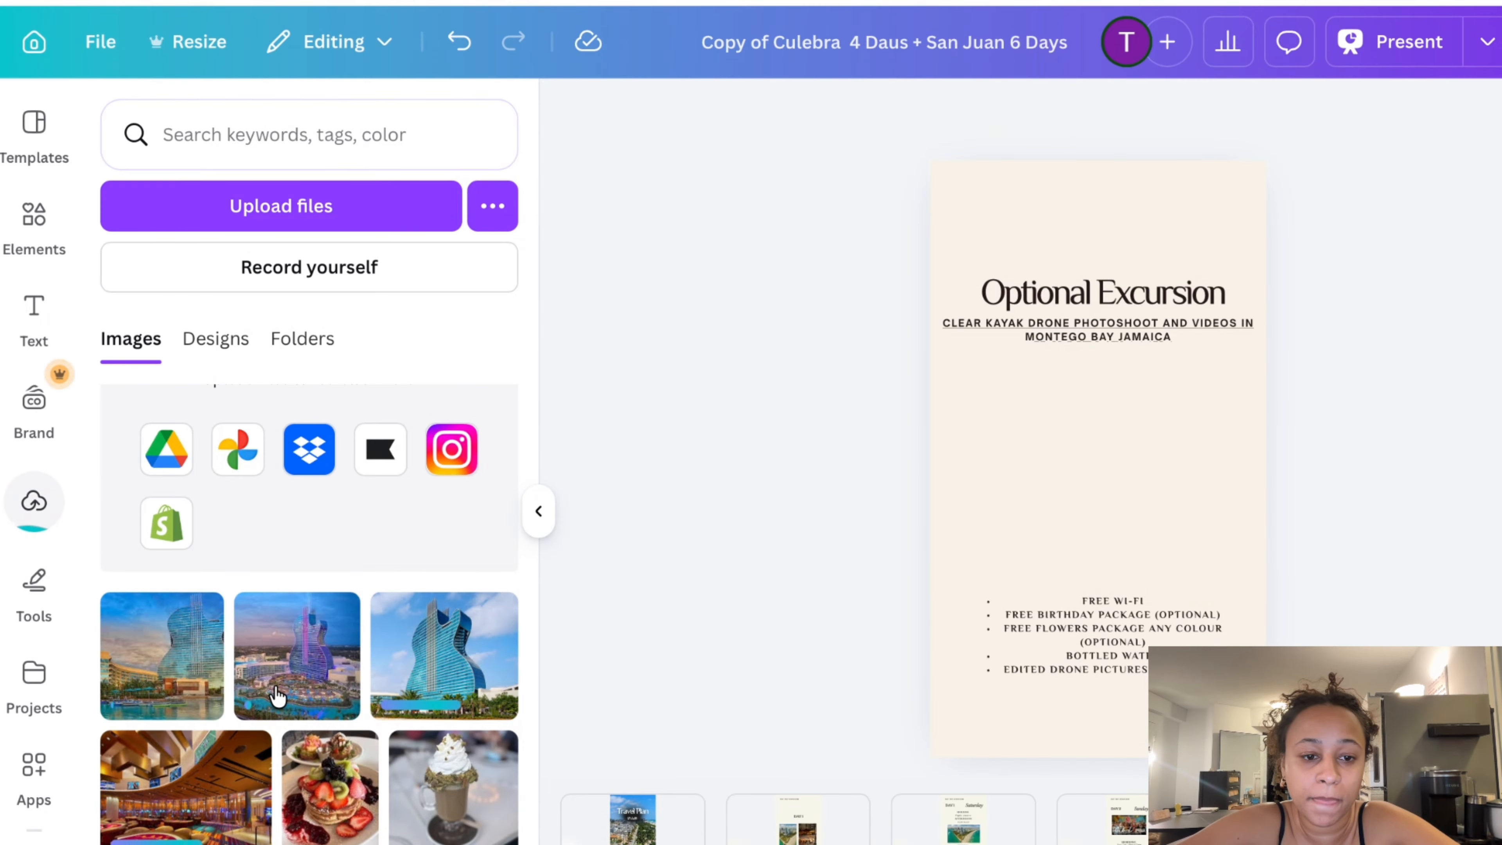
Place the uploaded sunset image of the guitar-shaped hotel on the page, enlarge it and position it between the subtitle and bullet list
click(177, 668)
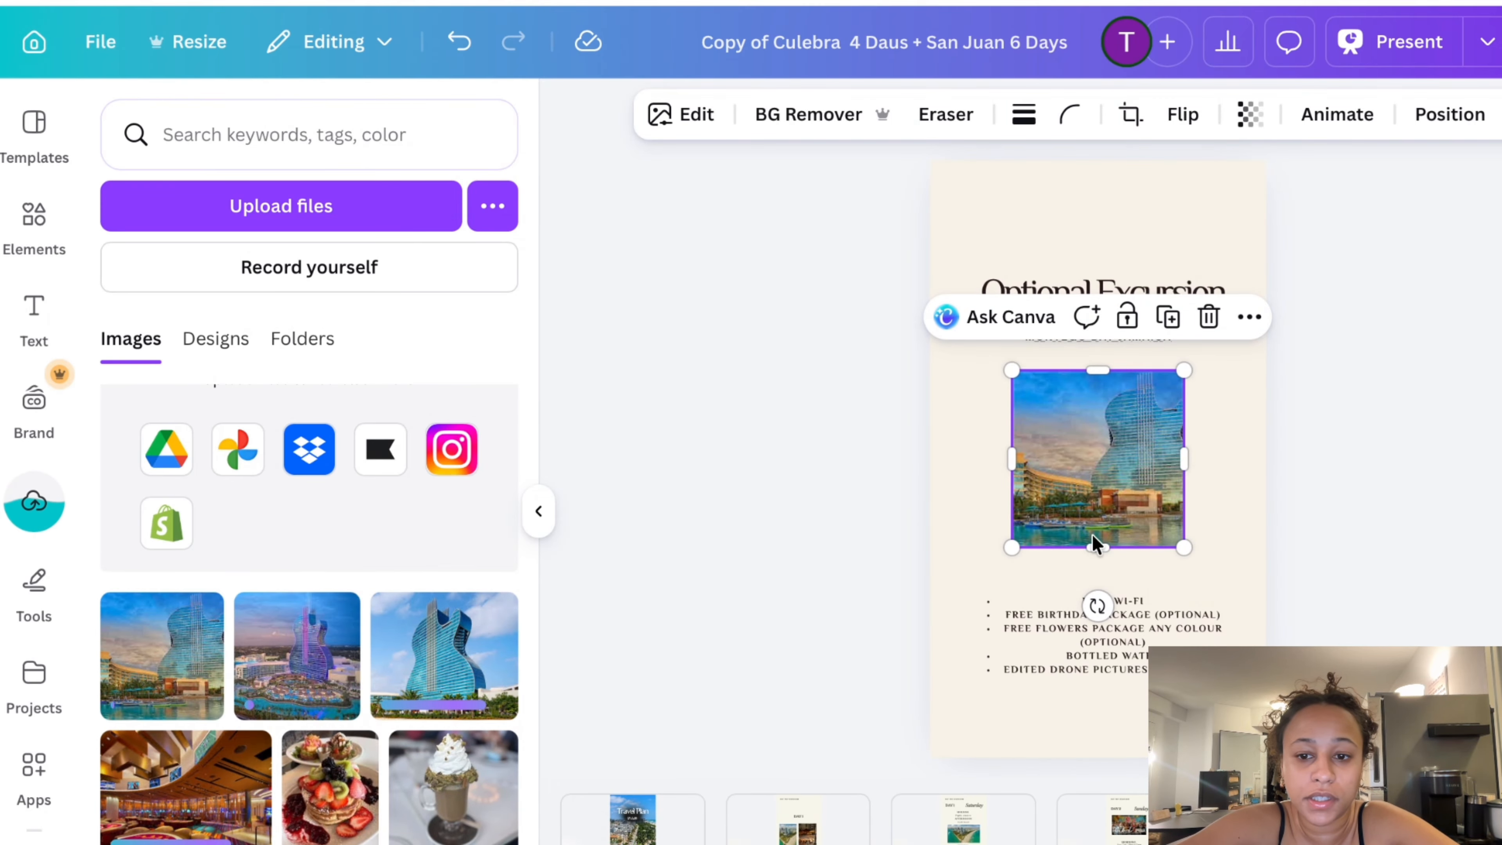
drag(1183, 547, 1236, 568)
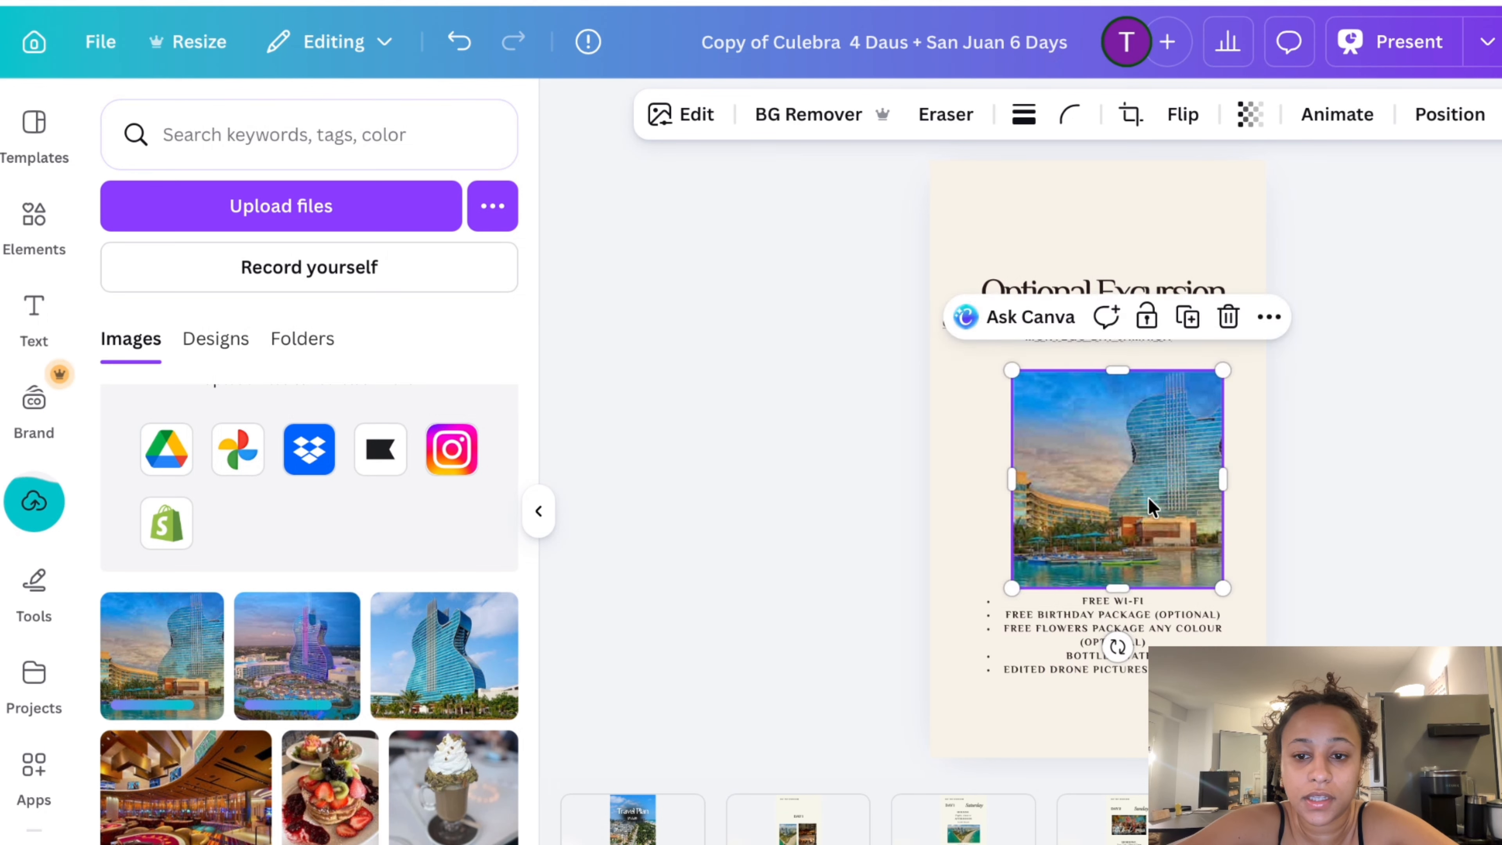
drag(1152, 505, 1140, 486)
click(1179, 630)
click(1179, 630)
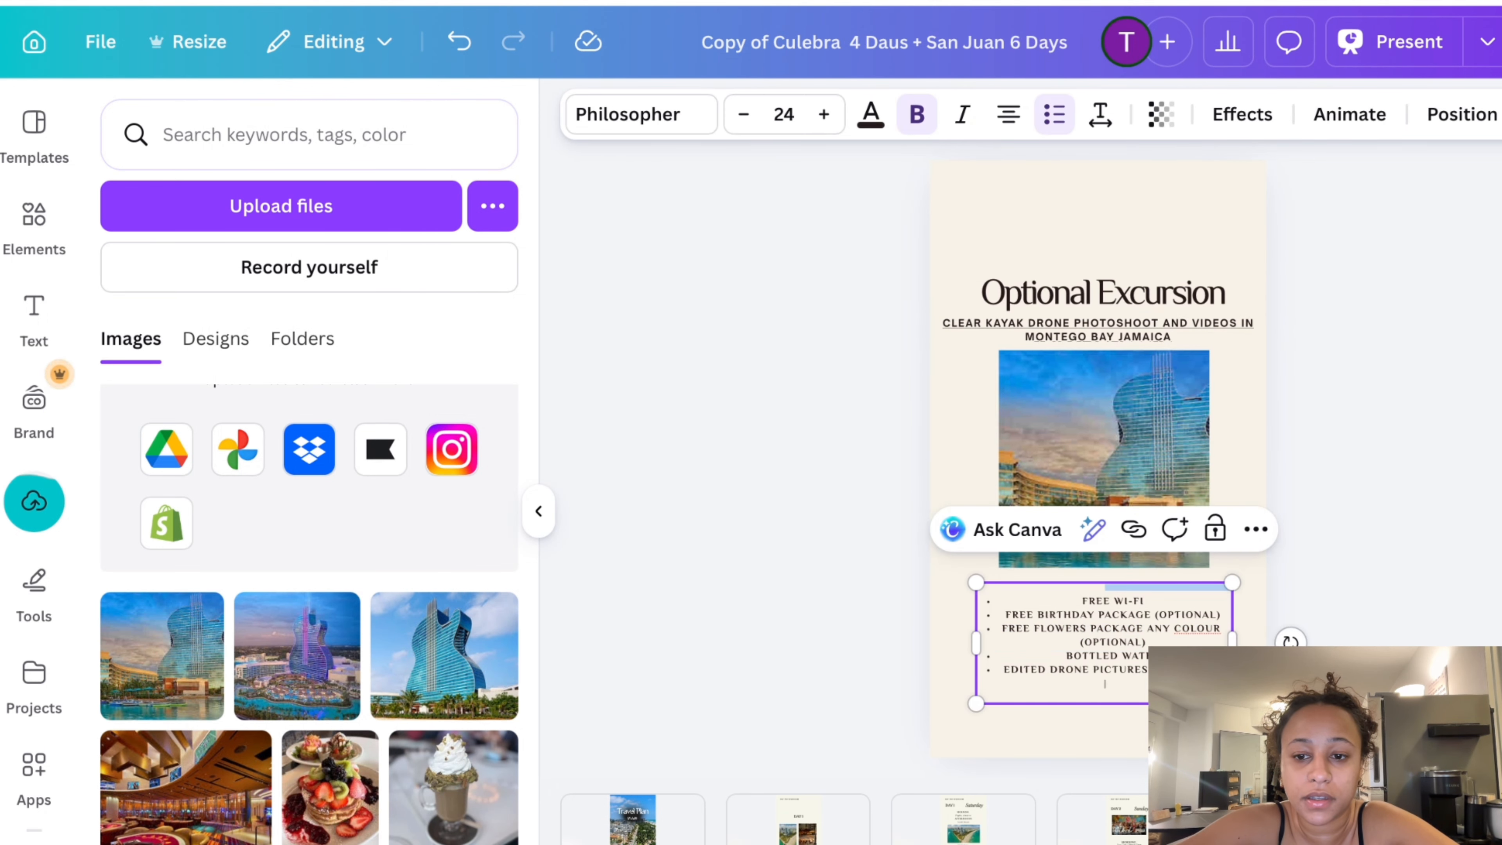
drag(1156, 686, 1041, 590)
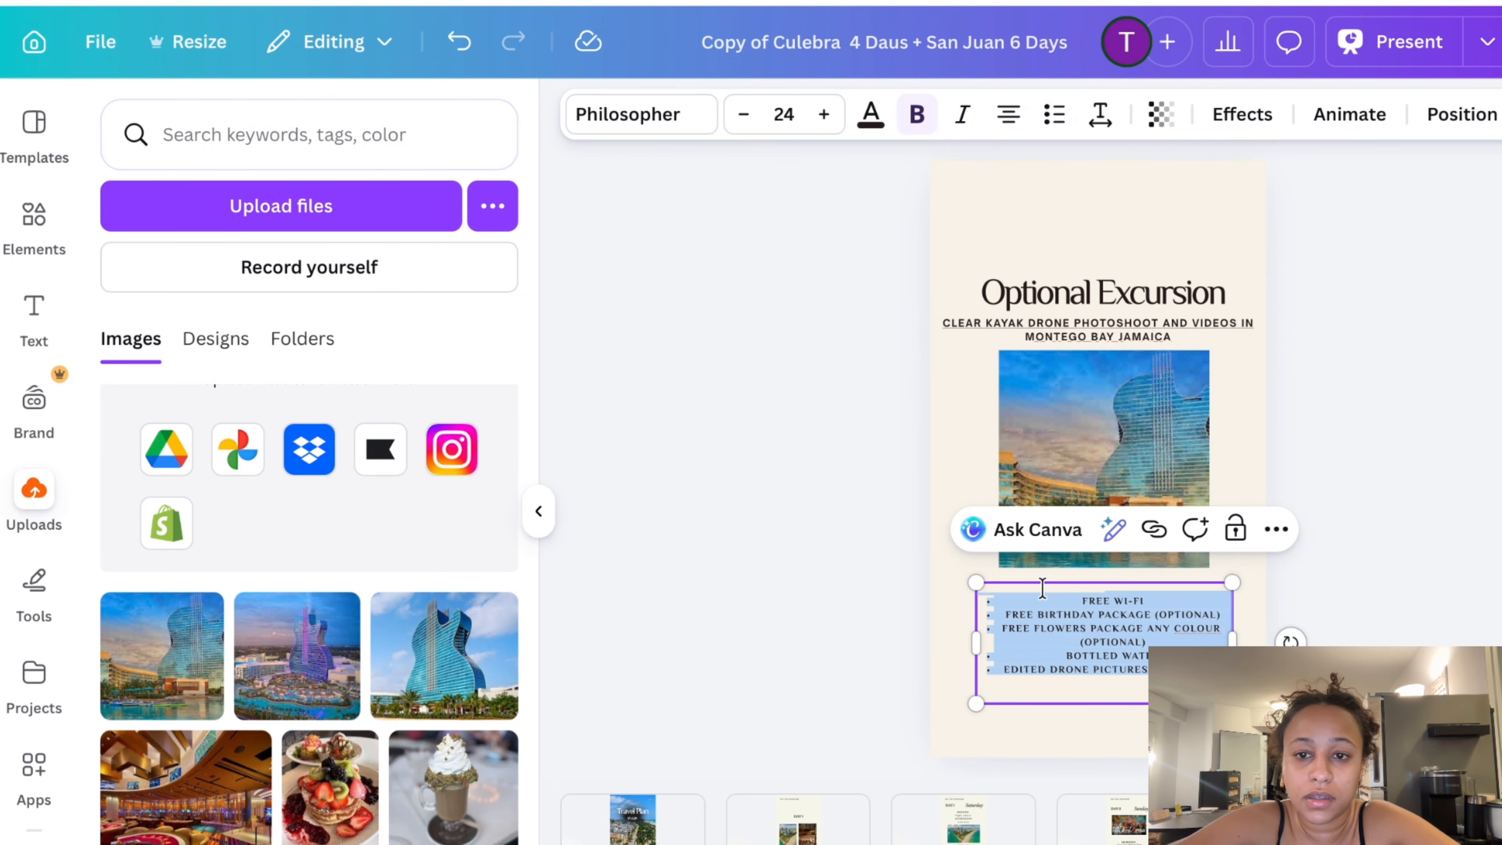
Replace the kayak subtitle under the Optional Excursion heading with "HARDROCK CASINO FORT LAUDERDALE"
click(1113, 319)
triple_click(1113, 319)
text(H)
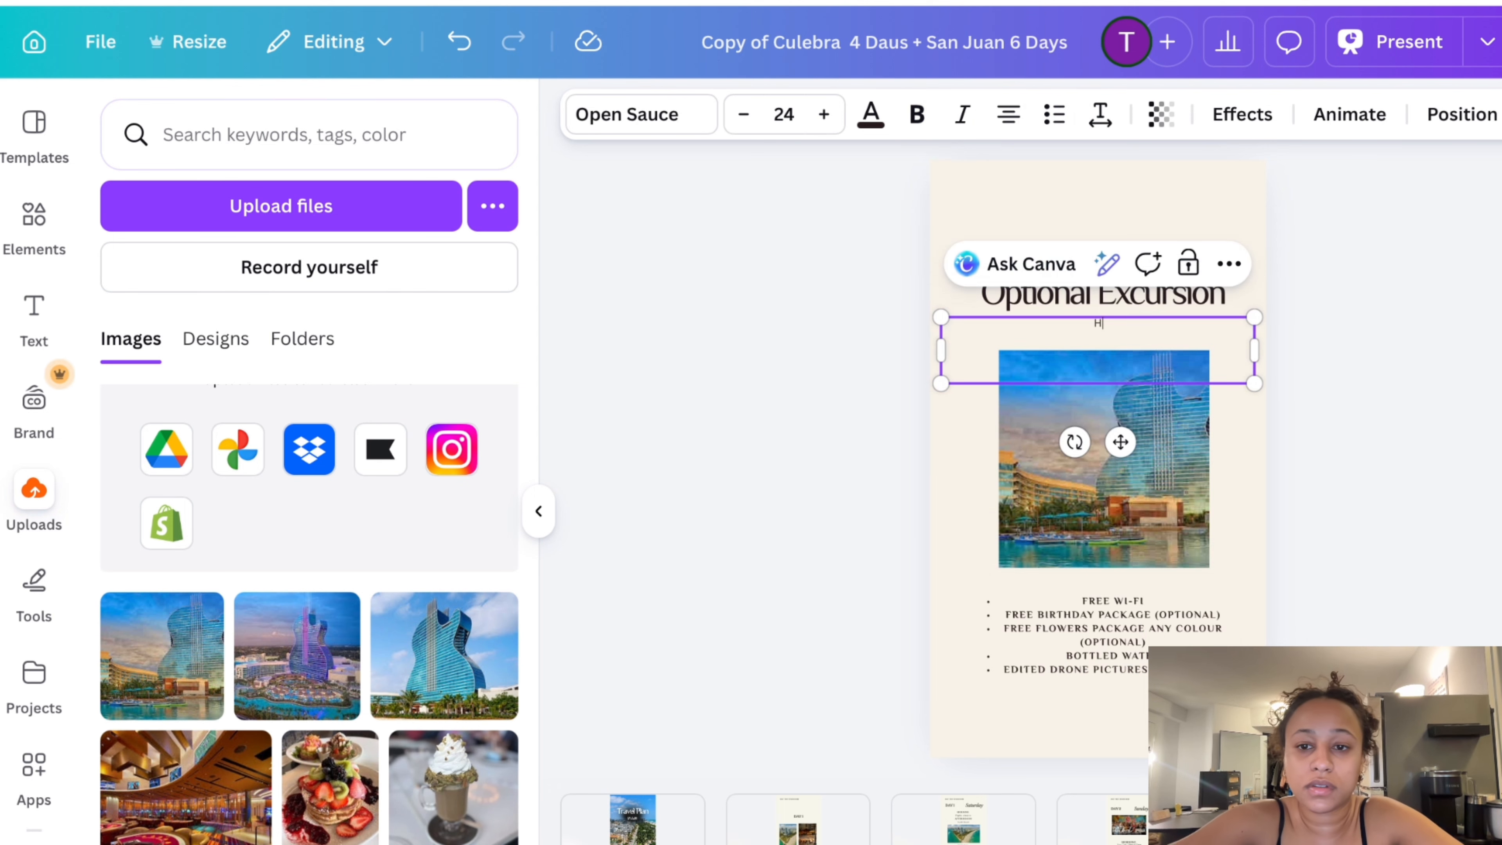
text(ARDROCK )
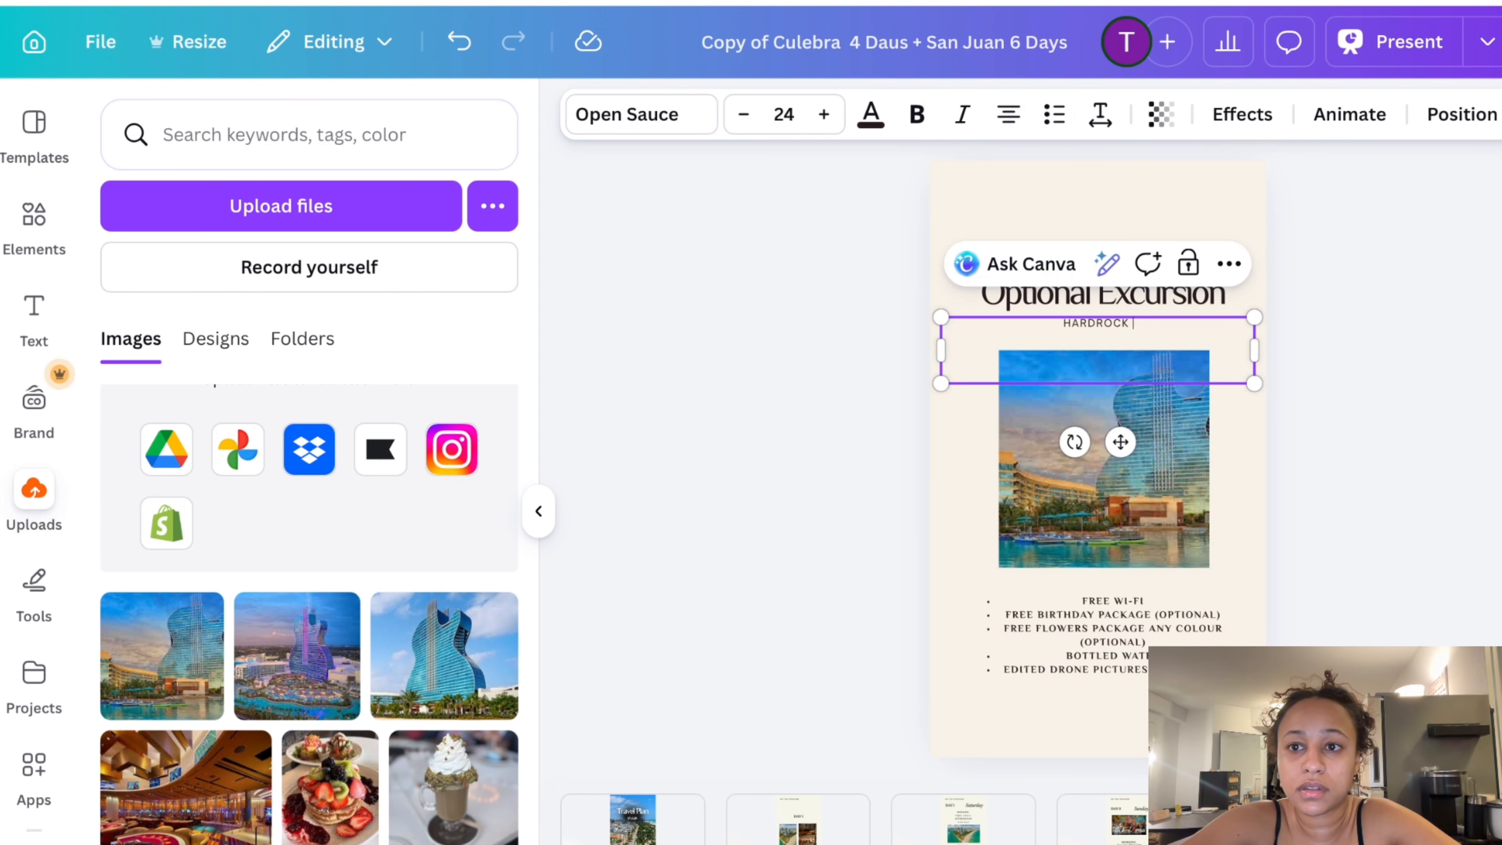
text(CASINO )
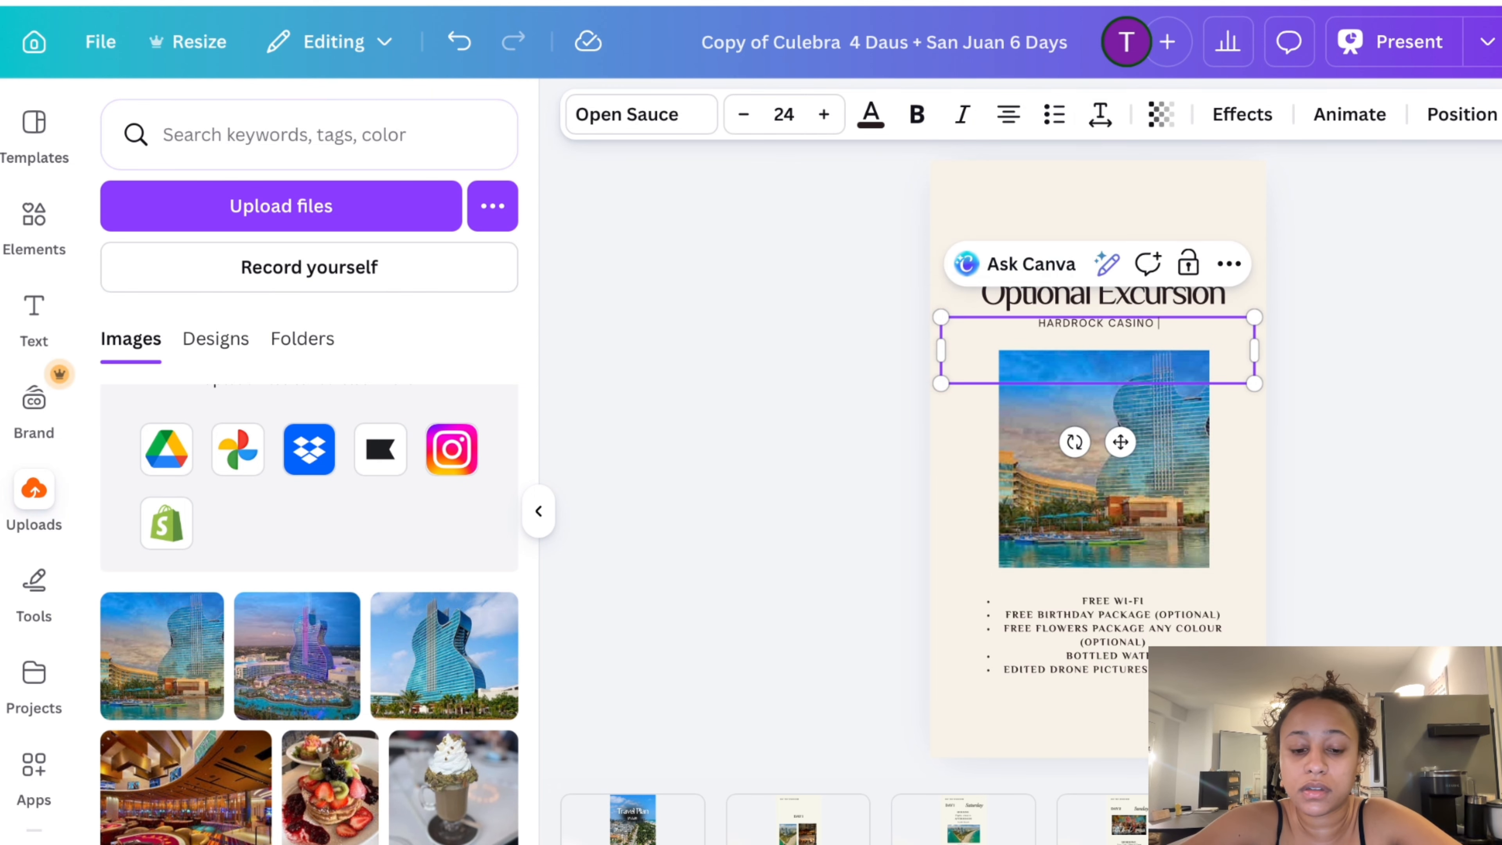
text(FORT LAU)
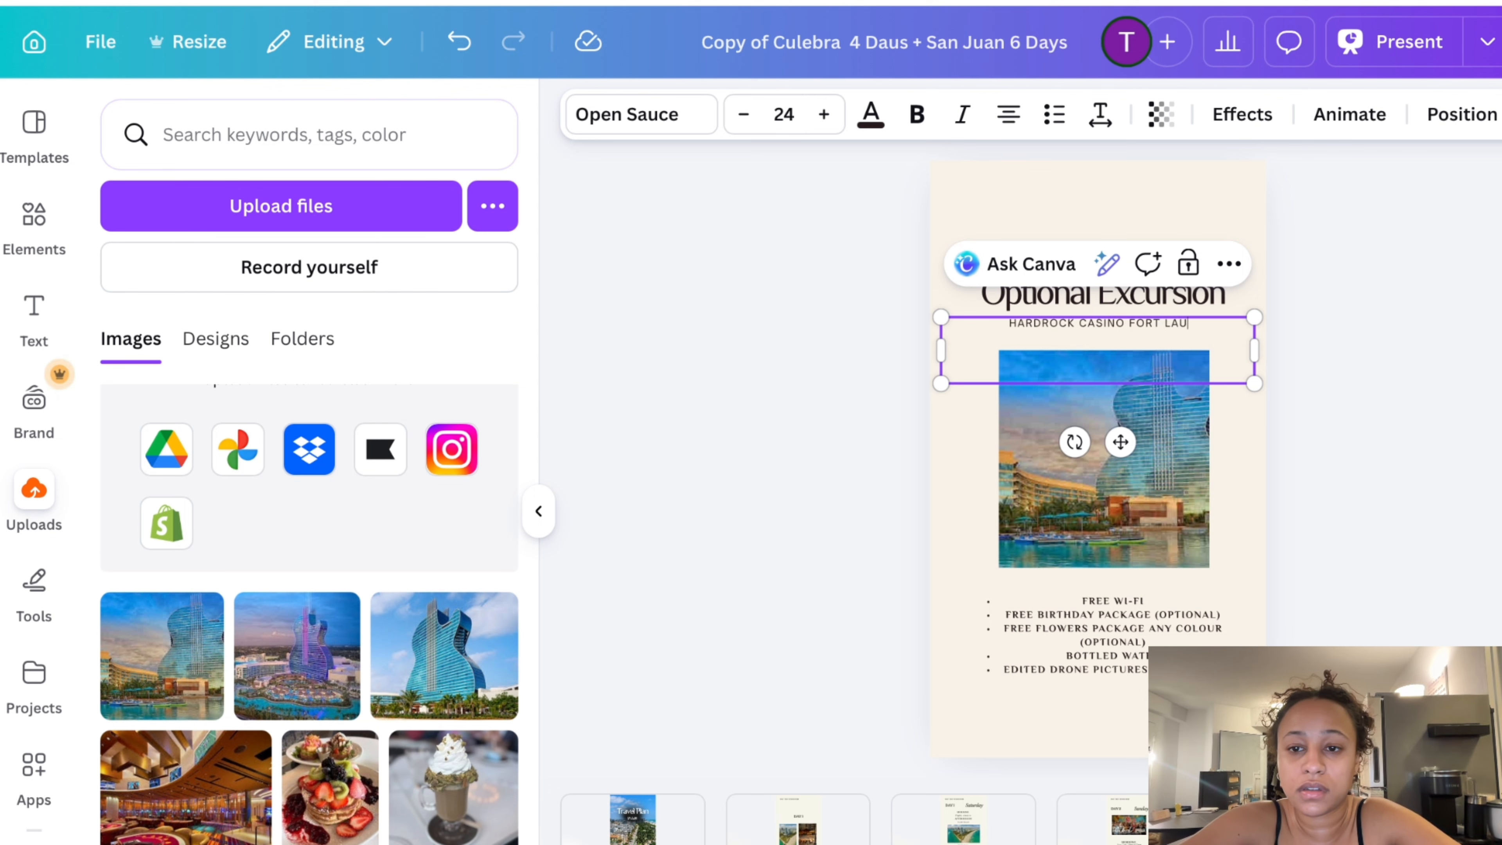
text(DERDALE)
click(1392, 528)
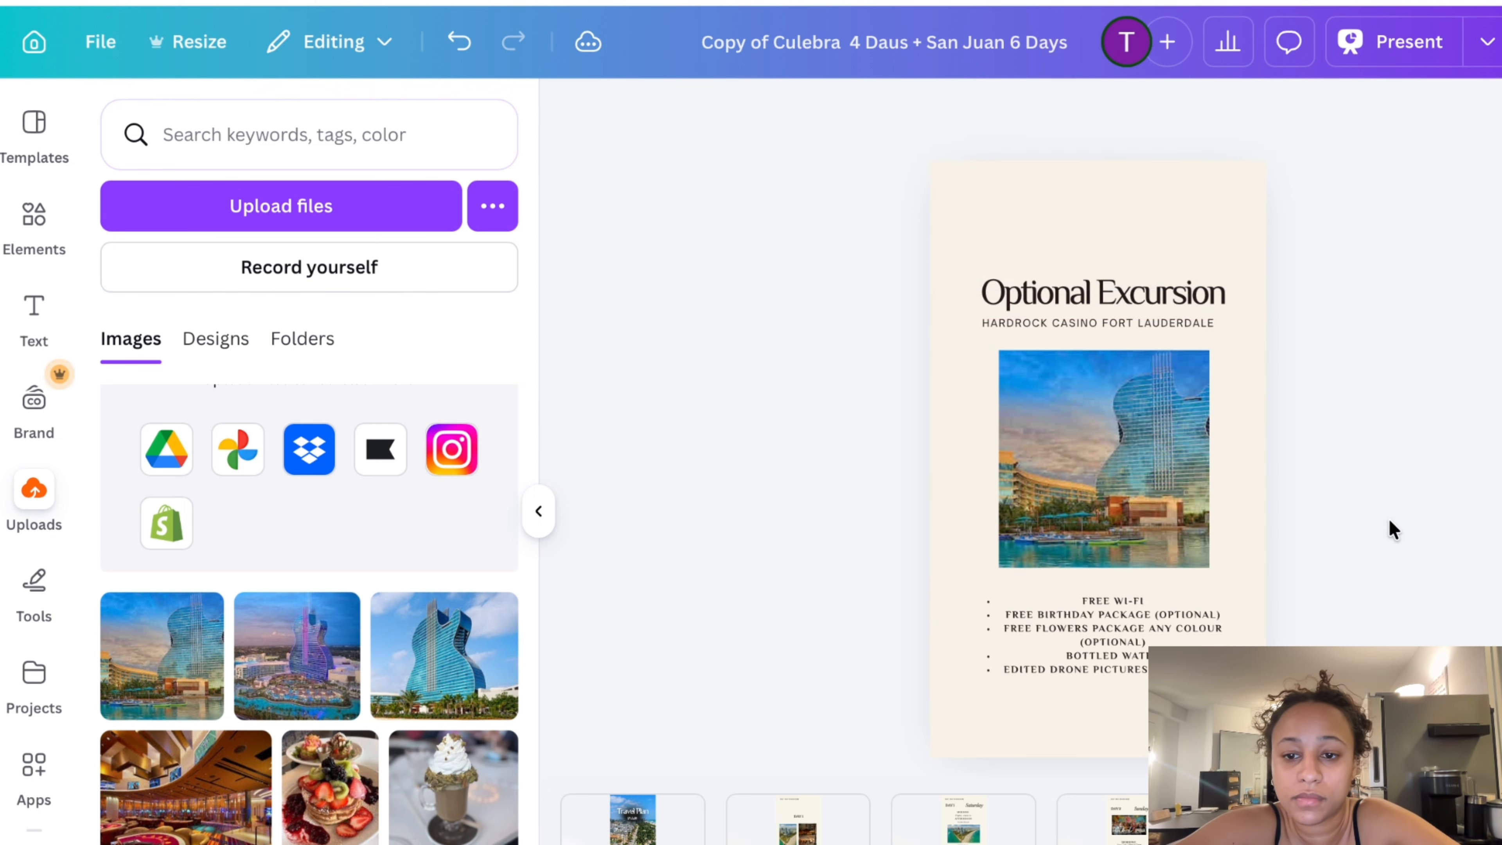
Switch to Google, look through all web results for "casino hard rock miami" and open the Visit Lauderdale and hardrockholly Instagram results separately
click(1103, 633)
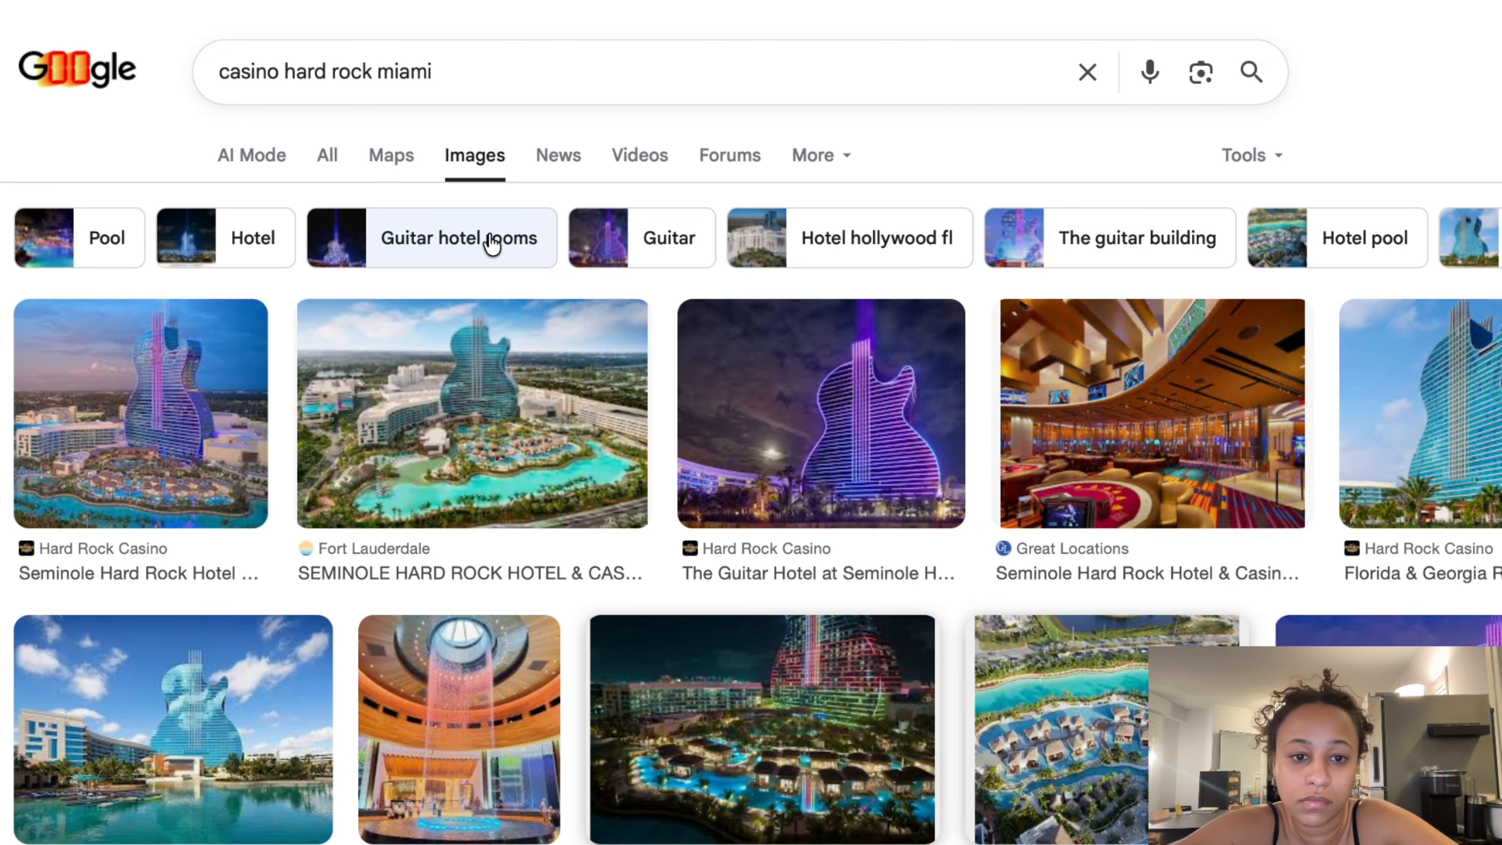
click(324, 164)
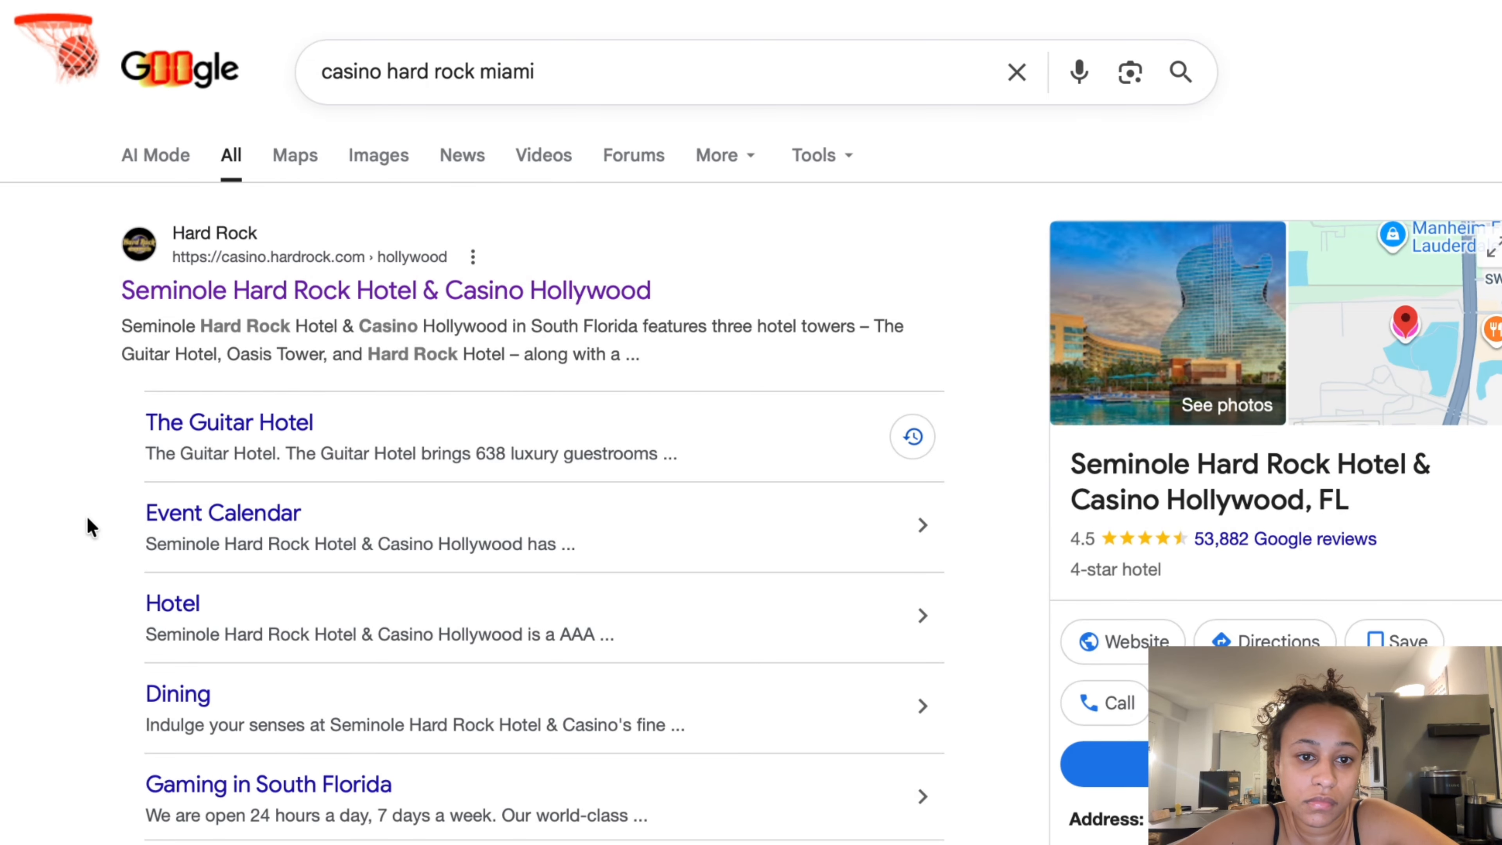
scroll(86, 516, down, 8)
scroll(86, 517, down, 5)
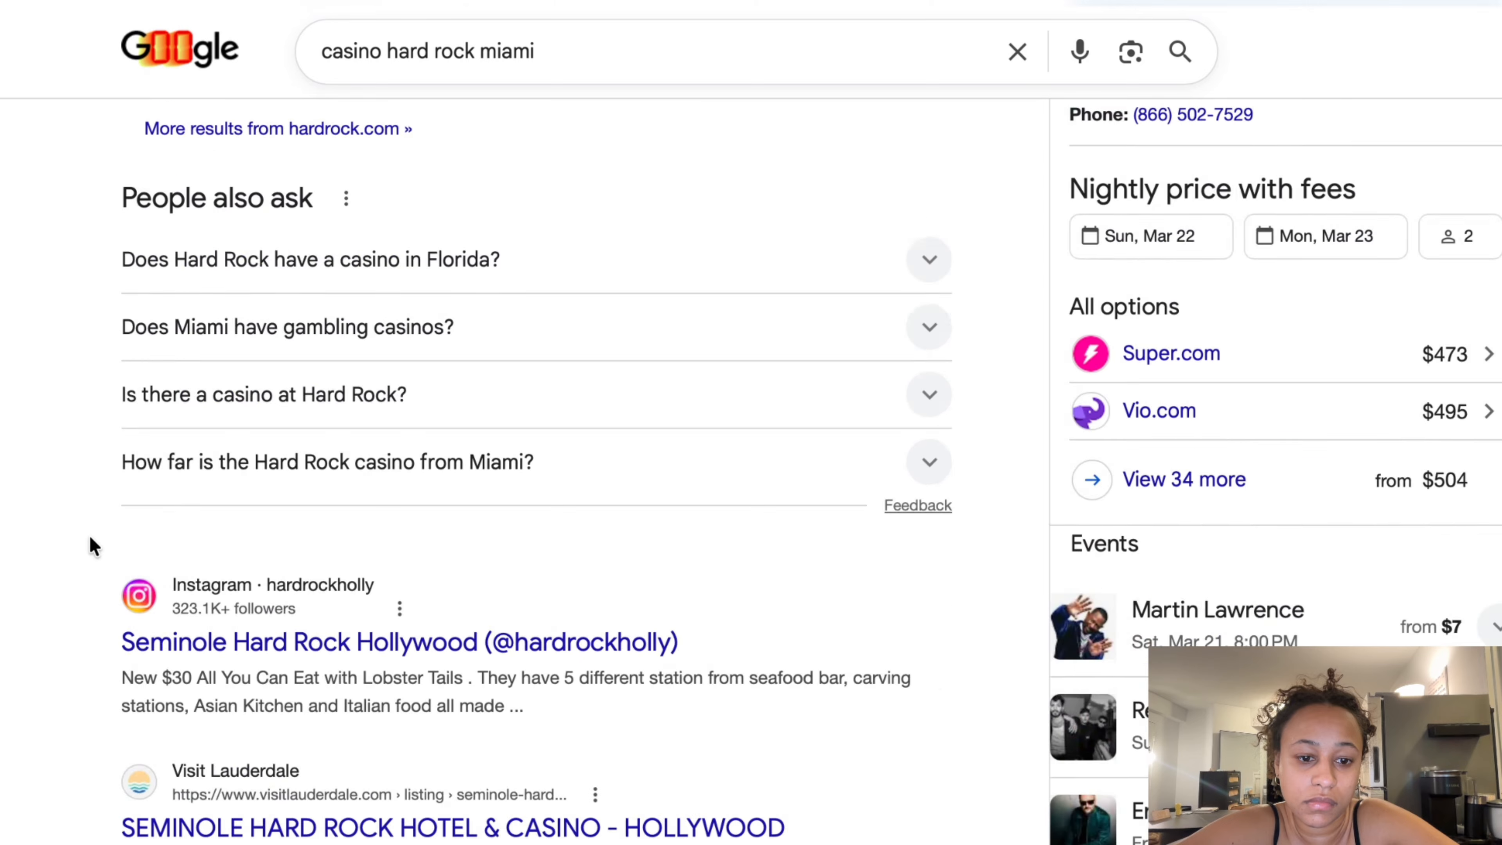
scroll(144, 586, down, 3)
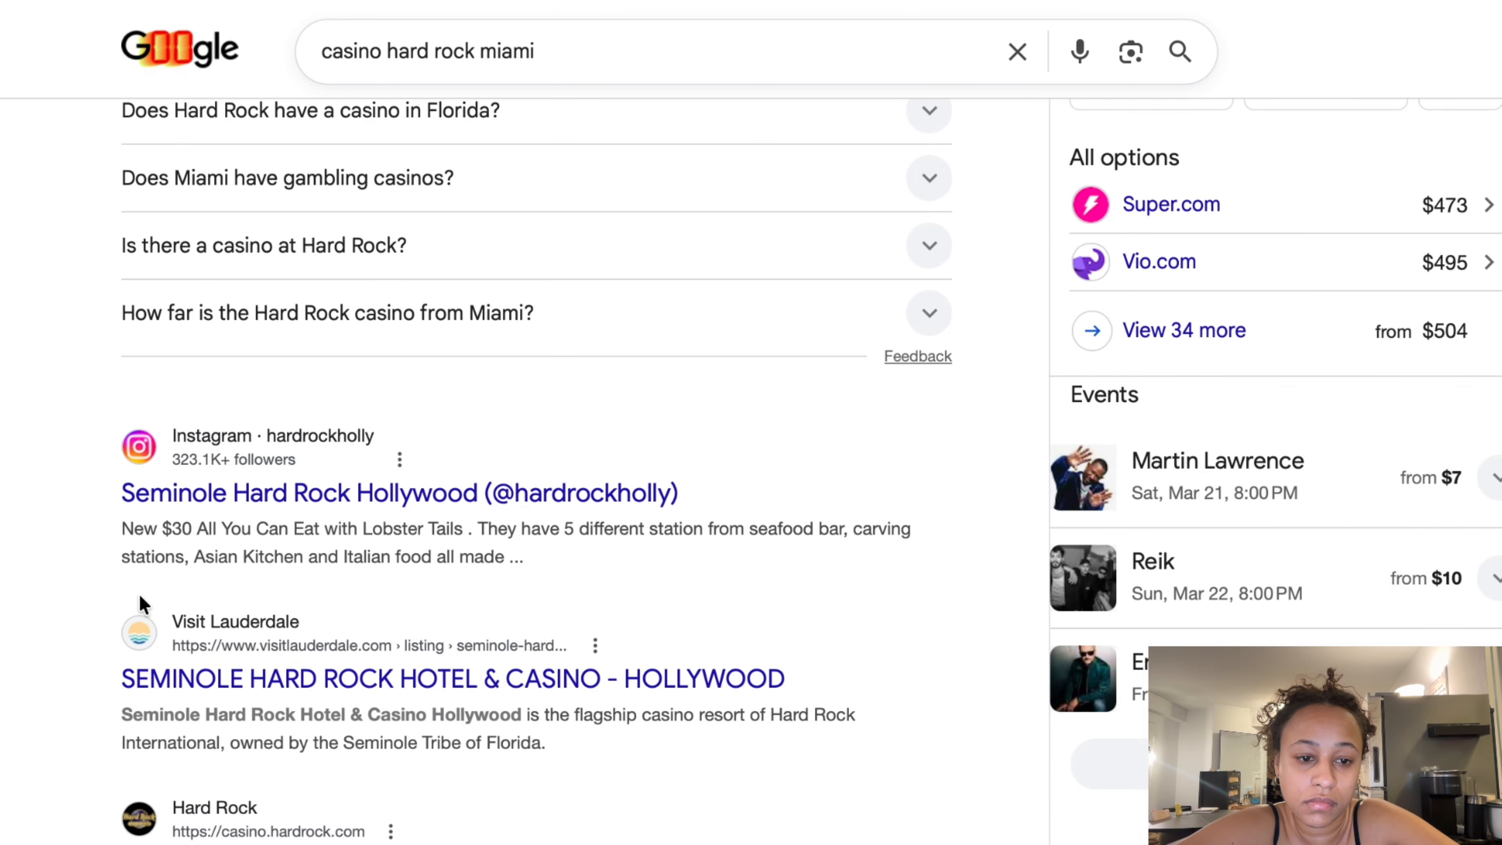
super+click(238, 684)
super+click(316, 499)
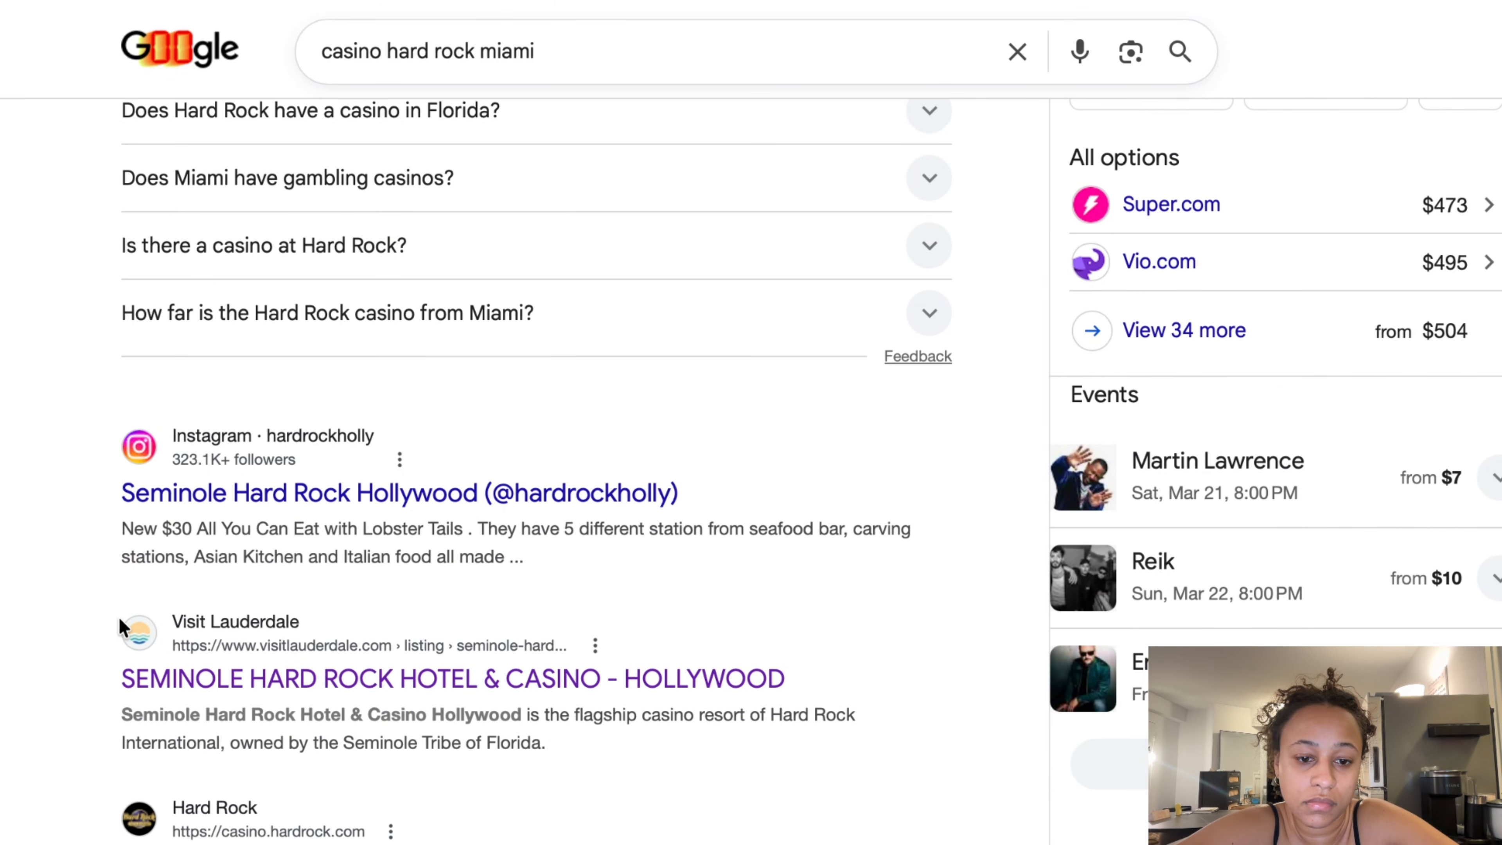
scroll(124, 625, down, 1)
scroll(46, 710, up, 15)
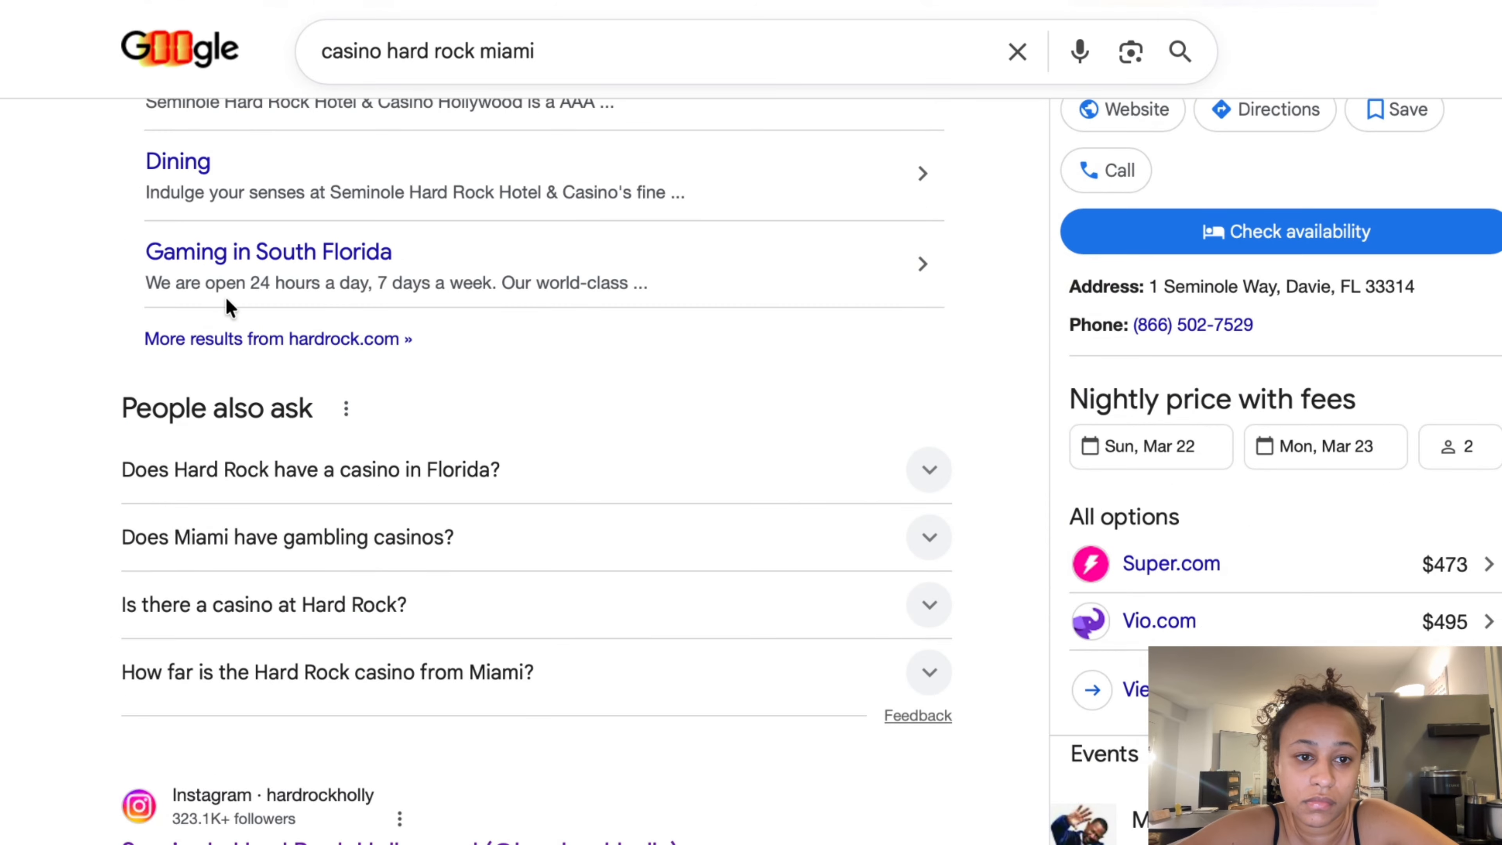
scroll(260, 186, up, 4)
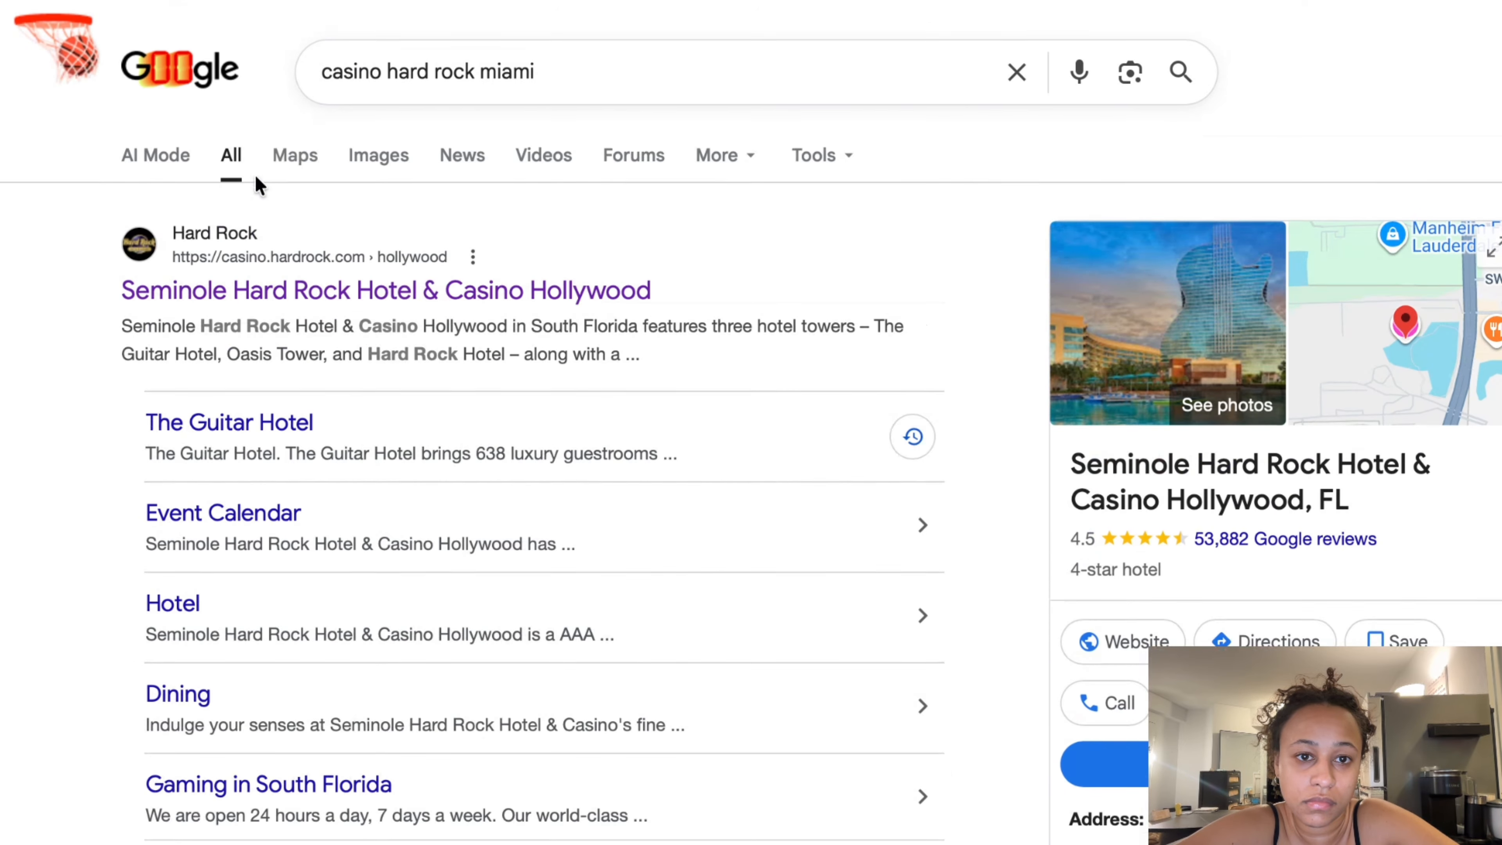
Examine the official Seminole Hard Rock Hollywood website and the Visit Lauderdale overview for details about the casino
click(282, 278)
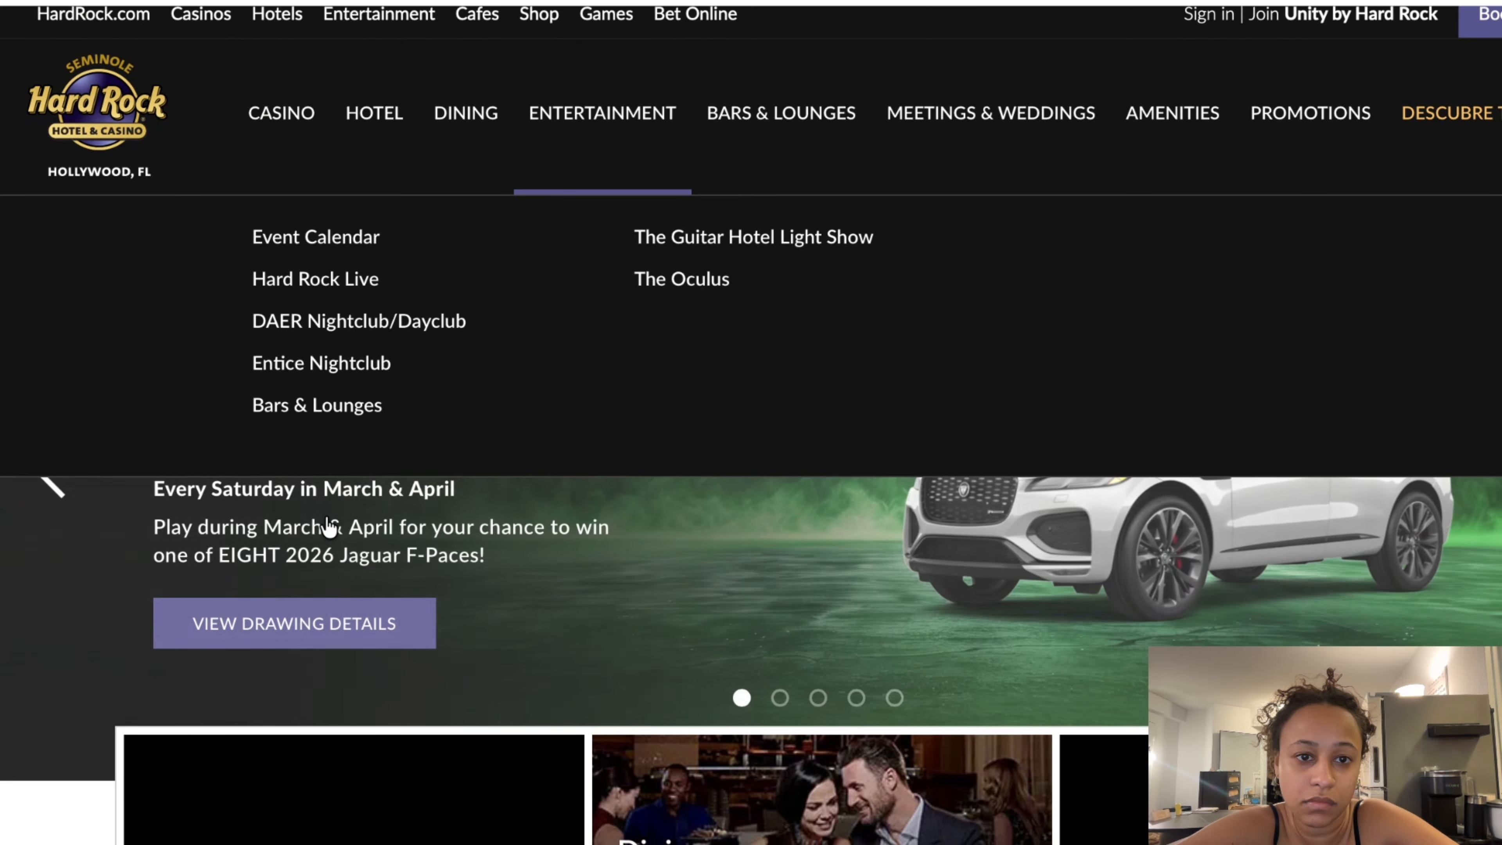
scroll(480, 795, down, 10)
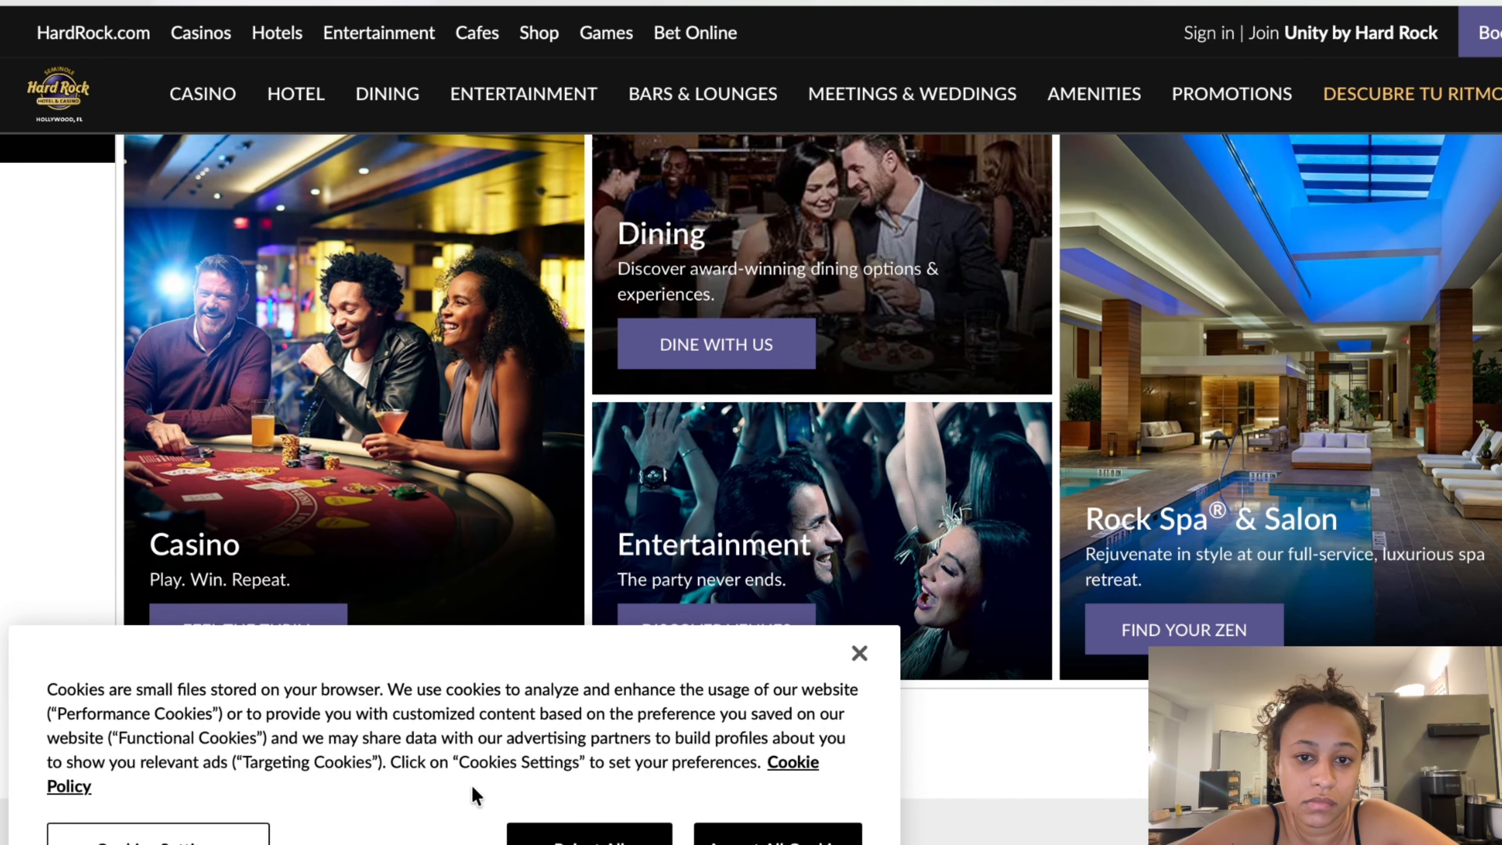
scroll(783, 507, down, 15)
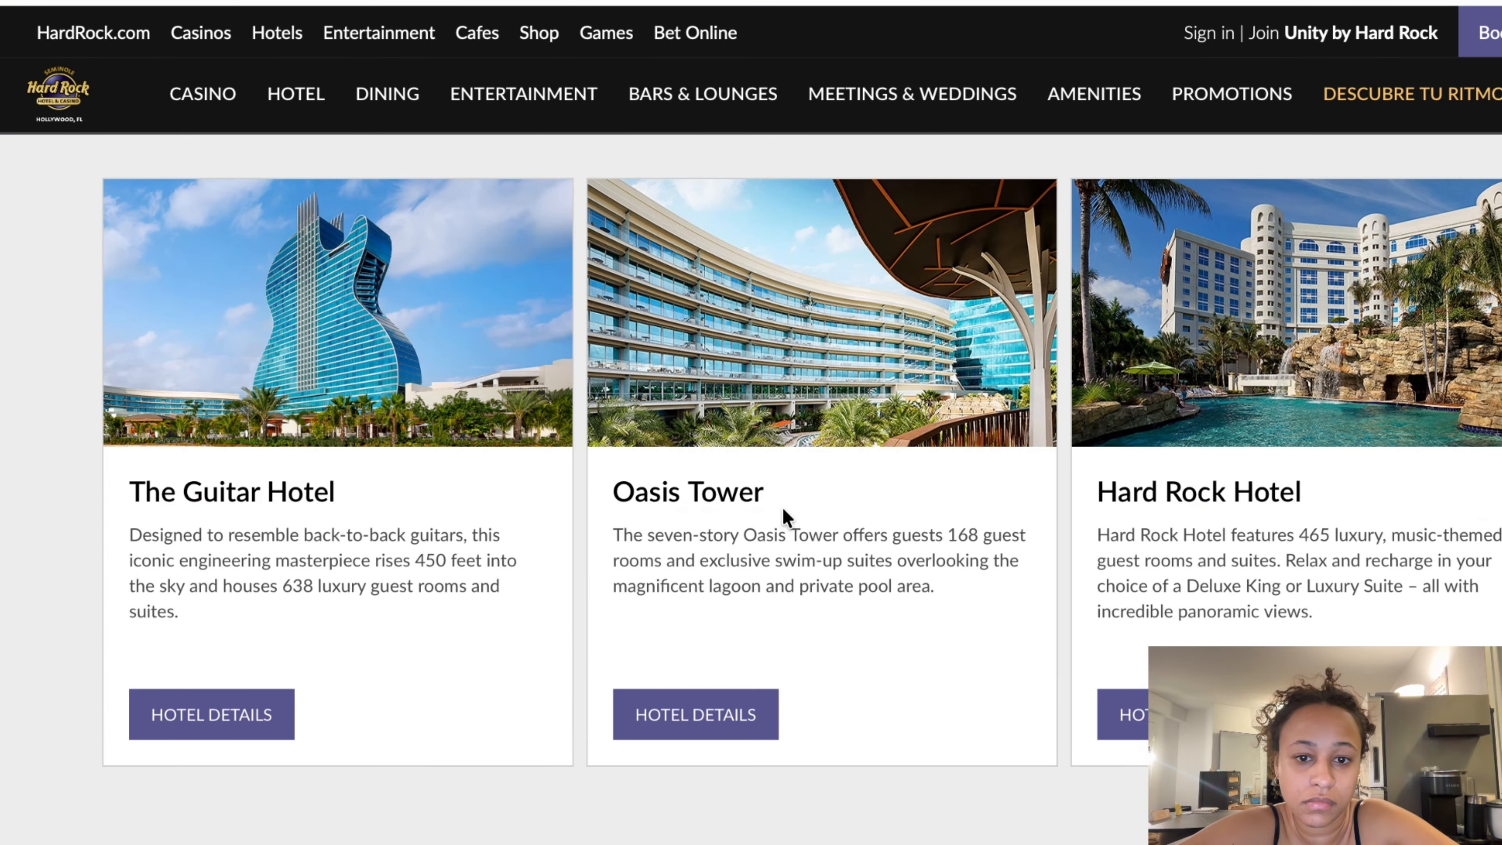
scroll(783, 507, down, 5)
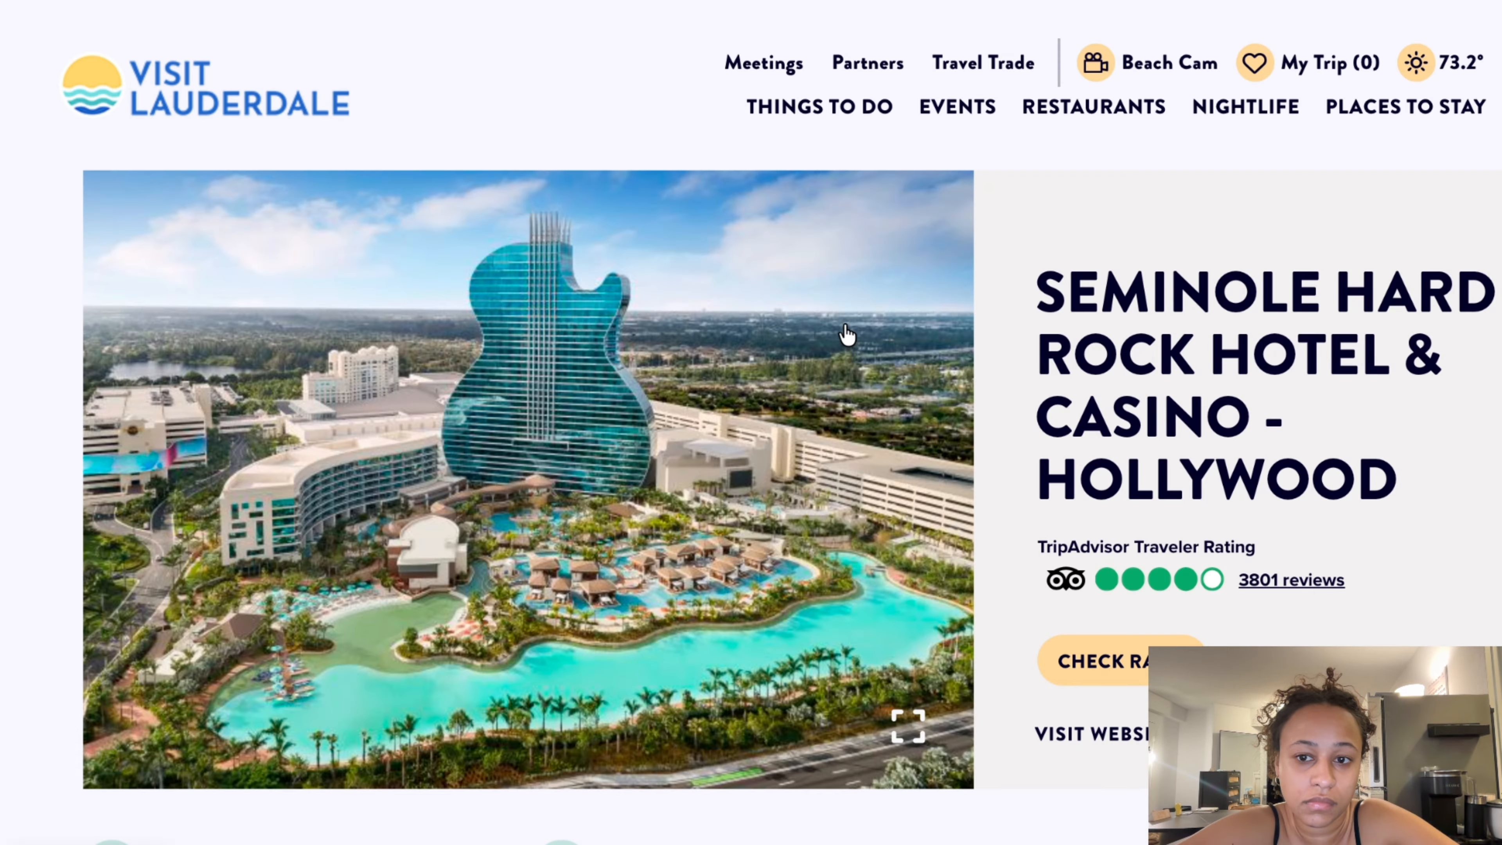
scroll(844, 324, down, 10)
scroll(843, 325, up, 3)
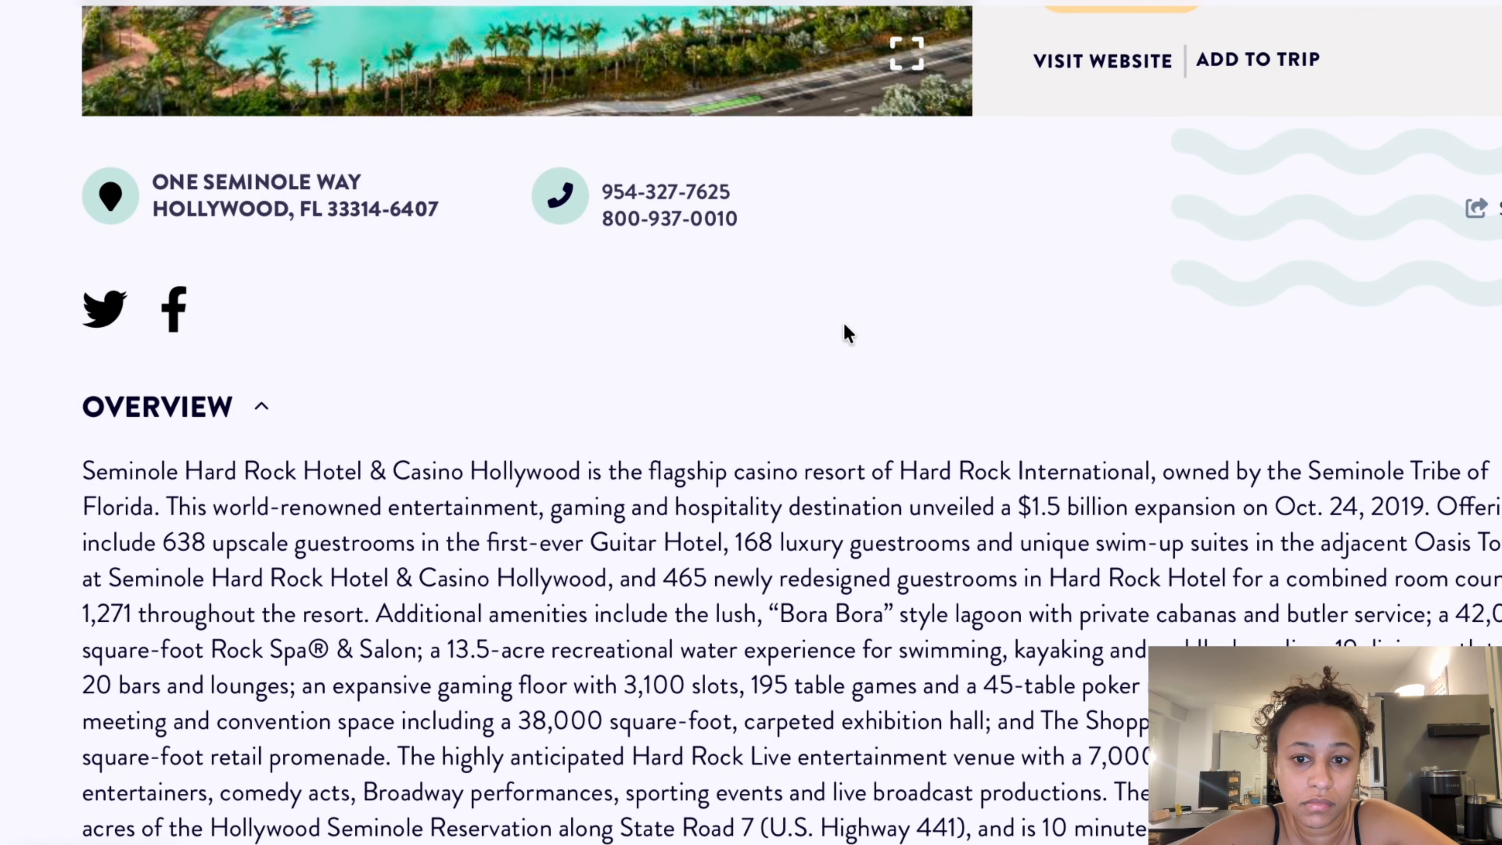
scroll(844, 323, down, 1)
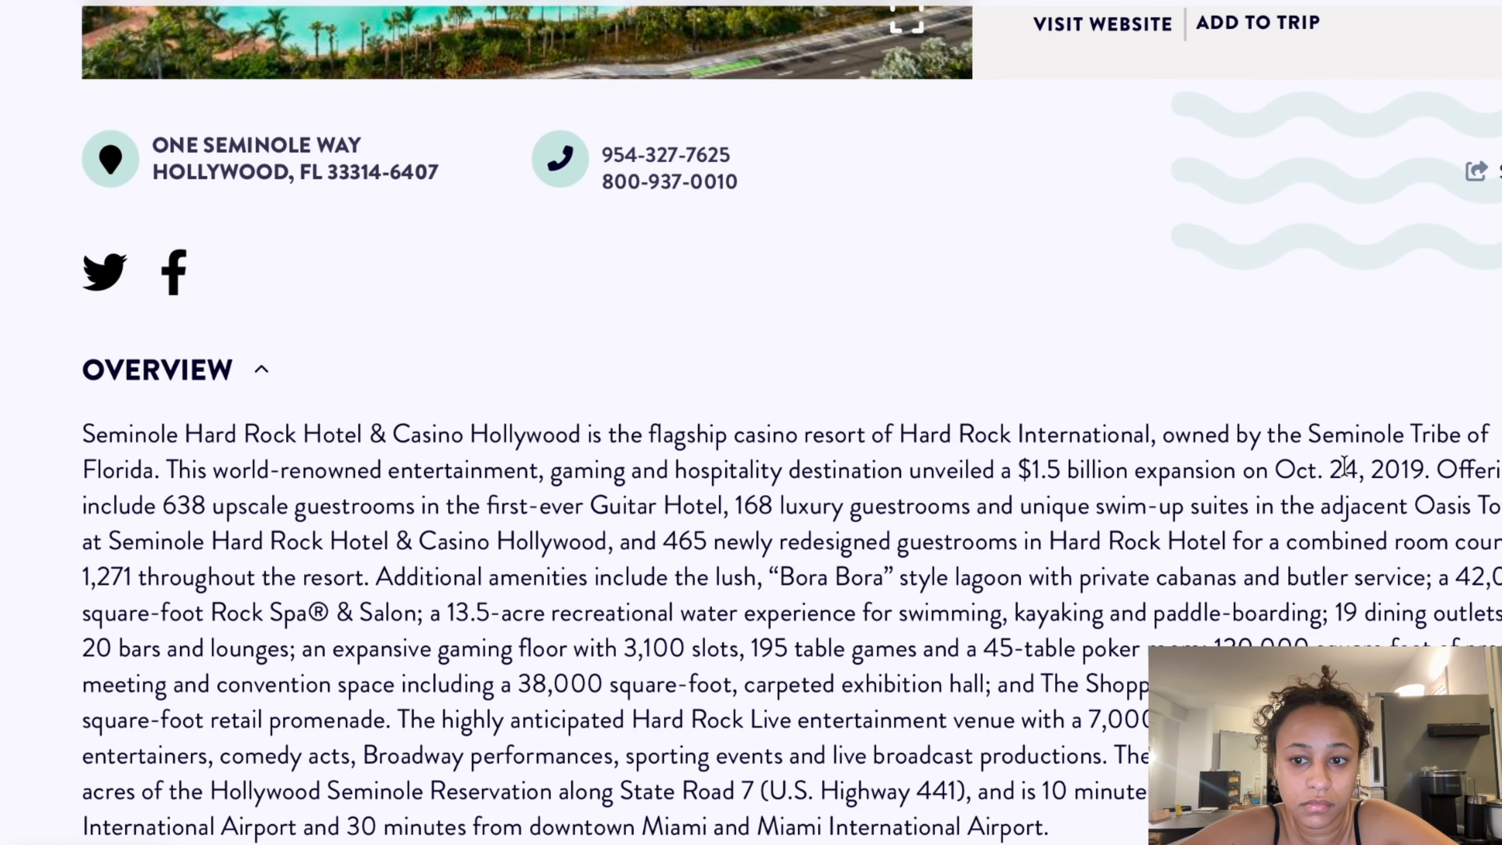
Copy "Oct. 24, 2019." from the Visit Lauderdale overview and replace the bullet list on Canva's Optional Excursion page with it
drag(1429, 459, 1271, 469)
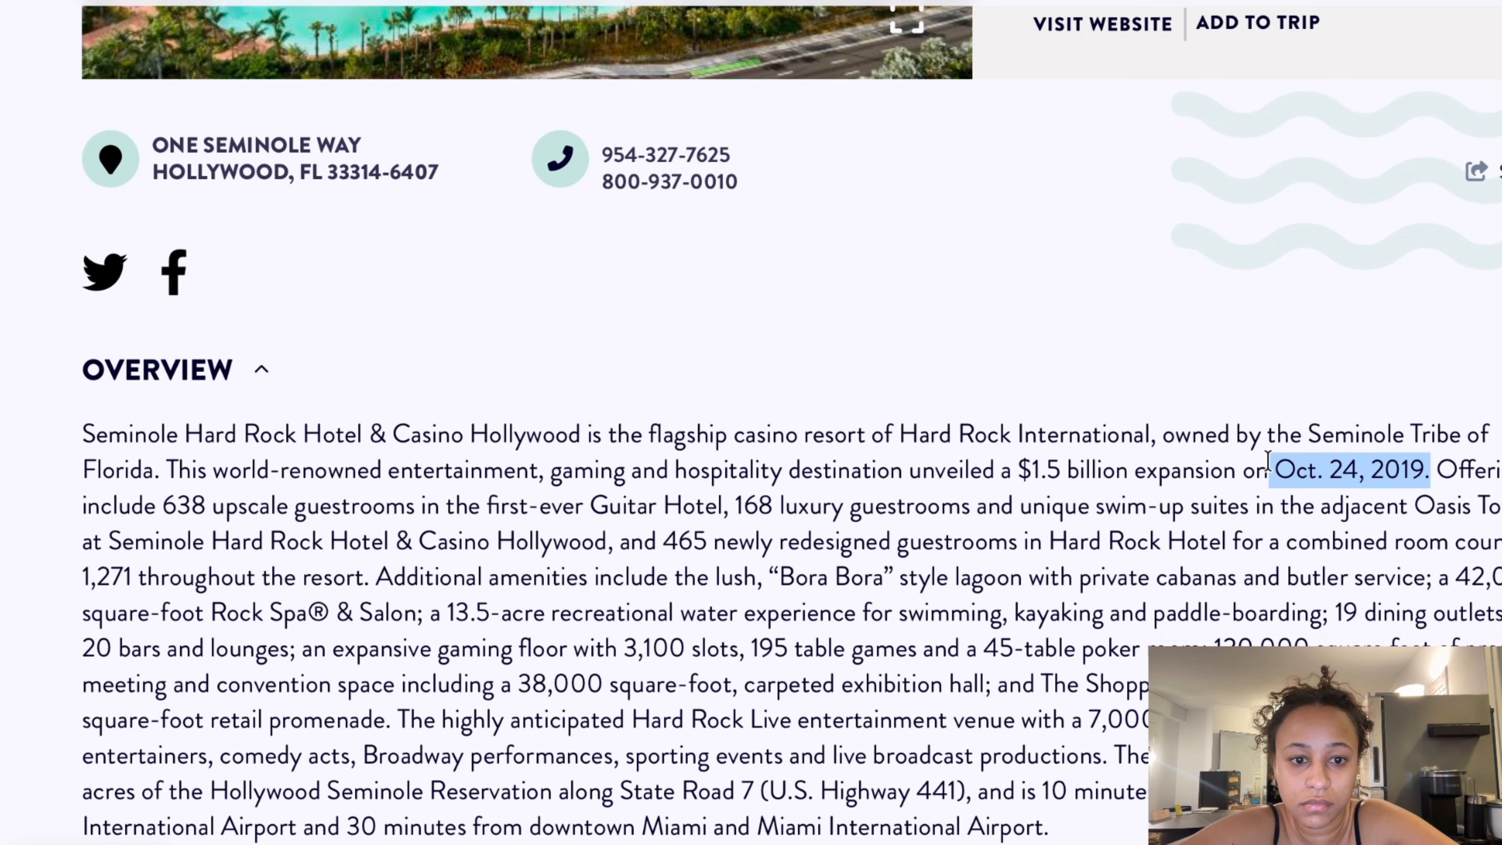
click(1006, 295)
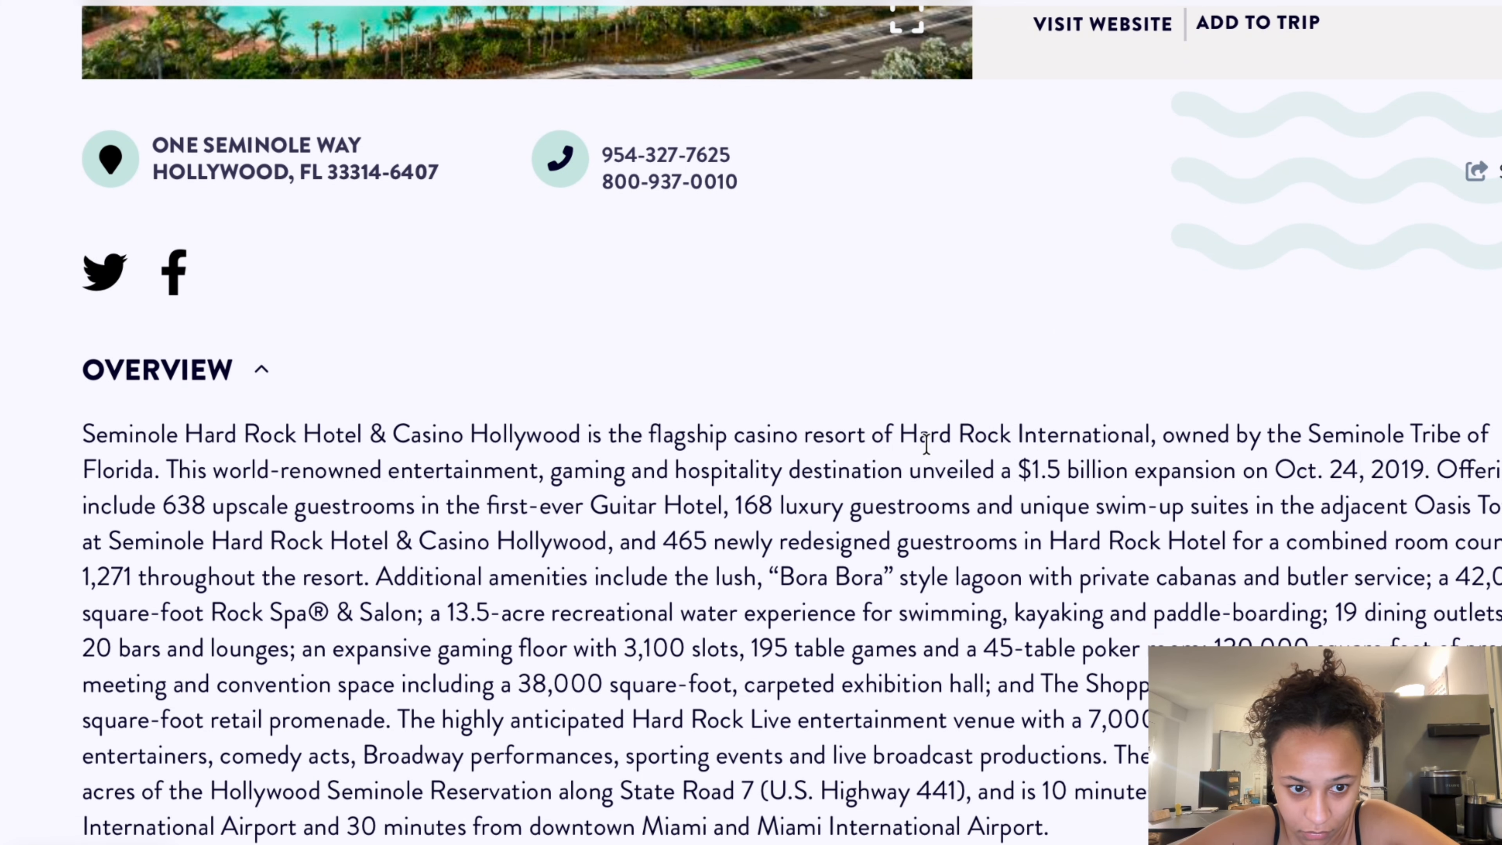
scroll(926, 444, down, 1)
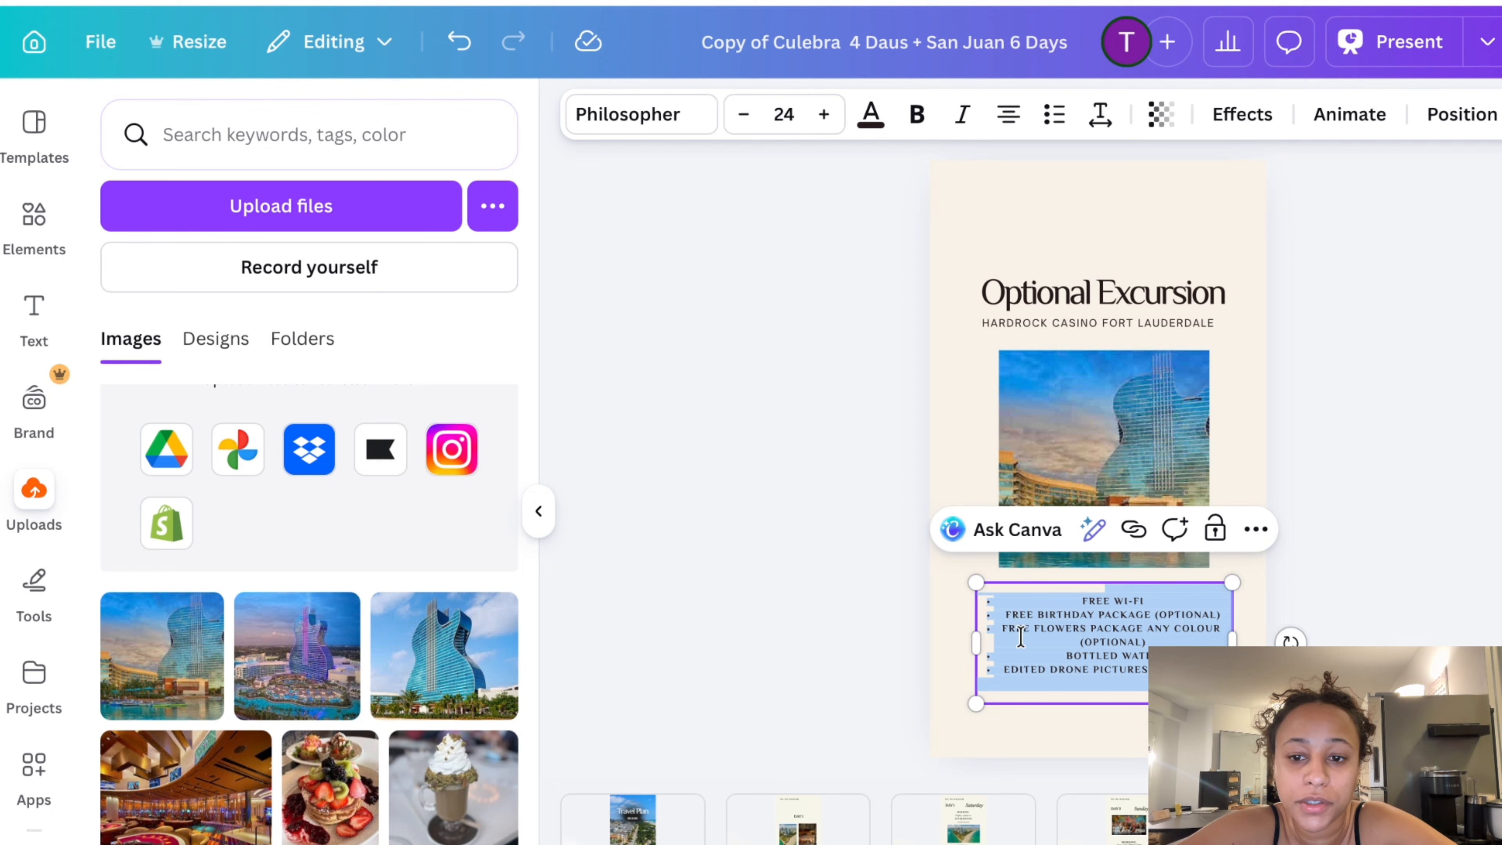
text(OCT. 24, 2019.)
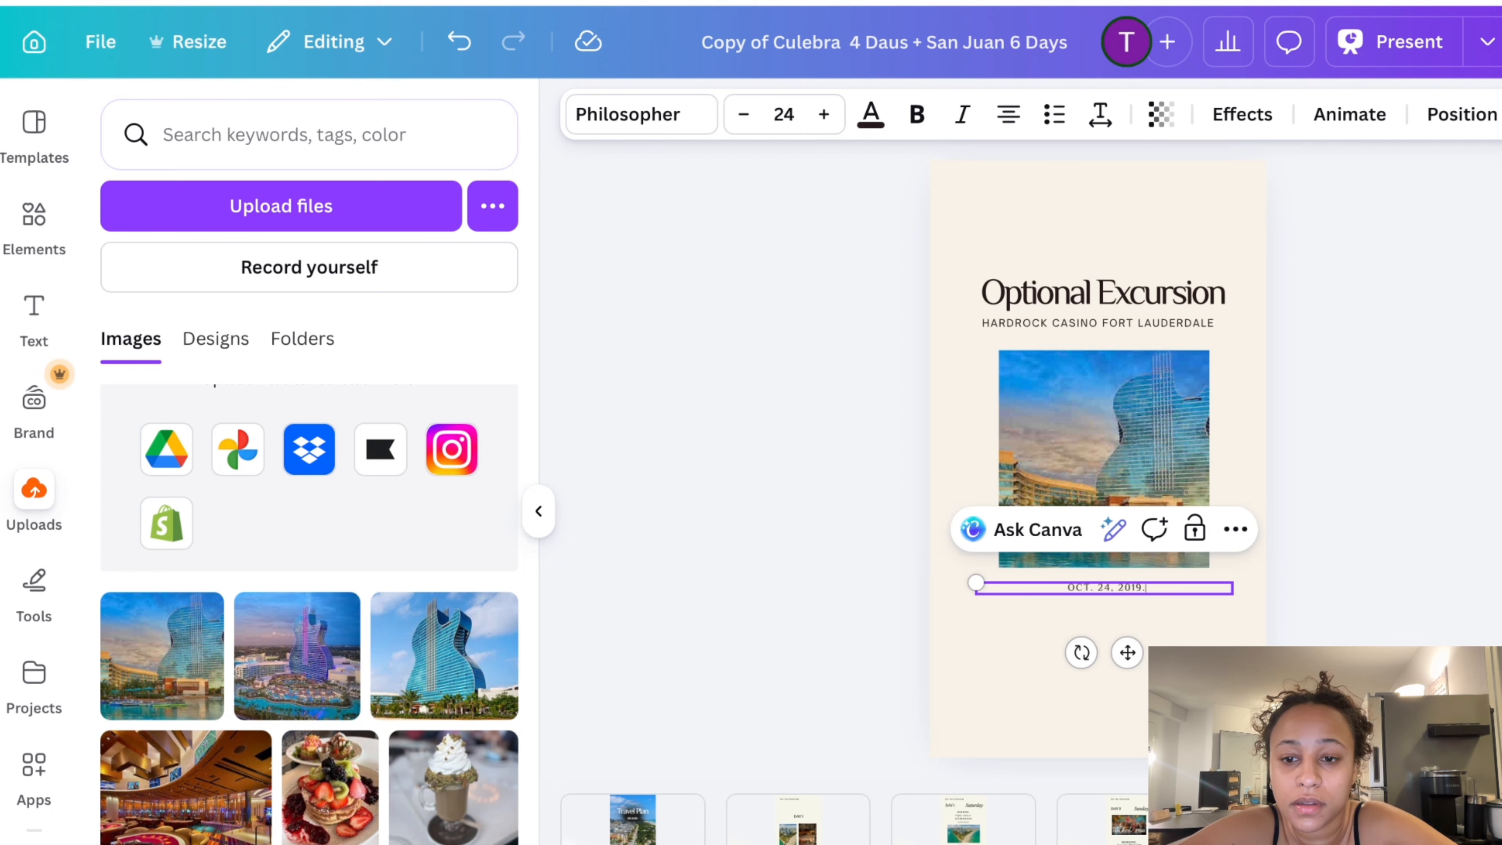
Add the Visit Lauderdale passage starting "19 dining outlets and 20 bars and lounges" below the date, separated by a blank line
key(Return)
key(Return)
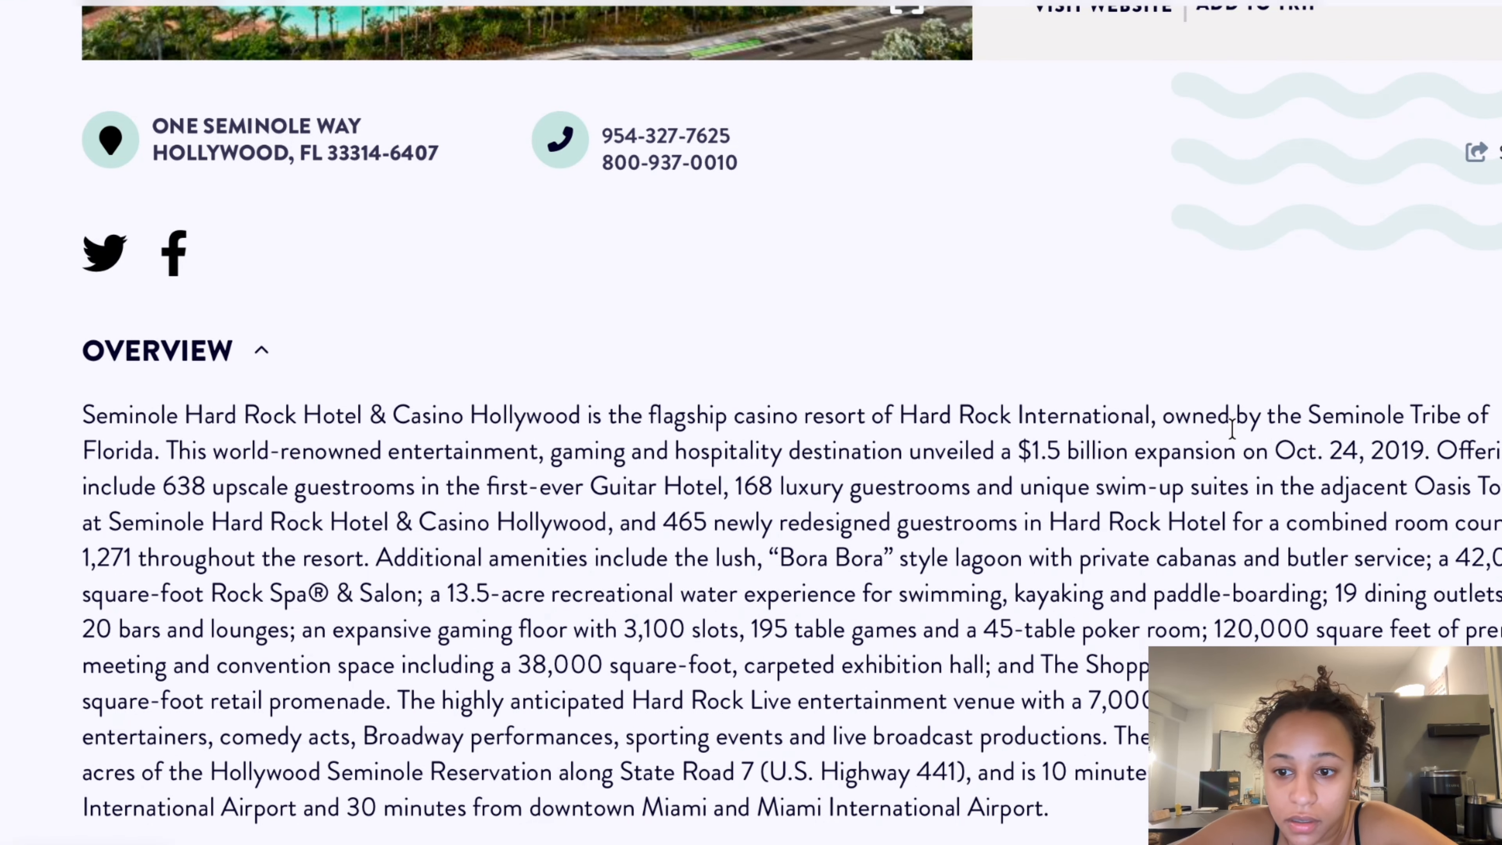
drag(1325, 586, 395, 701)
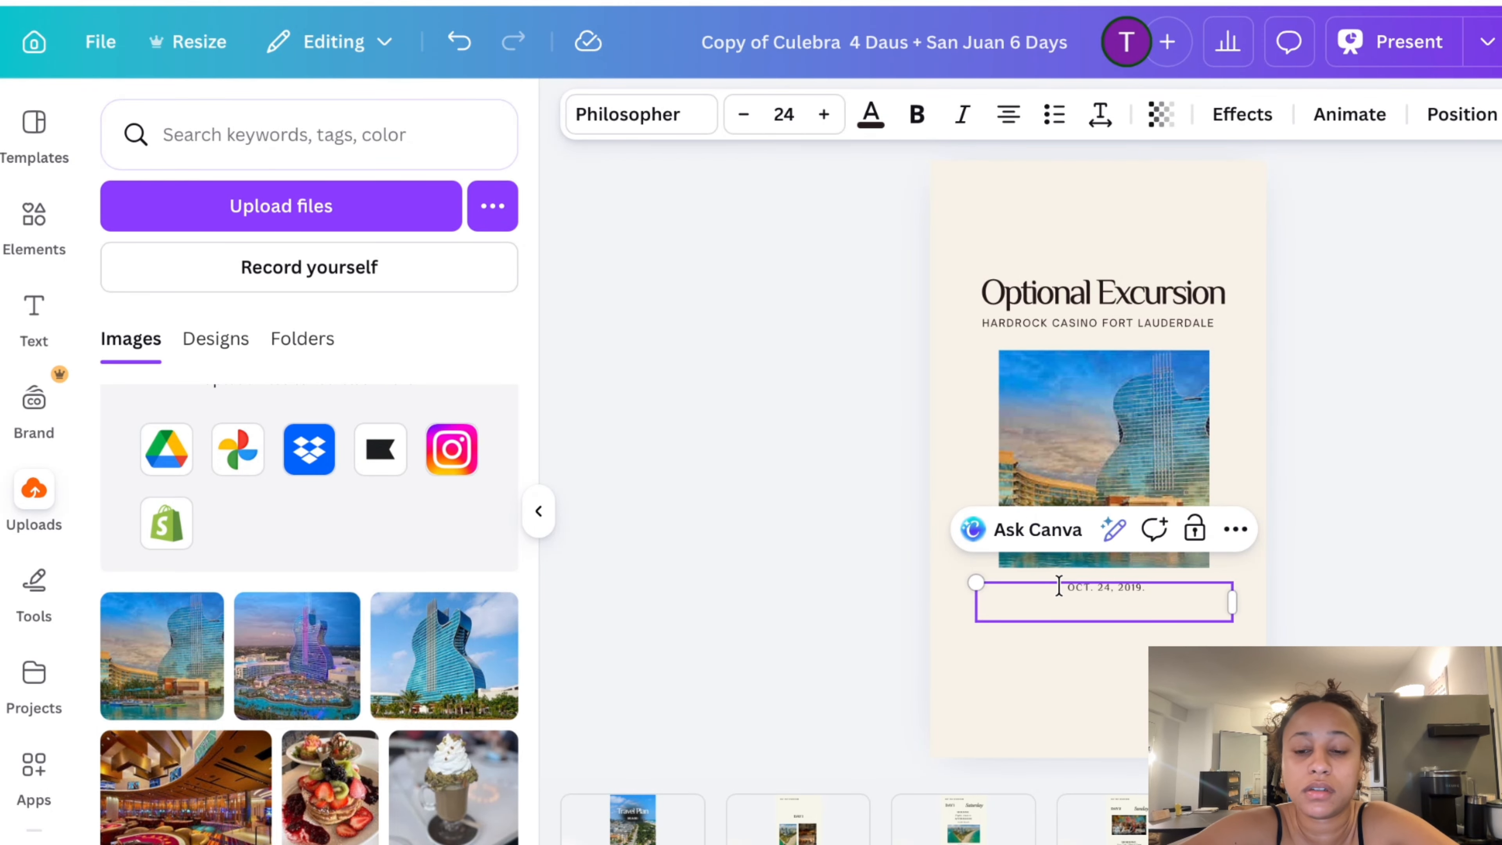
text(19 dining outlets and 20 bars and lounges; an expansive gaming floor with 3,100 slots, 195 table games and a 45-table poker room; 120,000 square feet of premier meeting and convention space including a 38,000 square-foot, carpeted exhibition hall; and The Shoppes at The Guitar Hotel, a 26,000 square-foot retail promenade.)
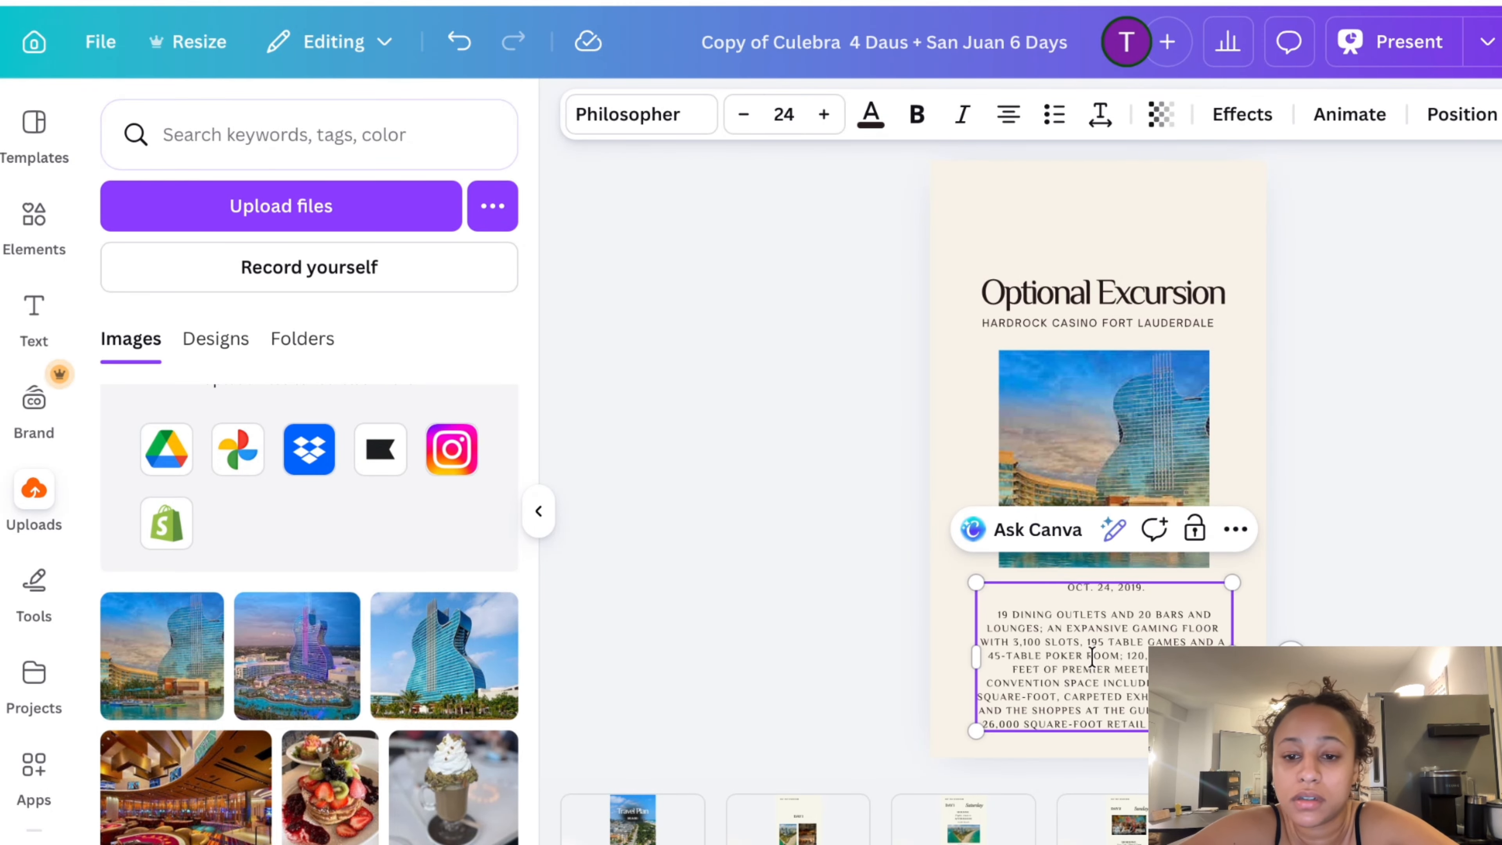
Shorten the casino passage on the Optional Excursion page by deleting "and" before "lounges" and the words "expansive" and "floor"
ctrl+scroll(1134, 645, up, 3)
scroll(1242, 562, down, 2)
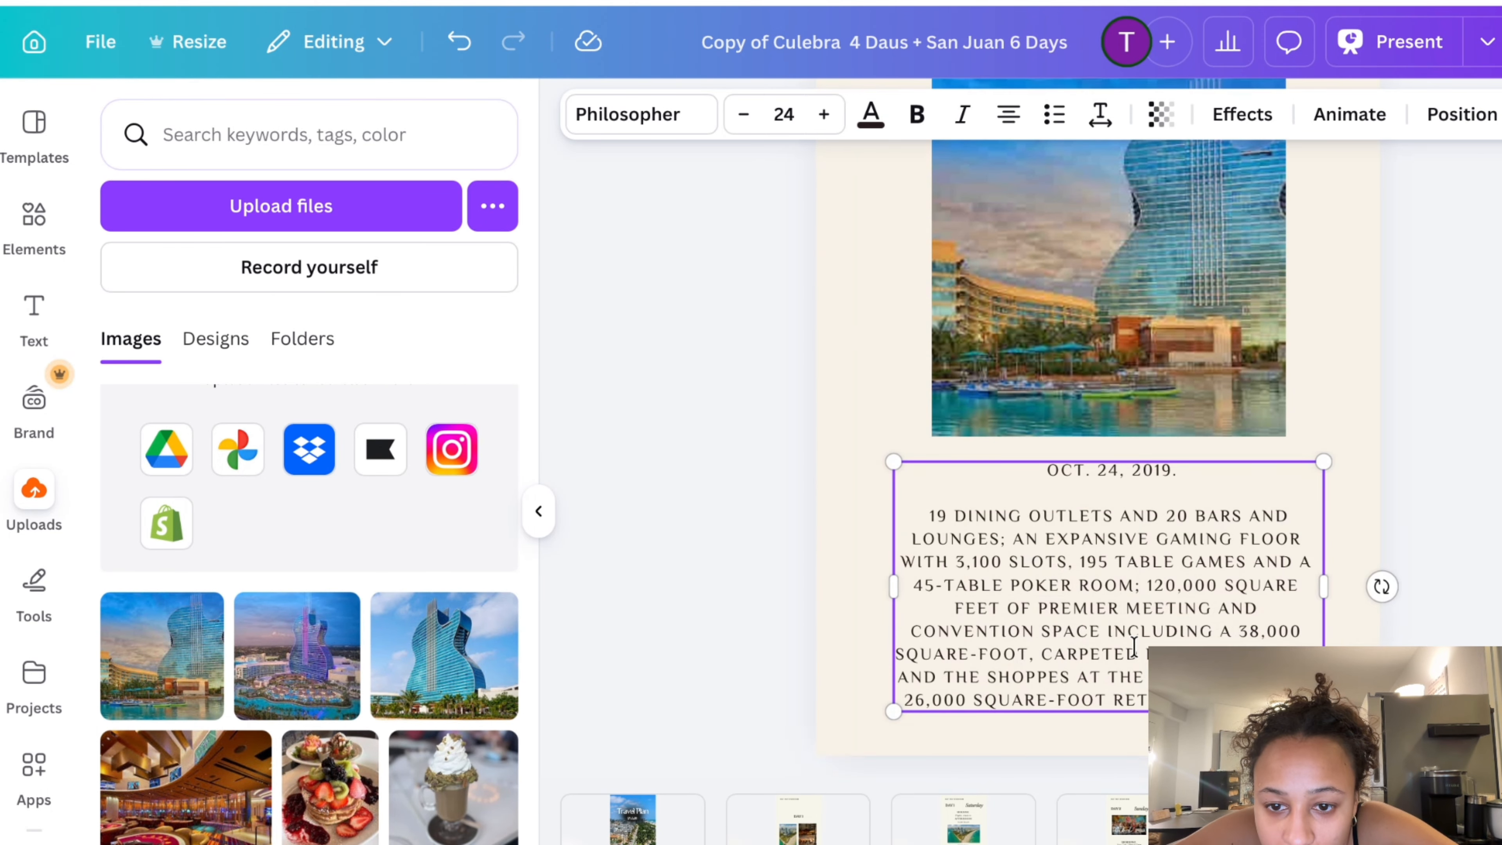
double_click(1275, 518)
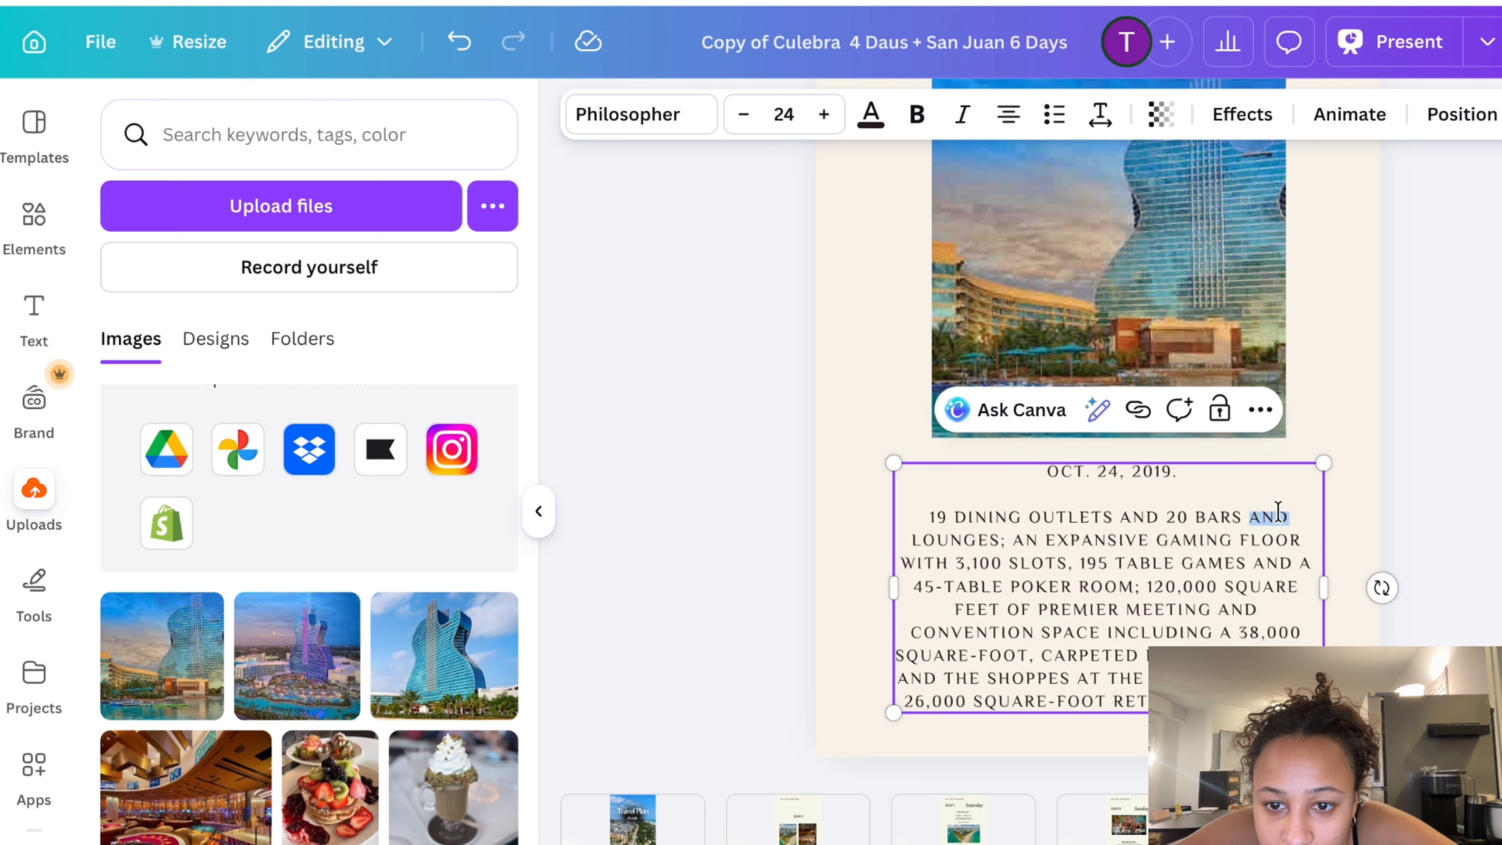
key(BackSpace)
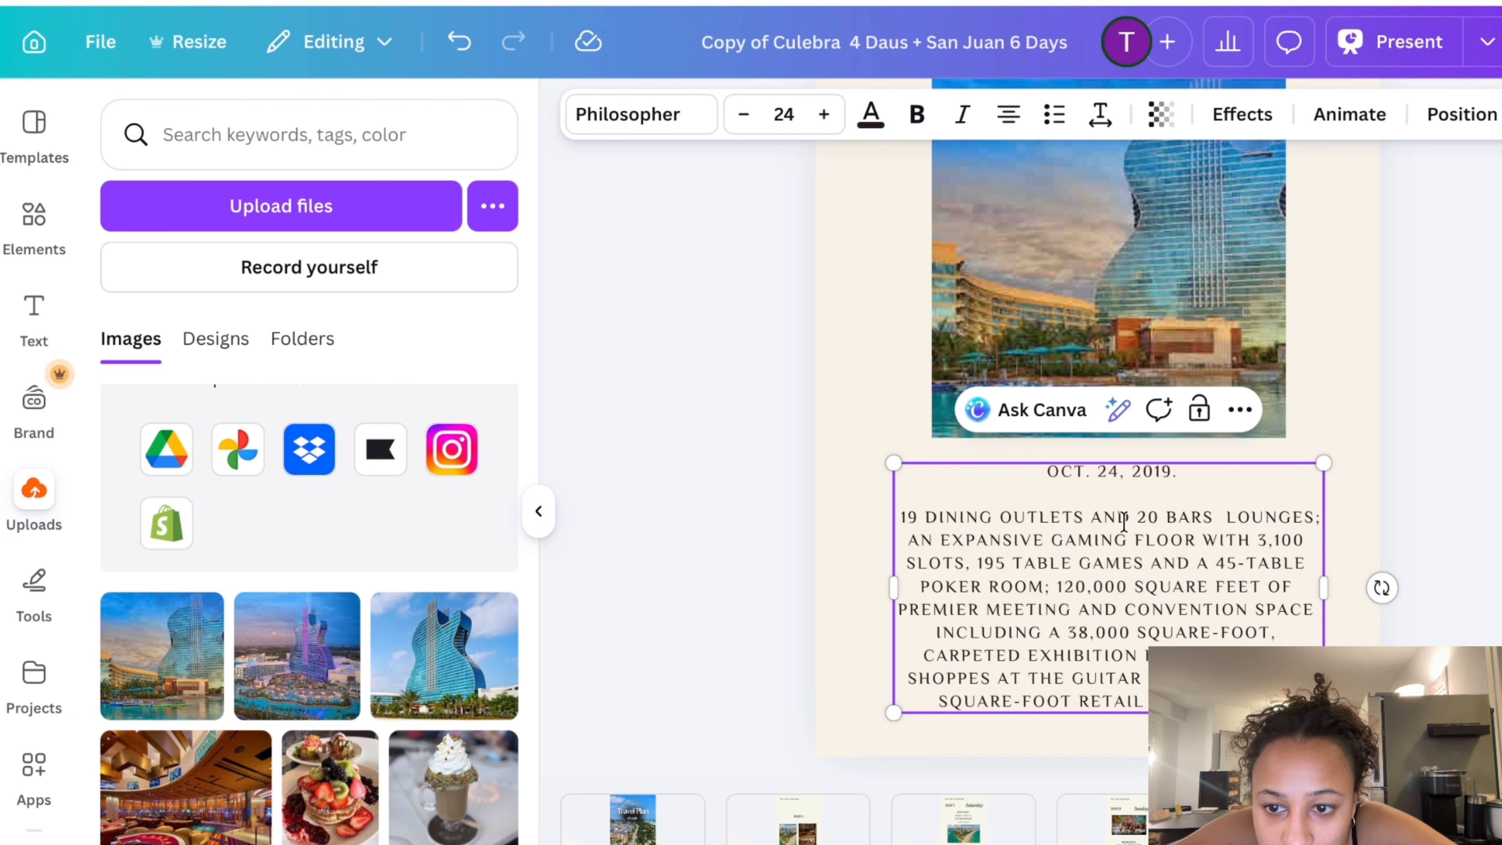
click(1318, 518)
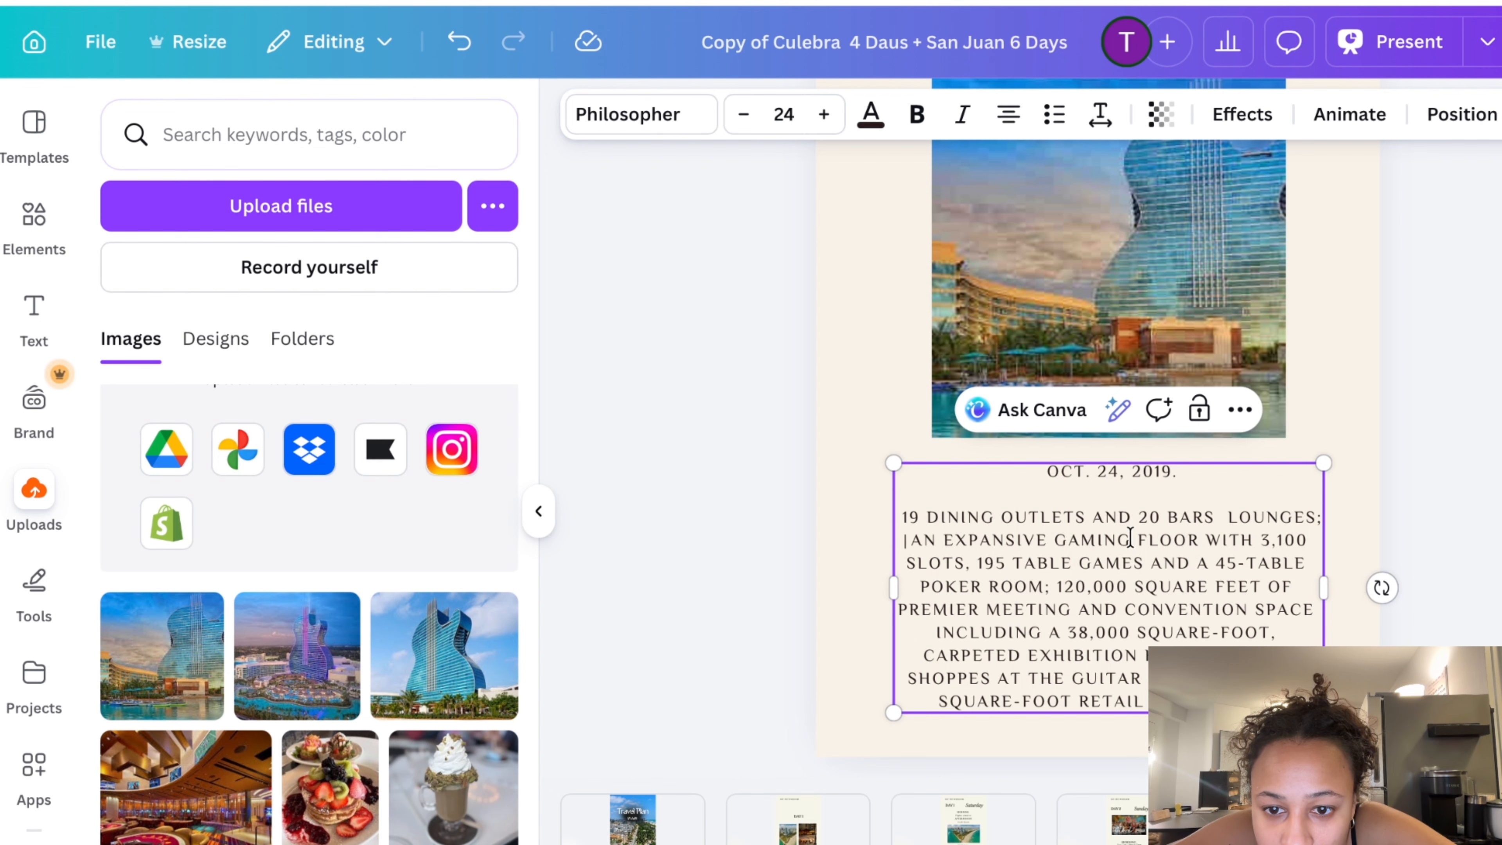
double_click(1169, 538)
key(BackSpace)
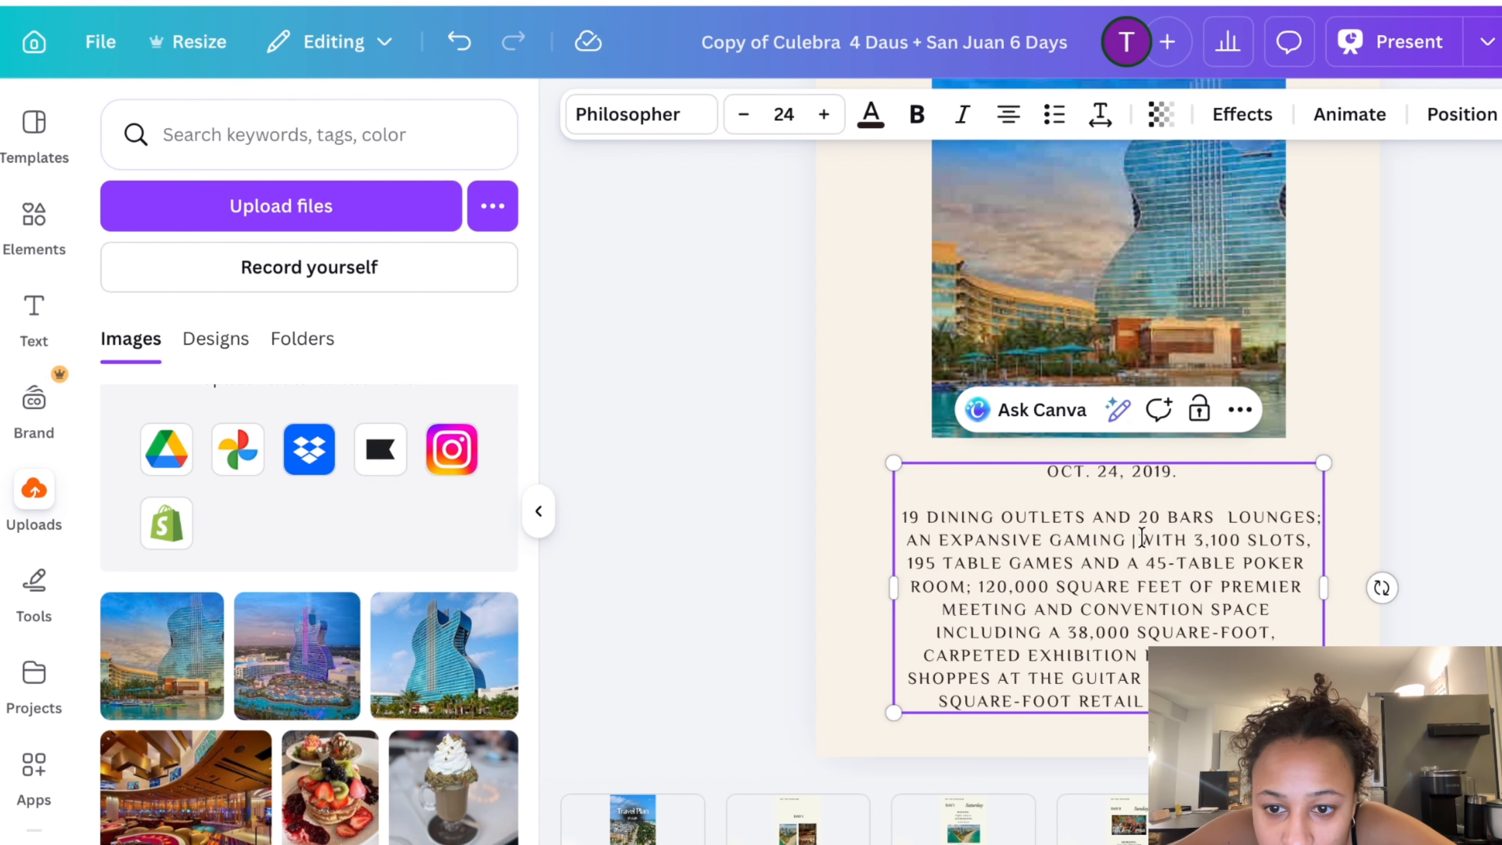
double_click(994, 539)
key(BackSpace)
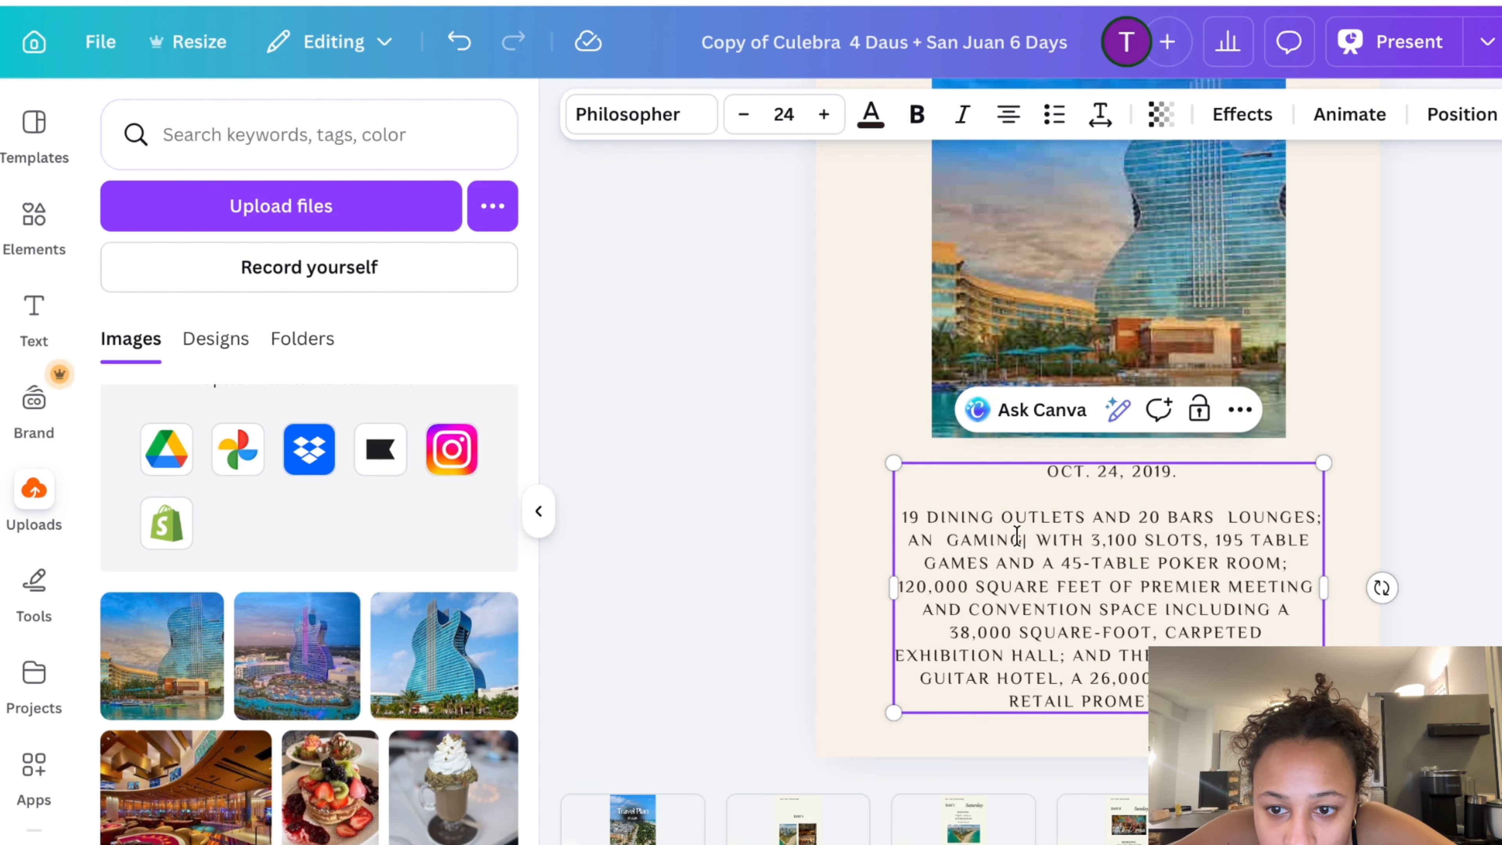
key(BackSpace)
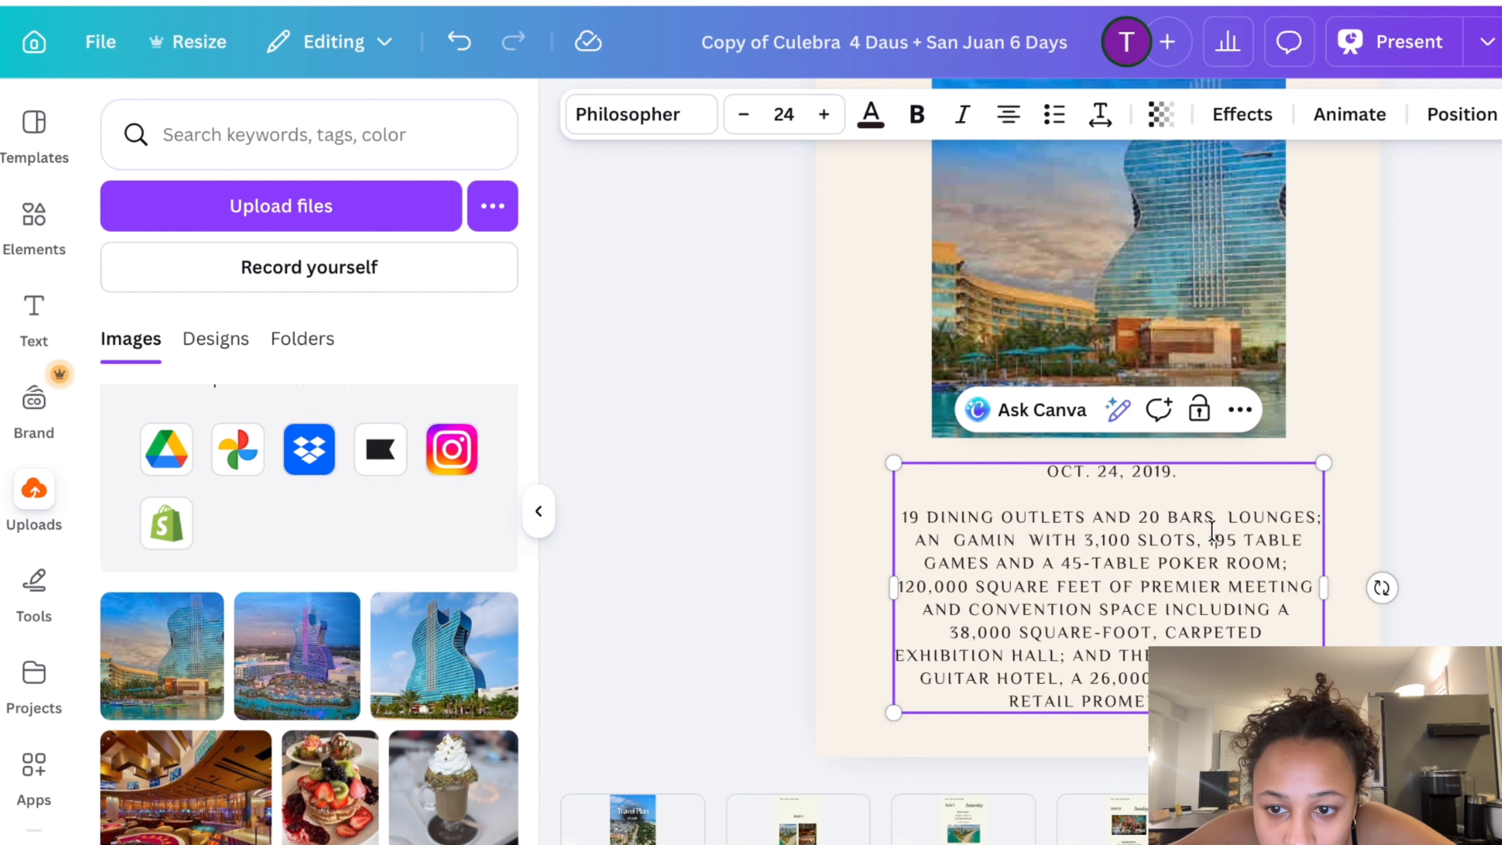
Break the passage so "195 table games", "a 45-table poker room;" and the text from "120,000" start separate lines, dropping the joining comma and "and"
key(BackSpace)
key(BackSpace)
key(Return)
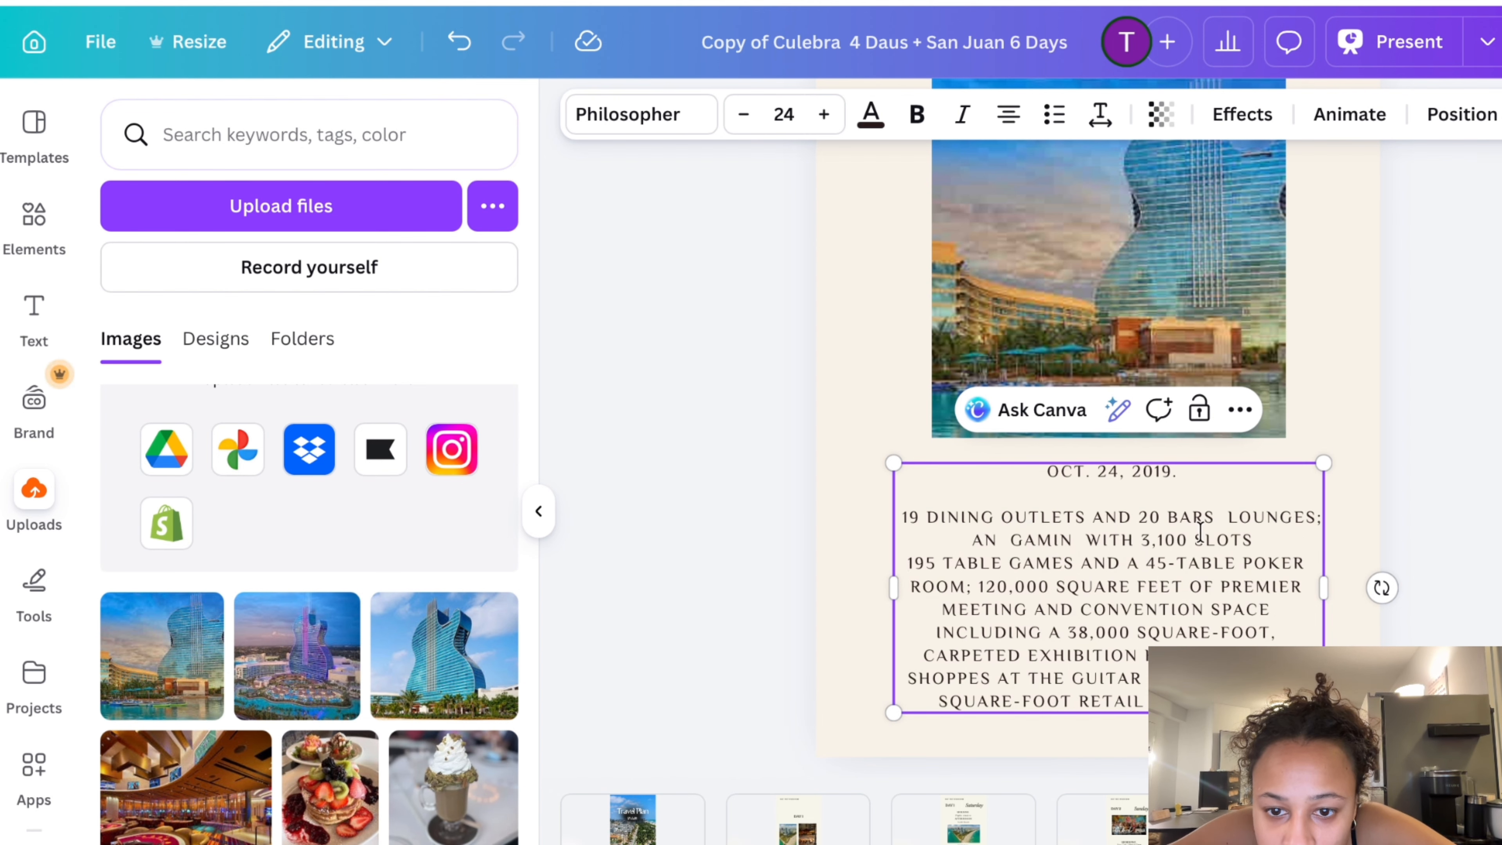
double_click(1096, 562)
key(BackSpace)
key(Return)
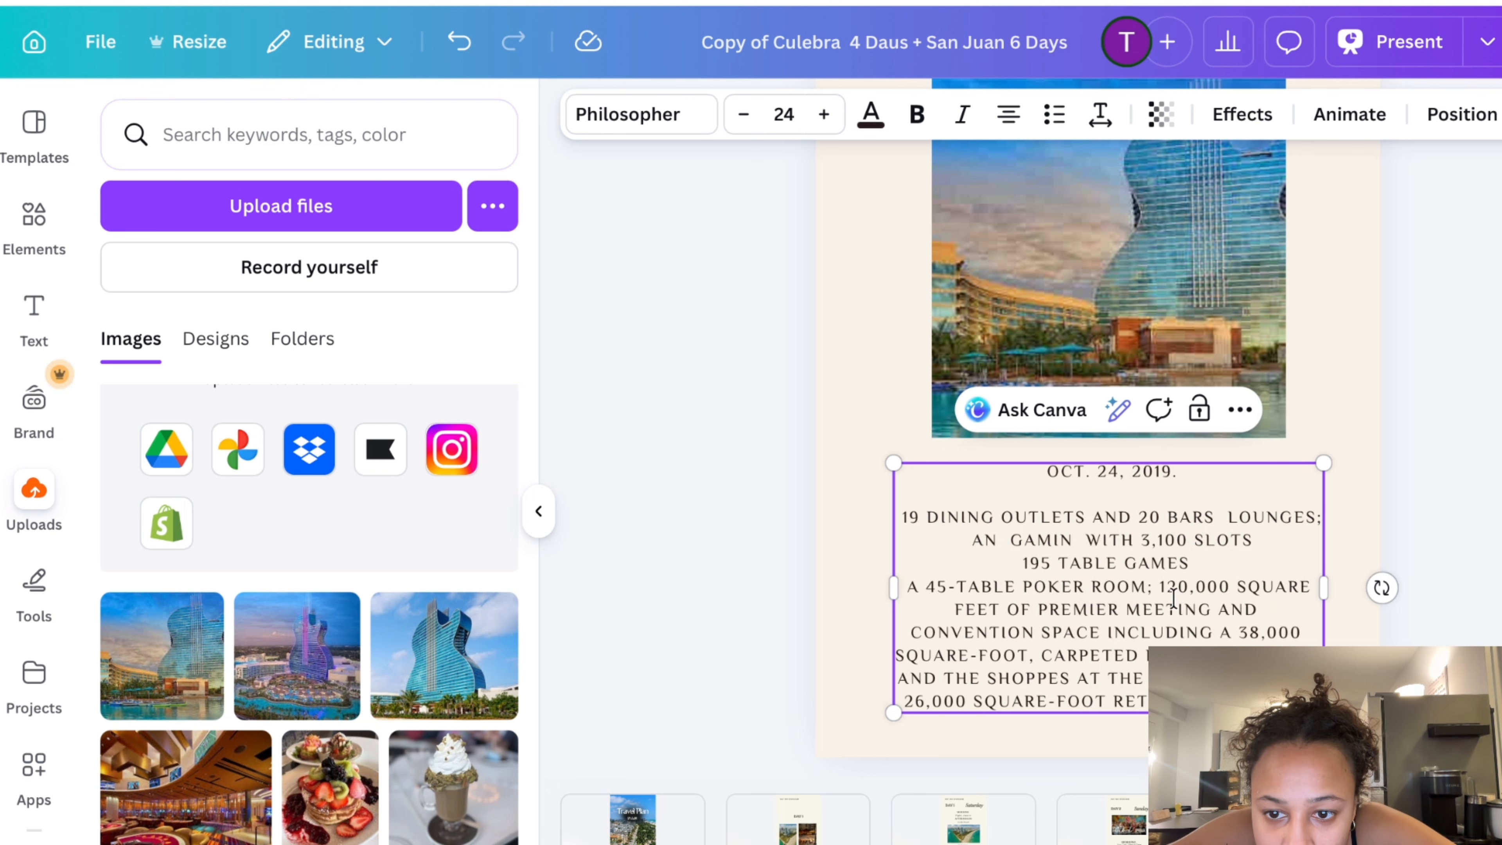
click(1158, 592)
key(Return)
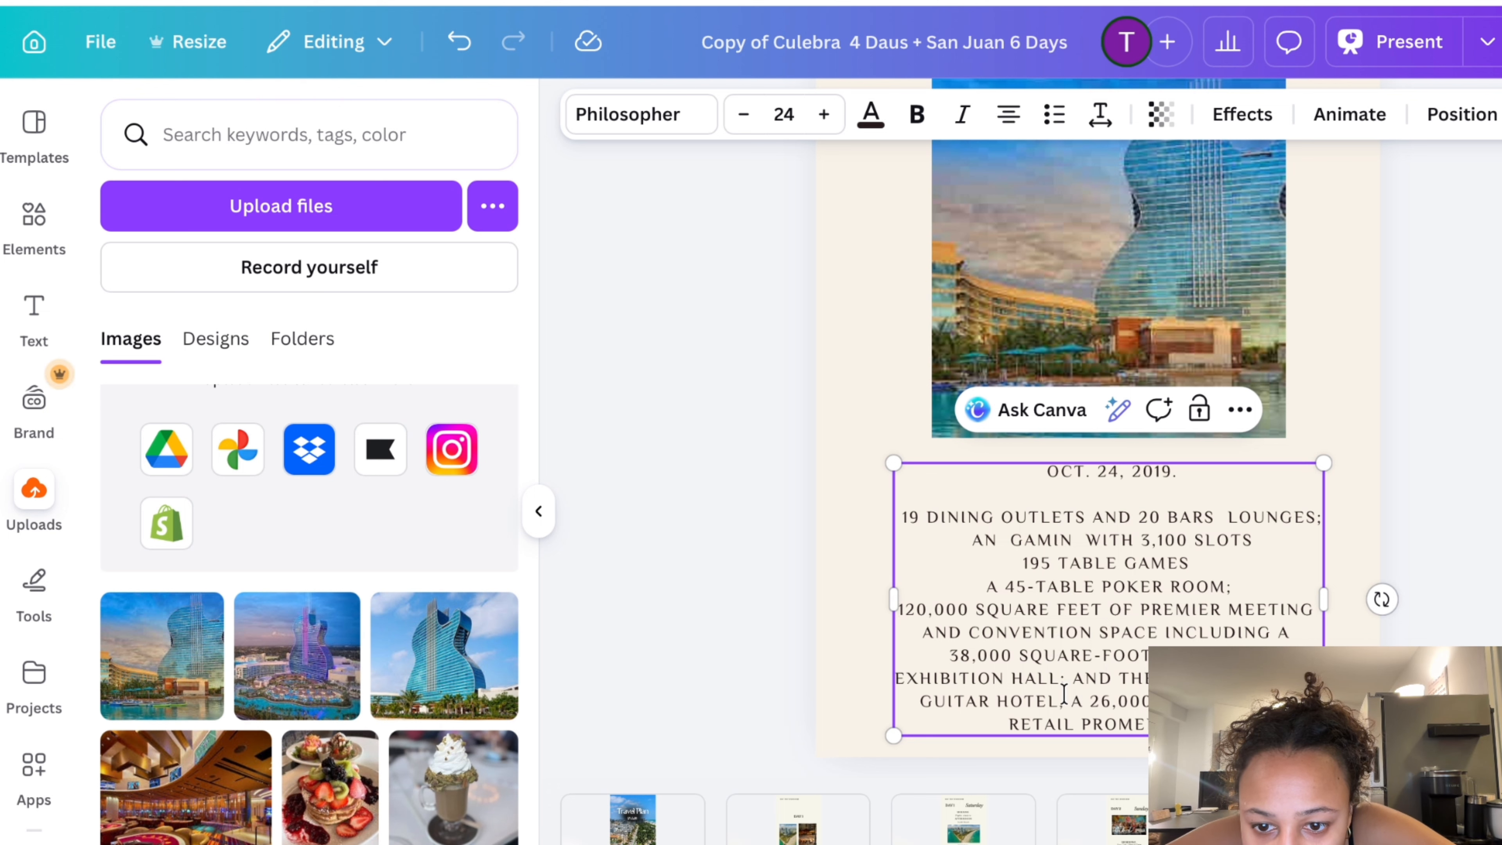
Delete the text from "120,000 square feet of premier meeting" through "exhibition hall; and", leaving the line starting at "the Shoppes"
drag(1101, 672, 915, 631)
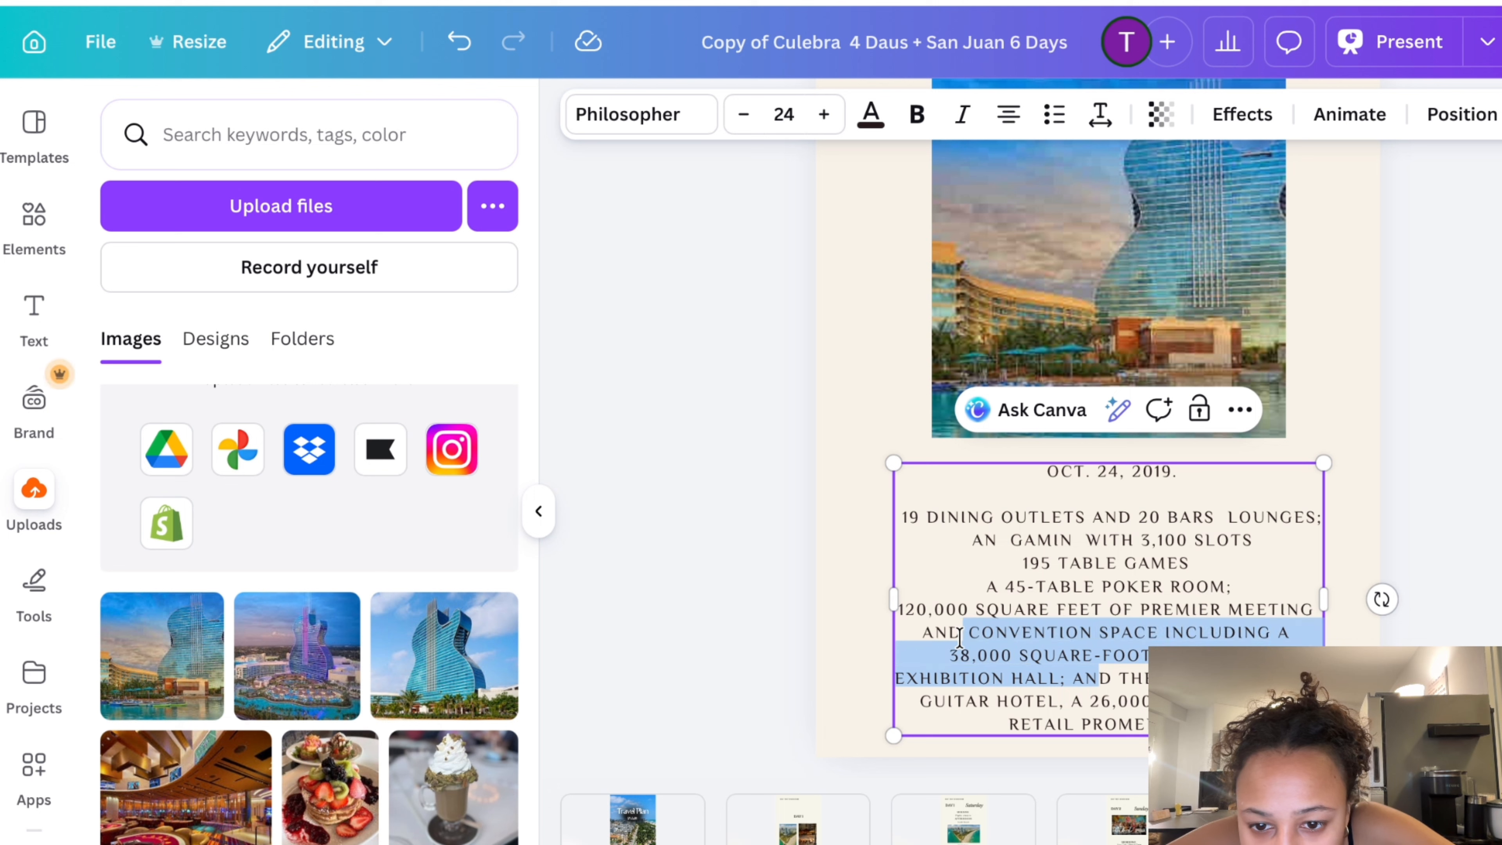
key(BackSpace)
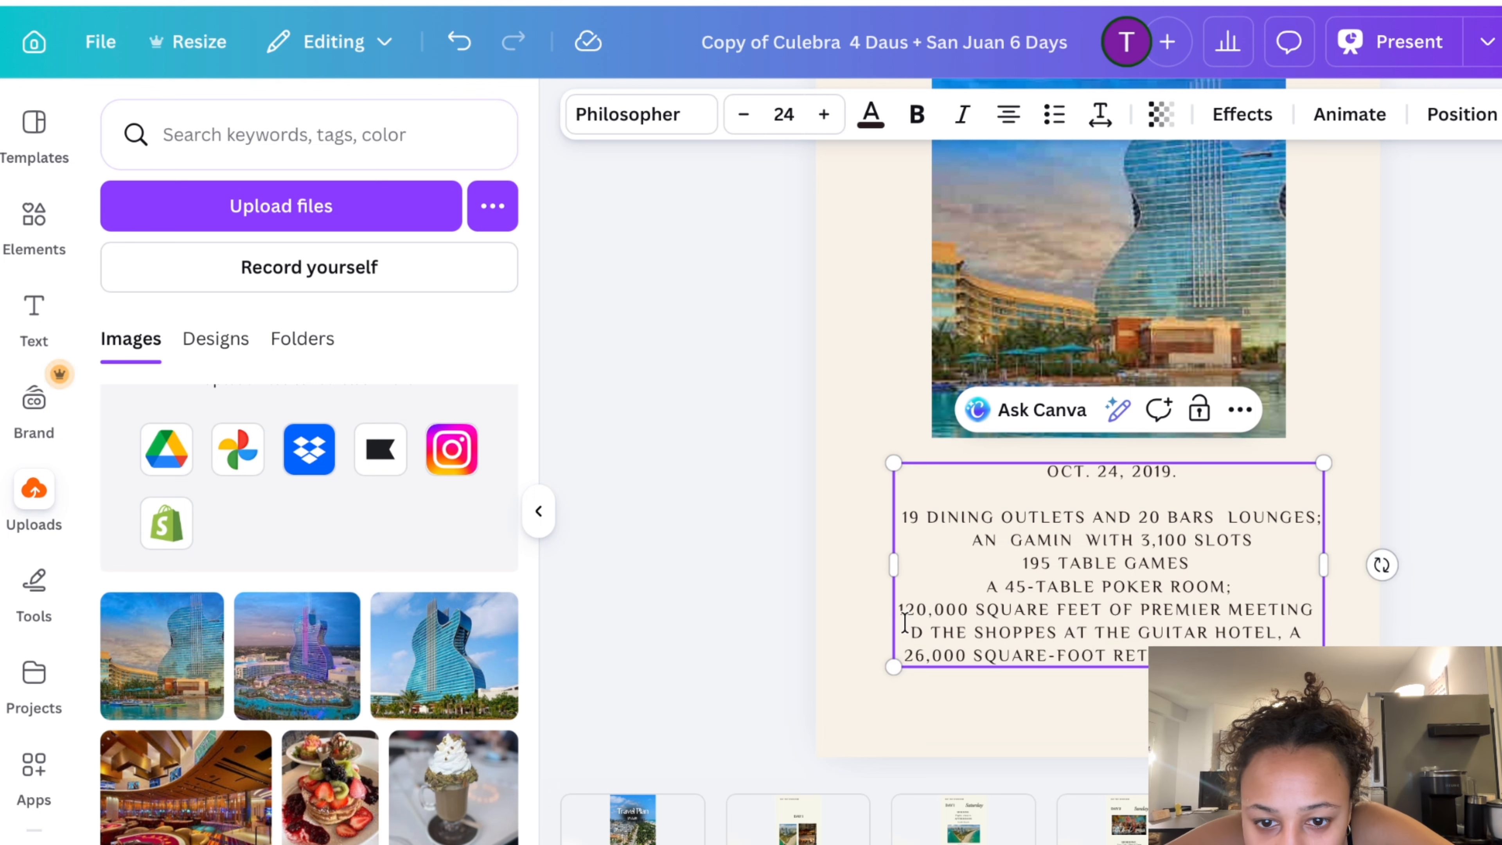
drag(933, 635, 913, 607)
click(921, 613)
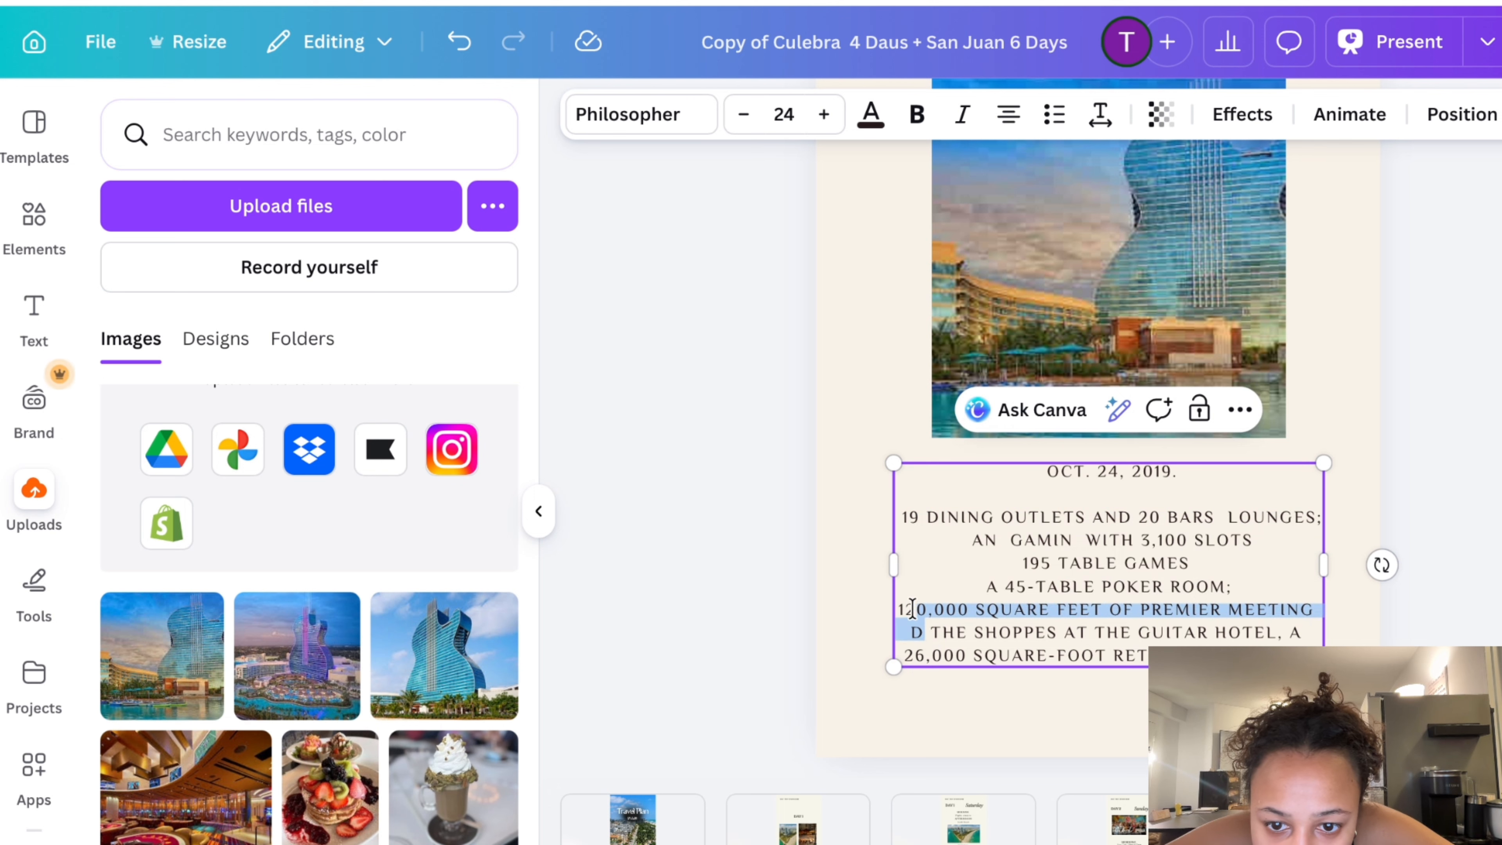
key(BackSpace)
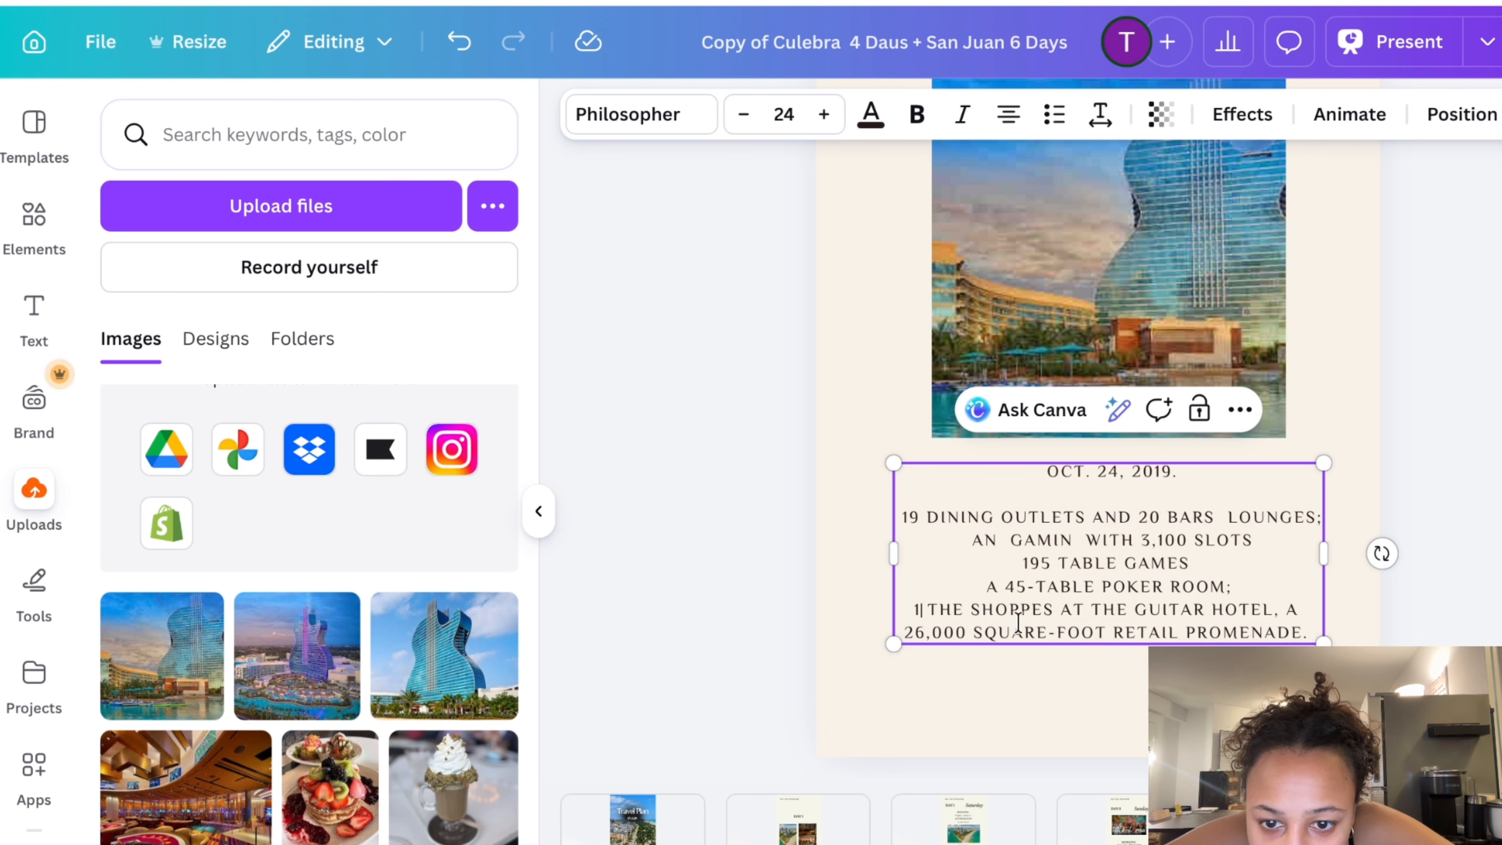
key(BackSpace)
Add a dash before the Shoppes, poker room, table games and slots lines
text(-)
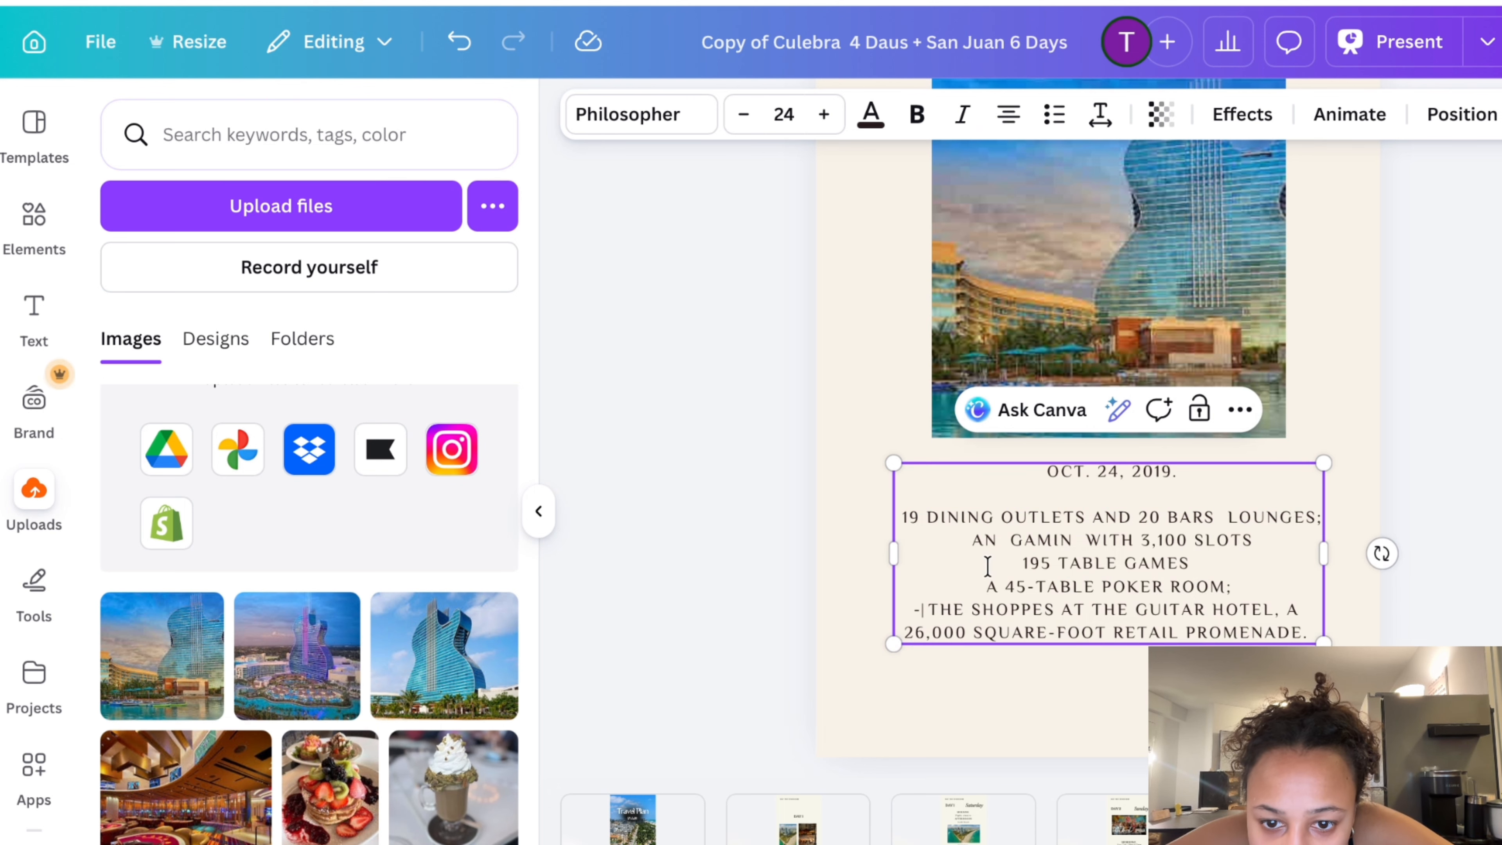
click(973, 585)
text(-)
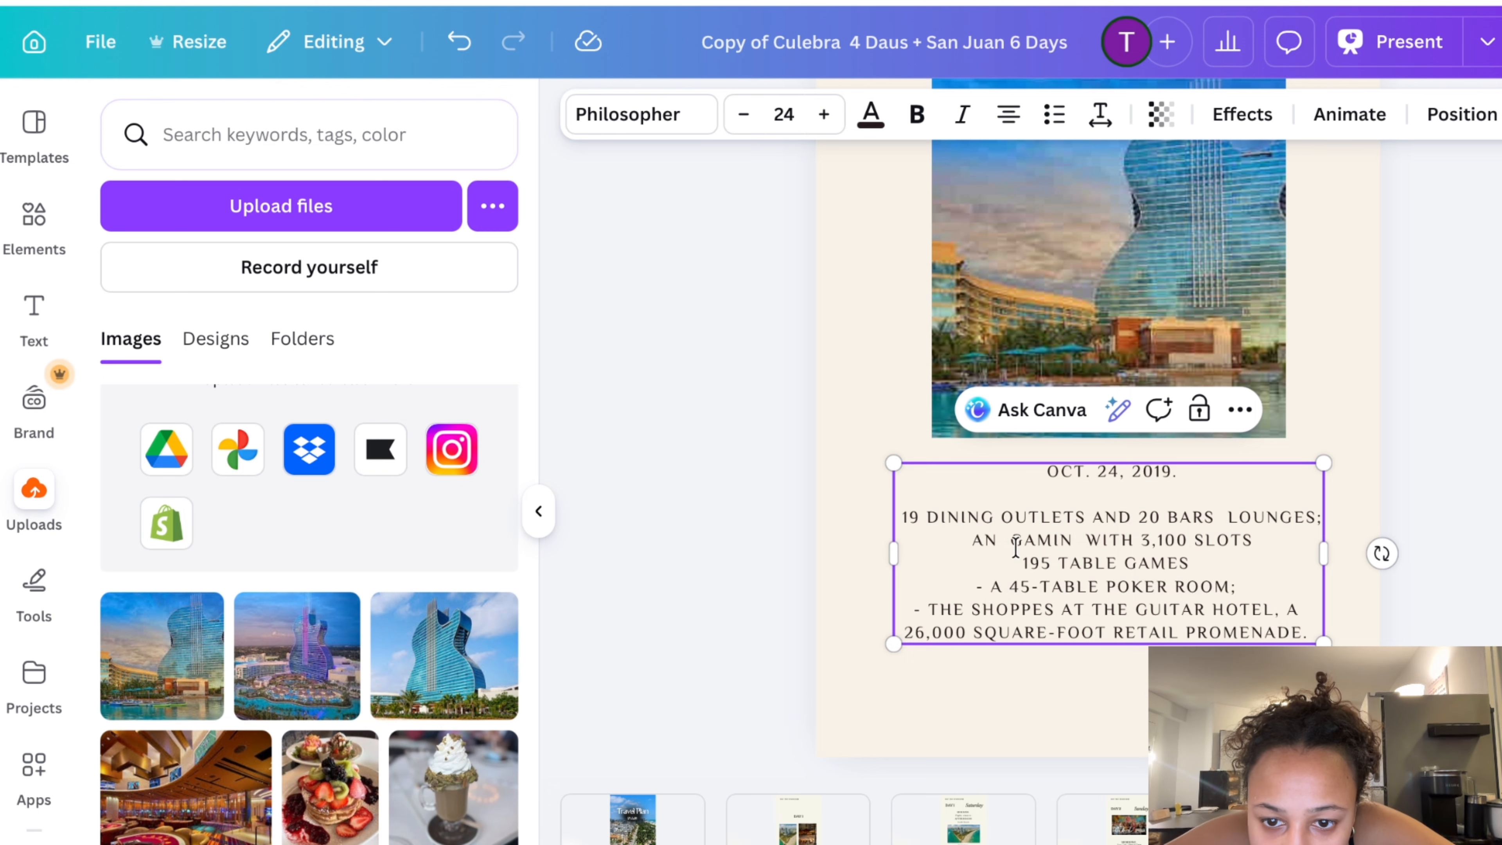
click(1005, 566)
text(-)
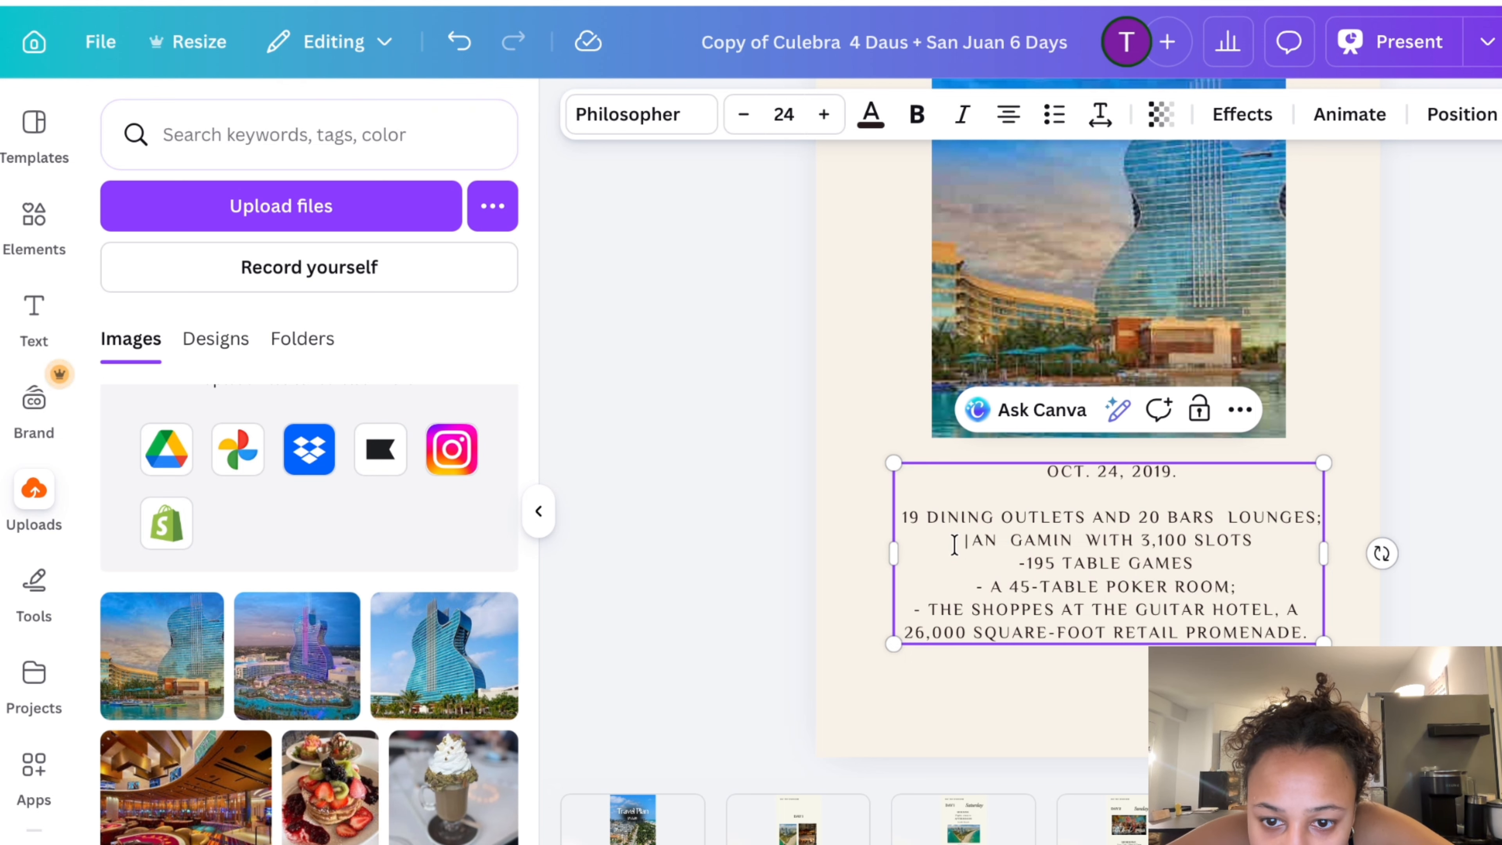
text(-)
Remove the words "an gamin with" so the slots line reads only "3,100 slots" after its dash
click(1013, 539)
key(BackSpace)
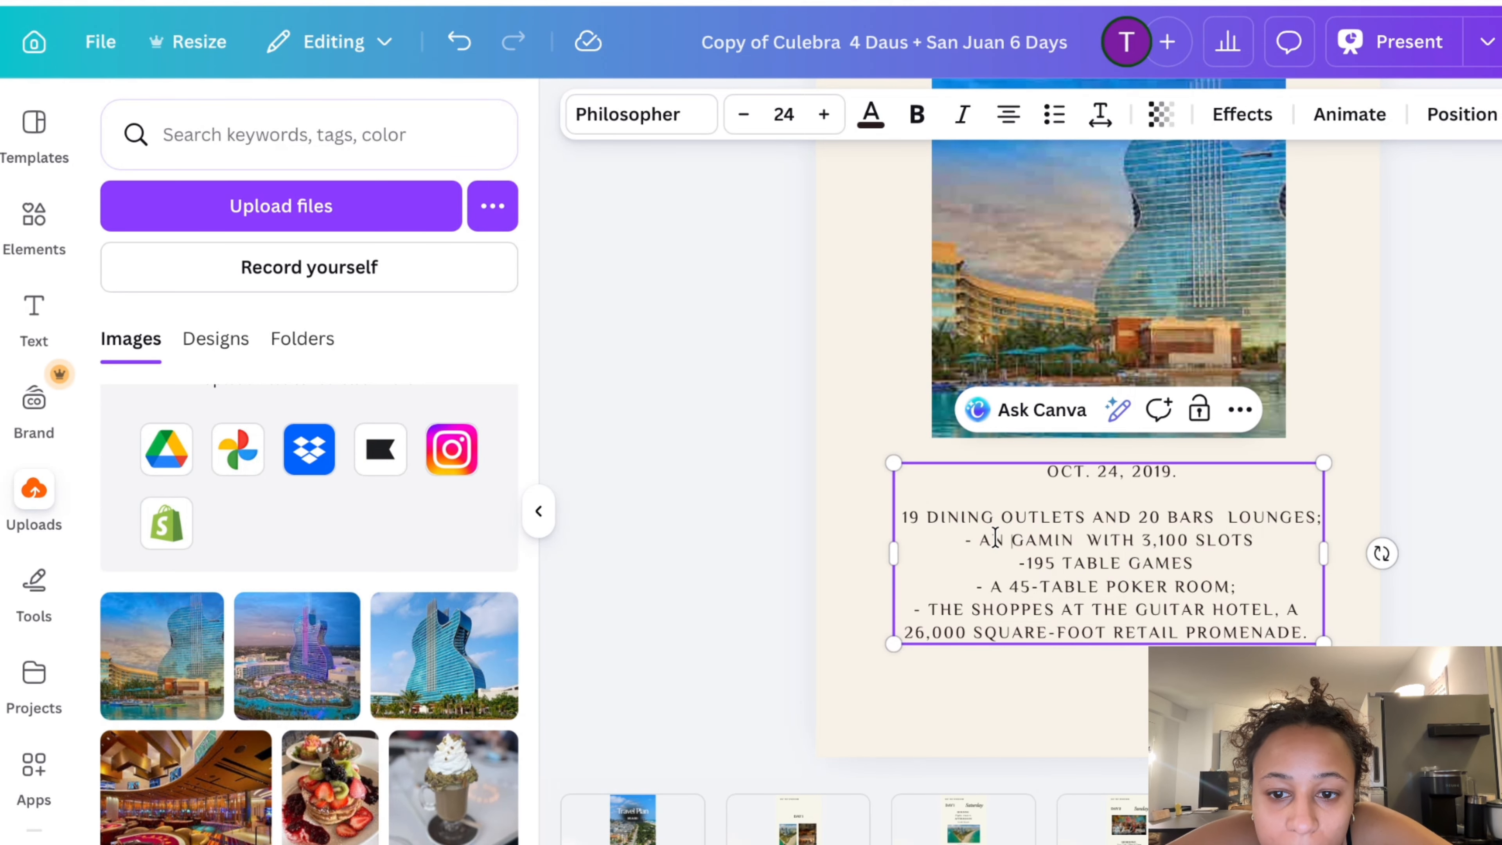
key(BackSpace)
key(BackSpace)
key(BackSpace)
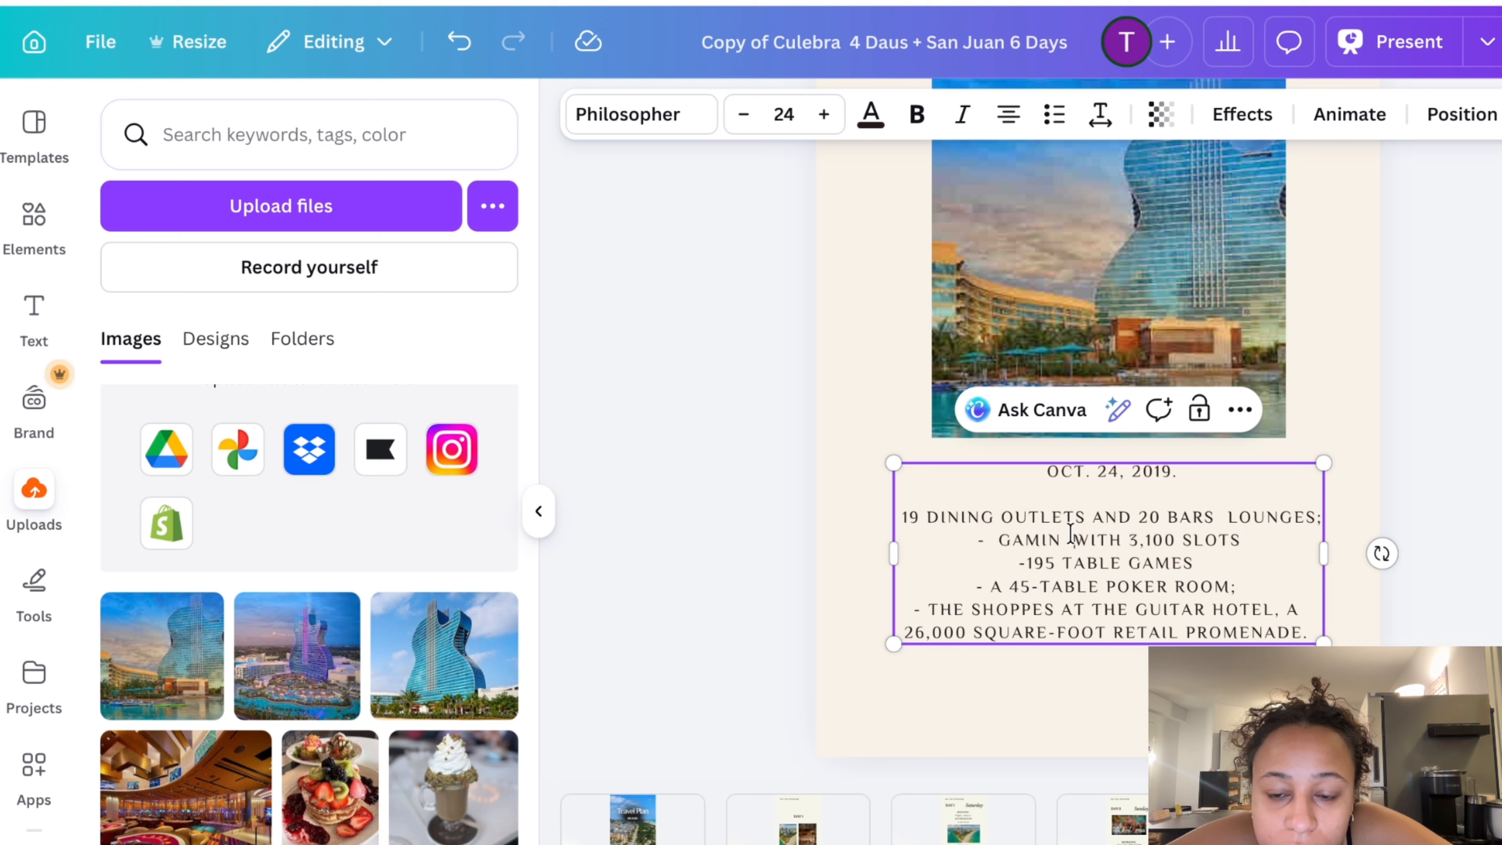
double_click(1094, 539)
key(BackSpace)
key(BackSpace)
key(BackSpace)
key(BackSpace)
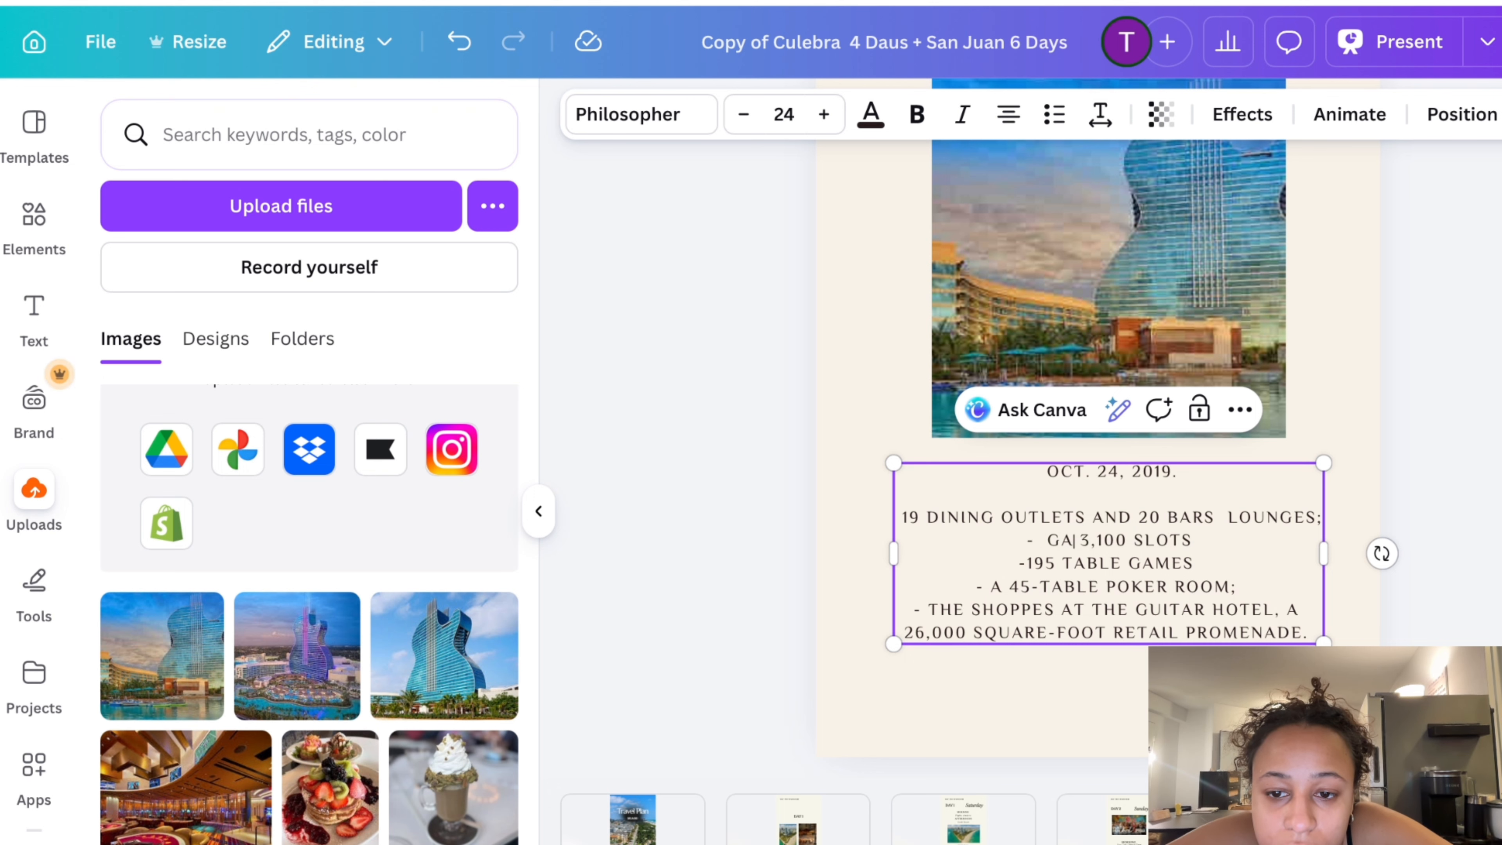
key(BackSpace)
key(BackSpace)
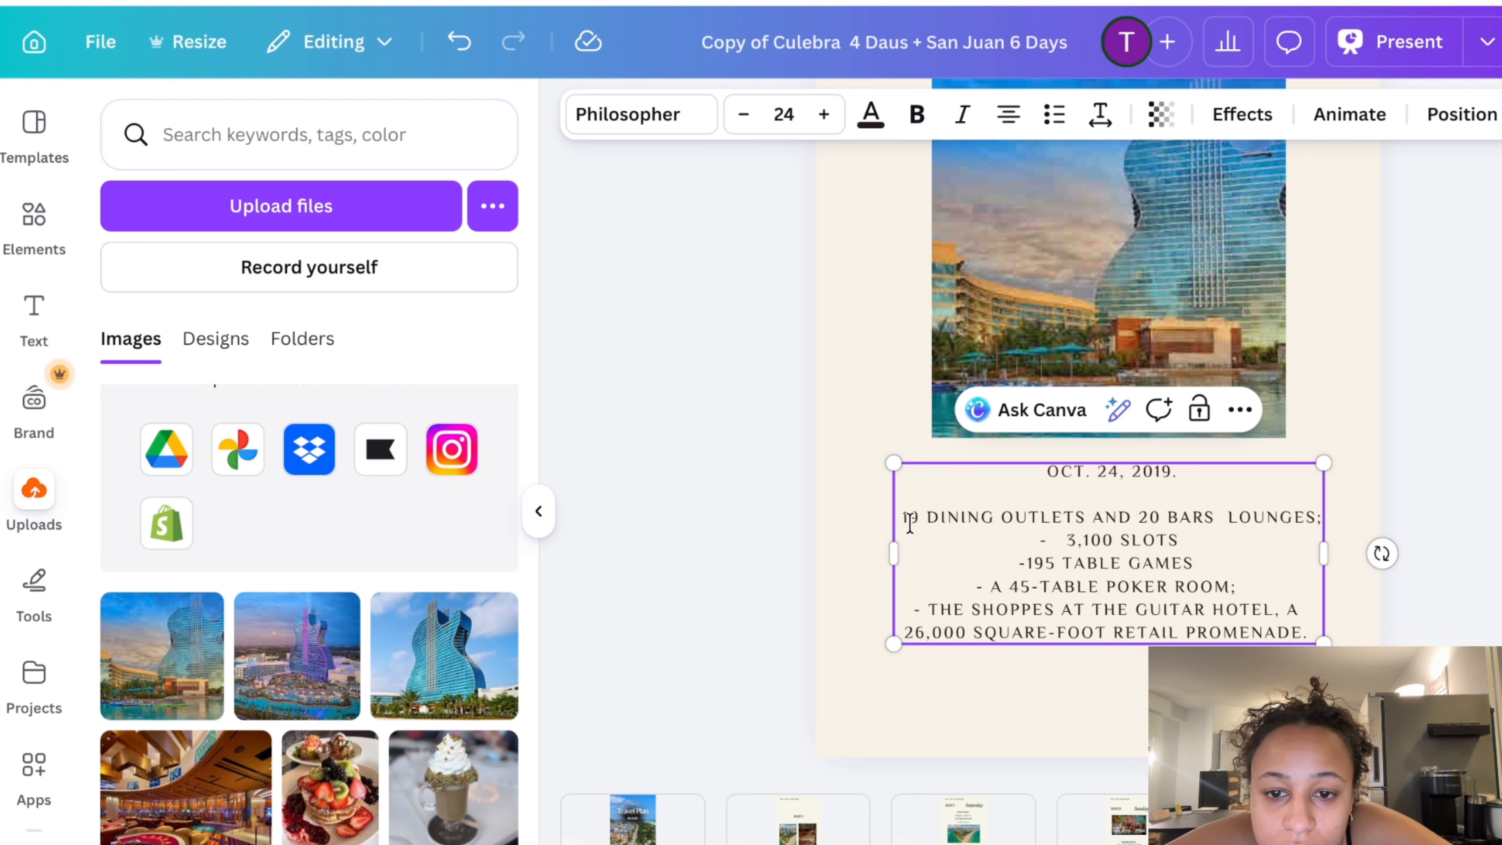
Split "19 dining outlets" and "20 bars lounges;" into two lines without the "and" between them, each starting with a dash
double_click(1110, 519)
key(BackSpace)
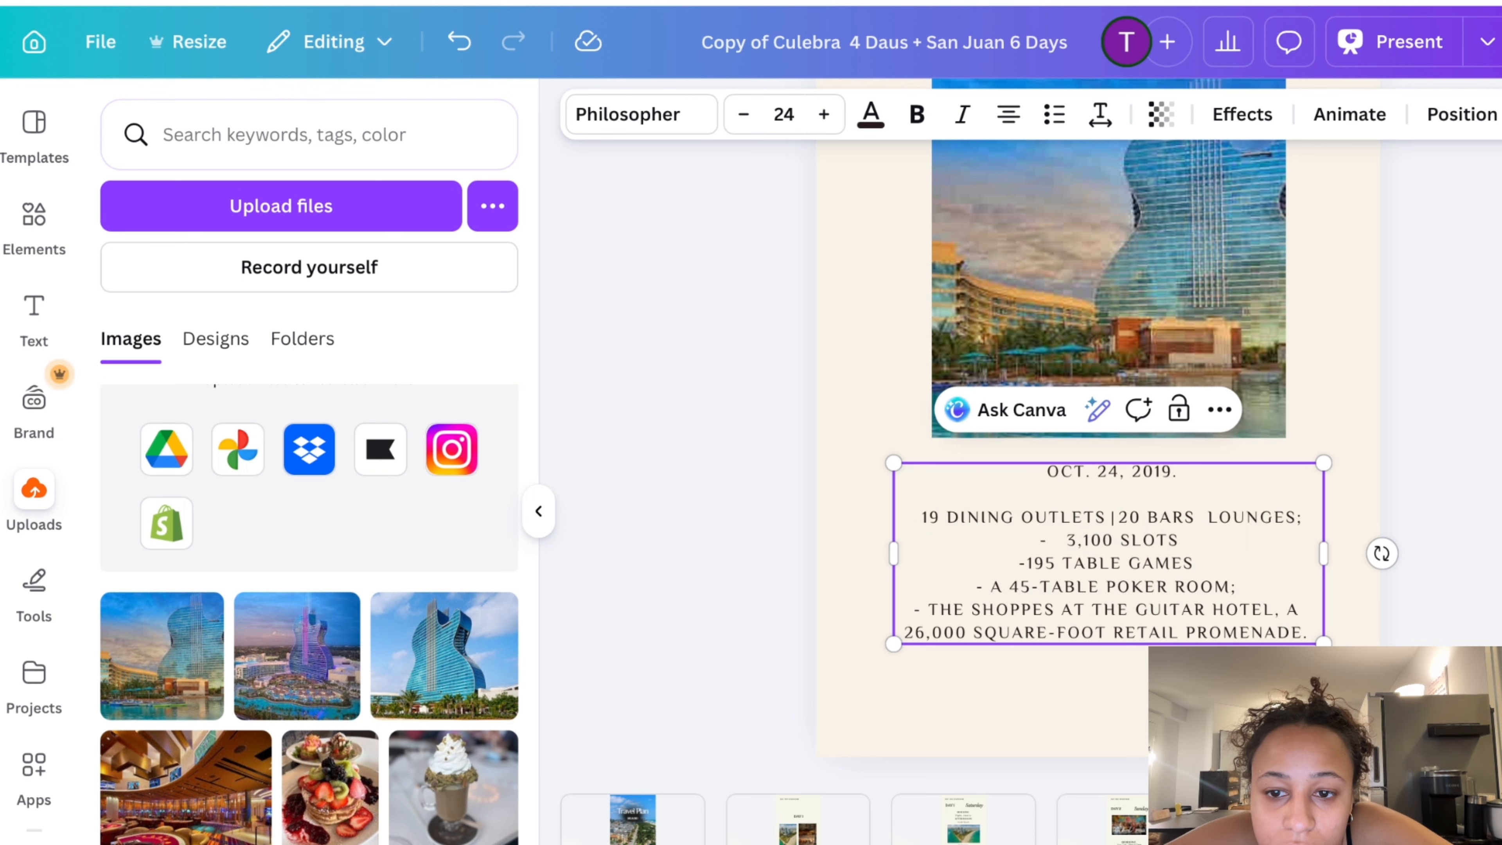
key(Return)
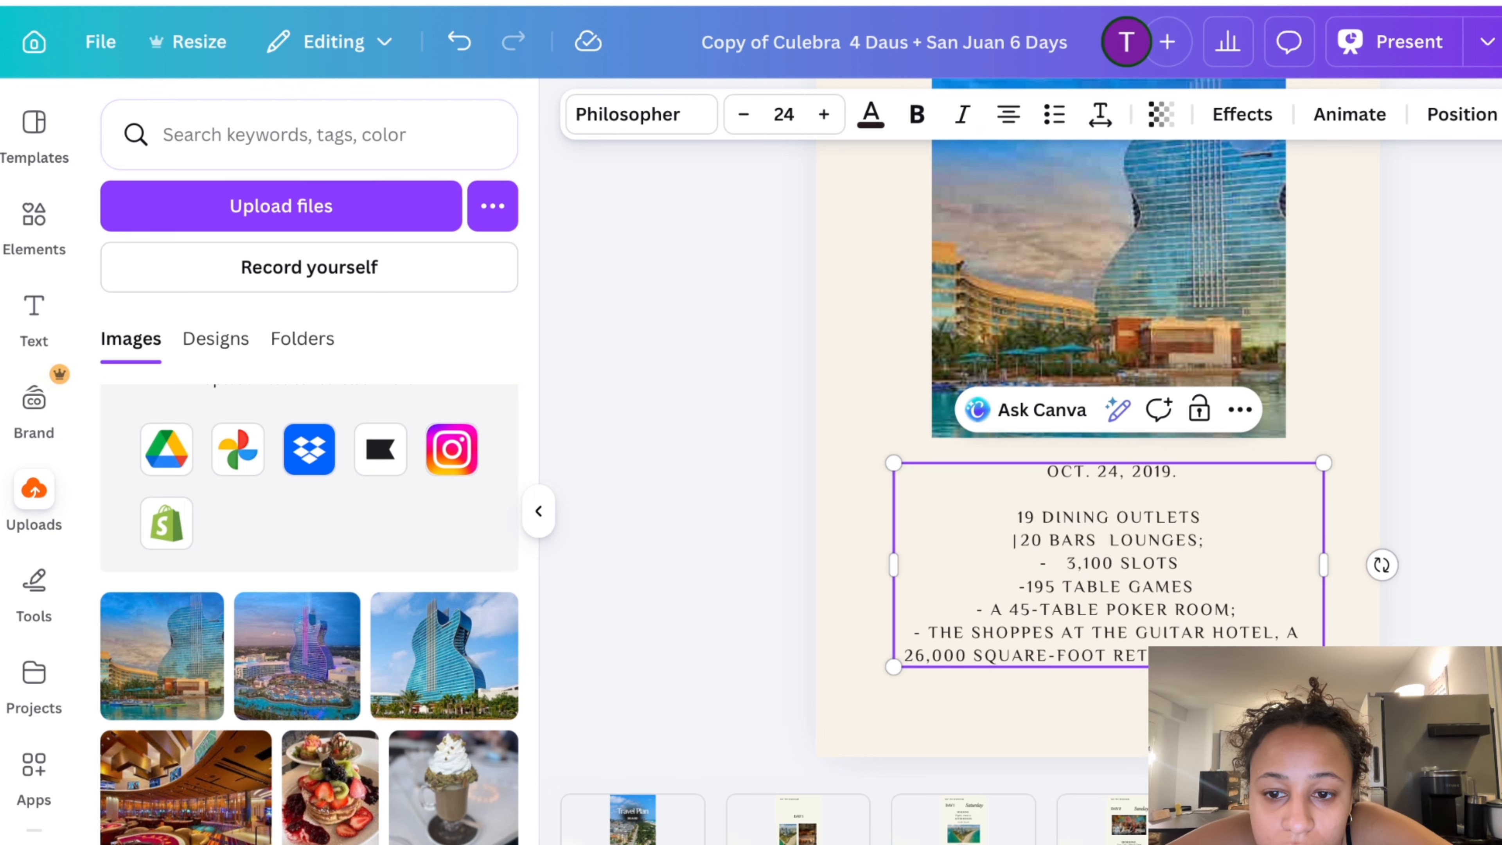
click(1009, 523)
text(-)
click(1003, 539)
text(-)
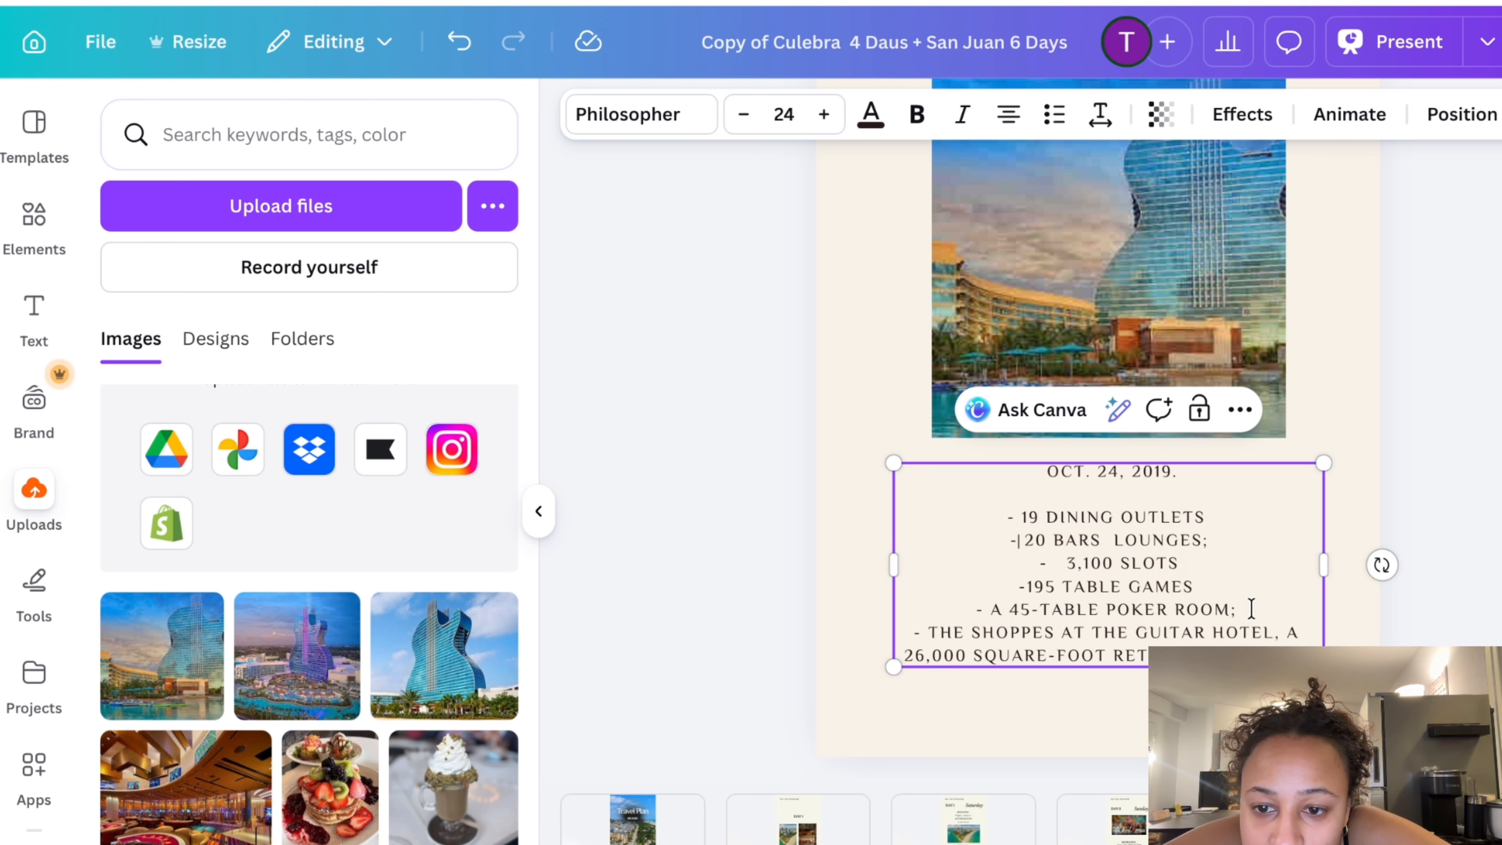
Move the slots, table games and poker room lines above the "19 dining outlets" line
drag(1251, 607, 1006, 556)
key(BackSpace)
key(BackSpace)
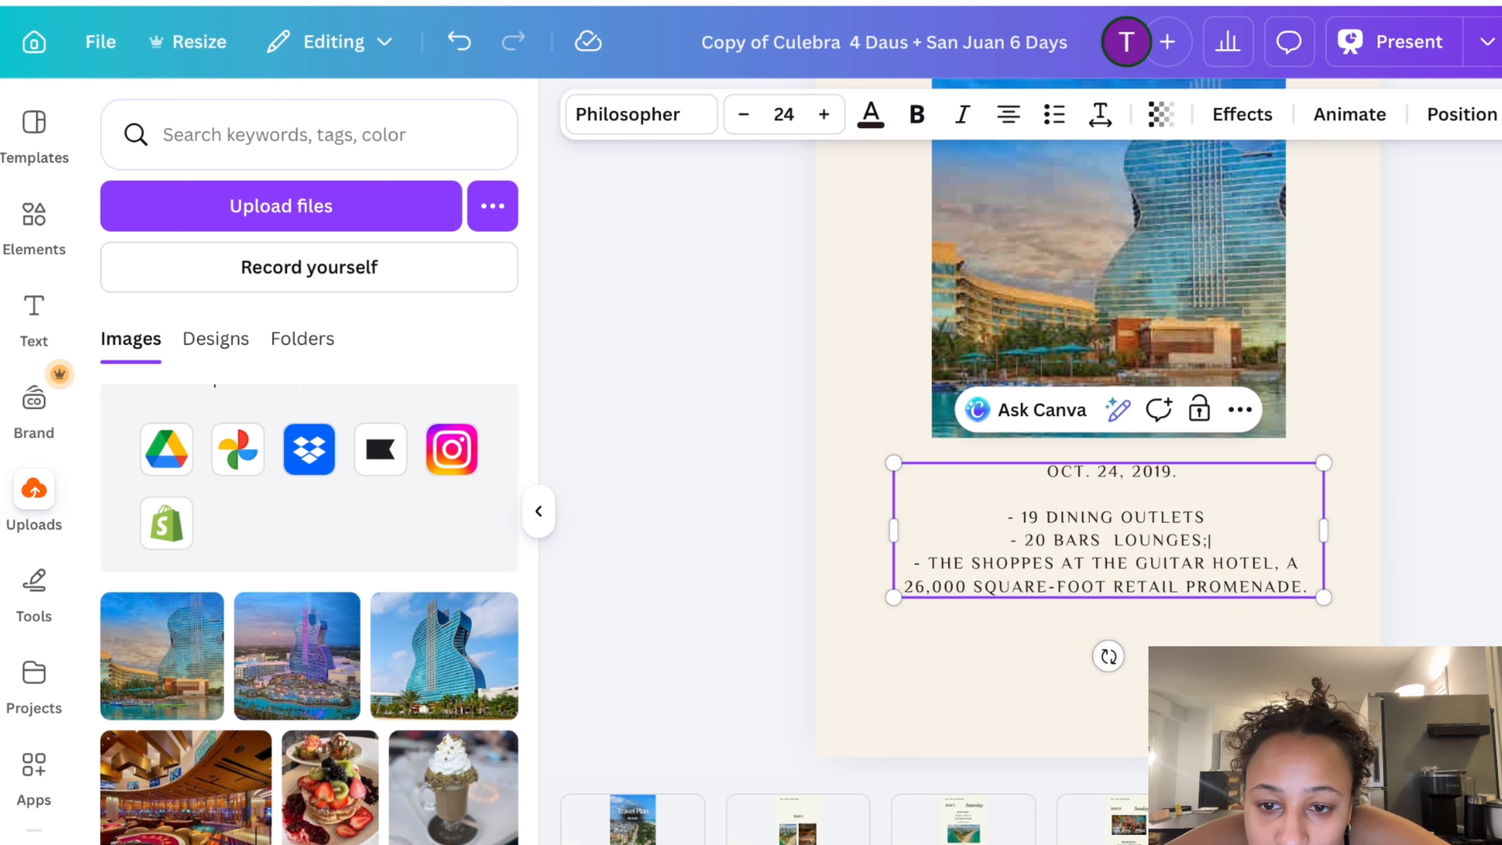
key(ctrl+z)
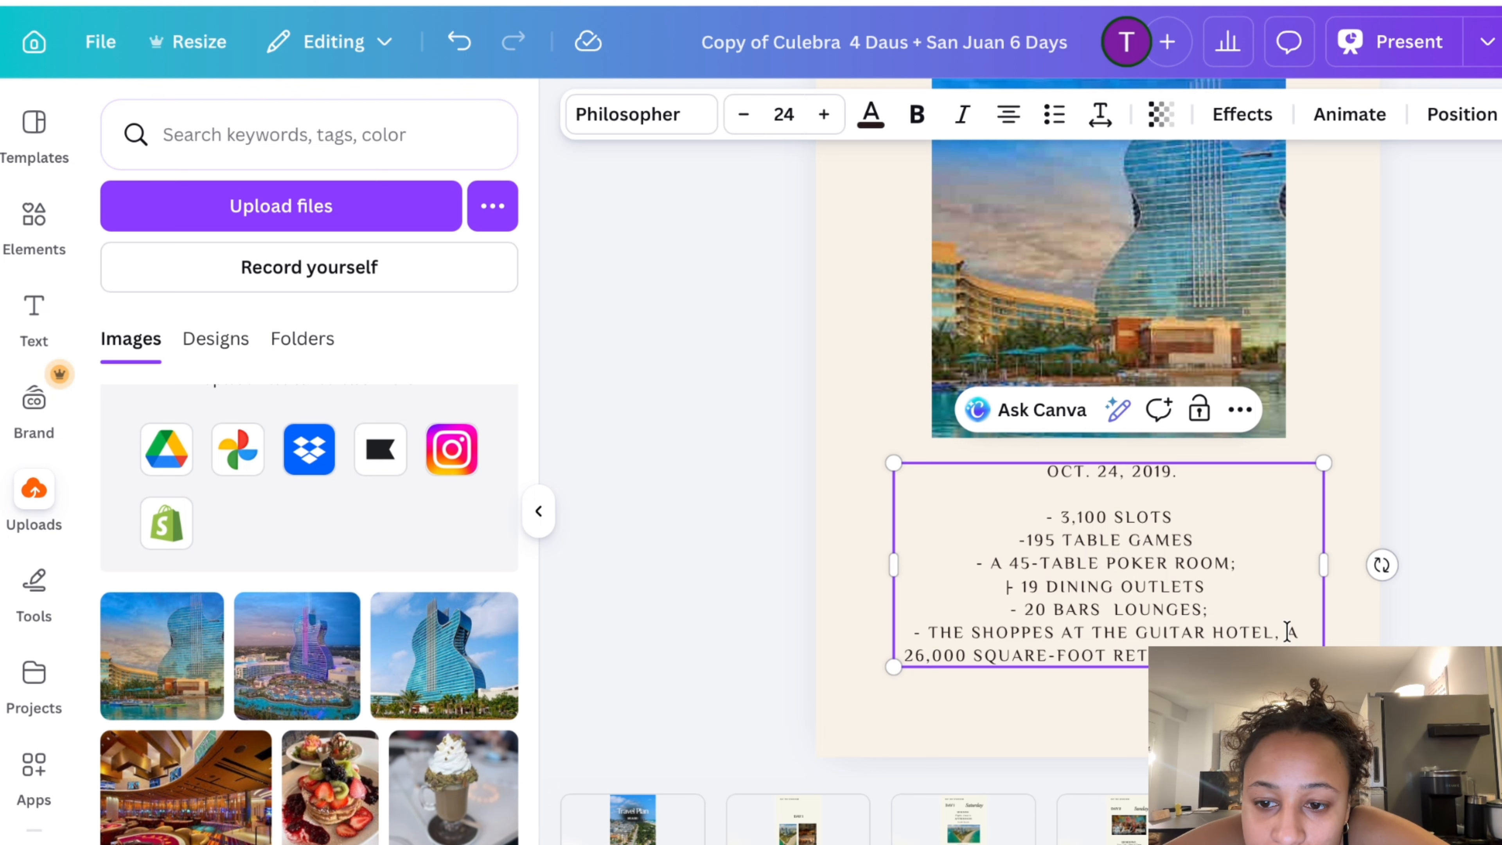
Delete ", a 26,000 square-foot retail promenade." from the end of the Guitar Hotel line
drag(1281, 631, 1292, 643)
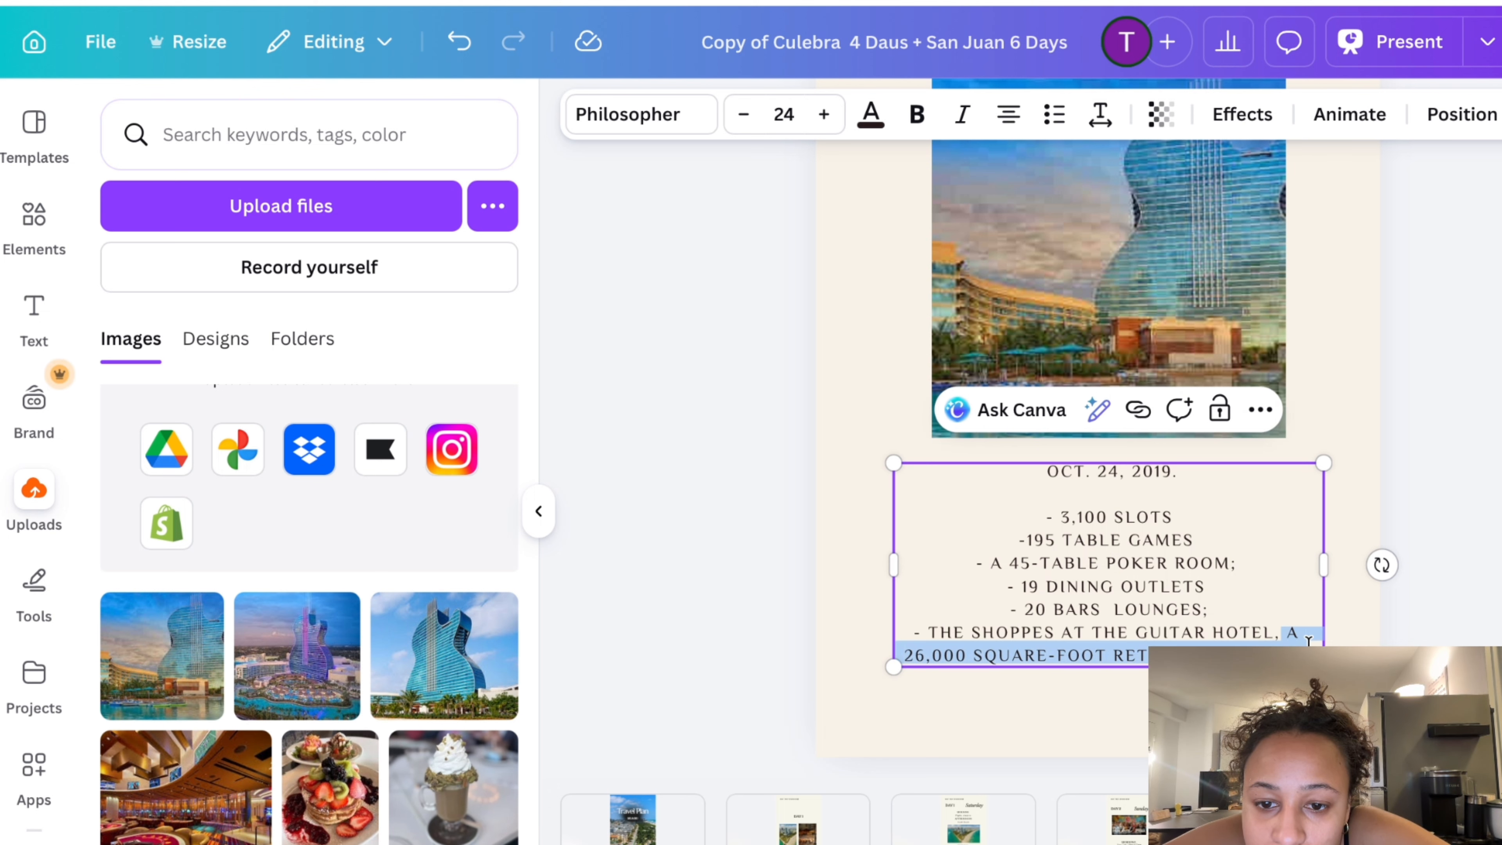
key(BackSpace)
key(BackSpace)
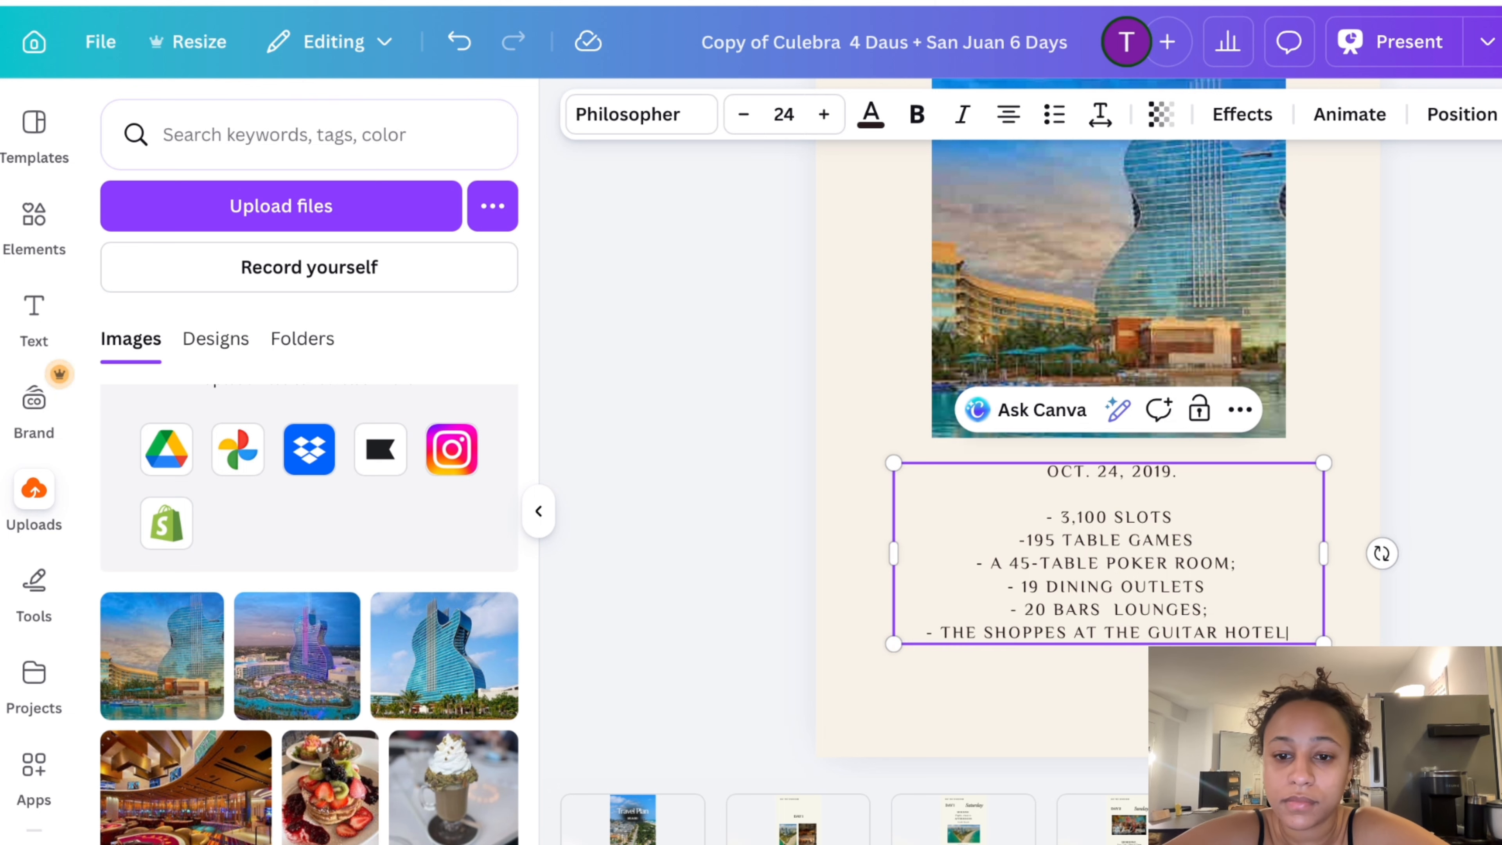
Format the six casino feature lines below the date as a bulleted list
drag(989, 483, 939, 433)
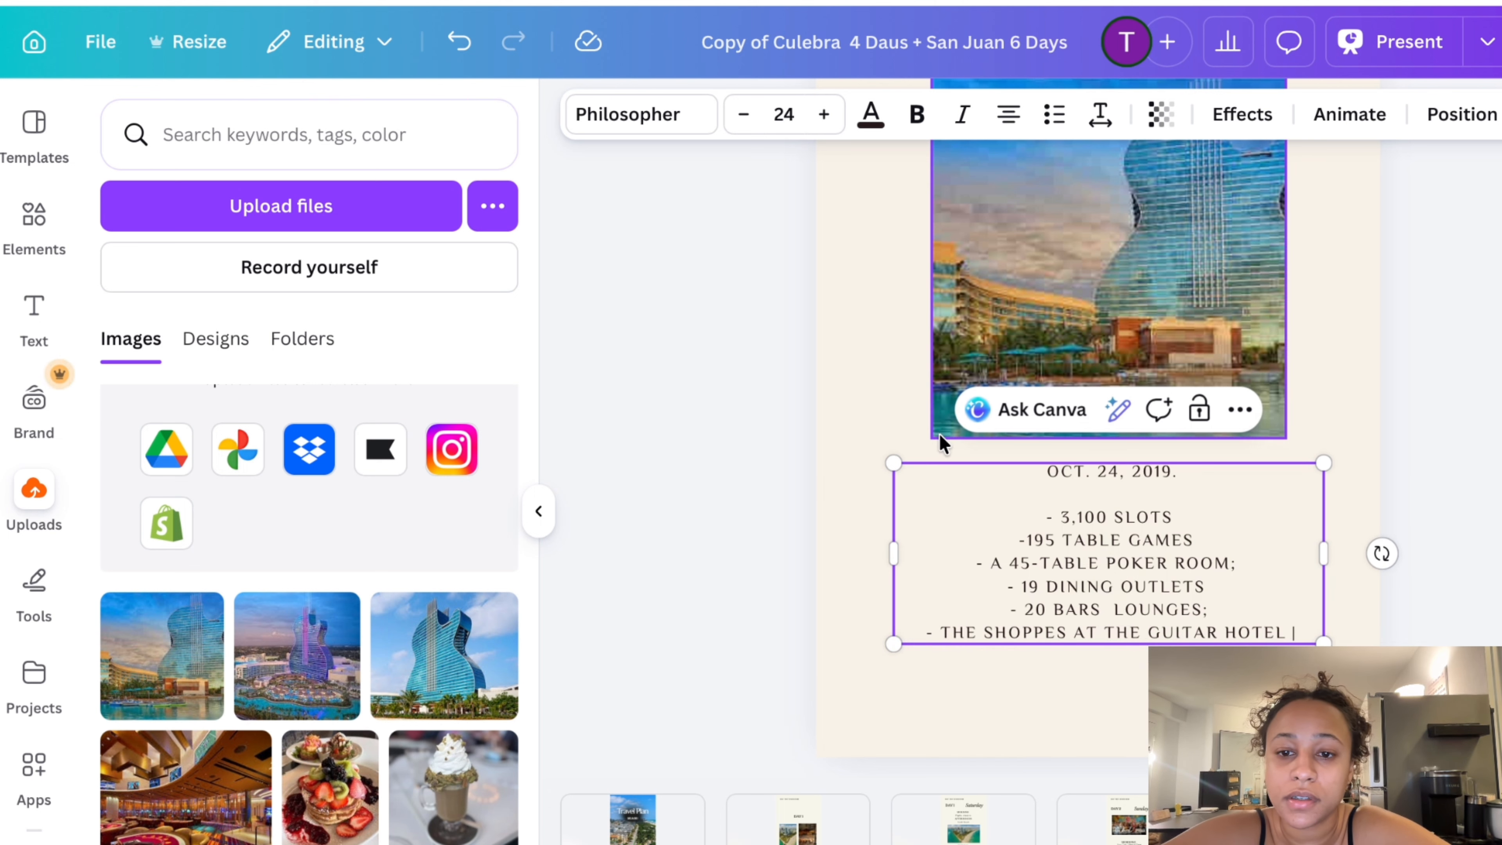
click(939, 433)
click(717, 499)
click(1130, 595)
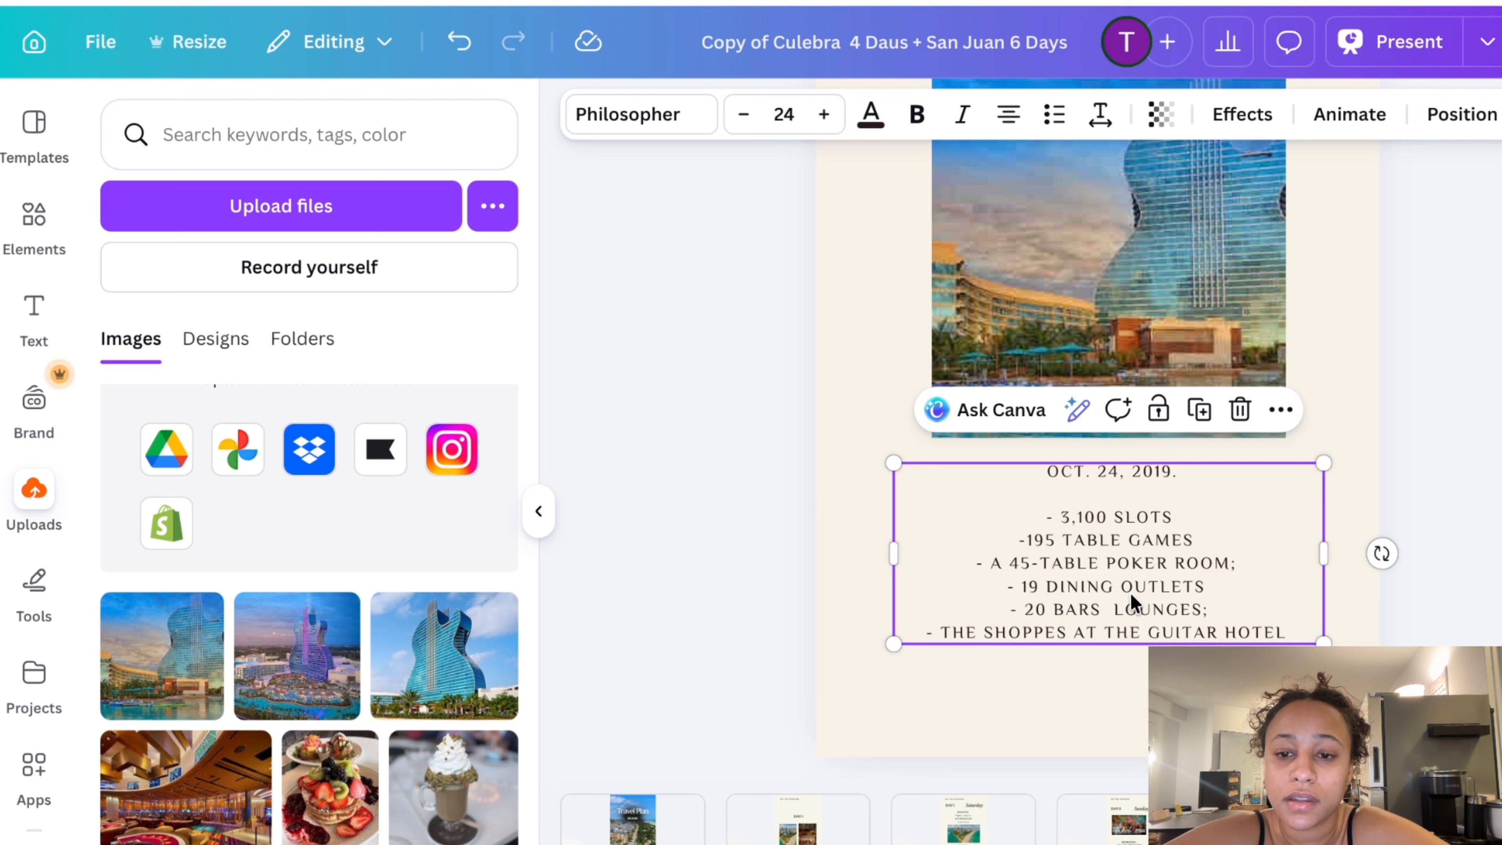
double_click(1129, 591)
click(1060, 512)
click(1046, 510)
mouse_move(1046, 513)
mouse_down()
mouse_move(1312, 643)
mouse_move(1023, 510)
mouse_up()
click(1284, 631)
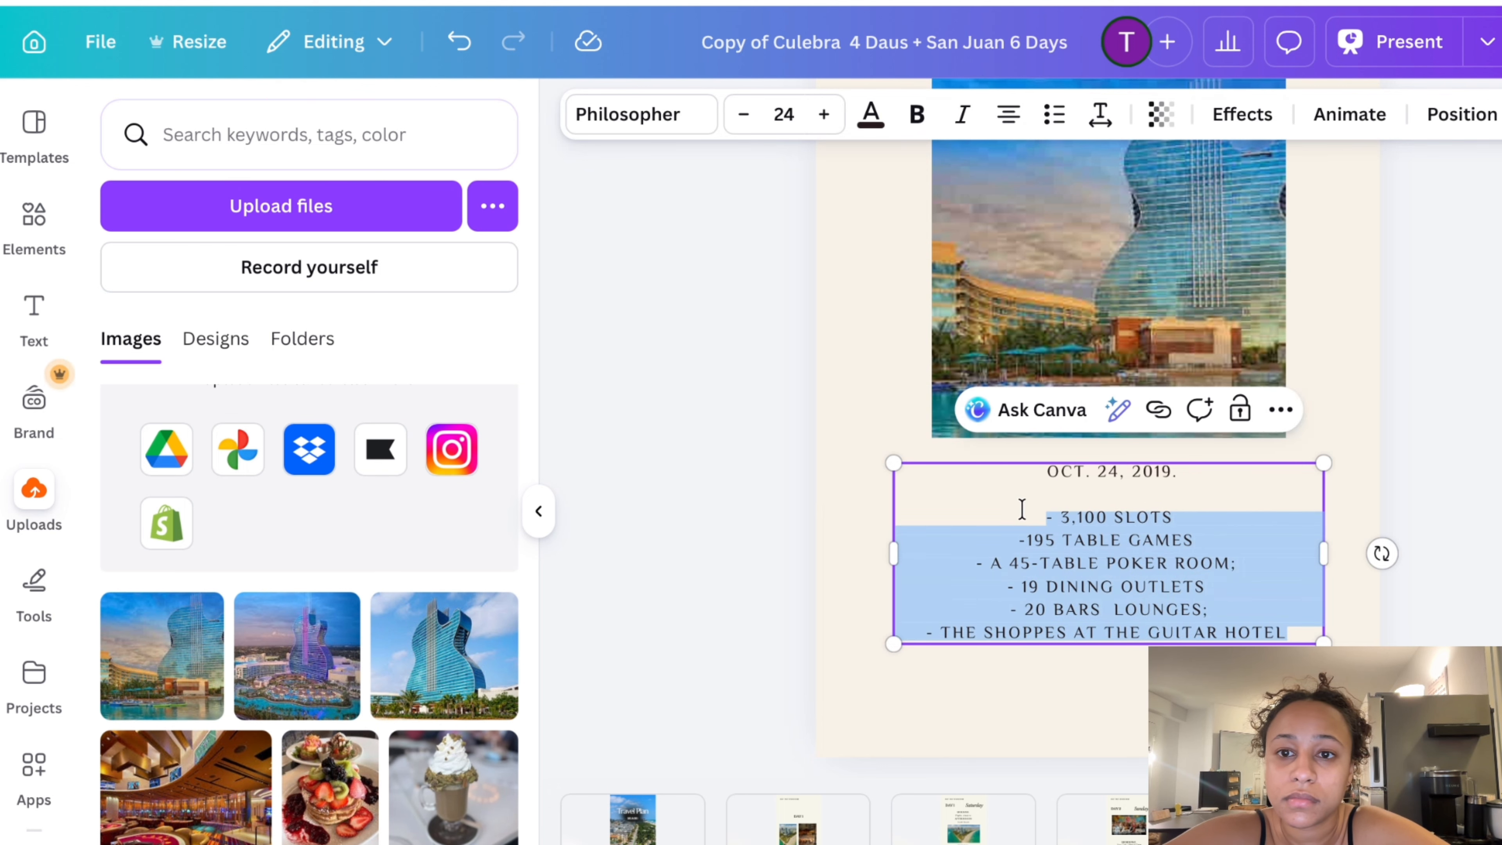
click(1051, 112)
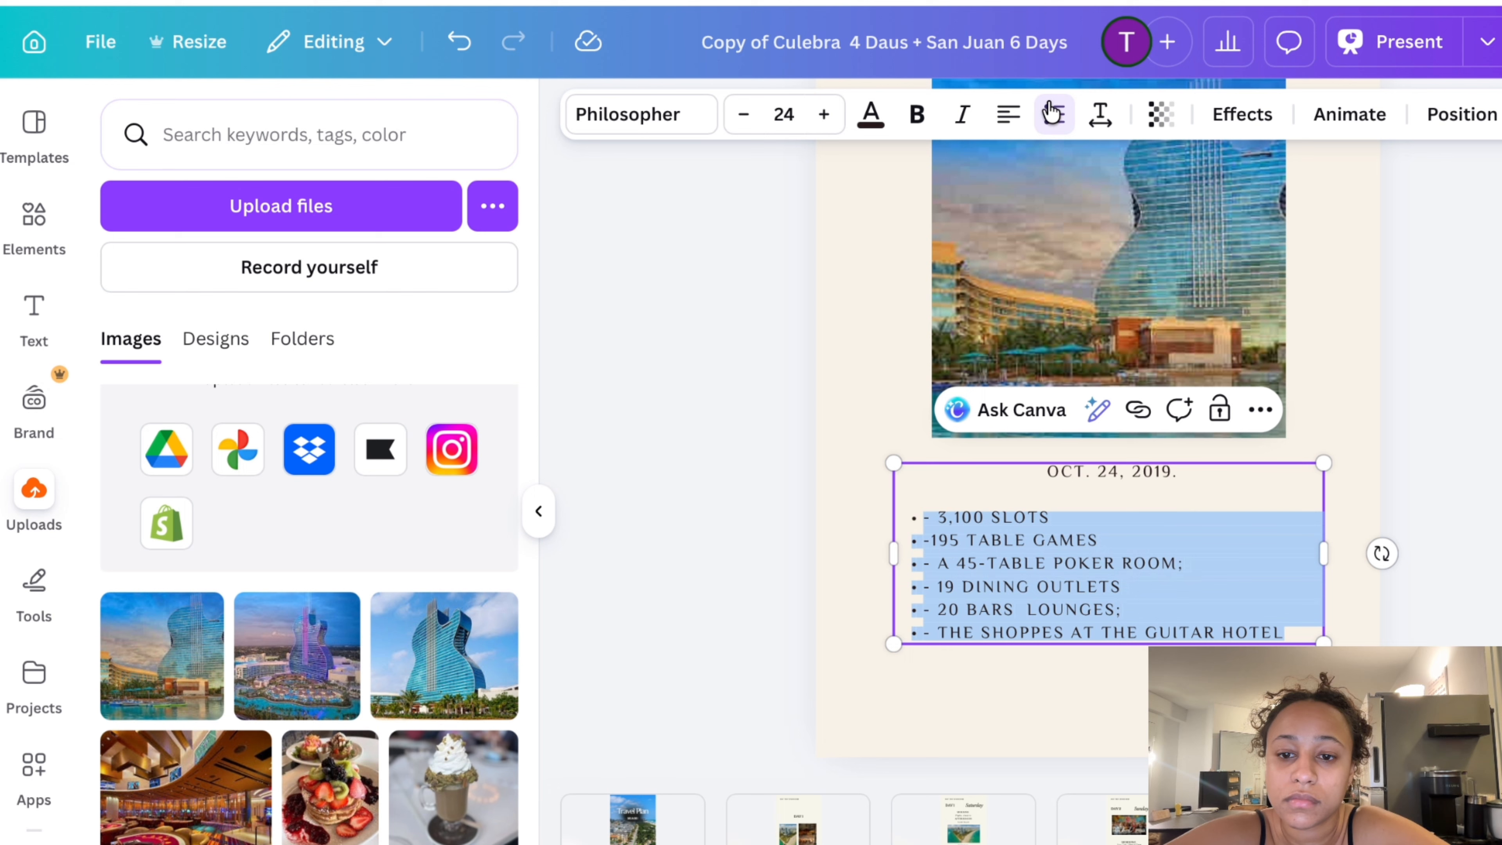
click(814, 566)
Remove the typed dash and extra space before "3,100 slots" in the first bullet
click(937, 514)
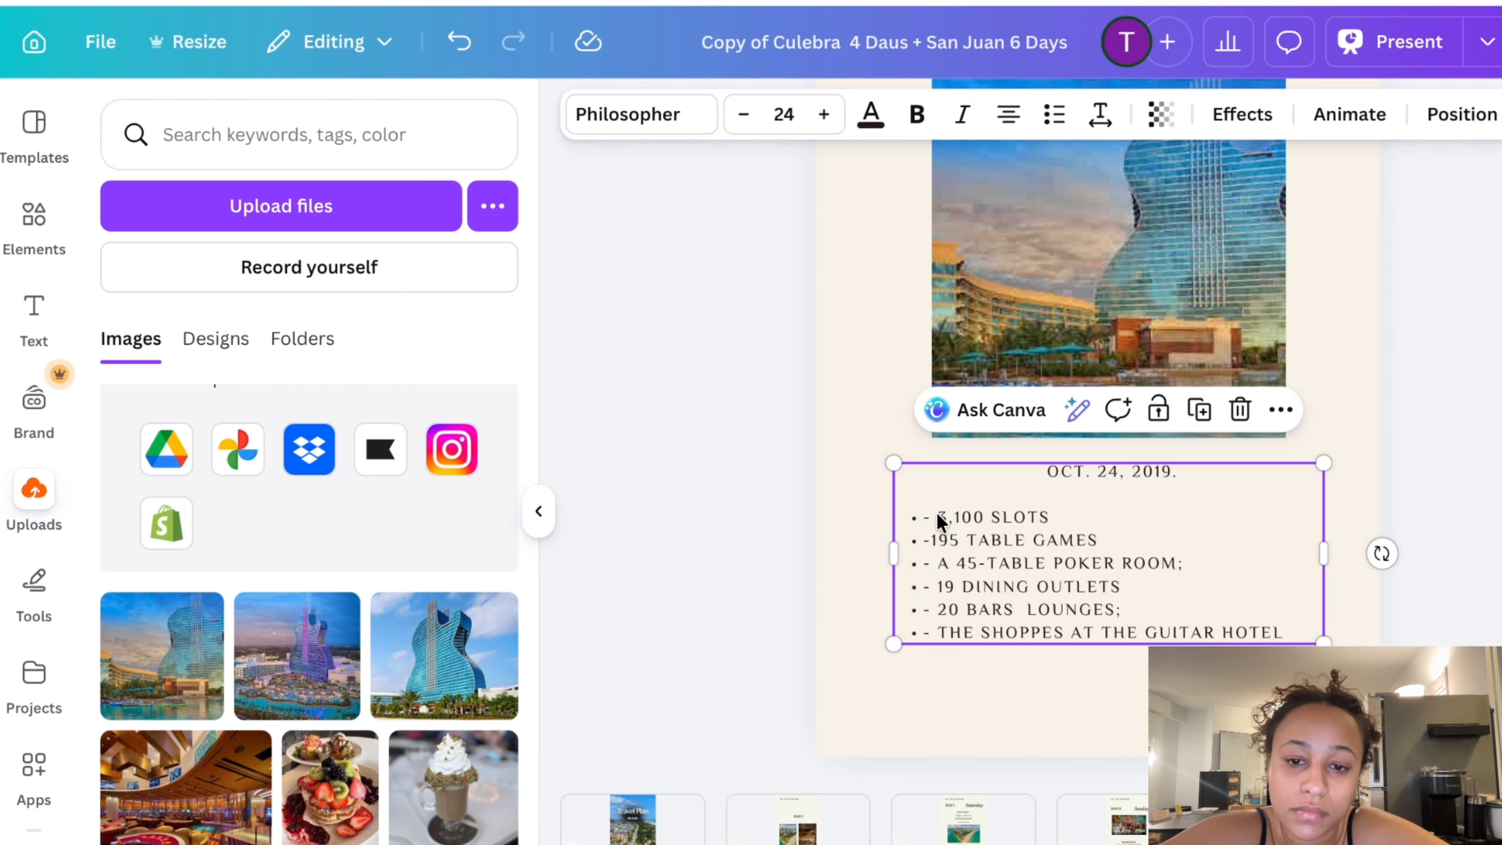
double_click(938, 518)
click(937, 518)
key(BackSpace)
key(BackSpace)
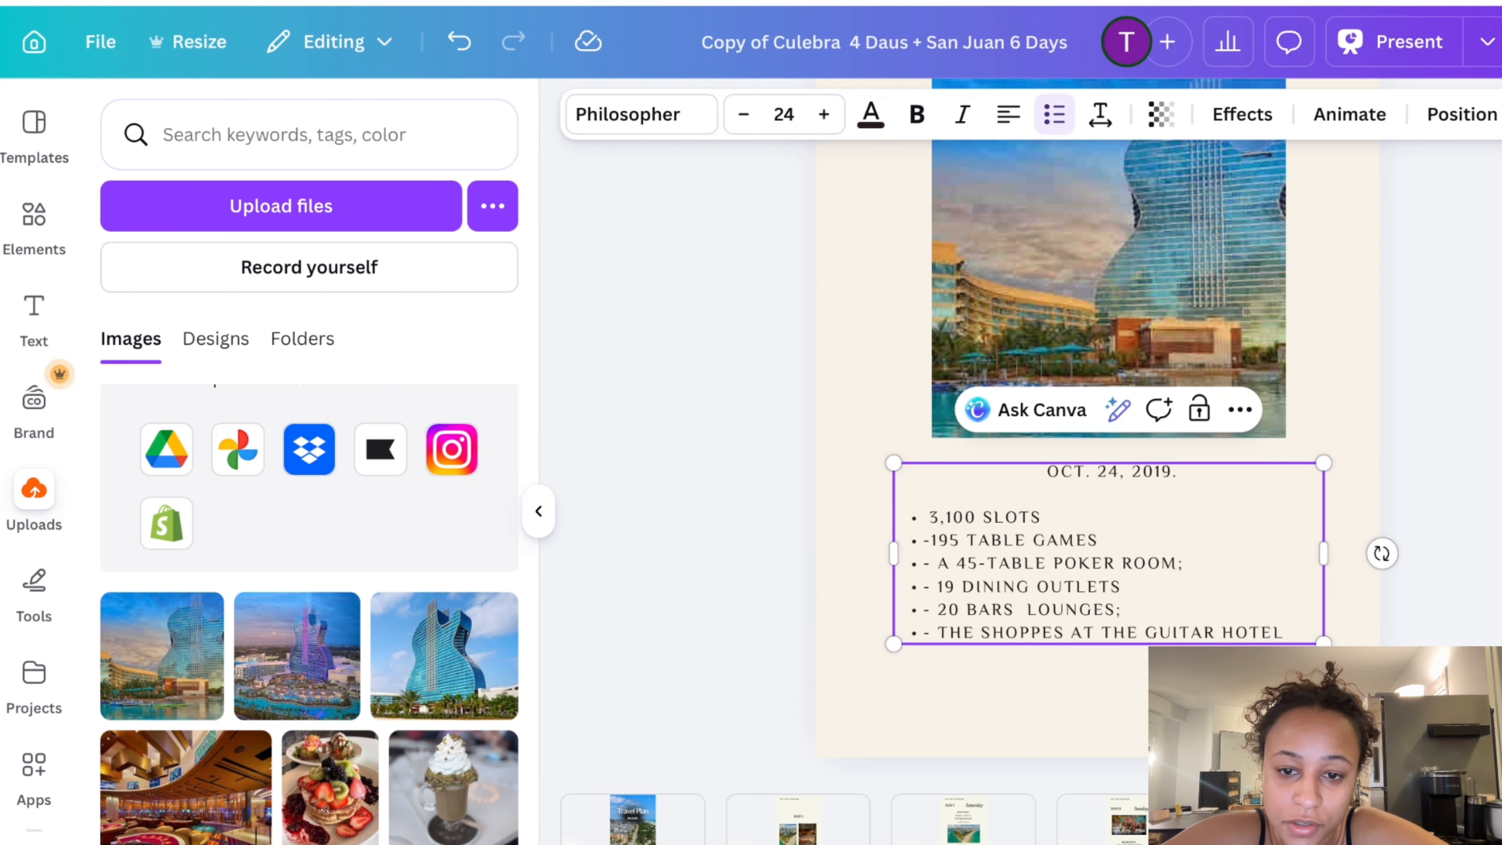
key(BackSpace)
key(ctrl+z)
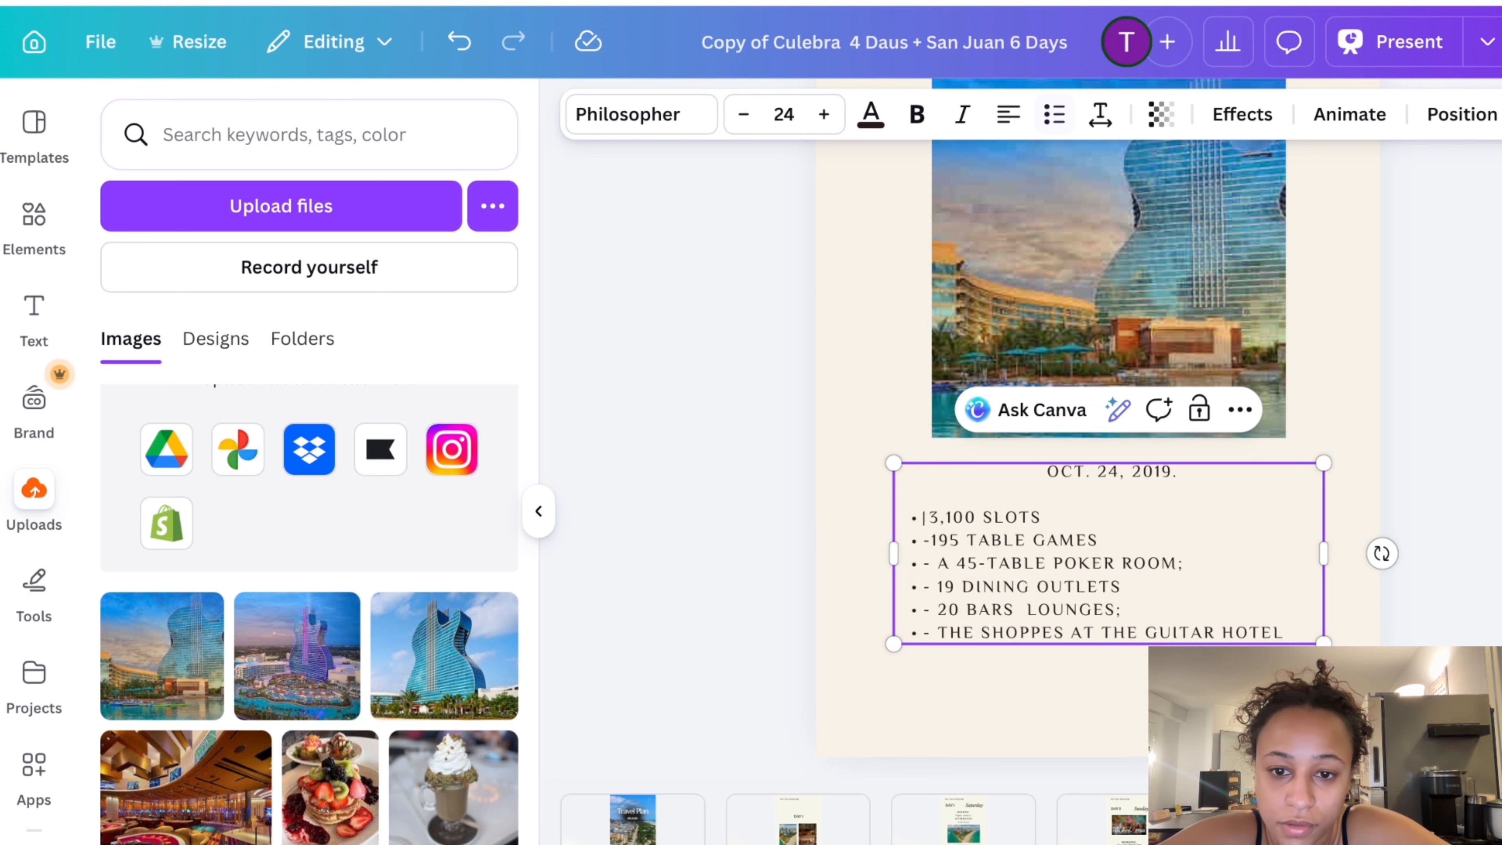
Remove the typed dashes and extra spaces before "195 table games" and "A 45-table poker room;" in the bulleted list
click(927, 542)
key(BackSpace)
key(BackSpace)
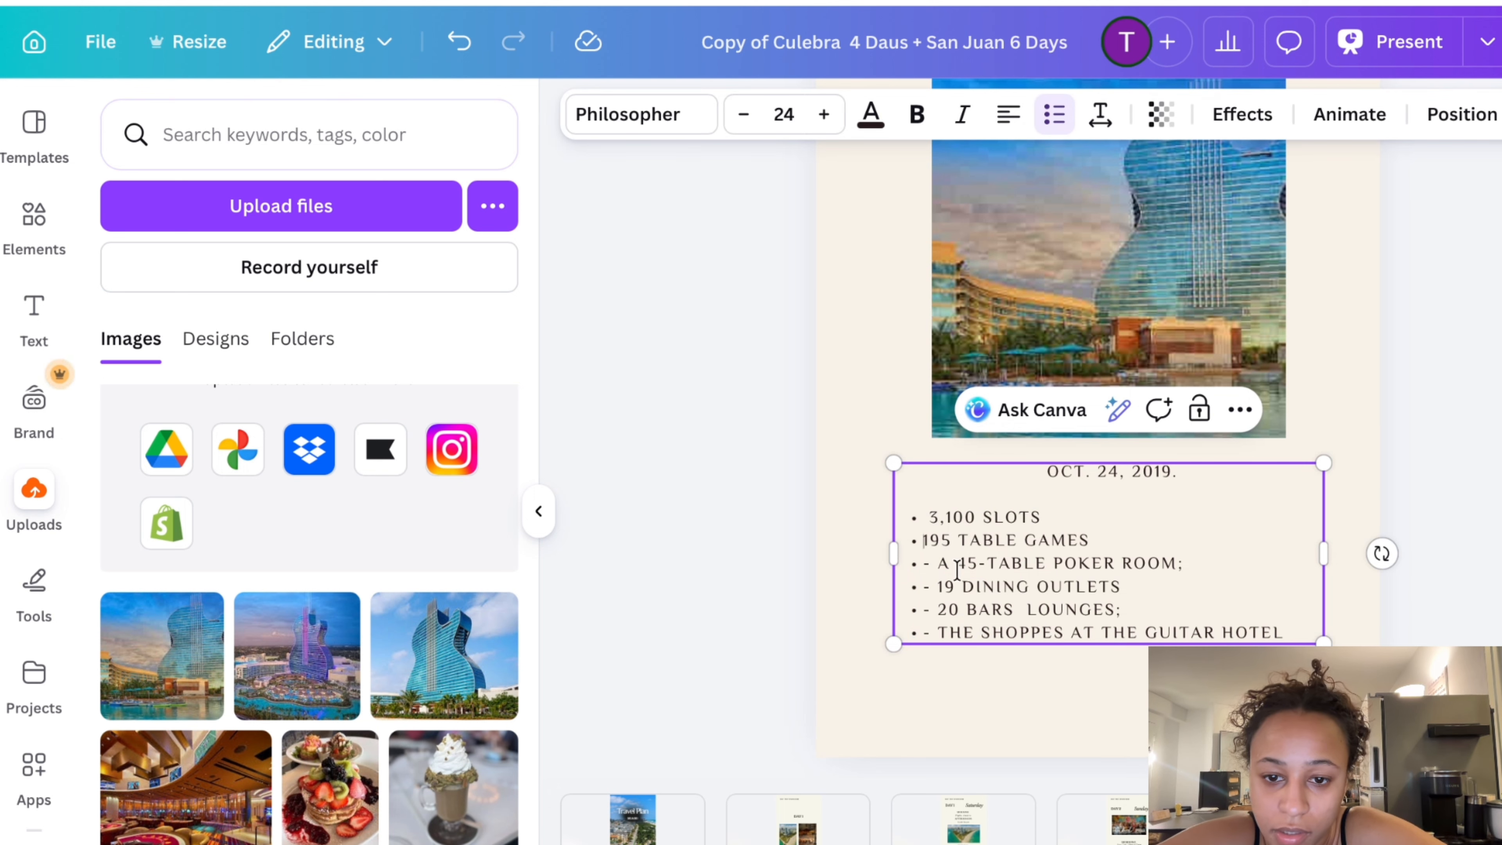
click(939, 563)
key(BackSpace)
key(BackSpace)
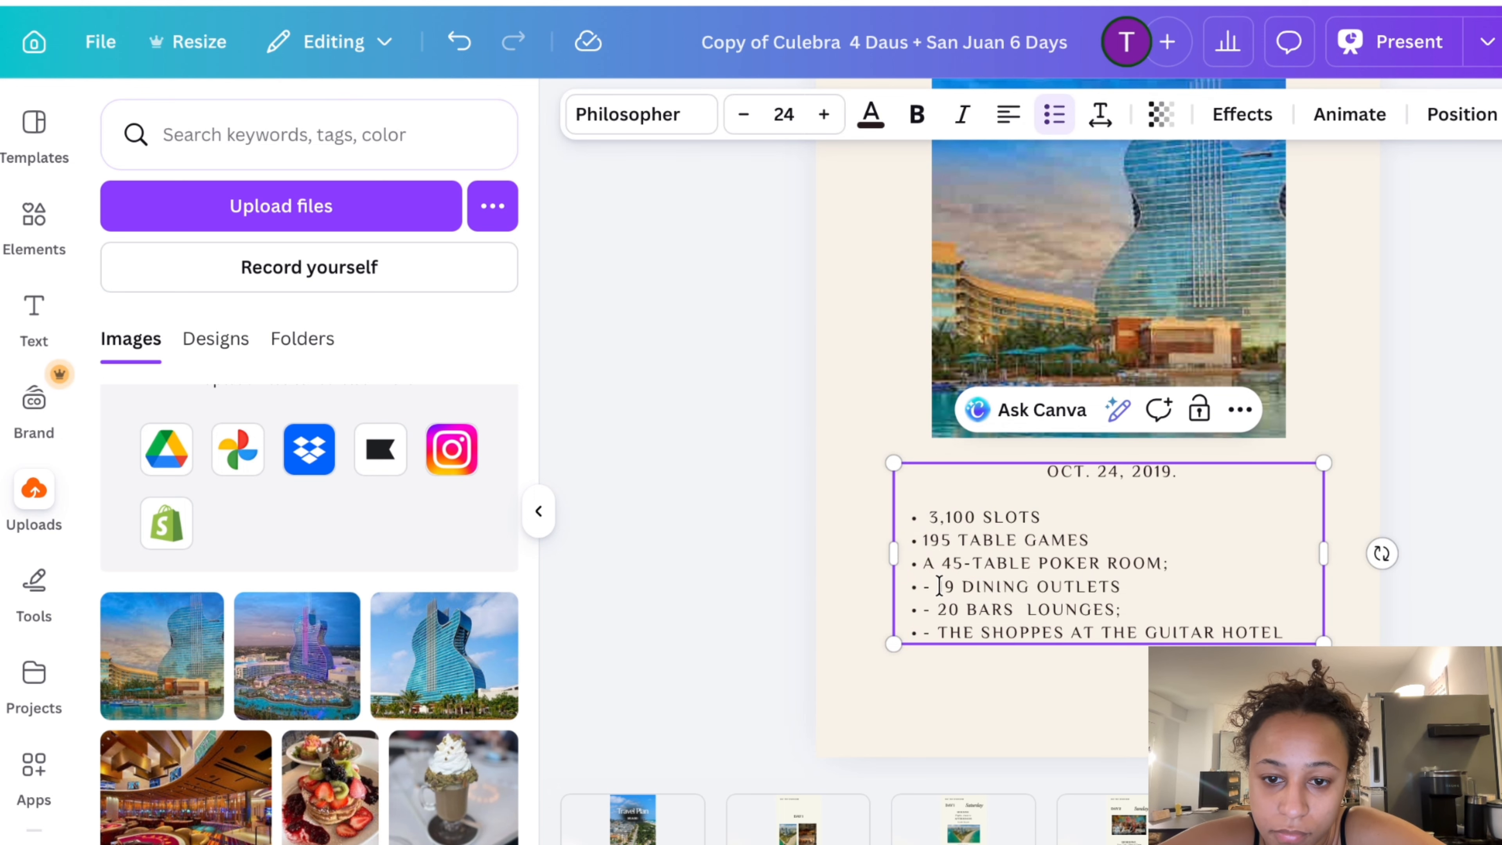
Remove the typed dashes and extra spaces from the "19 dining outlets" and "20 bars lounges;" bullets
click(939, 586)
key(BackSpace)
key(BackSpace)
click(938, 604)
key(BackSpace)
key(BackSpace)
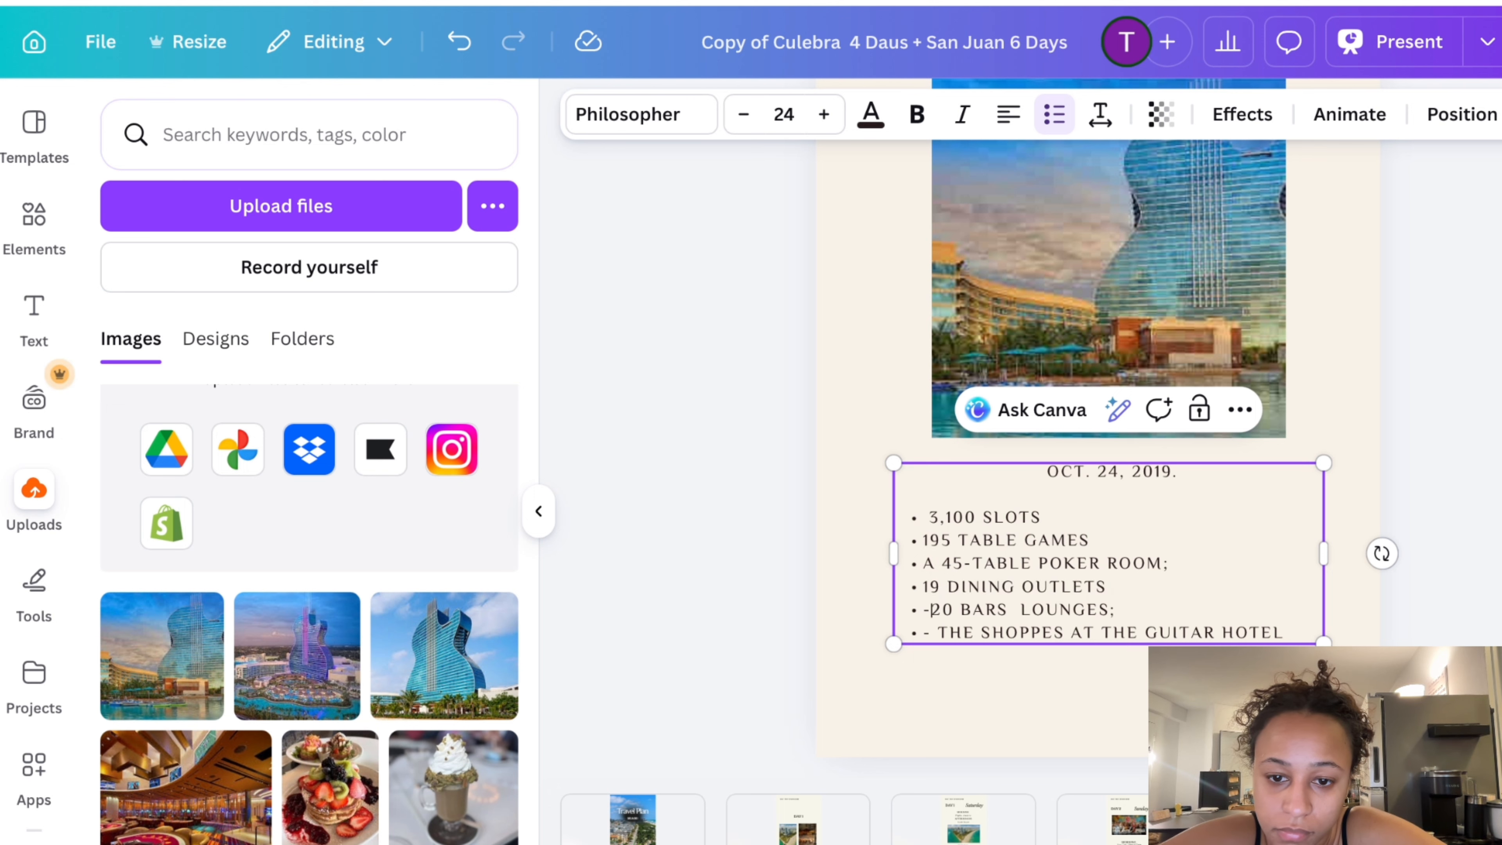
Remove the dash and spaces before "The Shoppes at the Guitar Hotel" and the leading space before "3,100 slots", then leave the text box
click(935, 633)
key(BackSpace)
key(BackSpace)
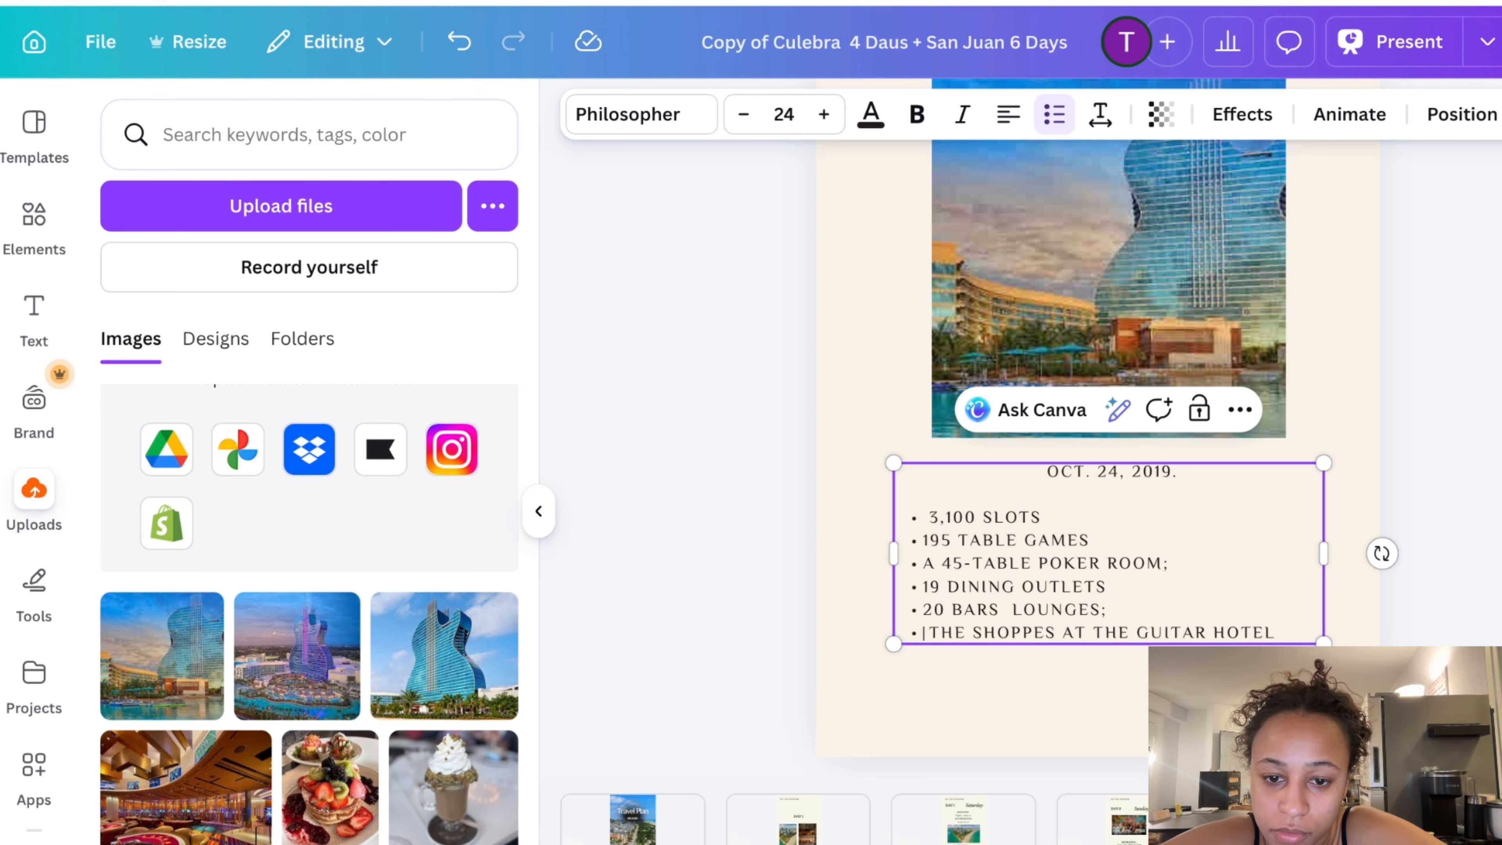
key(Delete)
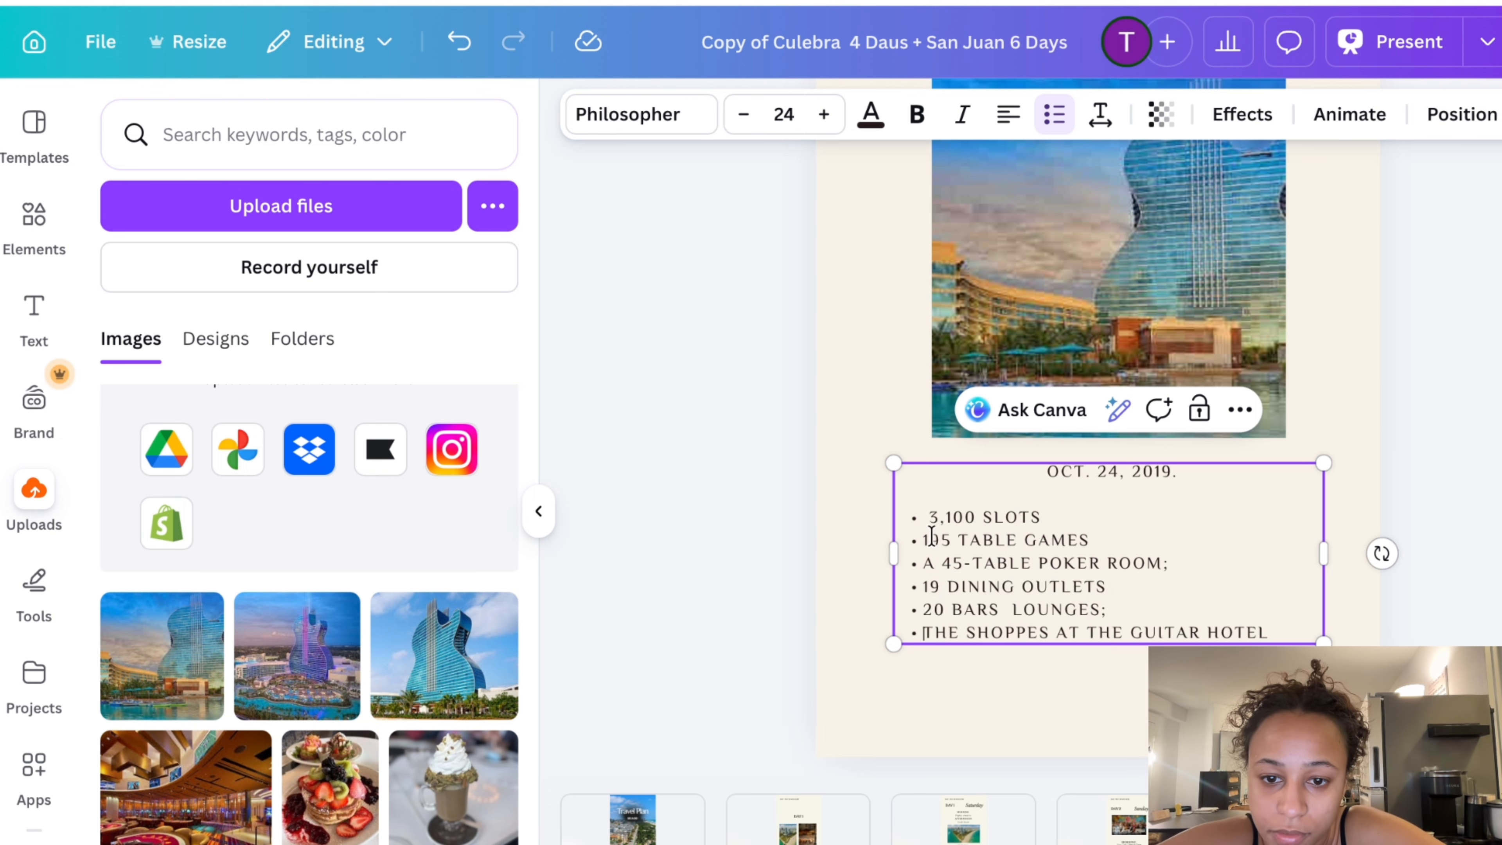
click(928, 518)
key(BackSpace)
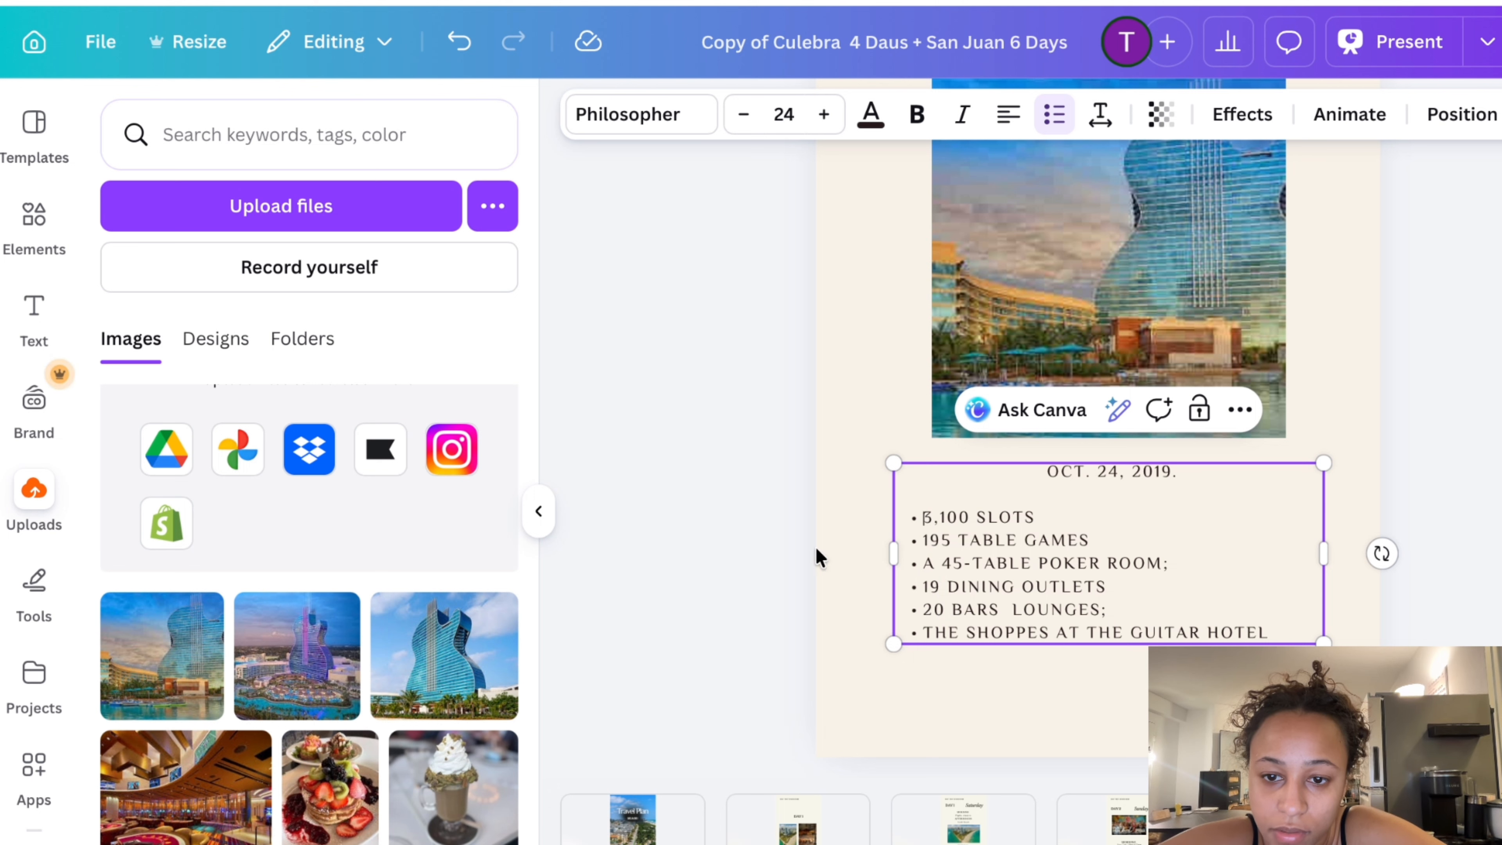
click(737, 527)
Review the layout of the Optional Excursion page from its title down to the bulleted casino details
scroll(703, 543, up, 3)
scroll(703, 545, down, 2)
scroll(703, 546, down, 2)
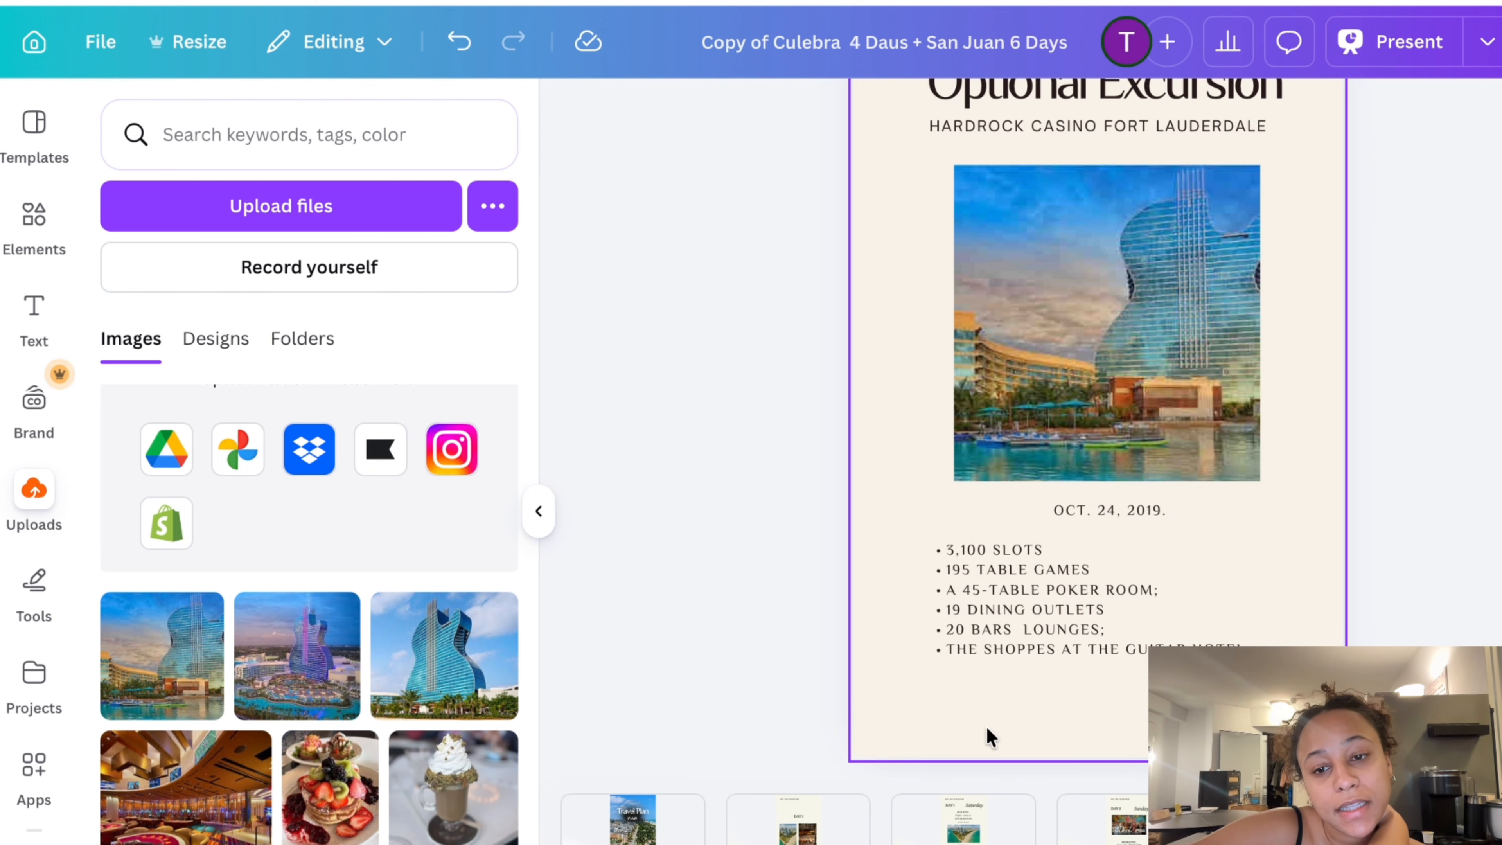
scroll(1112, 644, up, 3)
scroll(1112, 643, down, 2)
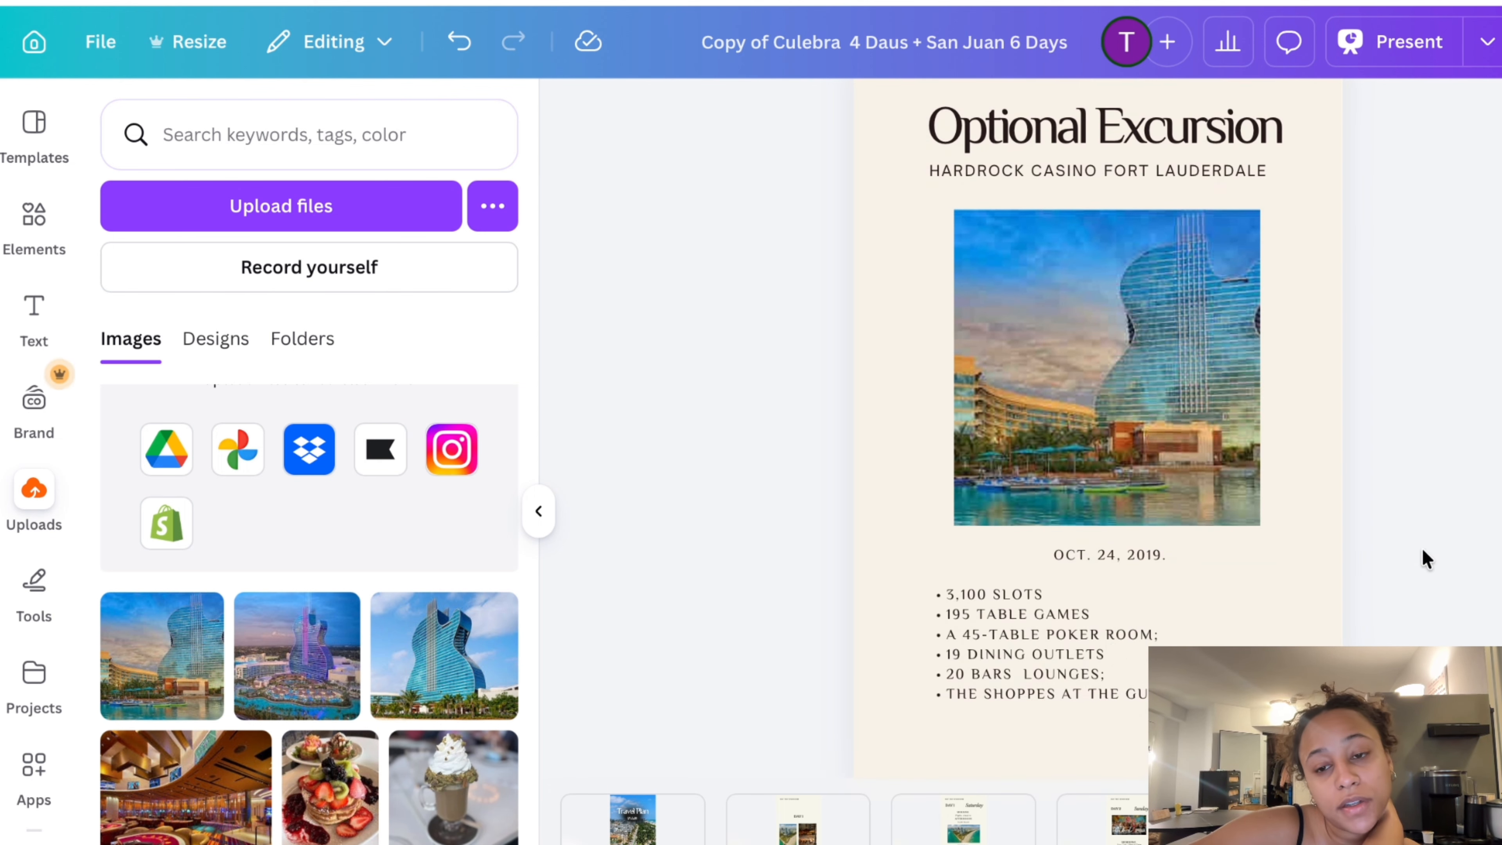
scroll(1423, 548, down, 1)
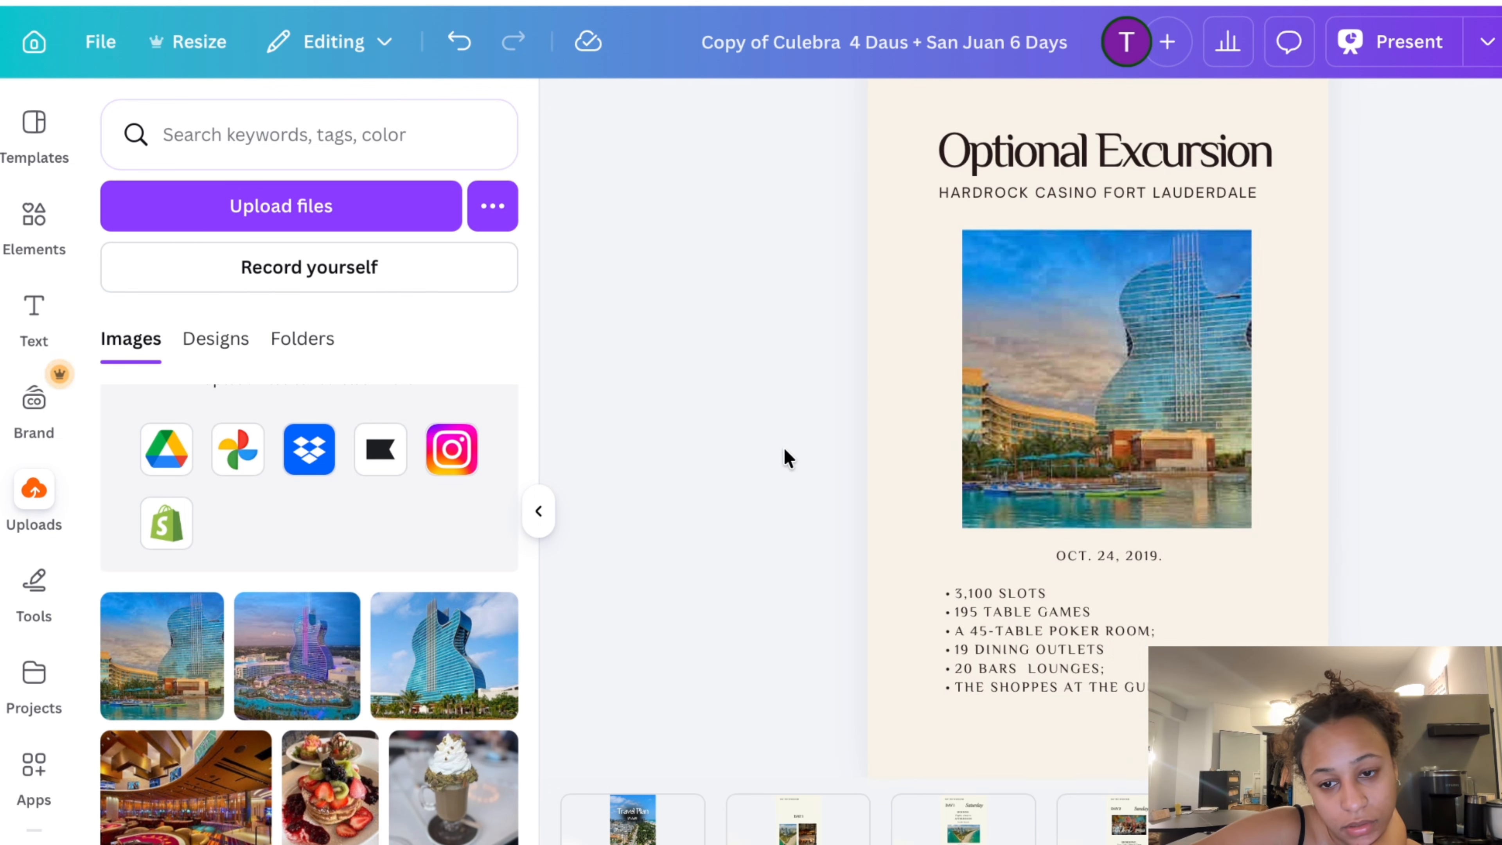
Check the Miami cover, the Day 1 overview page and the Day 1 Saturday schedule at full-page view
click(898, 827)
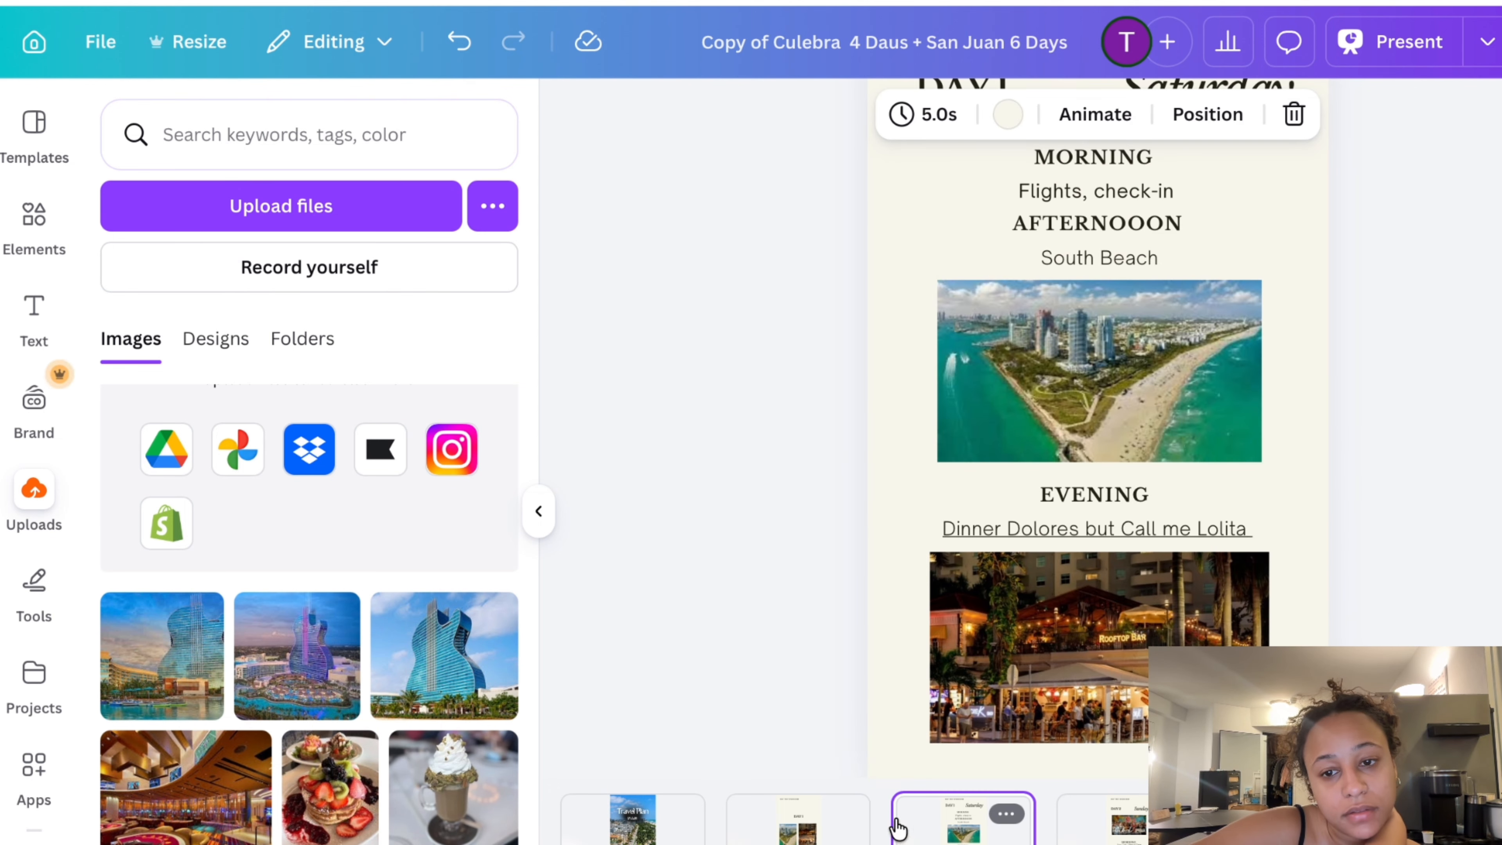
click(857, 826)
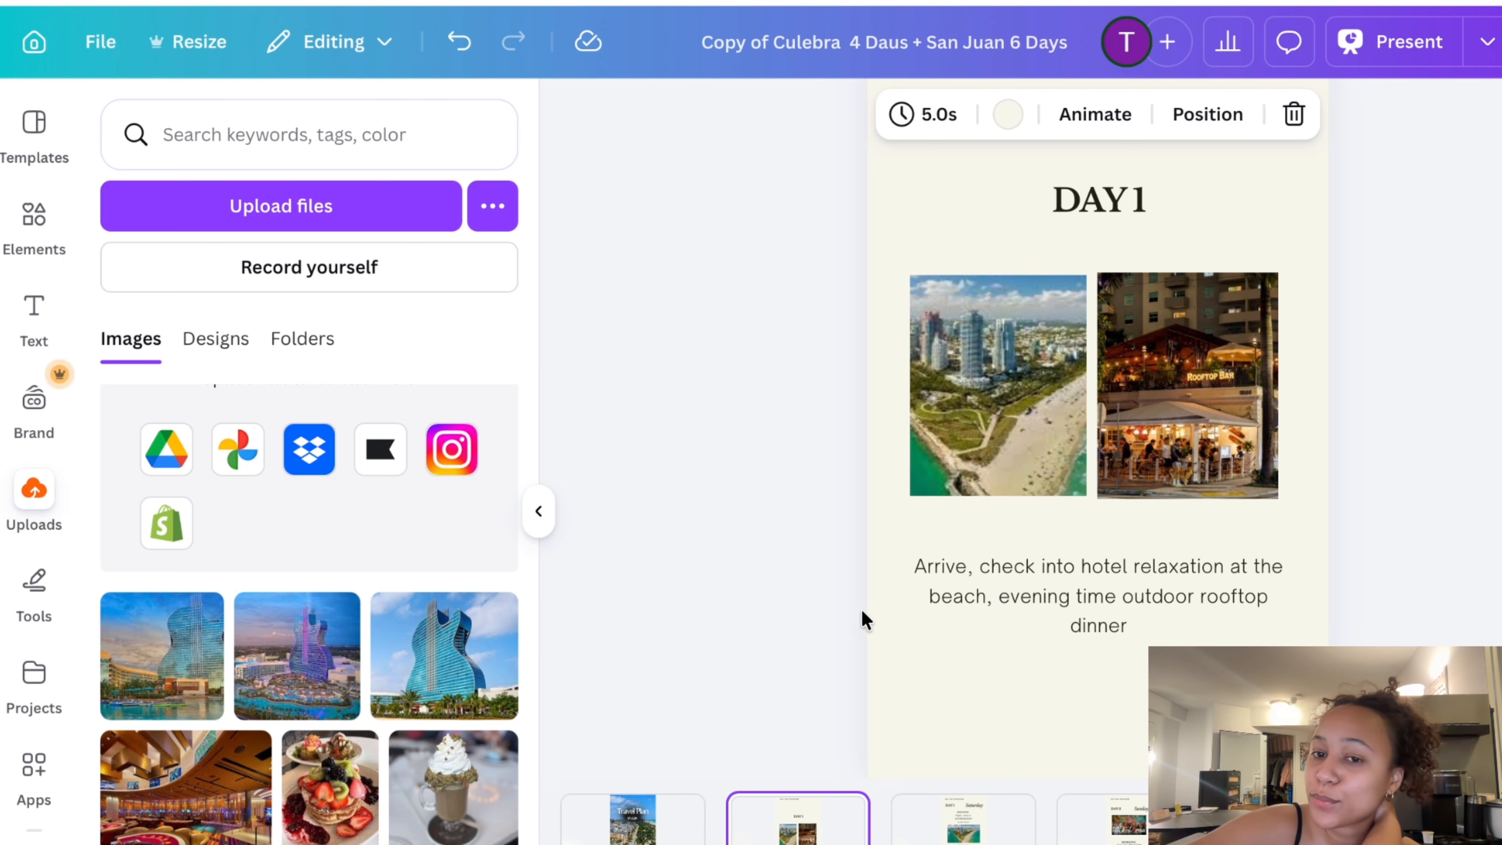
scroll(816, 530, down, 1)
click(665, 826)
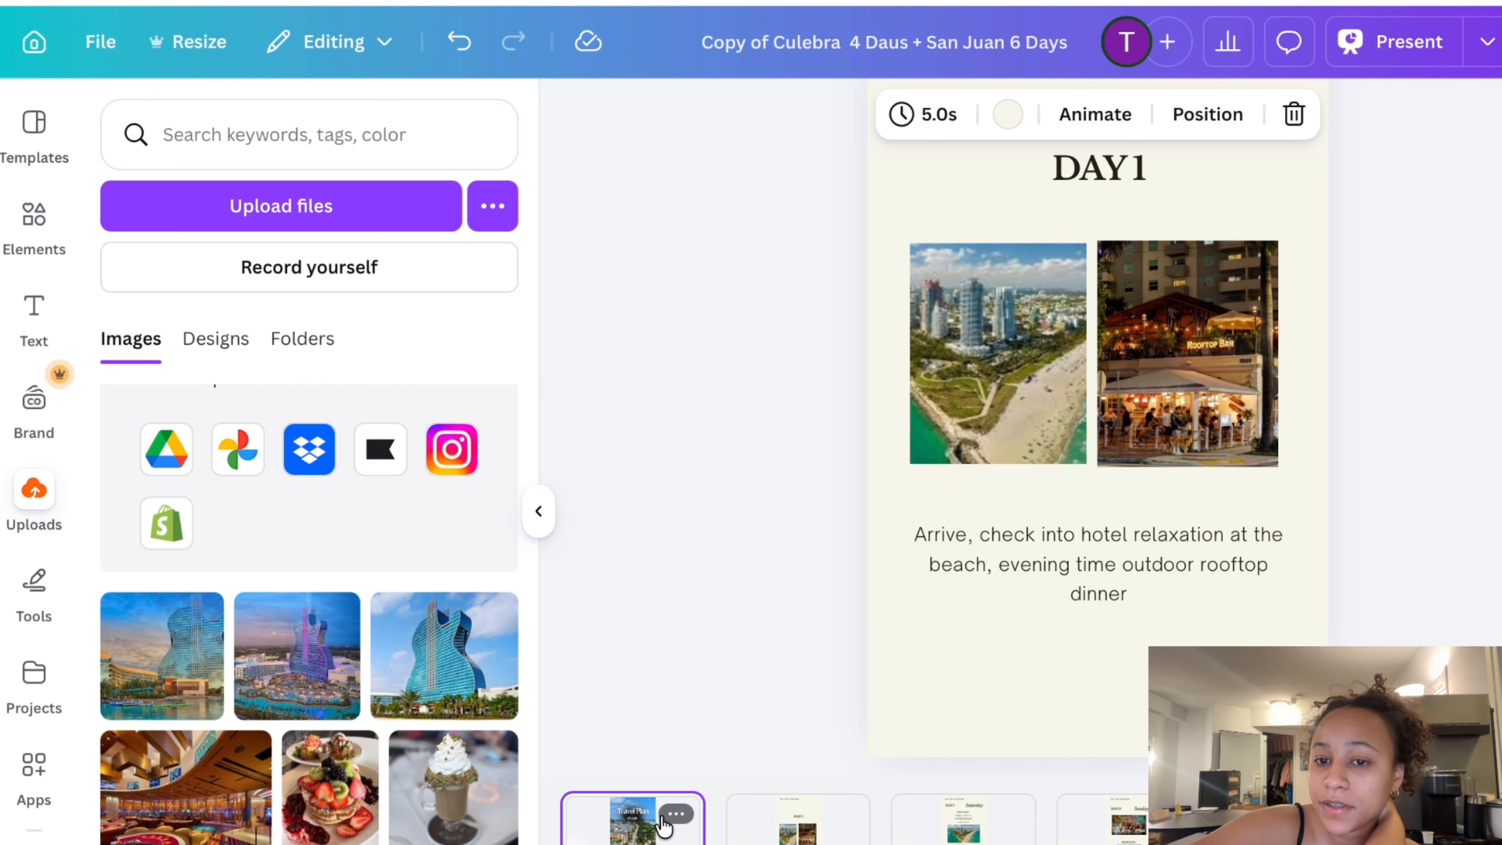
click(775, 841)
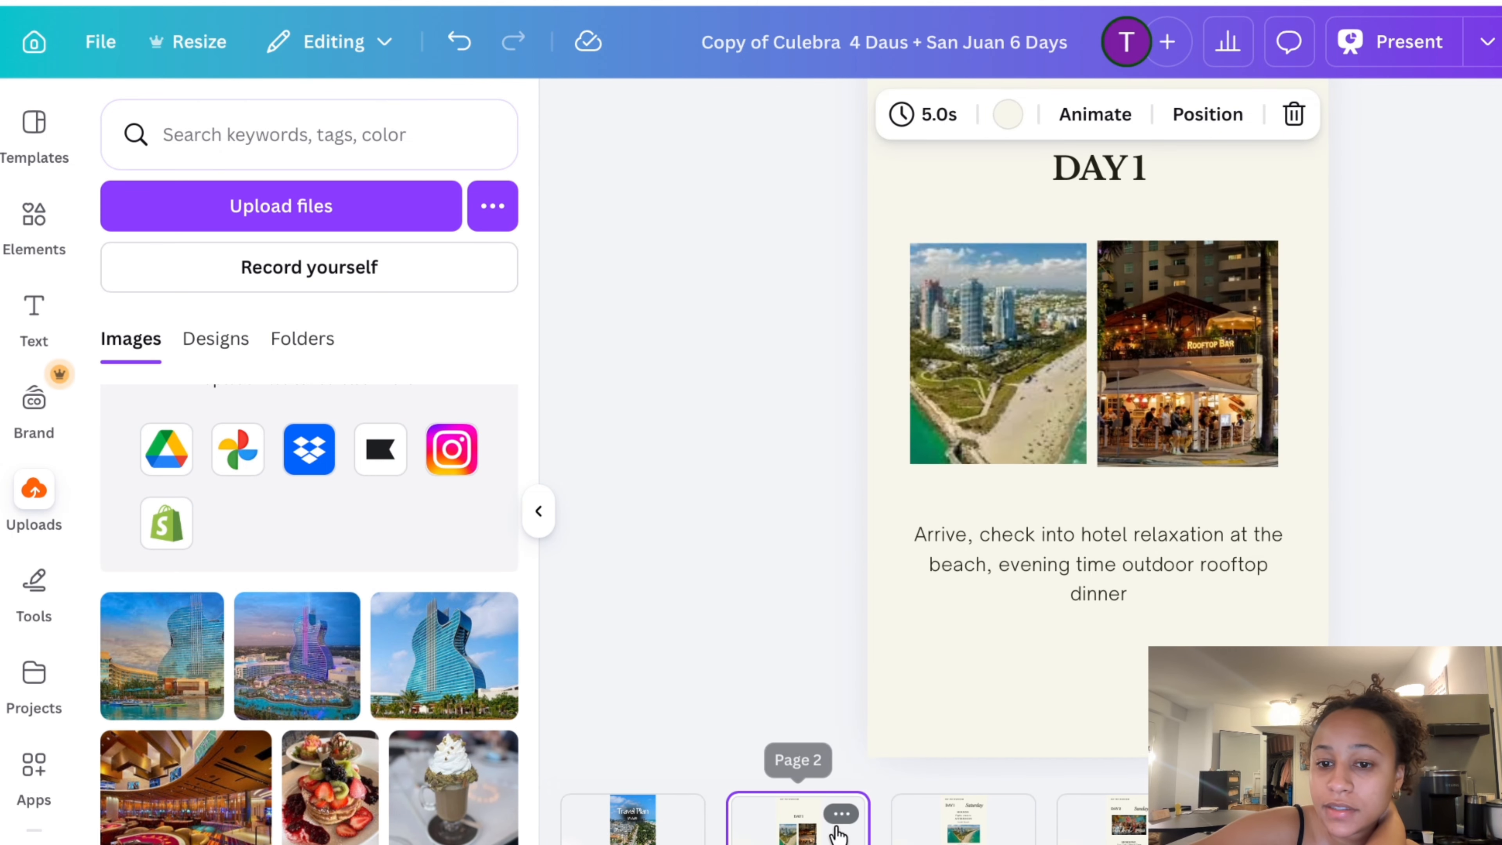
scroll(845, 711, up, 1)
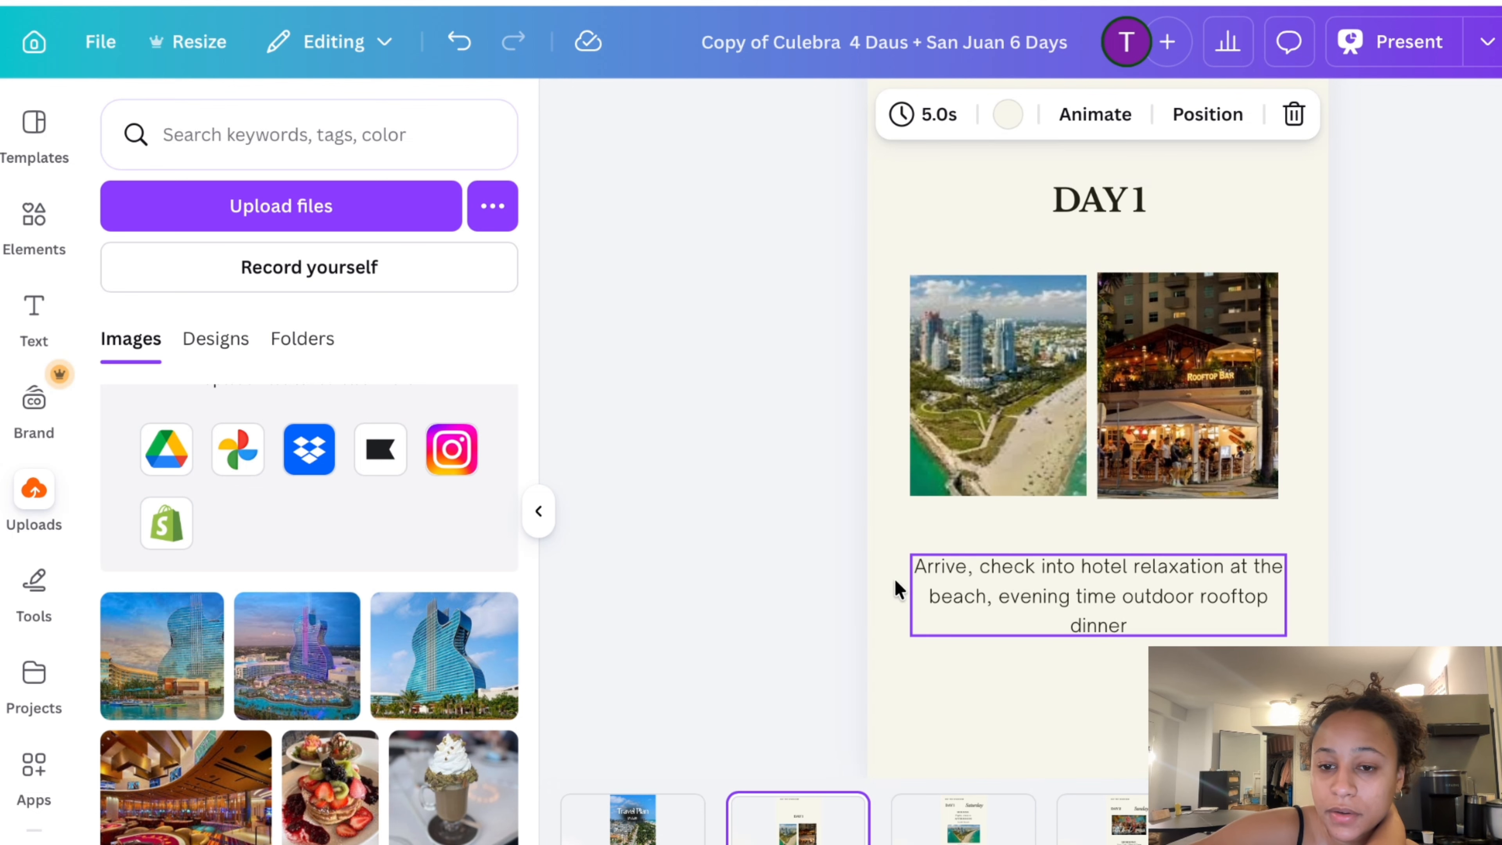
scroll(617, 484, down, 10)
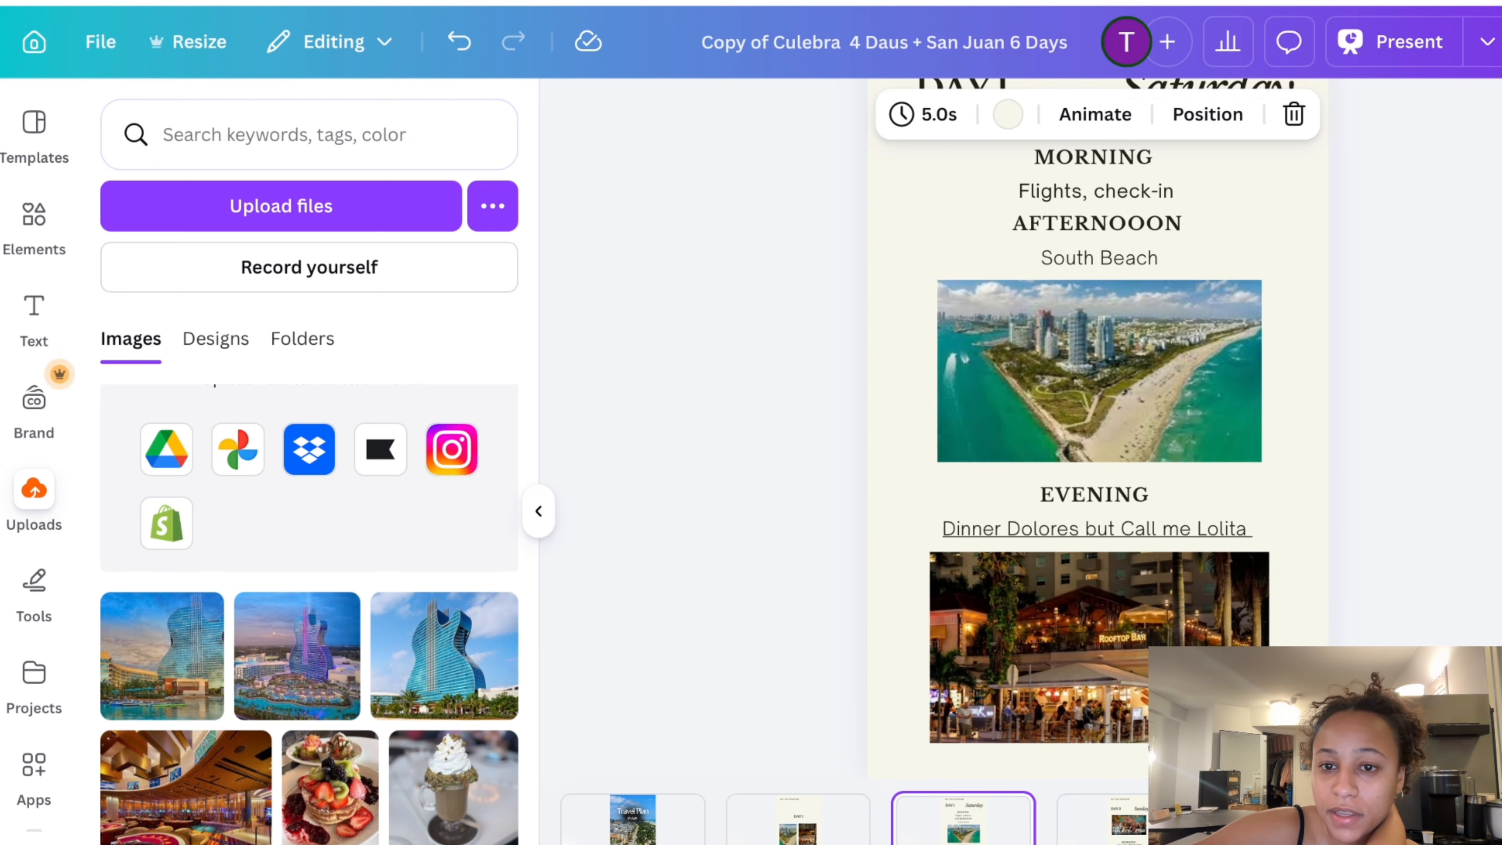
scroll(708, 513, up, 2)
scroll(708, 514, down, 3)
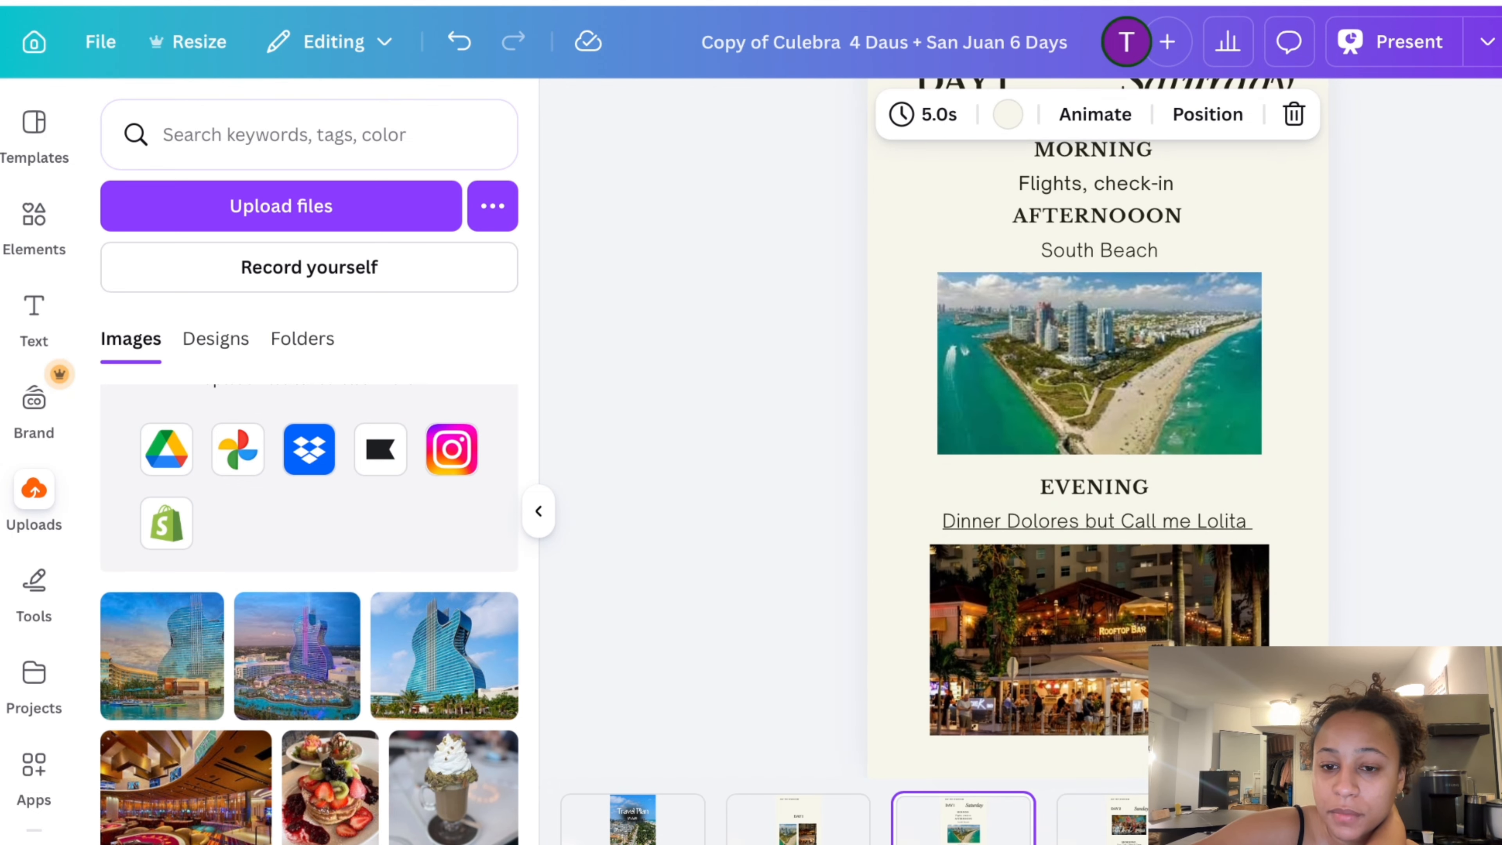
scroll(708, 514, down, 2)
click(751, 820)
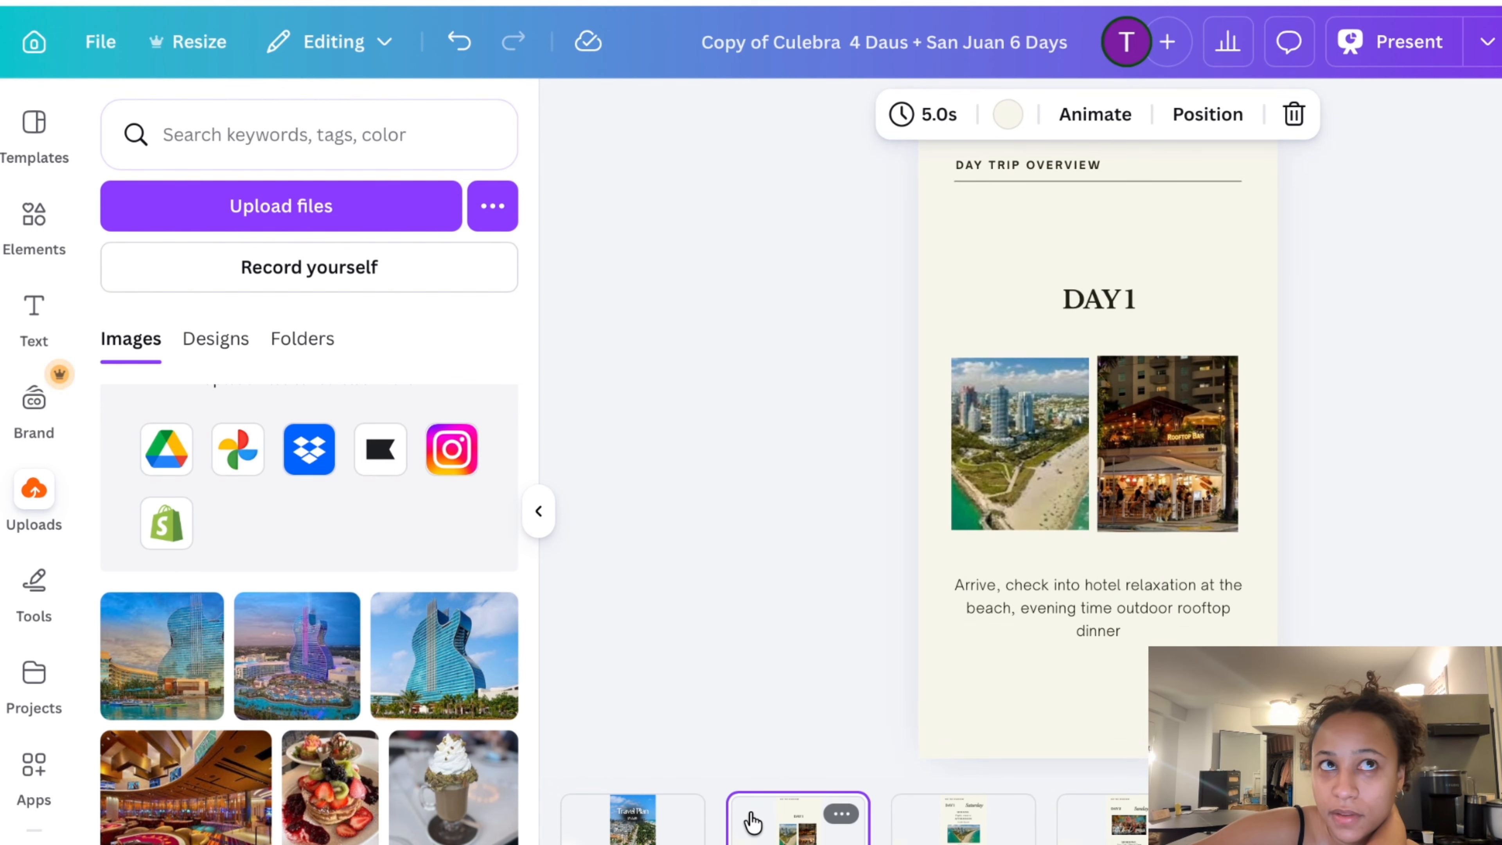
click(662, 823)
click(793, 823)
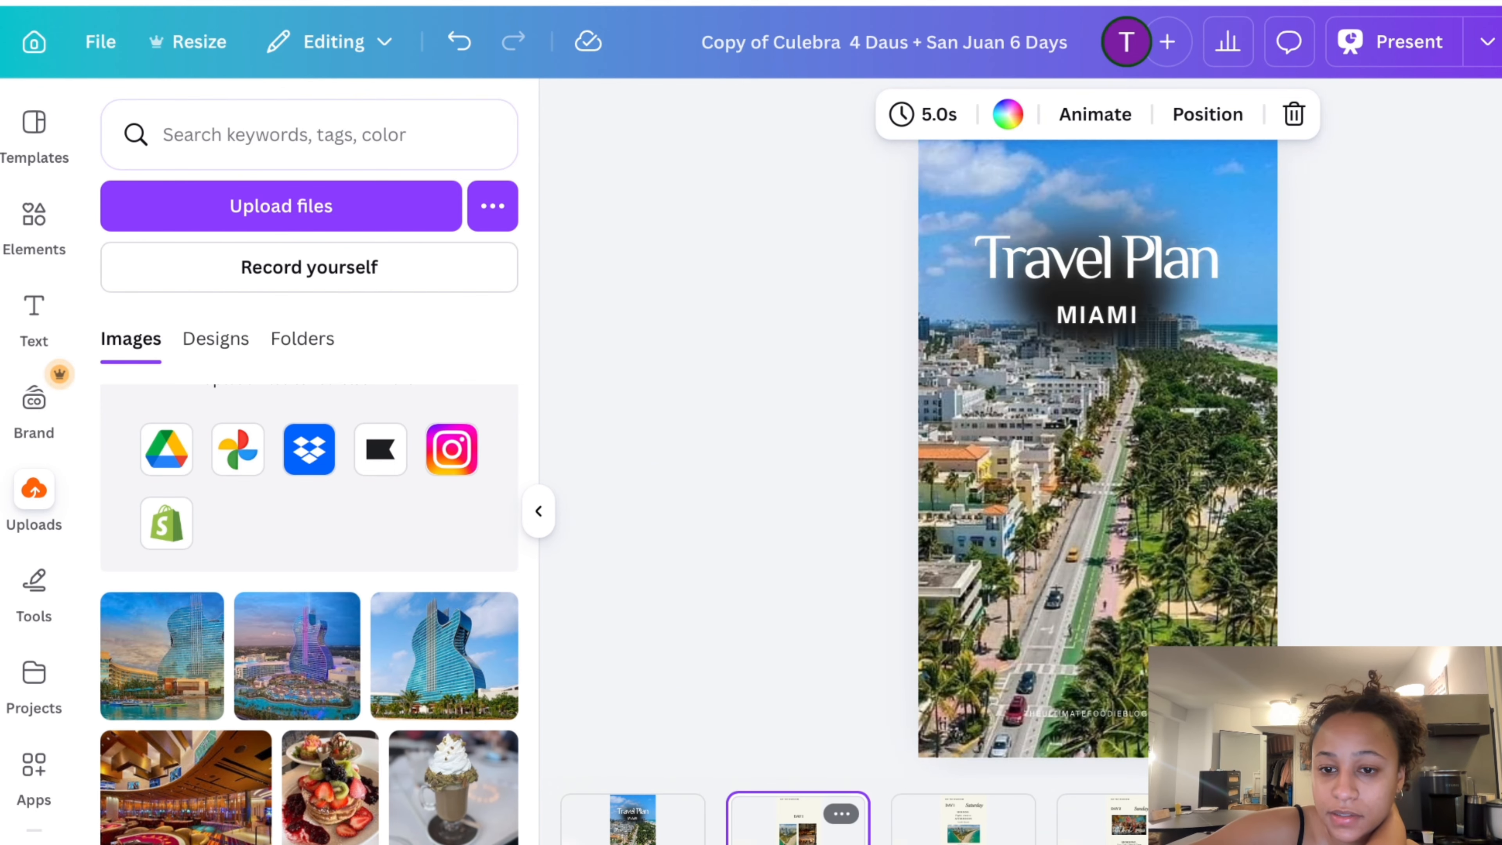
Go through the Saturday, Sunday and Monday schedule pages and the Optional Excursion page to check the itinerary's order
click(957, 823)
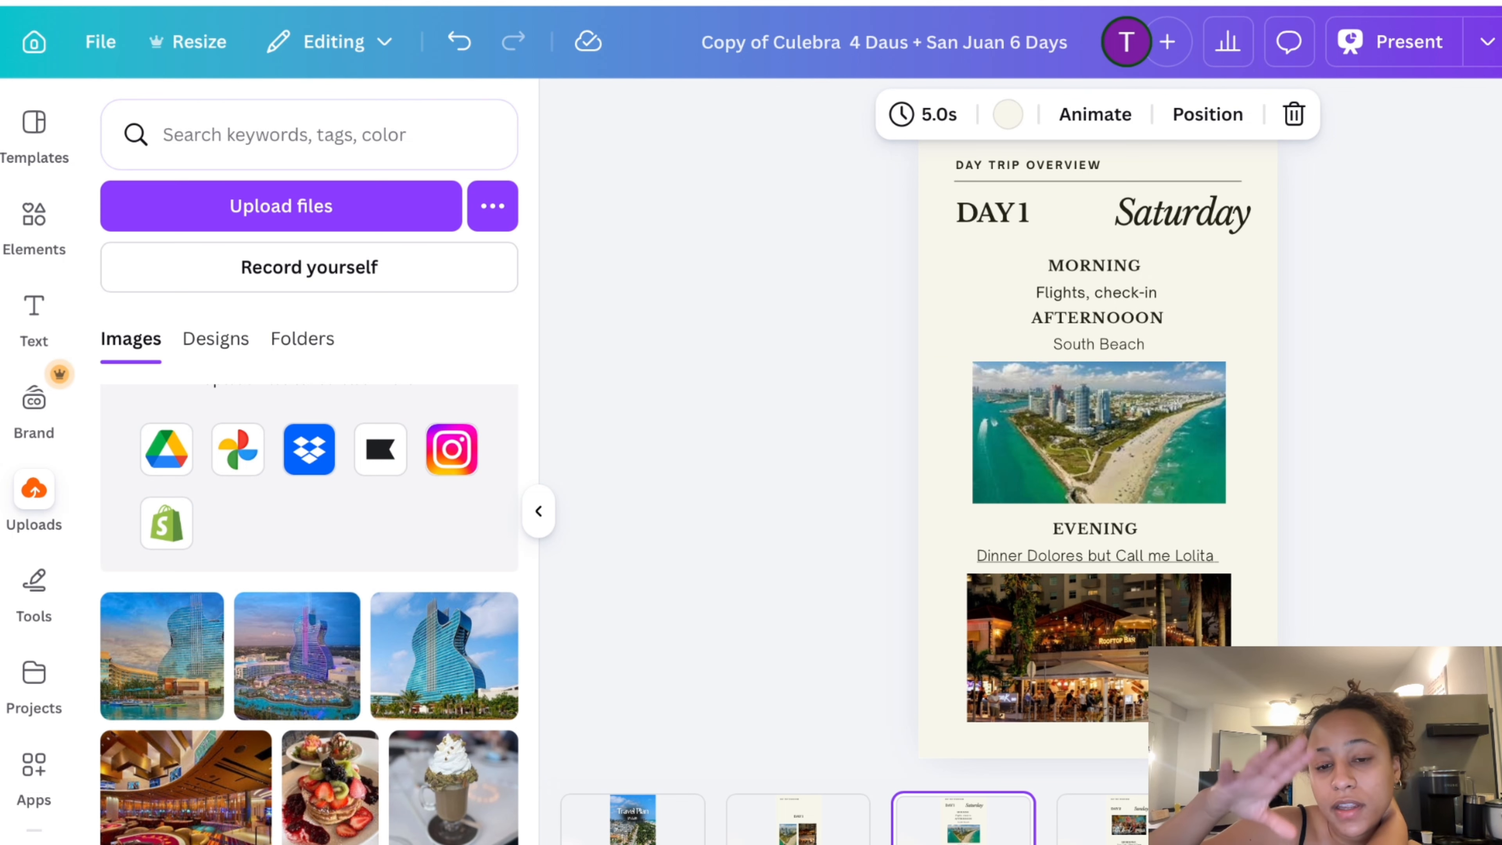
key(Right)
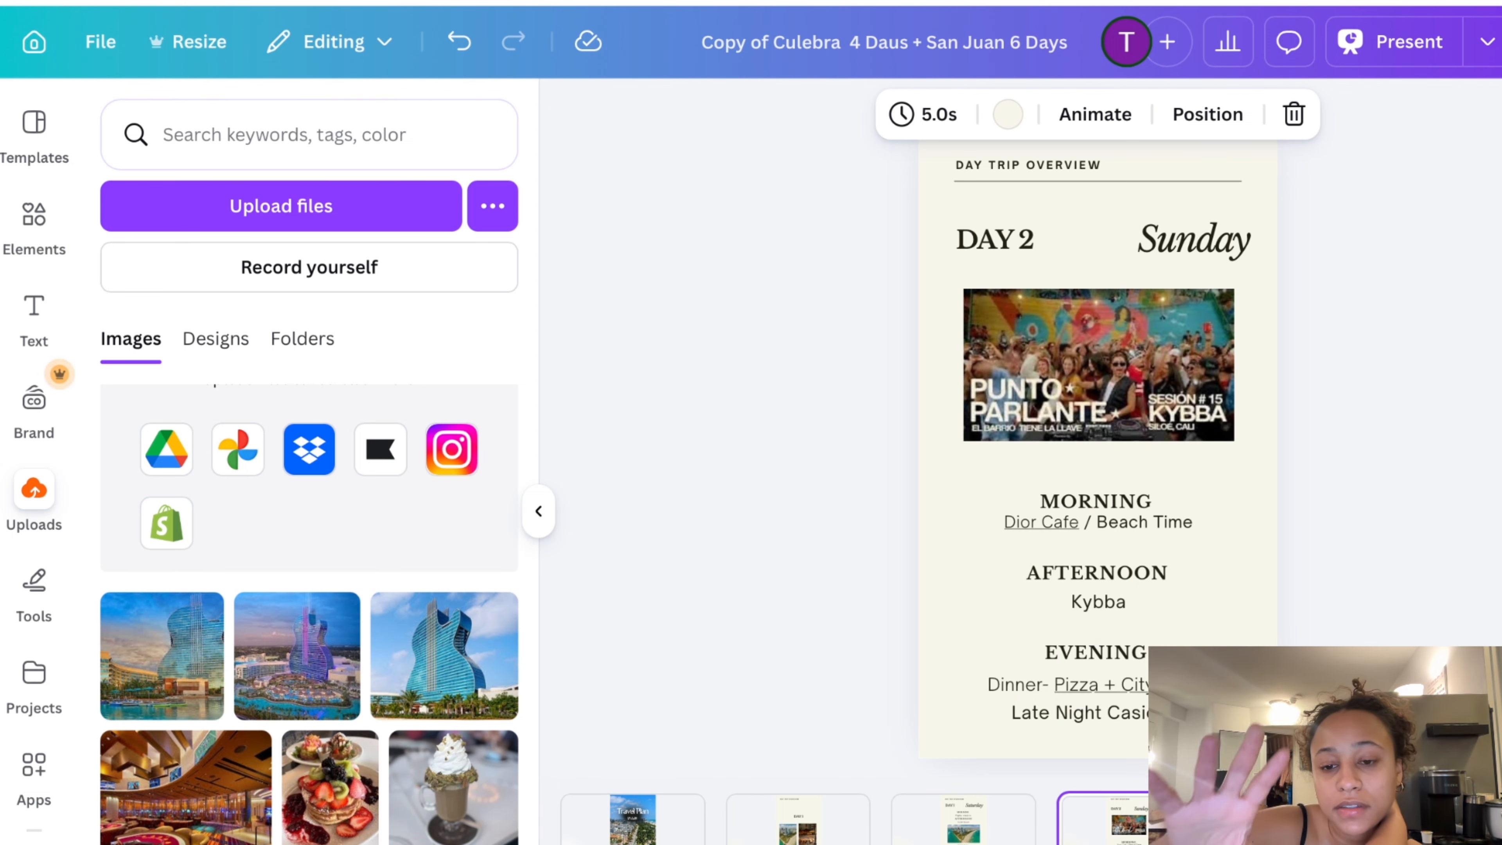
key(Left)
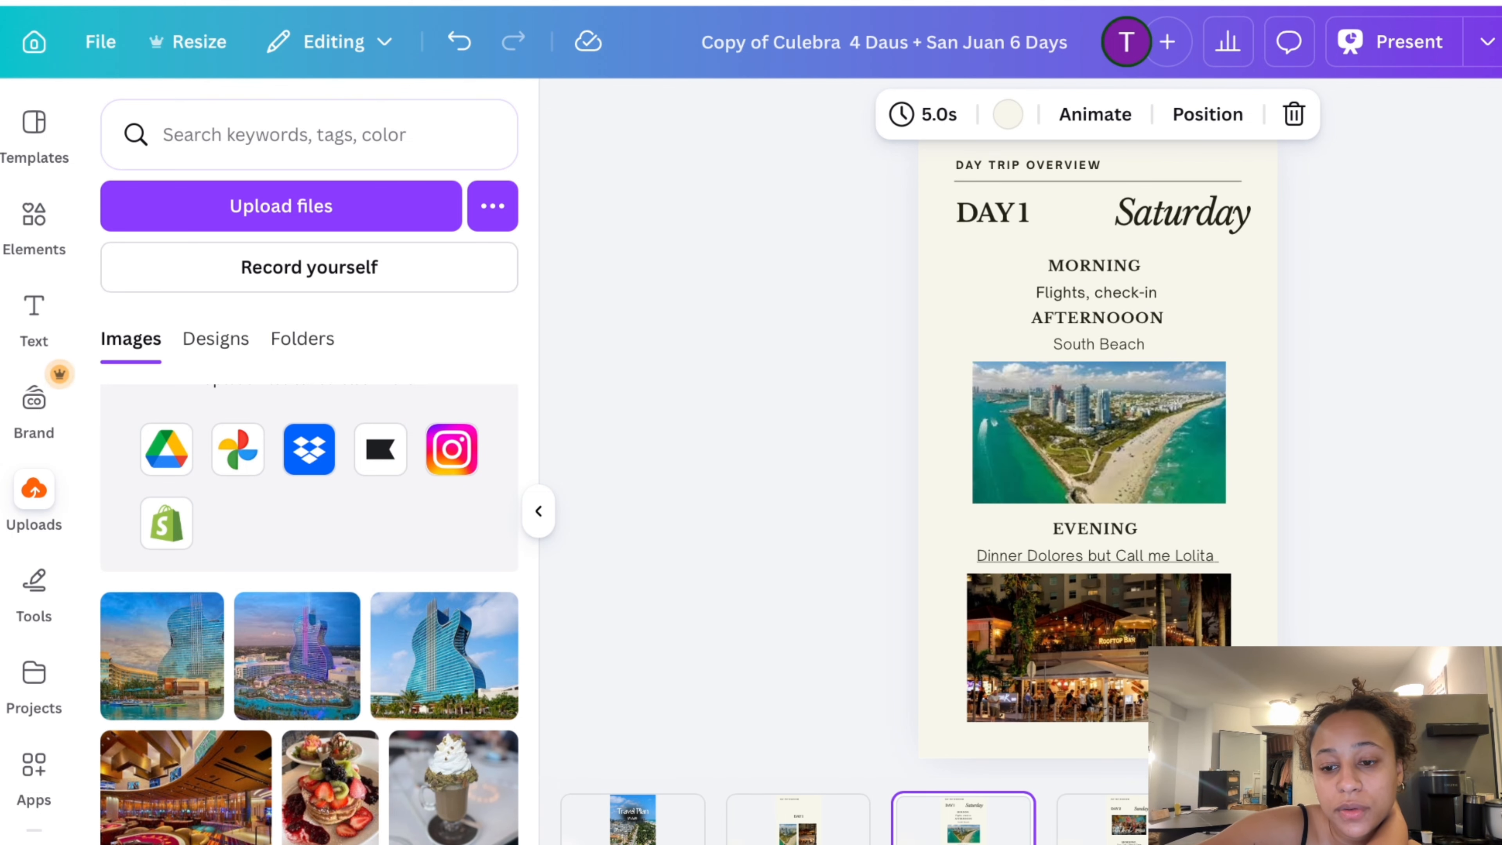
click(1472, 819)
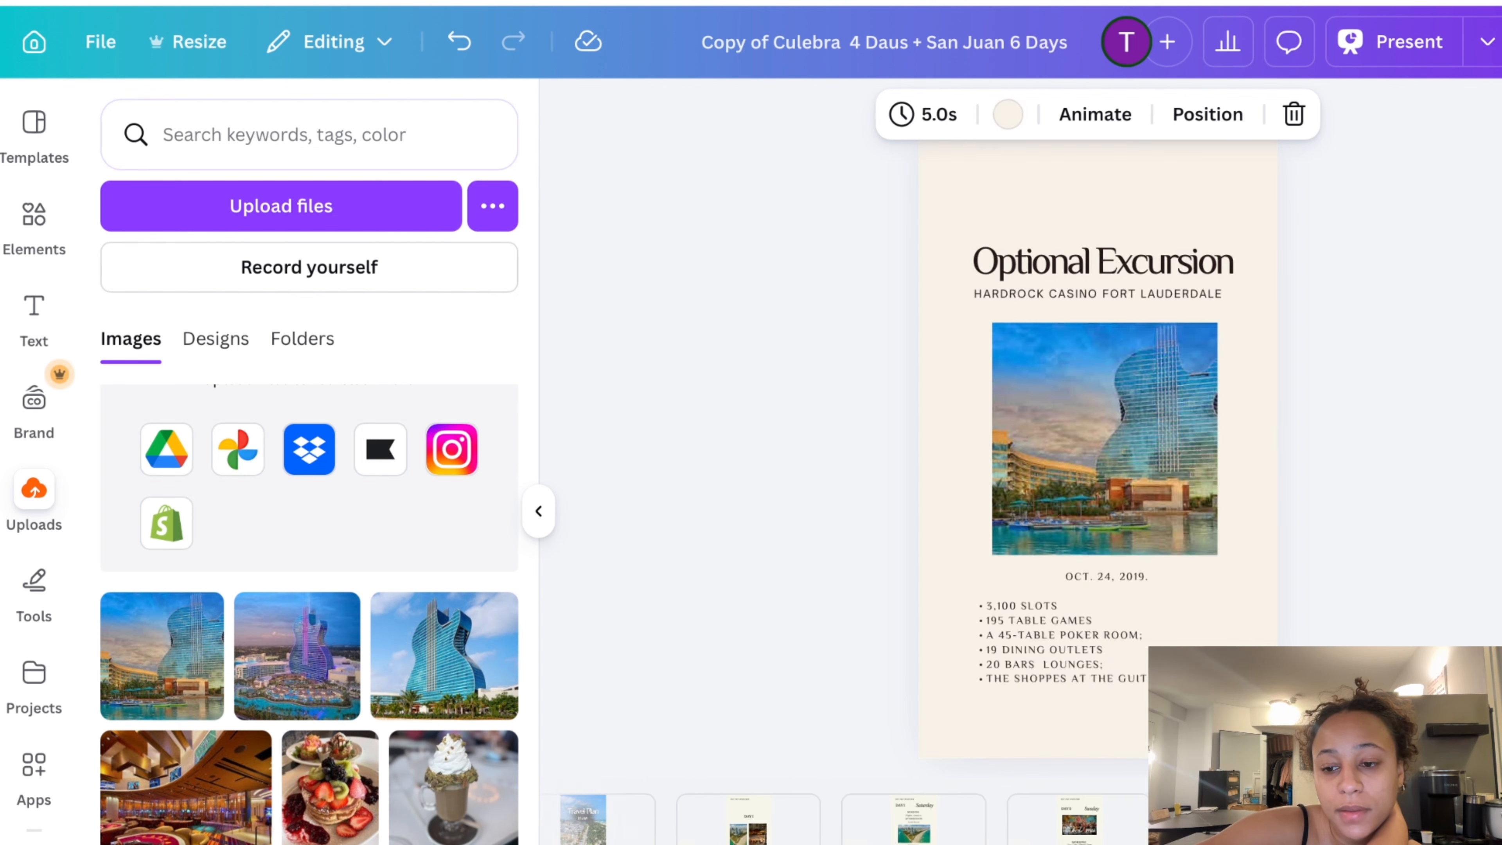
click(822, 827)
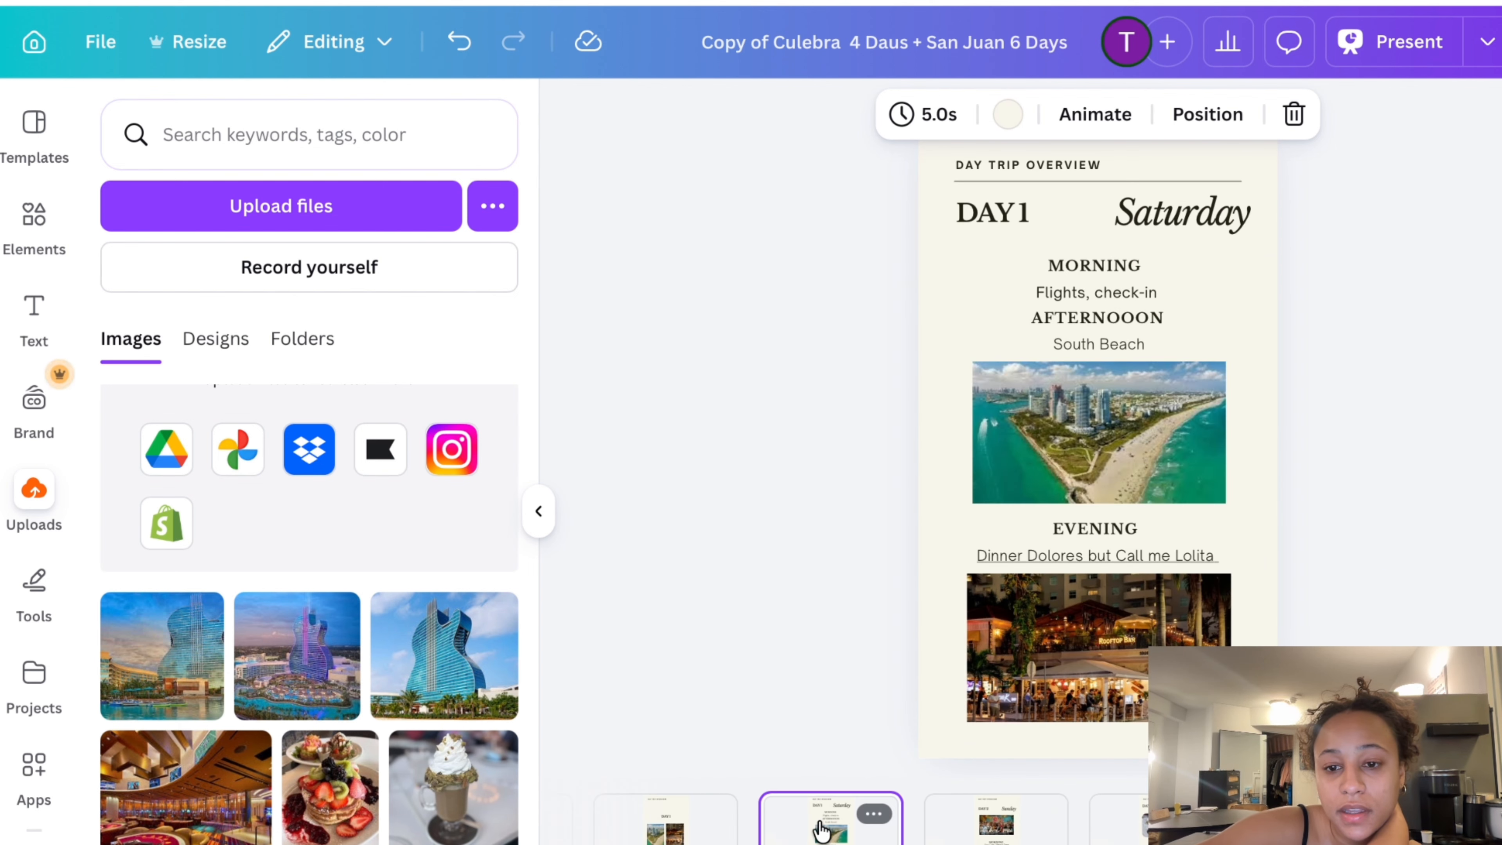
key(Right)
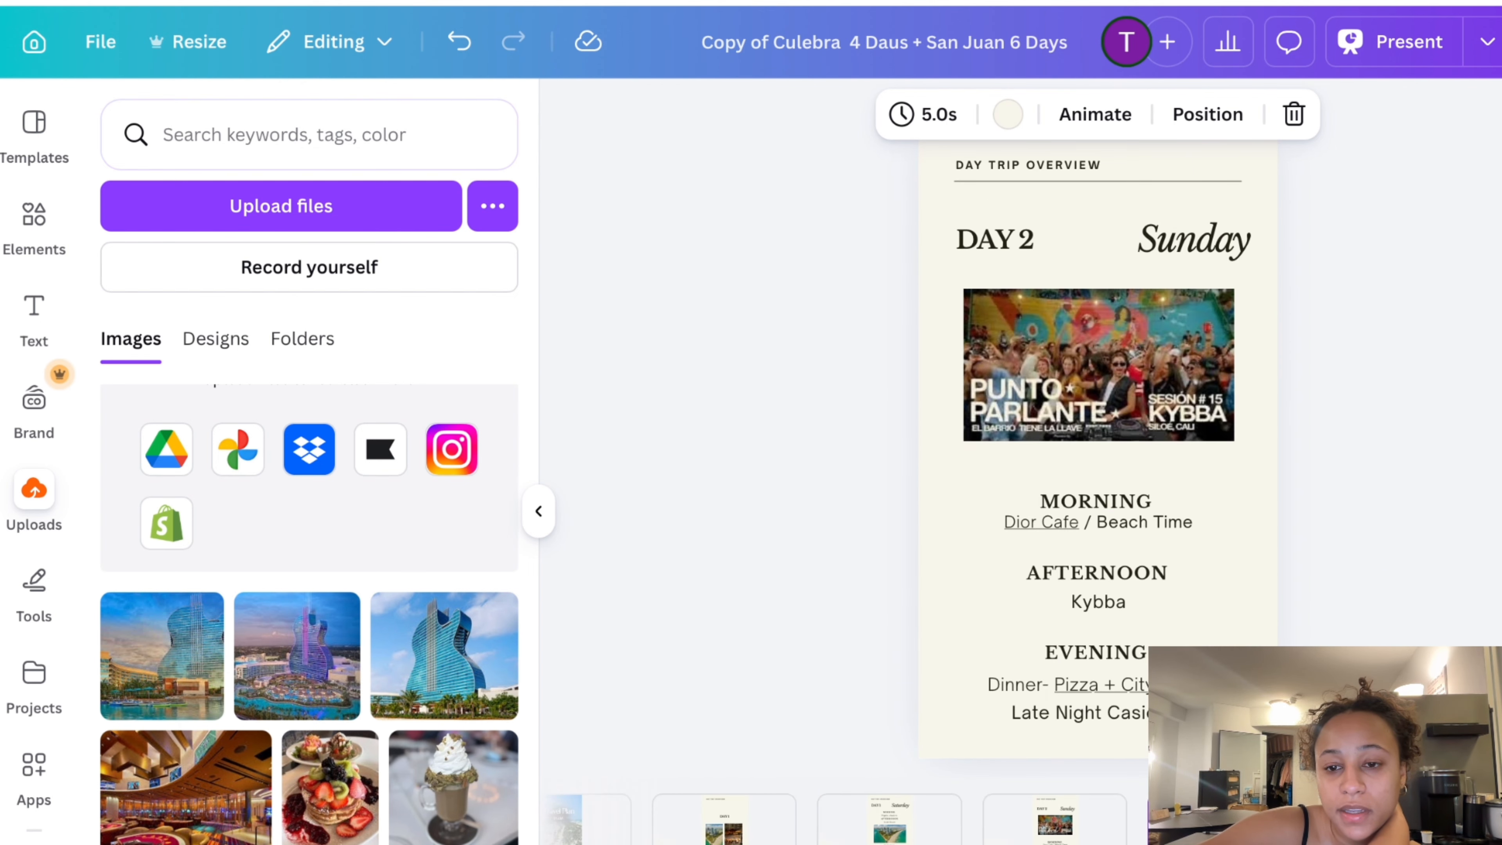
key(Right)
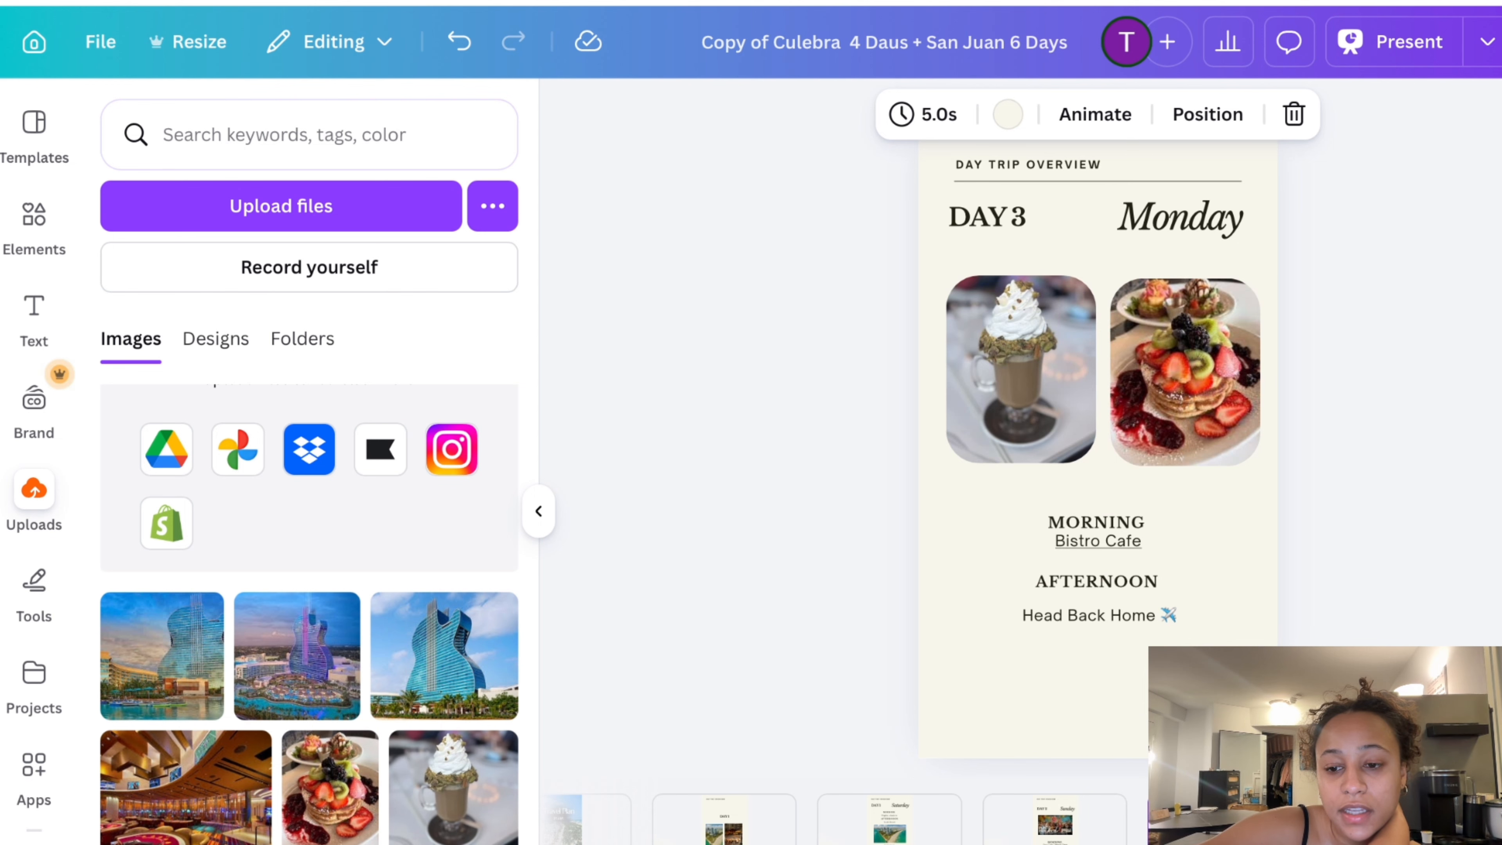
key(Right)
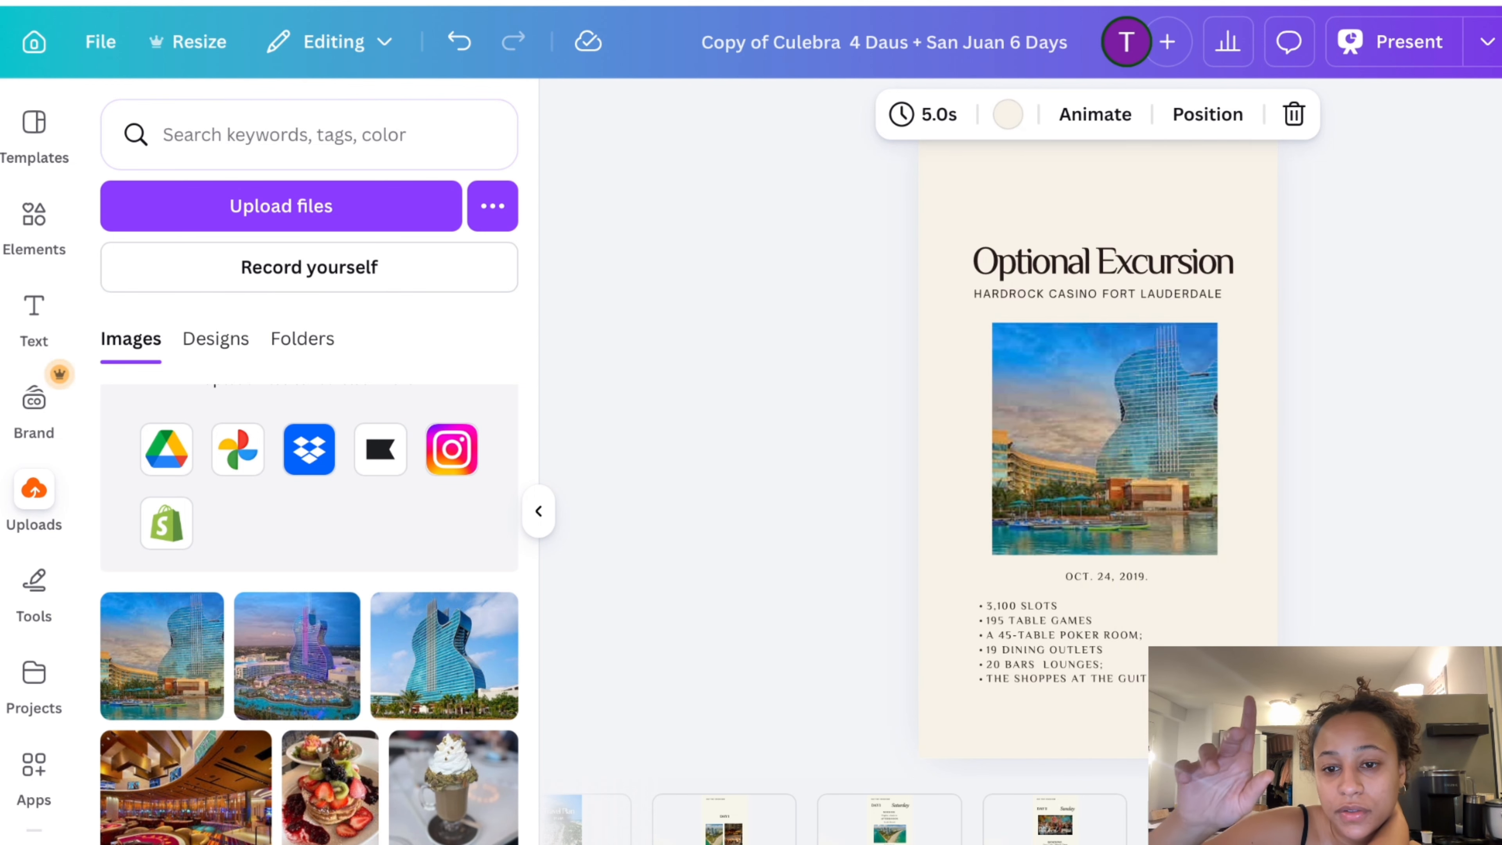